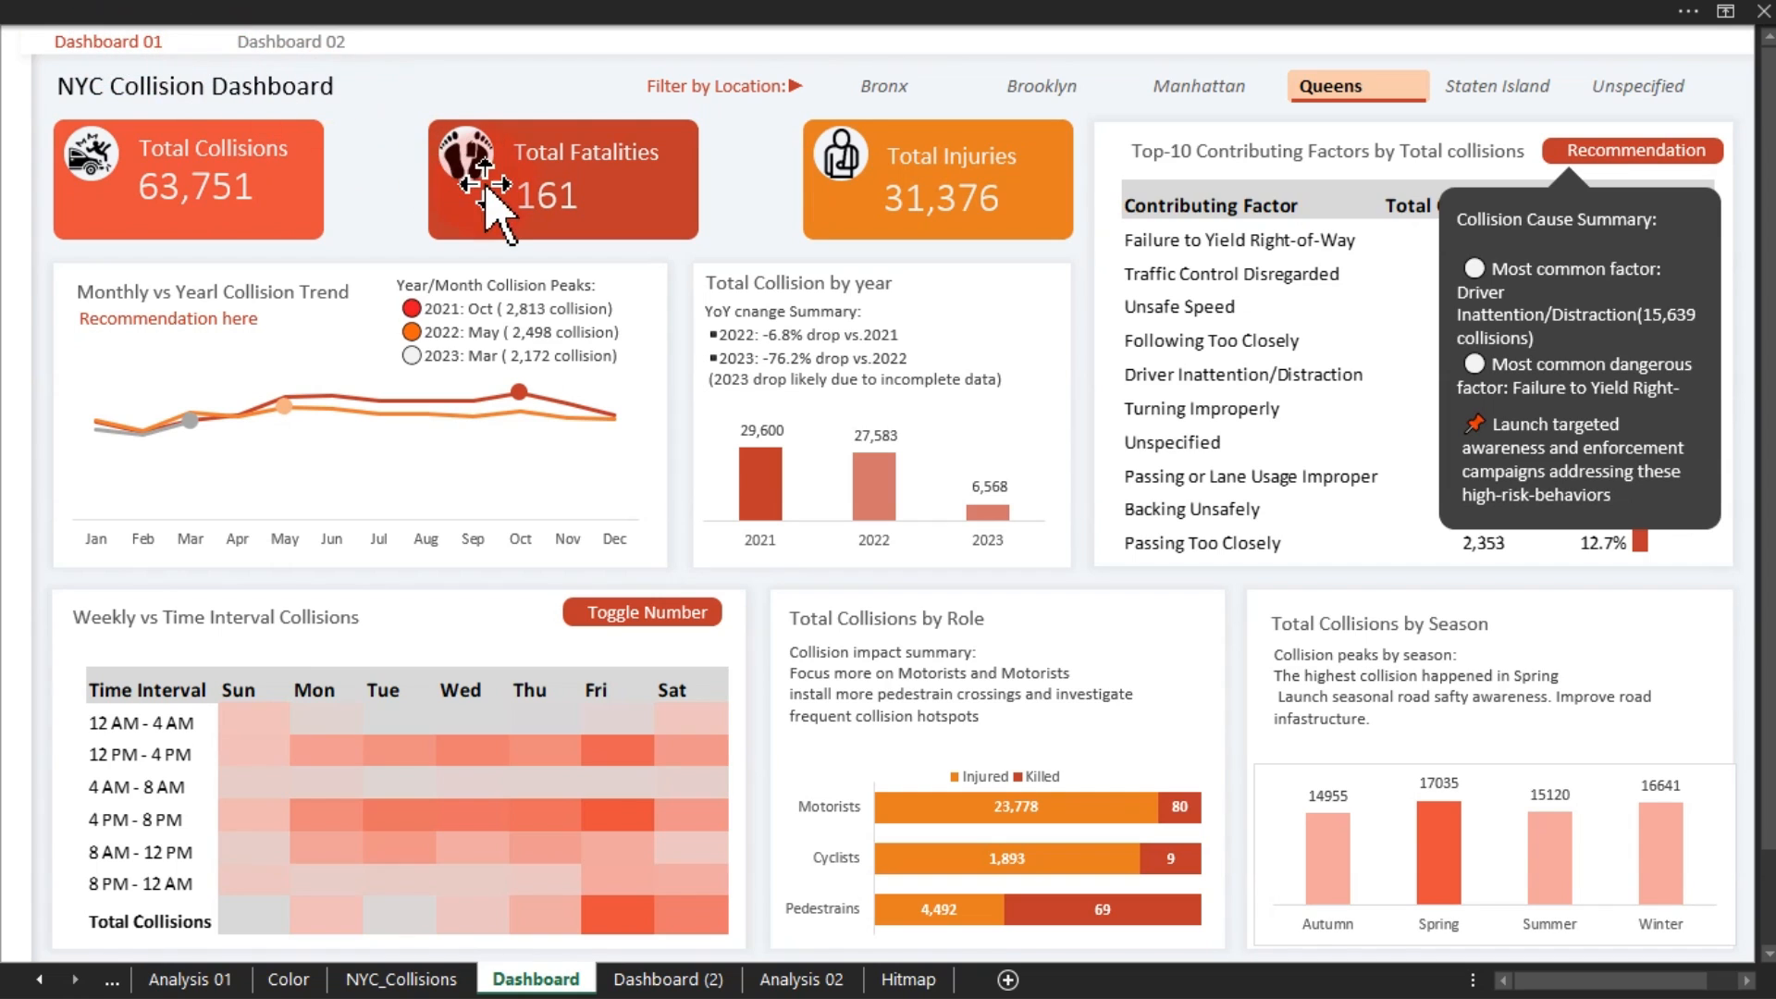
Hide the Collision Cause Summary popup with the Recommendation button
click(1578, 163)
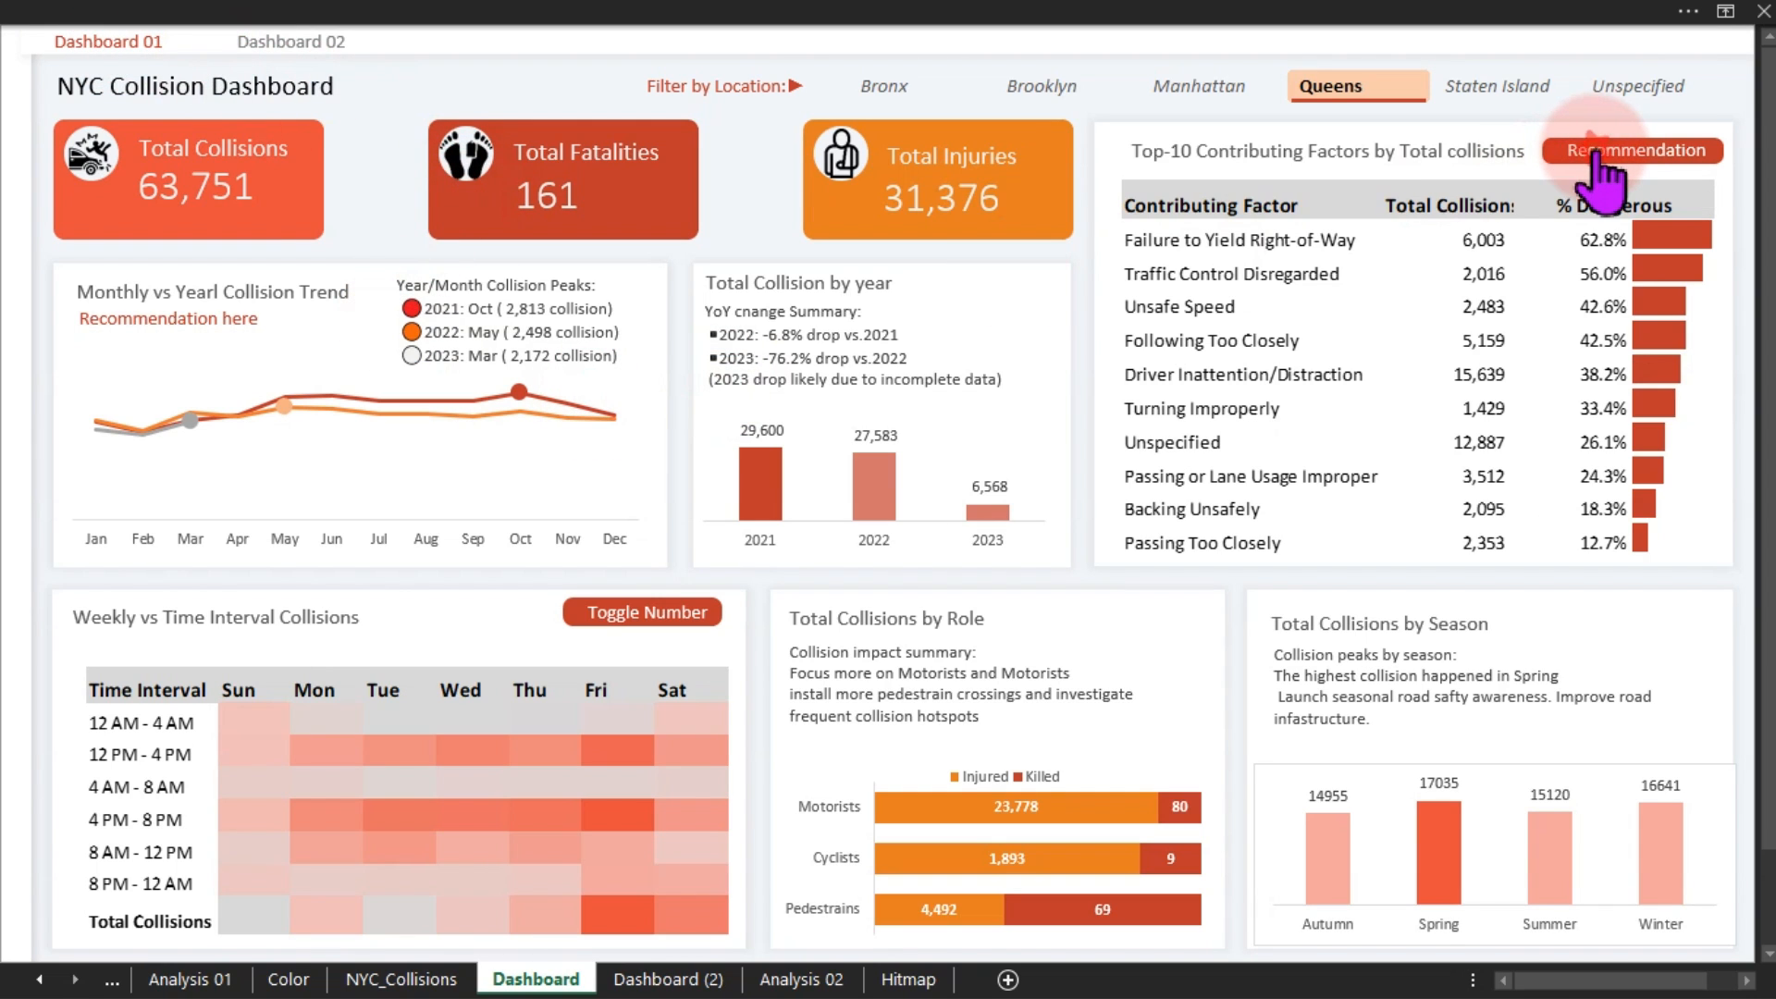
click(1608, 157)
click(1624, 152)
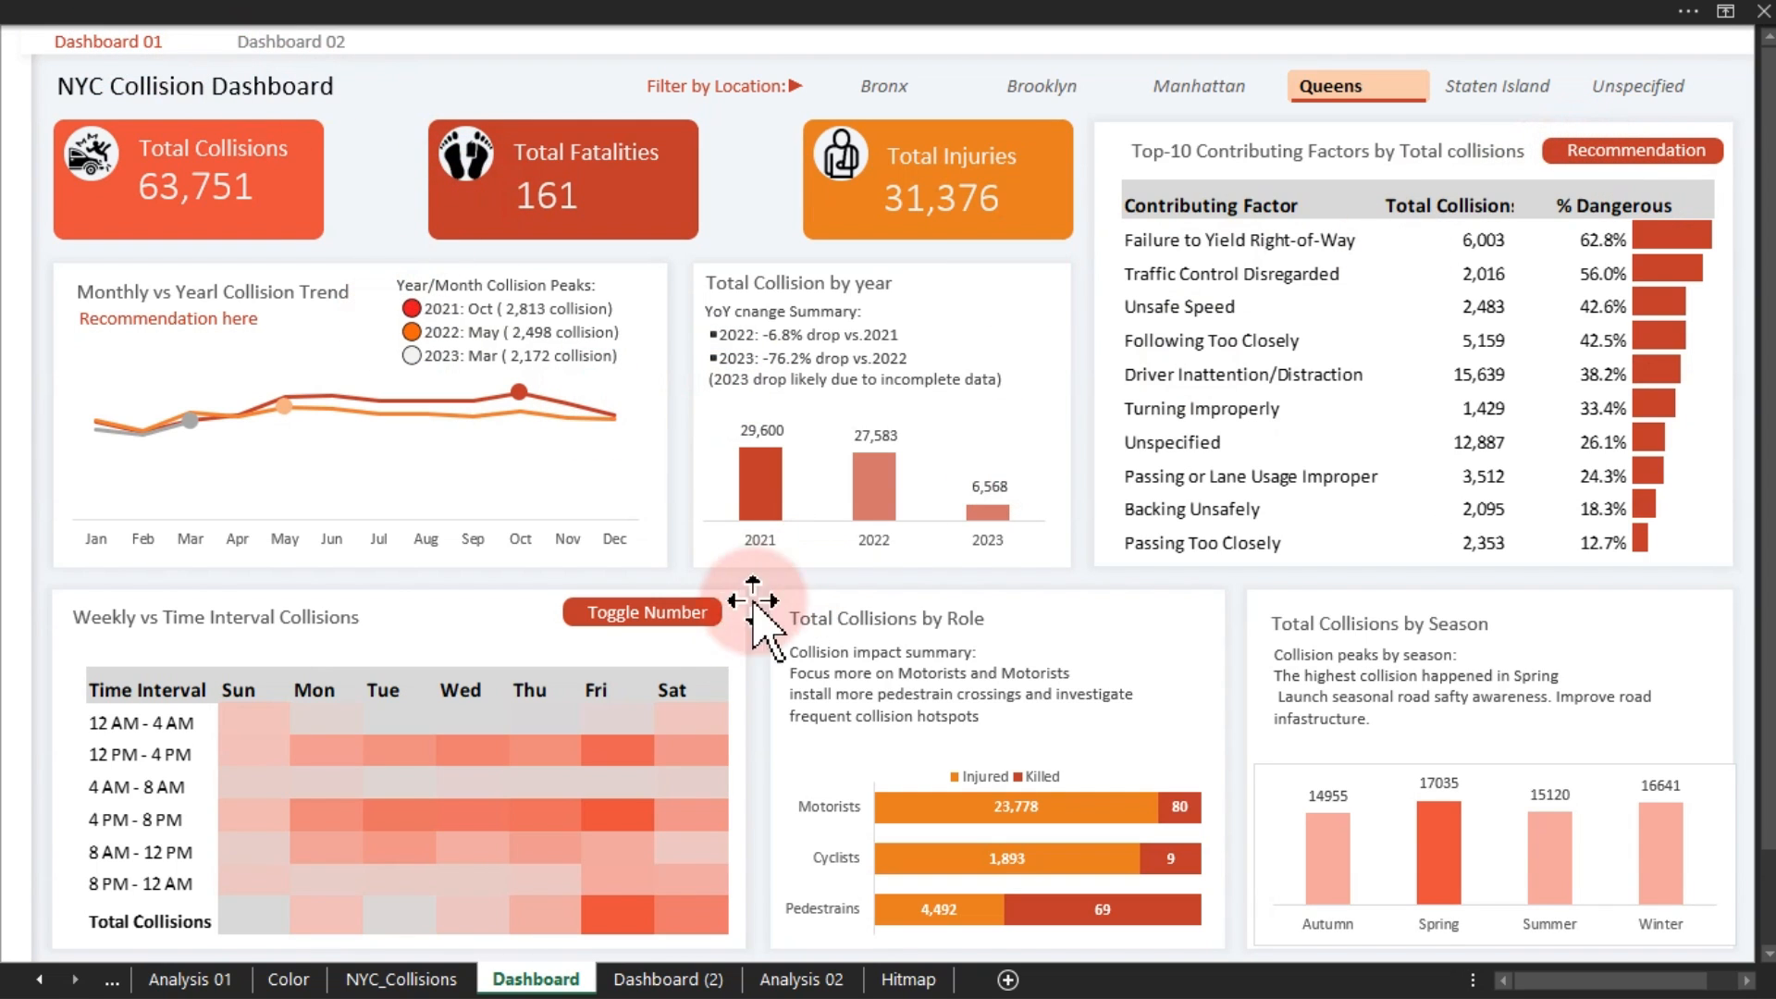
Toggle the weekly heatmap's numbers on and off, leaving them hidden
click(692, 612)
click(603, 616)
click(603, 616)
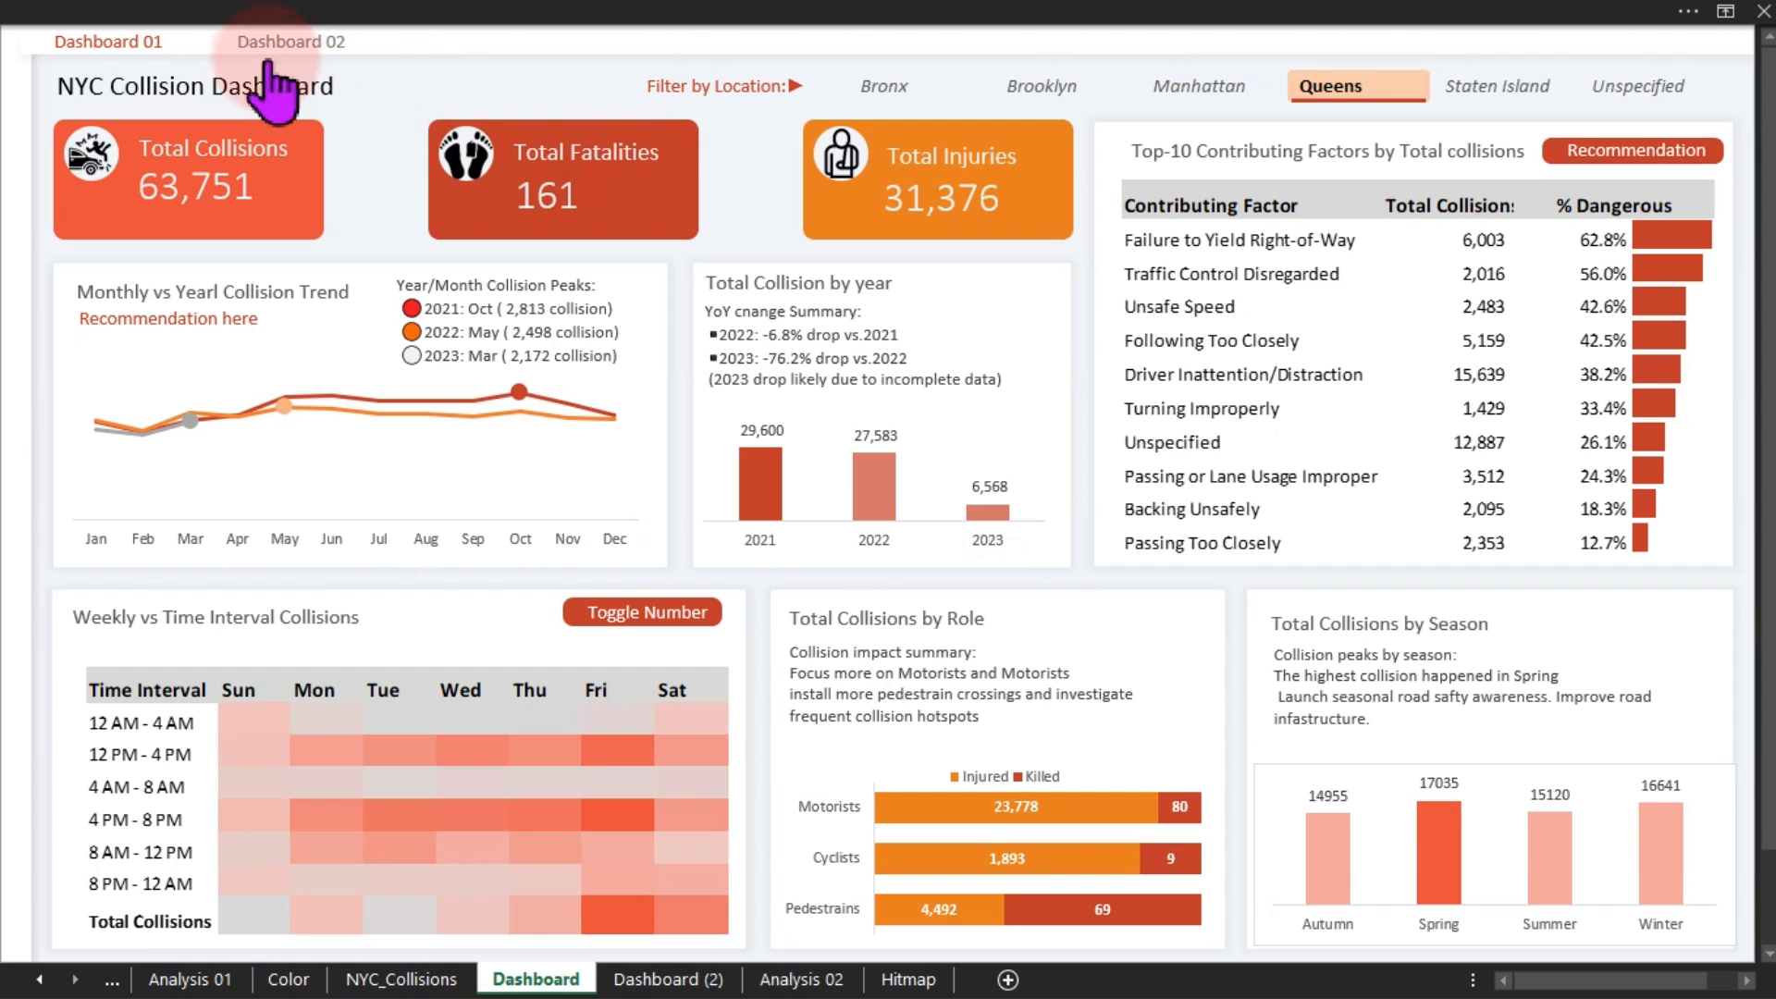
Go to Dashboard 02 and cycle the vehicle-type chart from Taxi back to Bicycle
click(292, 41)
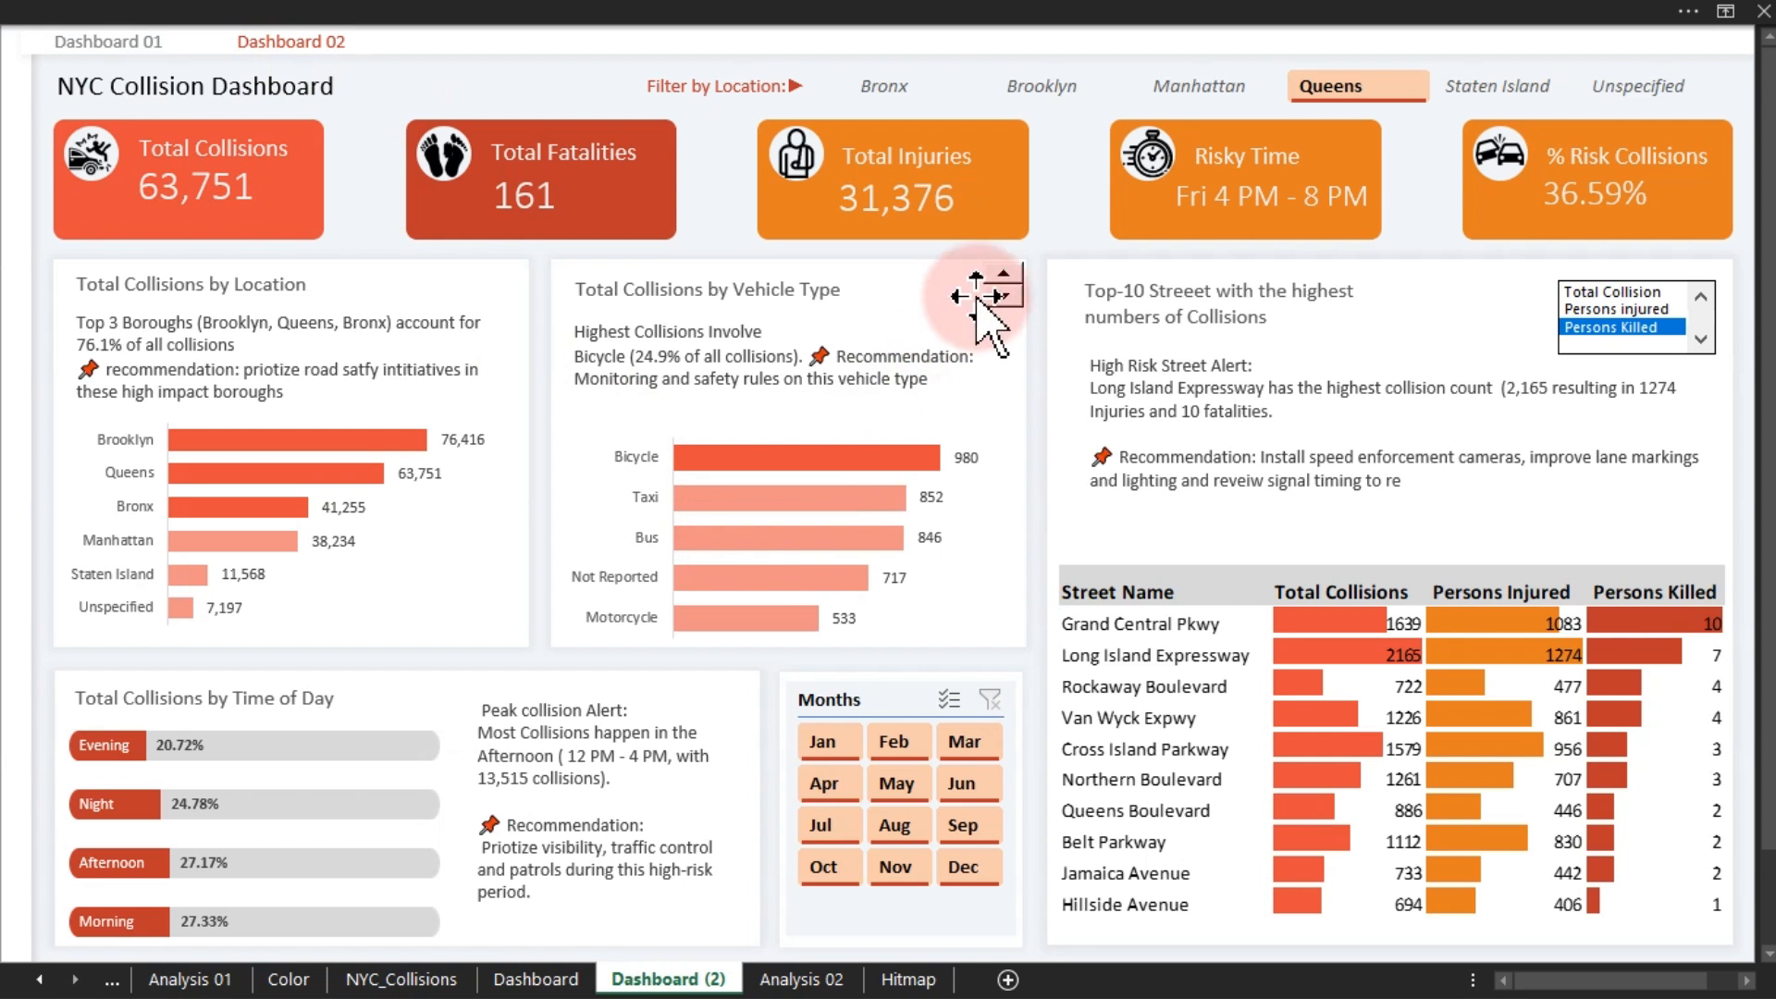
click(1004, 275)
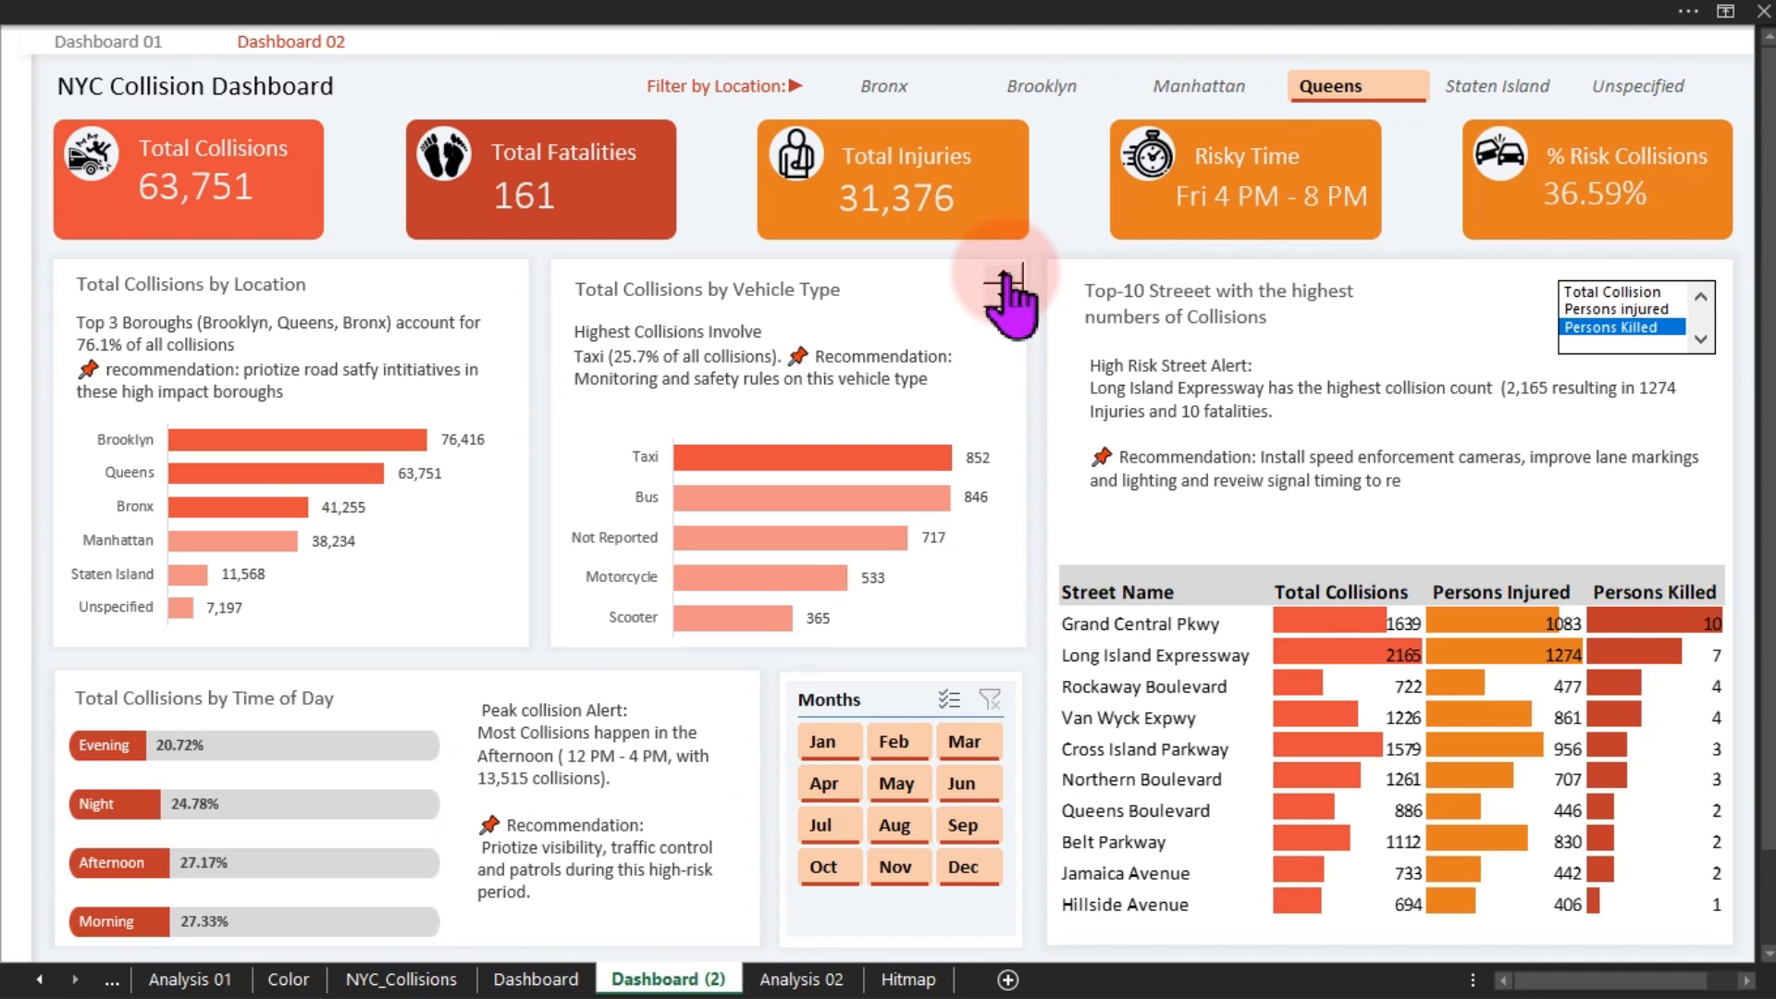
click(1004, 294)
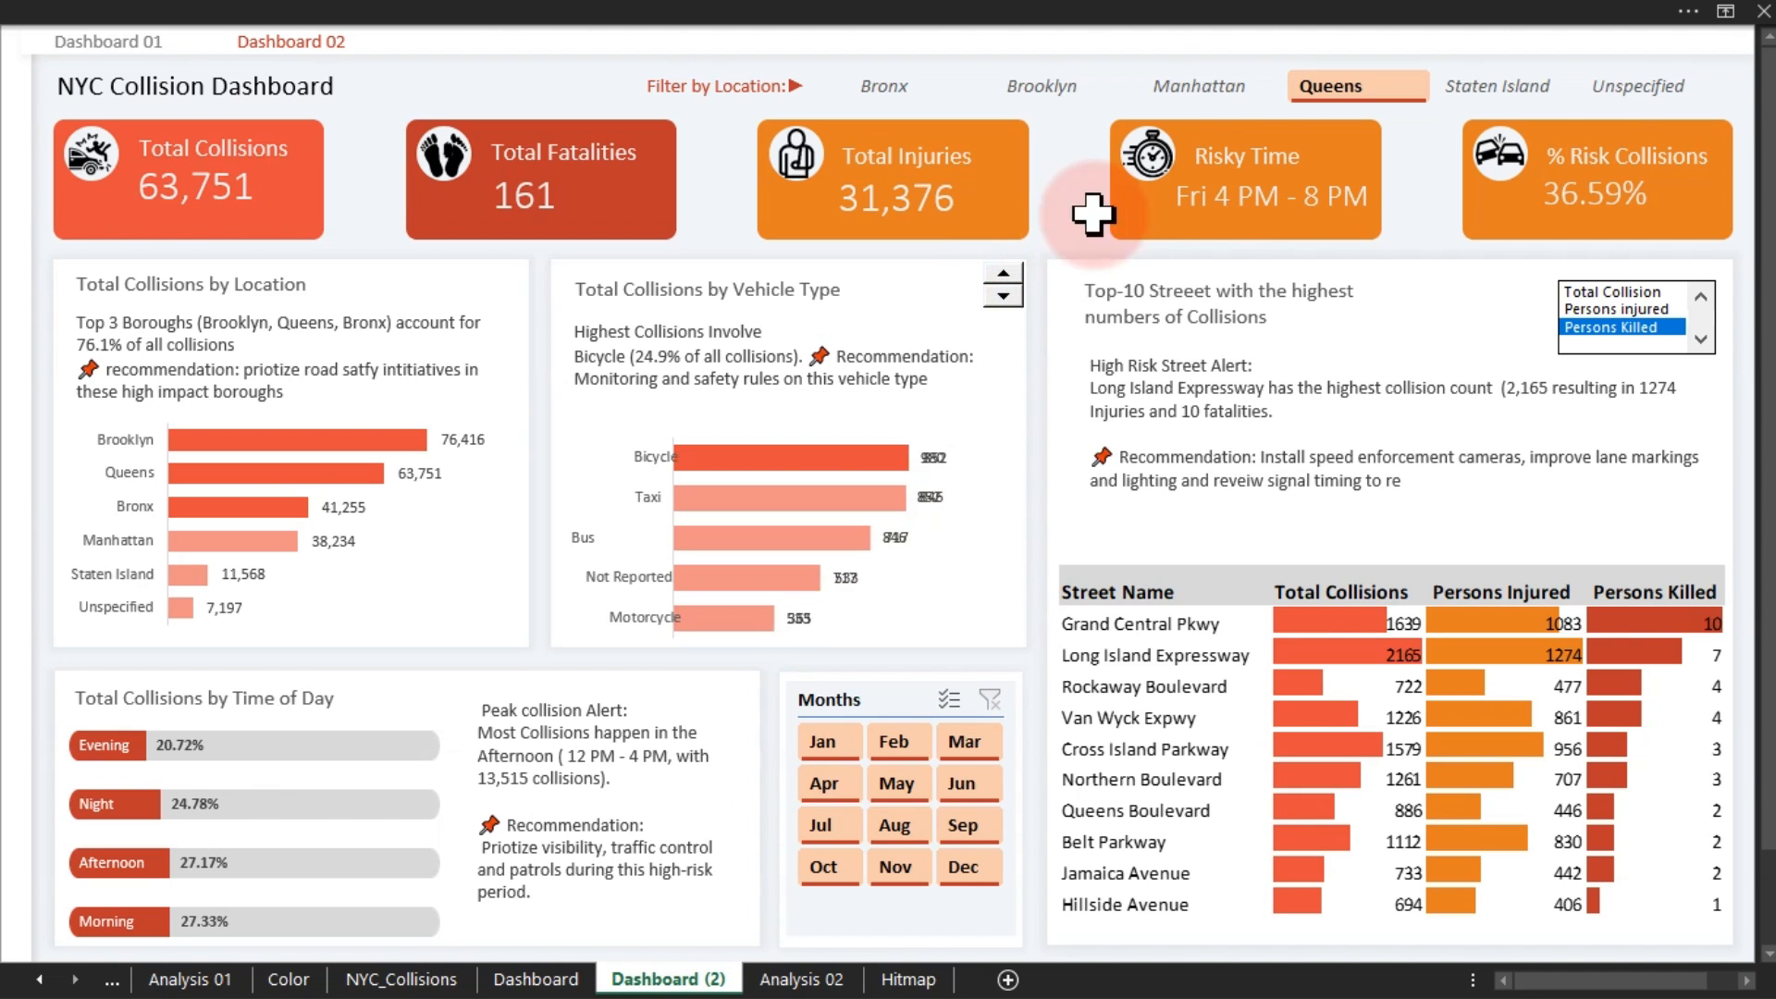
Filter to Manhattan, rank top-10 streets by persons injured, then select Staten Island
click(1194, 85)
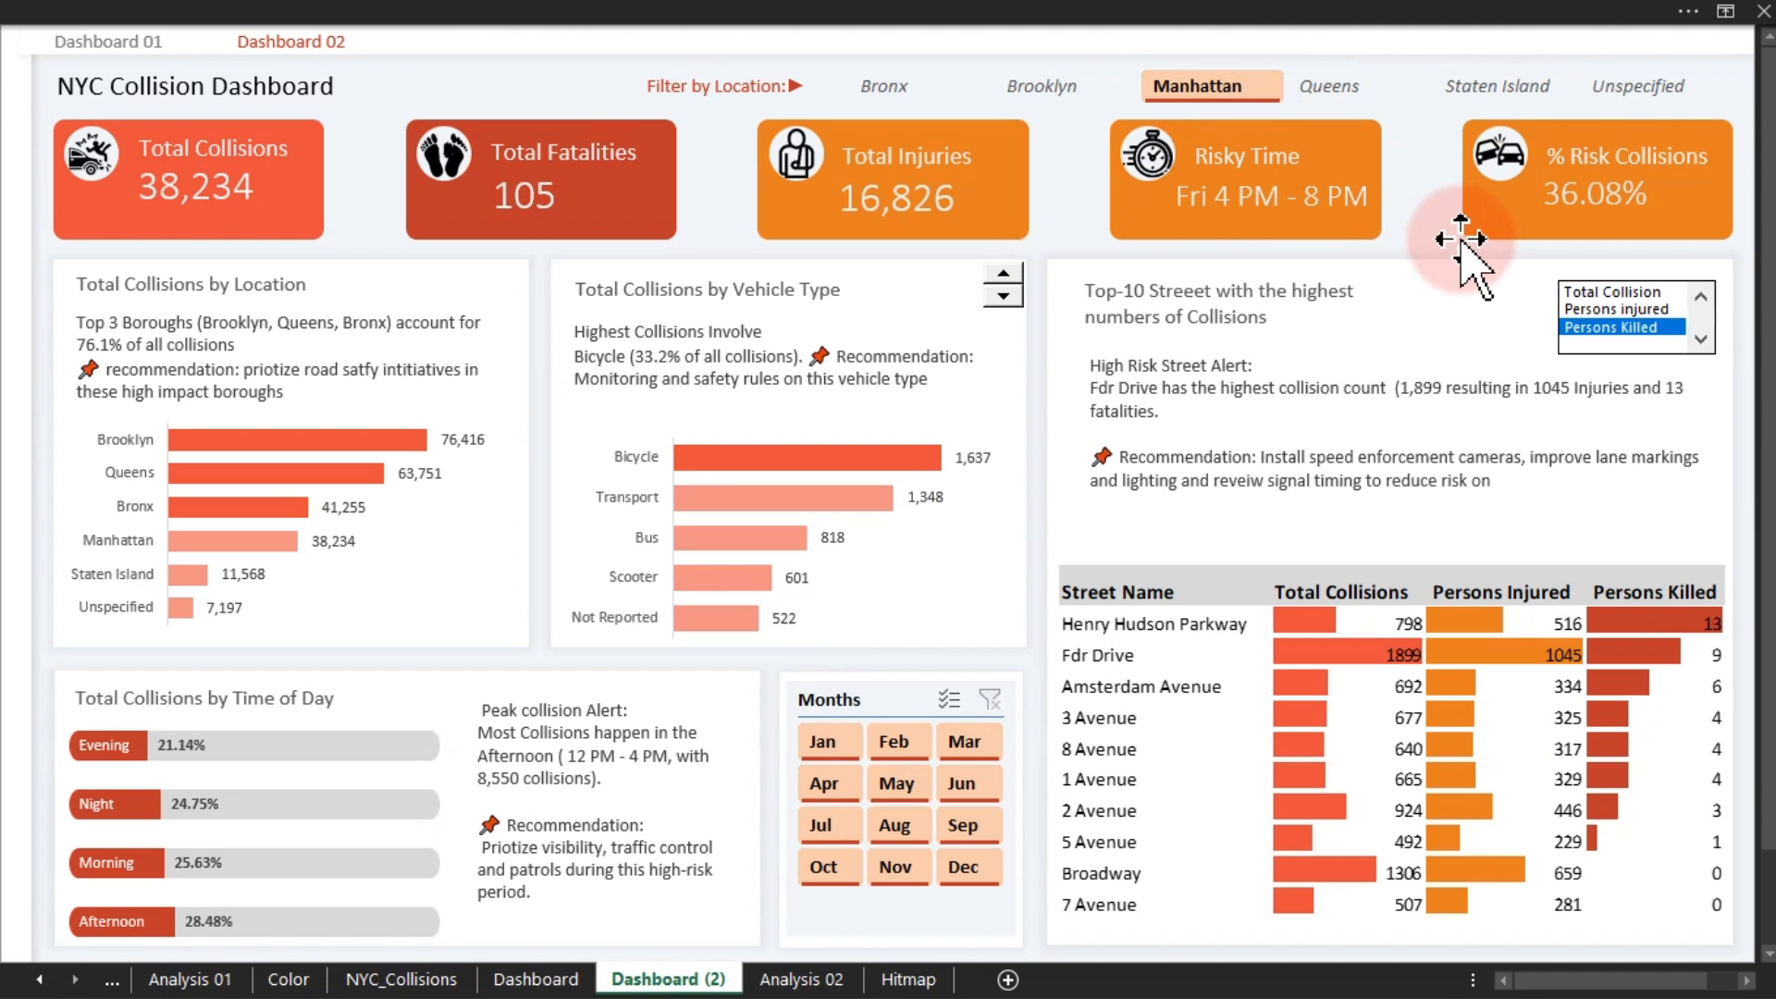
click(1625, 311)
click(1617, 293)
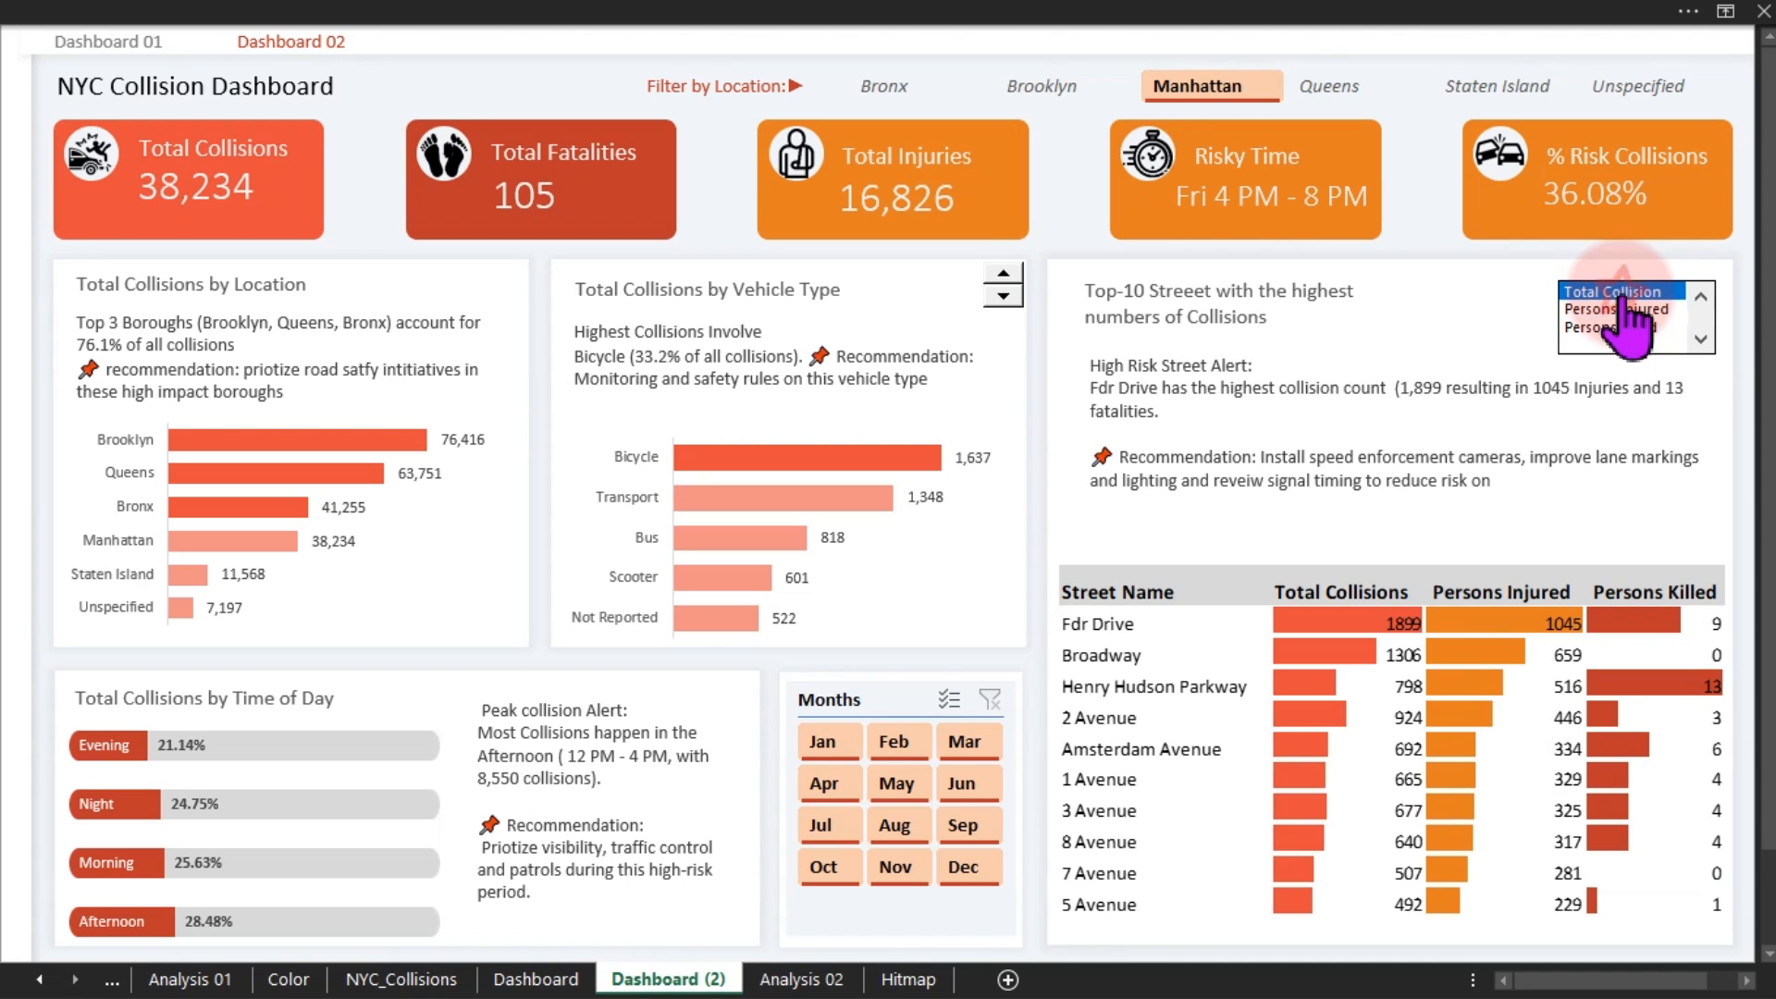
click(1626, 311)
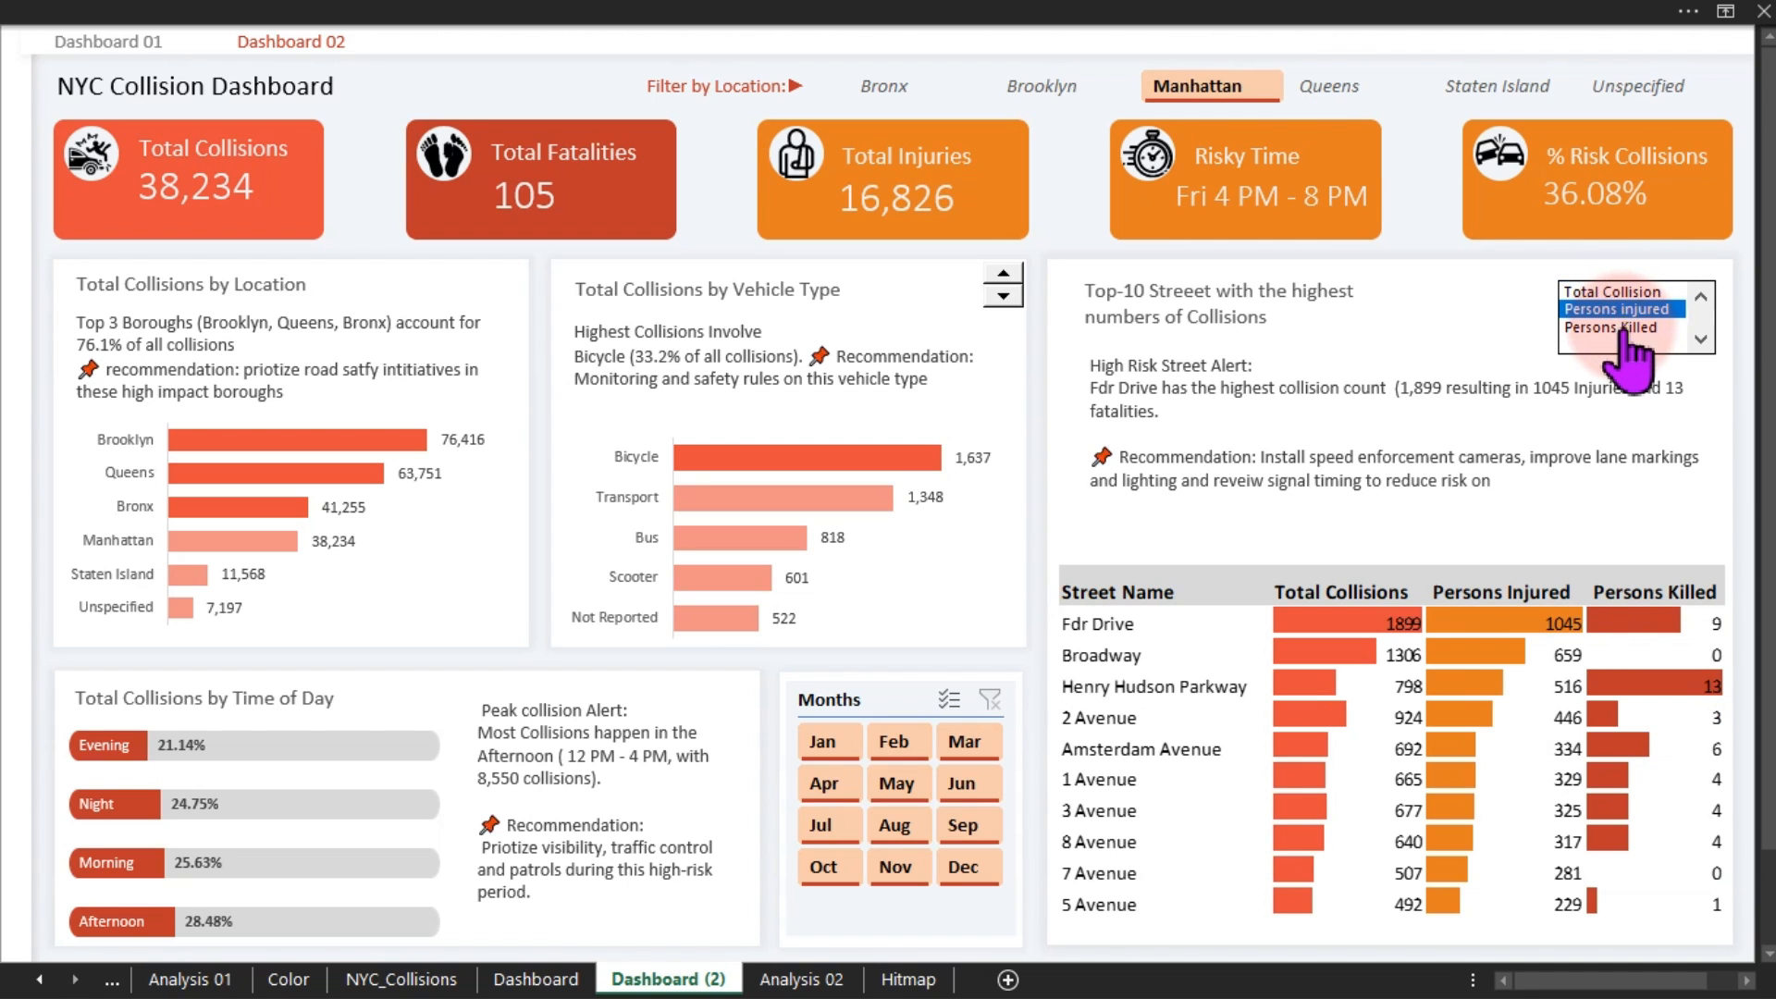
click(1630, 328)
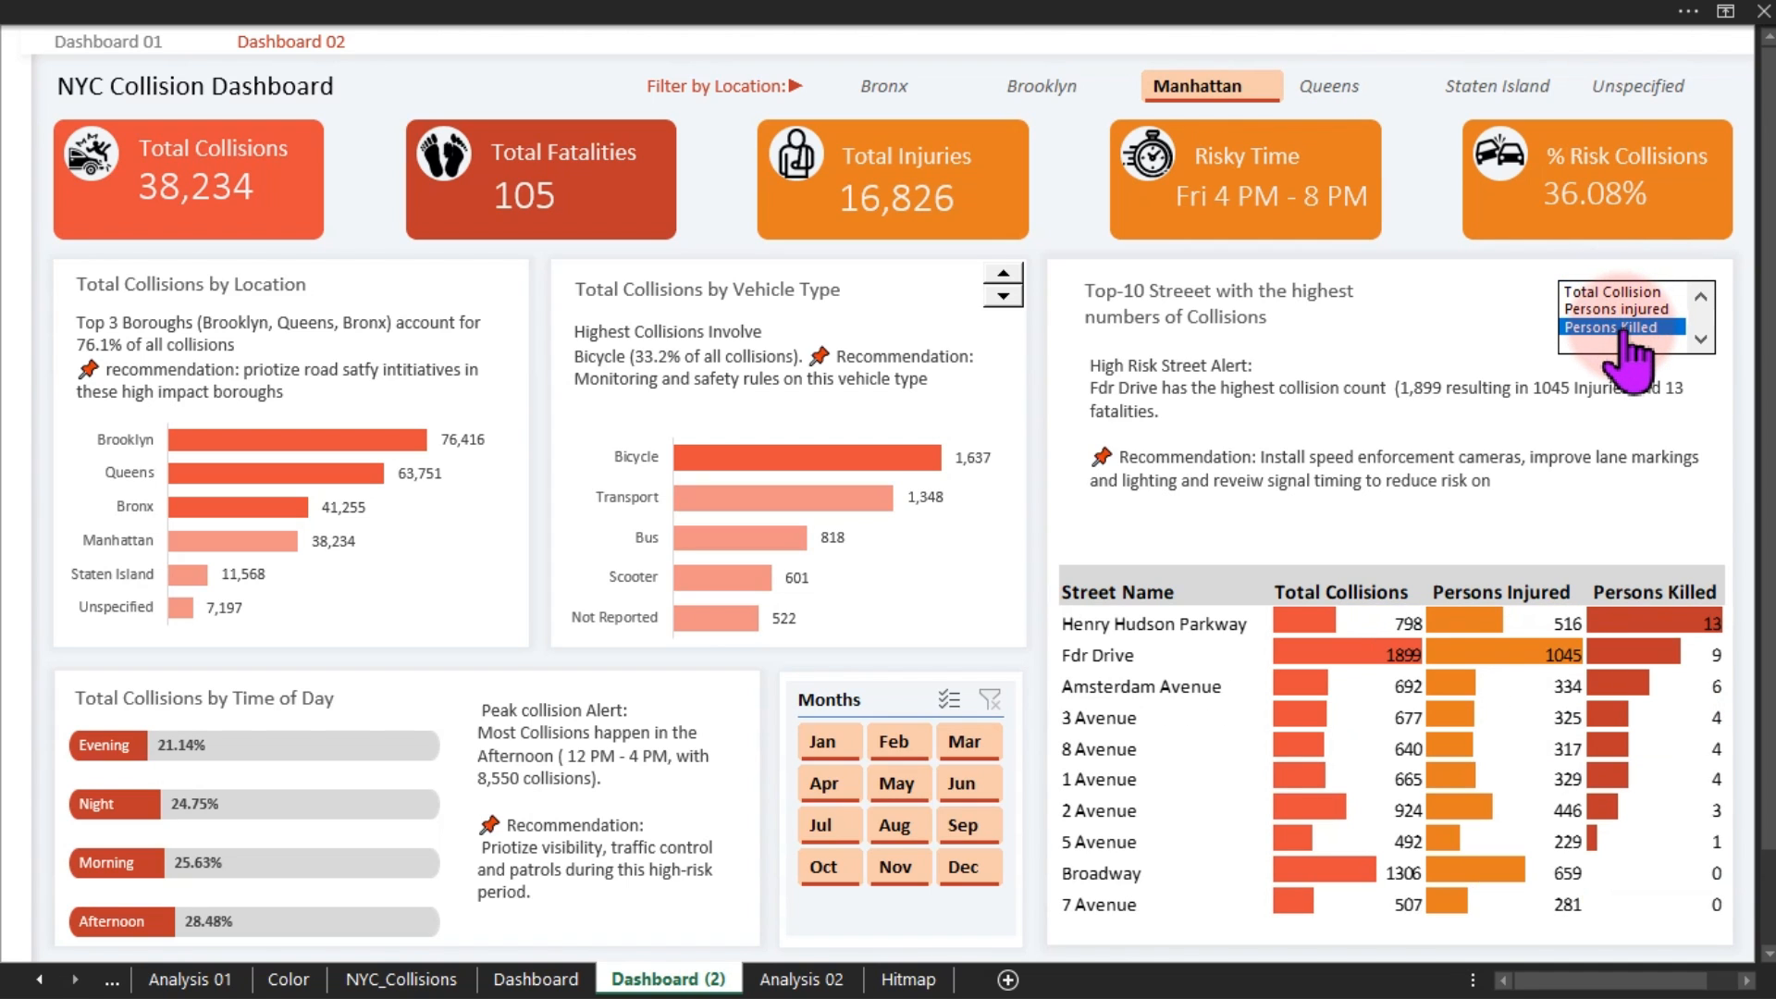
click(1617, 311)
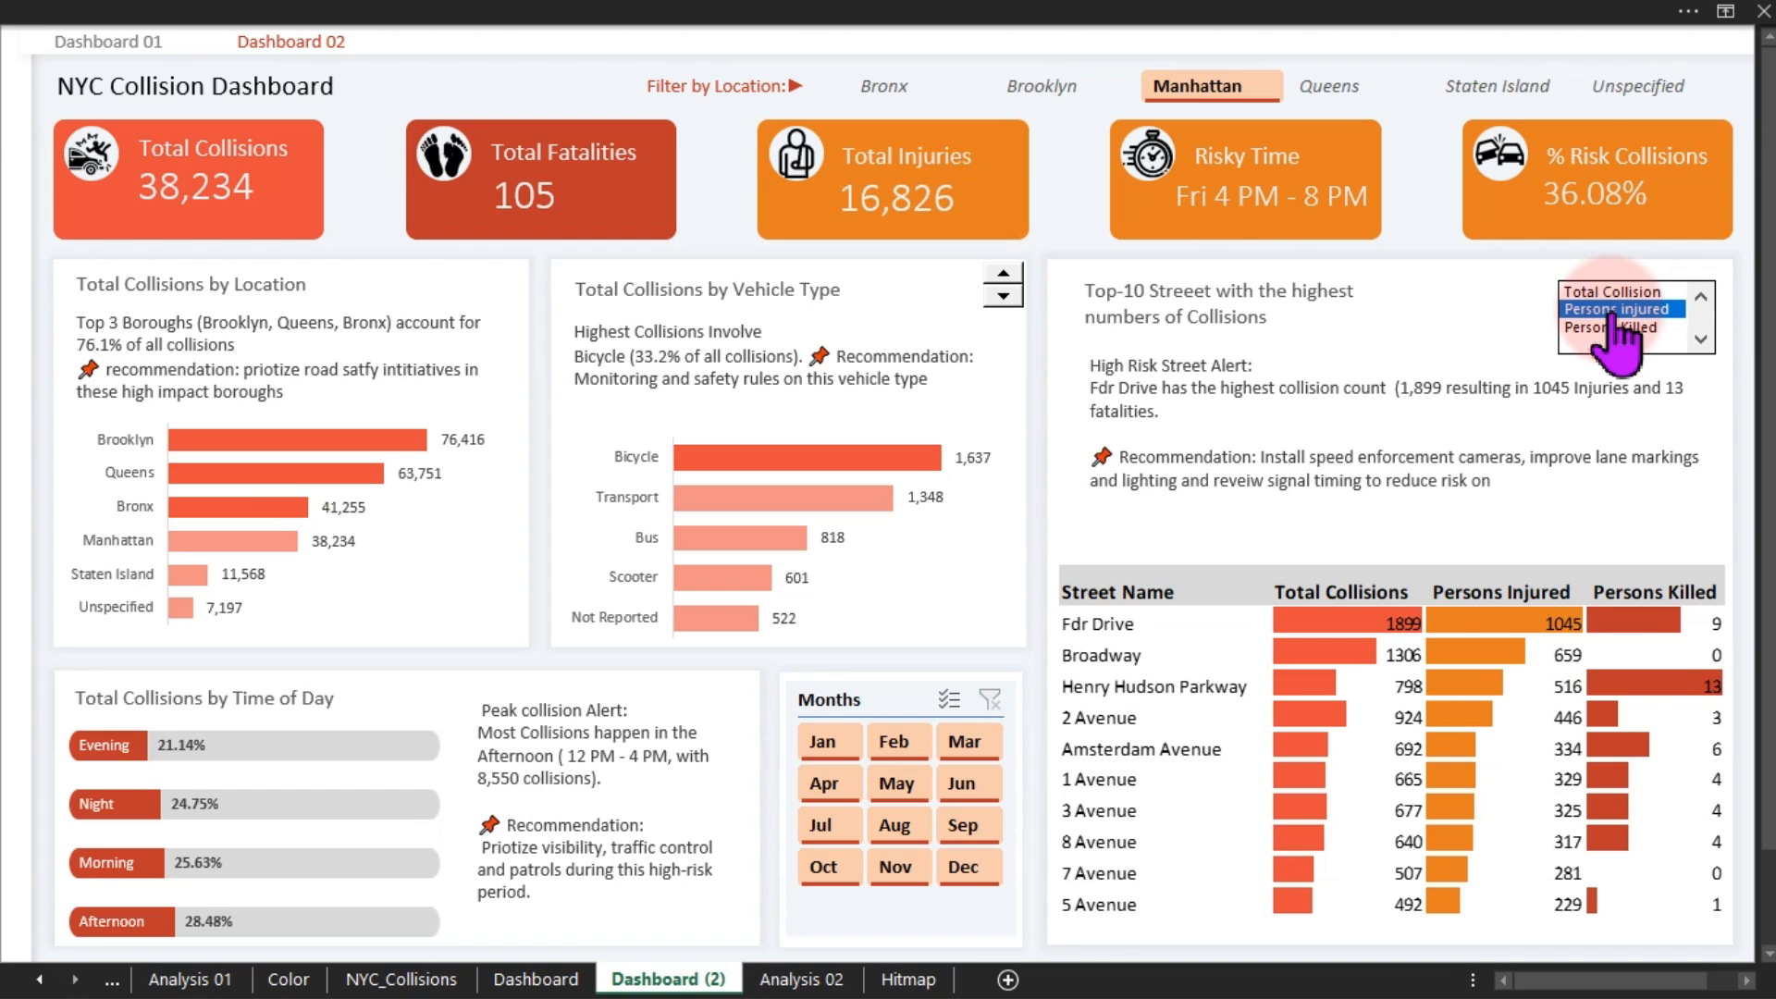
click(1525, 88)
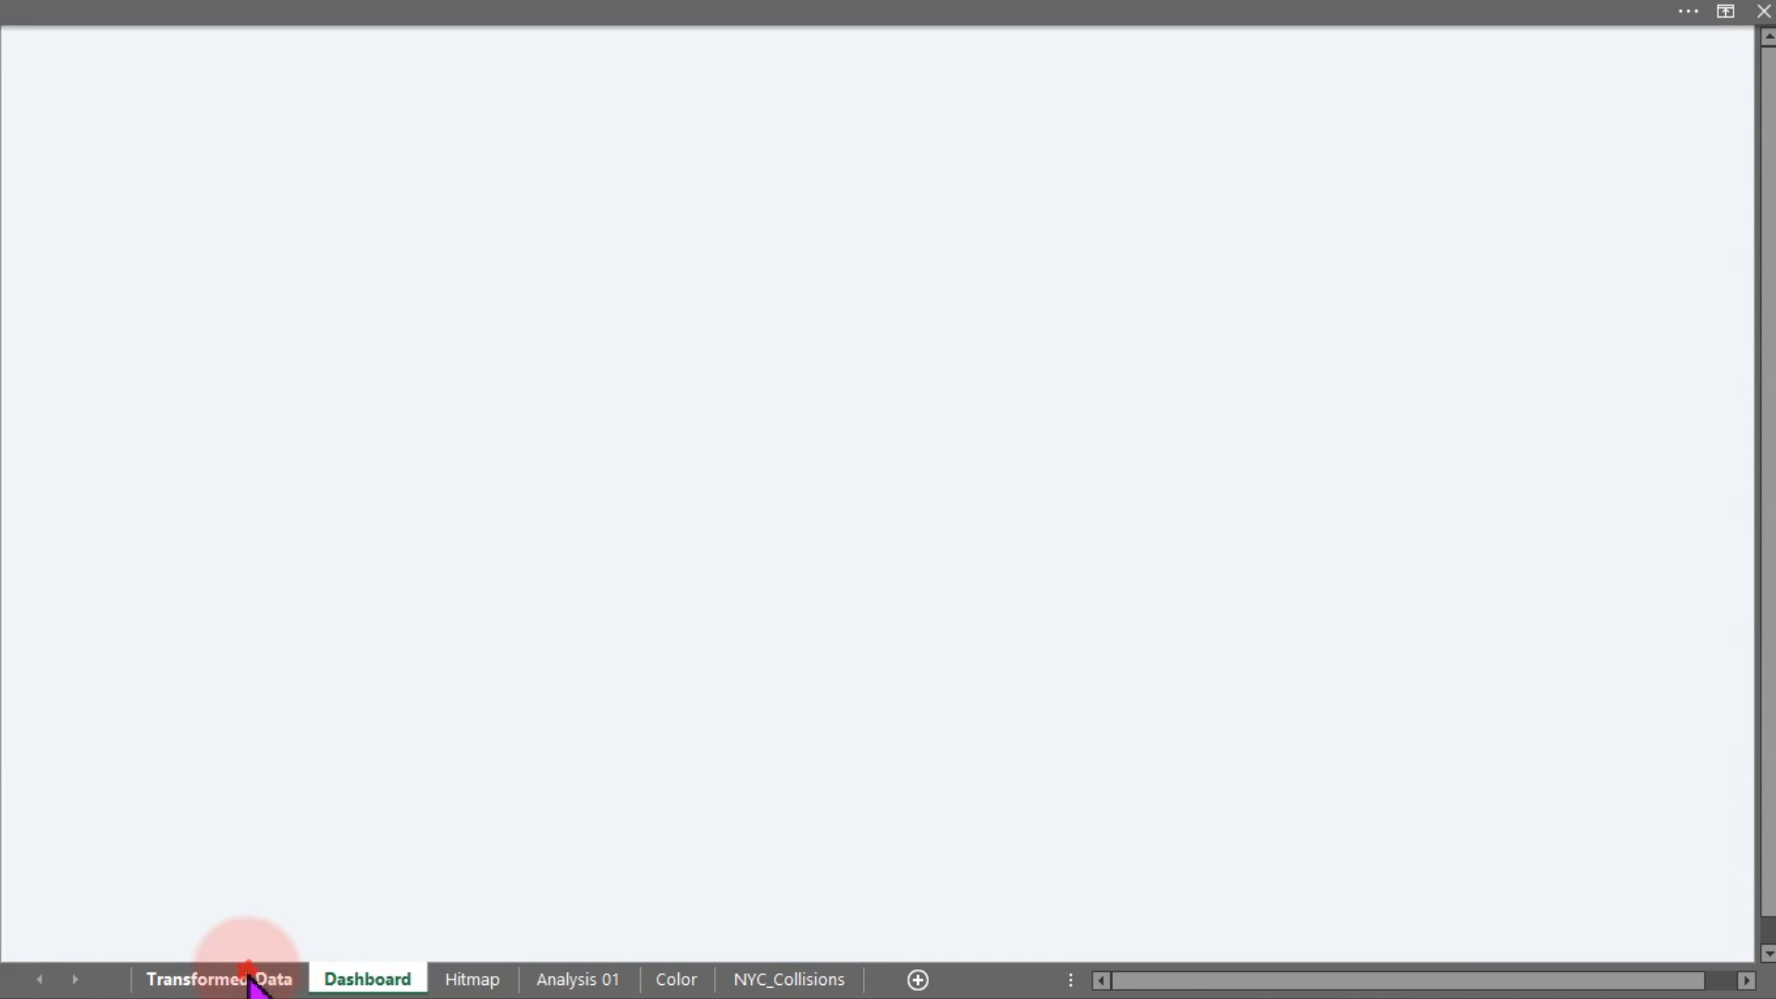
On Transformed Data, inspect the Borough, Cross Street and Street Name columns, then open NYC_Collisions
click(231, 979)
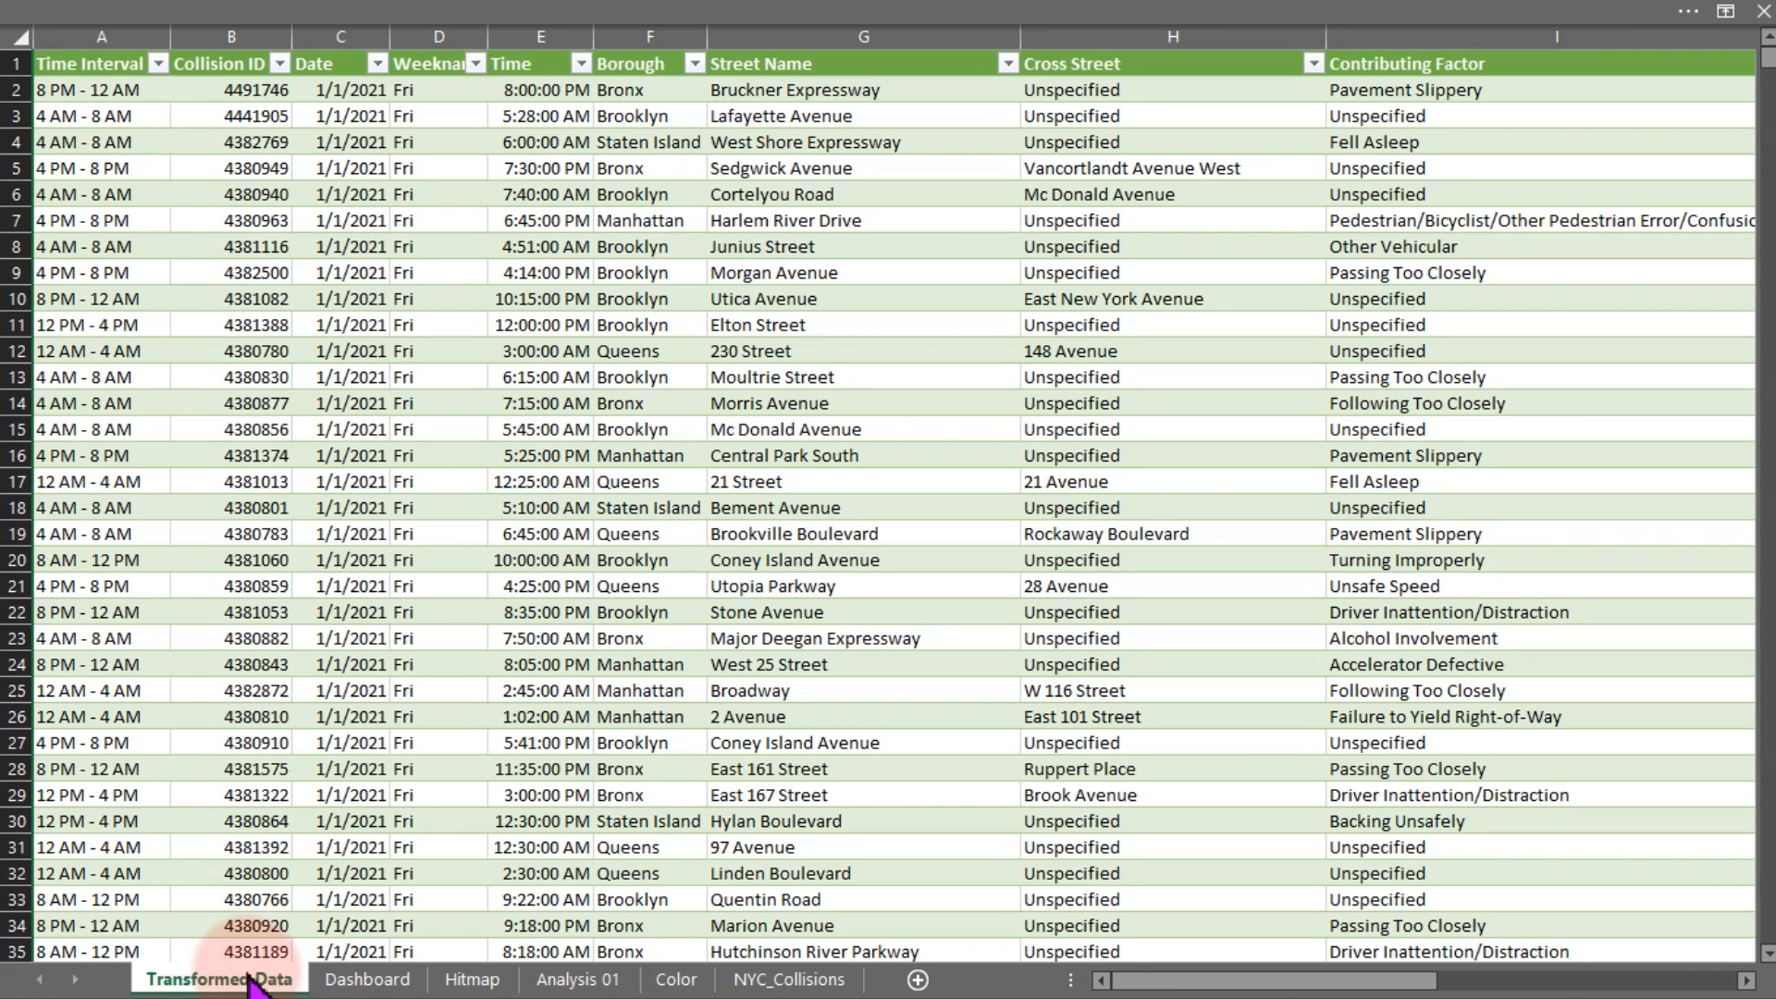
click(635, 26)
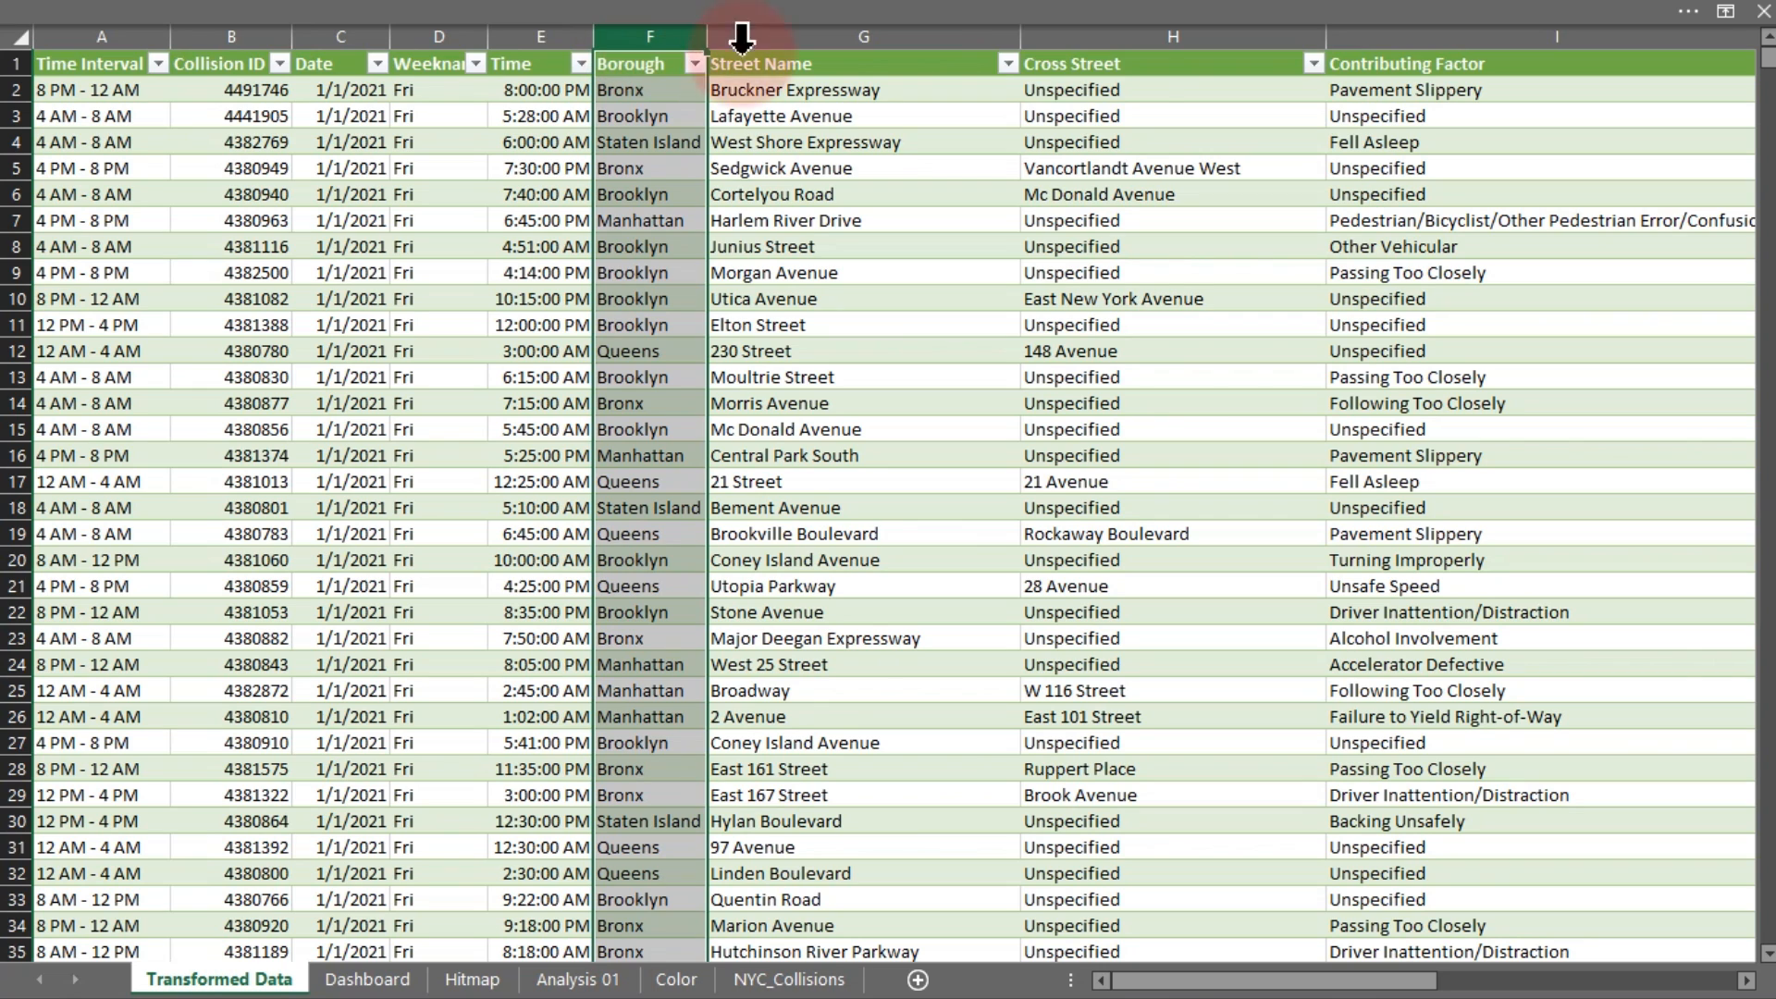
ctrl+click(1110, 26)
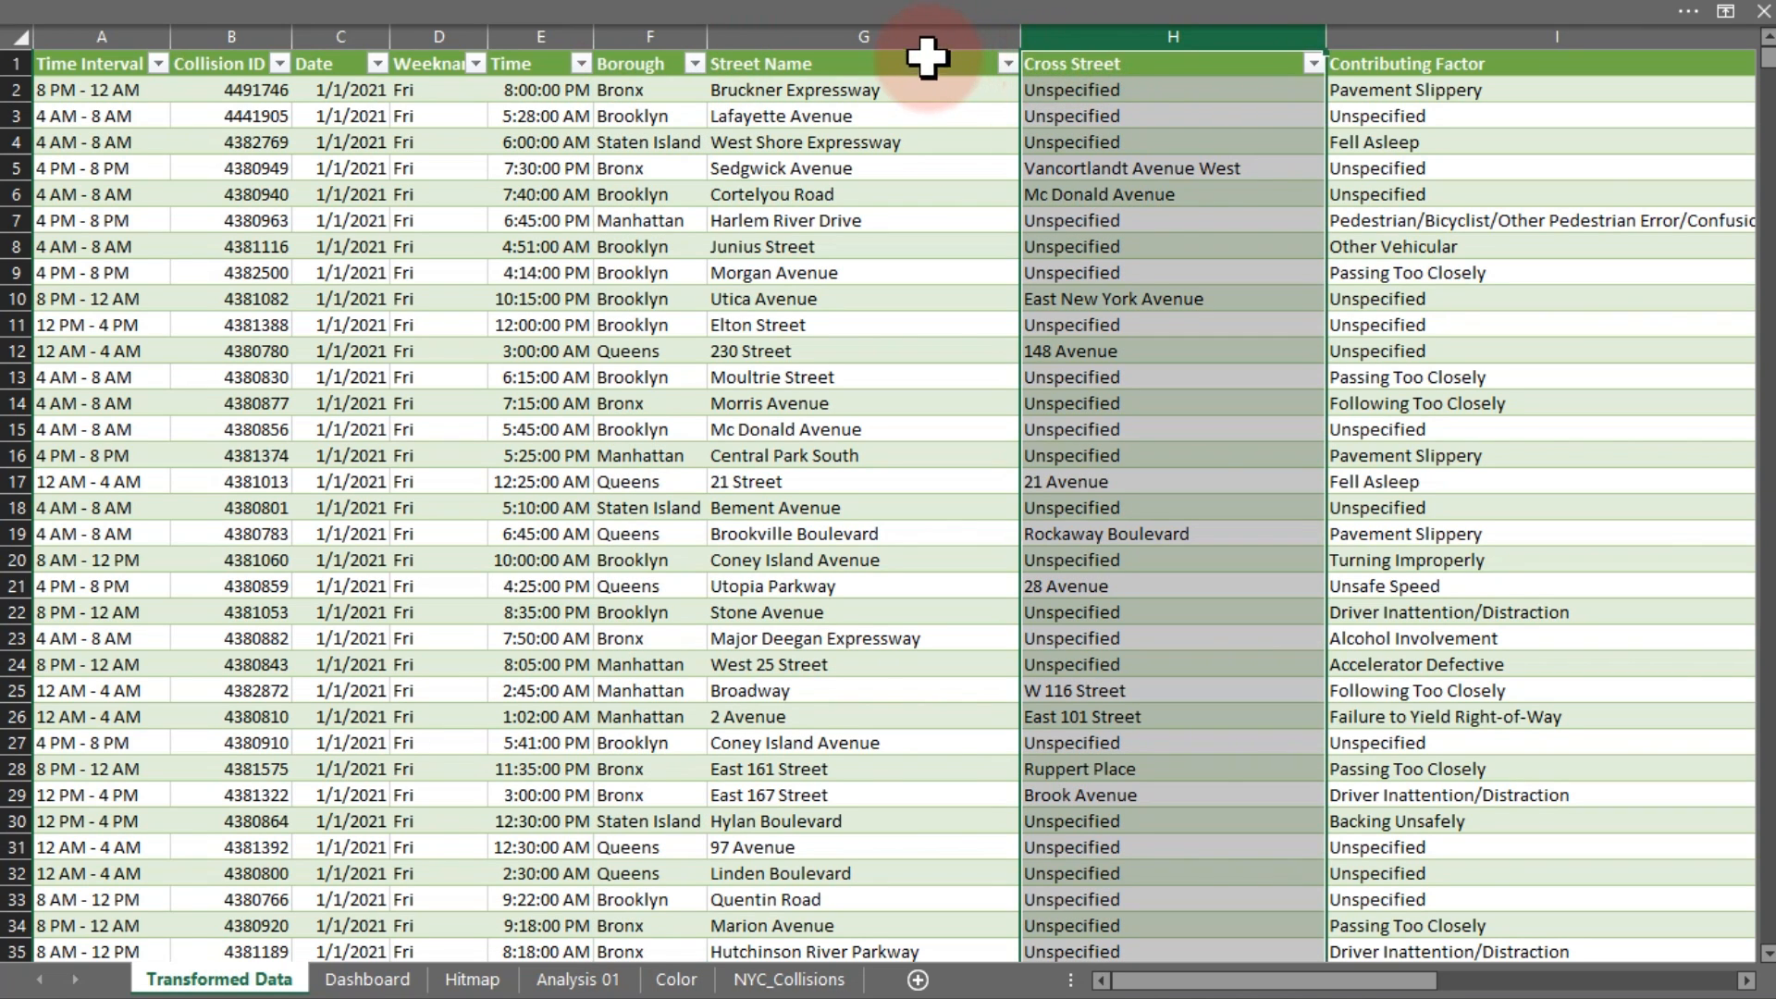
click(923, 37)
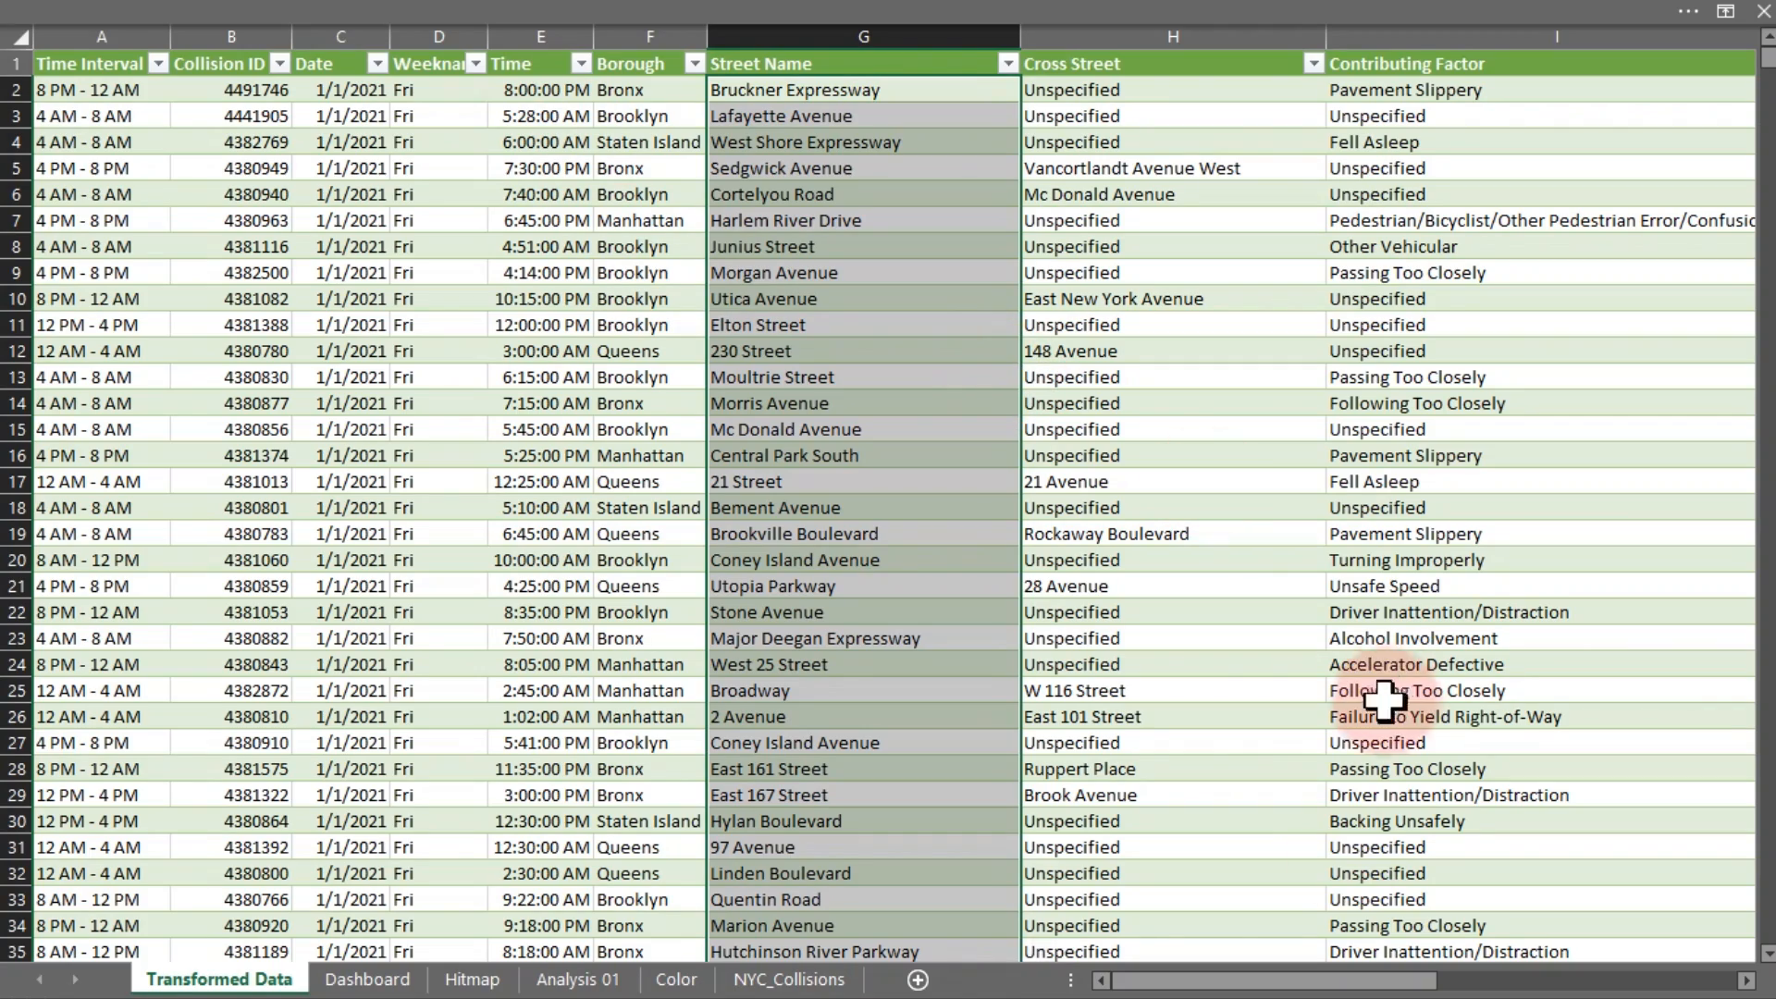
drag(1307, 983, 1040, 962)
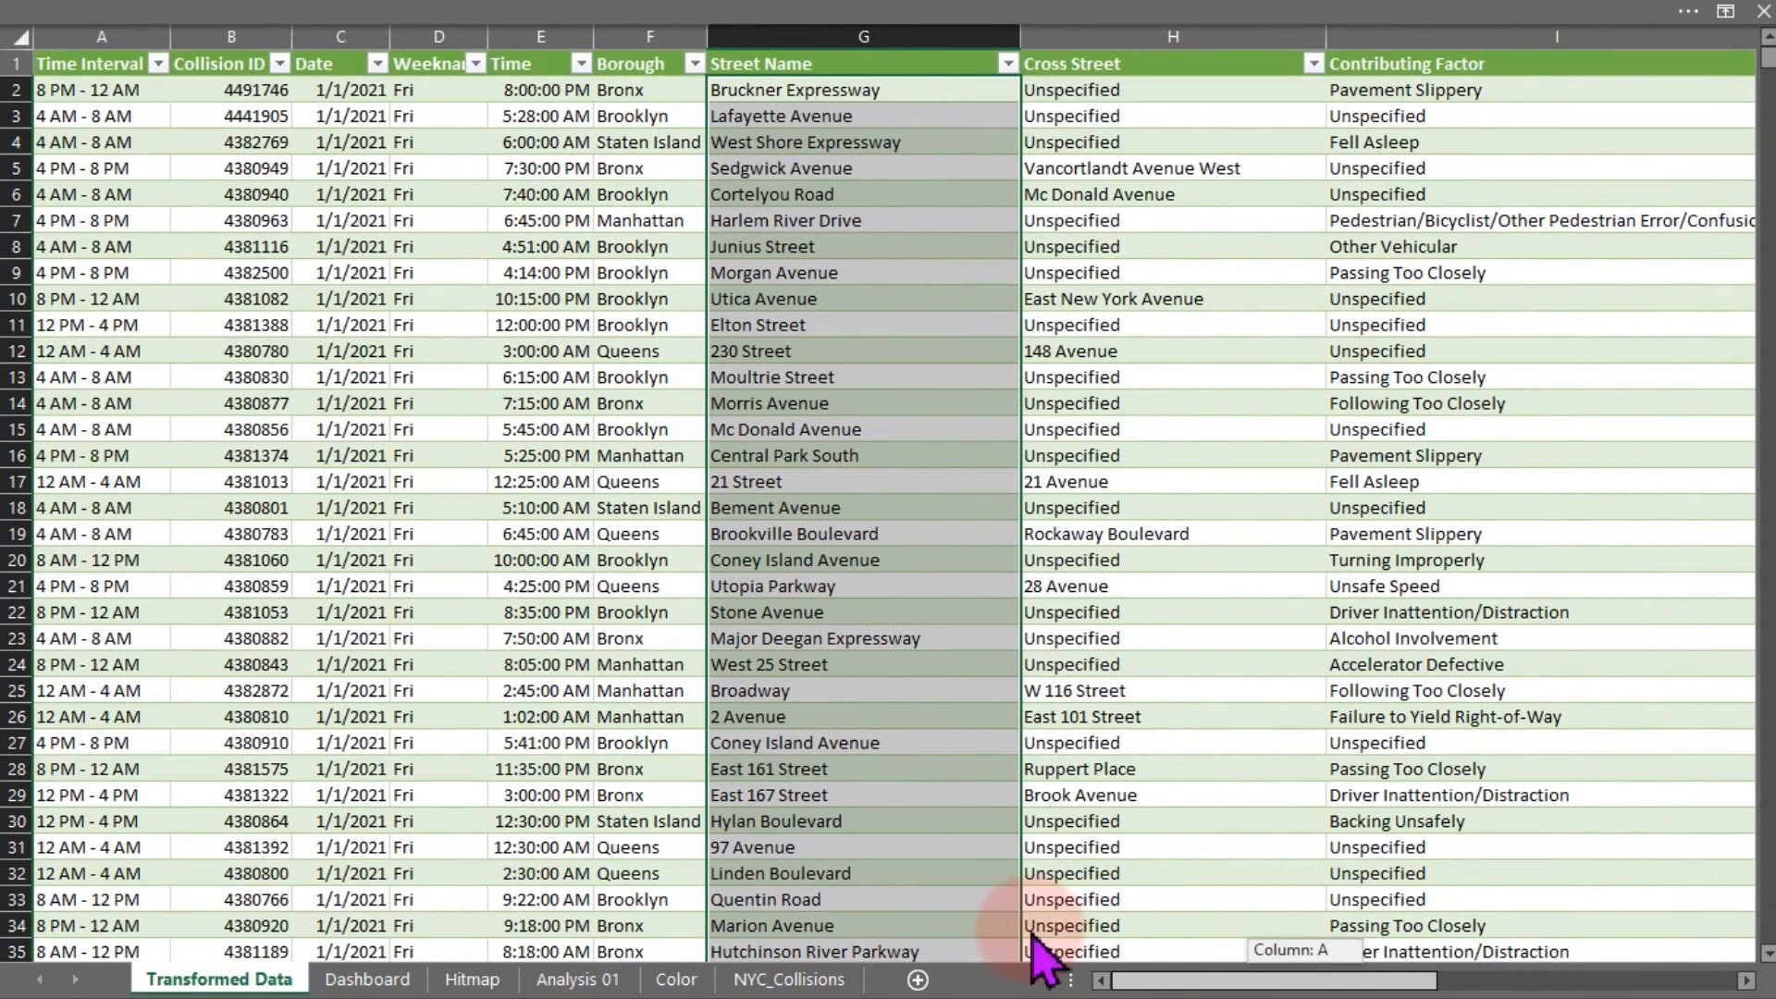
click(1067, 657)
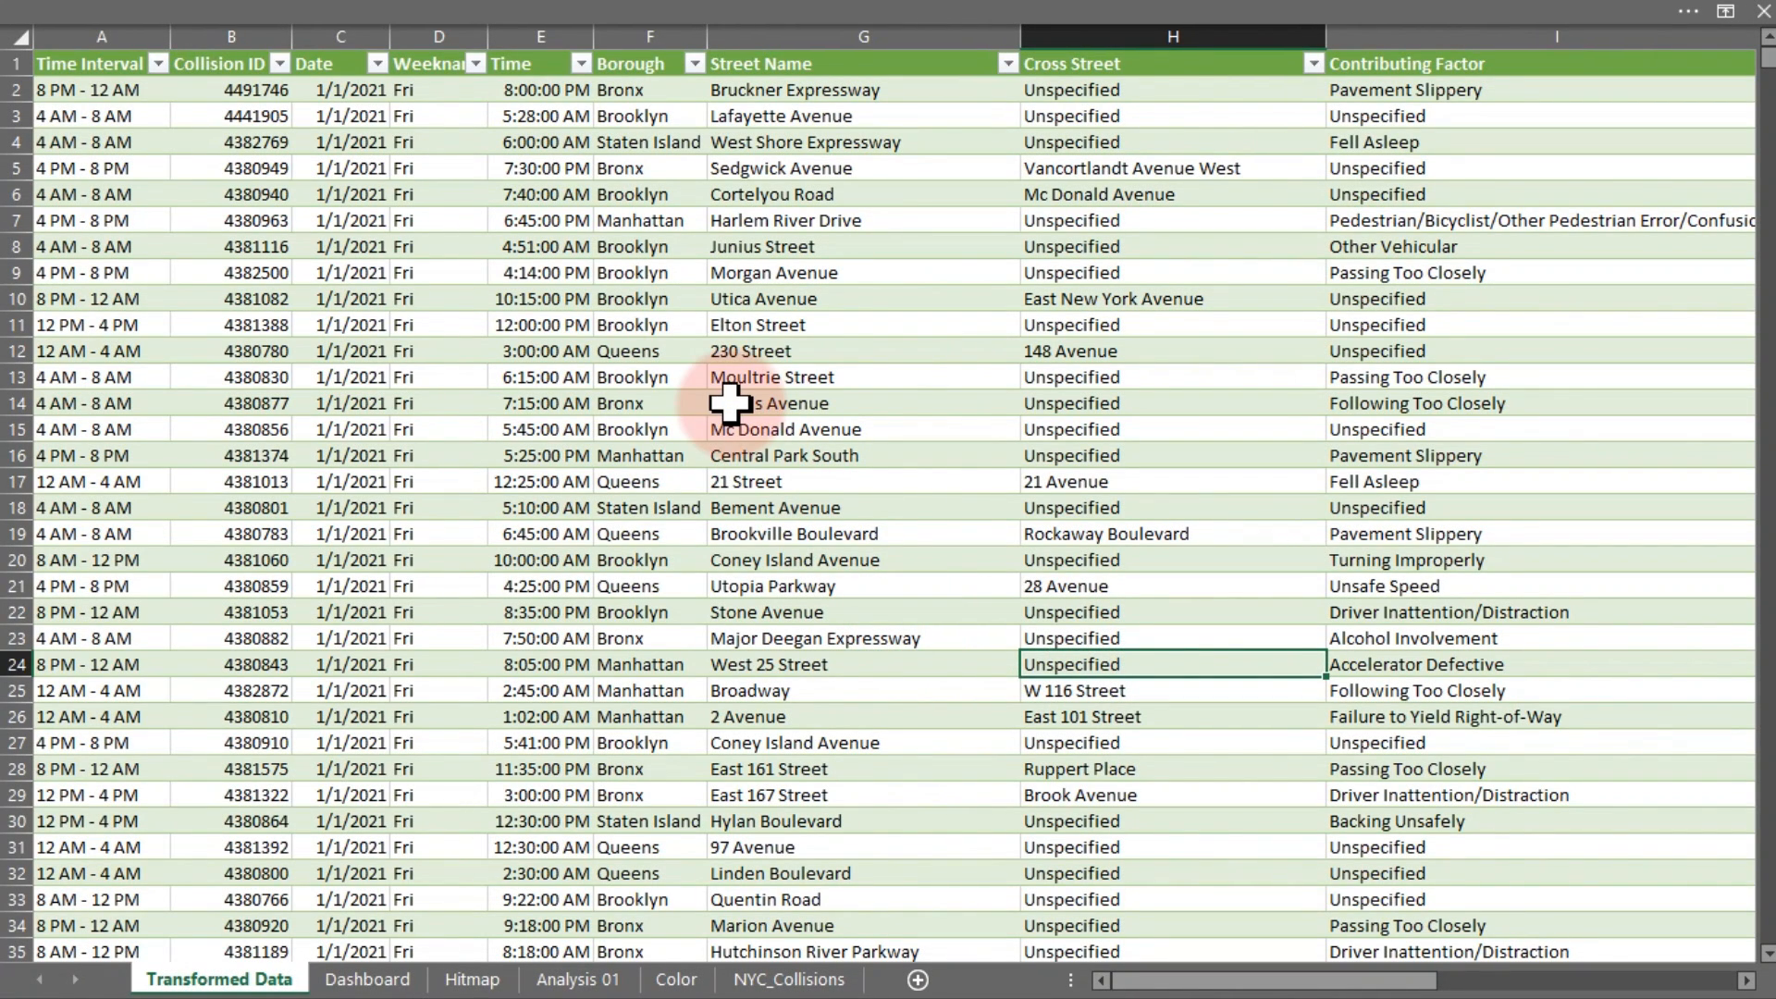
click(770, 985)
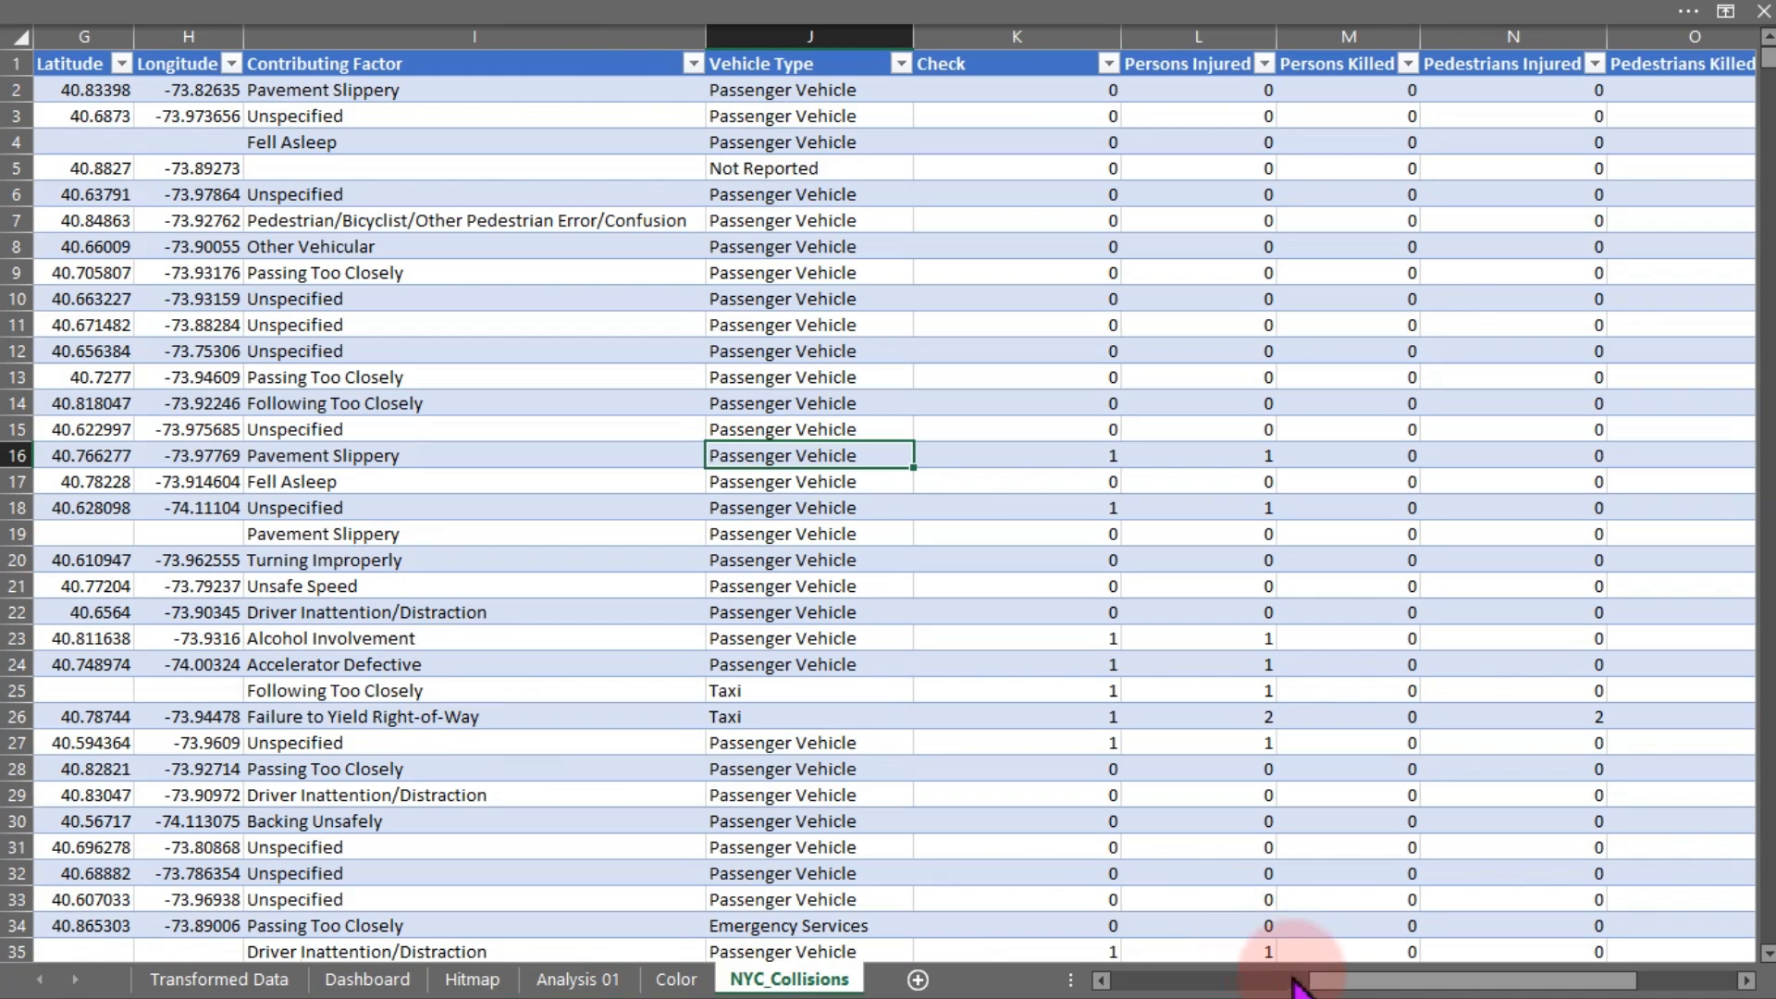
Scroll NYC_Collisions back to column A and check the Rockaway Boulevard entry against Transformed Data
drag(1325, 983, 1117, 994)
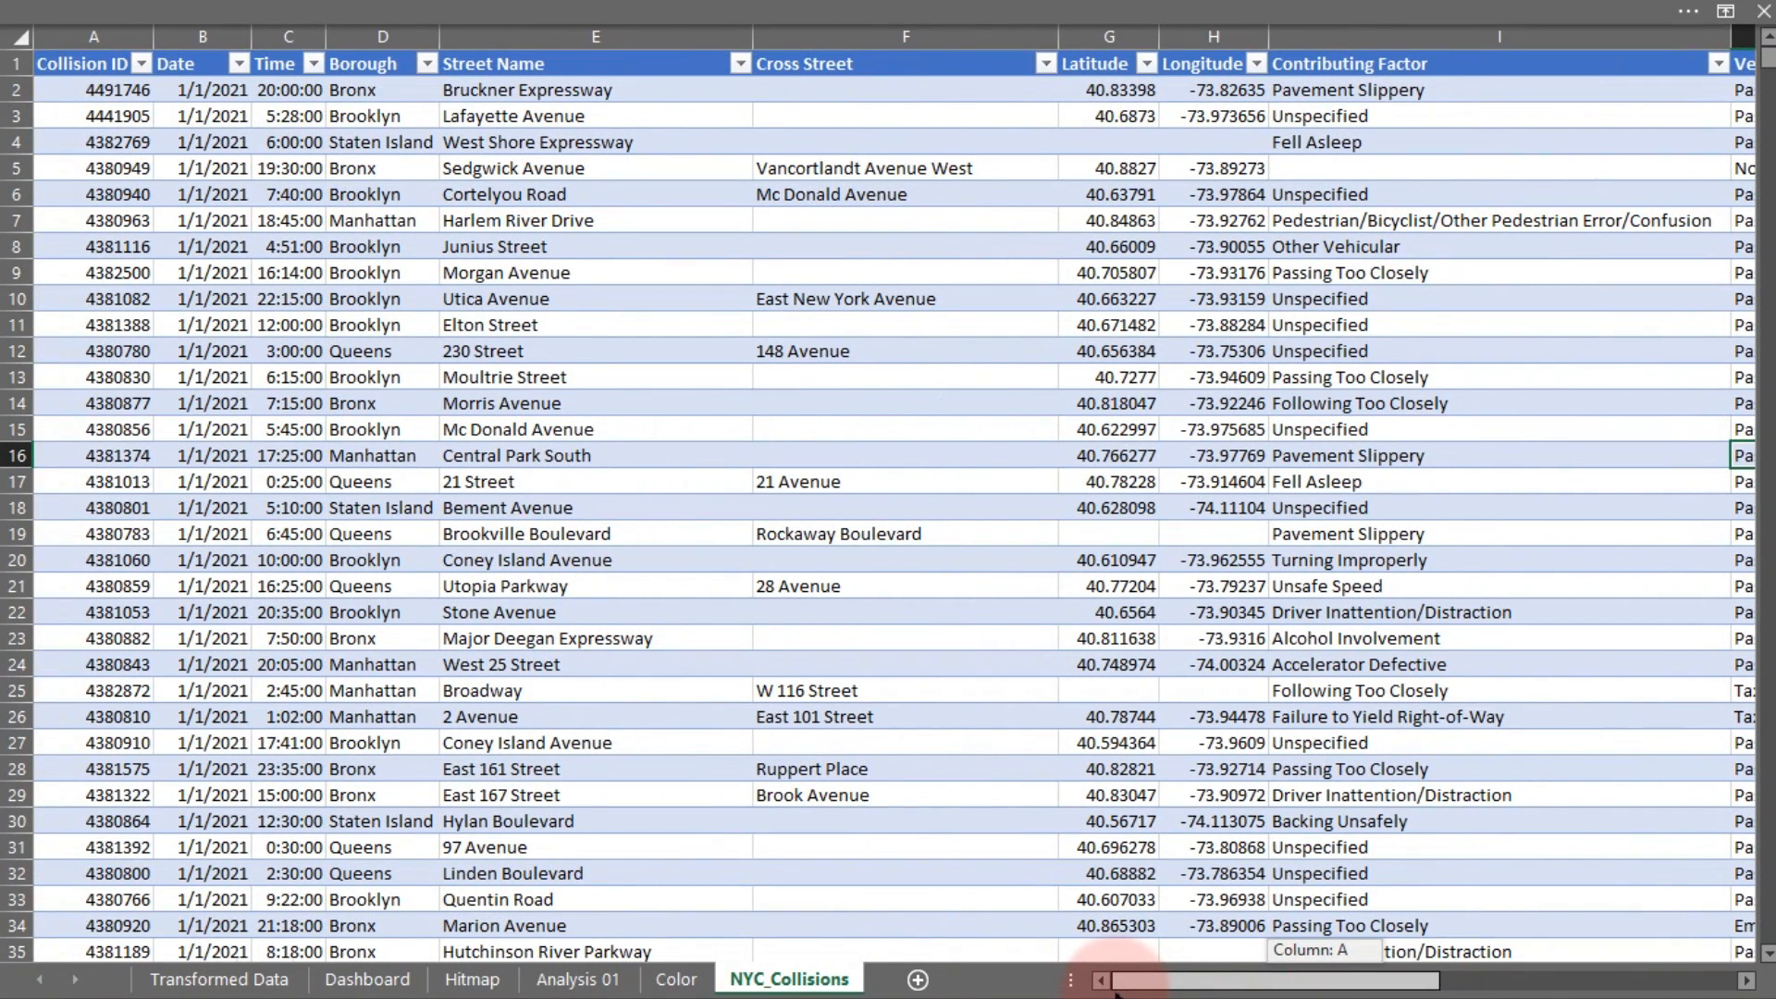
drag(1117, 994, 1050, 981)
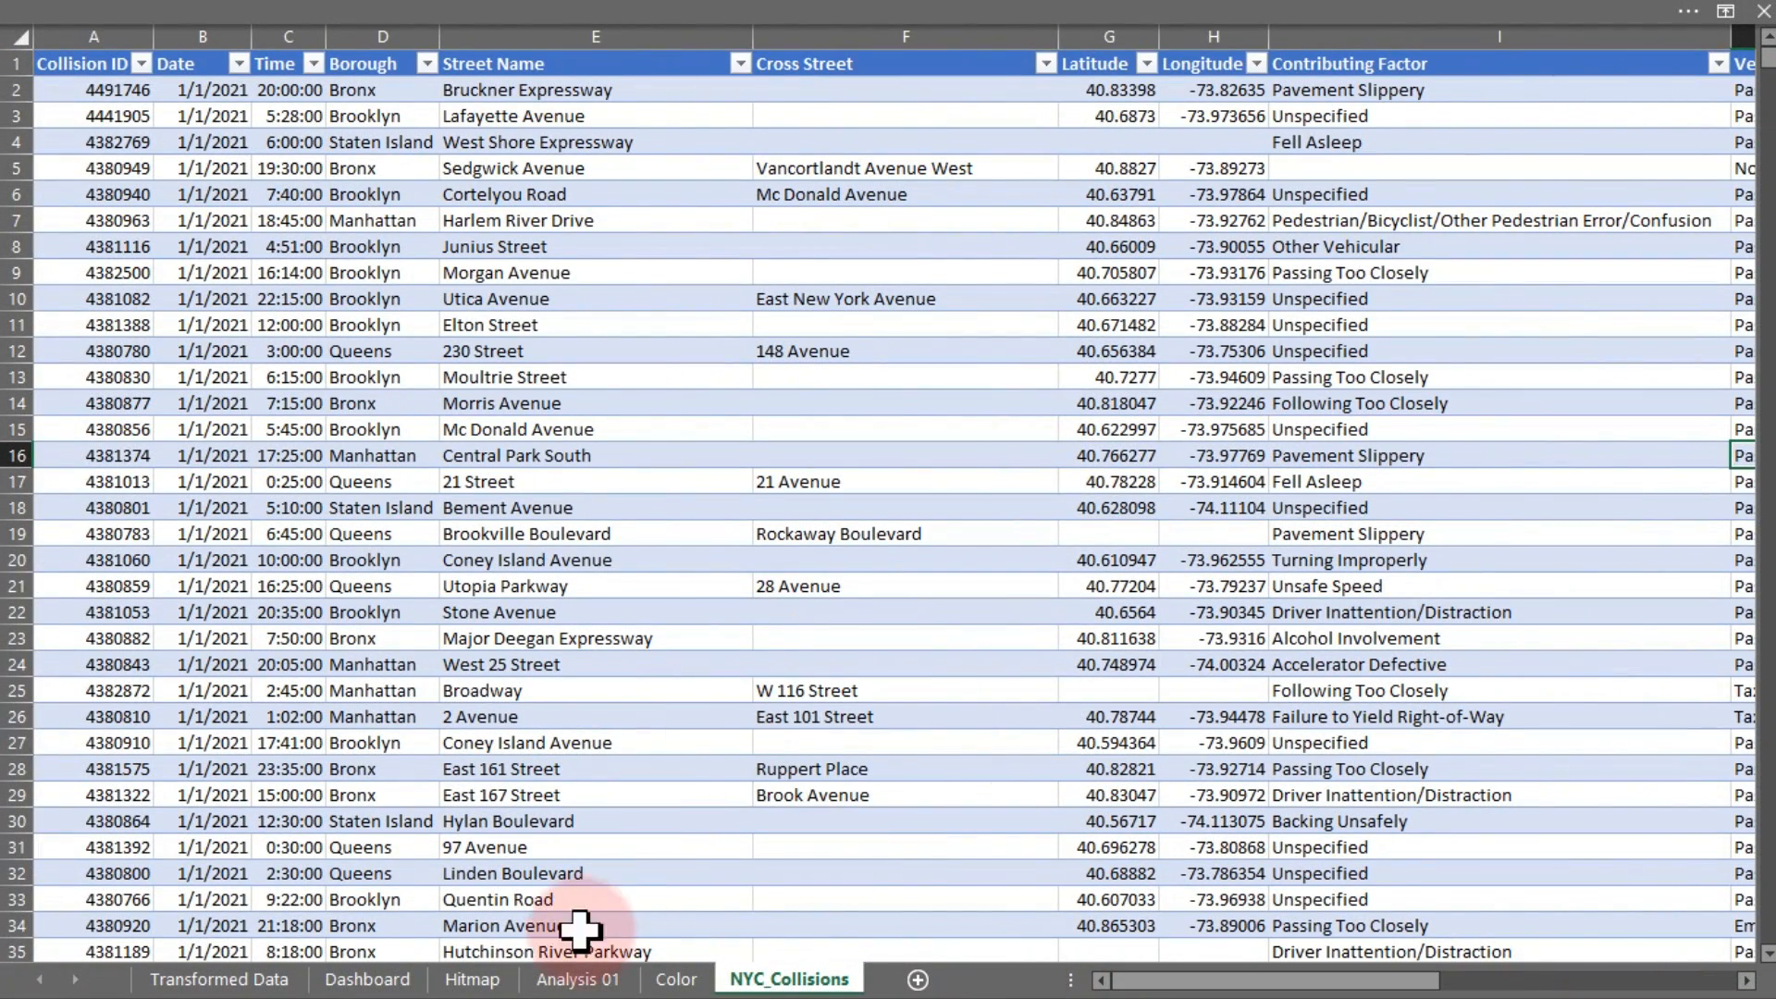
click(260, 980)
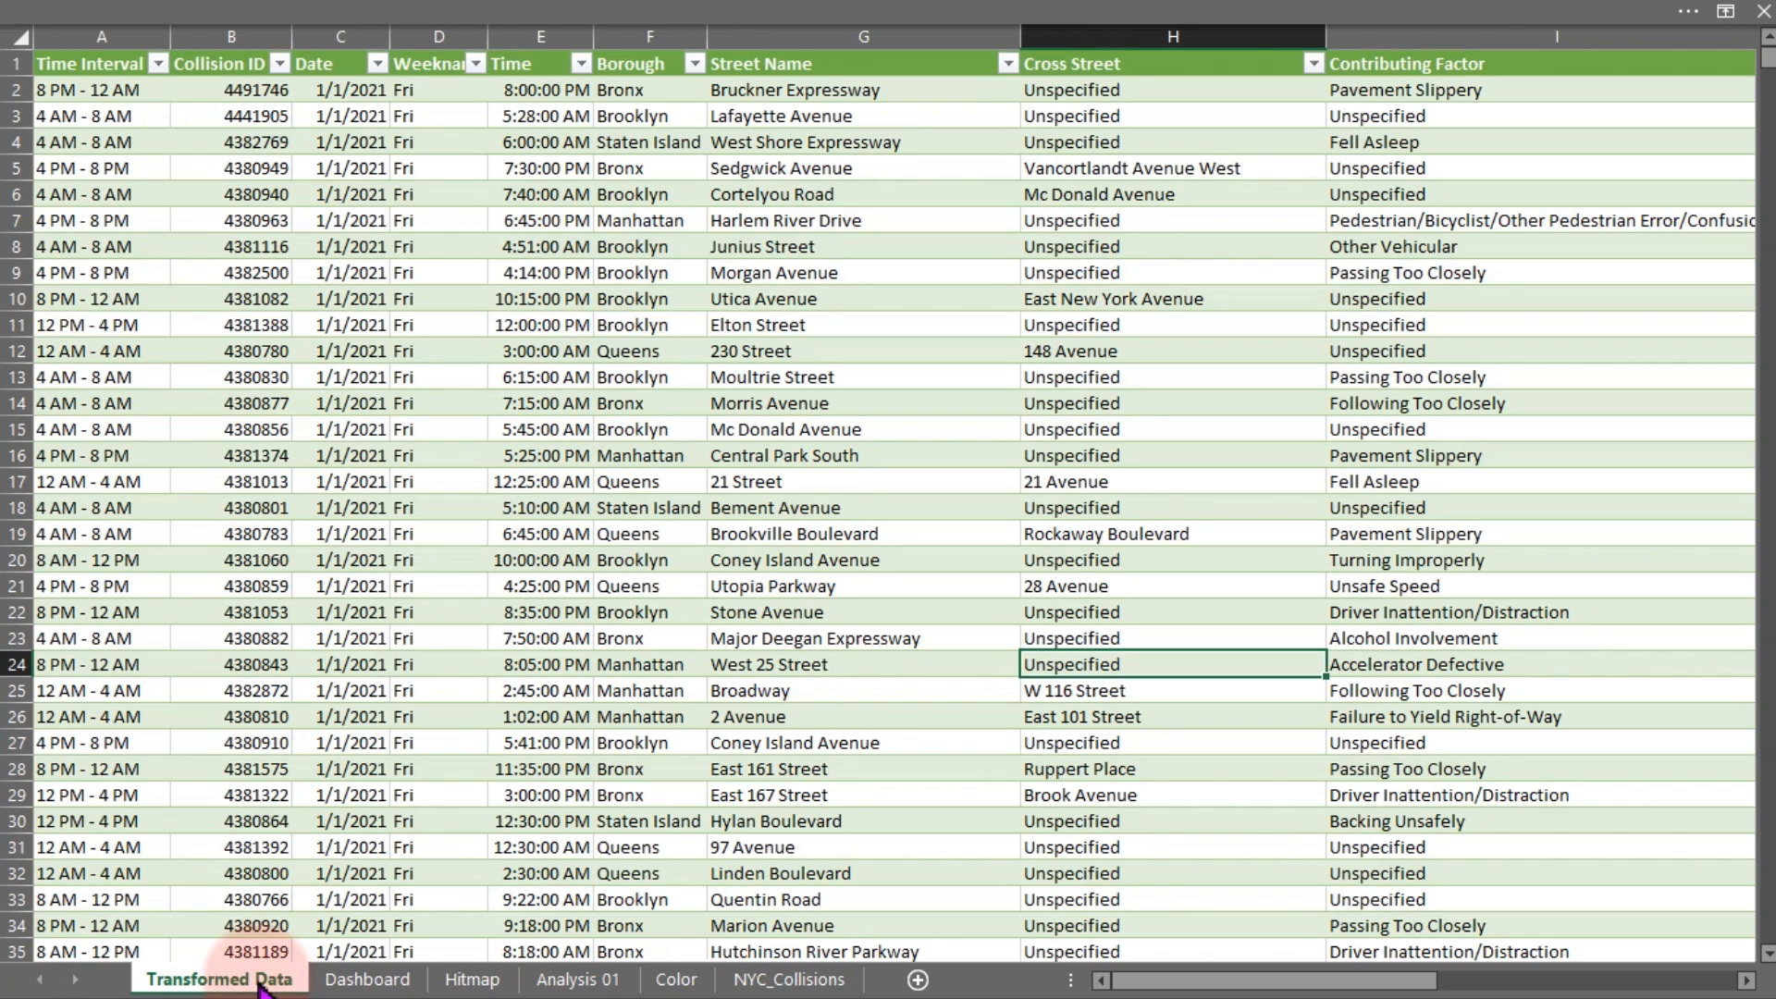
click(781, 979)
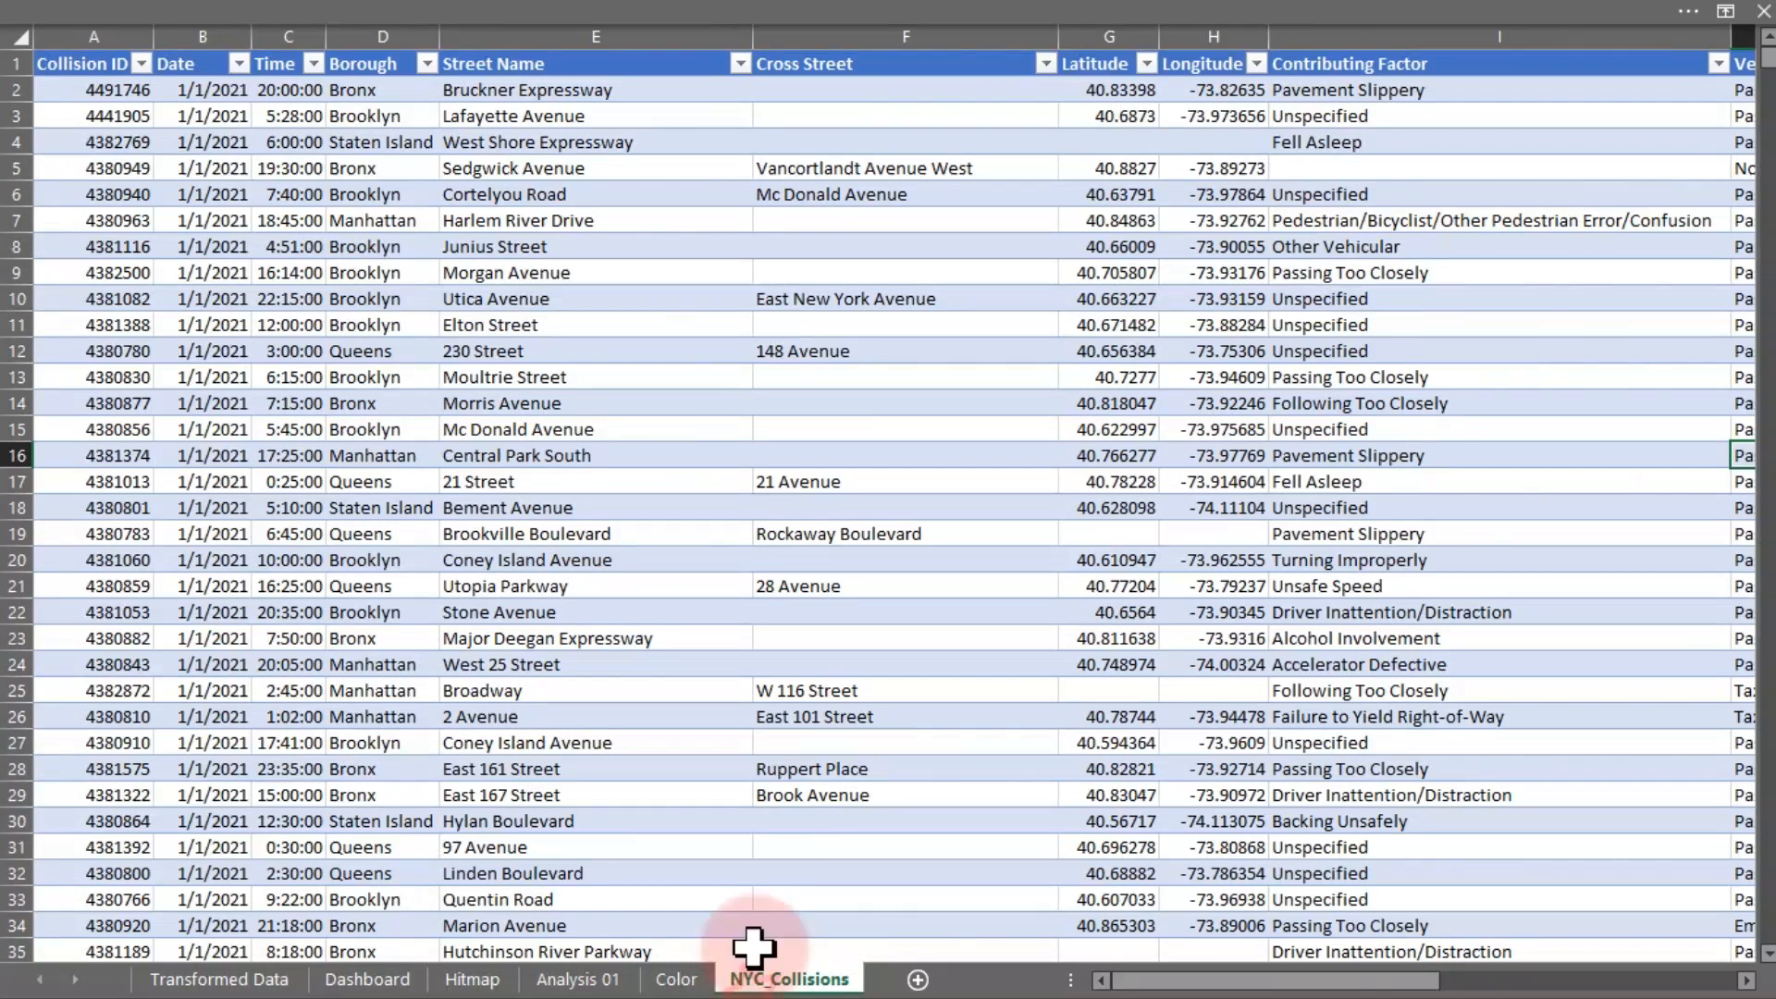
click(789, 537)
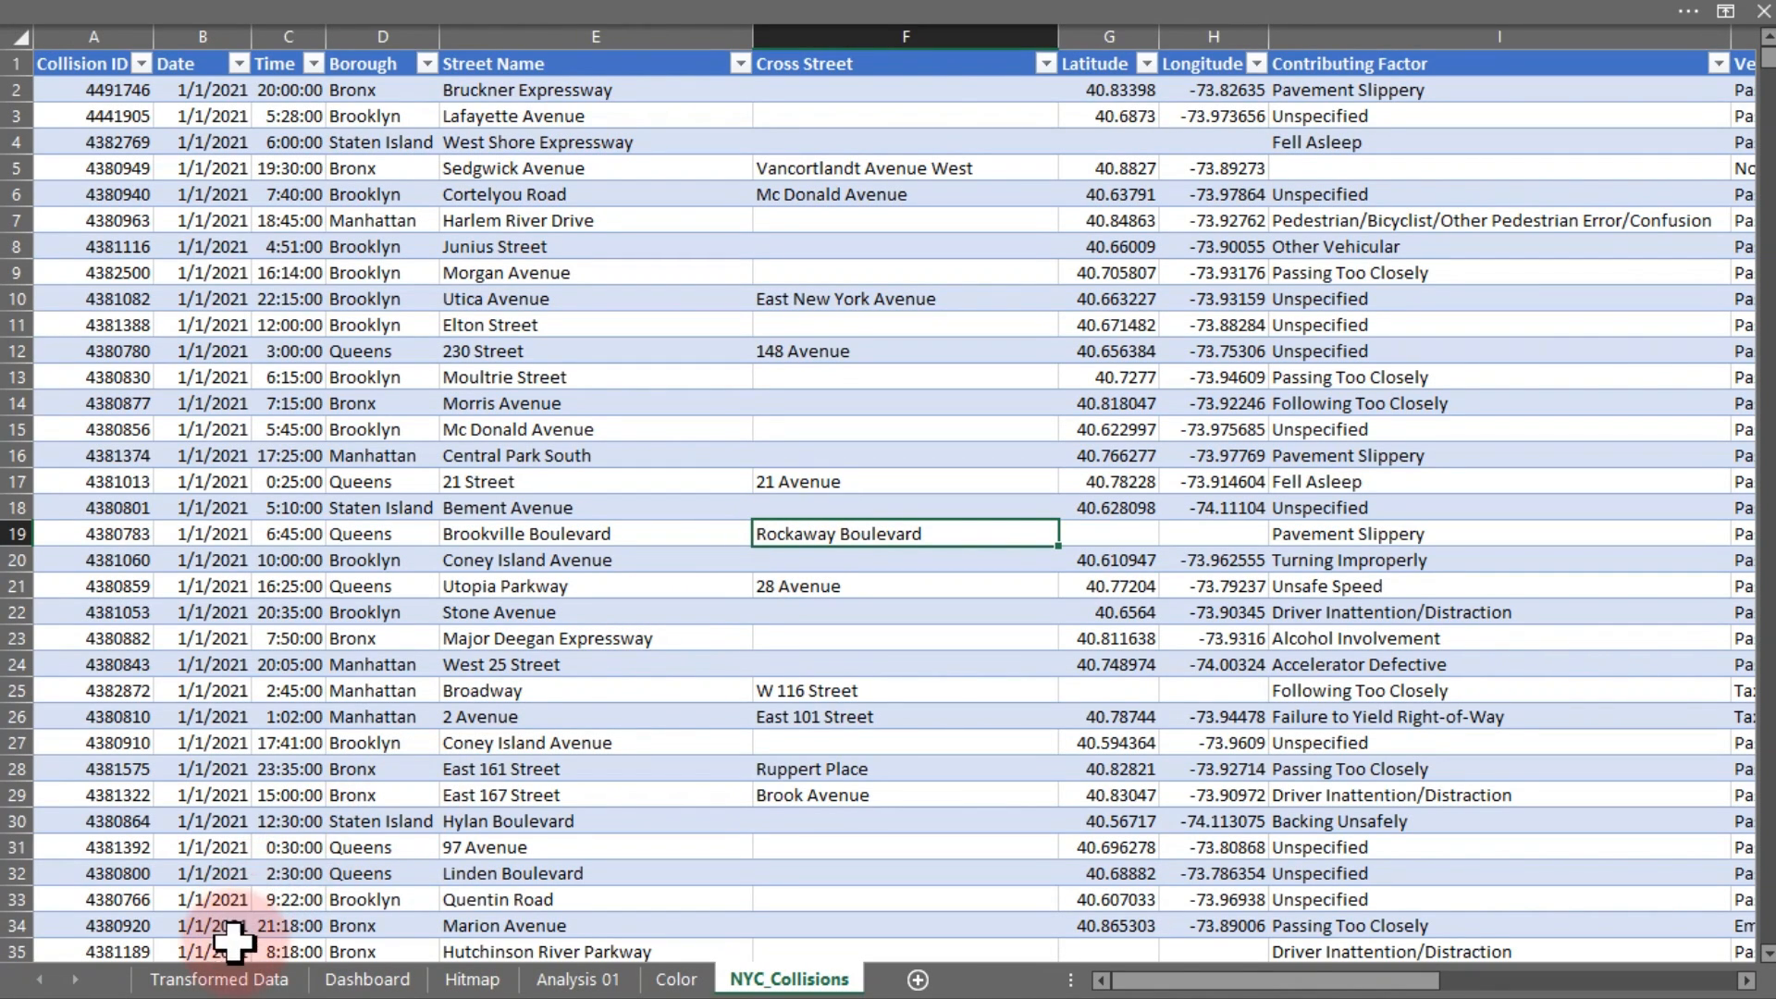
click(238, 979)
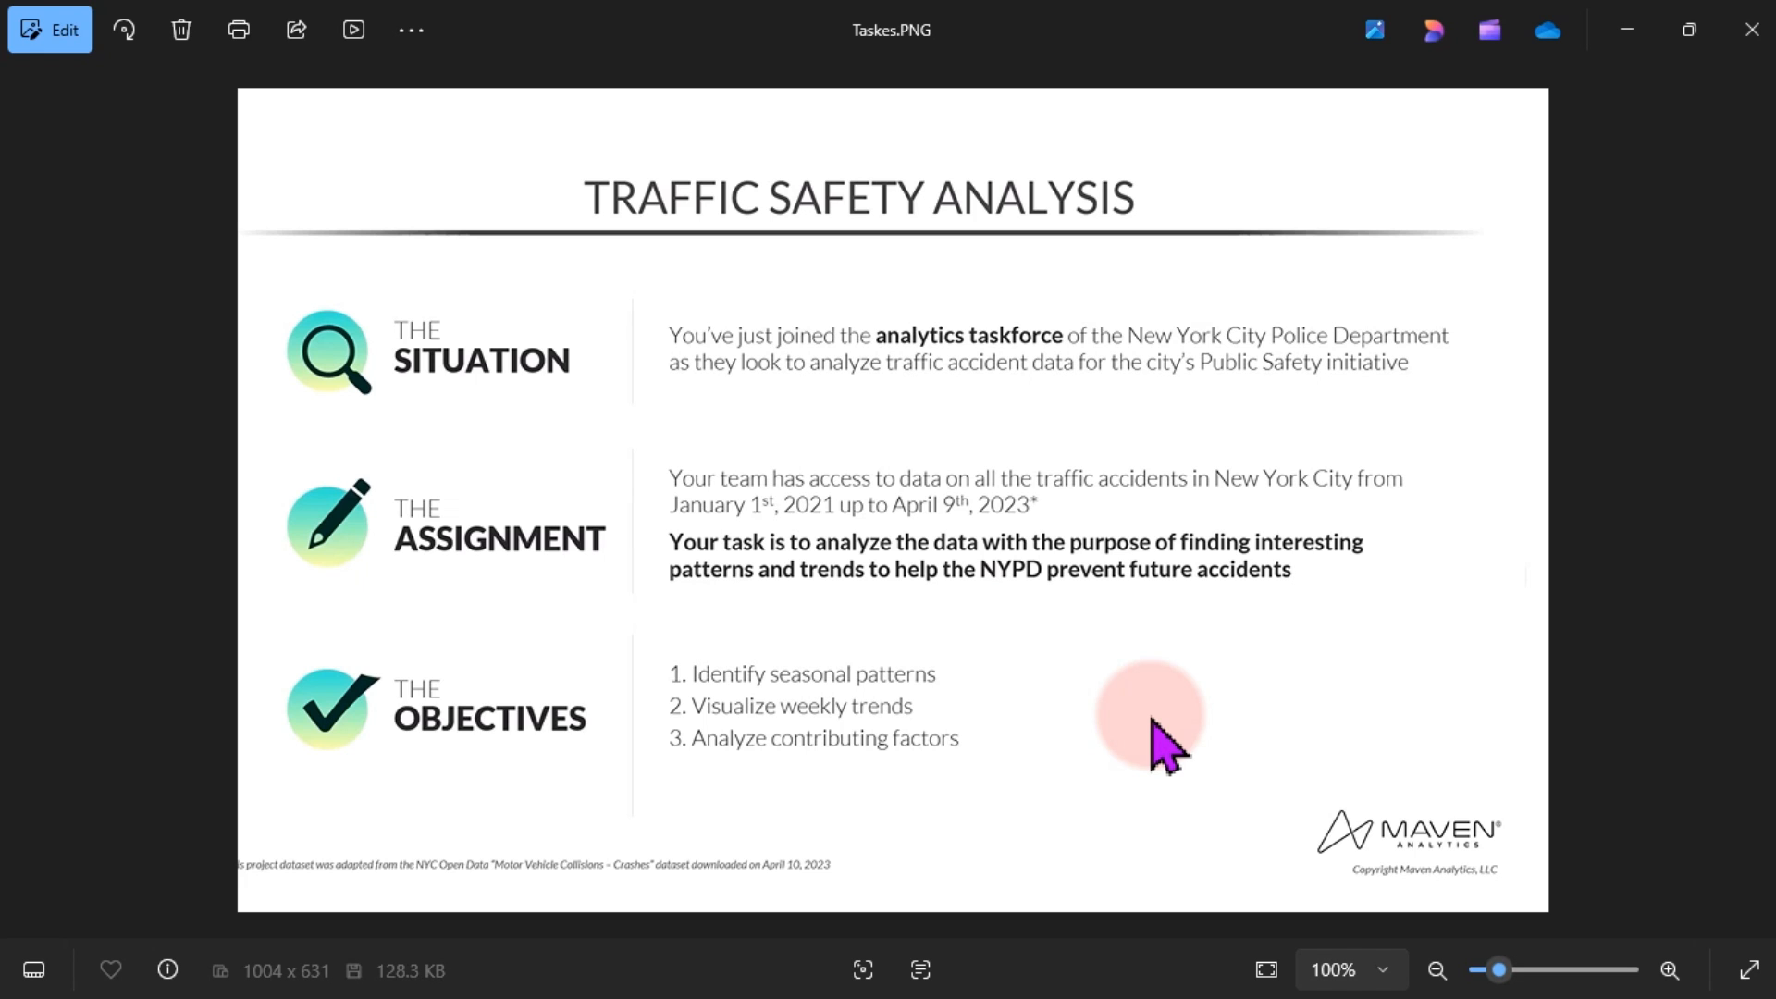
Switch from the Photos task brief to the OneNote dashboard layout sketch with Alt+Tab
key(alt+Tab)
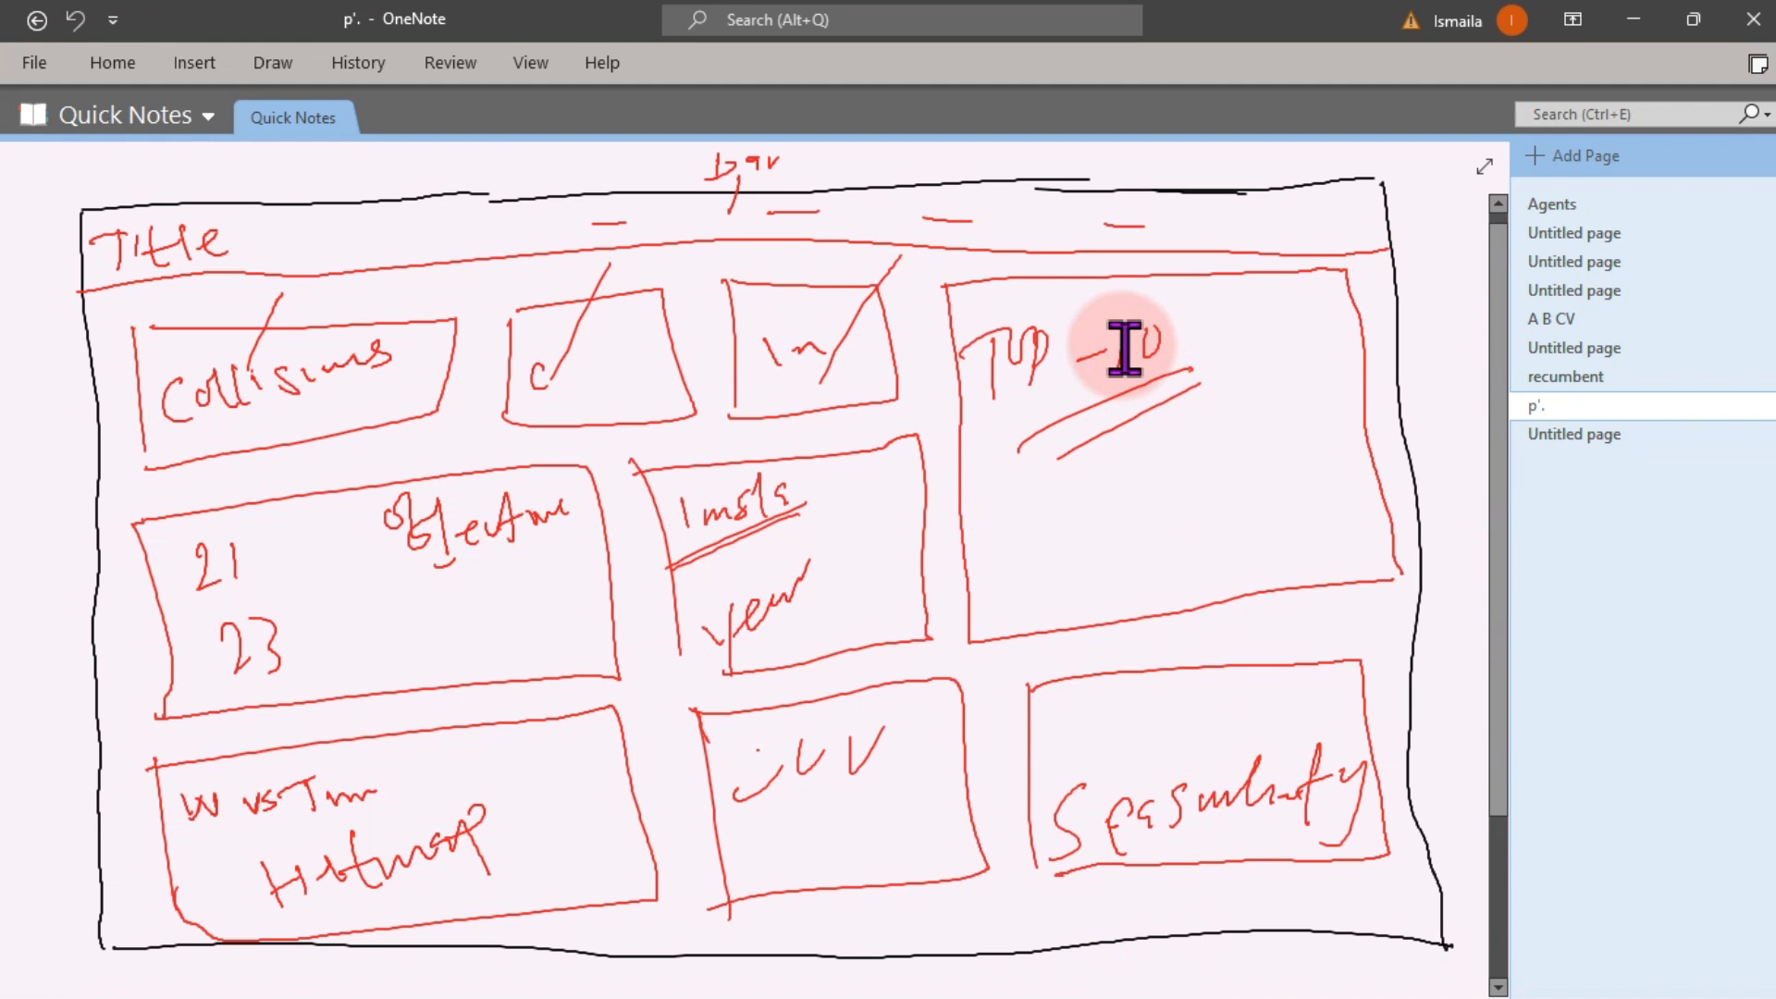
Open the blank untitled OneNote page and pick a Draw pen
click(1586, 435)
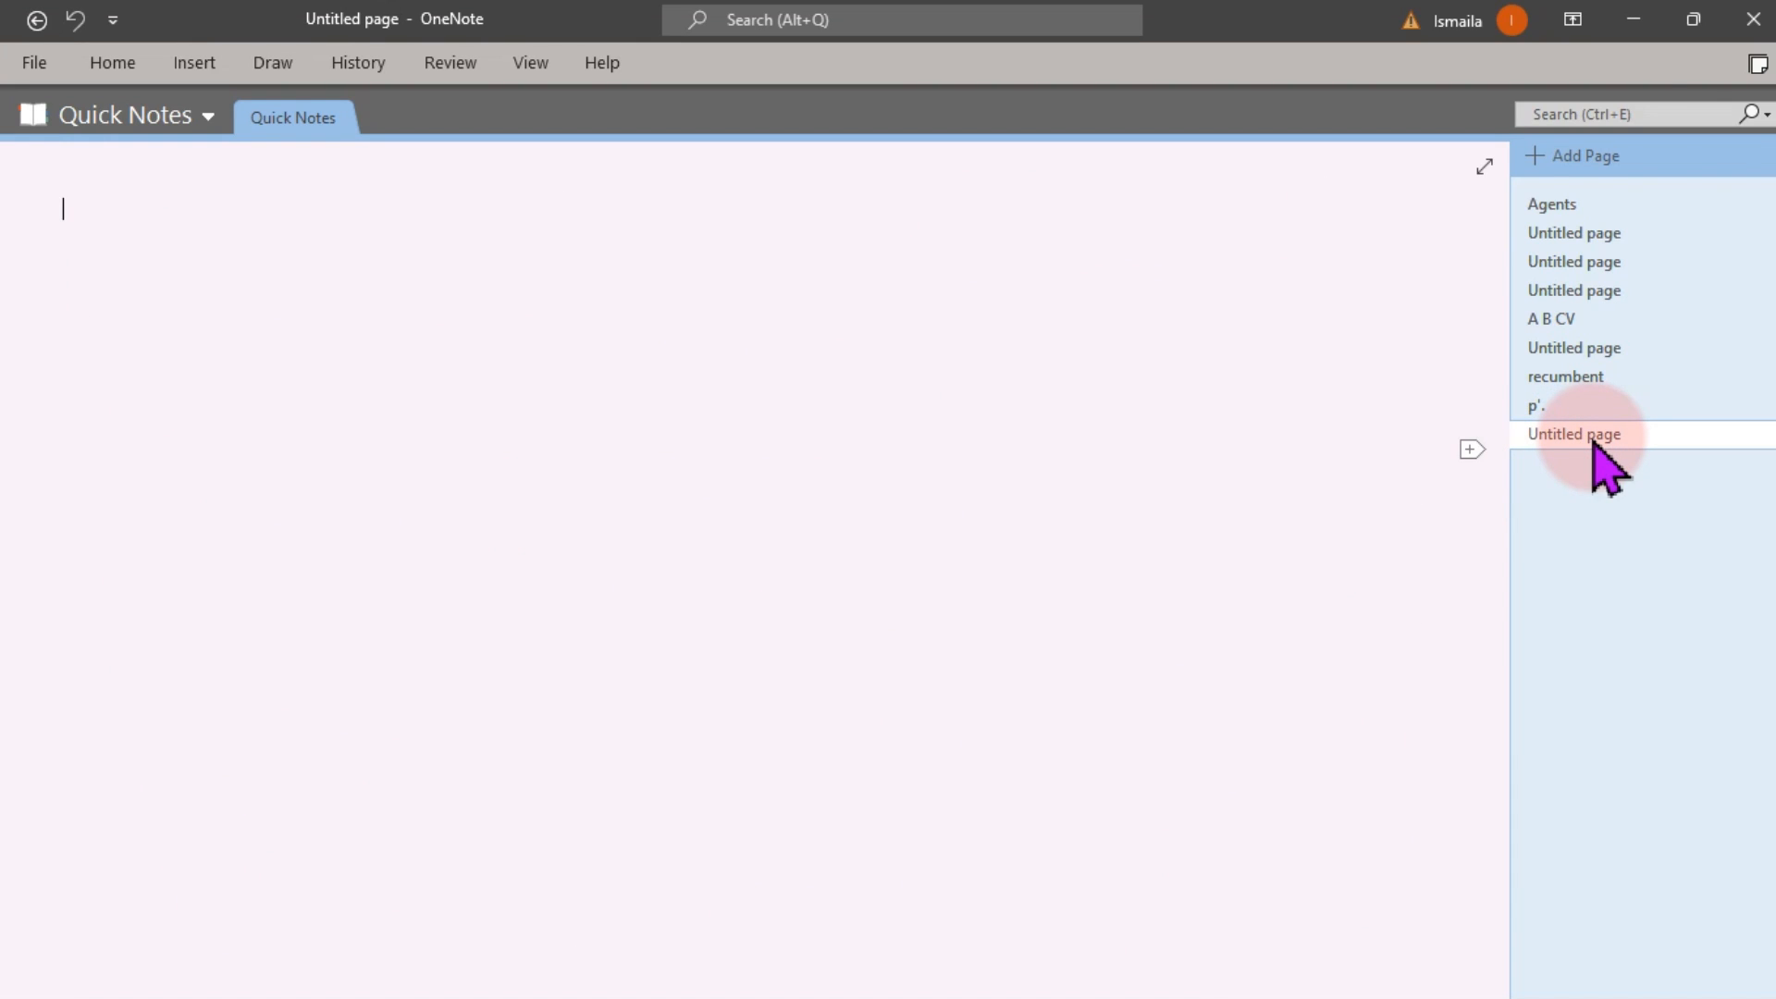
click(267, 64)
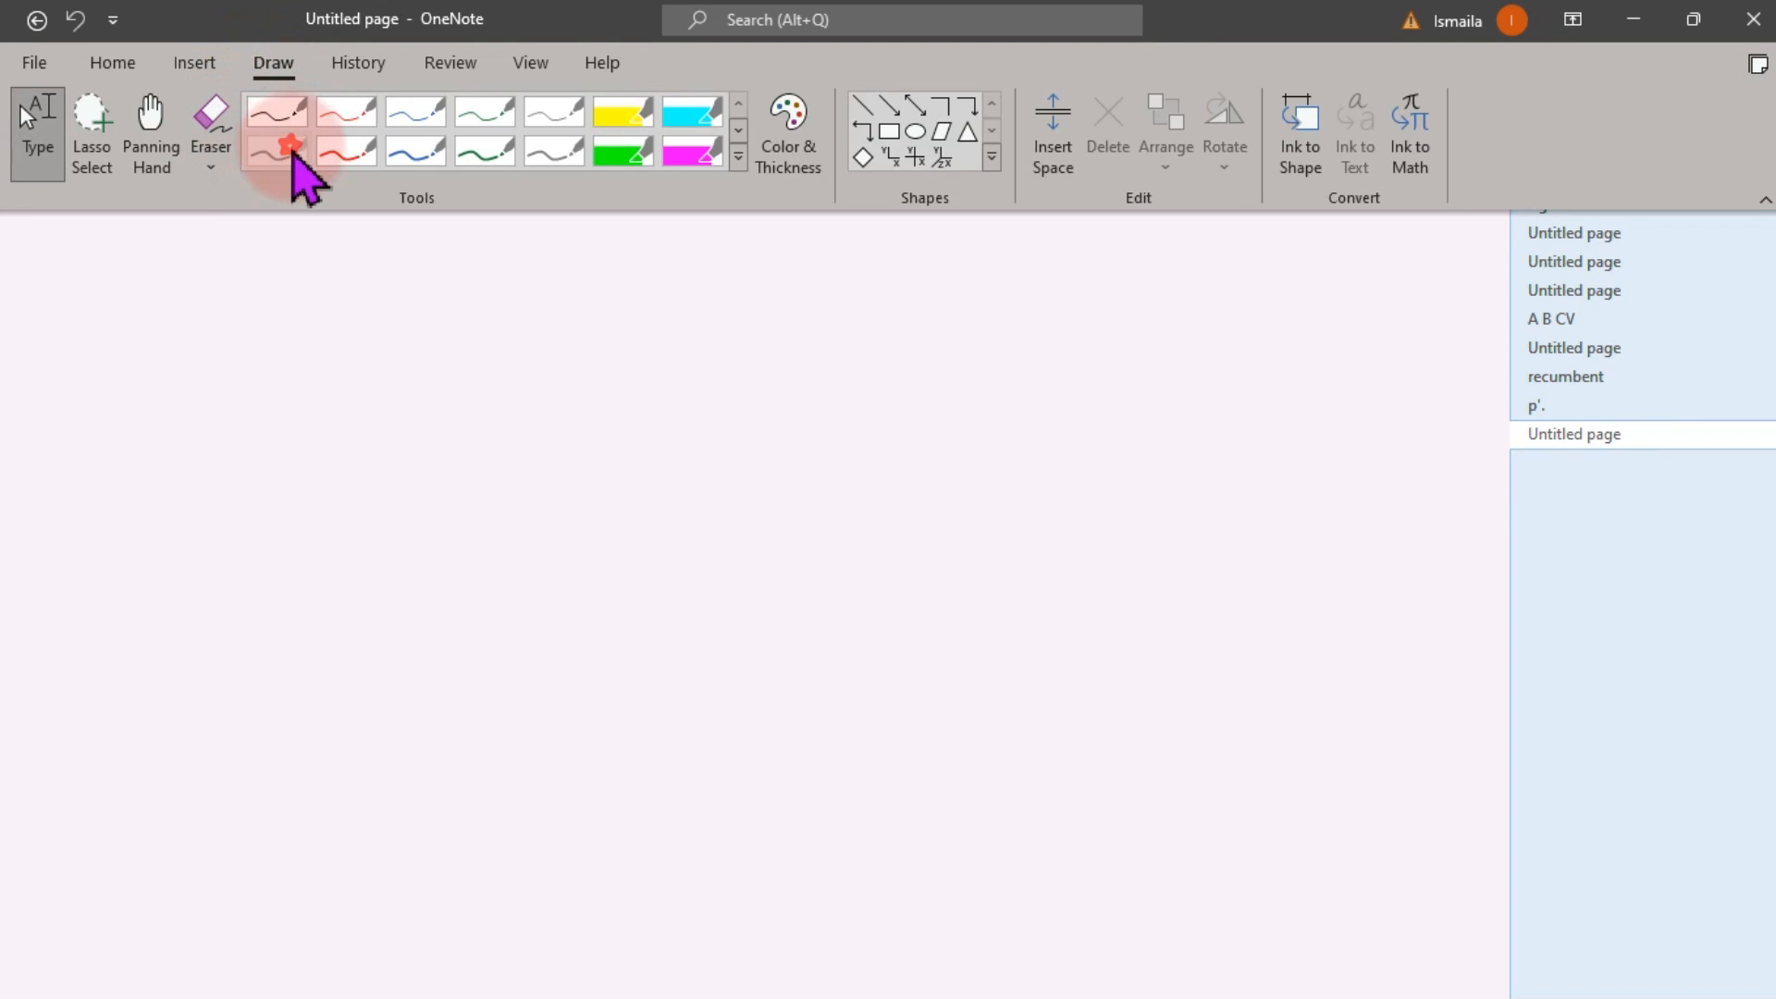
click(290, 148)
Ink the large dashboard rectangle with a header line beneath its top and an inner left edge
mouse_move(91, 188)
mouse_down()
mouse_move(860, 183)
mouse_move(1253, 203)
mouse_move(1418, 178)
mouse_move(1396, 670)
mouse_move(1411, 932)
mouse_move(460, 885)
mouse_move(61, 909)
mouse_up()
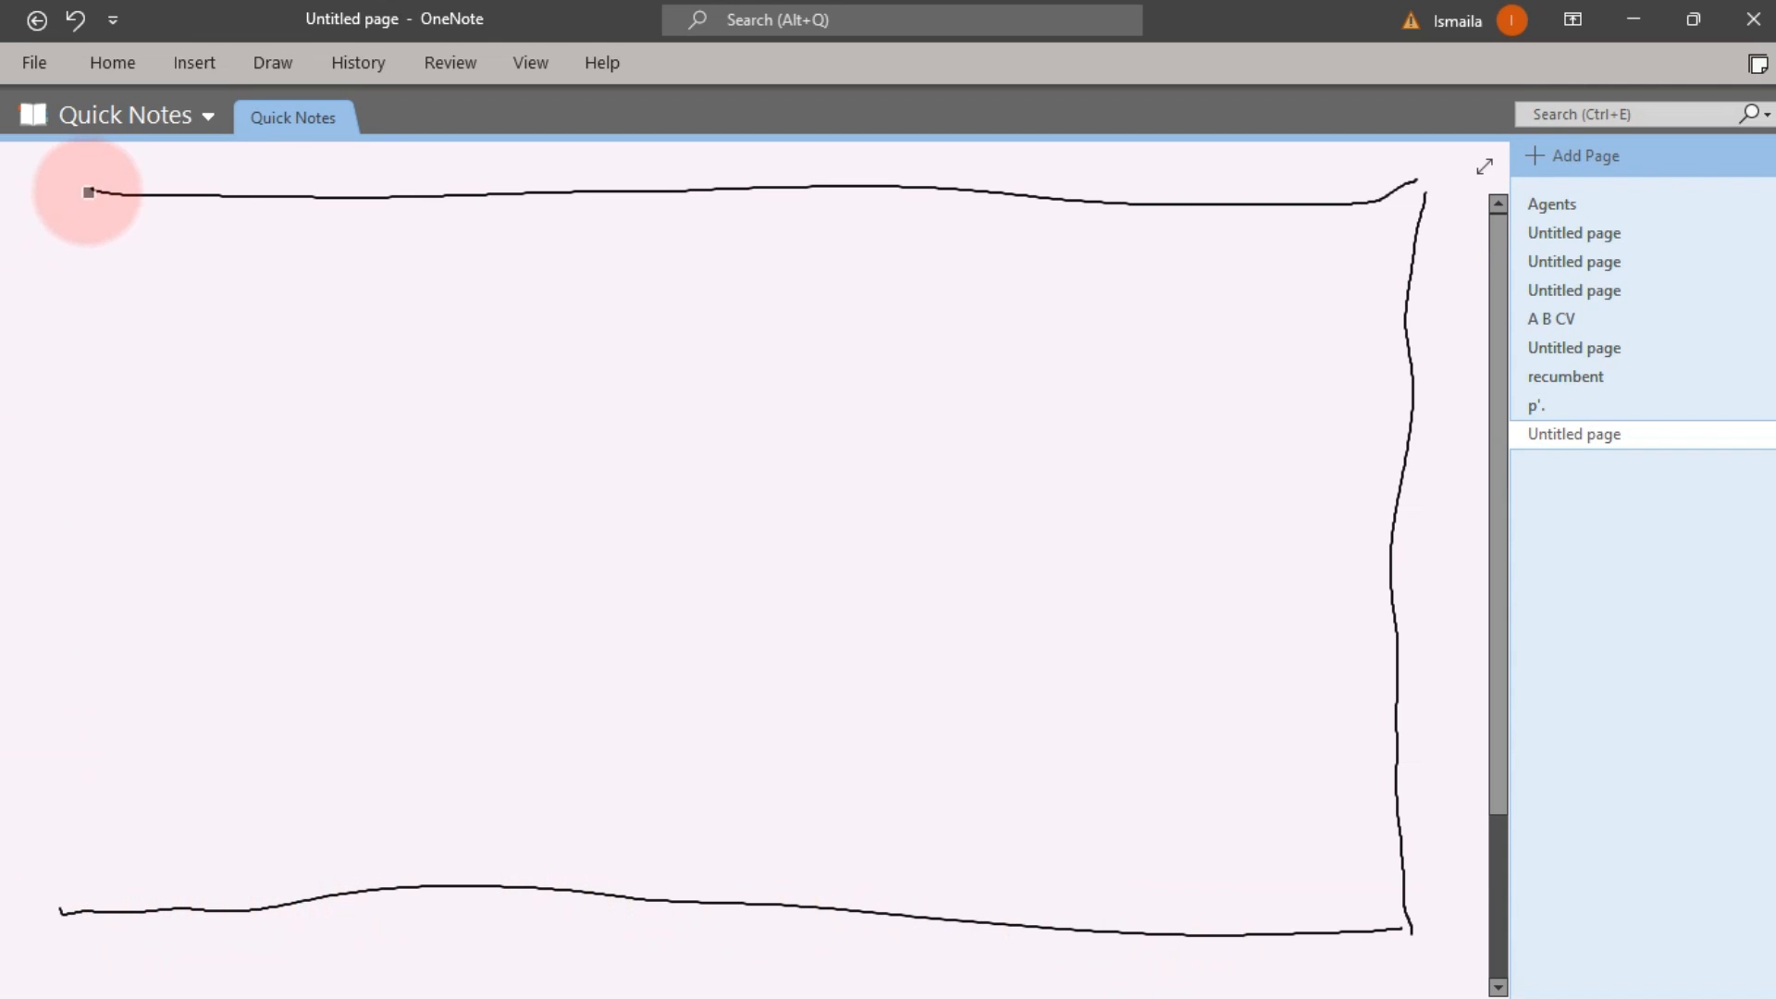
mouse_move(89, 192)
mouse_down()
mouse_move(95, 722)
mouse_move(68, 898)
mouse_up()
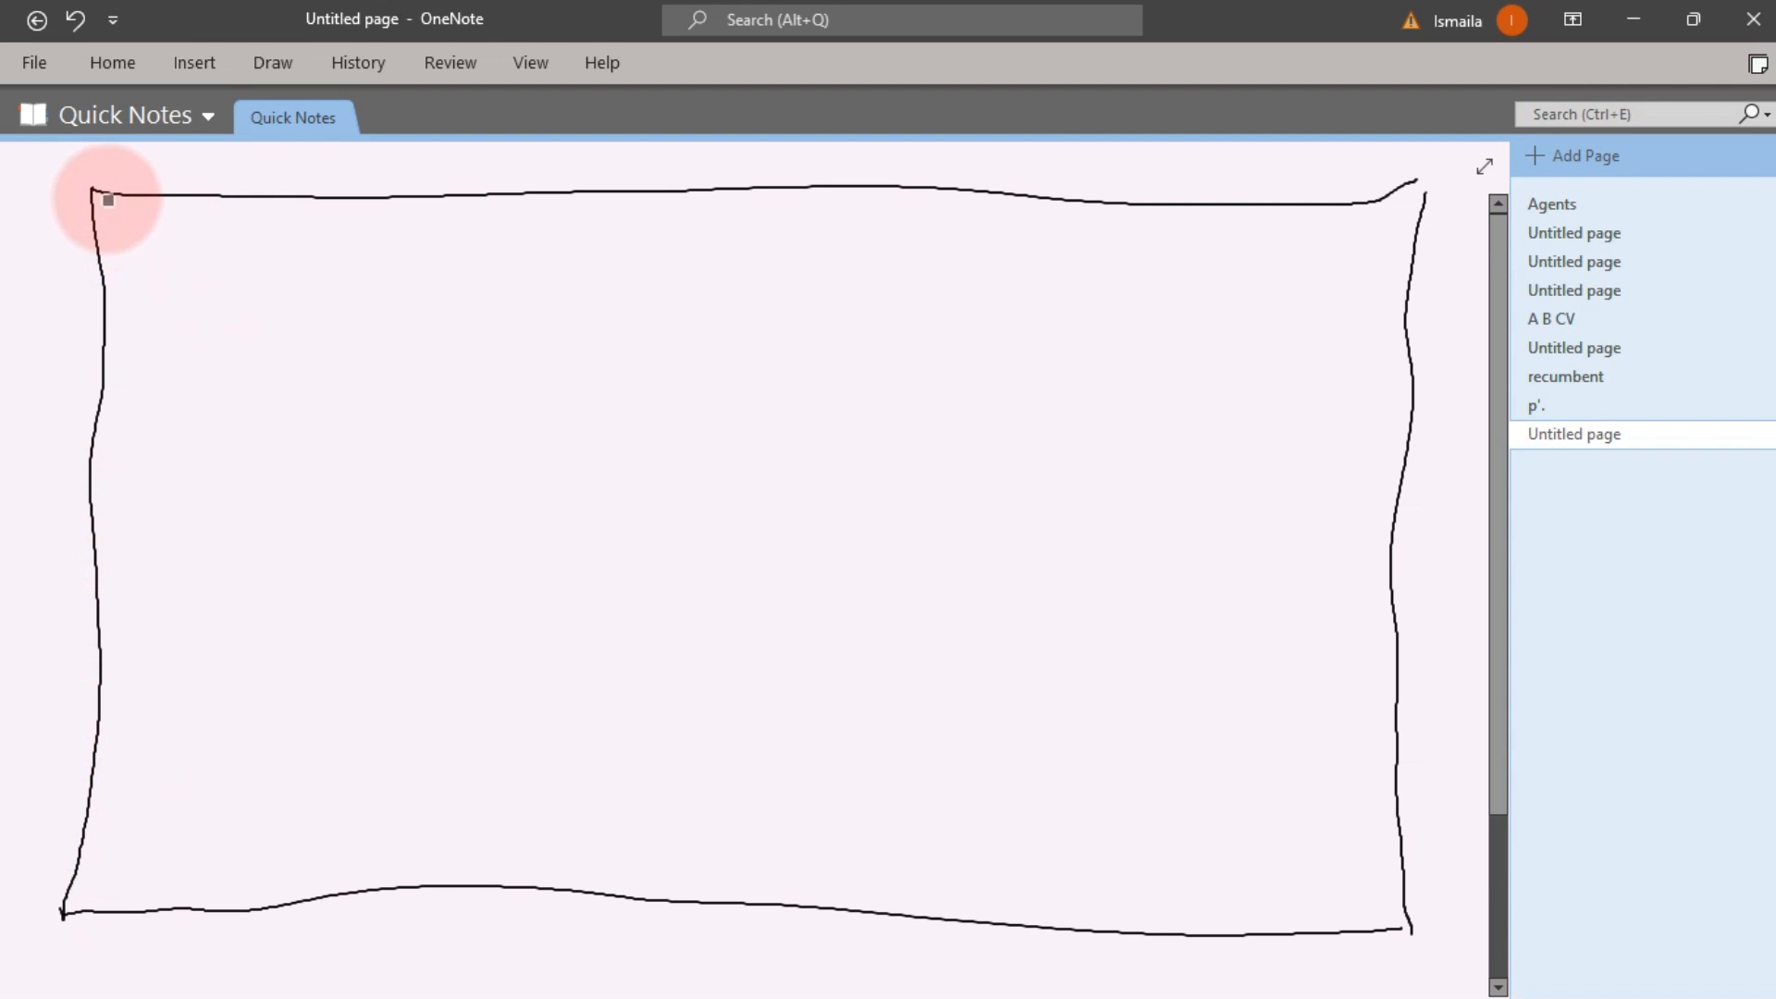
drag(90, 214, 1410, 226)
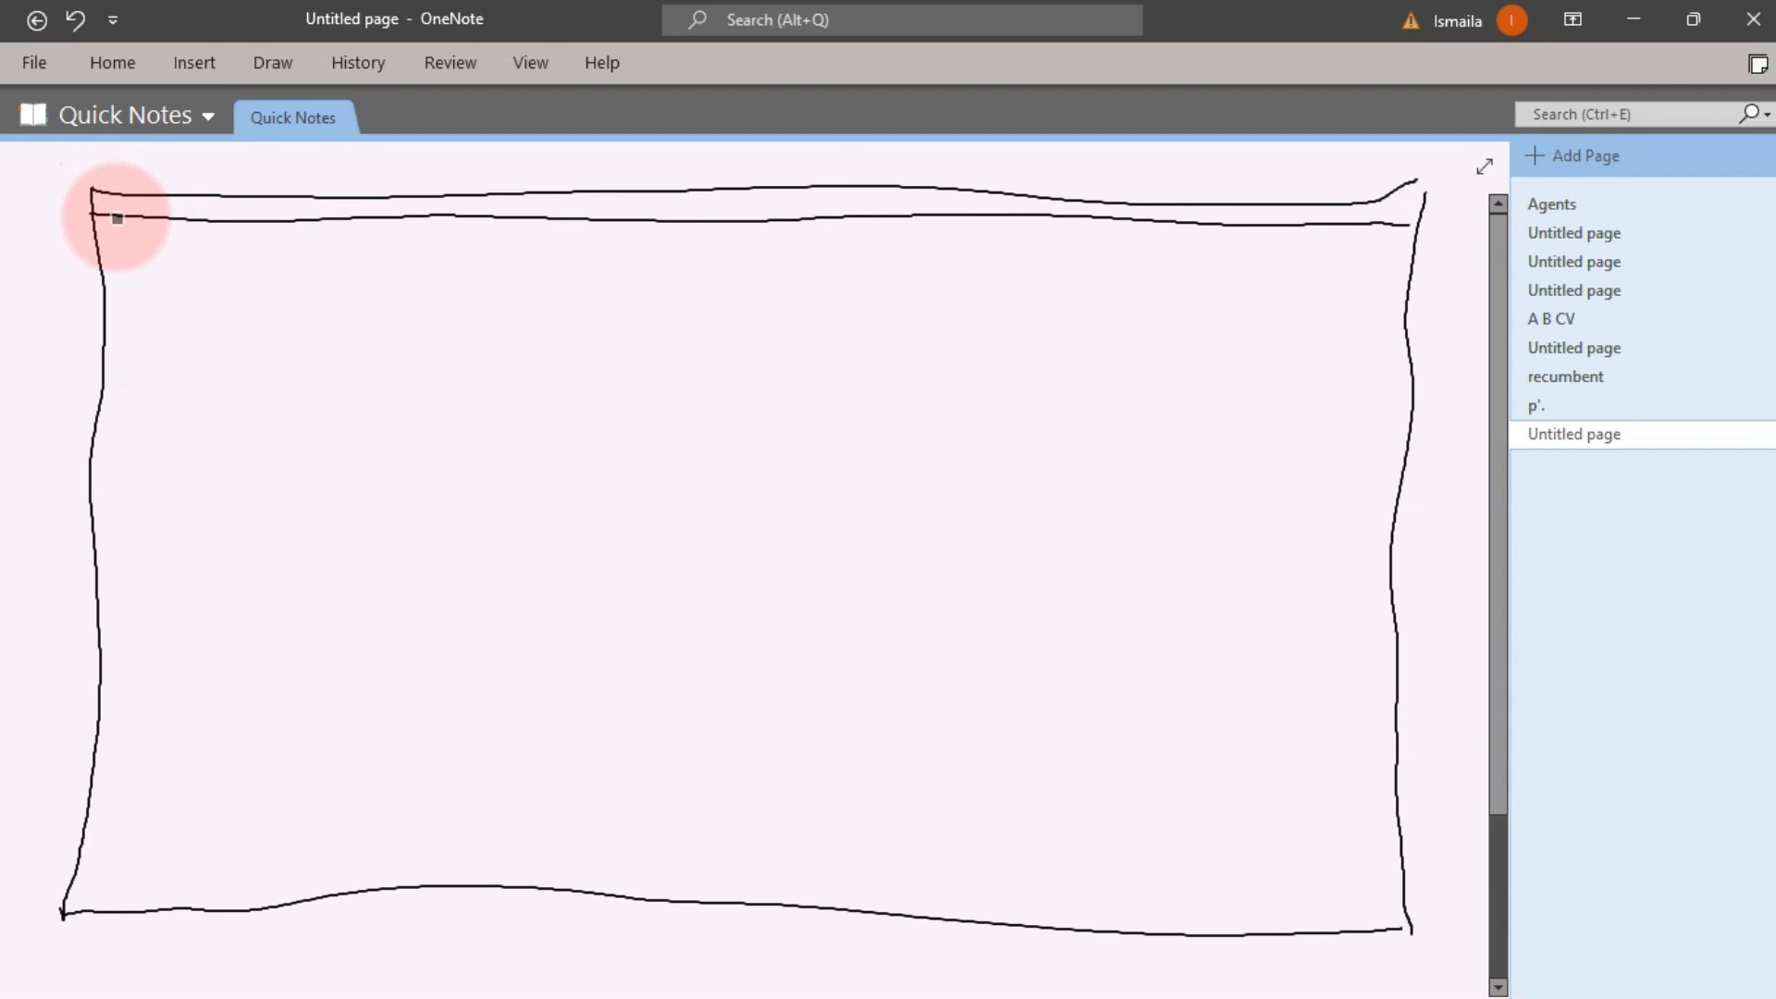
mouse_move(117, 218)
mouse_down()
mouse_move(130, 519)
mouse_move(105, 907)
mouse_up()
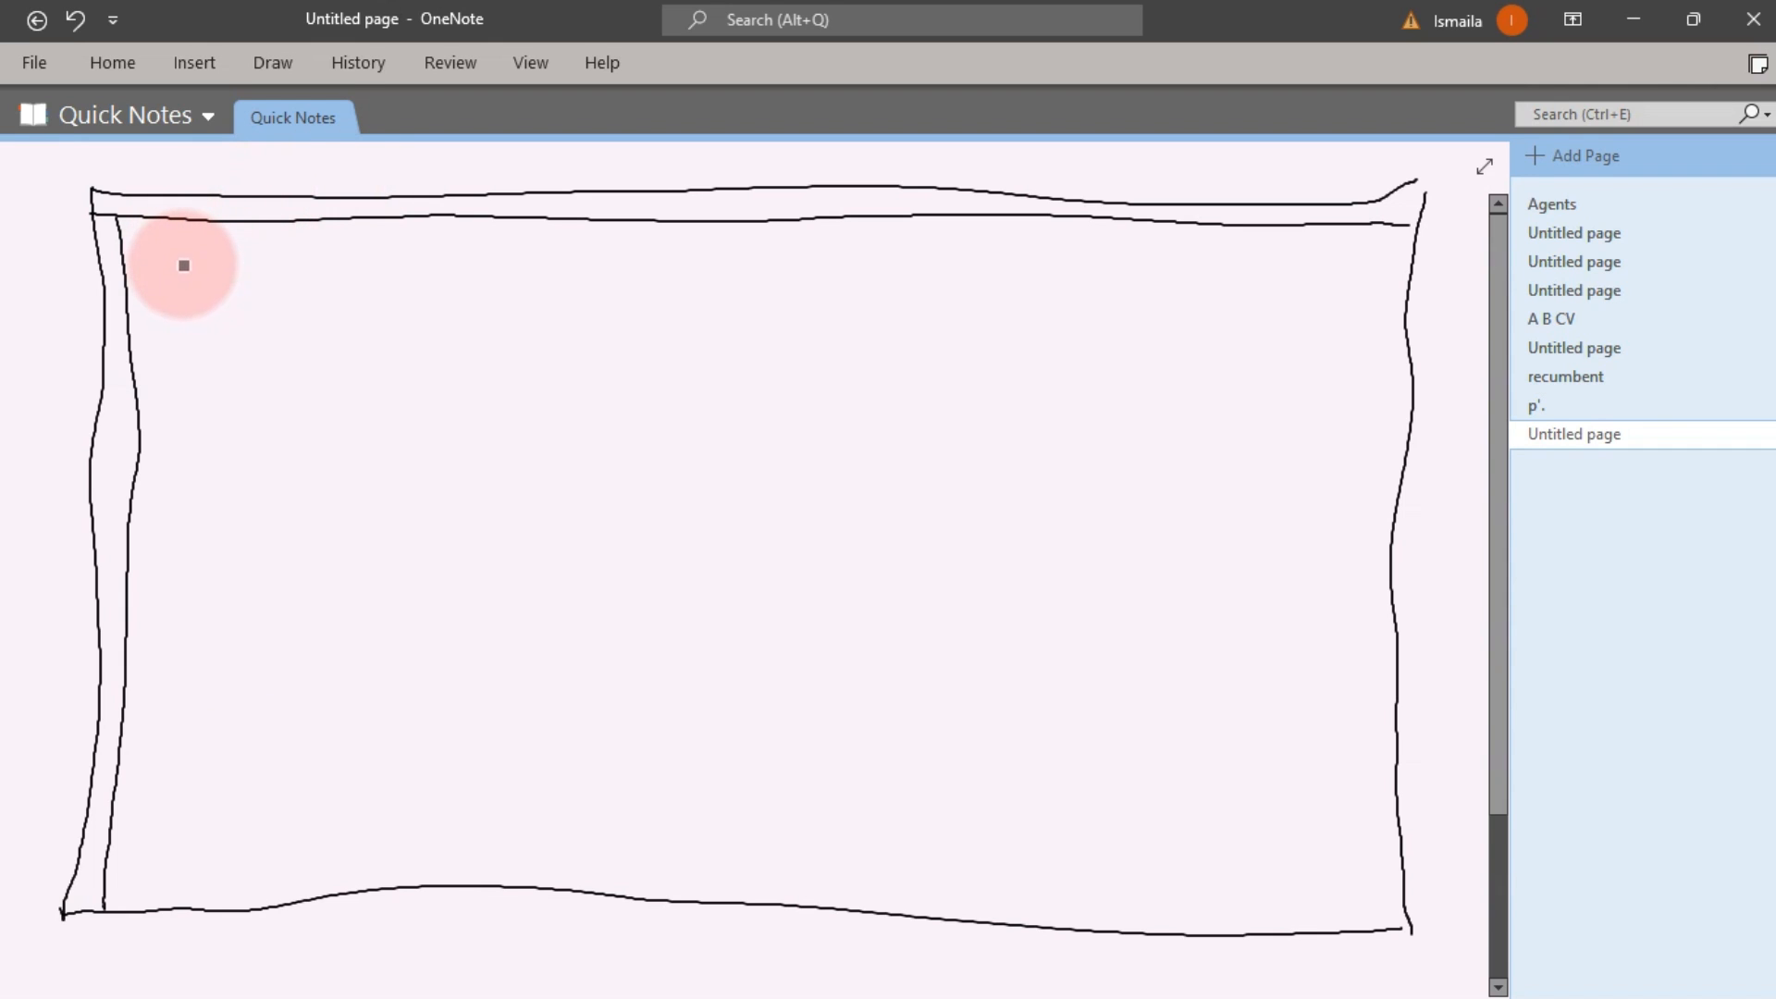
Draw five small boxes in a row beneath the header band
mouse_move(161, 254)
mouse_down()
mouse_move(336, 262)
mouse_move(160, 309)
mouse_move(148, 253)
mouse_up()
mouse_move(407, 250)
mouse_down()
mouse_move(508, 244)
mouse_move(557, 325)
mouse_move(385, 297)
mouse_move(422, 257)
mouse_up()
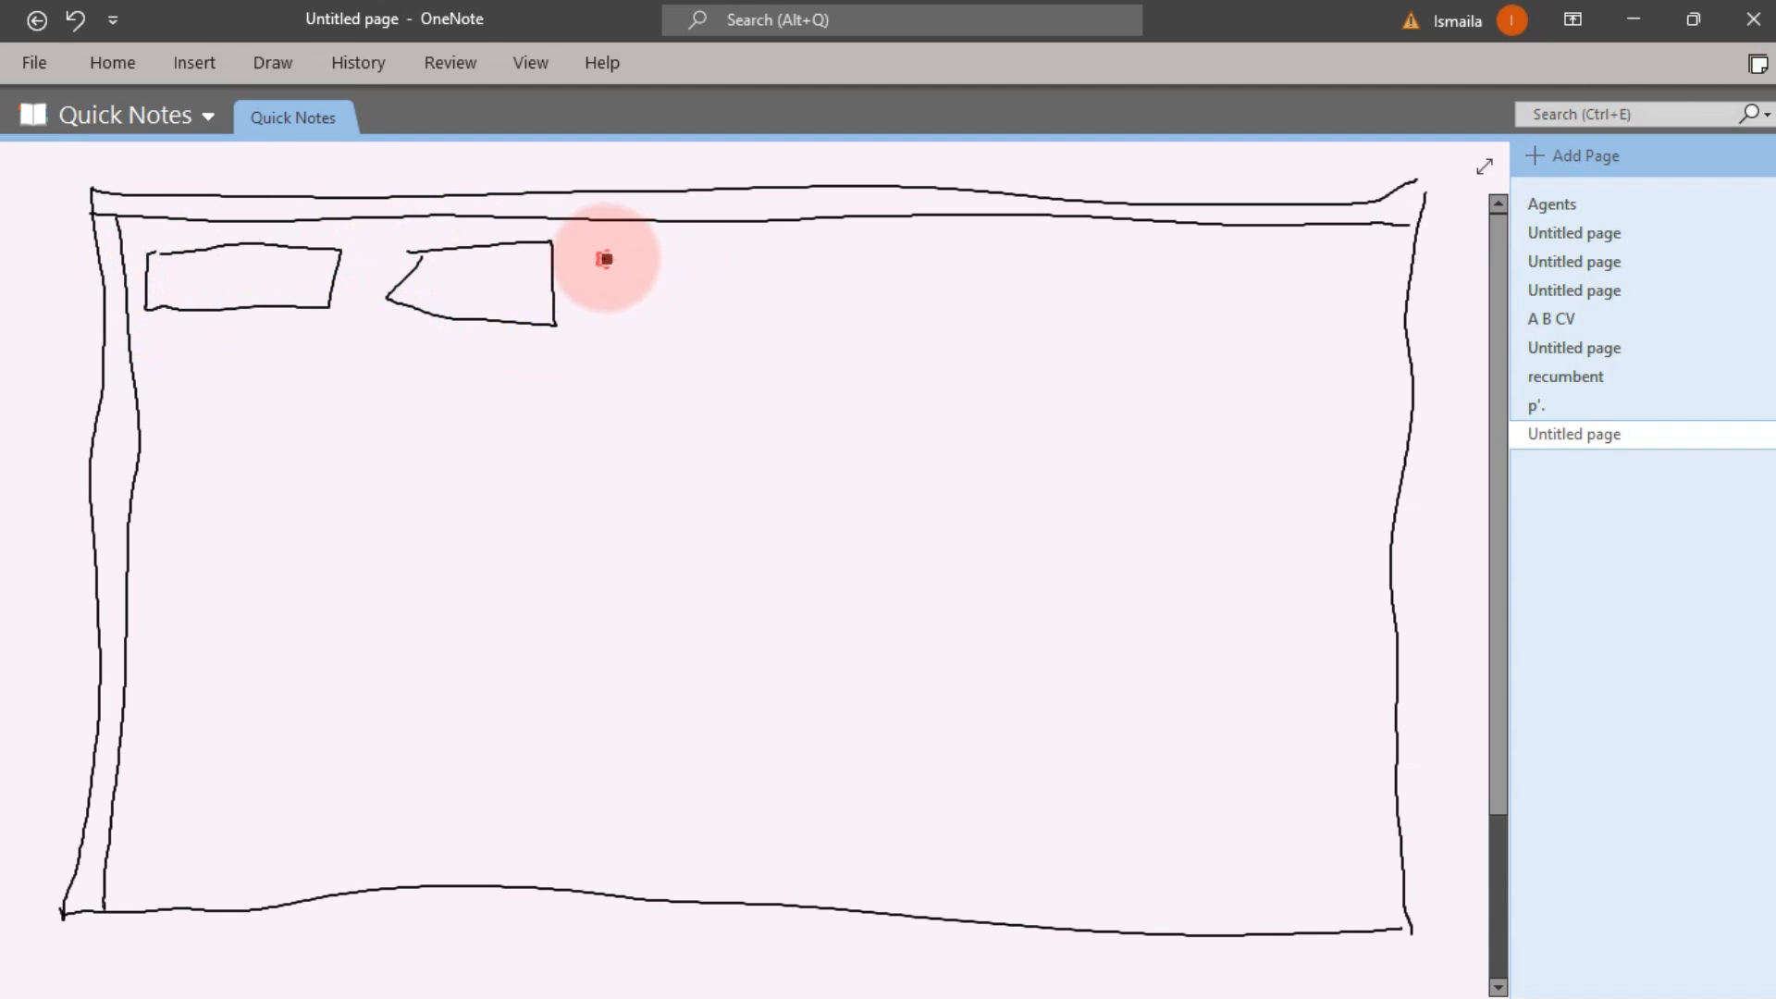
mouse_move(602, 258)
mouse_down()
mouse_move(770, 319)
mouse_move(583, 315)
mouse_up()
drag(862, 261, 866, 324)
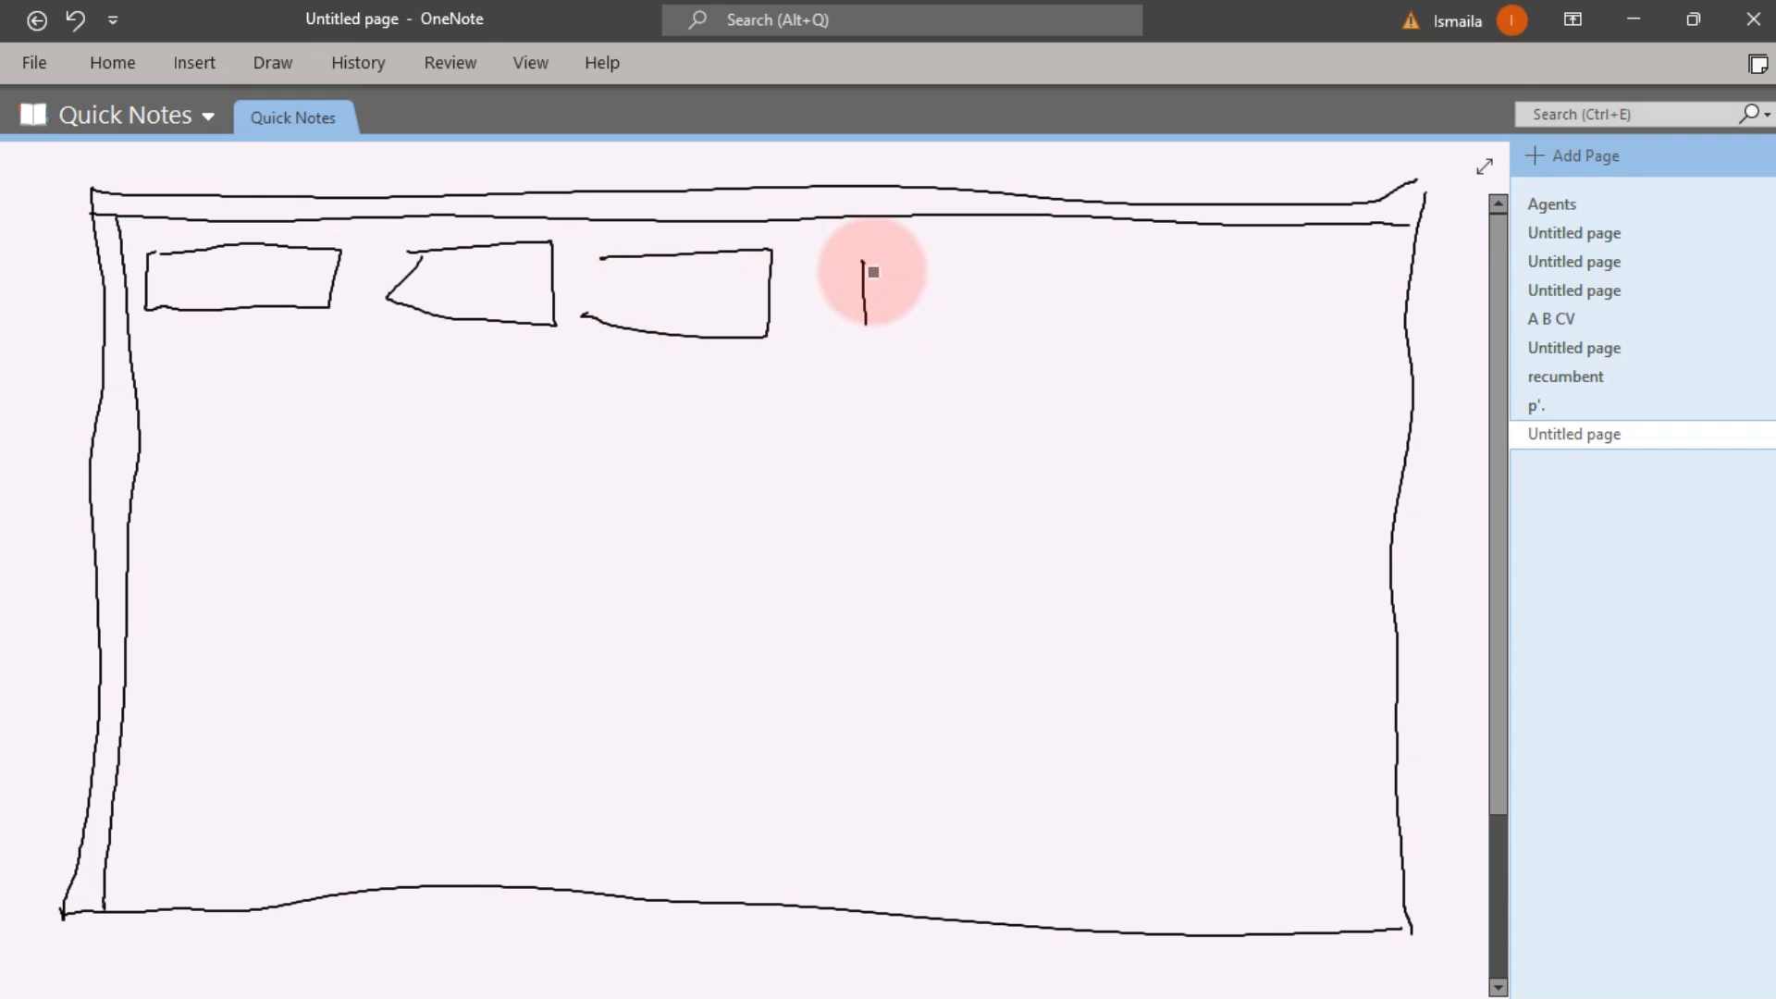
mouse_move(863, 260)
mouse_down()
mouse_move(1074, 277)
mouse_move(860, 319)
mouse_up()
mouse_move(1152, 262)
mouse_down()
mouse_move(1152, 308)
mouse_move(1280, 267)
mouse_move(1360, 268)
mouse_move(1383, 305)
mouse_move(1151, 311)
mouse_up()
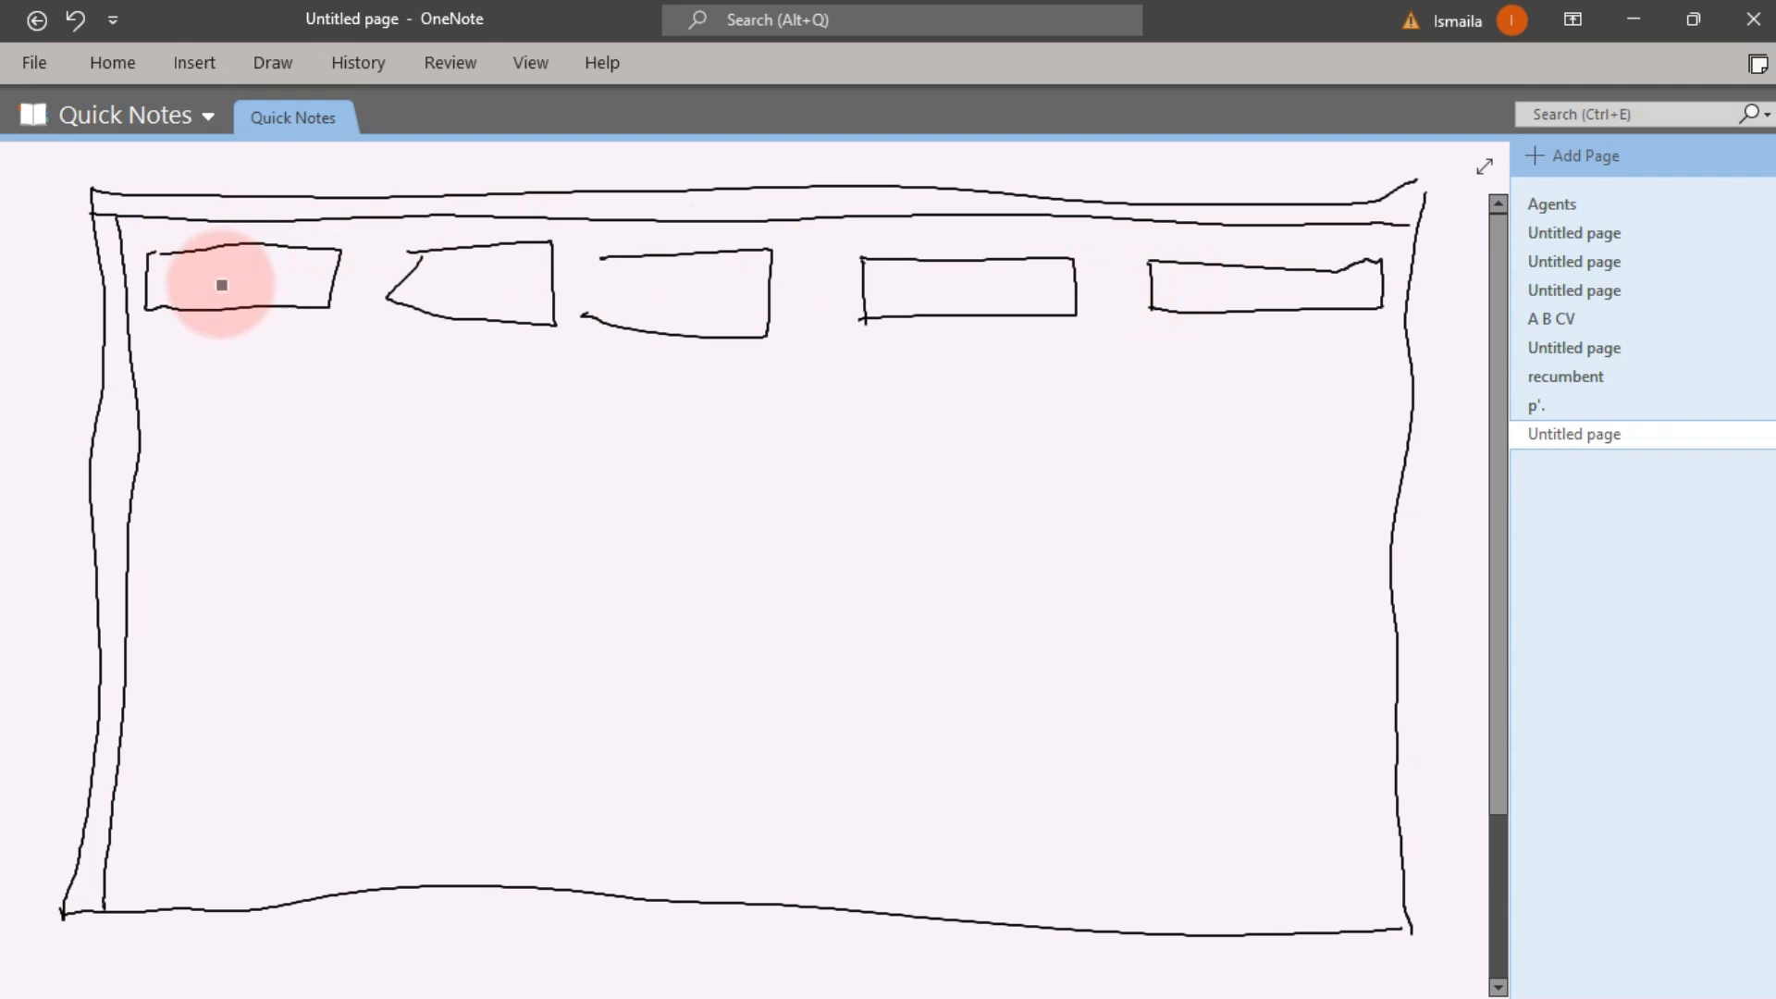
Ink a checkmark in each of the five boxes, thickening the last one
drag(219, 272, 248, 267)
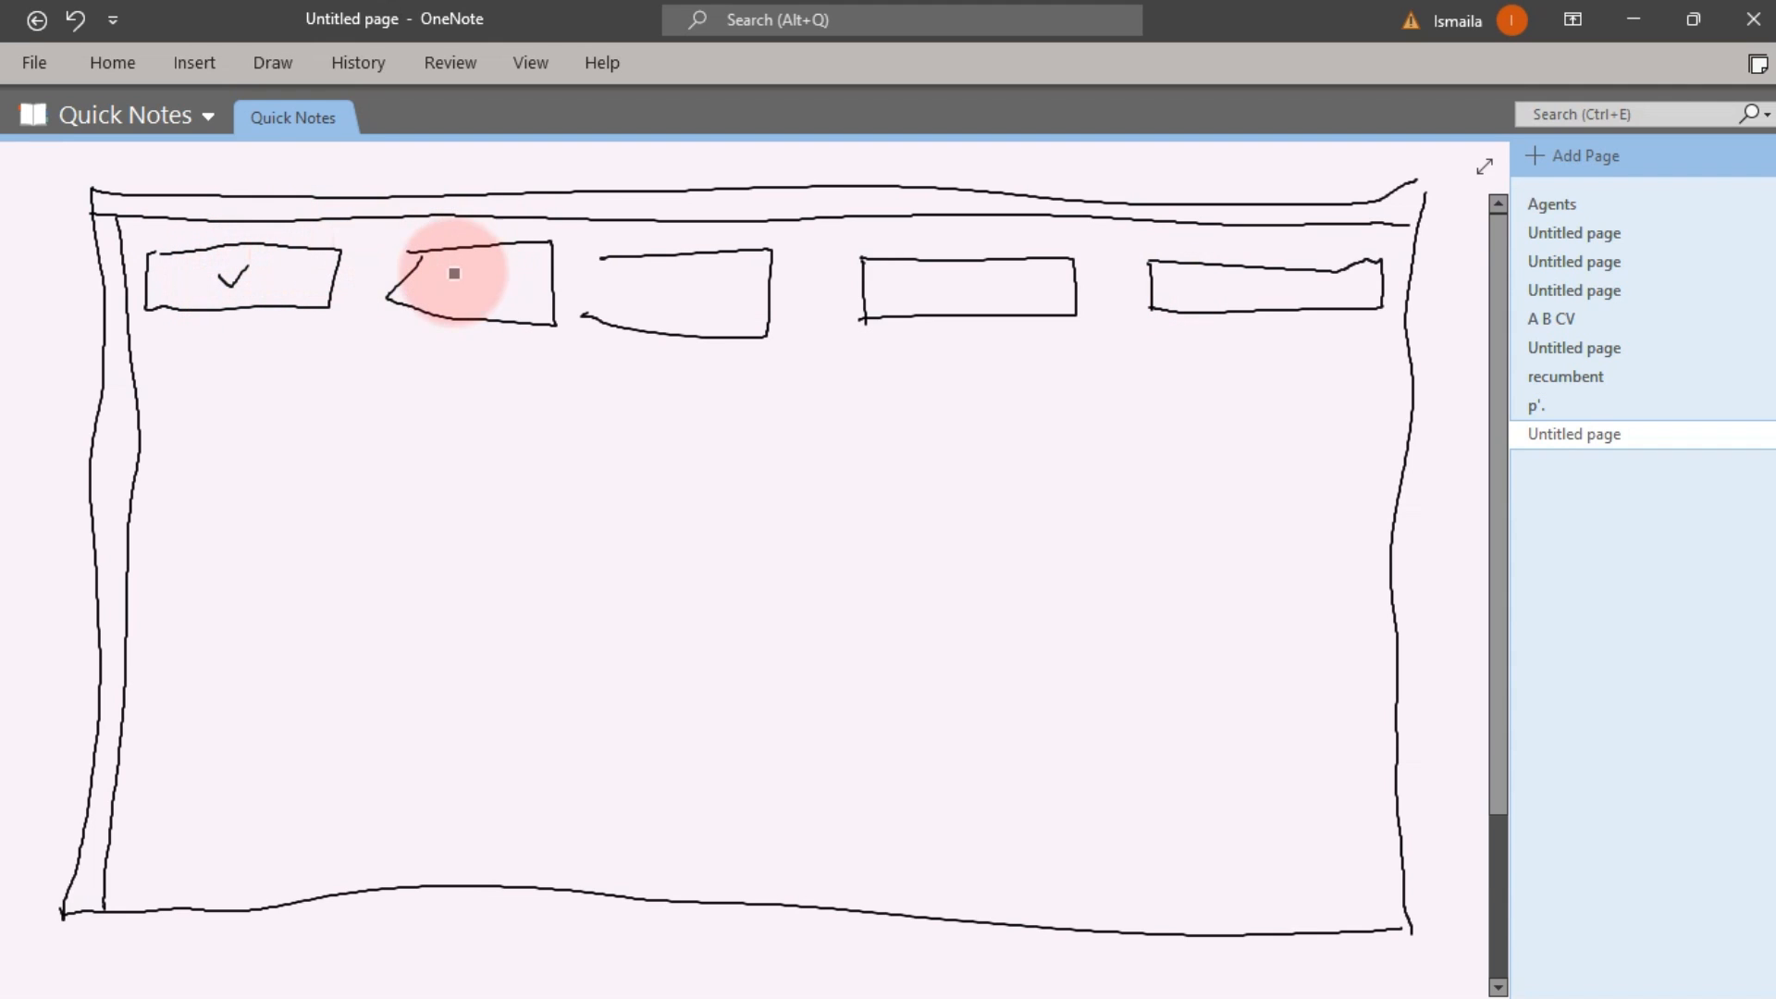
drag(451, 279, 485, 268)
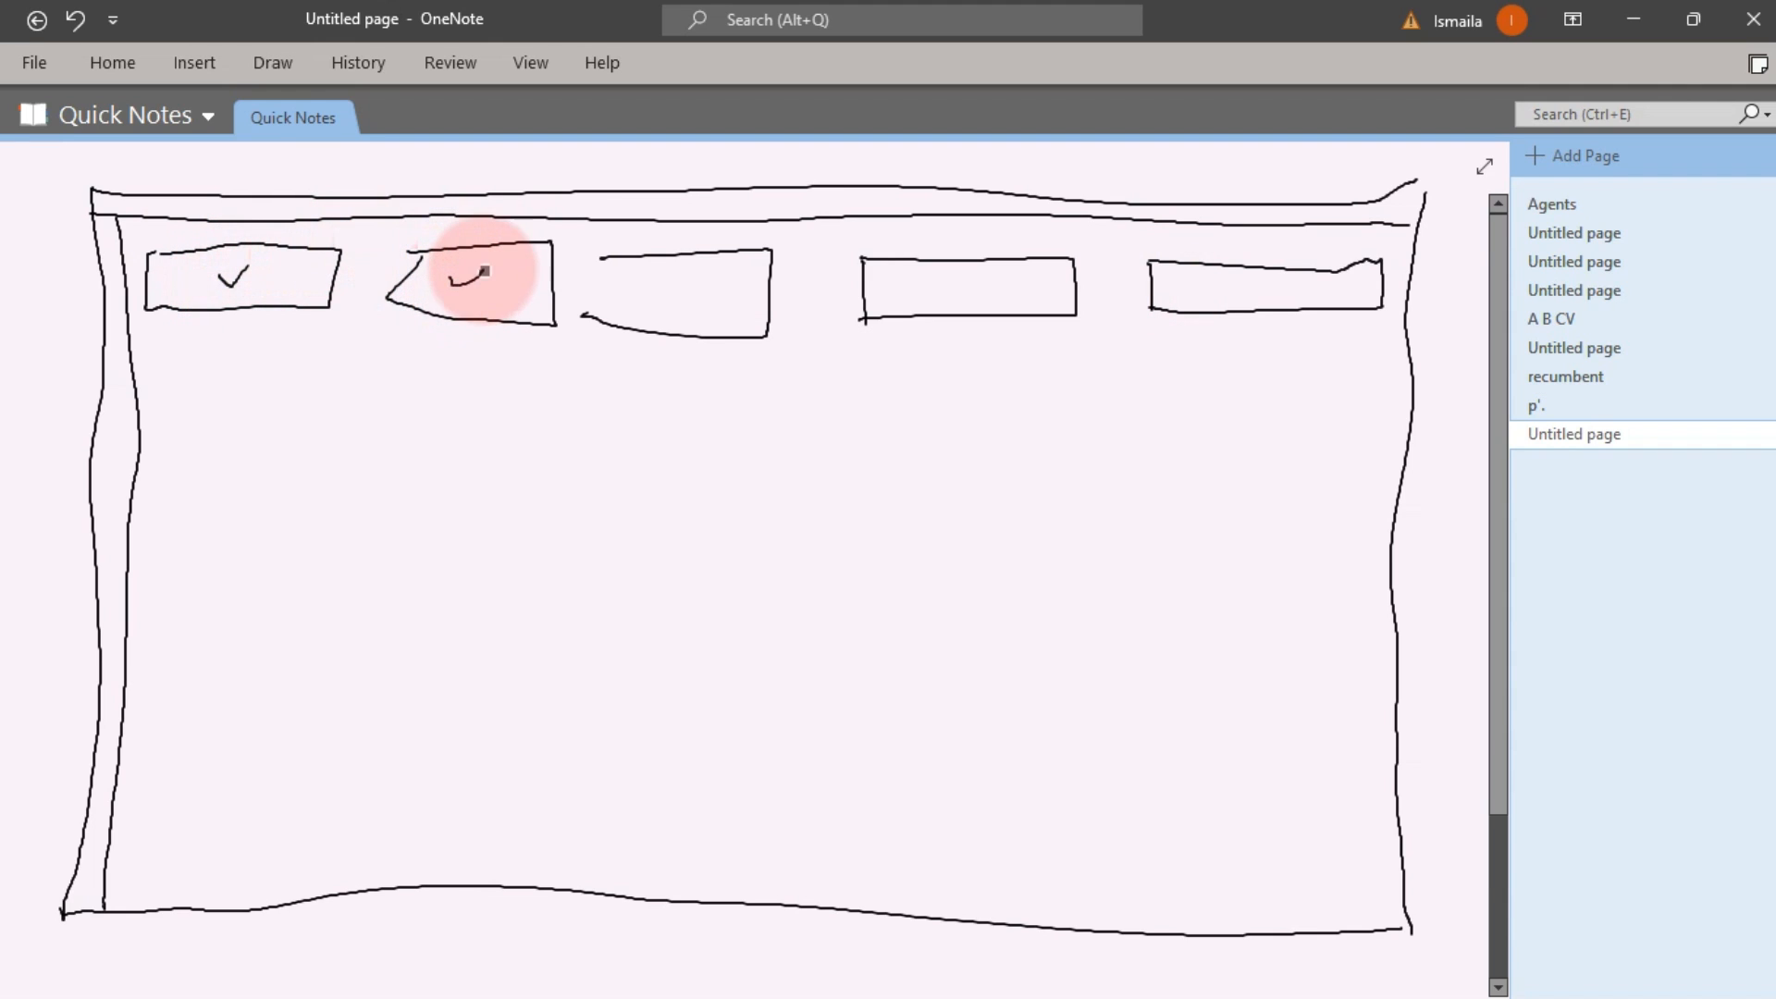
drag(653, 281, 722, 251)
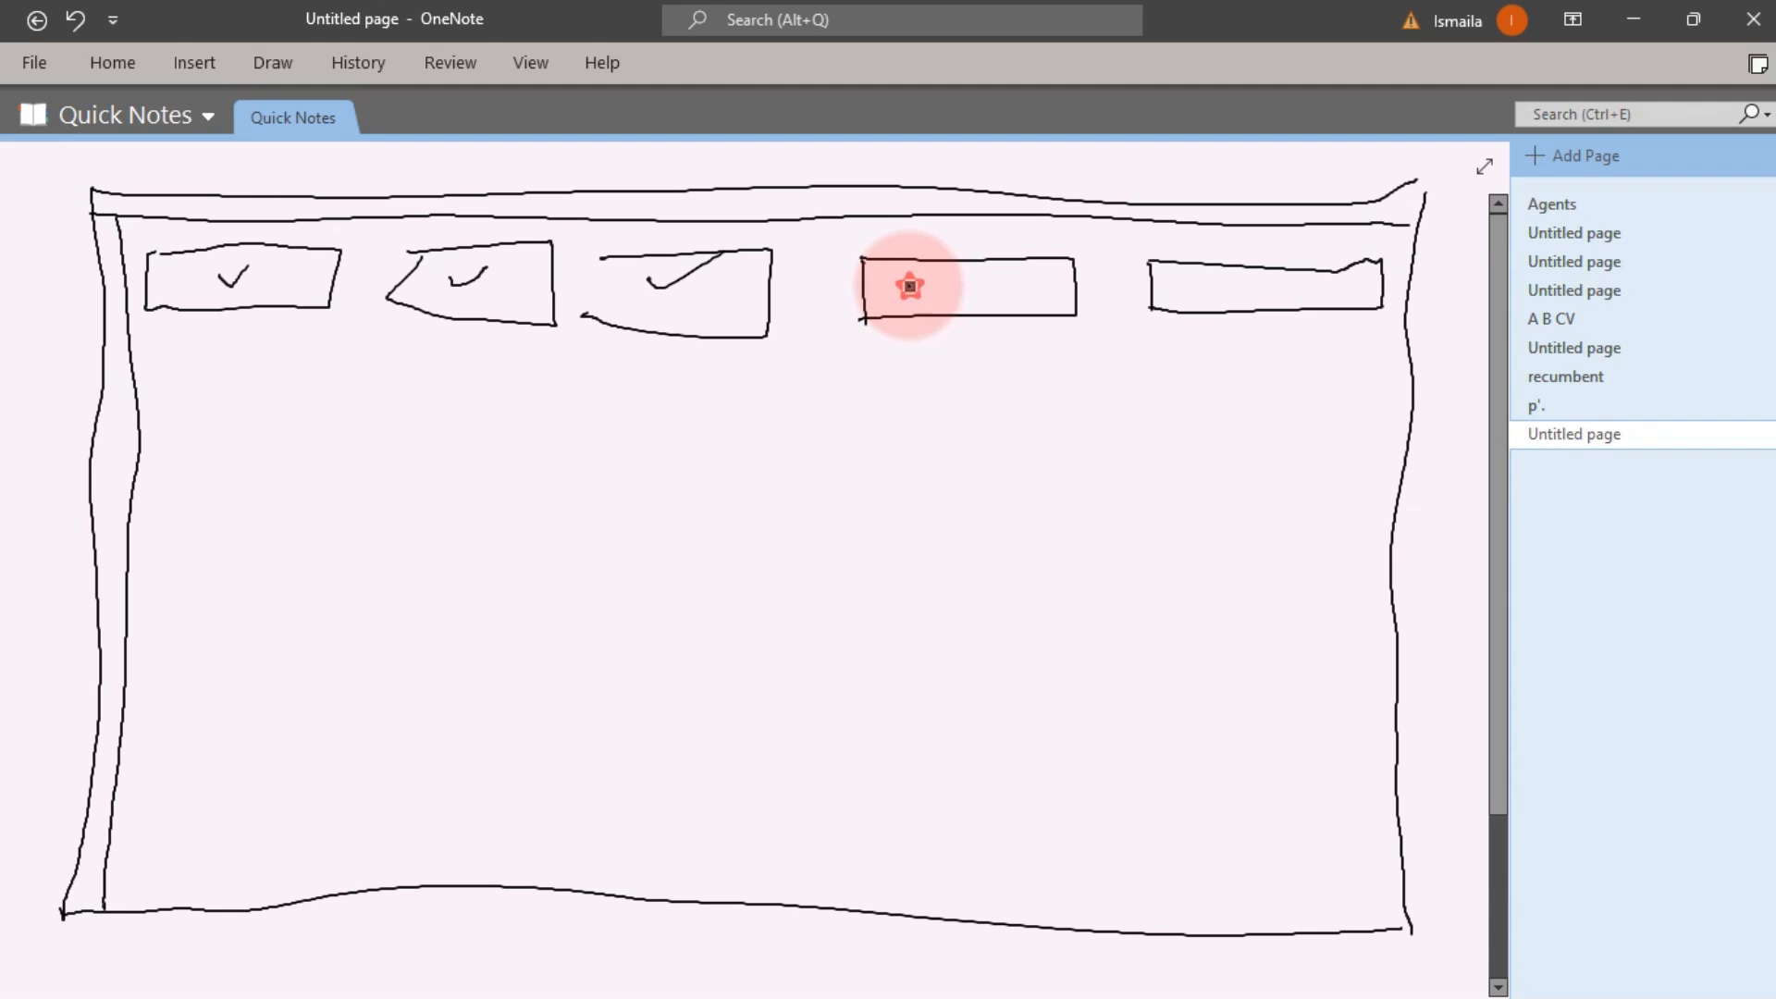
drag(911, 287, 977, 265)
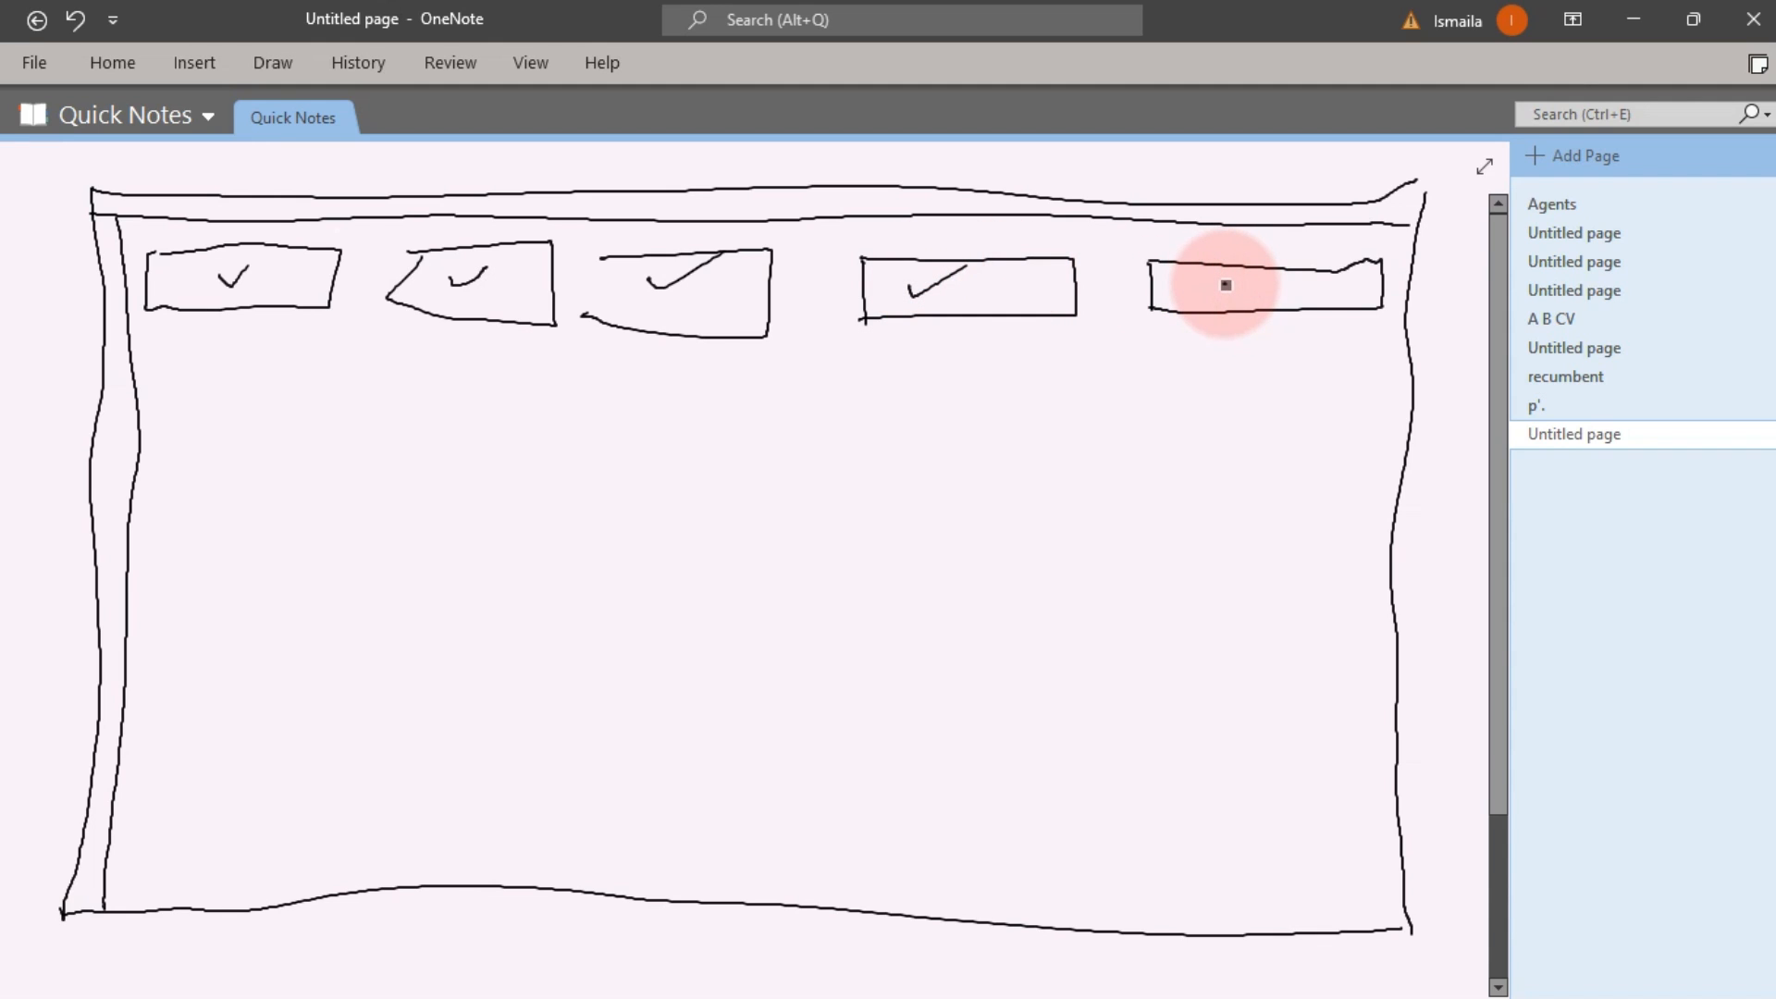
mouse_move(1226, 287)
mouse_down()
mouse_move(1284, 278)
mouse_move(1238, 290)
mouse_up()
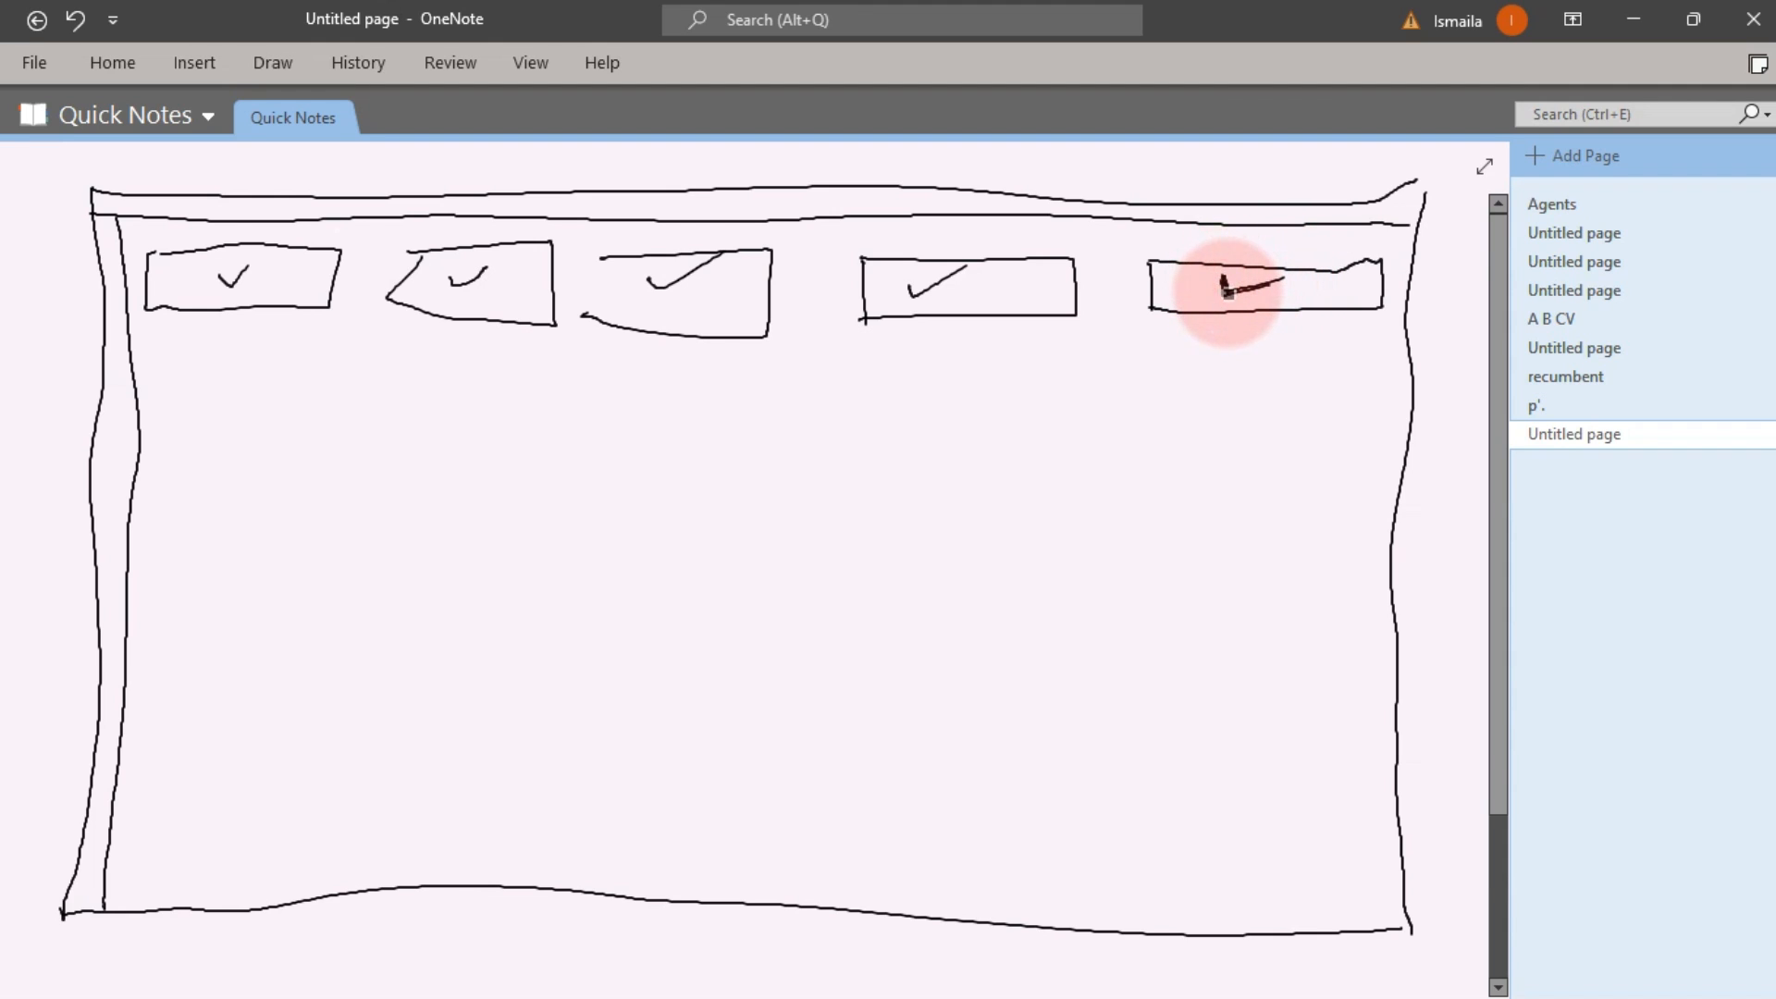
click(1223, 277)
drag(1228, 293, 1266, 286)
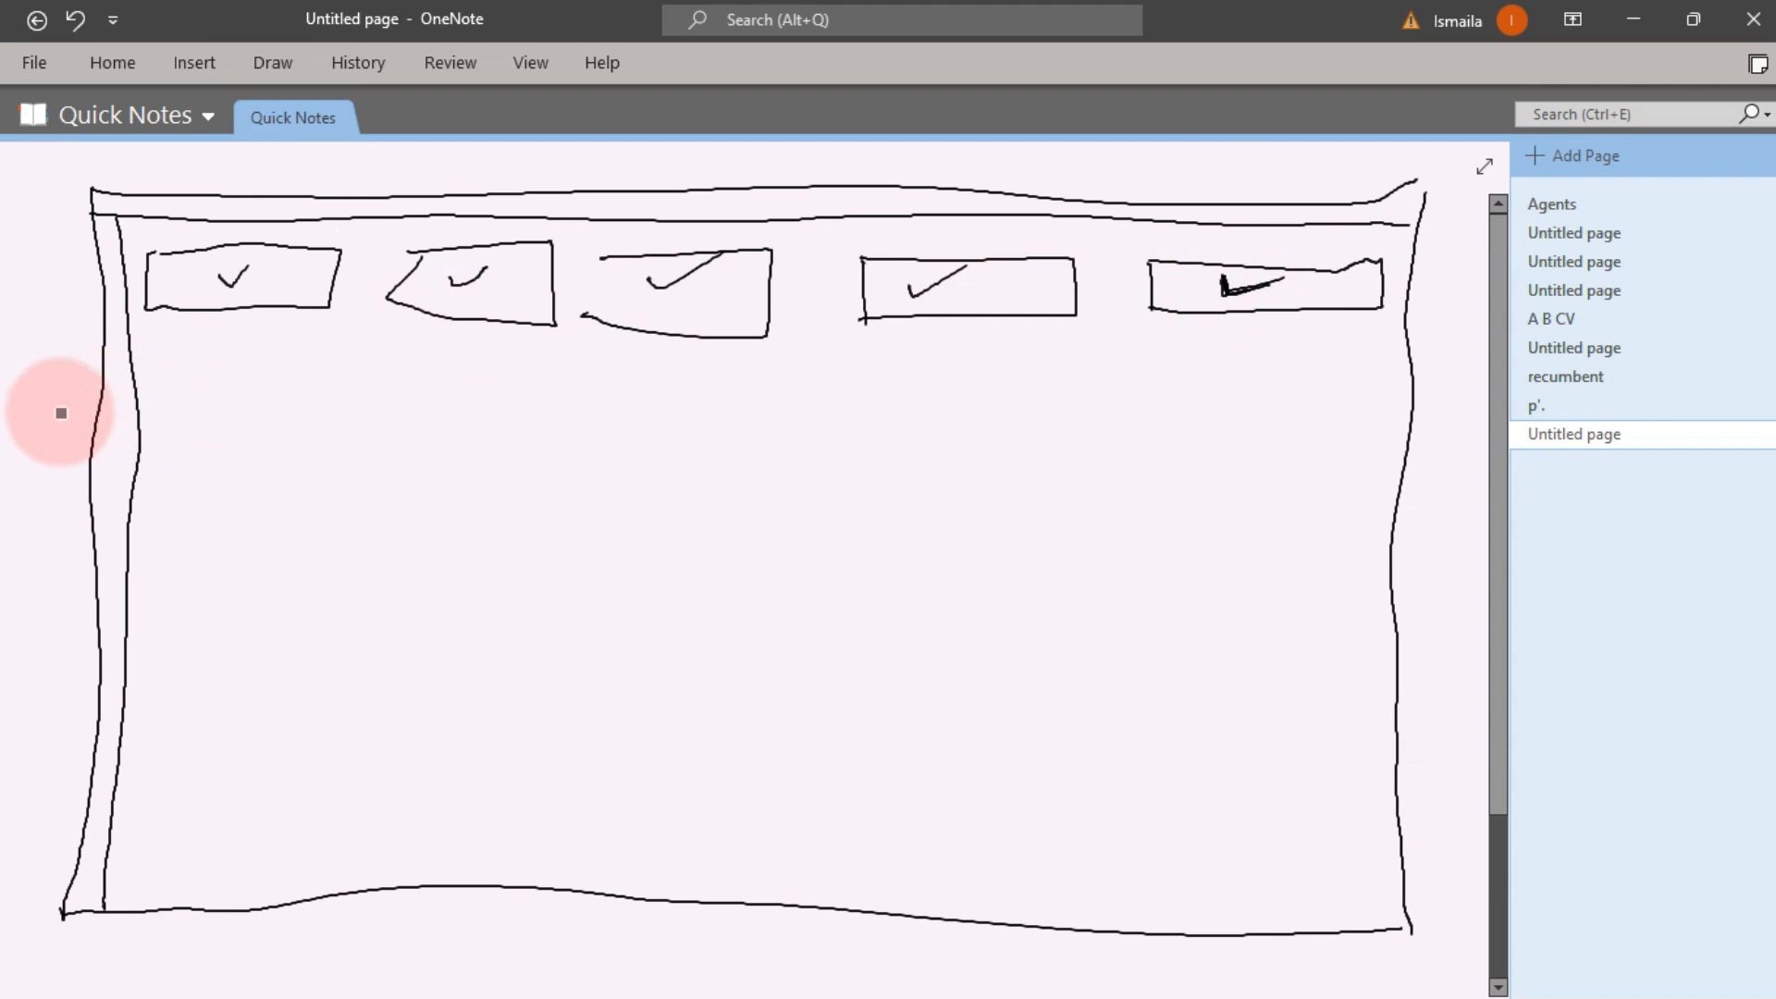
Draw a box under the row and write 'Location' in it
mouse_move(179, 364)
mouse_down()
mouse_move(524, 357)
mouse_move(519, 579)
mouse_move(194, 601)
mouse_up()
drag(178, 365, 189, 598)
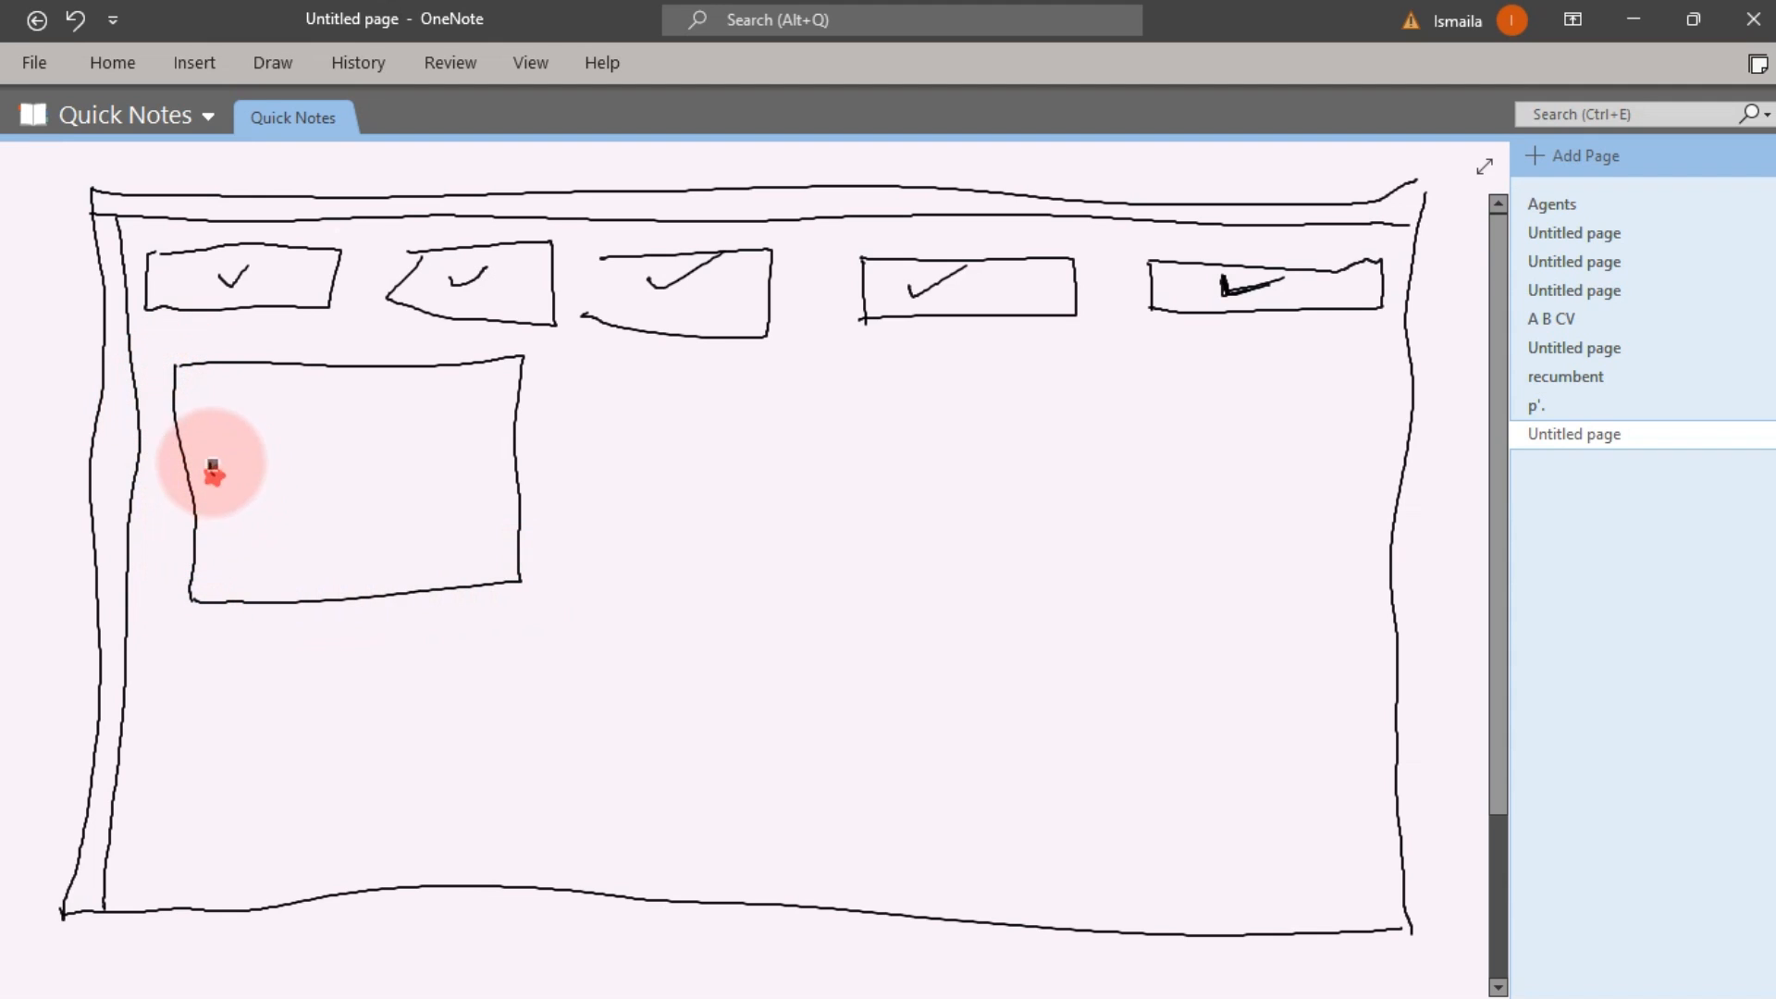
mouse_move(210, 463)
mouse_down()
mouse_move(250, 472)
mouse_move(309, 444)
mouse_move(343, 479)
mouse_move(369, 436)
mouse_move(418, 411)
mouse_up()
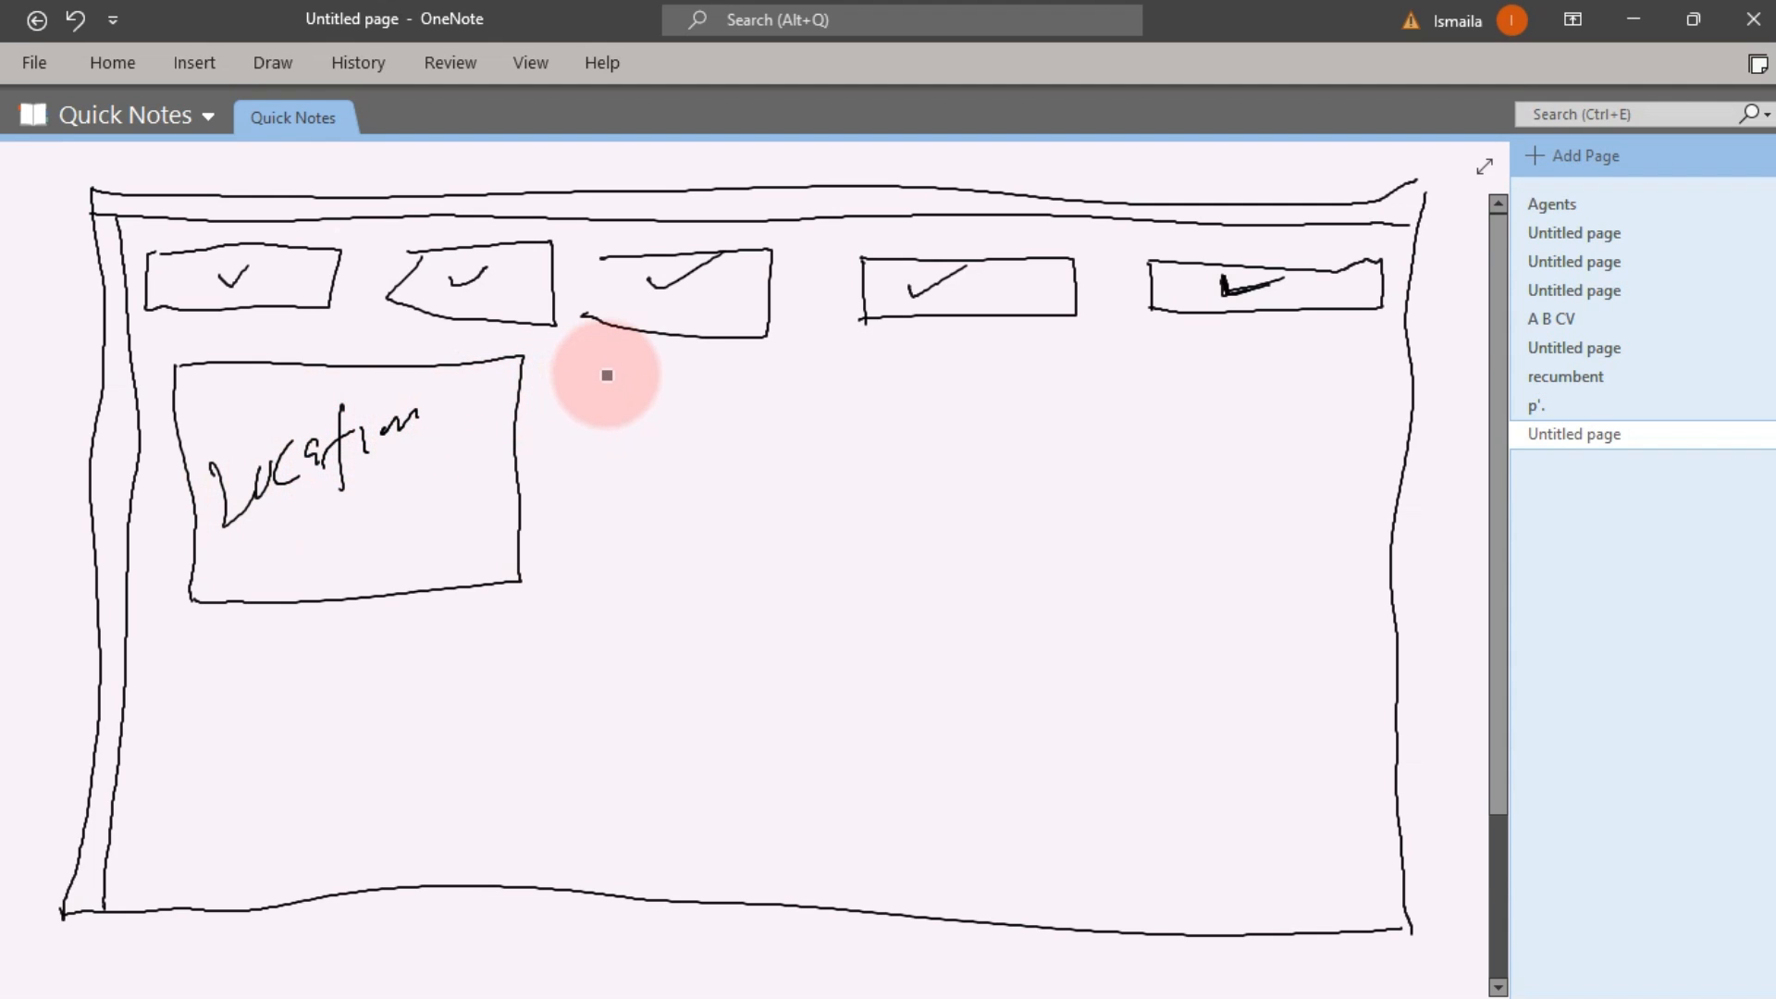
Draw a second box labelled 'vType' with a small inset control mark
mouse_move(575, 555)
mouse_down()
mouse_move(675, 357)
mouse_move(952, 357)
mouse_move(952, 527)
mouse_move(657, 573)
mouse_move(582, 567)
mouse_up()
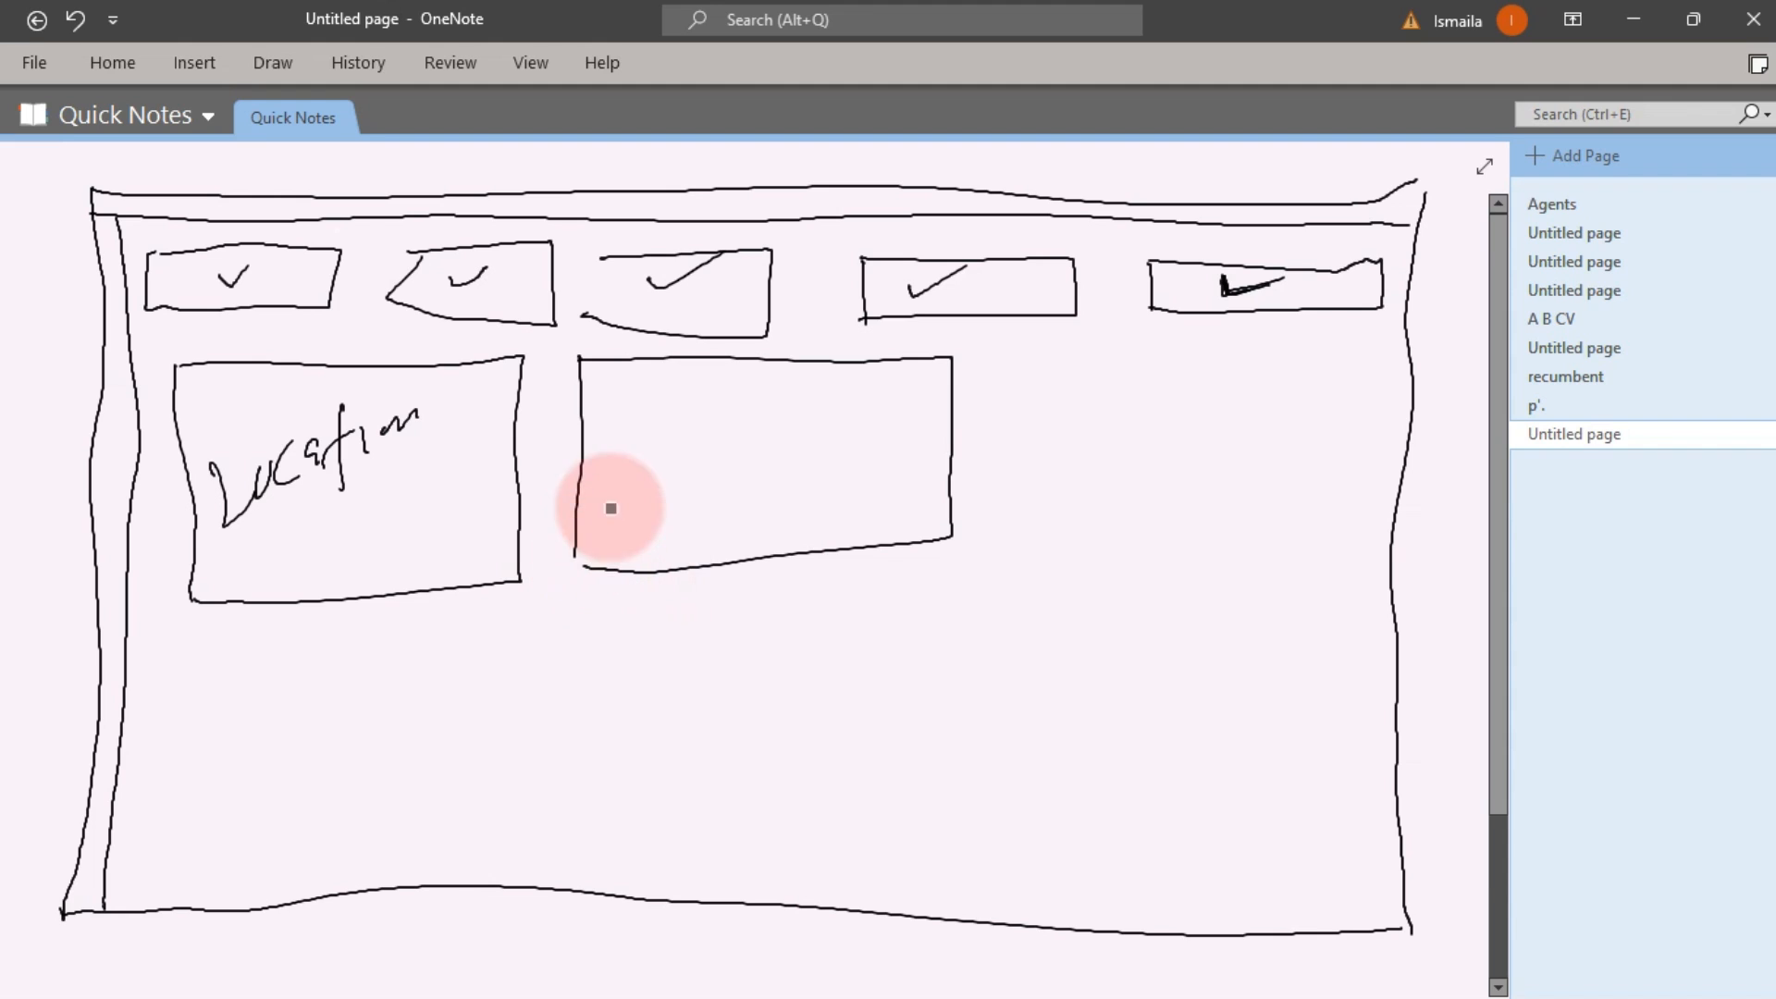
mouse_move(607, 433)
mouse_down()
mouse_move(675, 448)
mouse_move(902, 374)
mouse_move(862, 396)
mouse_up()
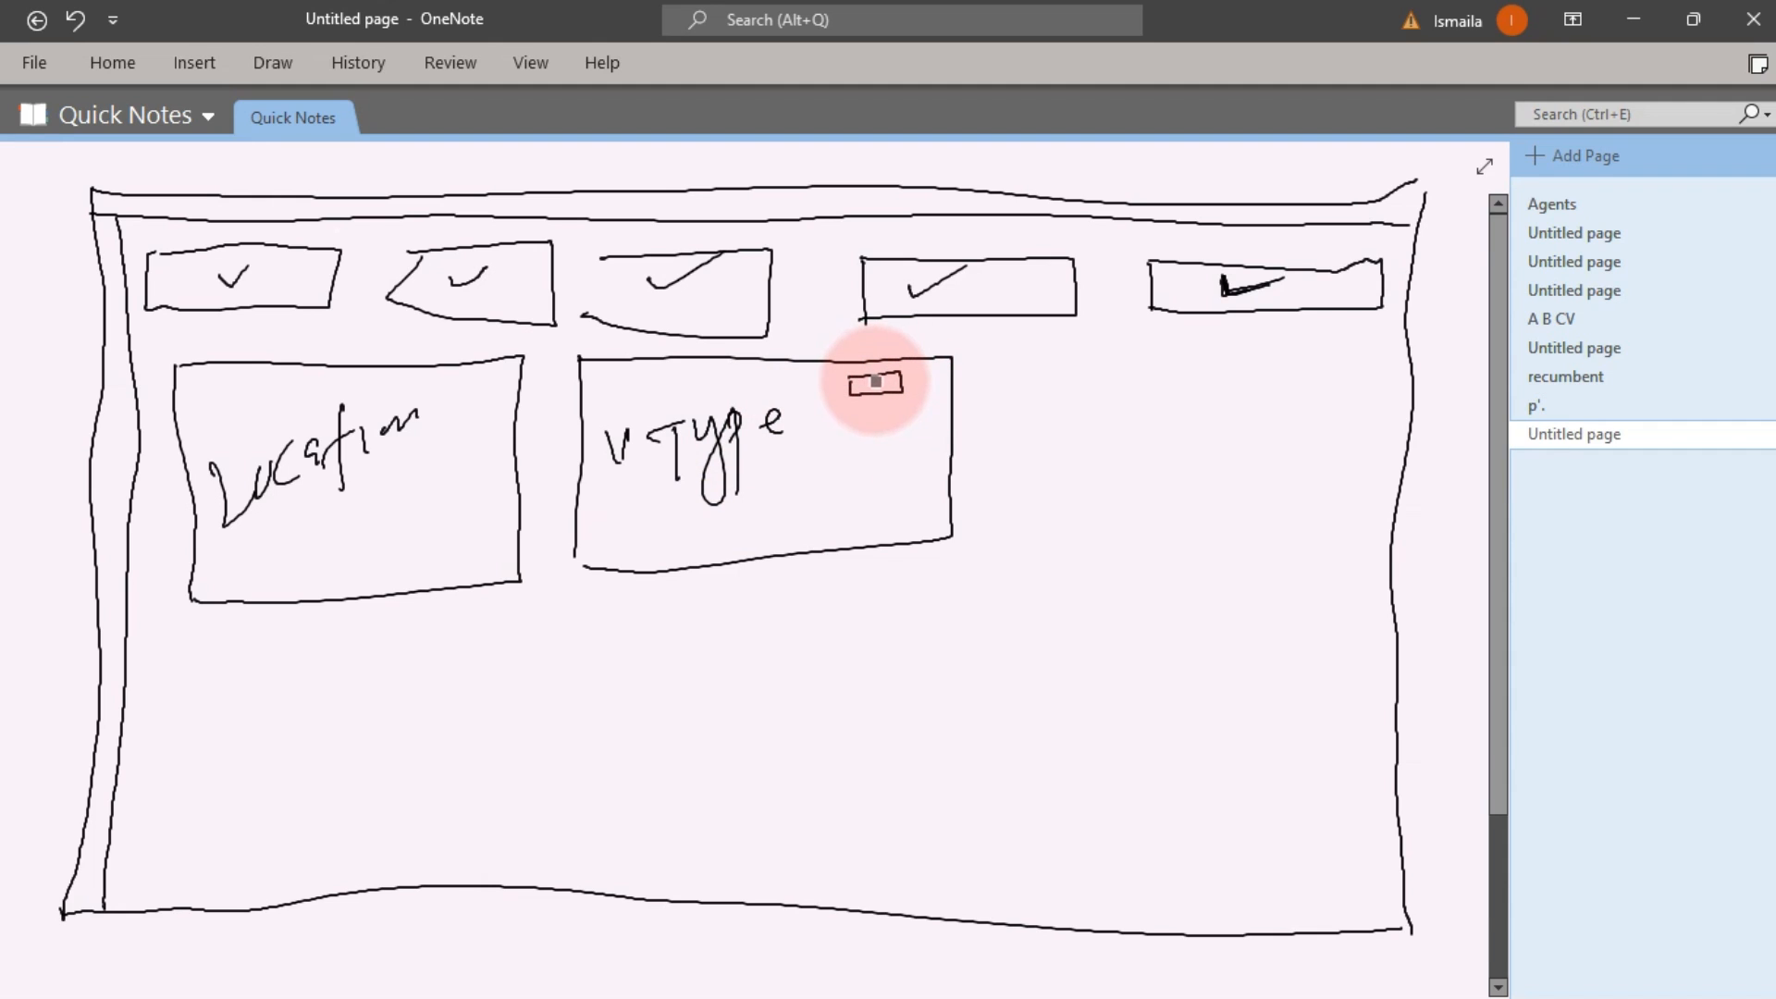
drag(876, 383, 874, 360)
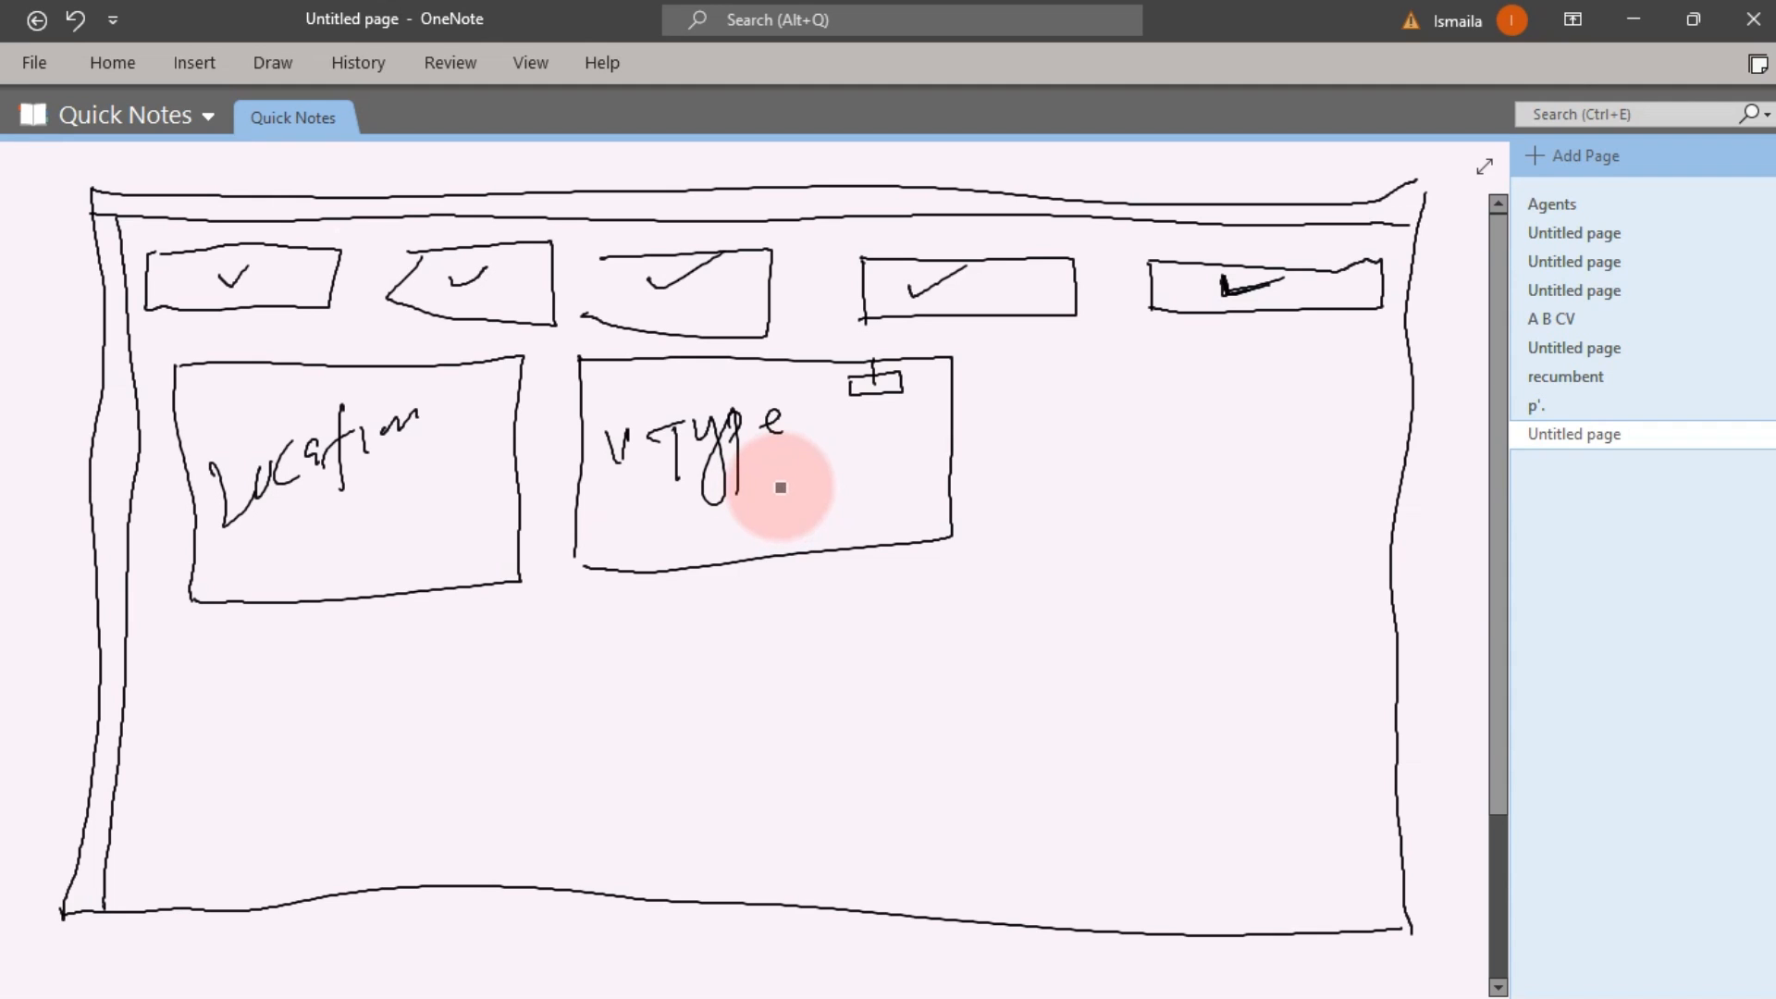
Draw a tall panel down the right side and start its heading
click(991, 362)
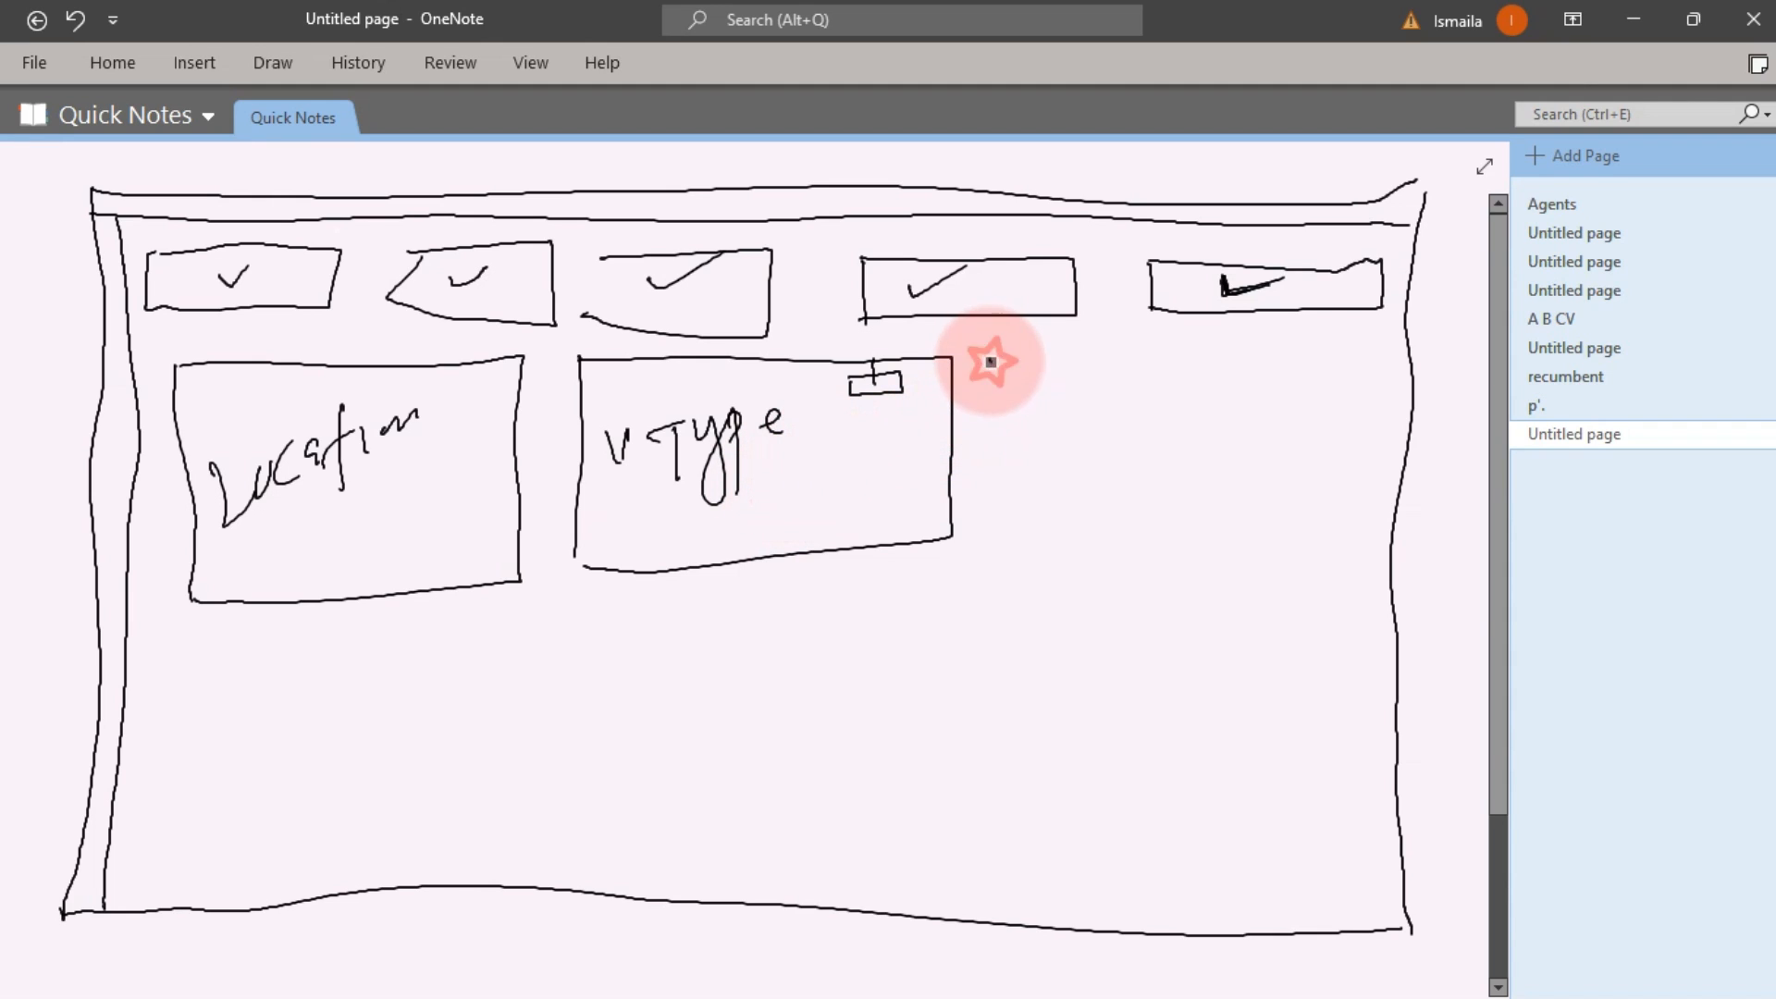
mouse_move(991, 362)
mouse_down()
mouse_move(967, 541)
mouse_move(970, 873)
mouse_move(1033, 894)
mouse_move(1383, 909)
mouse_up()
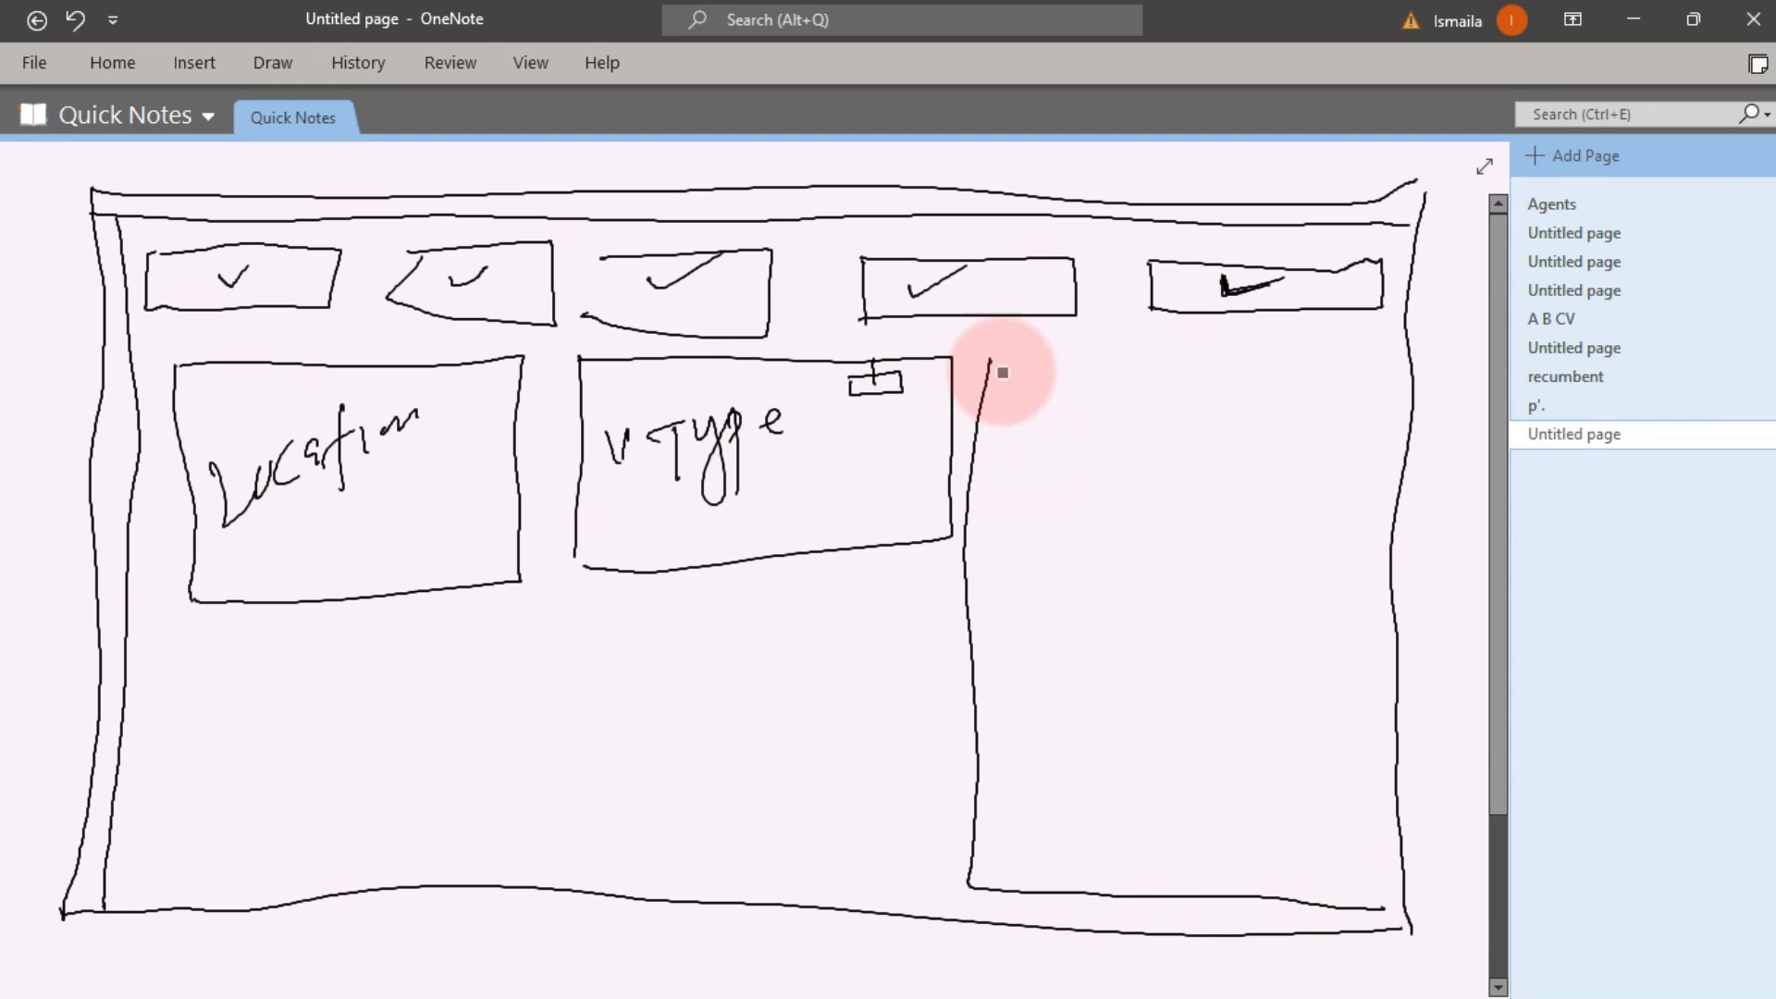
mouse_move(990, 362)
mouse_down()
mouse_move(1356, 365)
mouse_move(1344, 622)
mouse_move(1364, 912)
mouse_up()
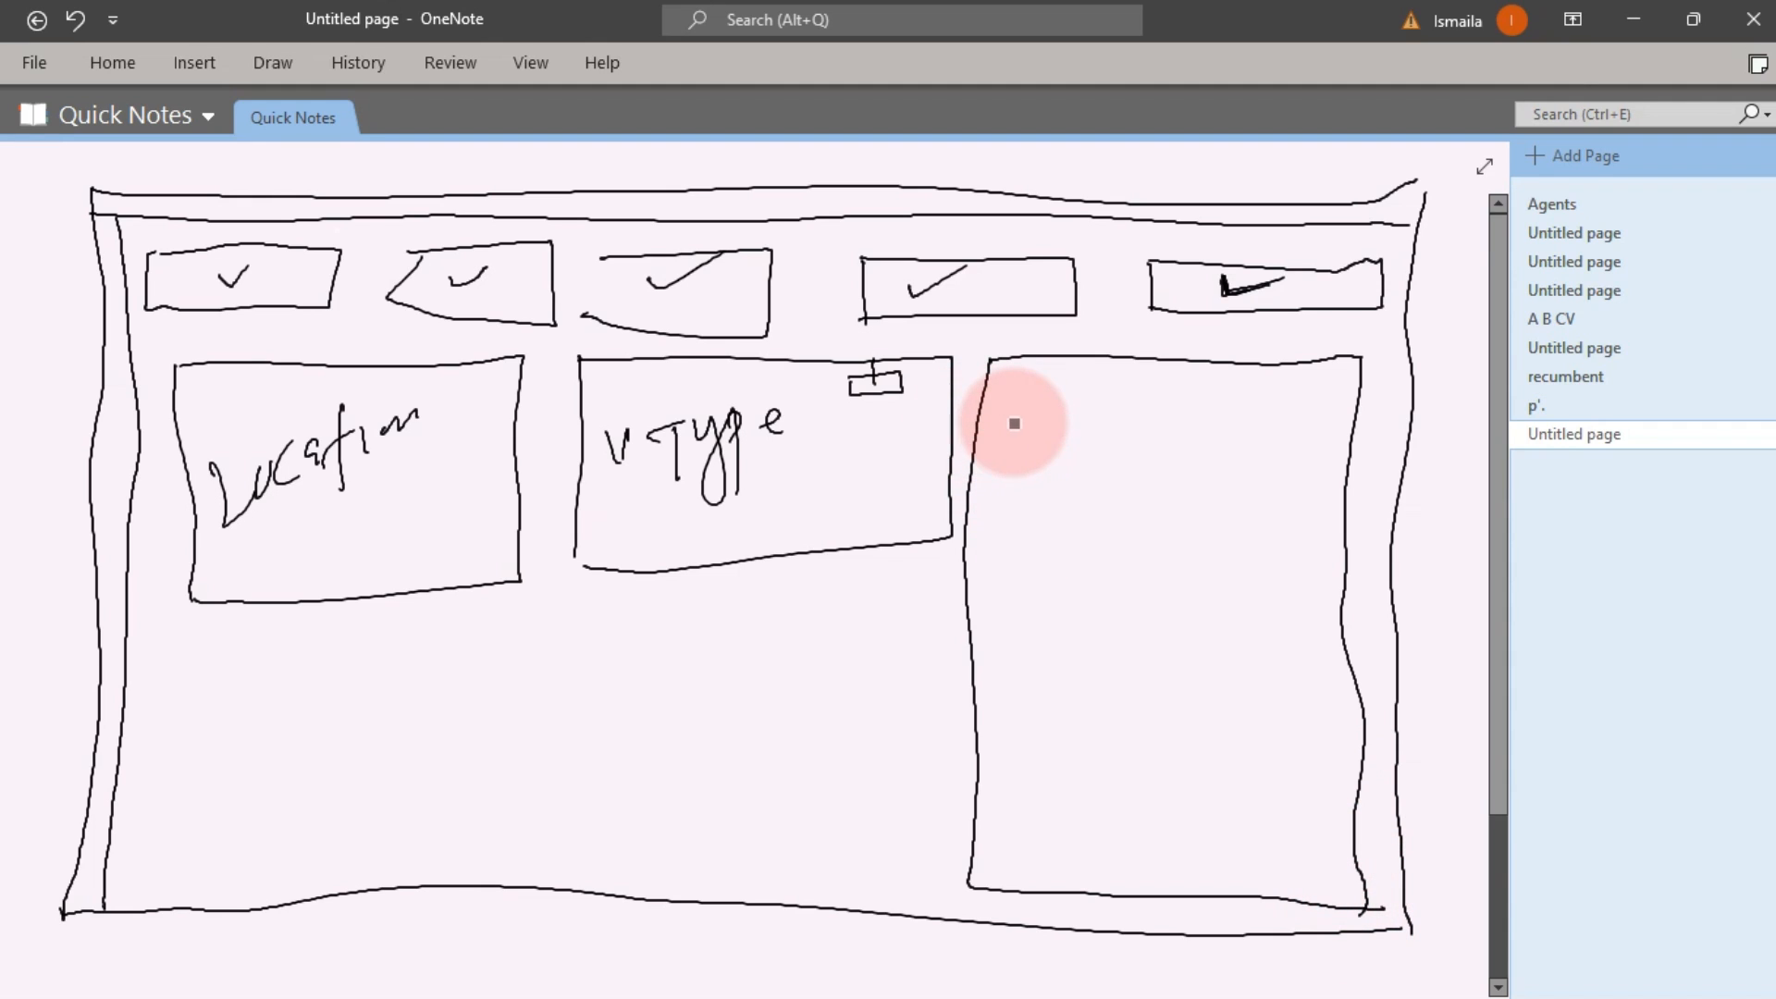
mouse_move(1006, 423)
mouse_down()
mouse_move(1001, 446)
mouse_move(1101, 428)
mouse_up()
Complete the TUP -10 heading, add a list icon and annotated narrow column, then box below vType
mouse_move(1110, 418)
mouse_down()
mouse_move(1107, 452)
mouse_move(1143, 416)
mouse_up()
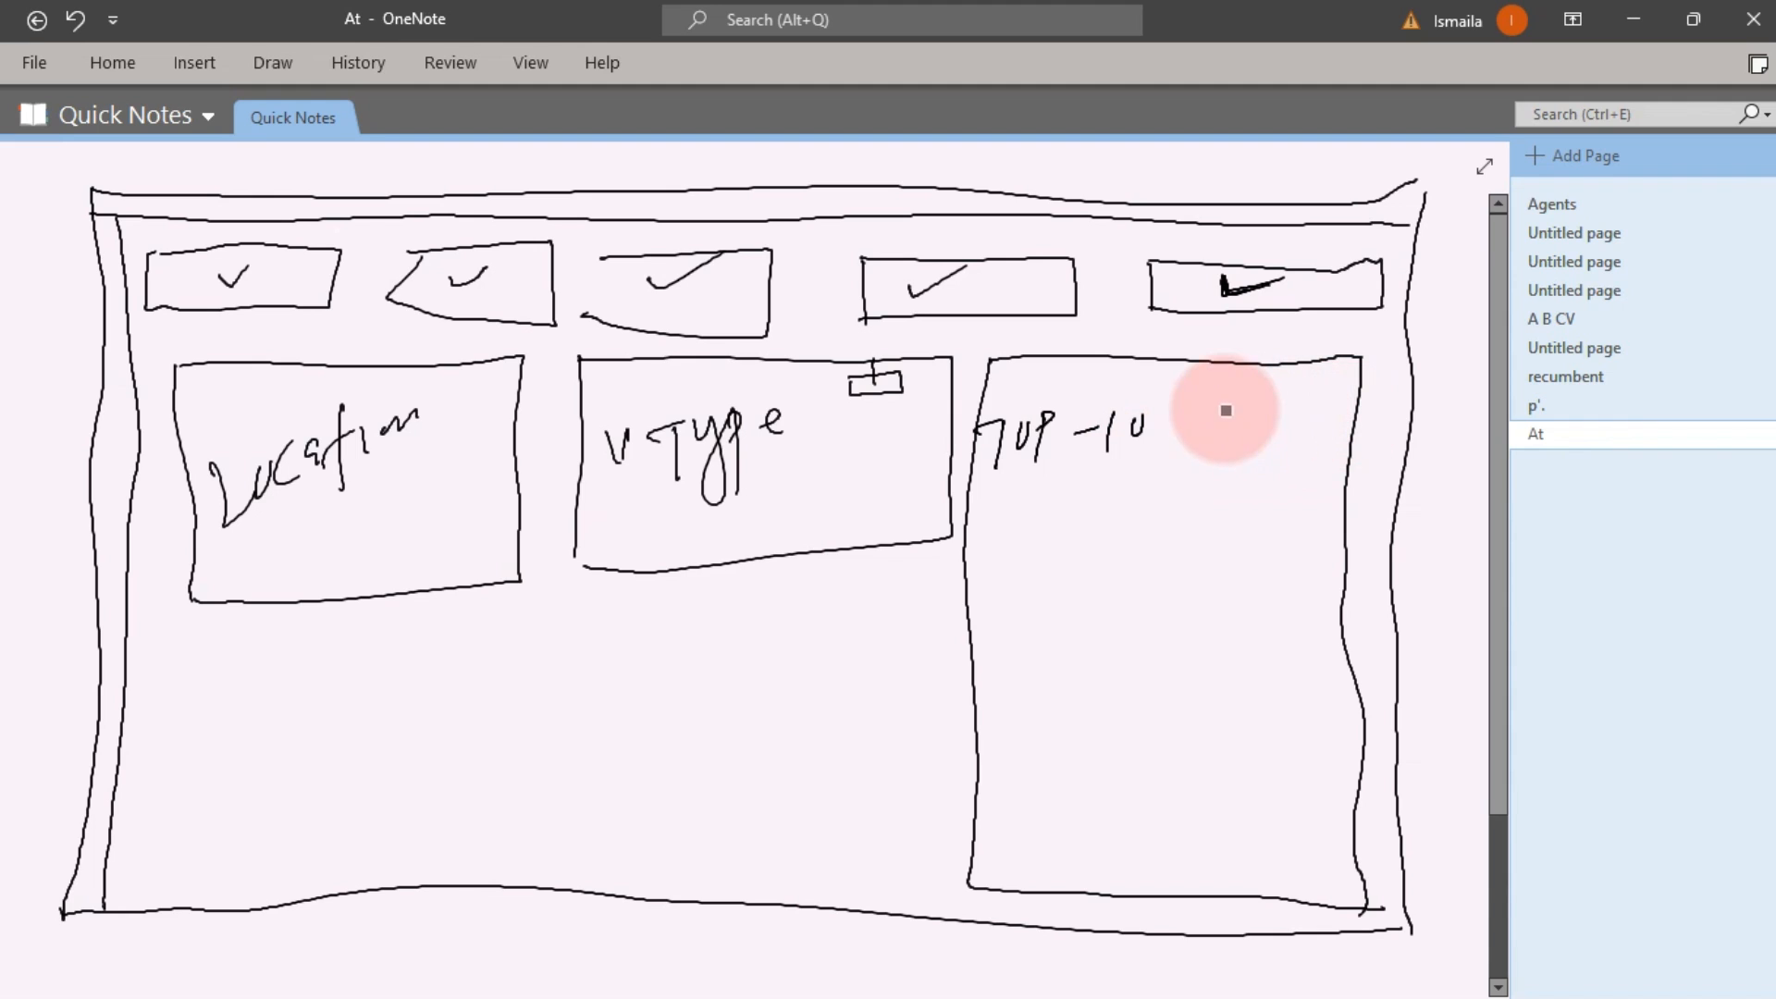
mouse_move(1227, 389)
mouse_down()
mouse_move(1224, 458)
mouse_move(1328, 429)
mouse_move(1332, 397)
mouse_move(1229, 392)
mouse_move(1290, 409)
mouse_move(1307, 450)
mouse_up()
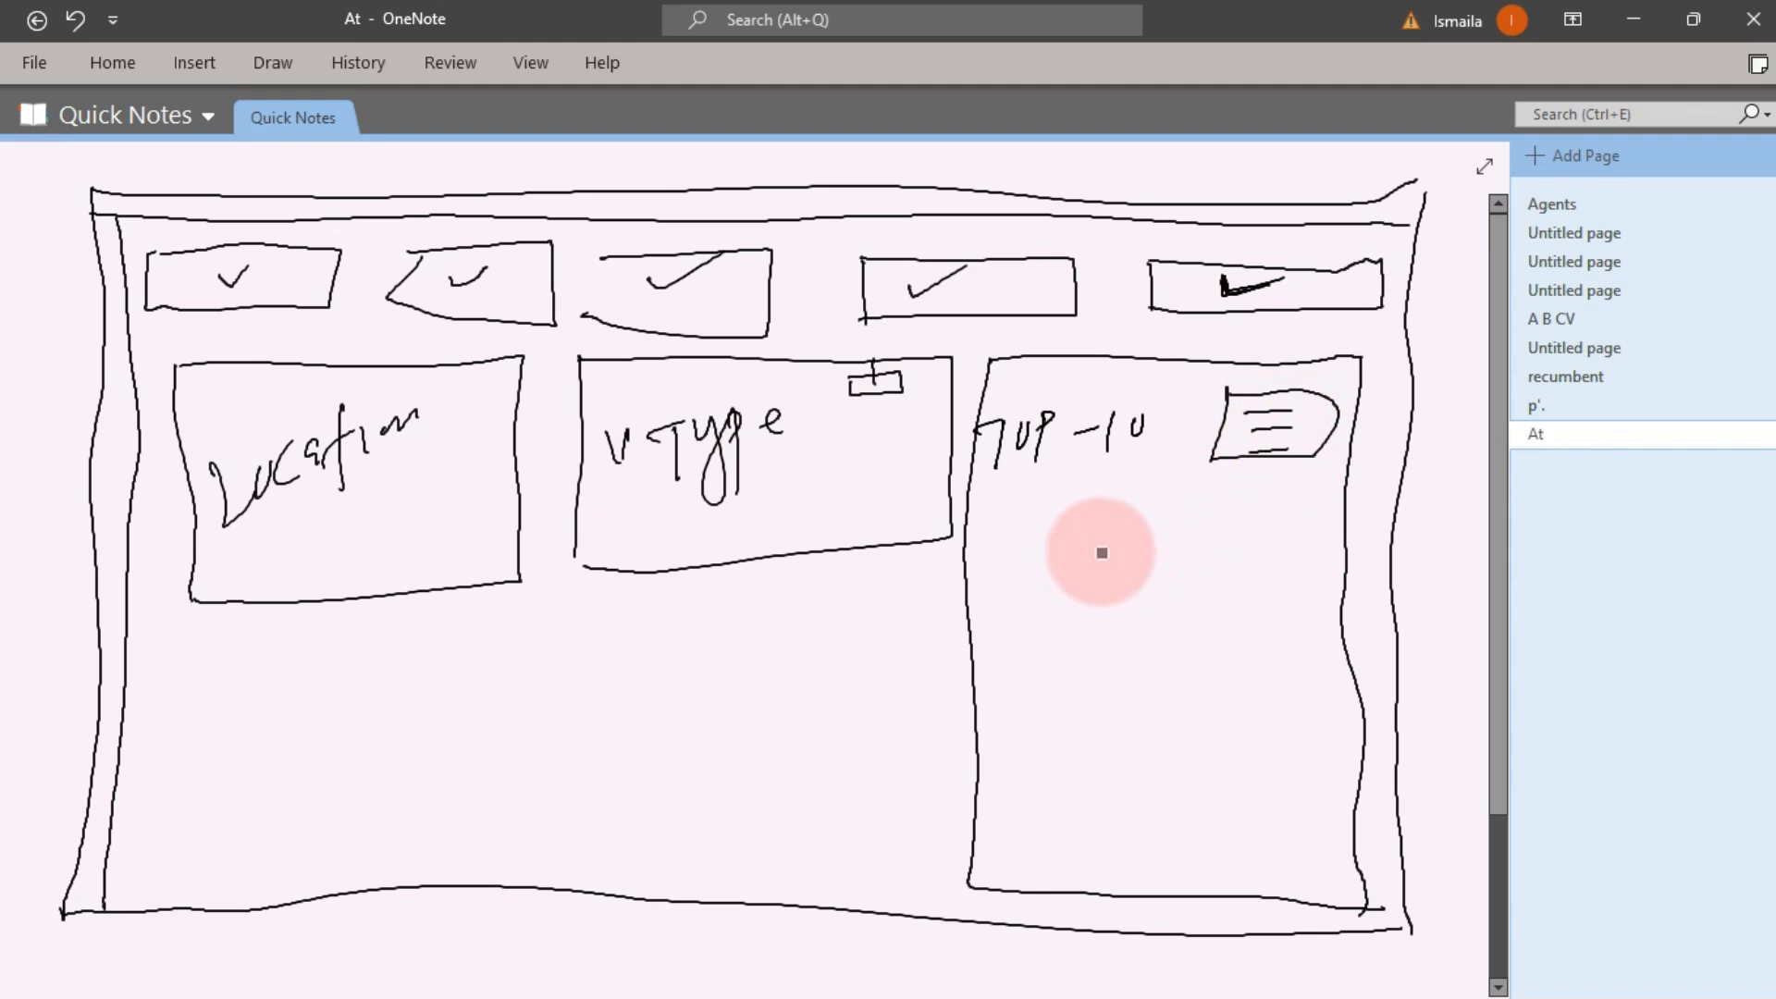
mouse_move(971, 571)
mouse_down()
mouse_move(1055, 546)
mouse_move(1036, 837)
mouse_up()
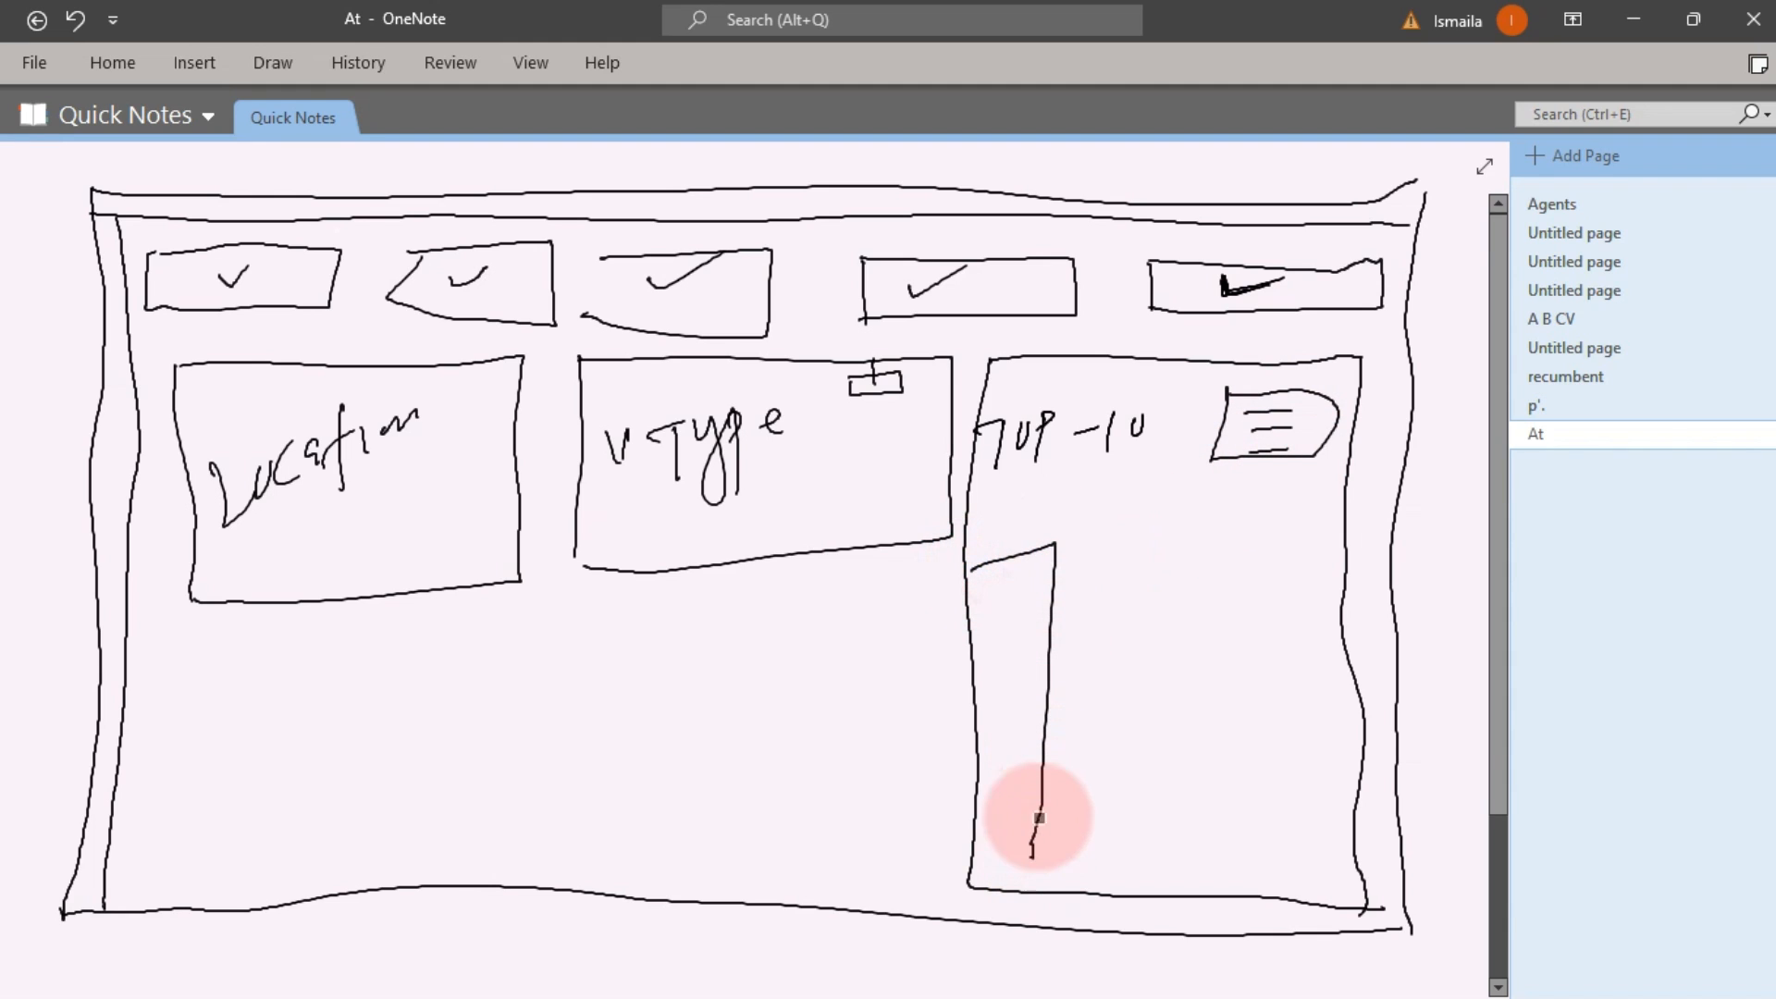
mouse_move(988, 579)
mouse_down()
mouse_move(1002, 616)
mouse_move(1039, 575)
mouse_move(1113, 550)
mouse_move(1099, 575)
mouse_move(1254, 577)
mouse_move(1206, 619)
mouse_move(1274, 594)
mouse_move(1289, 567)
mouse_move(1253, 600)
mouse_up()
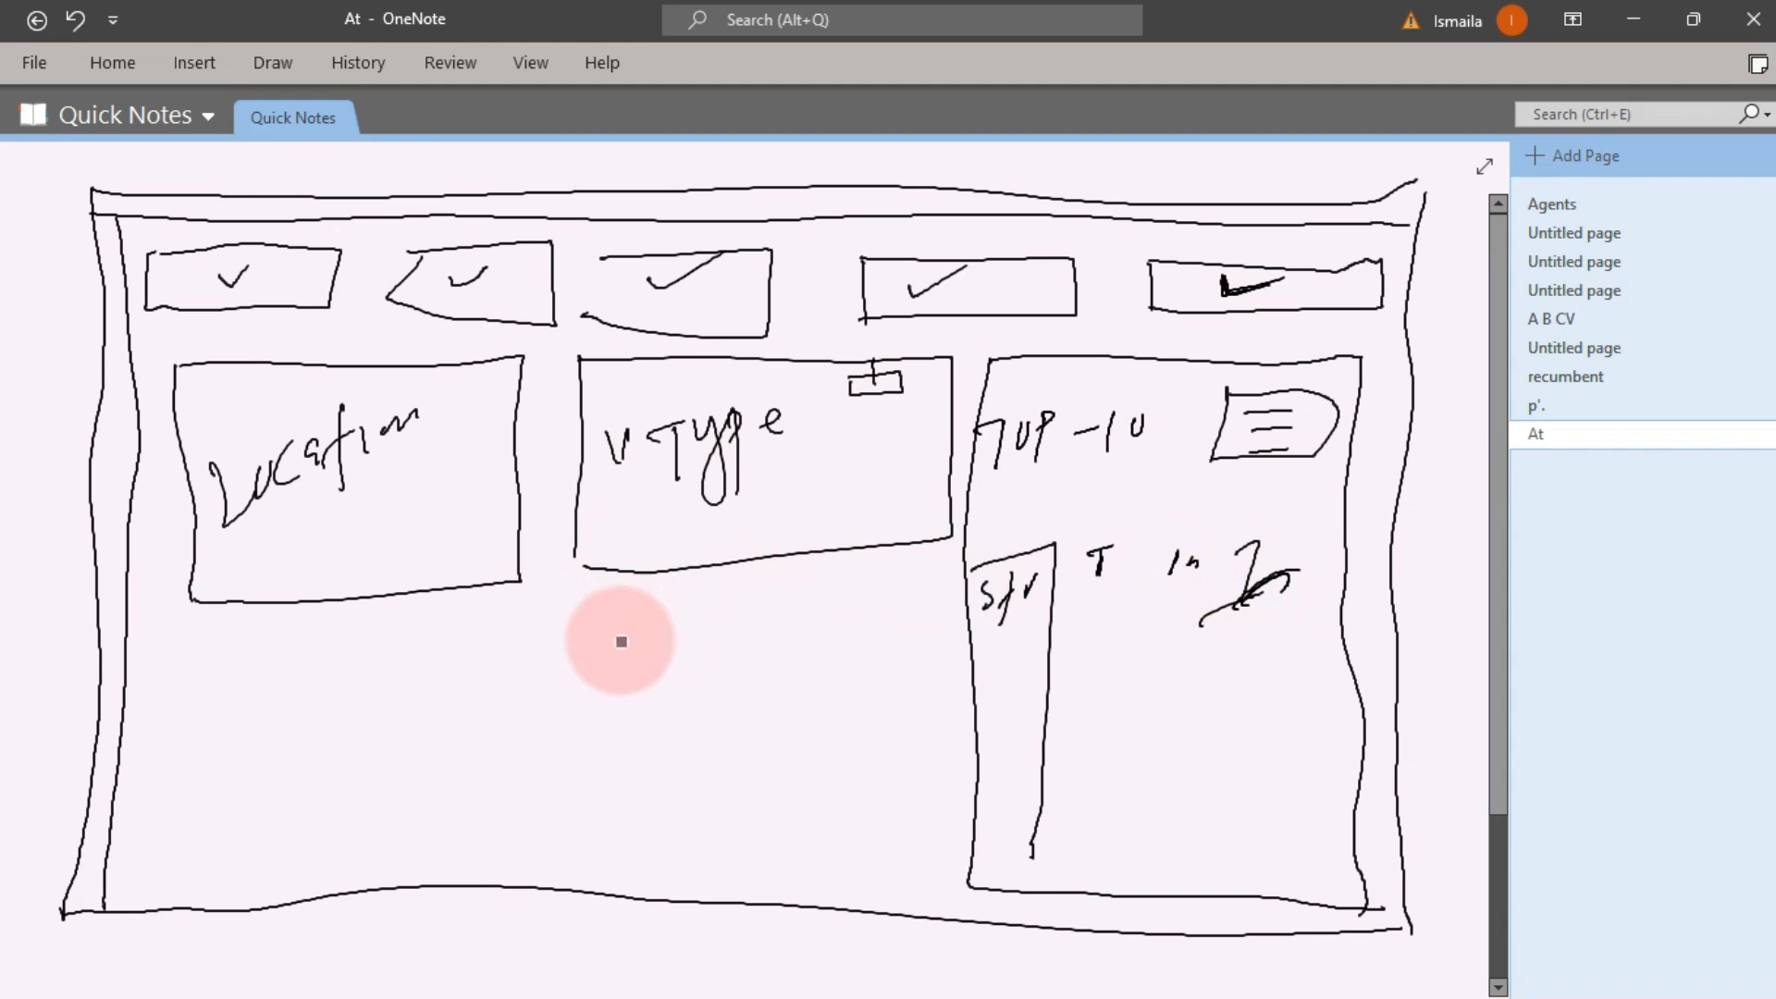
mouse_move(622, 641)
mouse_down()
mouse_move(625, 698)
mouse_move(623, 635)
mouse_move(886, 623)
mouse_move(919, 697)
mouse_move(930, 840)
mouse_move(672, 857)
mouse_move(794, 857)
mouse_up()
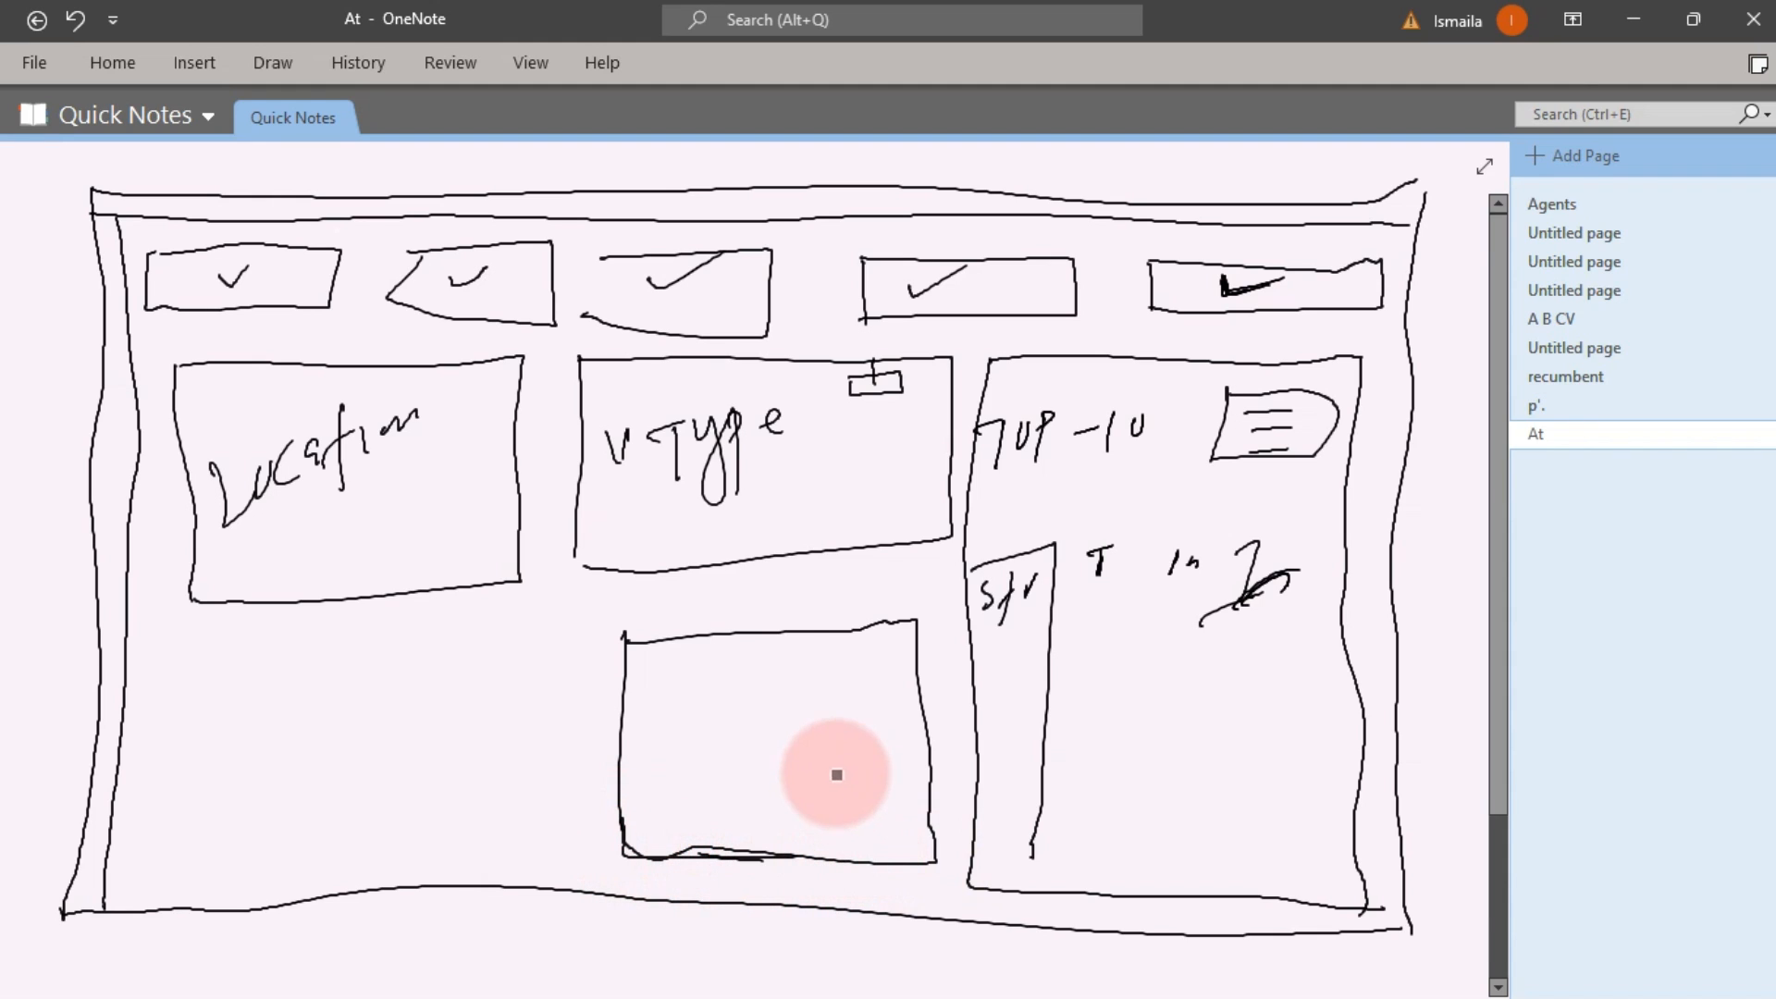
Write 'Slice month' in the box under vType
mouse_move(698, 702)
mouse_down()
mouse_move(717, 675)
mouse_move(738, 729)
mouse_up()
mouse_move(760, 695)
mouse_down()
mouse_move(764, 714)
mouse_move(813, 682)
mouse_up()
mouse_move(746, 777)
mouse_down()
mouse_move(880, 765)
mouse_move(899, 731)
mouse_up()
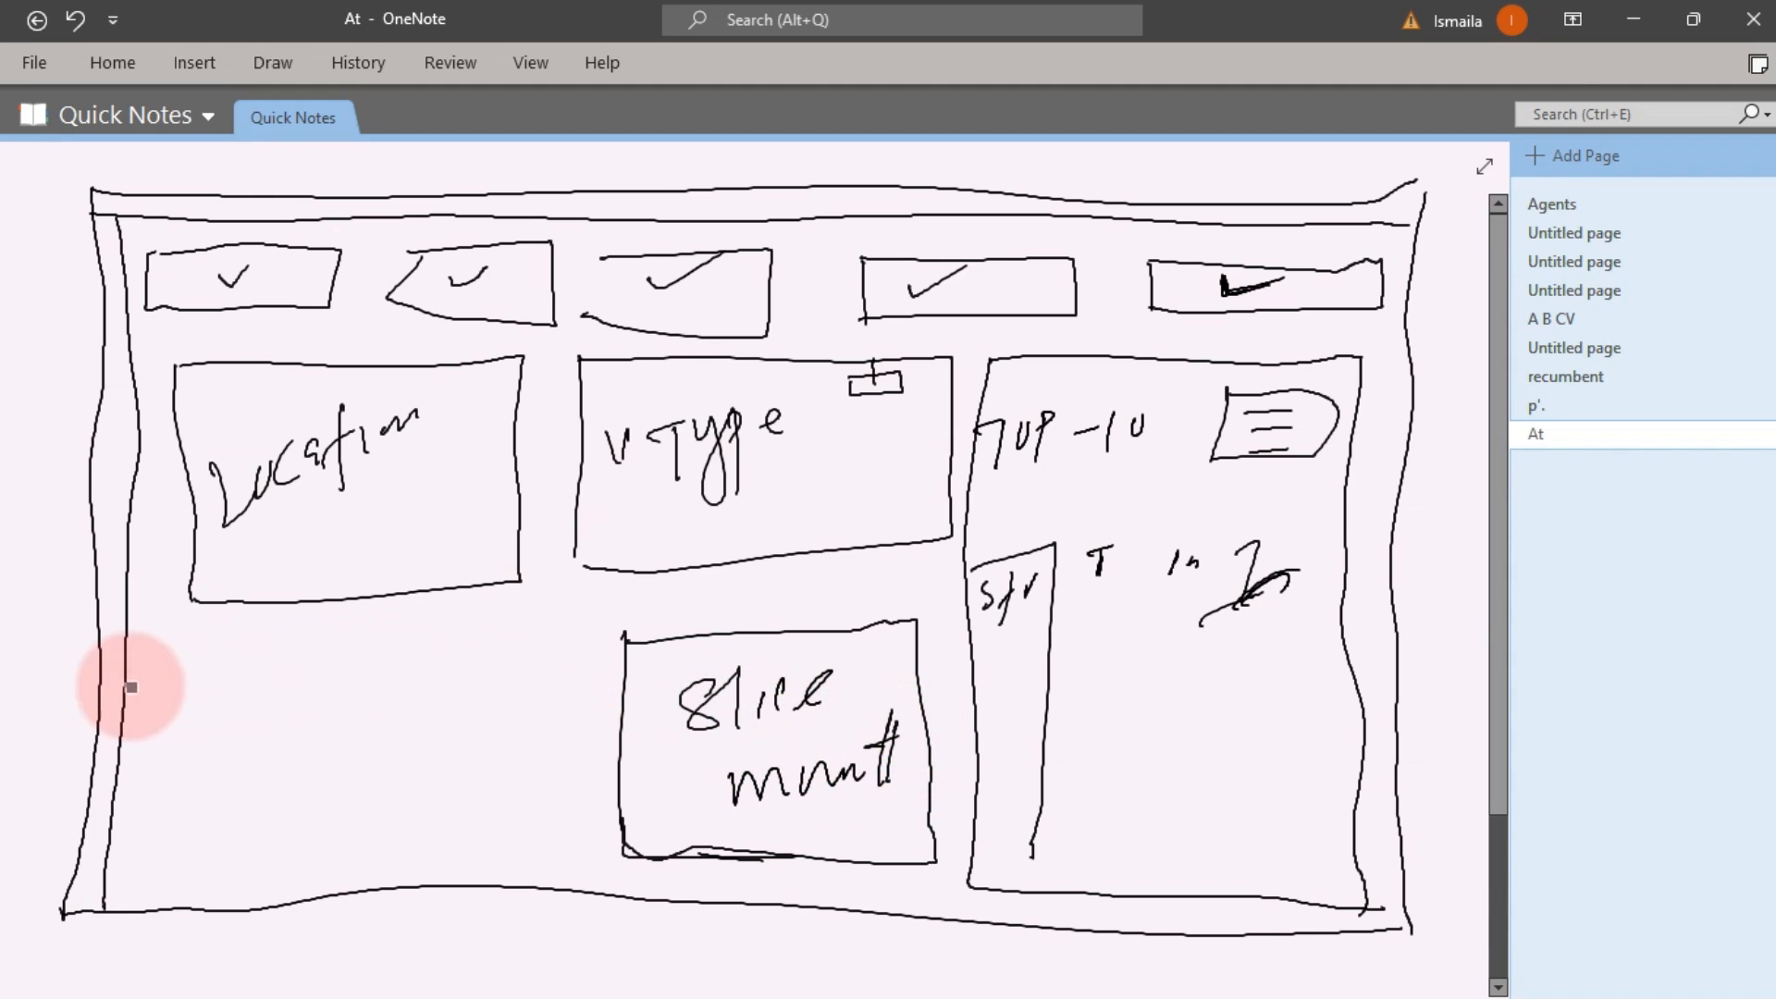
Draw a lower-left box beneath Location and label it 'Time day'
mouse_move(185, 658)
mouse_down()
mouse_move(231, 858)
mouse_move(574, 851)
mouse_up()
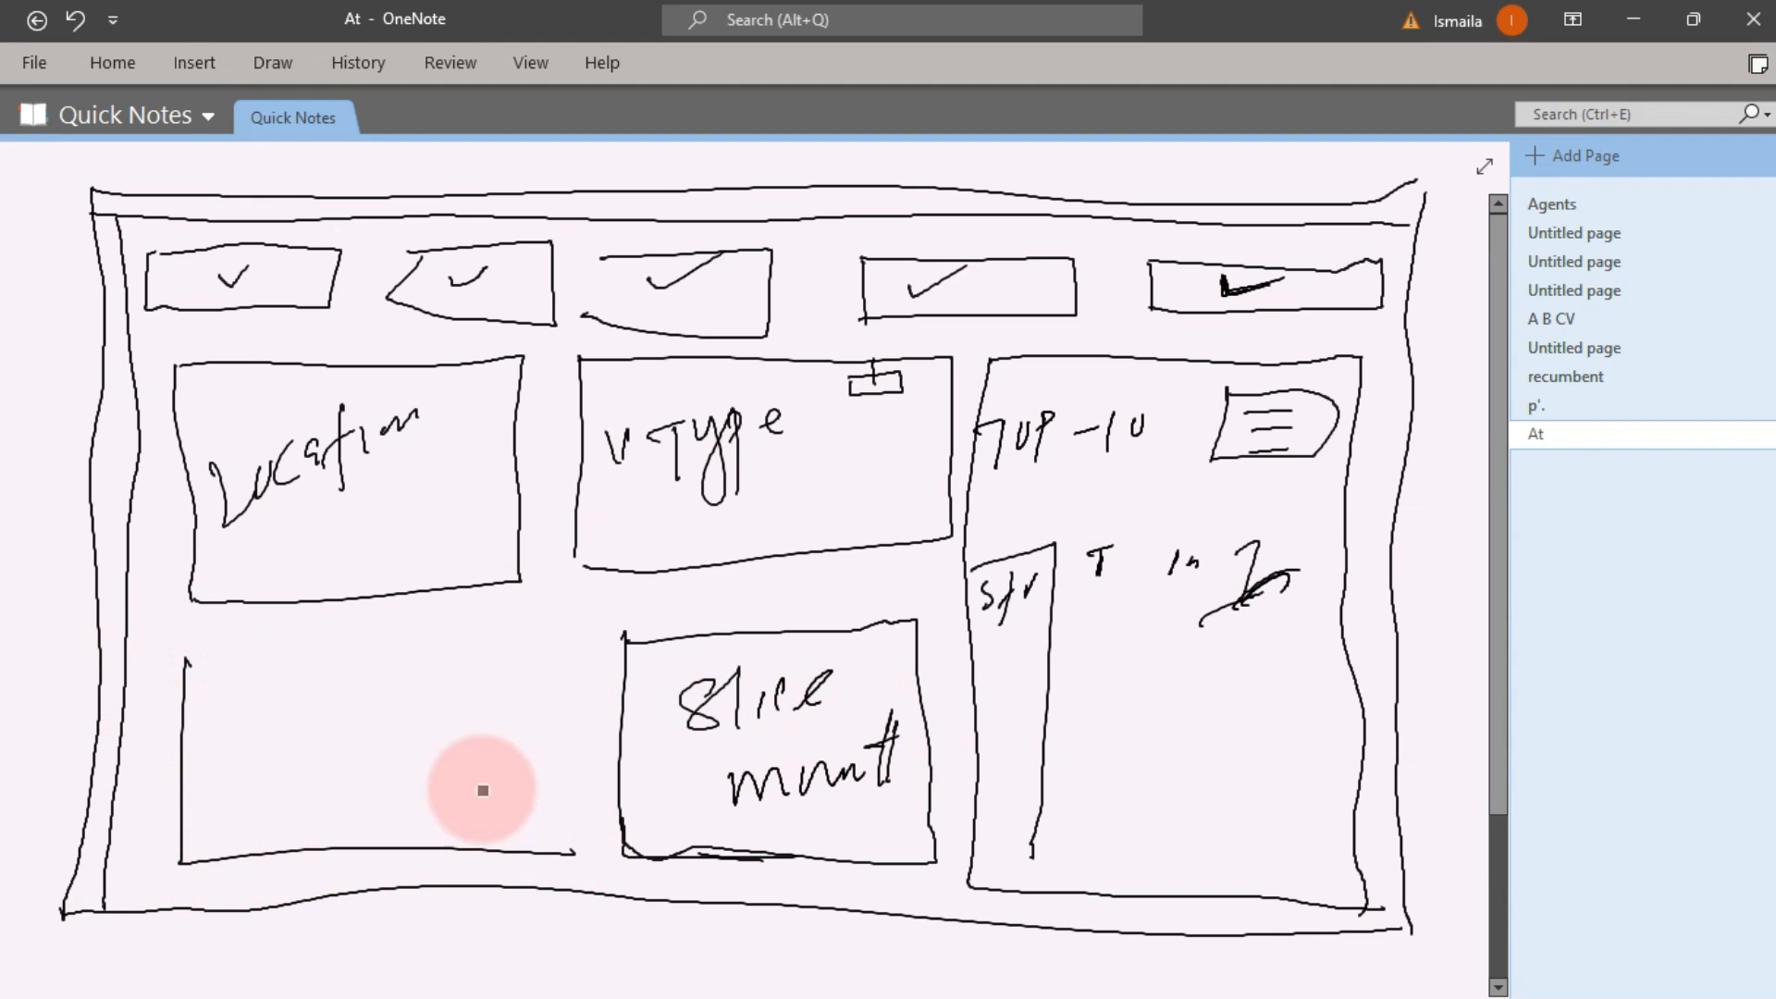
mouse_move(188, 659)
mouse_down()
mouse_move(567, 649)
mouse_move(583, 855)
mouse_up()
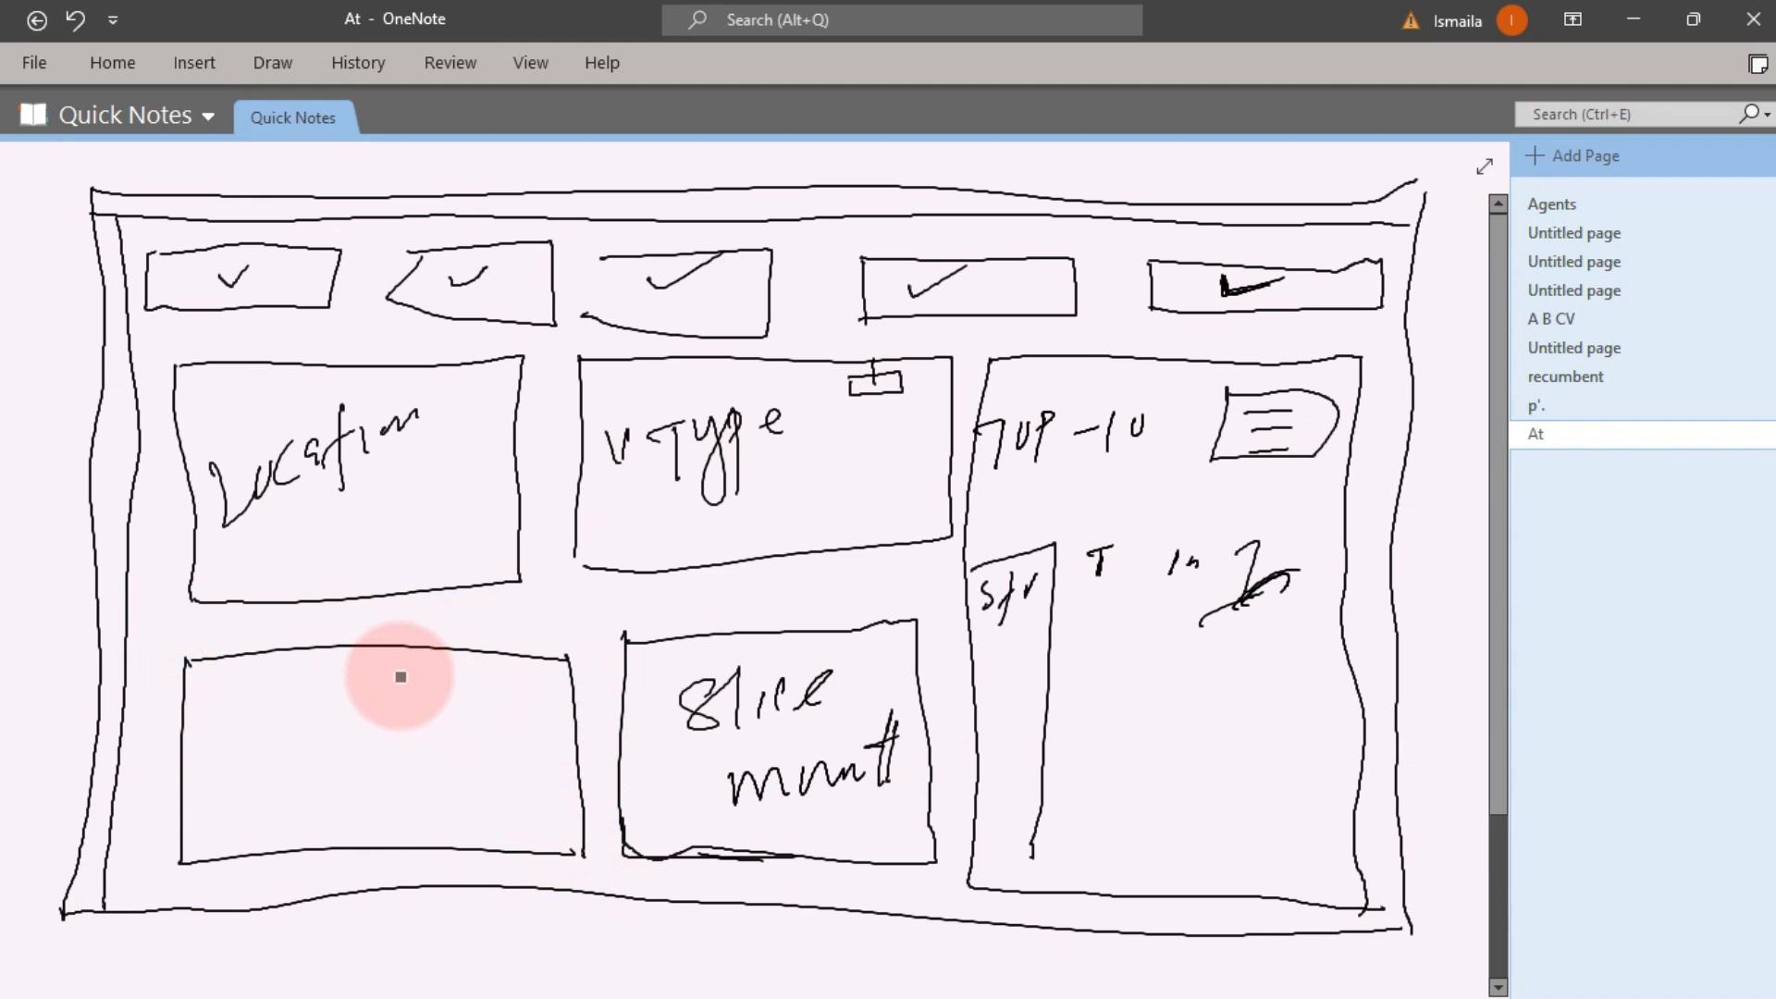
mouse_move(248, 766)
mouse_down()
mouse_move(249, 746)
mouse_move(297, 725)
mouse_move(356, 745)
mouse_move(413, 726)
mouse_move(400, 814)
mouse_move(495, 761)
mouse_up()
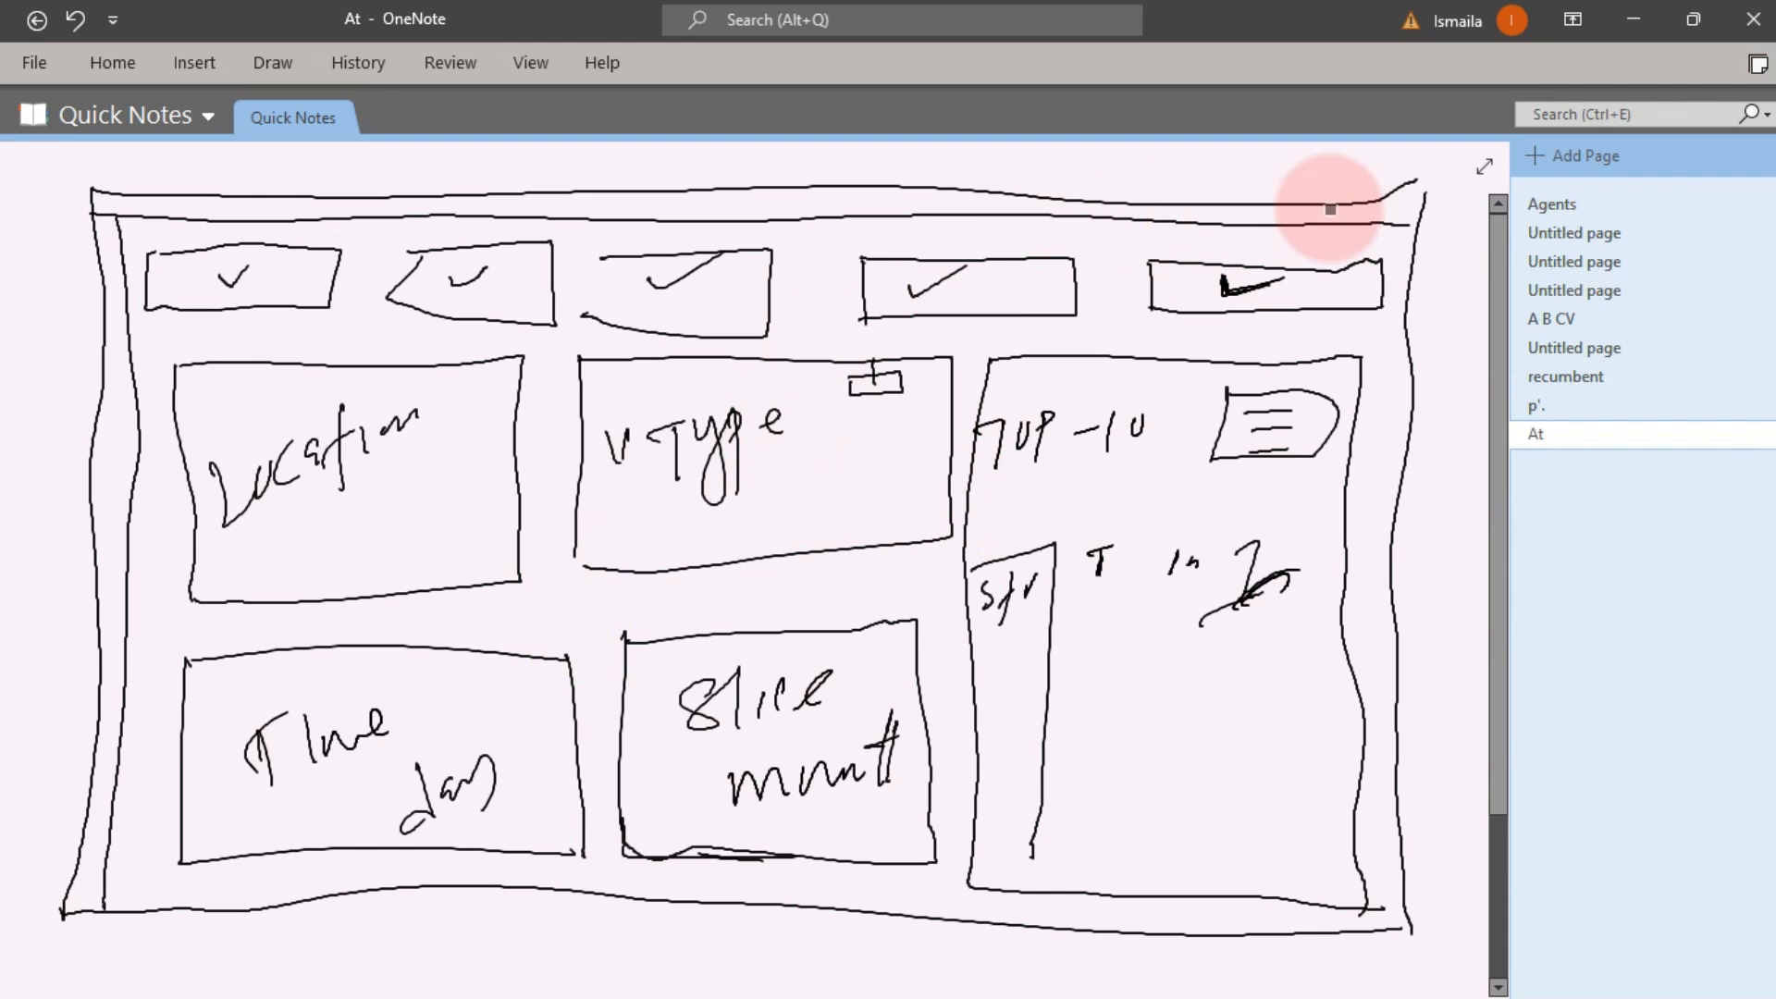
Check the p'. sketch page, return to the At page, then minimize OneNote and the image viewer
click(1557, 407)
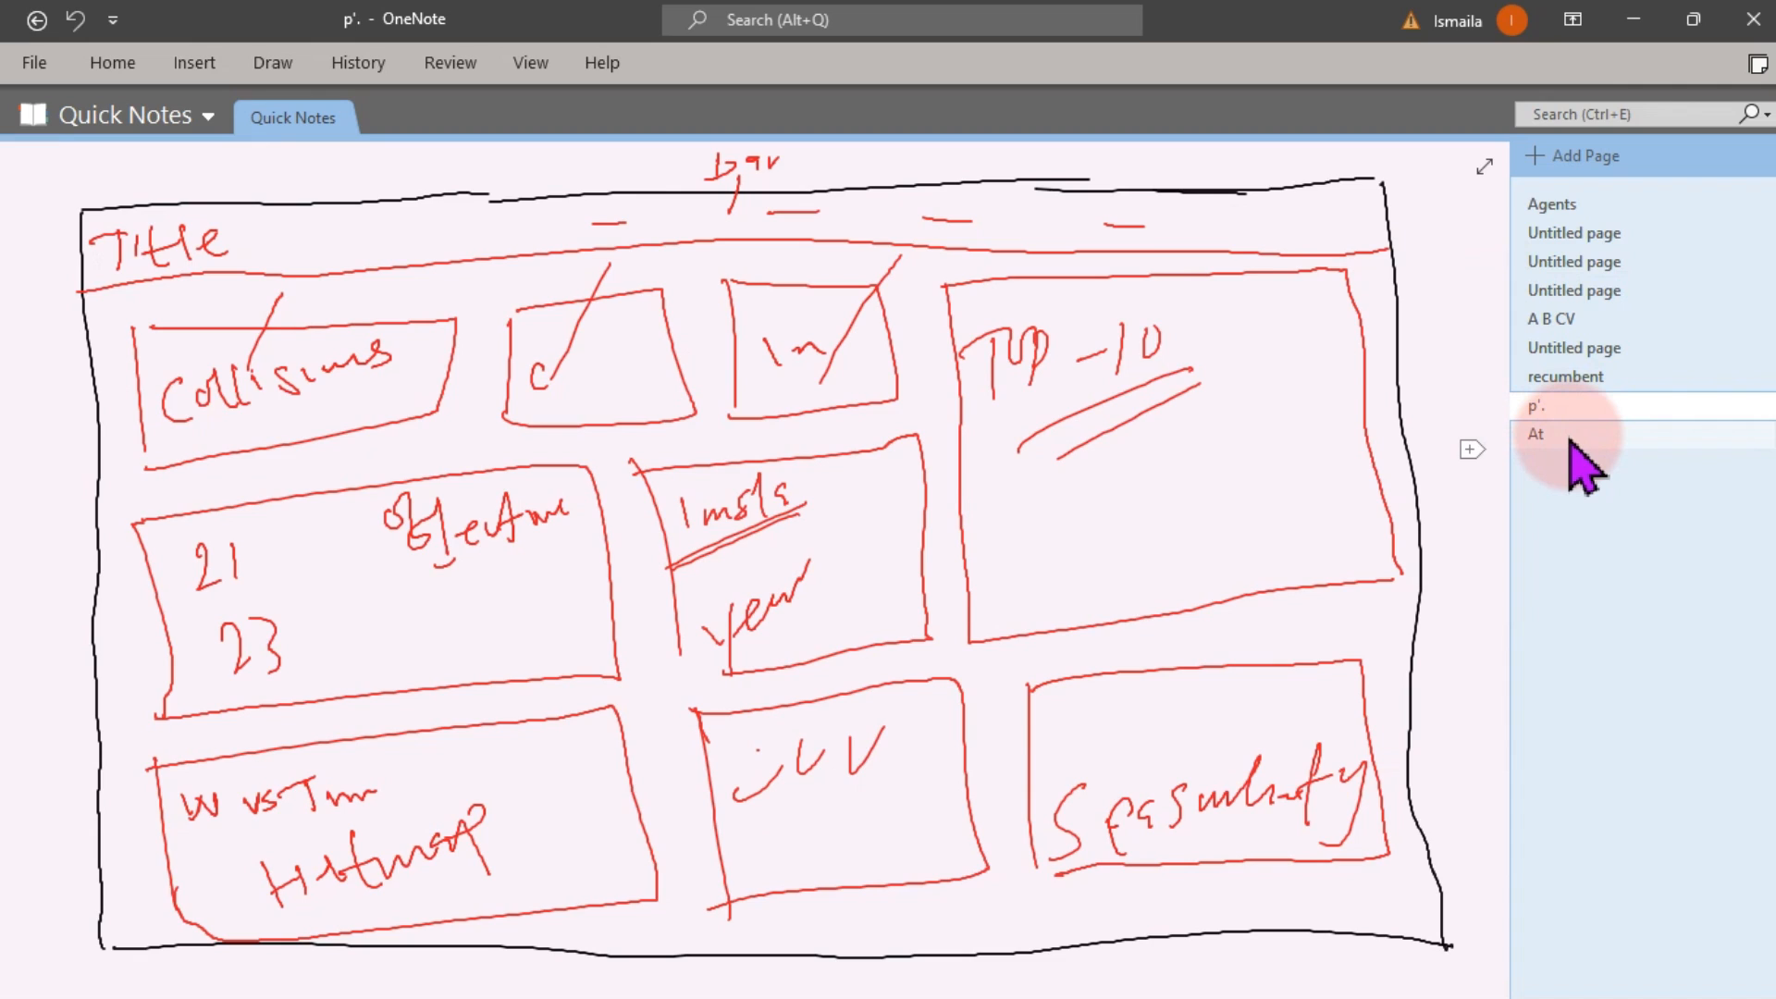
click(1584, 467)
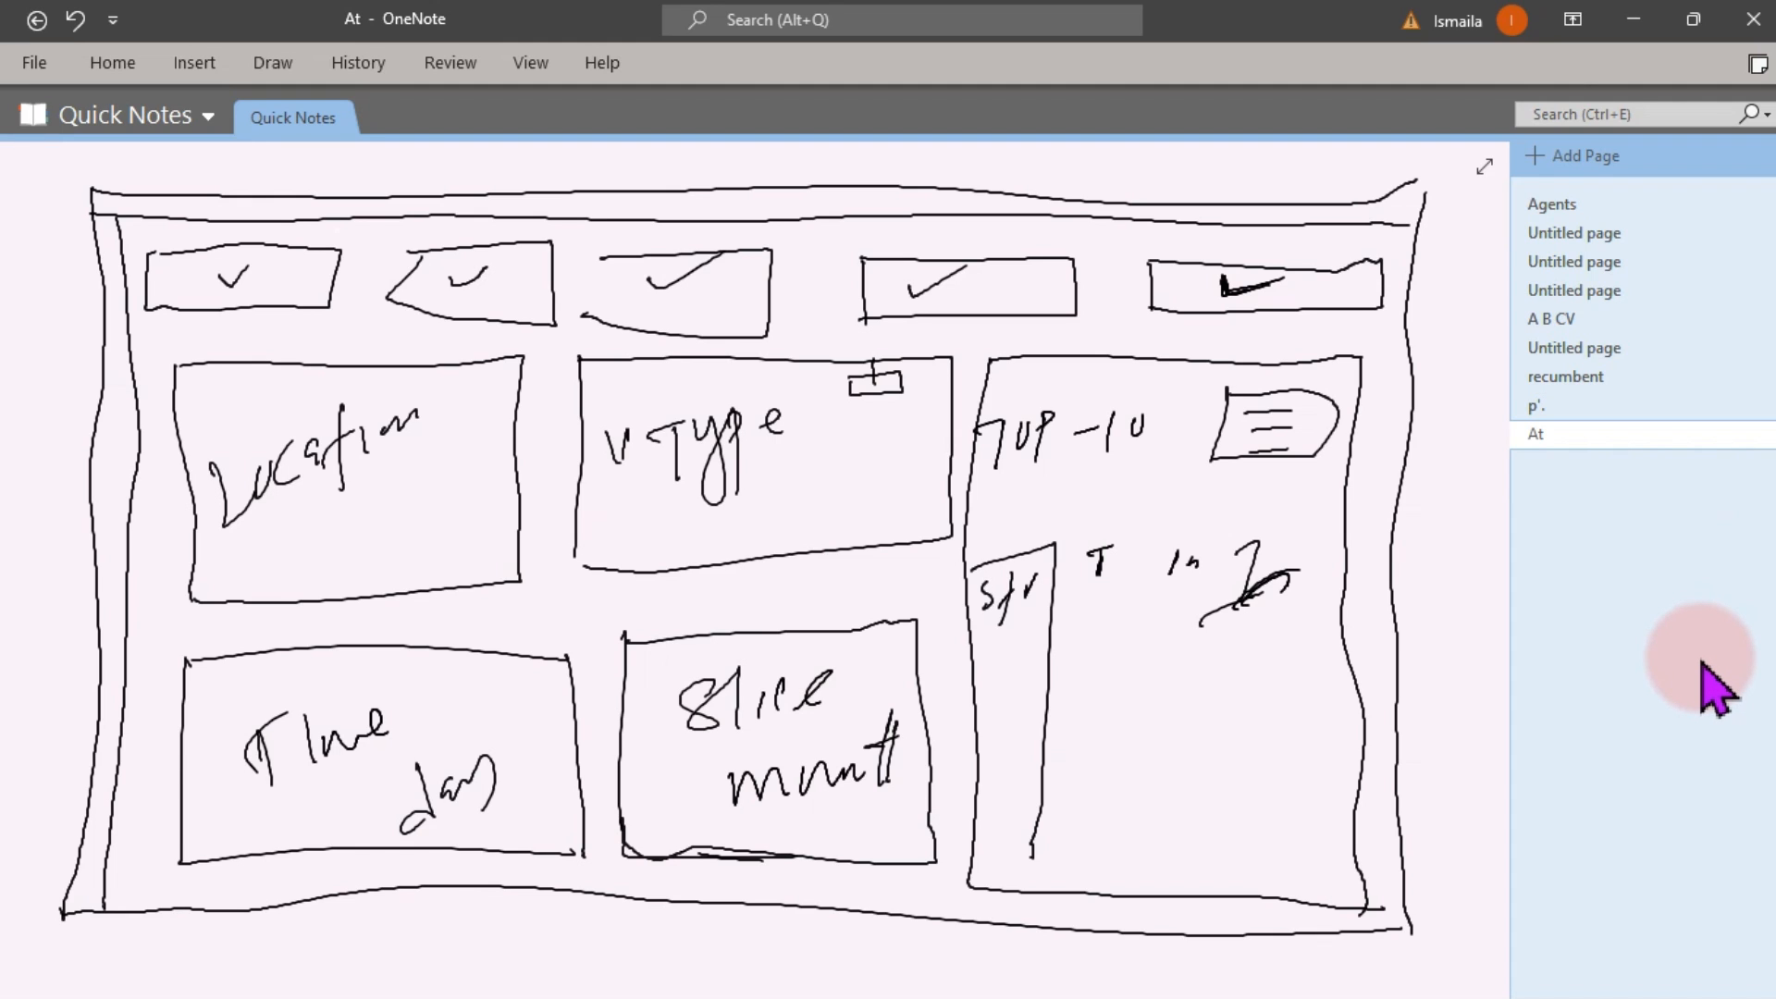
click(1633, 21)
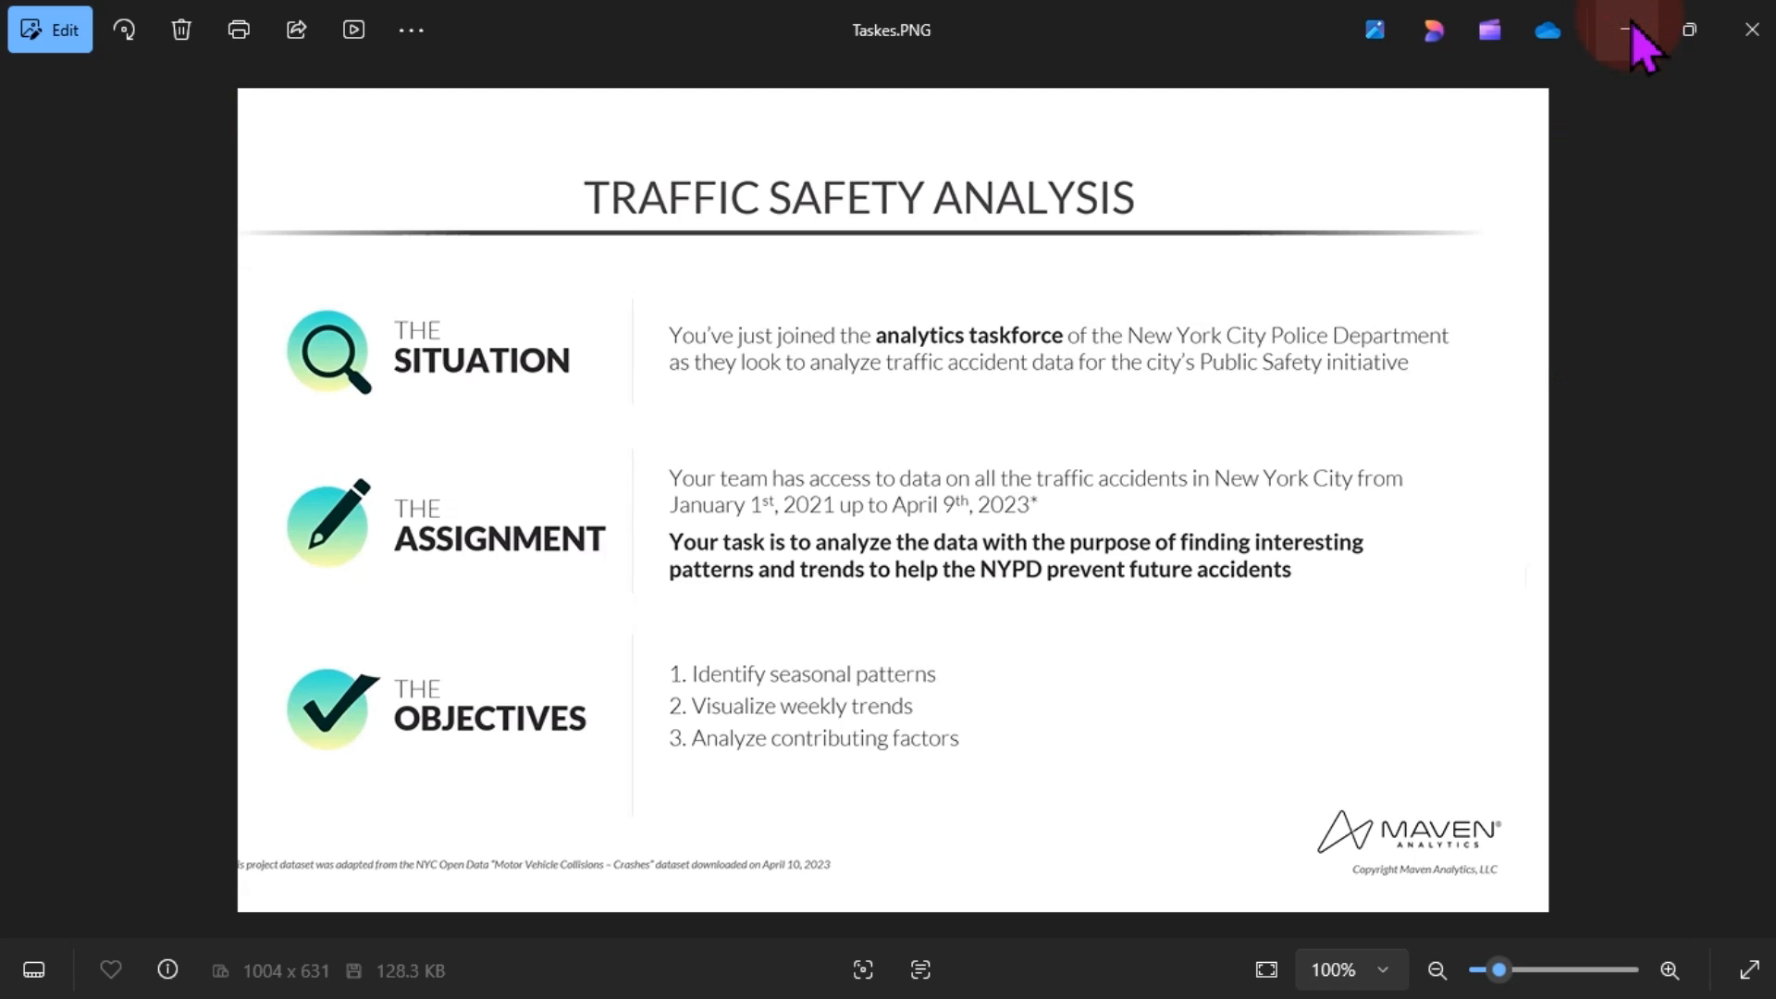
click(1630, 28)
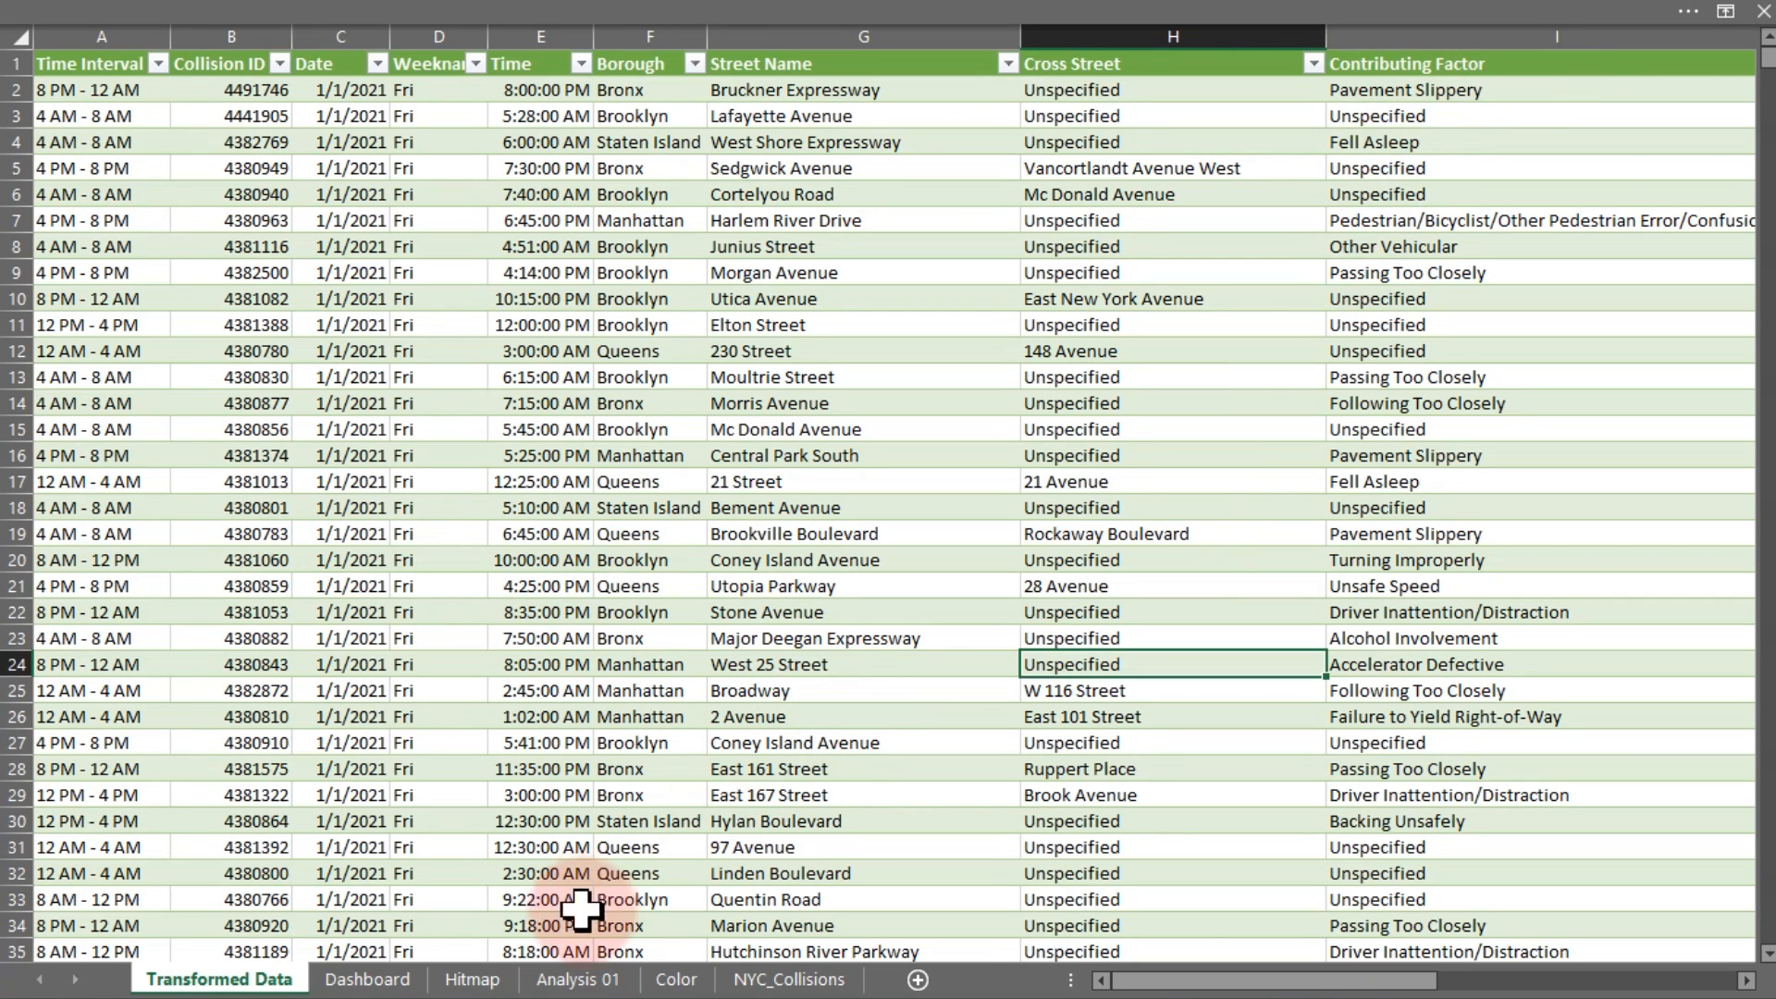
Move the Dashboard sheet to the end of the tabs and copy it as Dashboard (2)
click(401, 984)
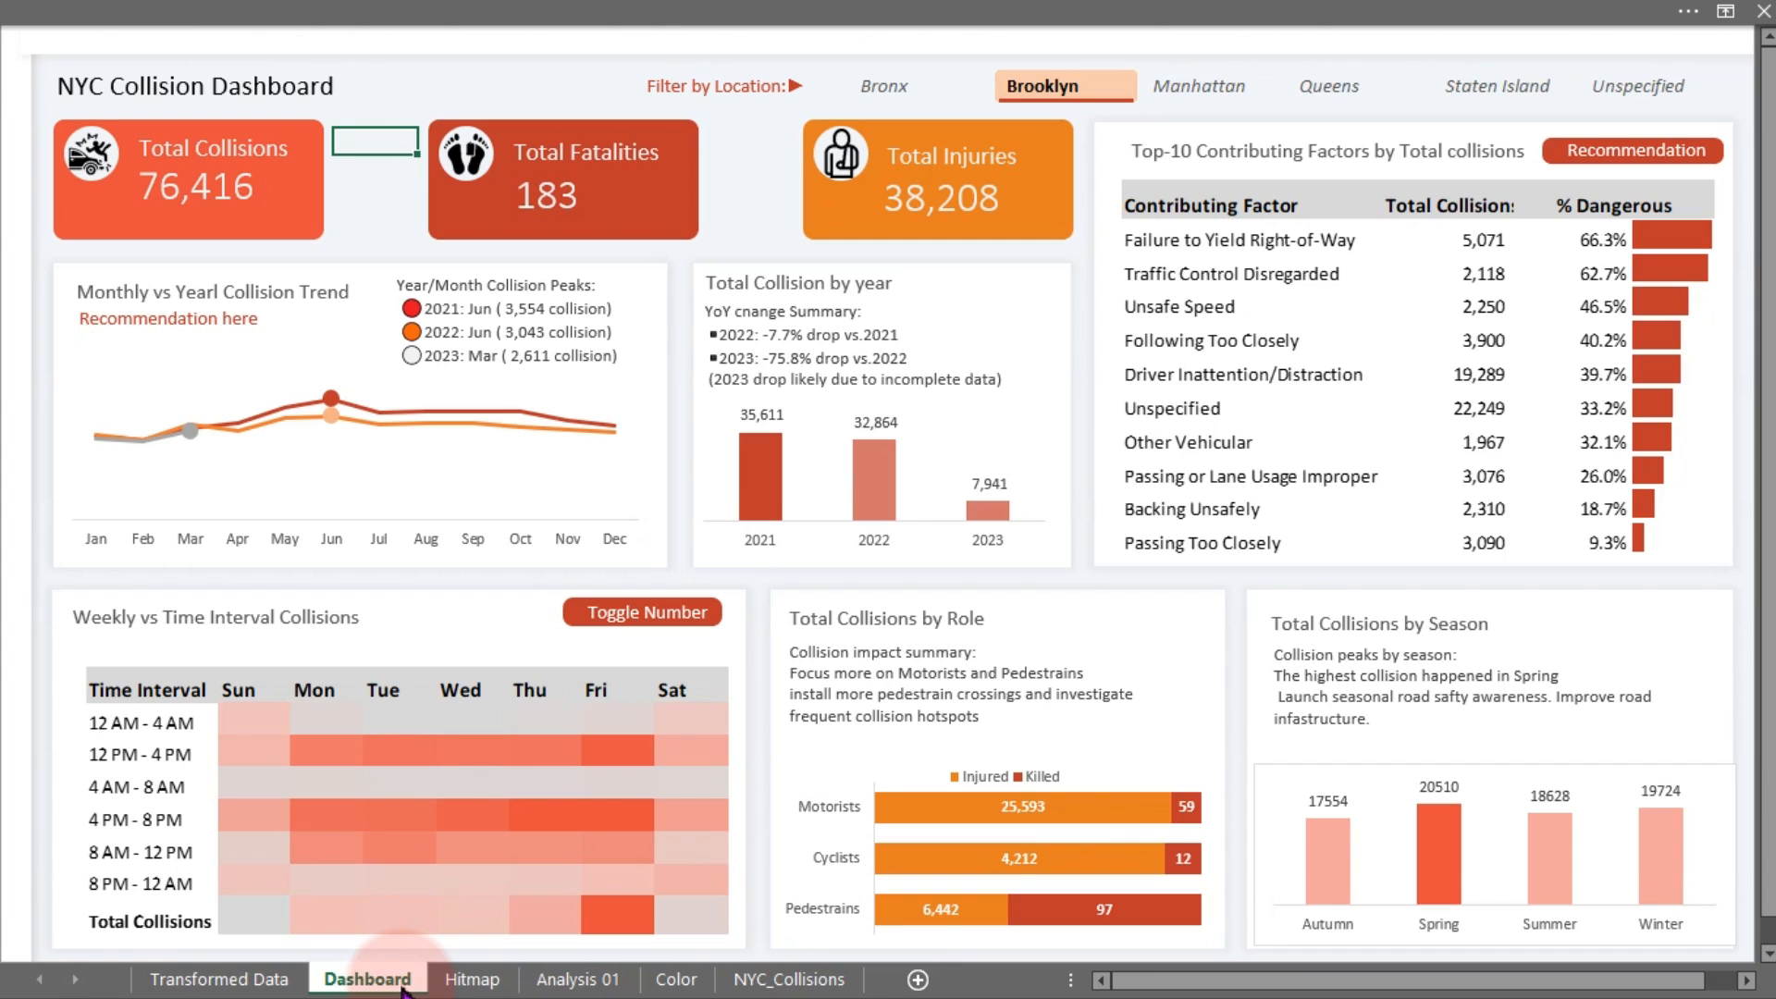
drag(385, 988, 925, 988)
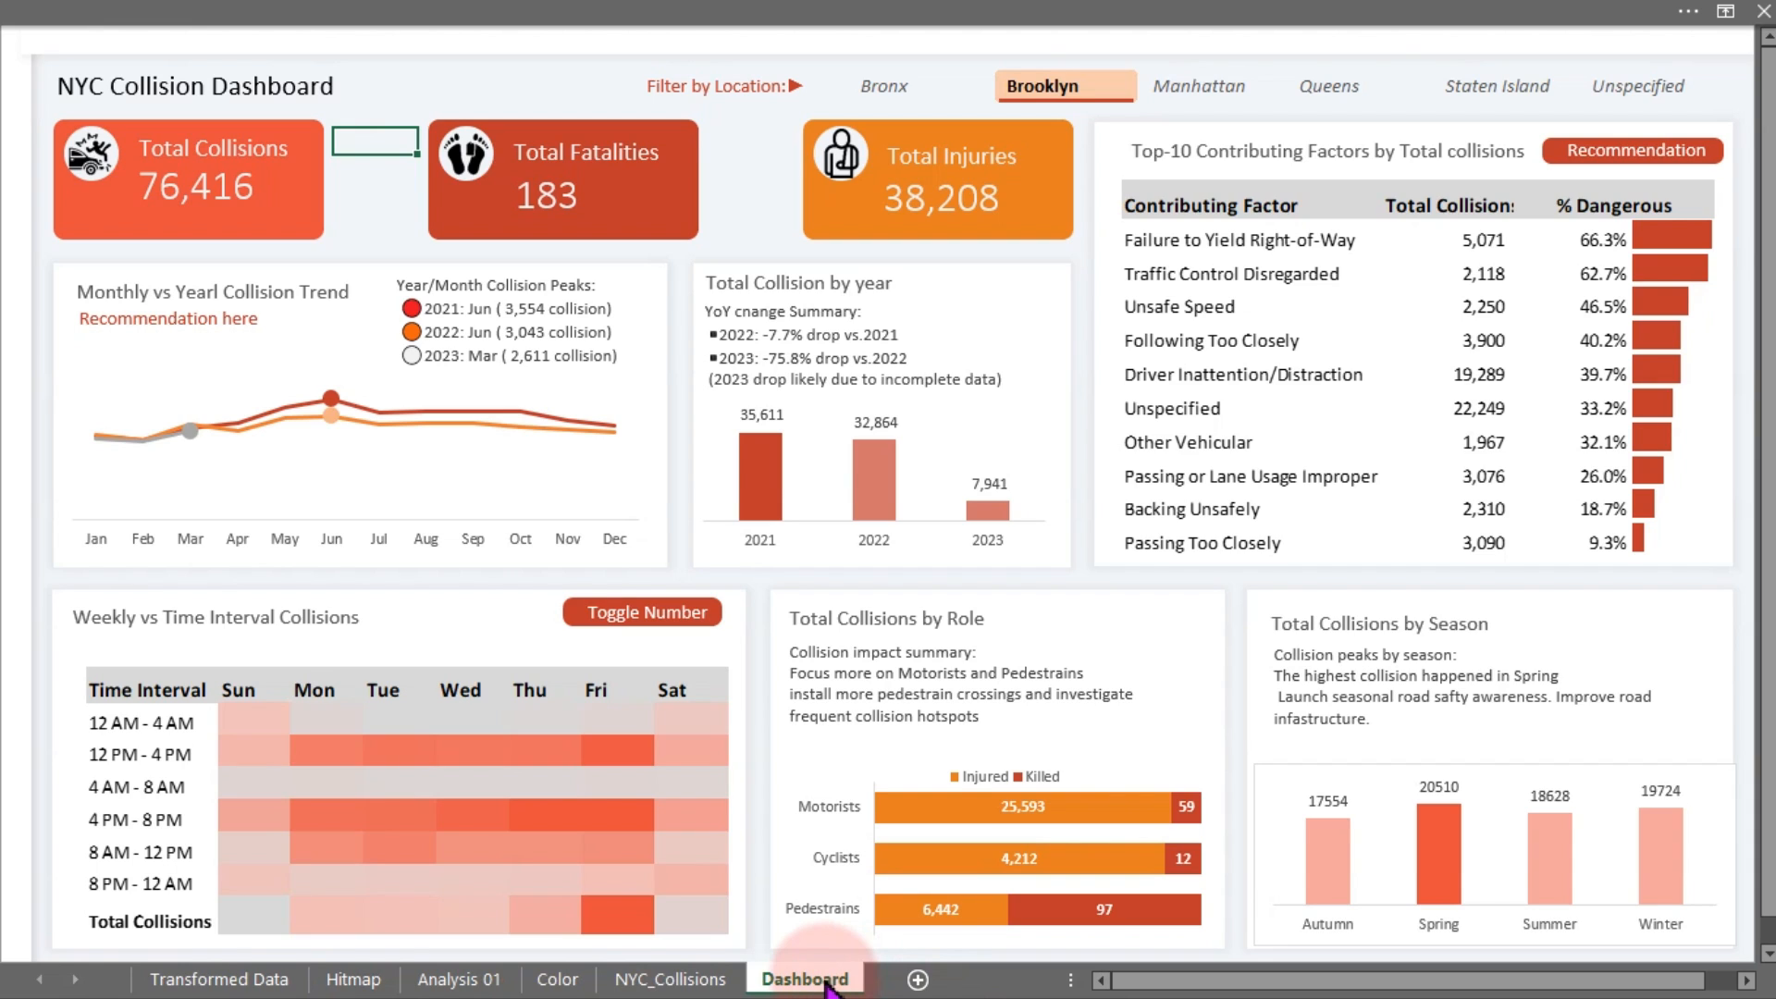
drag(807, 989, 921, 976)
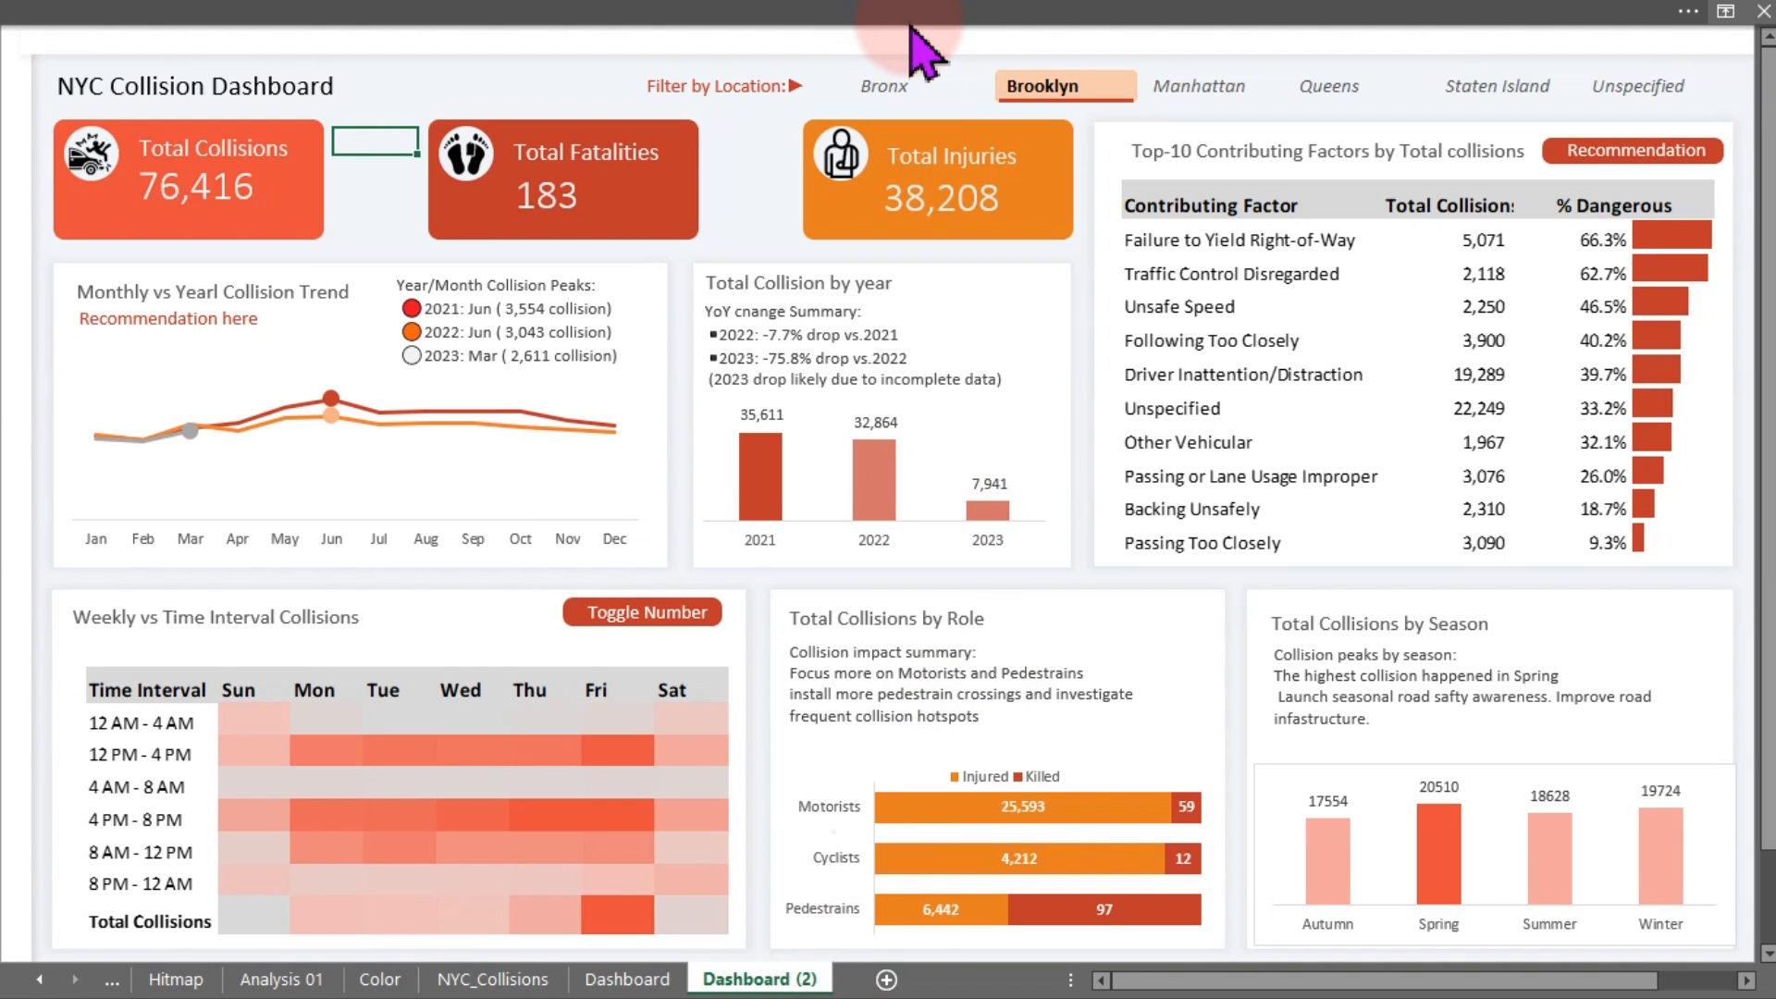
Dismiss the Delete prompt, zoom the sheet out to 80%, and turn on Select Objects mode
key(ctrl+minus)
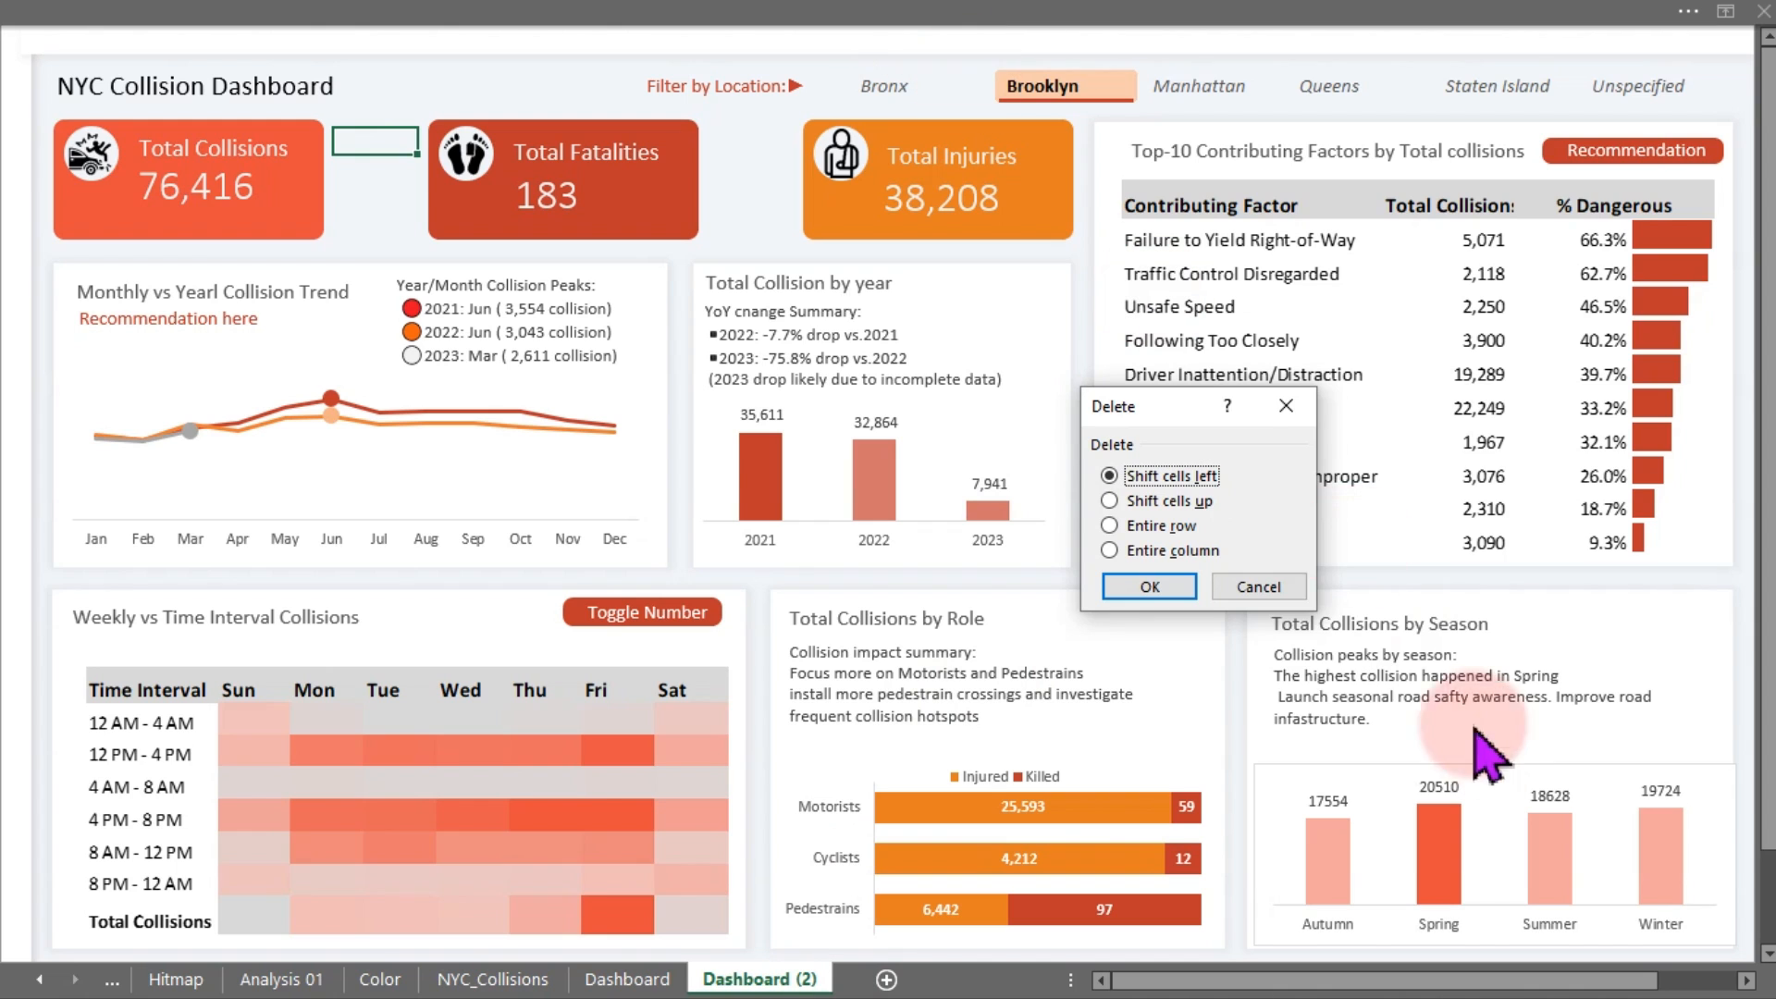
click(1263, 587)
click(690, 11)
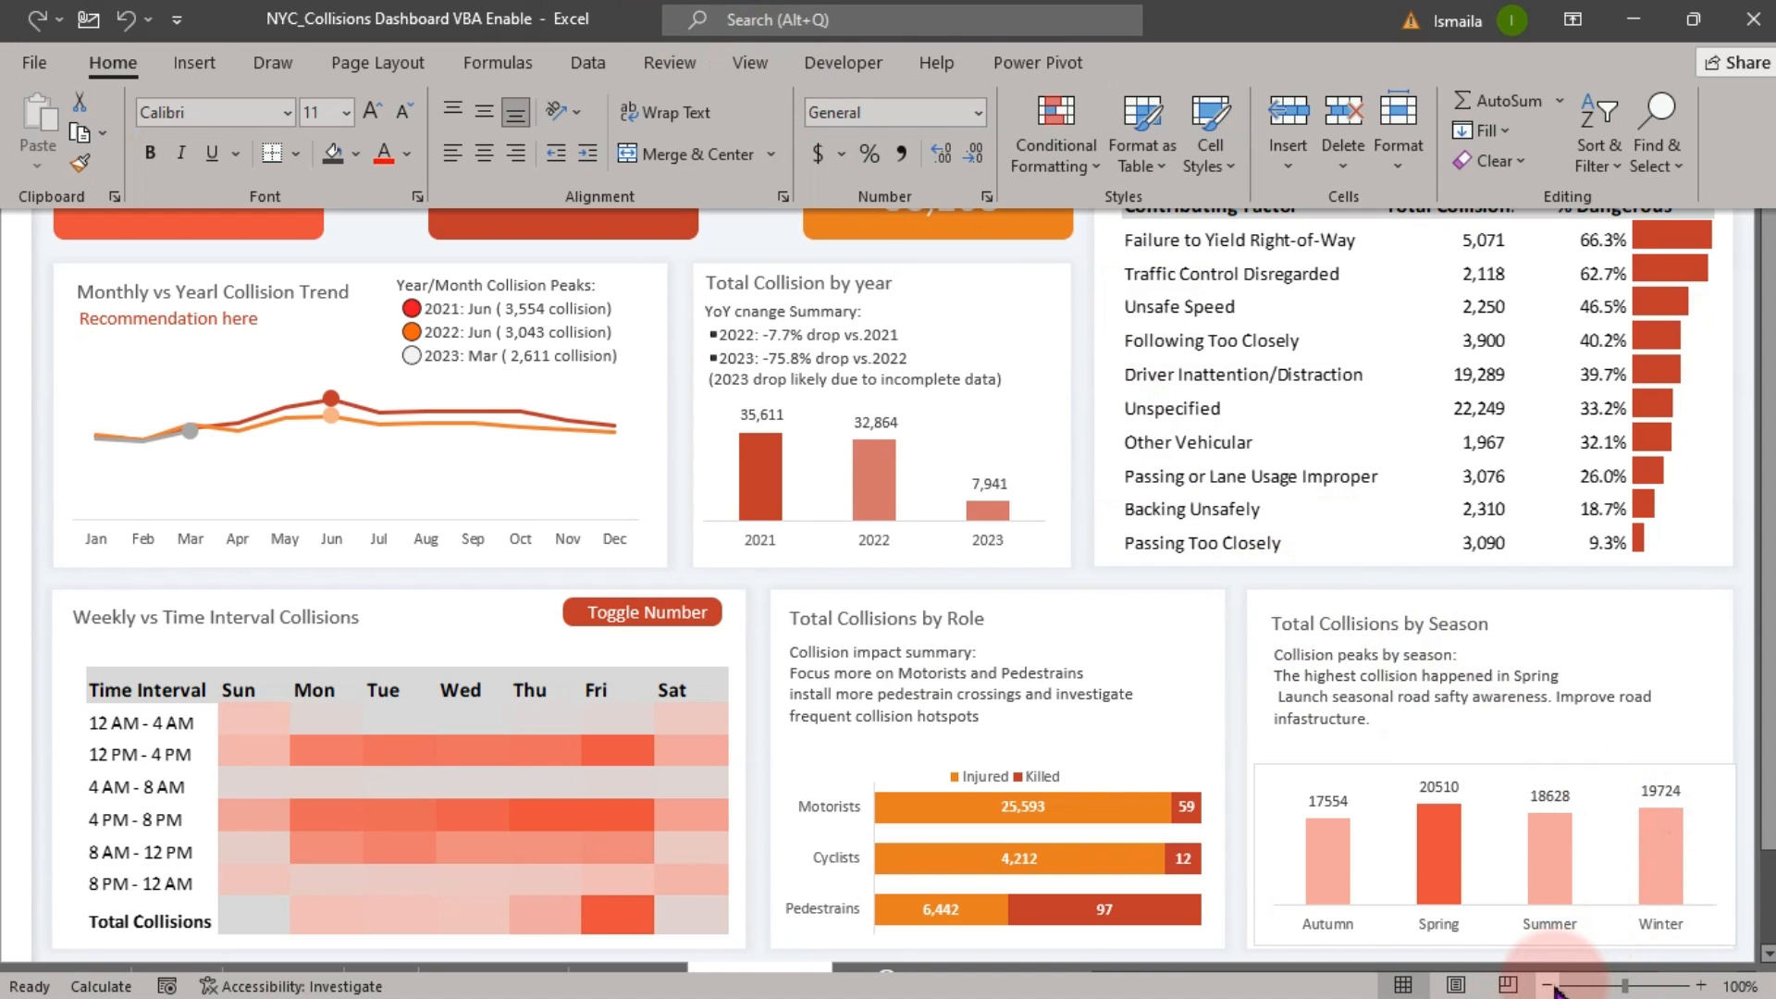
click(1550, 987)
click(1550, 987)
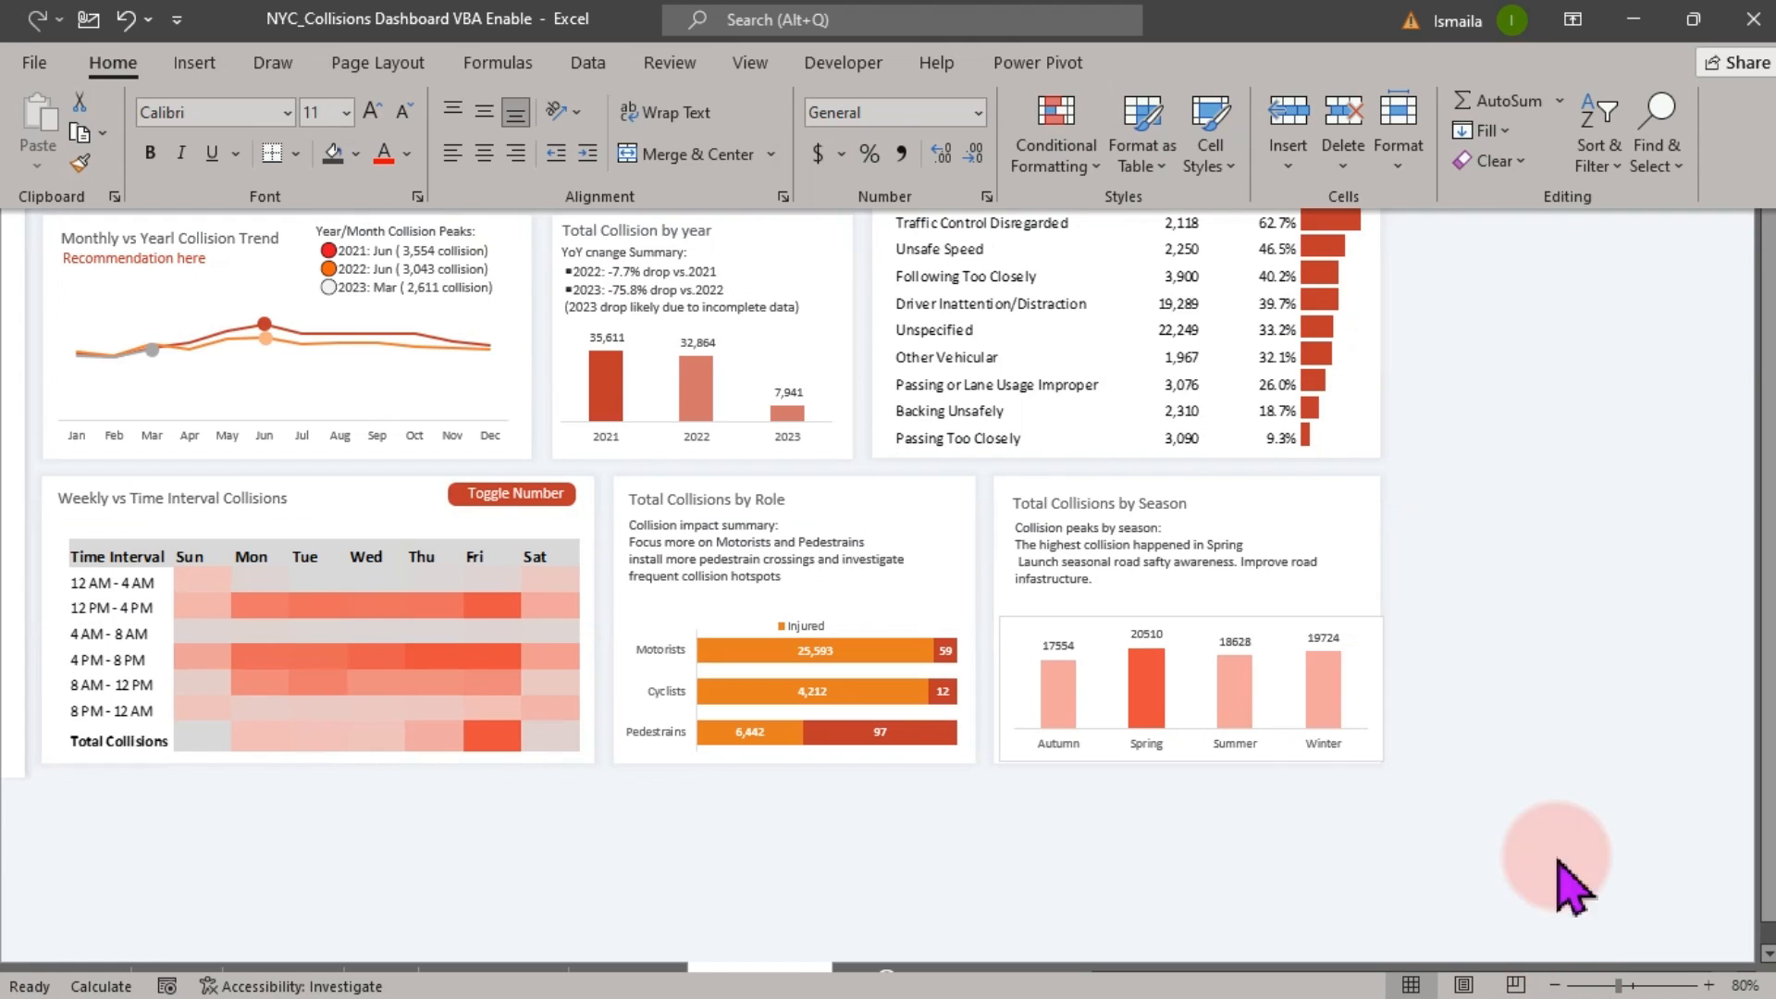
click(1562, 805)
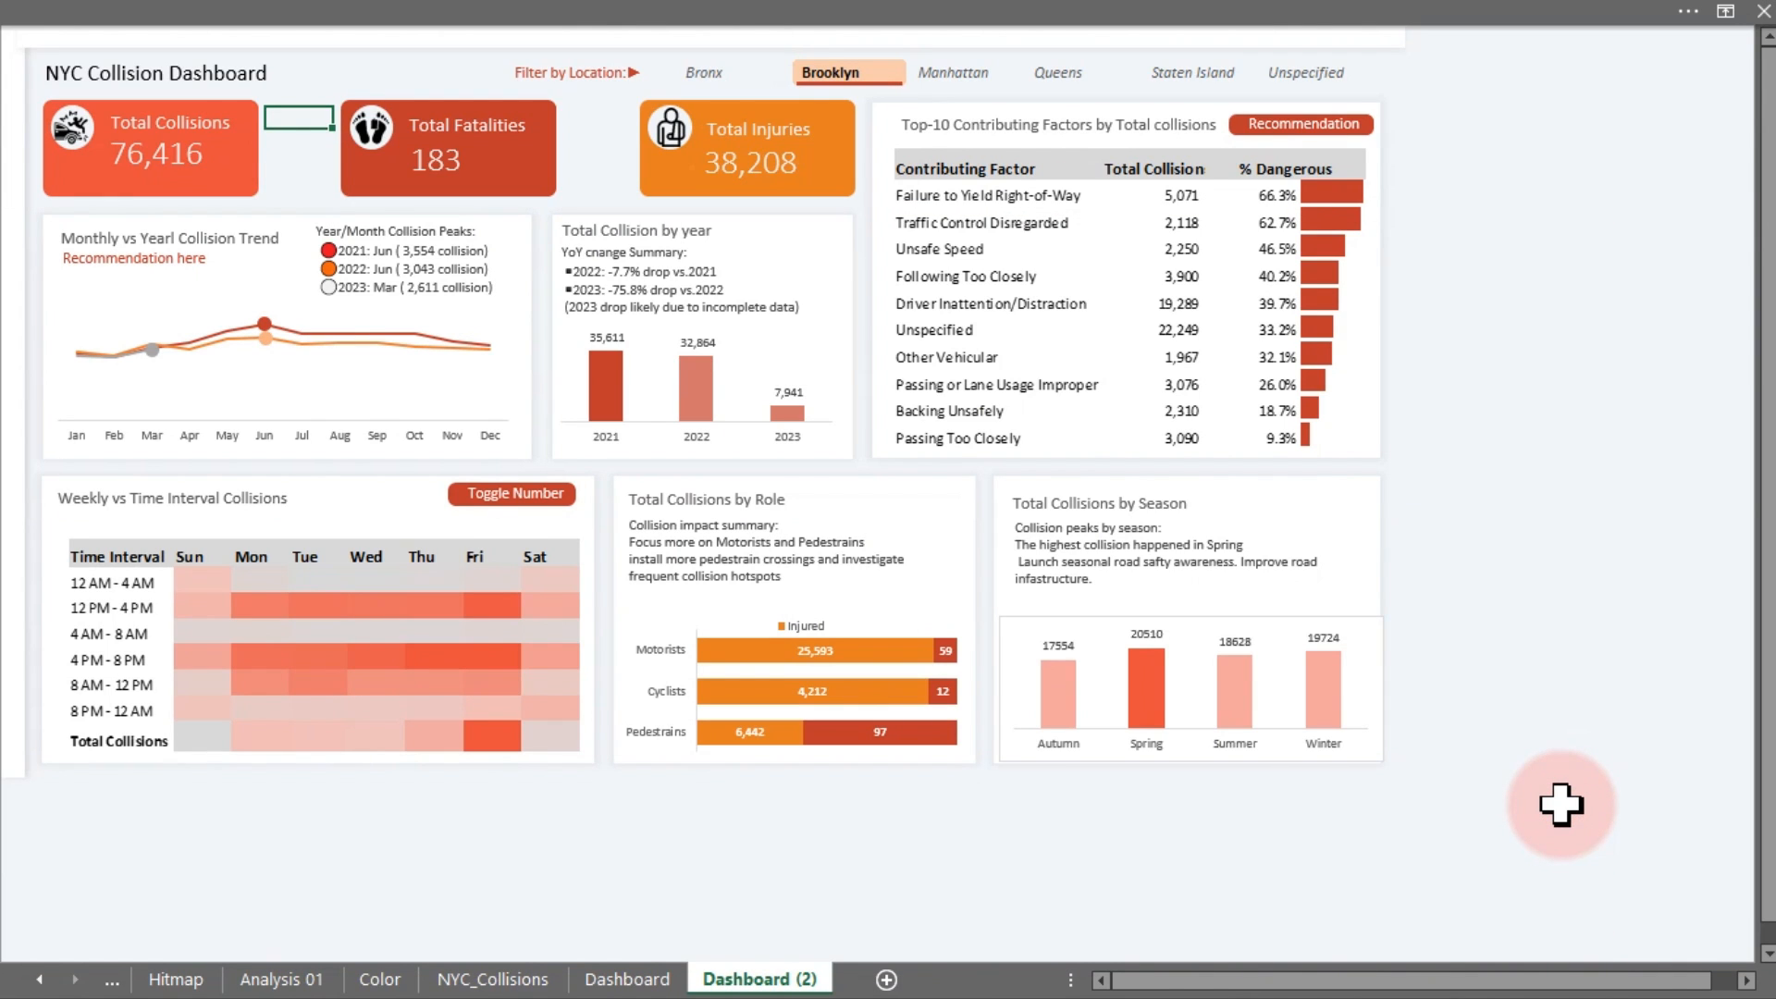
click(655, 23)
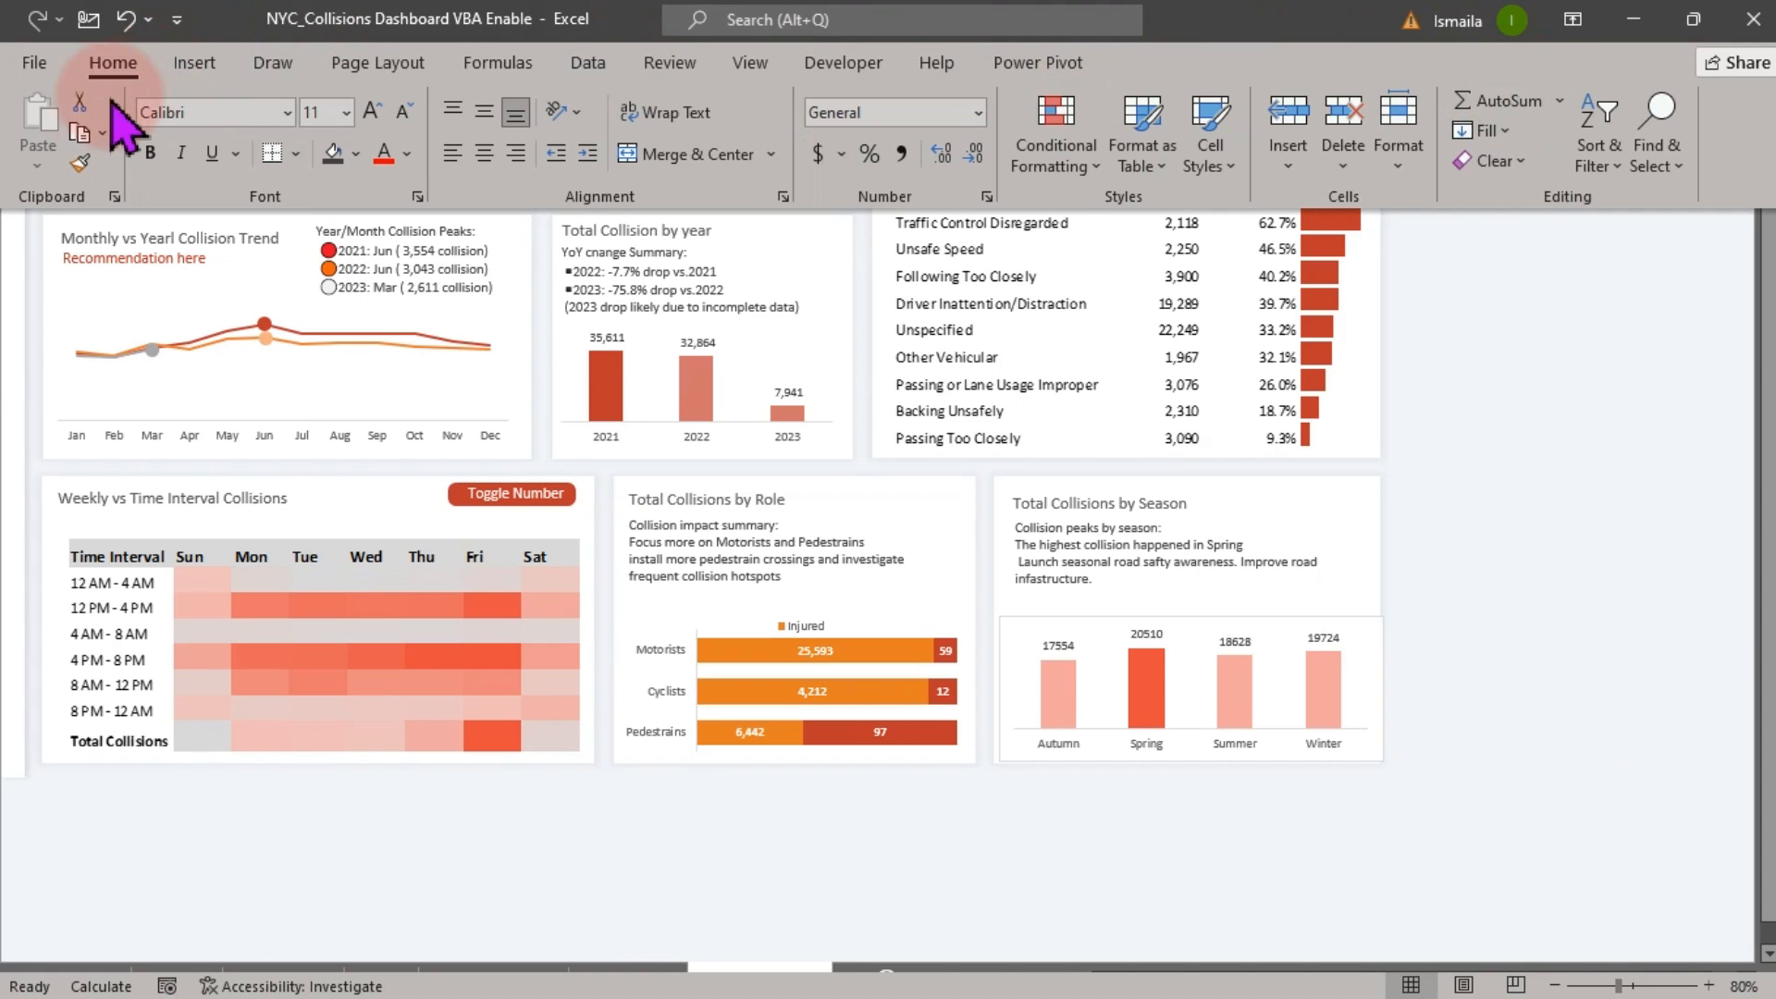
click(1658, 134)
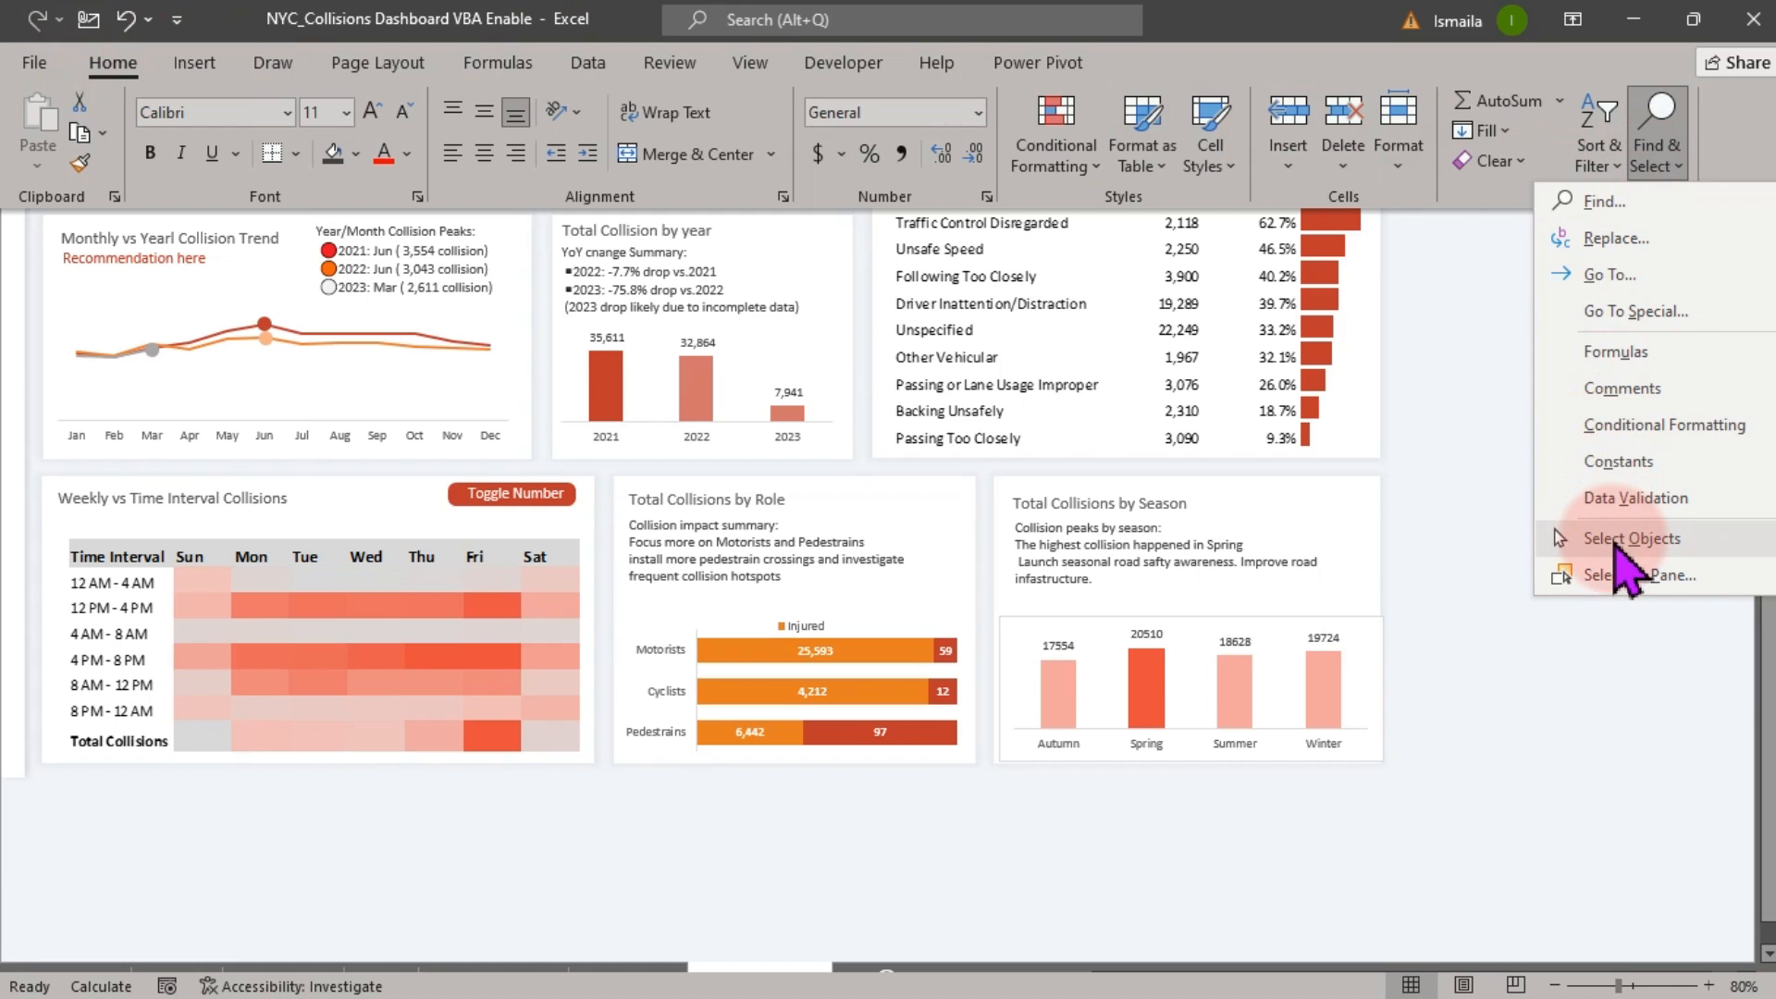
click(1614, 546)
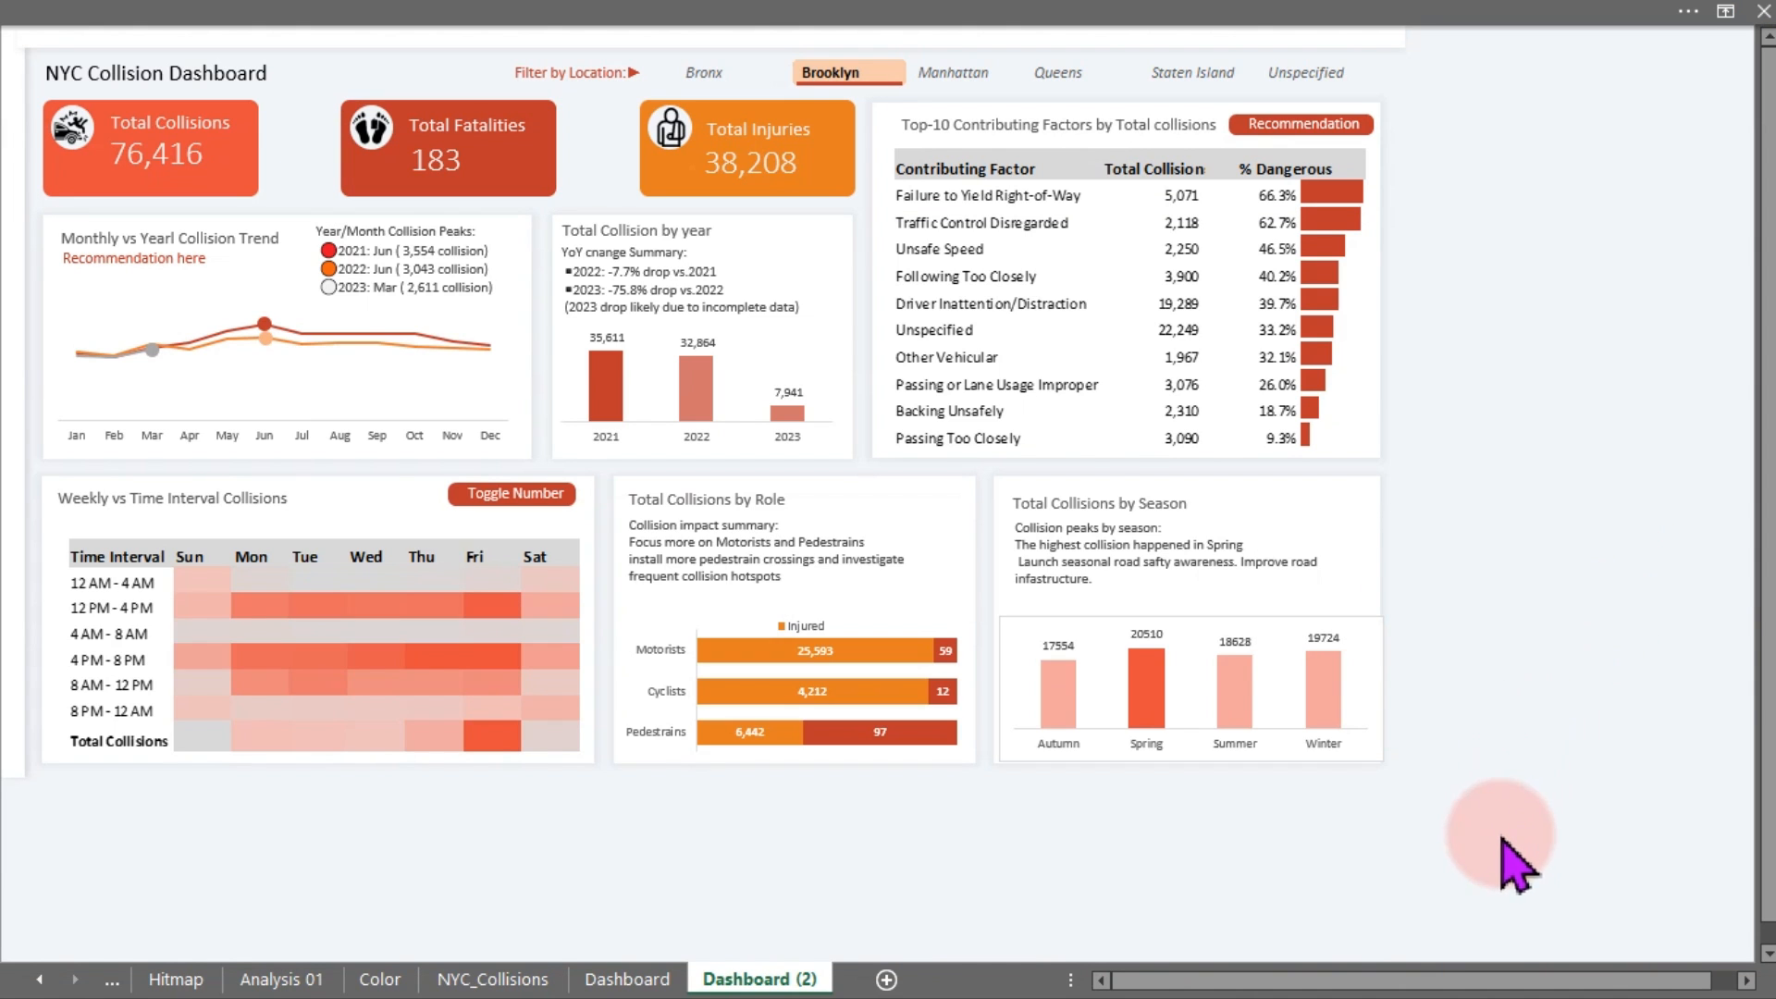
Delete all charts, the heatmap and the text boxes below the summary cards
drag(1563, 859, 4, 205)
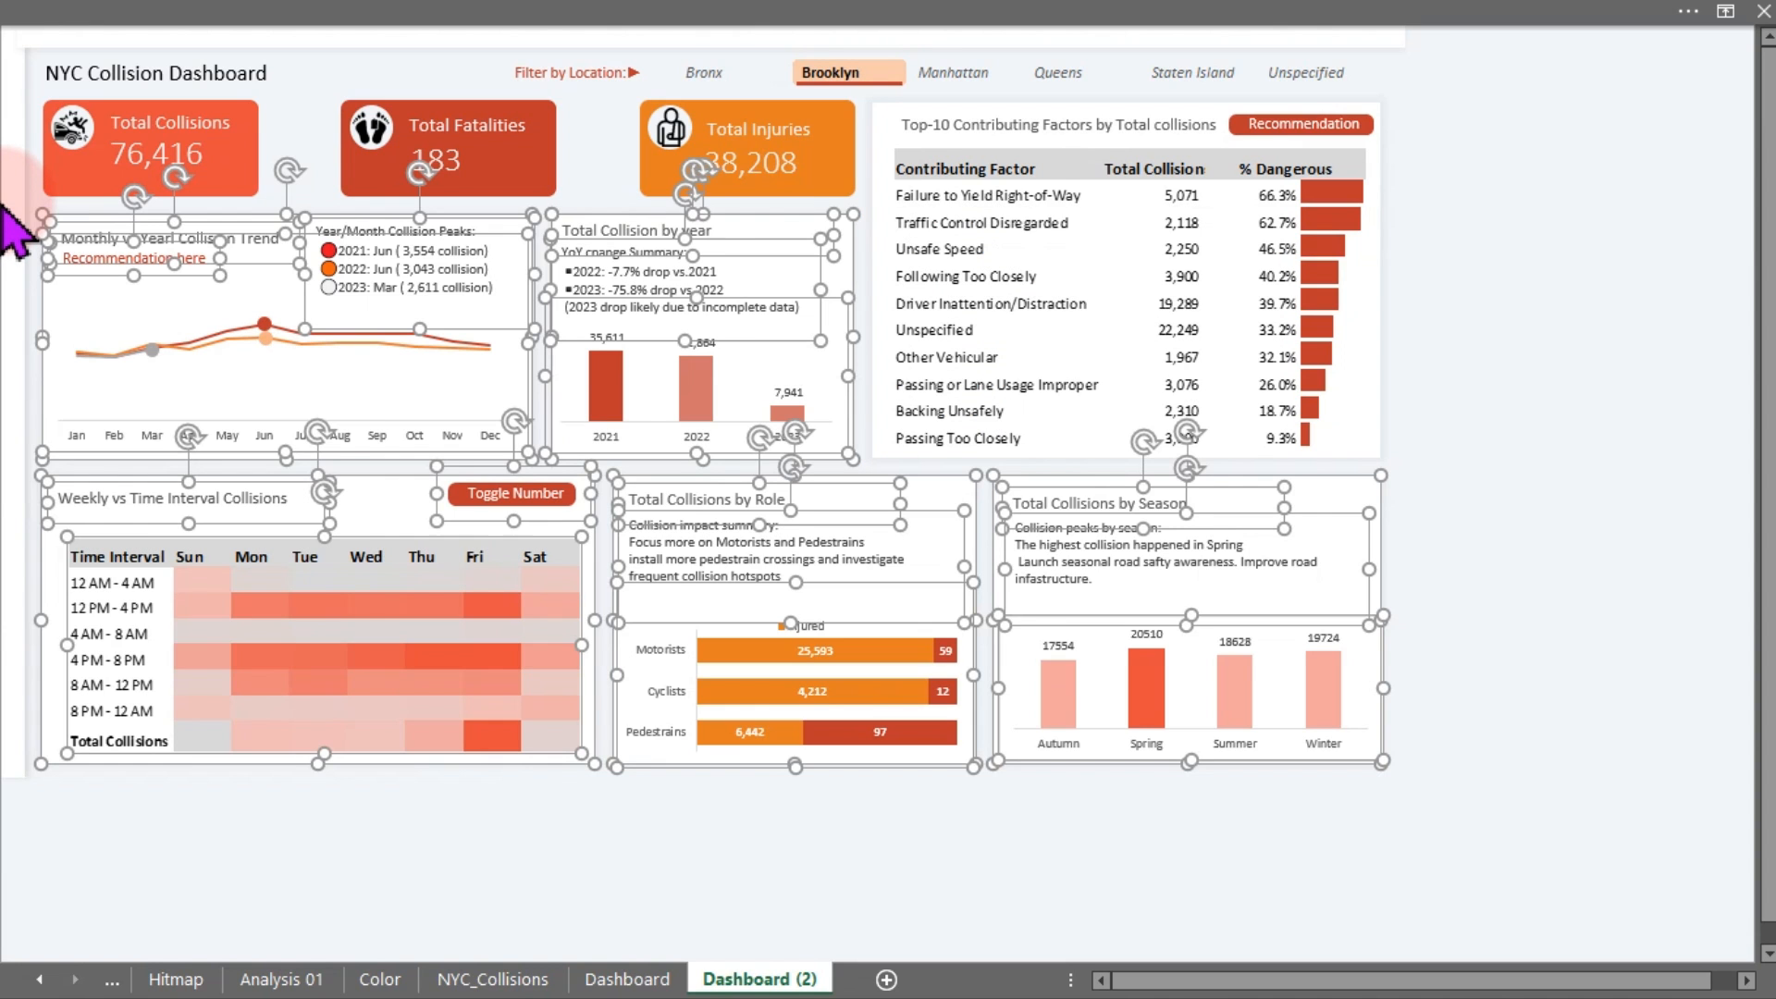
key(Delete)
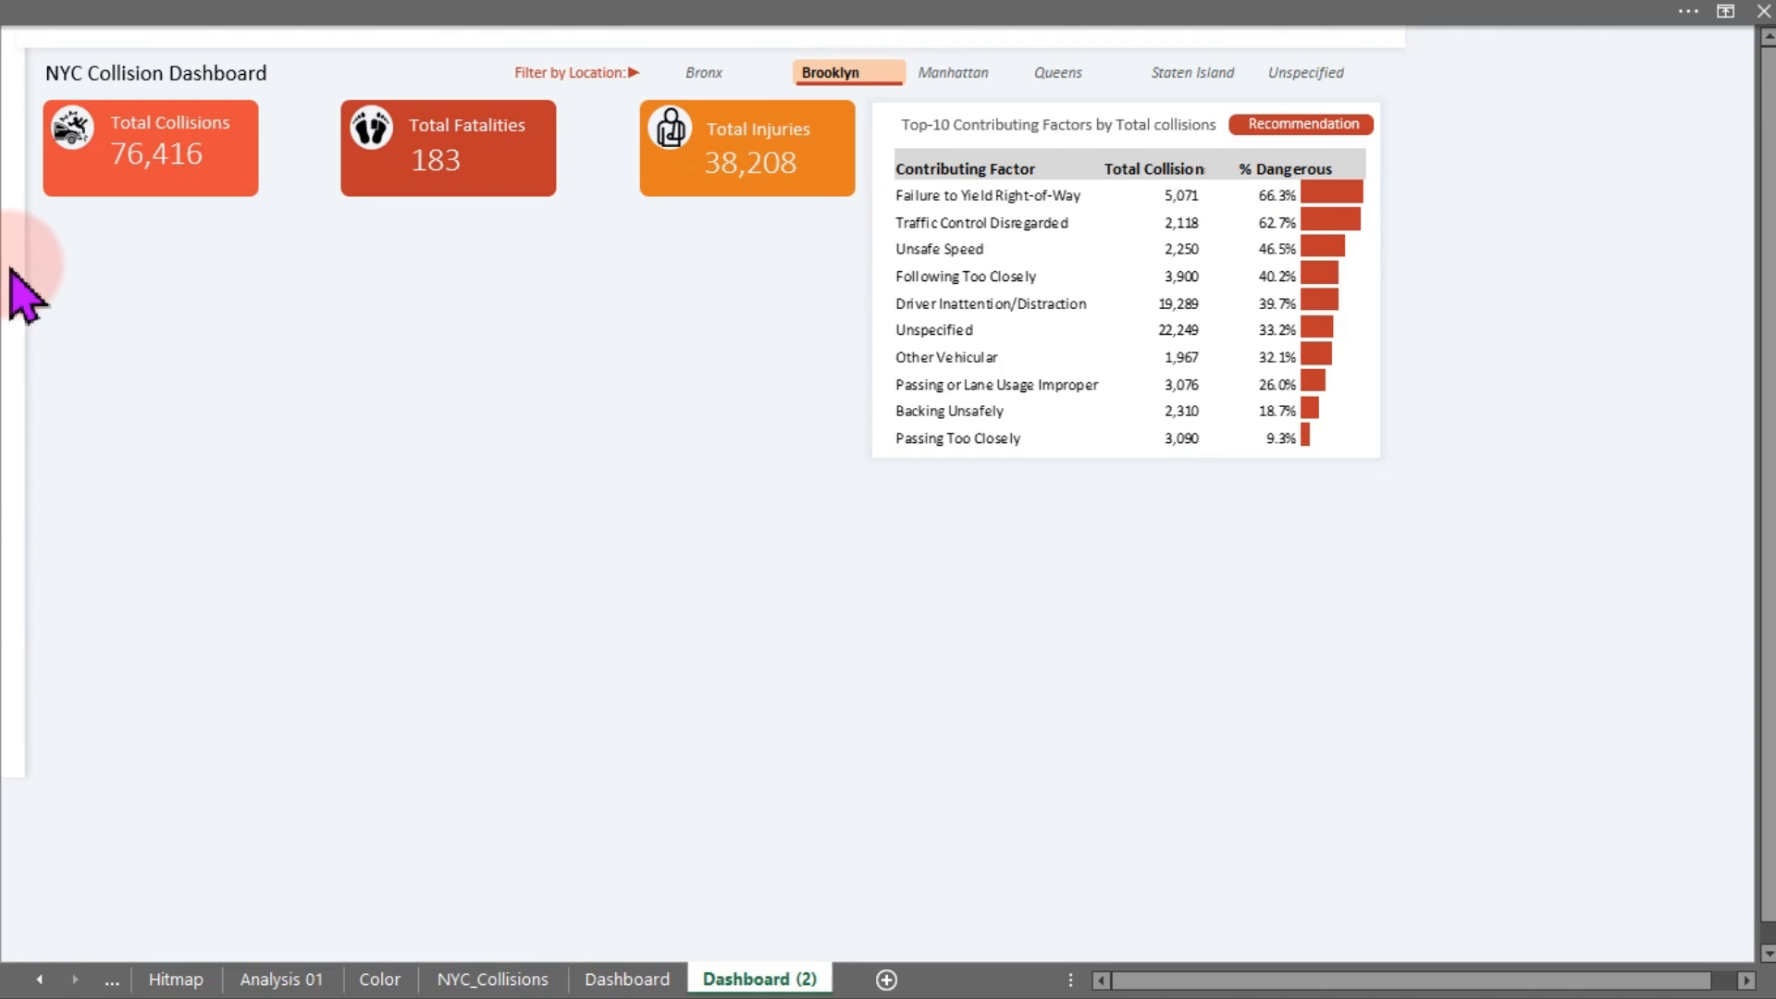
click(12, 223)
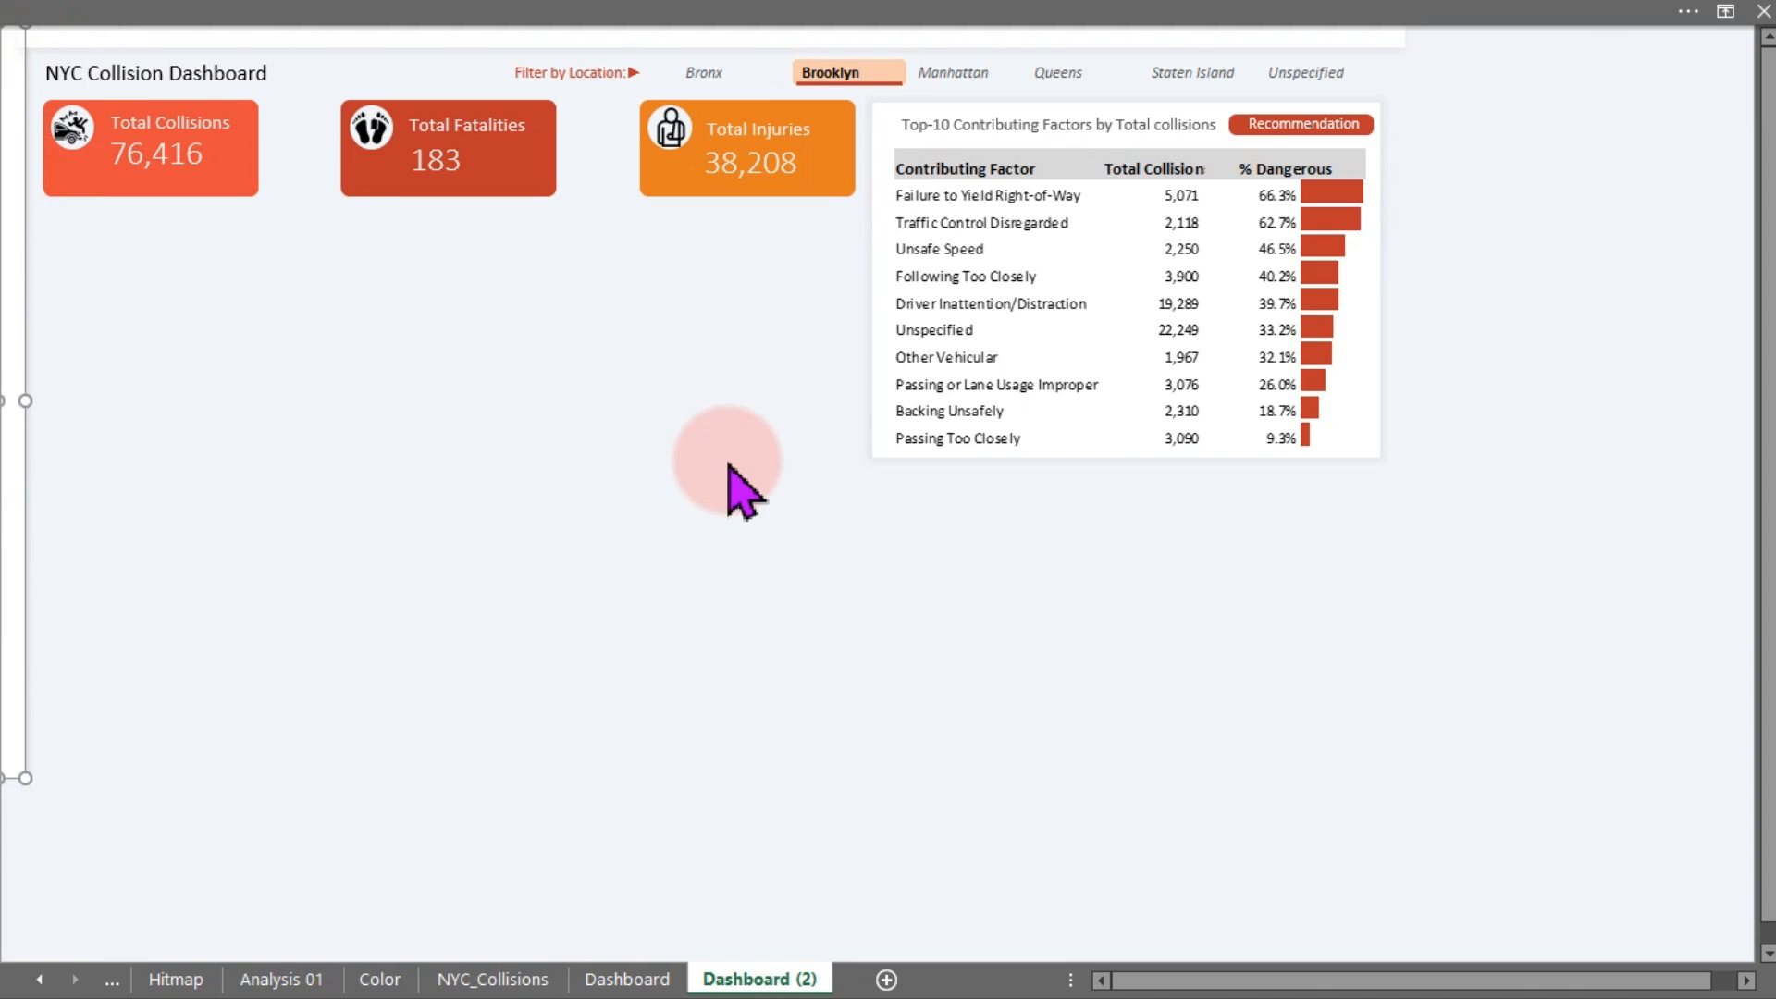
Delete the Top-10 contributing factors table with its title and Recommendation button
click(1022, 409)
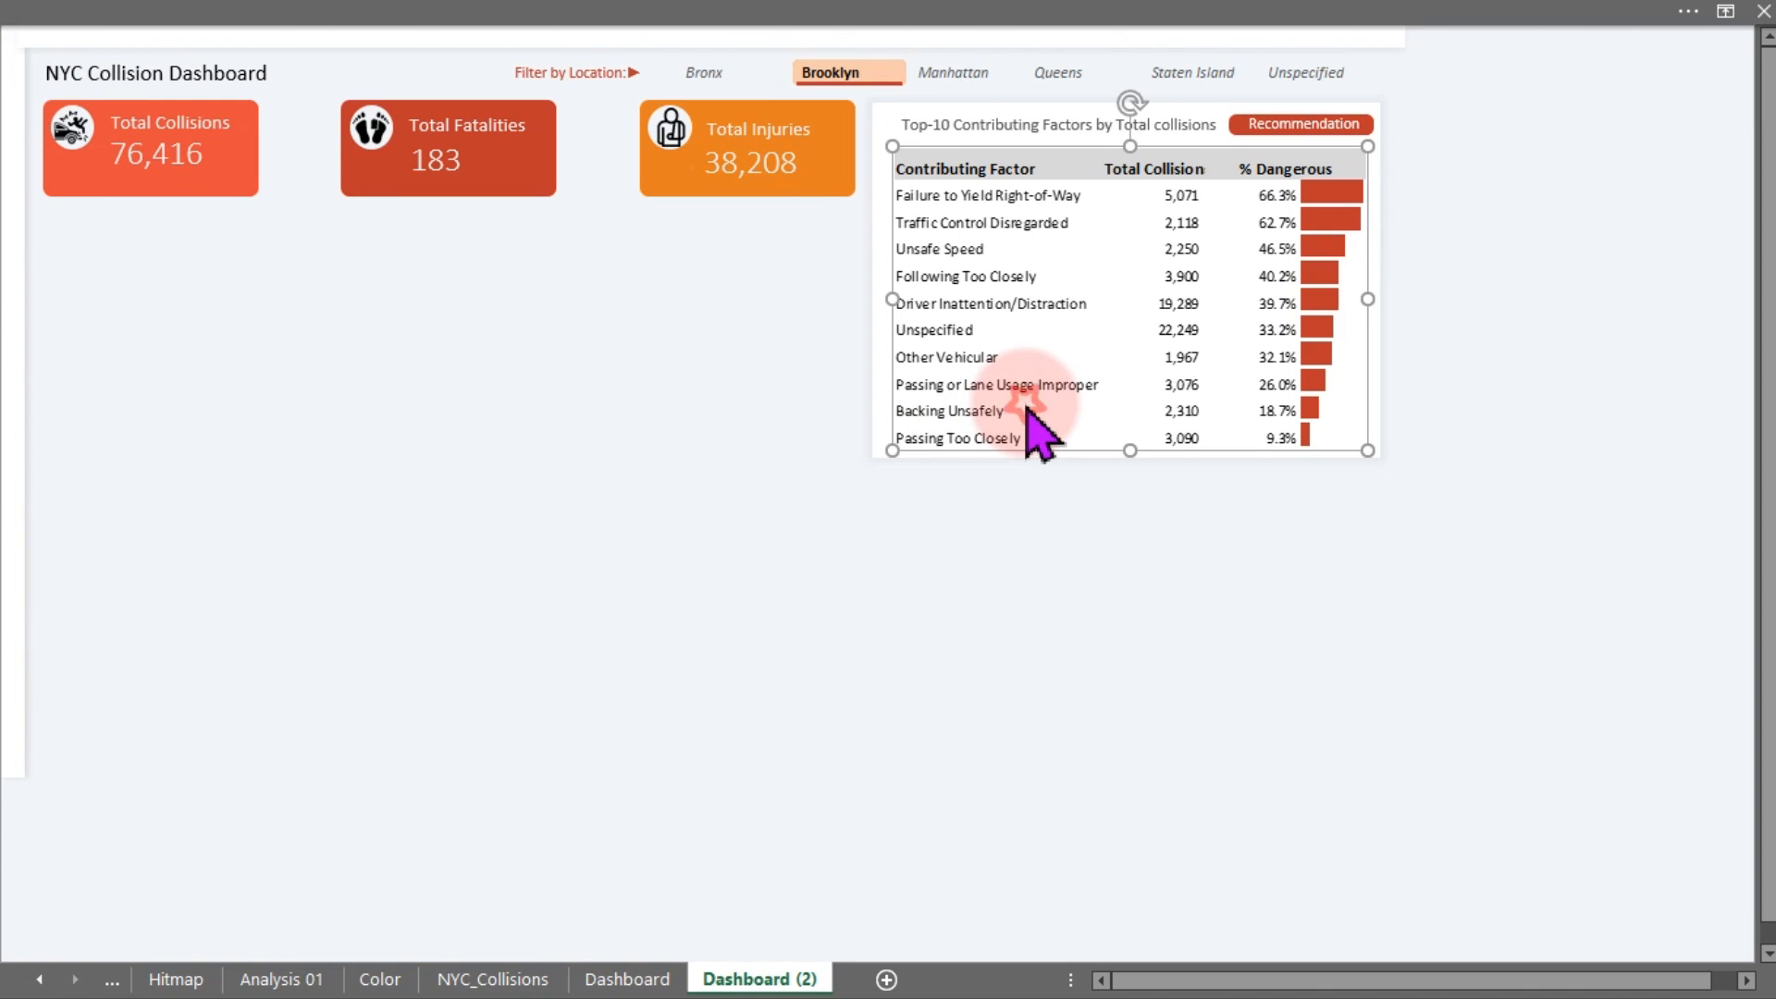
click(1592, 551)
drag(1602, 563, 820, 42)
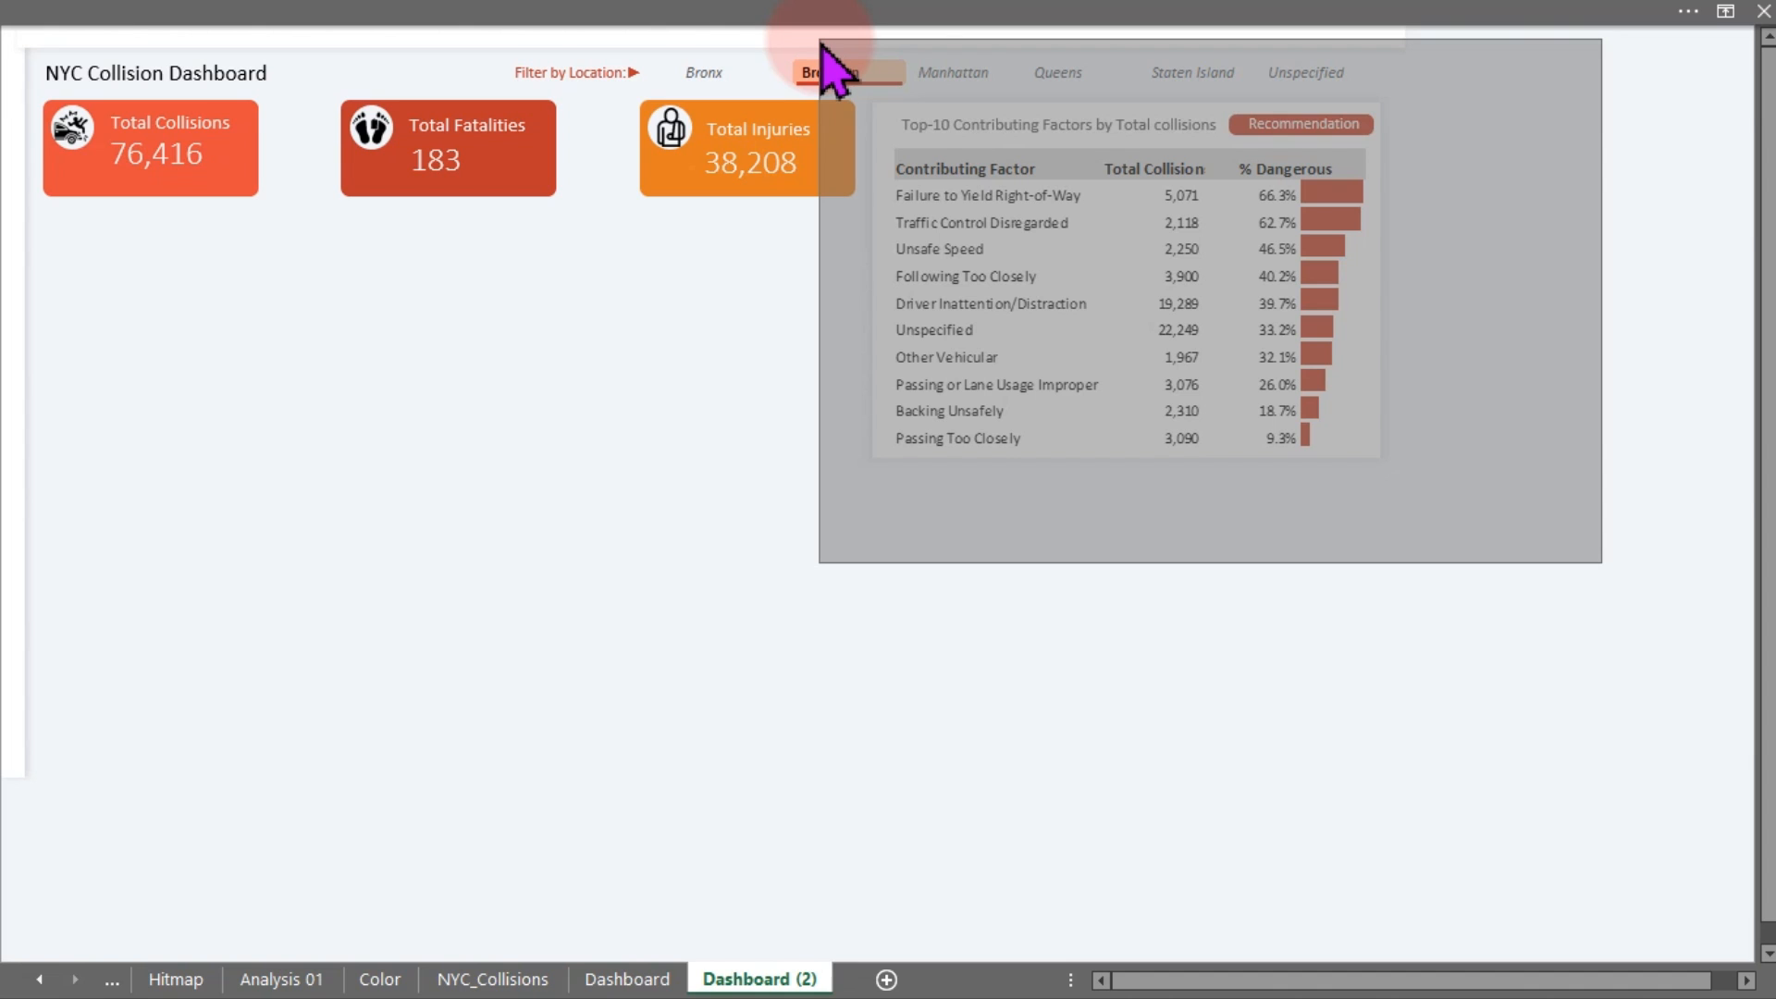
drag(821, 42, 820, 40)
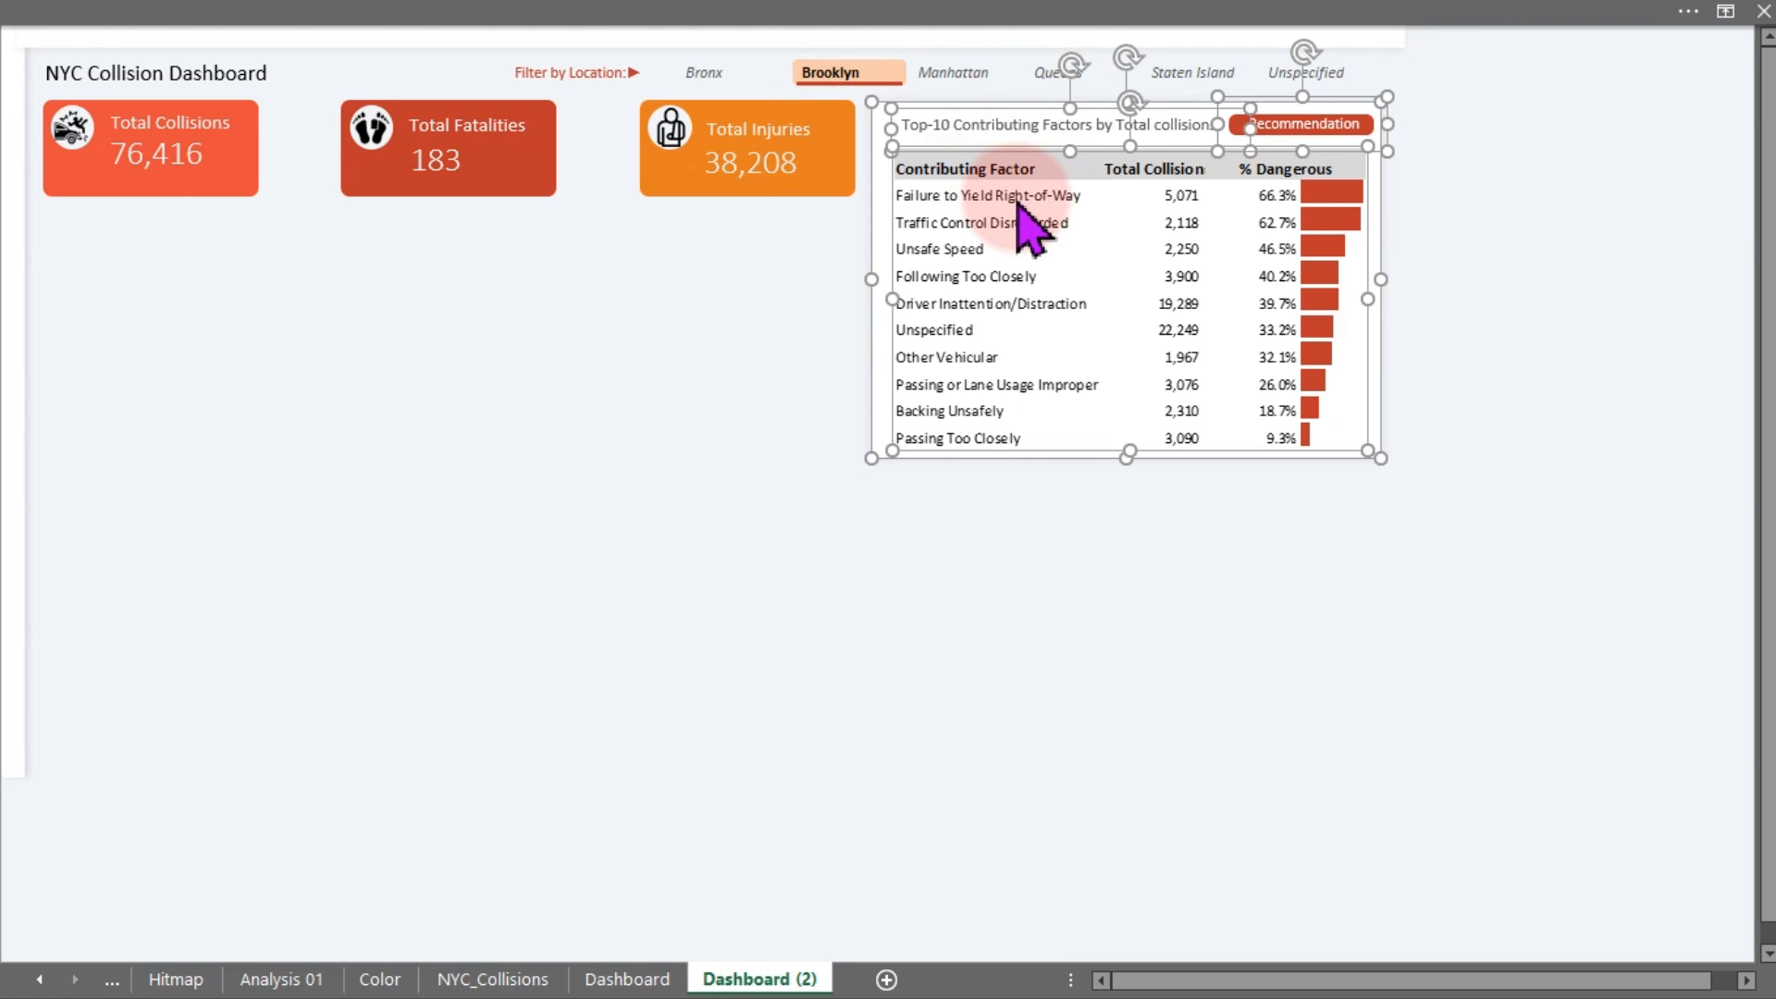
key(Delete)
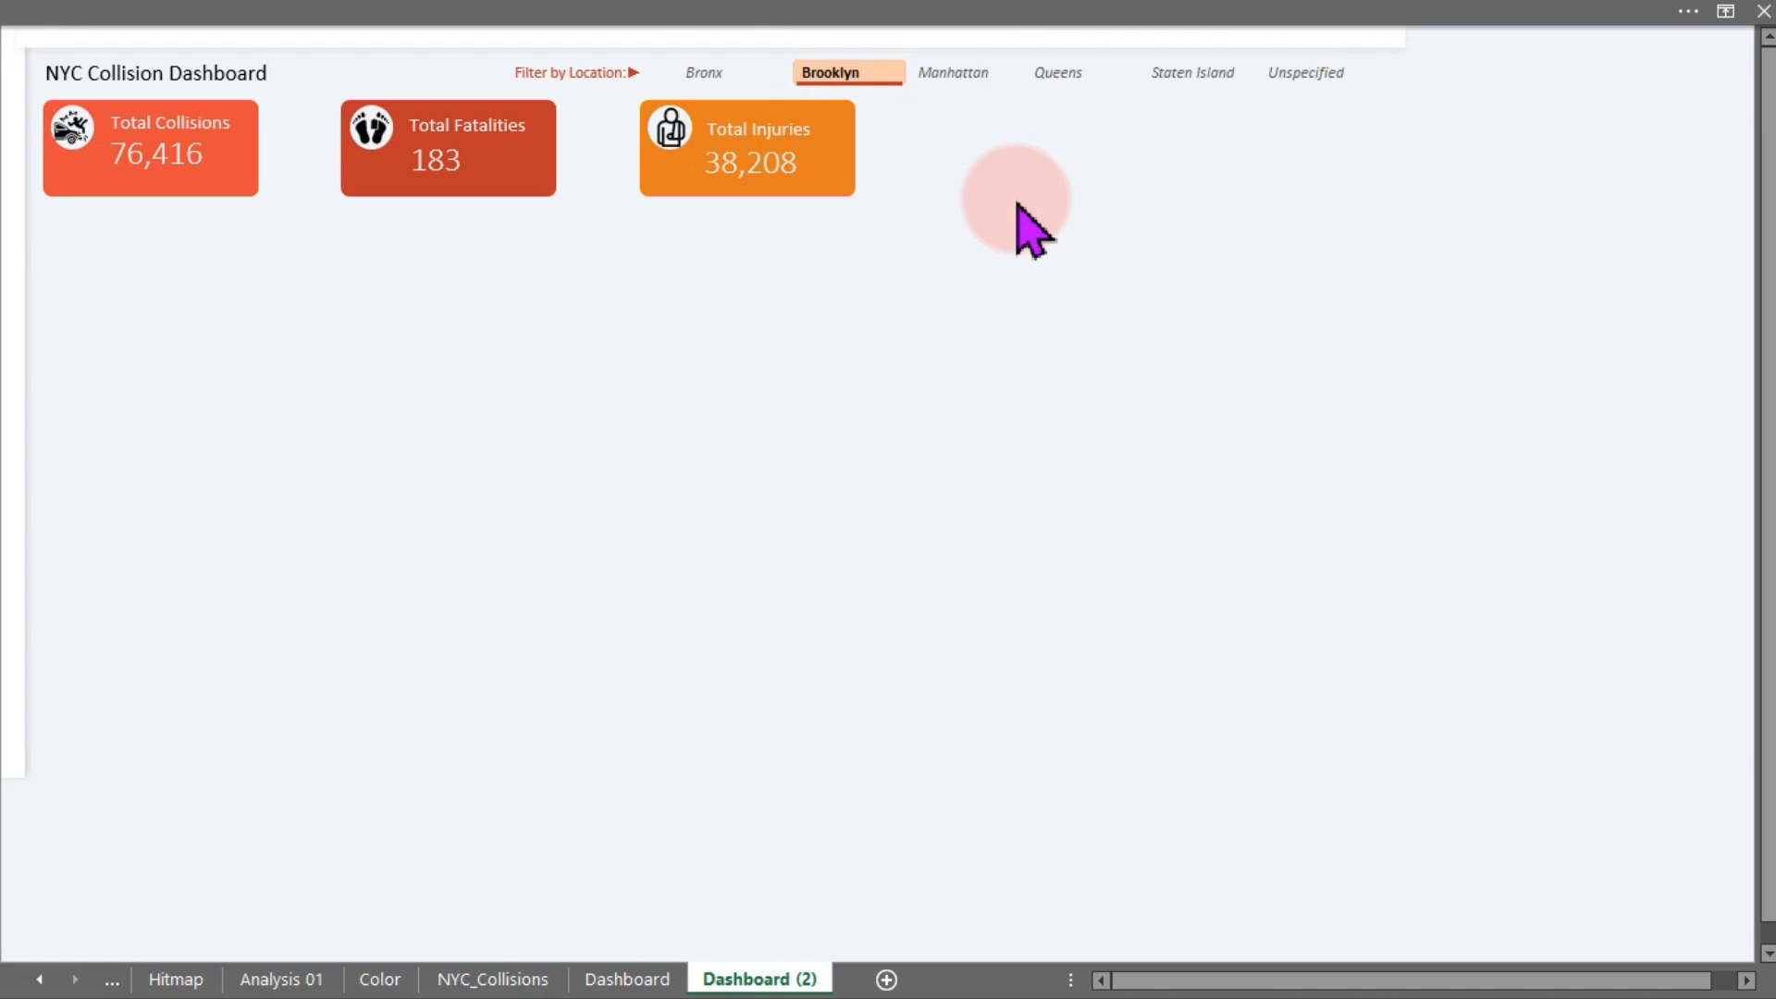
click(1016, 201)
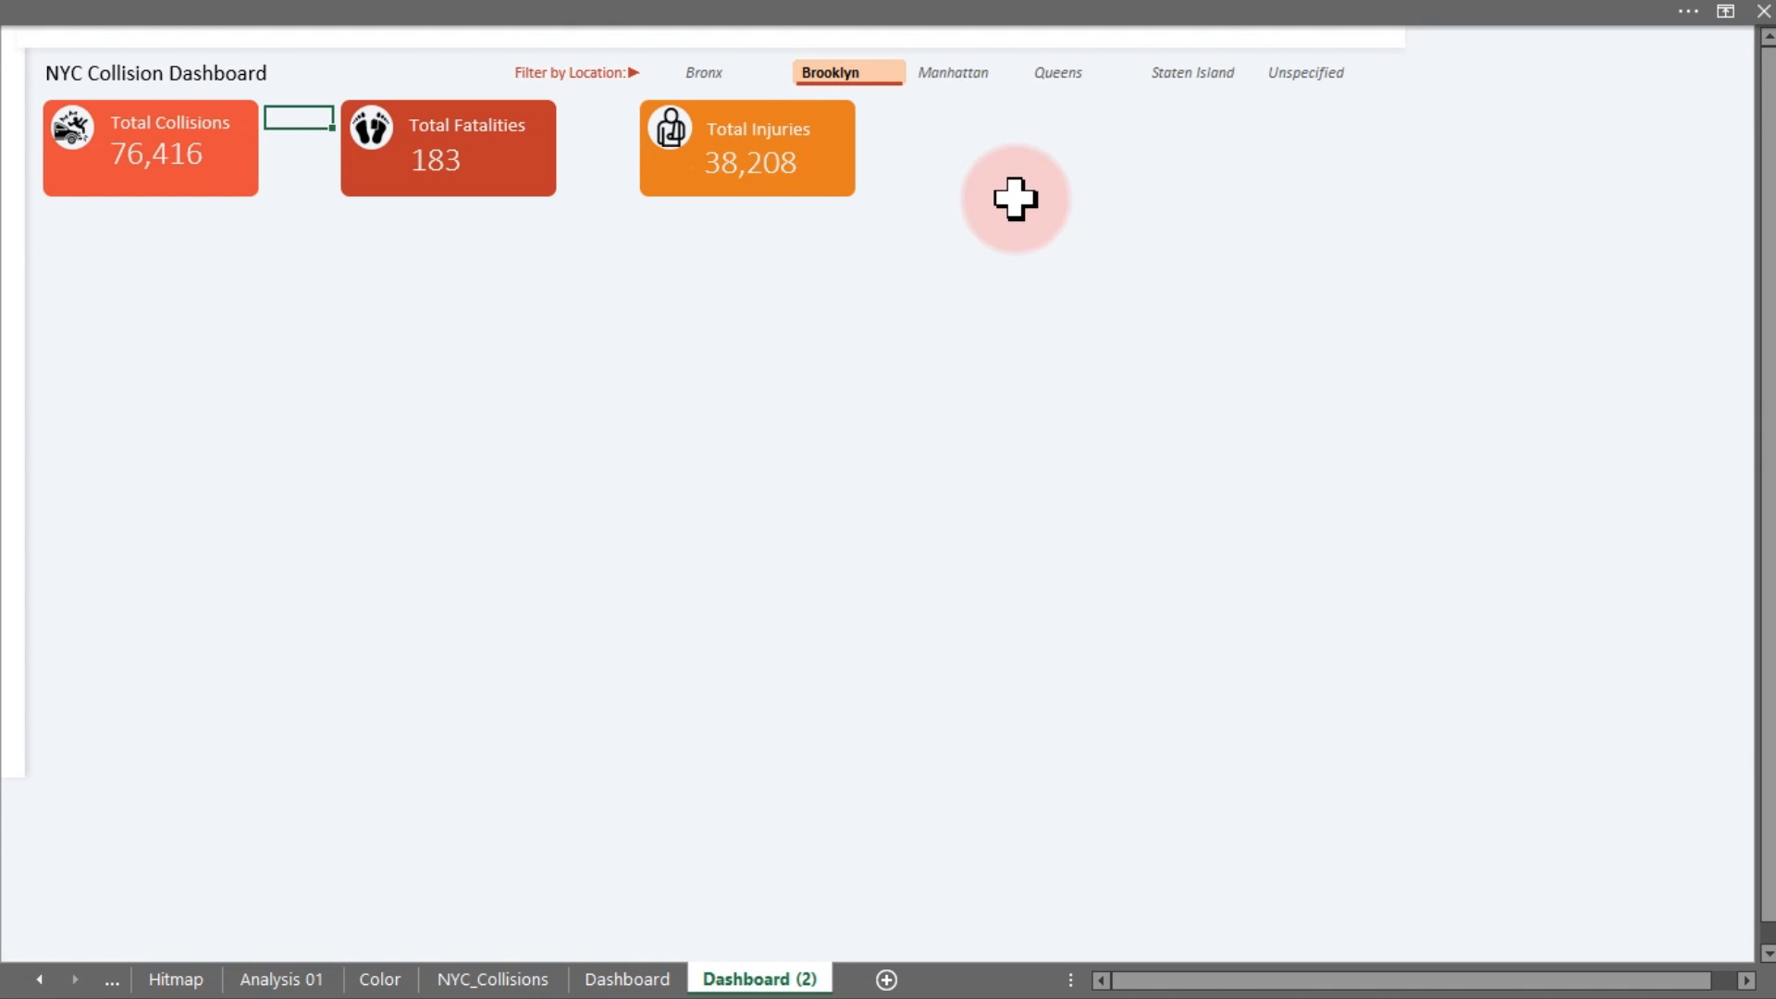
click(778, 21)
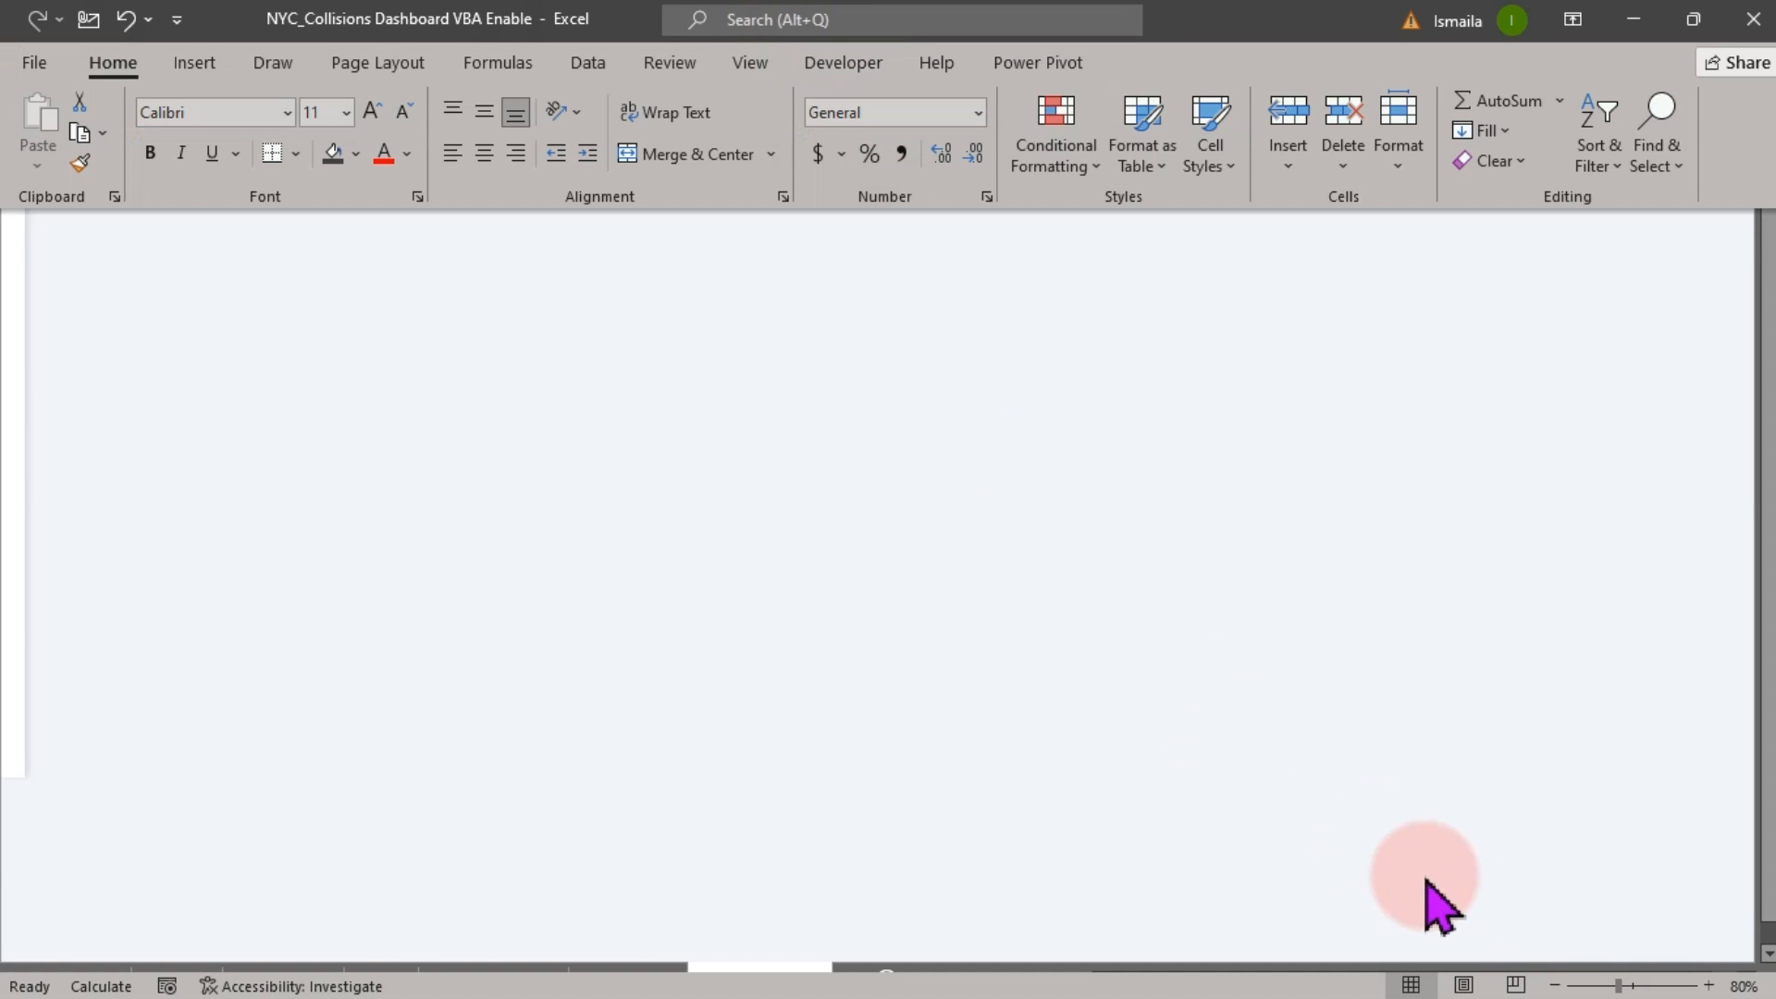
click(1709, 987)
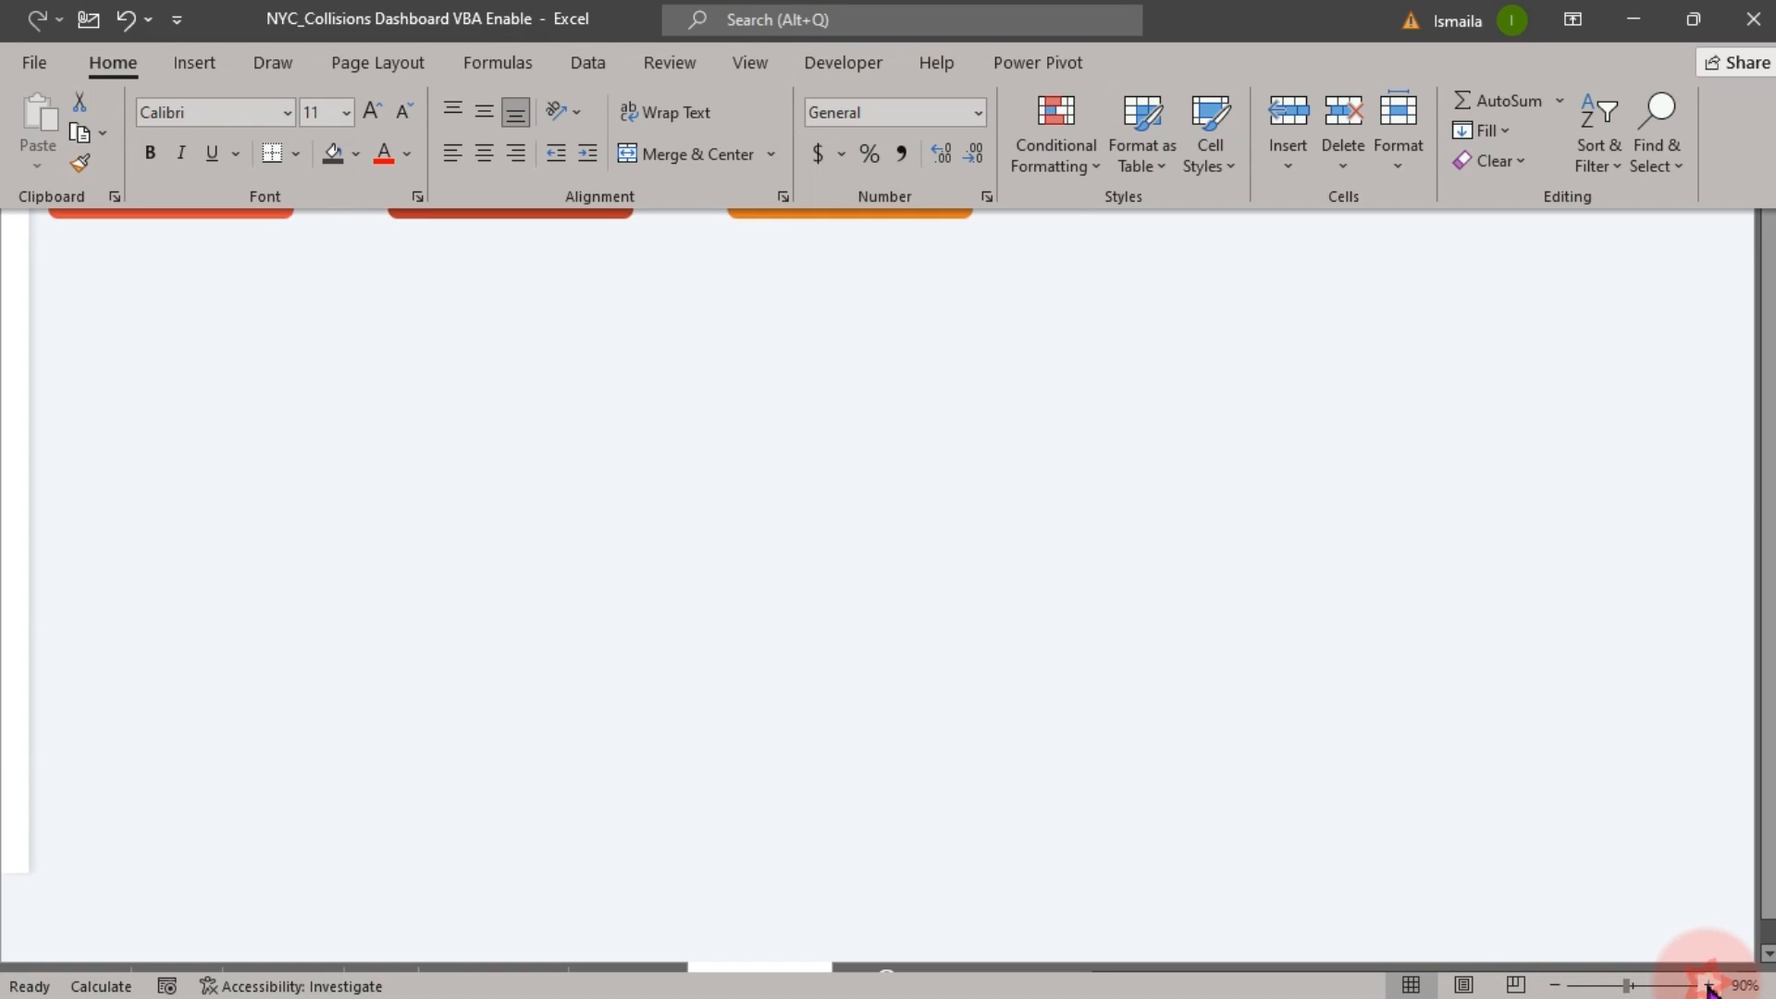
click(1709, 986)
click(1170, 751)
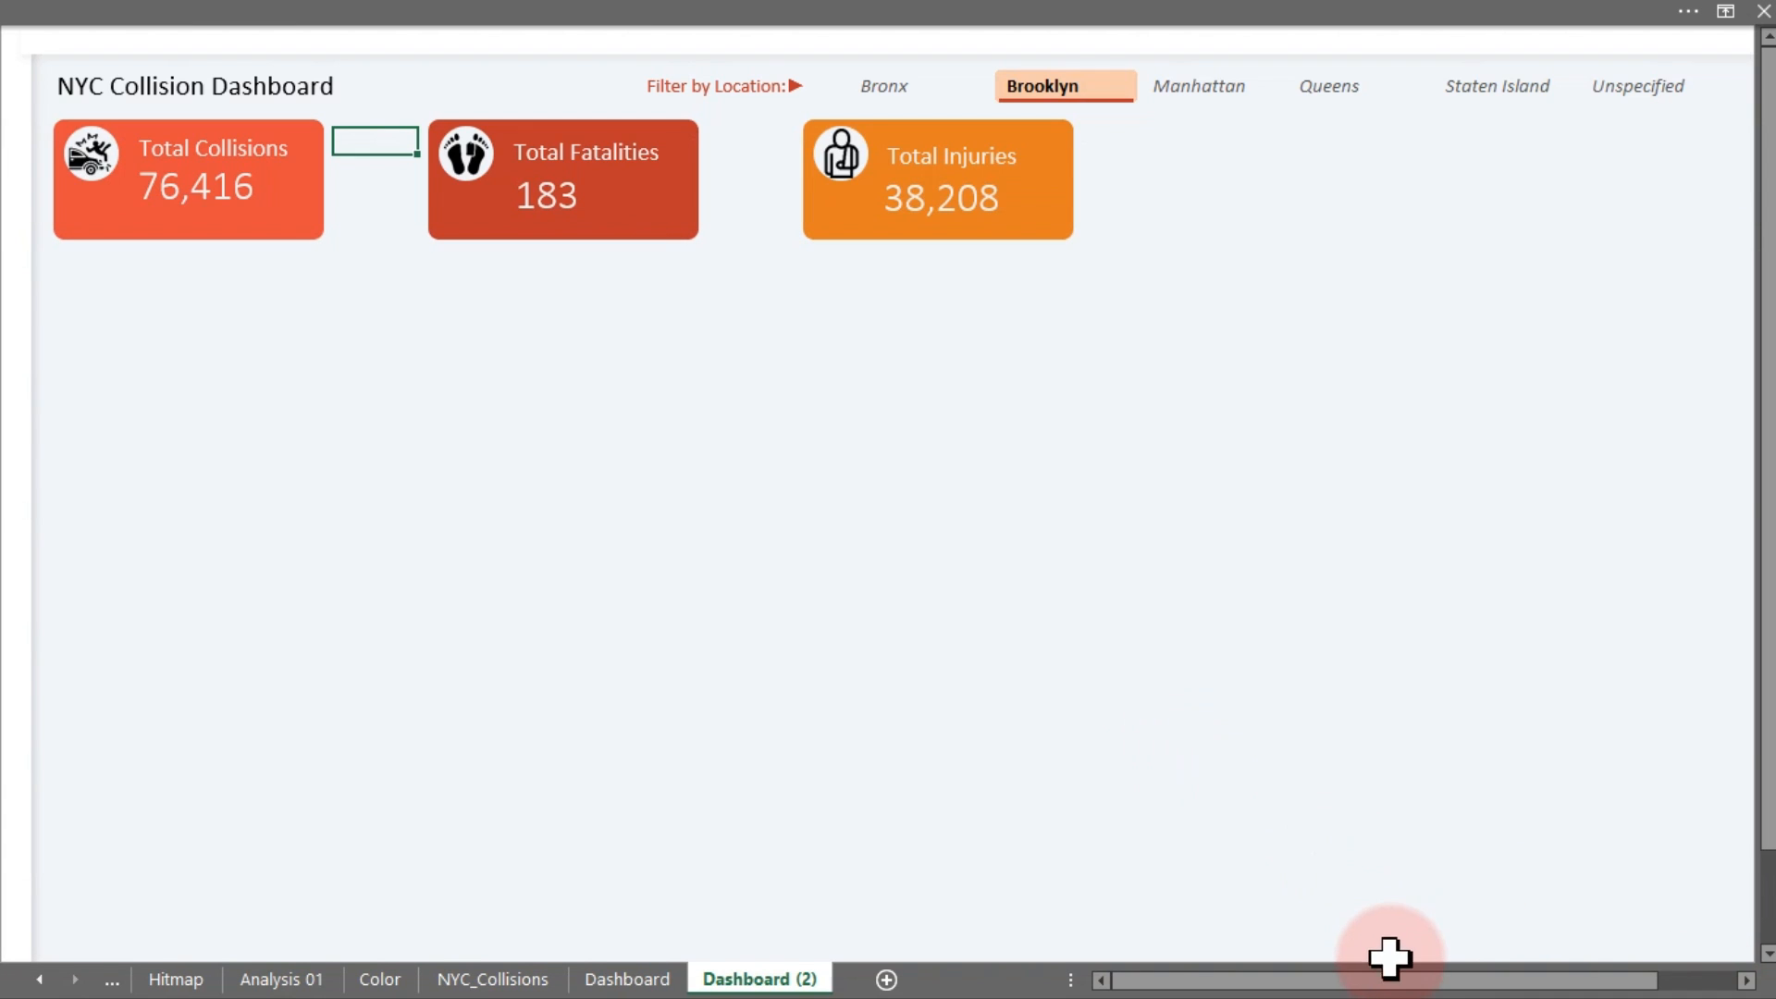
drag(1371, 979, 1328, 988)
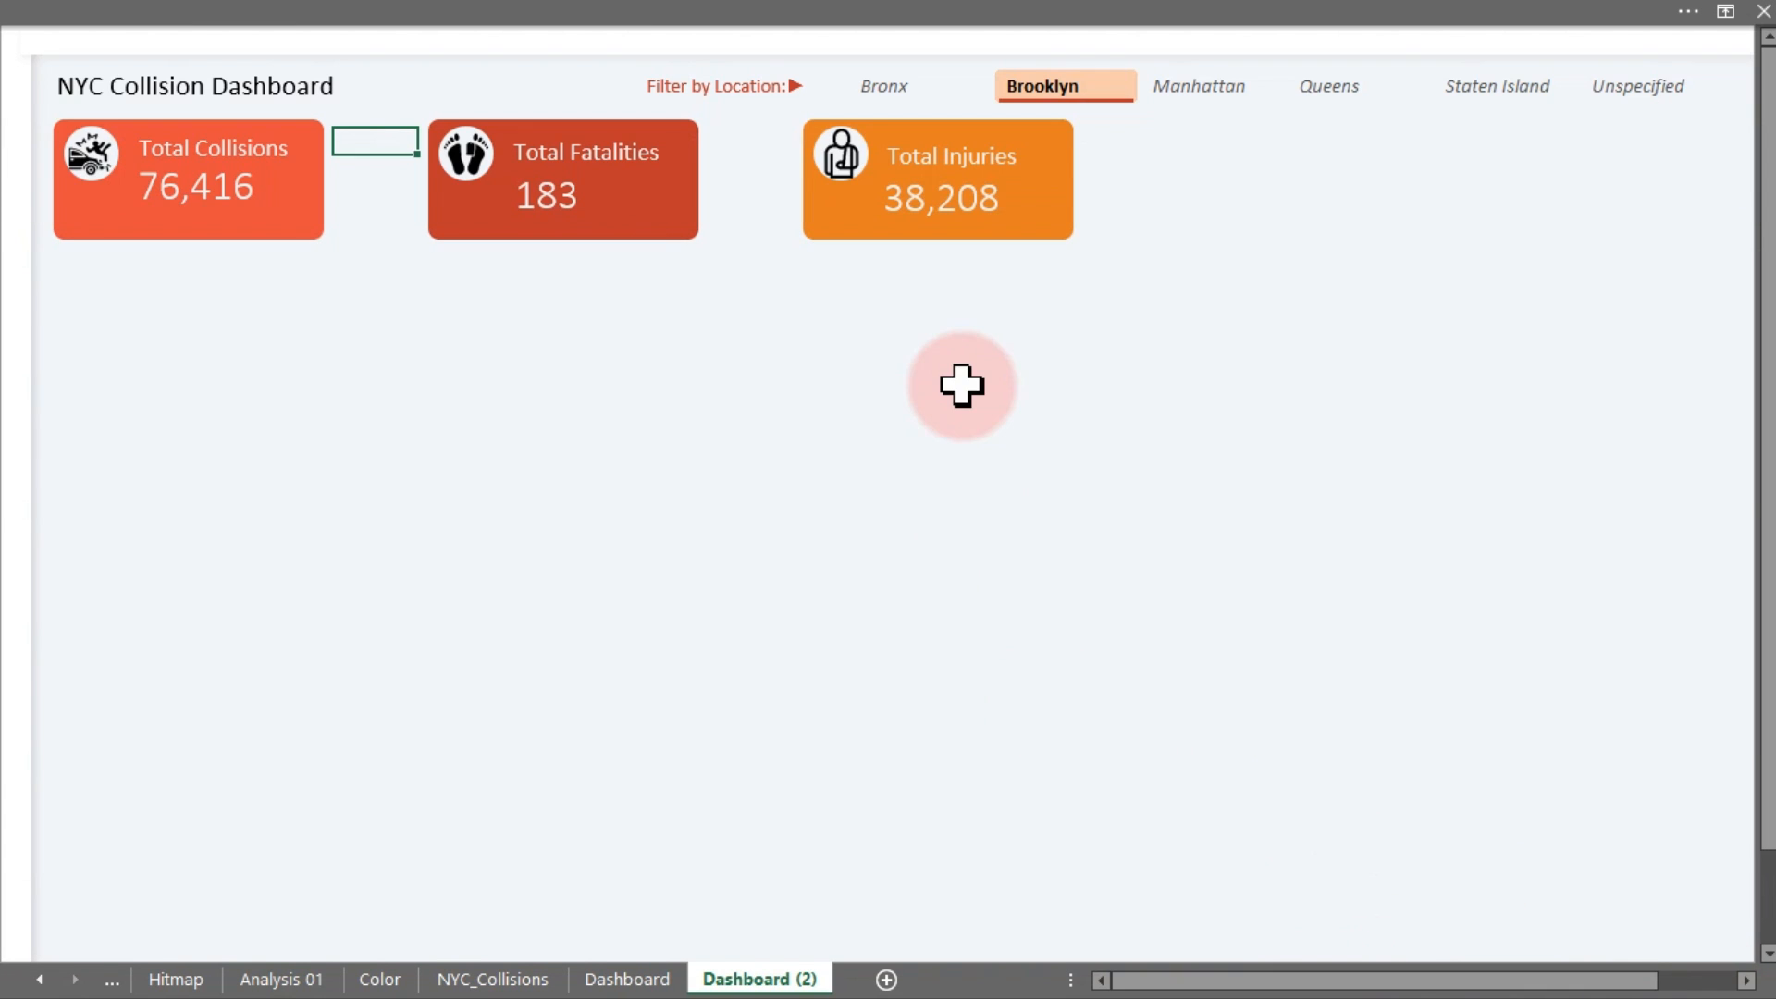
click(1068, 230)
Duplicate the Total Injuries card twice to make fourth and fifth cards at the right end
drag(1073, 241, 1303, 209)
key(ctrl+d)
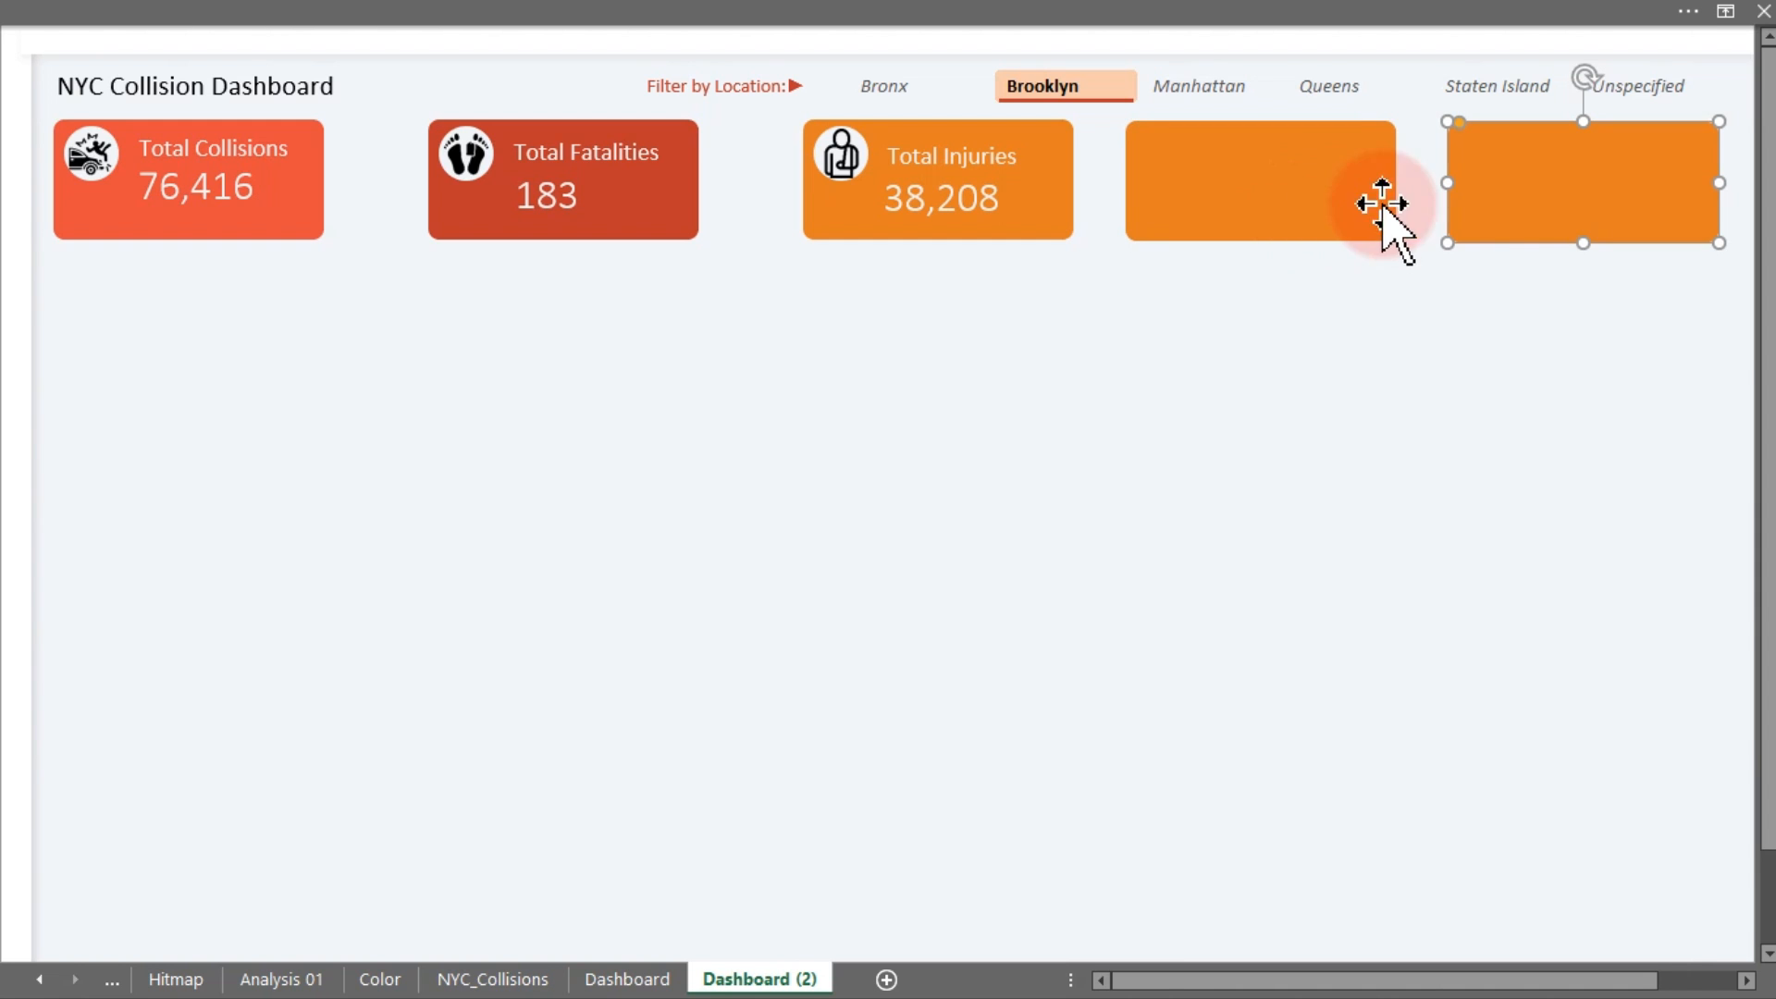
click(1554, 356)
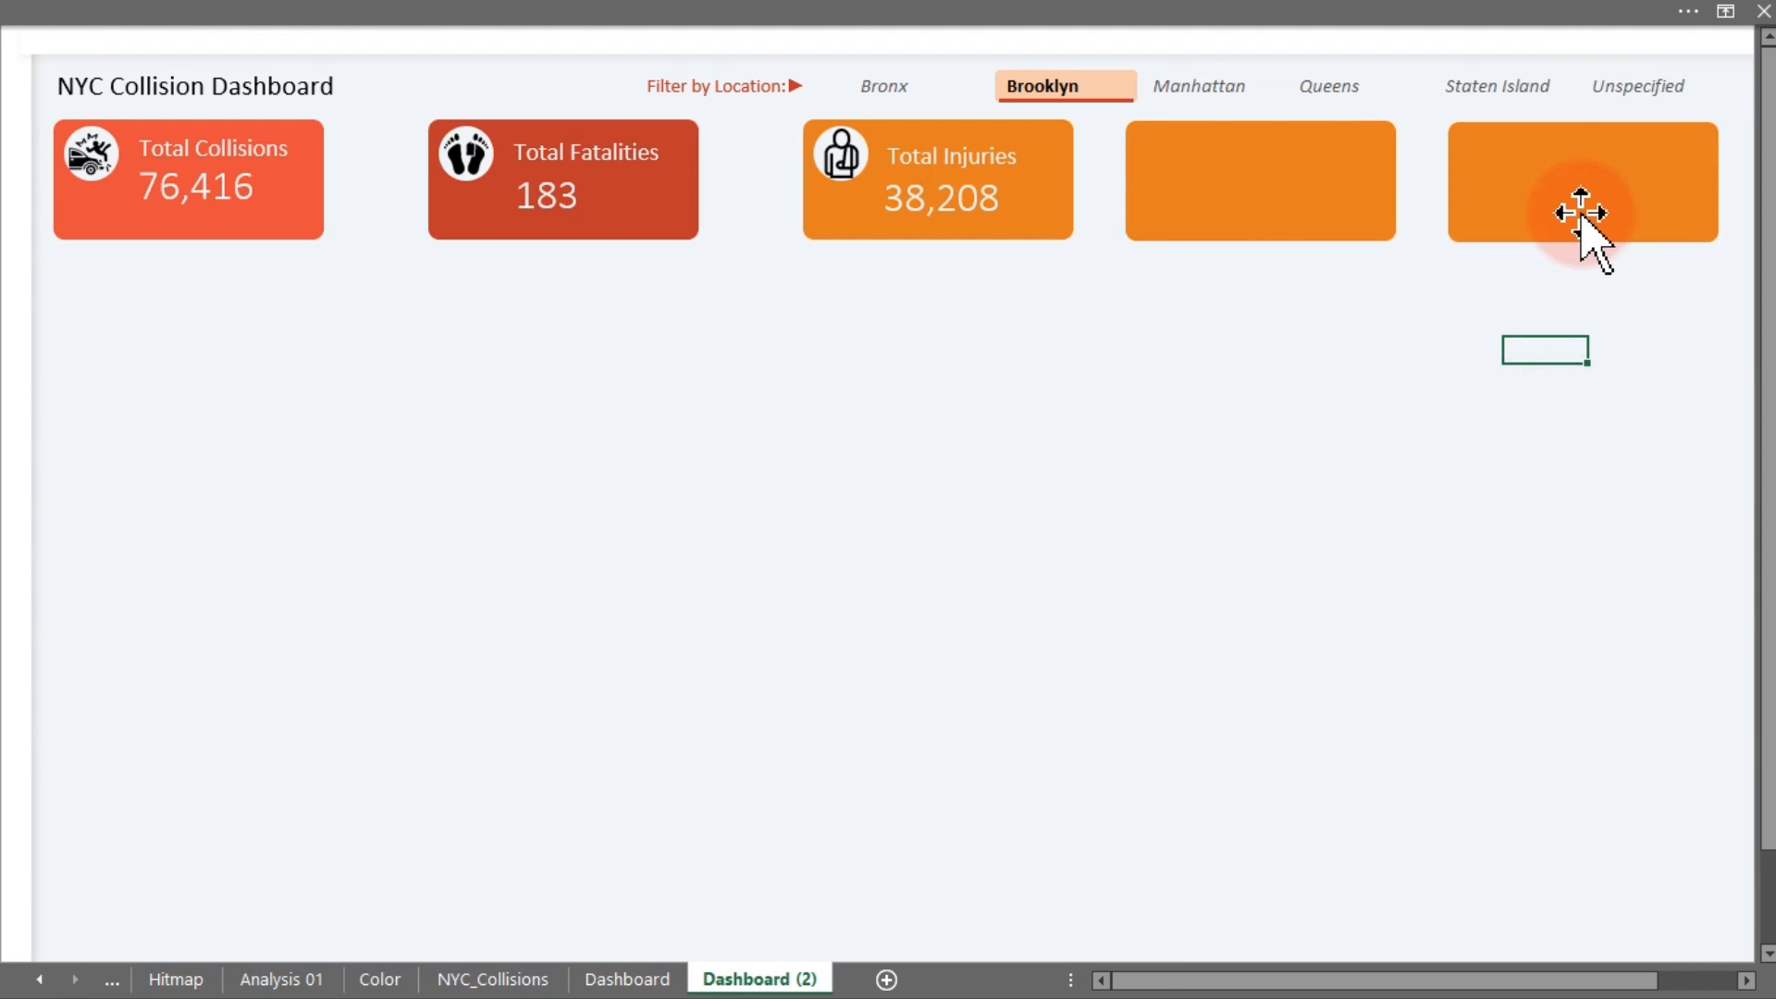
drag(1579, 216, 1591, 213)
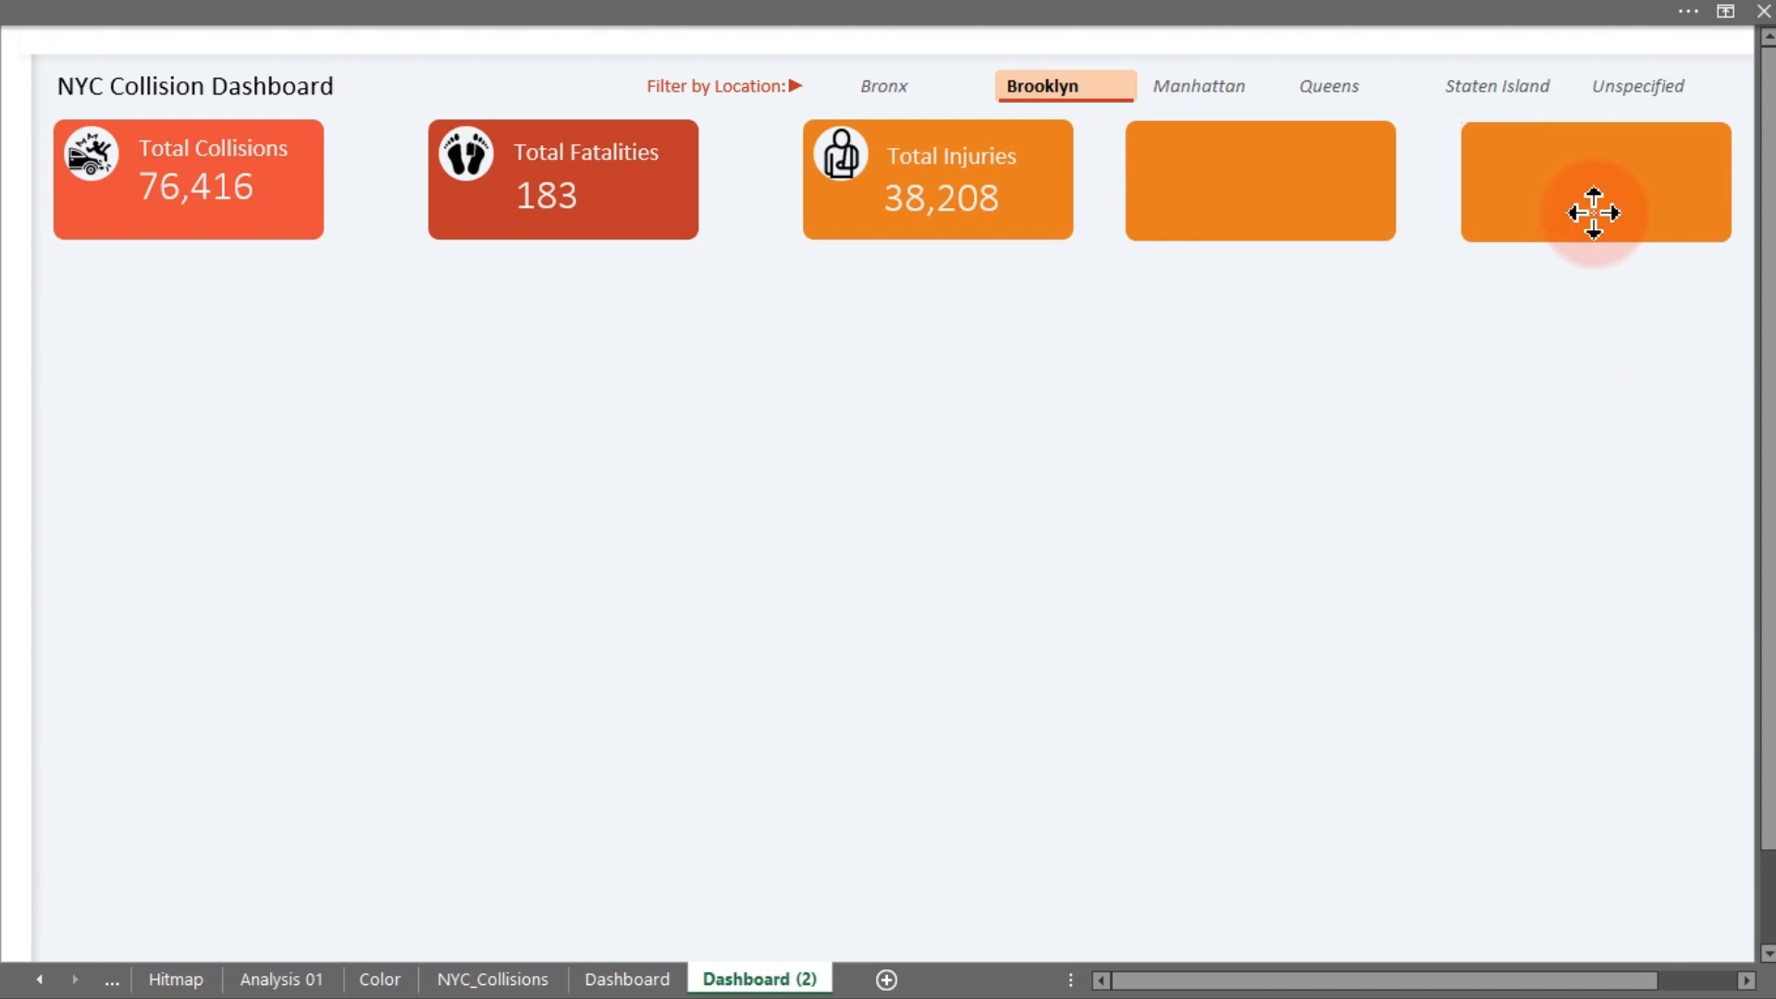
drag(1597, 213, 1597, 215)
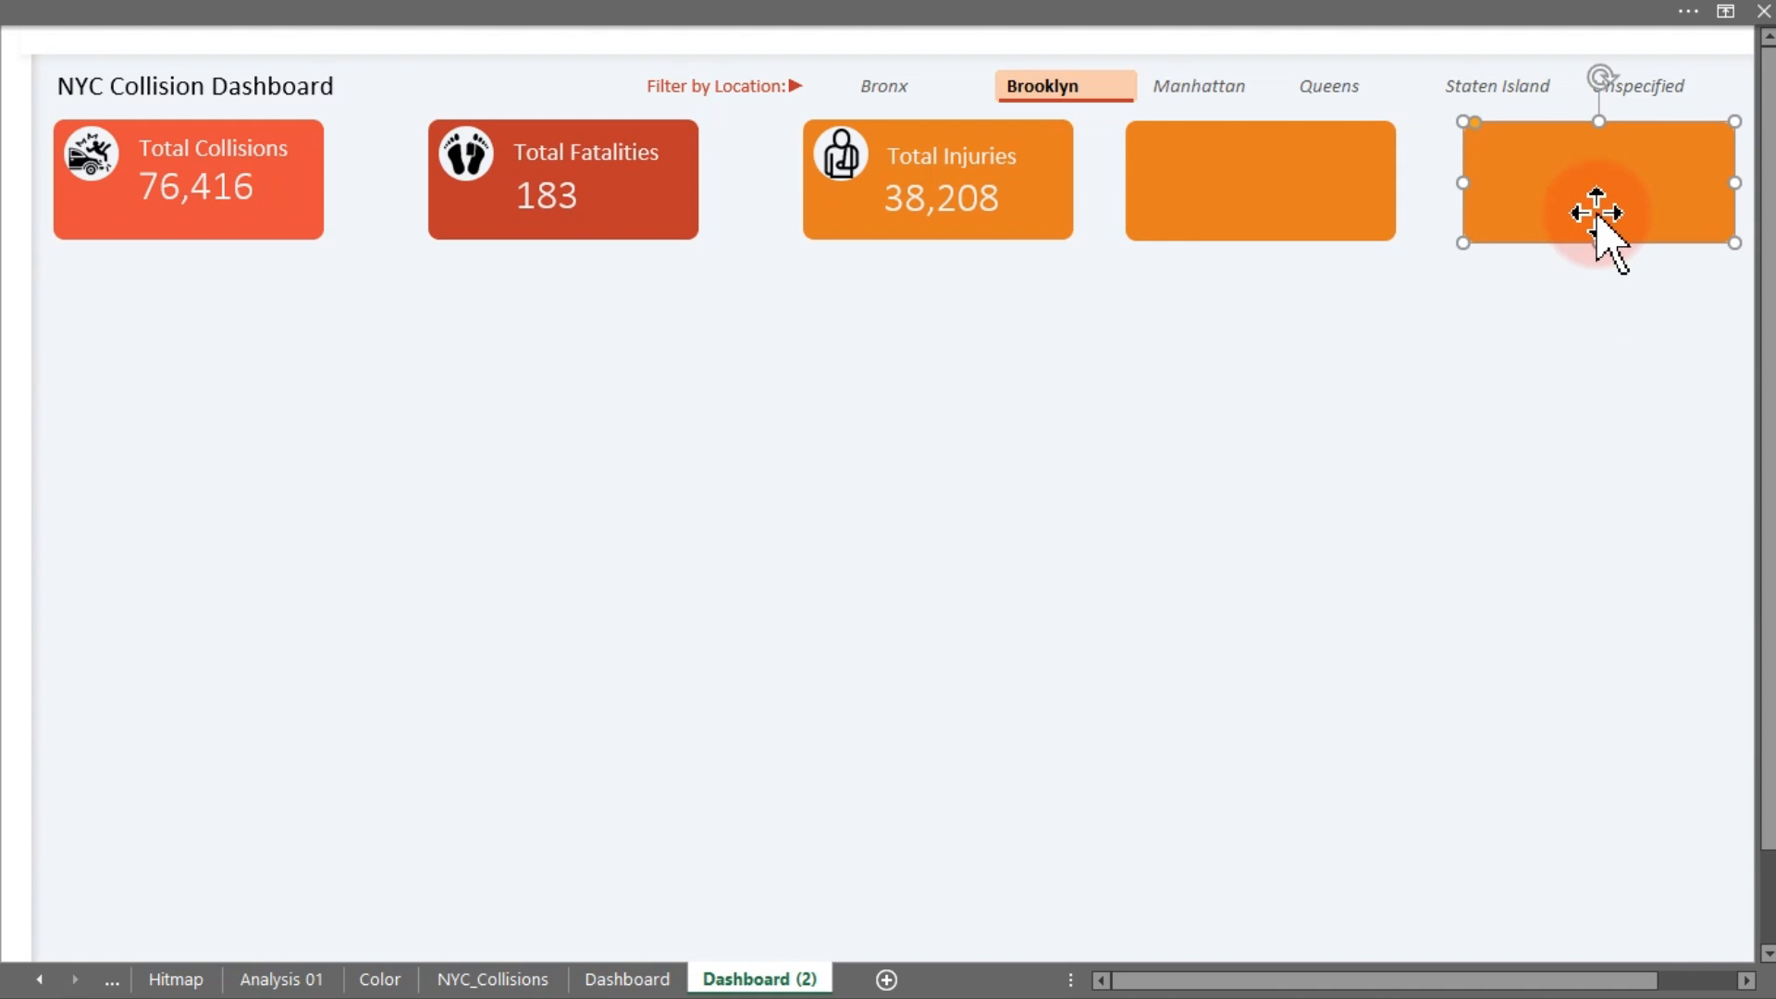
Nudge the two new orange cards down toward the Total Injuries card's height
ctrl+click(1332, 194)
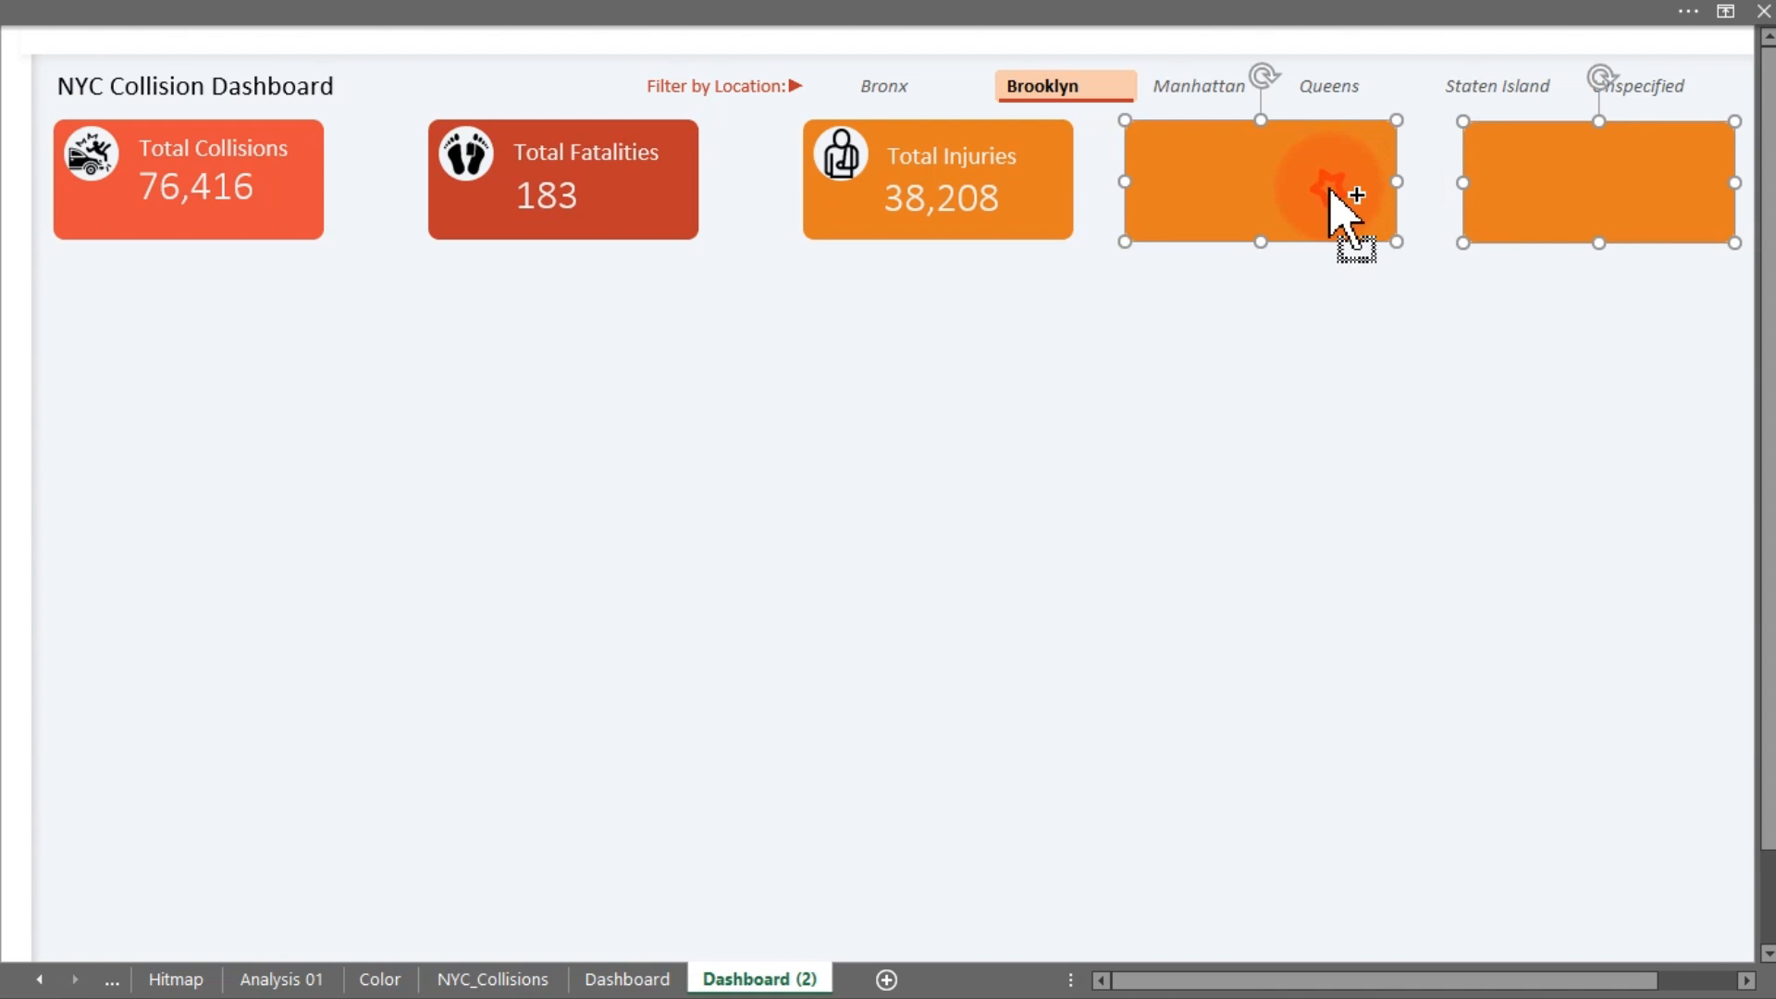
ctrl+click(1072, 135)
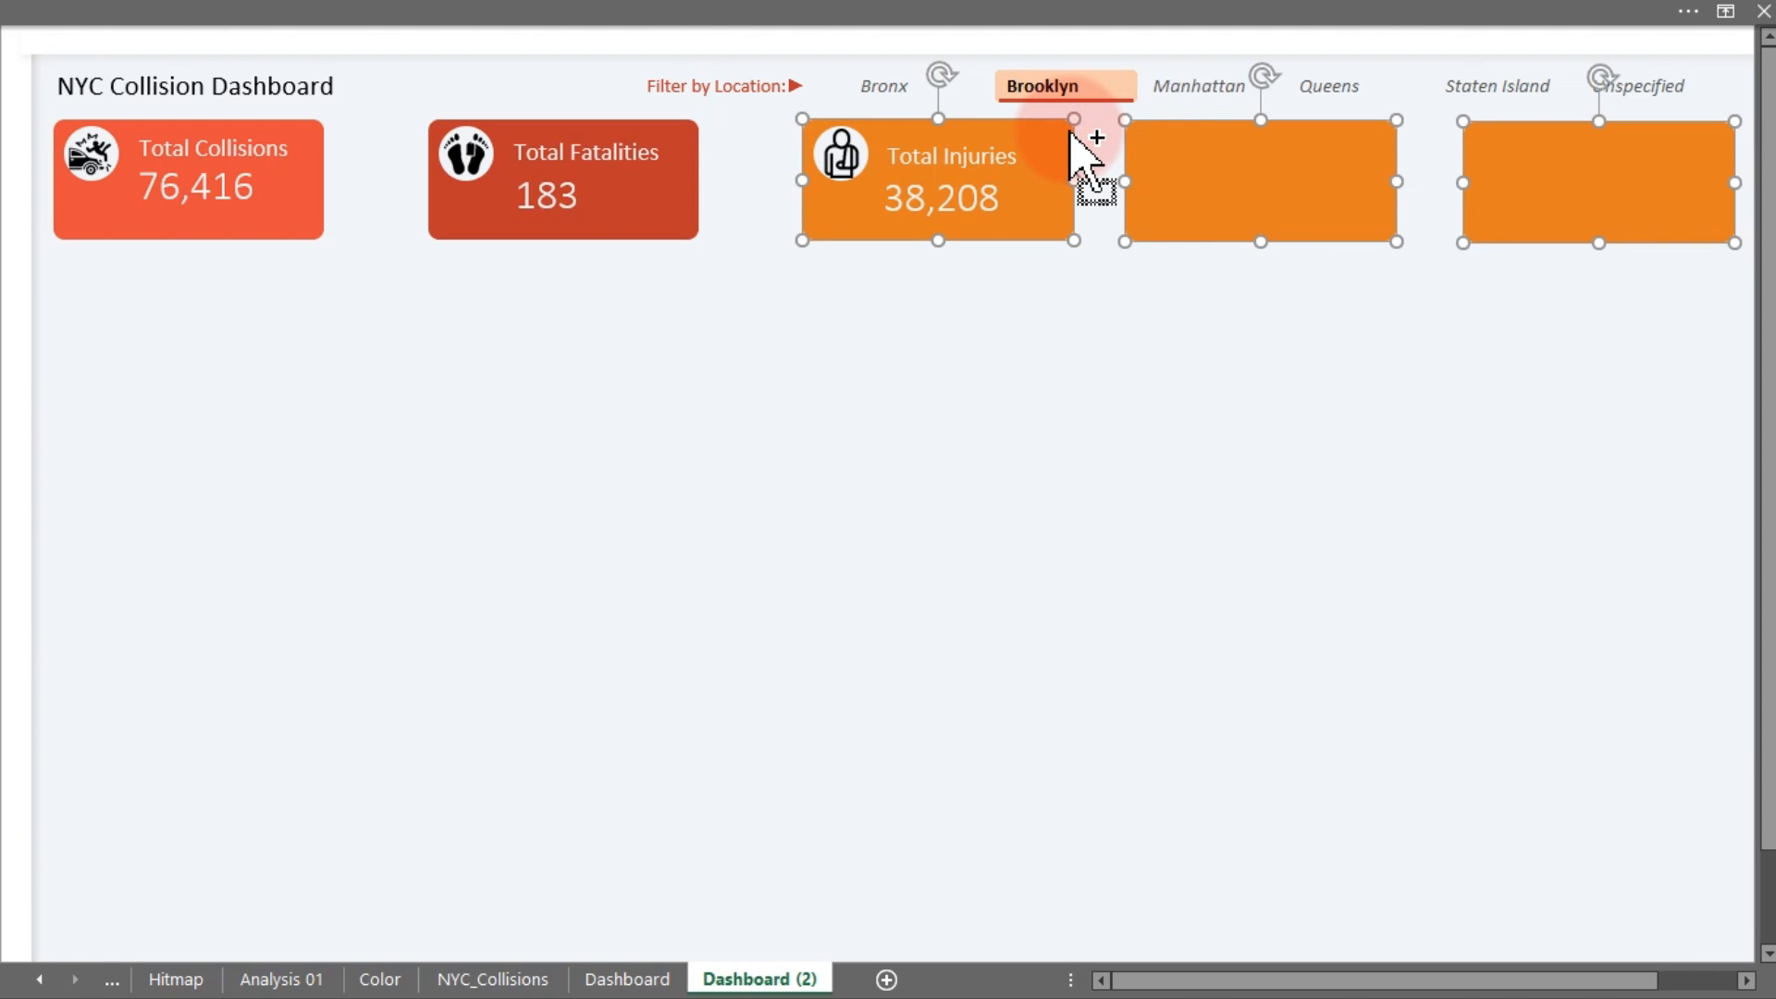
click(1301, 429)
click(1378, 230)
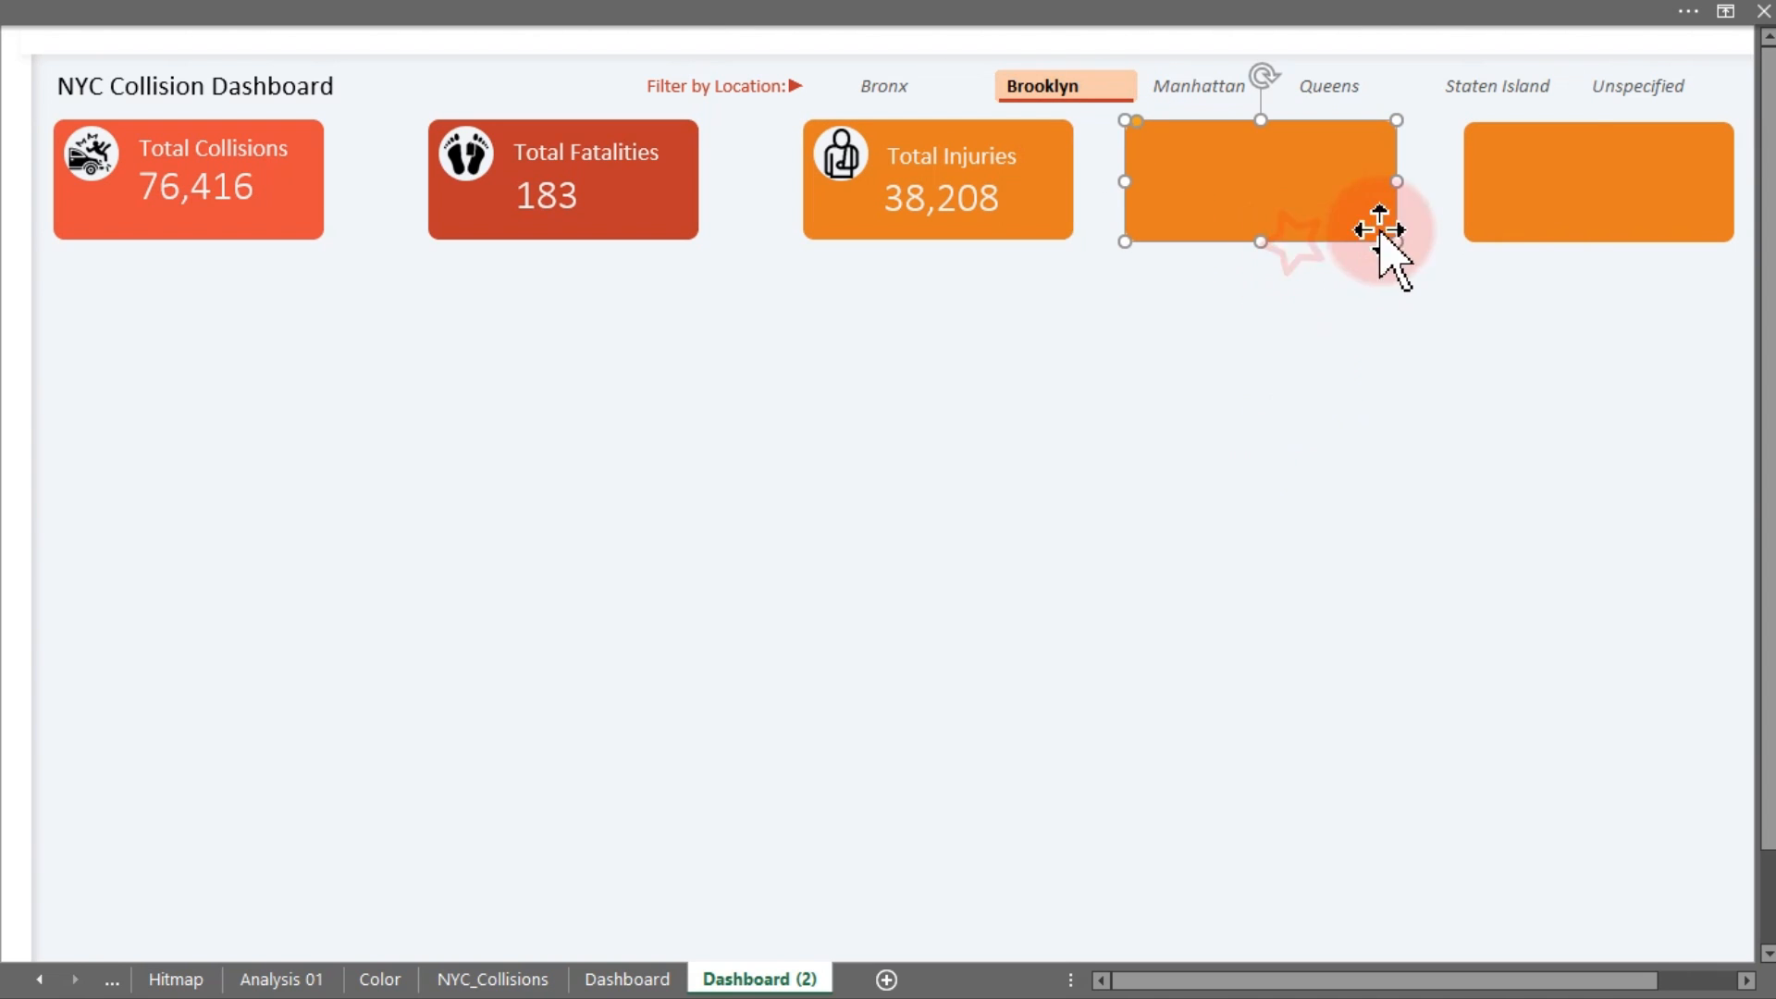
ctrl+click(1535, 226)
key(Down)
key(Down)
key(Down)
key(Down)
key(Down)
key(Down)
key(Down)
key(Down)
key(Down)
key(Down)
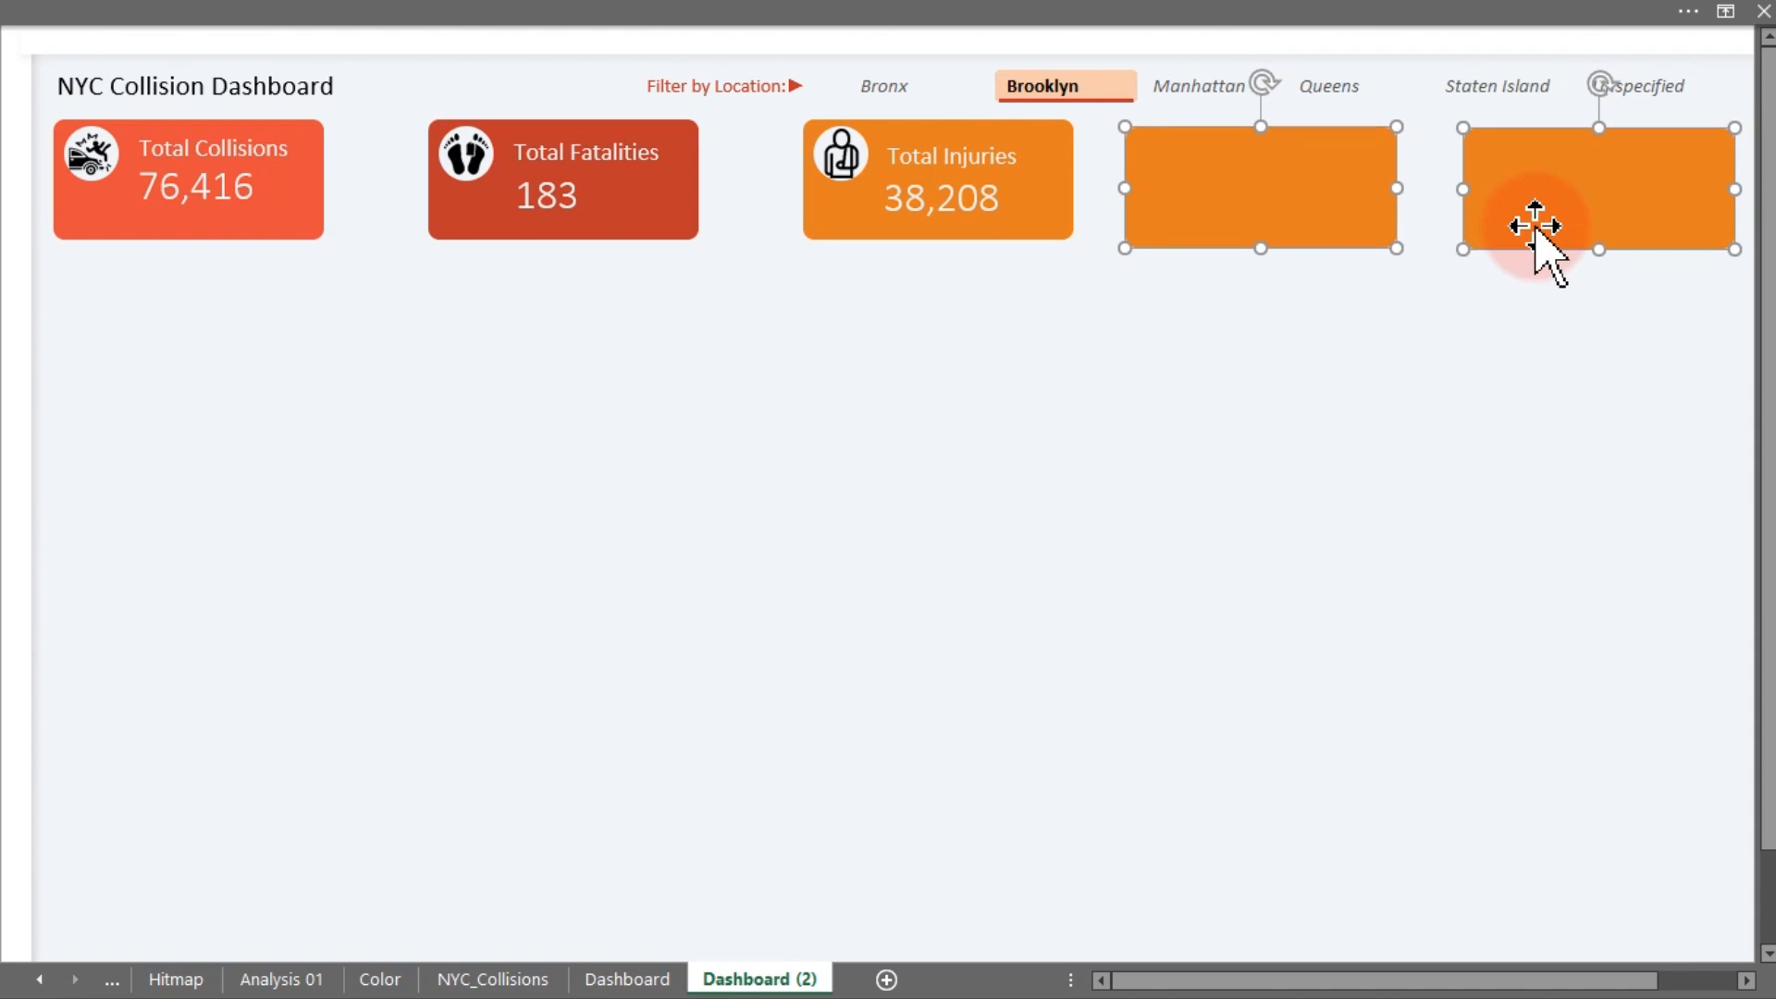
key(Down)
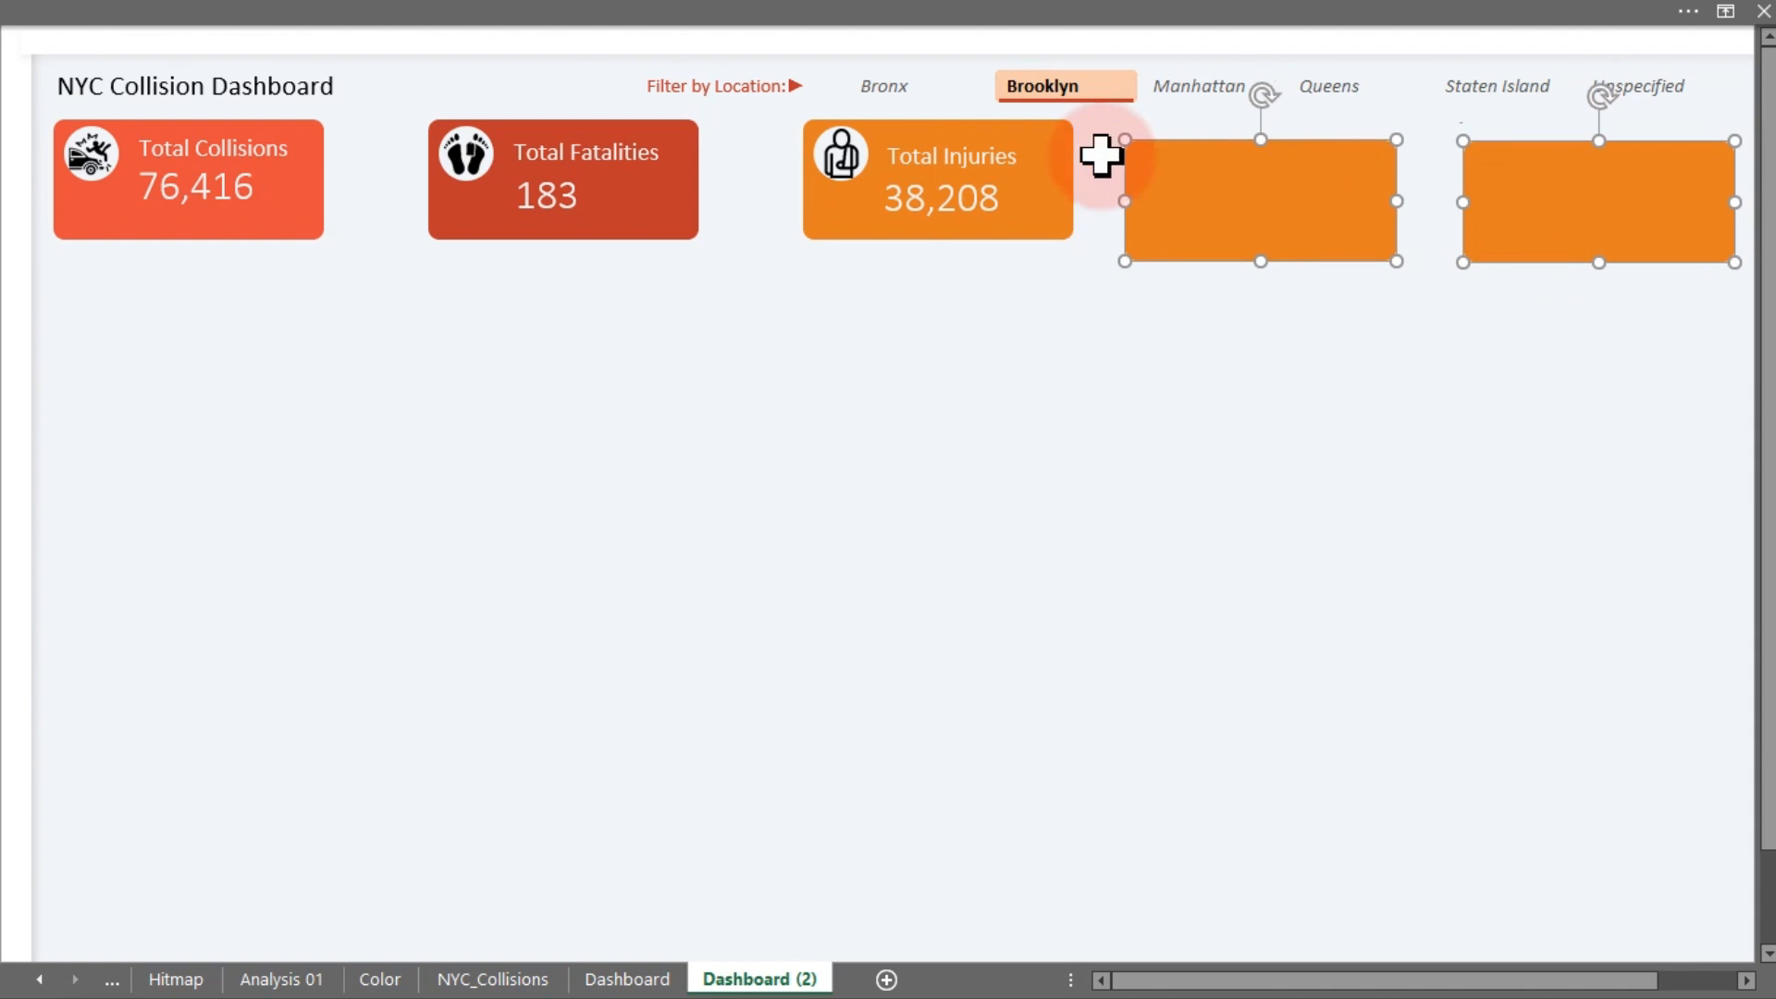
mouse_move(1098, 158)
mouse_down()
mouse_move(1059, 139)
mouse_move(1068, 161)
mouse_up()
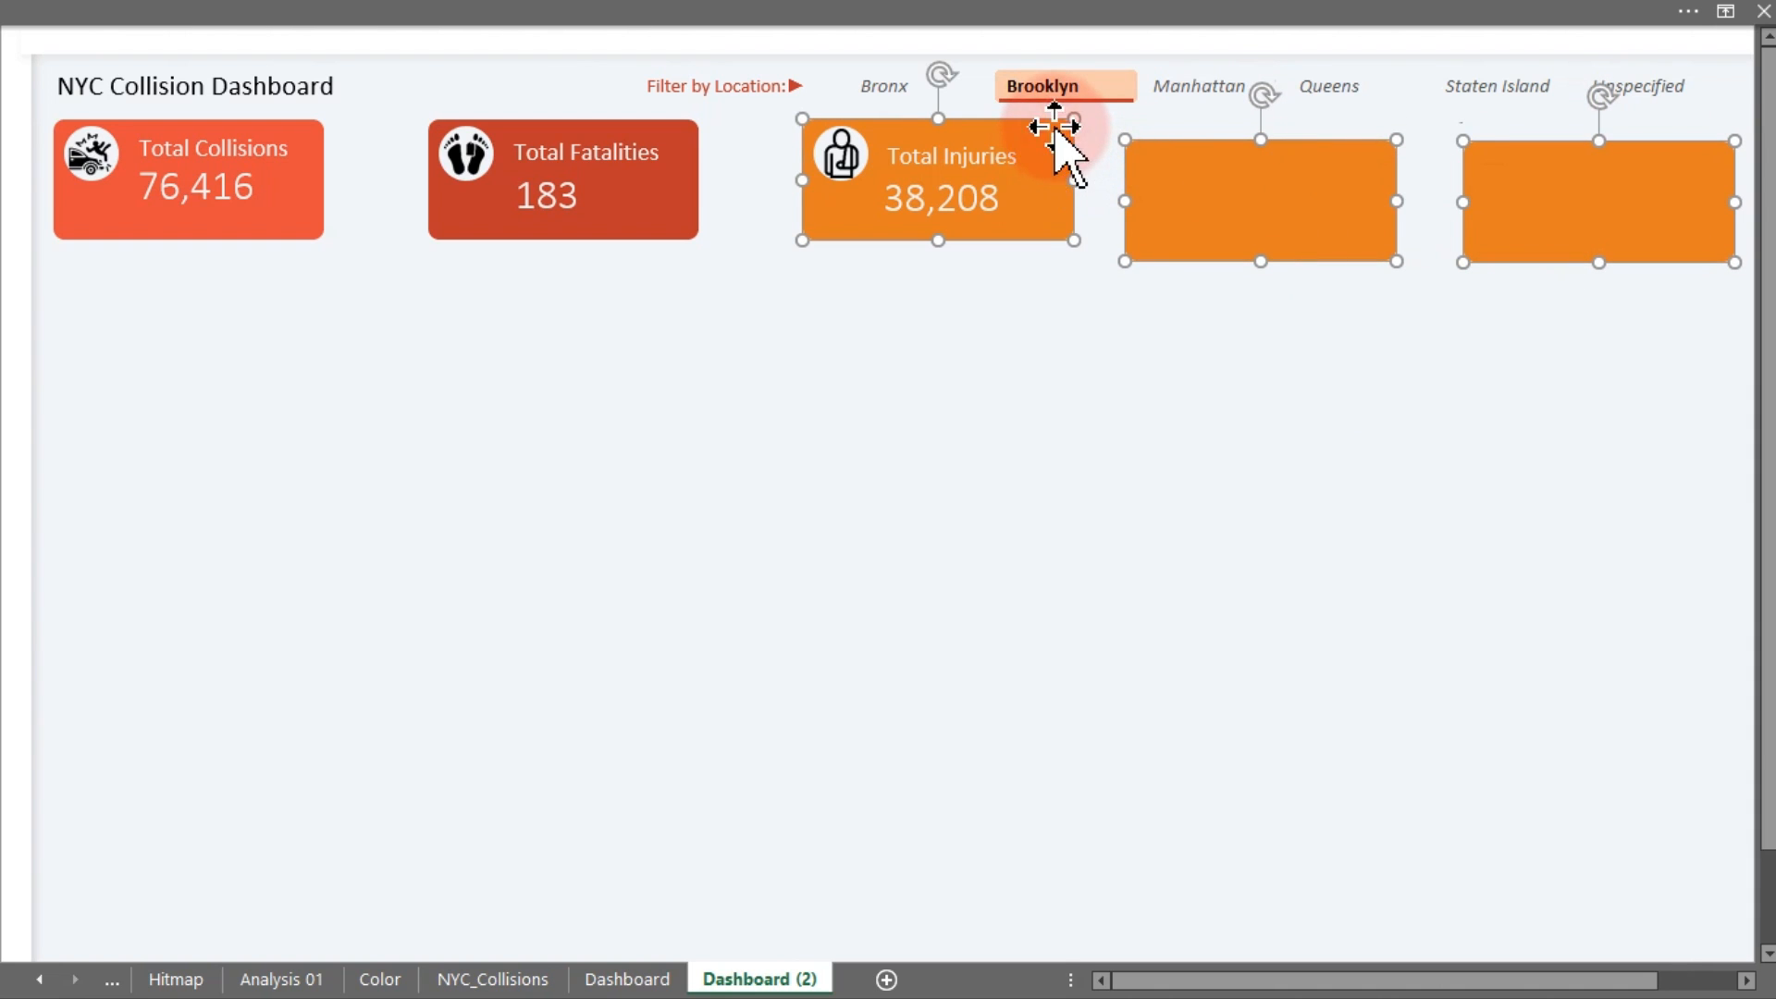
Align the Total Injuries card and both orange cards by their middles
click(774, 19)
click(1147, 65)
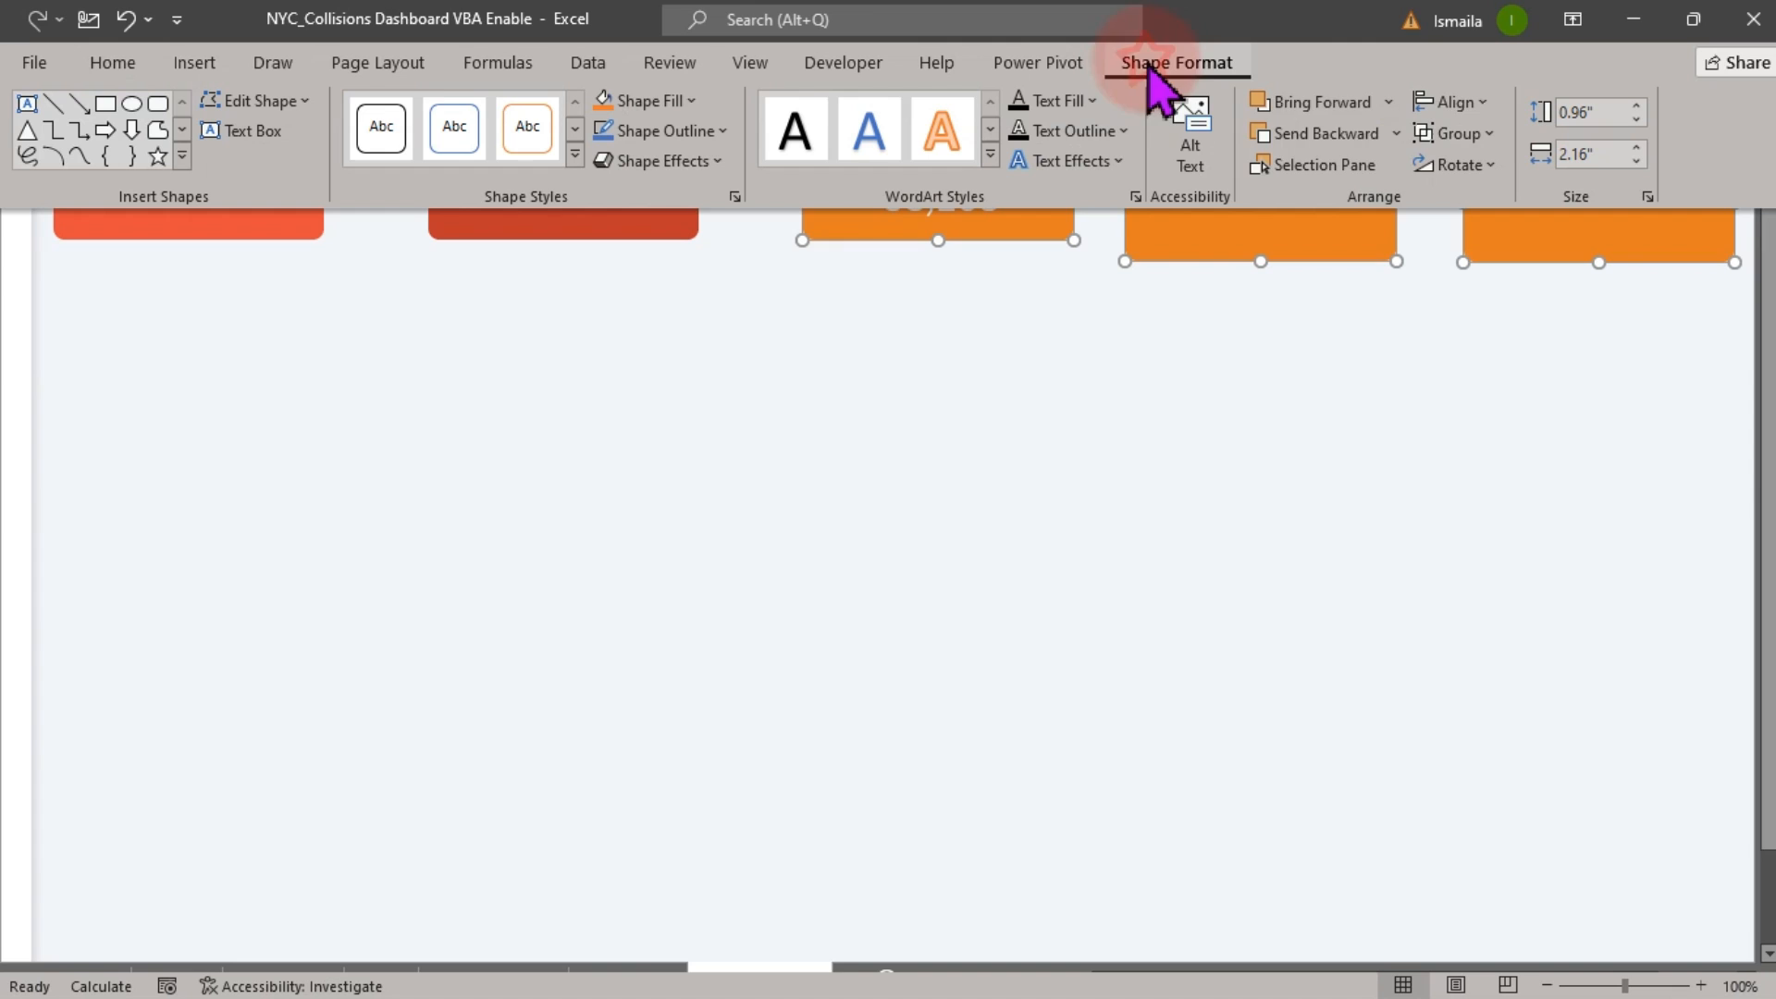
click(1469, 102)
click(1504, 287)
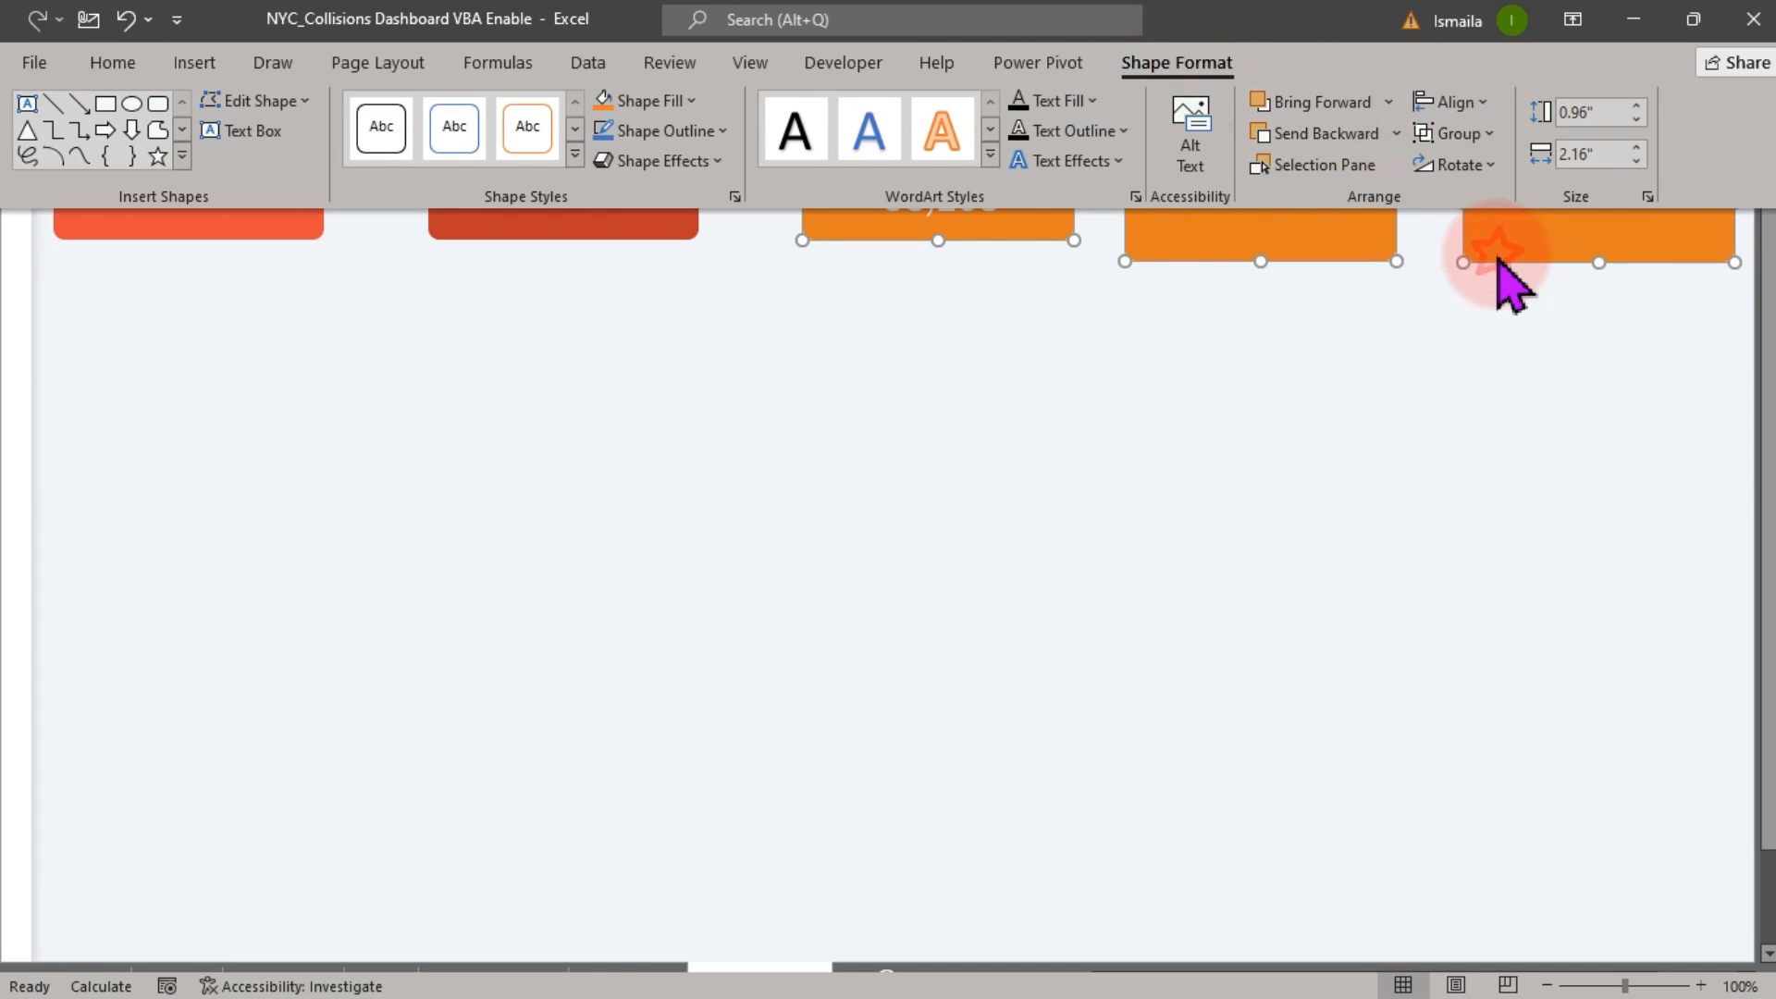
click(1428, 403)
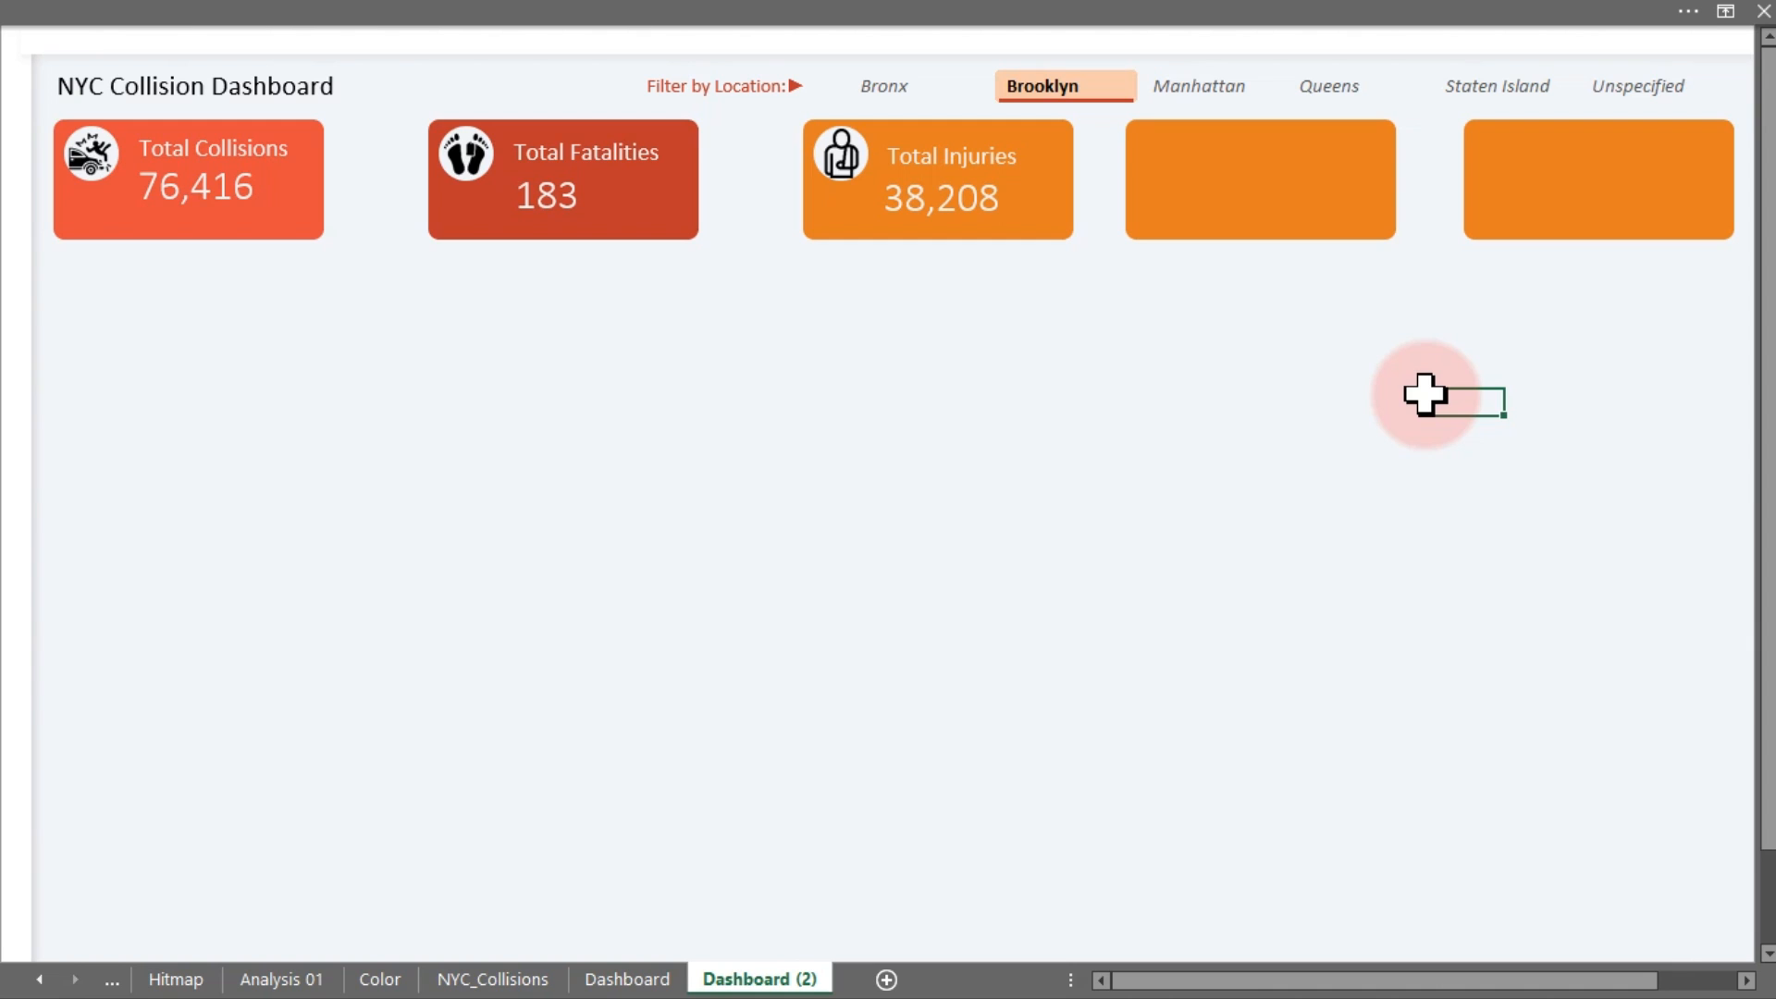
click(1088, 180)
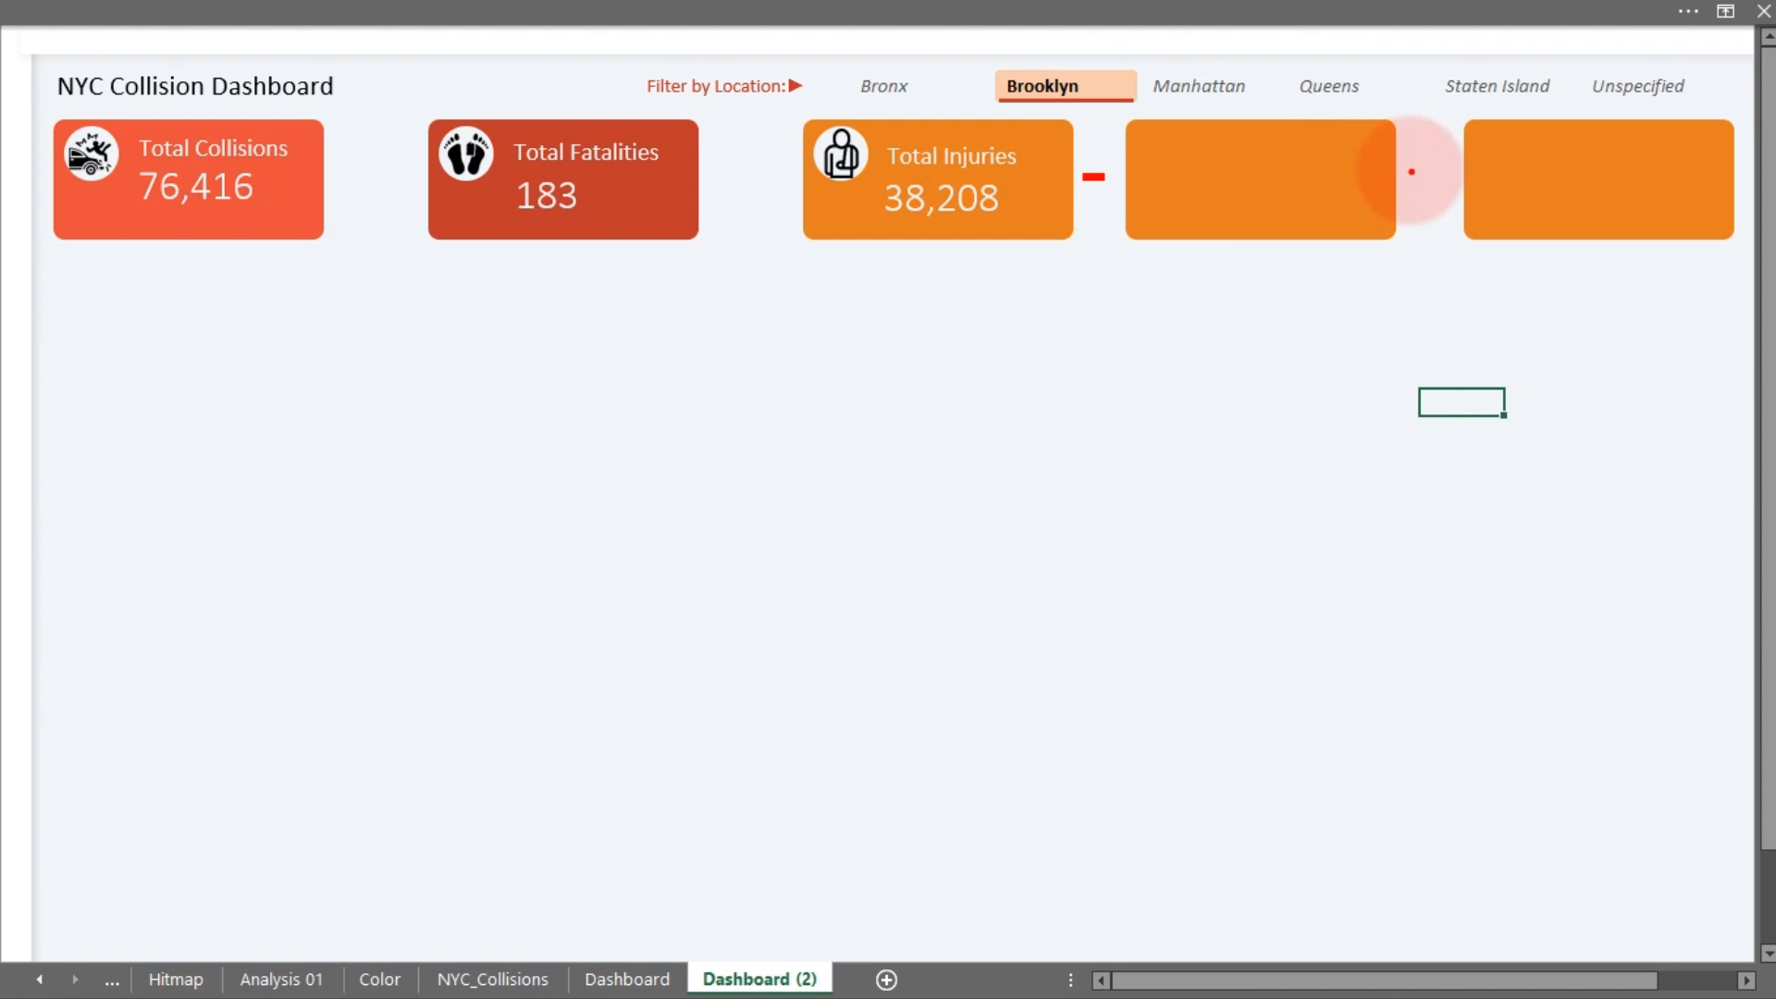
drag(1407, 170, 1459, 170)
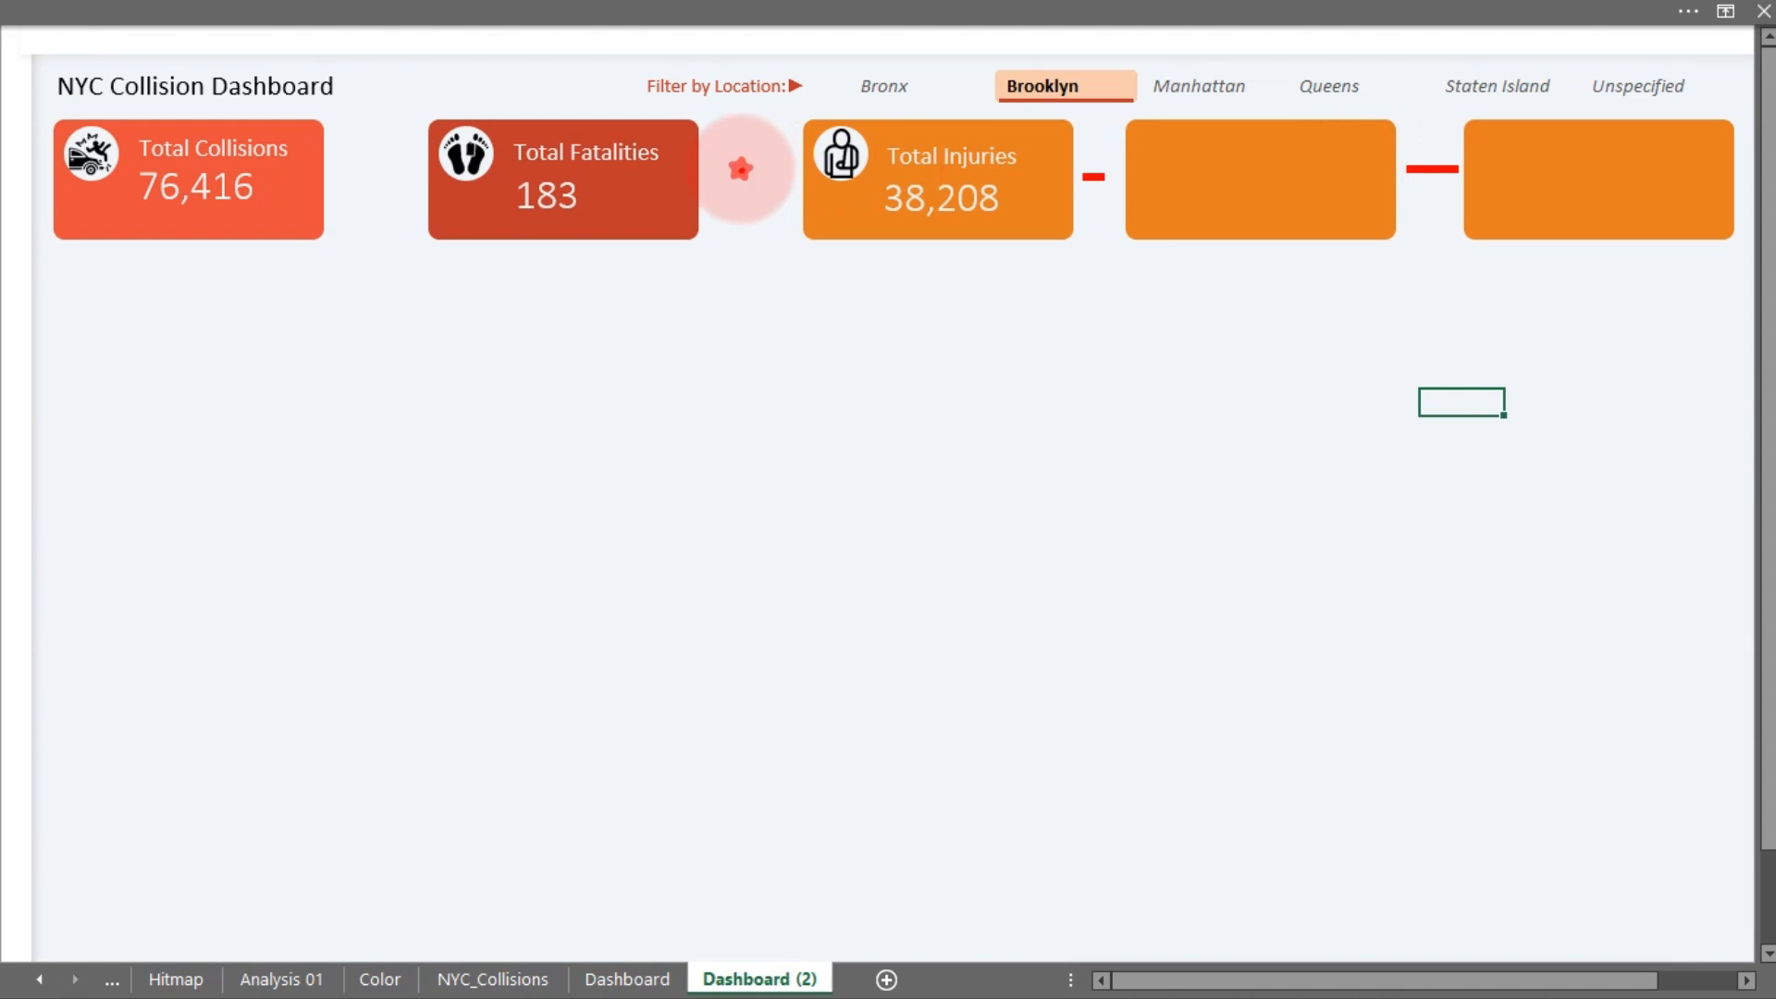
mouse_move(764, 167)
mouse_down()
mouse_move(746, 175)
mouse_move(763, 173)
mouse_up()
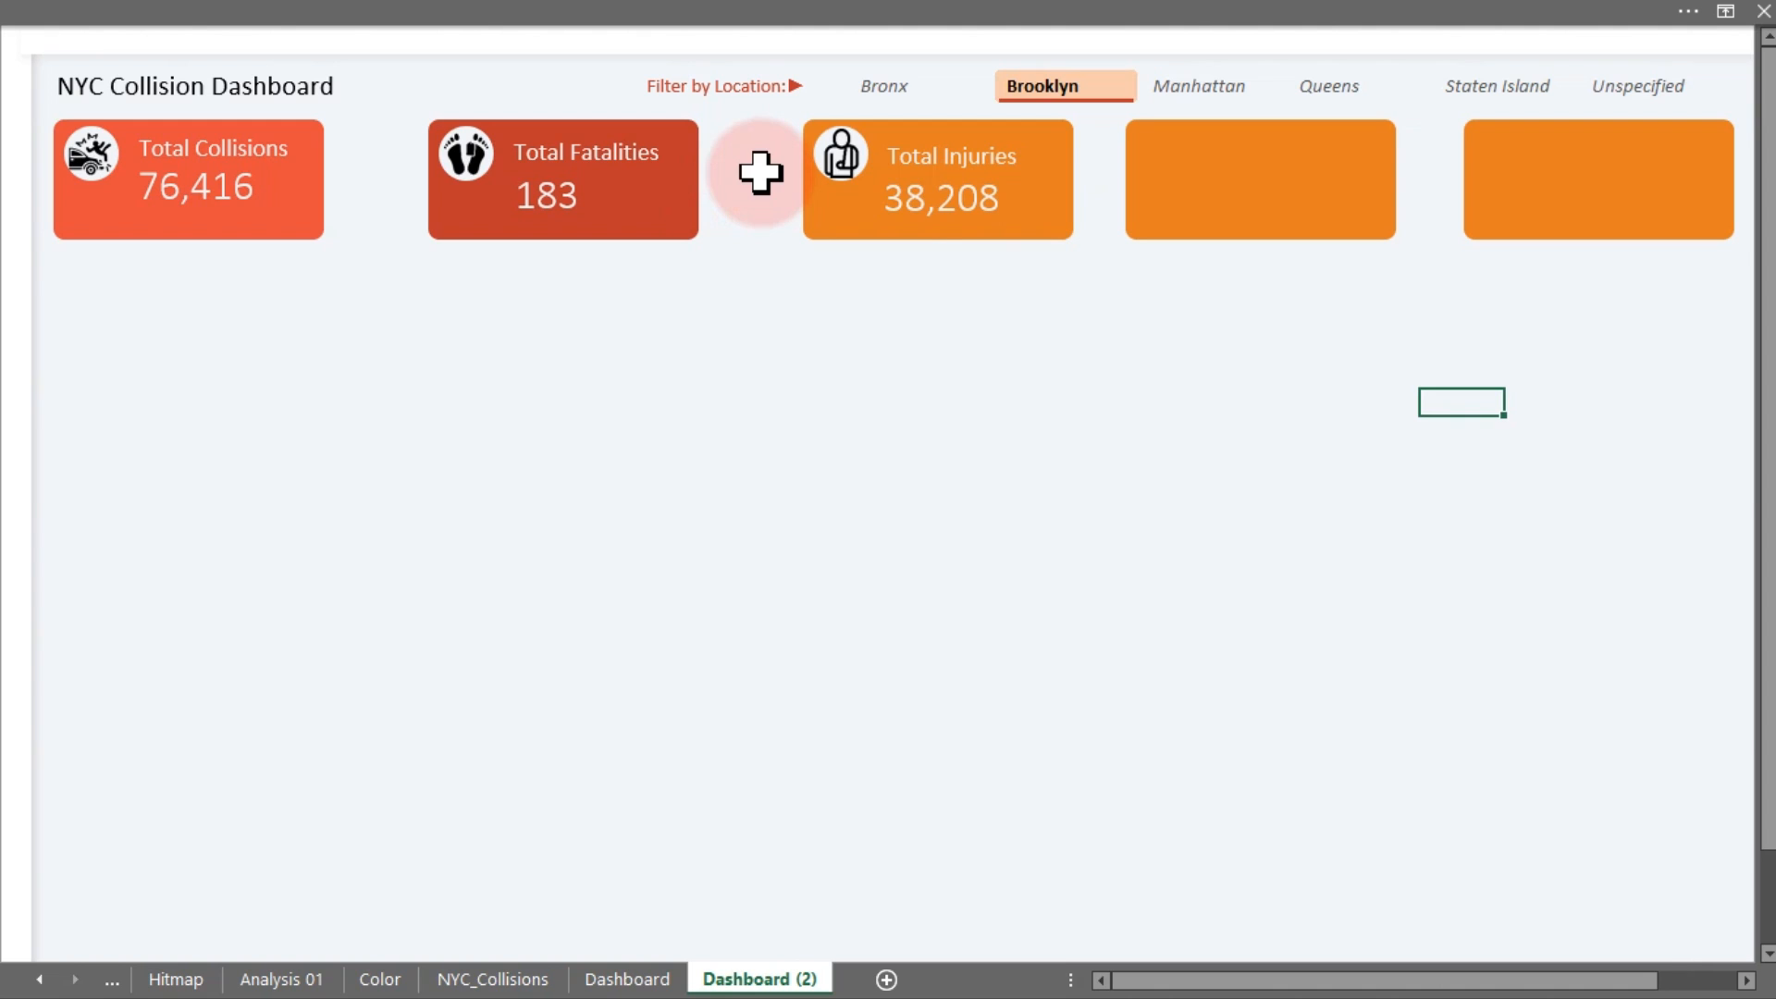
Turn on Select Objects mode from Home > Find & Select
click(932, 198)
click(979, 380)
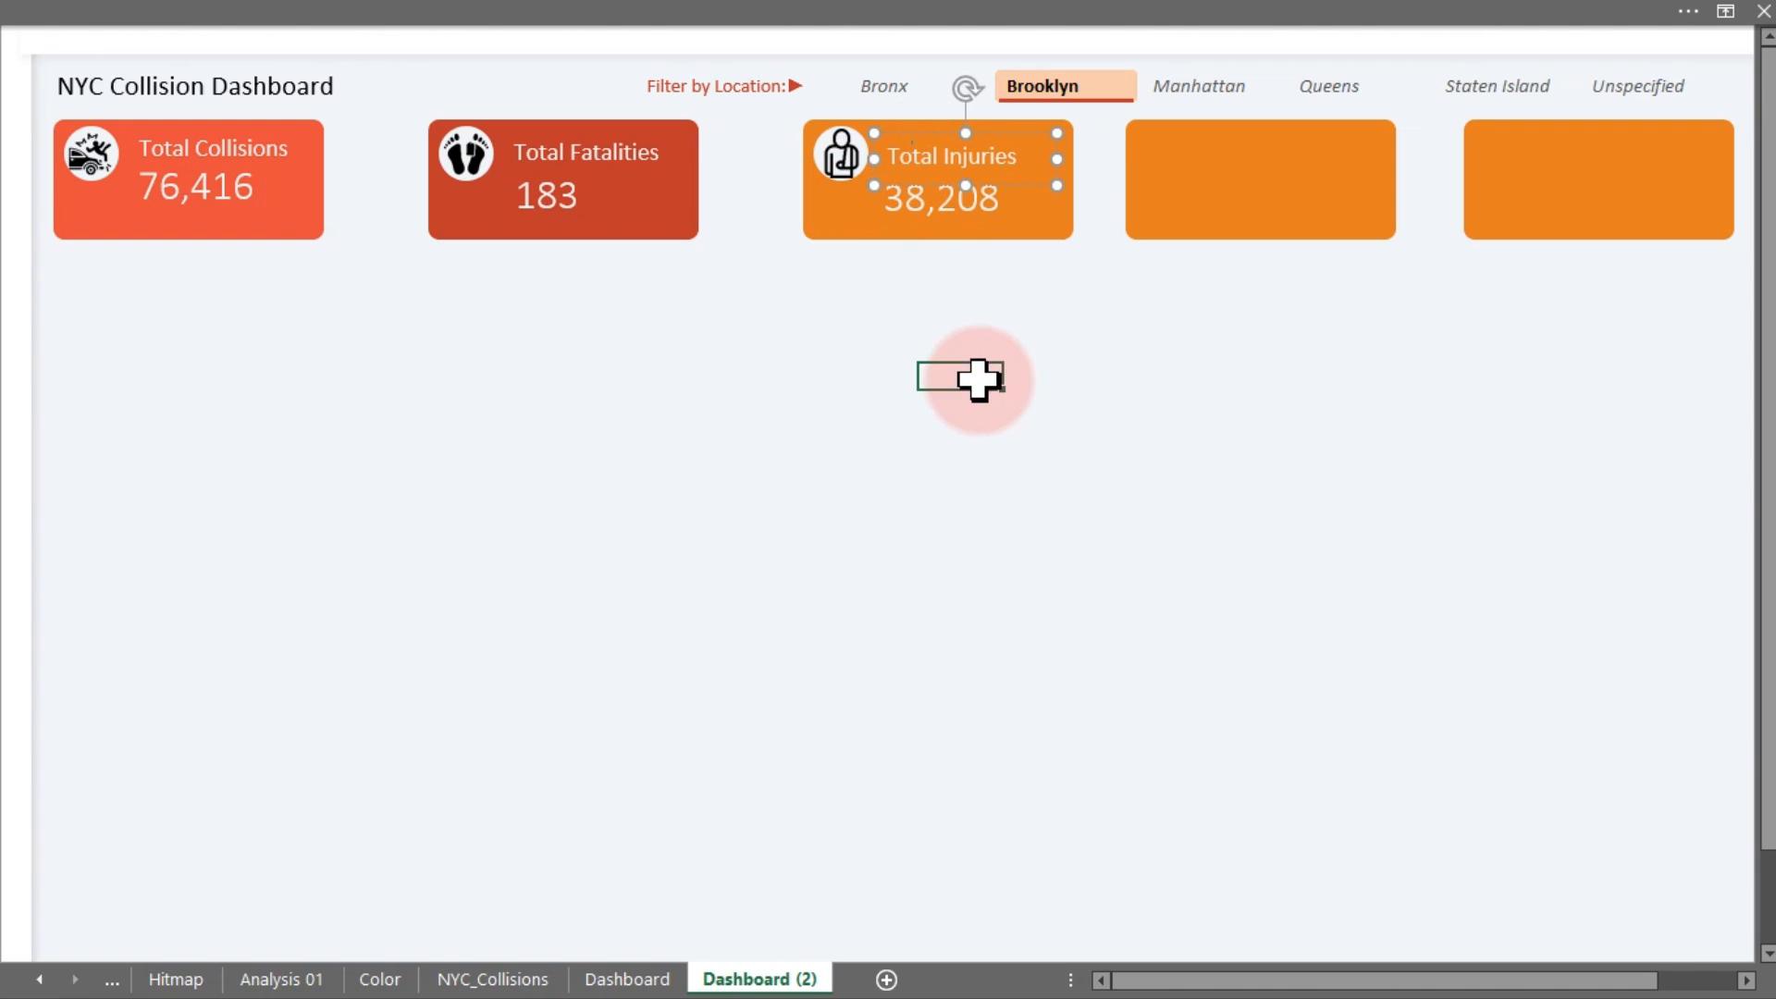
click(560, 13)
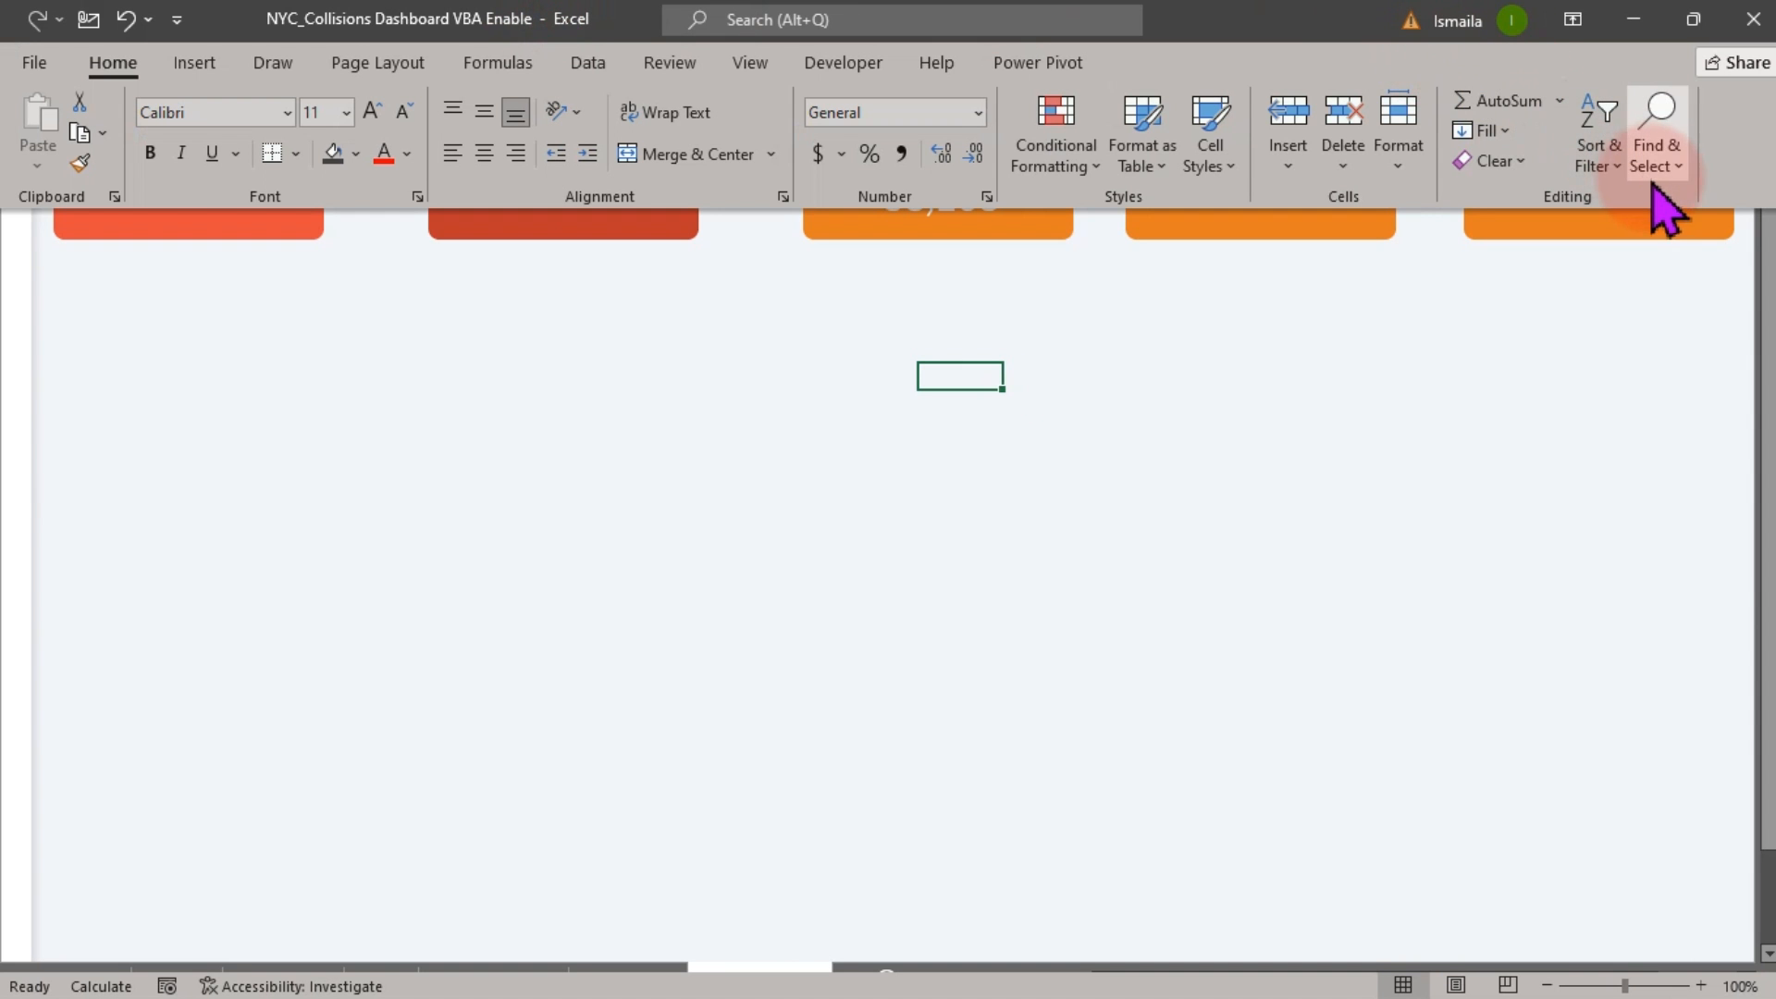
click(1663, 159)
click(1656, 542)
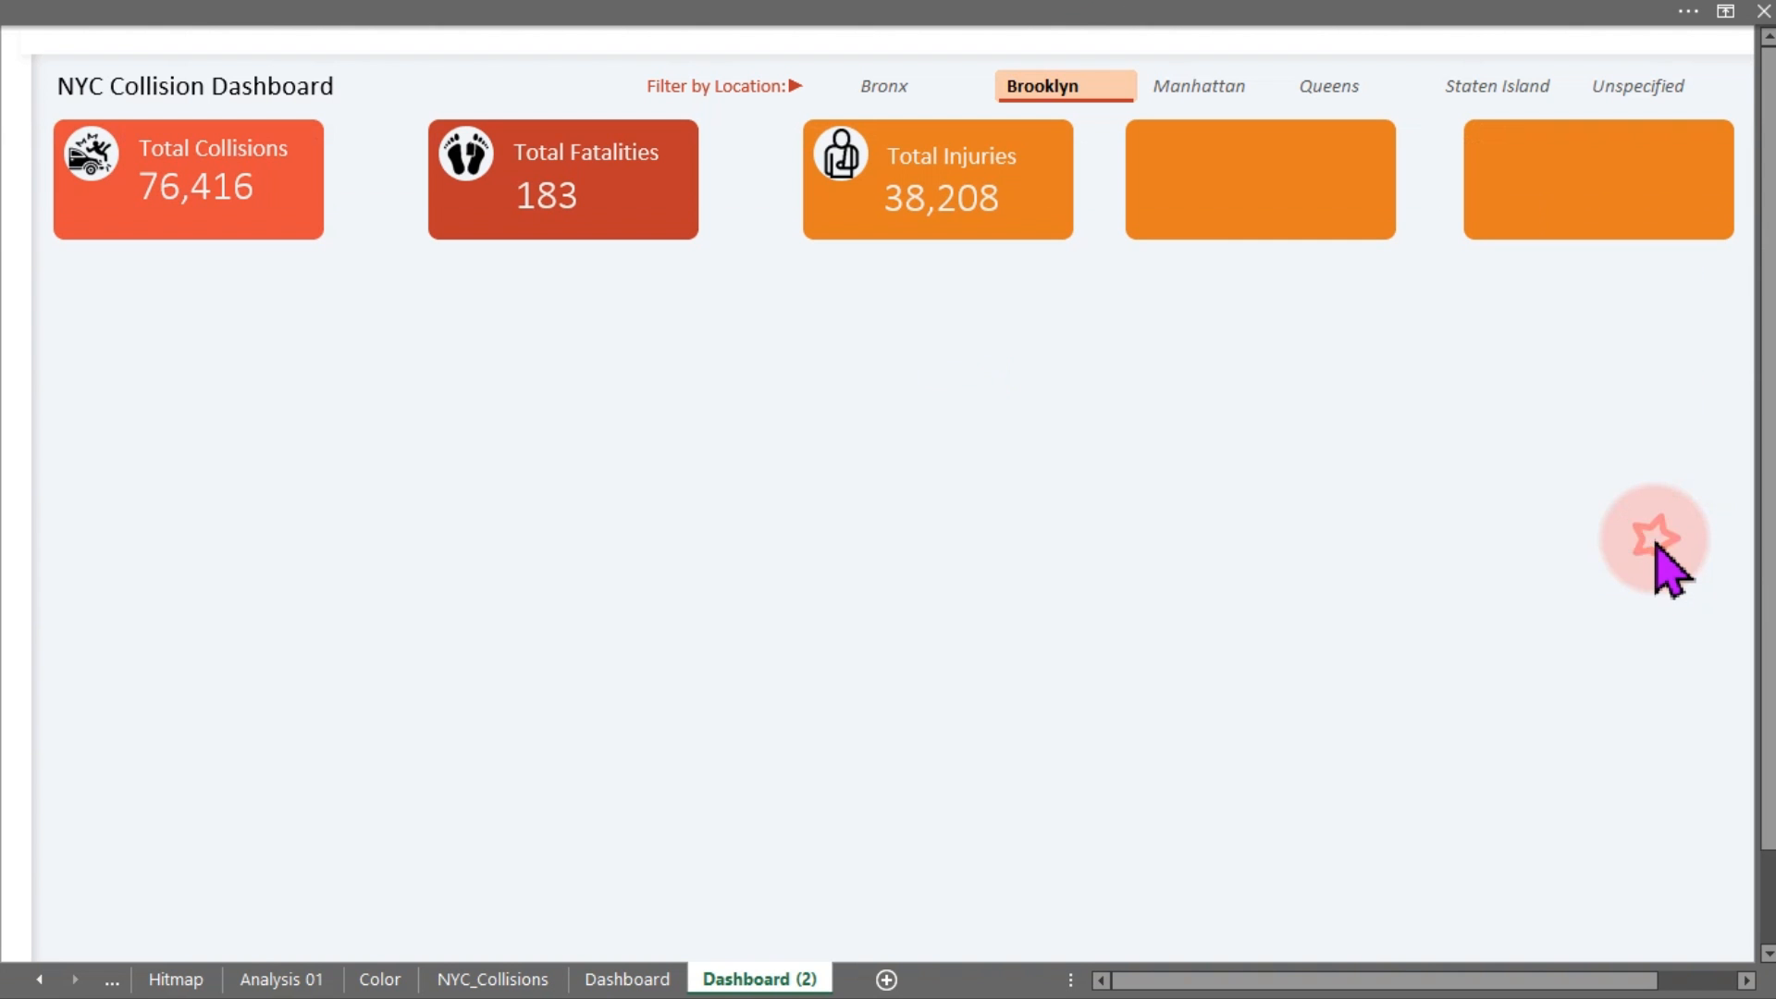
Marquee-select all the shapes forming the Total Injuries card
drag(947, 384, 443, 111)
click(819, 338)
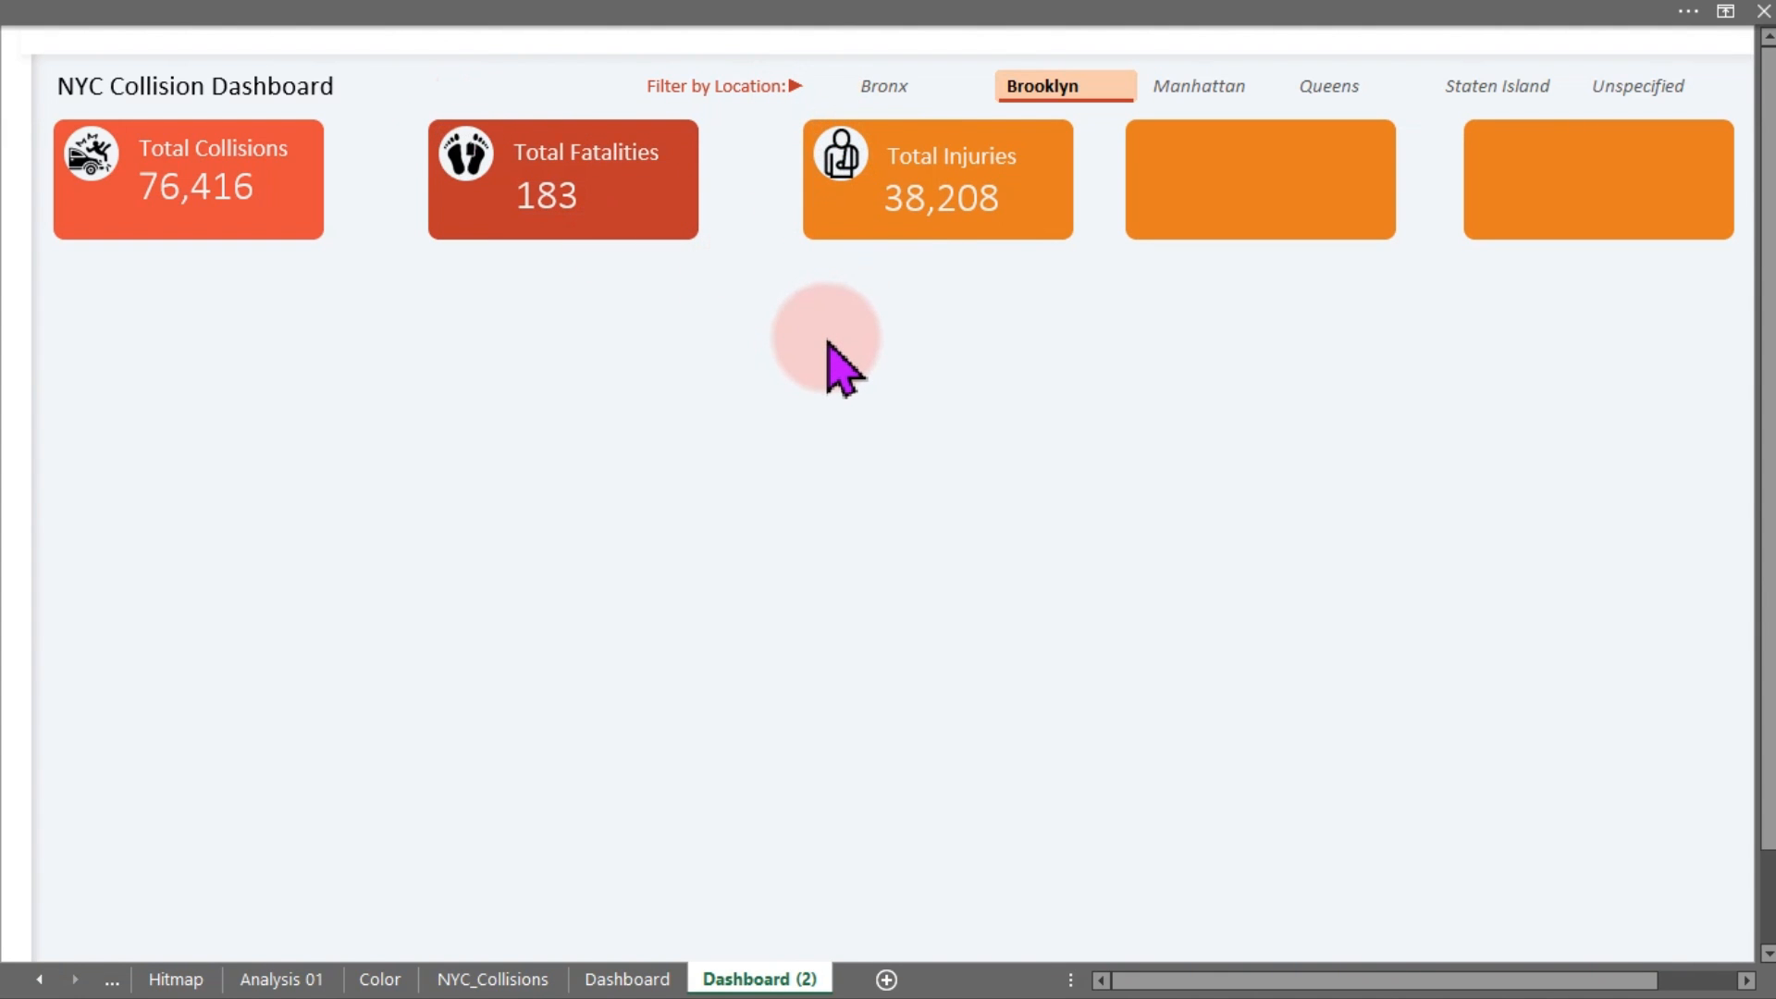
drag(1152, 341, 758, 93)
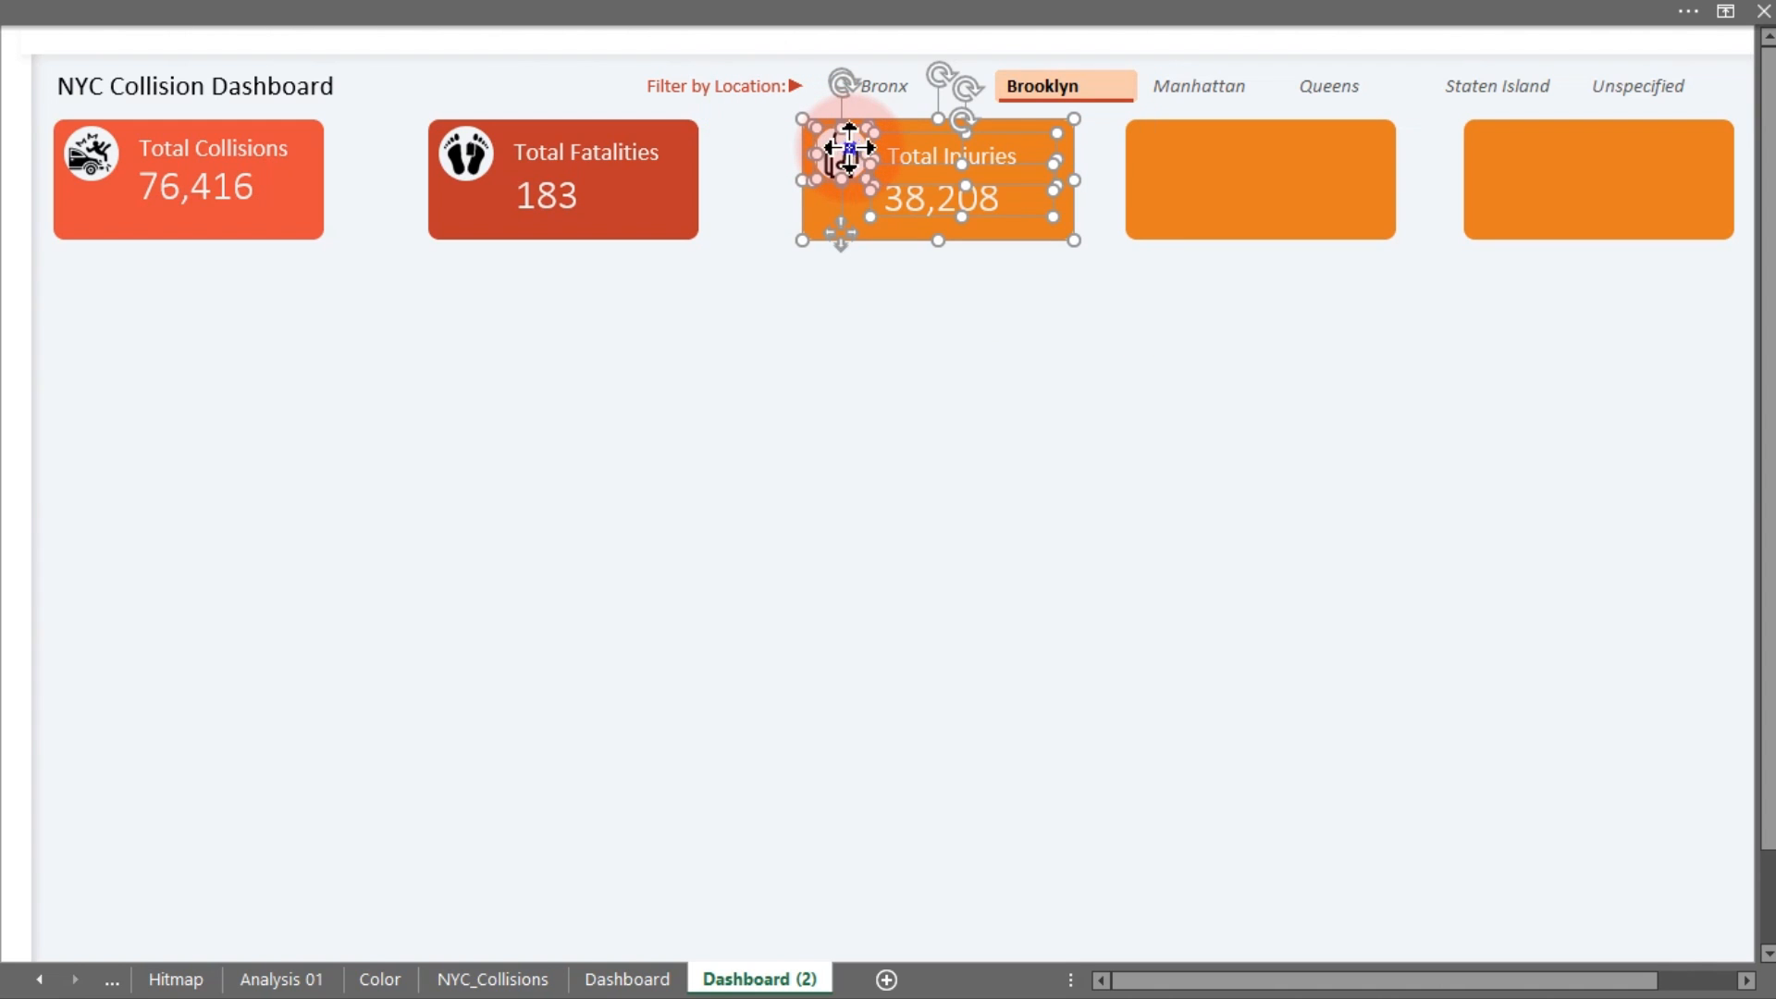
Group the Total Injuries card's shapes, then select and group the Total Fatalities card's shapes
right_click(849, 148)
mouse_move(932, 328)
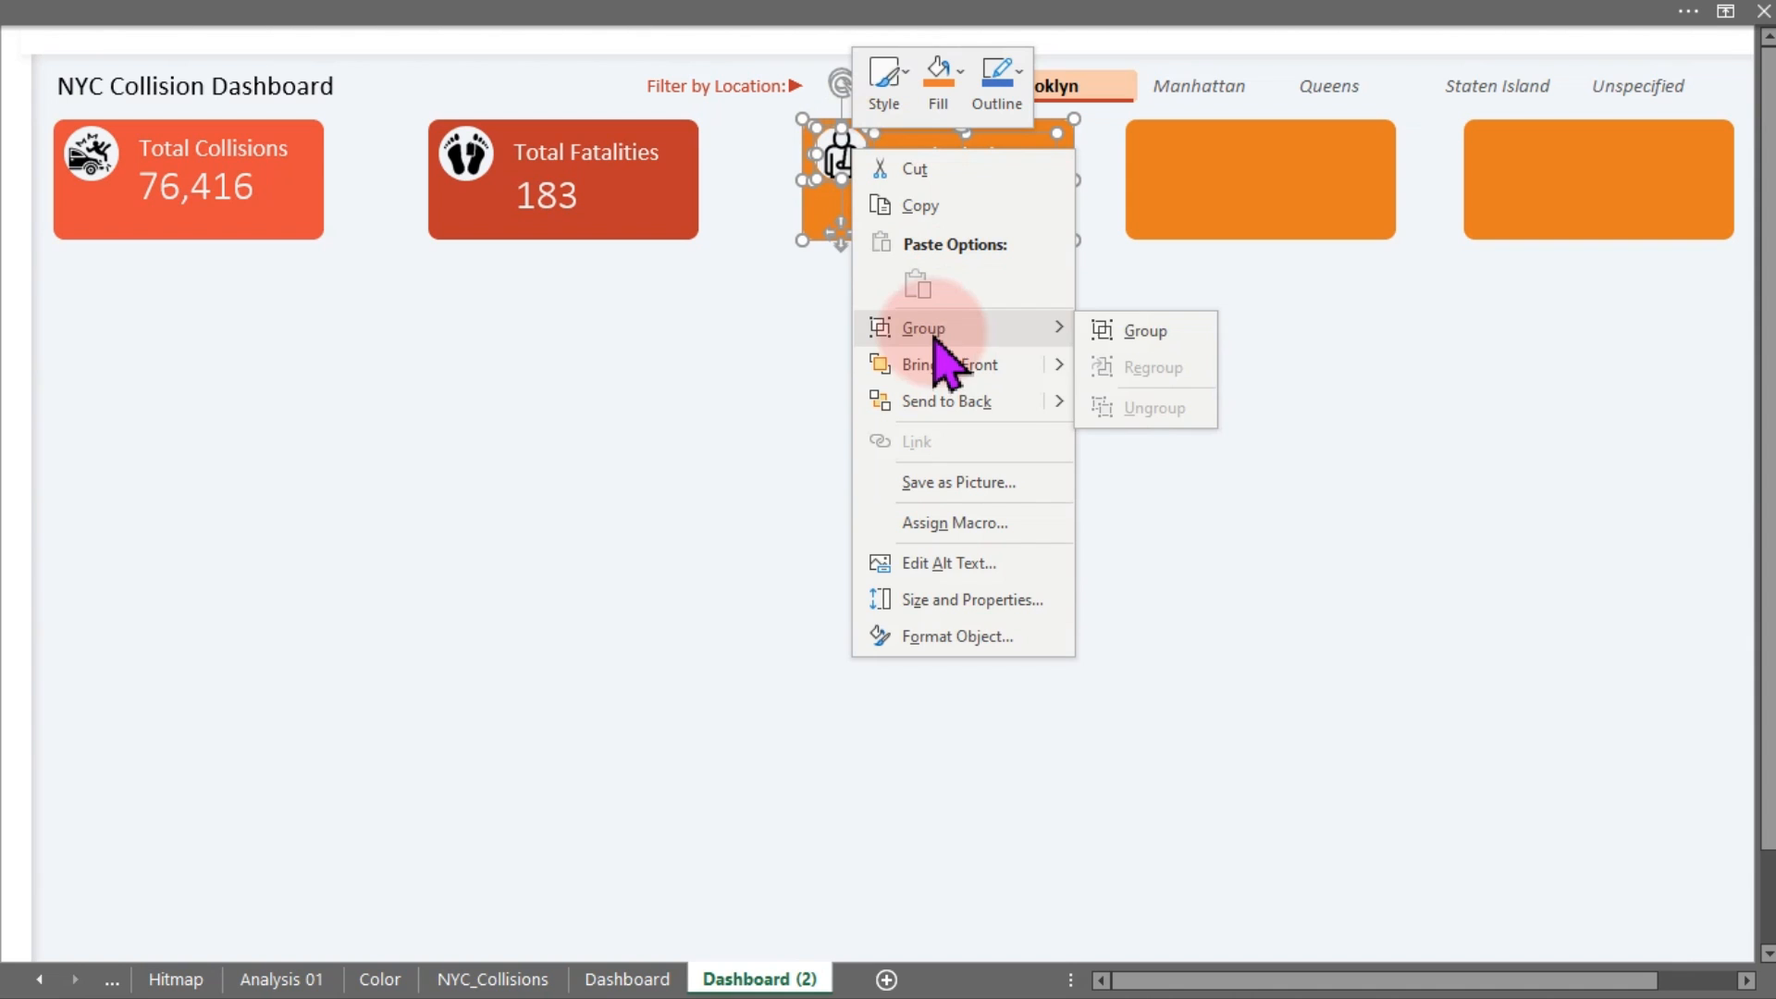
click(1144, 335)
drag(795, 295, 354, 120)
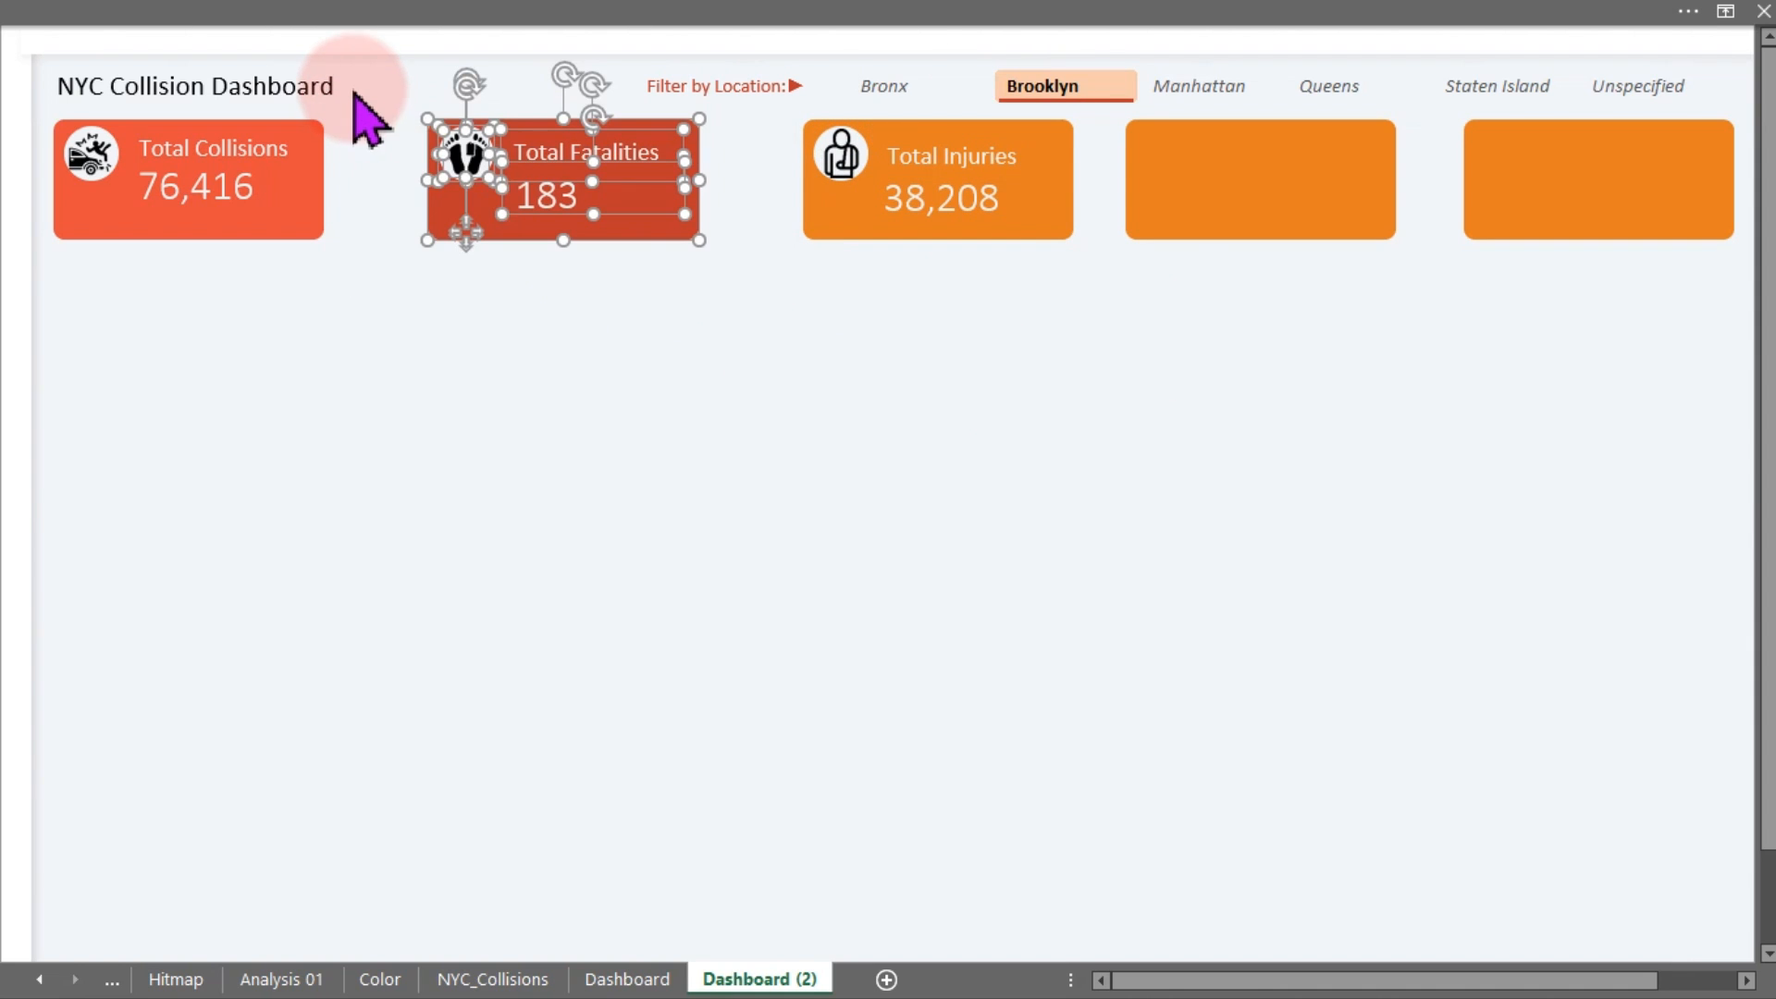
right_click(484, 164)
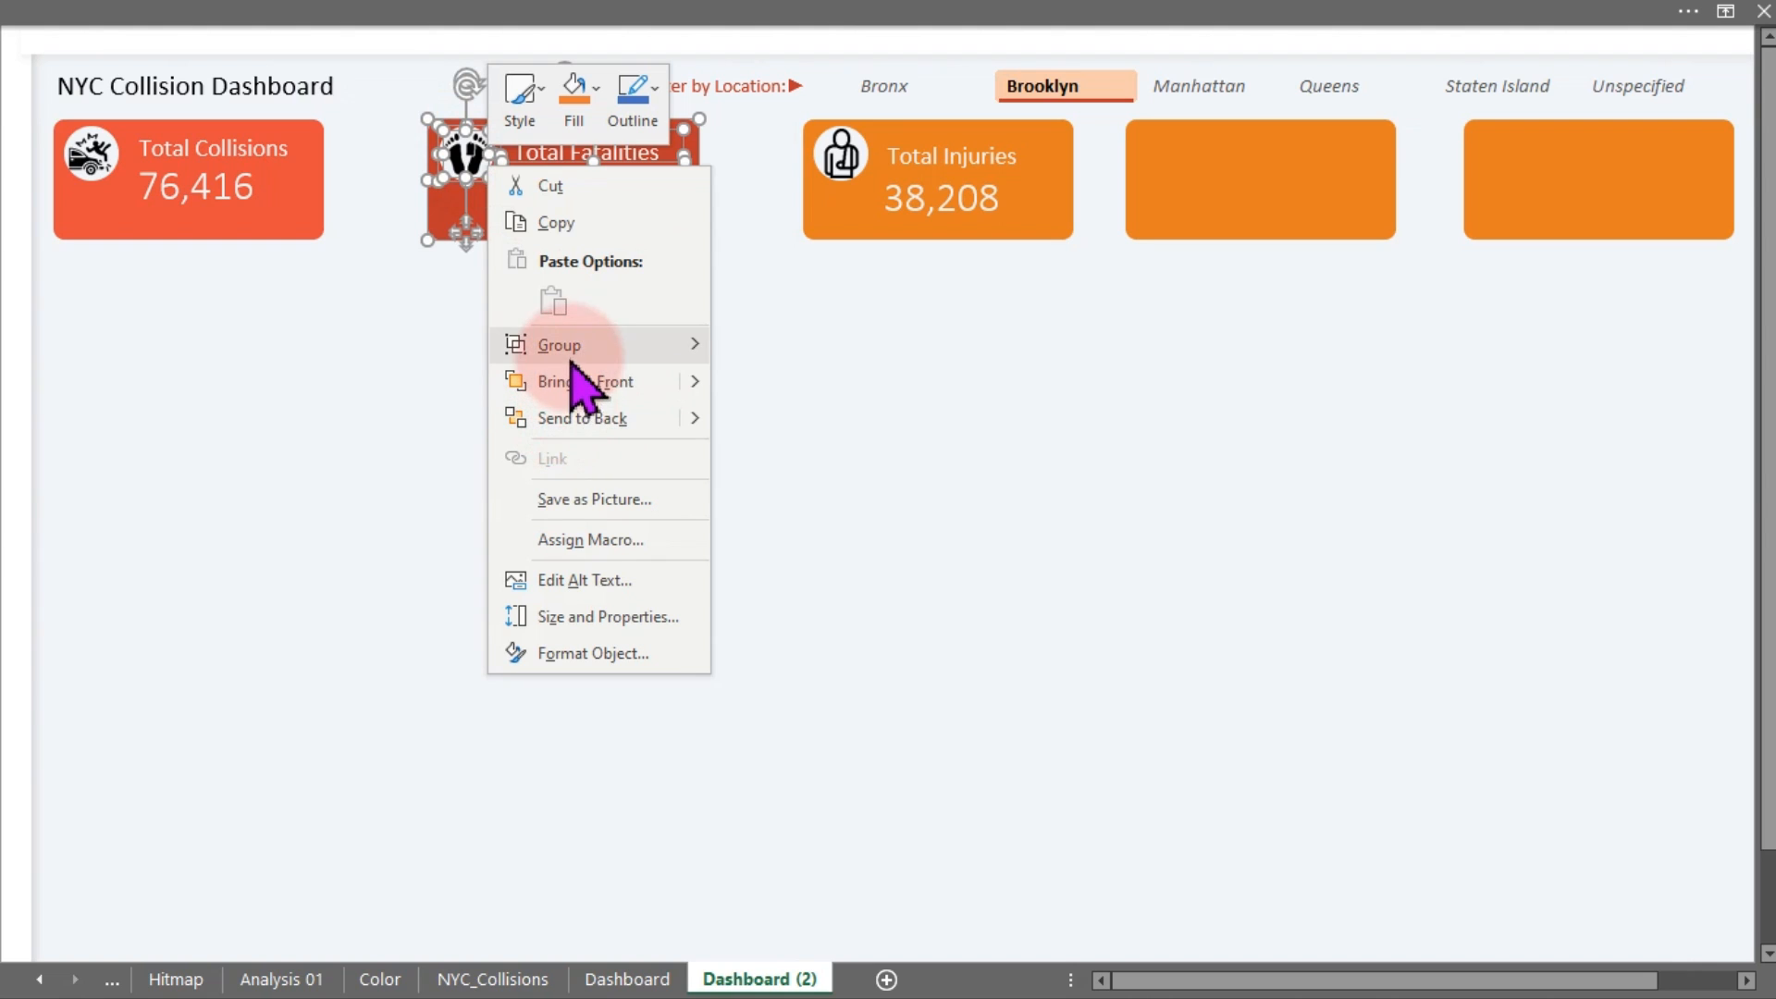
mouse_move(655, 351)
click(768, 347)
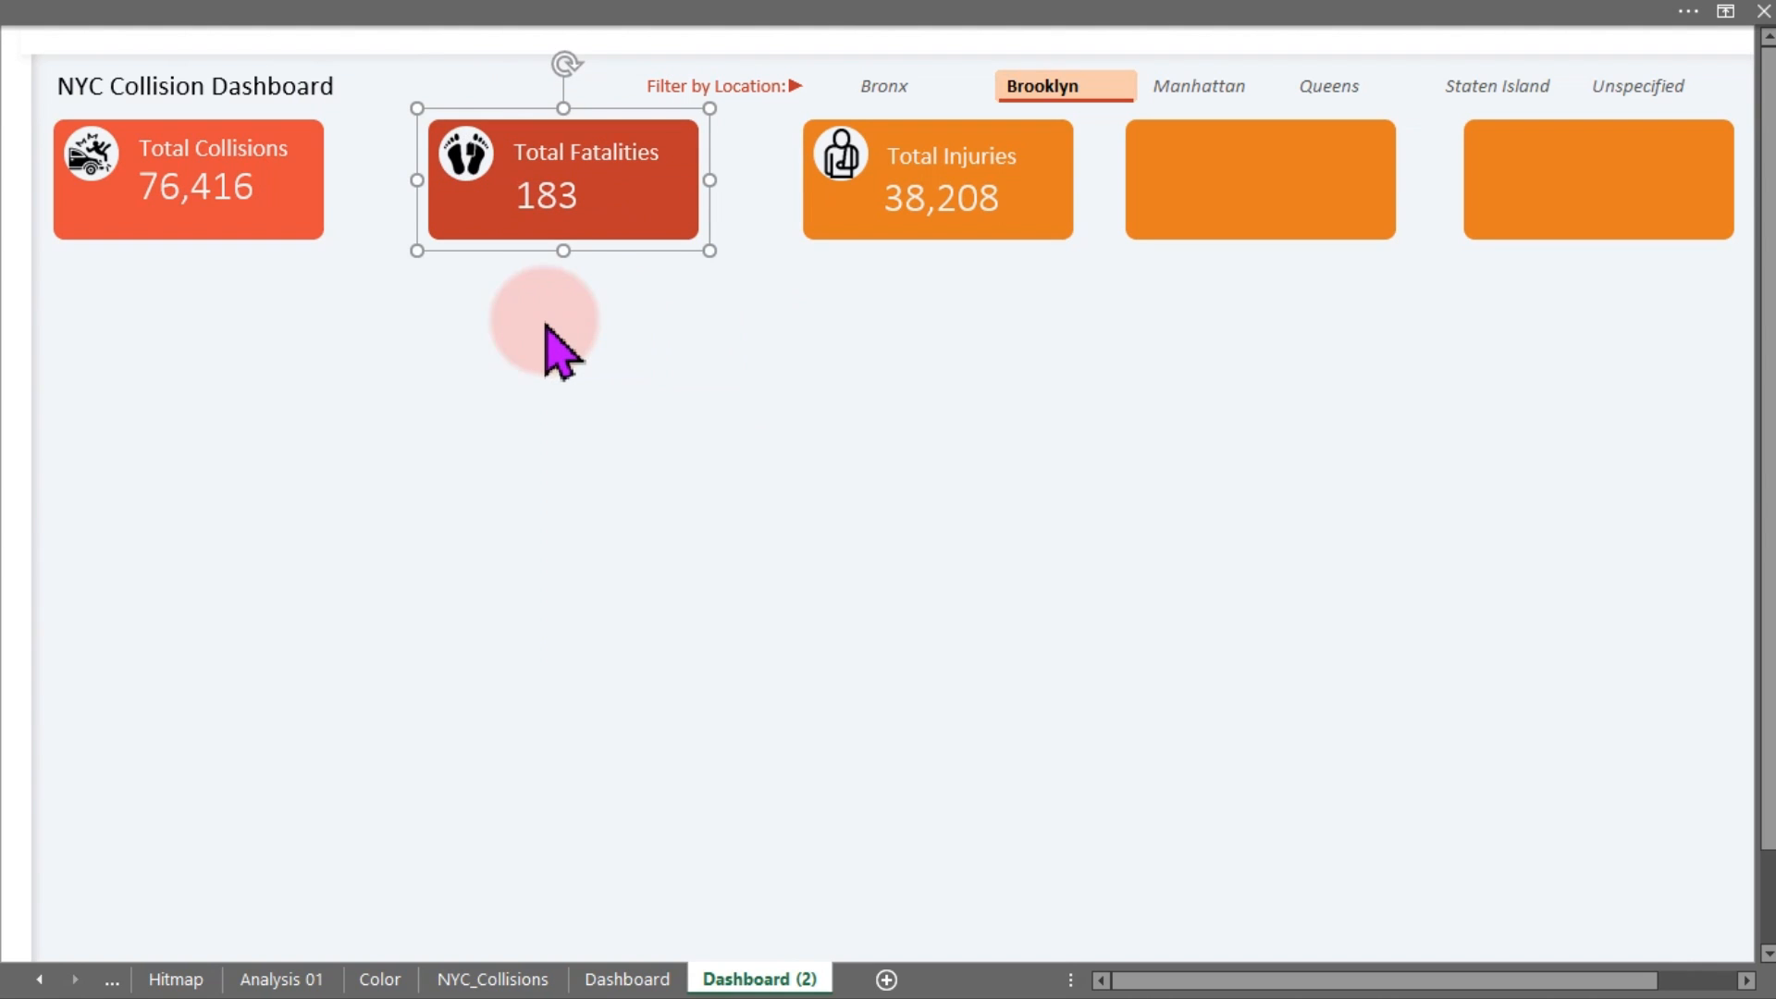
click(508, 315)
Select the Total Collisions card's shapes and group them into one object
drag(429, 331, 8, 88)
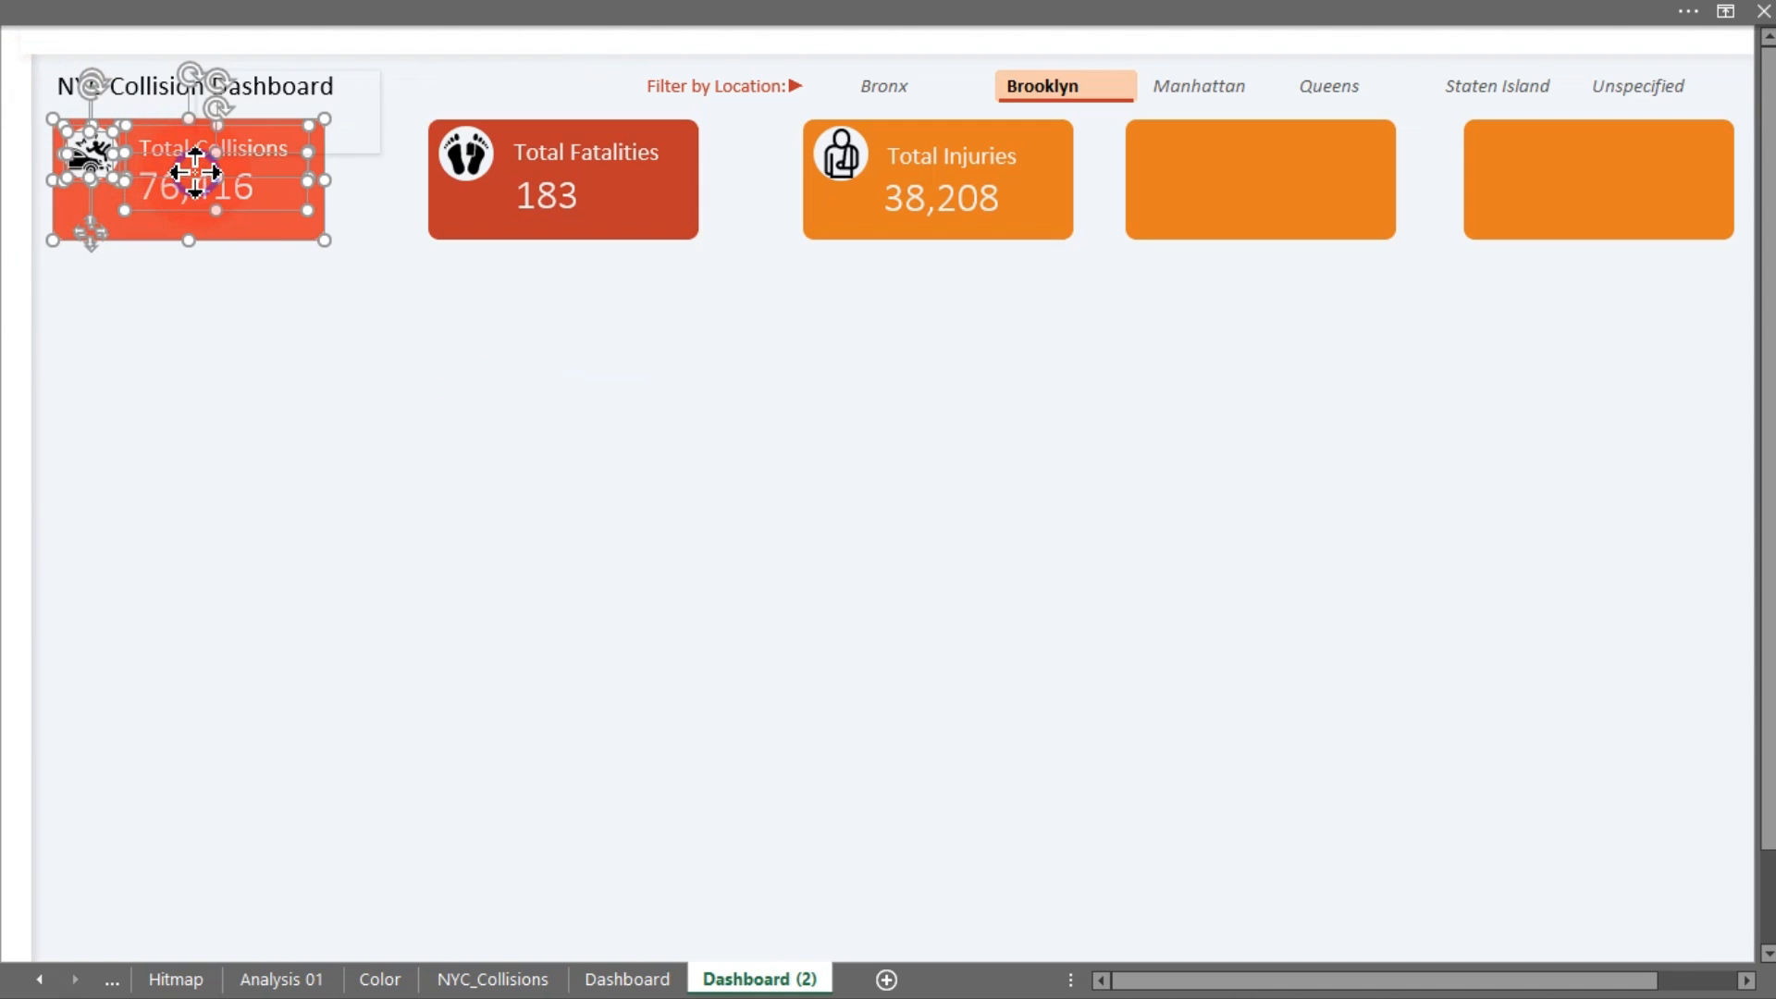
right_click(209, 192)
mouse_move(277, 356)
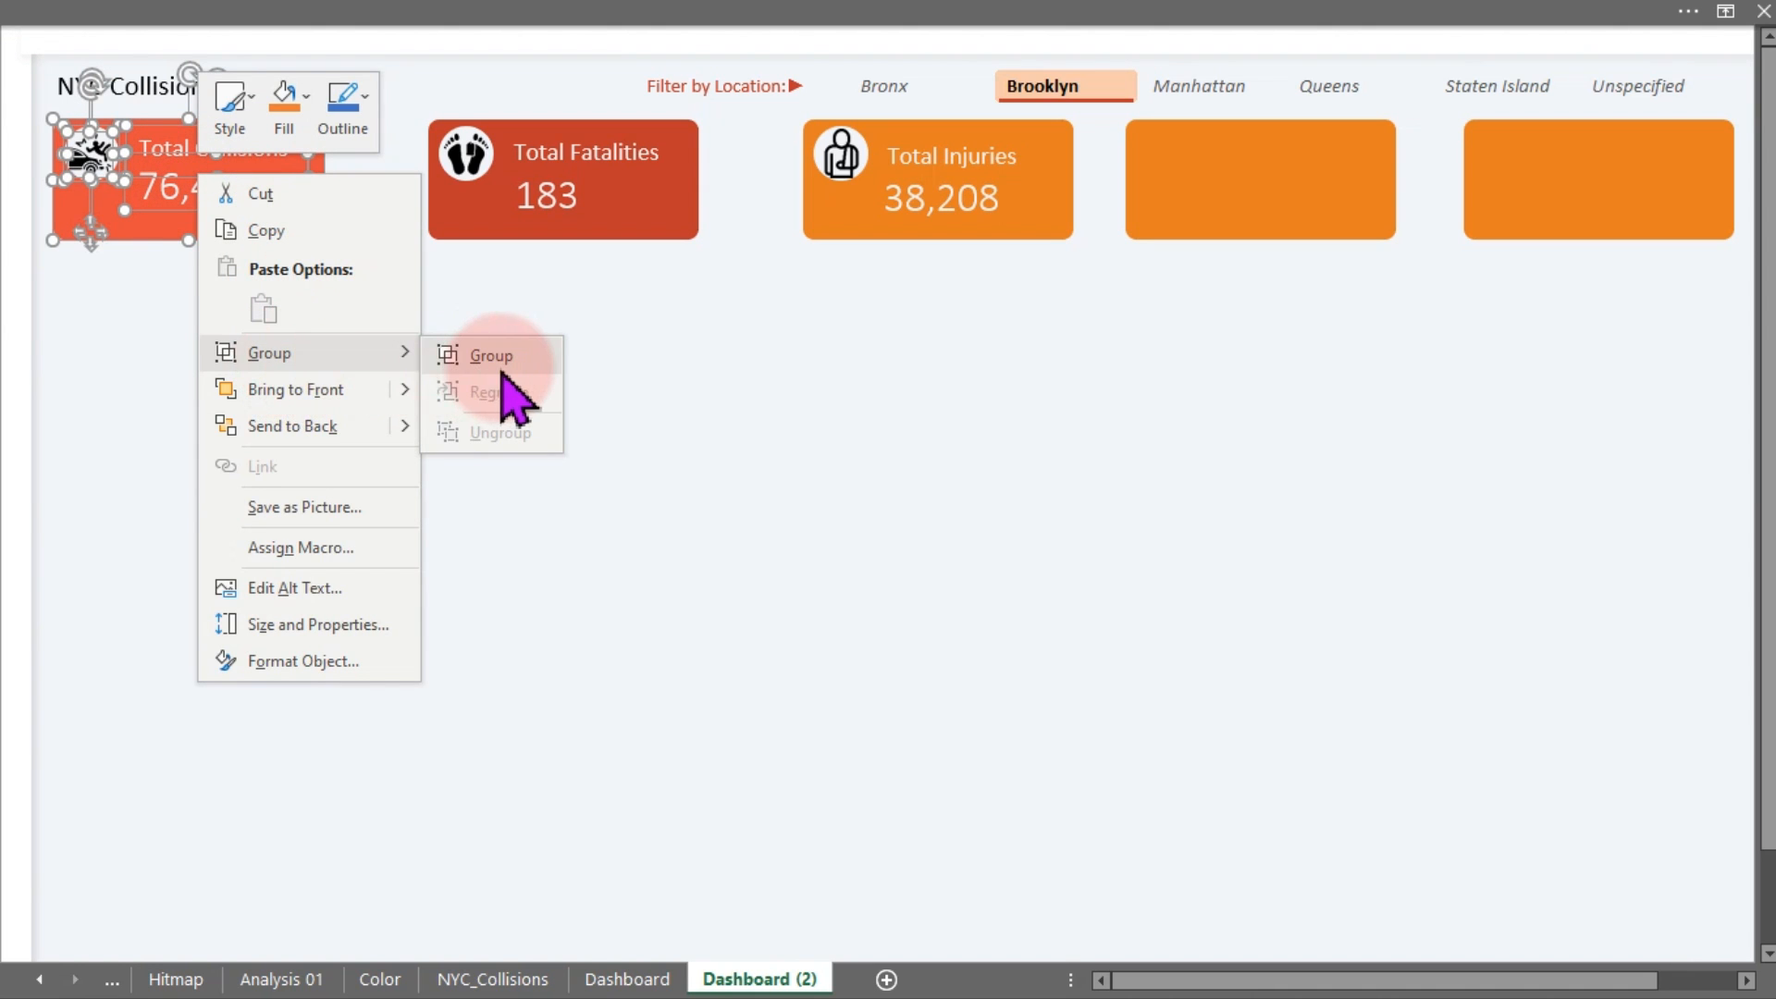
click(497, 356)
click(694, 407)
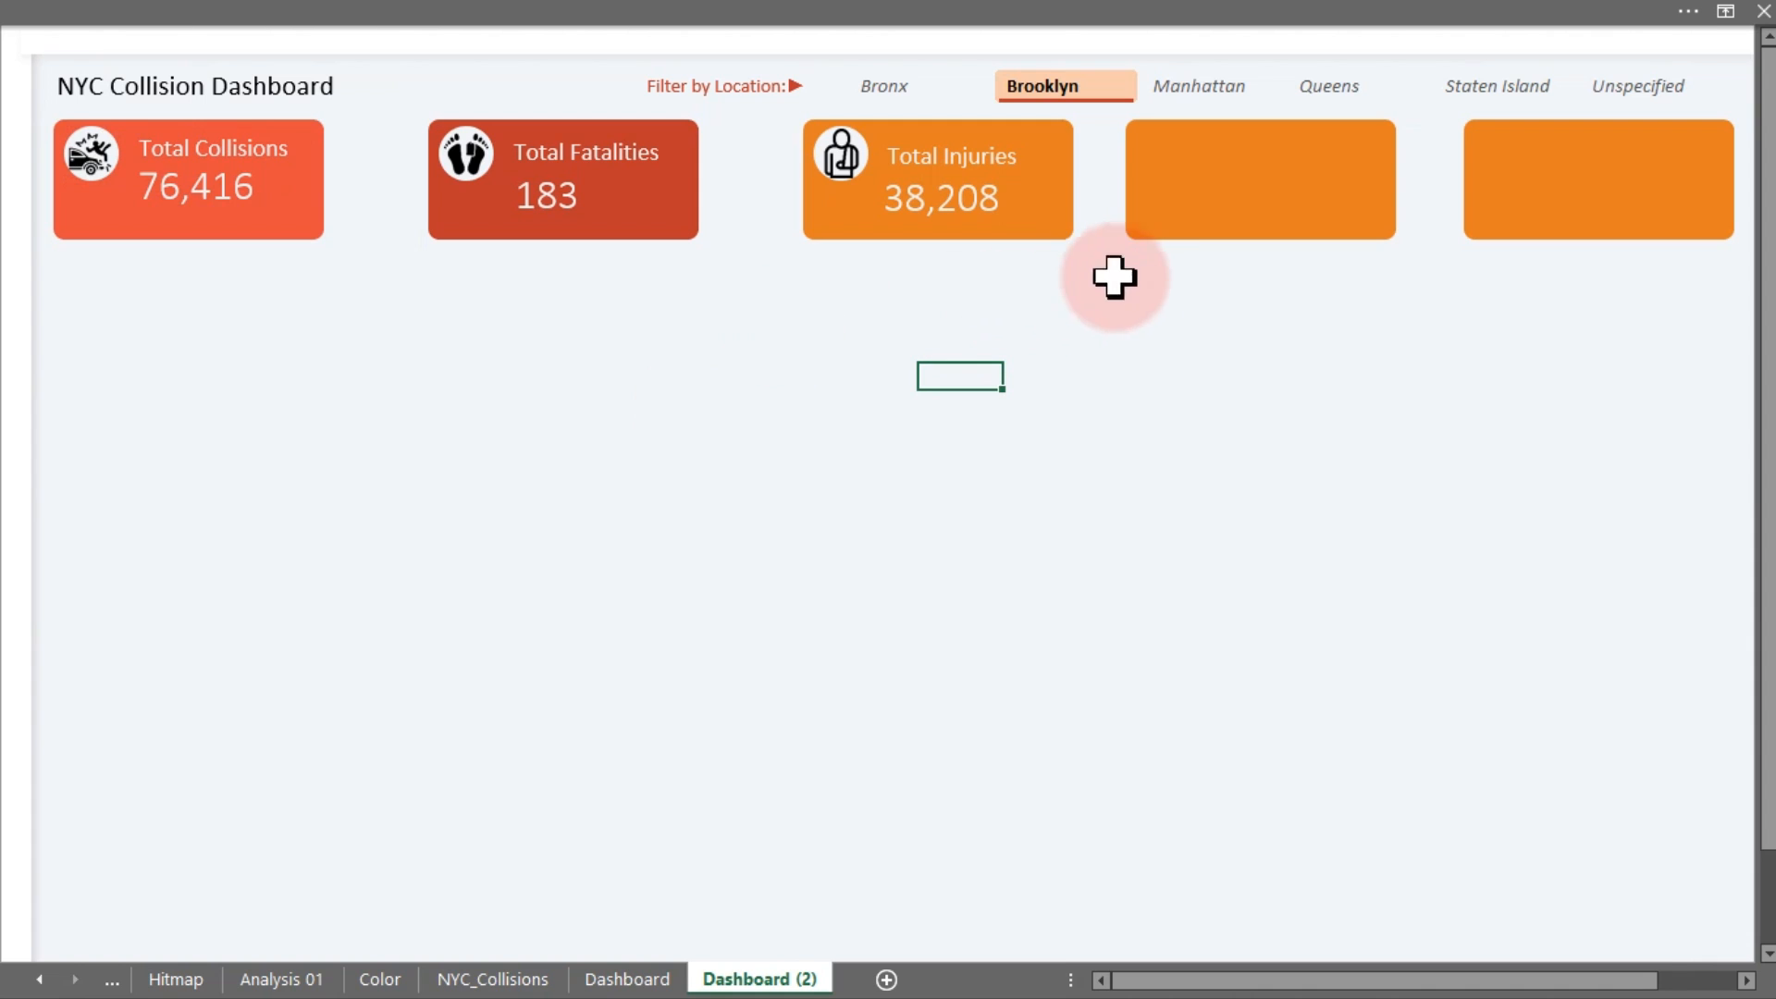
Delete the two blank orange cards and place two Total Injuries copies (38,208) to the right
drag(1276, 198, 1601, 160)
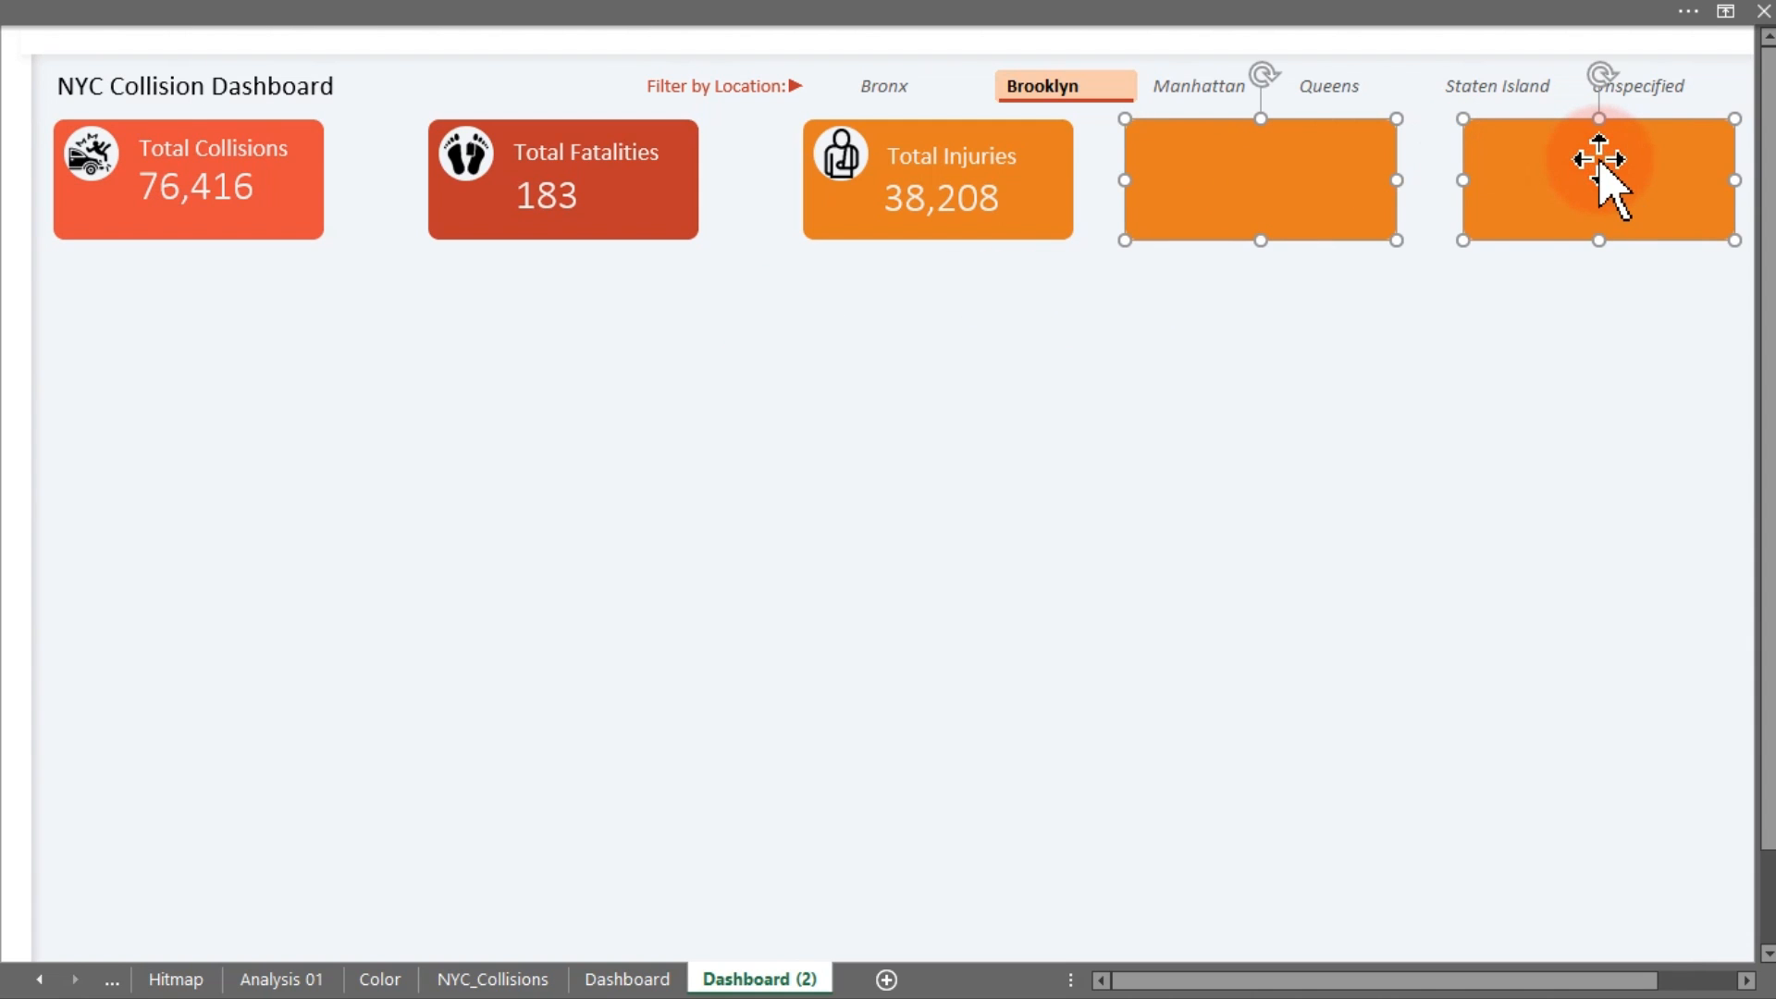
key(Delete)
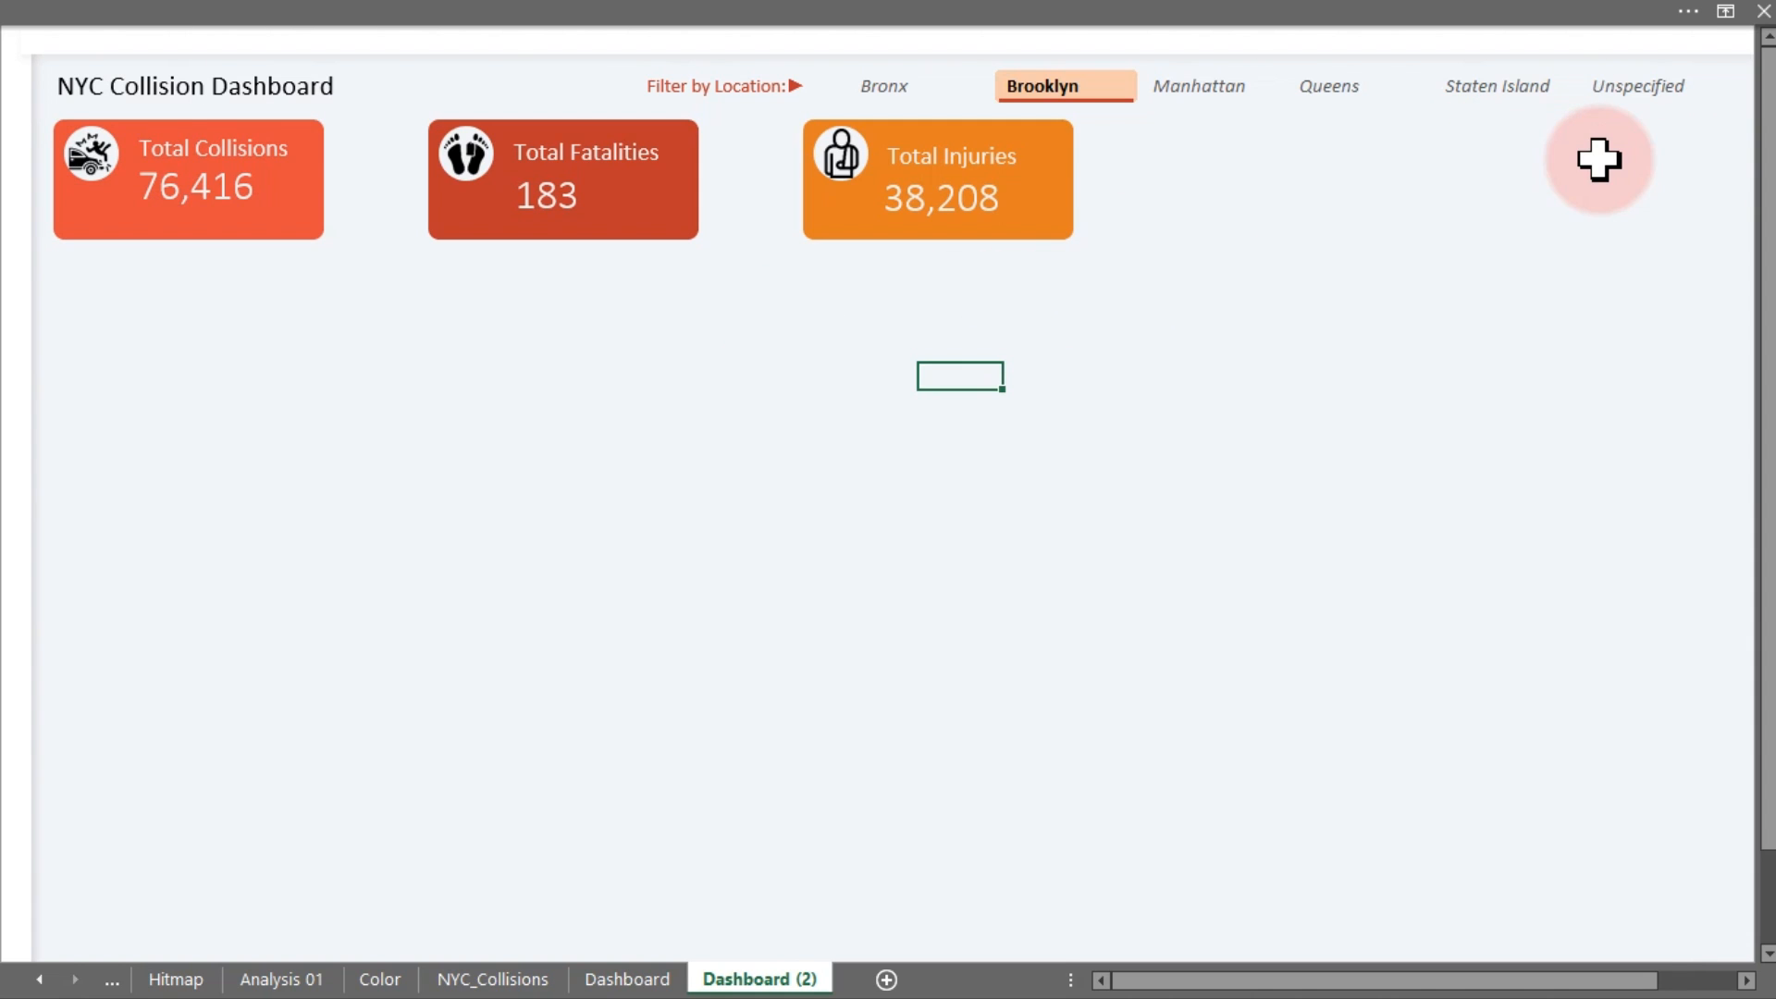
click(1040, 197)
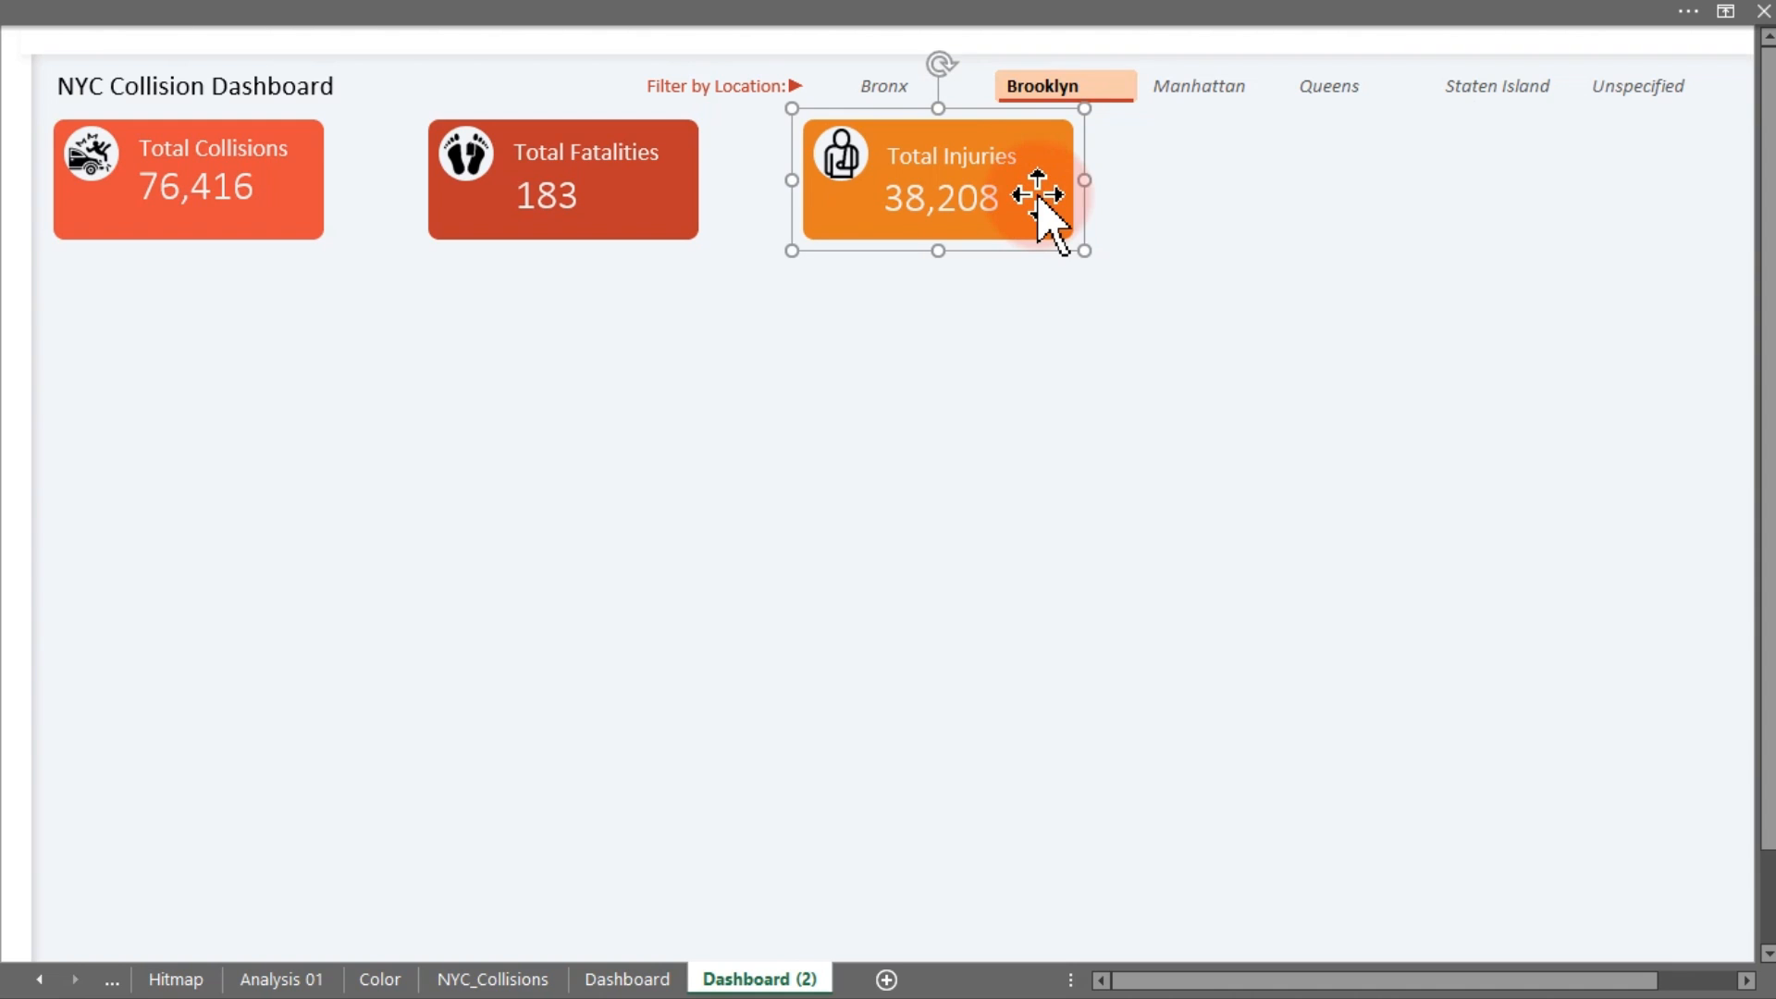
key(ctrl+d)
drag(1039, 196, 1336, 198)
key(ctrl+d)
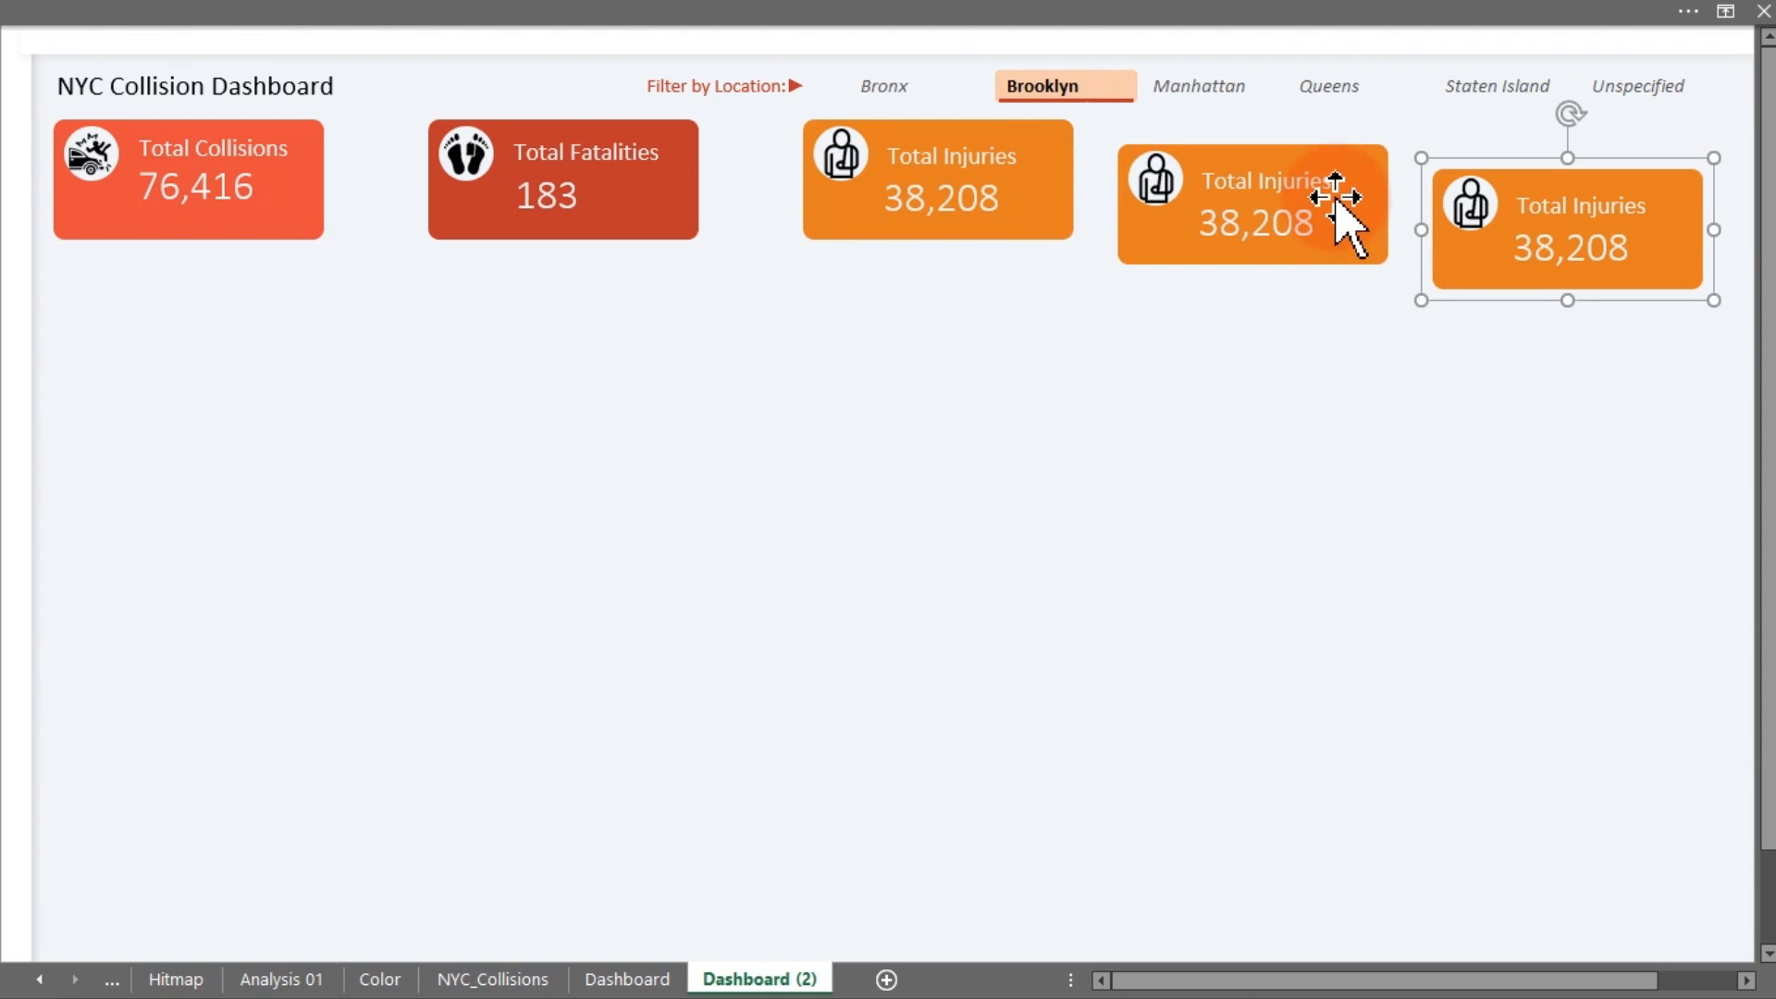
click(1591, 516)
click(1552, 244)
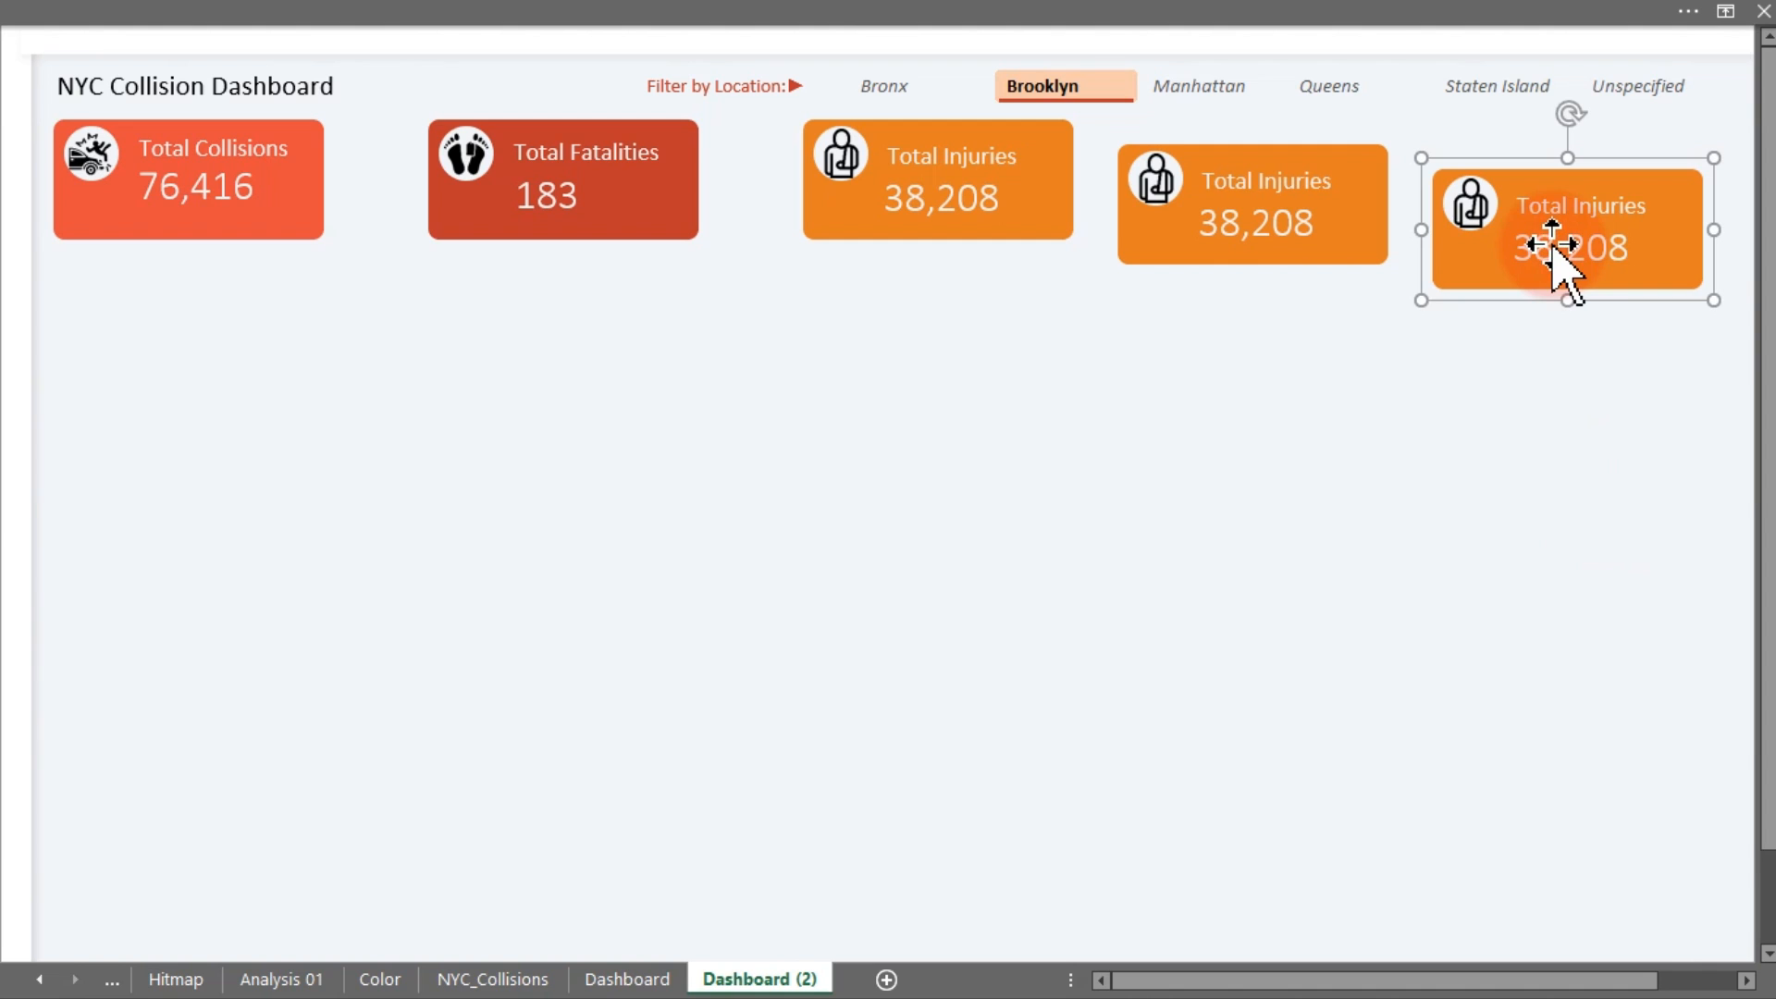
drag(1552, 244, 1582, 244)
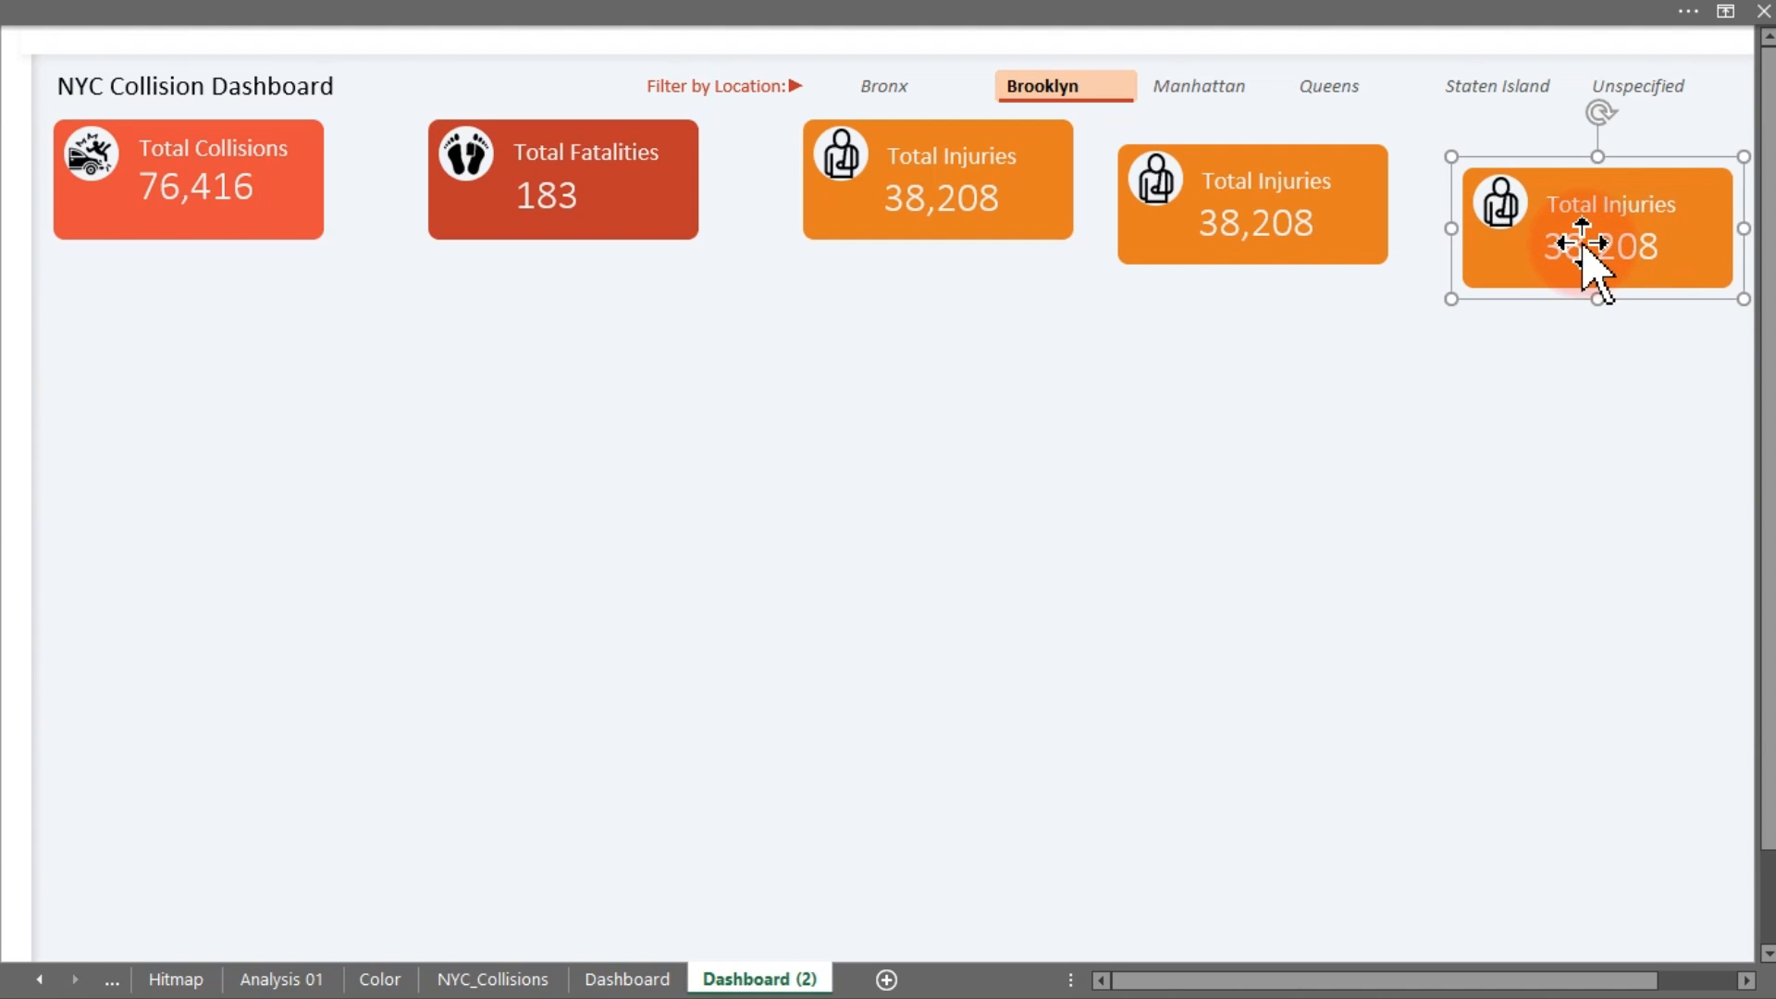
shift+click(1296, 245)
Top-align the three Total Injuries cards
shift+click(997, 216)
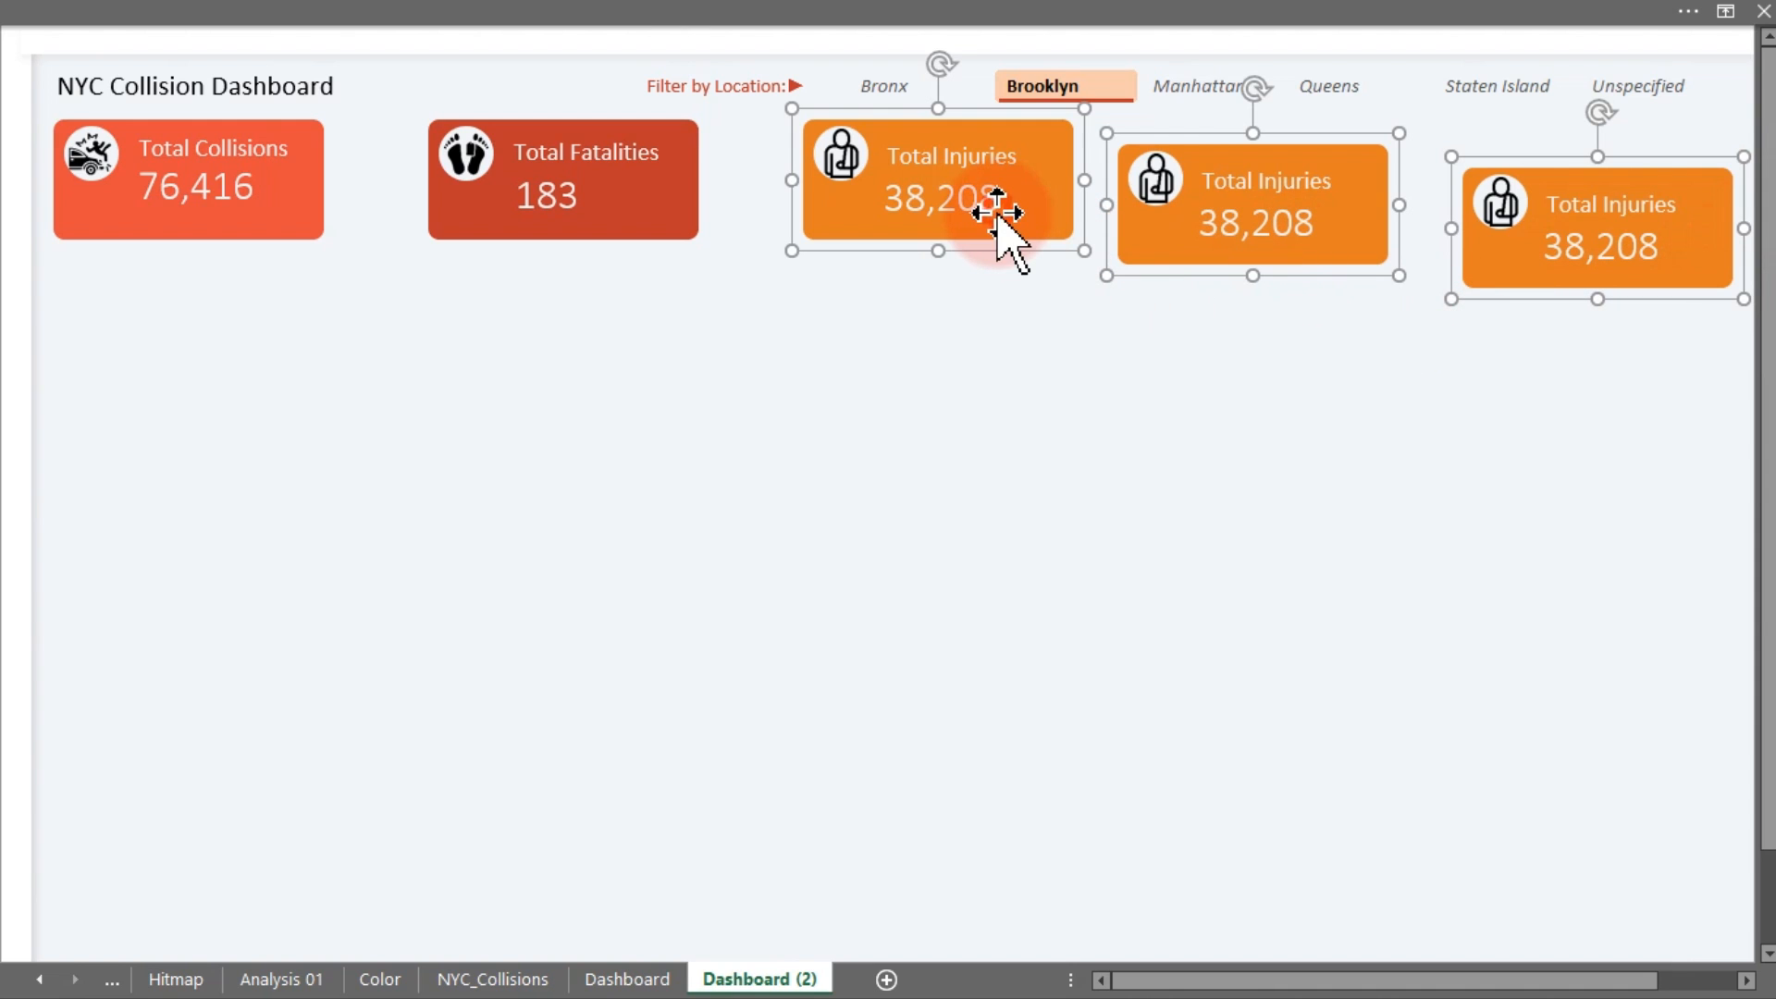
click(814, 11)
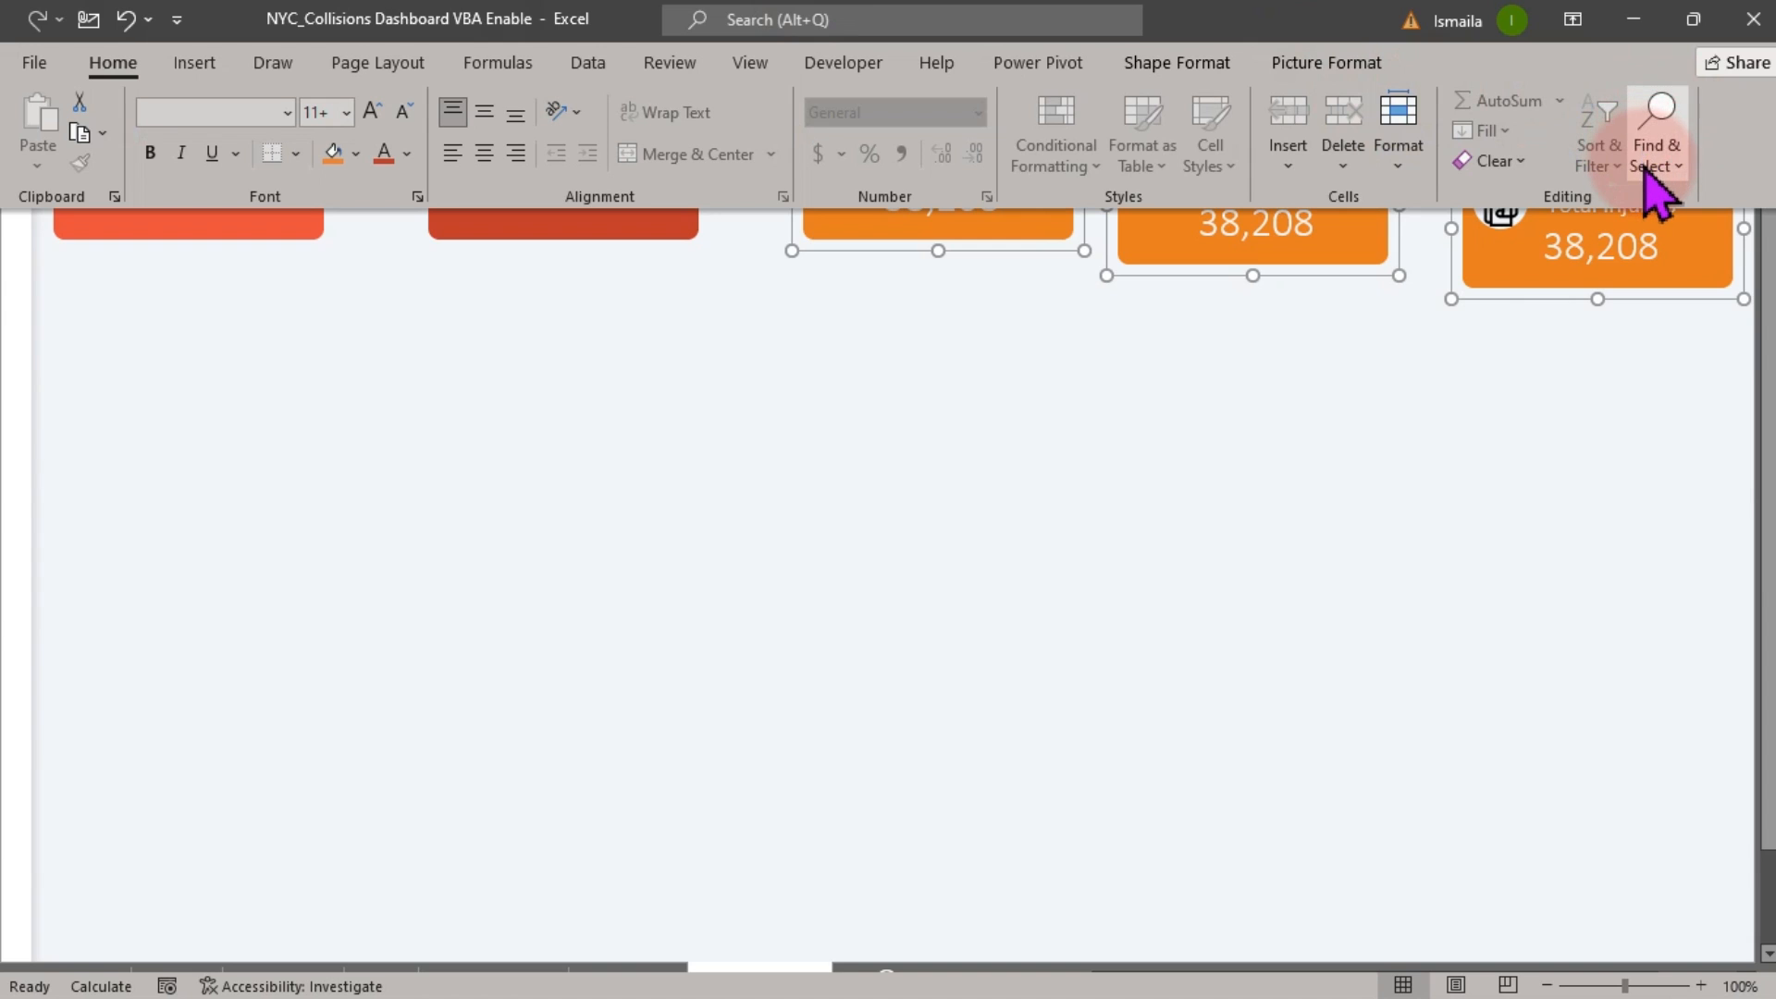
click(1648, 155)
click(1326, 62)
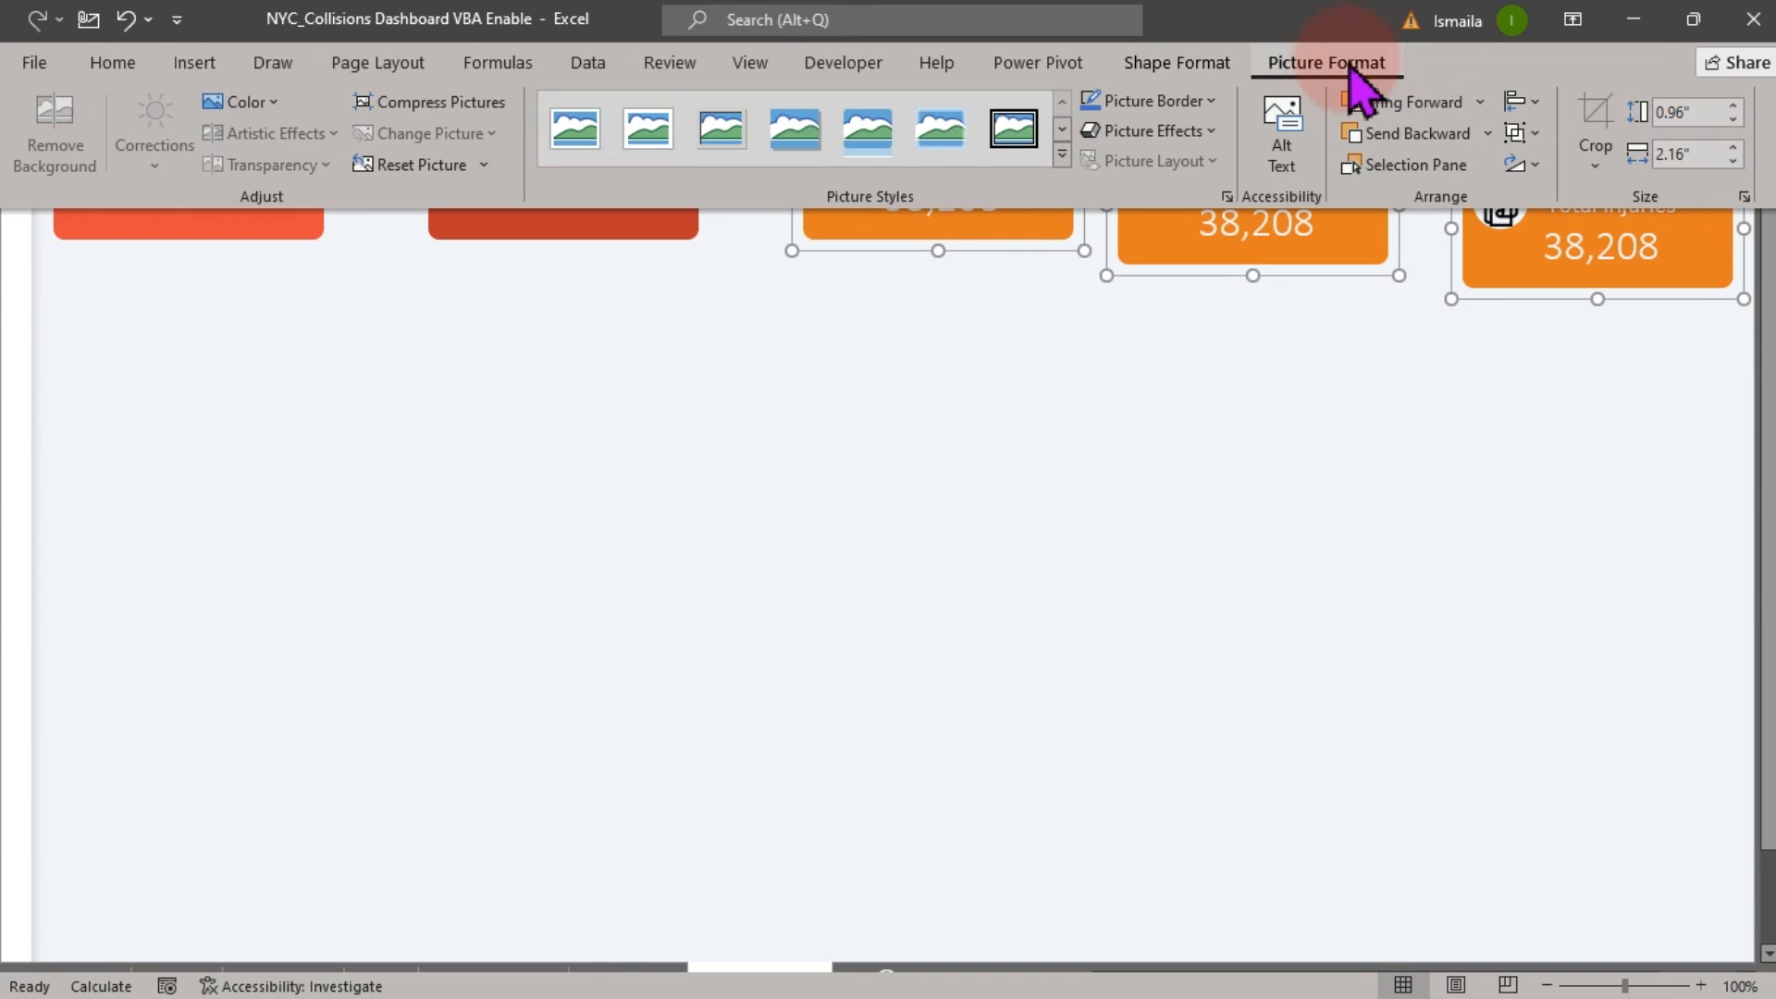
click(1531, 104)
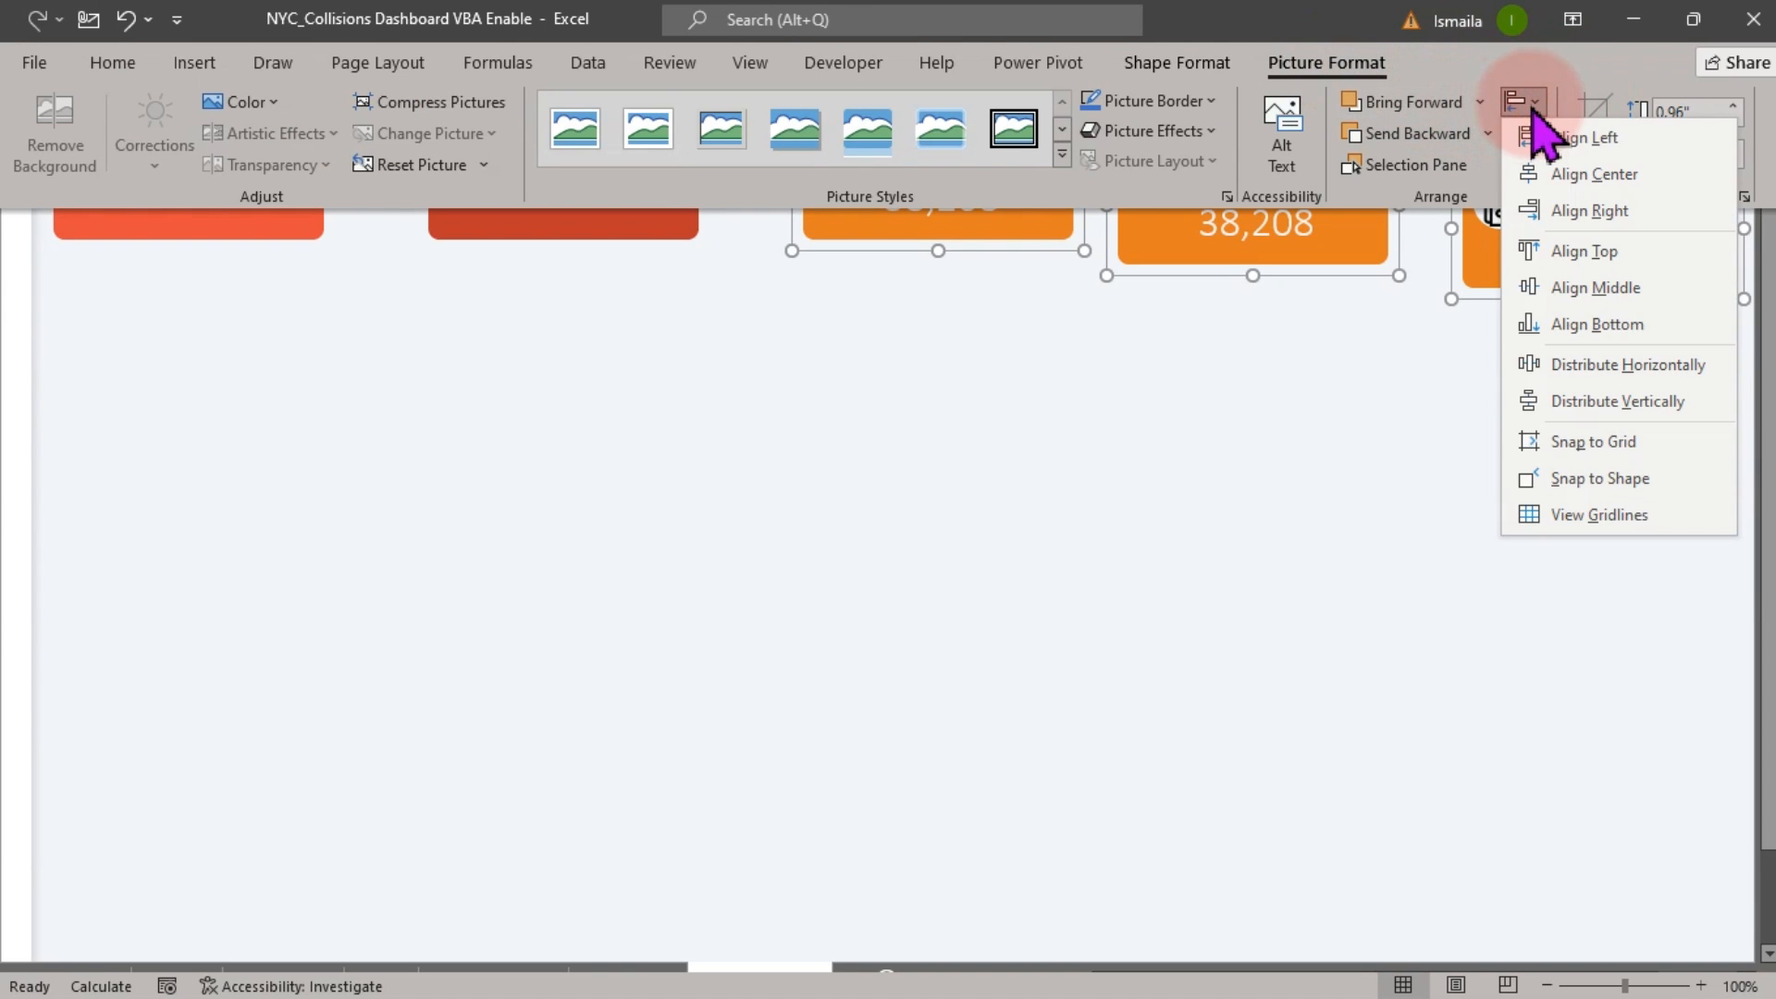
click(1584, 248)
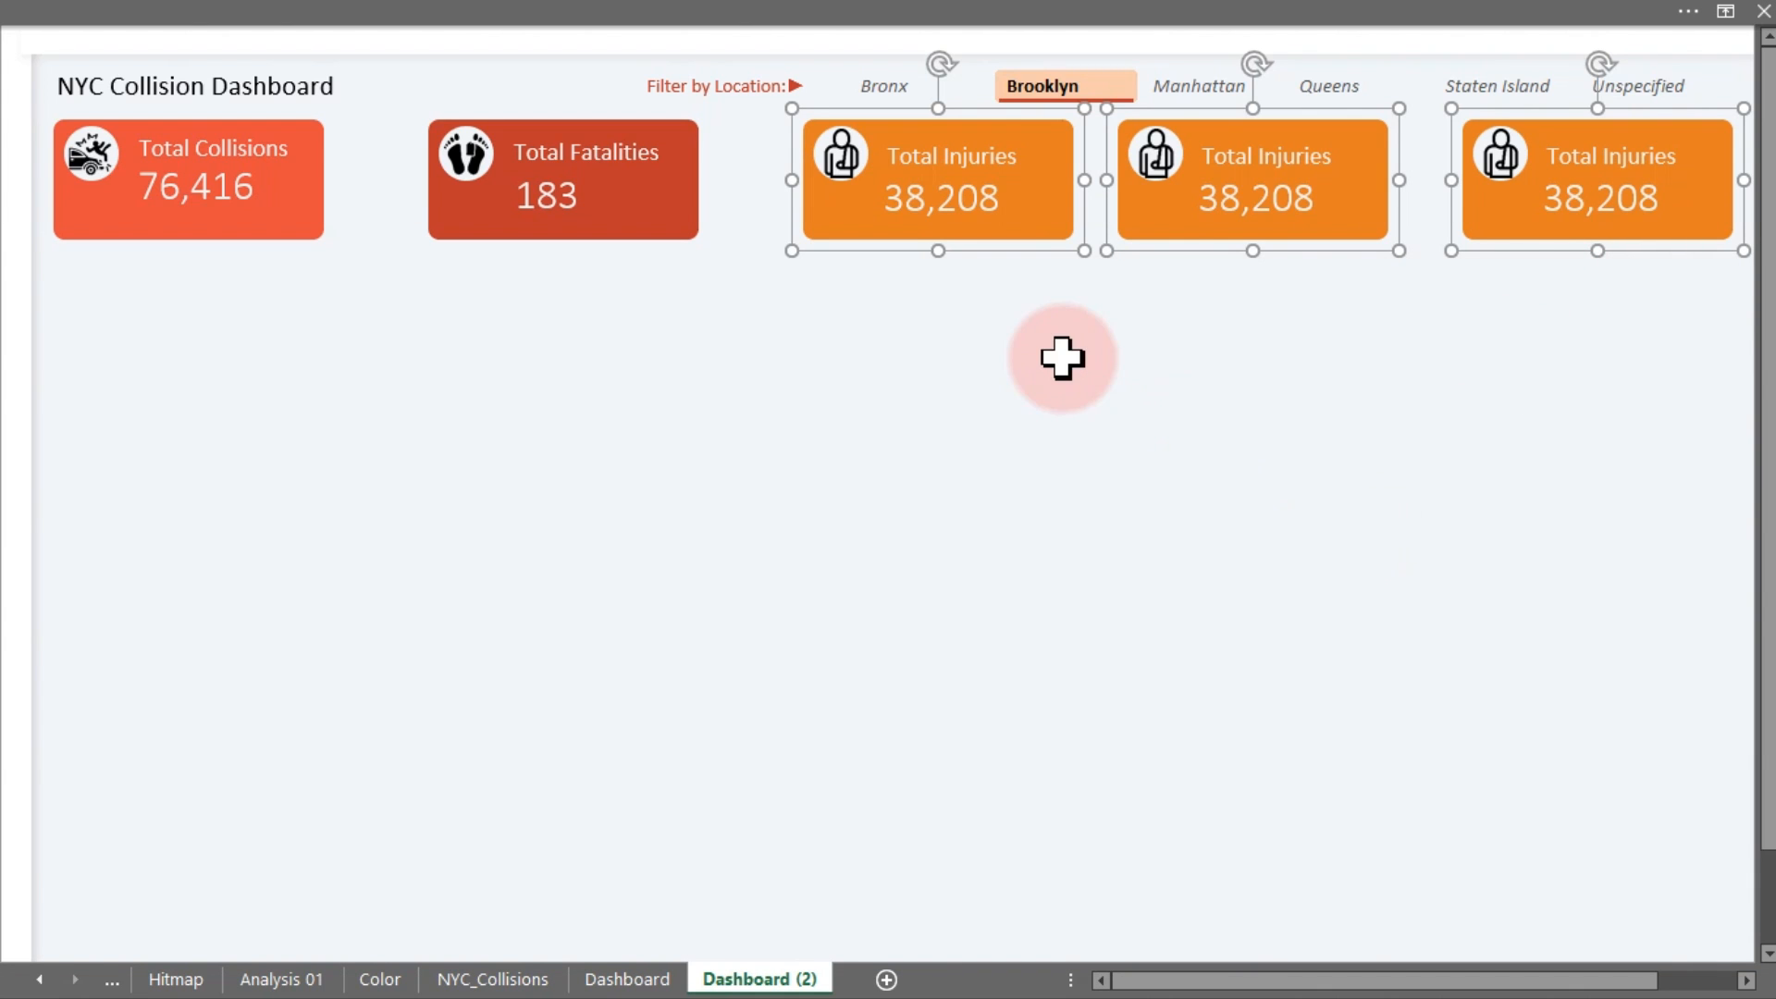
Add Total Fatalities and Total Collisions and distribute all five cards horizontally
ctrl+click(668, 233)
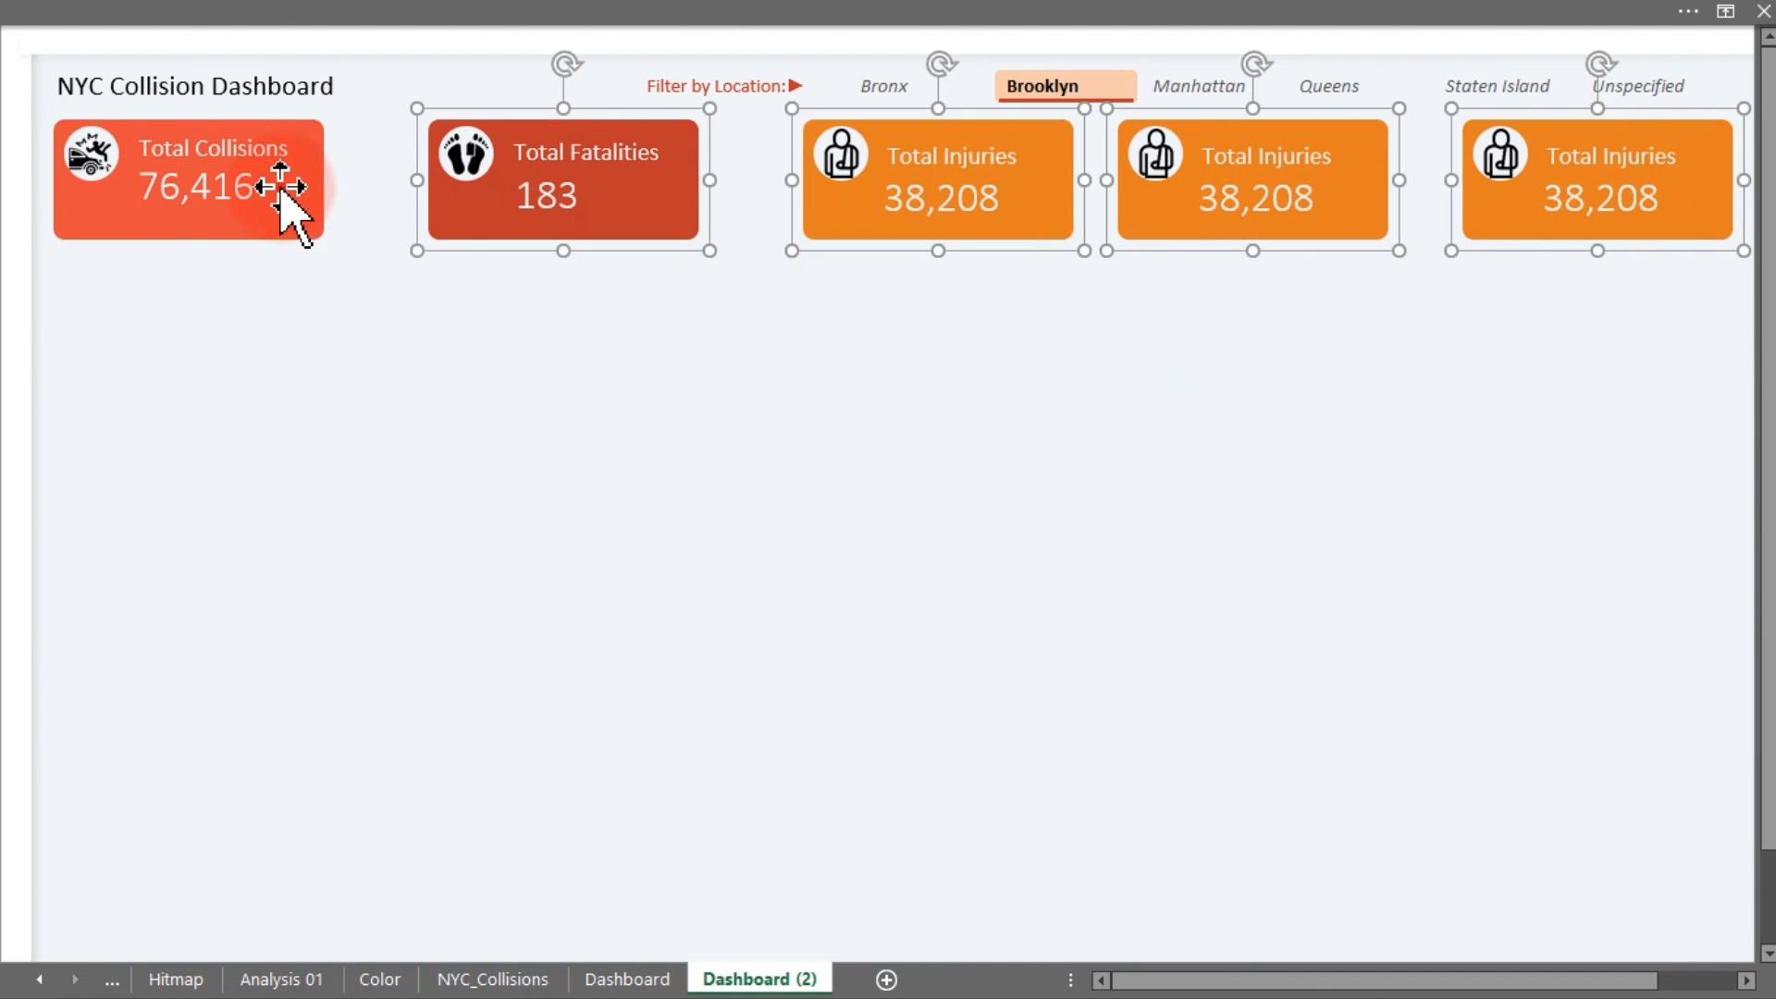
ctrl+click(286, 210)
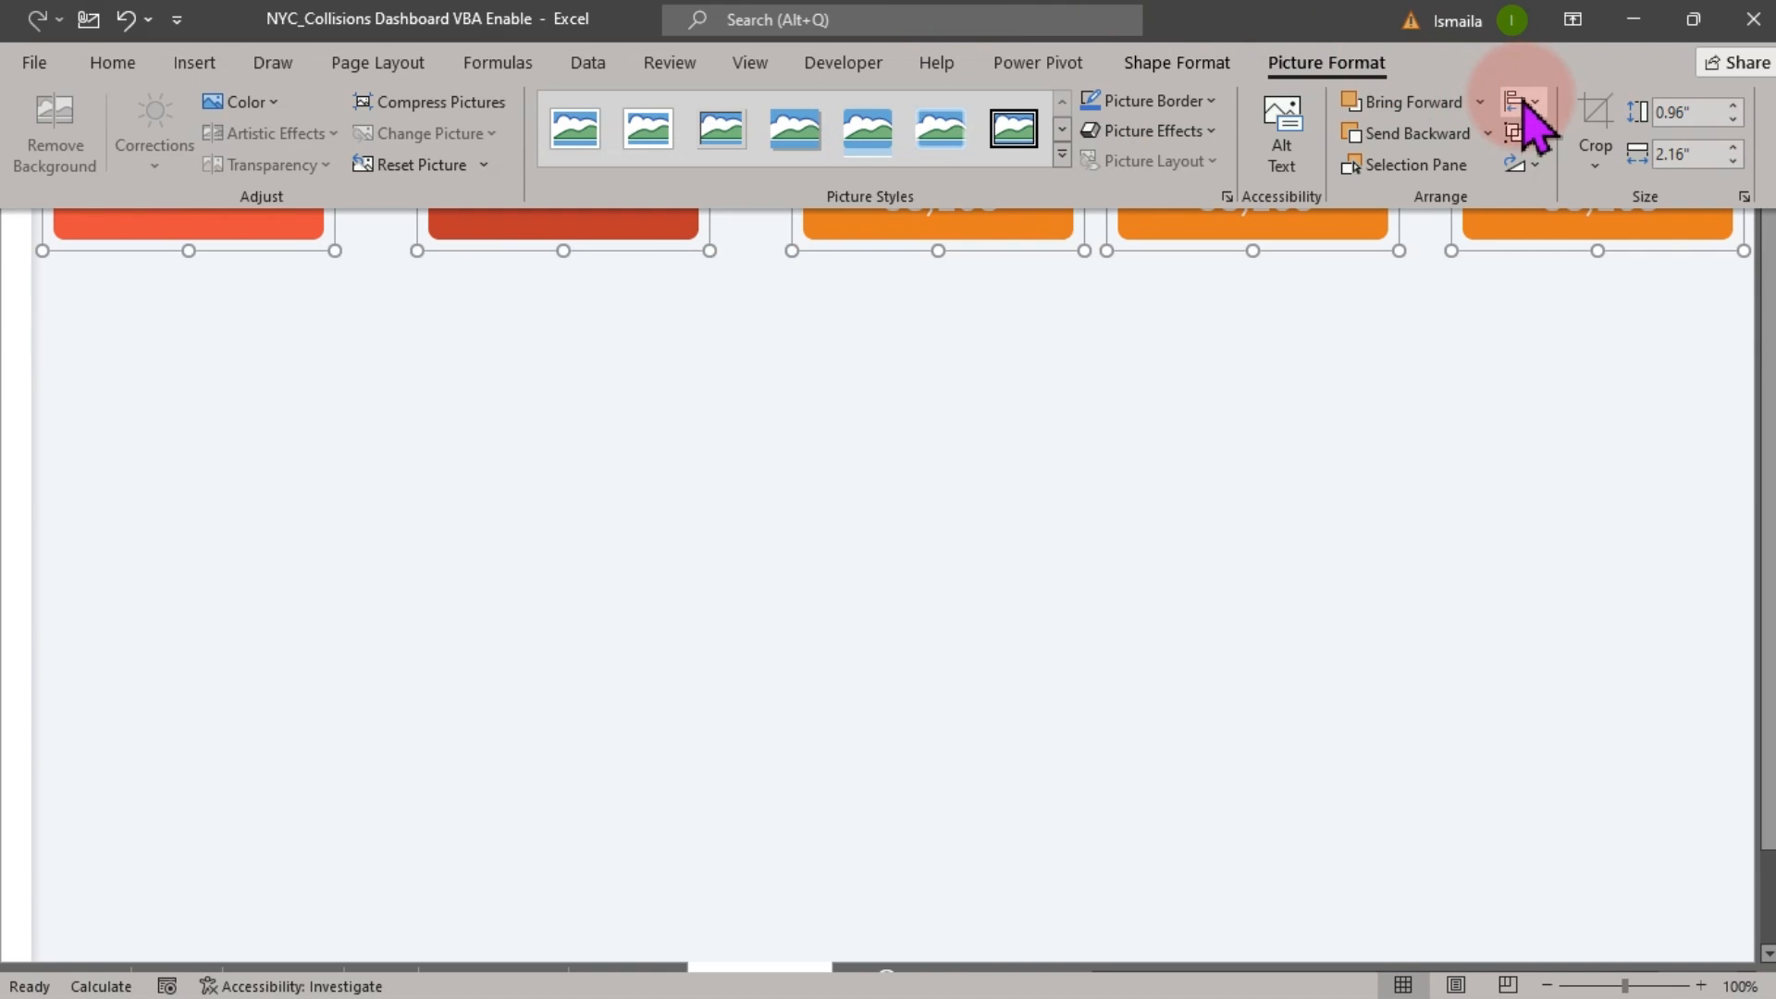
click(1522, 102)
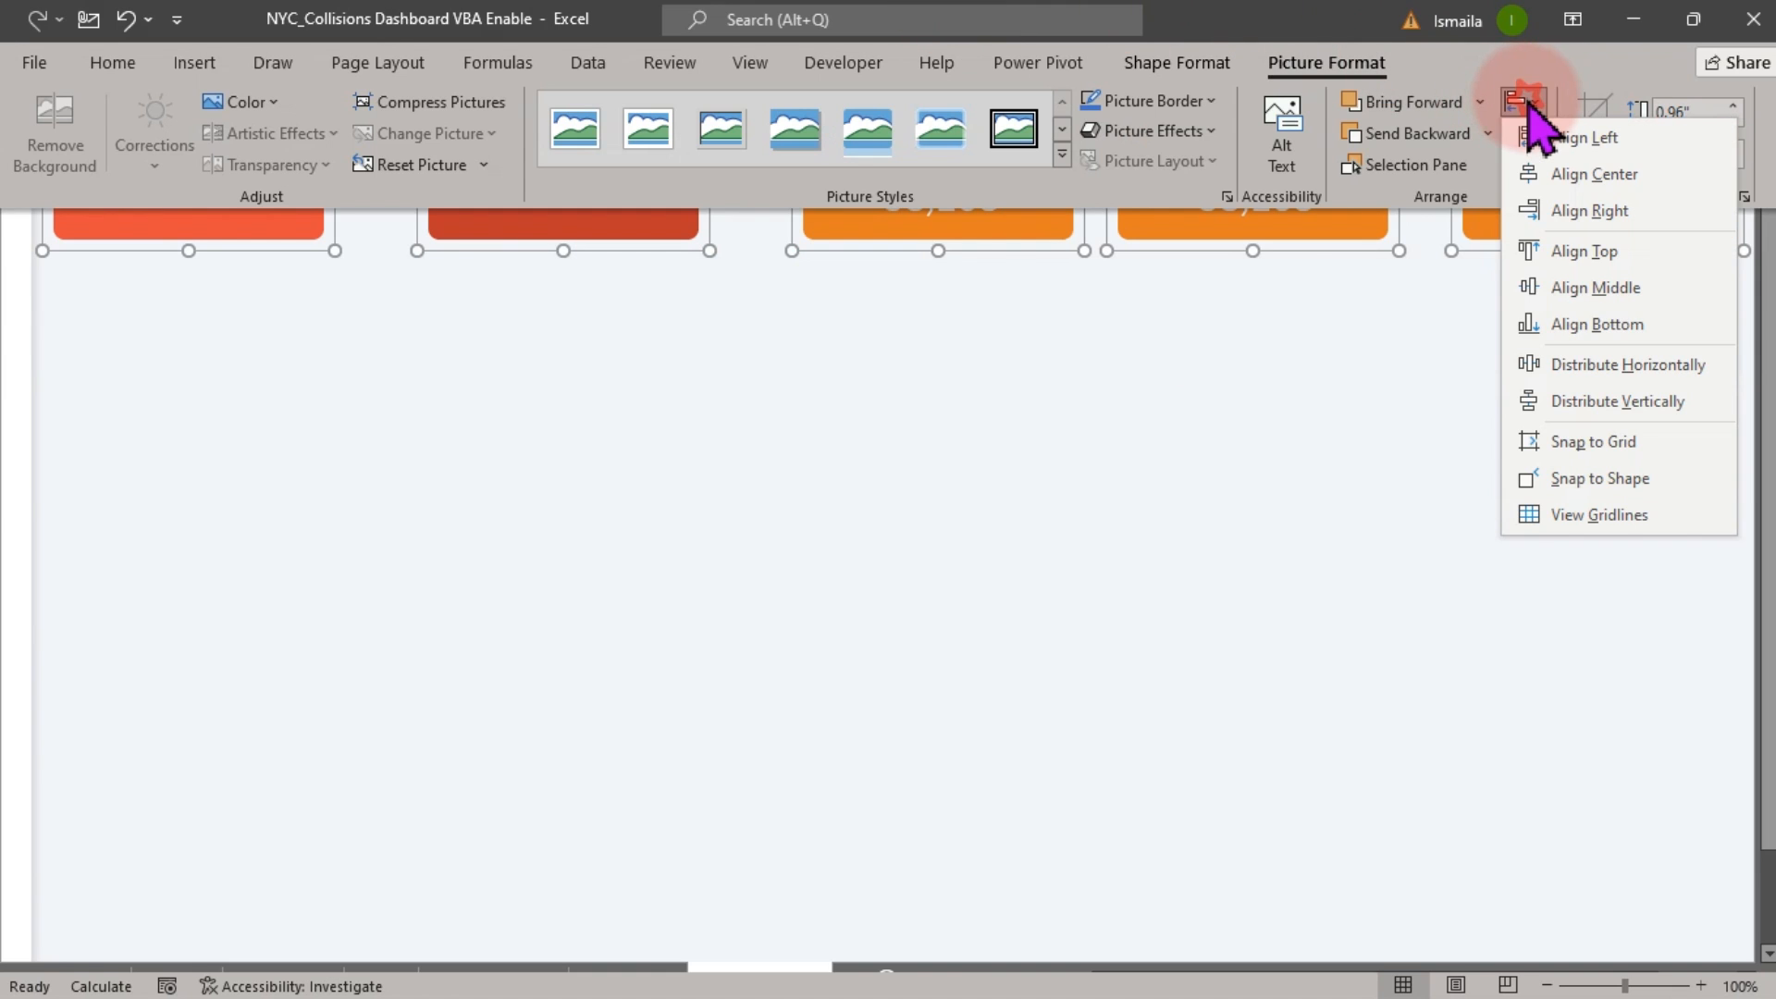
click(1610, 363)
key(ctrl+shift+F1)
click(1226, 421)
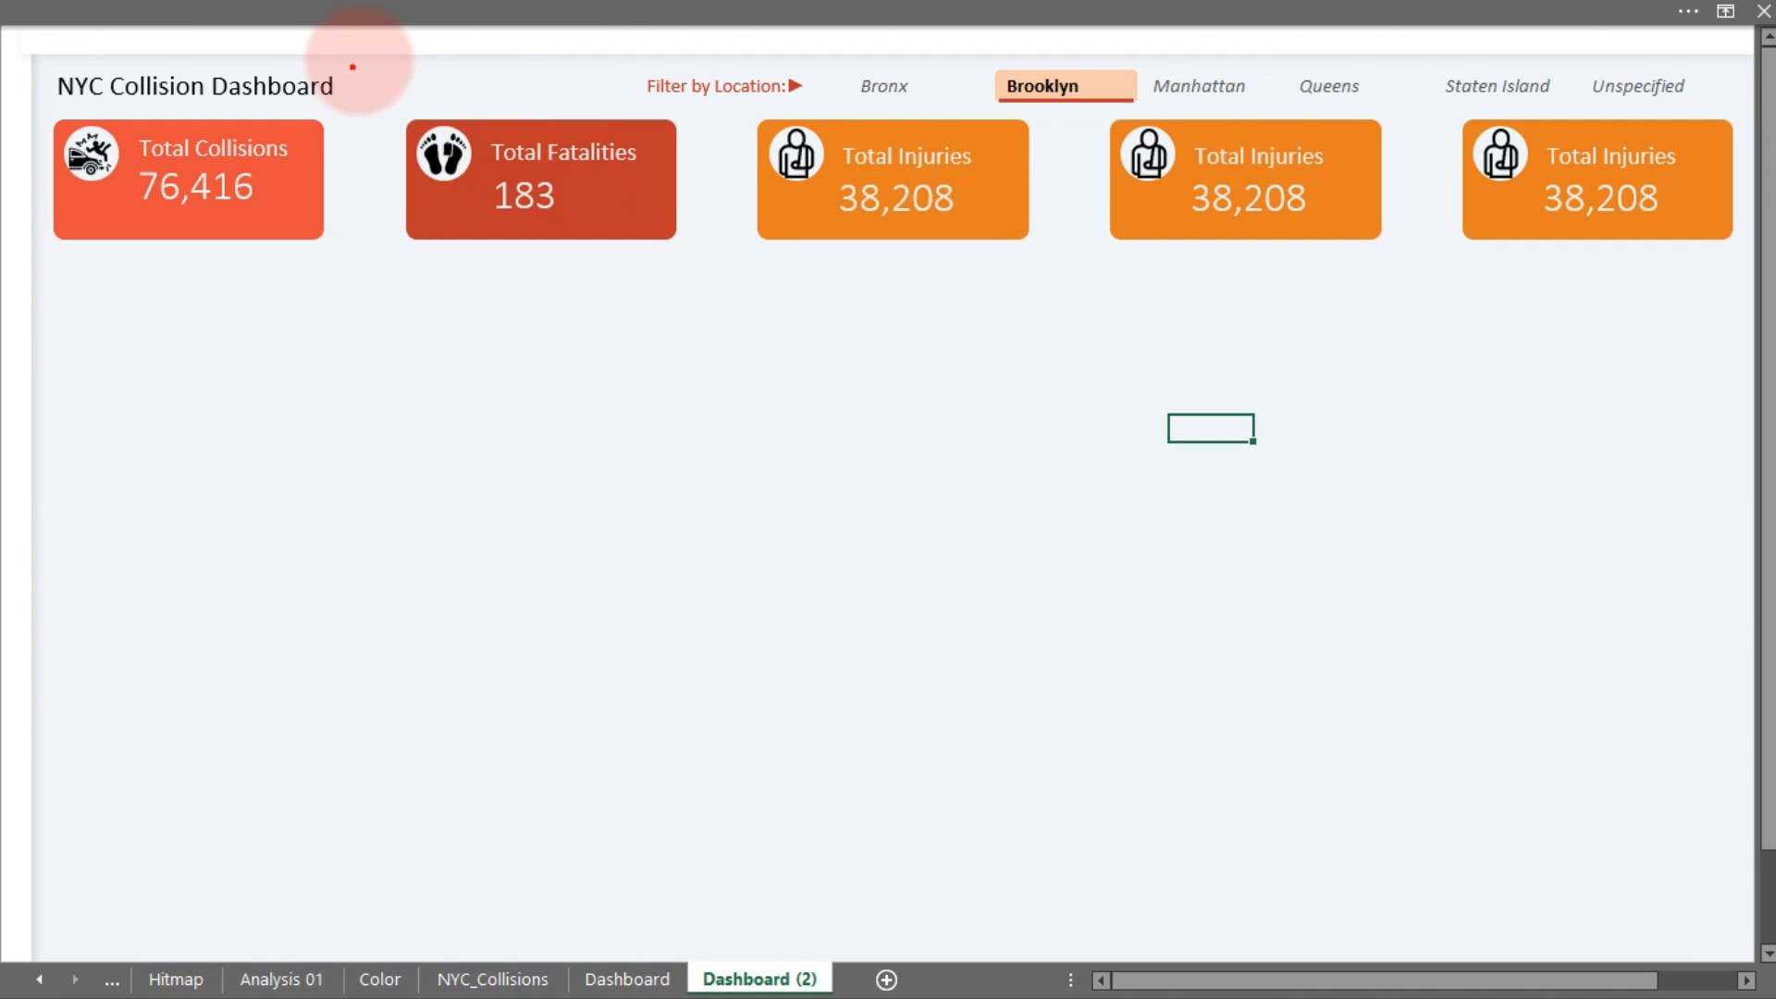
drag(349, 172, 349, 350)
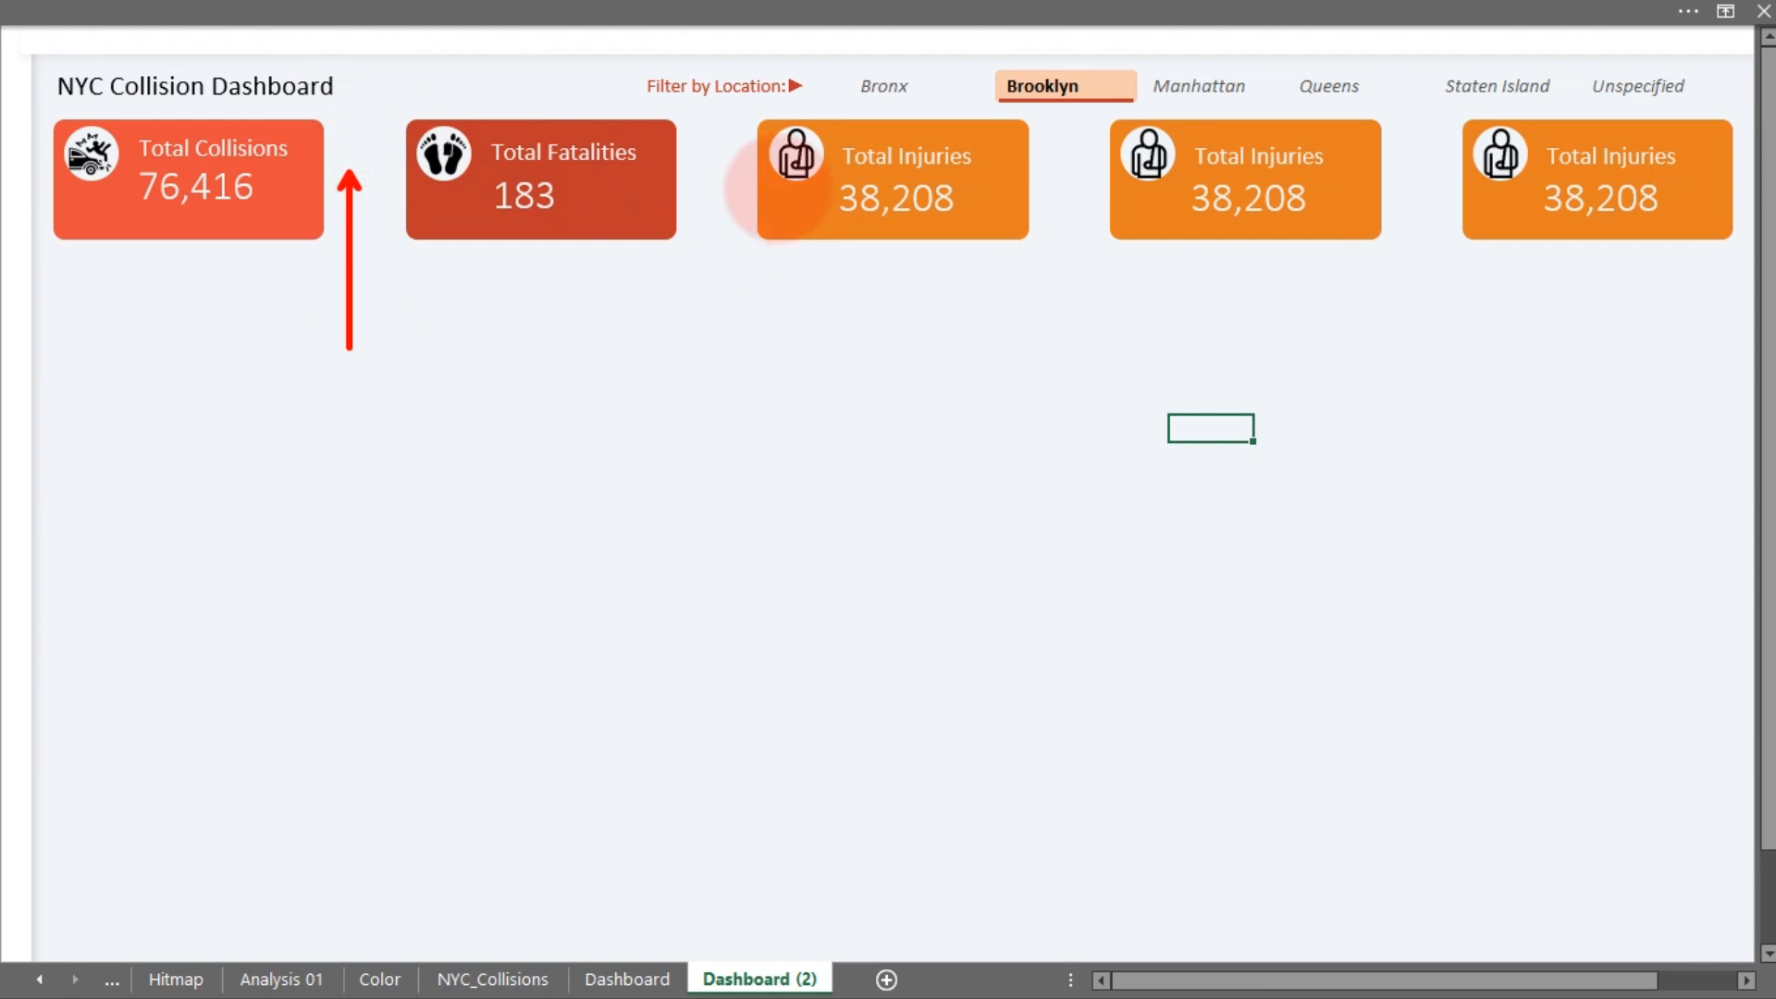
drag(708, 169, 740, 399)
drag(1077, 176, 1106, 375)
drag(1422, 202, 1422, 337)
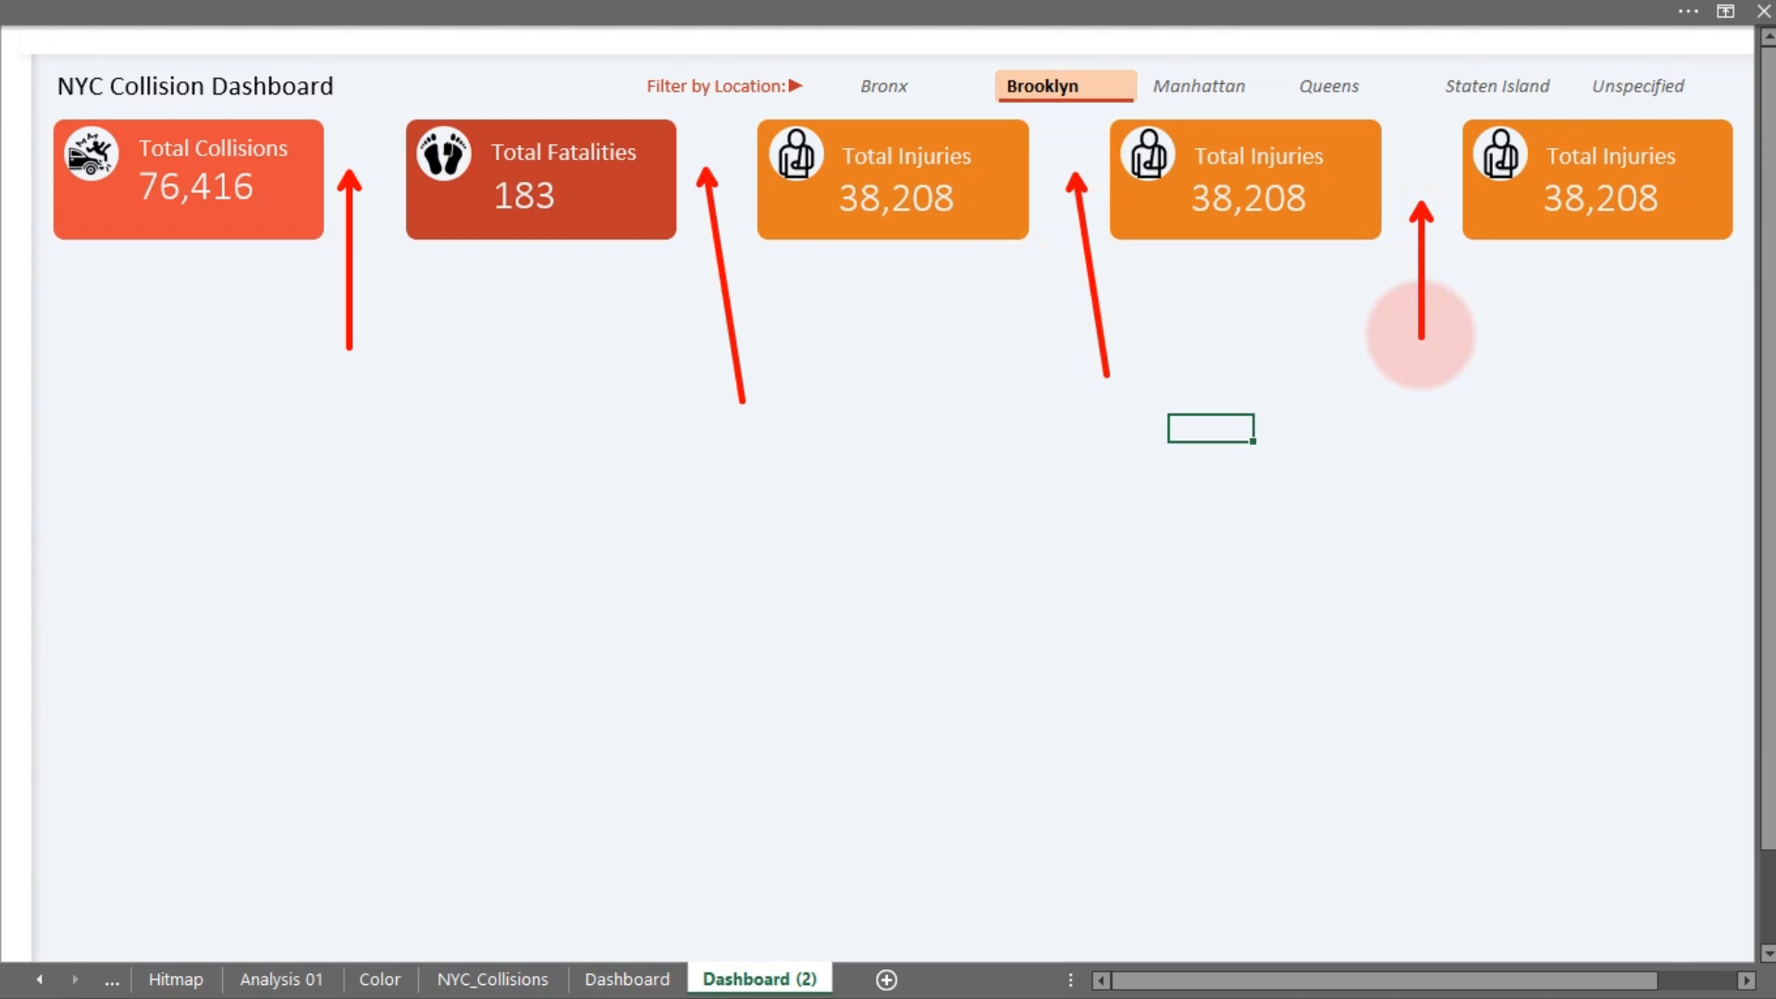
drag(1745, 206, 1745, 289)
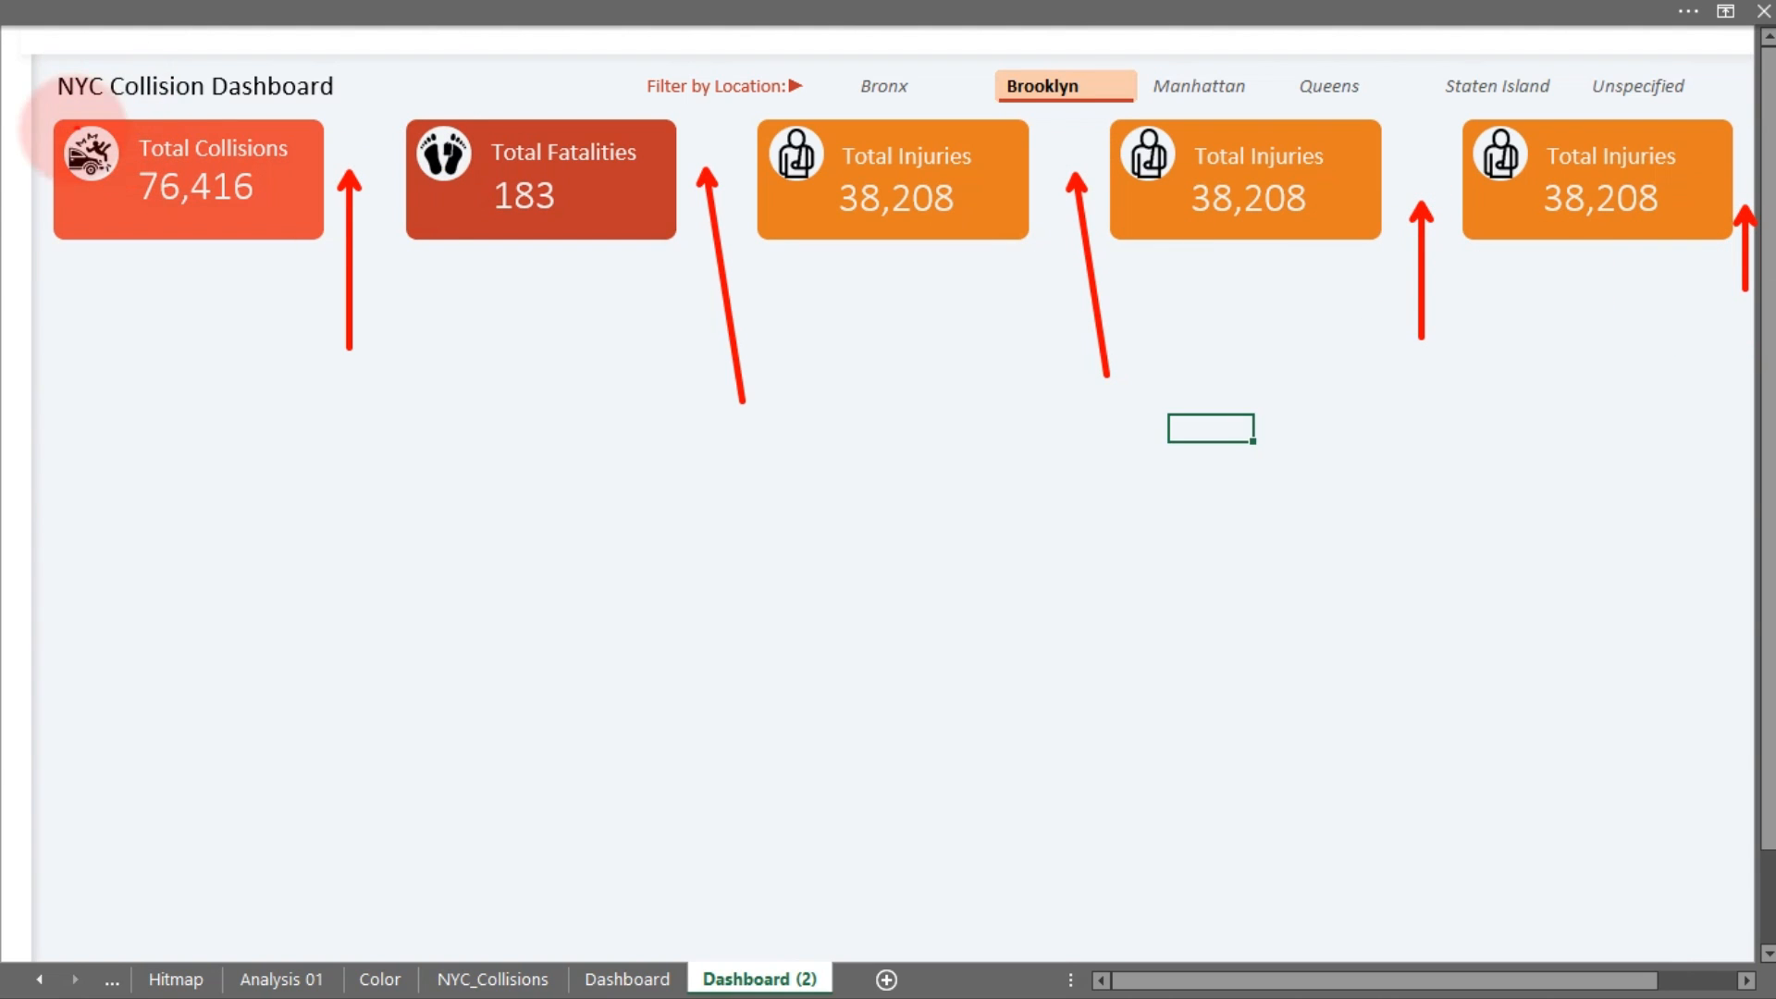
drag(41, 180, 41, 269)
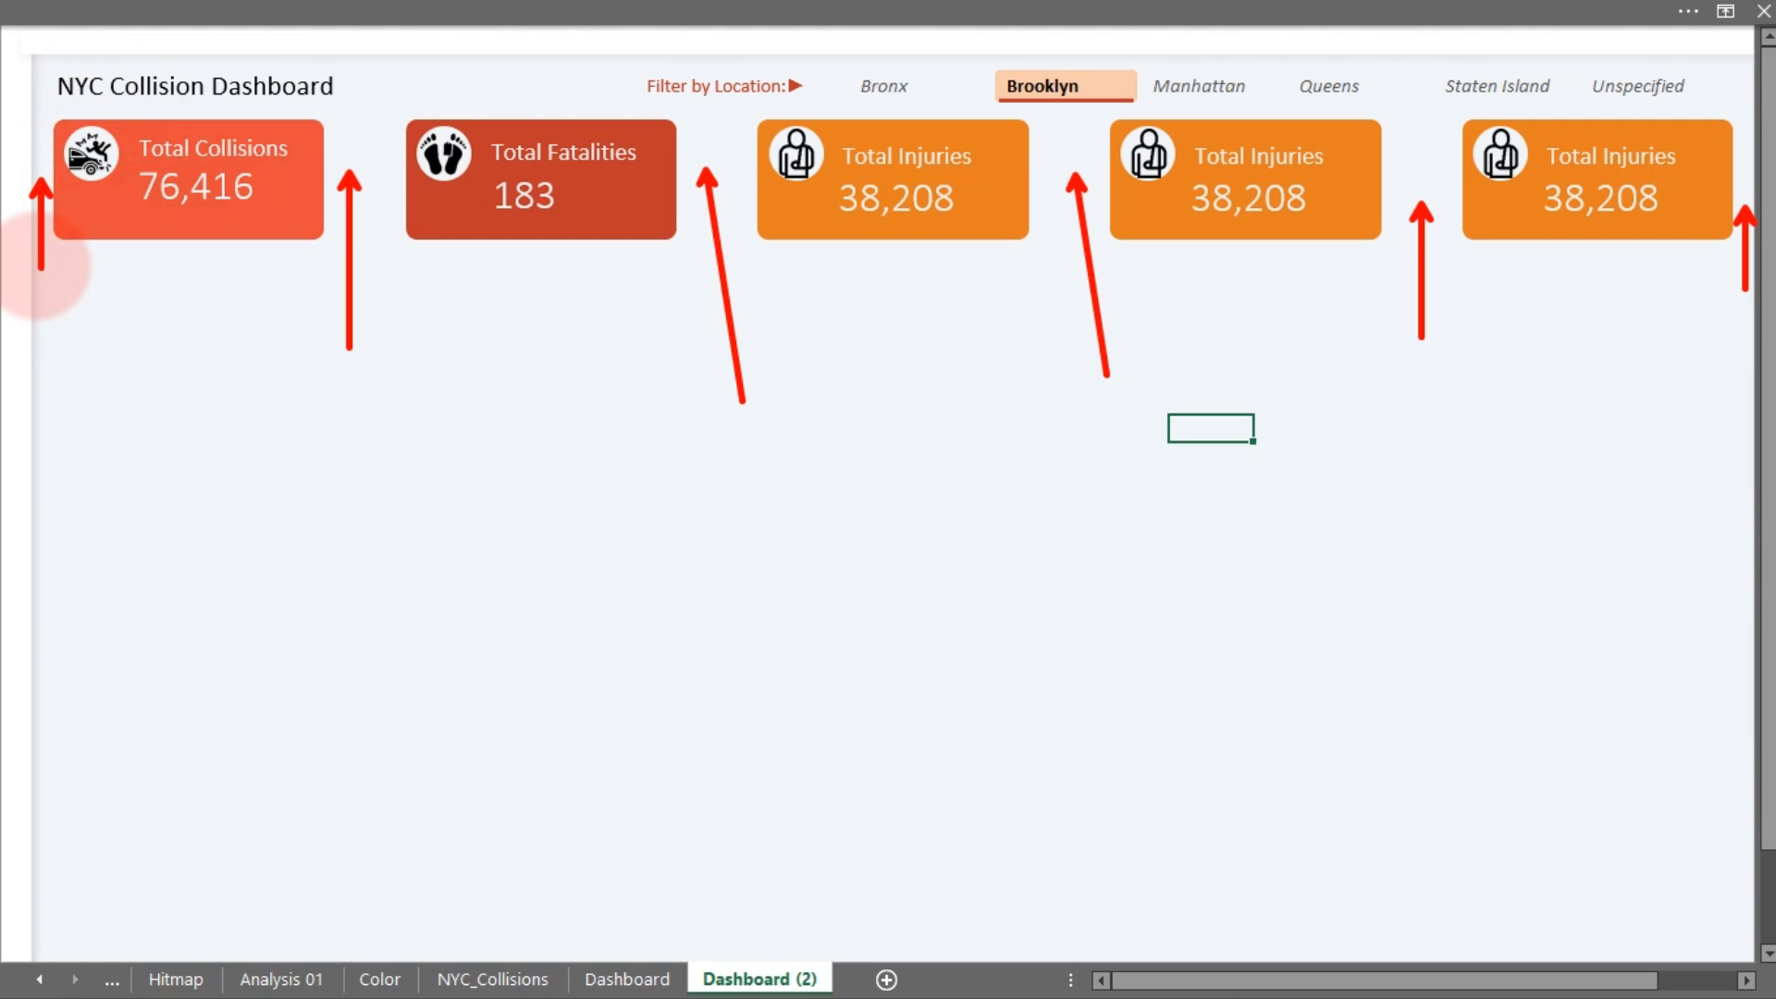
key(Escape)
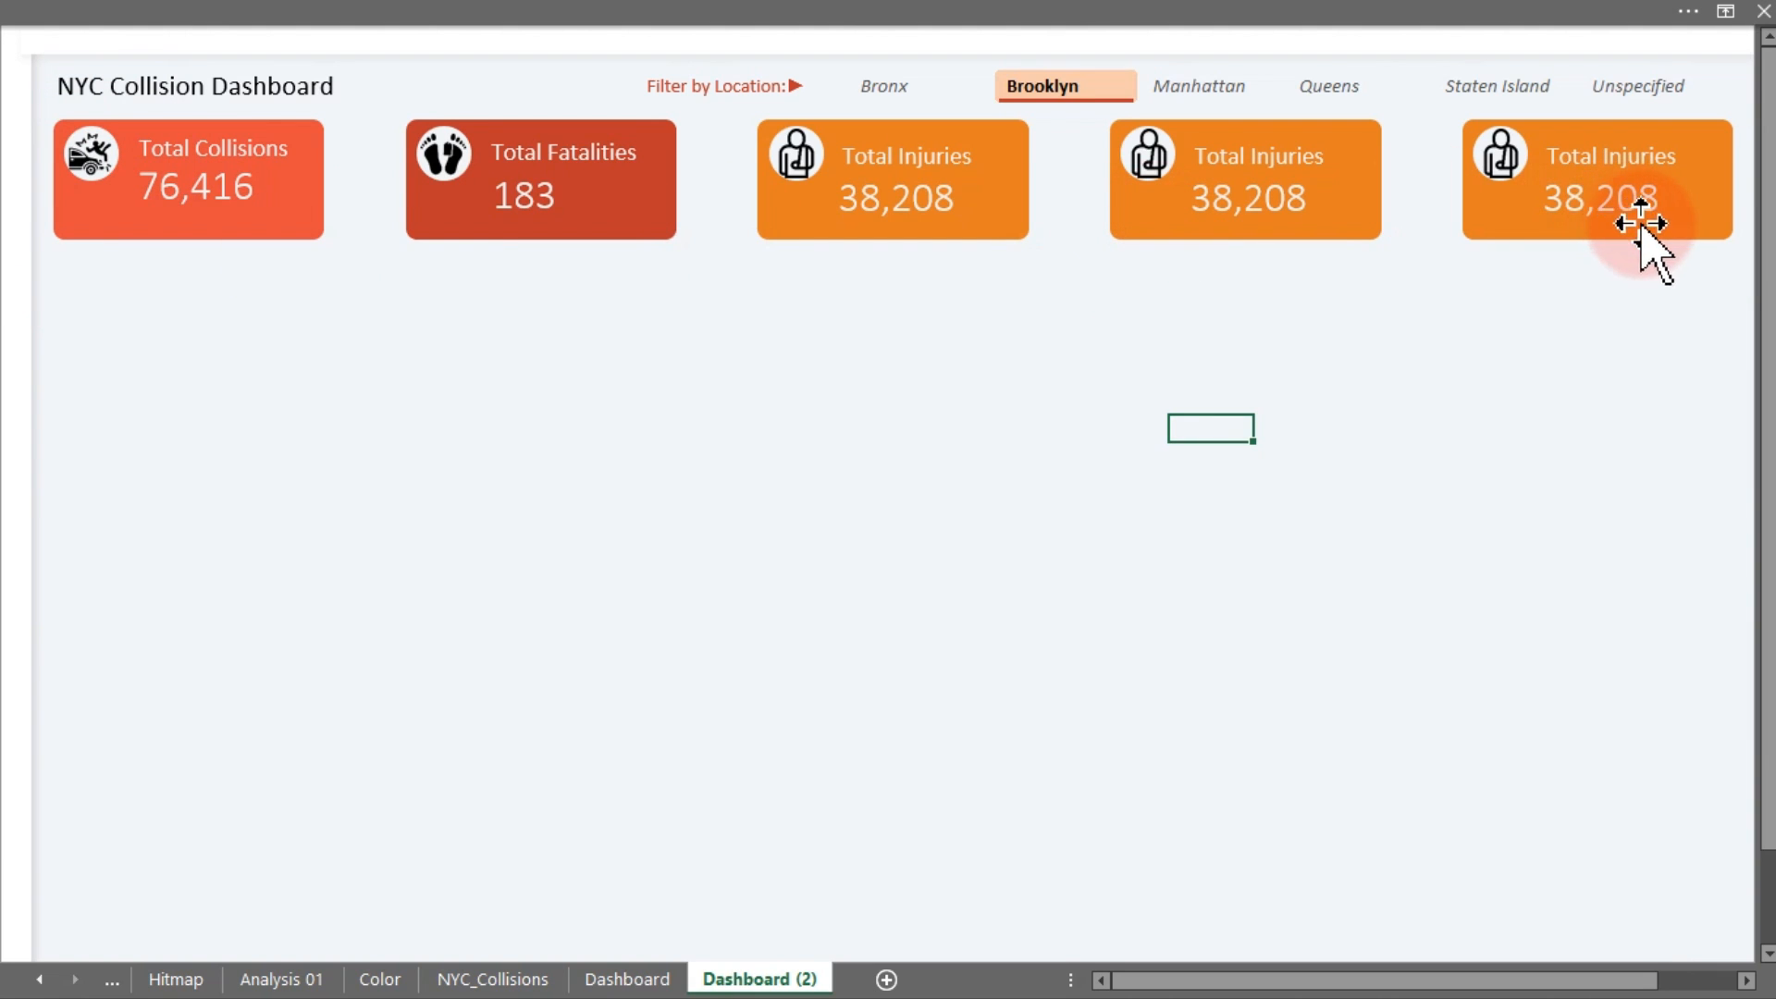
Ungroup the fourth and fifth Total Injuries cards into their separate parts
click(1302, 215)
right_click(1302, 215)
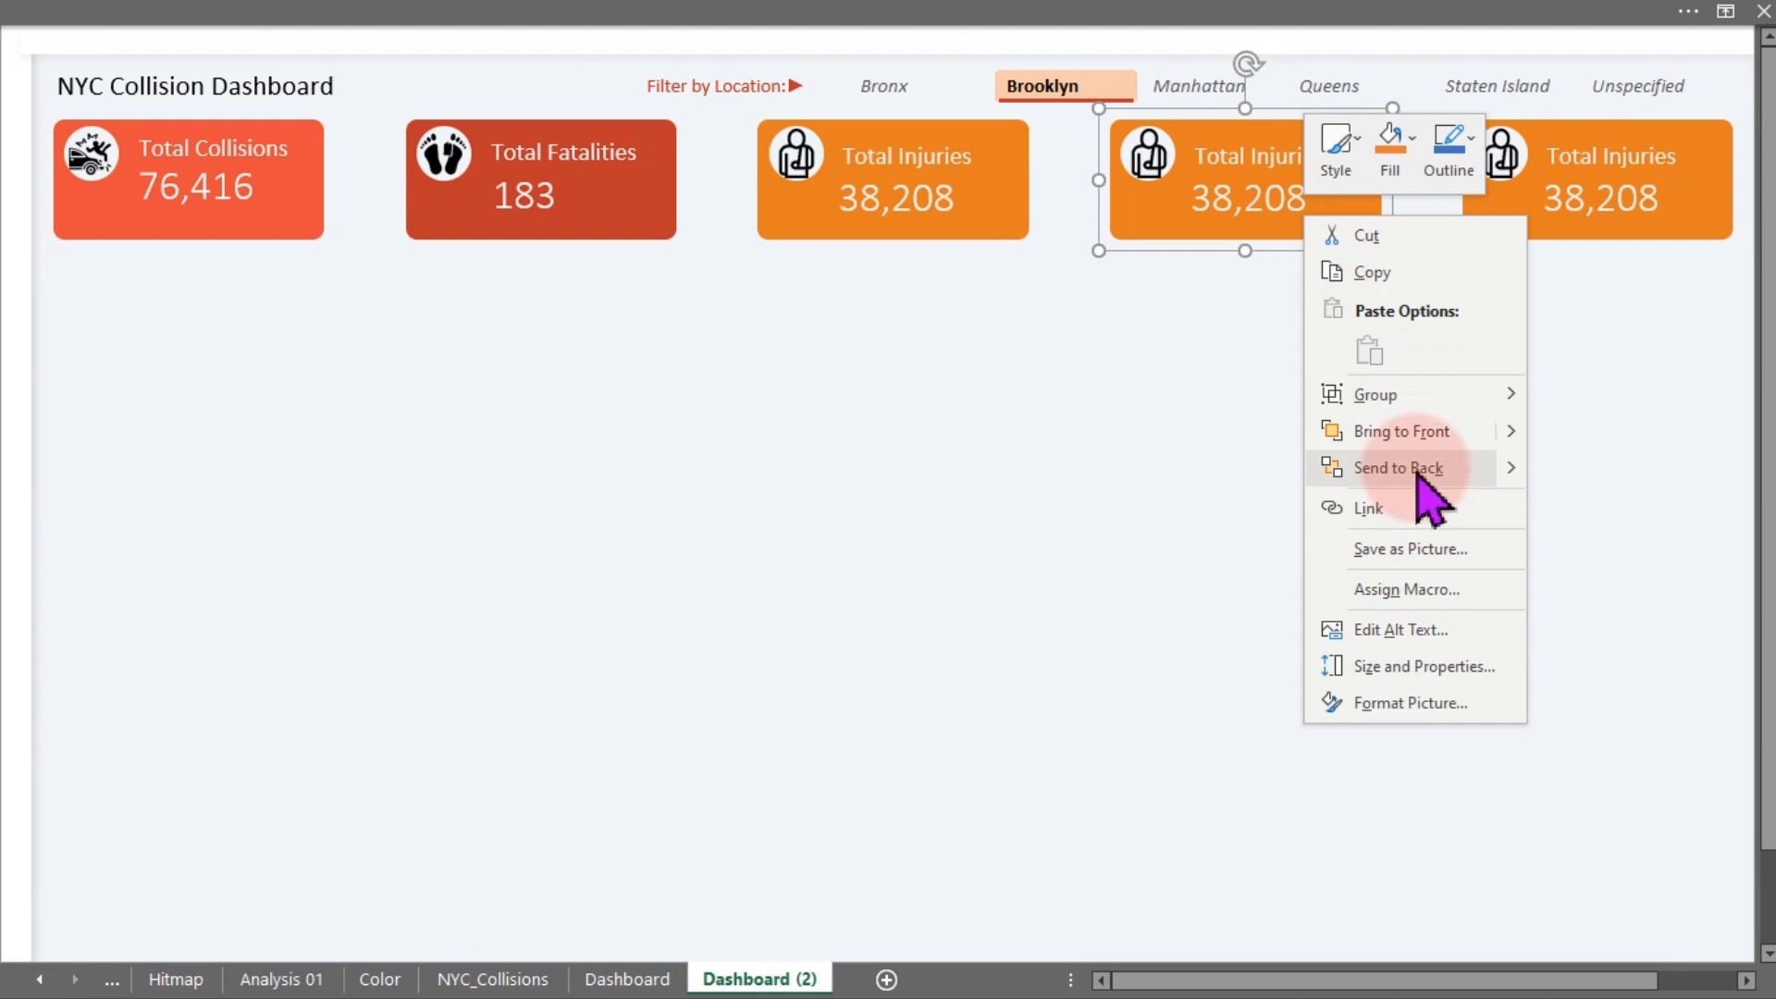
mouse_move(1415, 407)
click(1593, 475)
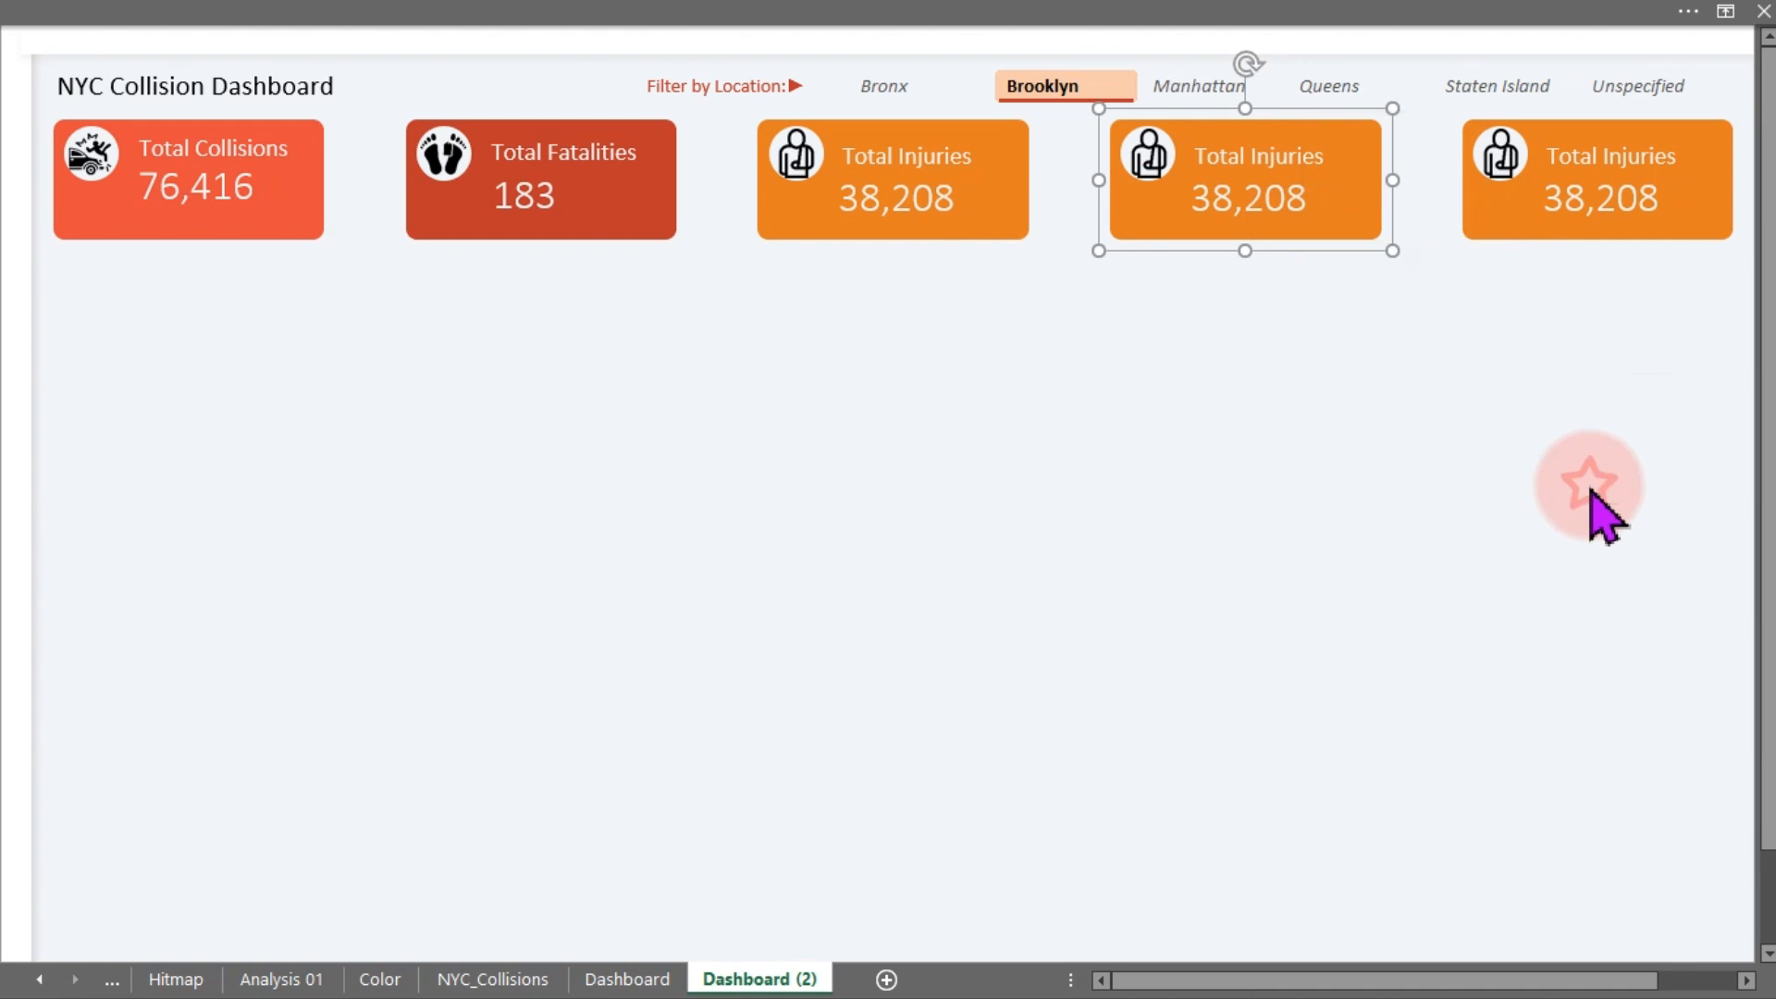
click(1637, 202)
right_click(1636, 202)
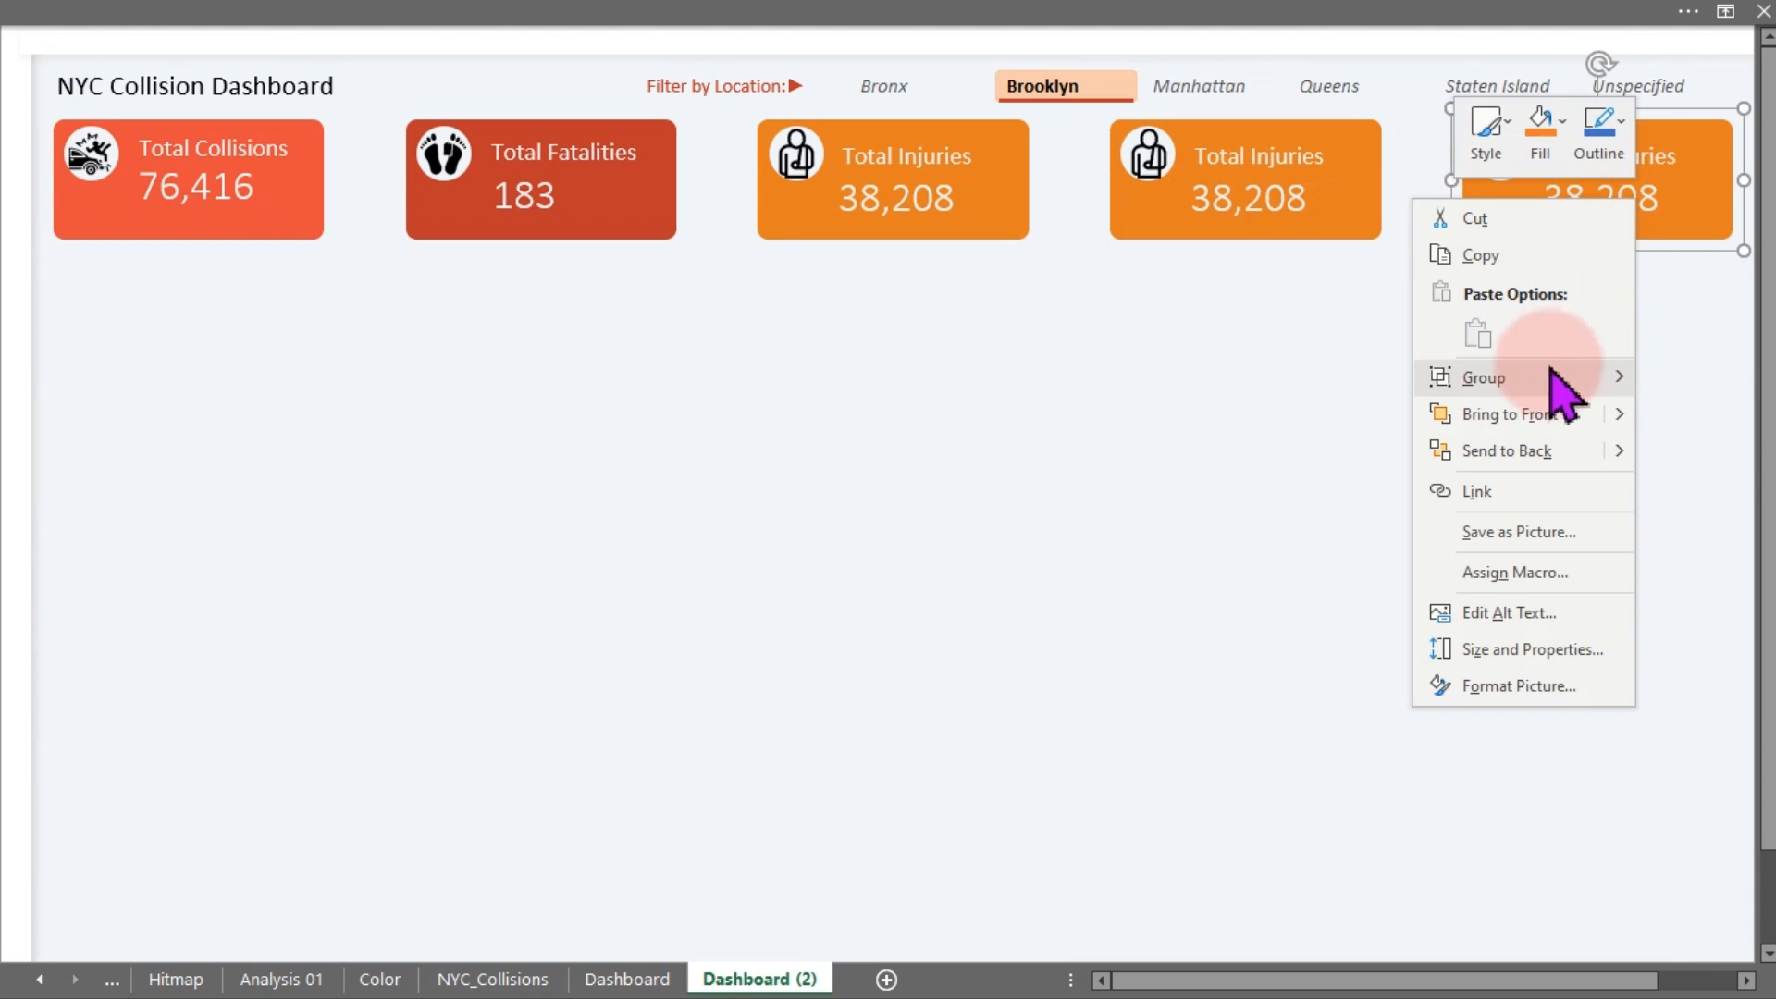
mouse_move(1541, 381)
click(1712, 457)
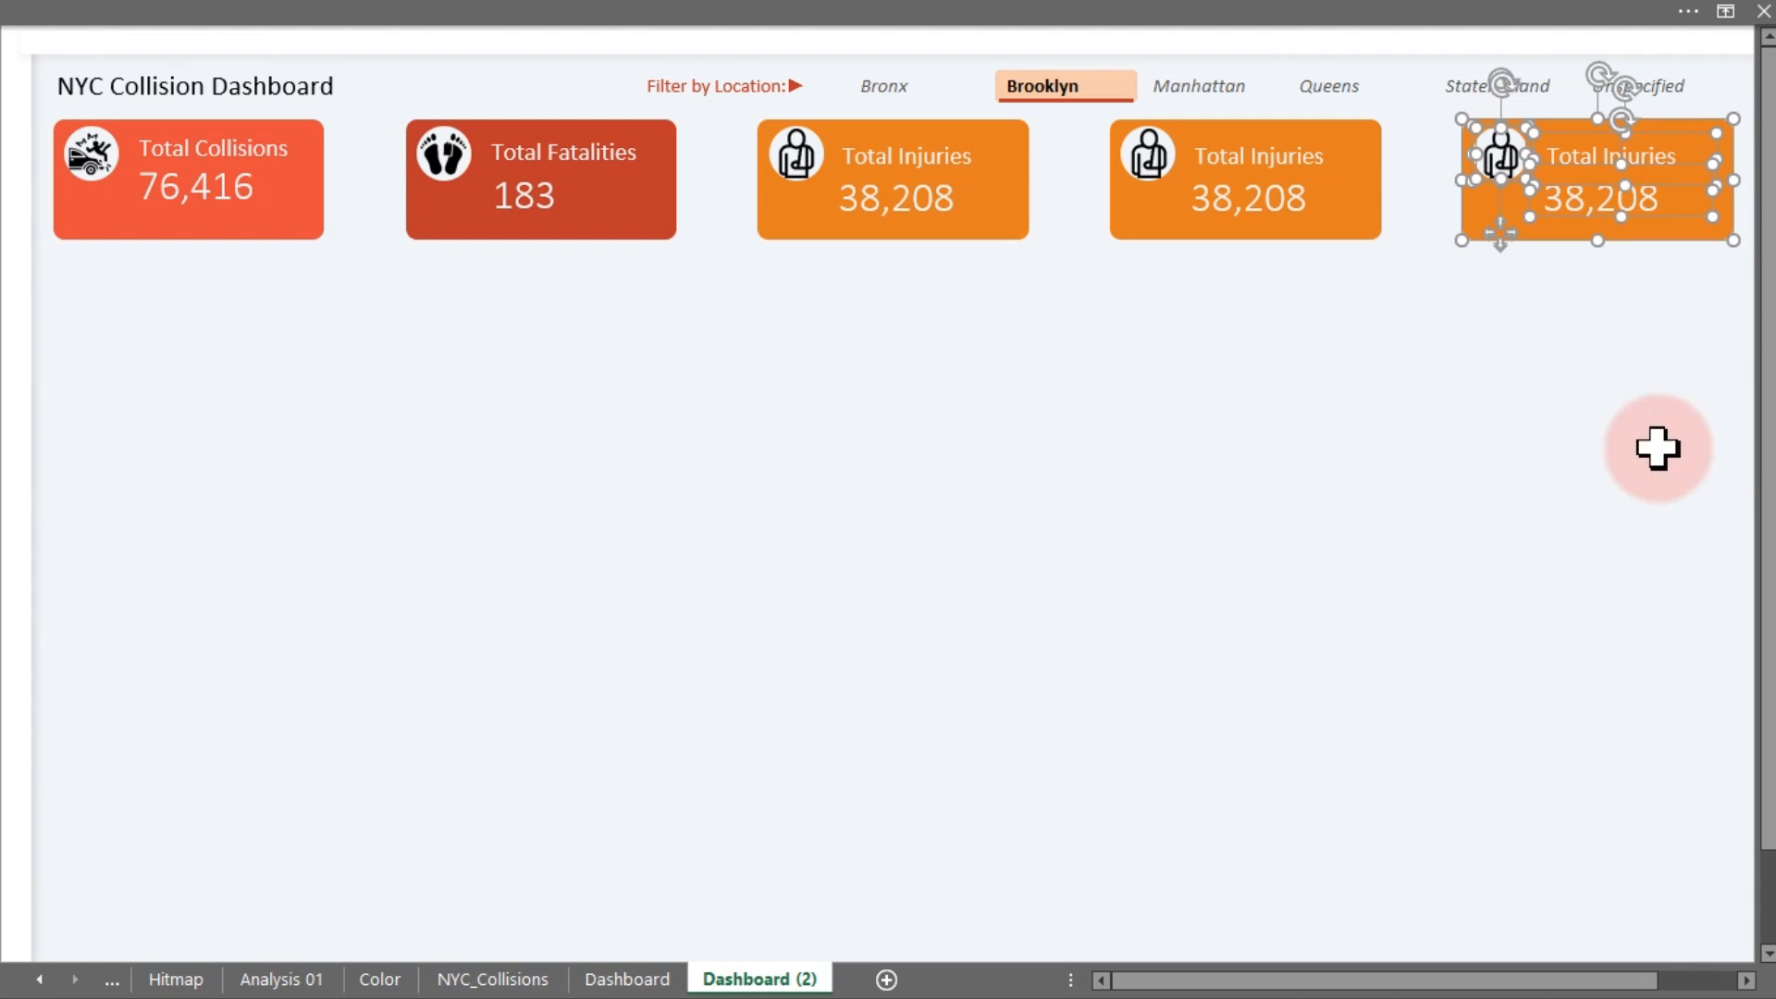
Delete the person icons from both cards, leaving empty white circles
click(1264, 377)
click(1148, 153)
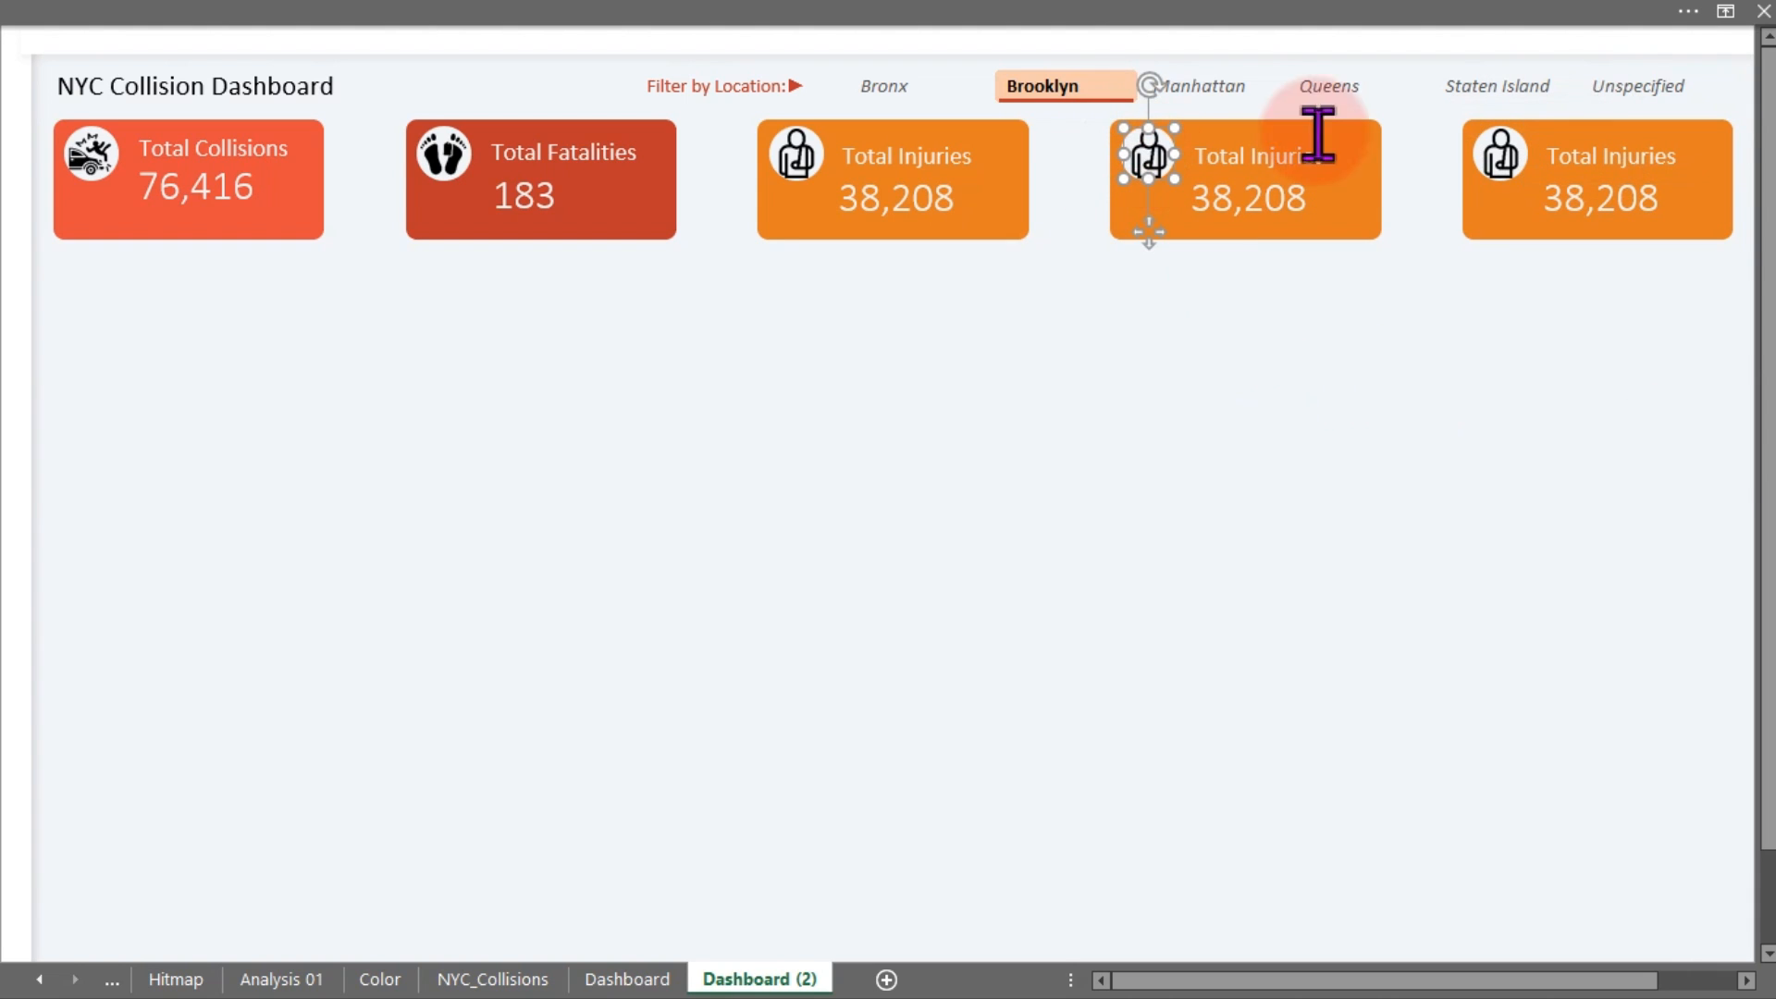
ctrl+click(1501, 166)
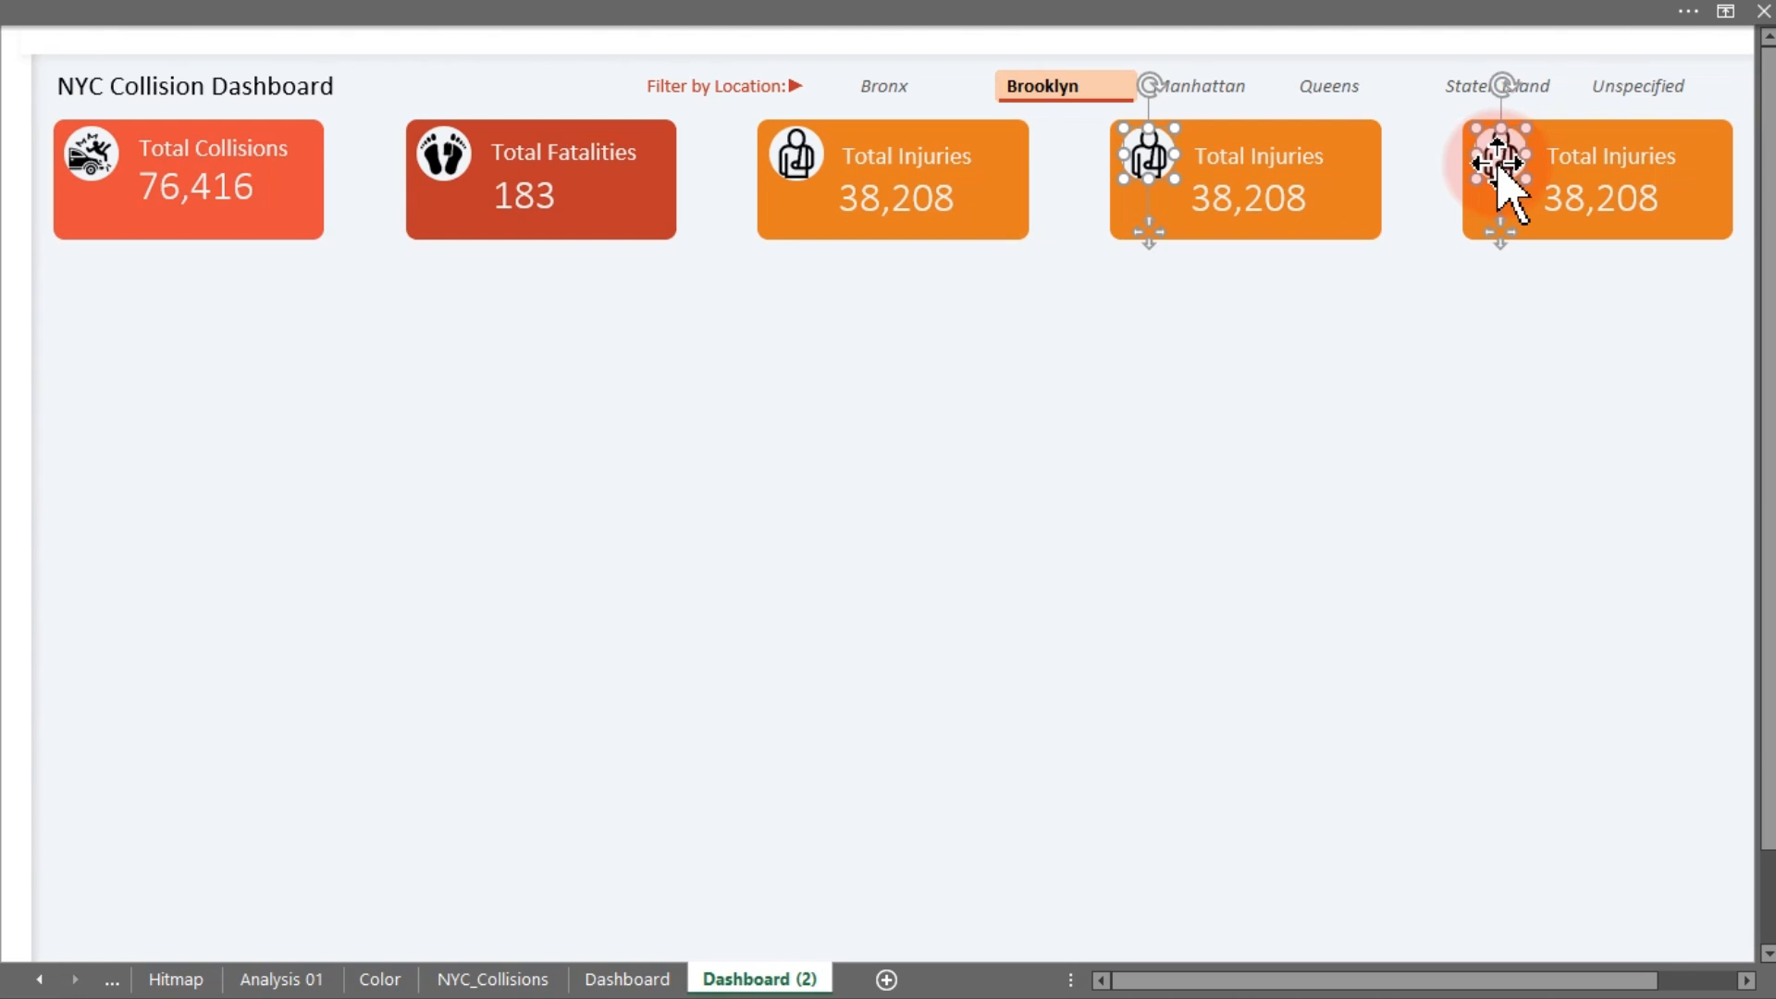
key(Delete)
click(836, 397)
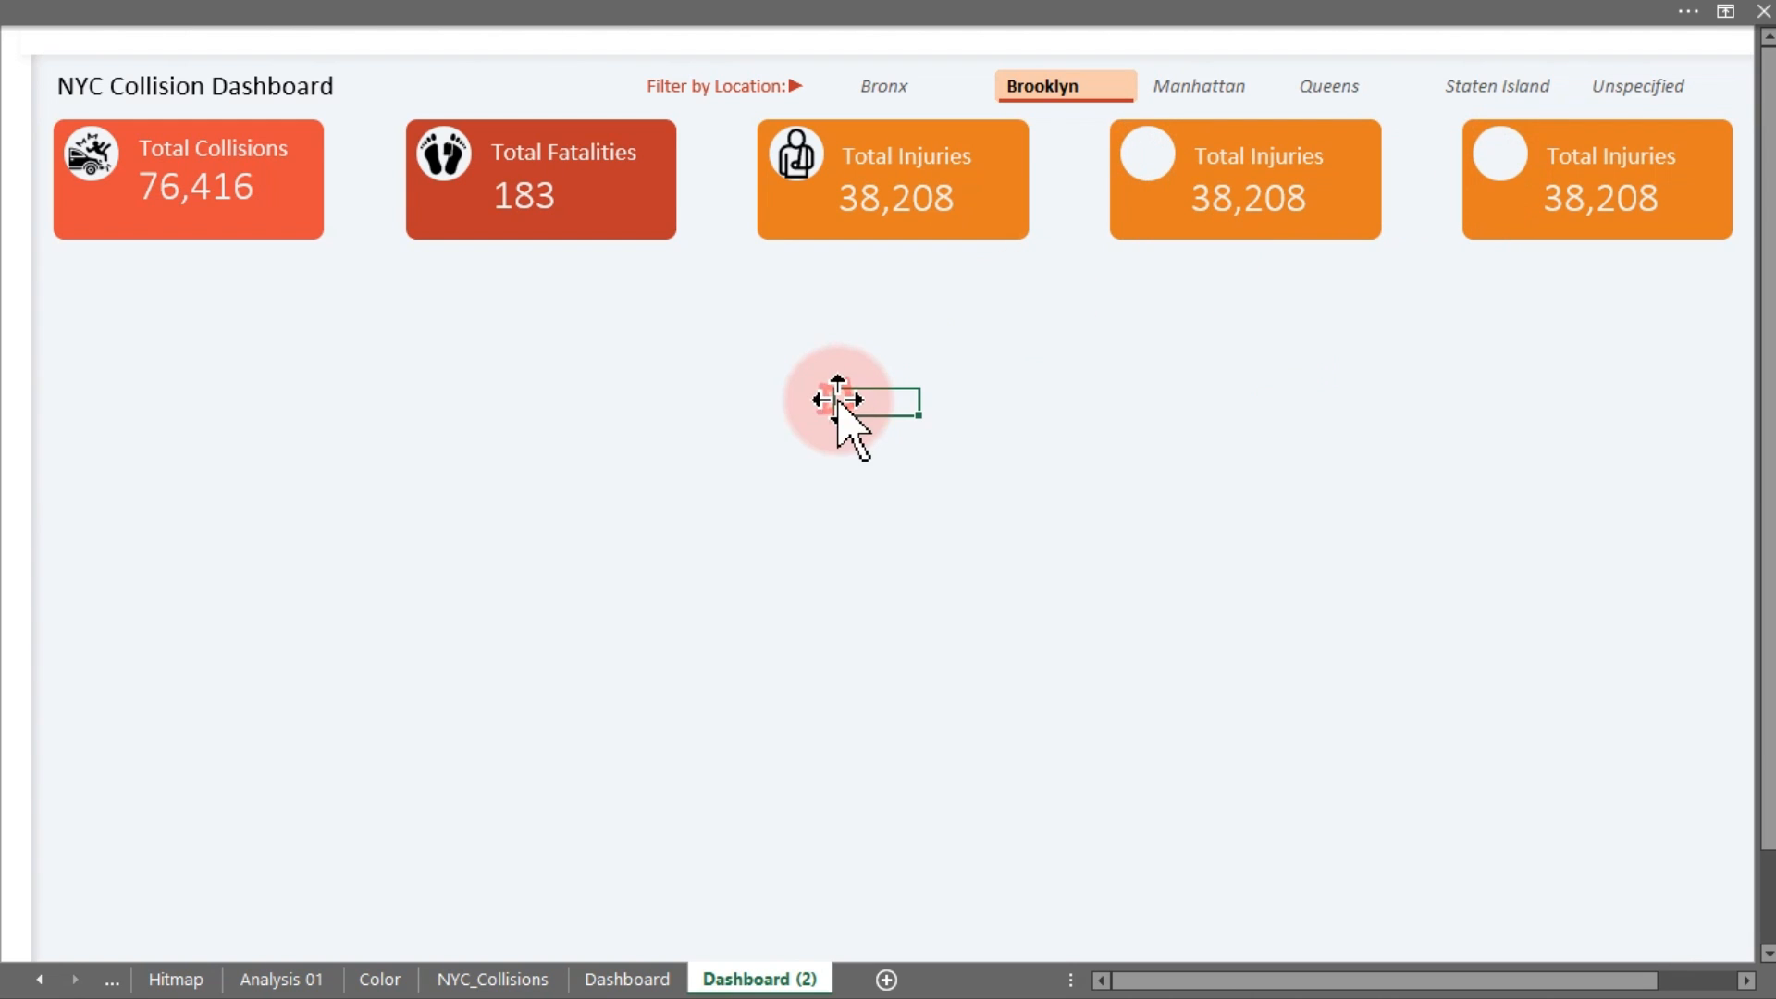
click(357, 8)
Start inserting pictures from this device, browsing to the Desktop
click(196, 63)
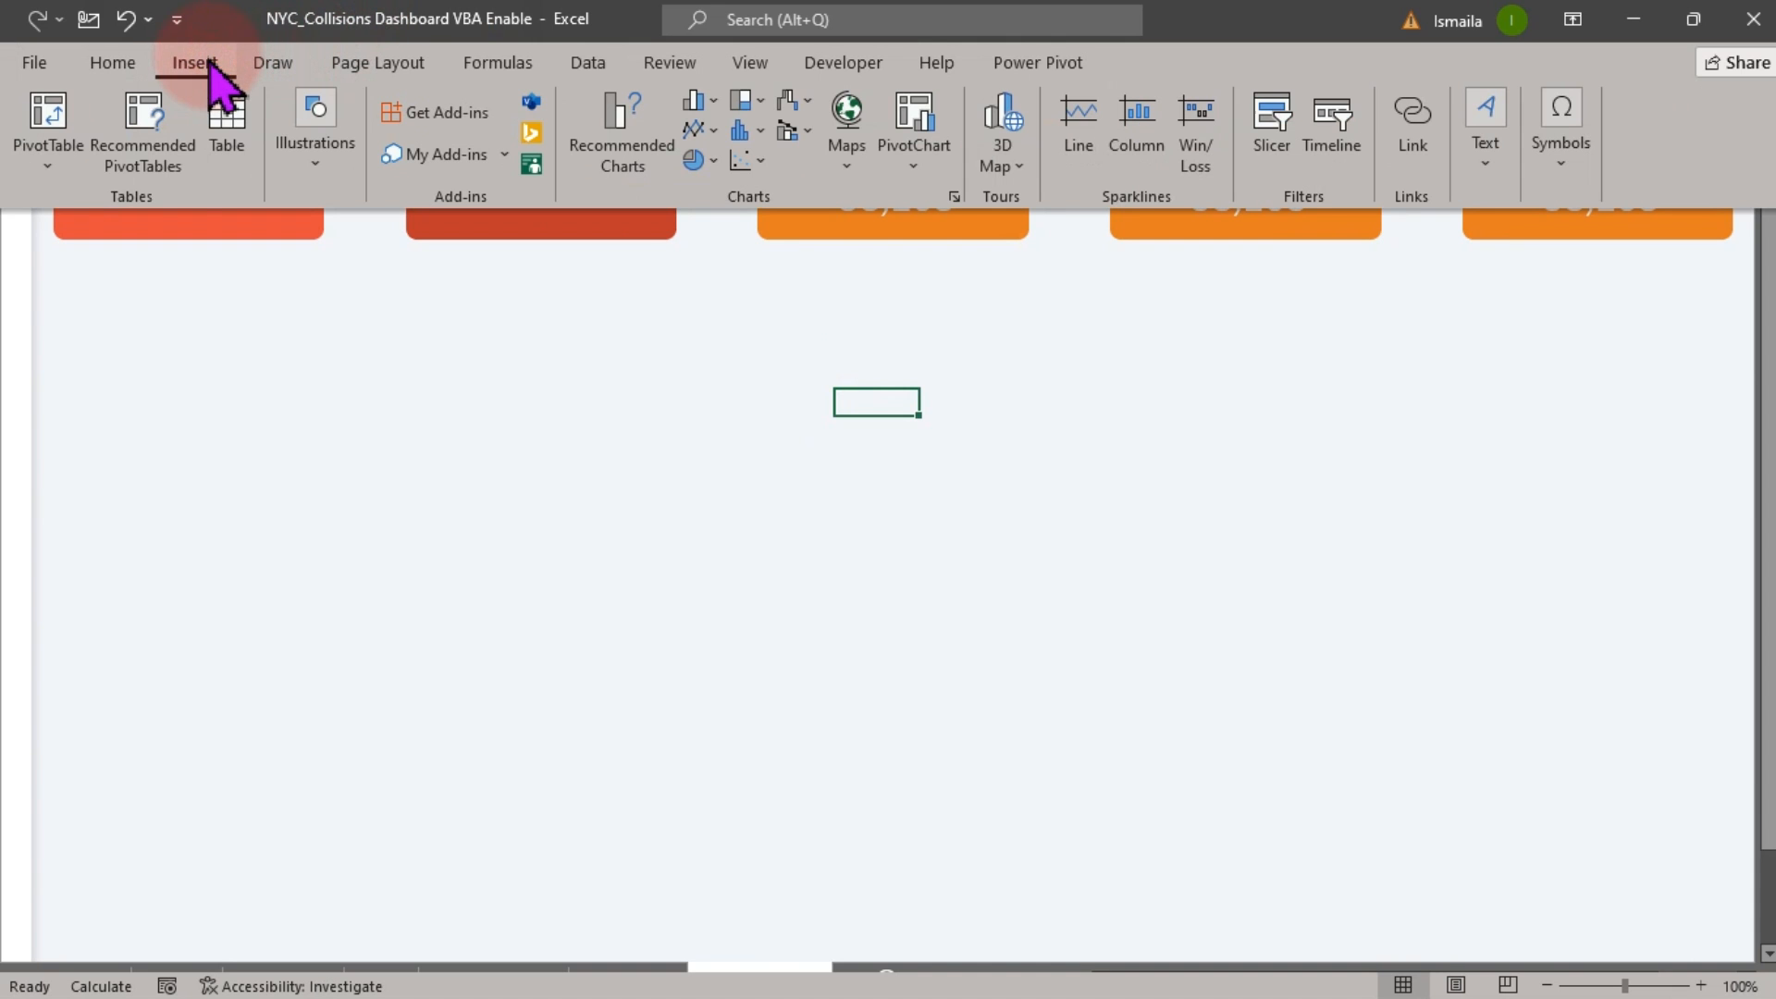
click(309, 175)
click(361, 273)
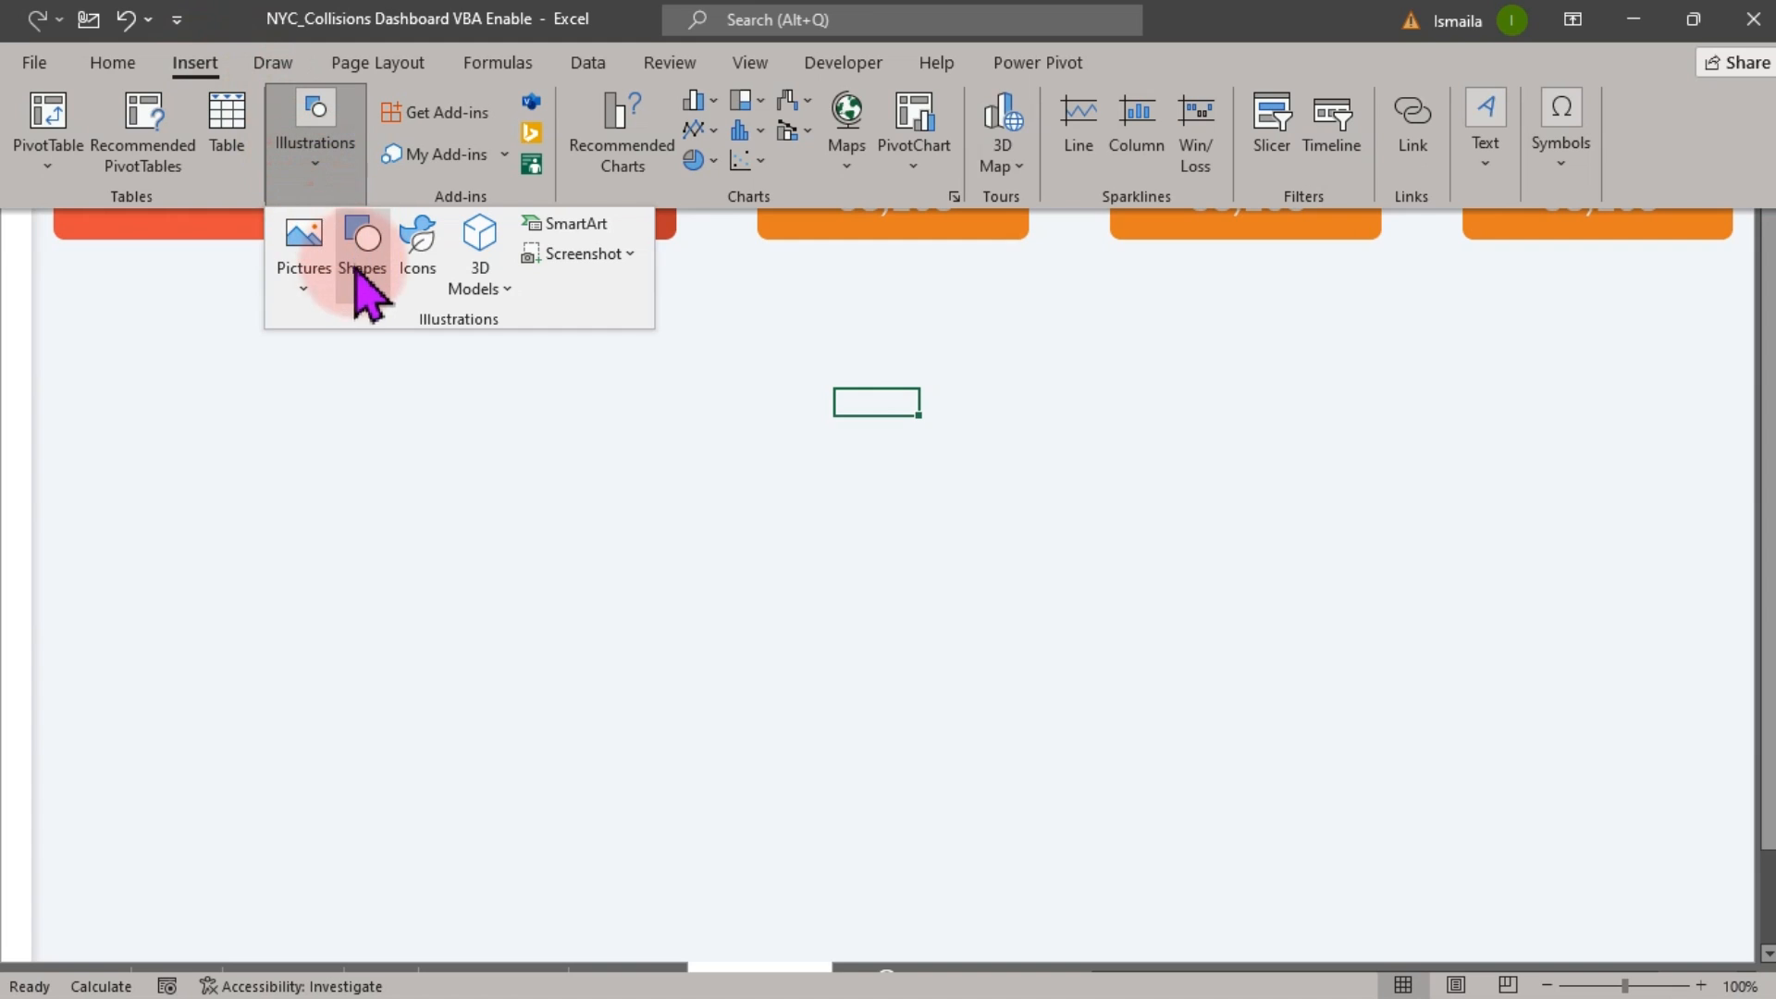
click(310, 277)
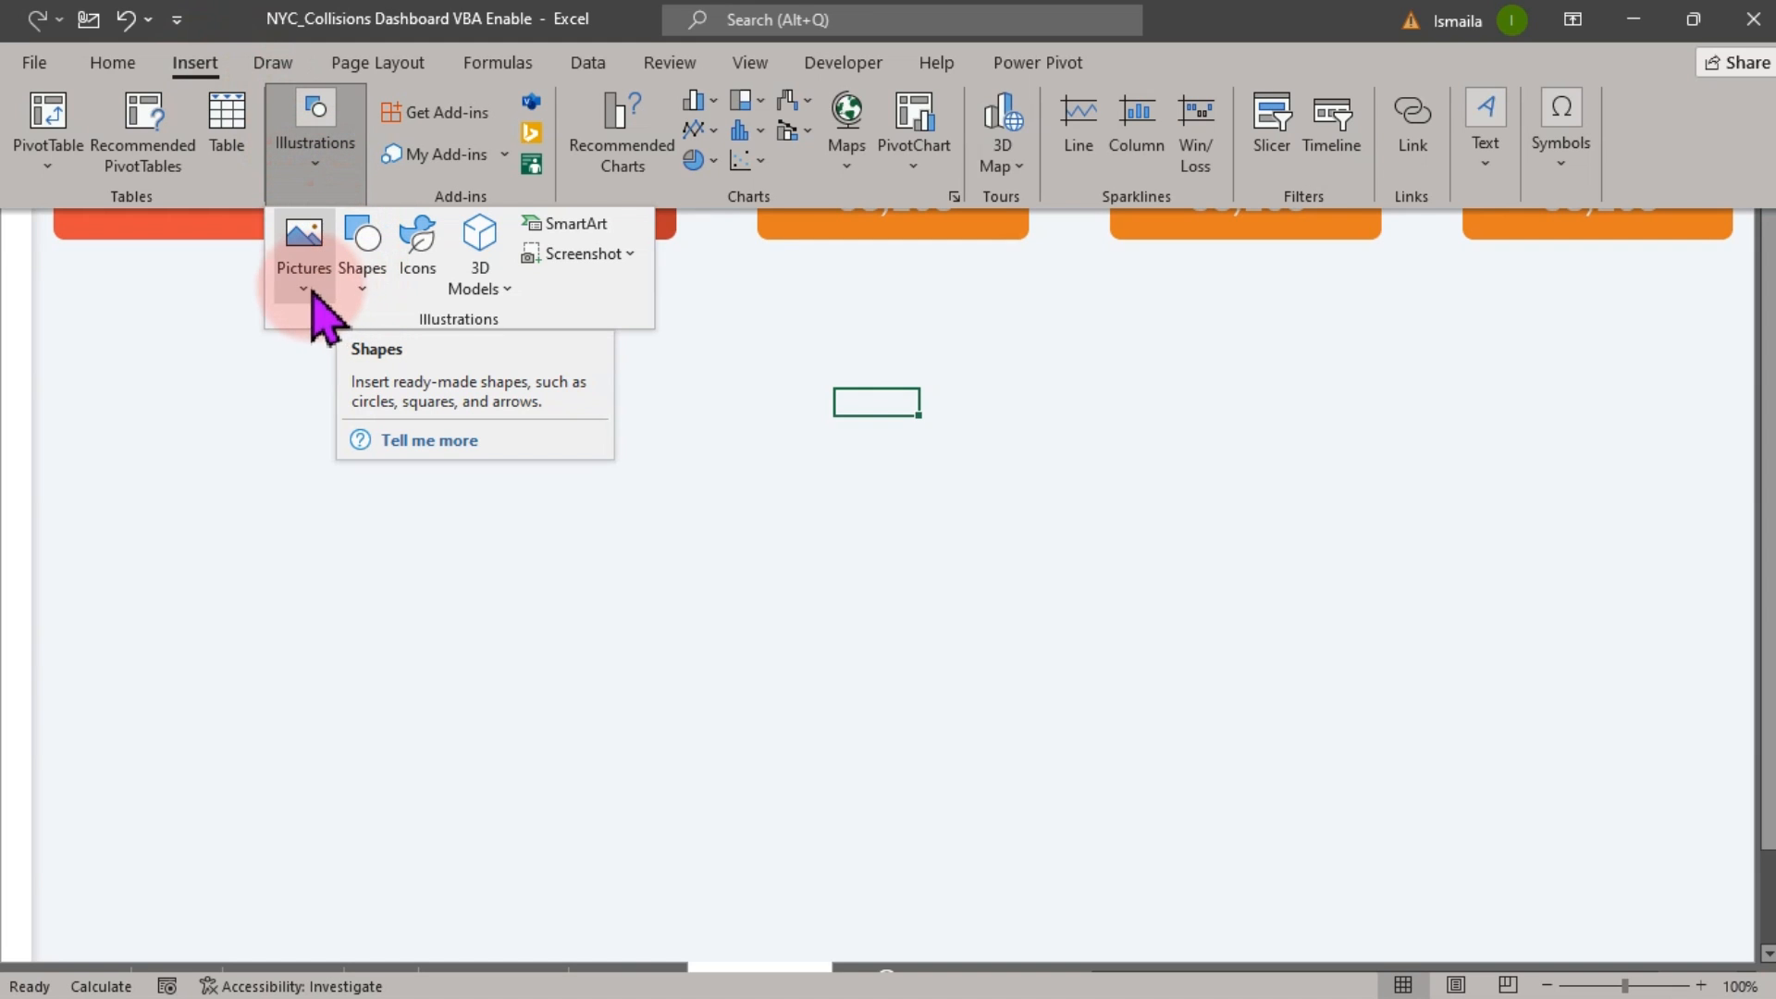
click(350, 366)
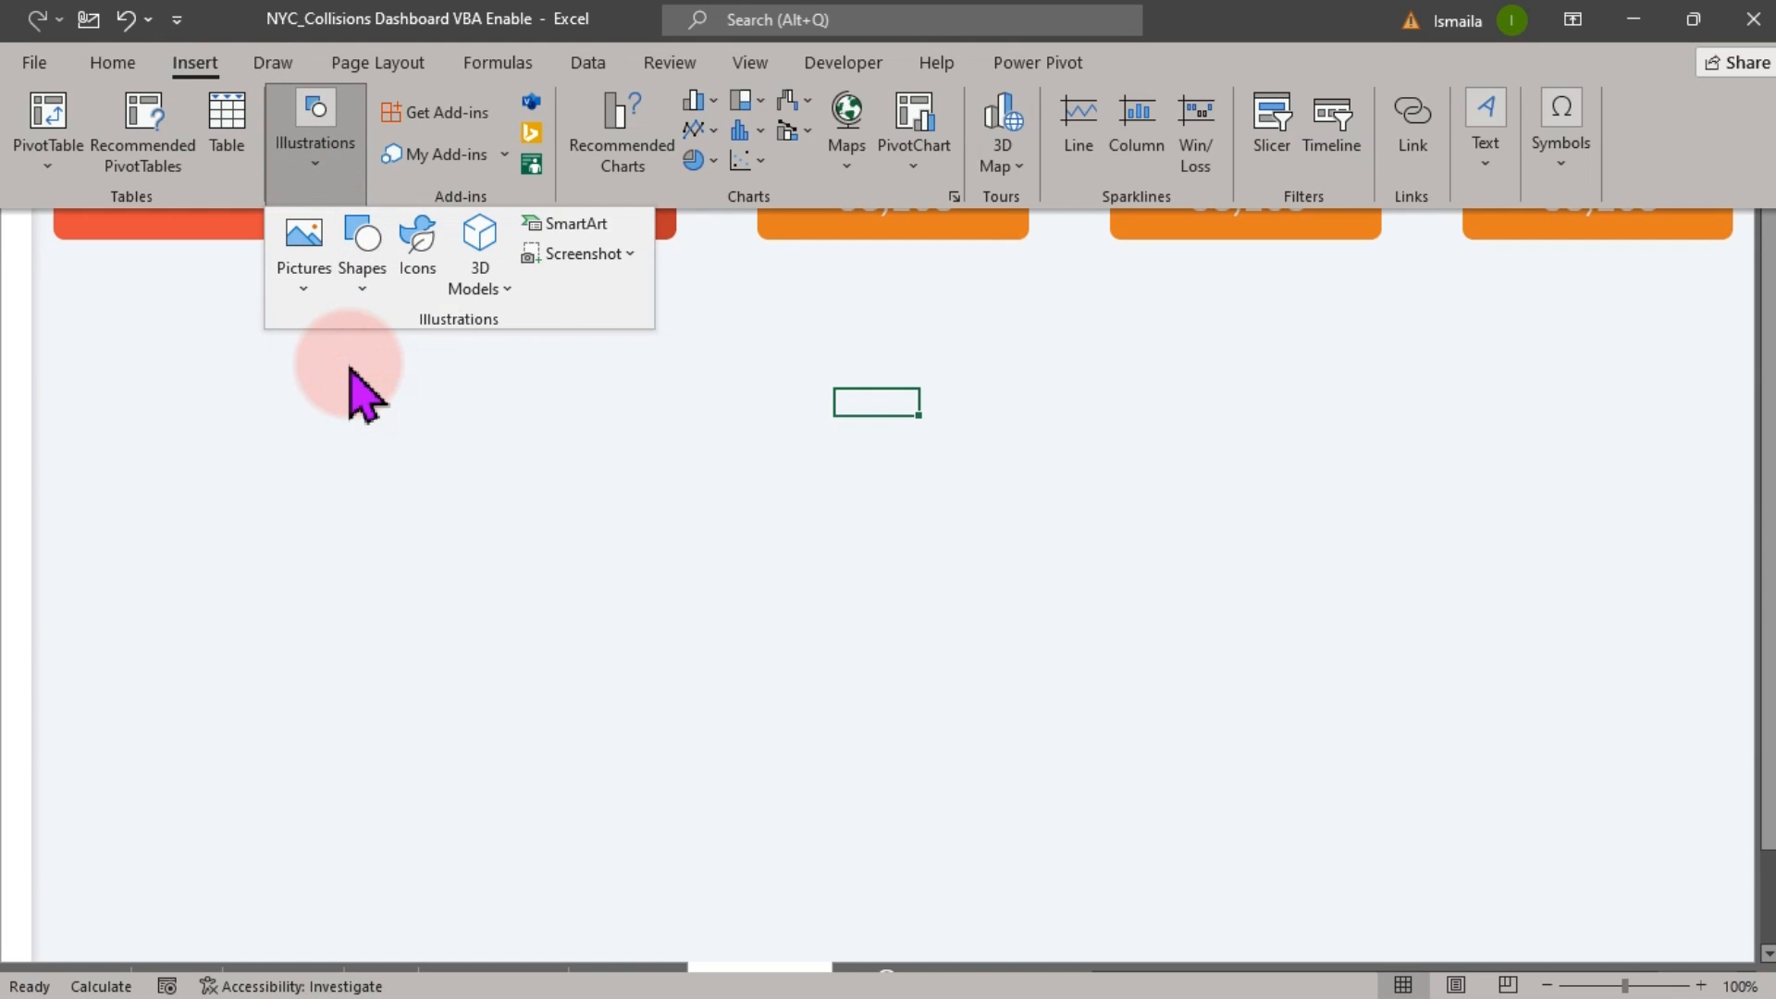
key(ctrl+shift+F1)
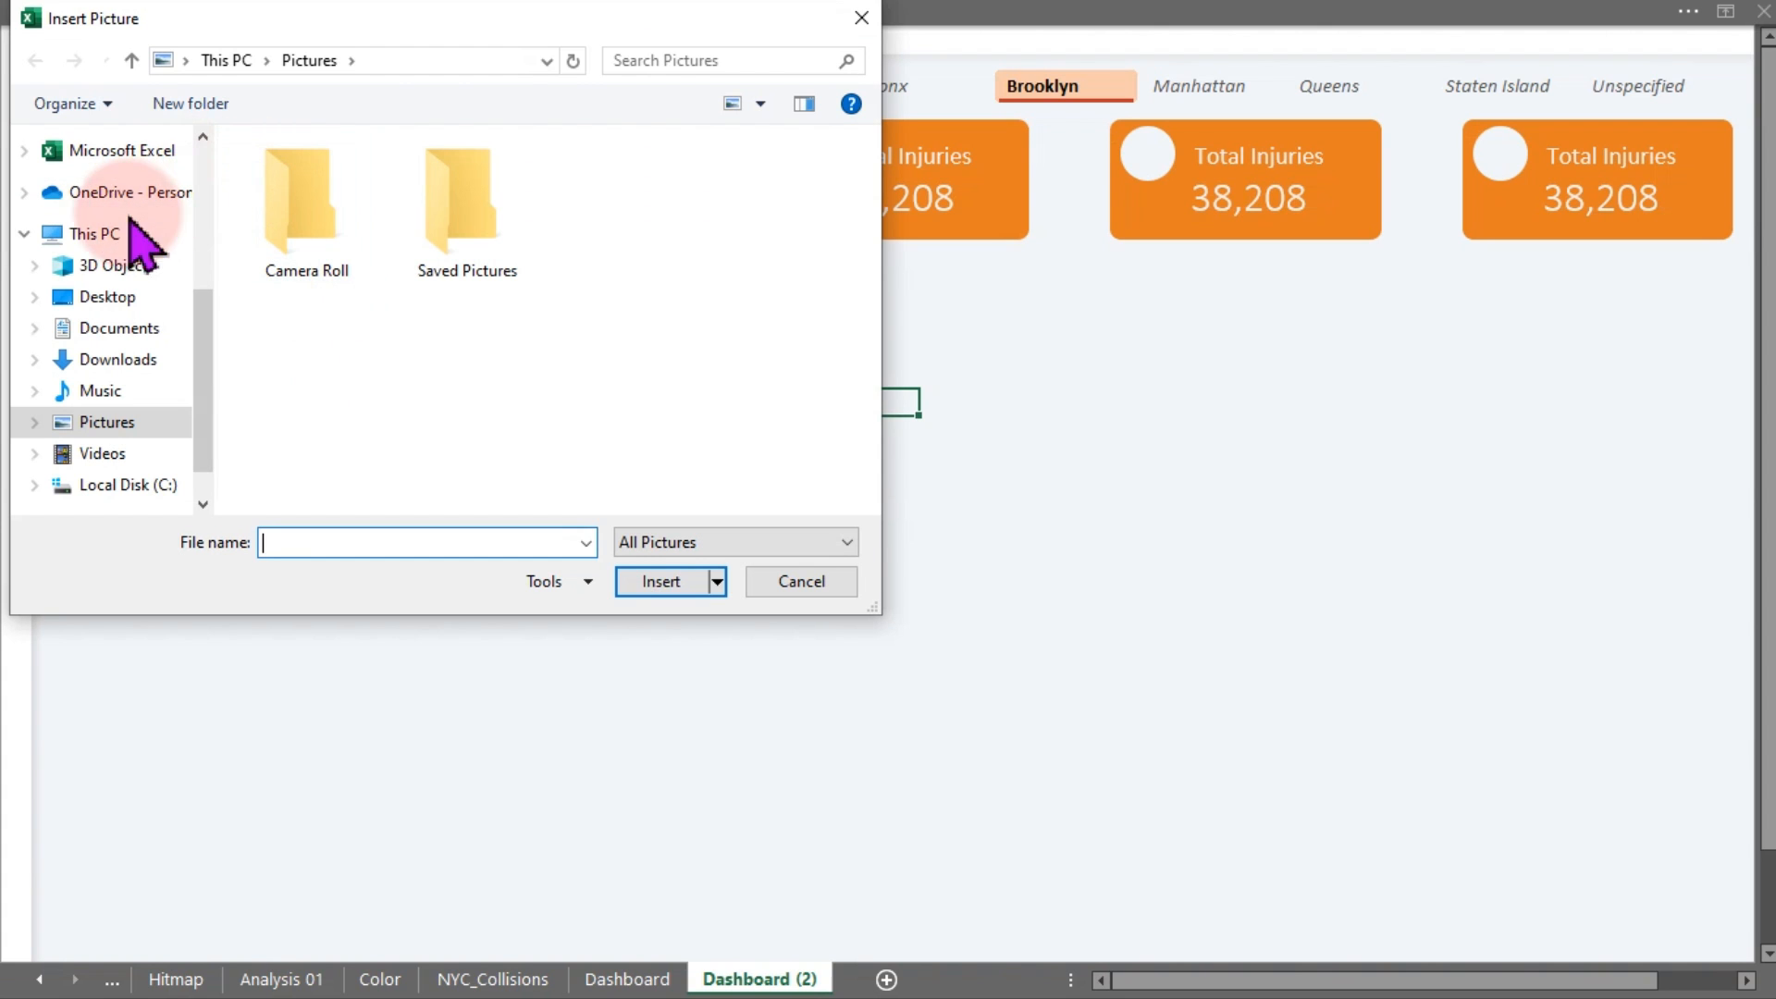
click(129, 298)
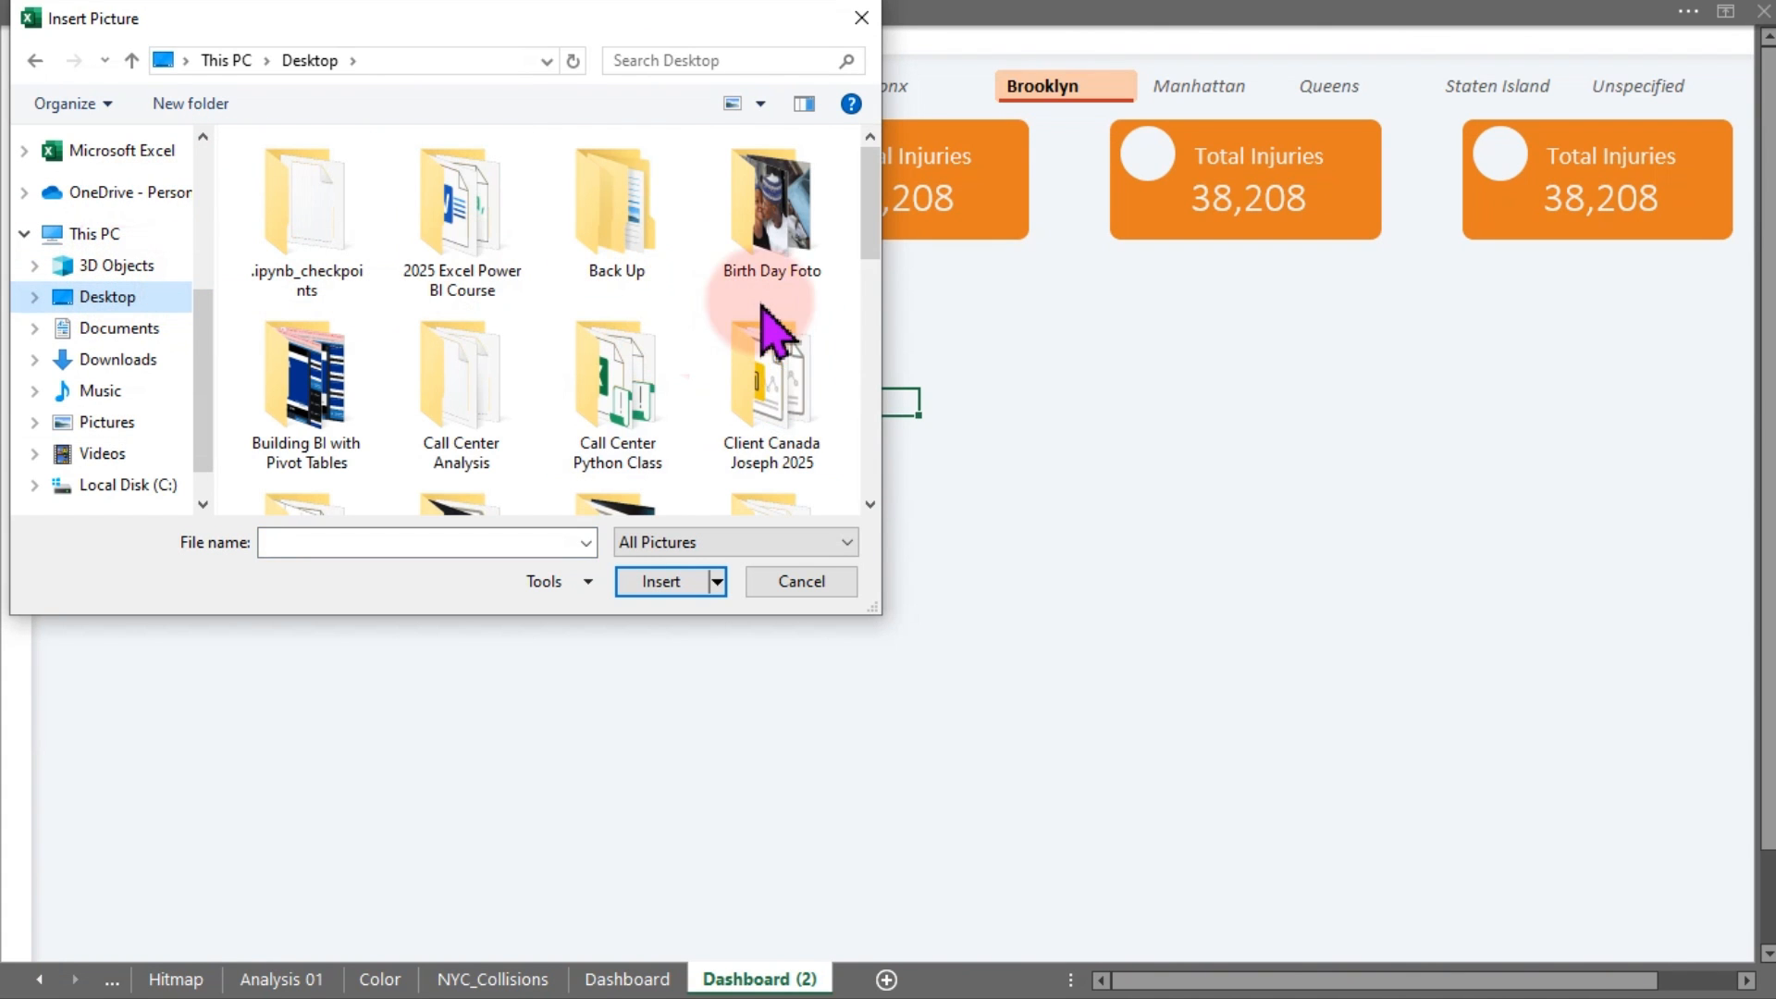
Insert the clock and accident (1) icons from the Maven Analytics Guided Projects Icons folder
click(777, 389)
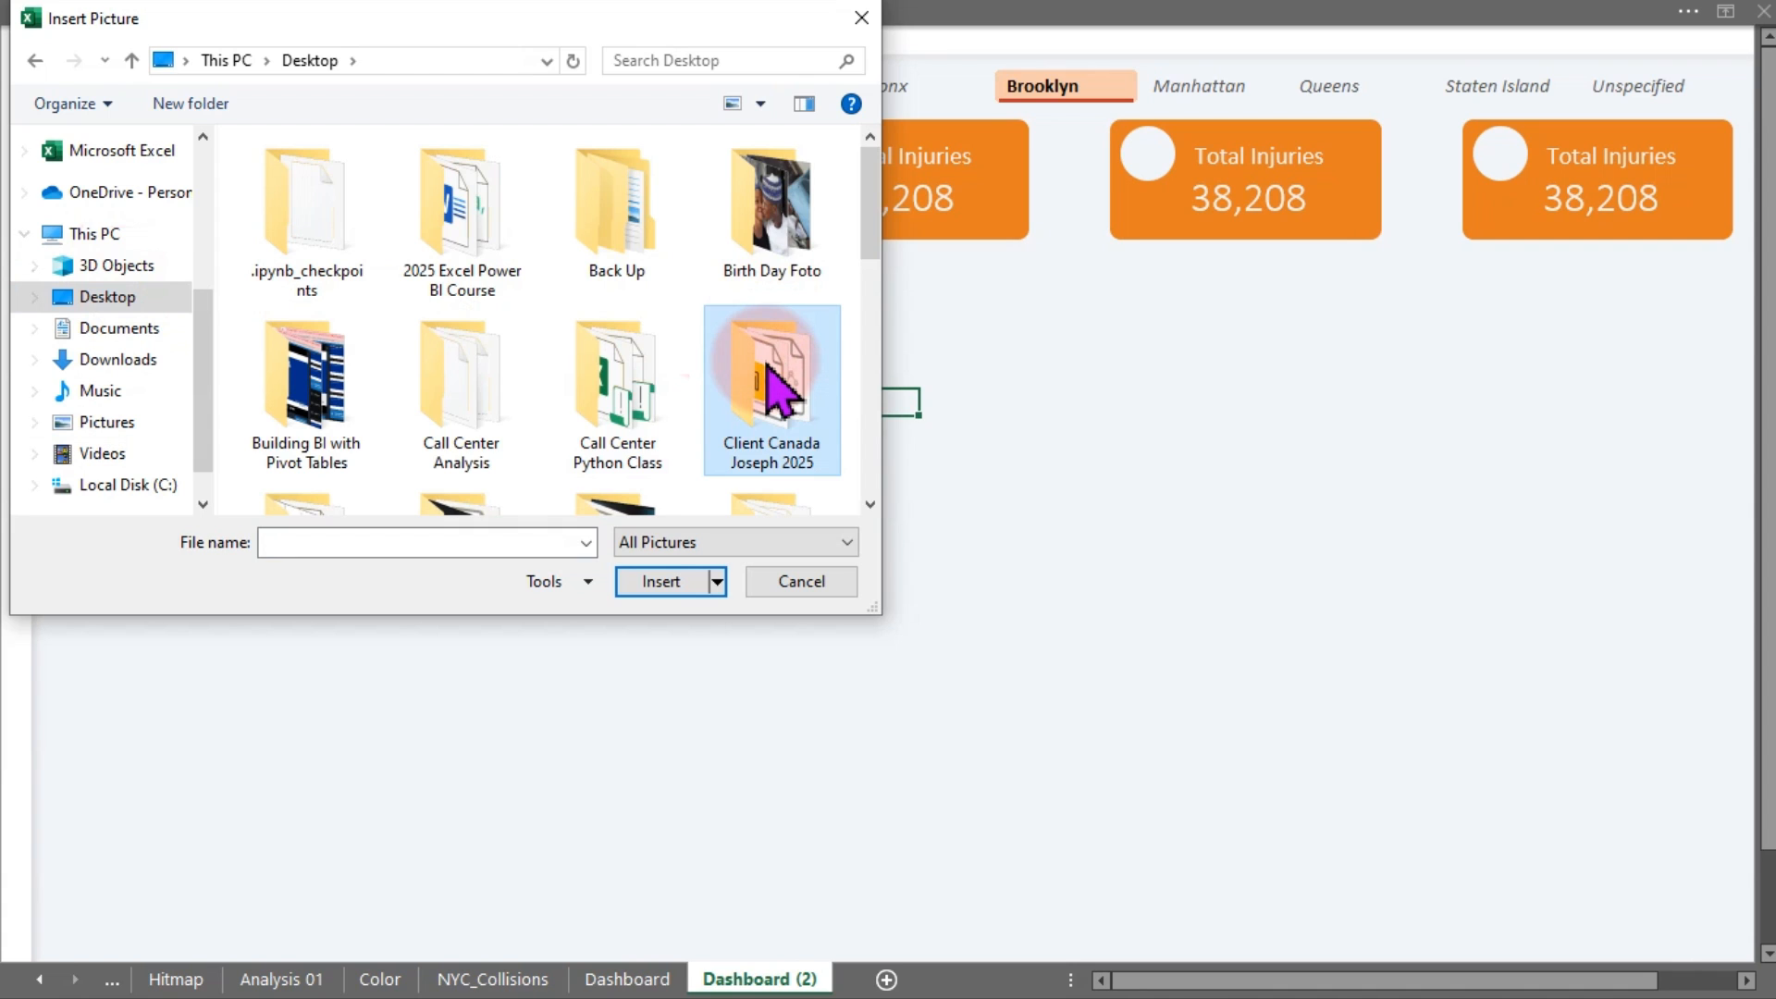
scroll(777, 389, down, 5)
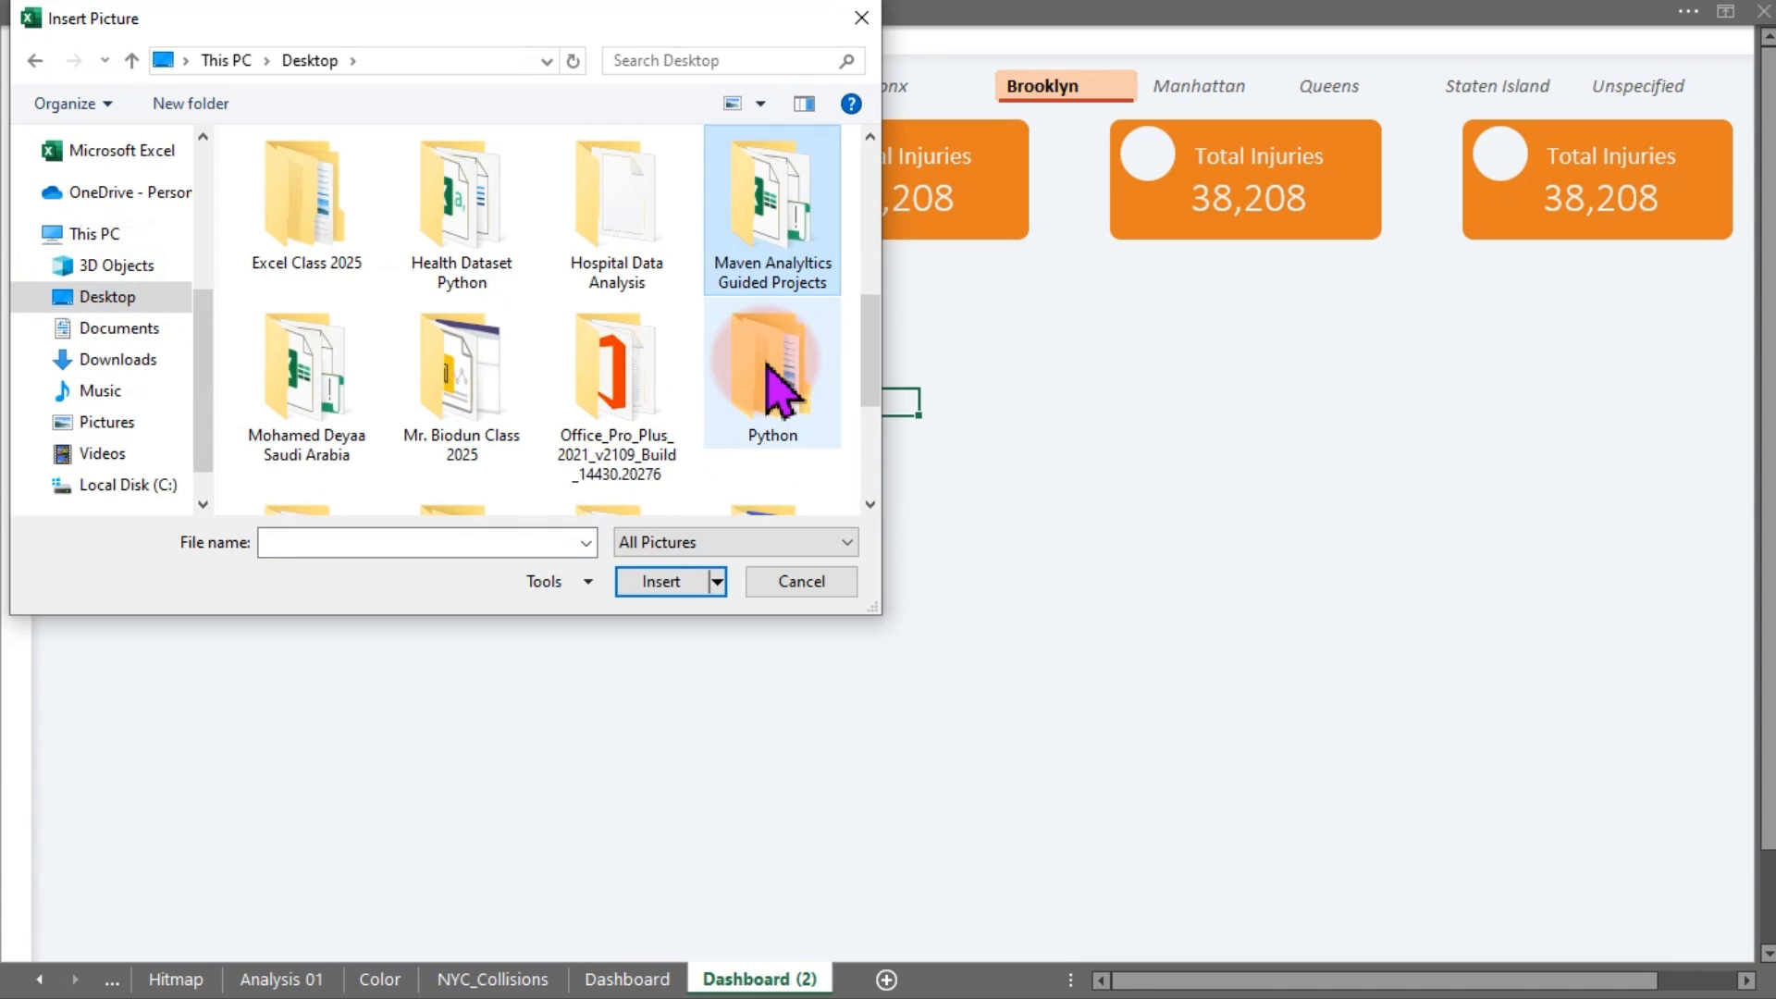
double_click(778, 219)
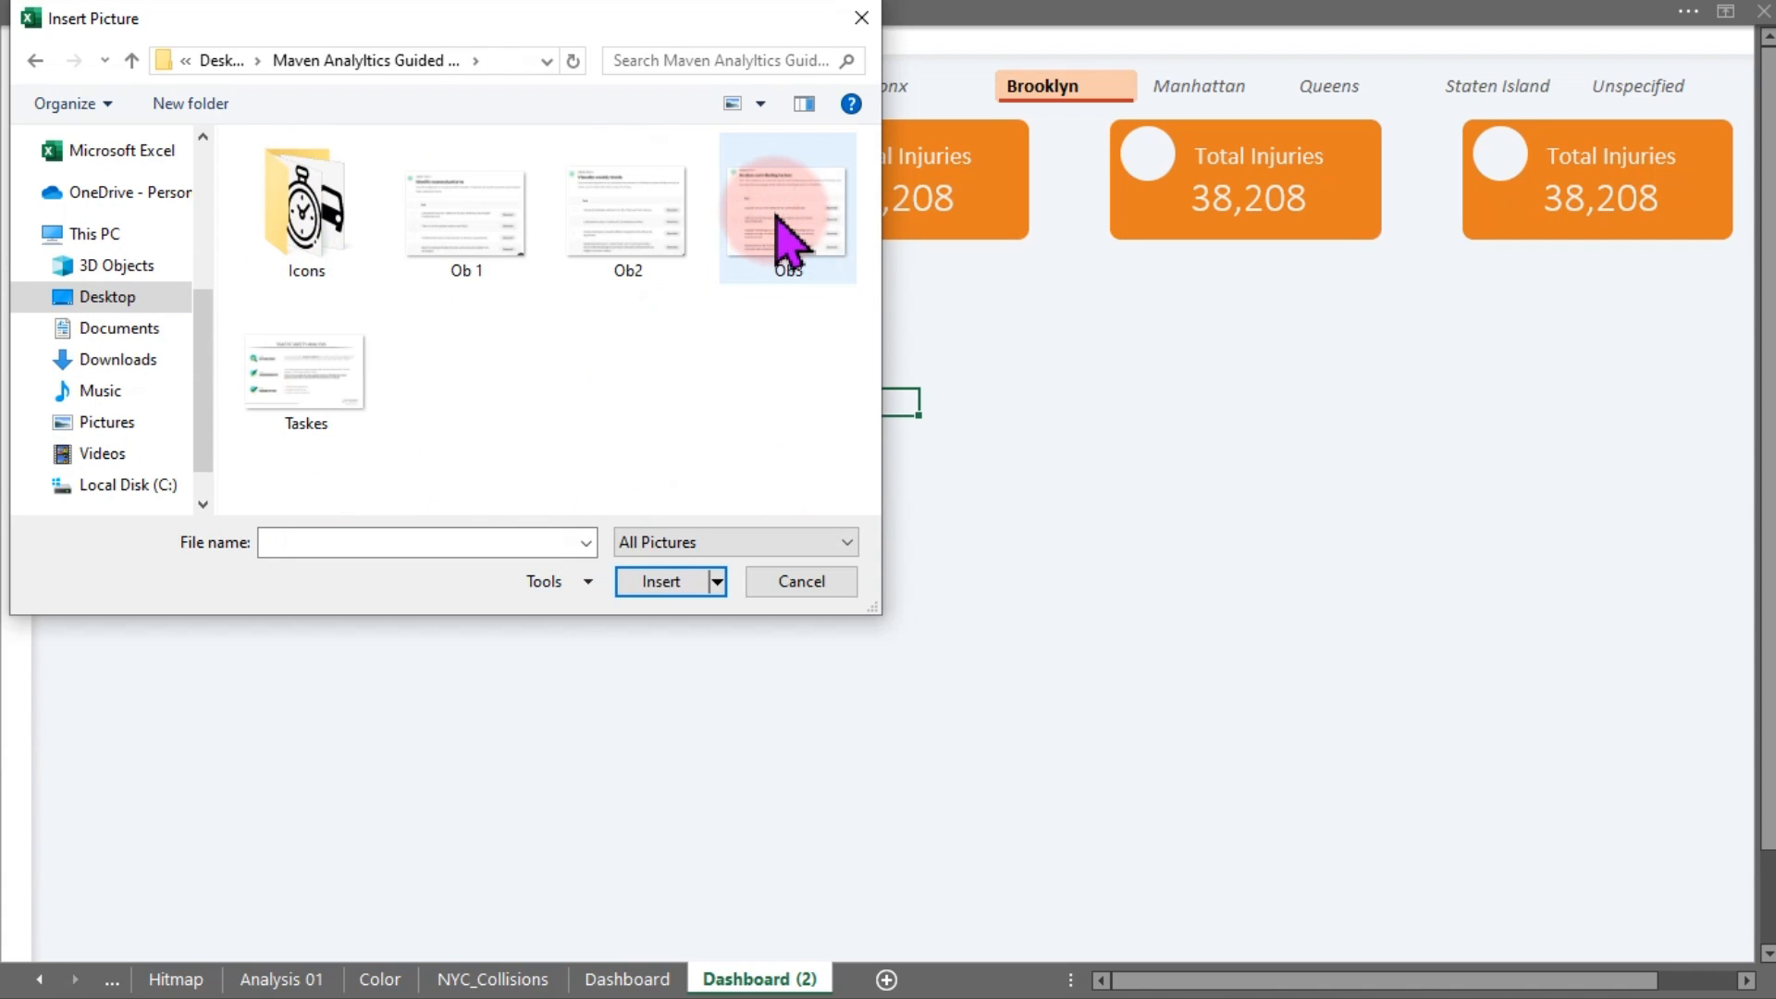
double_click(328, 212)
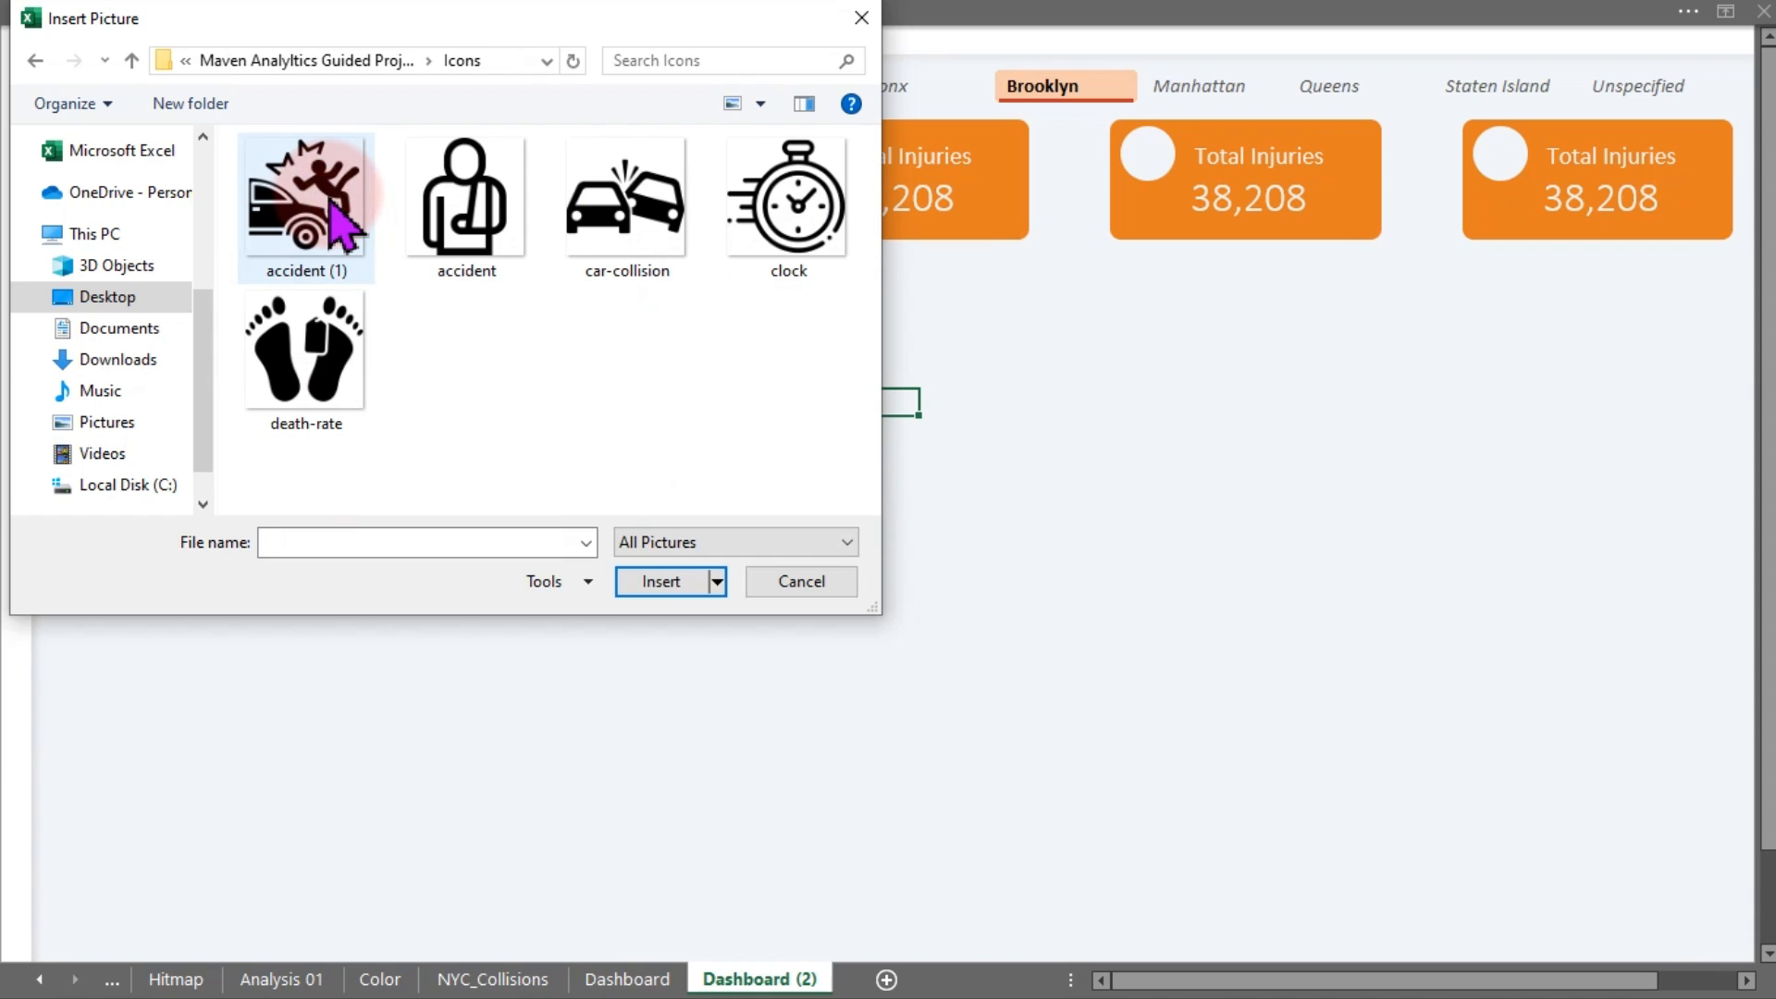
click(787, 252)
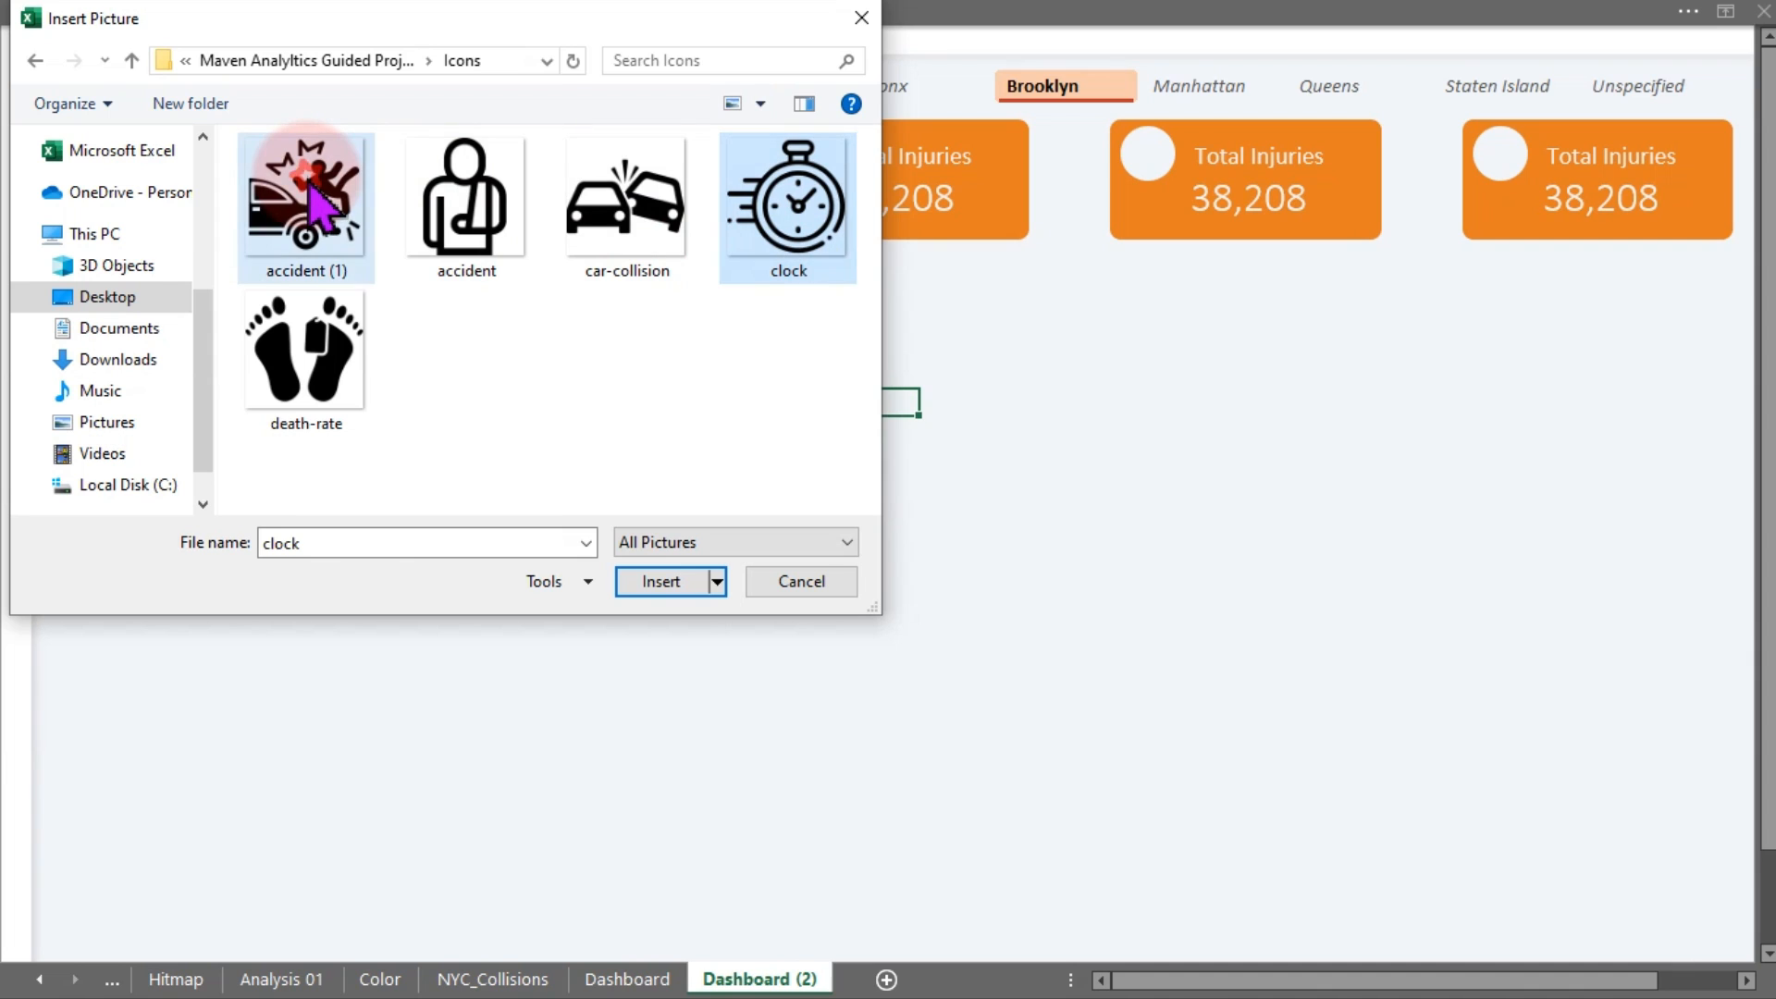
ctrl+click(308, 237)
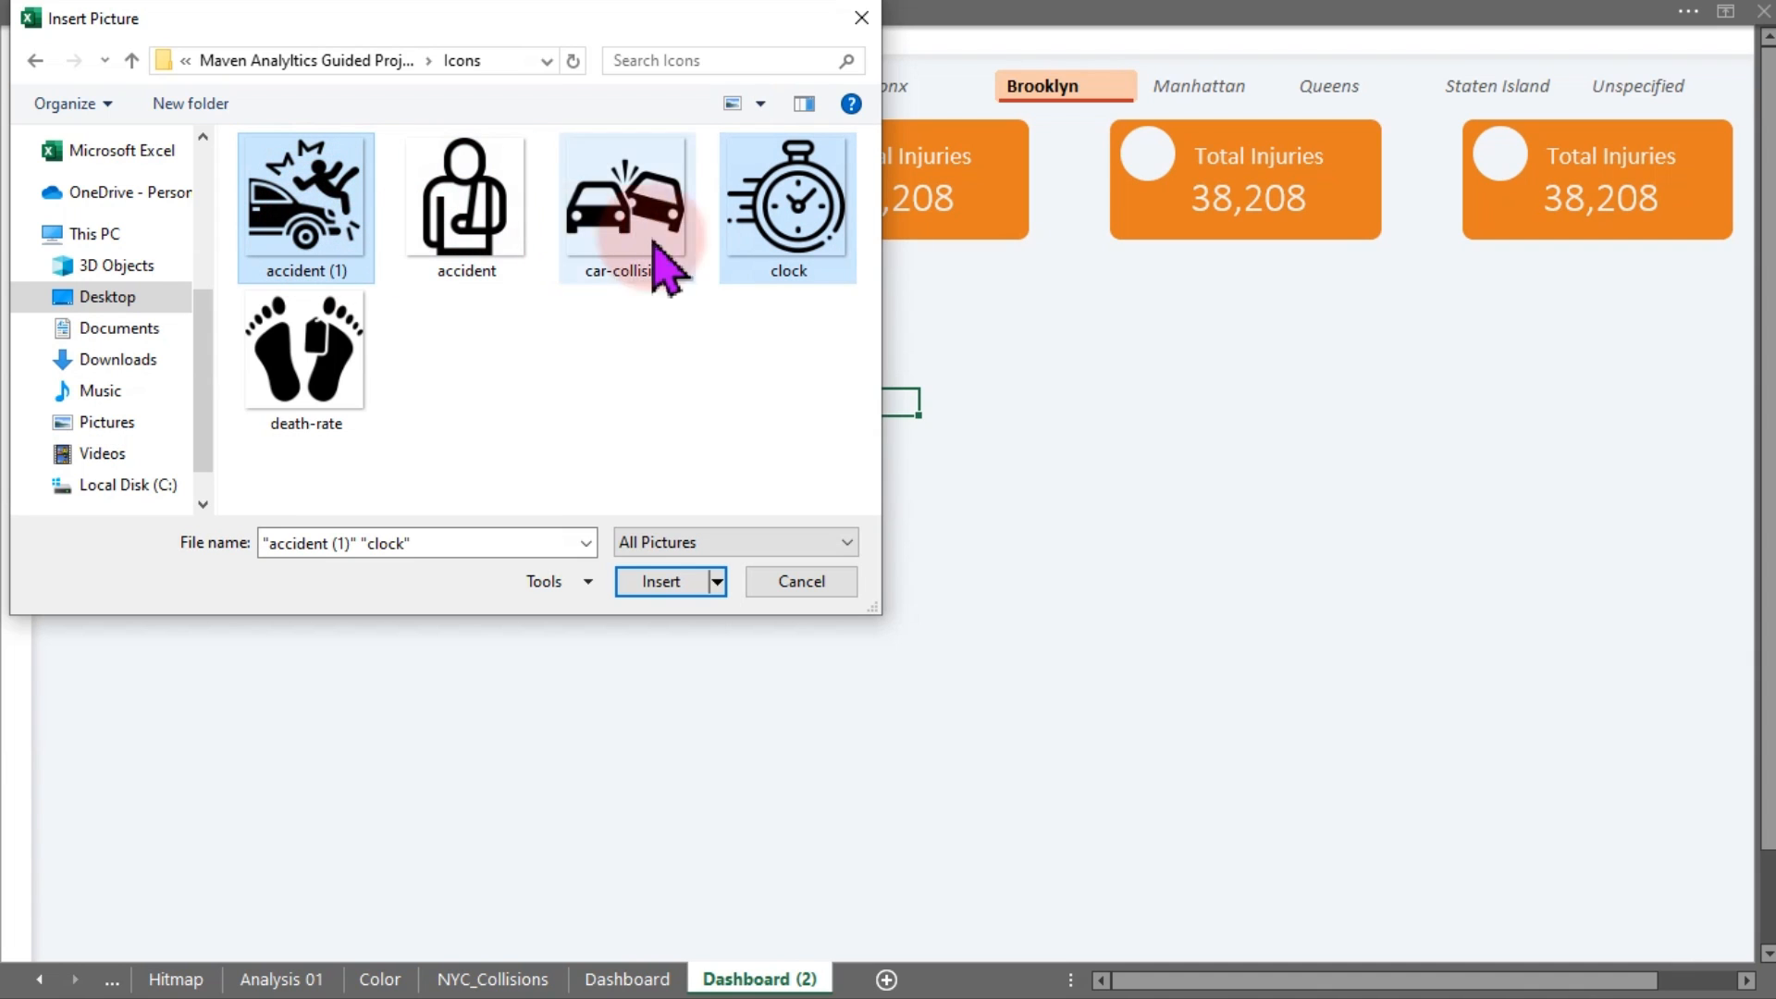
click(664, 583)
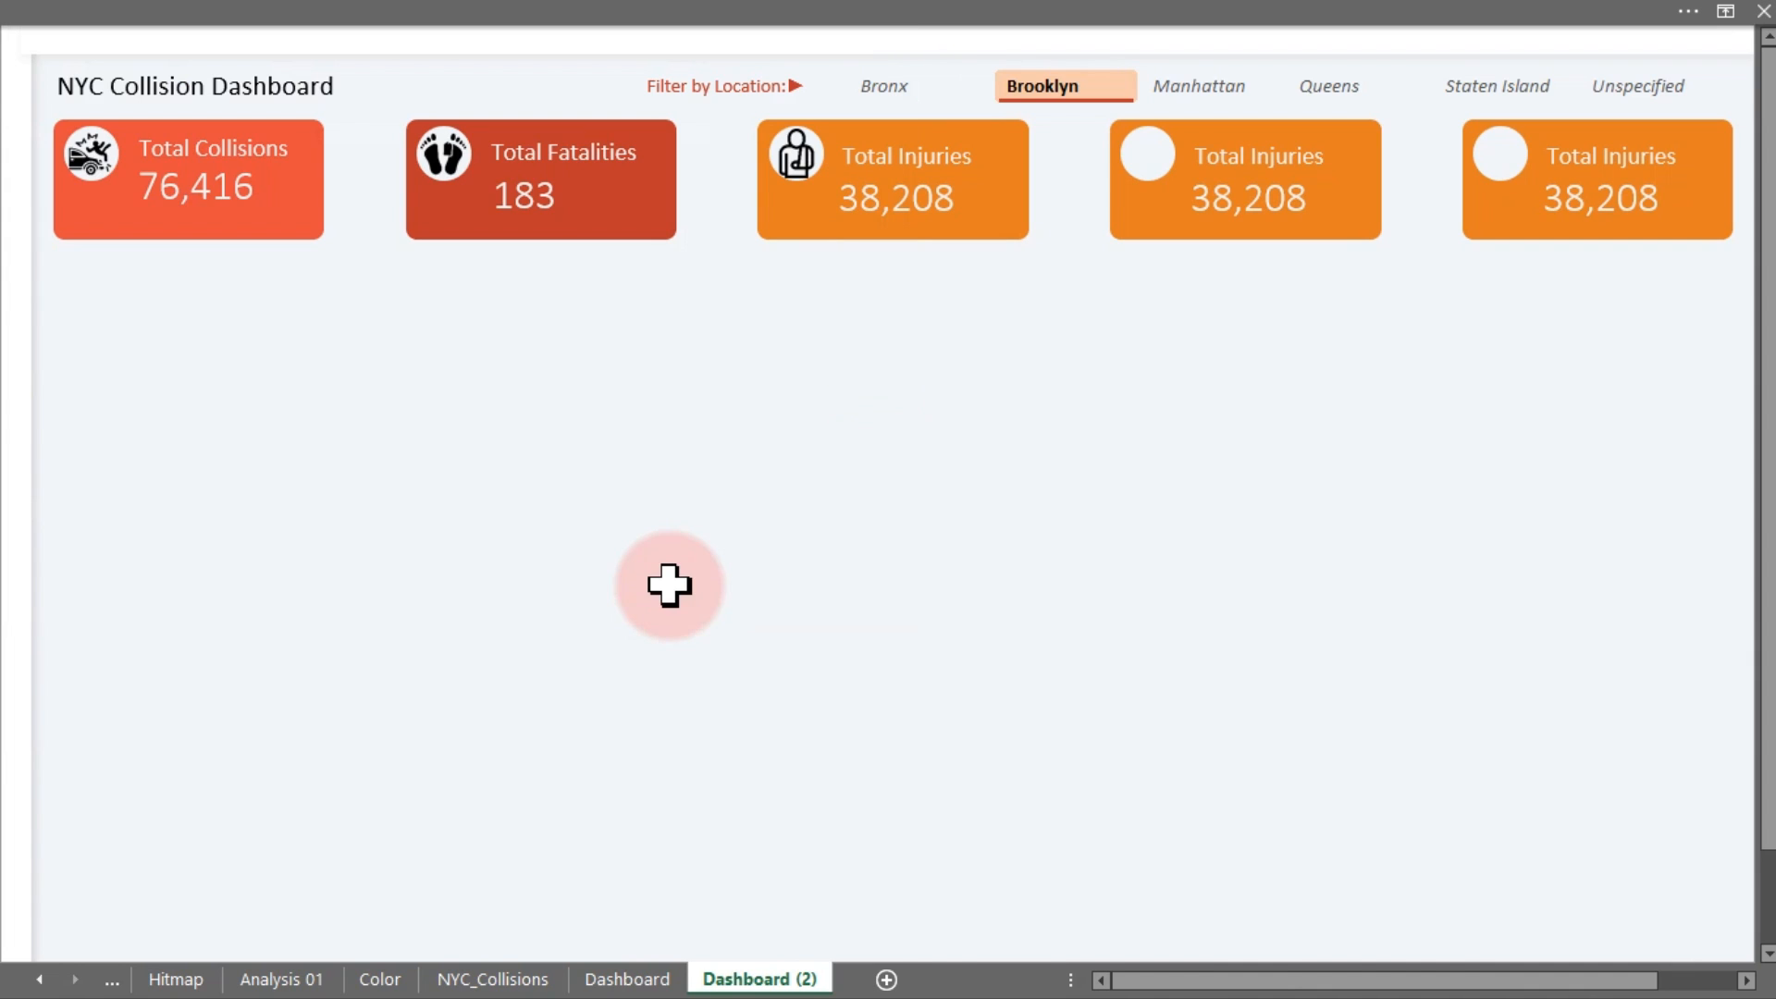
Shrink the two inserted pictures down to icon size near the sheet centre
drag(836, 389, 1323, 784)
drag(1378, 851, 844, 326)
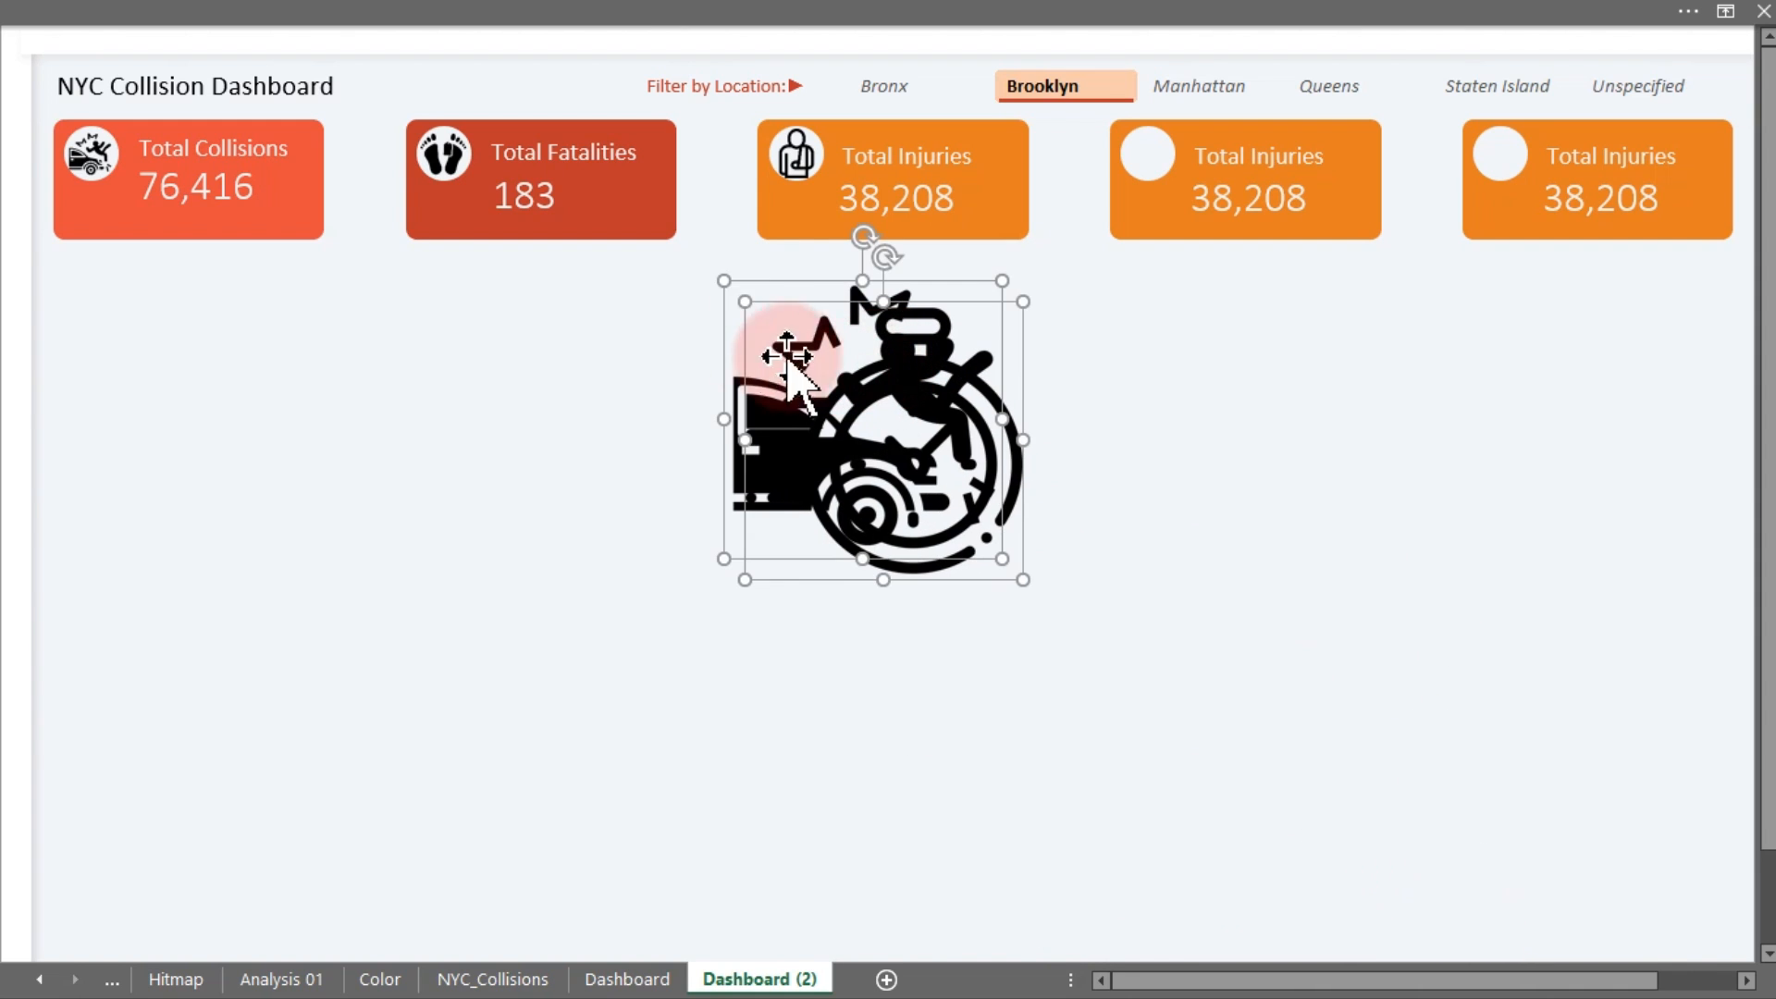
drag(722, 278, 1122, 465)
click(837, 480)
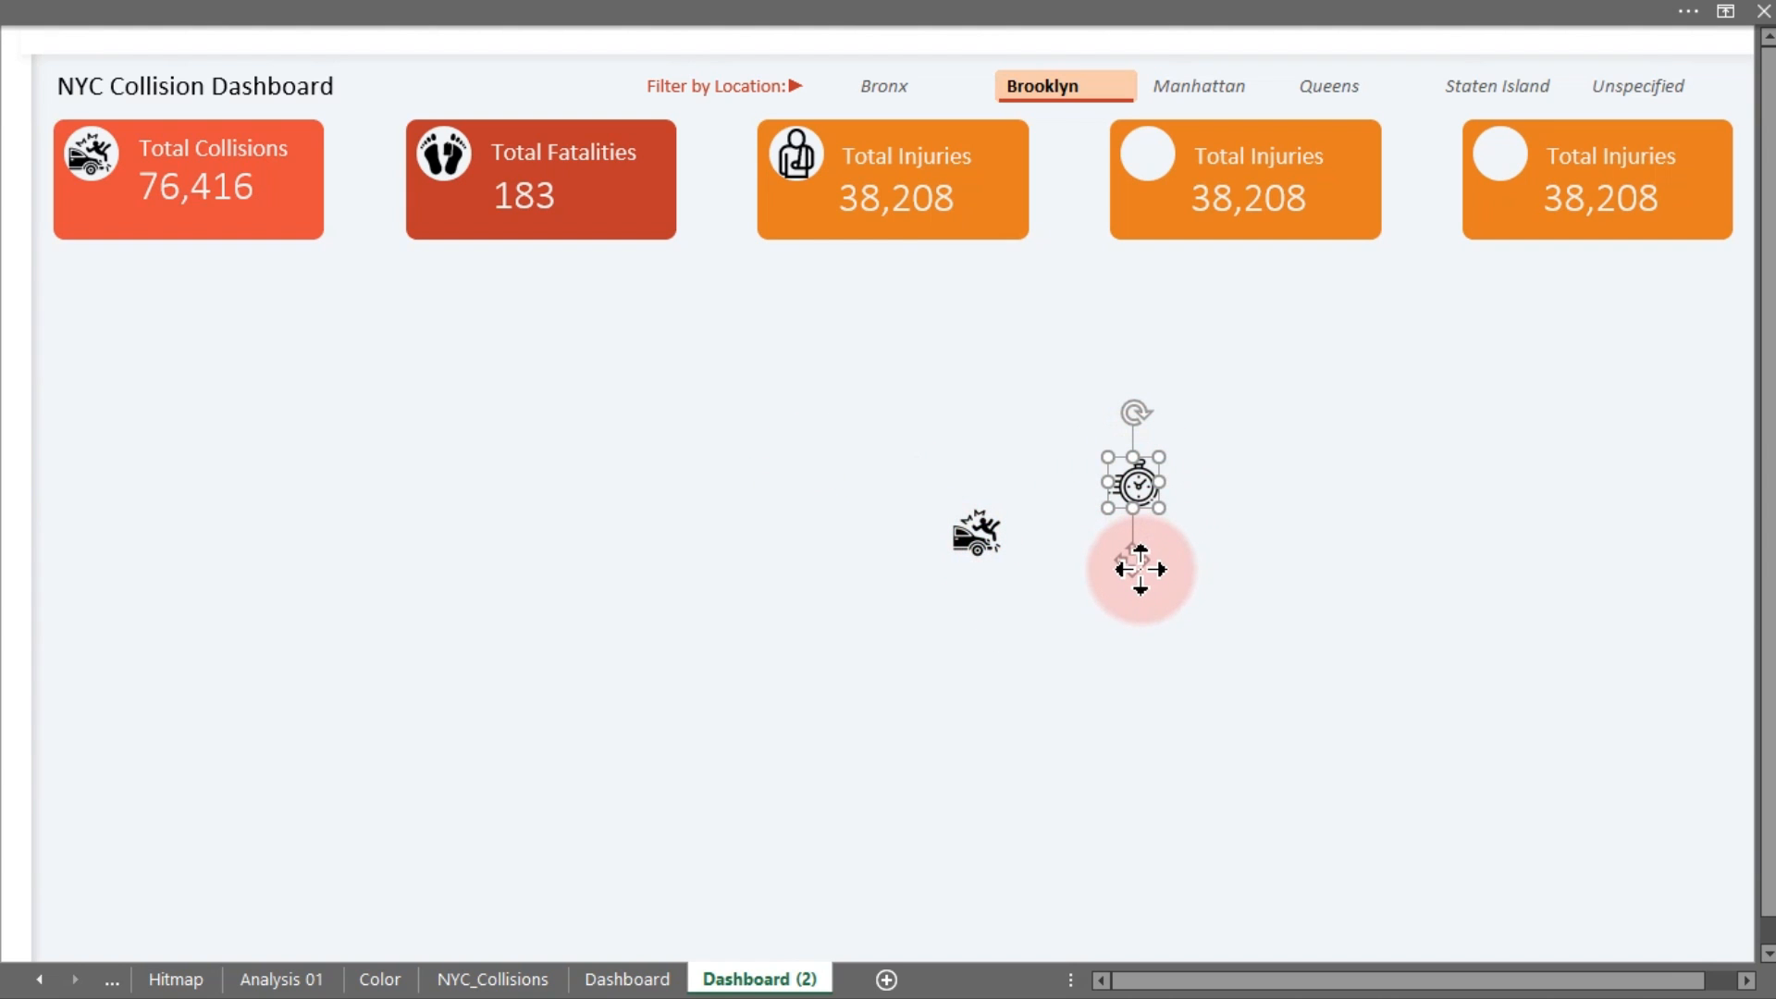
Place the clock icon in the fourth card's circle and the car-crash icon in the fifth
drag(1138, 558, 1149, 229)
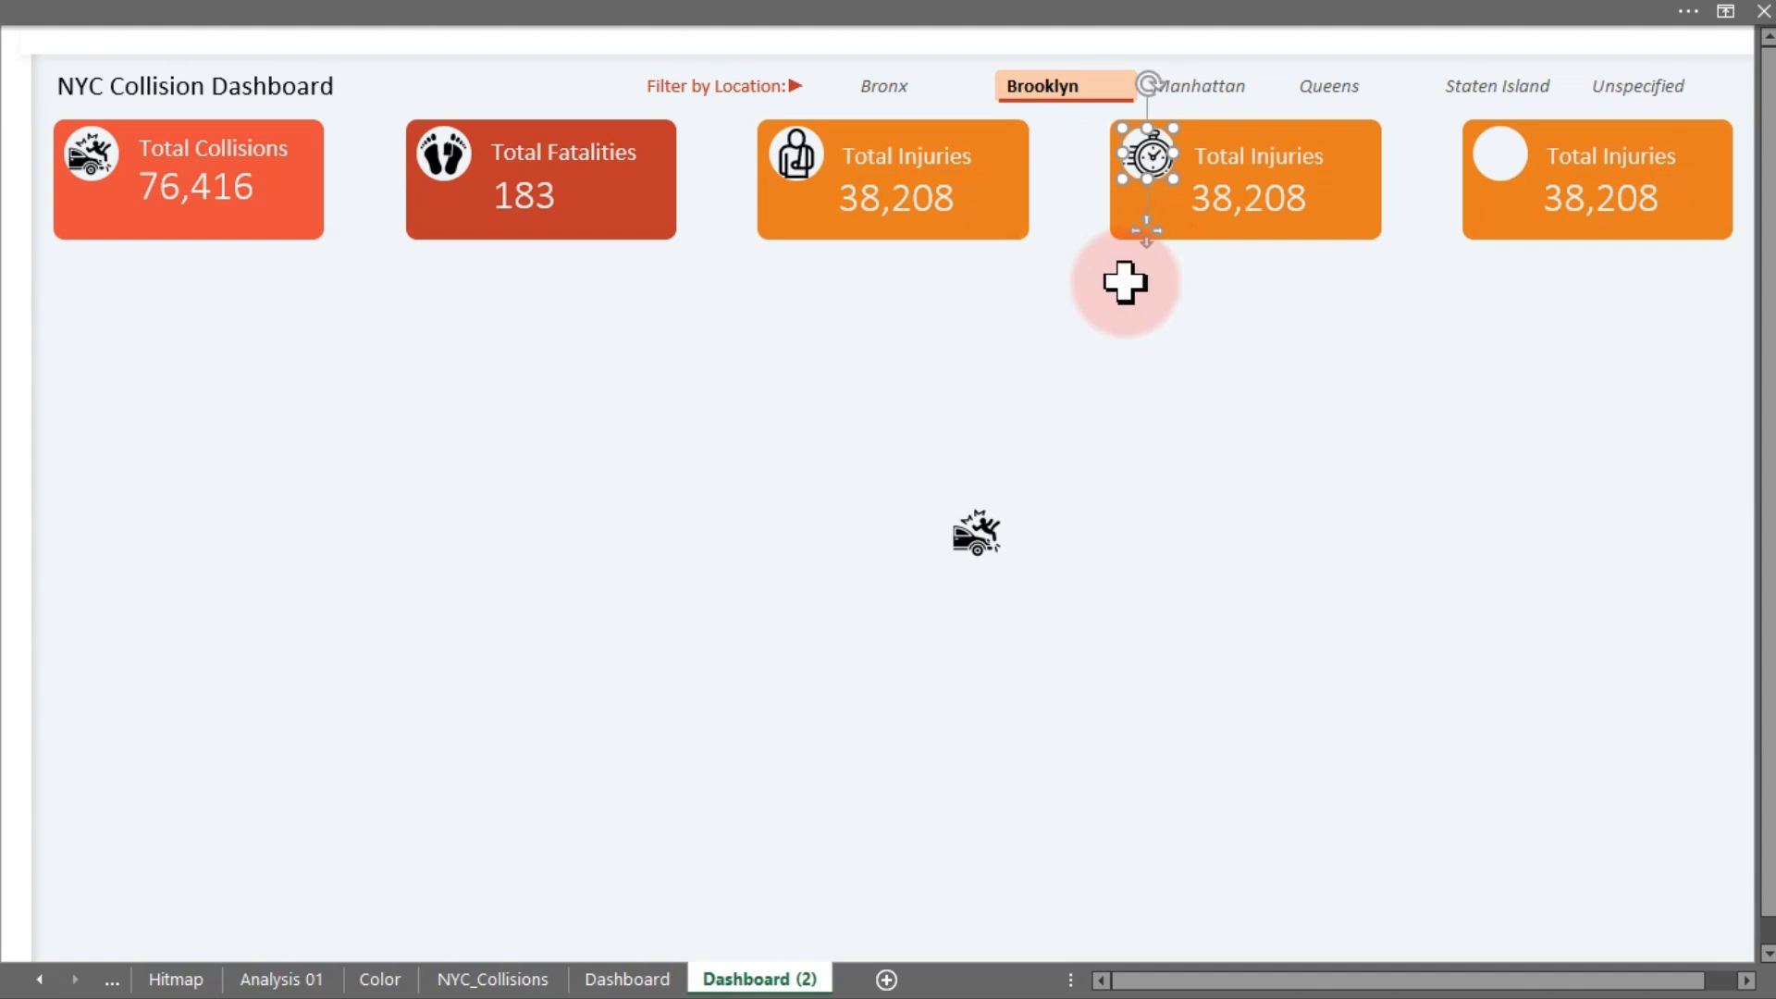
click(1074, 508)
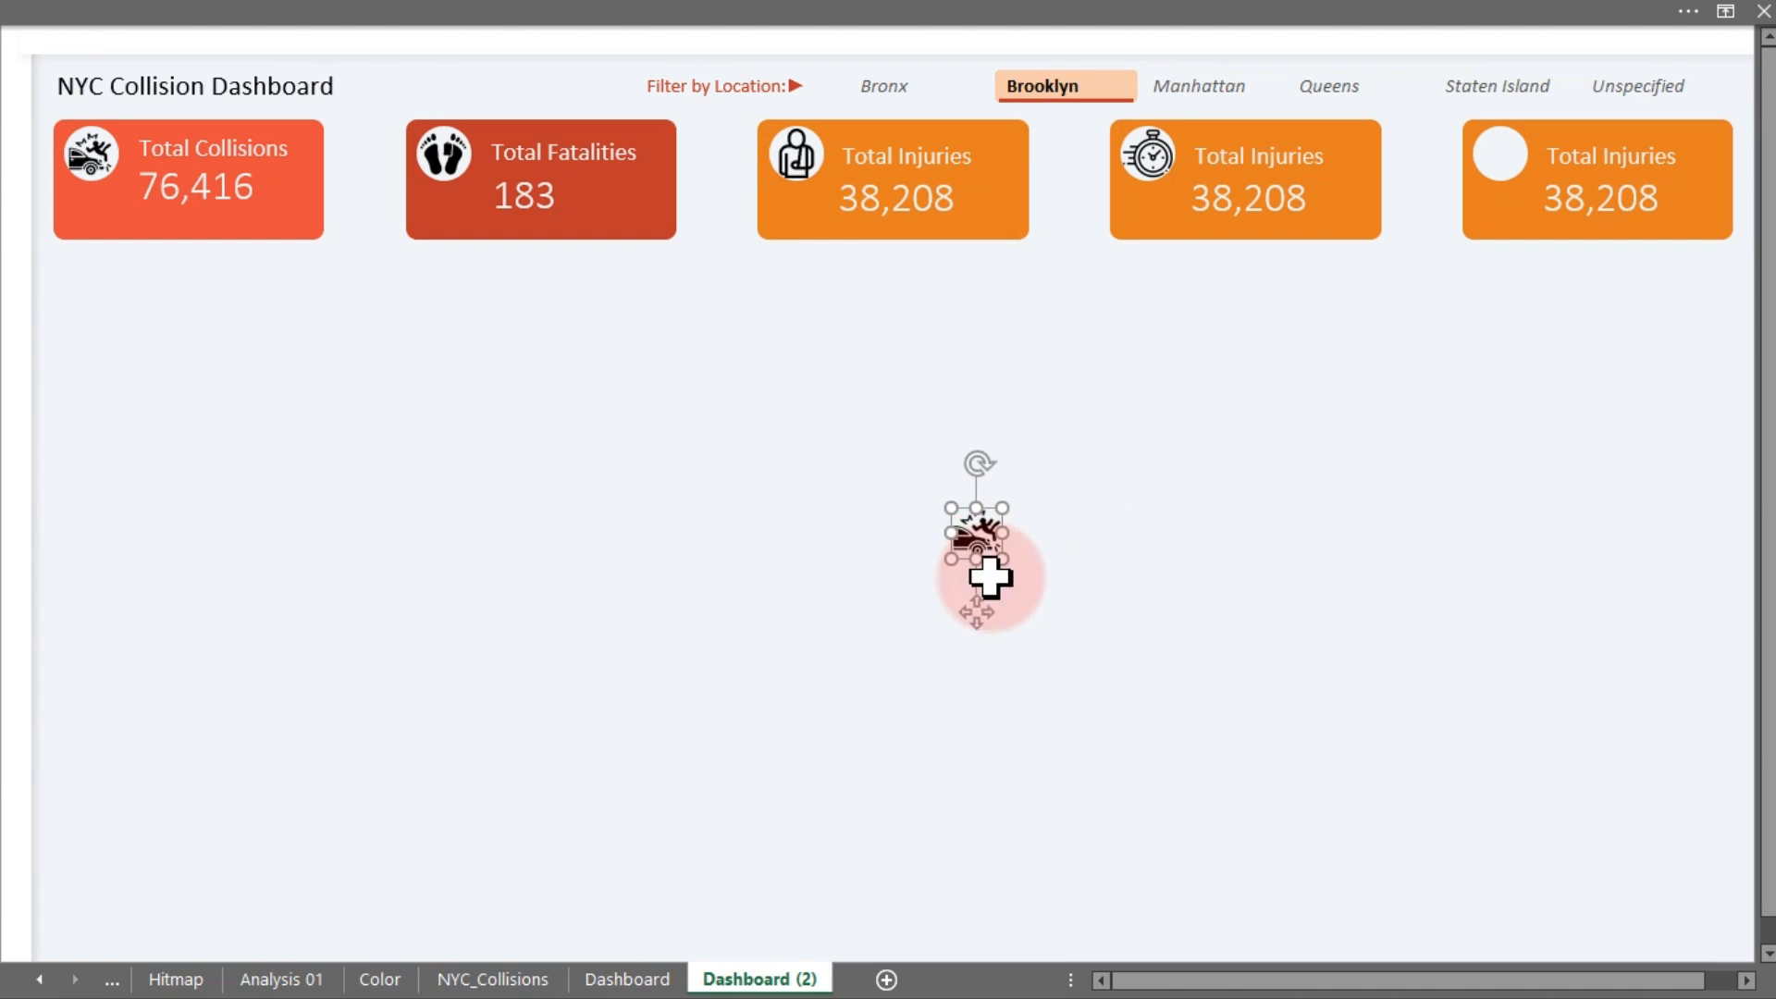
drag(972, 603, 1491, 222)
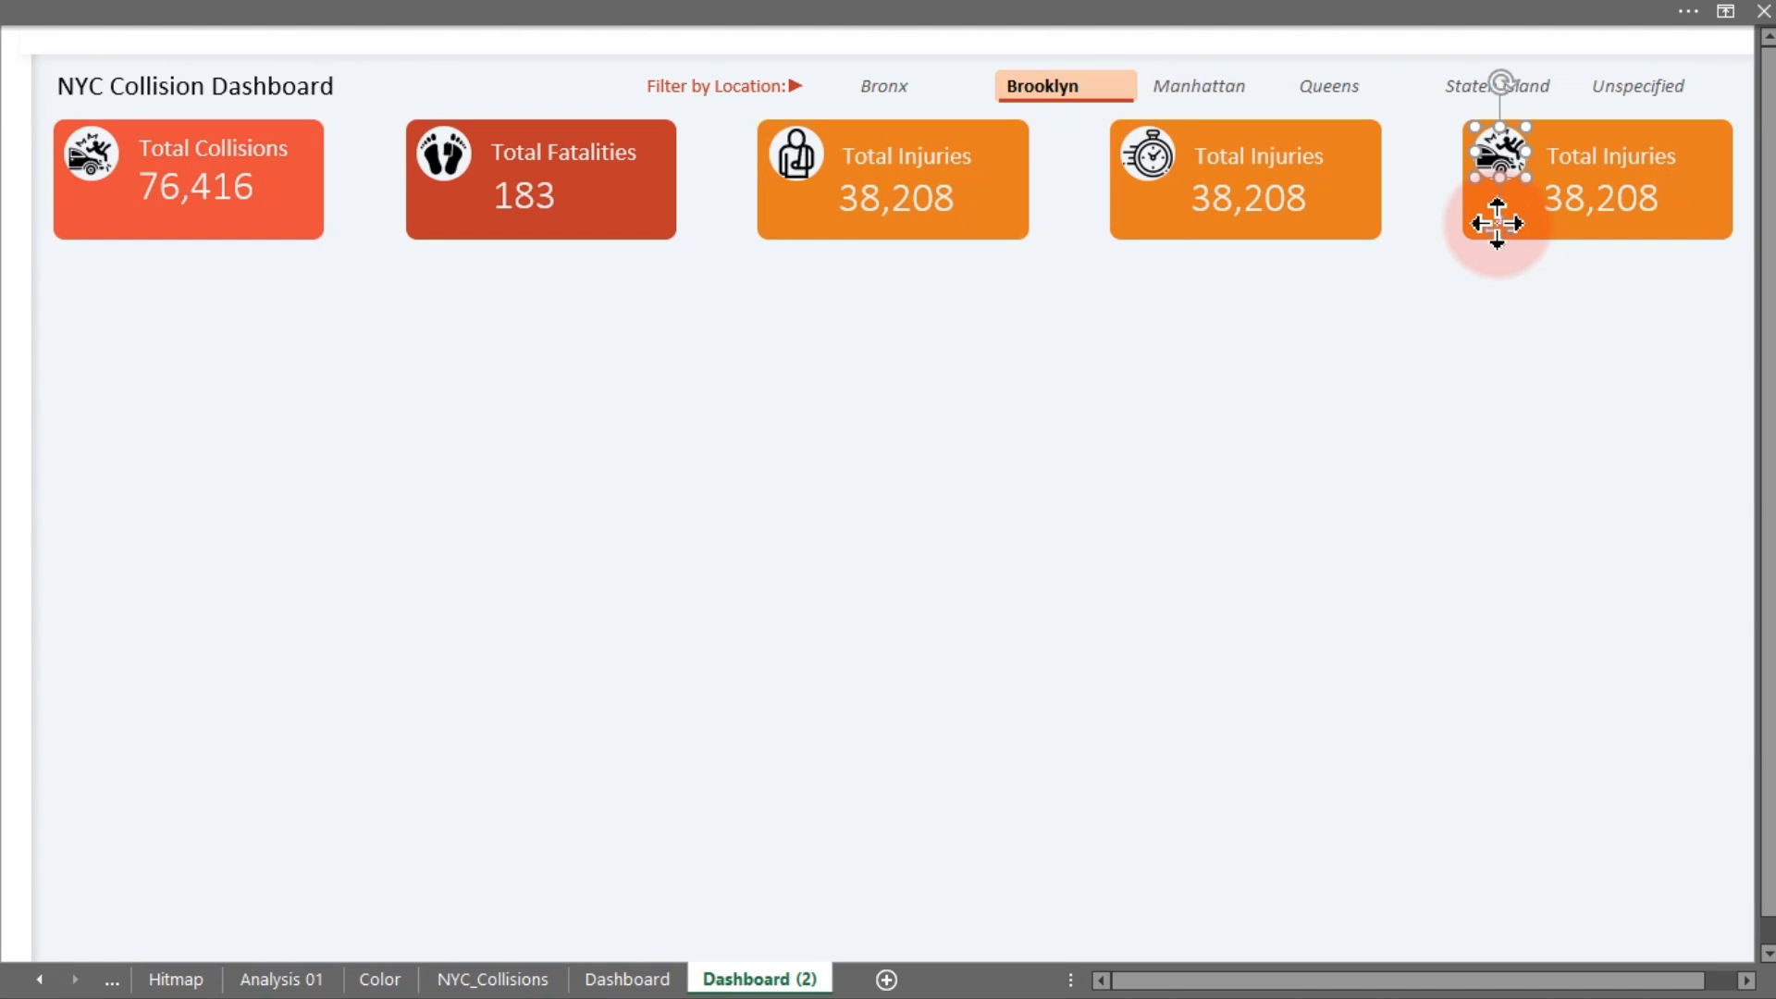
click(1275, 449)
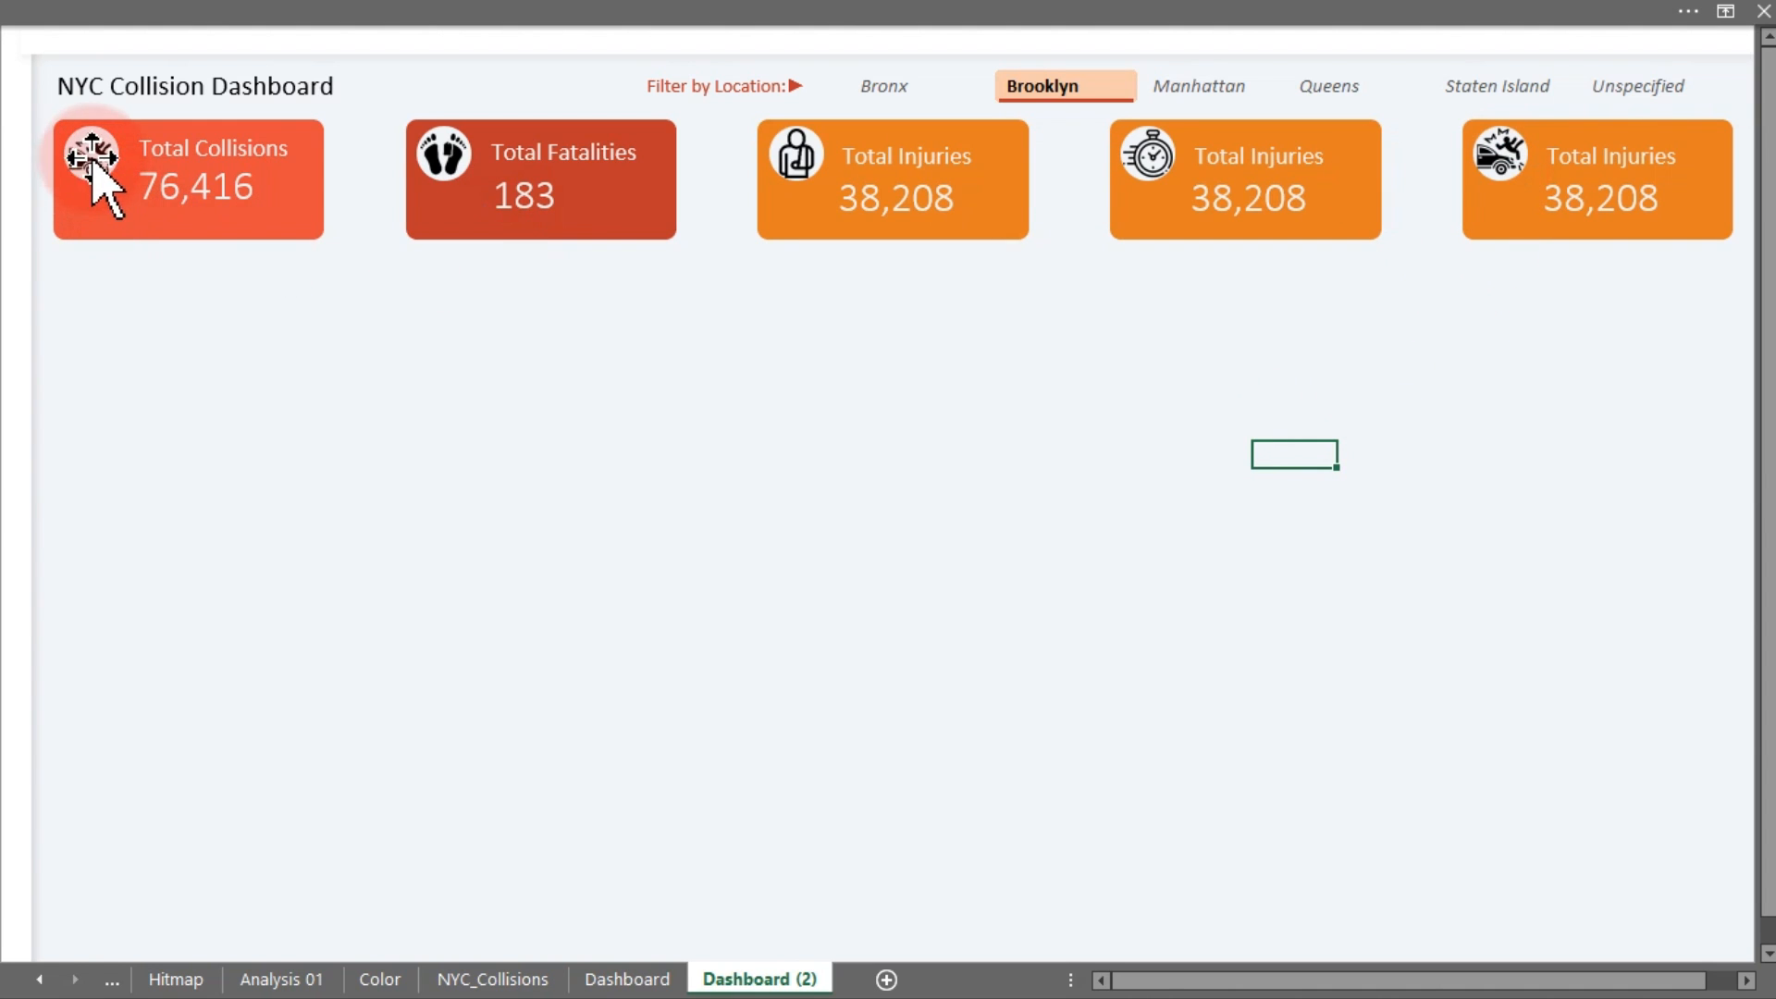
Insert the car-collision icon picture from the Icons folder on this device
click(388, 11)
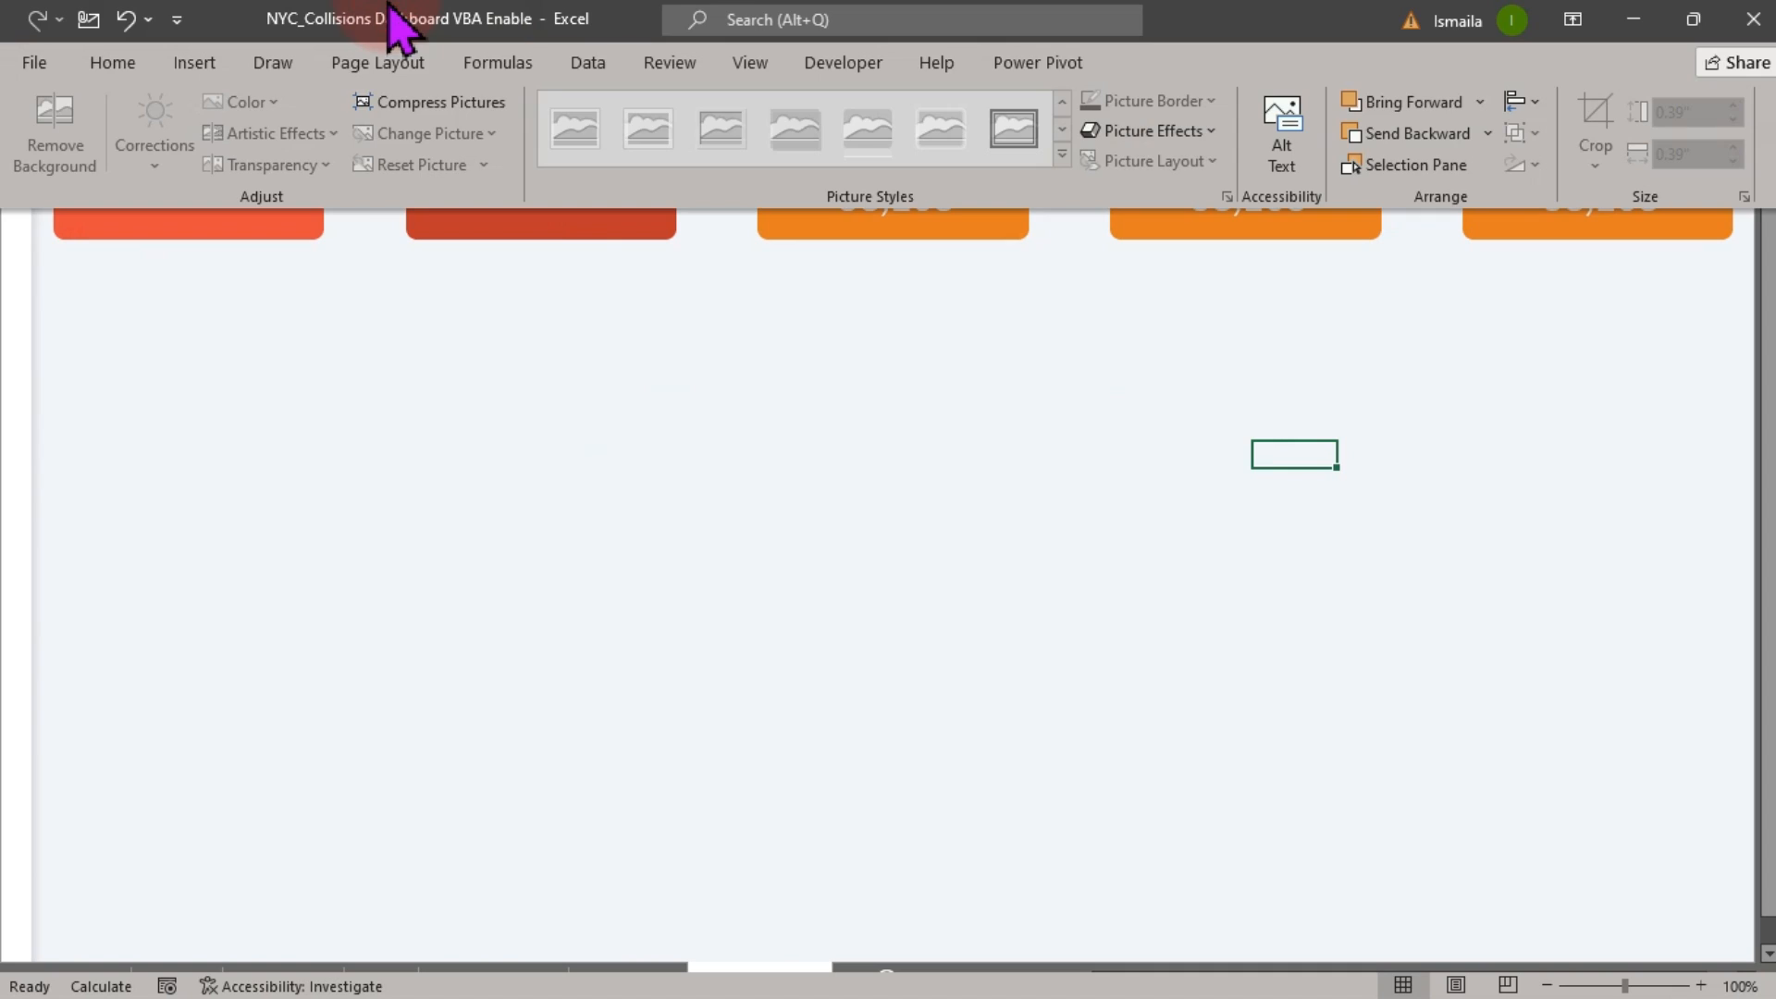
click(196, 63)
click(310, 153)
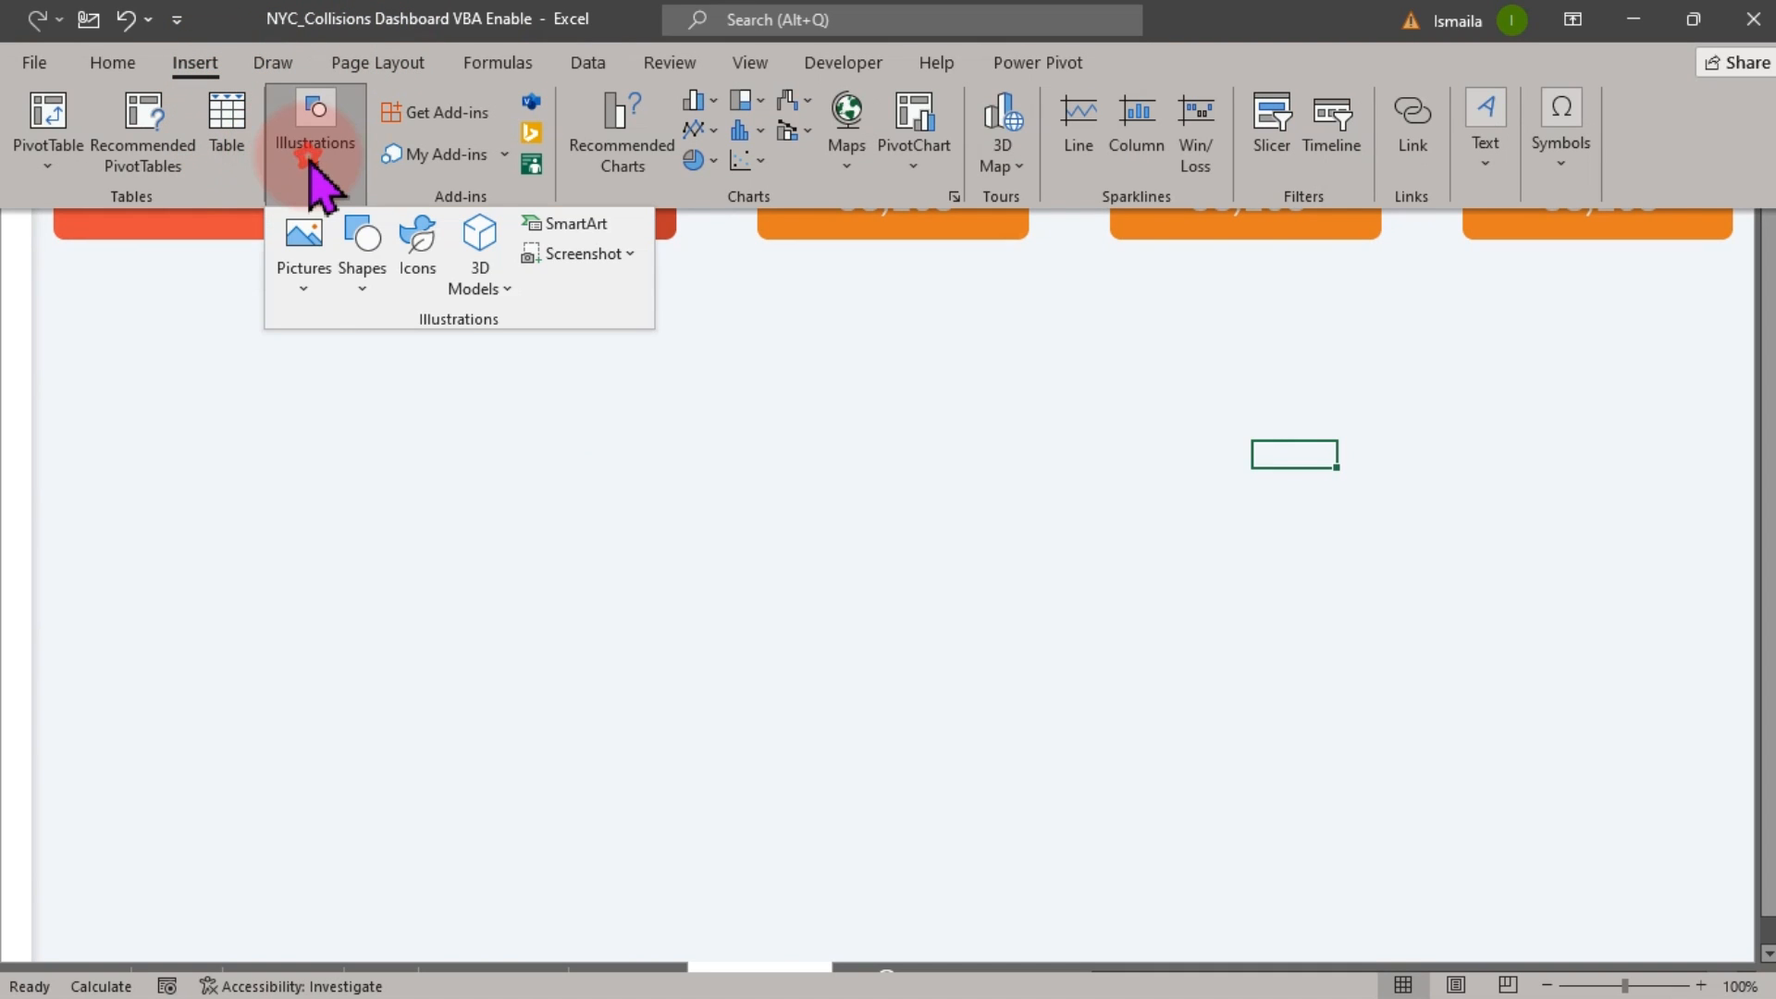
click(306, 245)
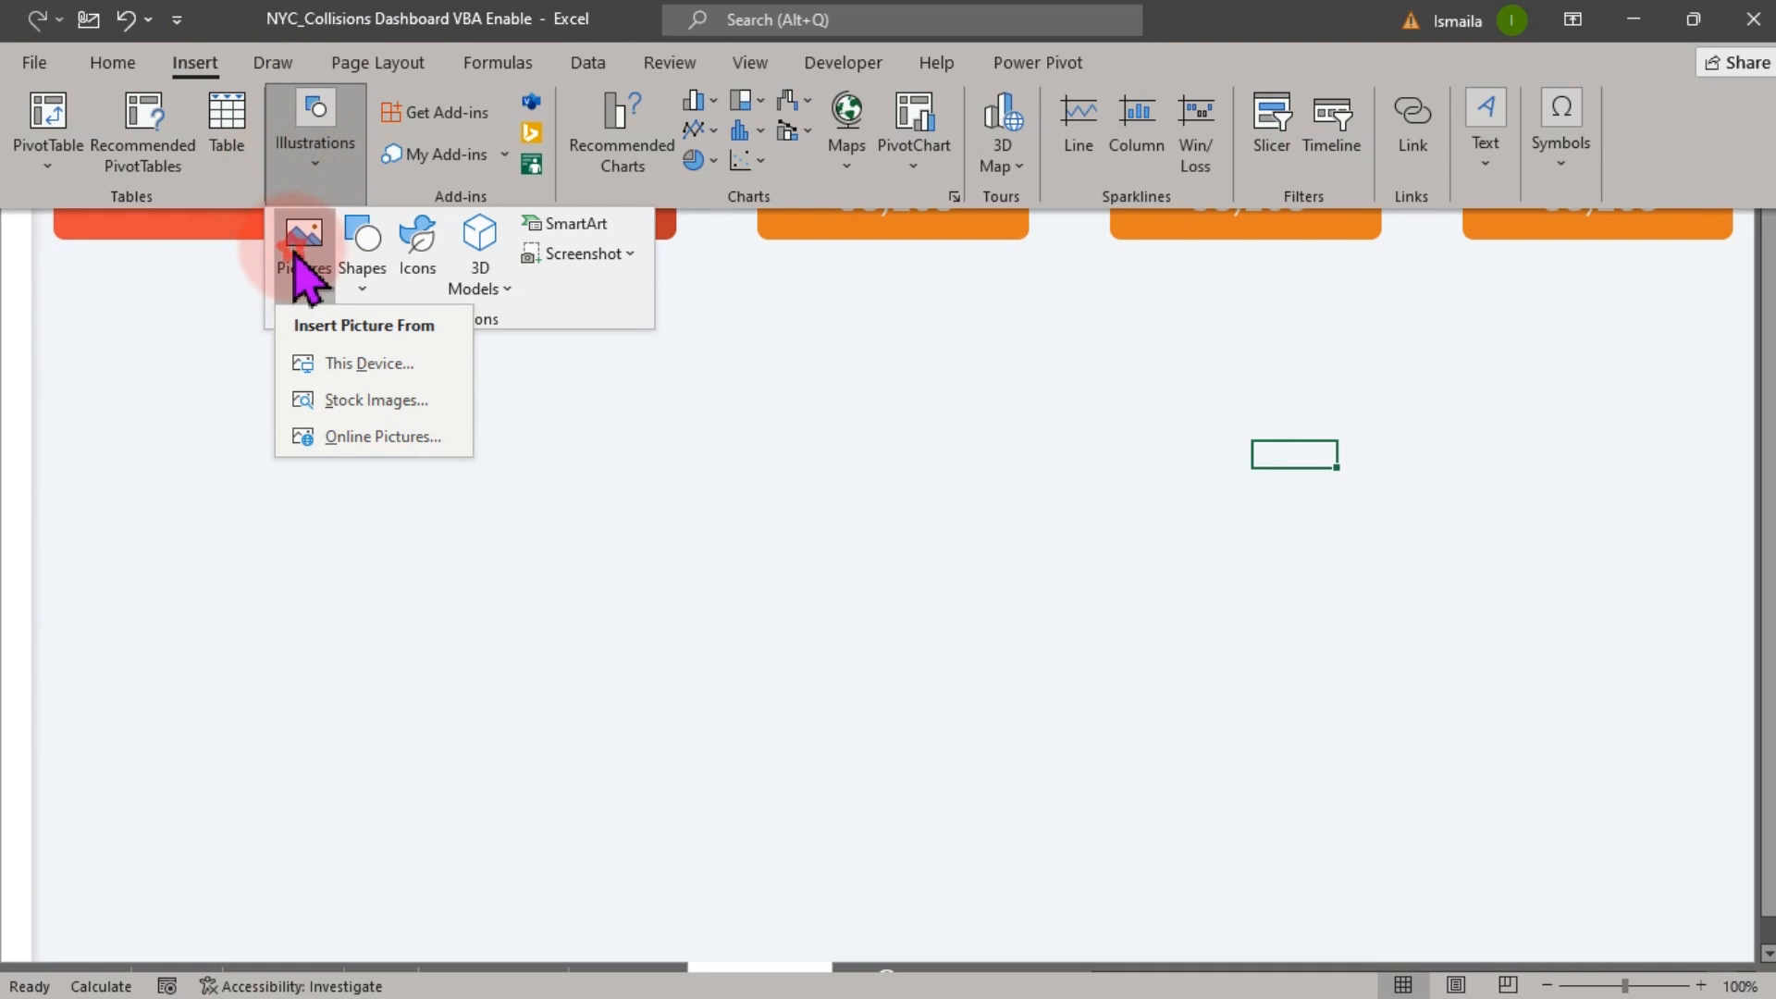
click(354, 360)
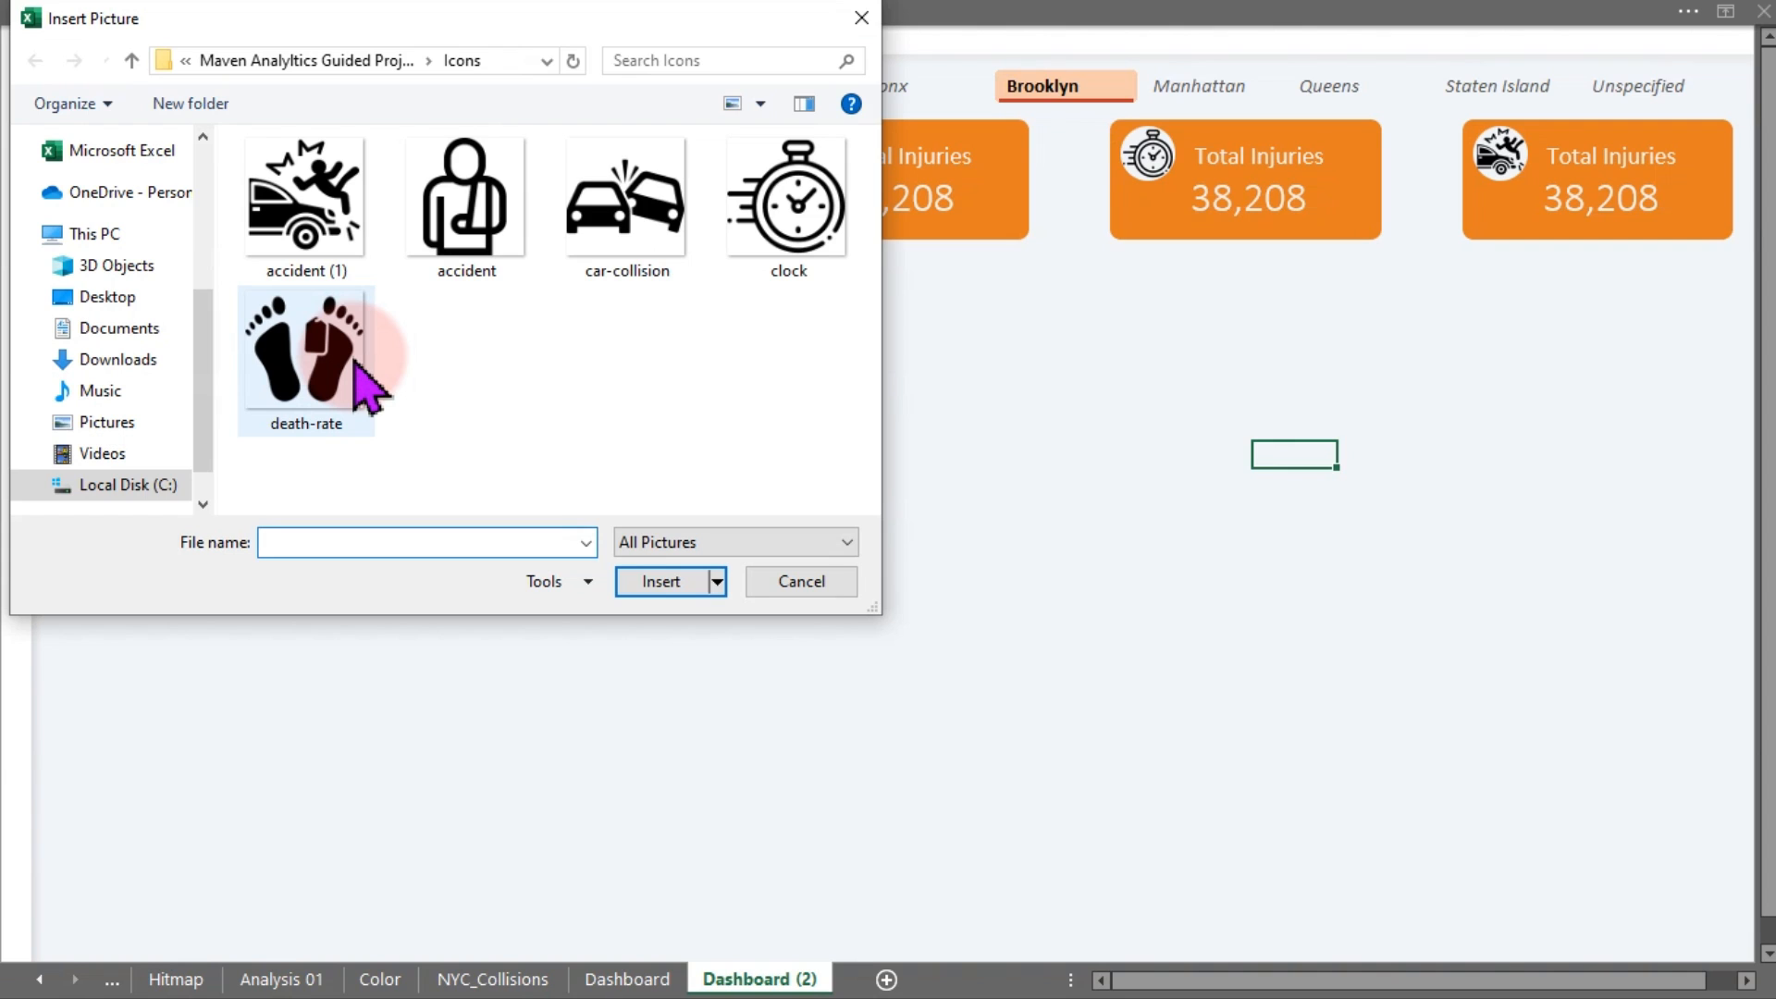
double_click(652, 236)
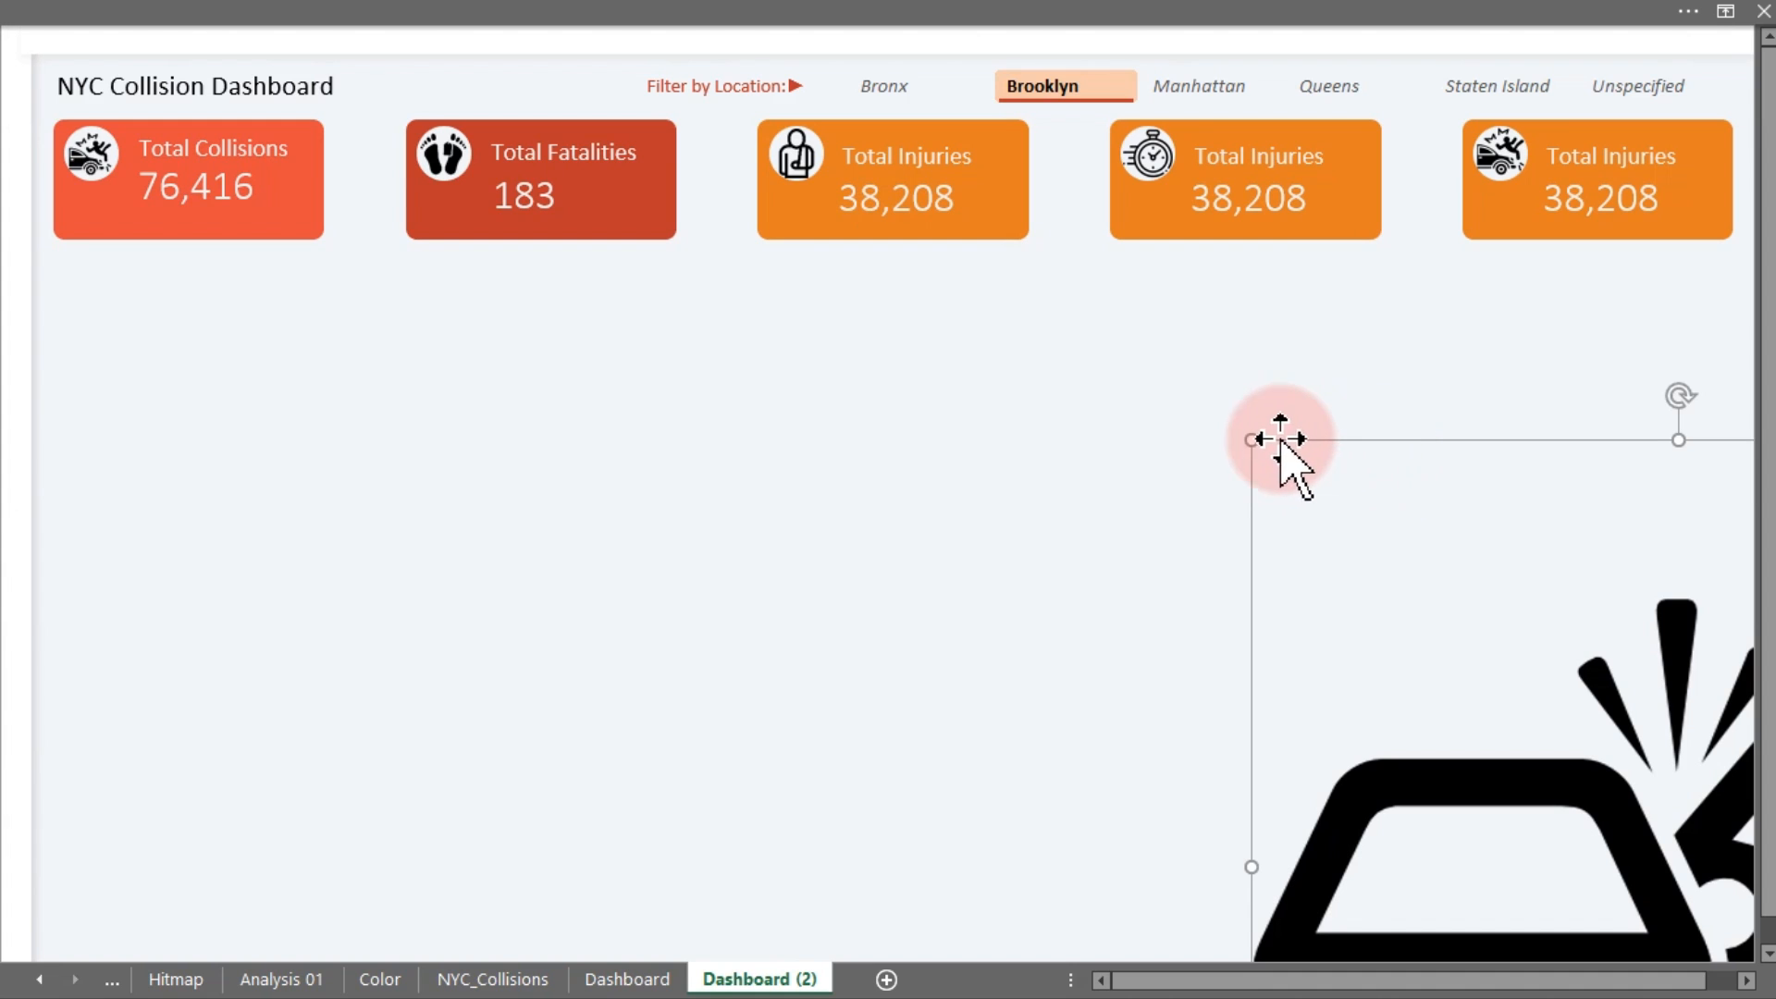
Shrink the car-collision picture, remove the old crash icon, and set it in the fifth card's circle
drag(1253, 440, 706, 218)
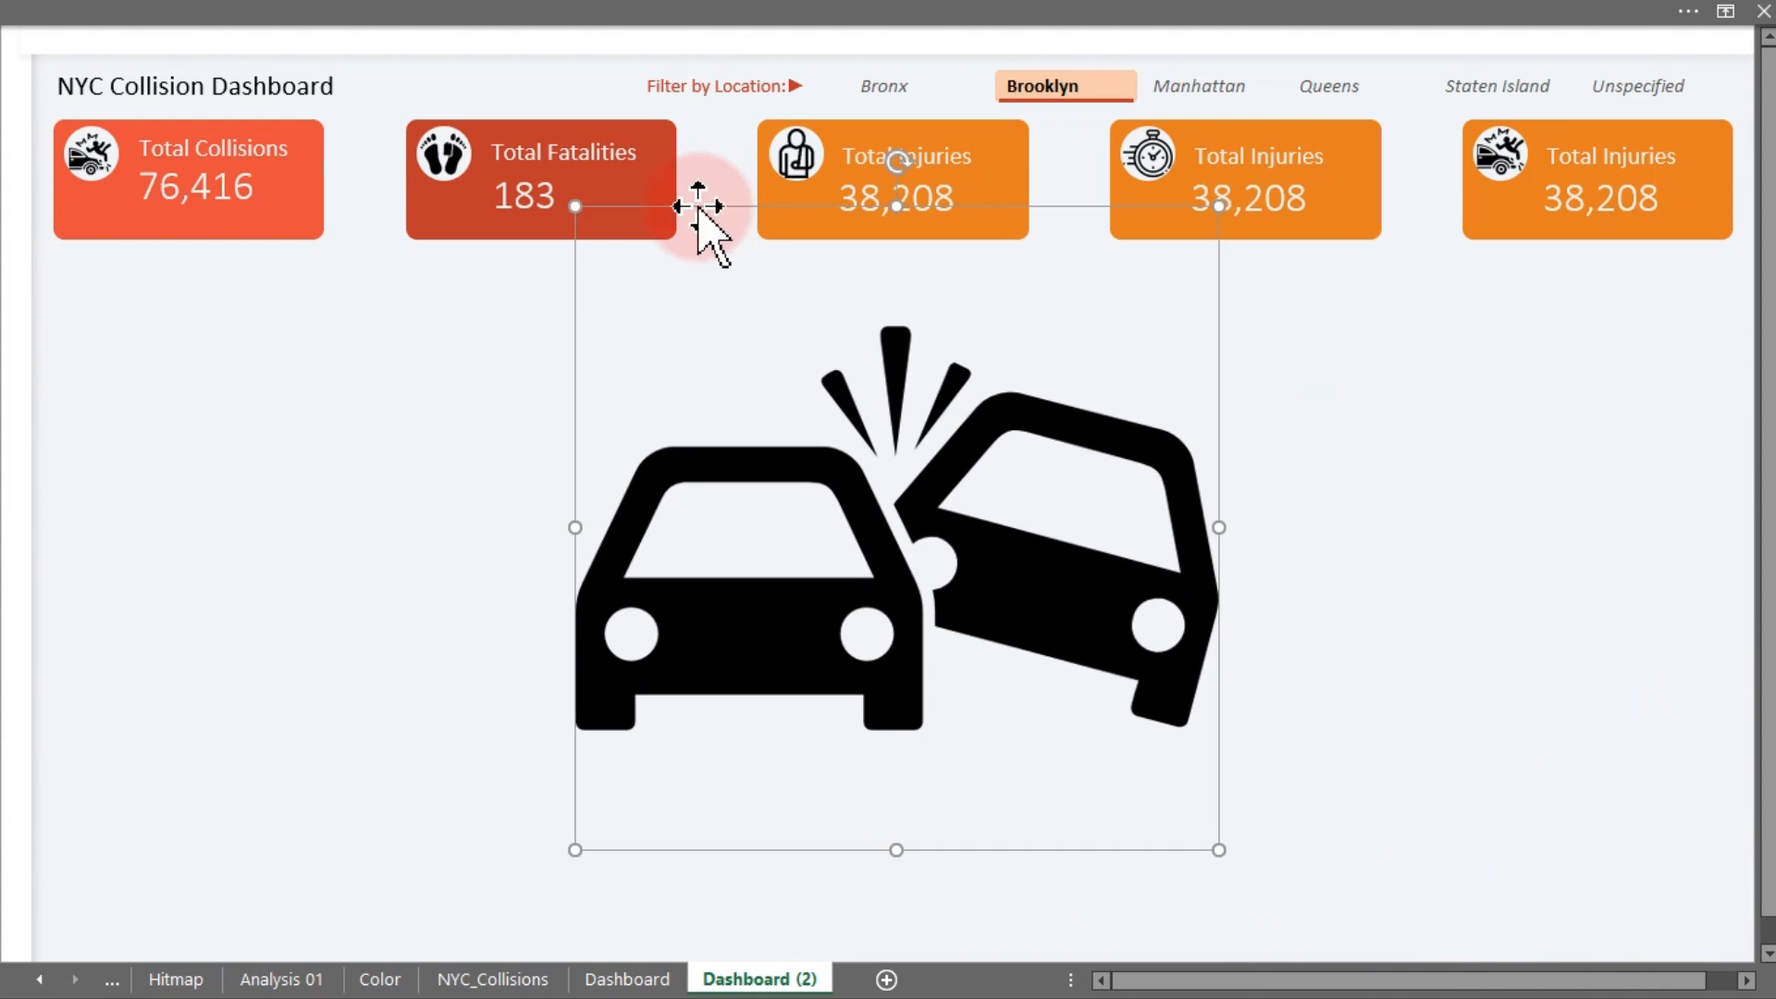
drag(583, 198, 1218, 800)
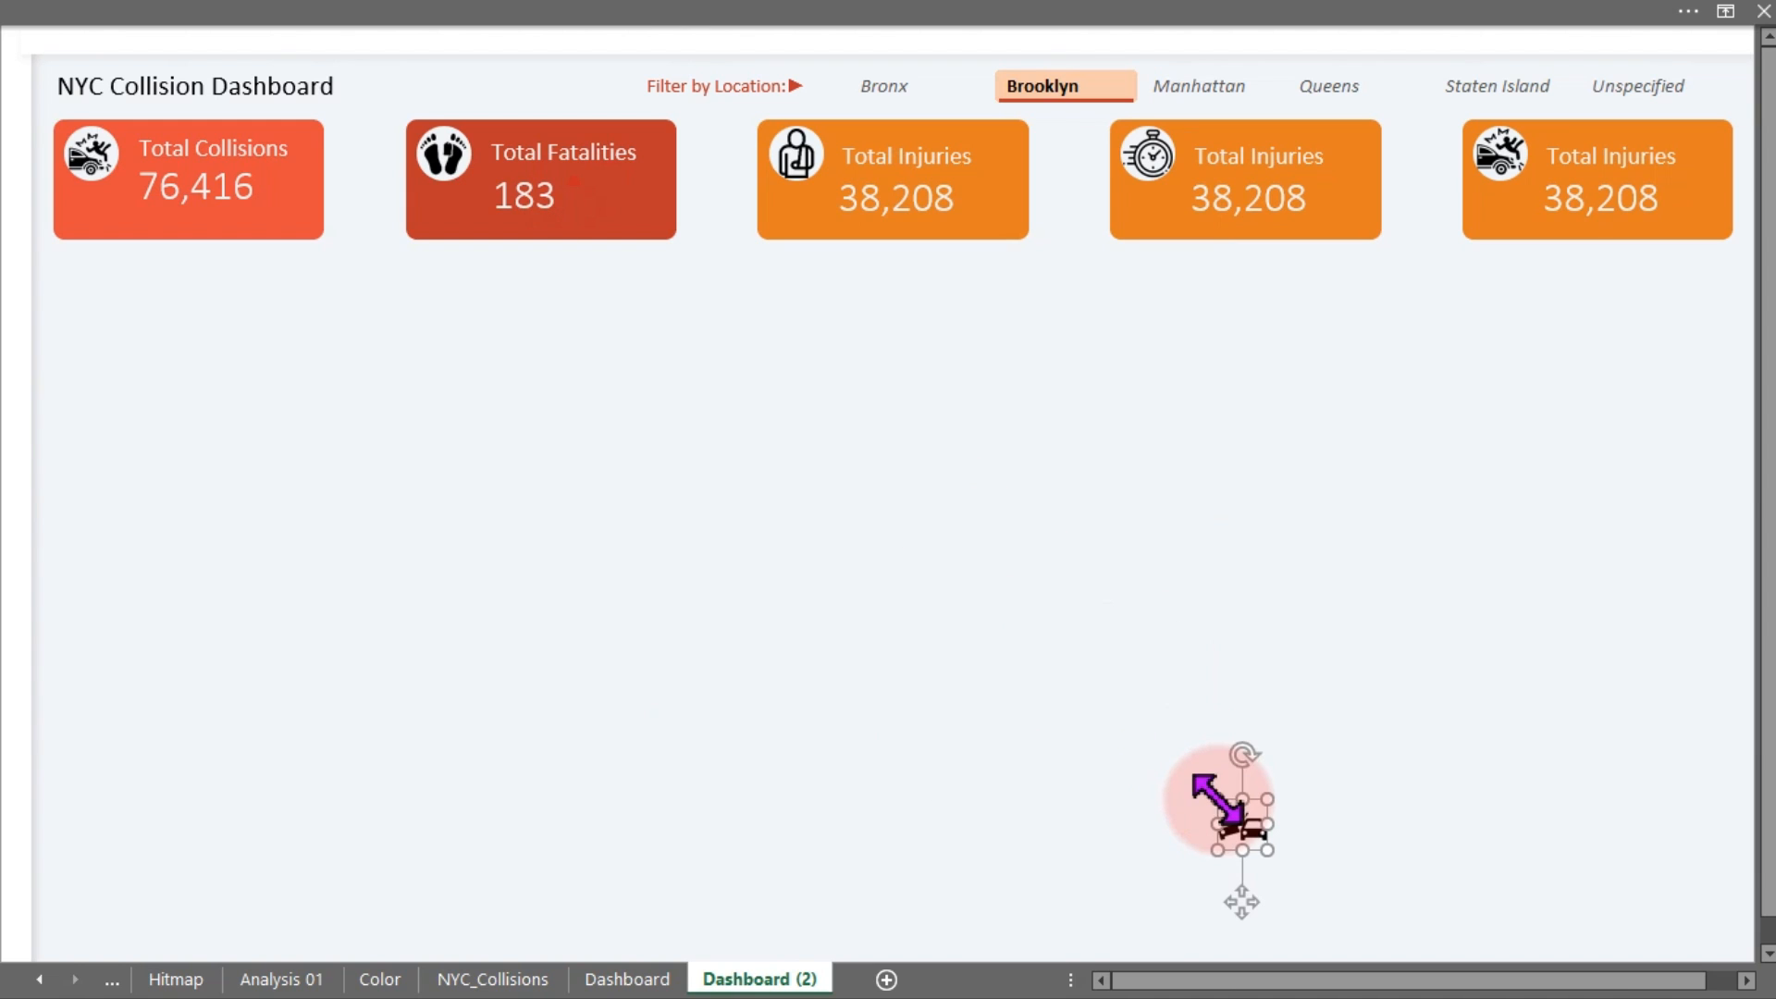
drag(1250, 890, 1463, 435)
click(1499, 163)
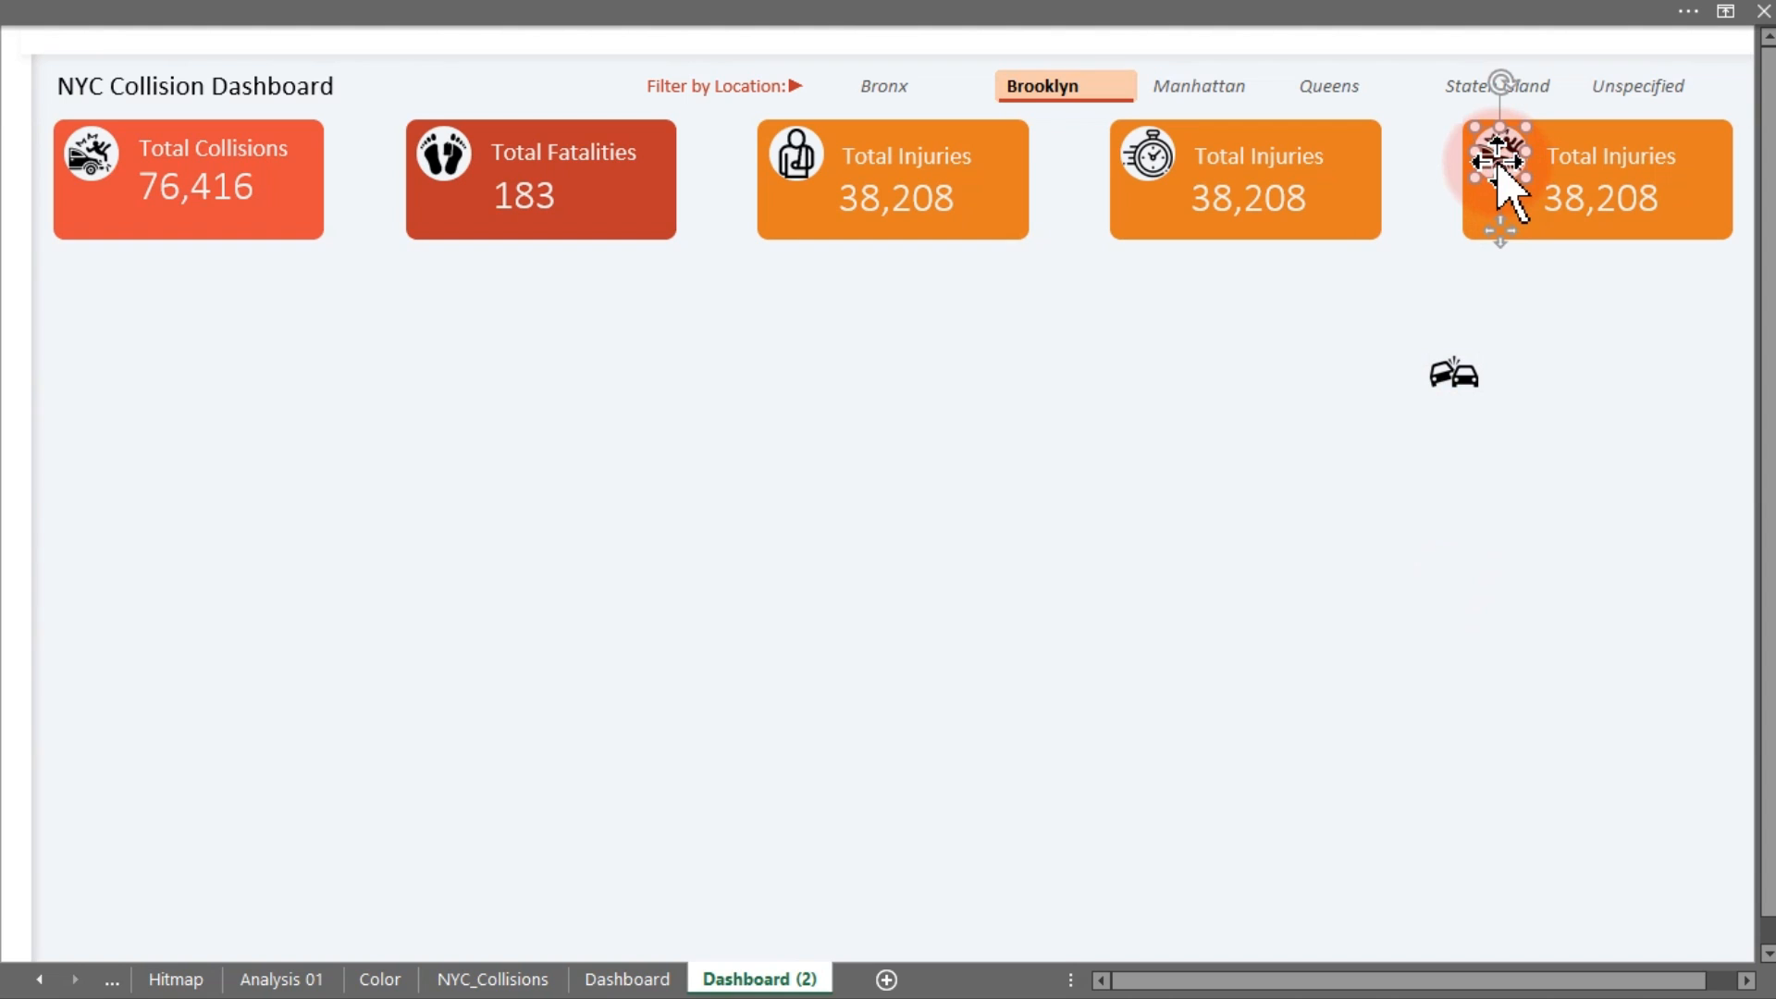
key(Escape)
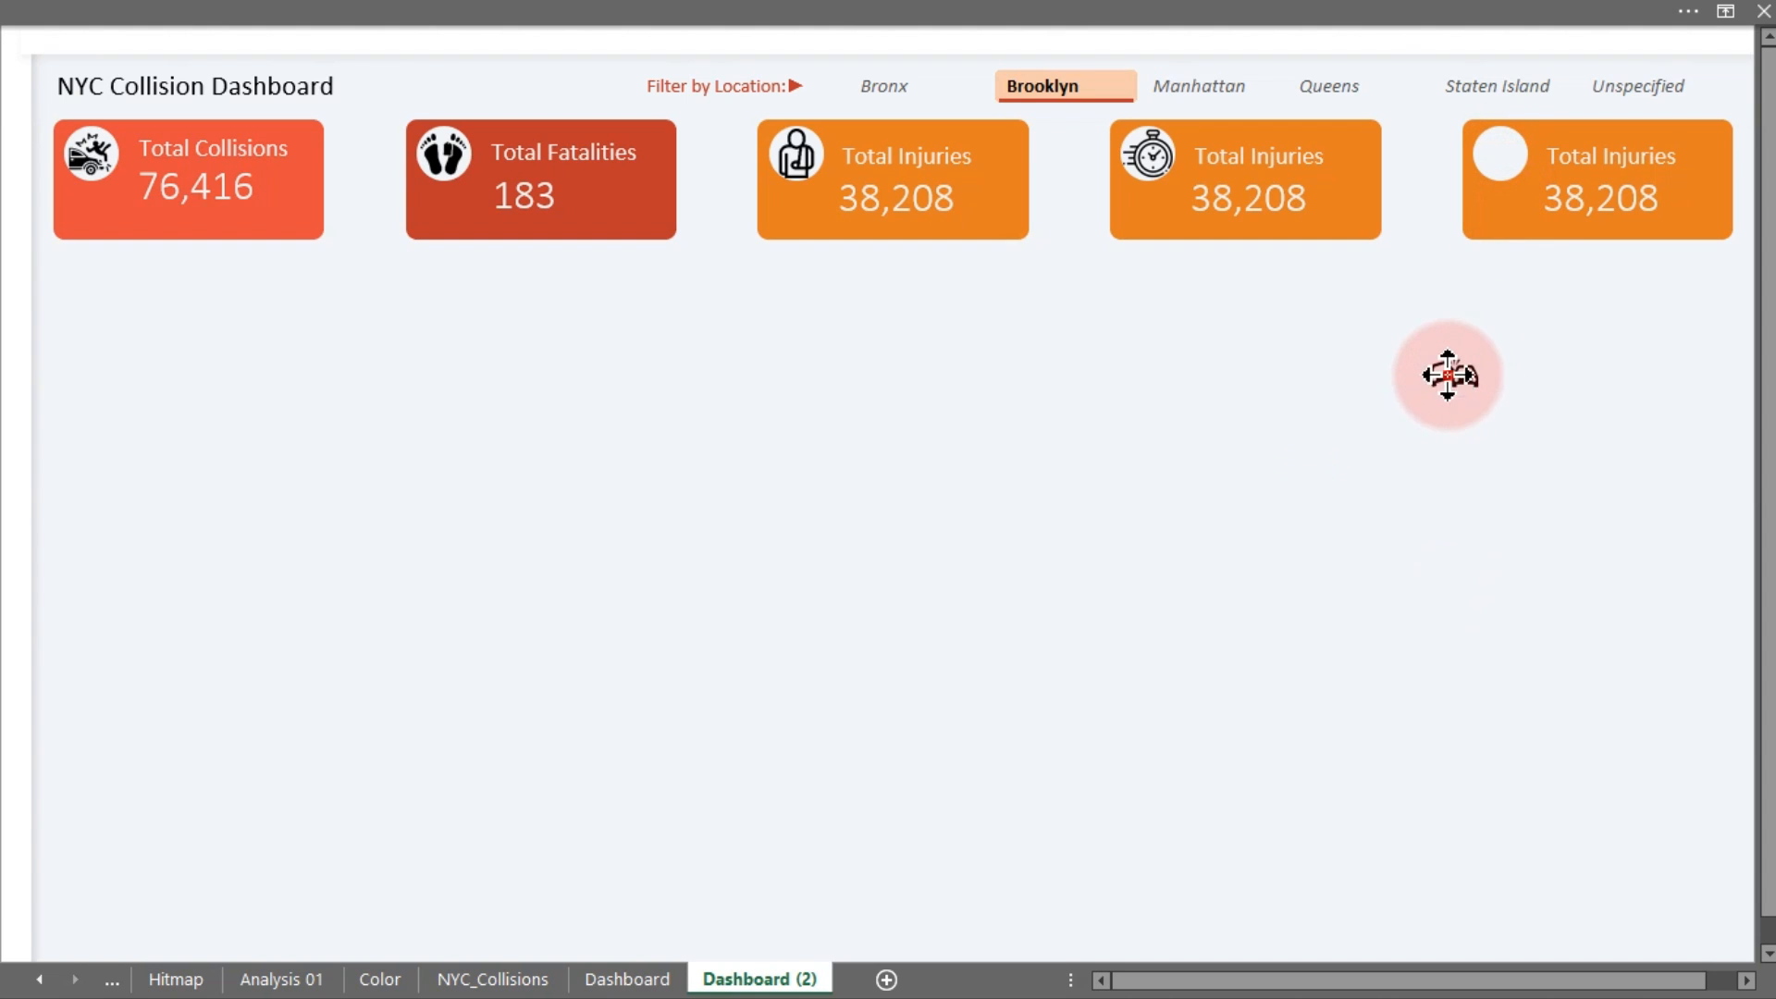
click(1452, 375)
drag(1456, 450, 1501, 227)
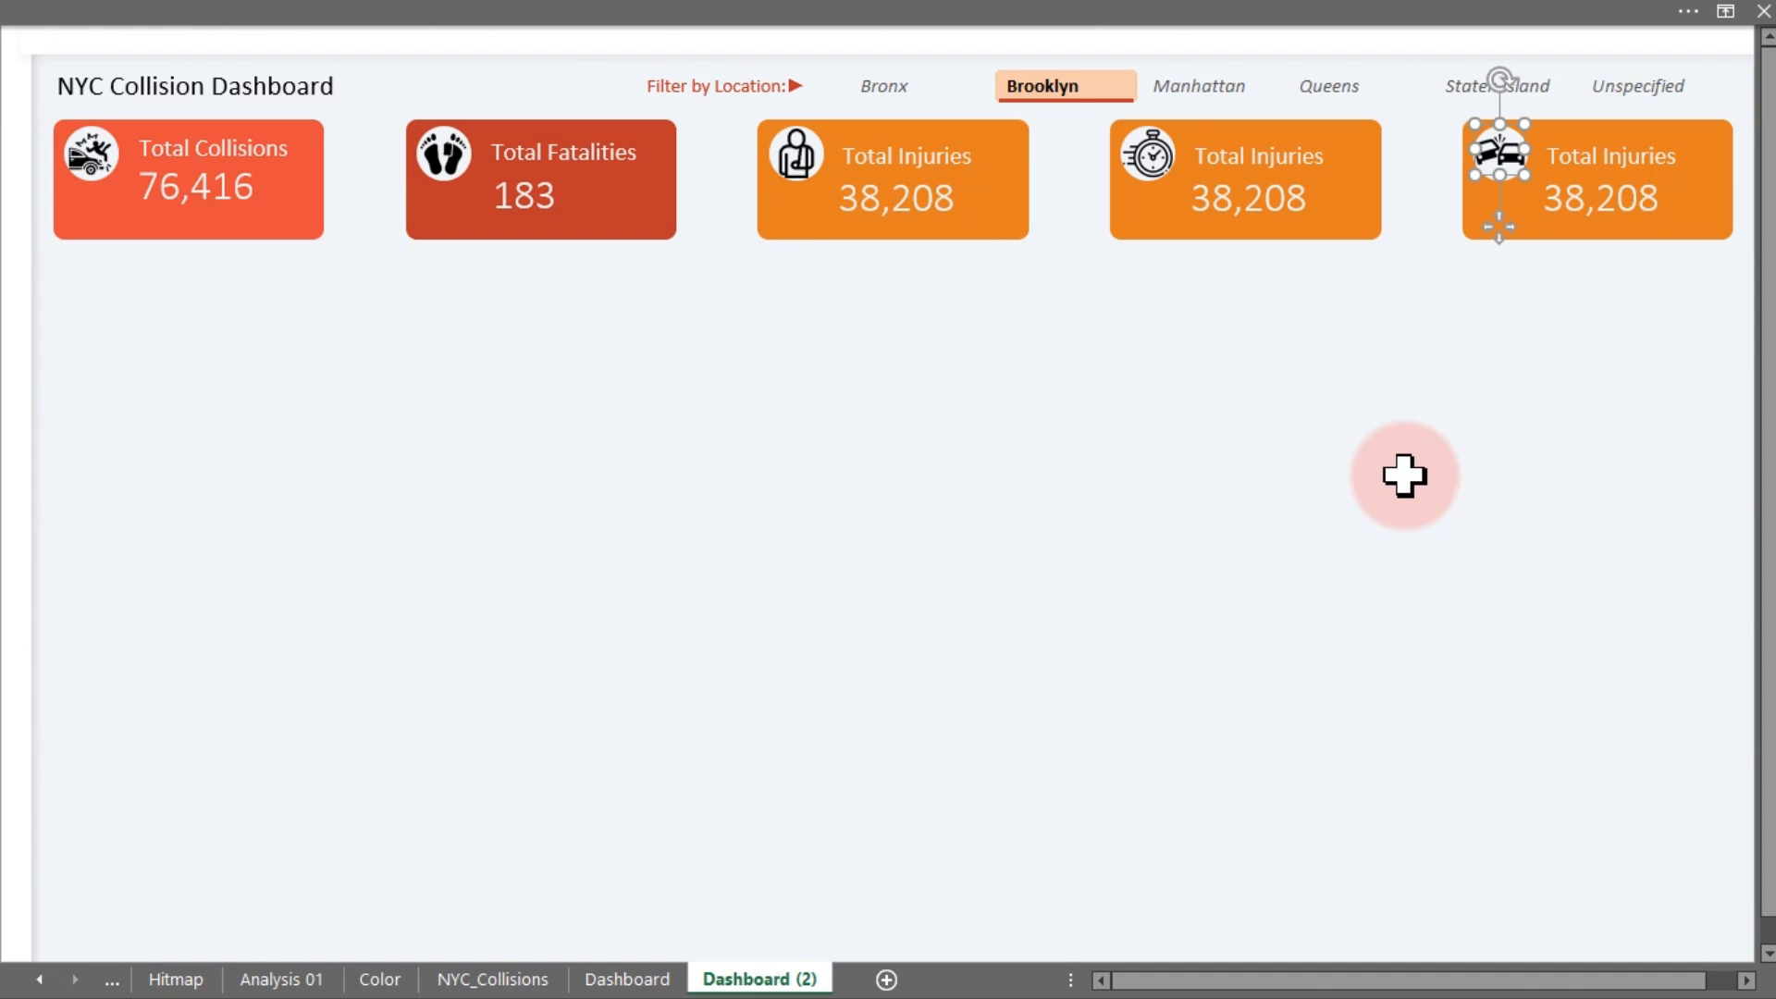
Retitle the fifth card '% Risk Collisions' and widen its title box to fit one line
click(1620, 176)
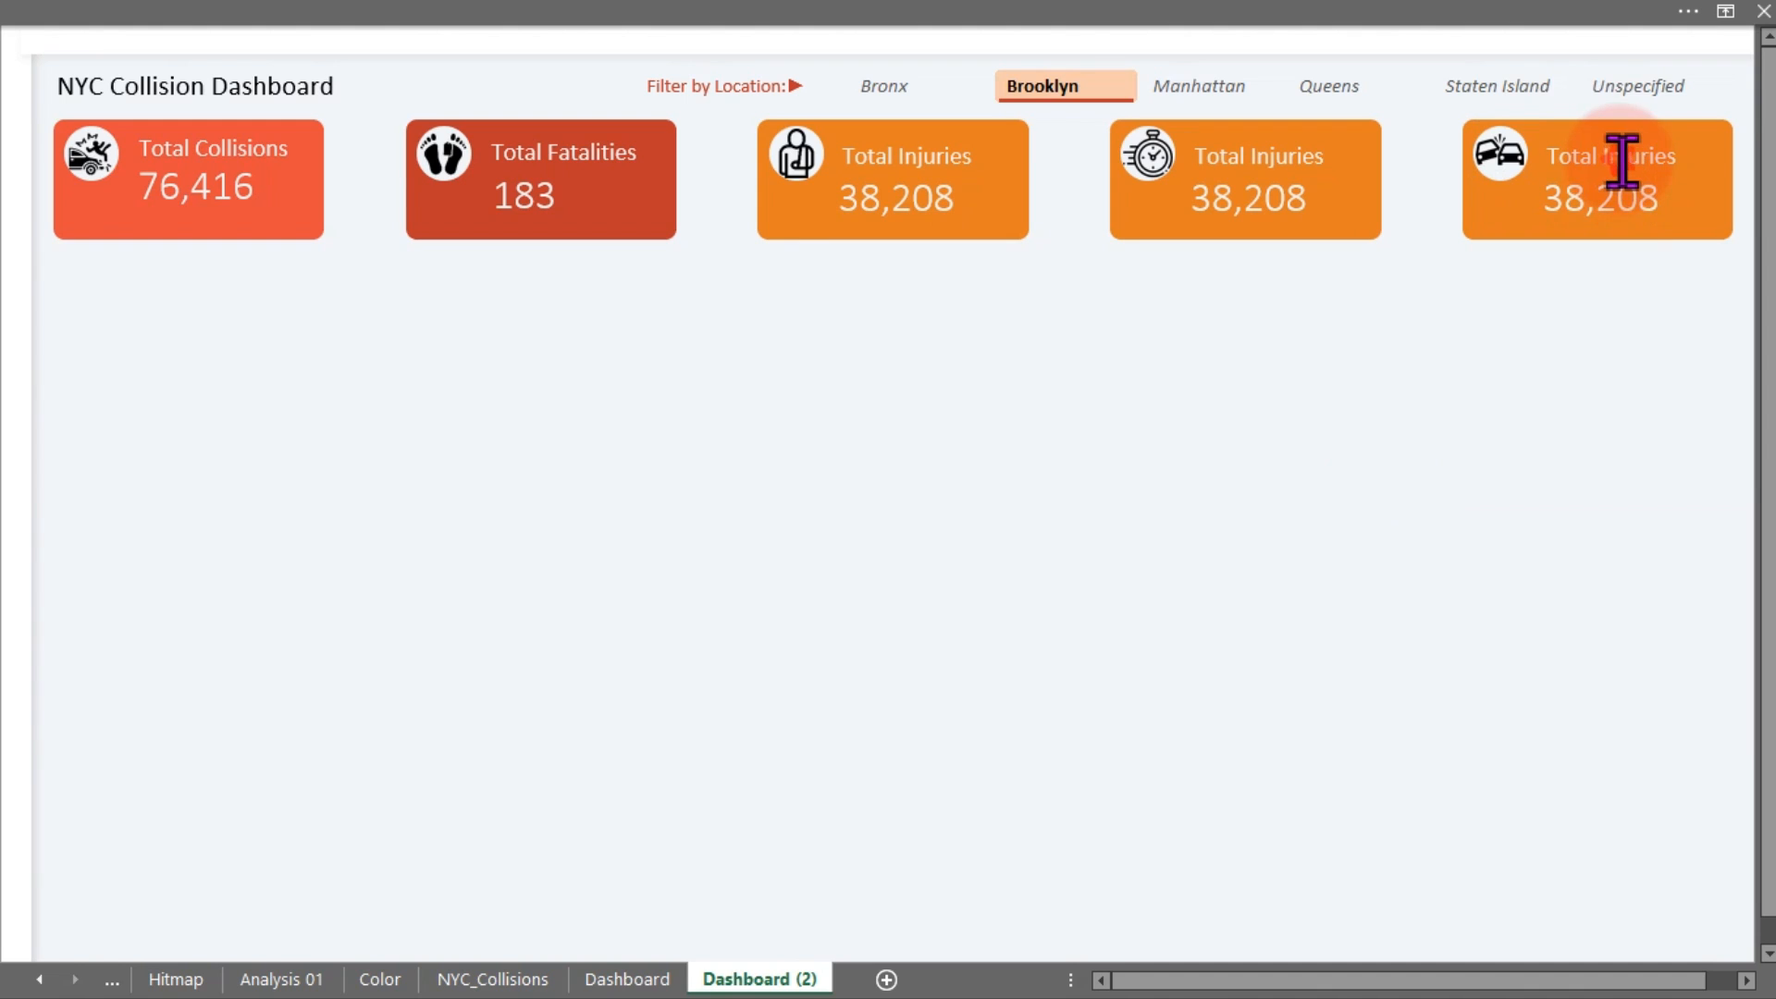
double_click(1622, 161)
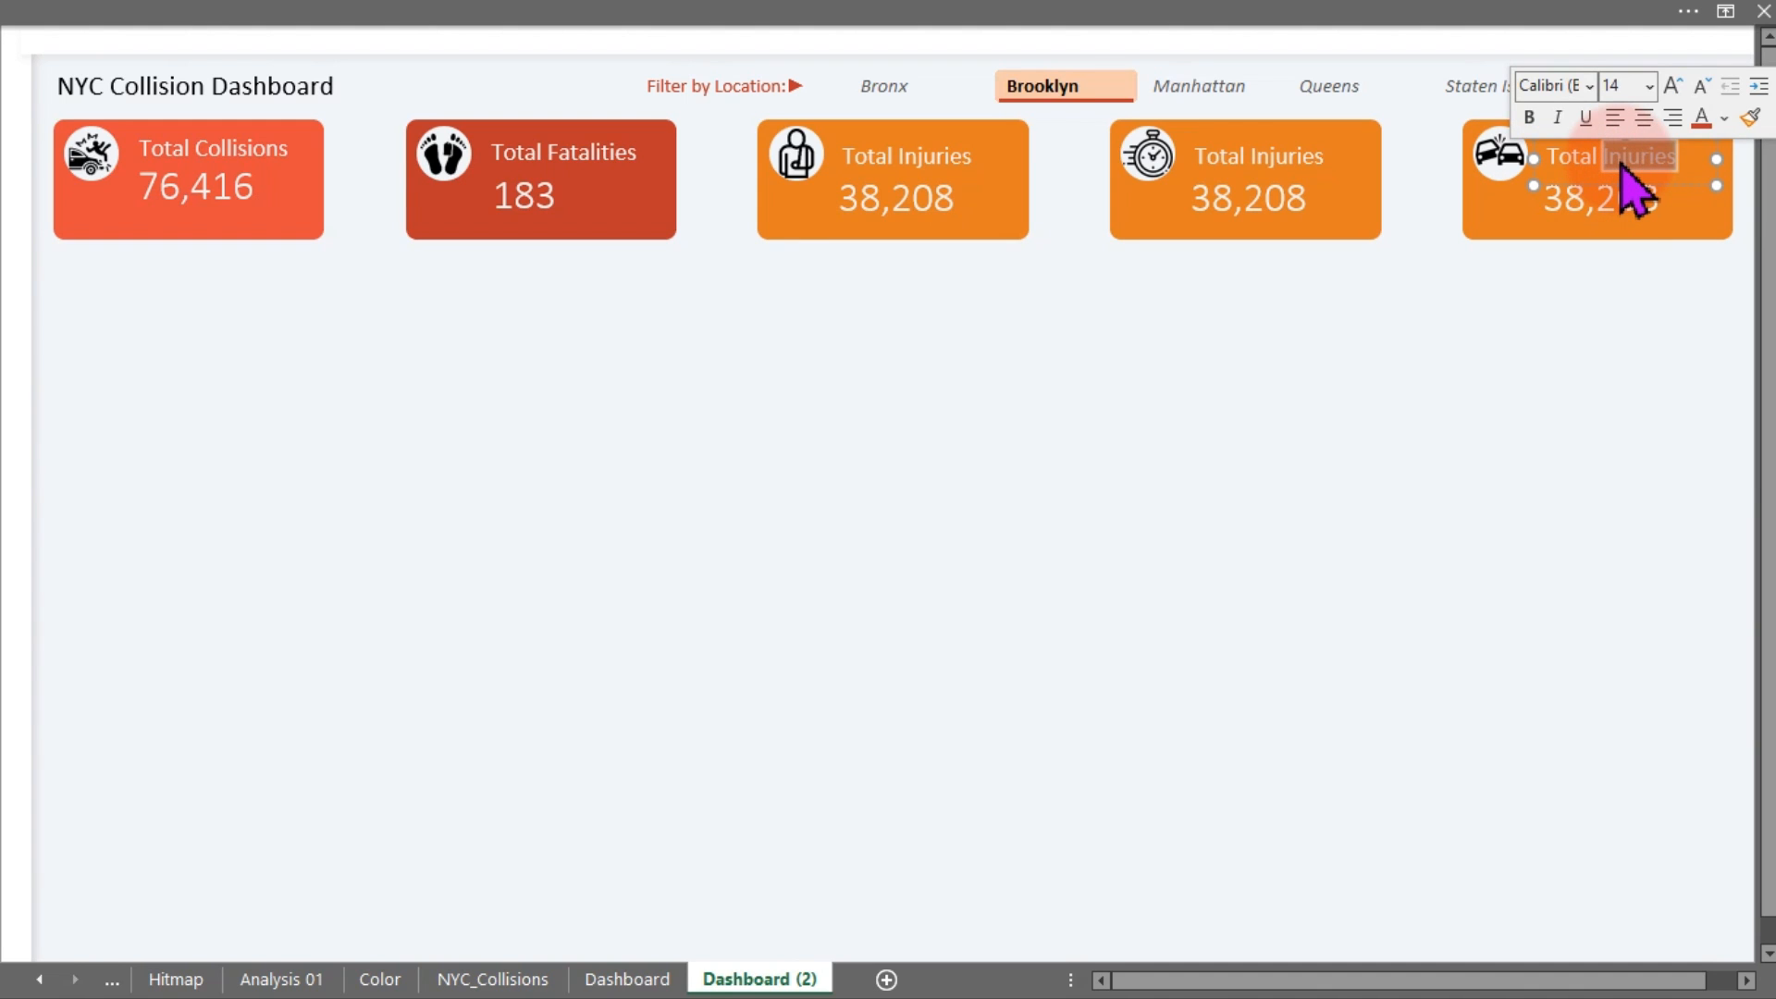
triple_click(1621, 166)
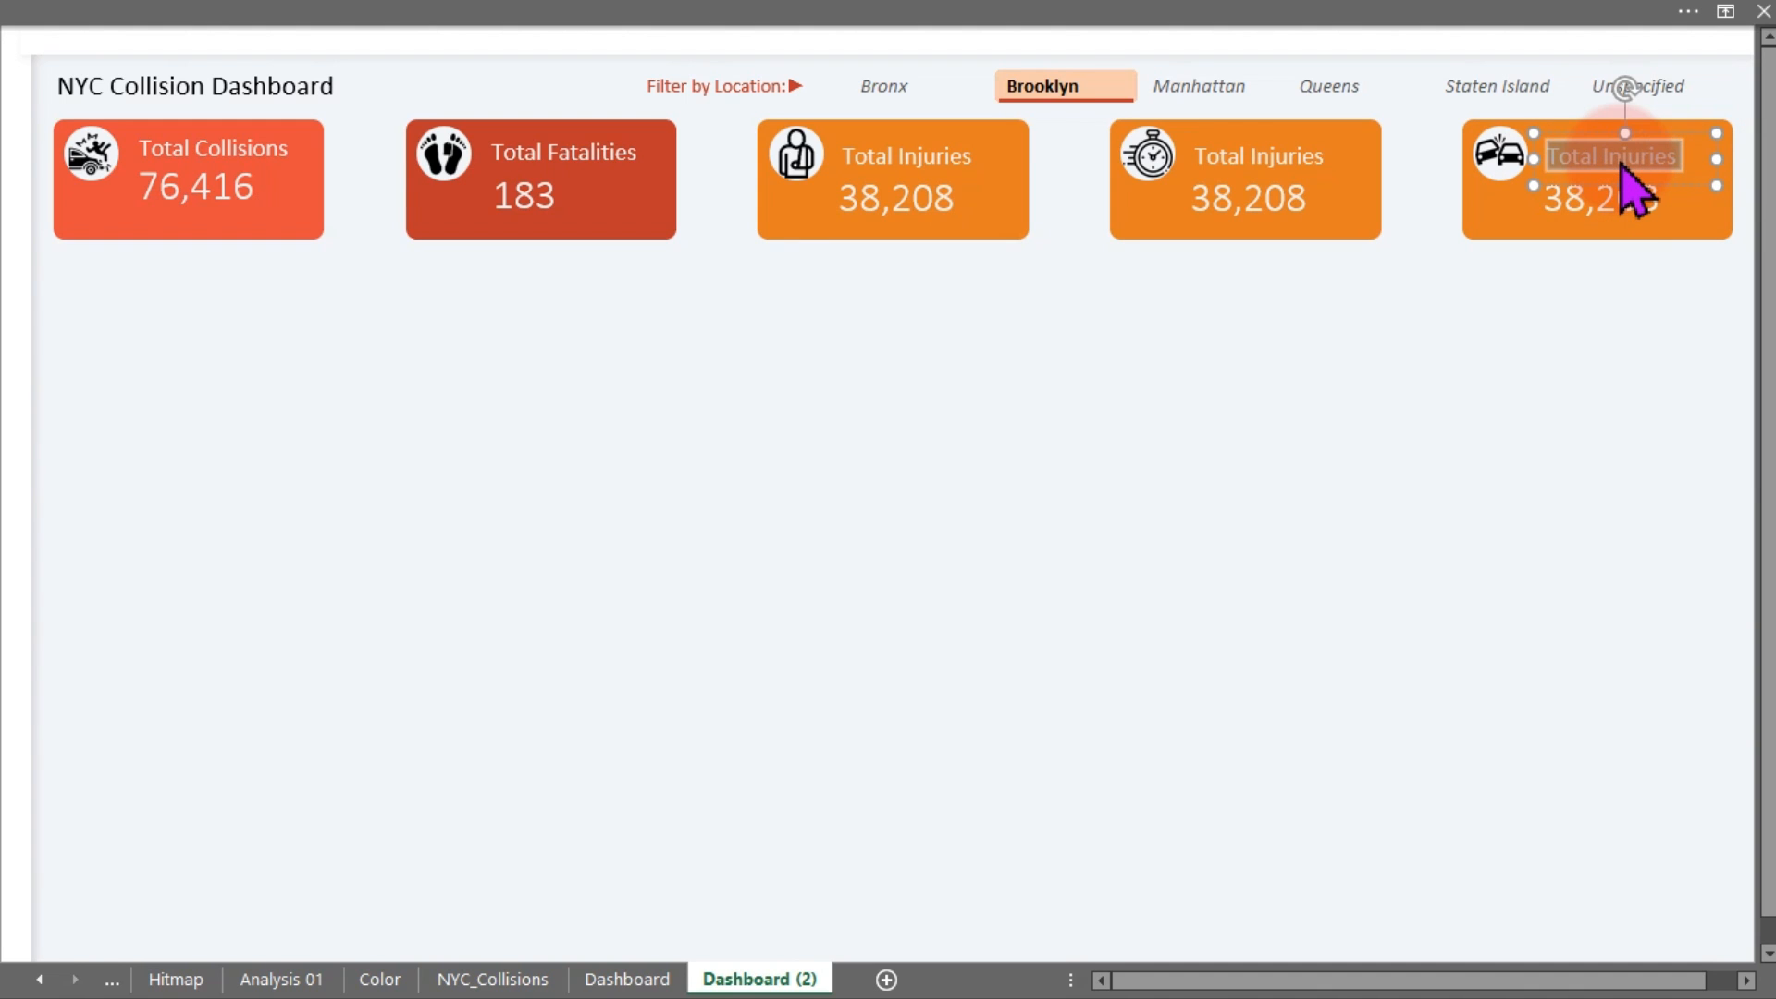
text(% Risk)
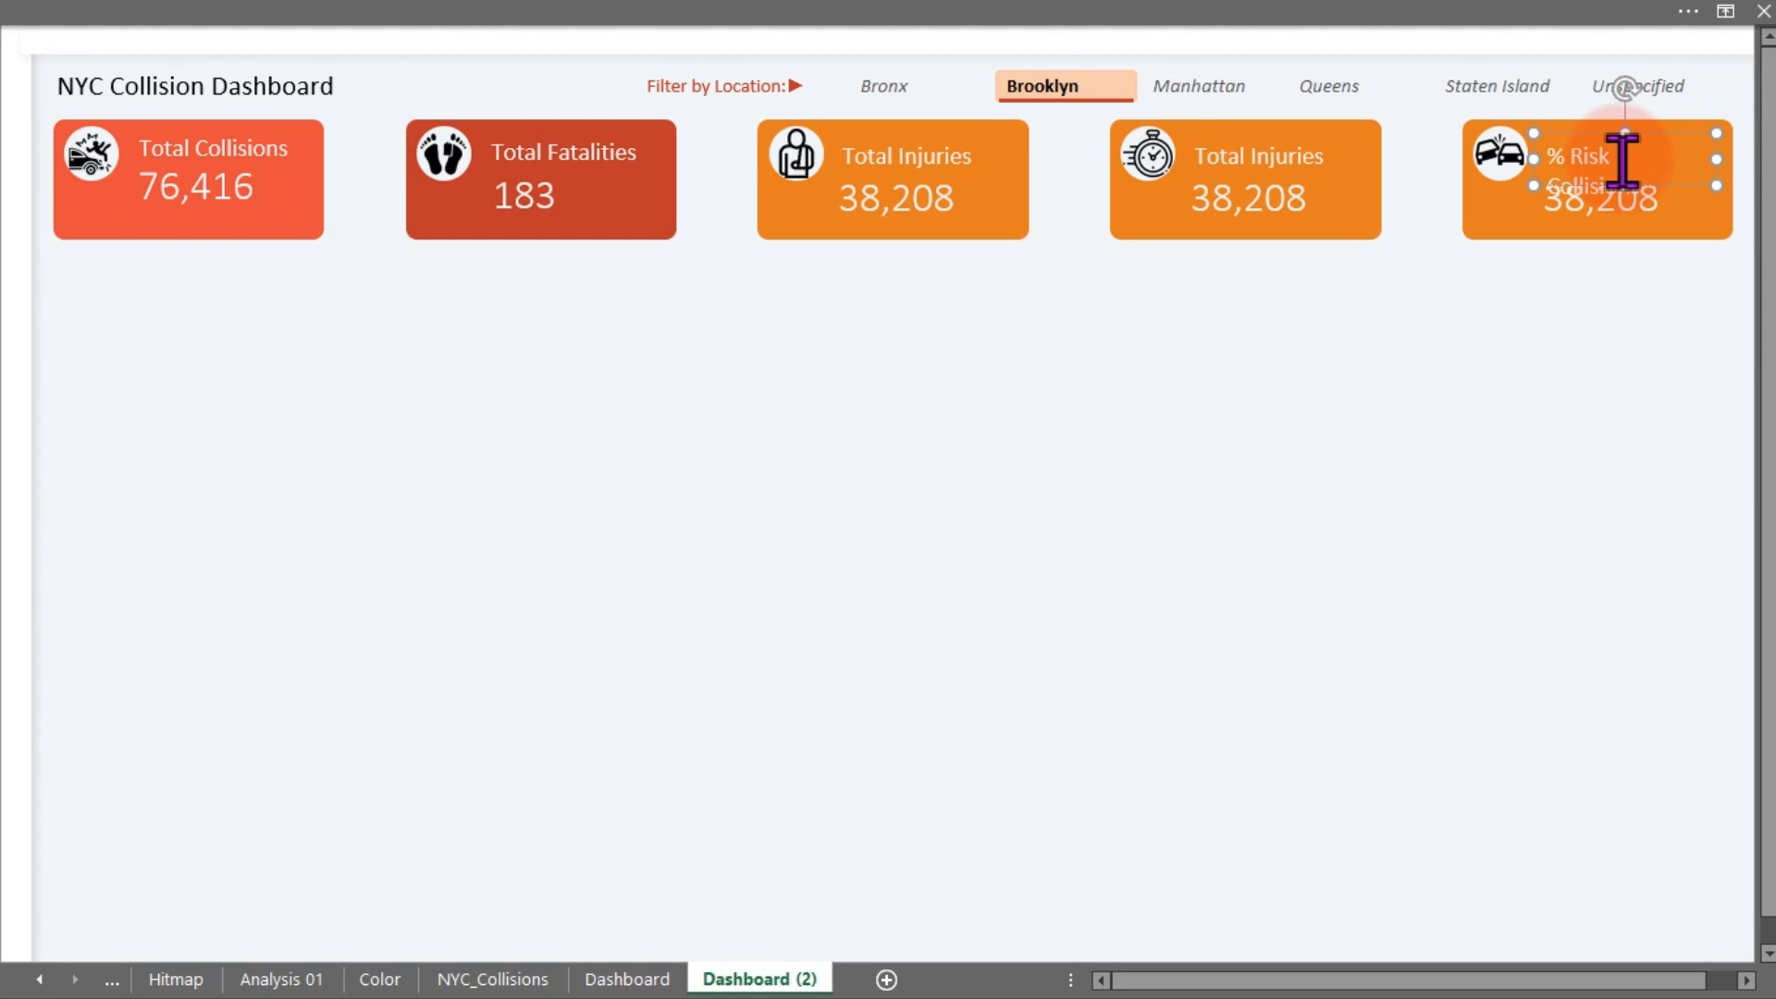
drag(1717, 159, 1734, 165)
click(1601, 222)
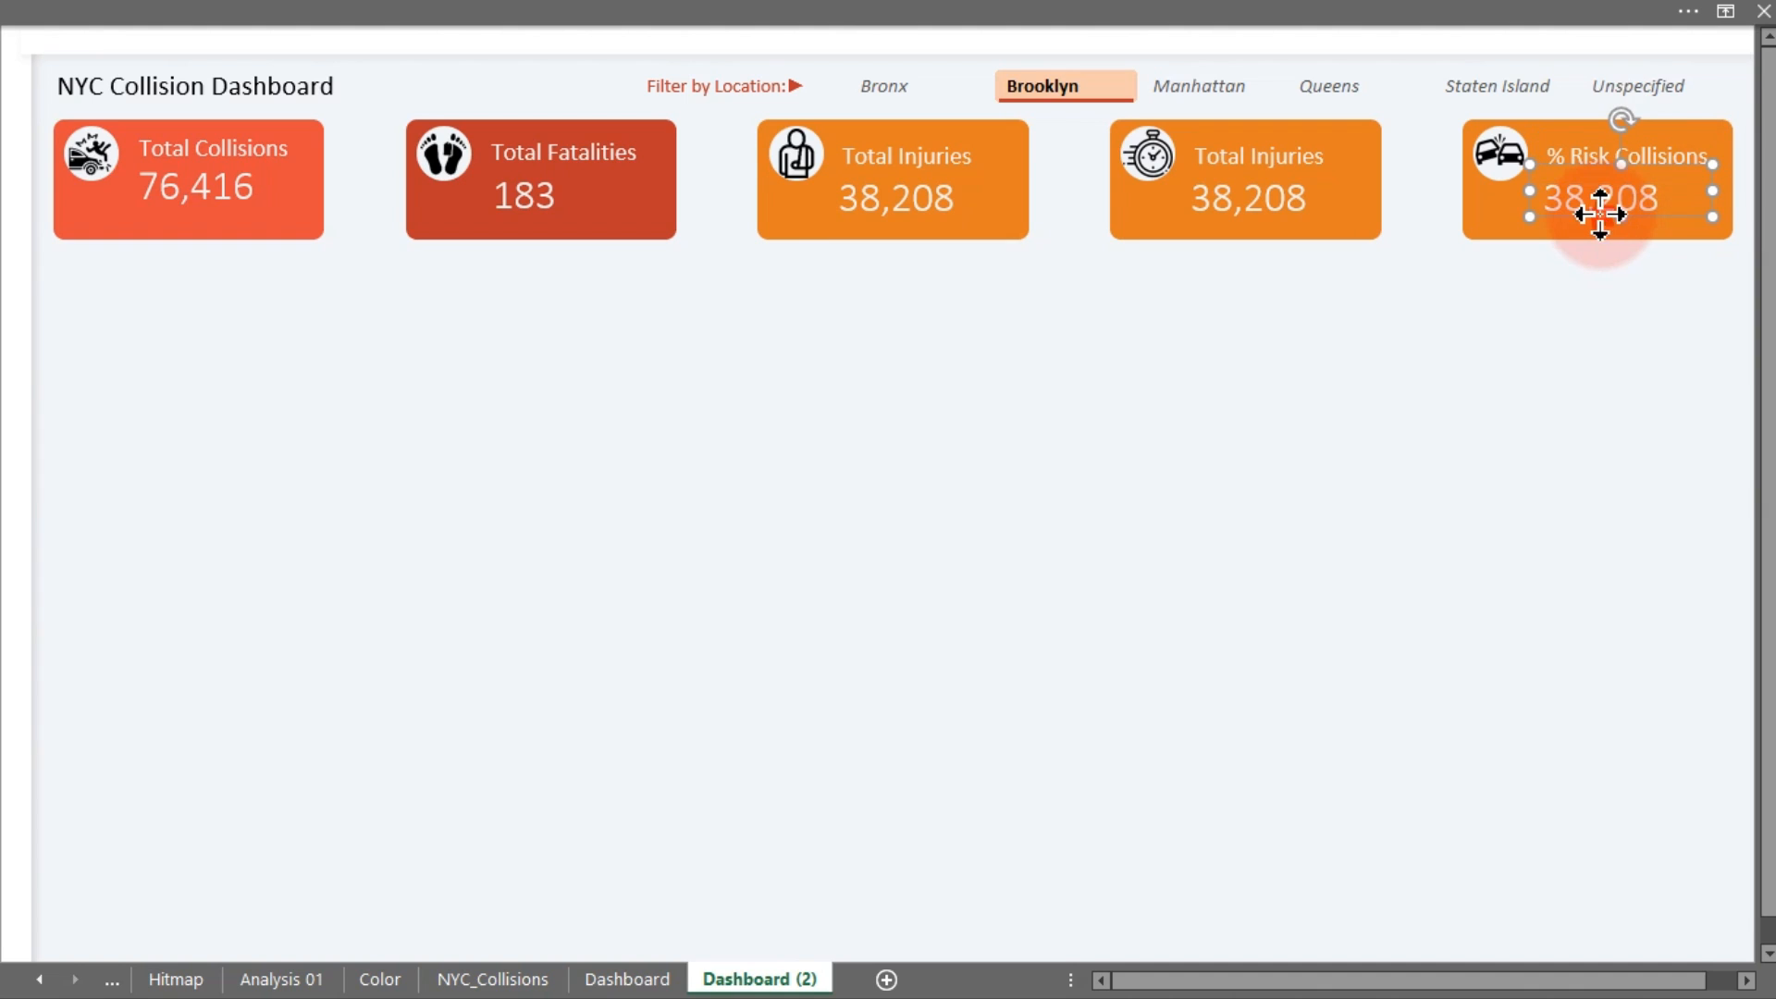
Retitle the fourth card 'Risky Time' and widen its title box
click(1273, 153)
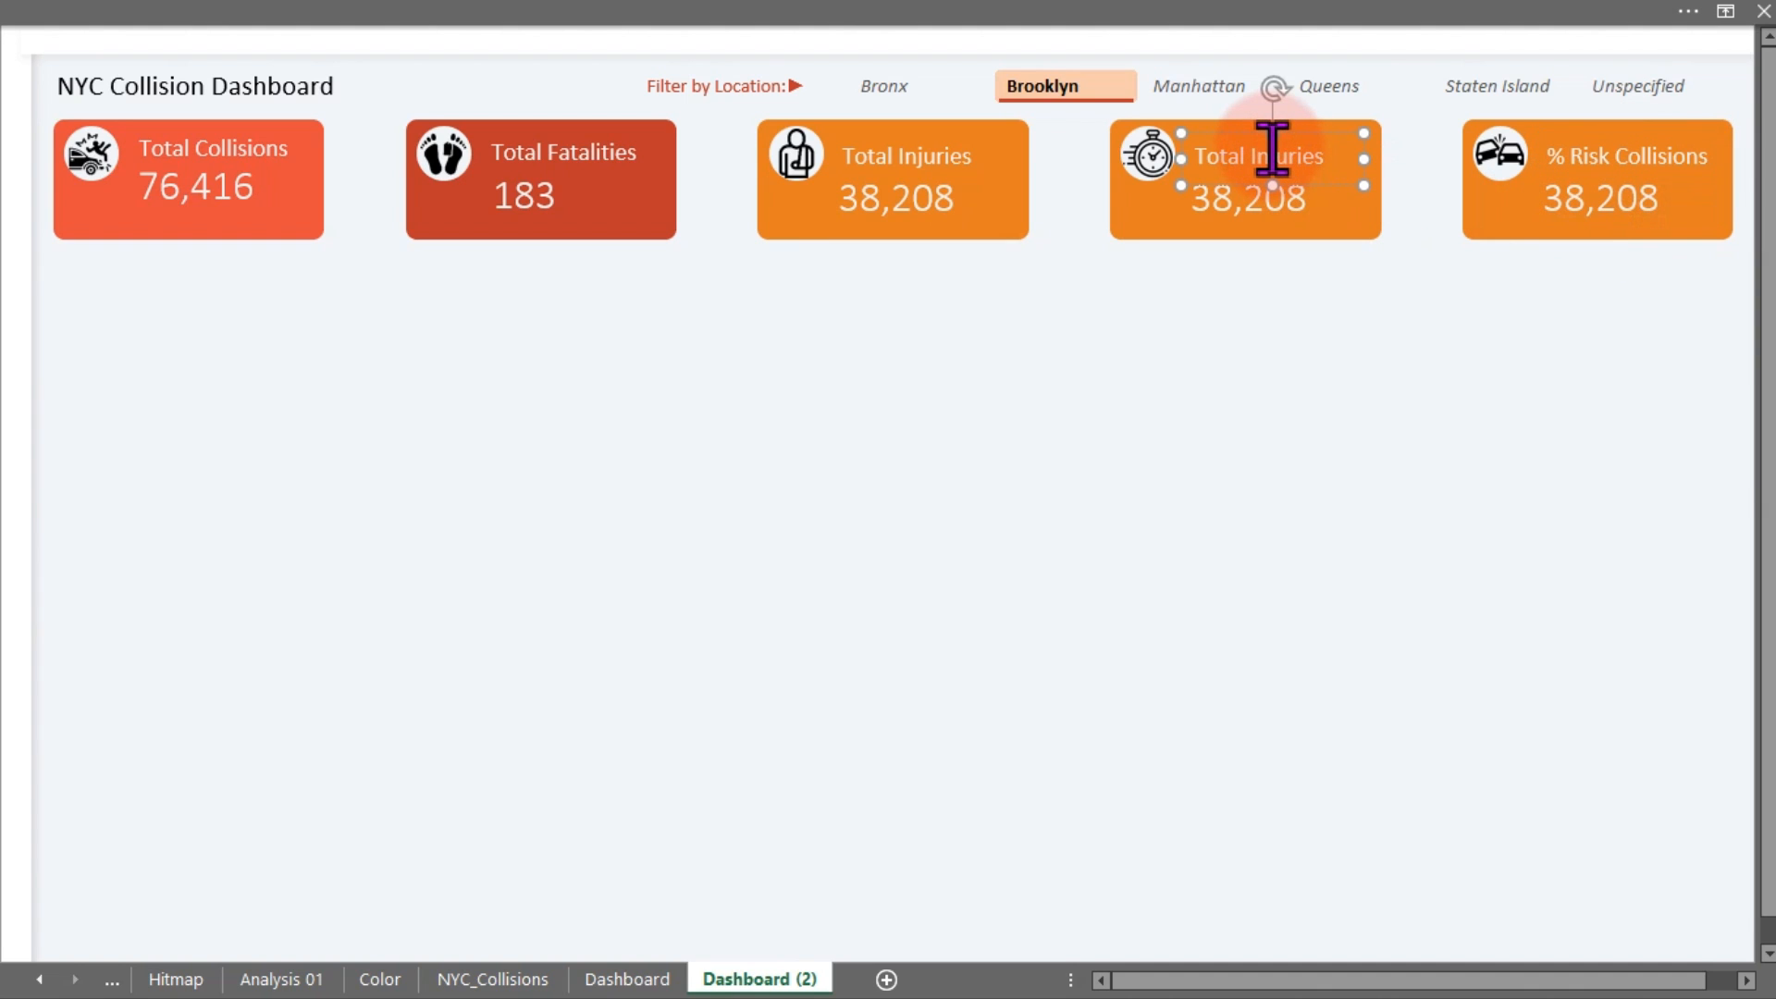
double_click(1281, 152)
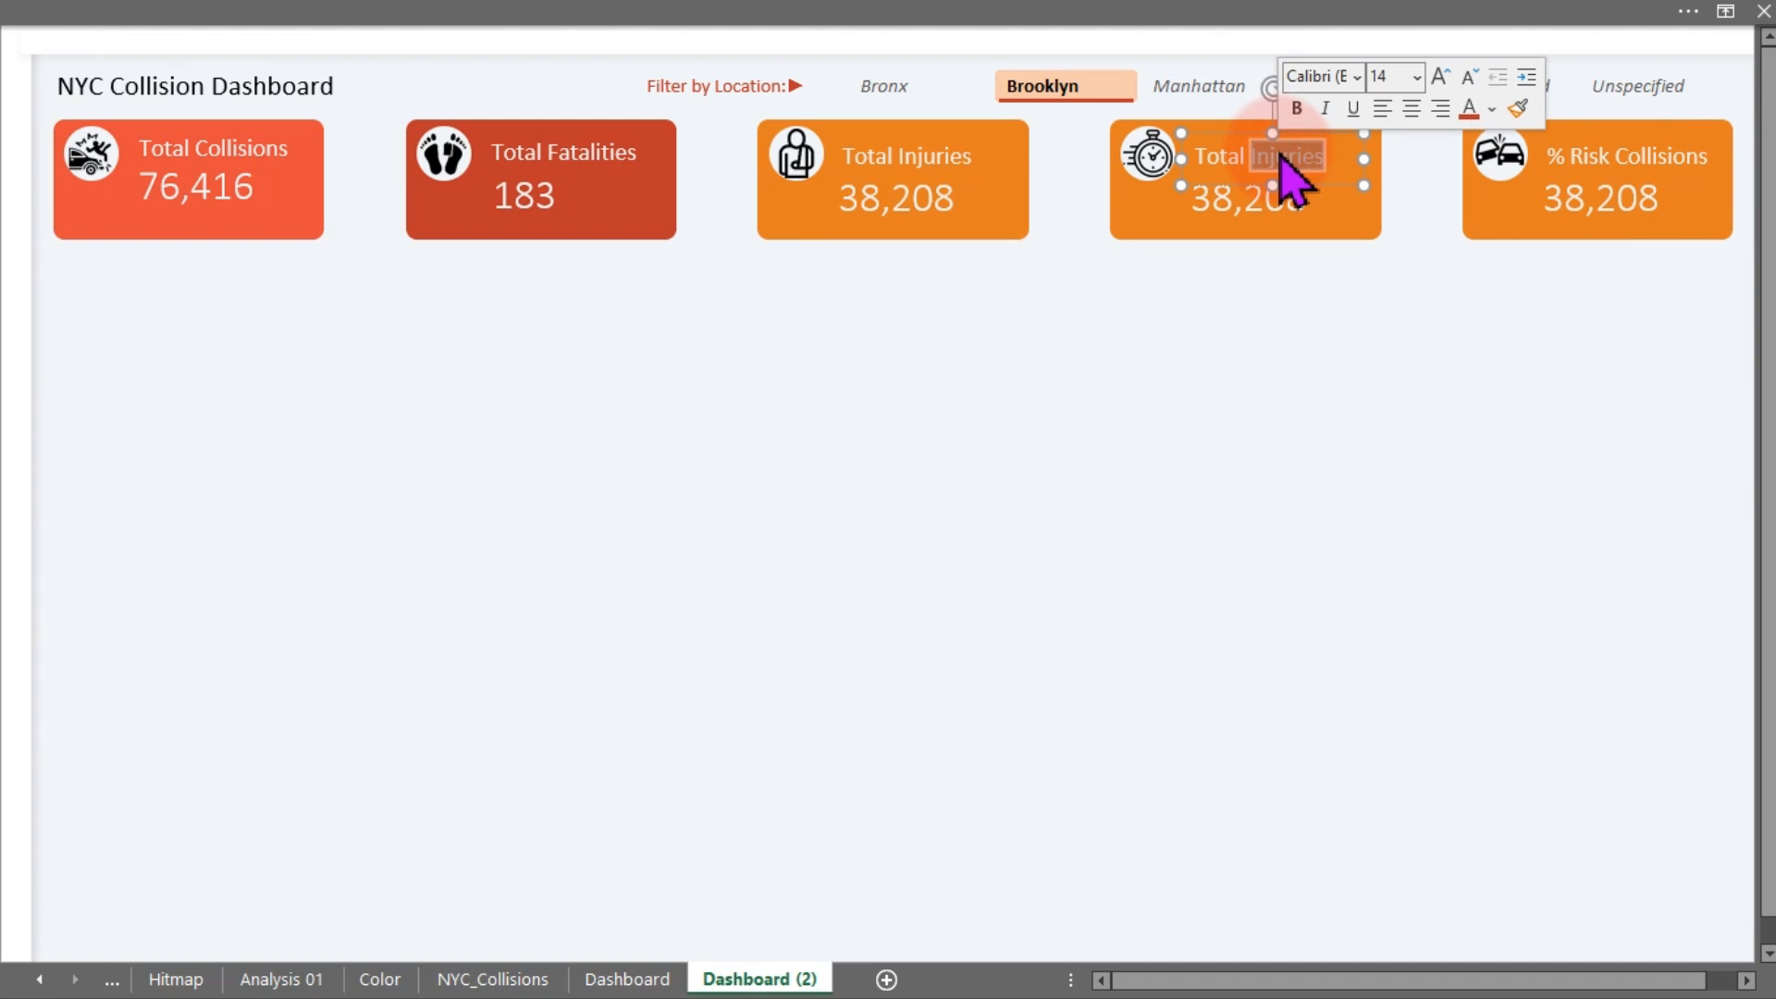
triple_click(1281, 155)
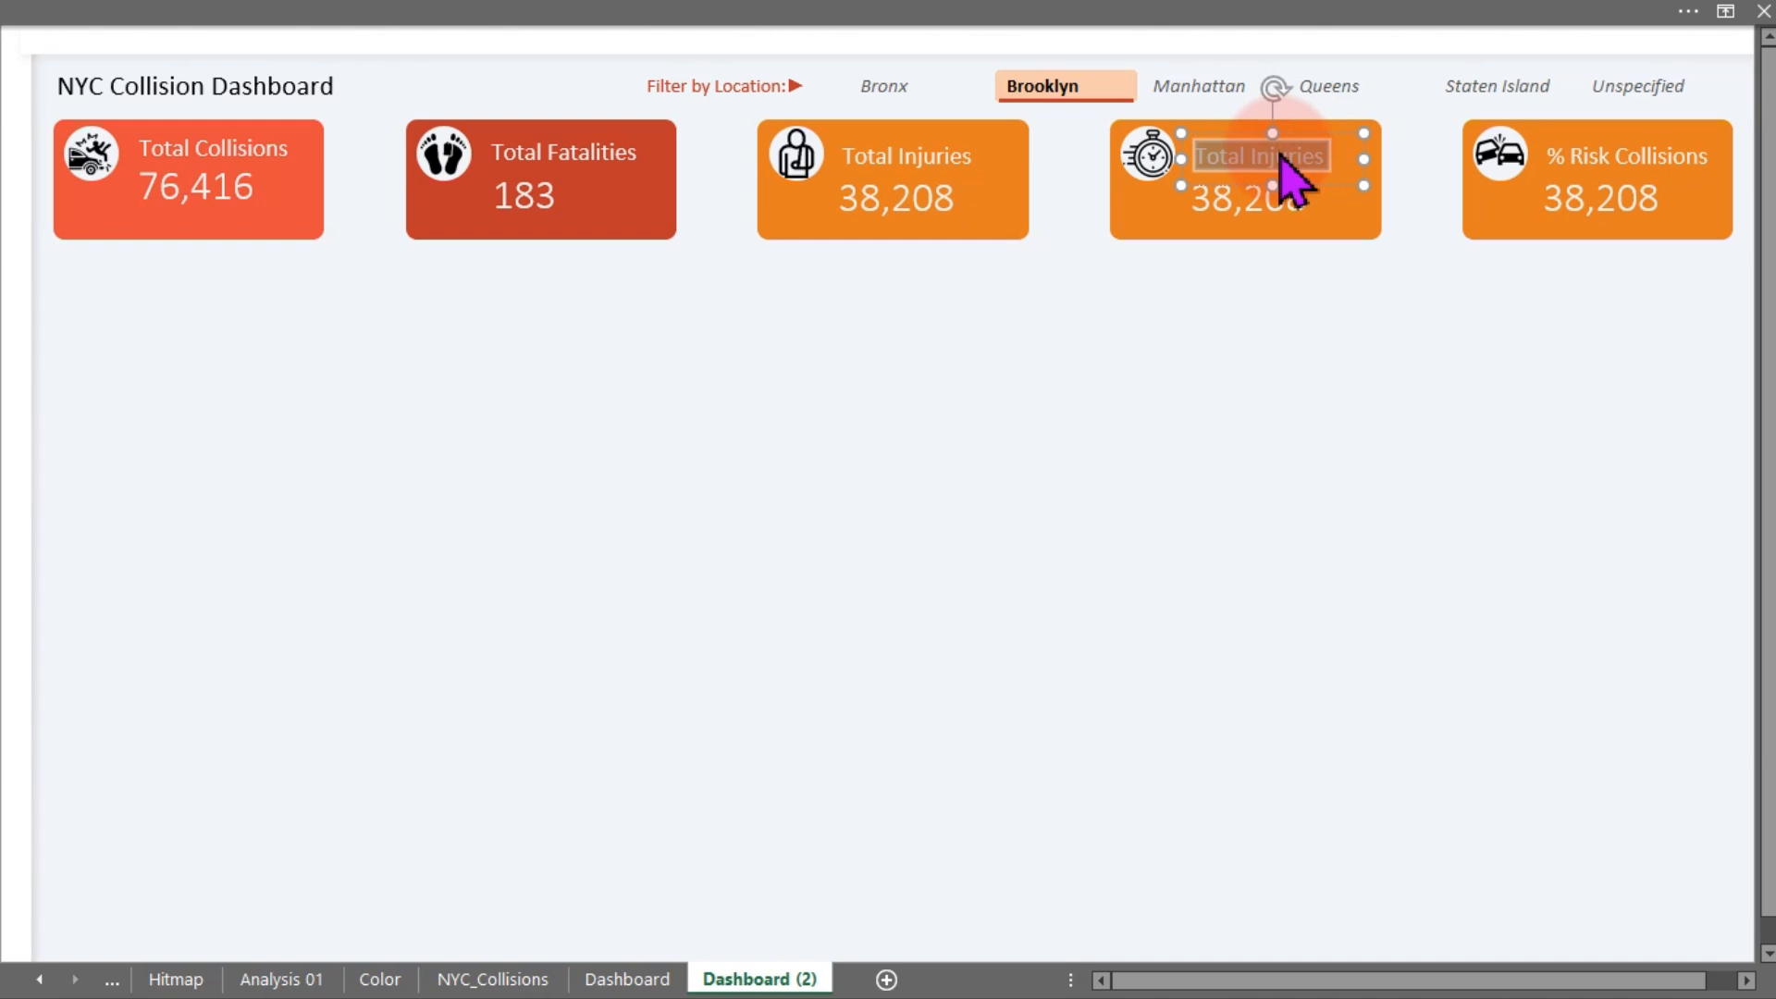
text(Time of Day)
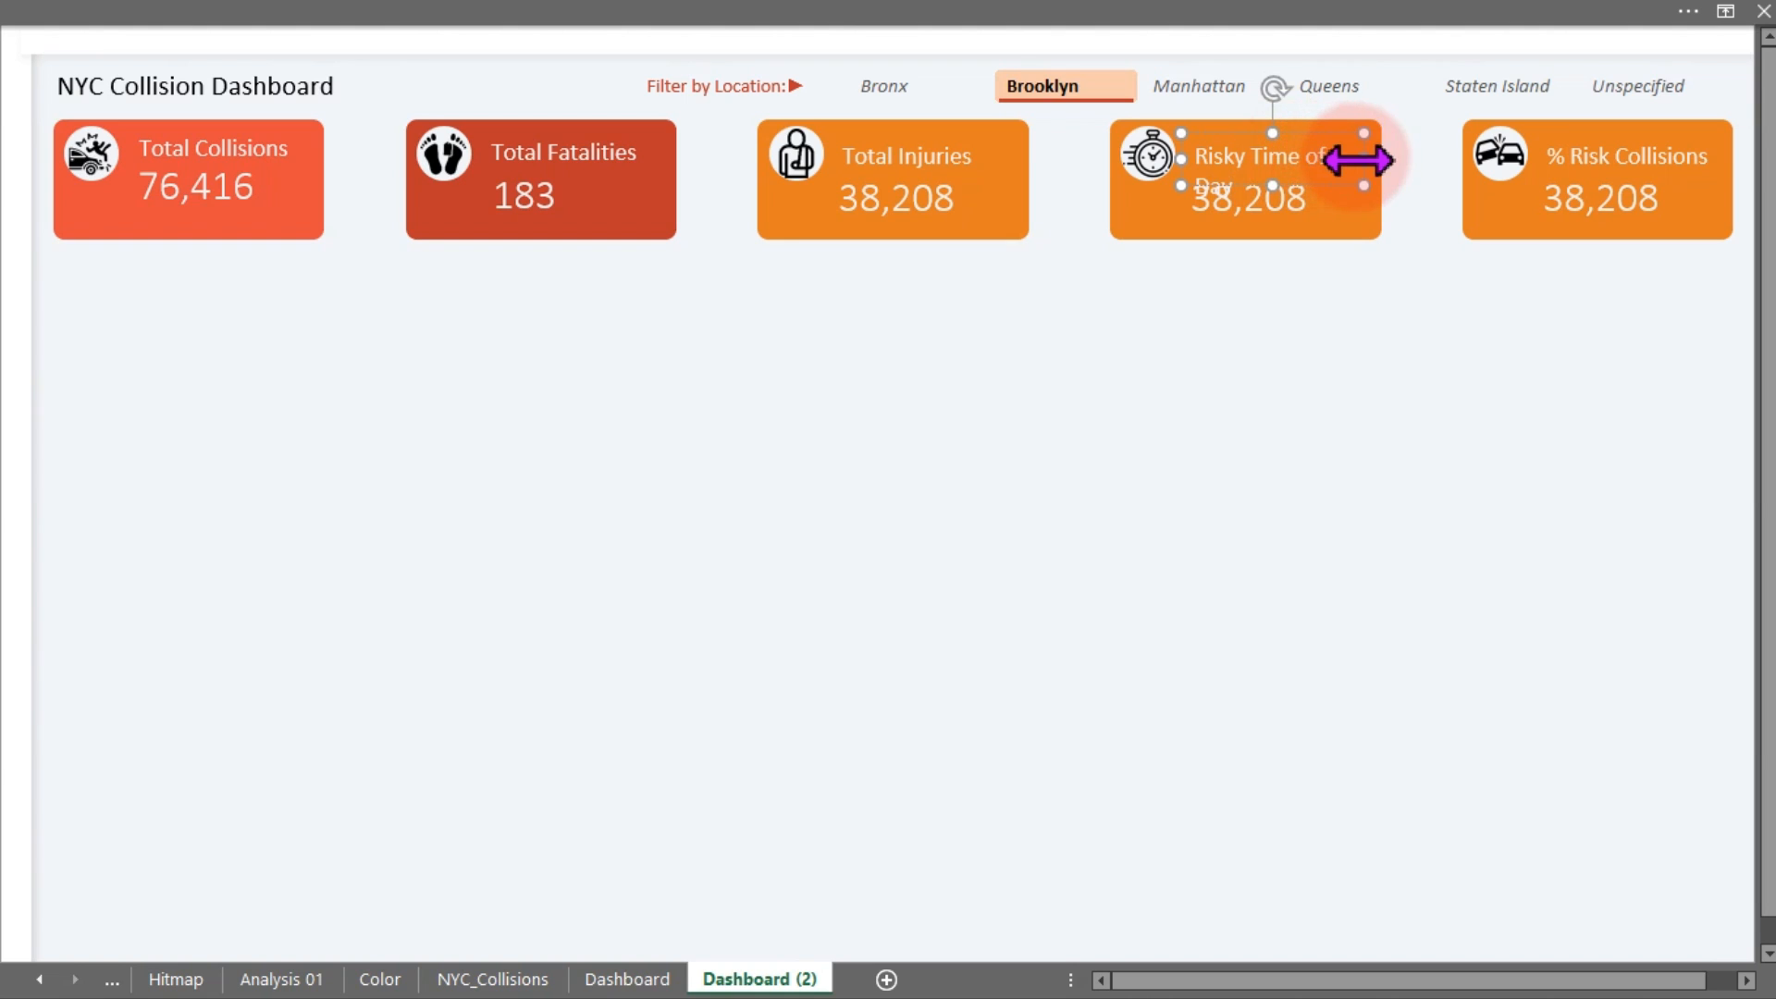
drag(1366, 159, 1390, 158)
key(Delete)
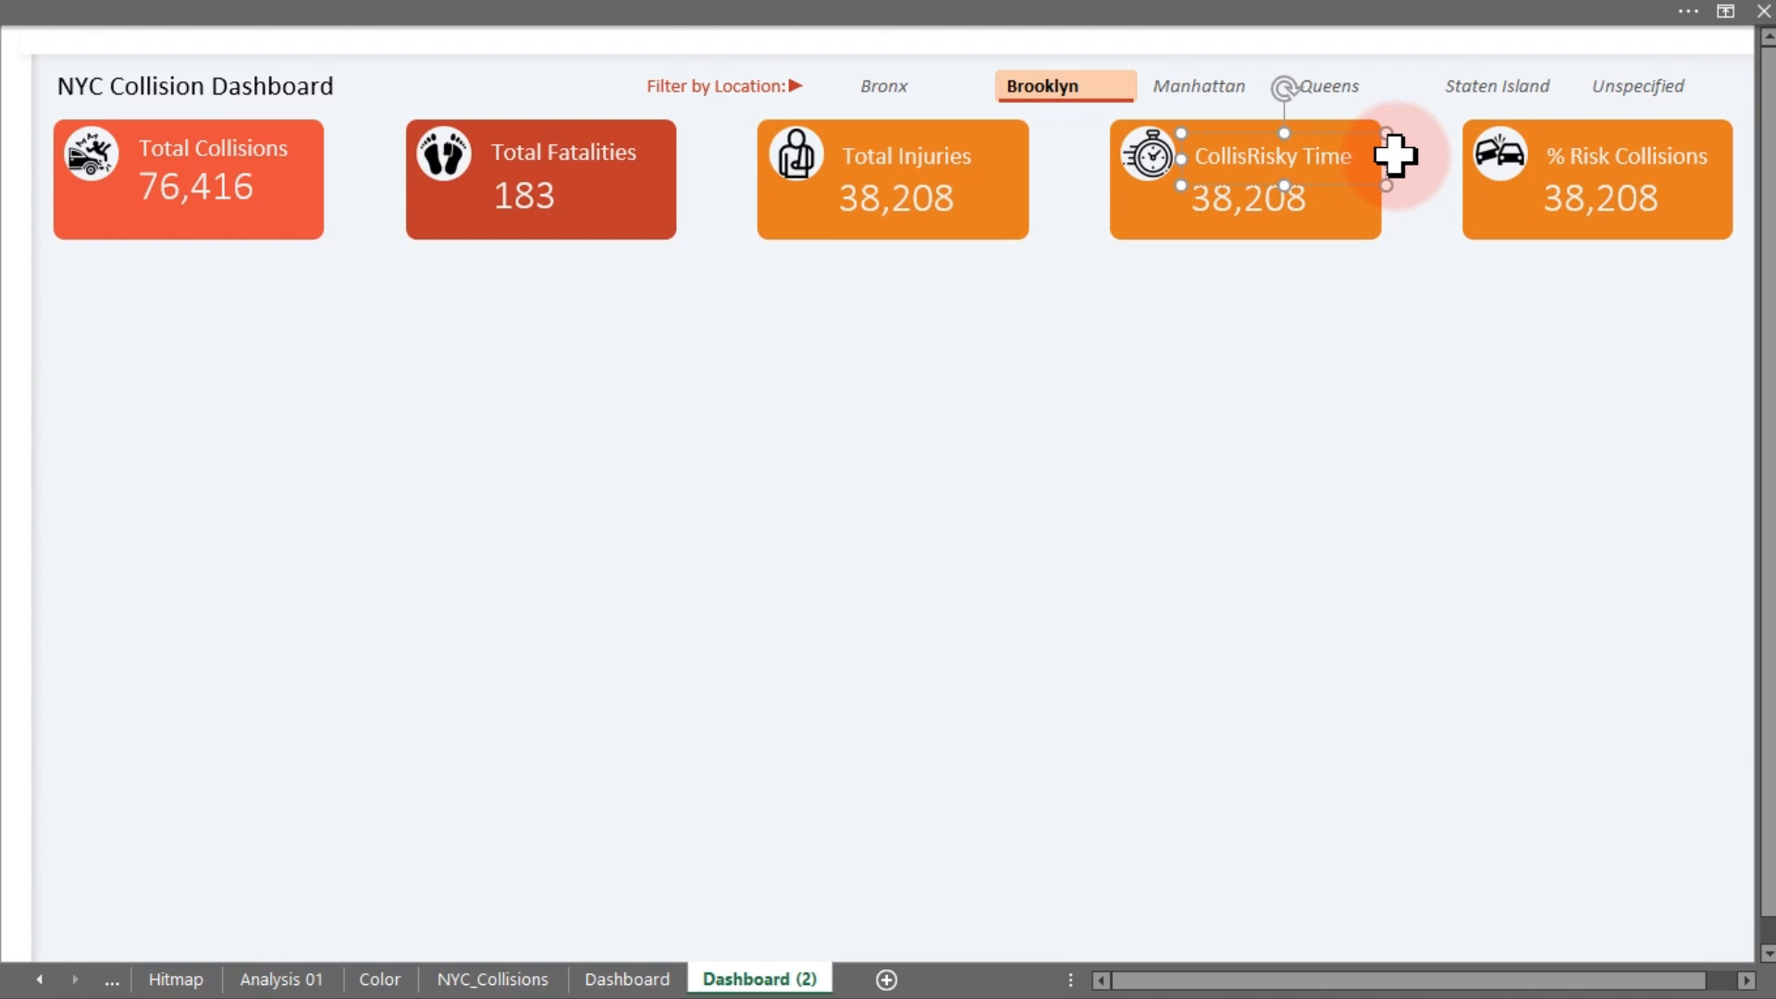
text(ion)
key(BackSpace)
key(BackSpace)
key(BackSpace)
key(BackSpace)
click(1360, 399)
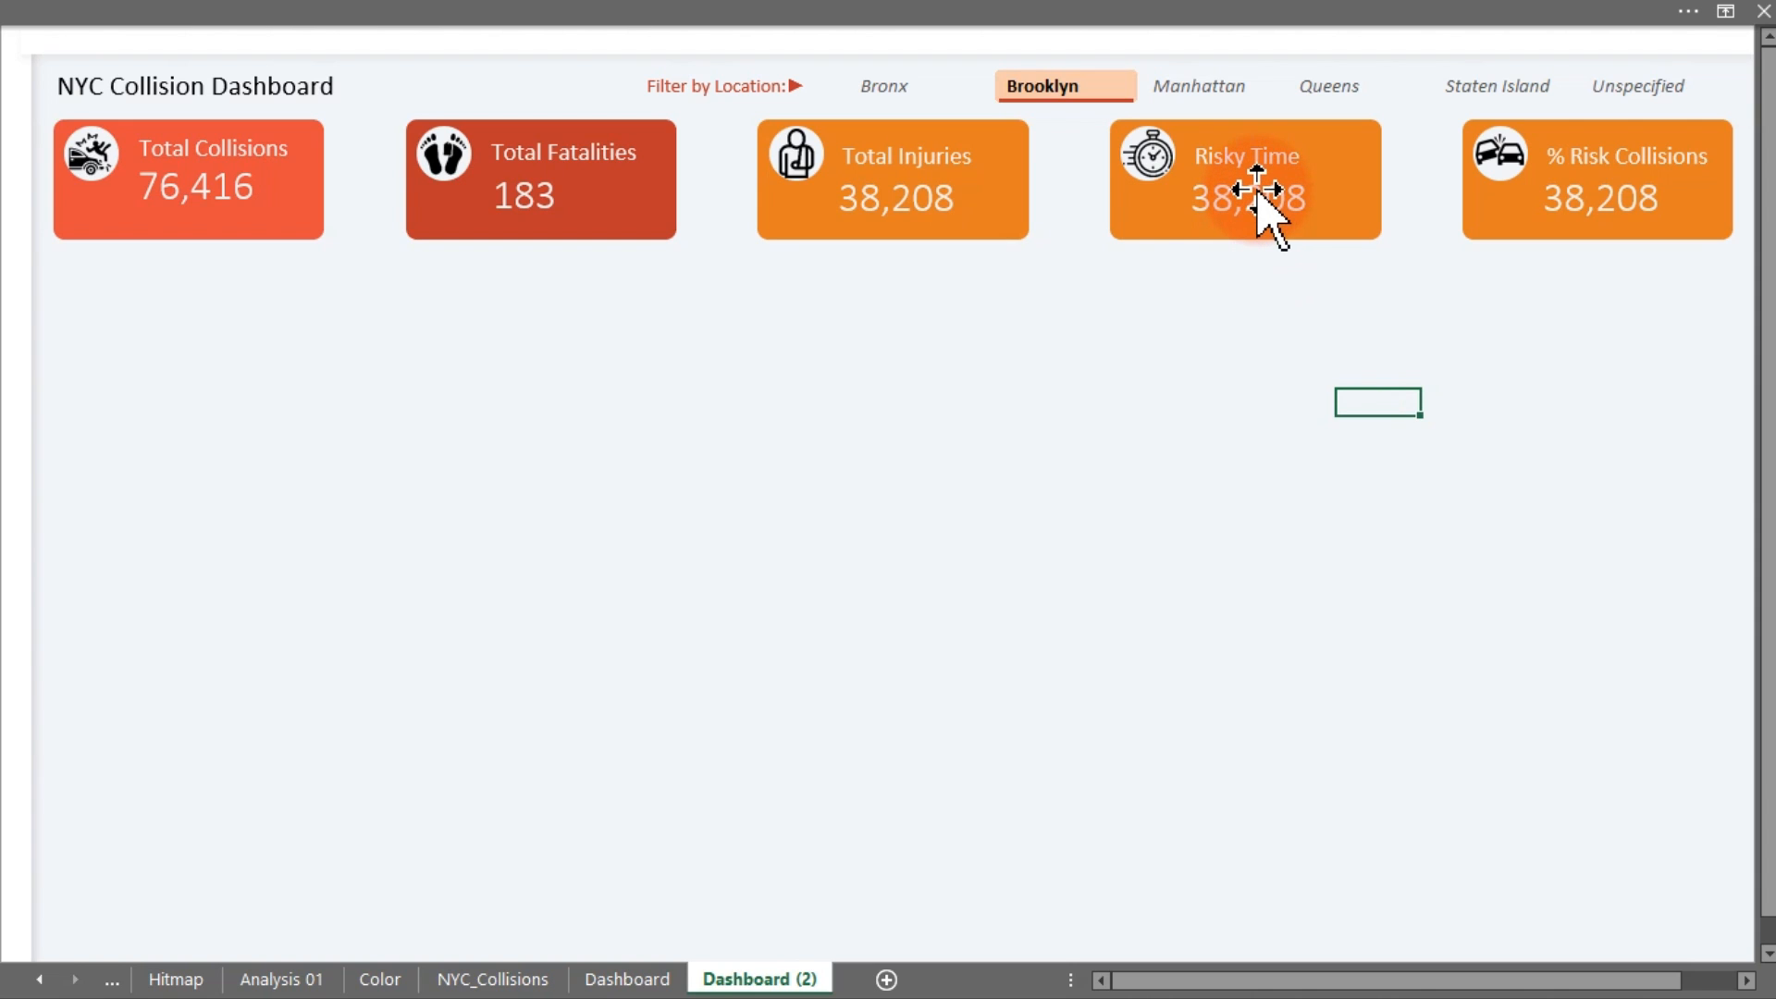
Add a blank sheet after Dashboard (2), rename it 'Analysis 02', and select cell D5
click(885, 980)
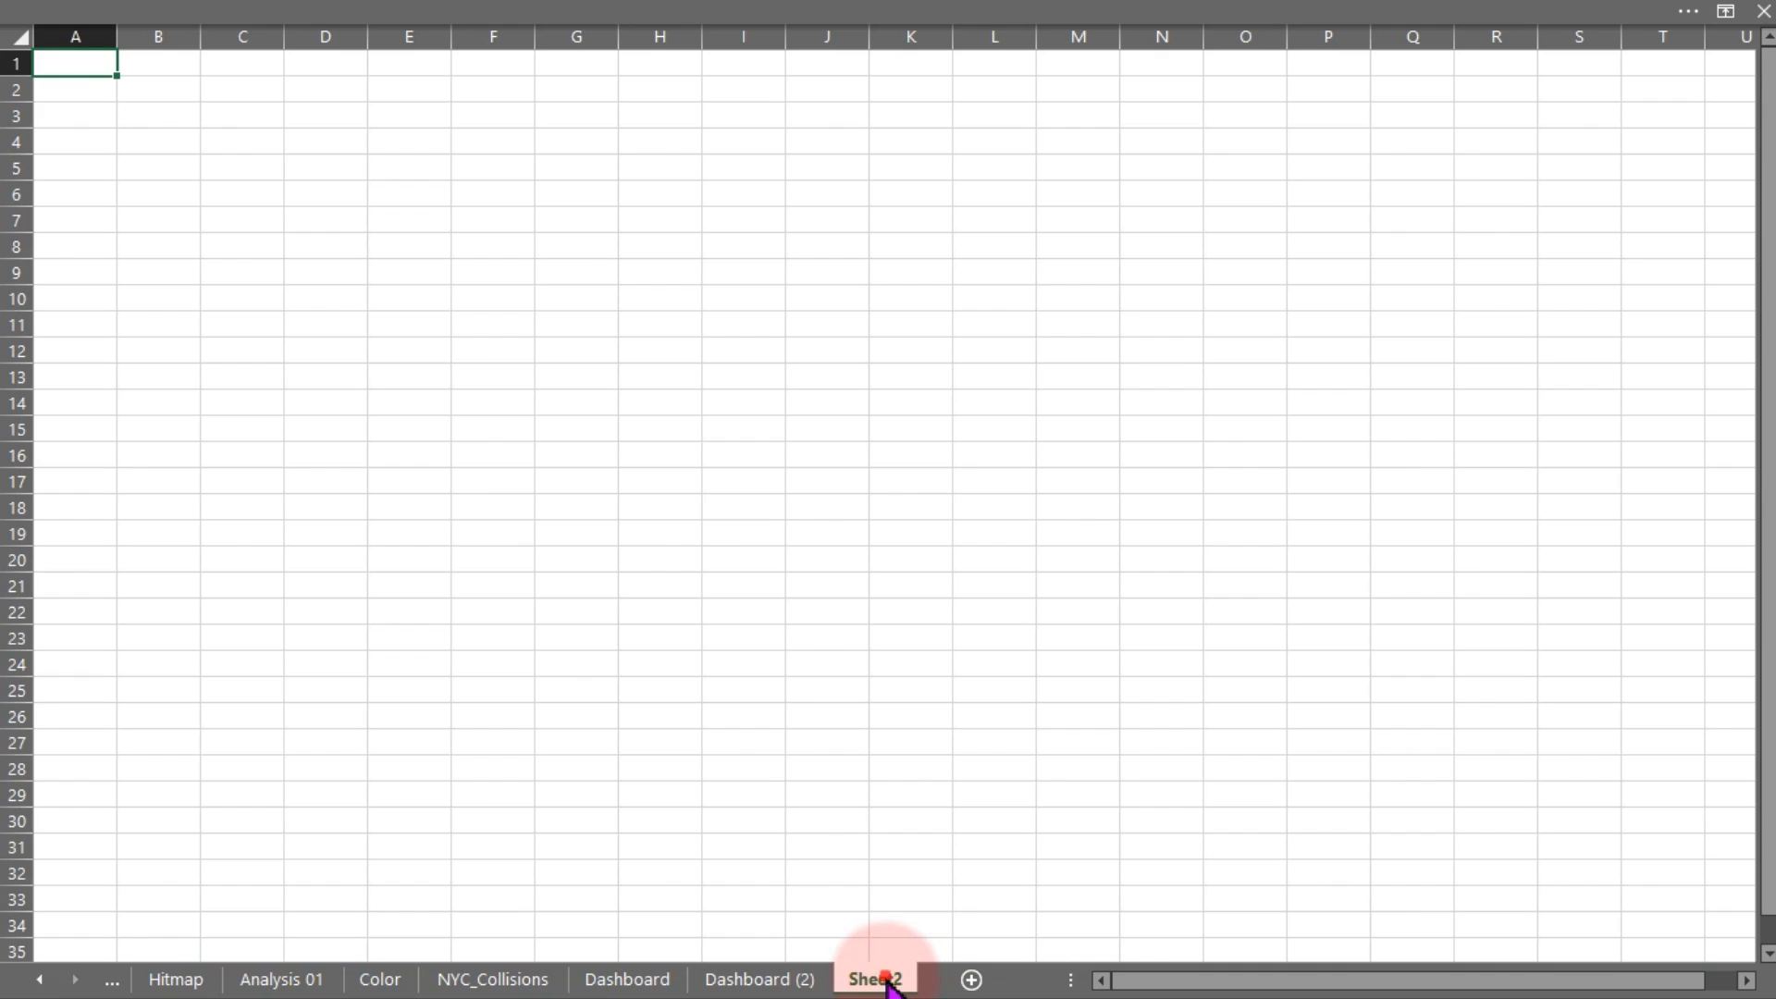
double_click(885, 980)
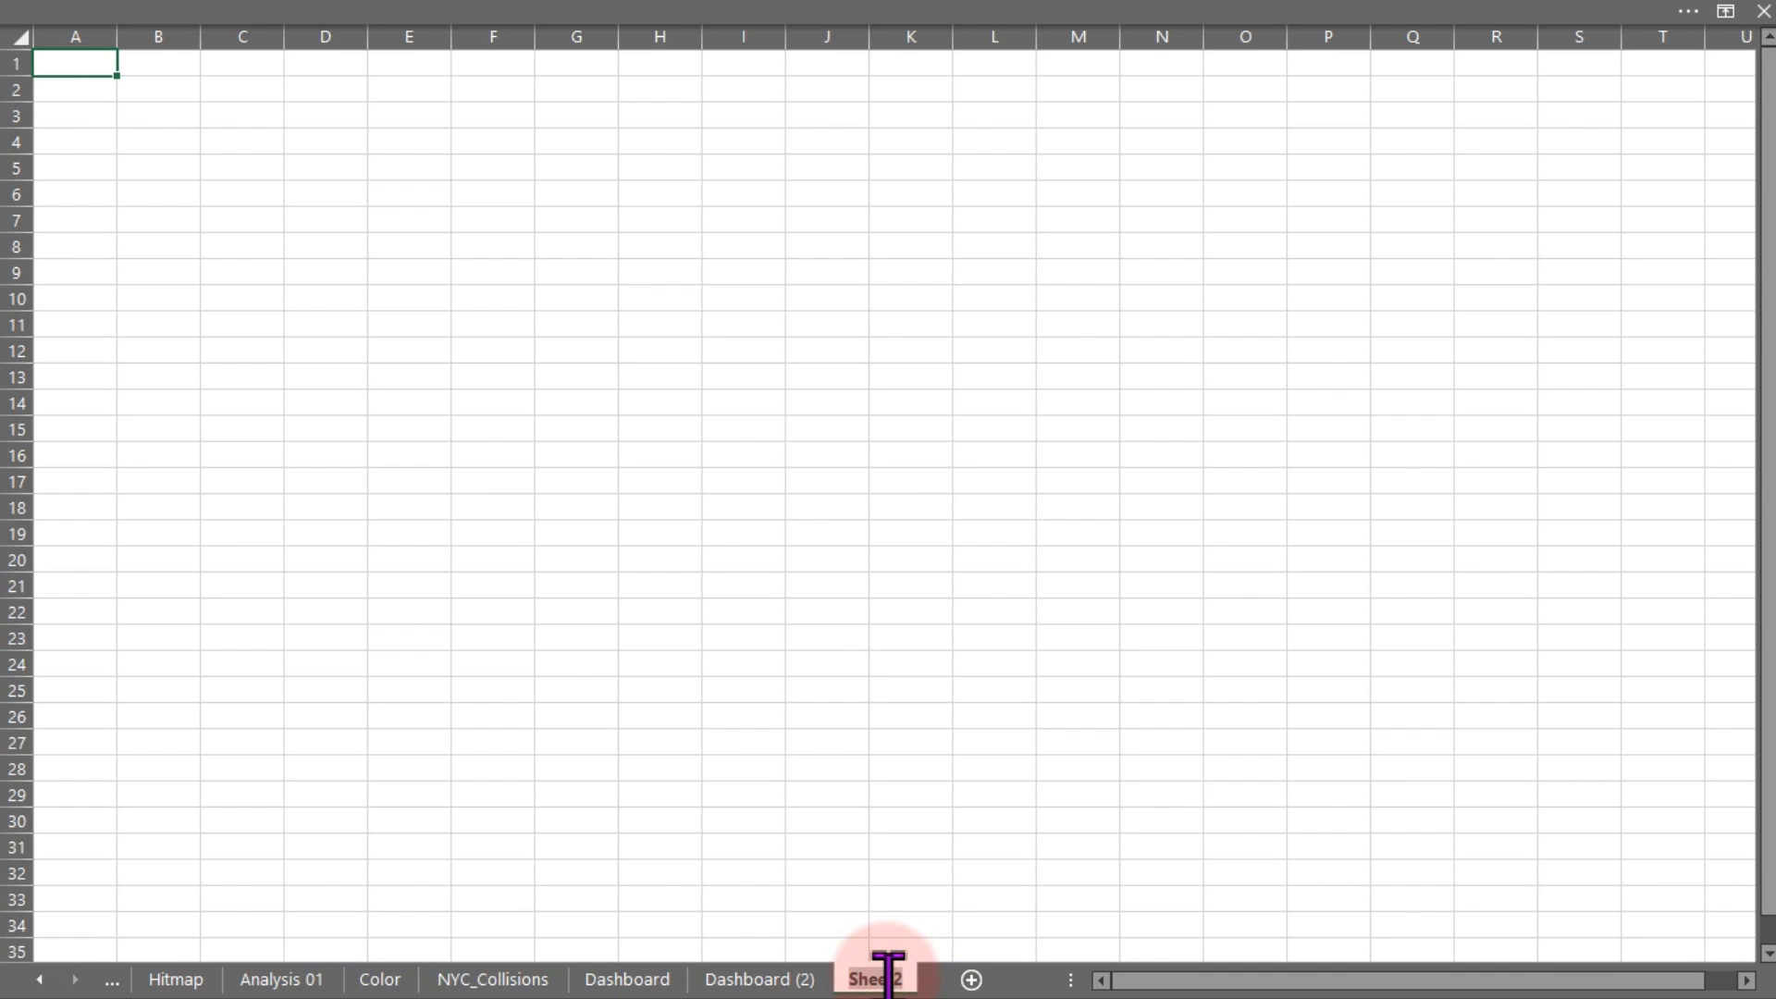
text(Analysis)
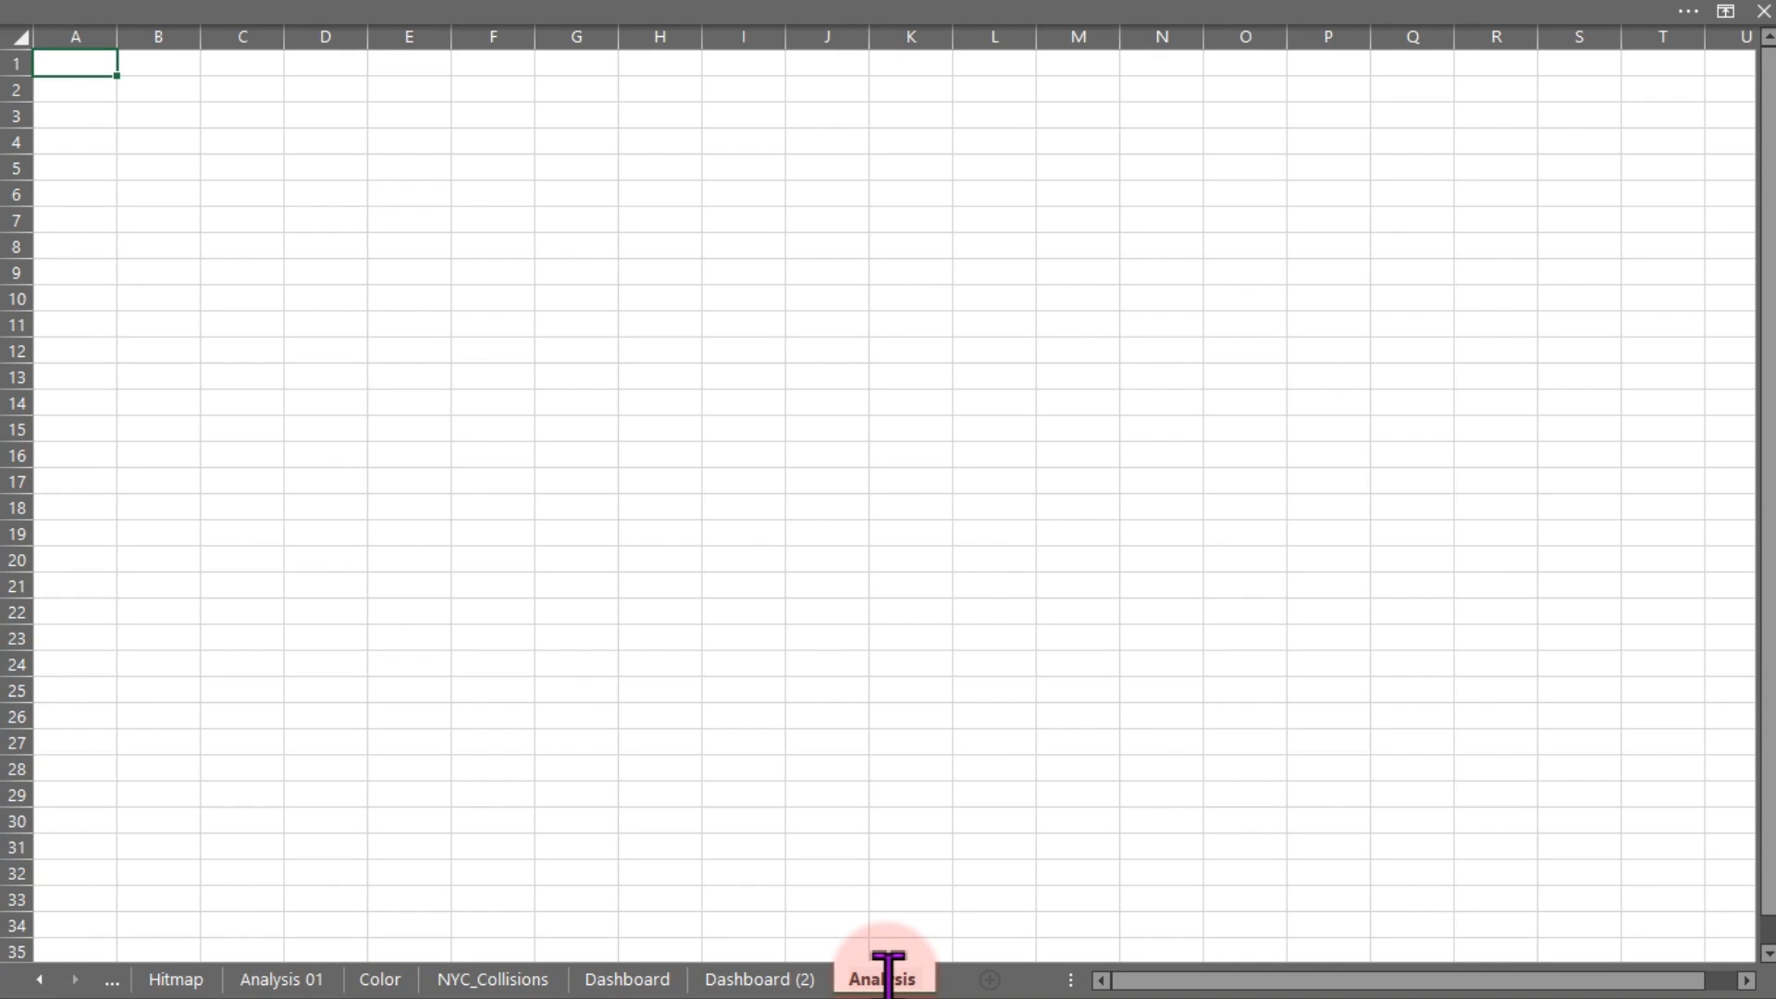
text( 02)
key(Return)
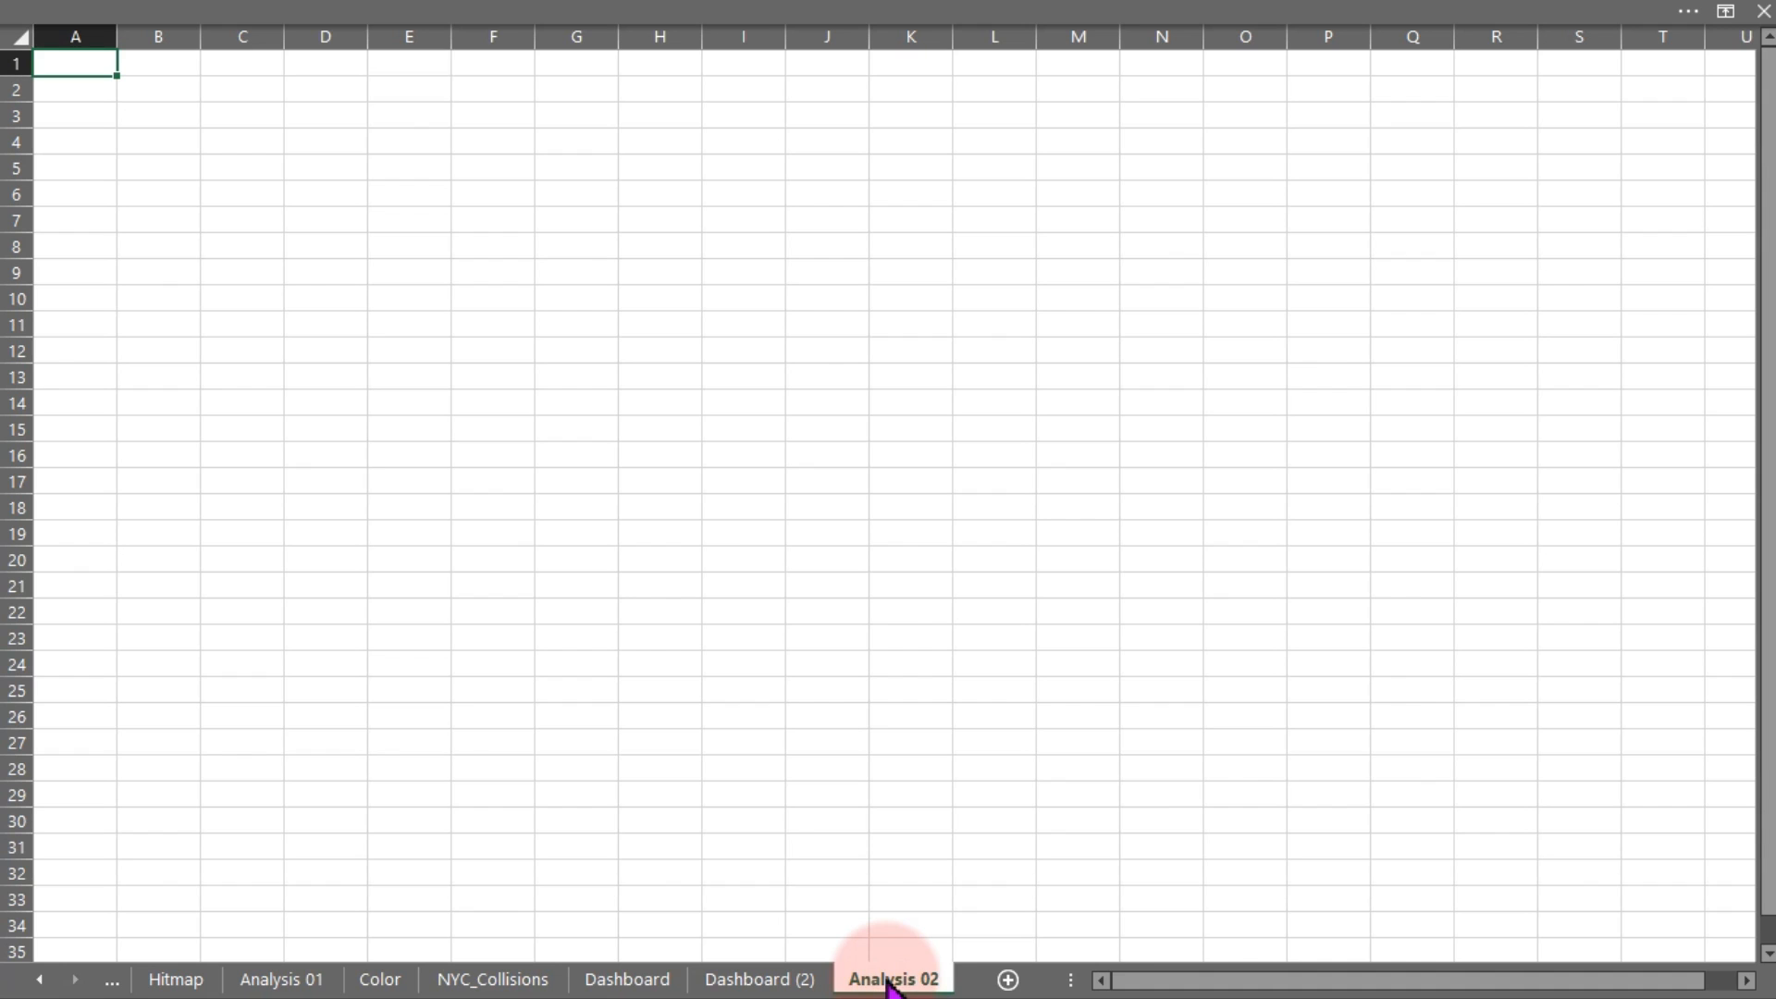
click(345, 170)
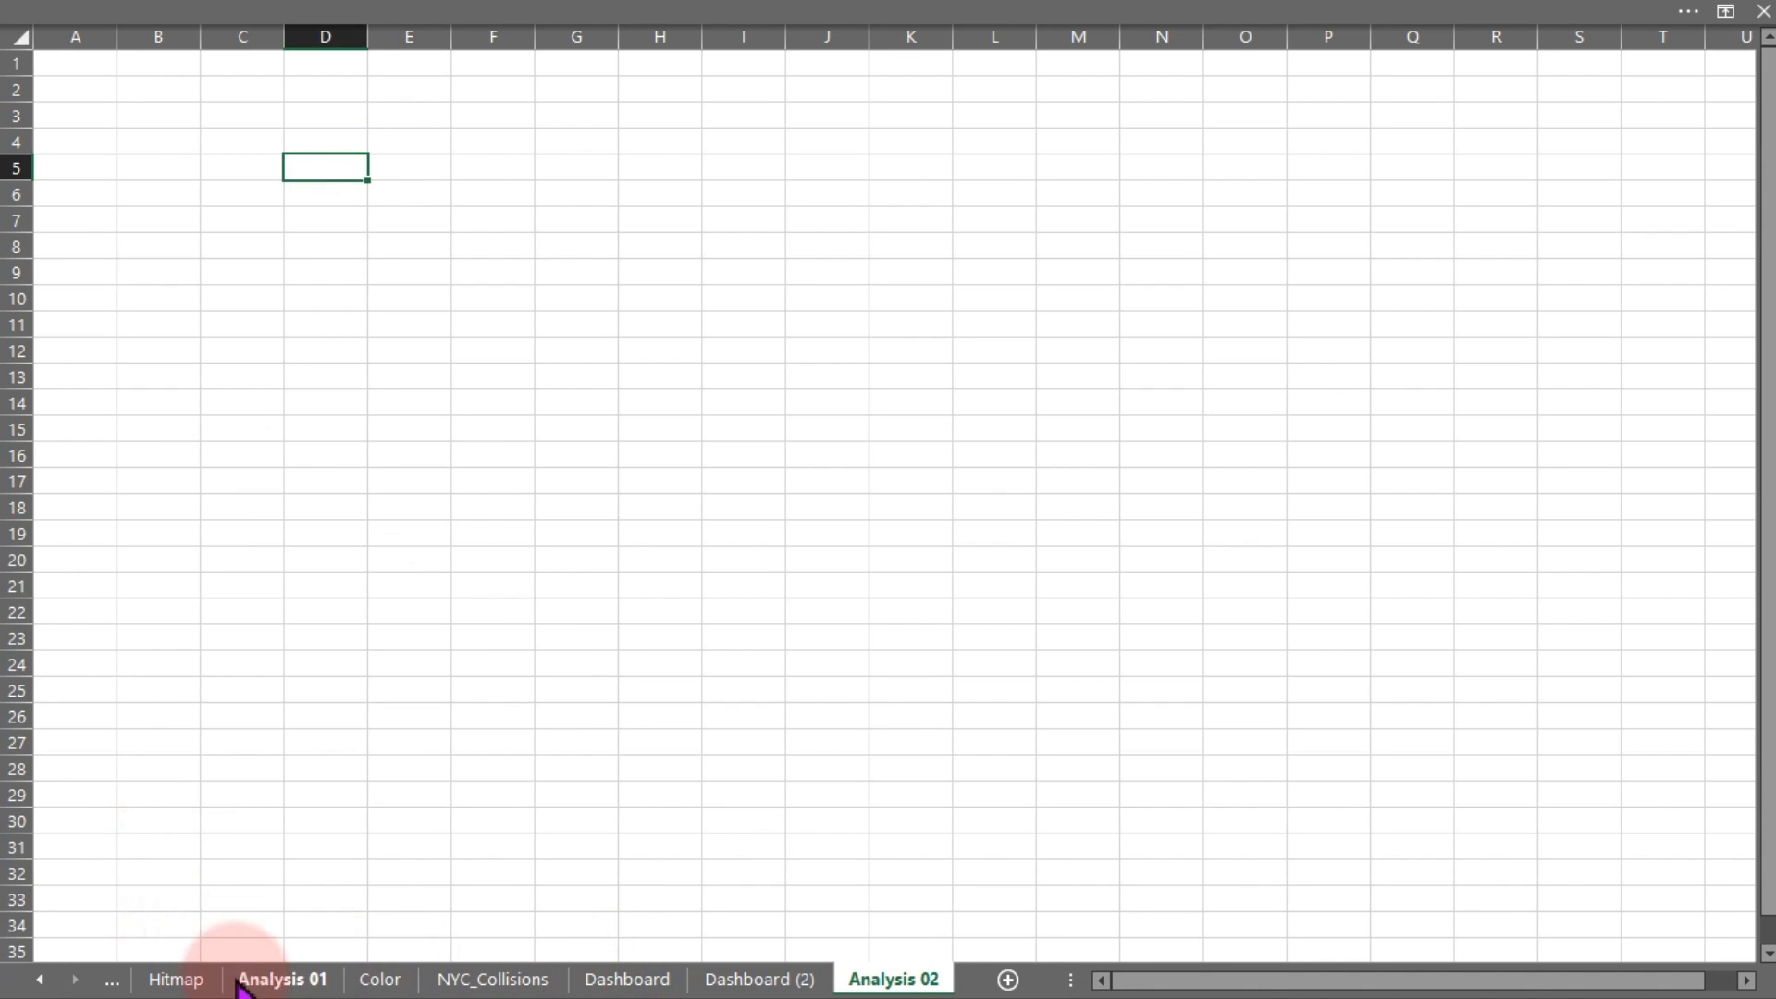
Start a PivotTable from the Transformed Data table, located at cell D10 on Analysis 02
click(42, 982)
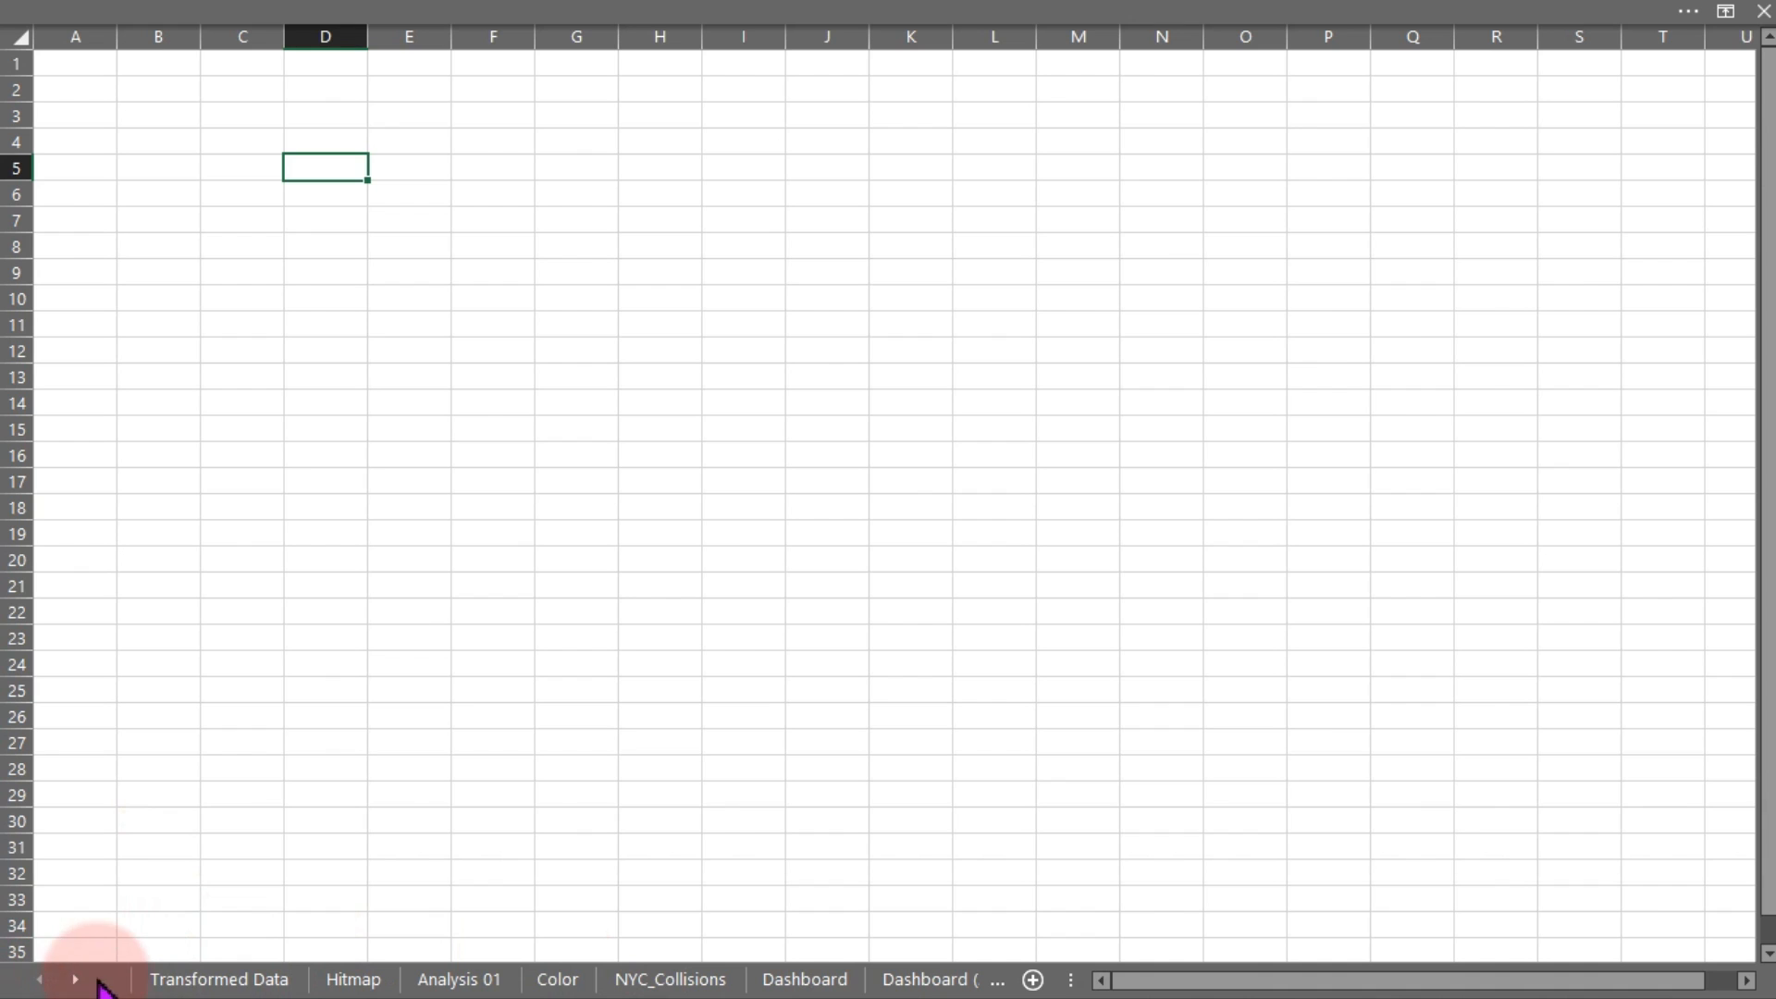
click(162, 979)
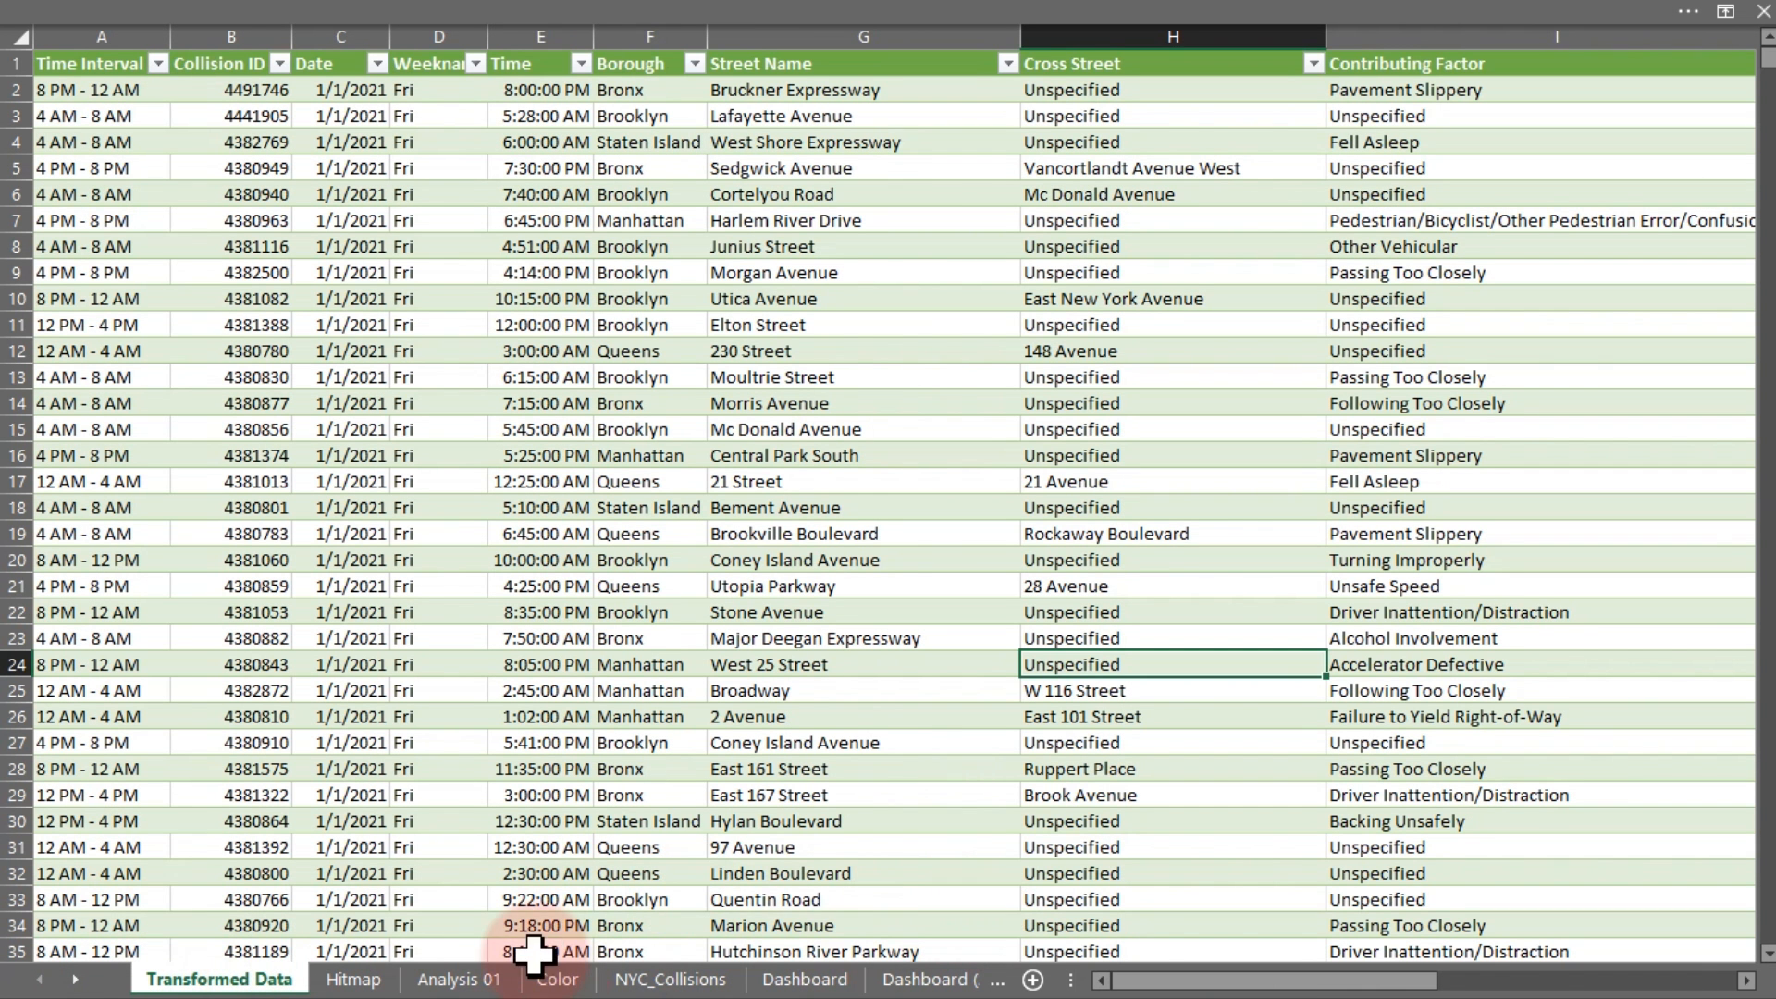
drag(1063, 982, 1467, 981)
click(663, 451)
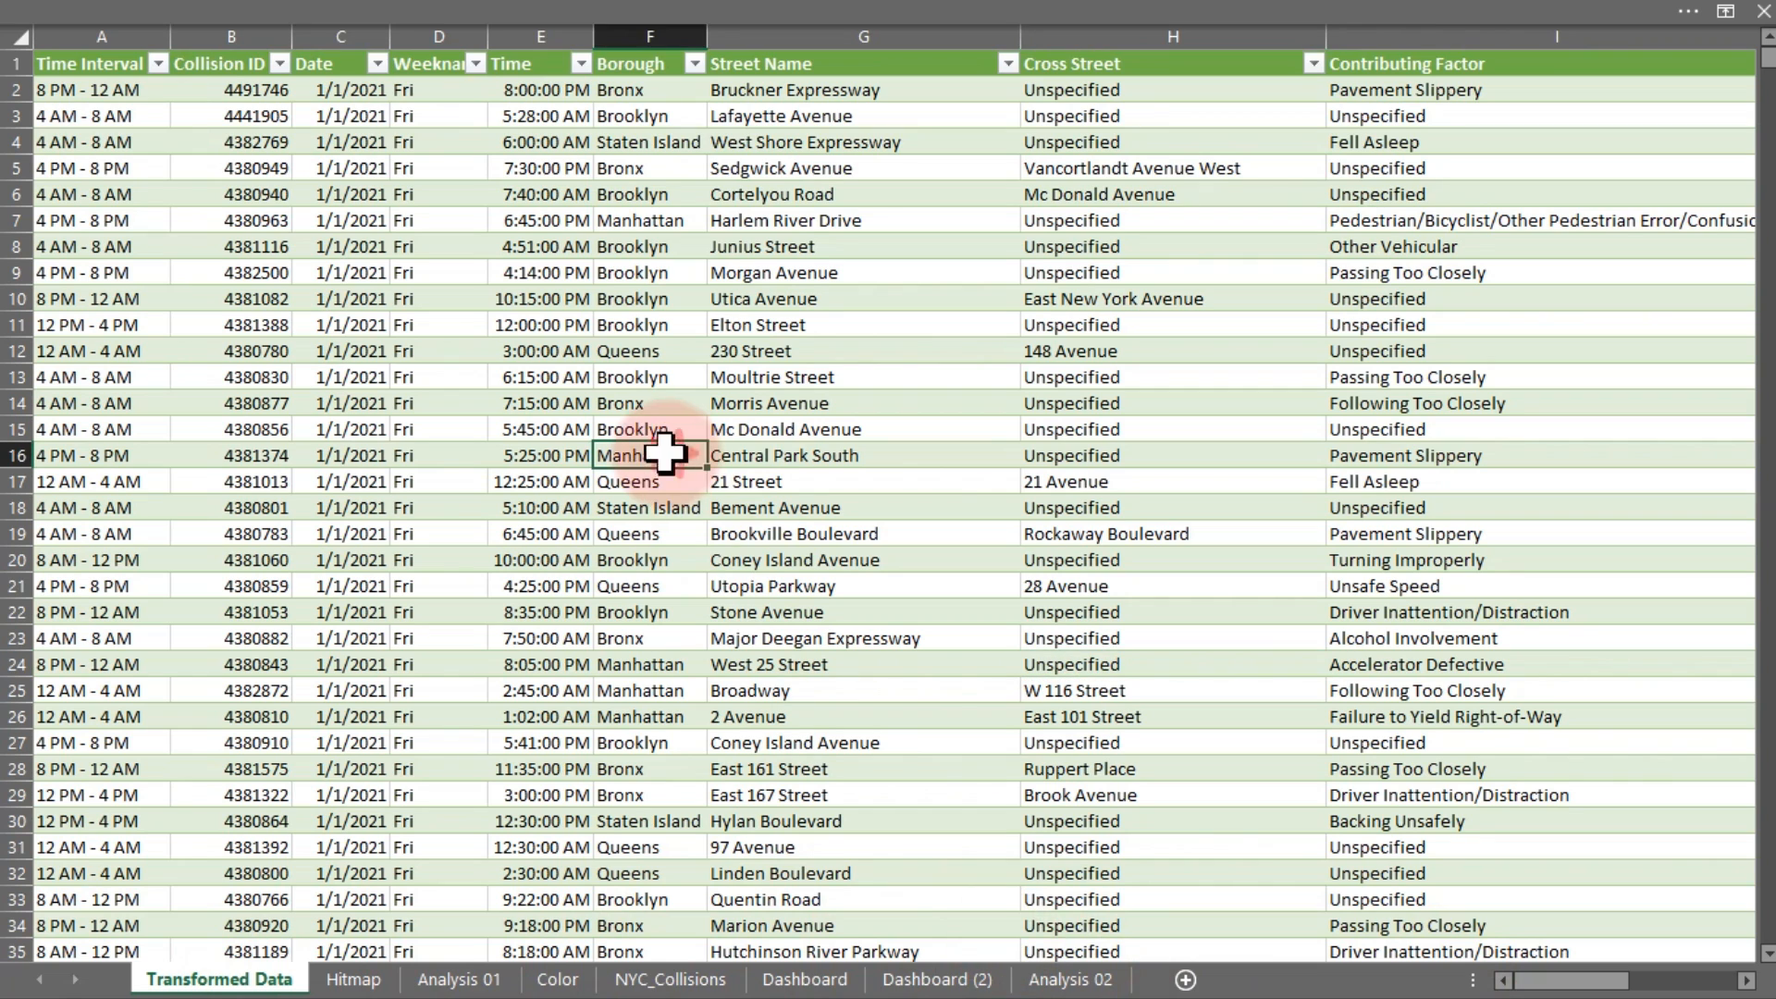
click(376, 17)
click(196, 63)
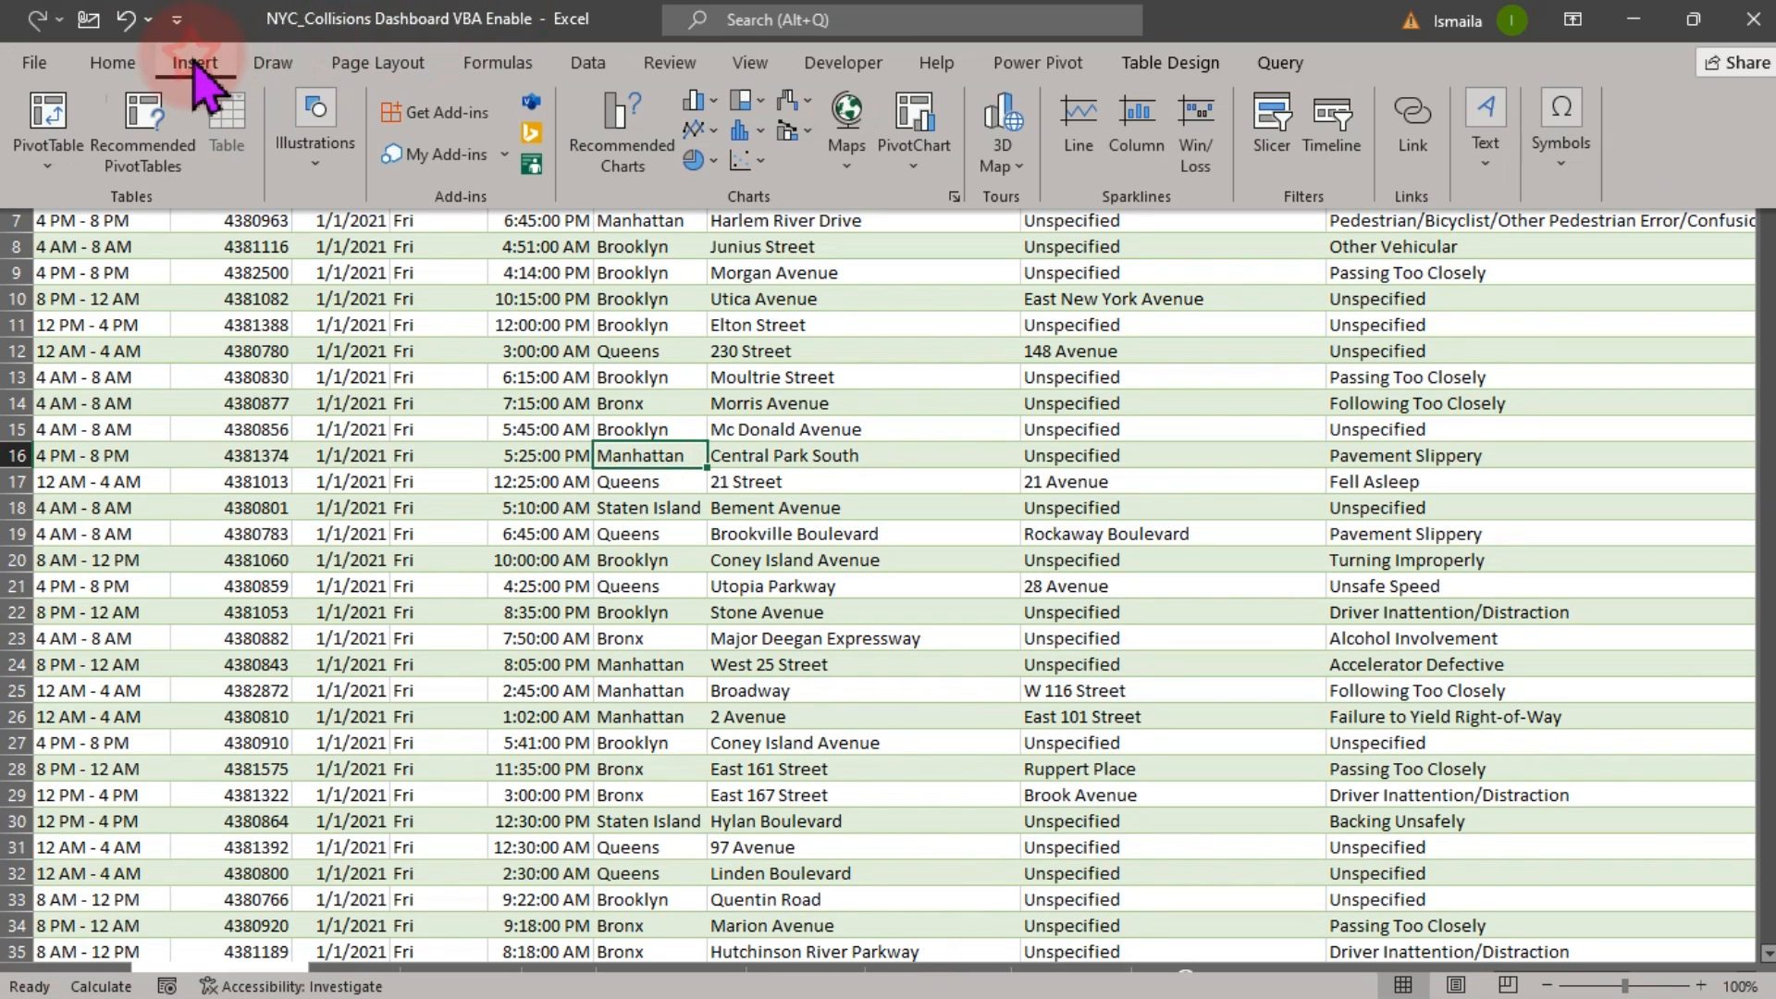
click(31, 129)
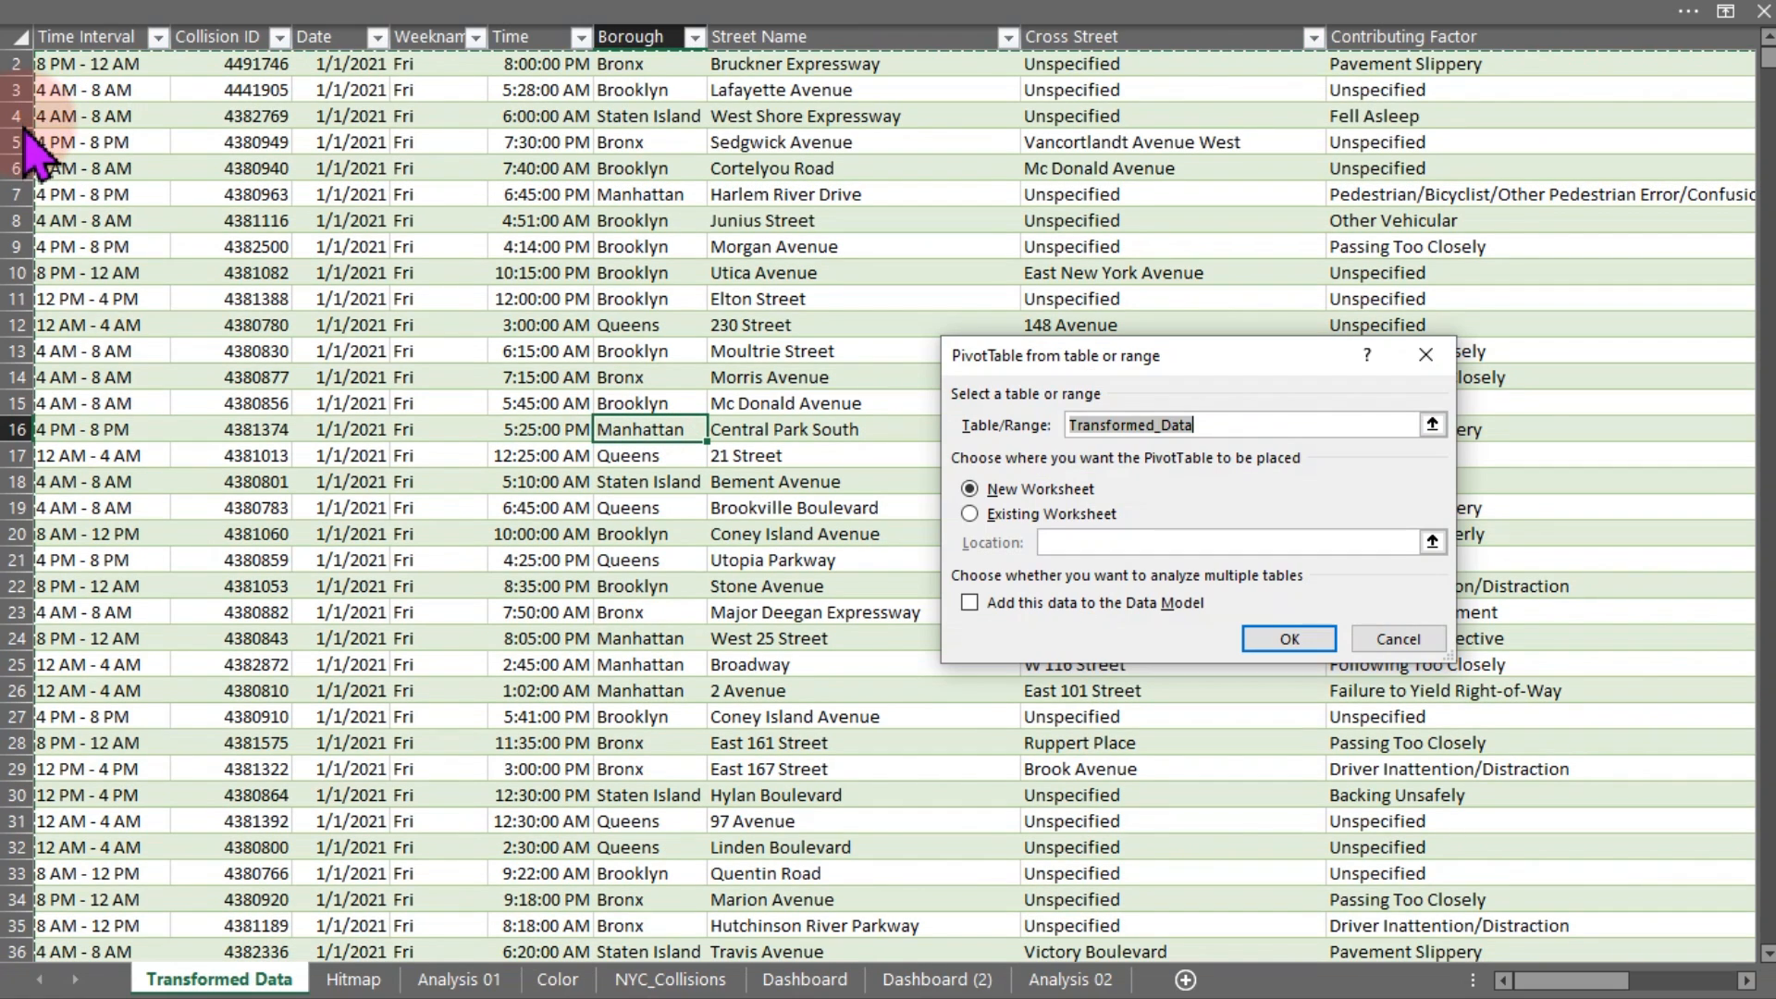
click(971, 514)
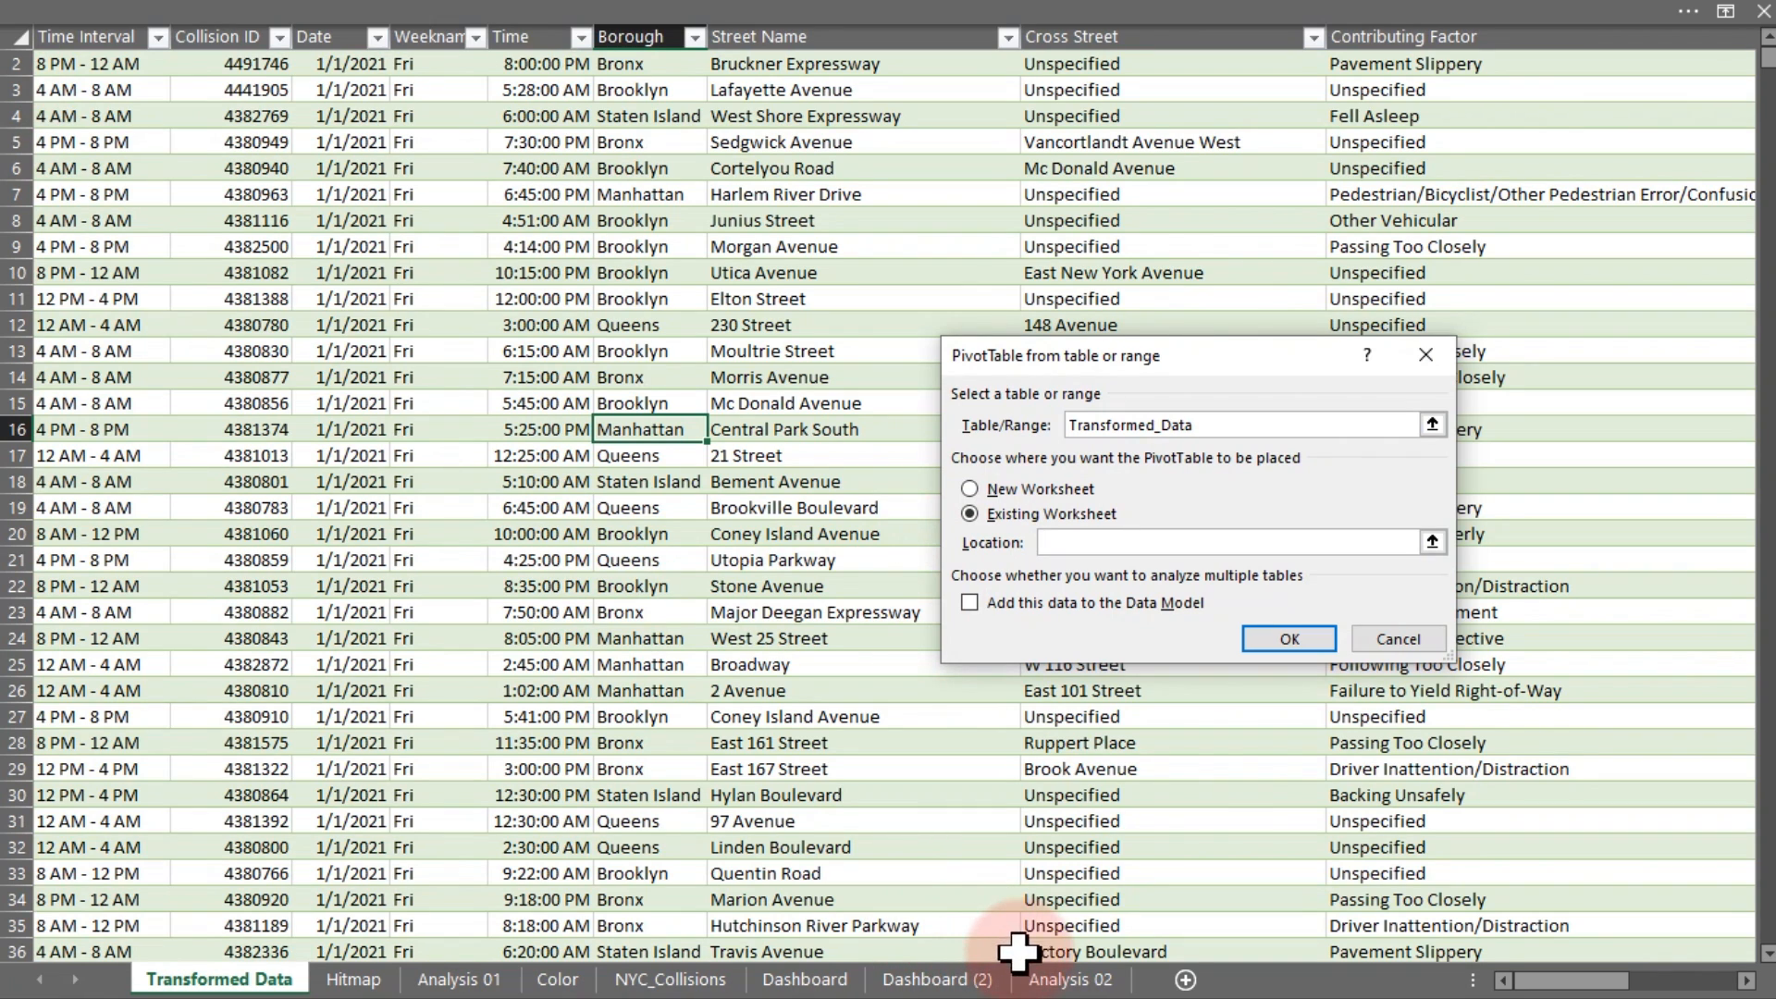
click(1029, 979)
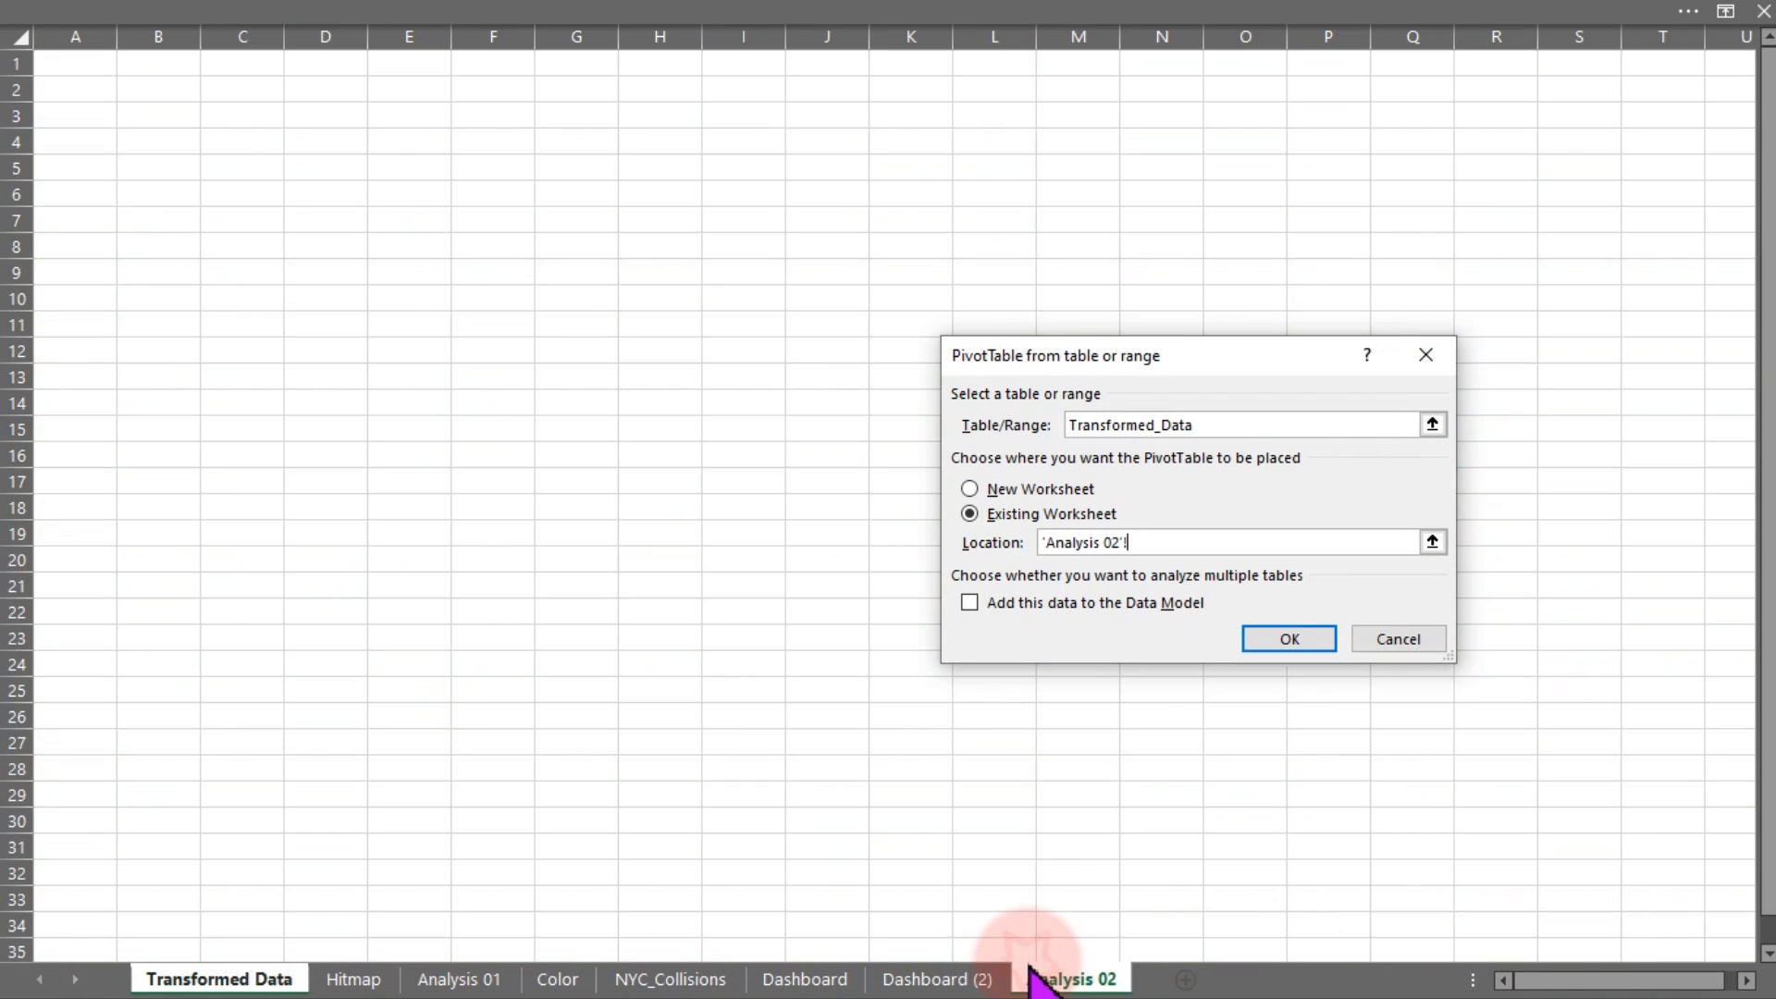
click(310, 296)
Create the pivot with Time Interval in Rows, Weekname in Columns, Collision ID in Values
click(1309, 654)
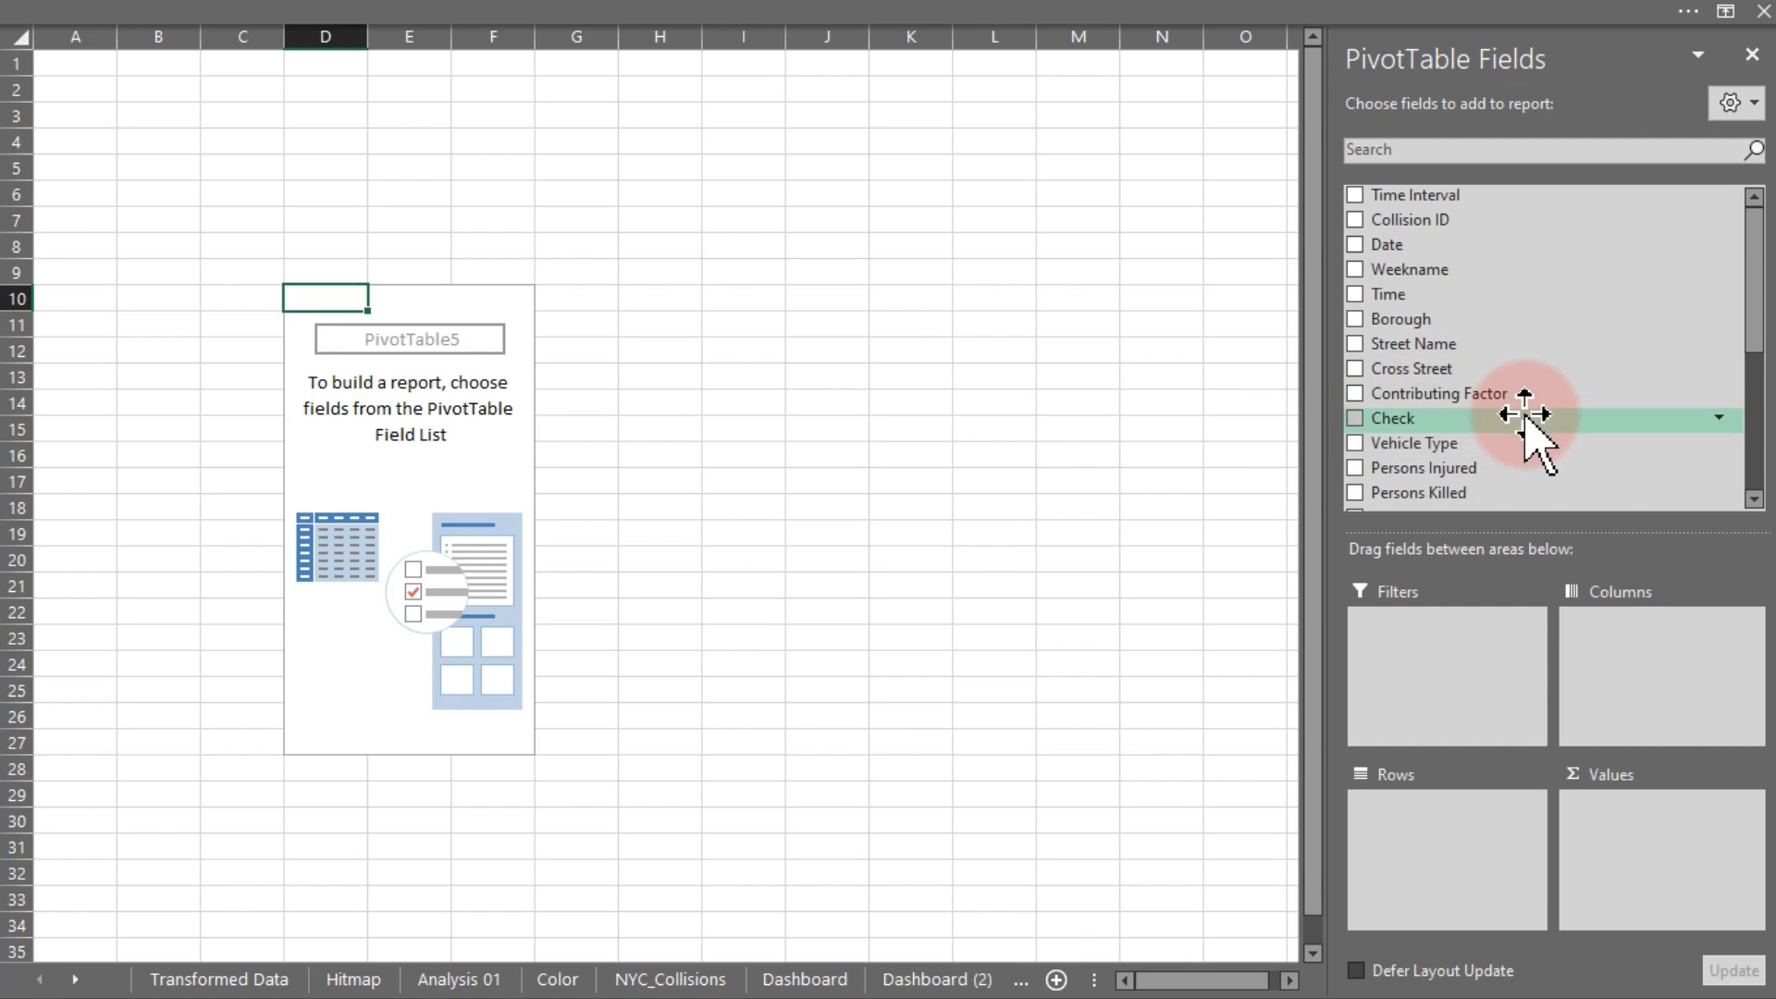
drag(1411, 196, 1459, 879)
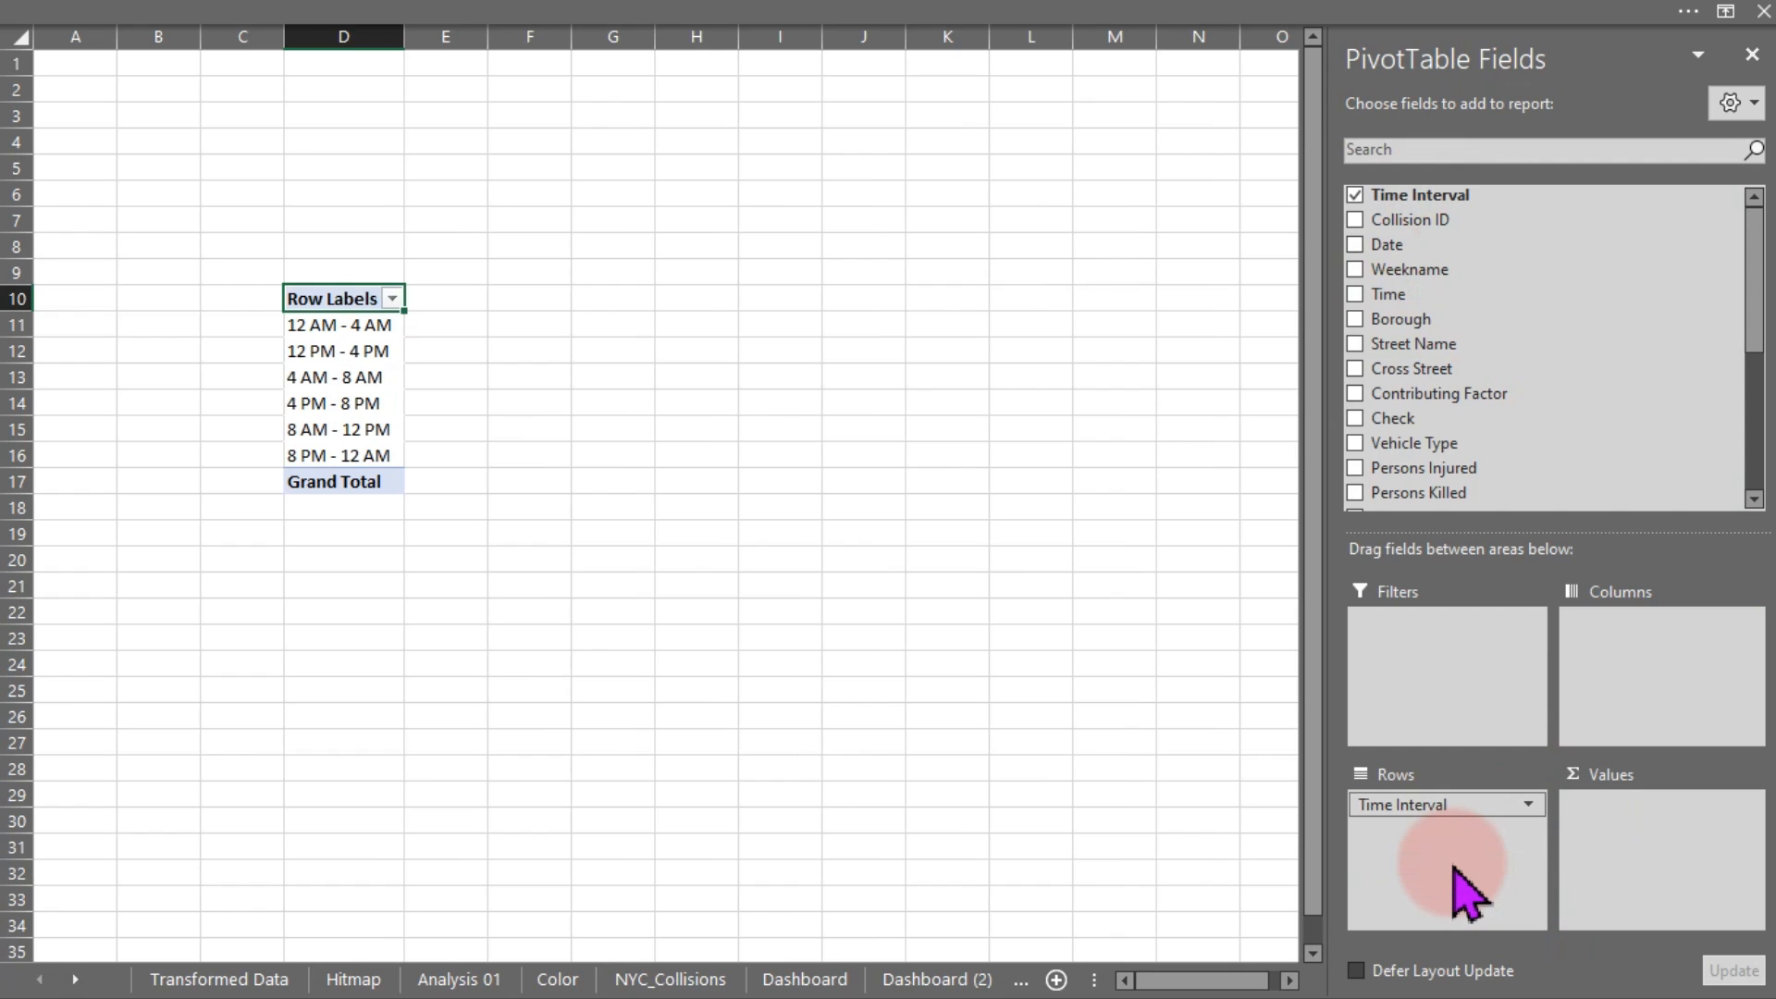
drag(1397, 270, 1629, 678)
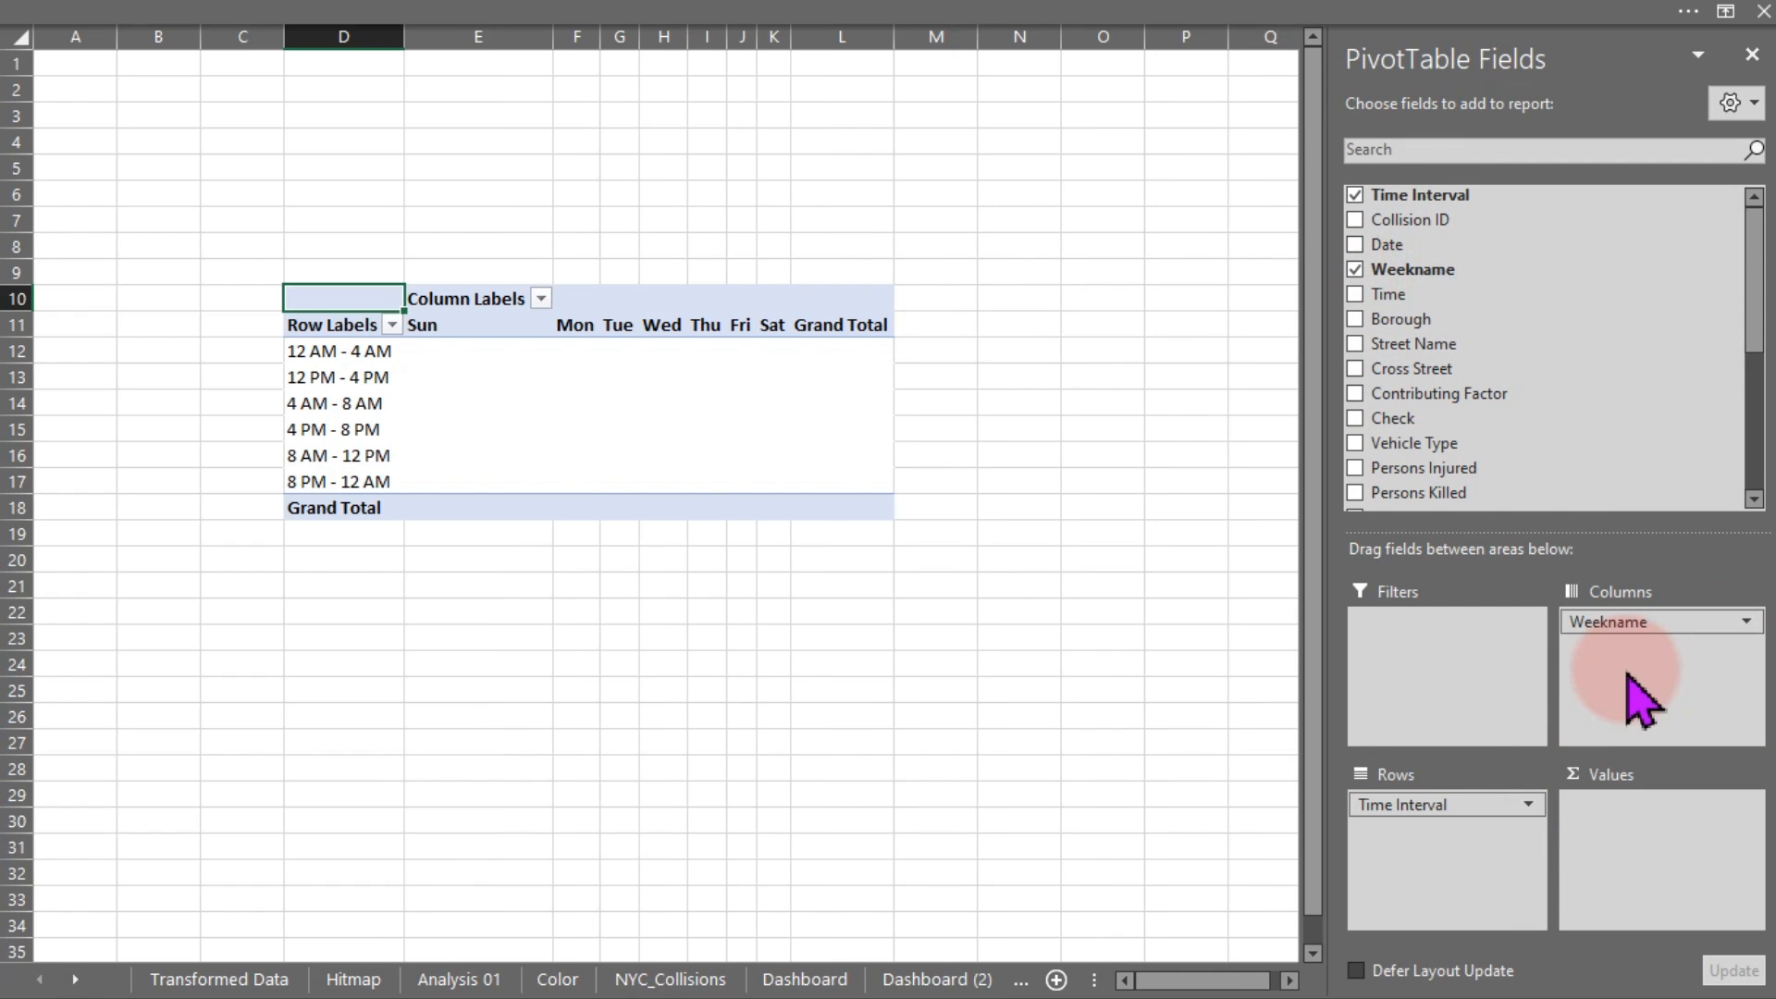
drag(1448, 224, 1637, 861)
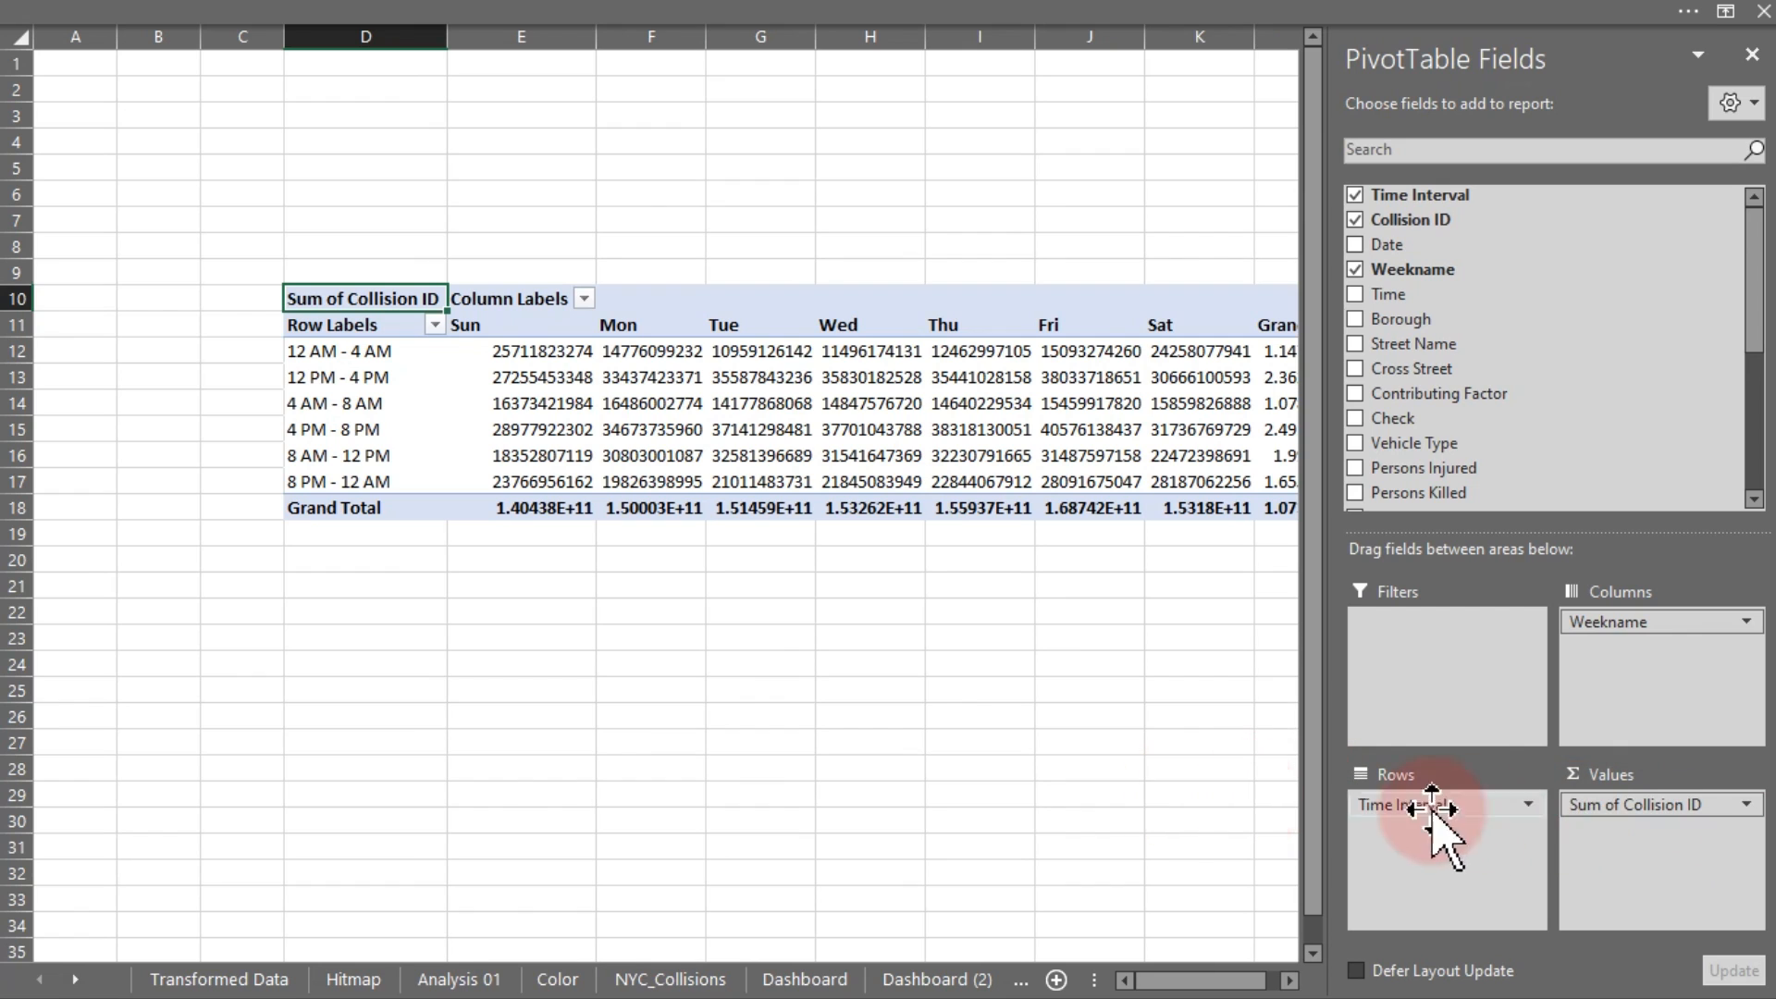
Summarize the Collision ID value field by Count instead of Sum
click(1601, 805)
click(1609, 775)
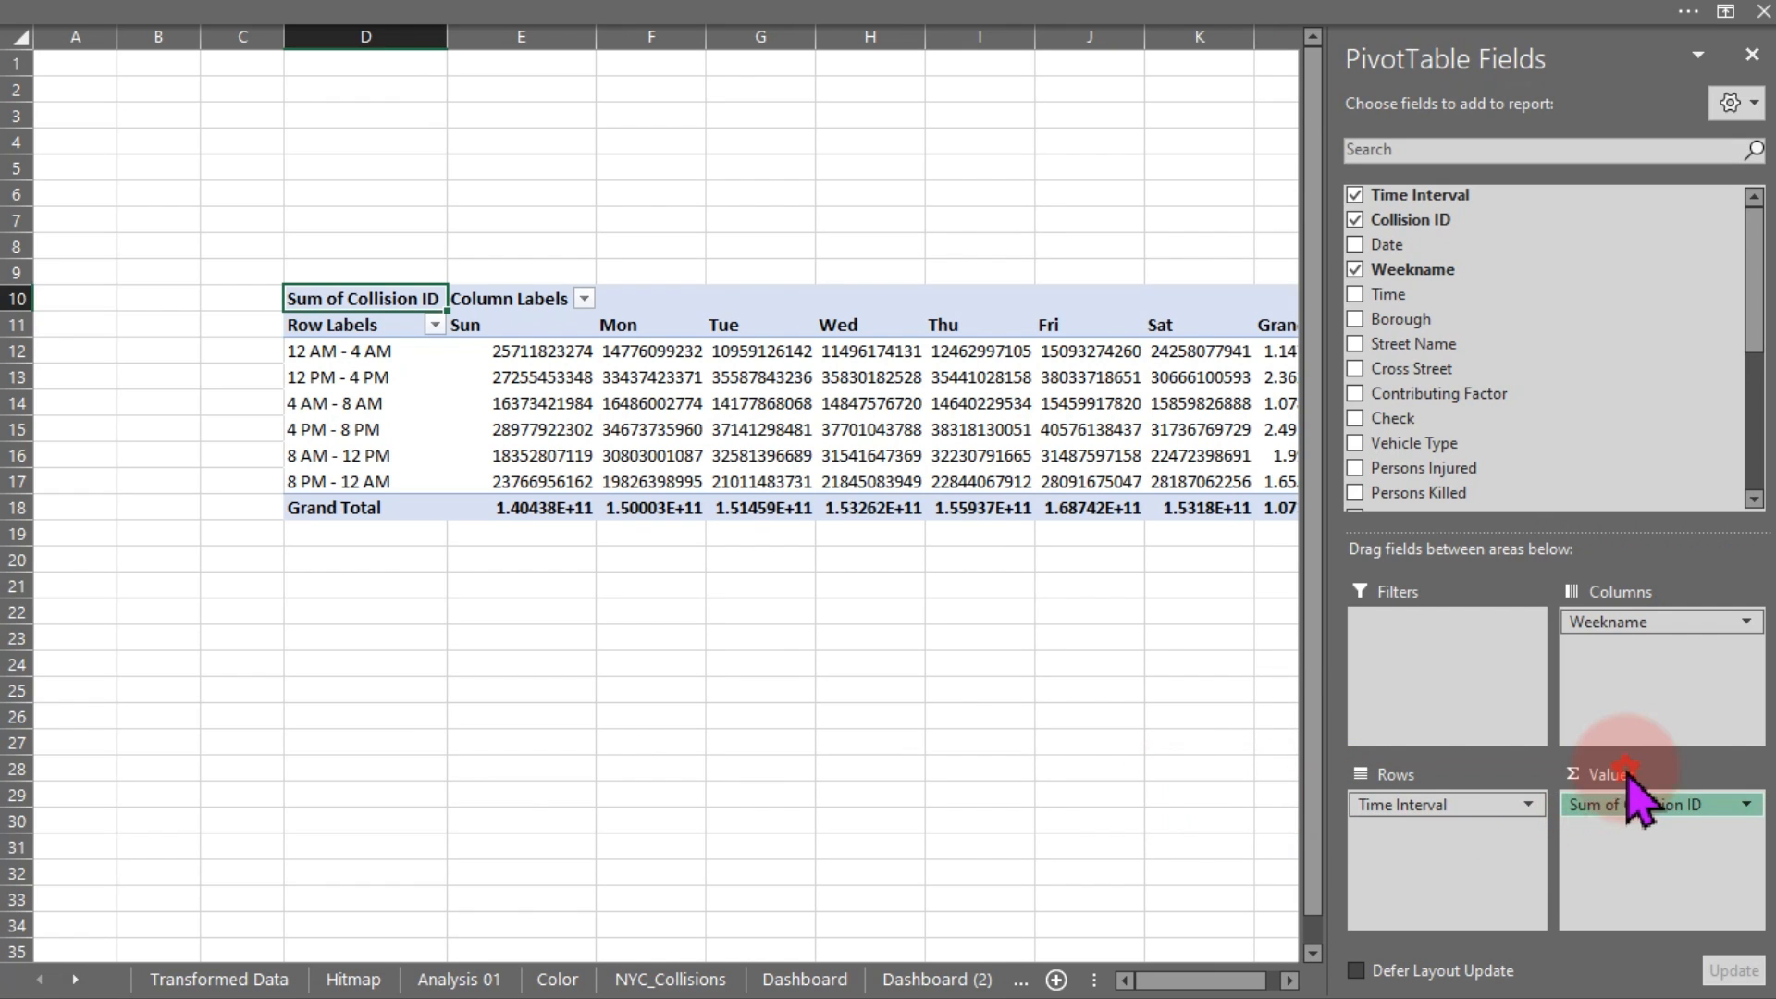
click(1004, 499)
click(1276, 637)
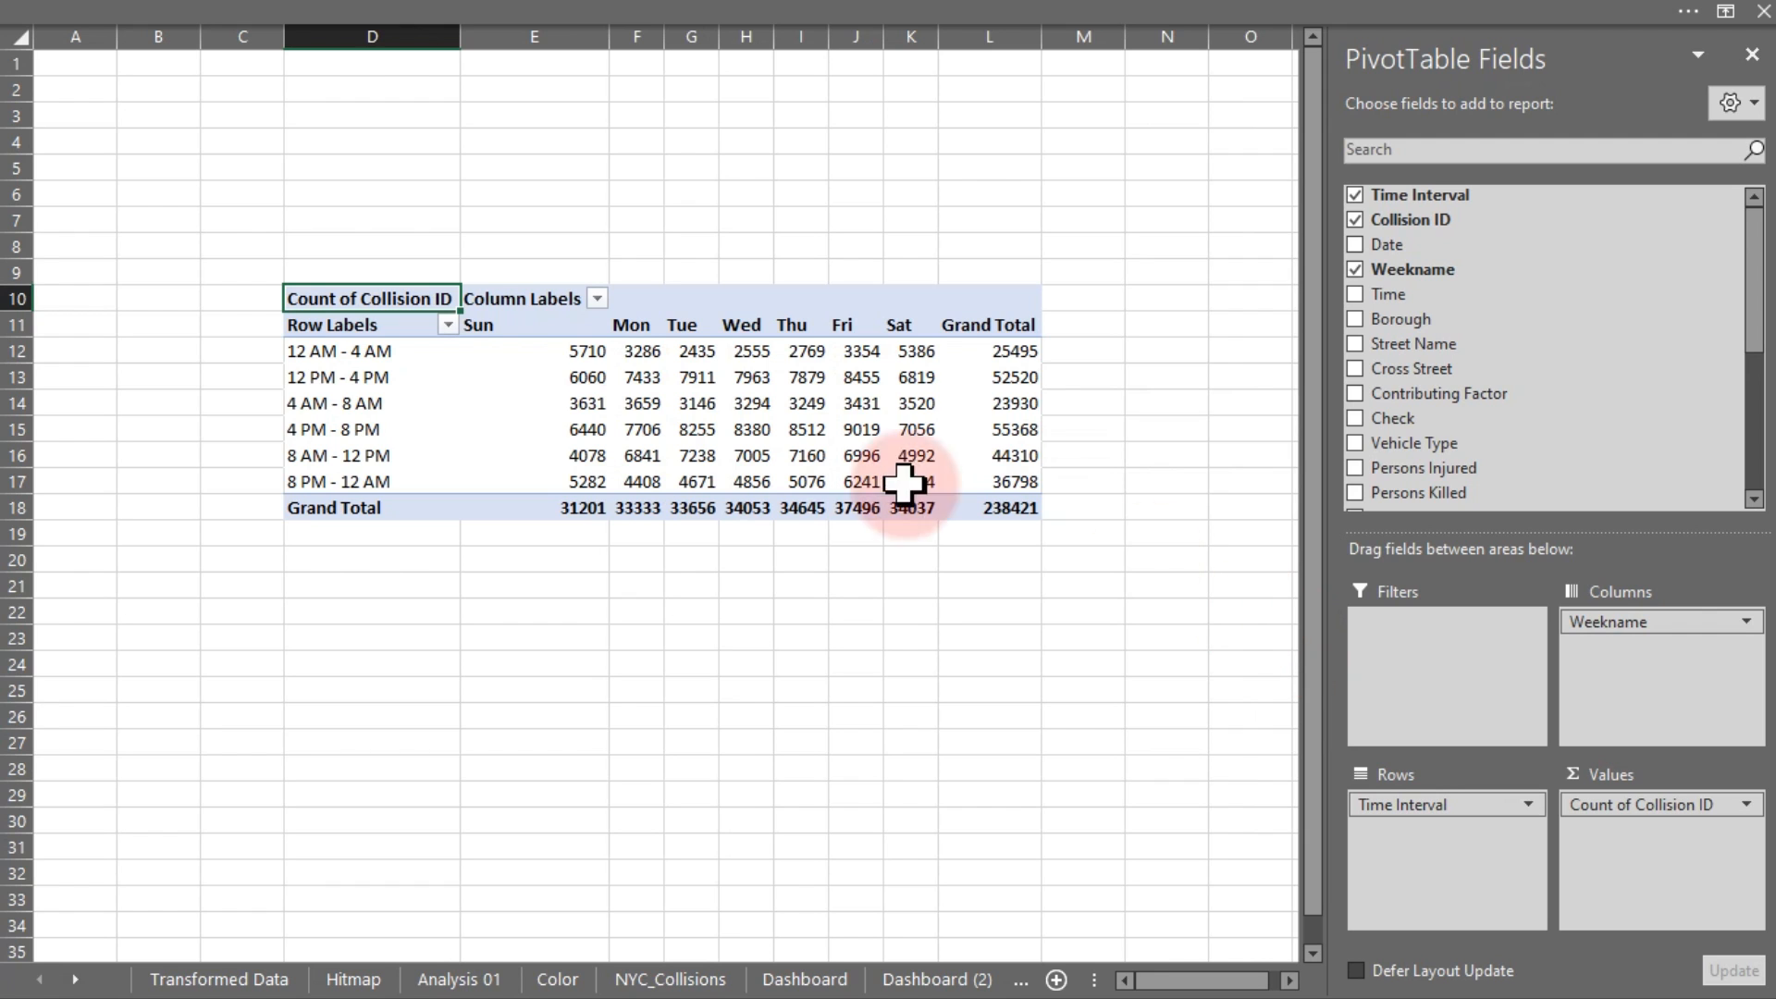
Turn the pivot's Grand Totals off for both rows and columns
click(586, 499)
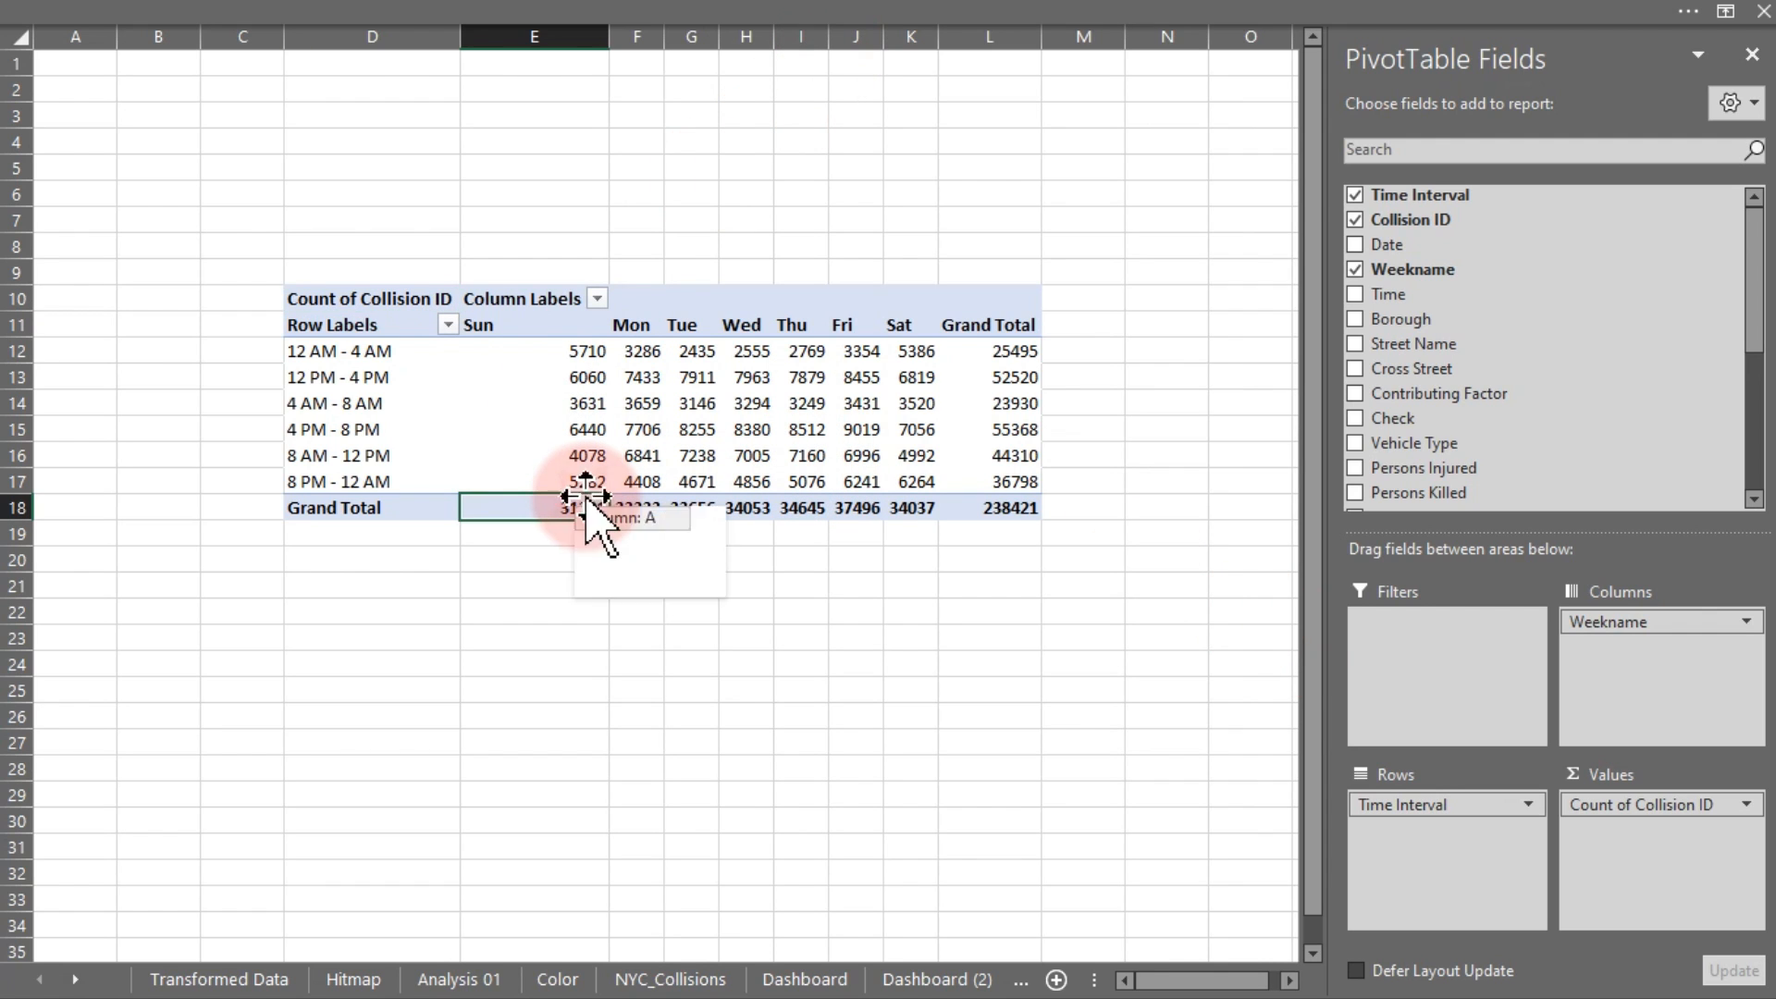
click(794, 11)
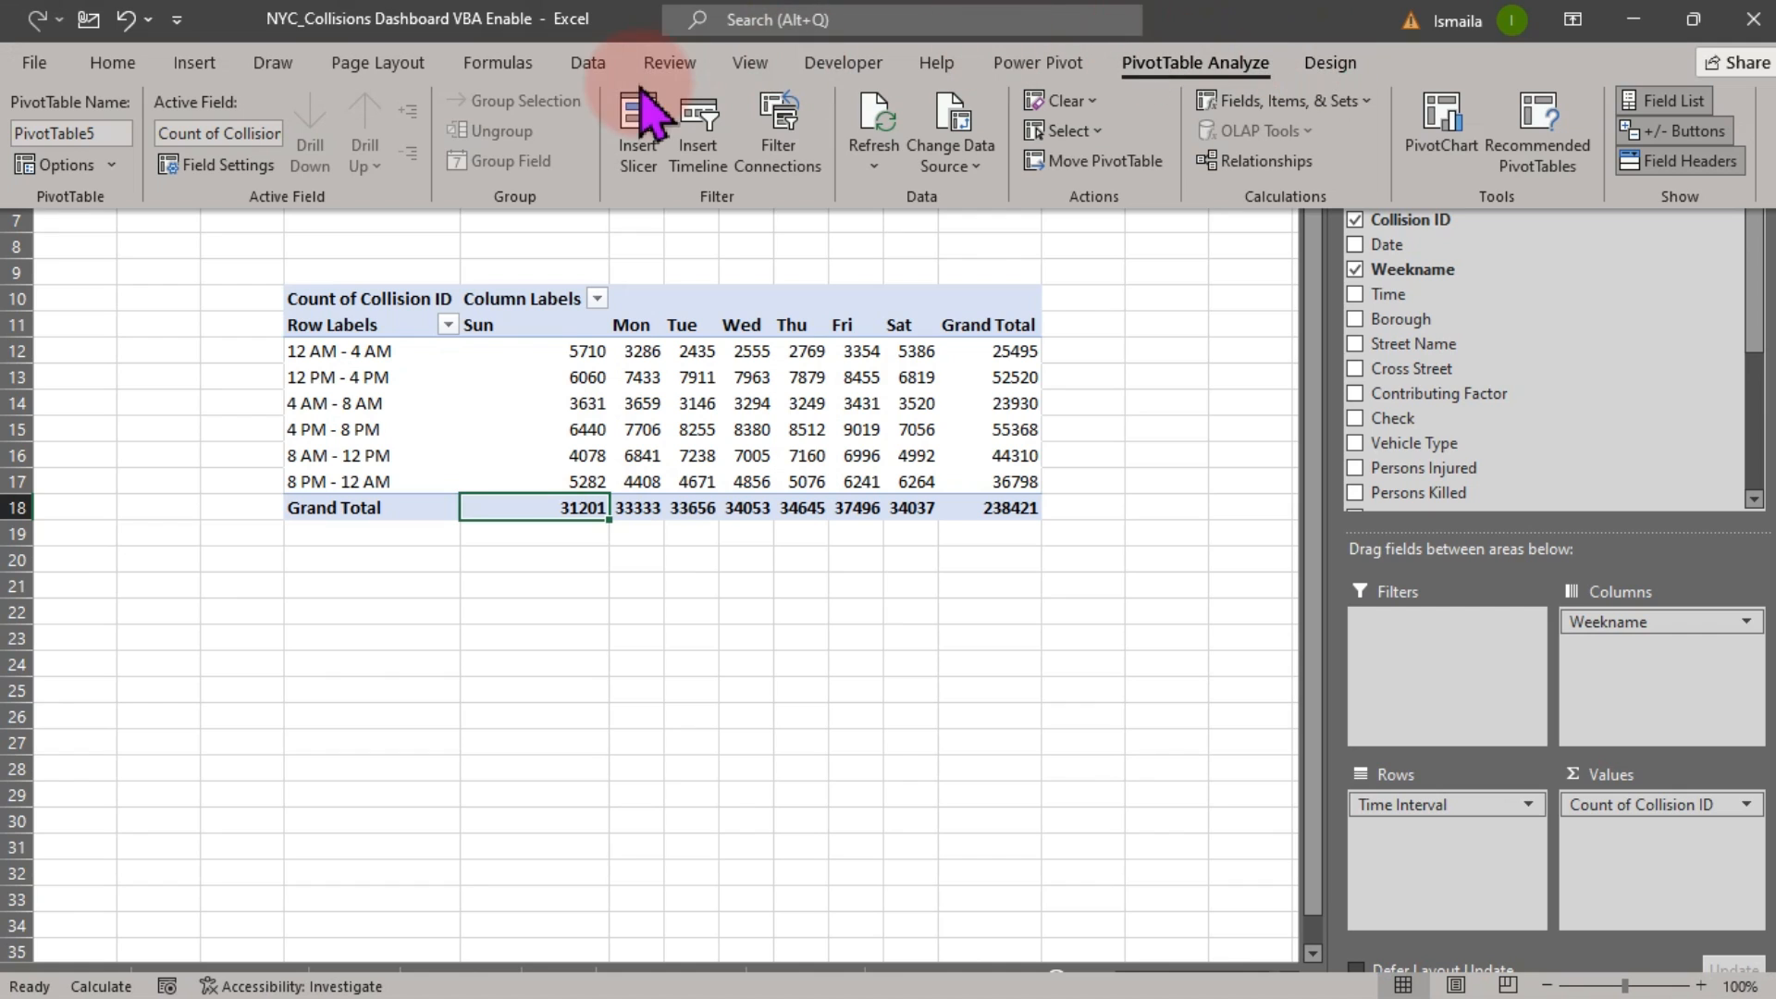
click(1329, 63)
click(124, 155)
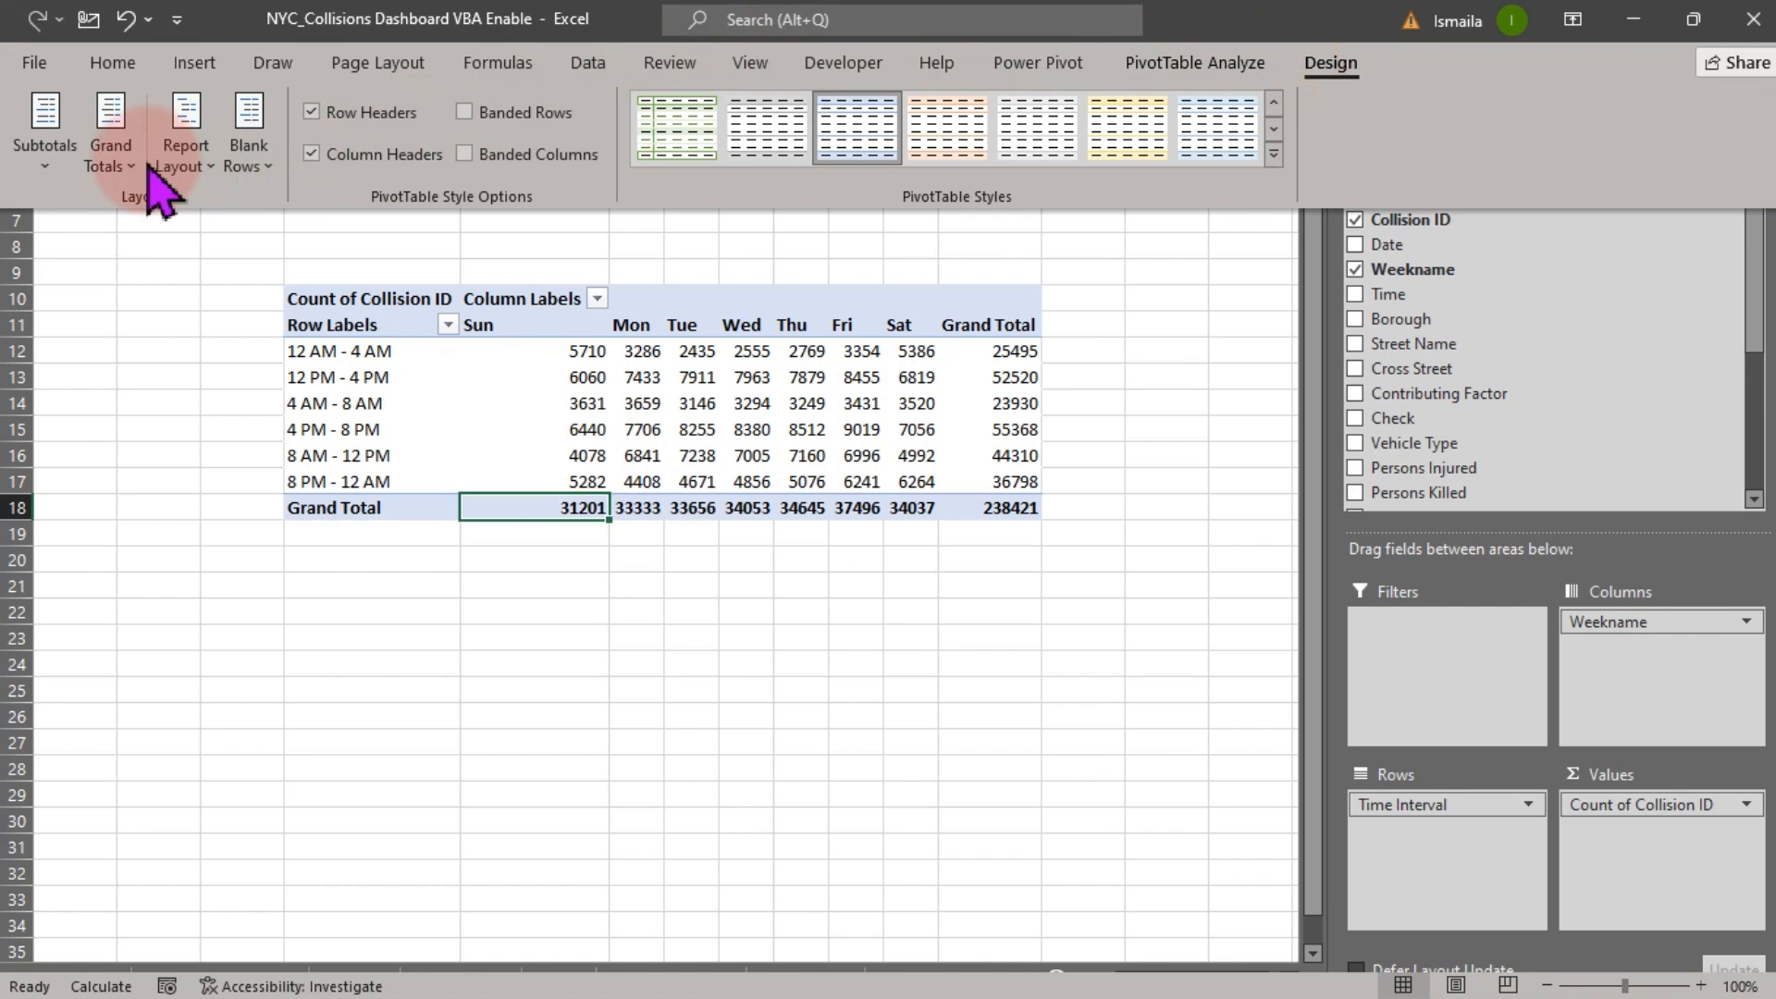
click(193, 233)
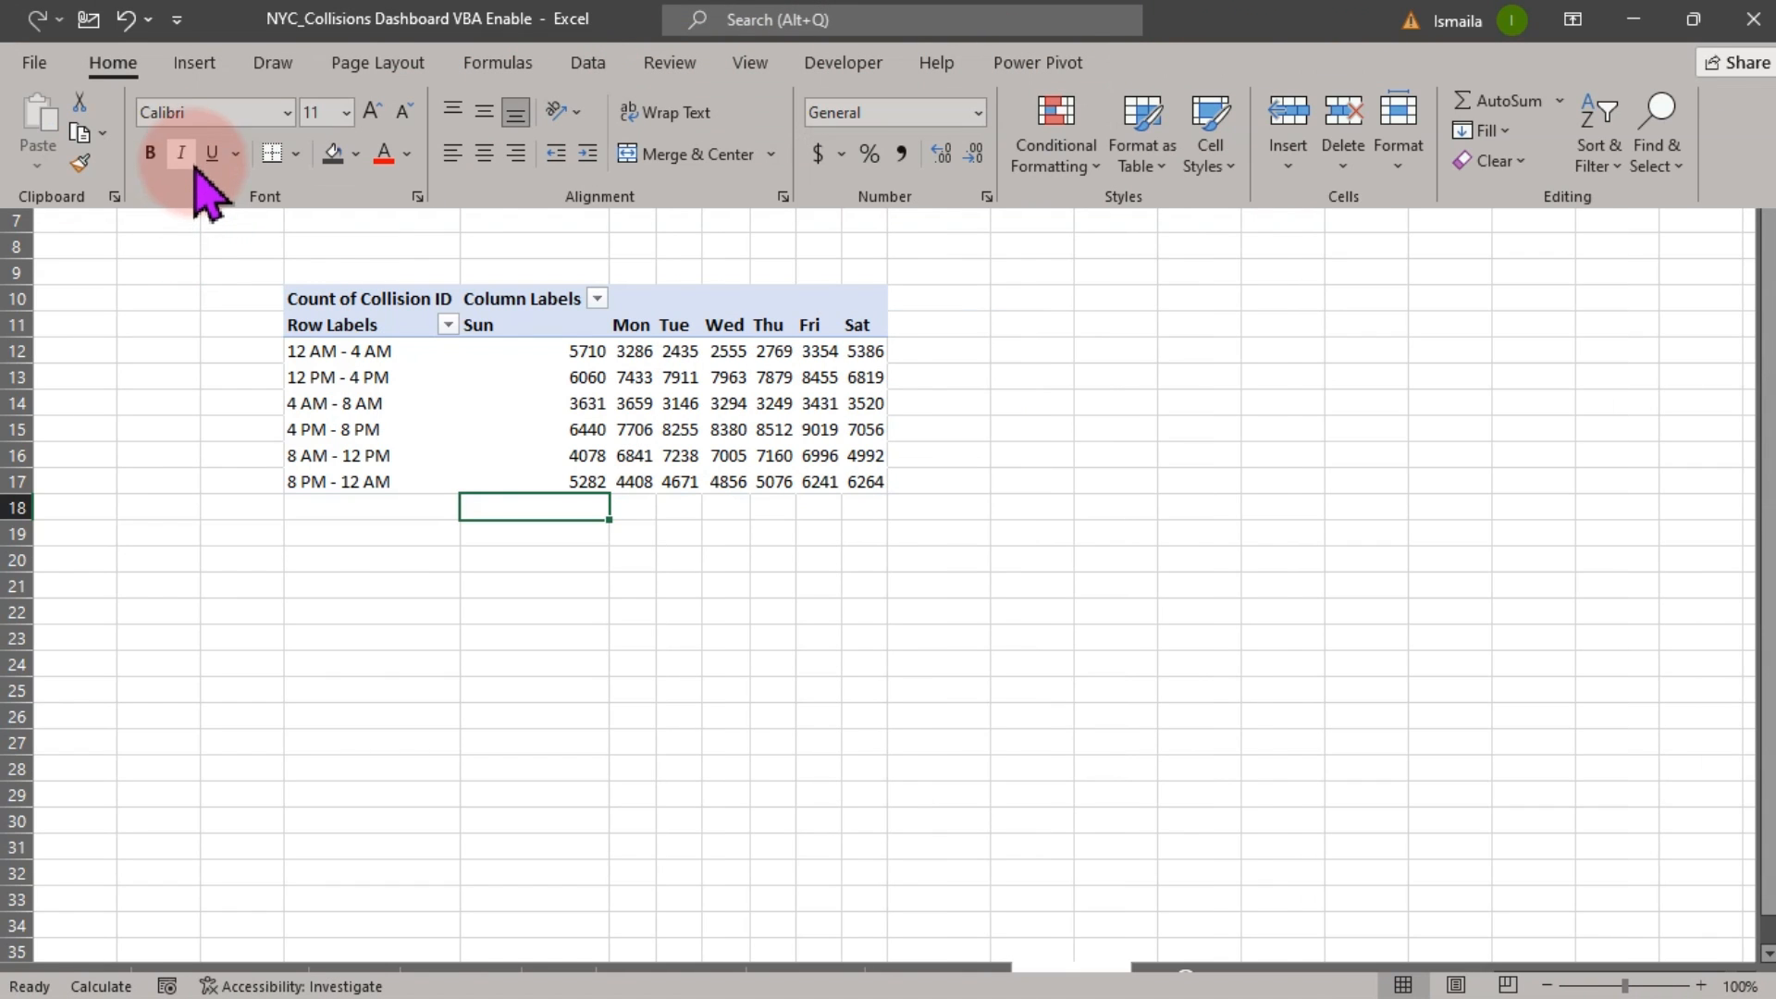
Set the pivot's report layout to Show in Tabular Form
click(626, 387)
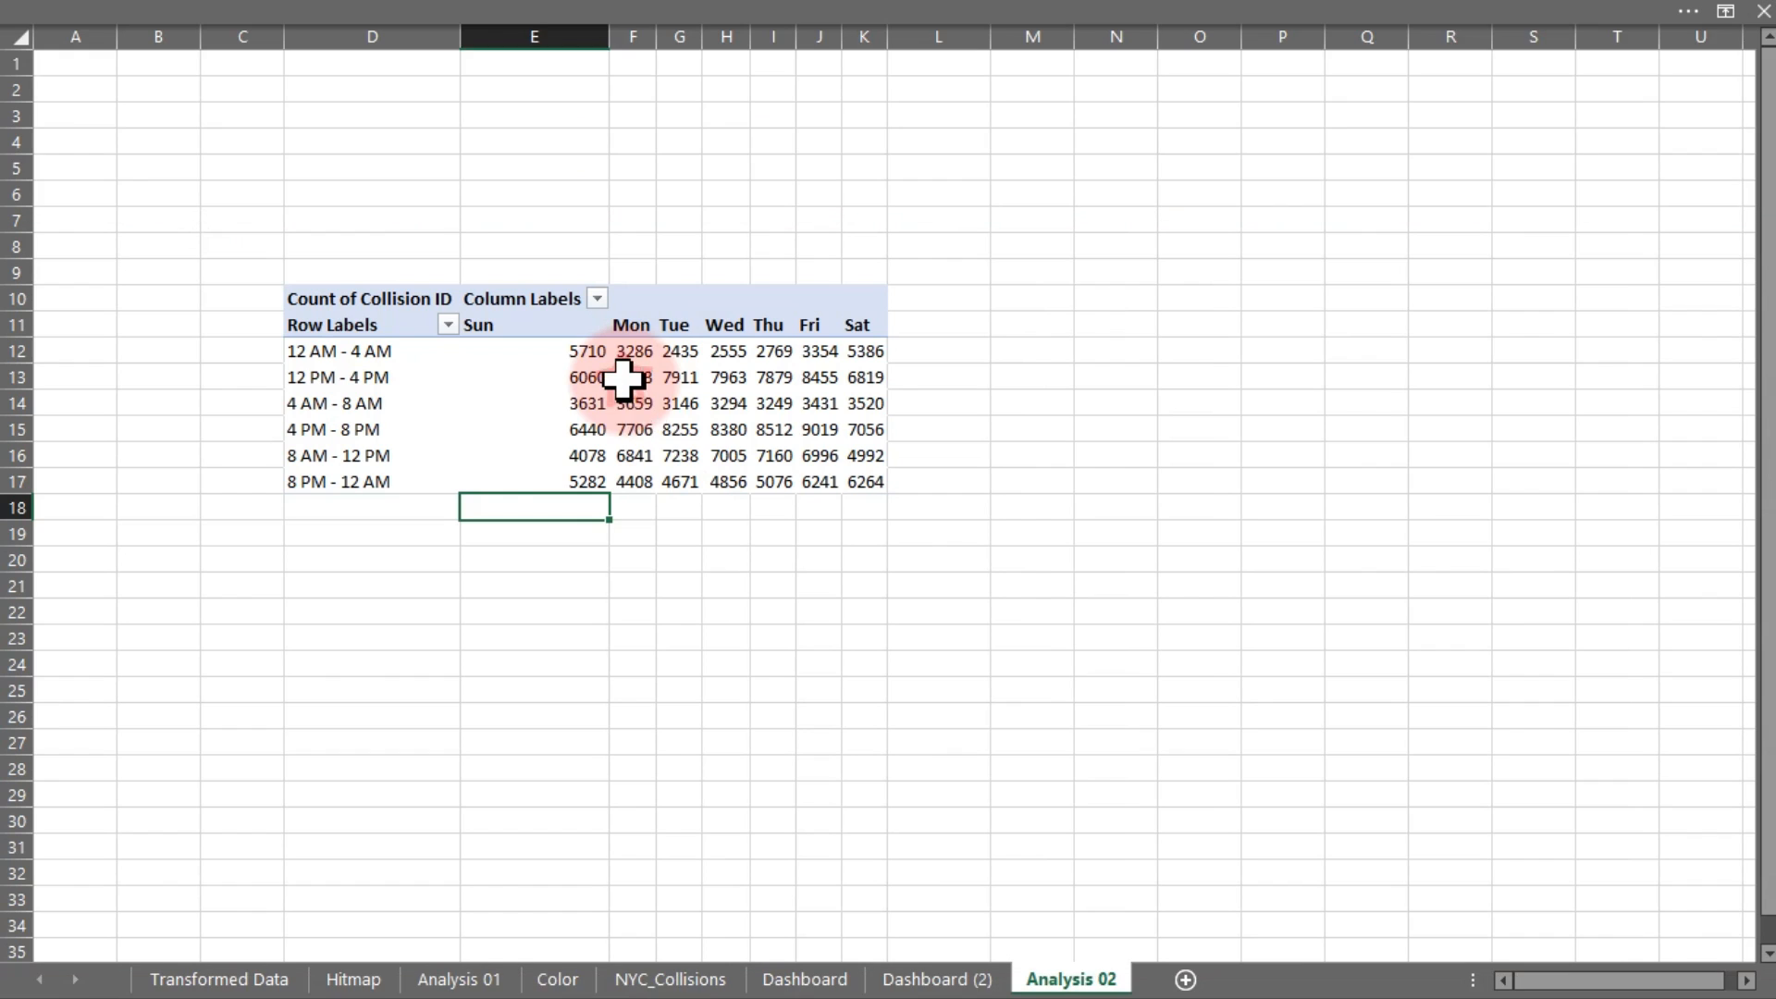
click(1122, 19)
click(1323, 62)
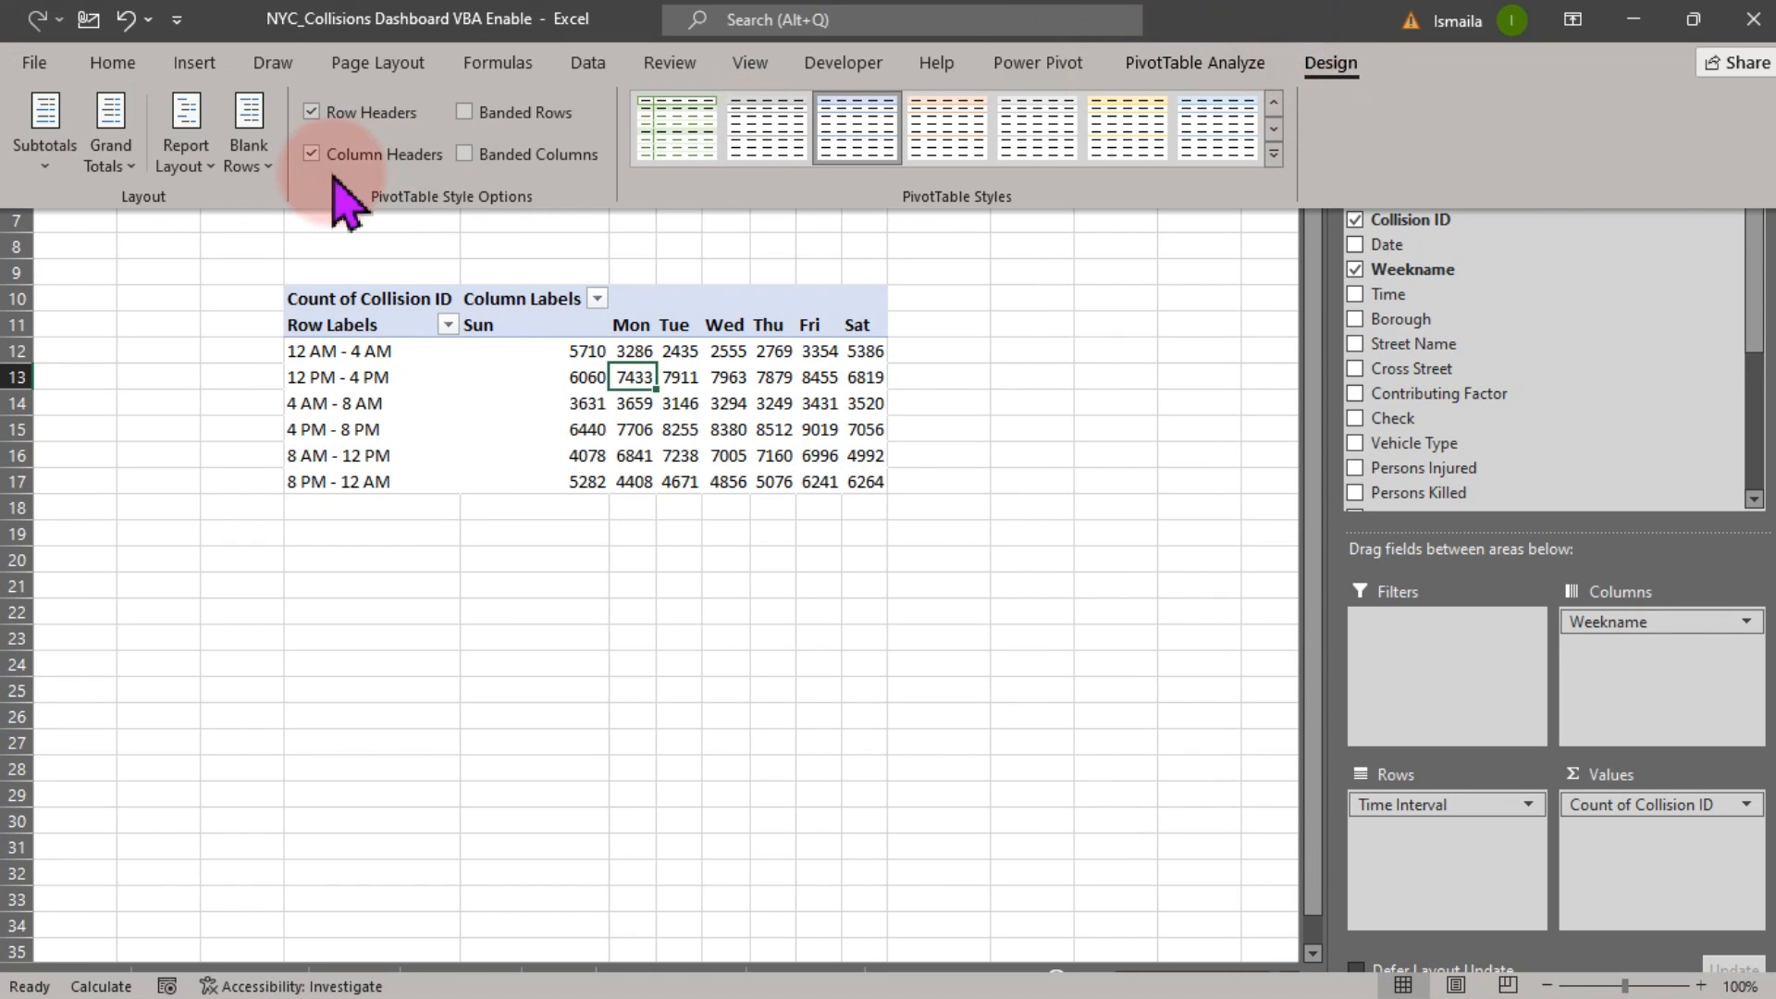
click(186, 148)
click(294, 359)
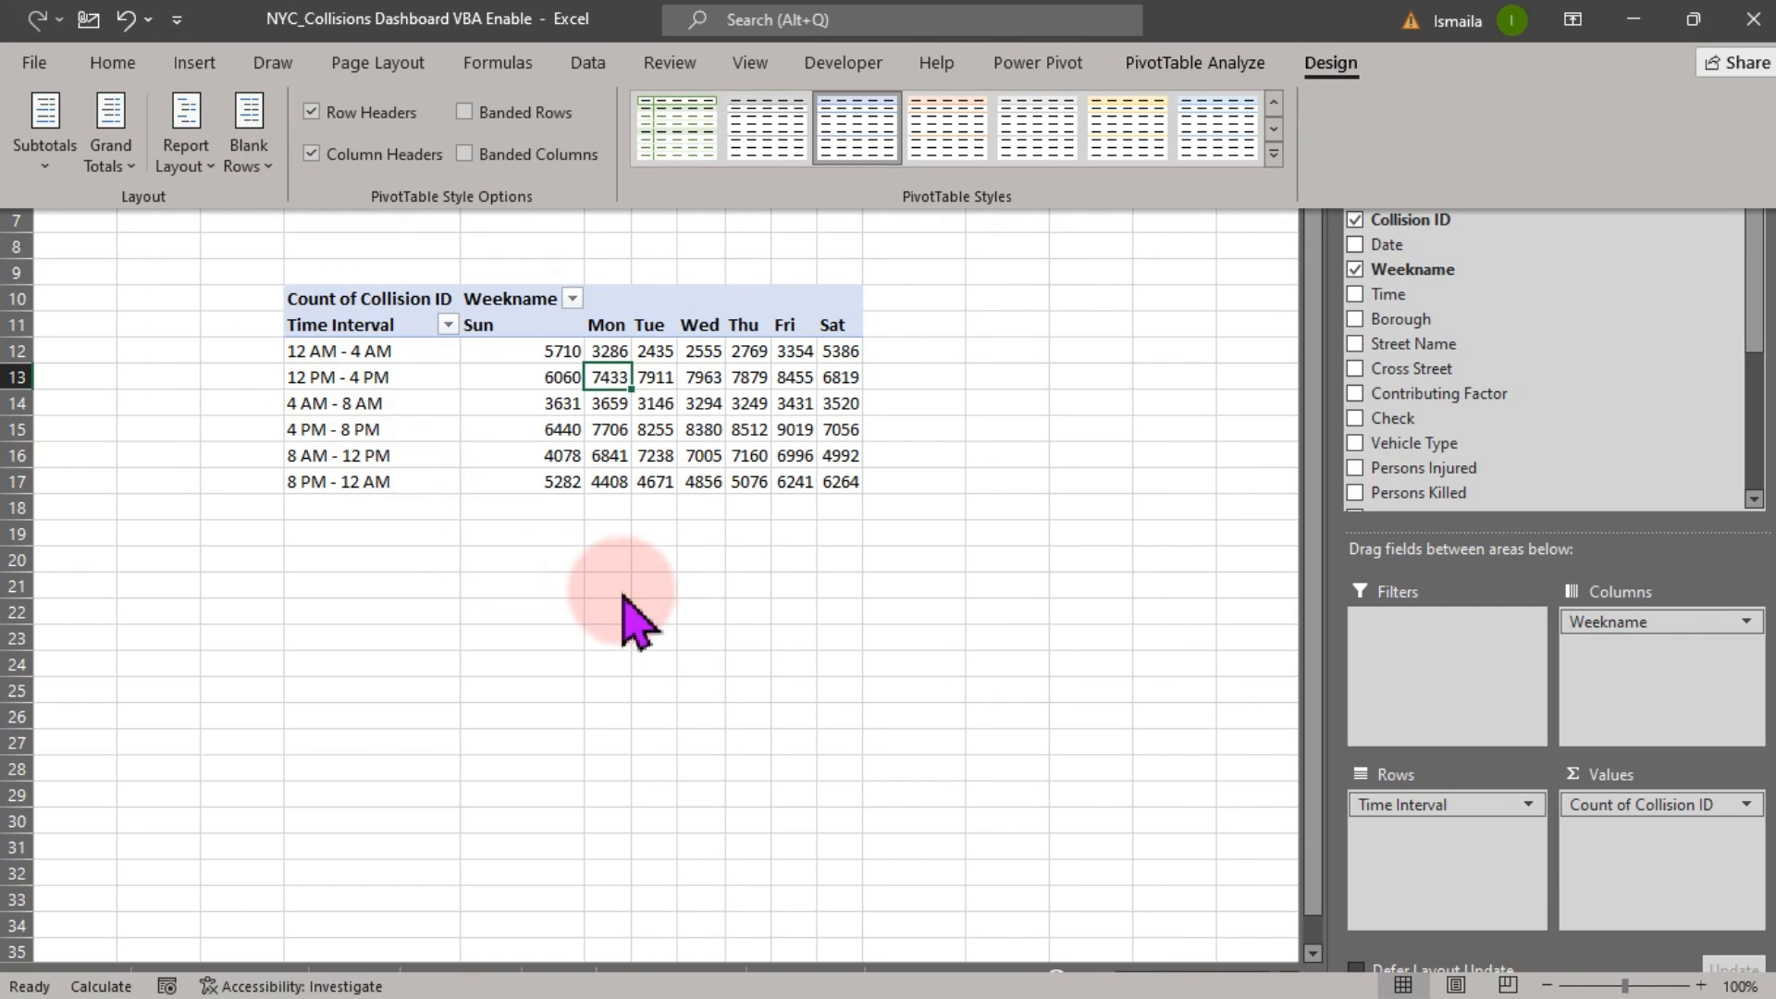
click(643, 629)
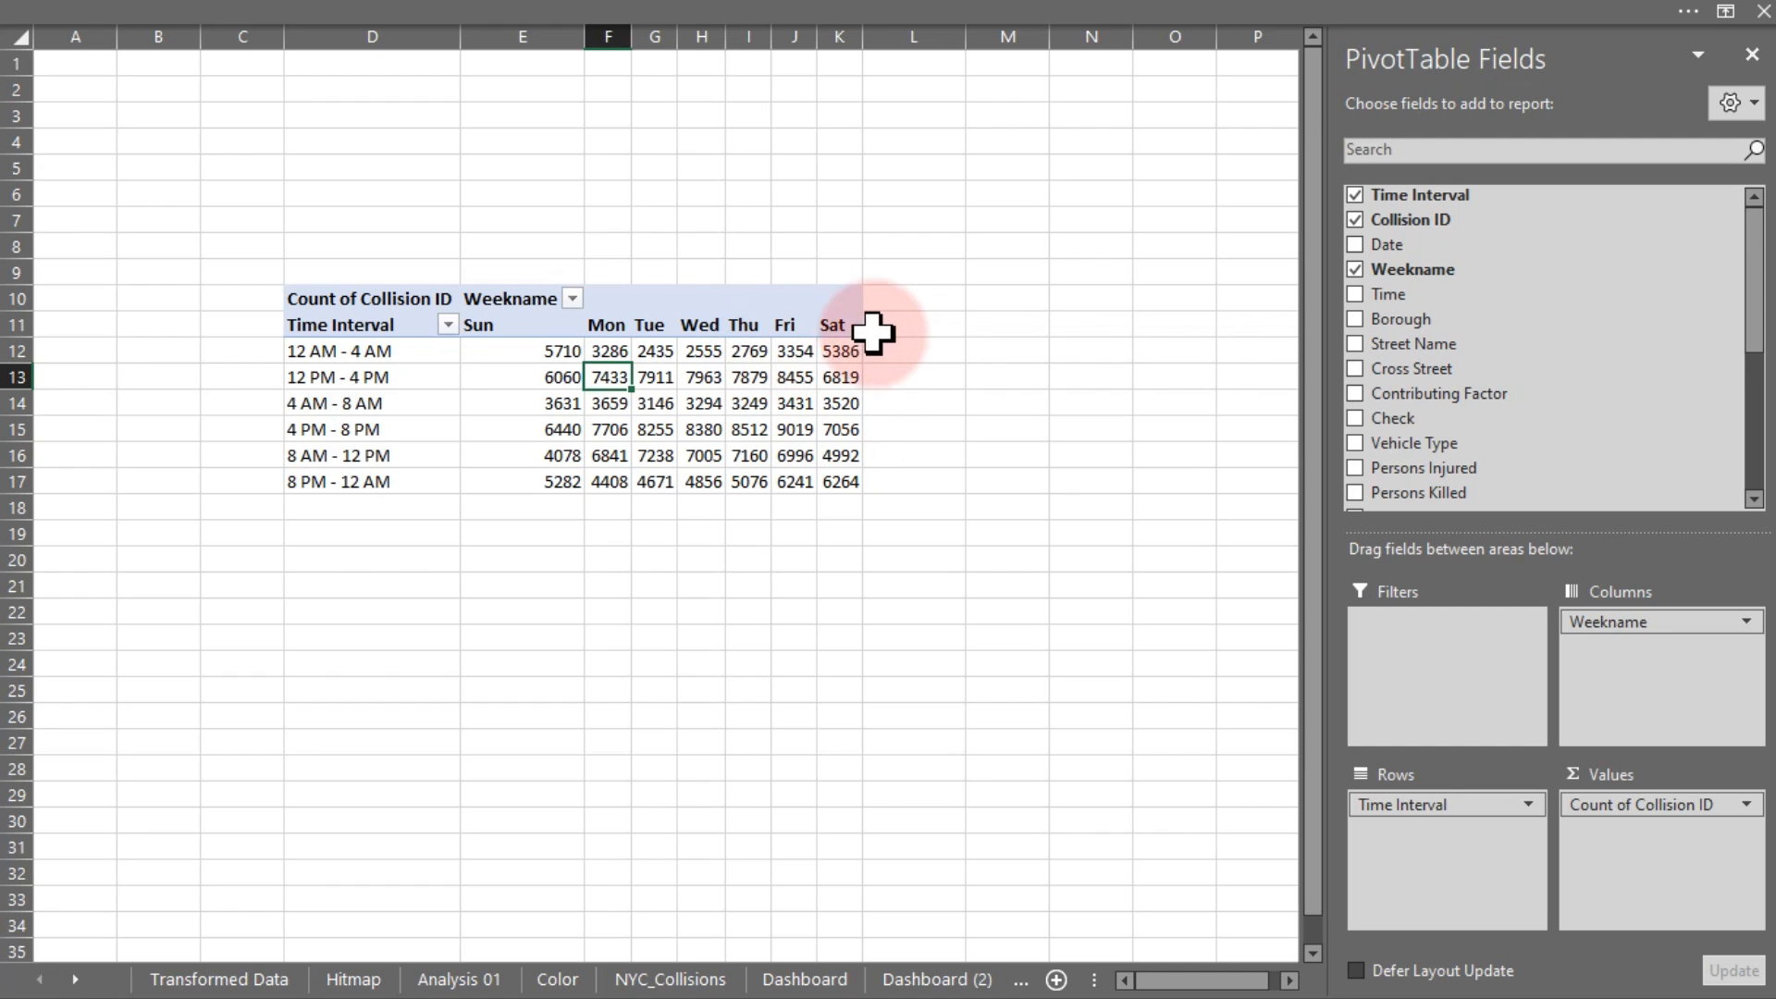
Widen columns F to K (Mon–Sat) together to a uniform width and zoom in on the pivot
click(908, 324)
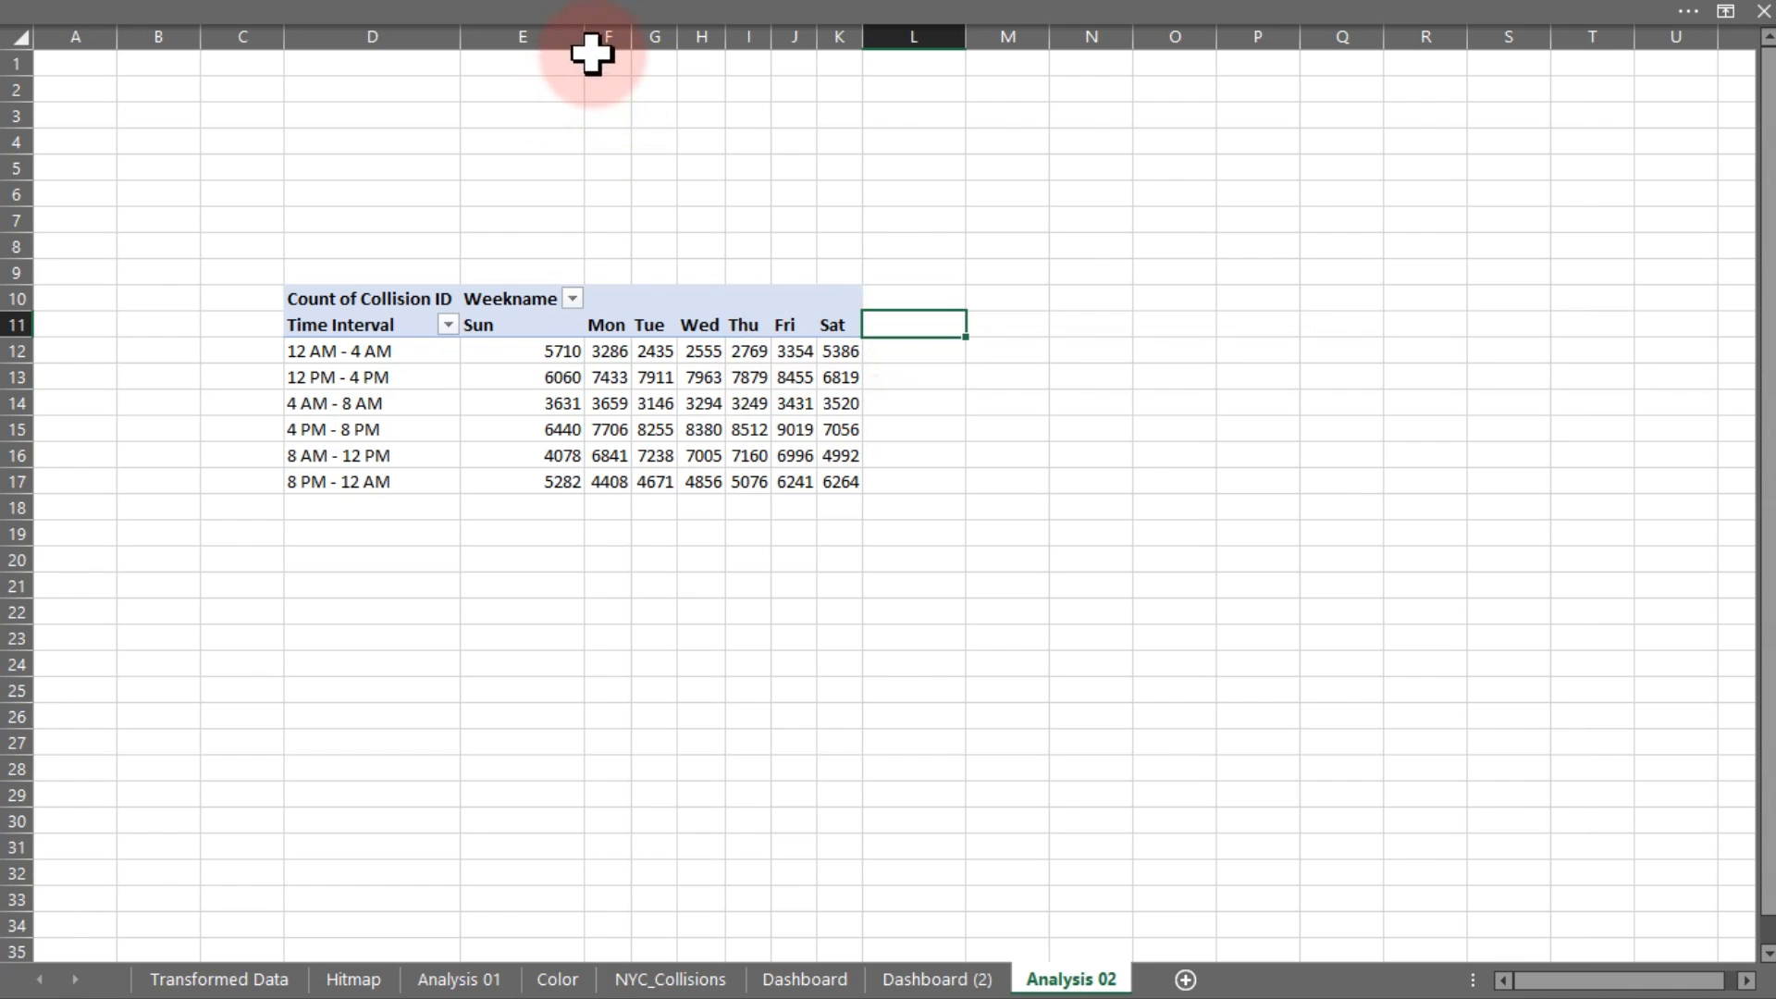
drag(595, 44, 844, 35)
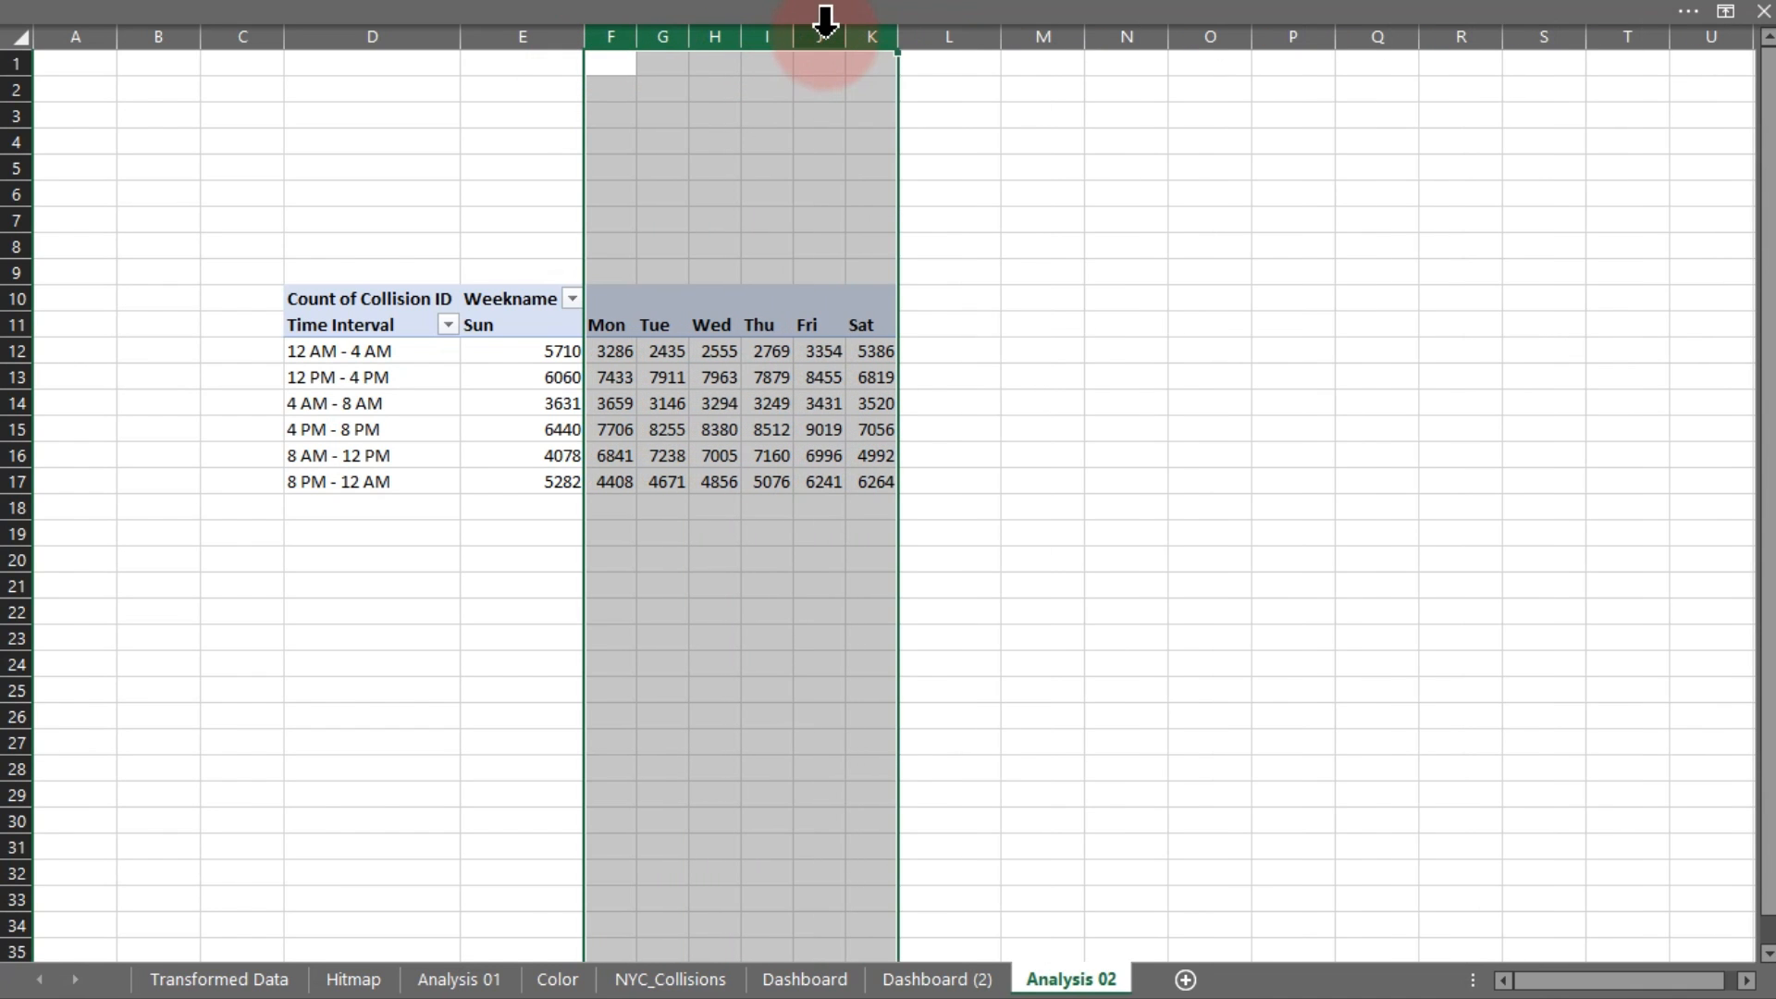
click(946, 405)
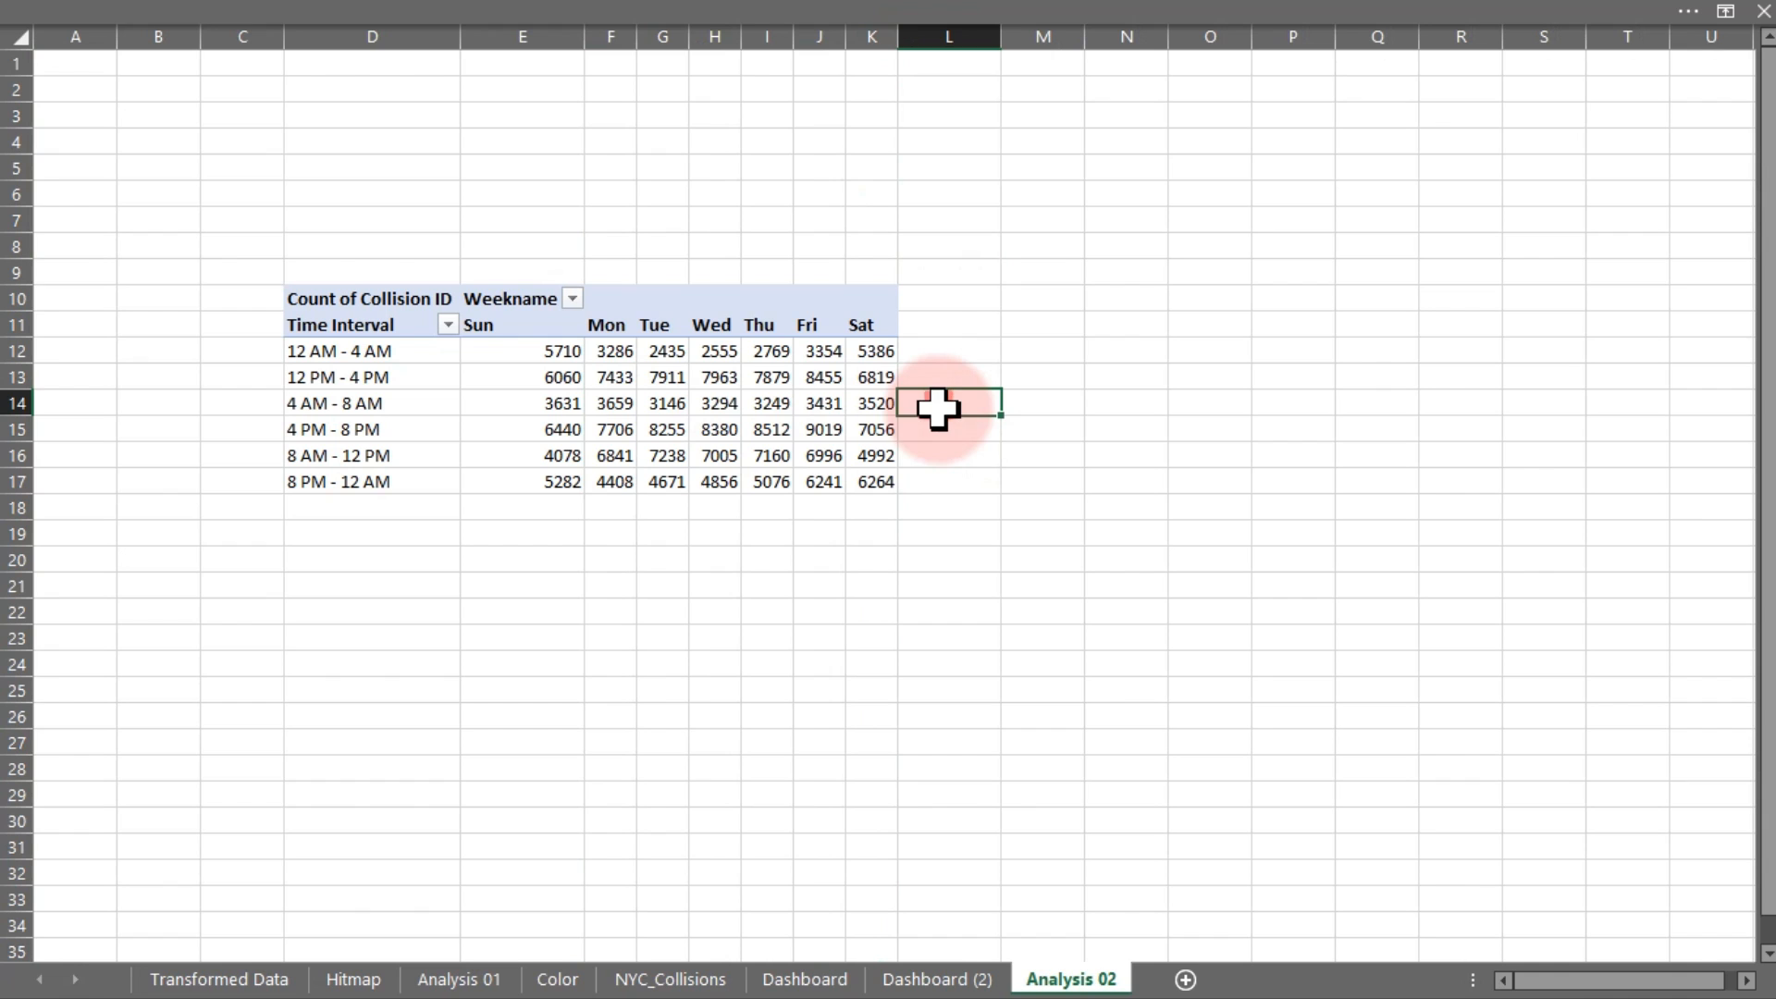
click(728, 16)
click(1701, 986)
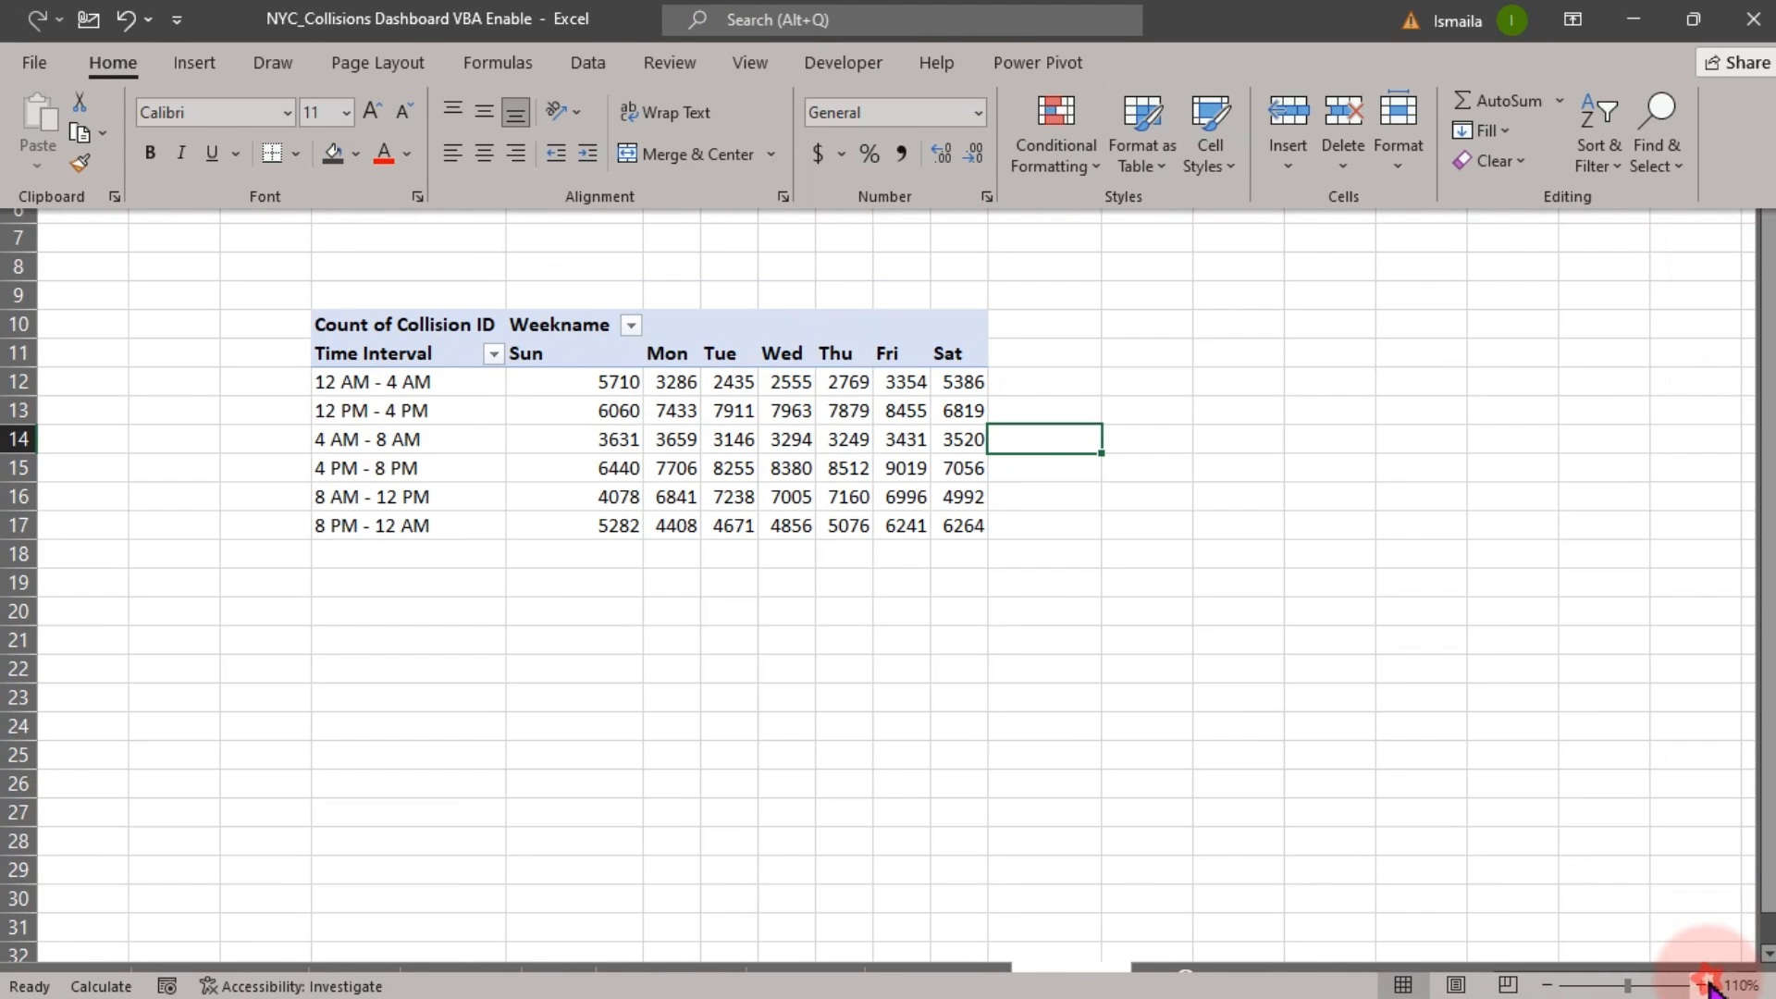
click(1701, 986)
click(1702, 986)
click(1666, 694)
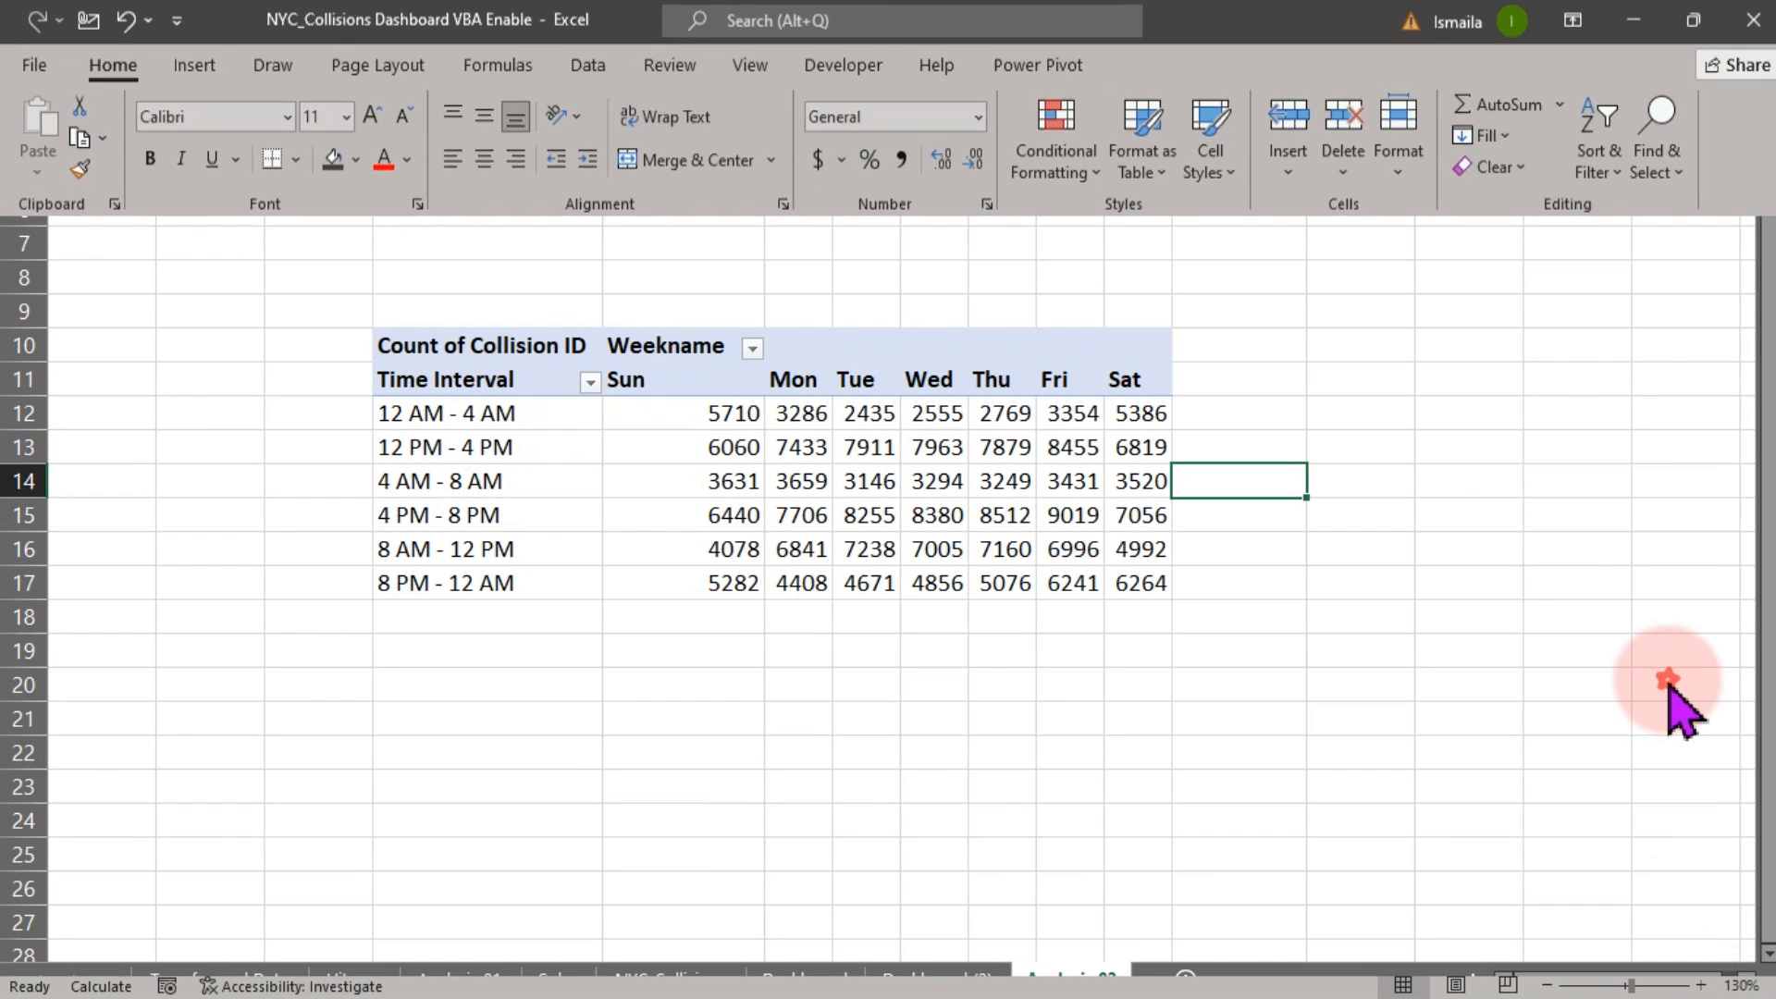
click(1747, 981)
click(1746, 981)
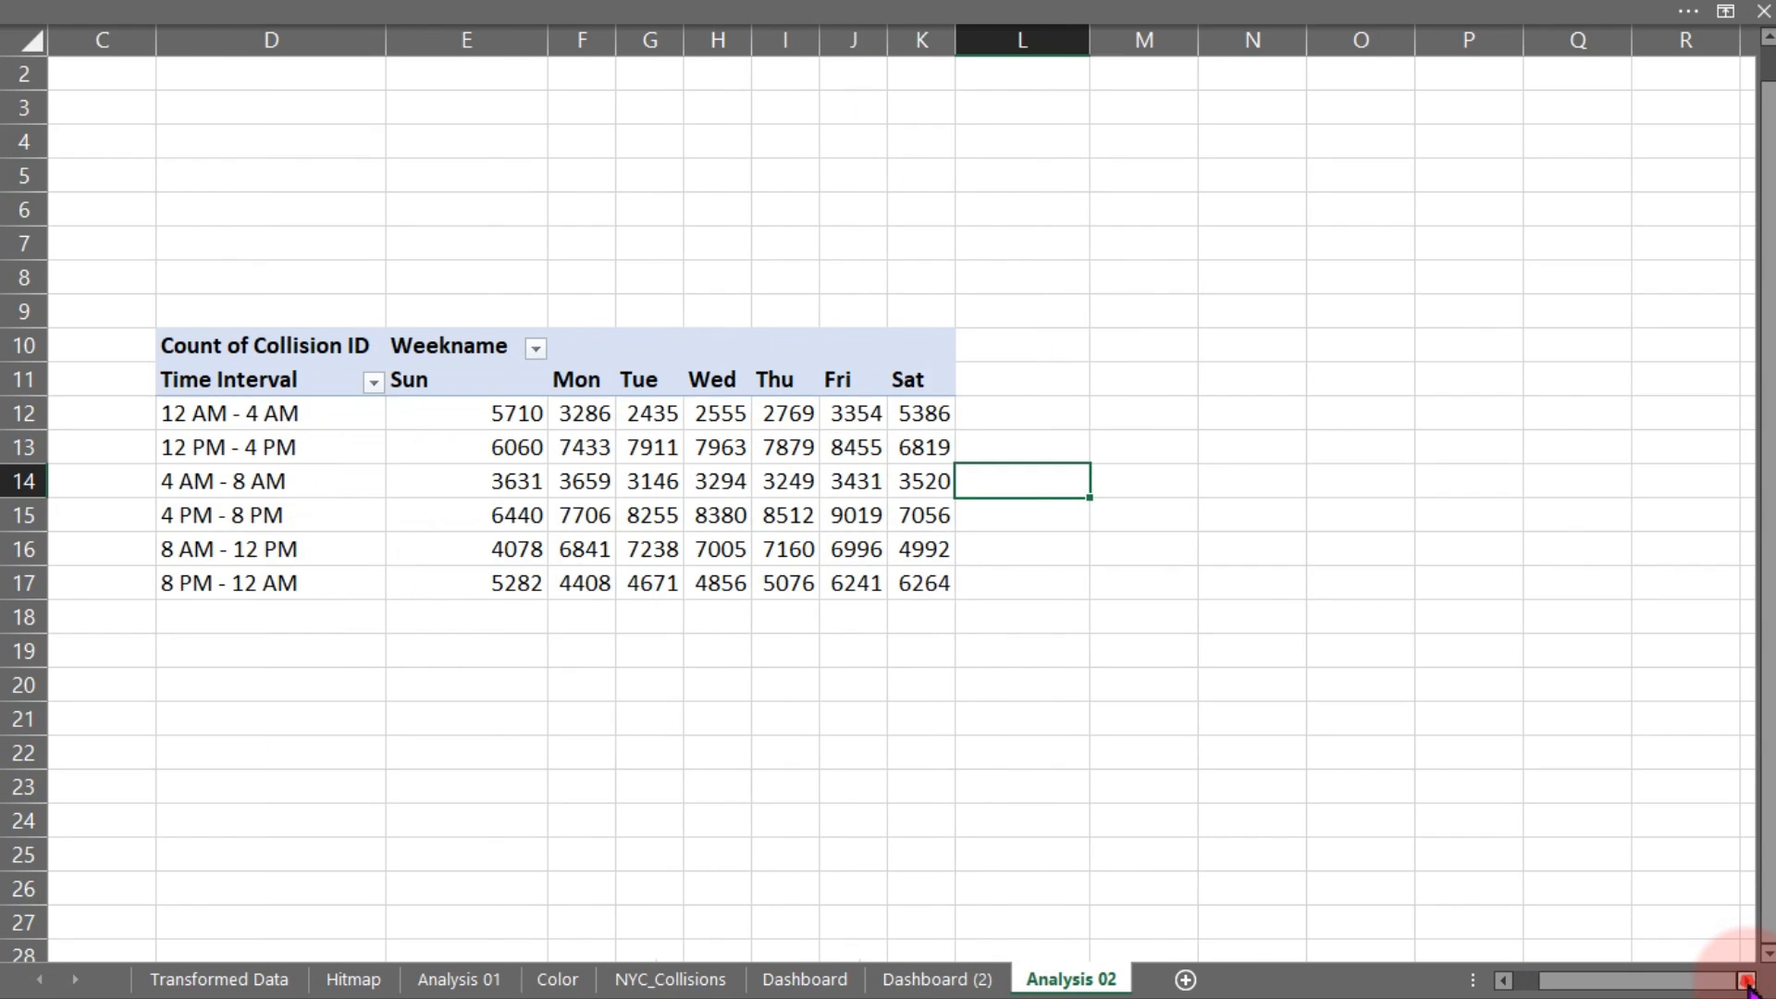
Head L11 'Max Collisions' and enter =MAX(E12:K12) in L12
click(1017, 378)
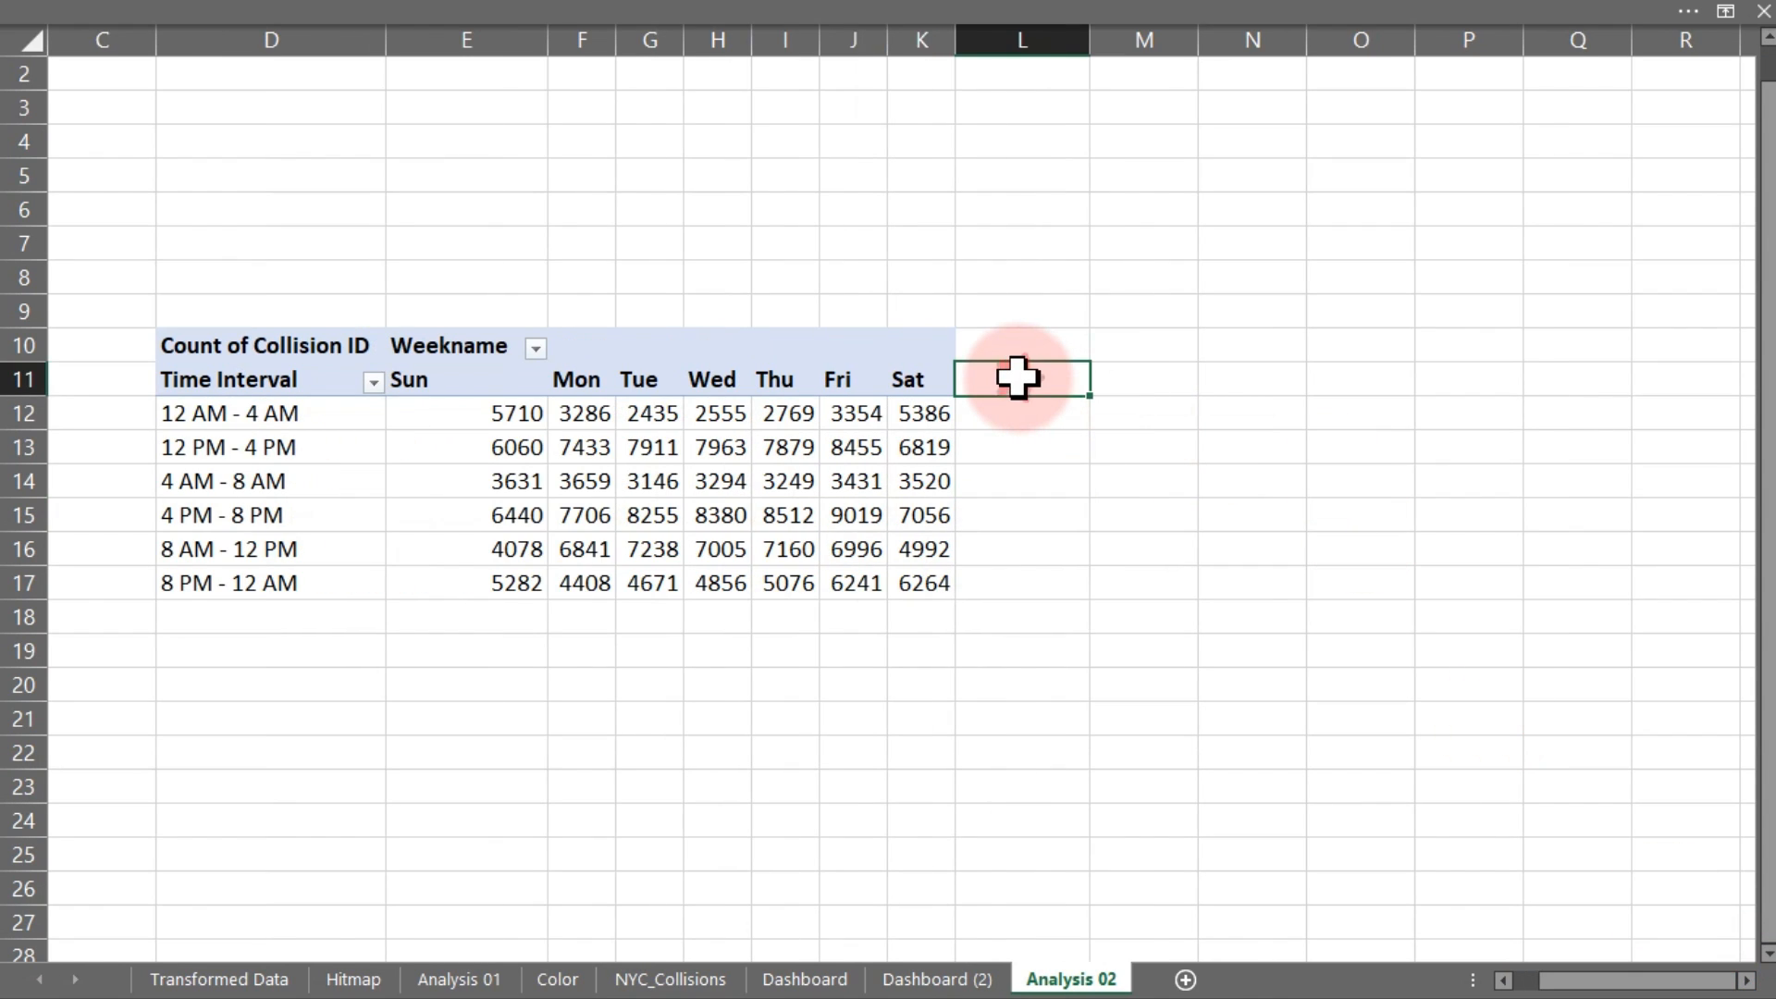
text(Max Collisions)
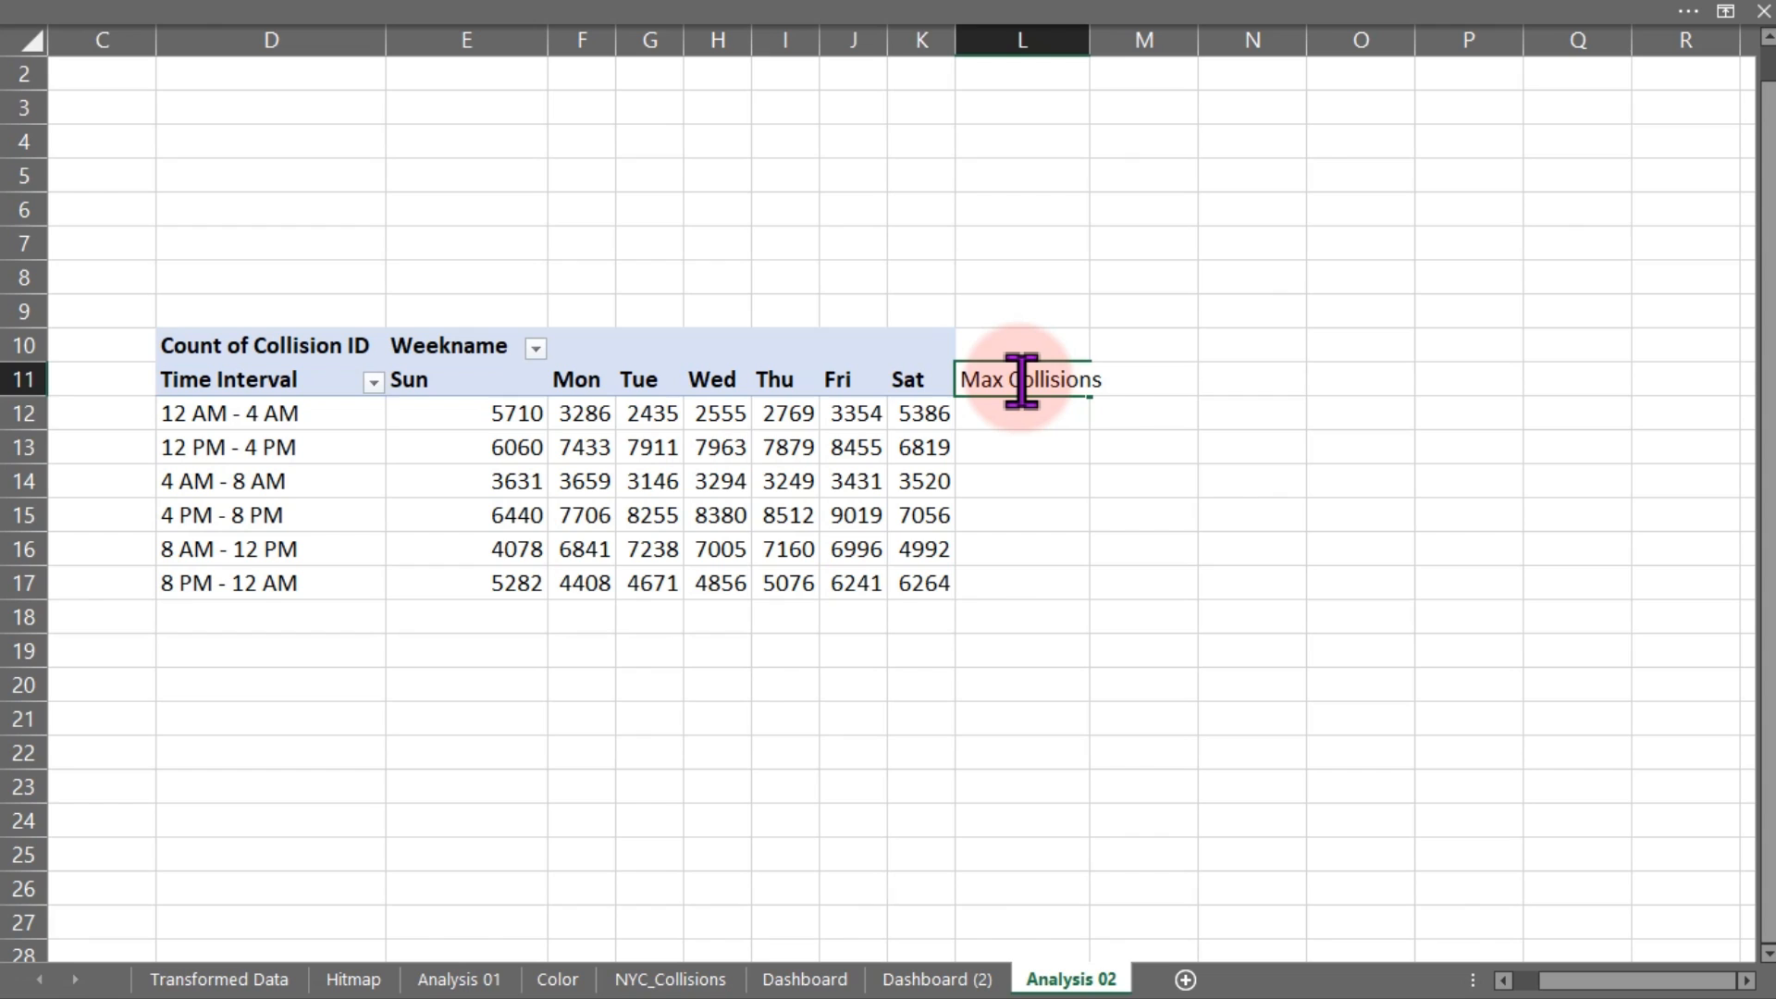
key(Return)
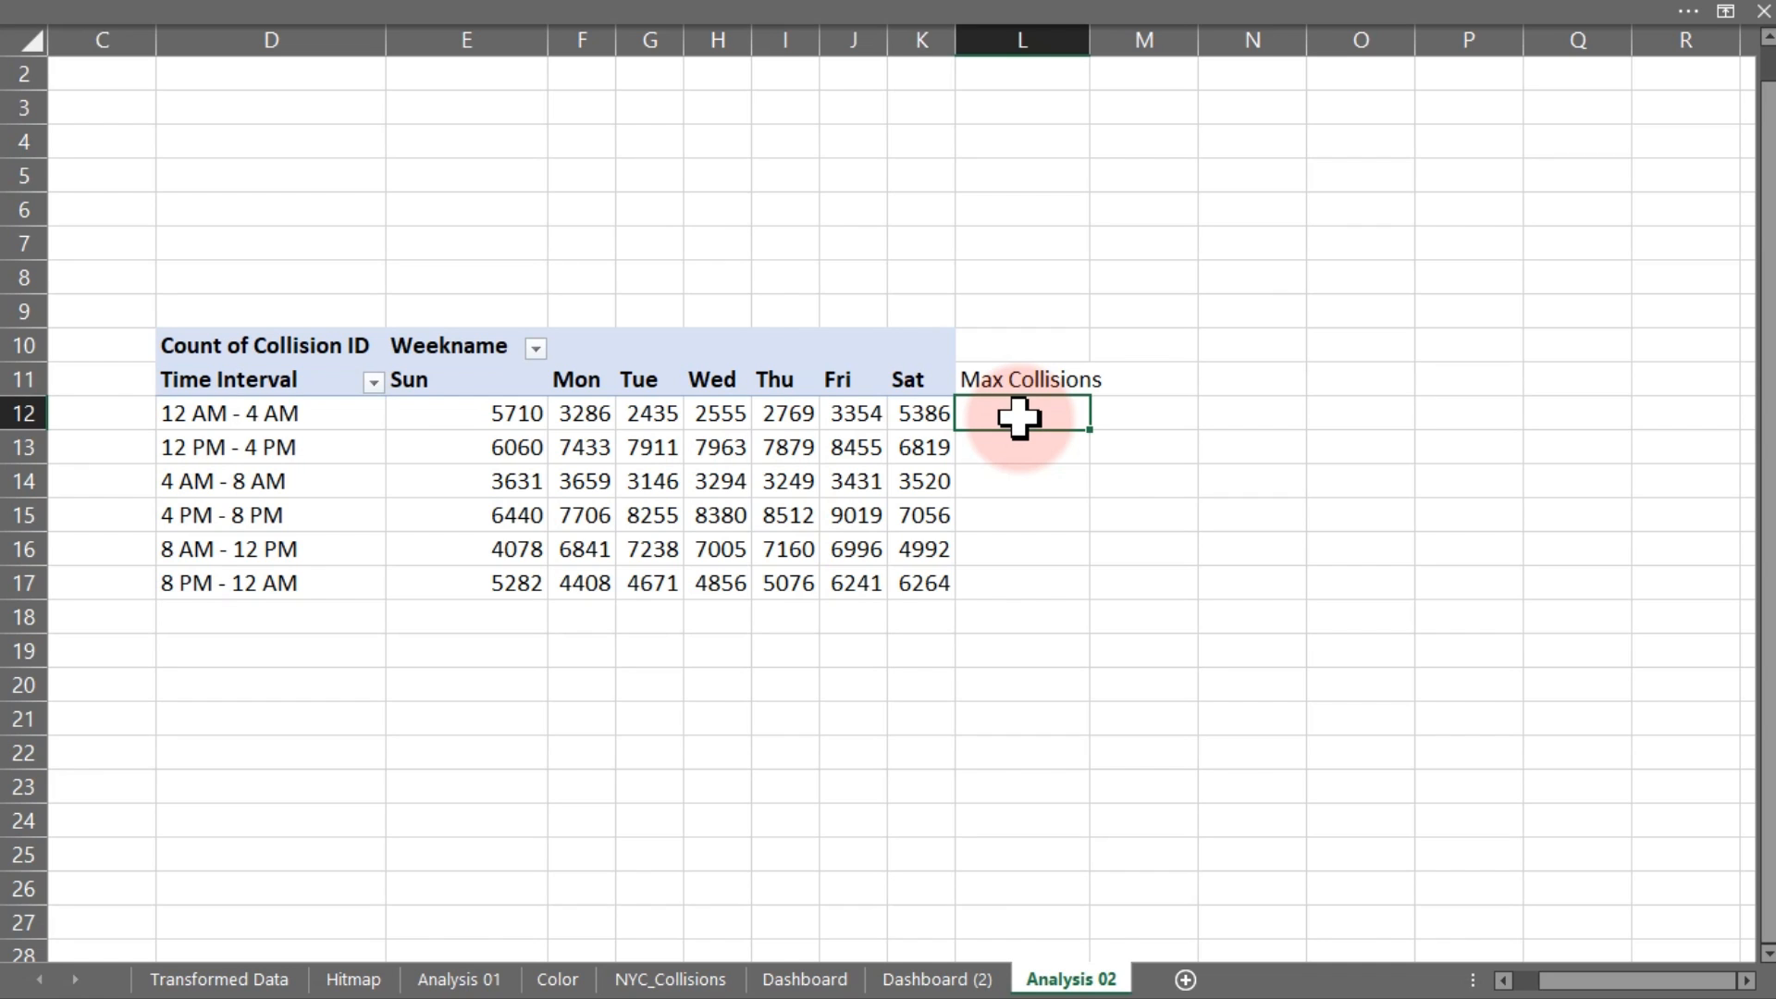
text(=max)
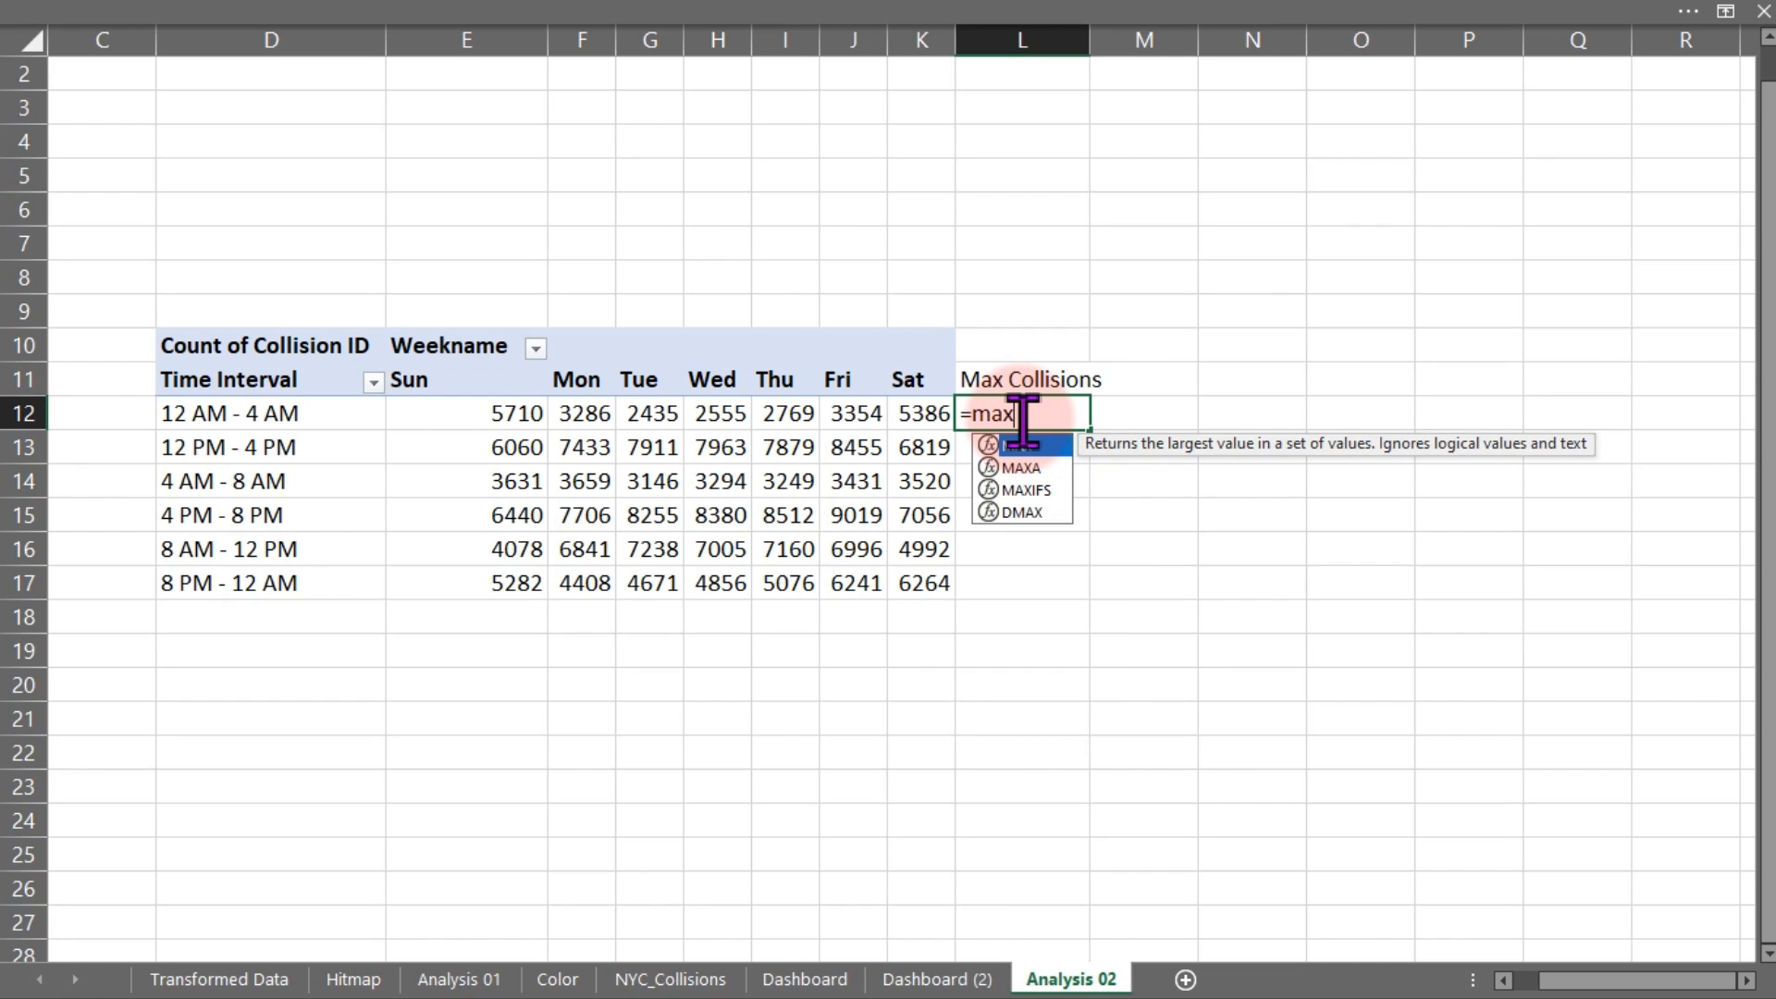
key(Tab)
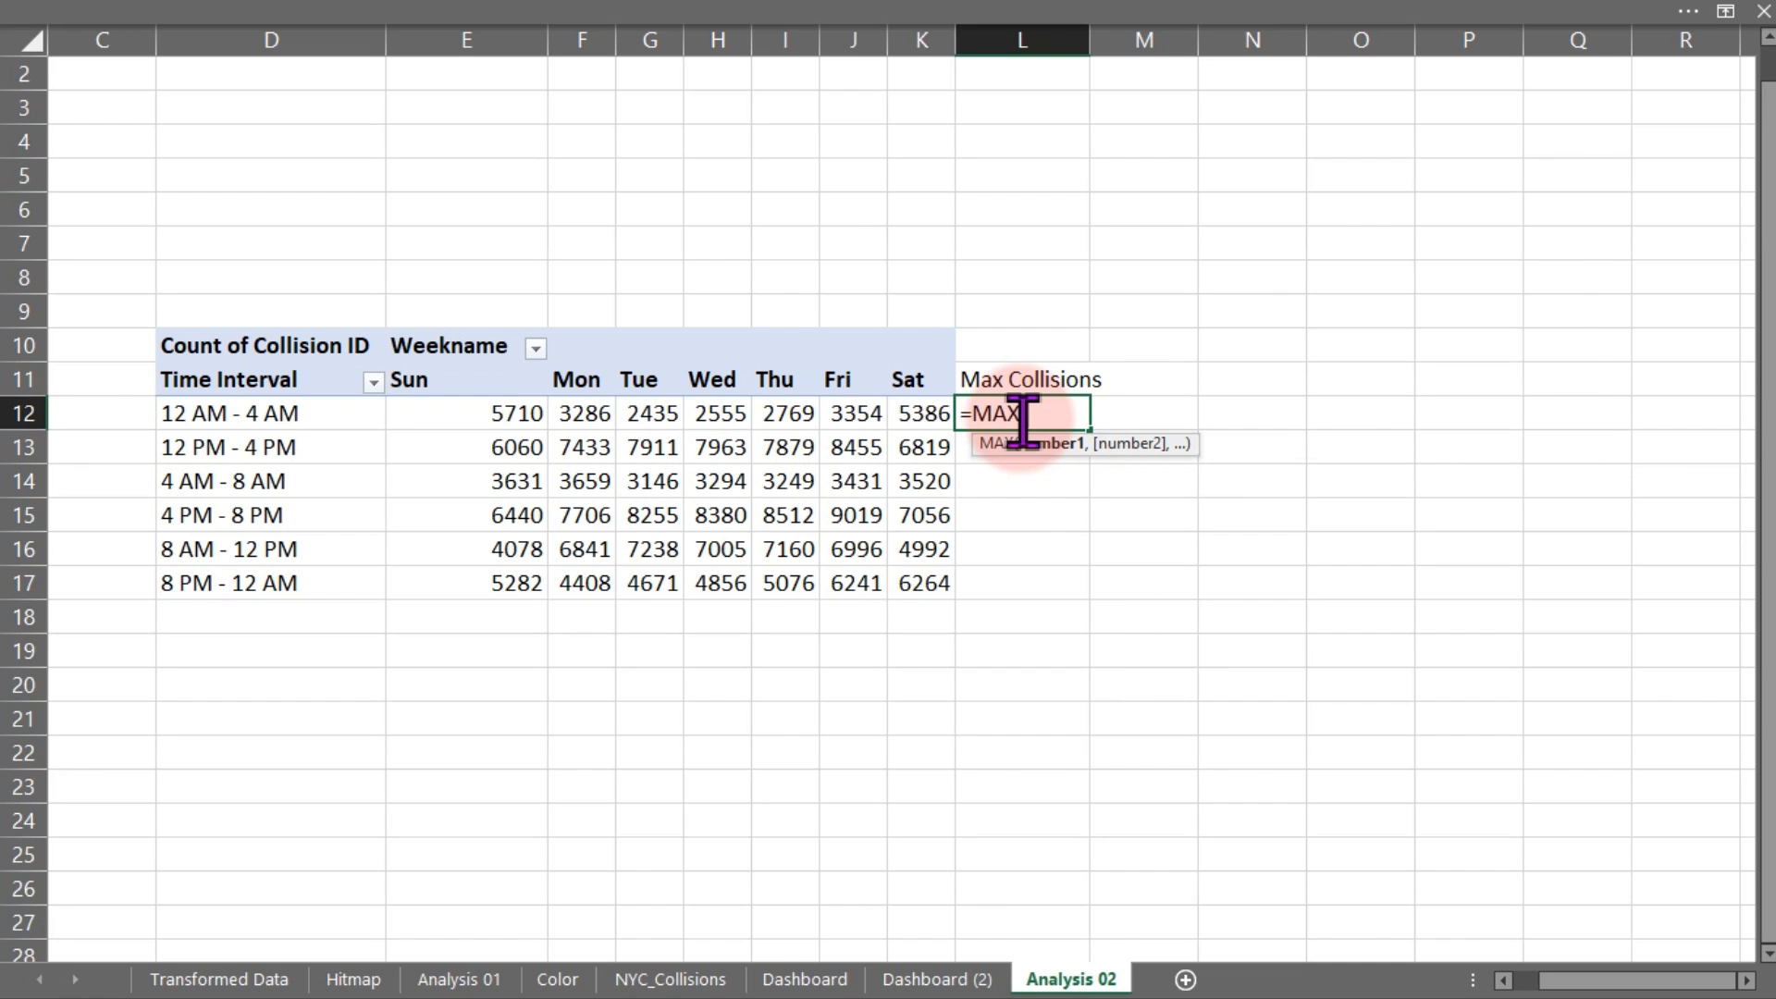
click(435, 421)
drag(434, 421, 905, 413)
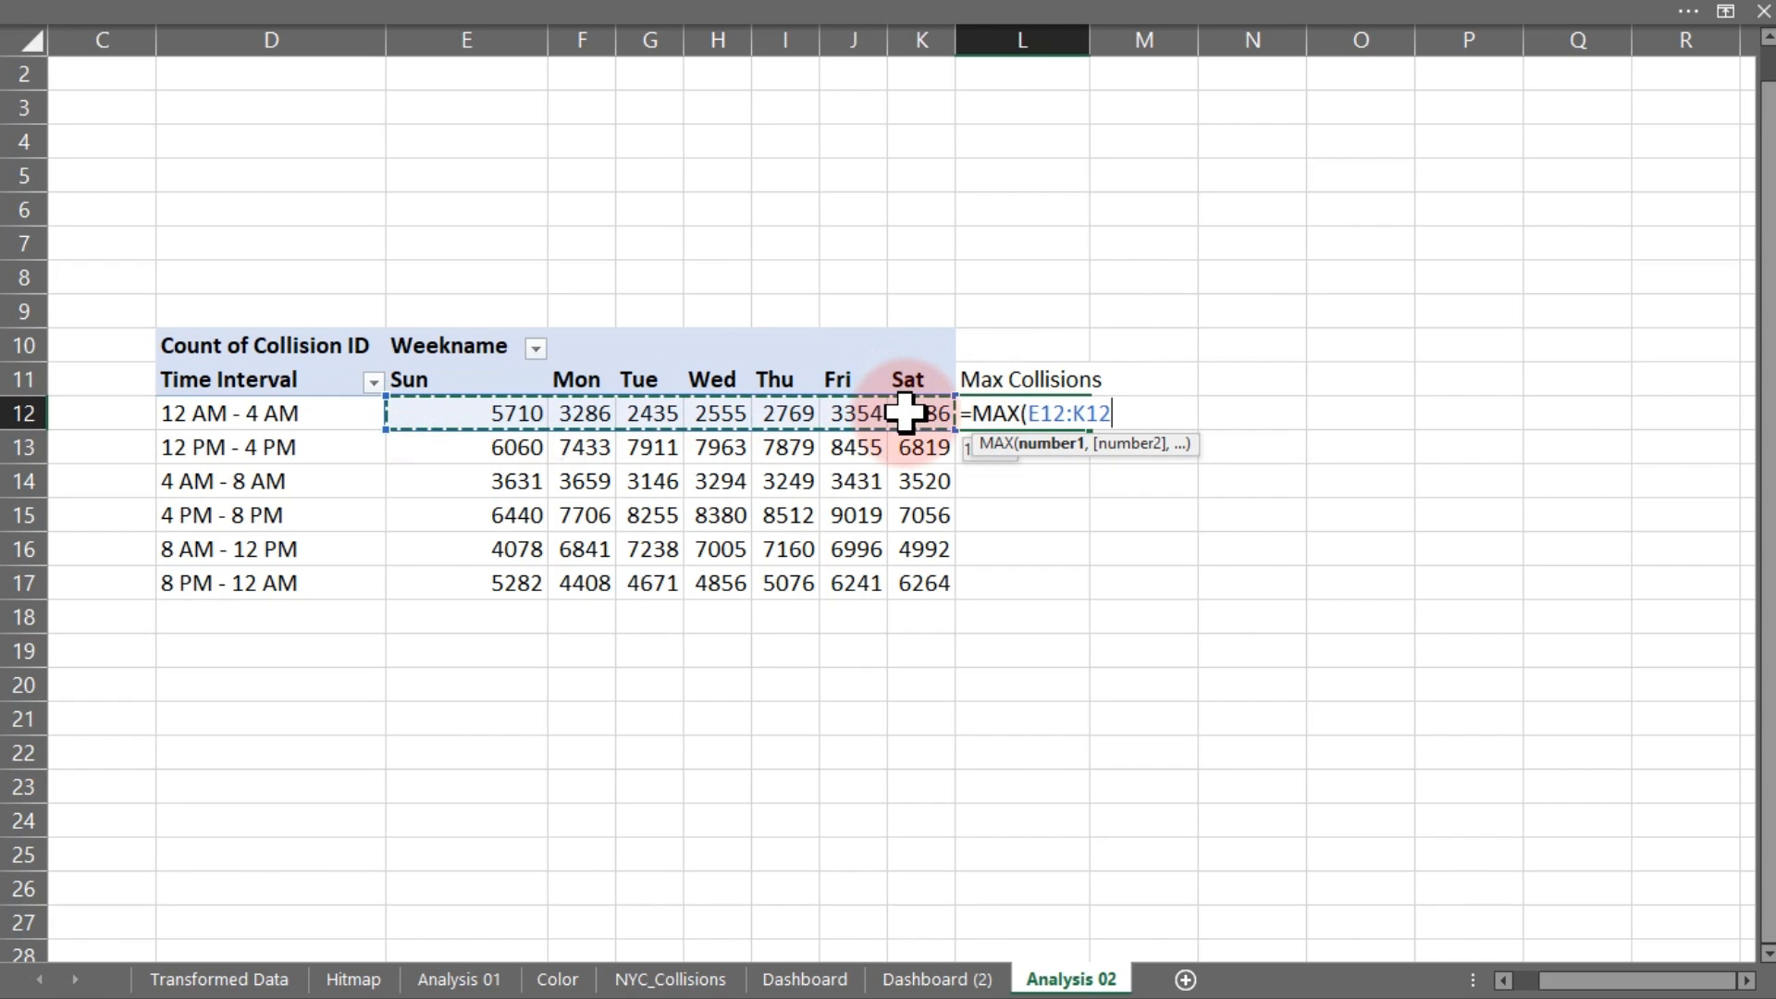
key(Return)
Fill the MAX formula down to L17 and check the 4 AM - 8 AM row's formula
click(1027, 414)
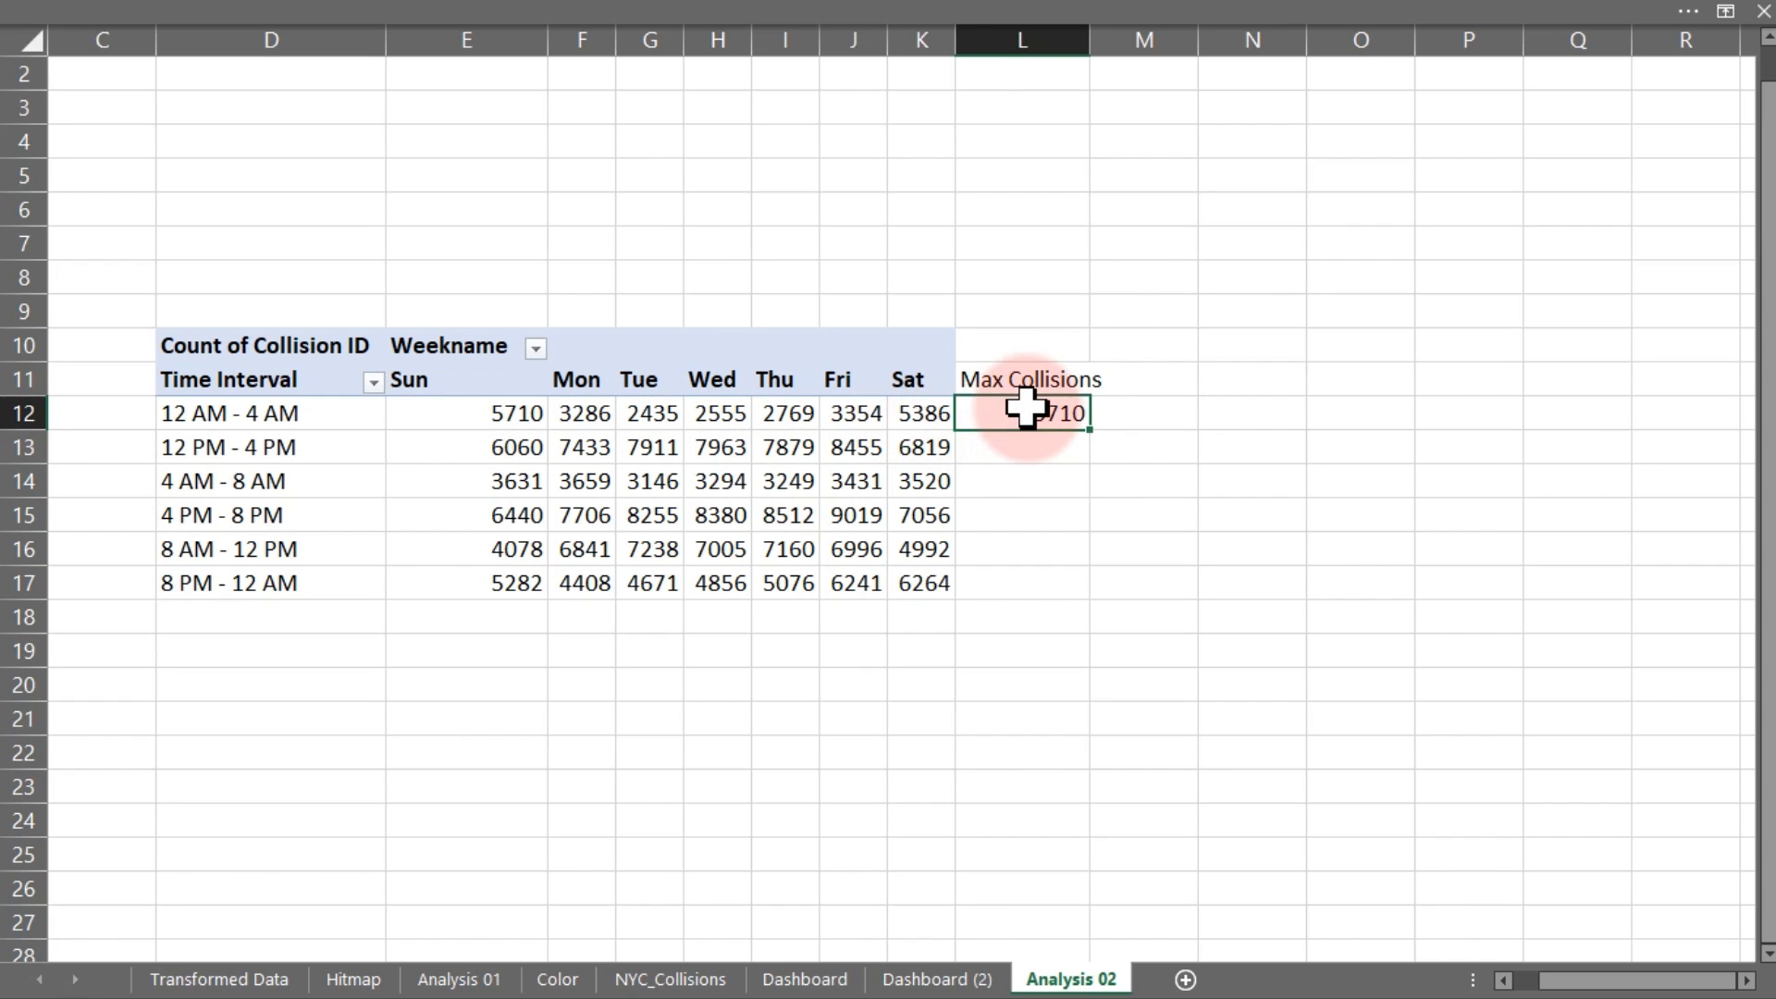
drag(1098, 428, 1062, 581)
click(1043, 481)
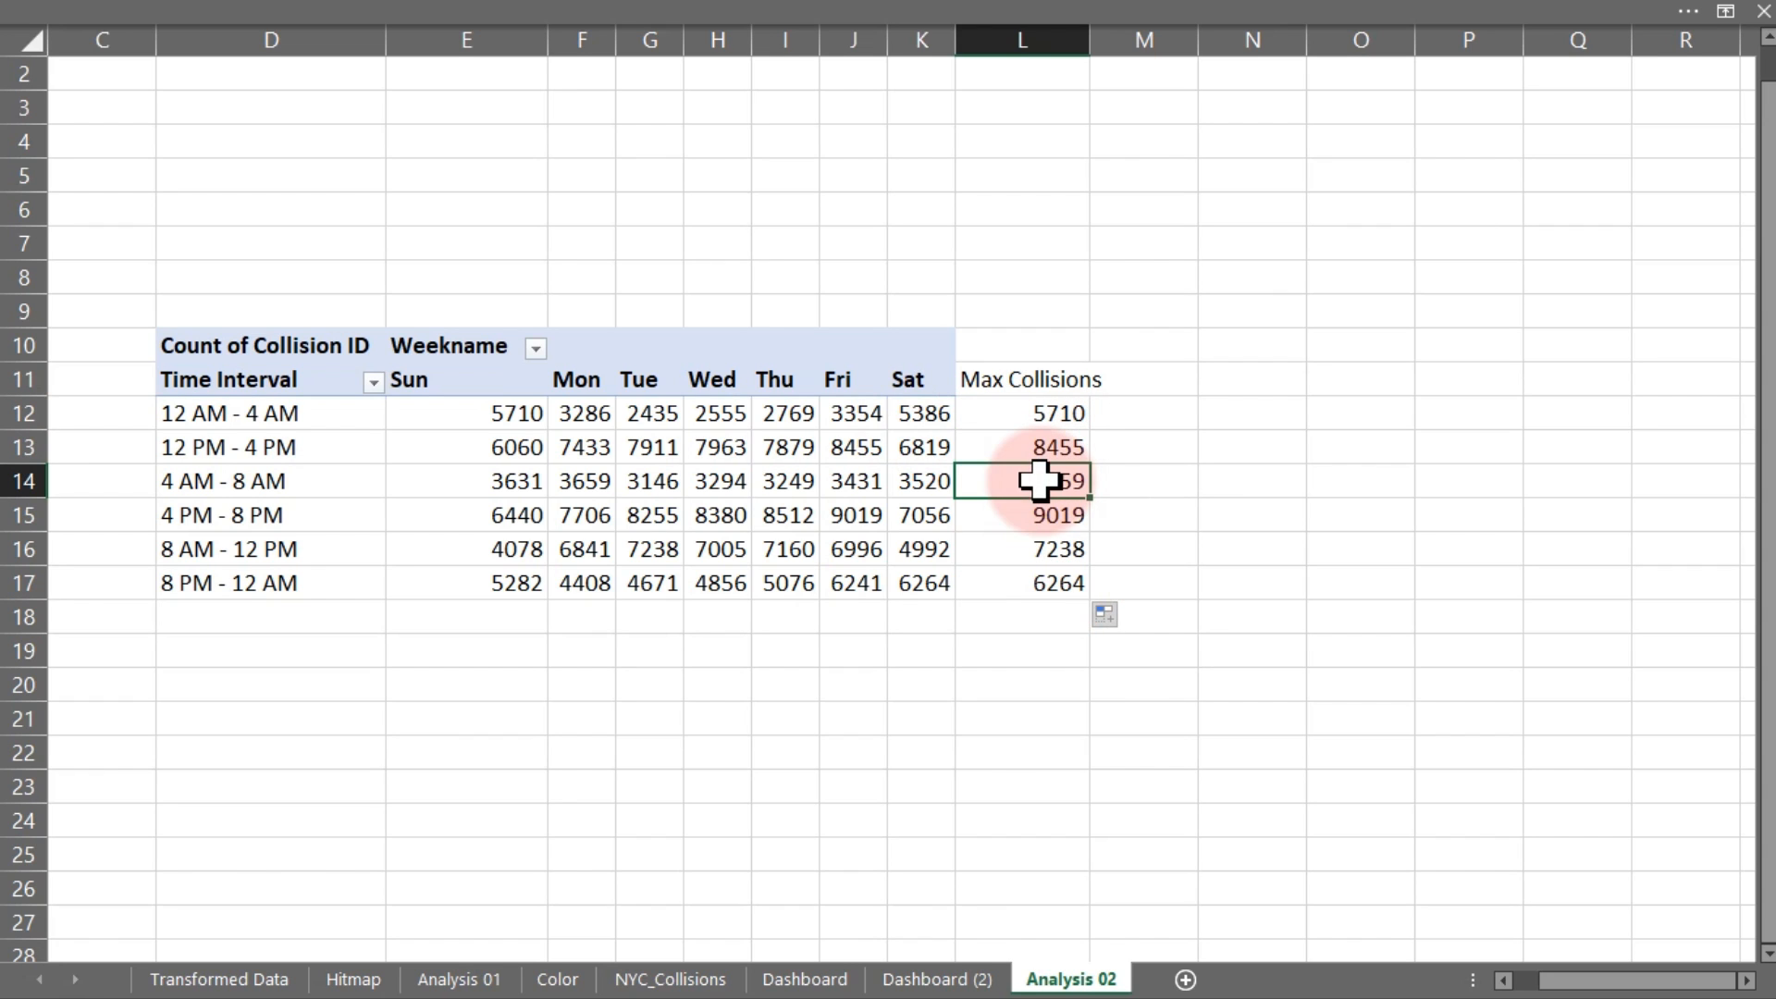
double_click(1044, 482)
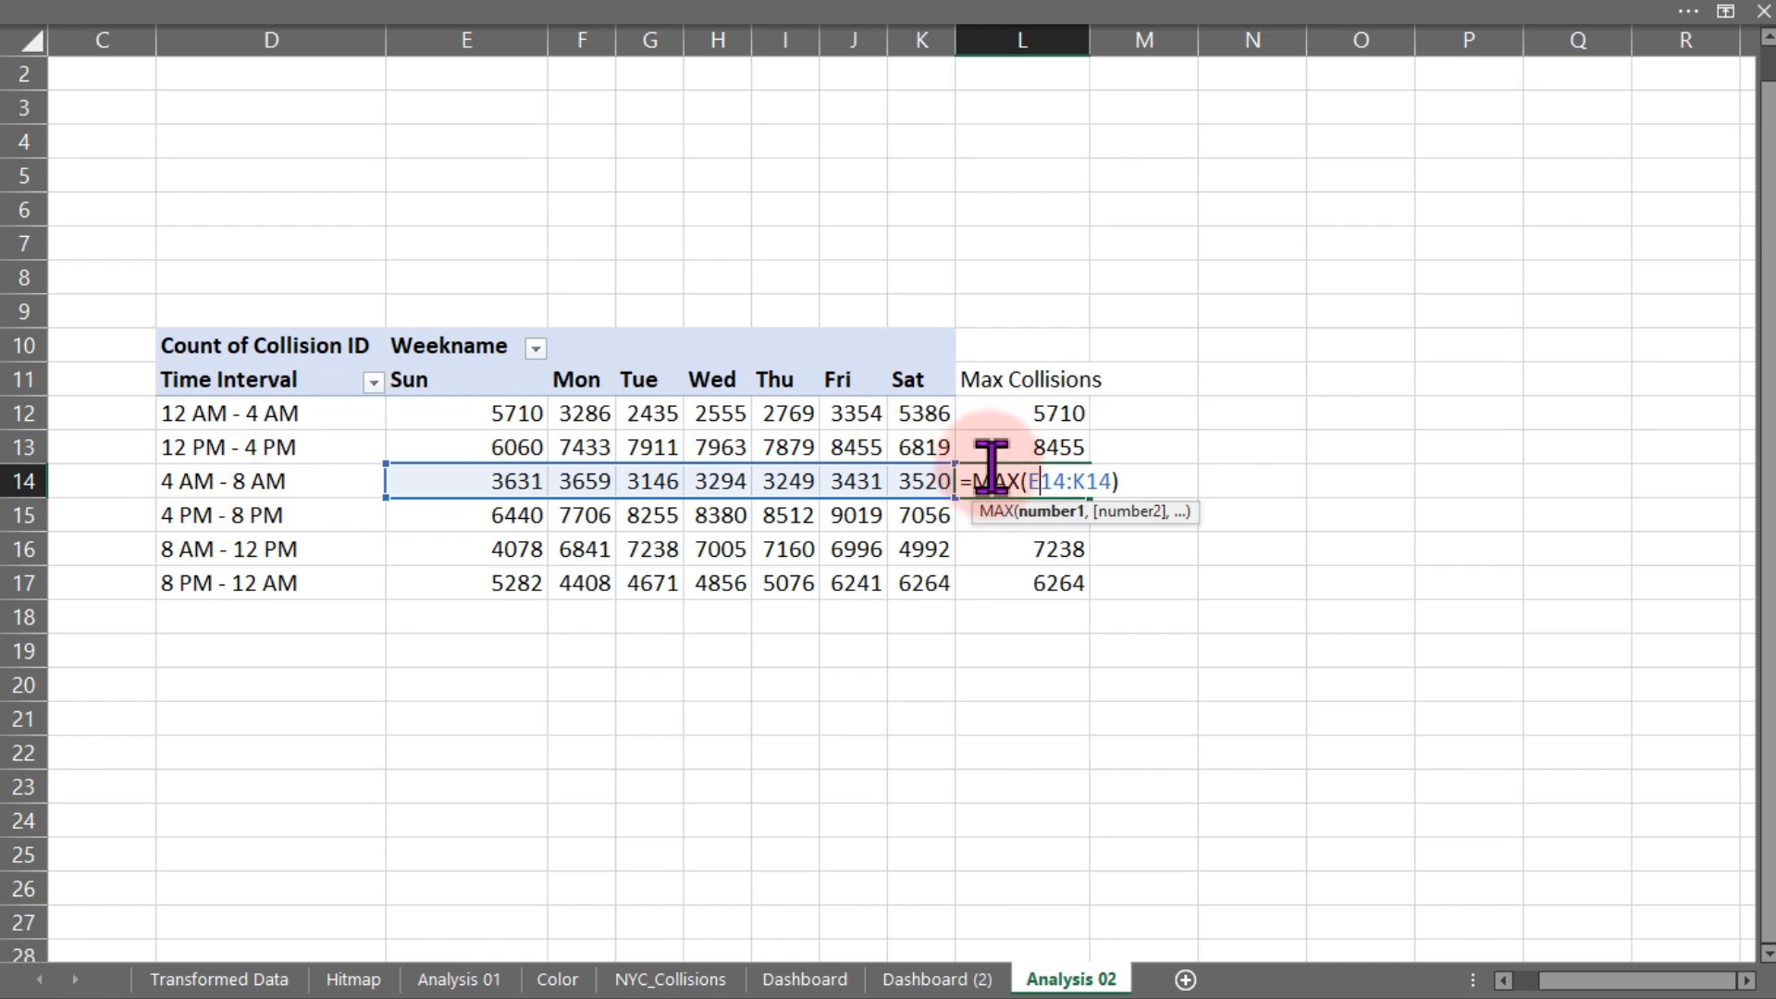
key(Escape)
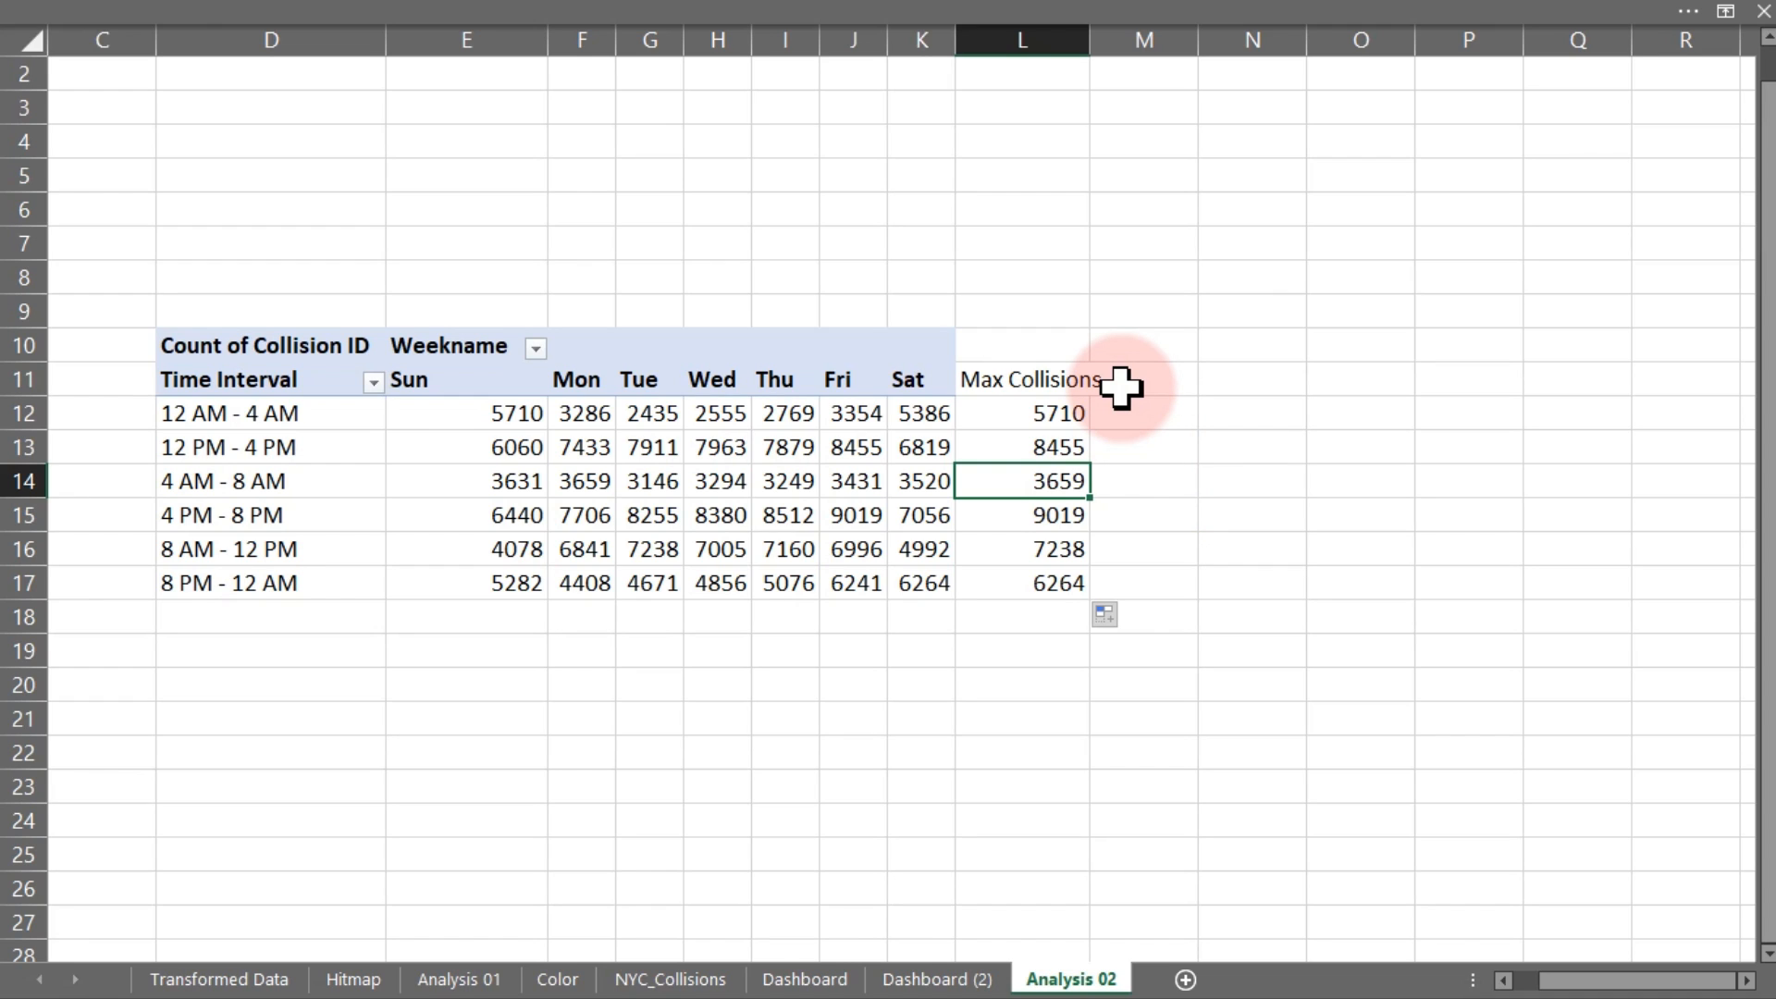
click(1025, 407)
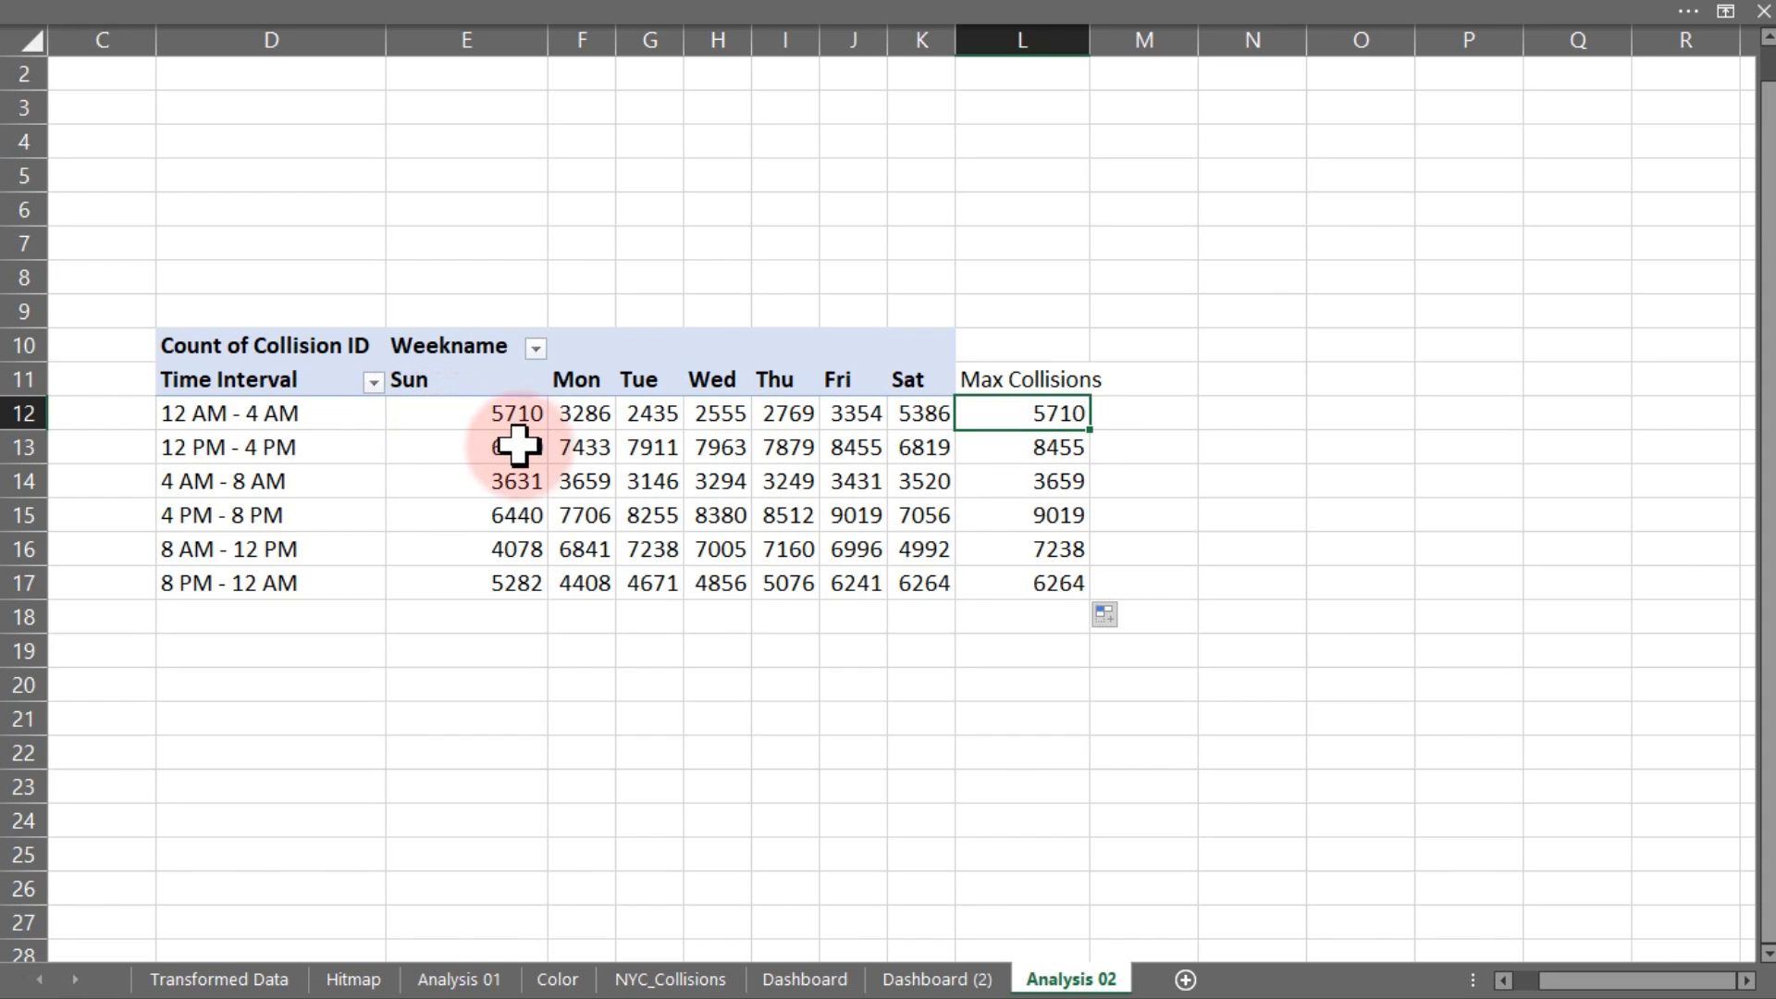
mouse_move(833, 450)
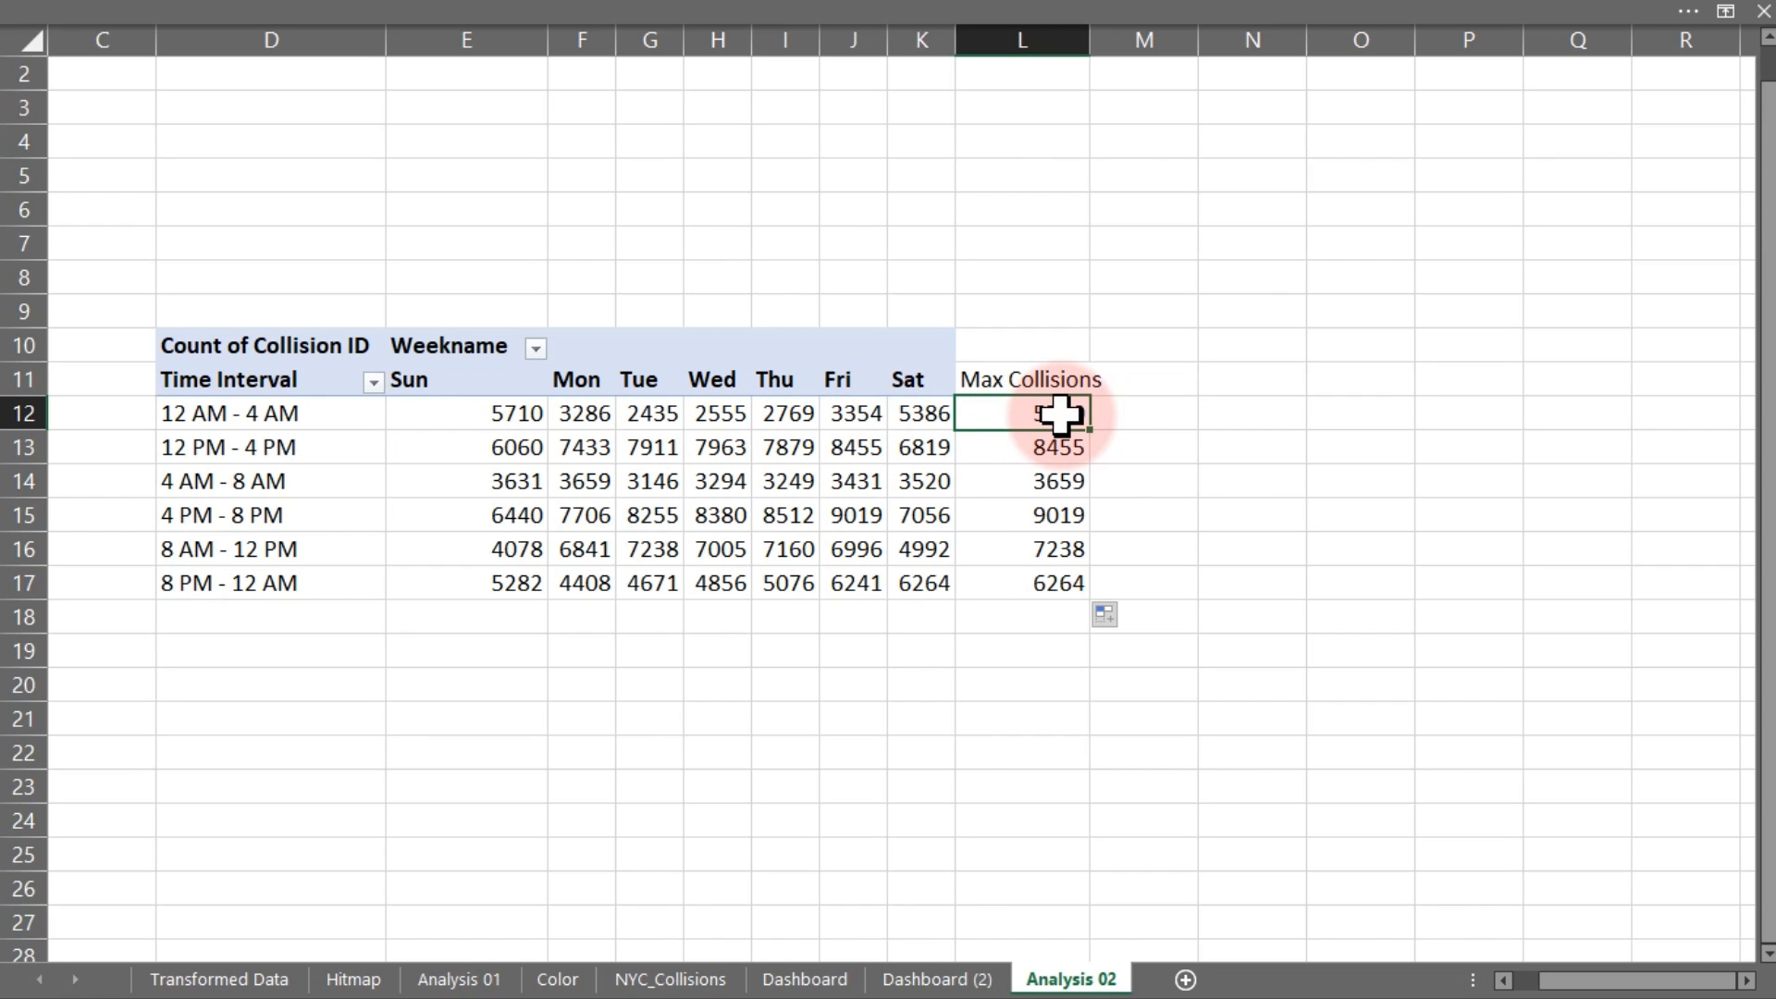
click(1122, 413)
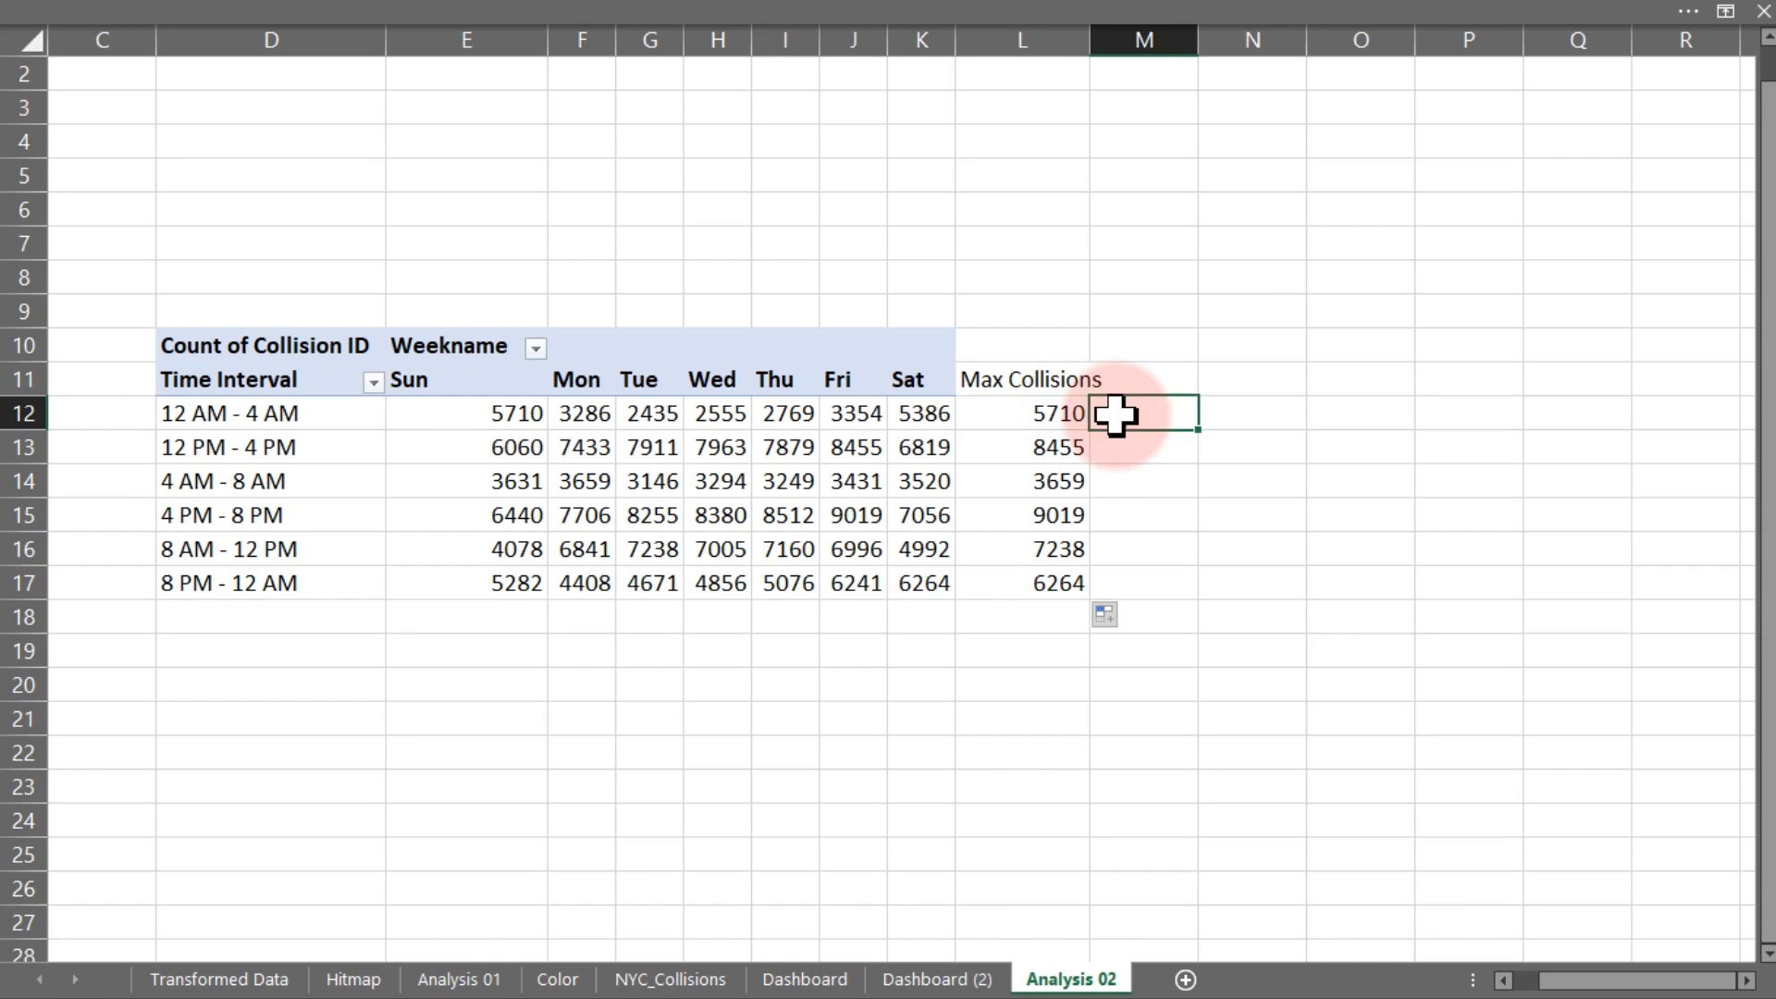
click(1127, 453)
click(1127, 473)
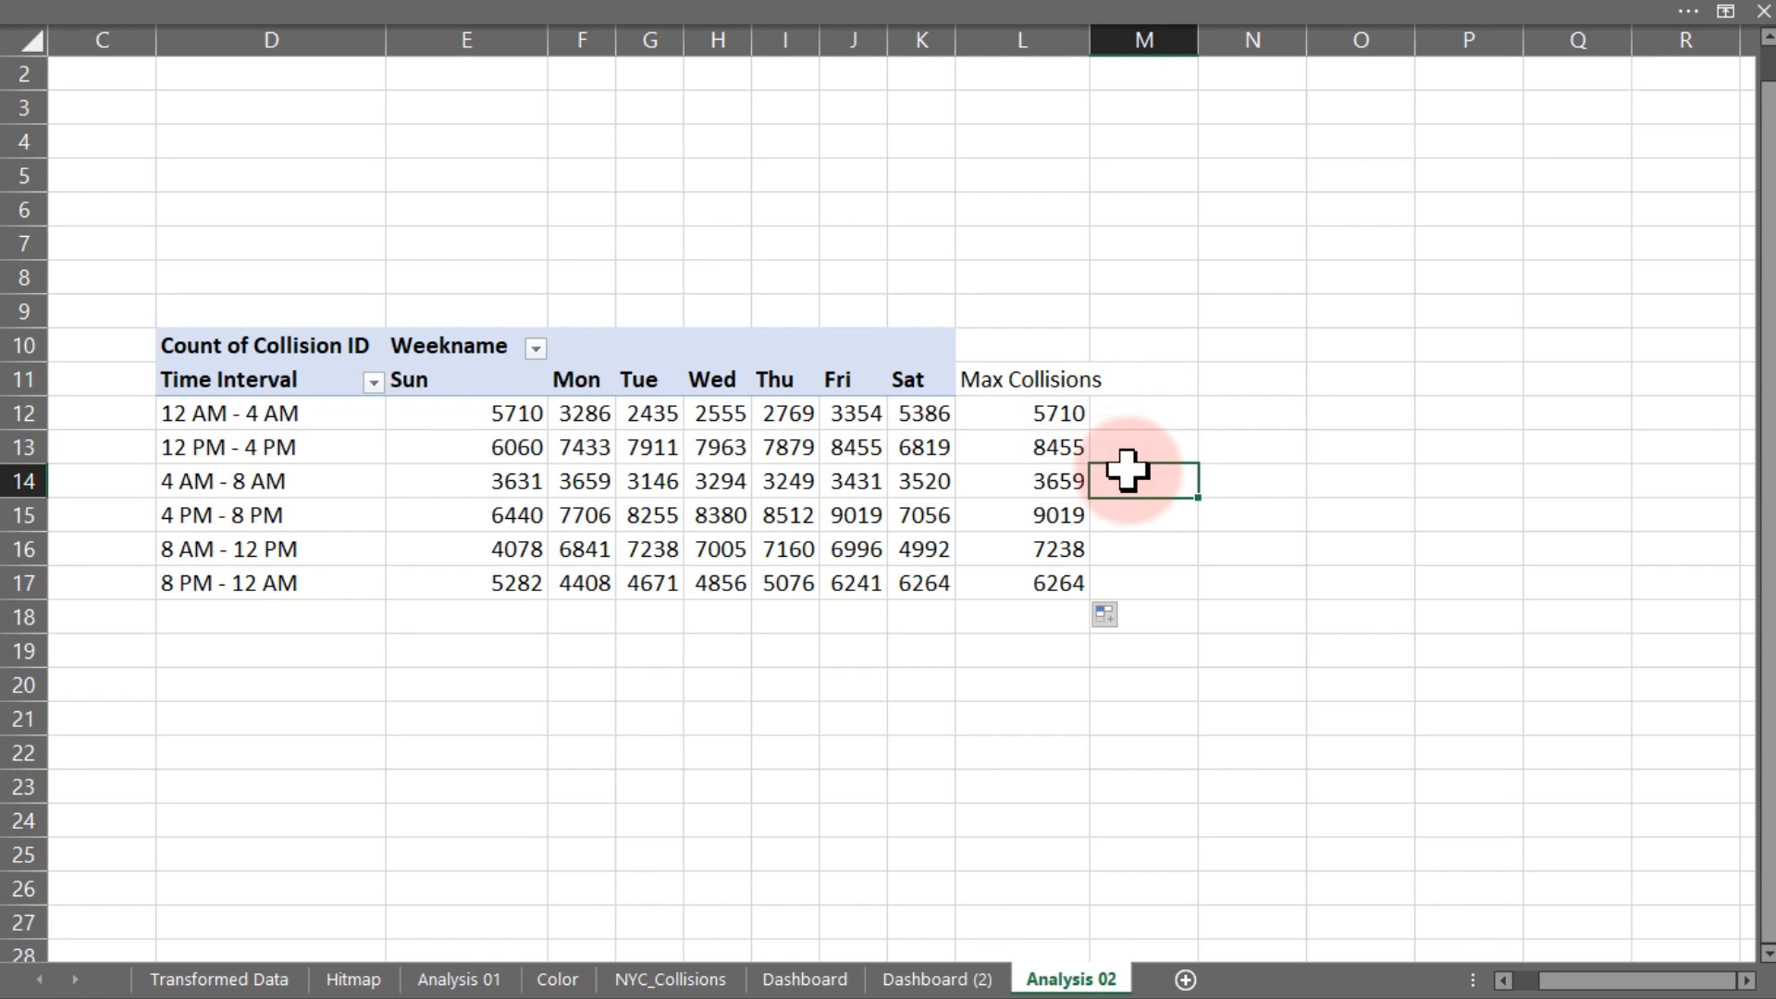
Autofit column L, enter 'Max Weekname' in M11, bold L11:M11, and begin a formula in M12
click(1136, 375)
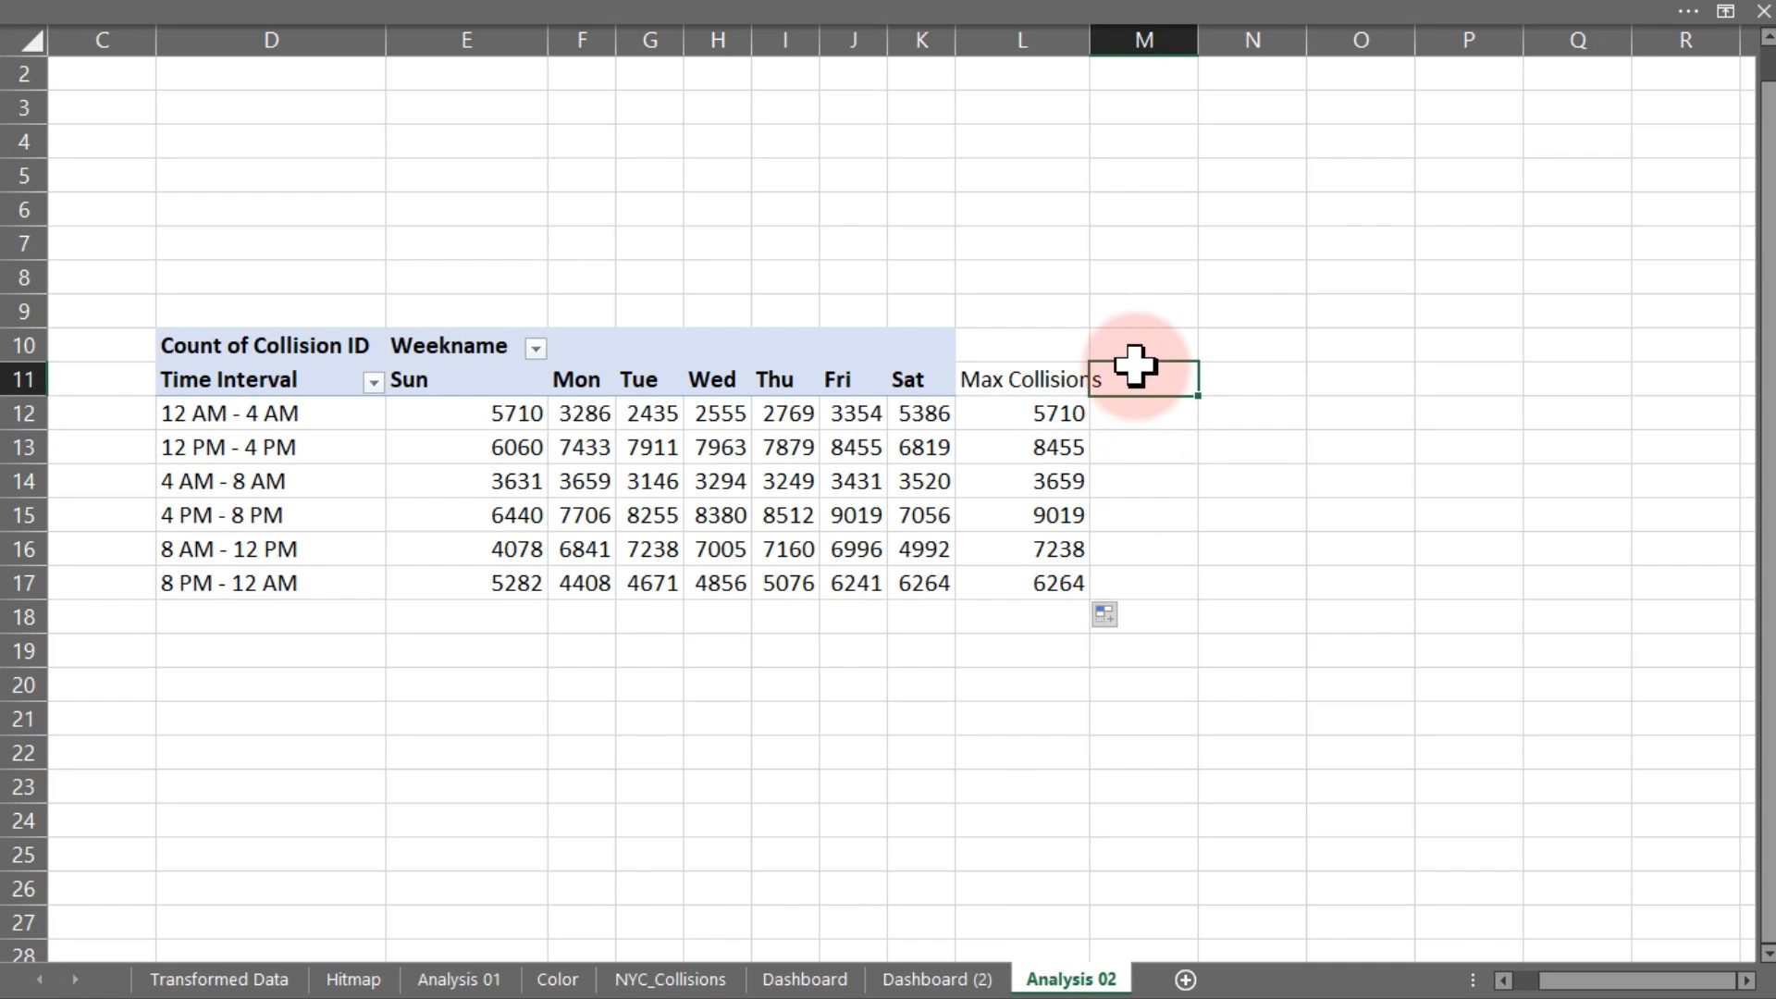
double_click(1088, 40)
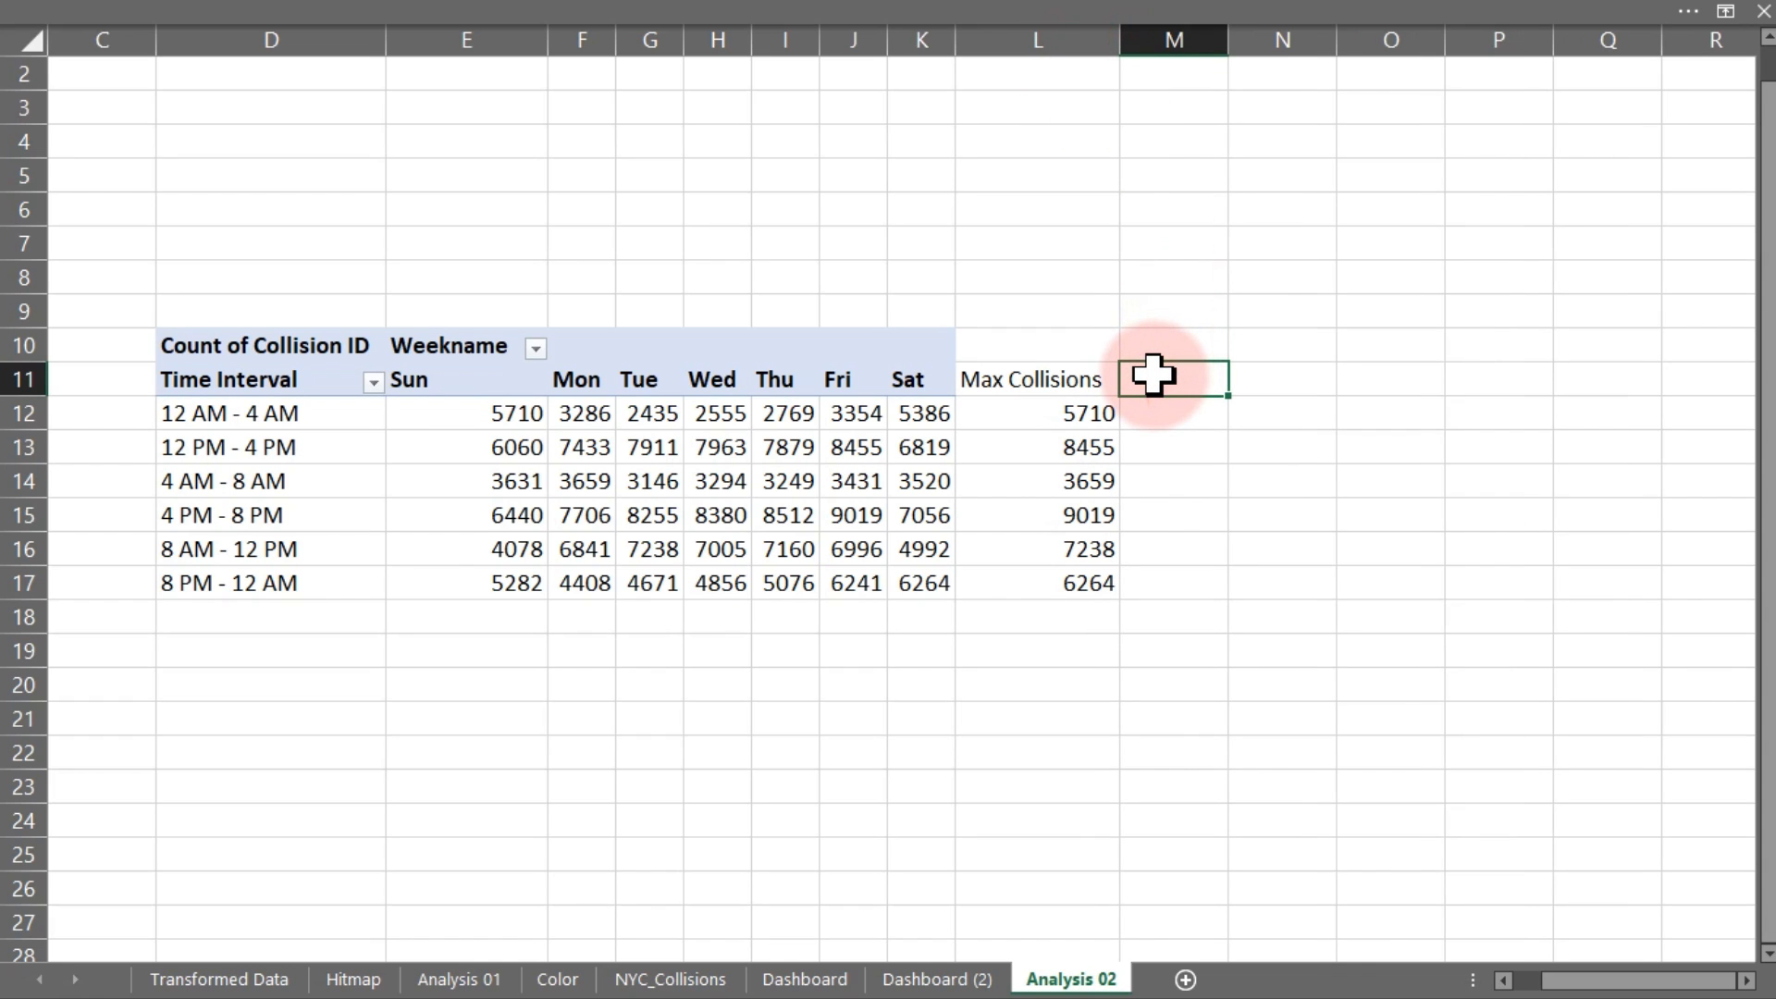
text(Max)
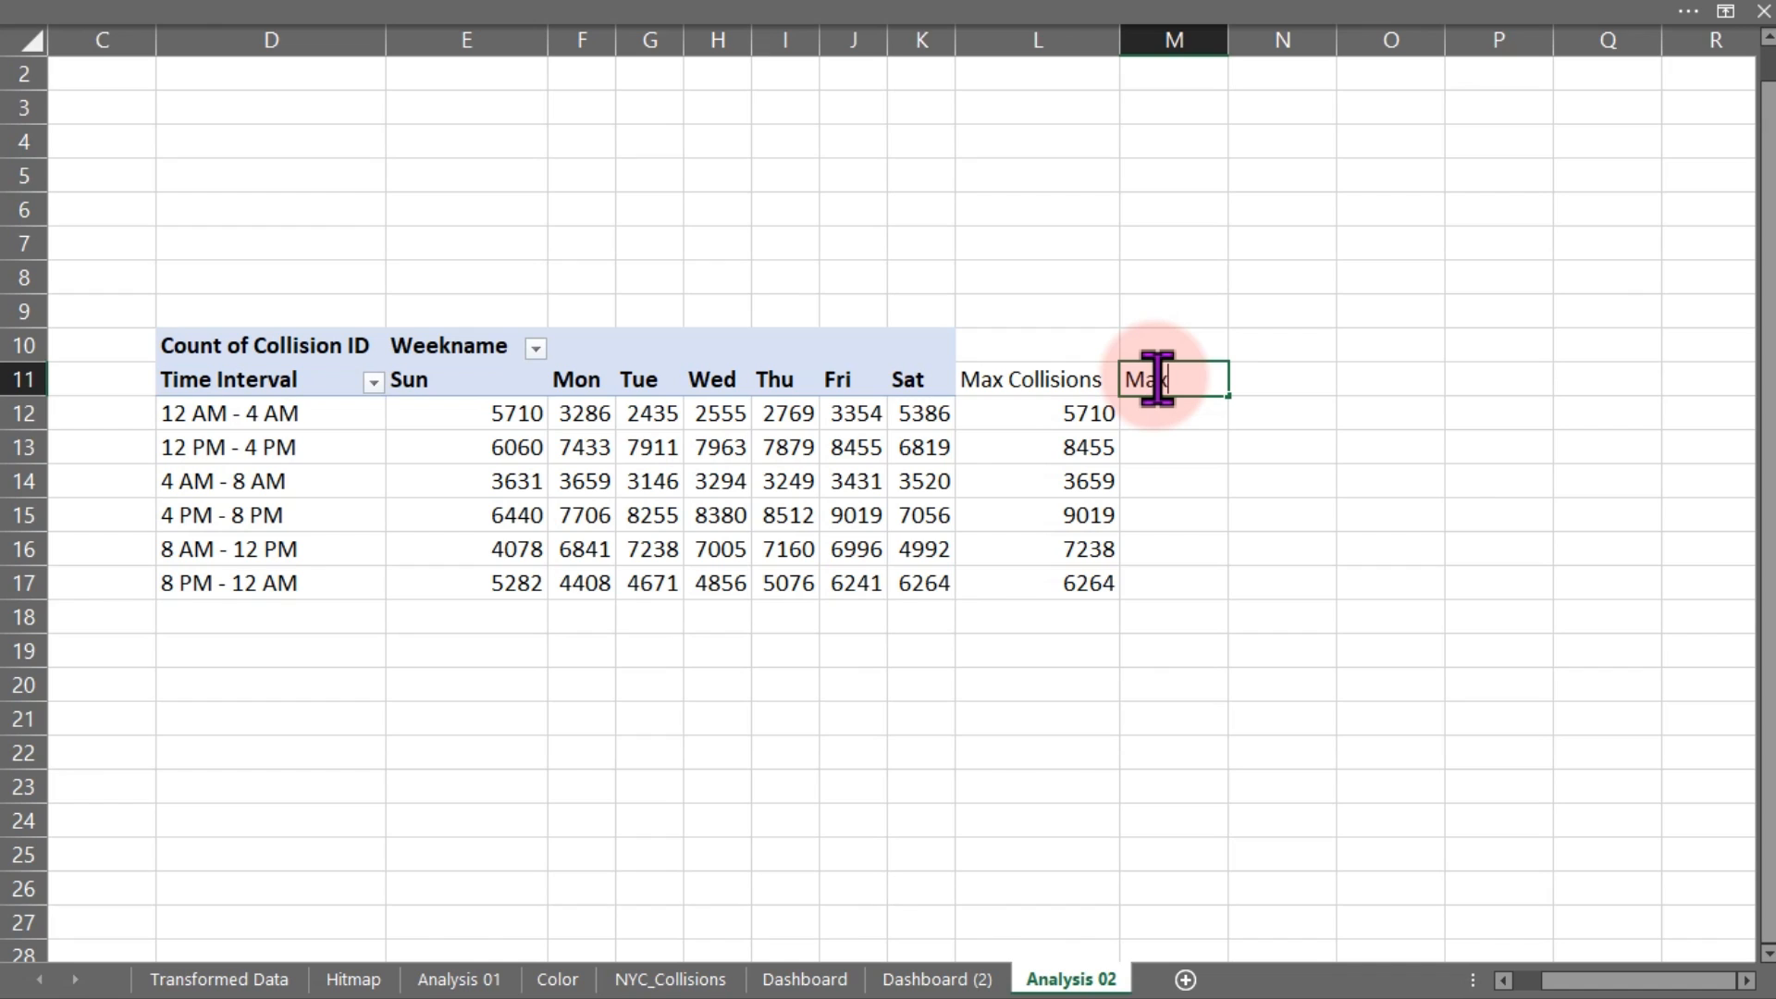
text( Weekname)
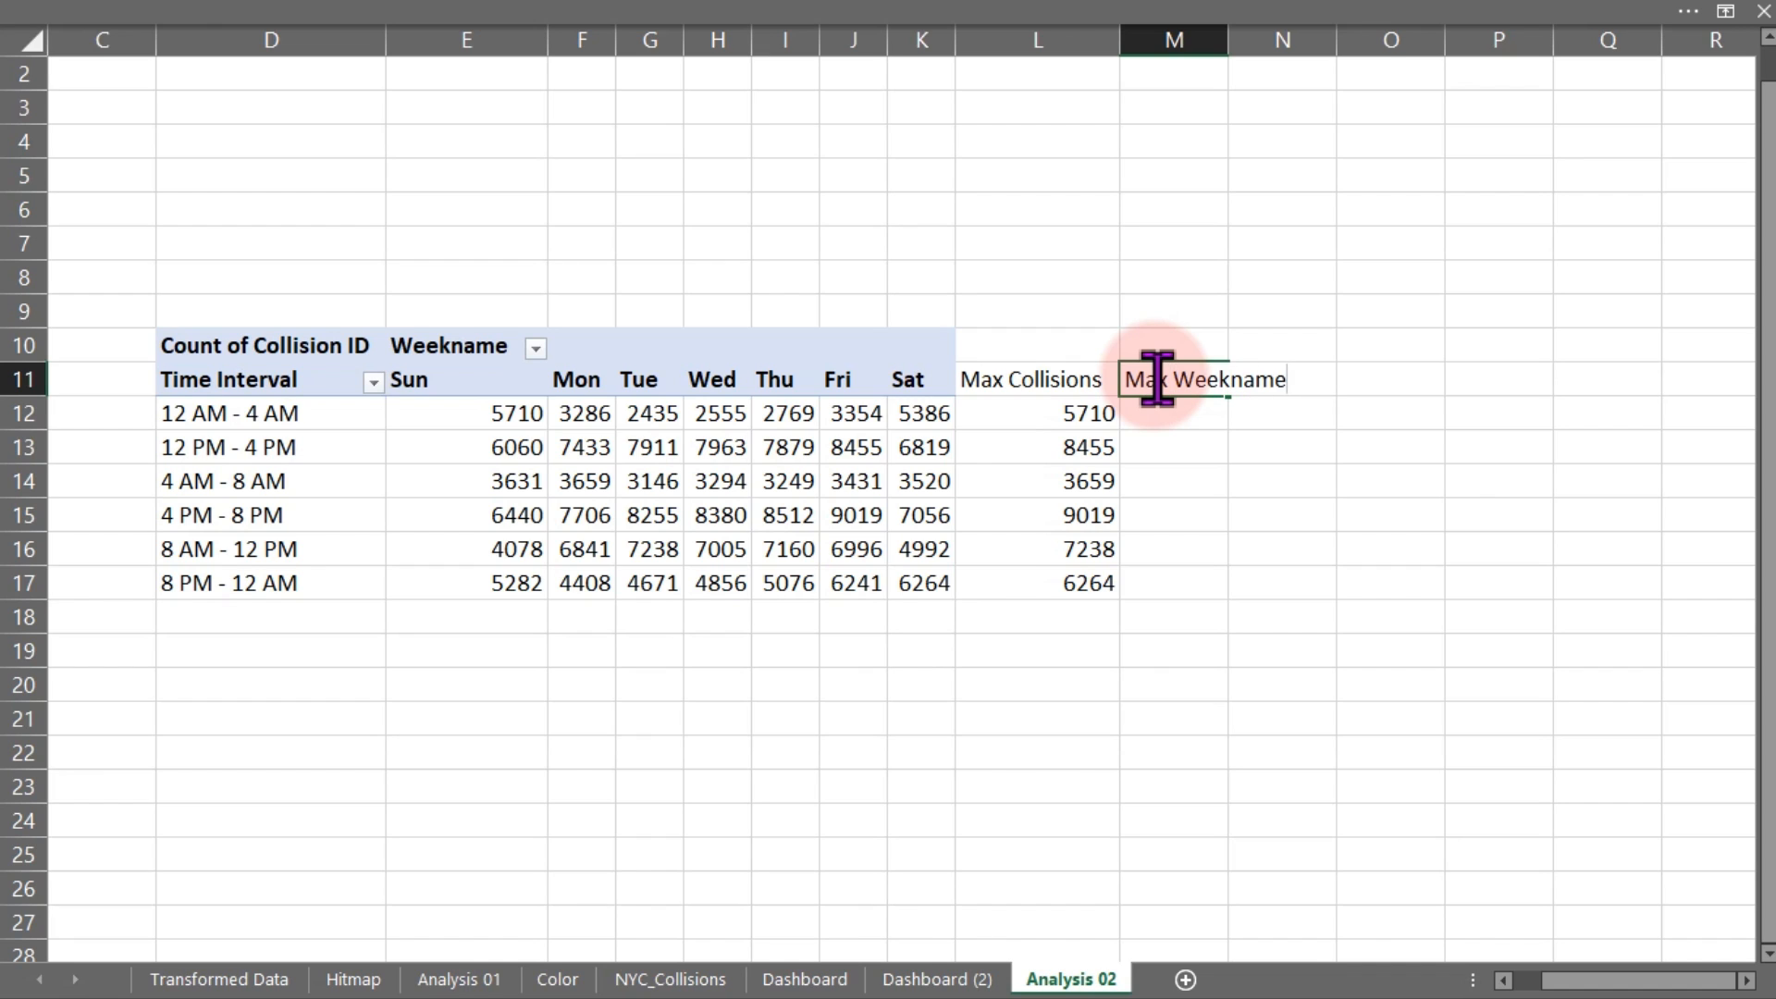
key(Return)
drag(1110, 379, 1150, 382)
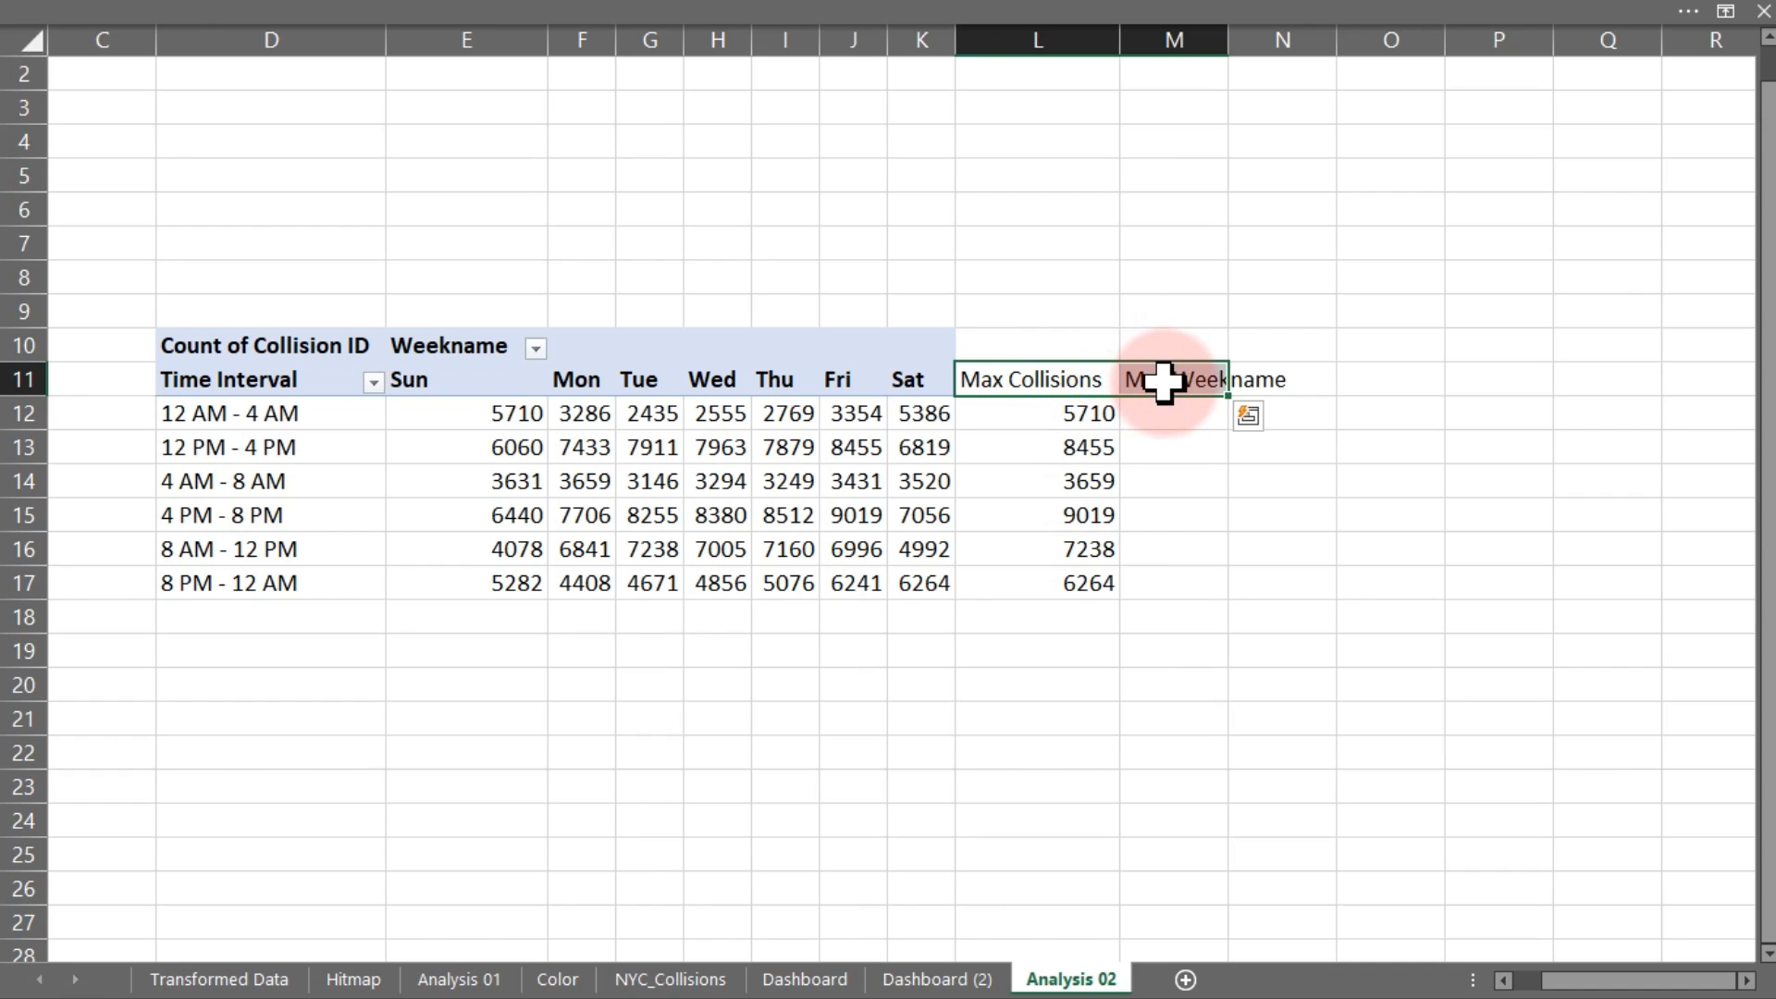
key(ctrl+b)
click(1164, 414)
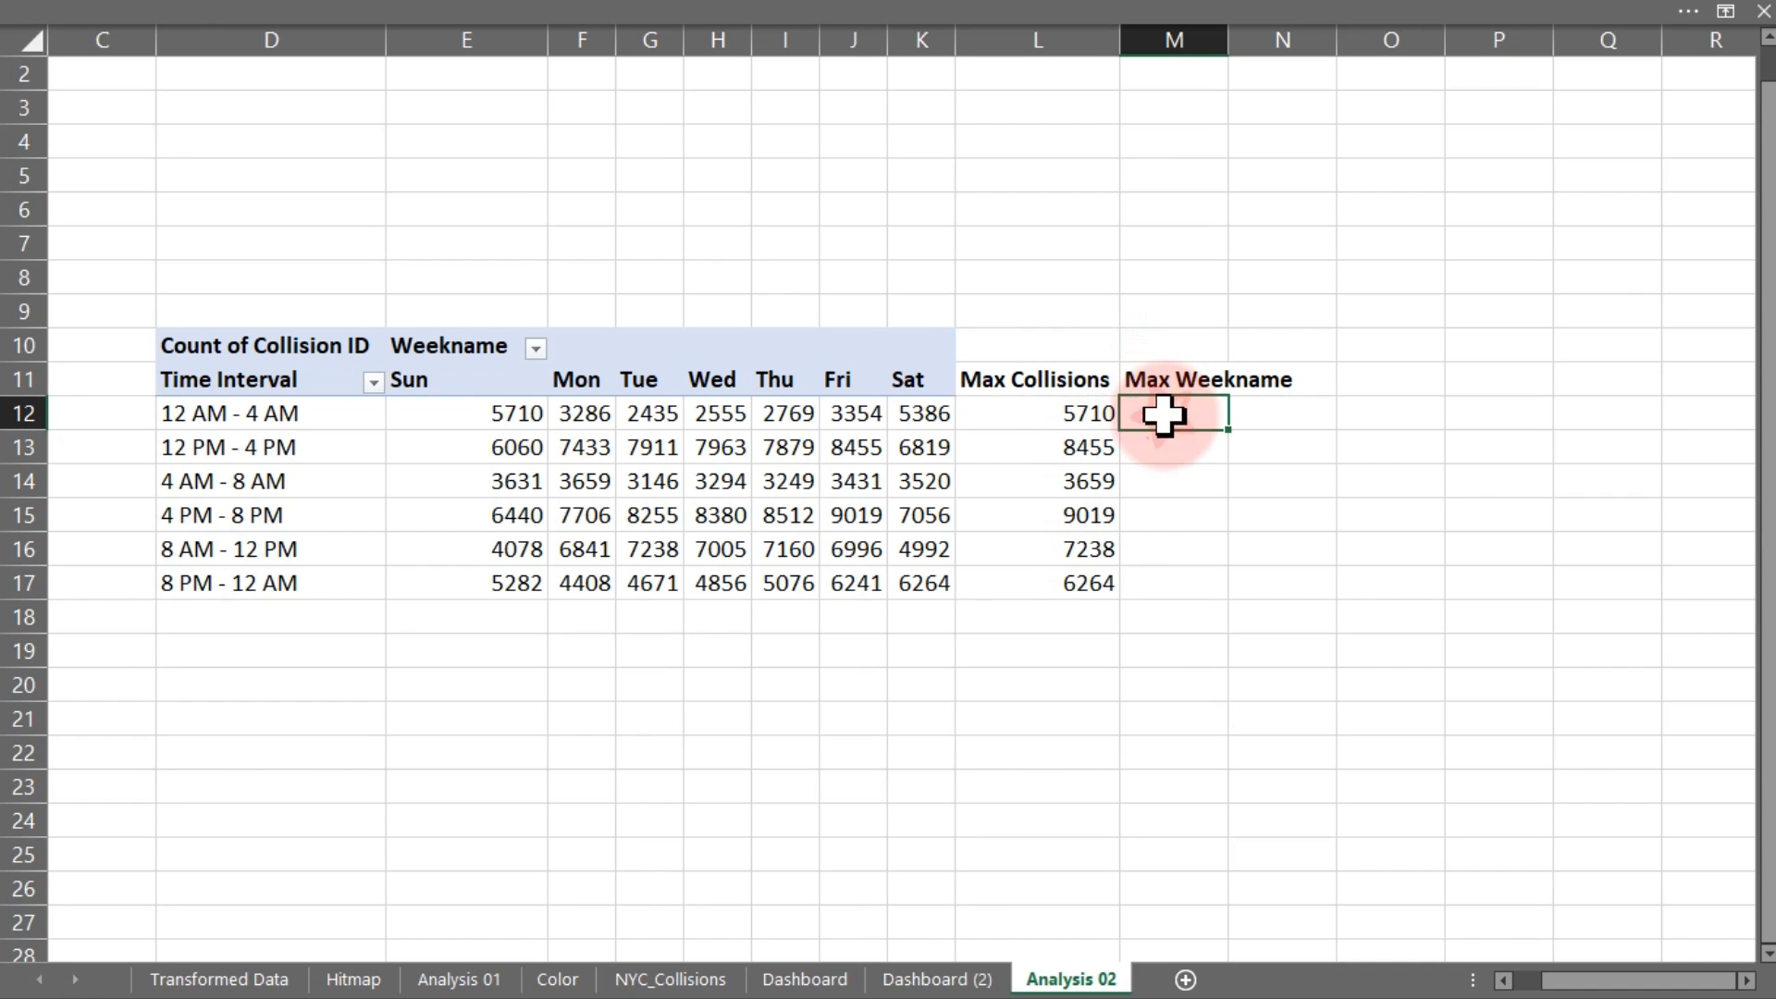
text(=)
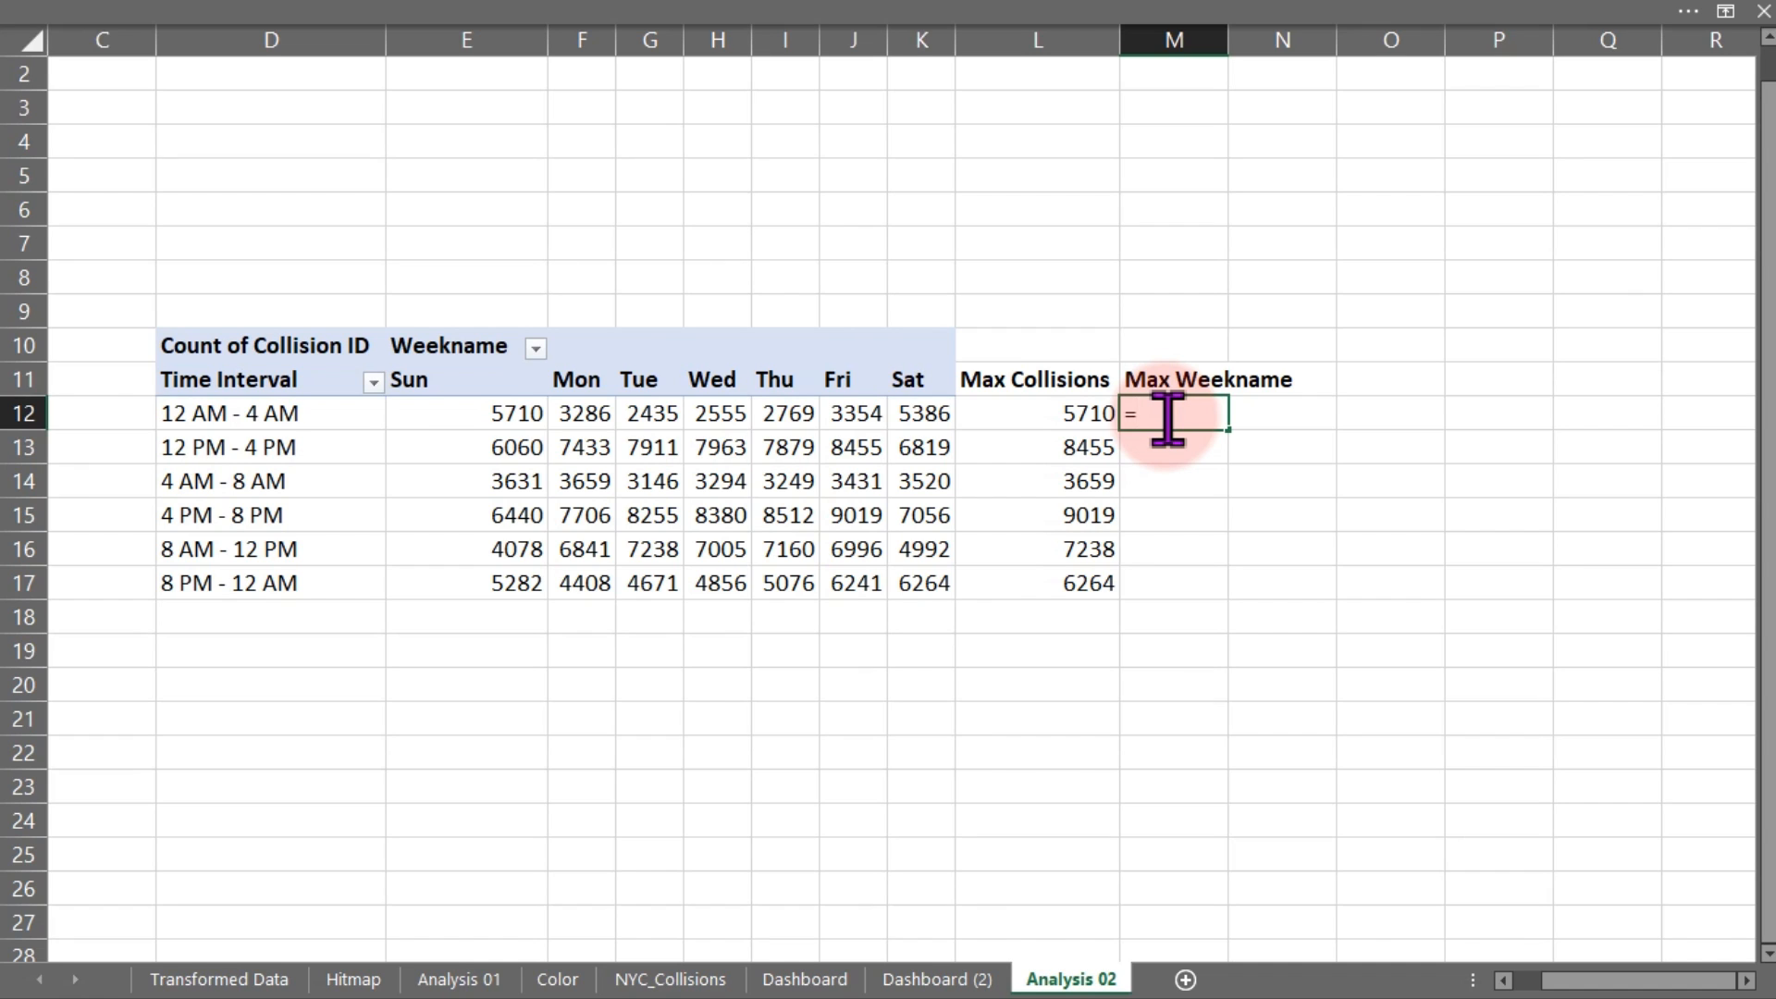
Enter =XLOOKUP(L12,$E12:$K12,$E11:$K11) in M12 so it returns Sun
text(xl)
key(Tab)
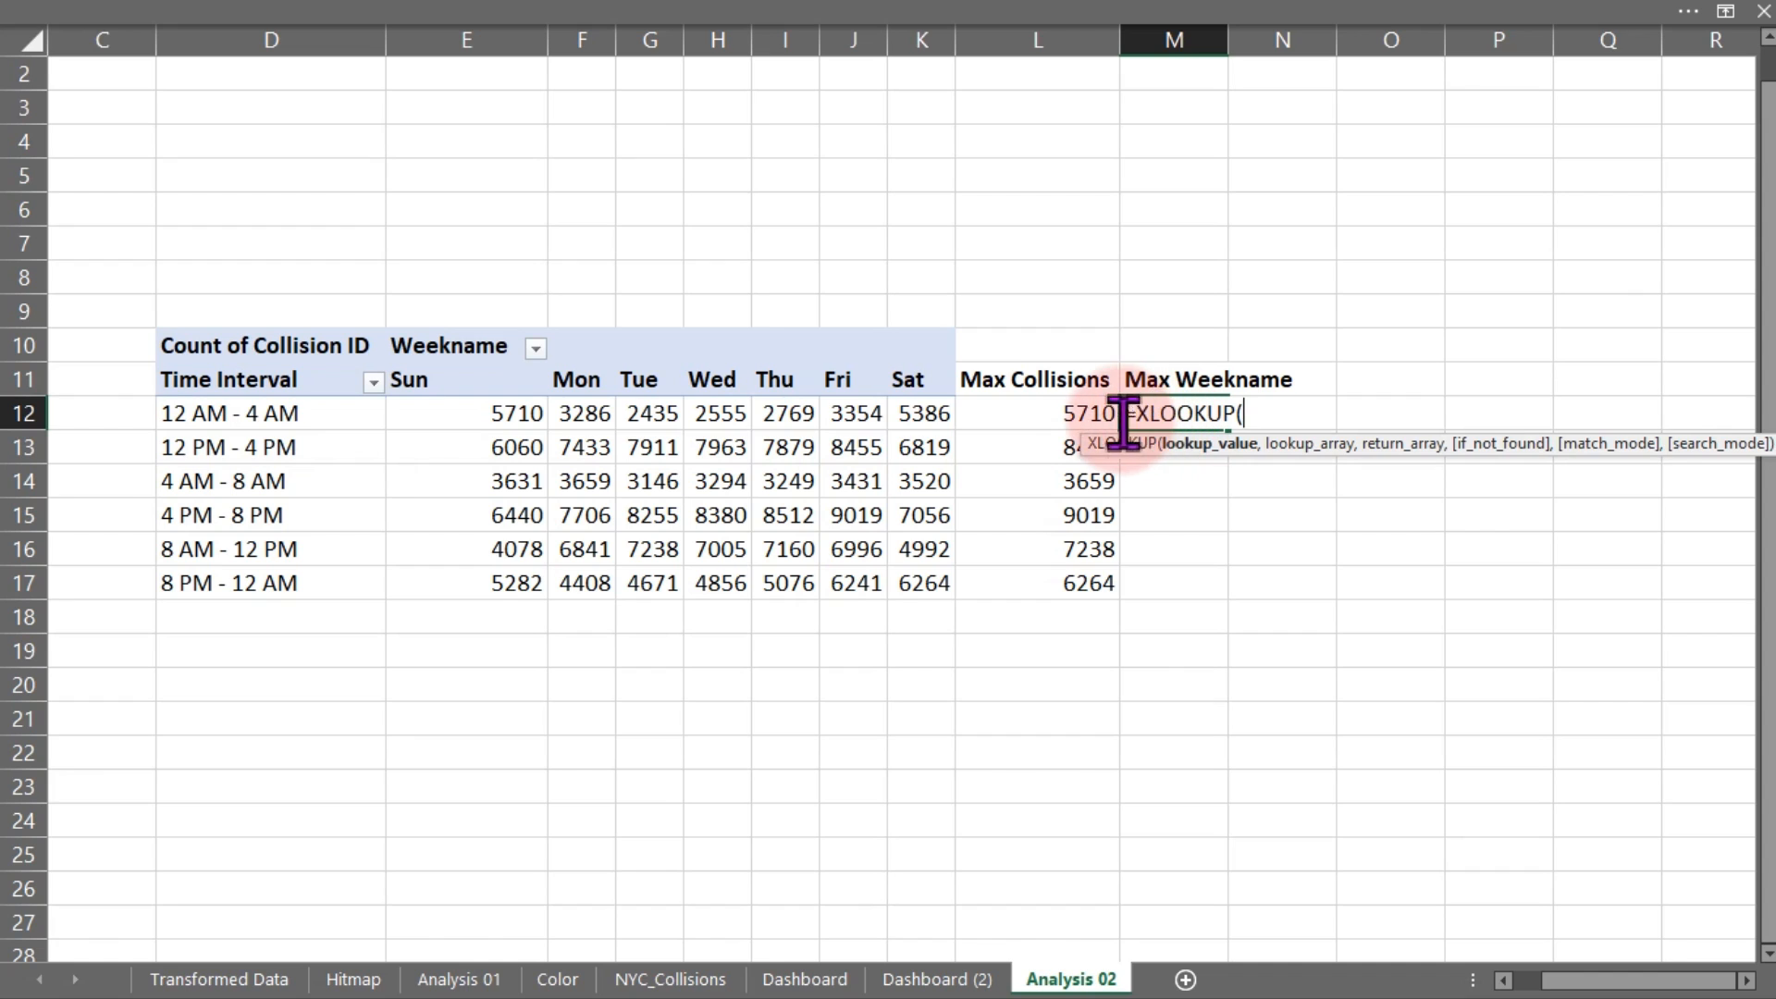
click(1087, 411)
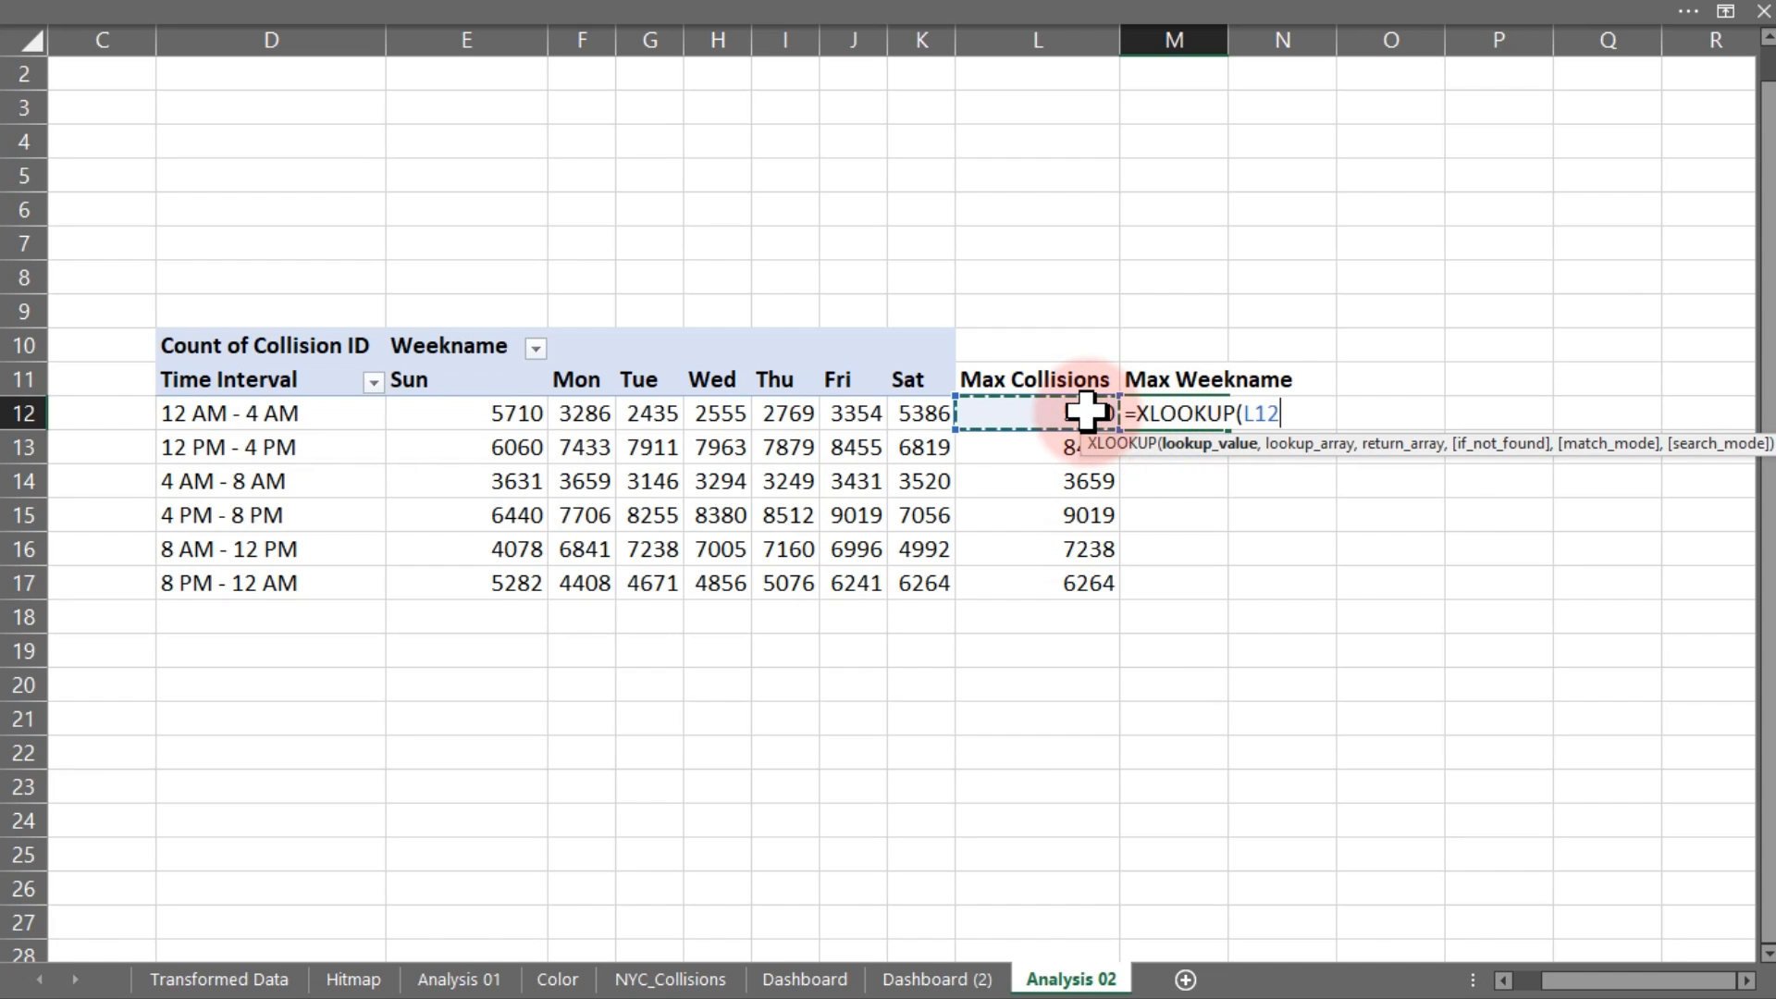
text(,)
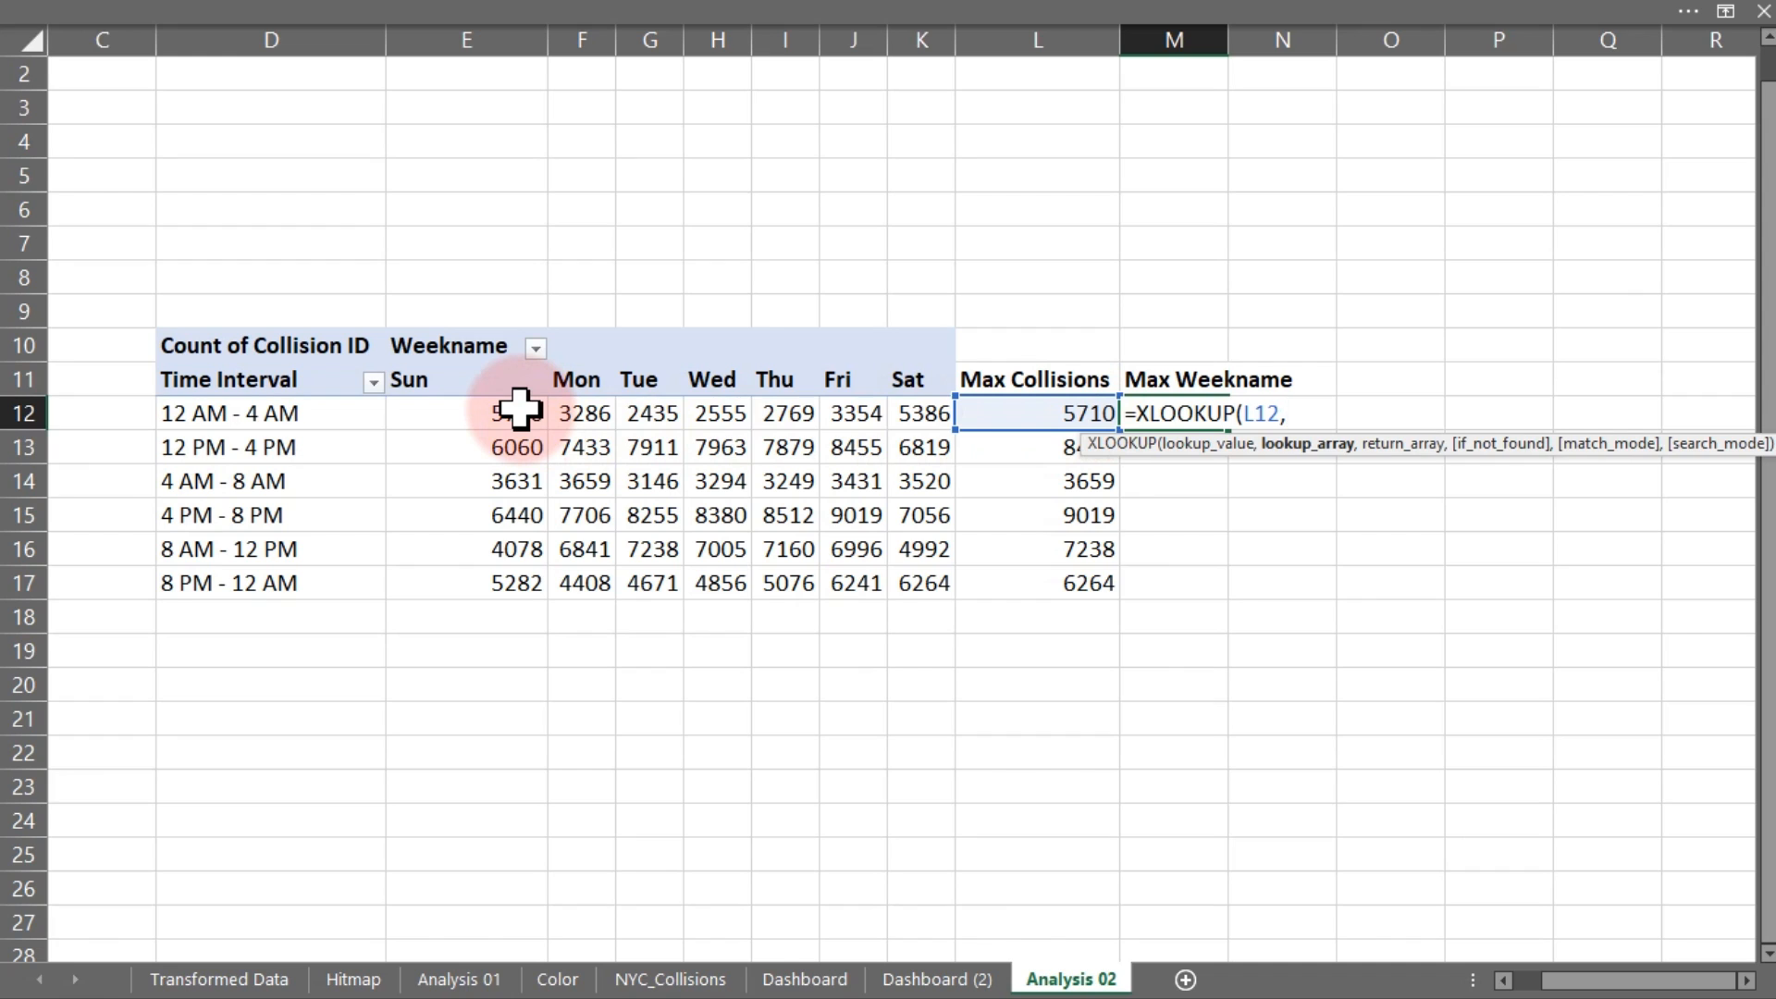
drag(520, 410, 908, 417)
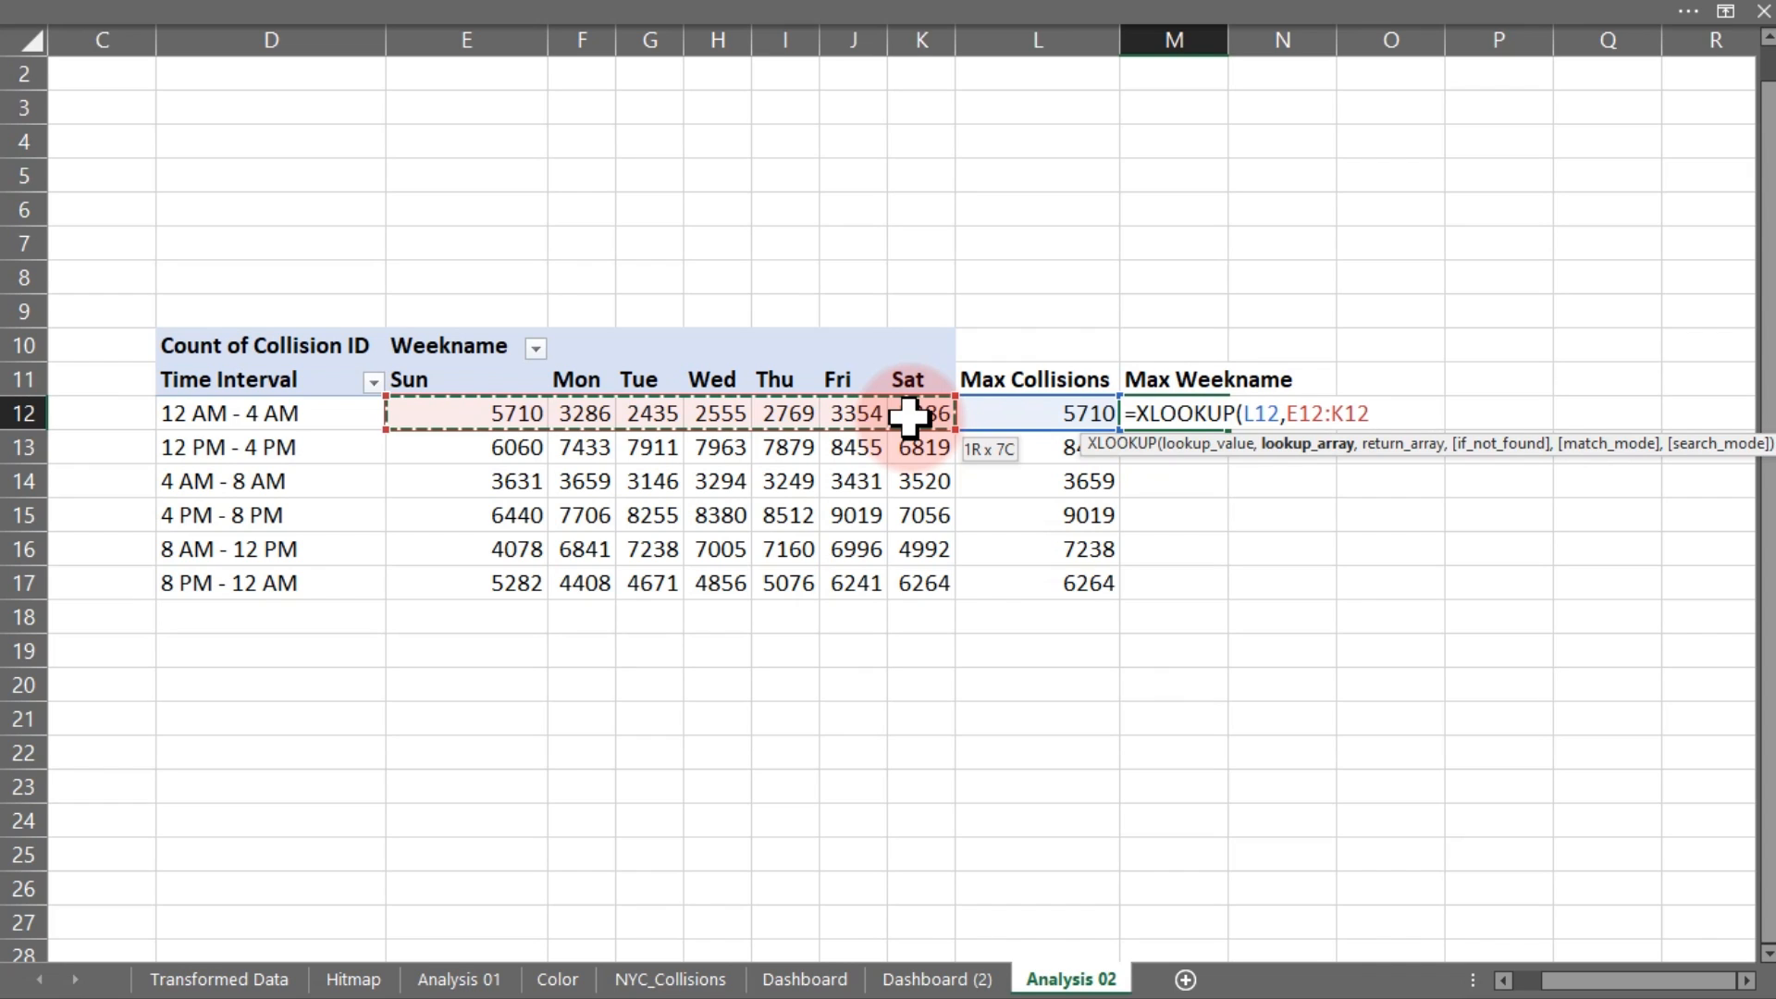
key(F4)
key(F4)
key(F4)
text(,)
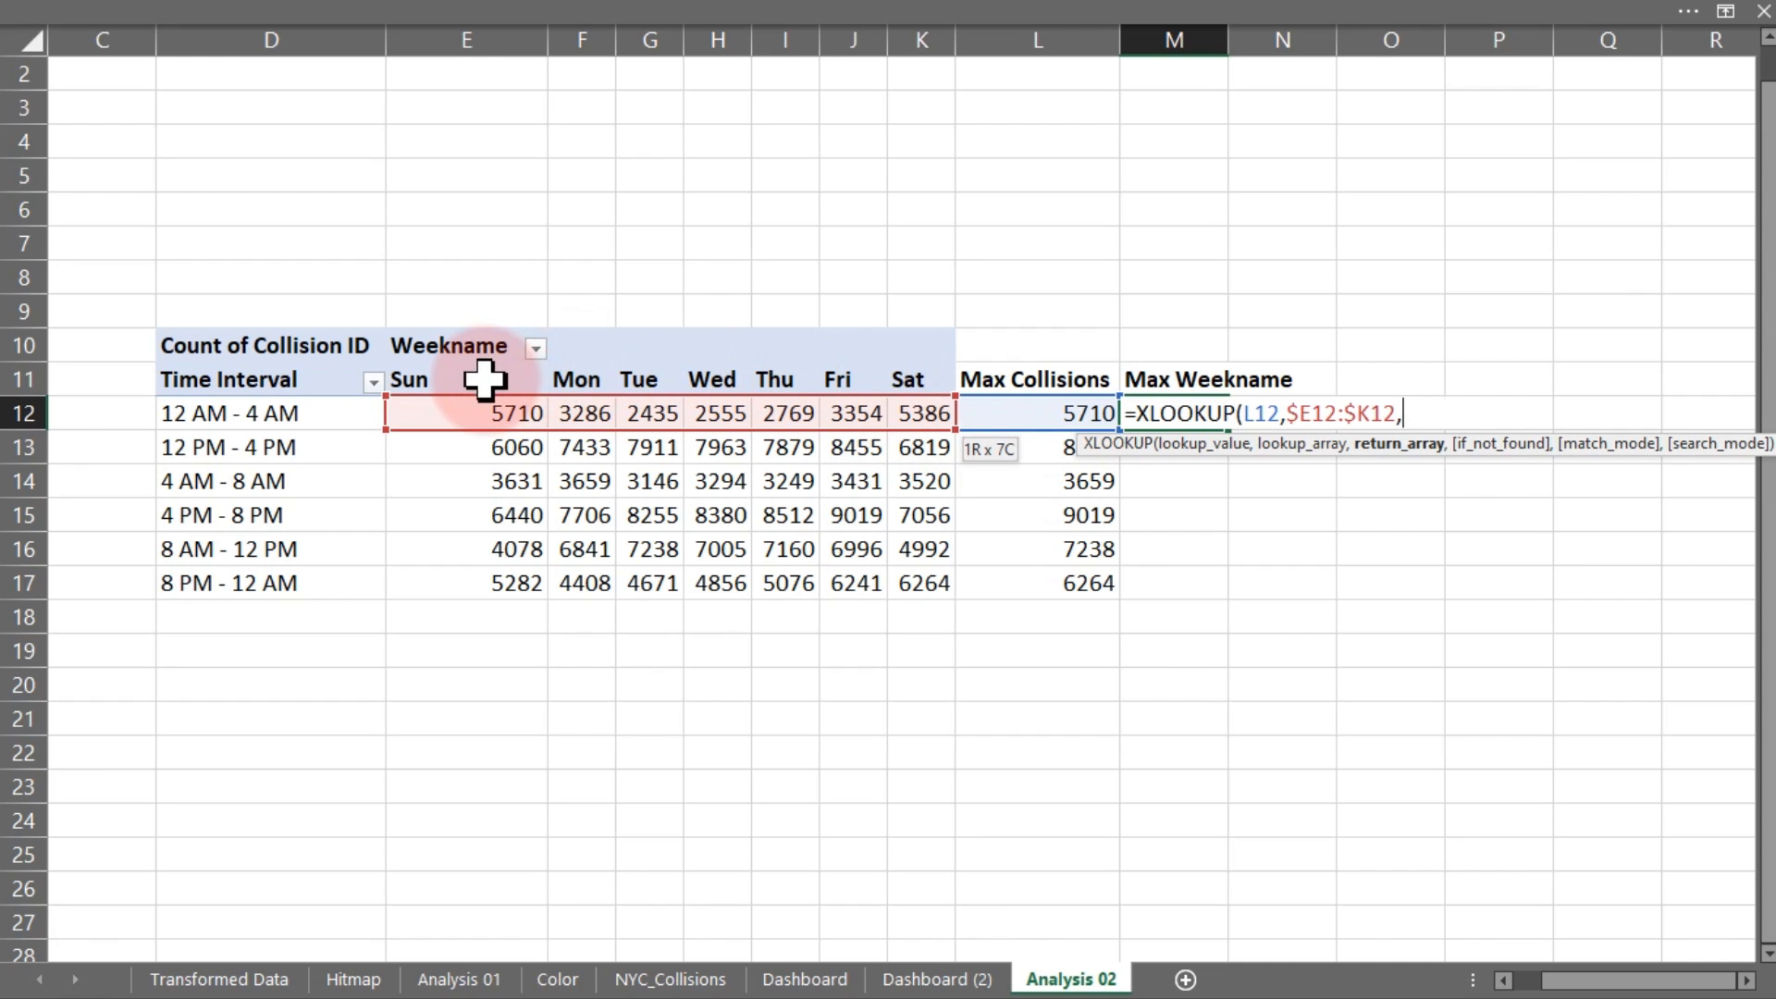
drag(487, 383, 911, 379)
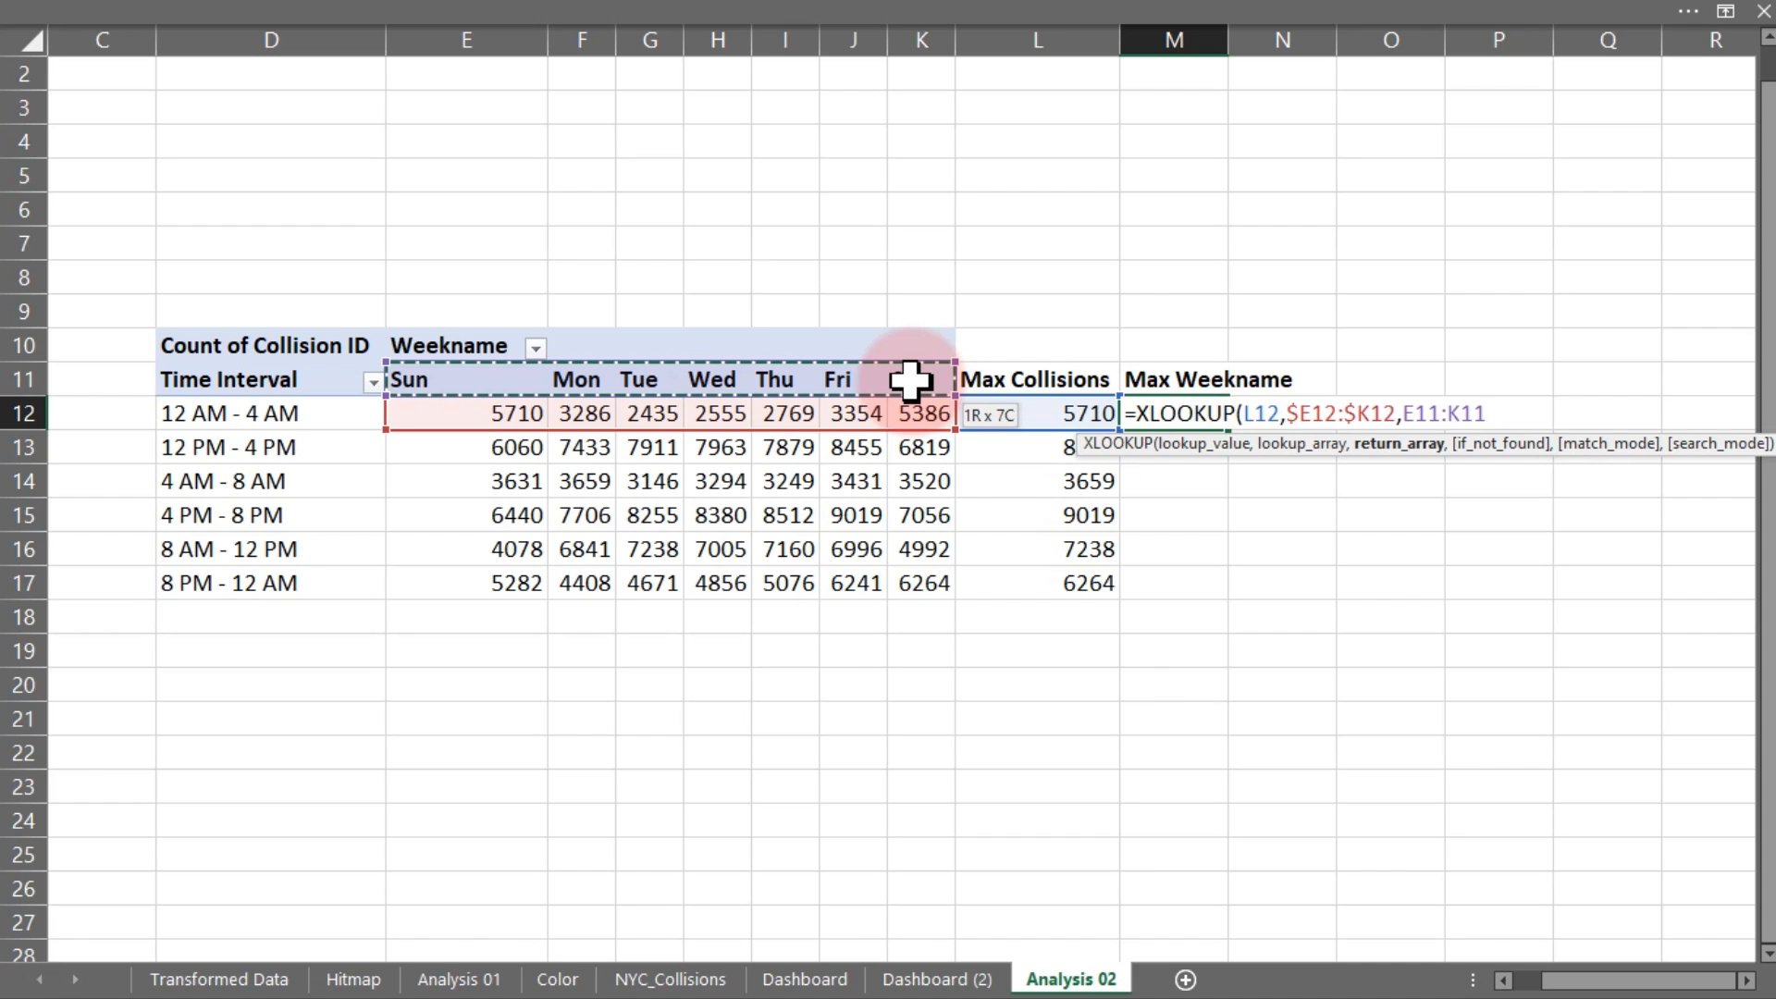
key(F4)
key(F4)
key(F4)
text())
key(Return)
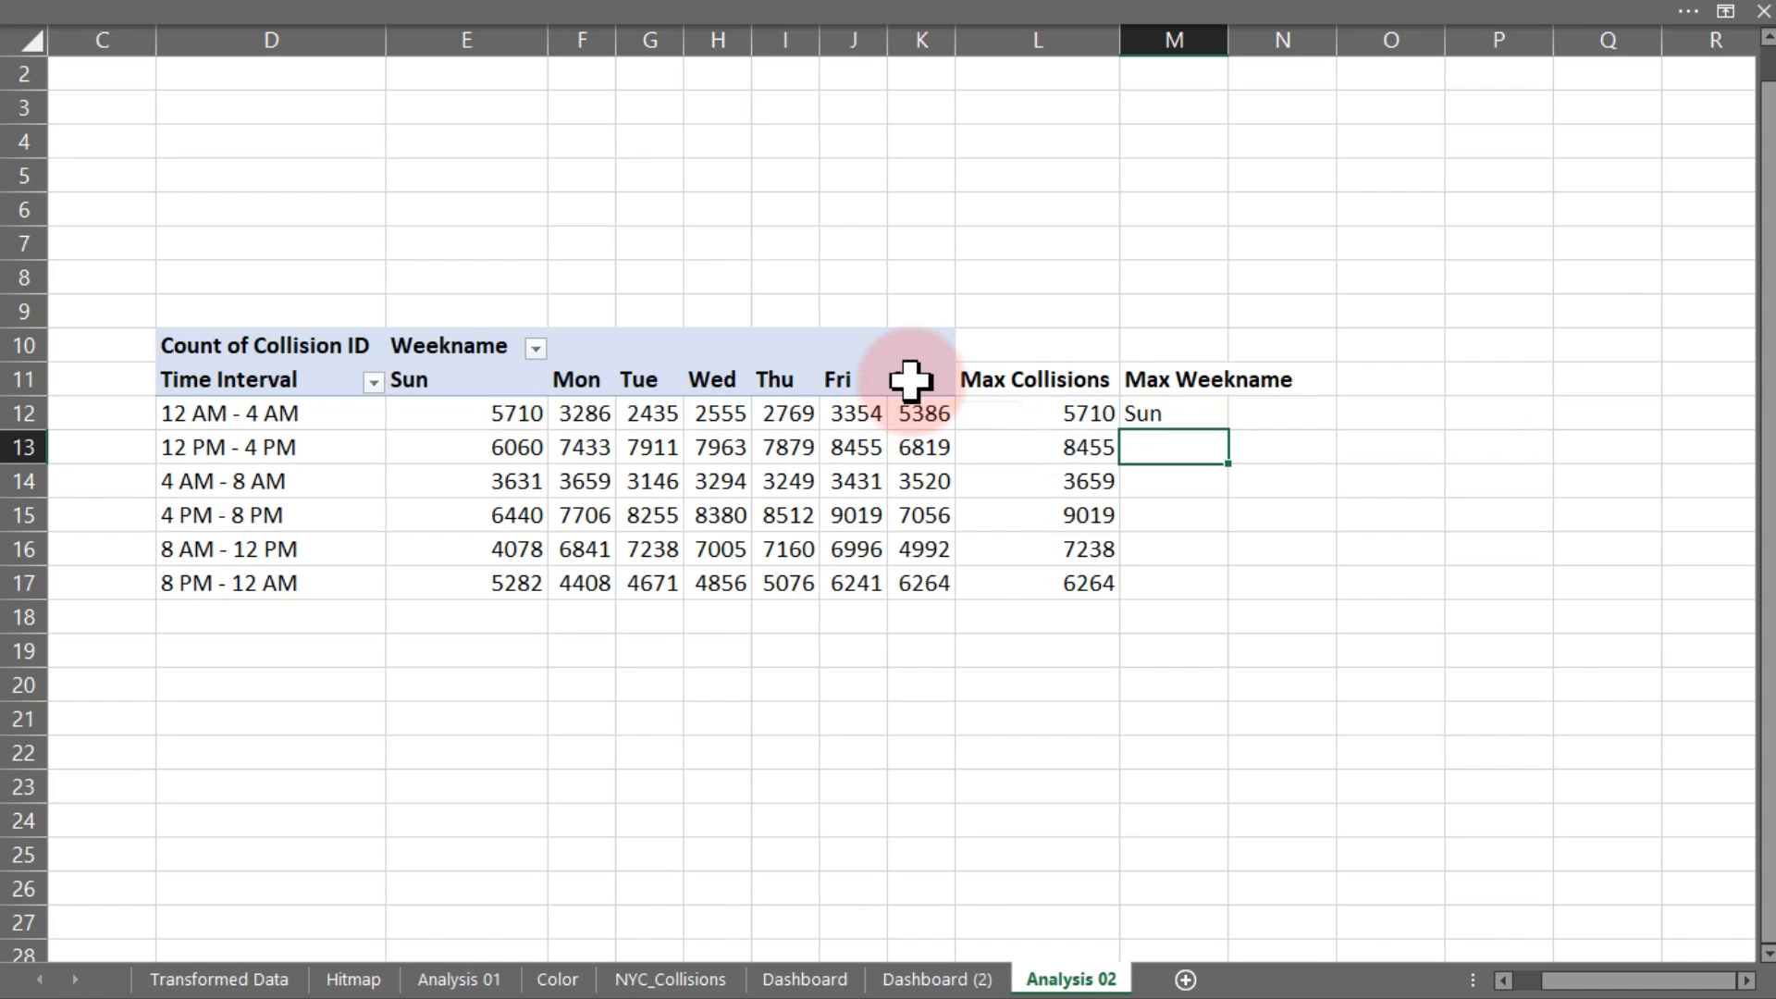
Copy the M12 XLOOKUP down to row 17 and inspect M16's lookup references
click(1189, 413)
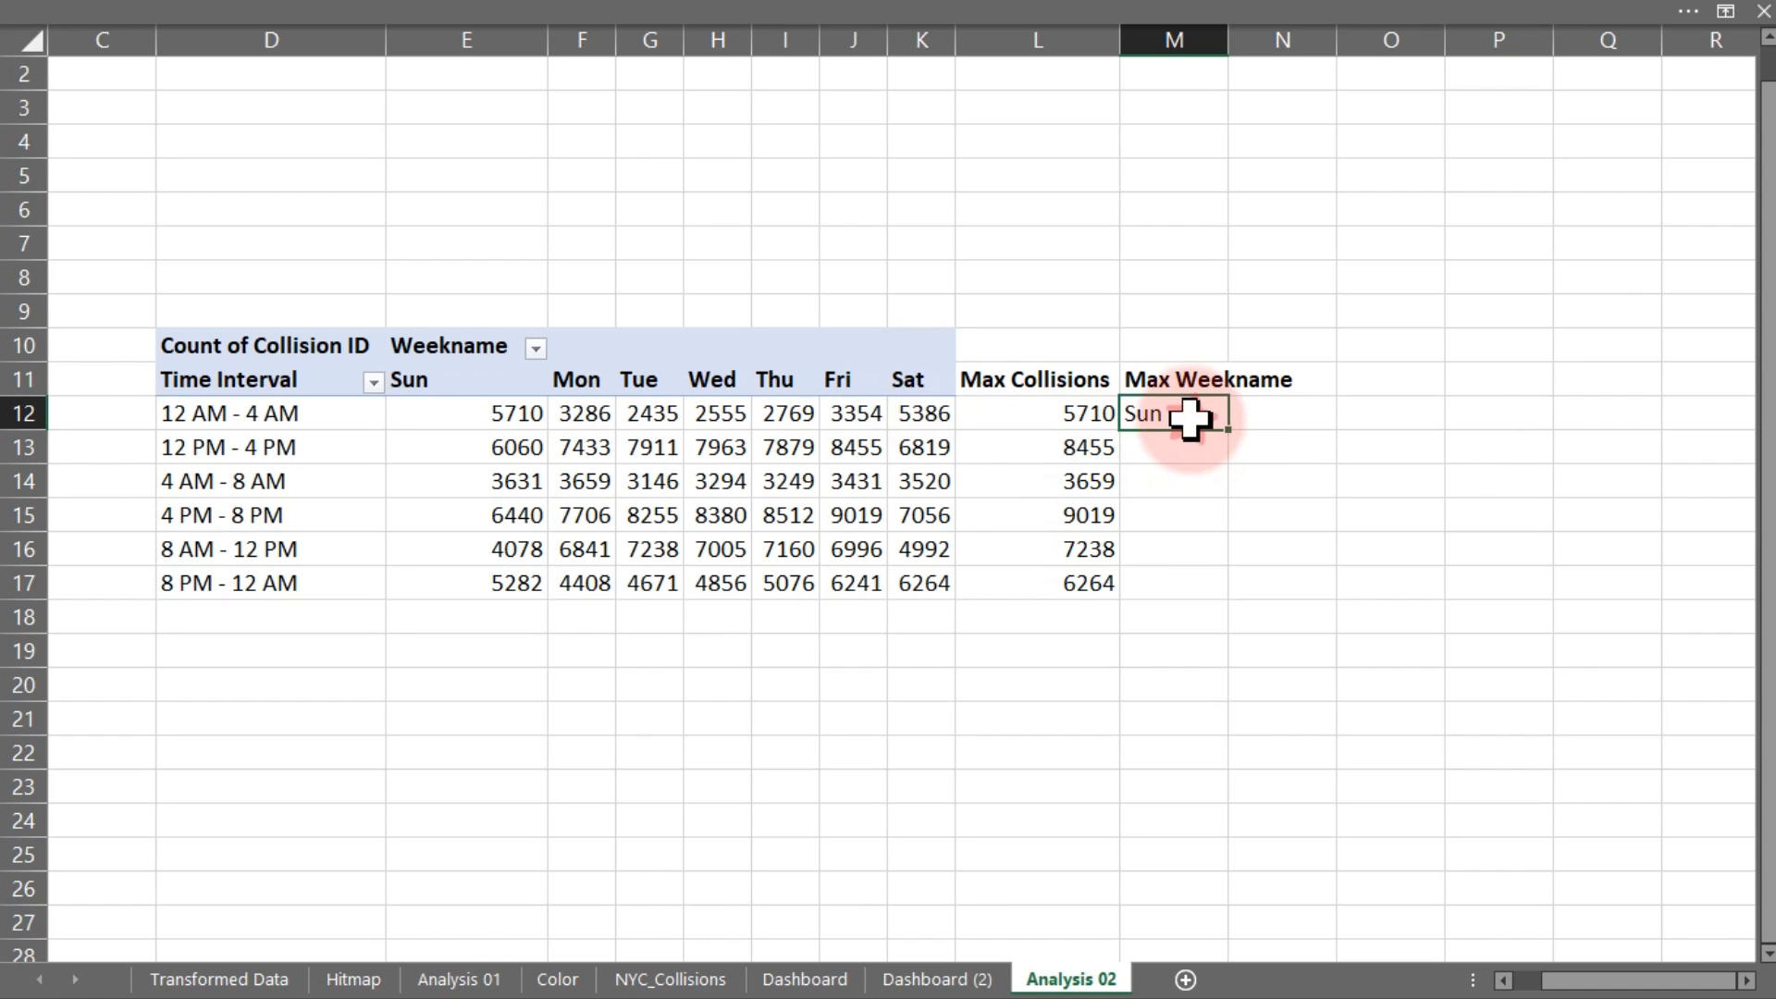
drag(1227, 430, 1183, 606)
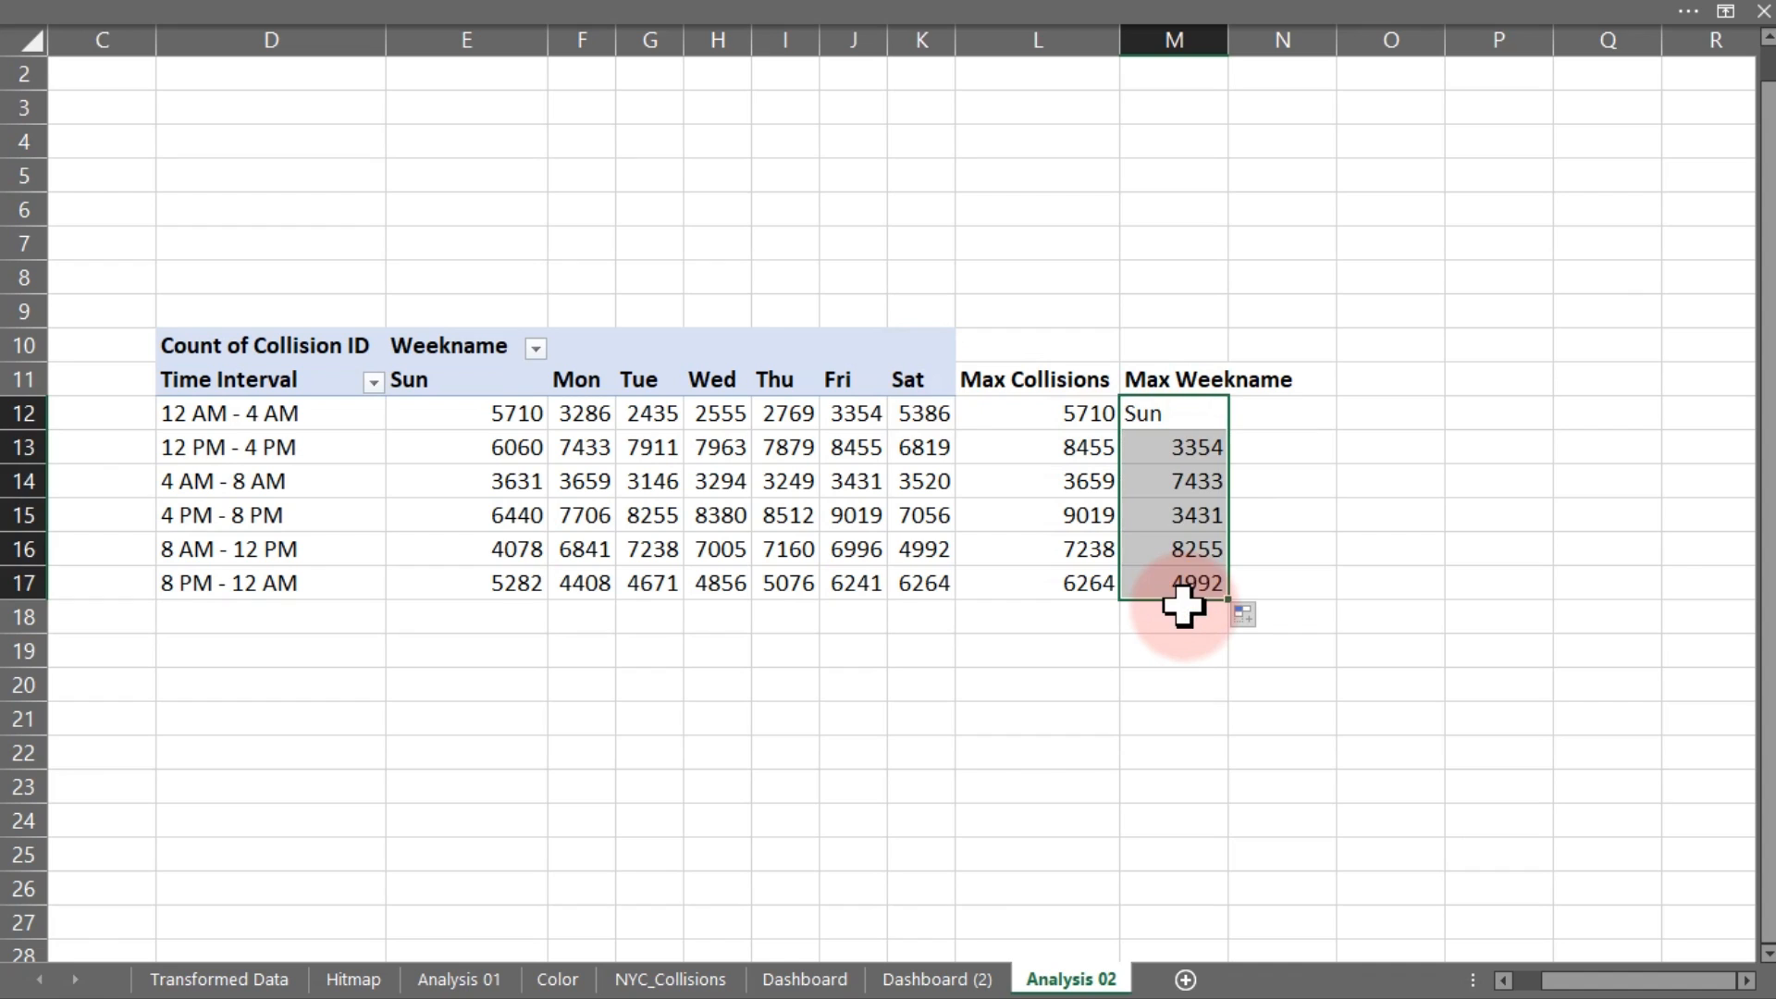
double_click(1195, 548)
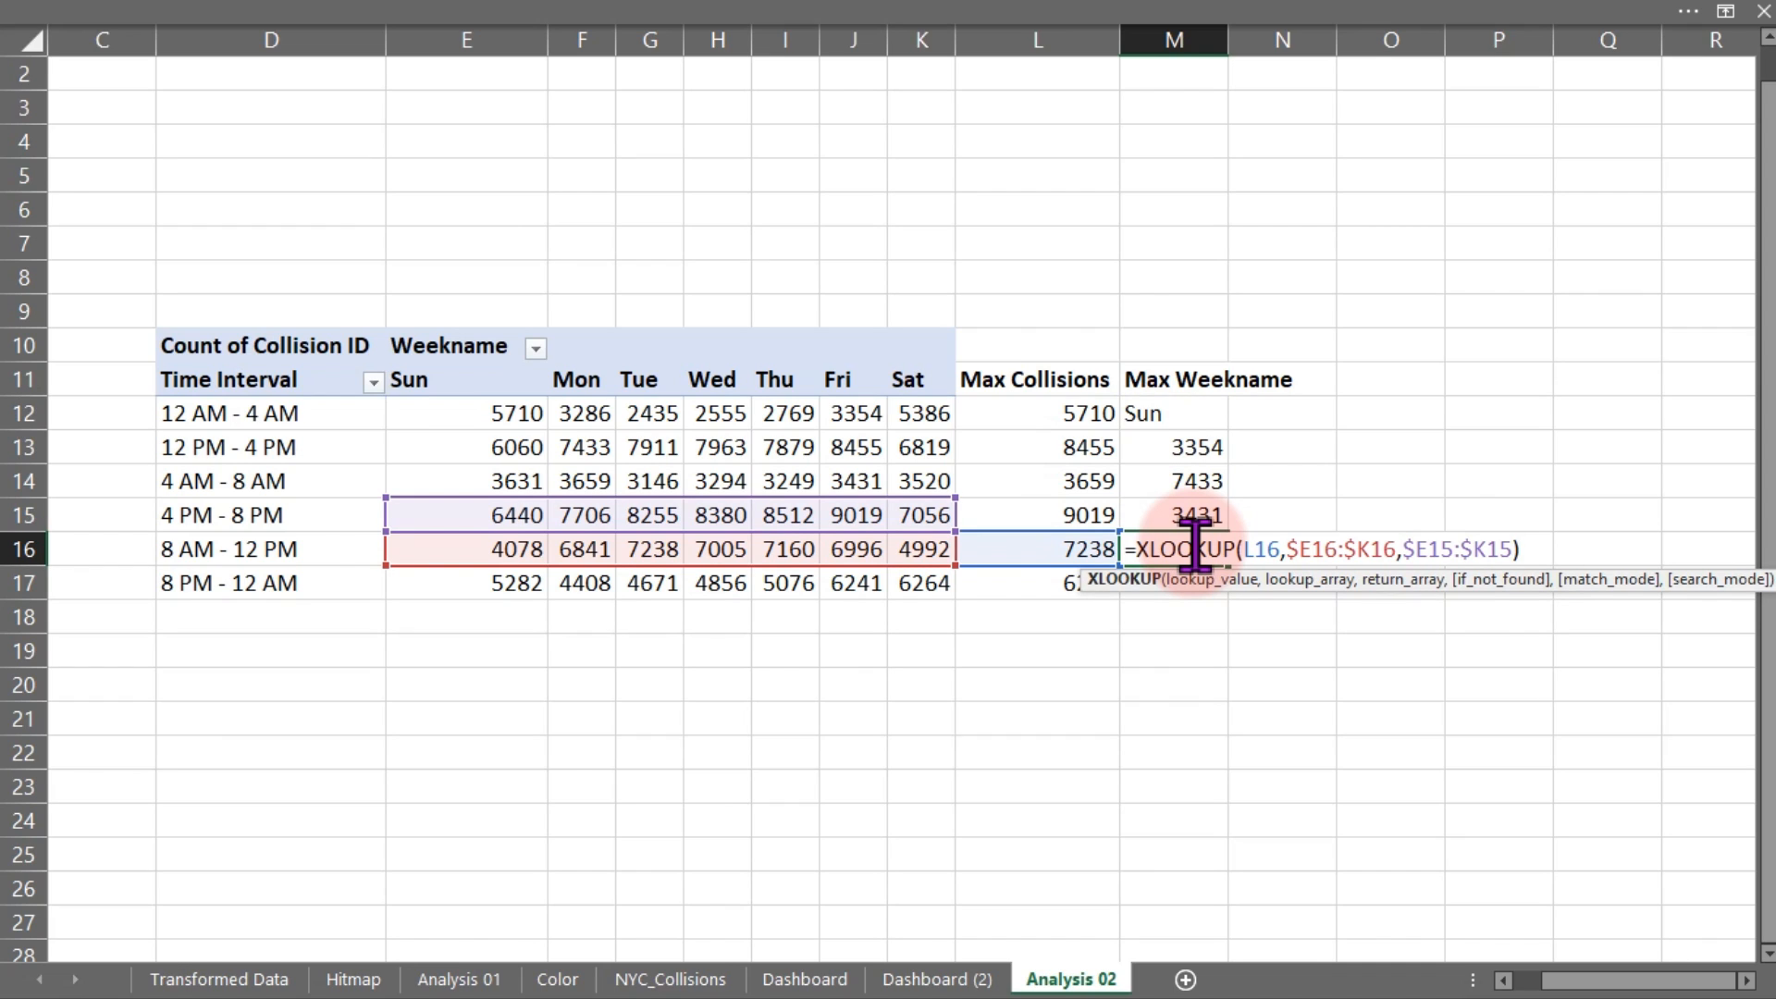
click(1193, 548)
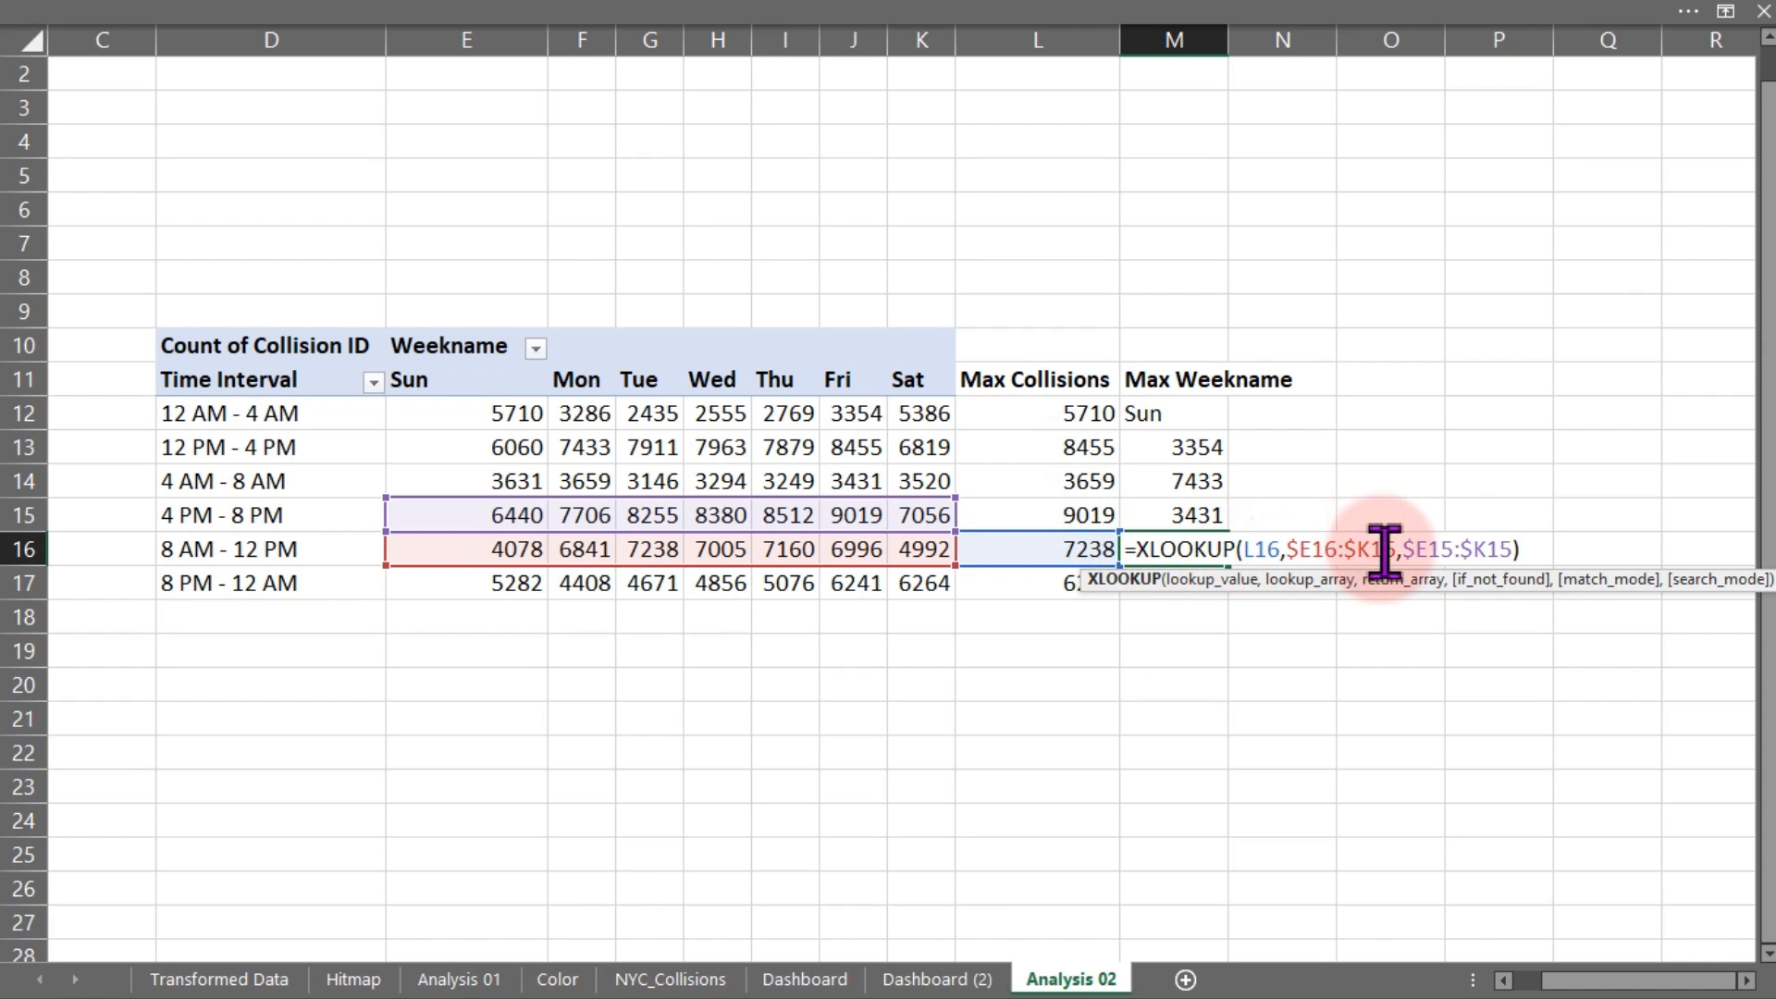
drag(1397, 549, 1517, 548)
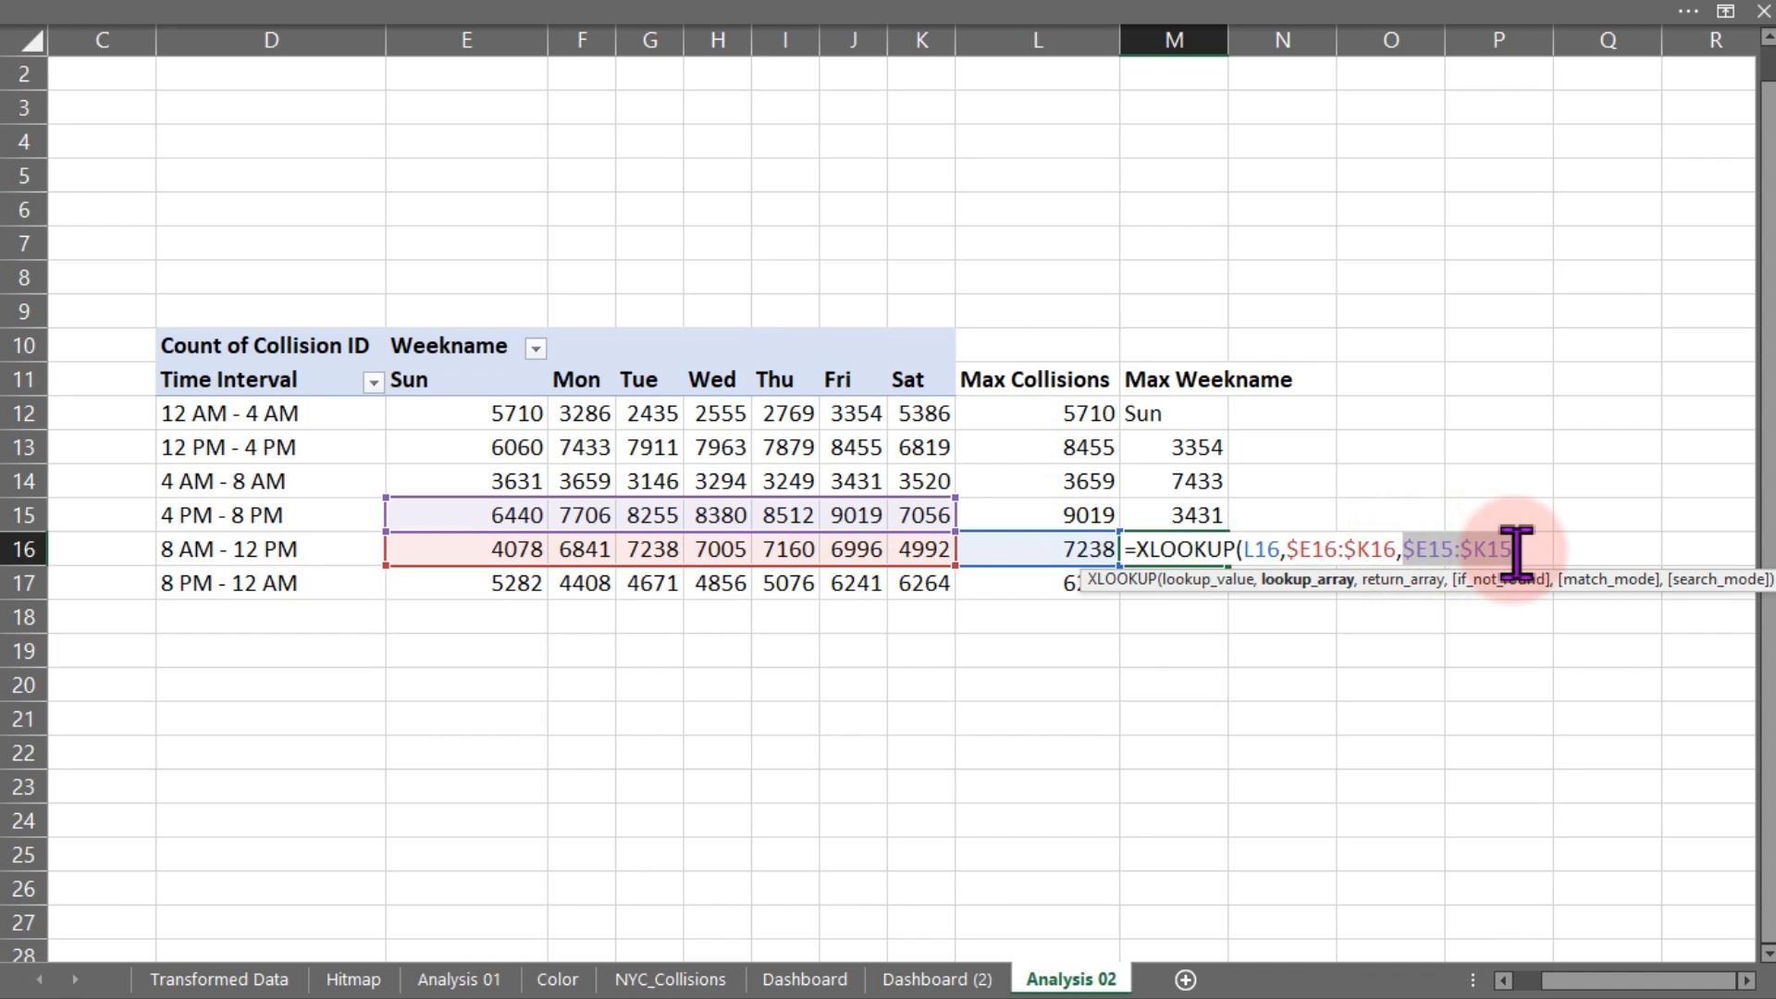
key(Escape)
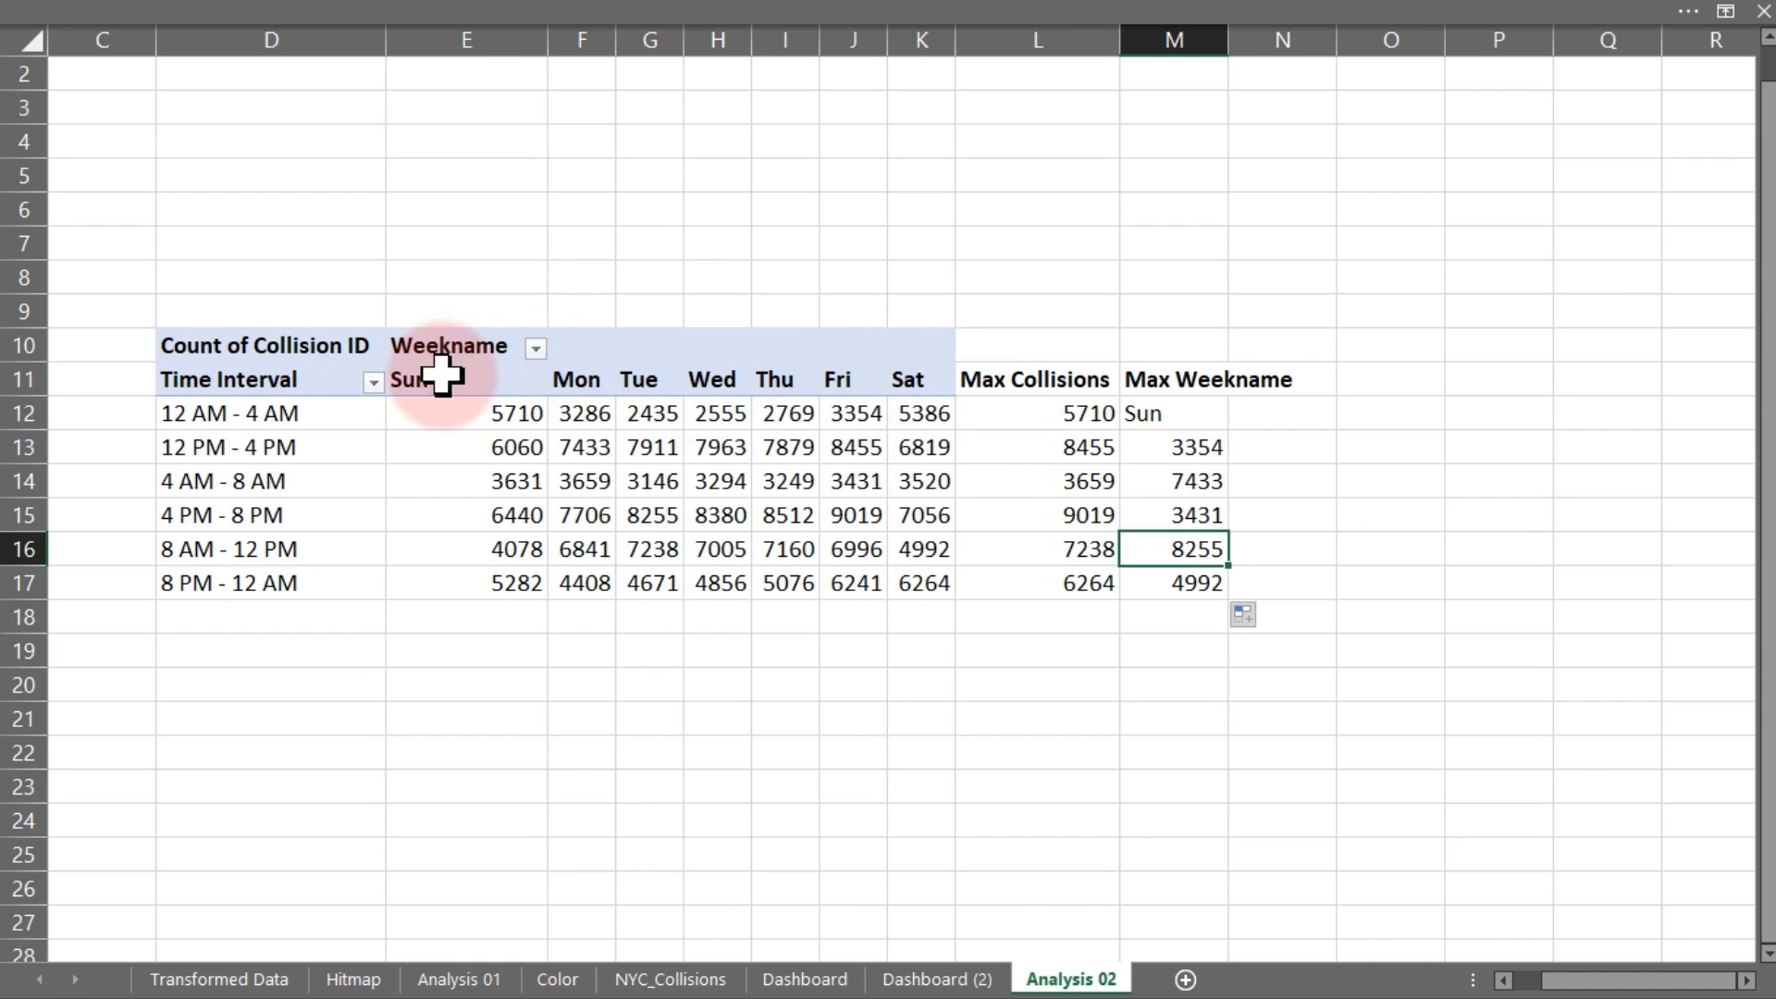
drag(446, 380, 880, 376)
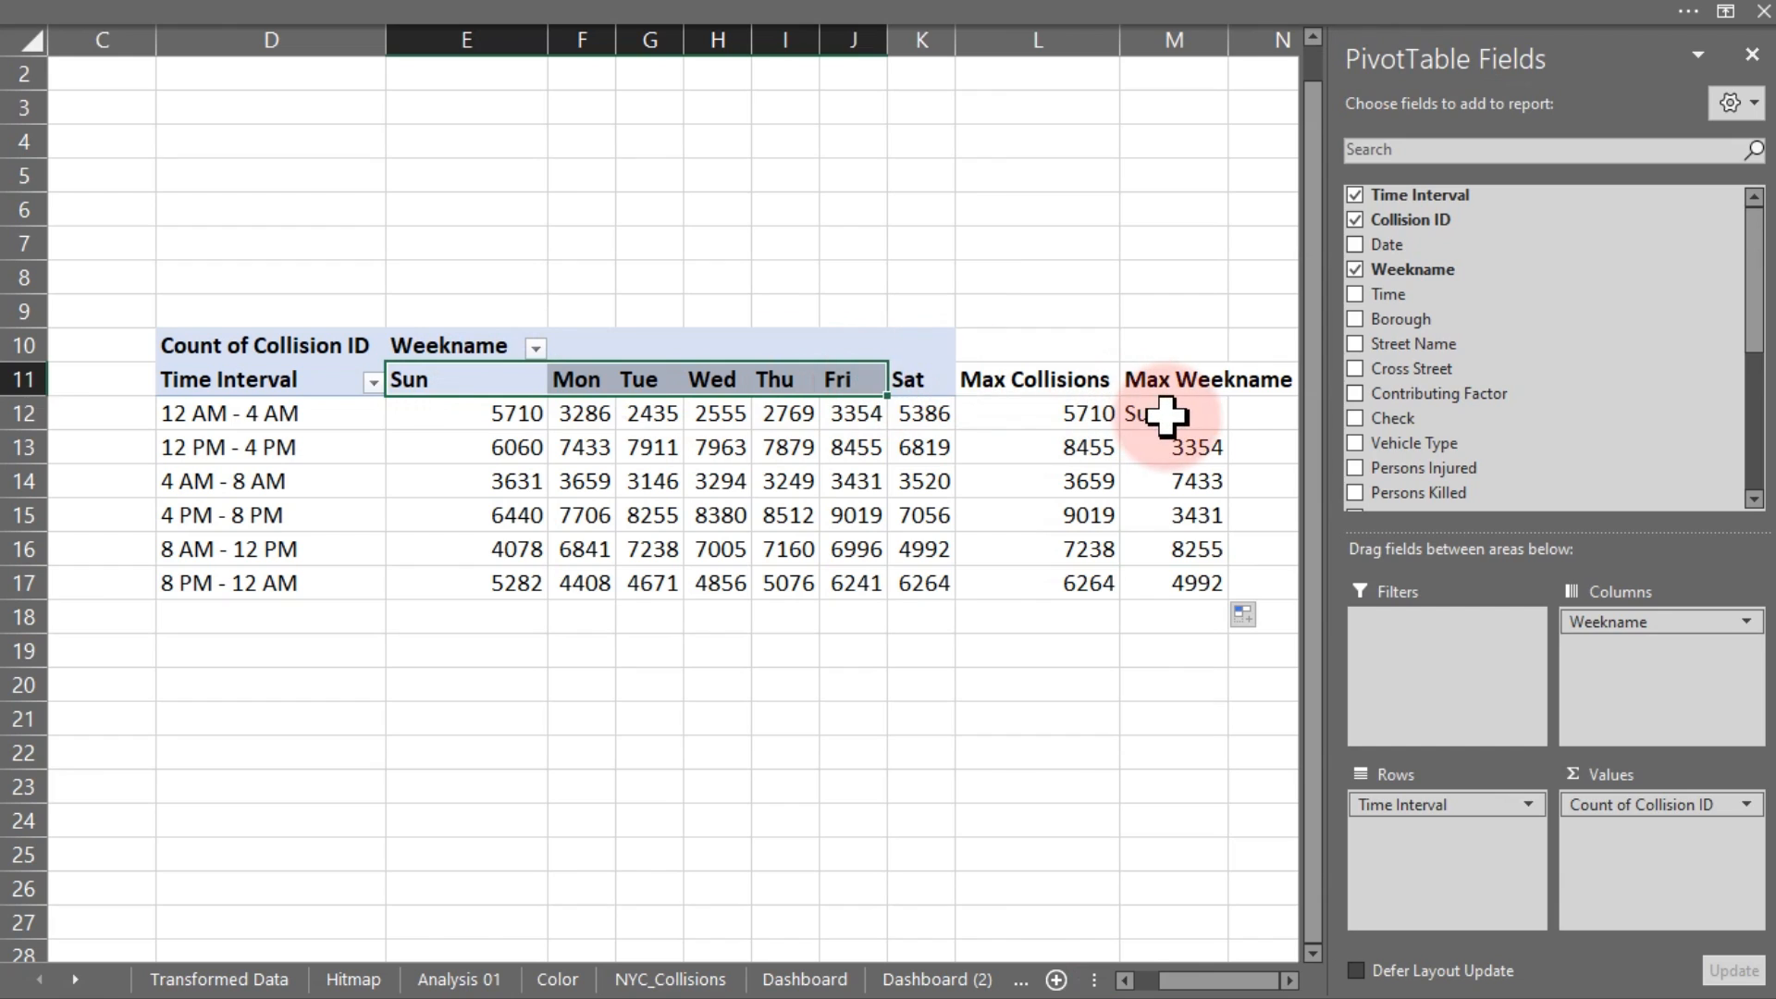
Lock the weekday header in M12's formula as absolute $E$11:$K$11
click(1164, 413)
double_click(1164, 414)
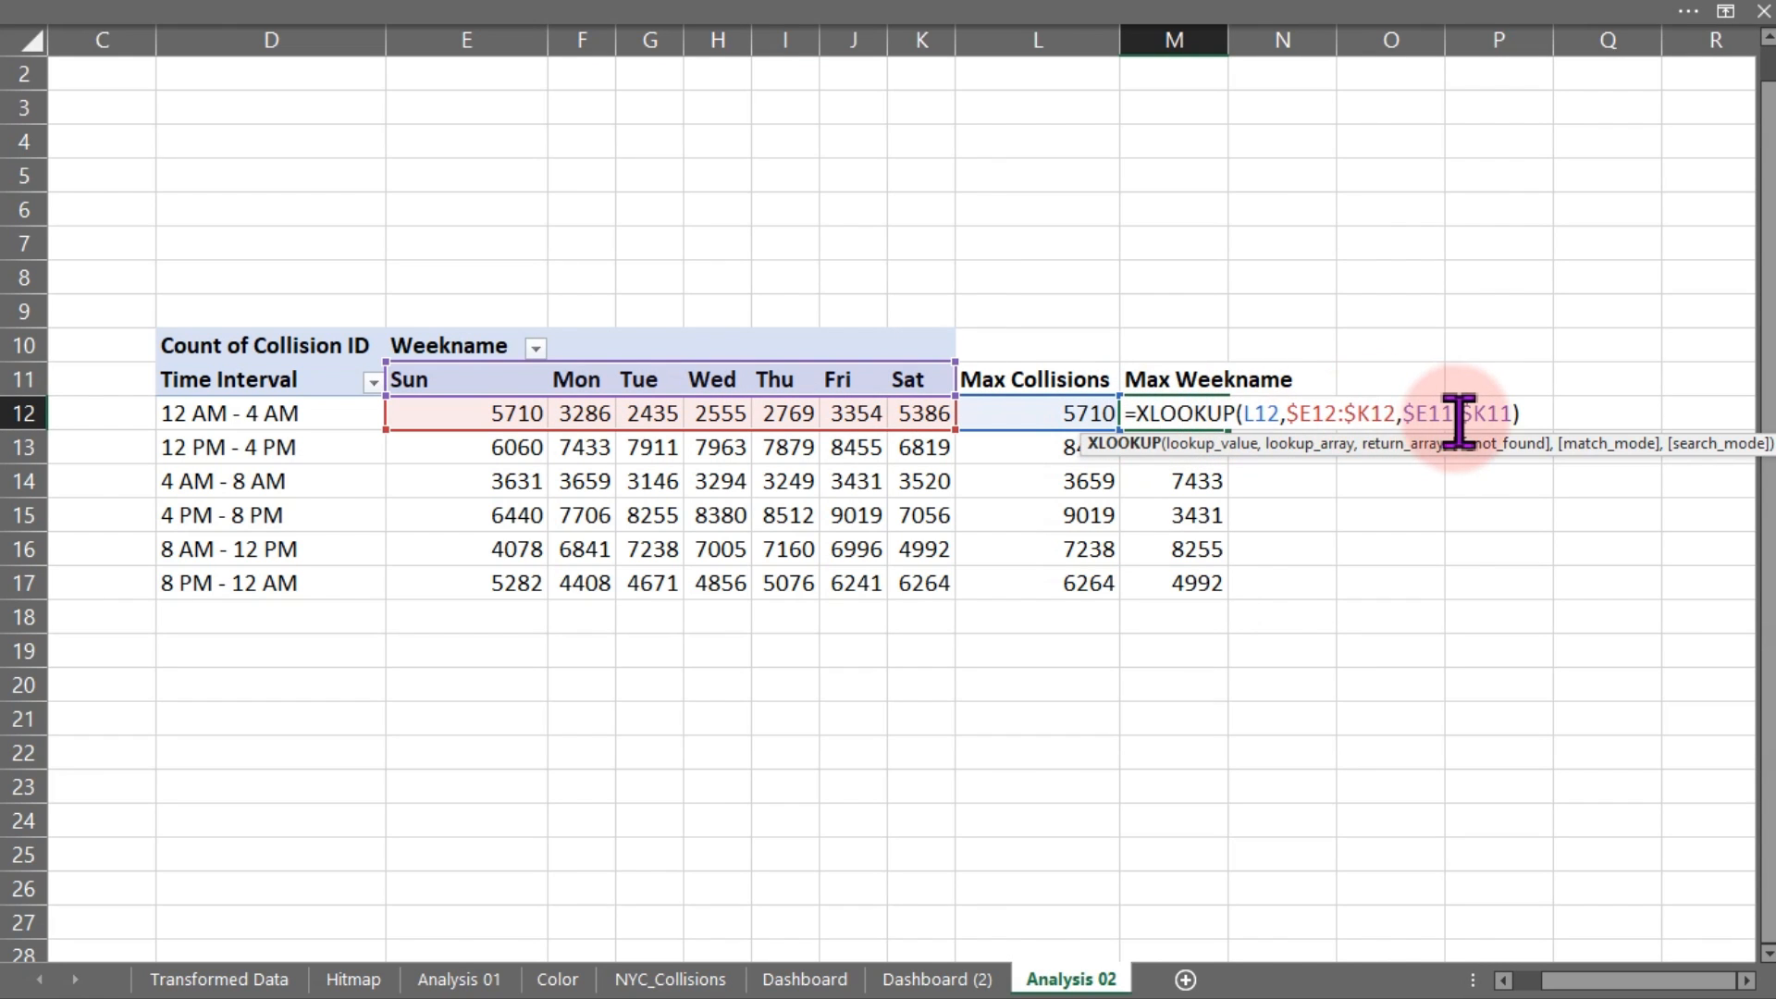
drag(1402, 416, 1519, 421)
key(F4)
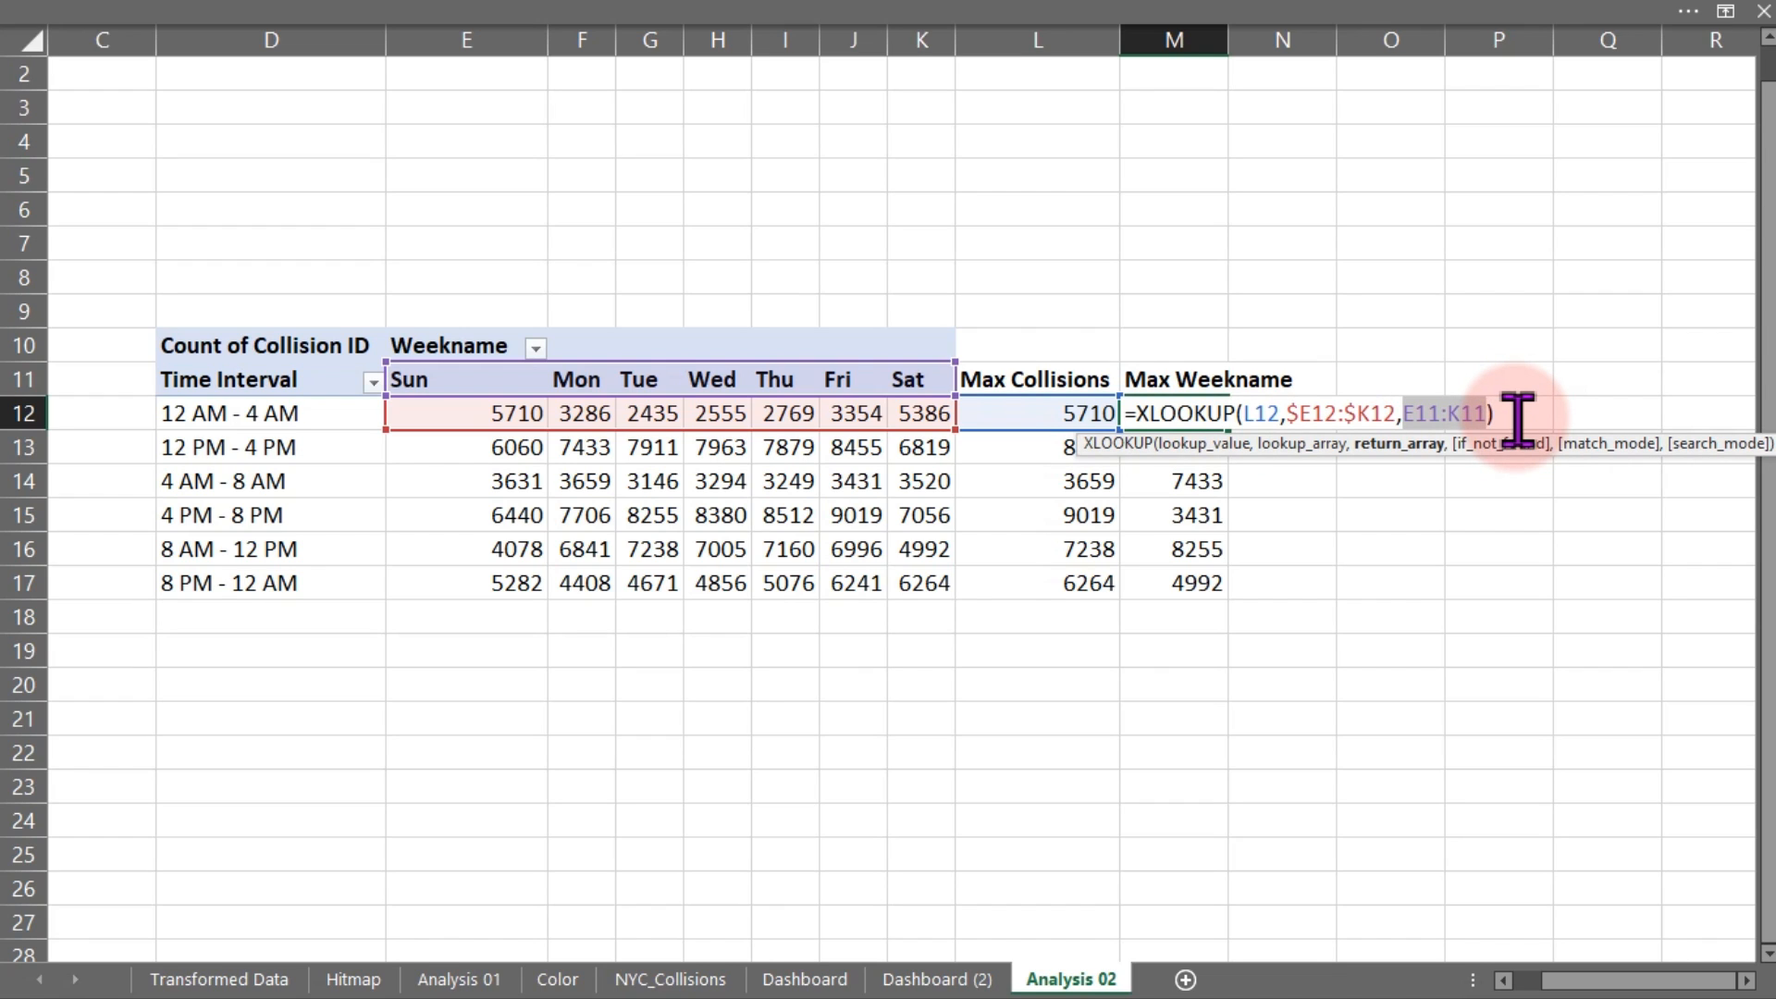
key(F4)
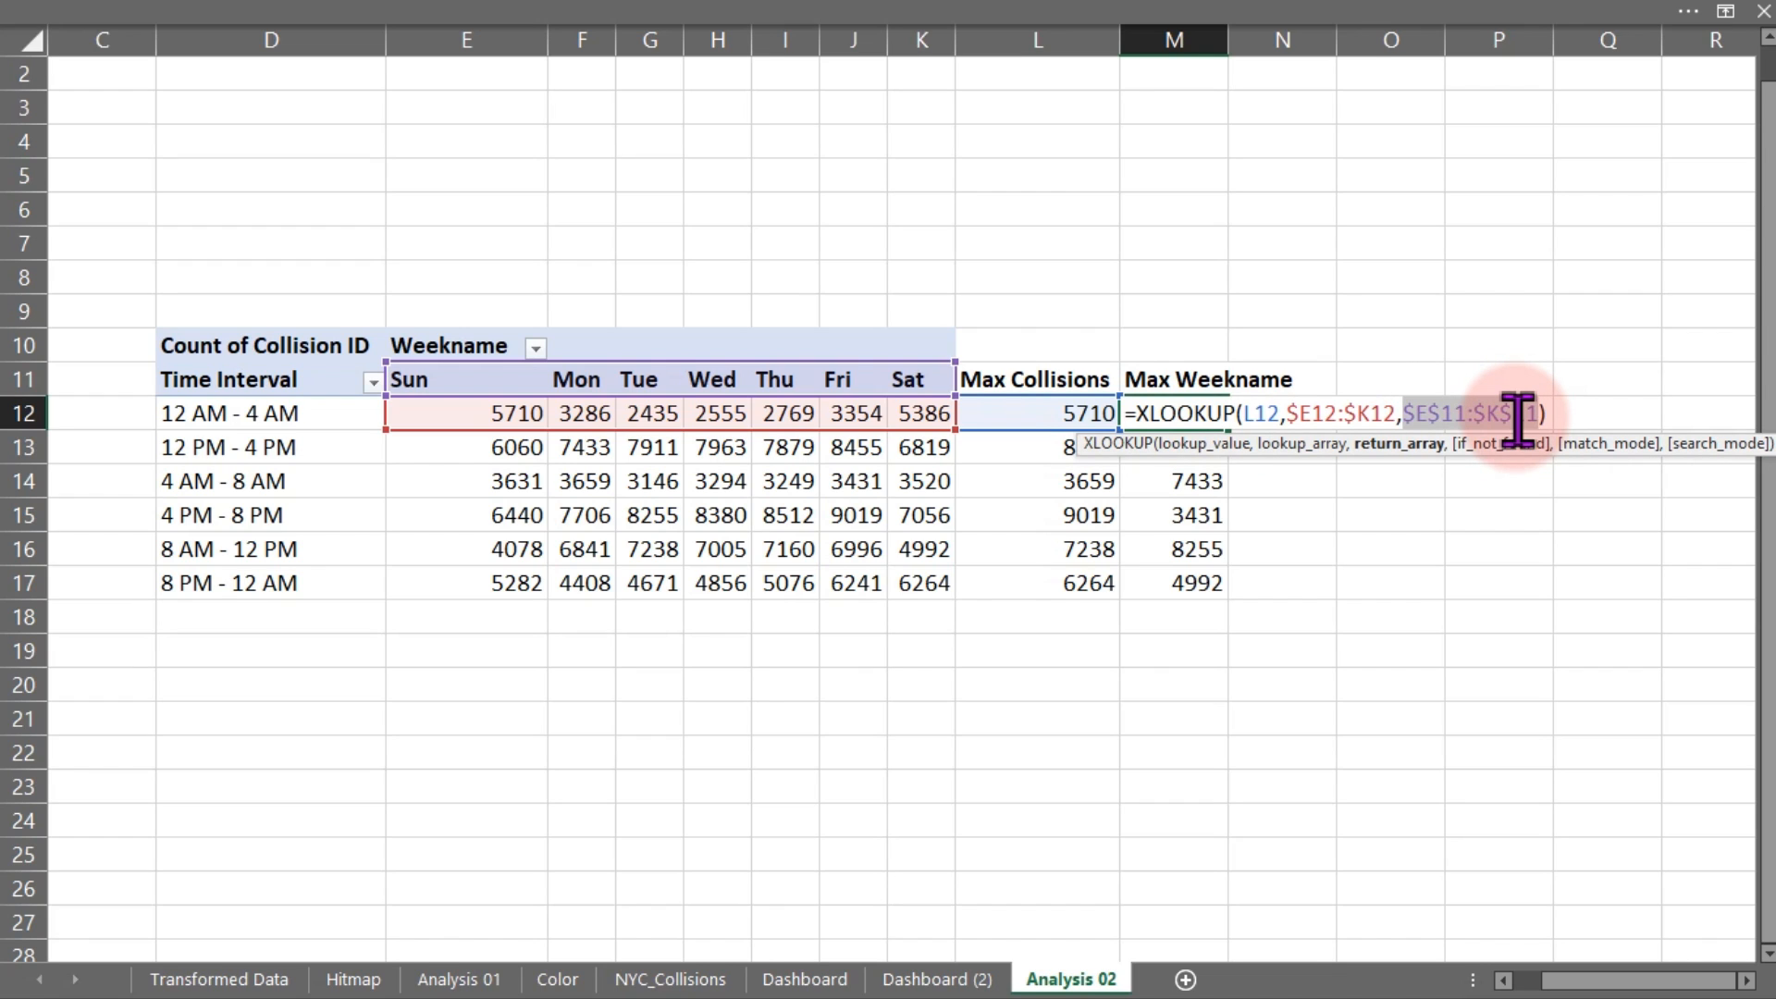
click(1413, 421)
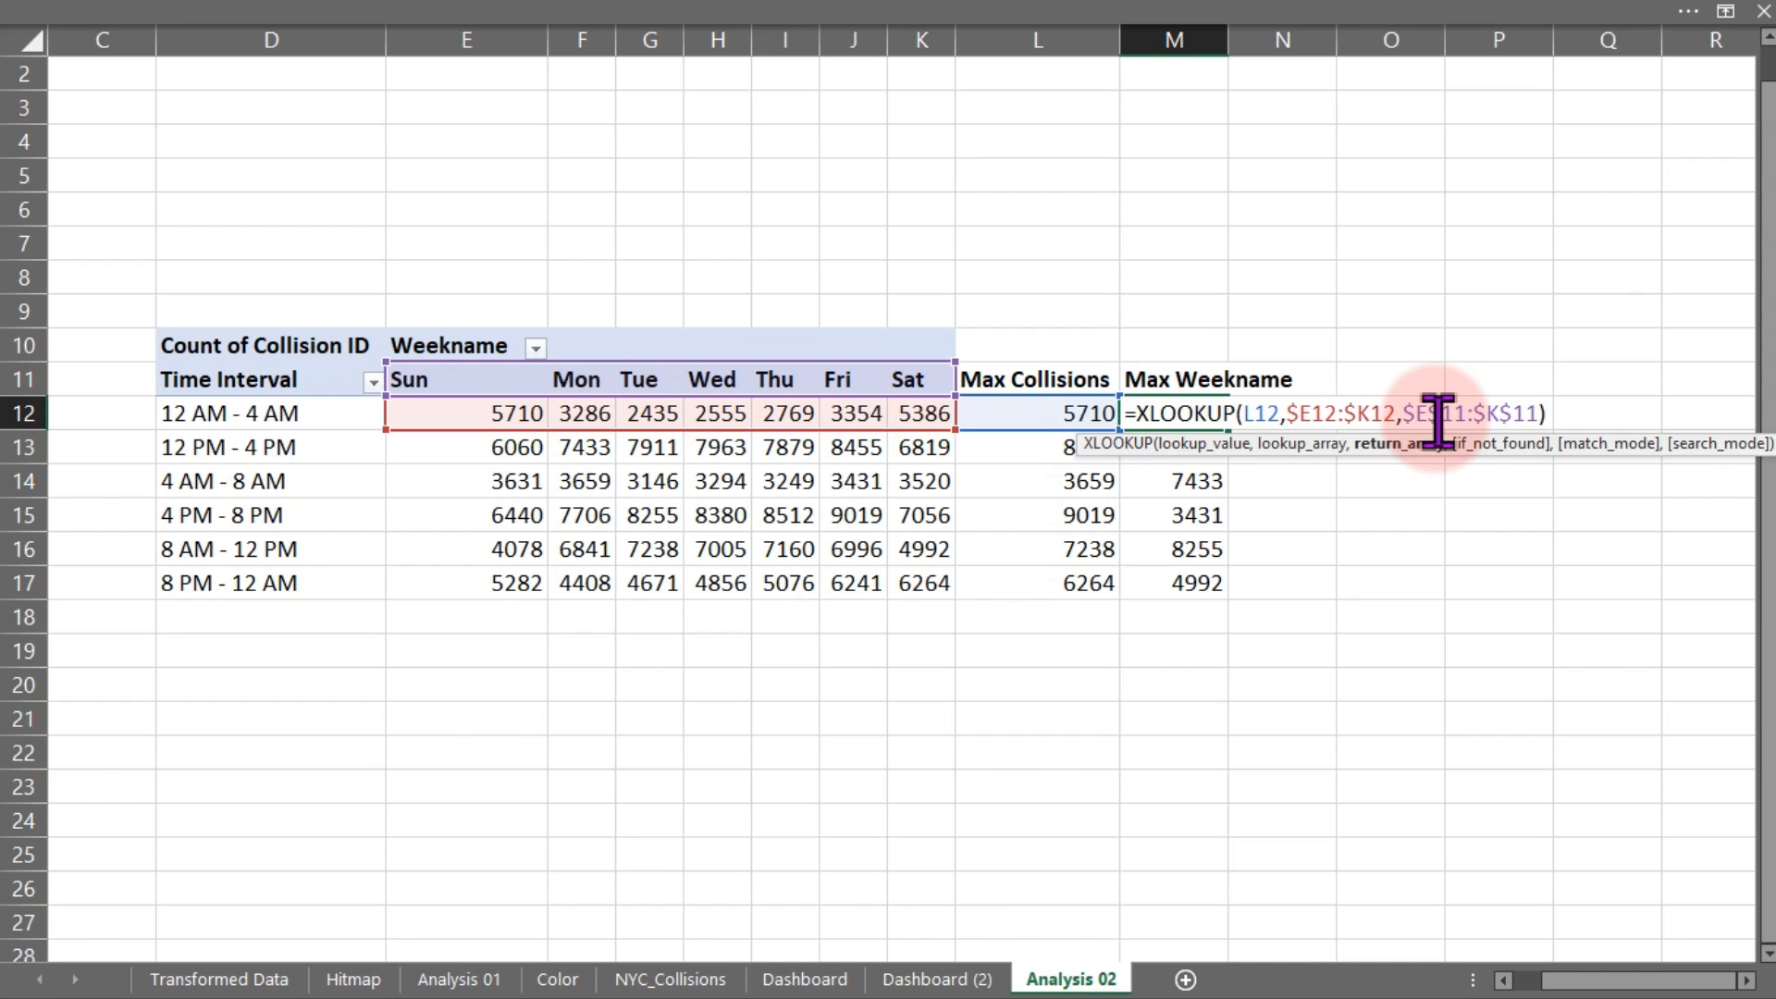
key(Return)
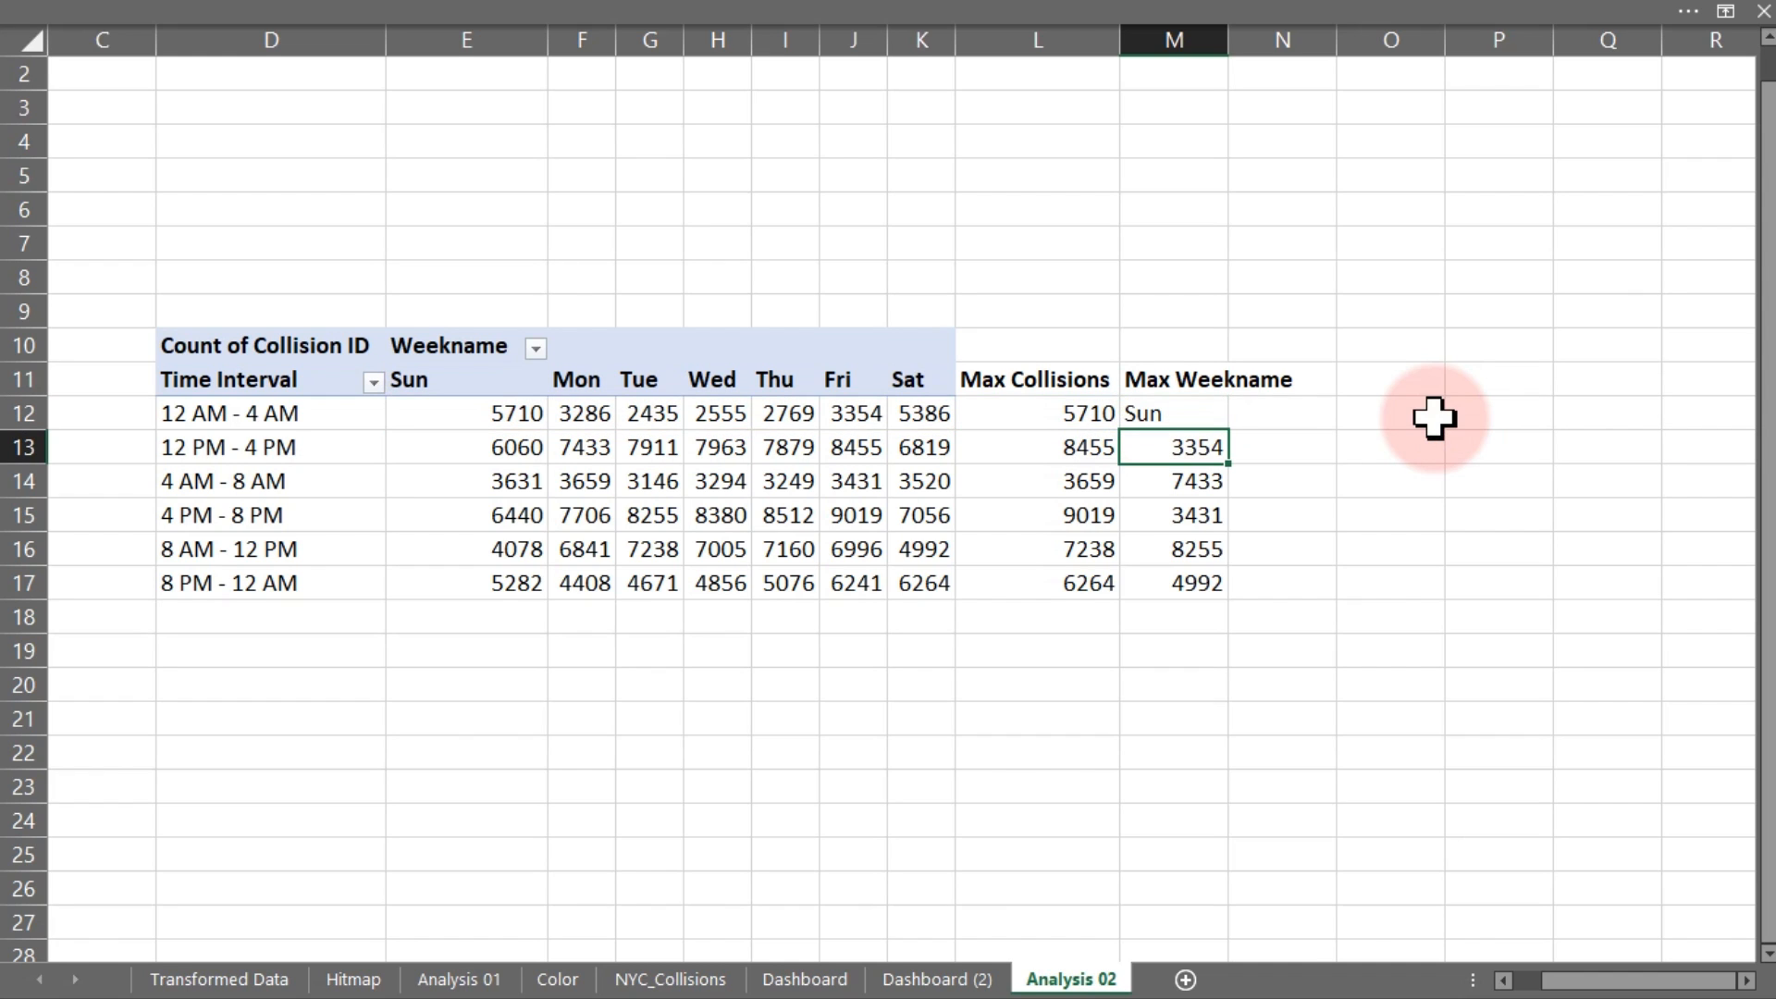
Fill M12's XLOOKUP down through M17 and confirm M16's references are correct
click(1215, 408)
double_click(1231, 432)
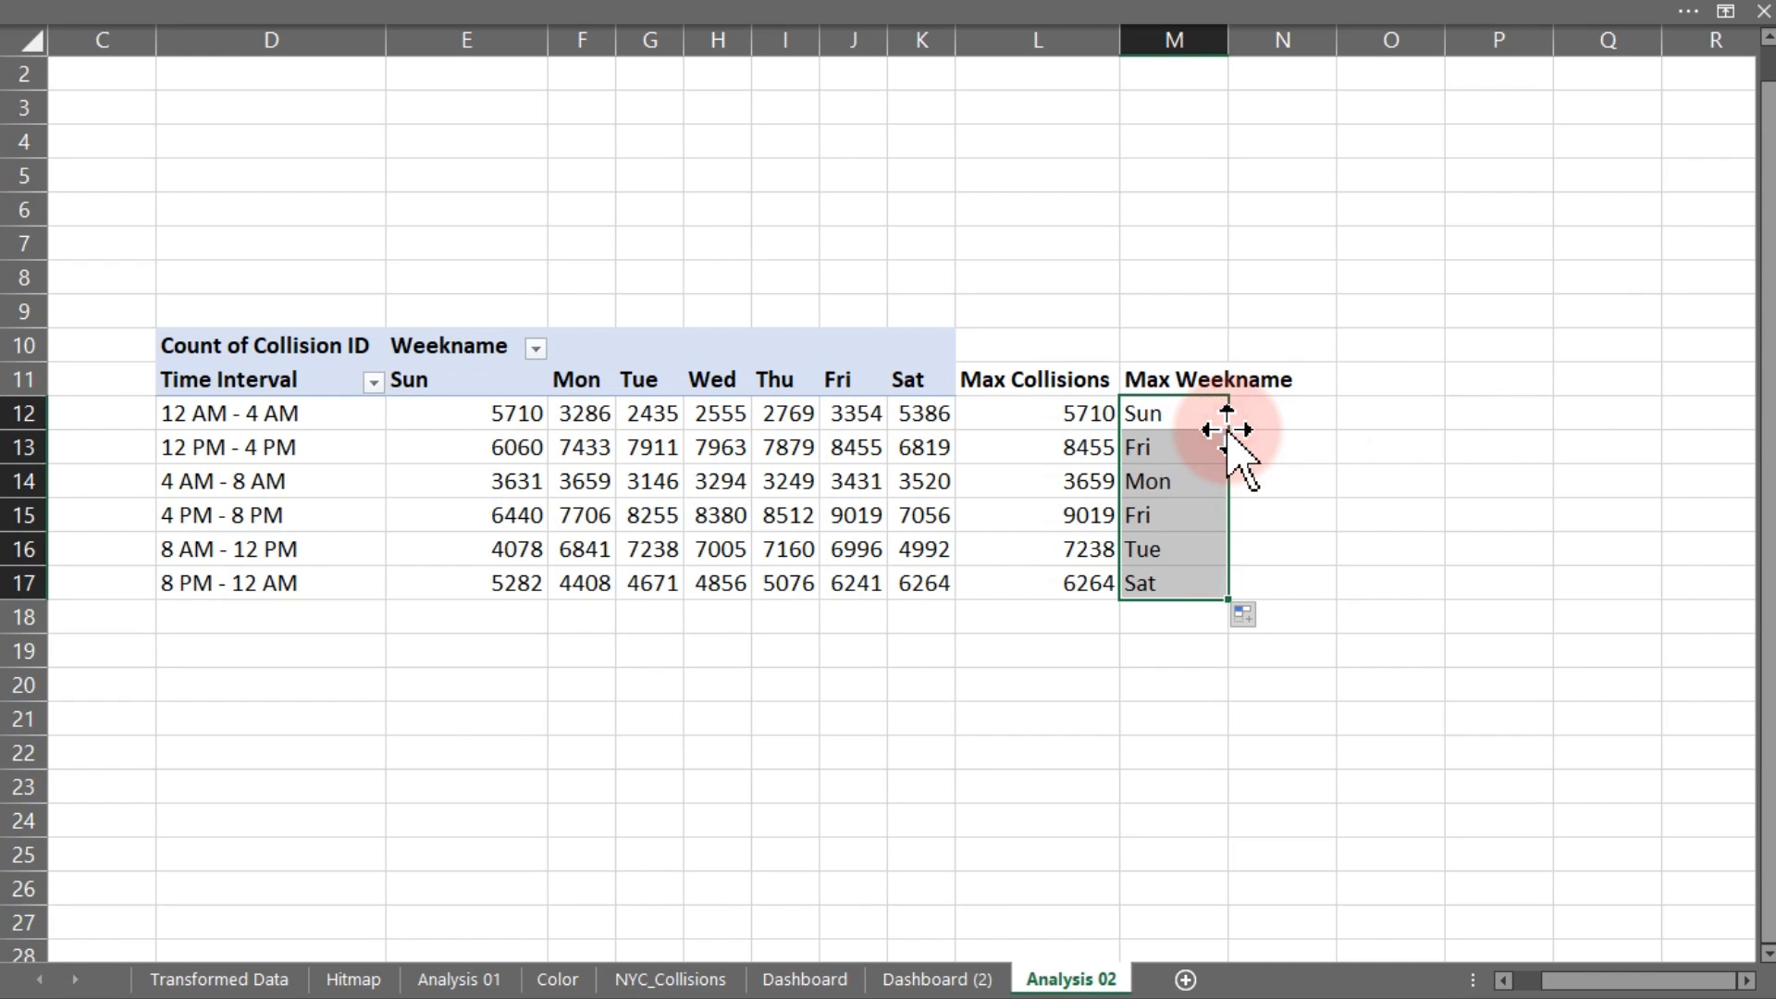
double_click(1168, 549)
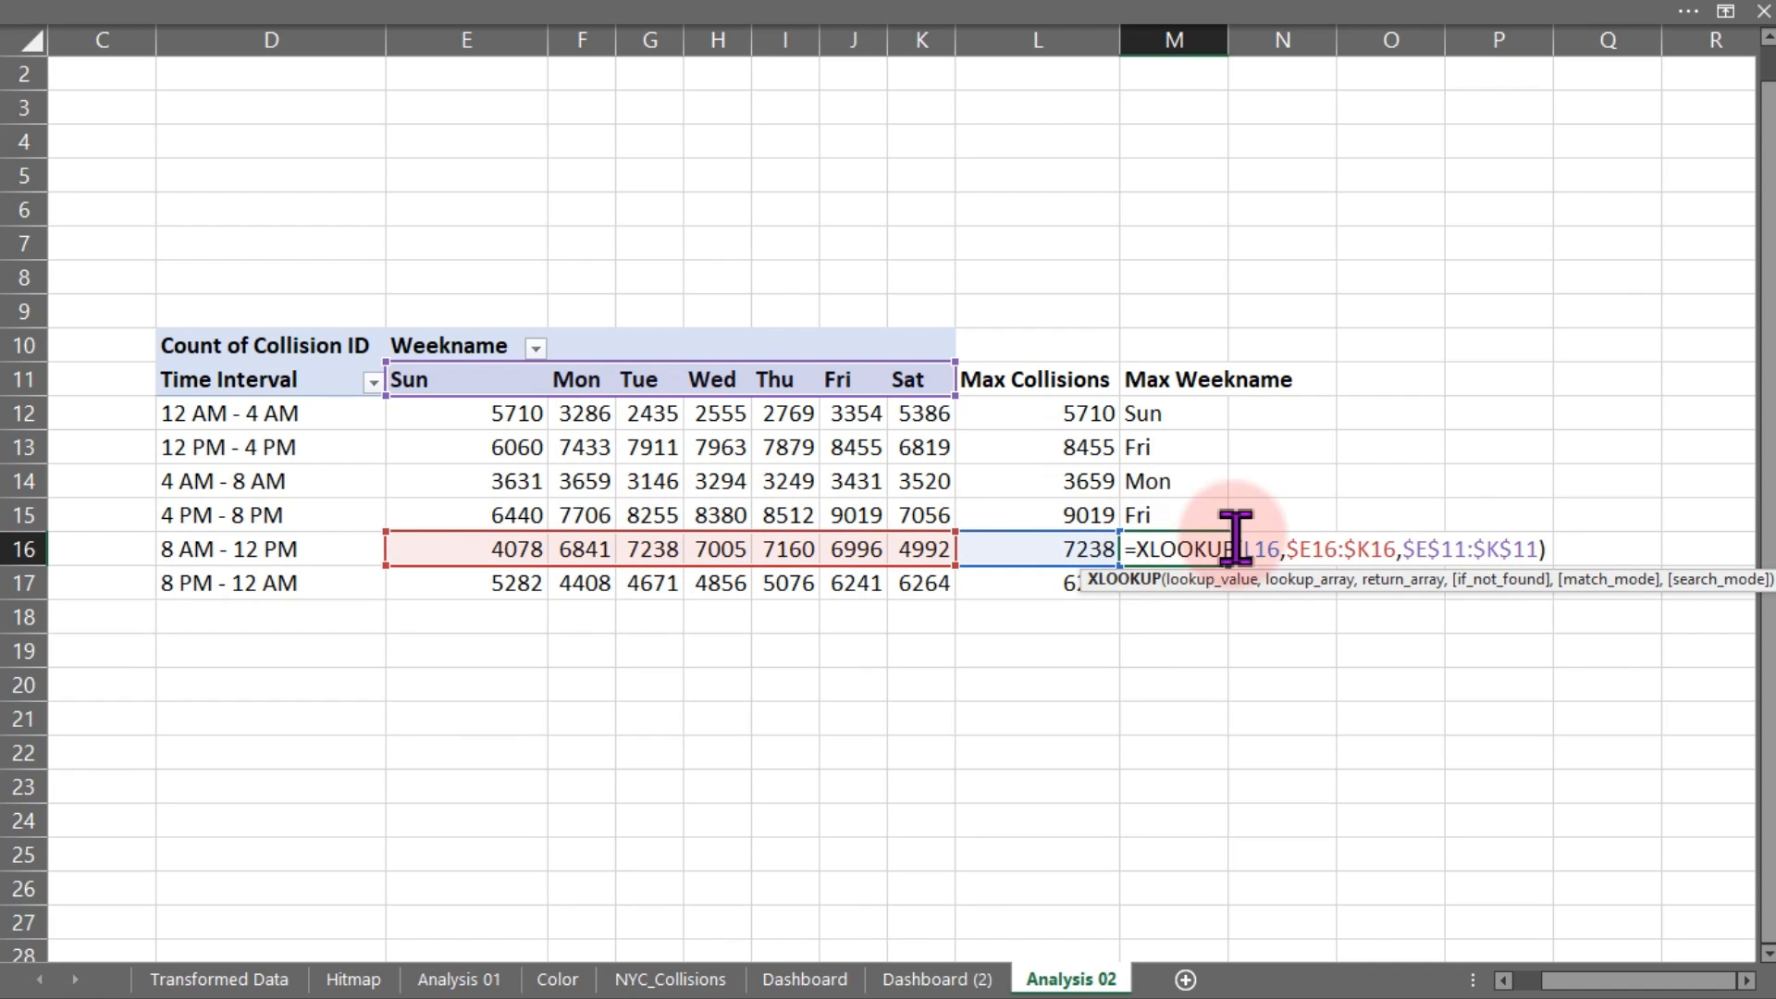
drag(1285, 550, 1397, 555)
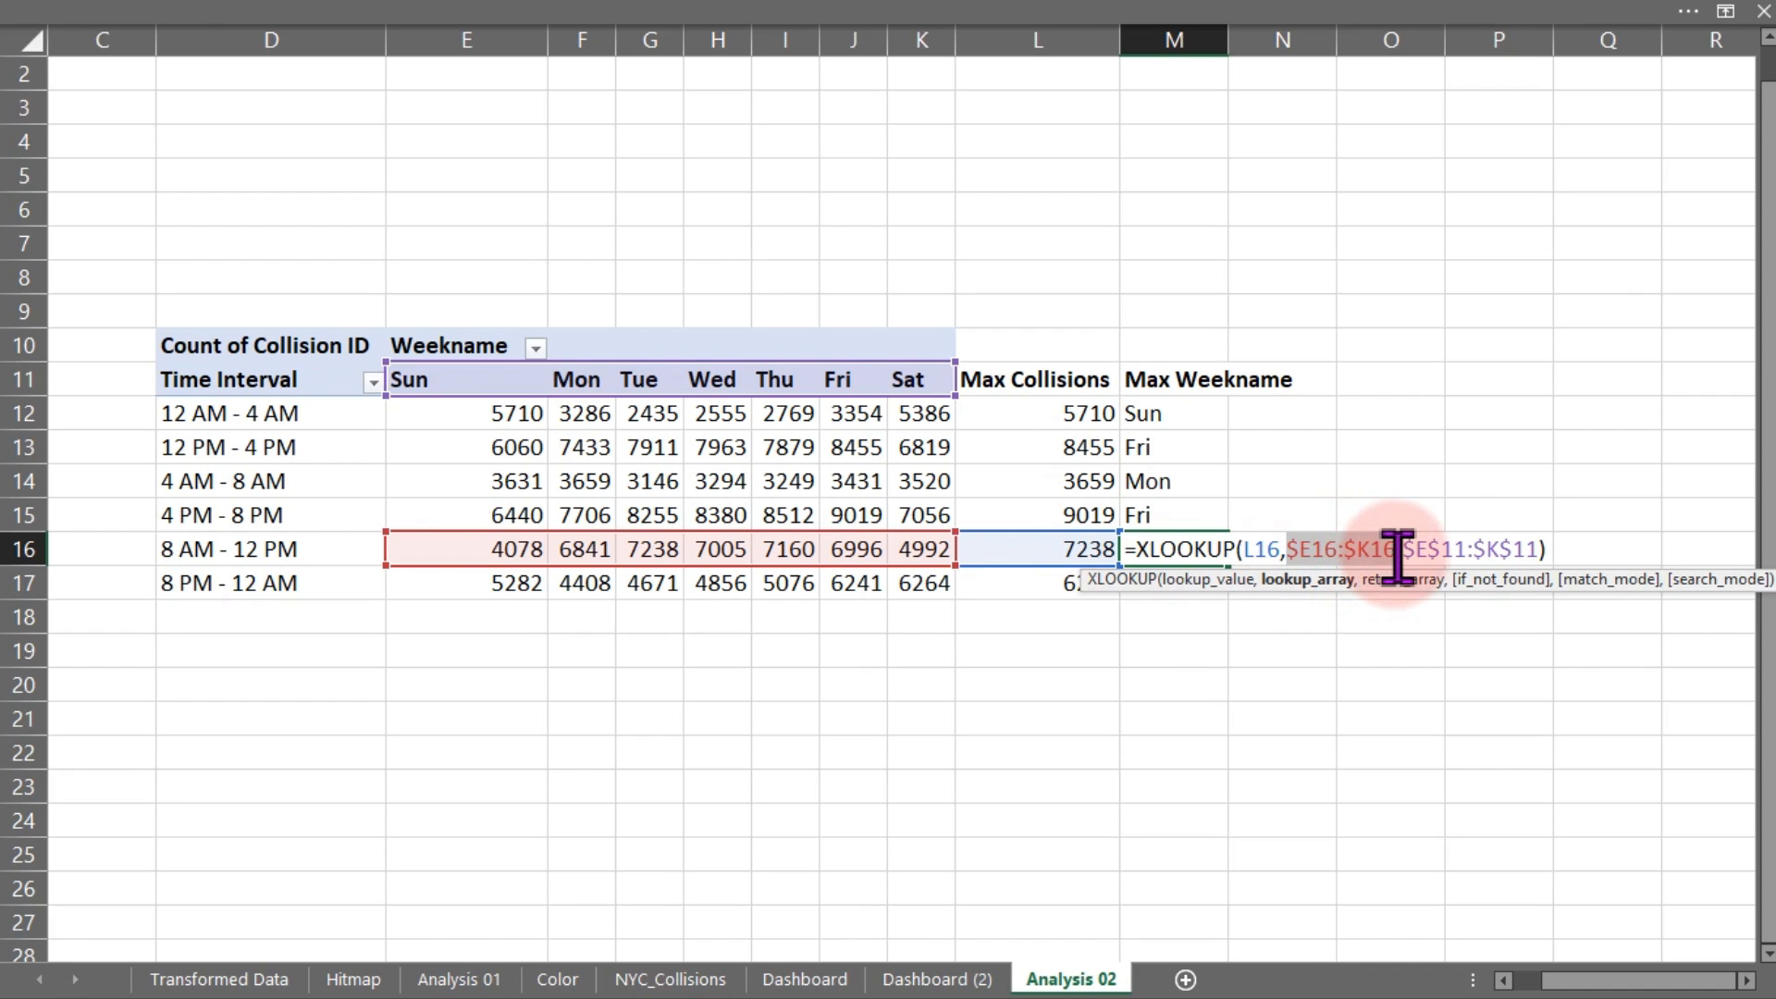
key(ctrl+Return)
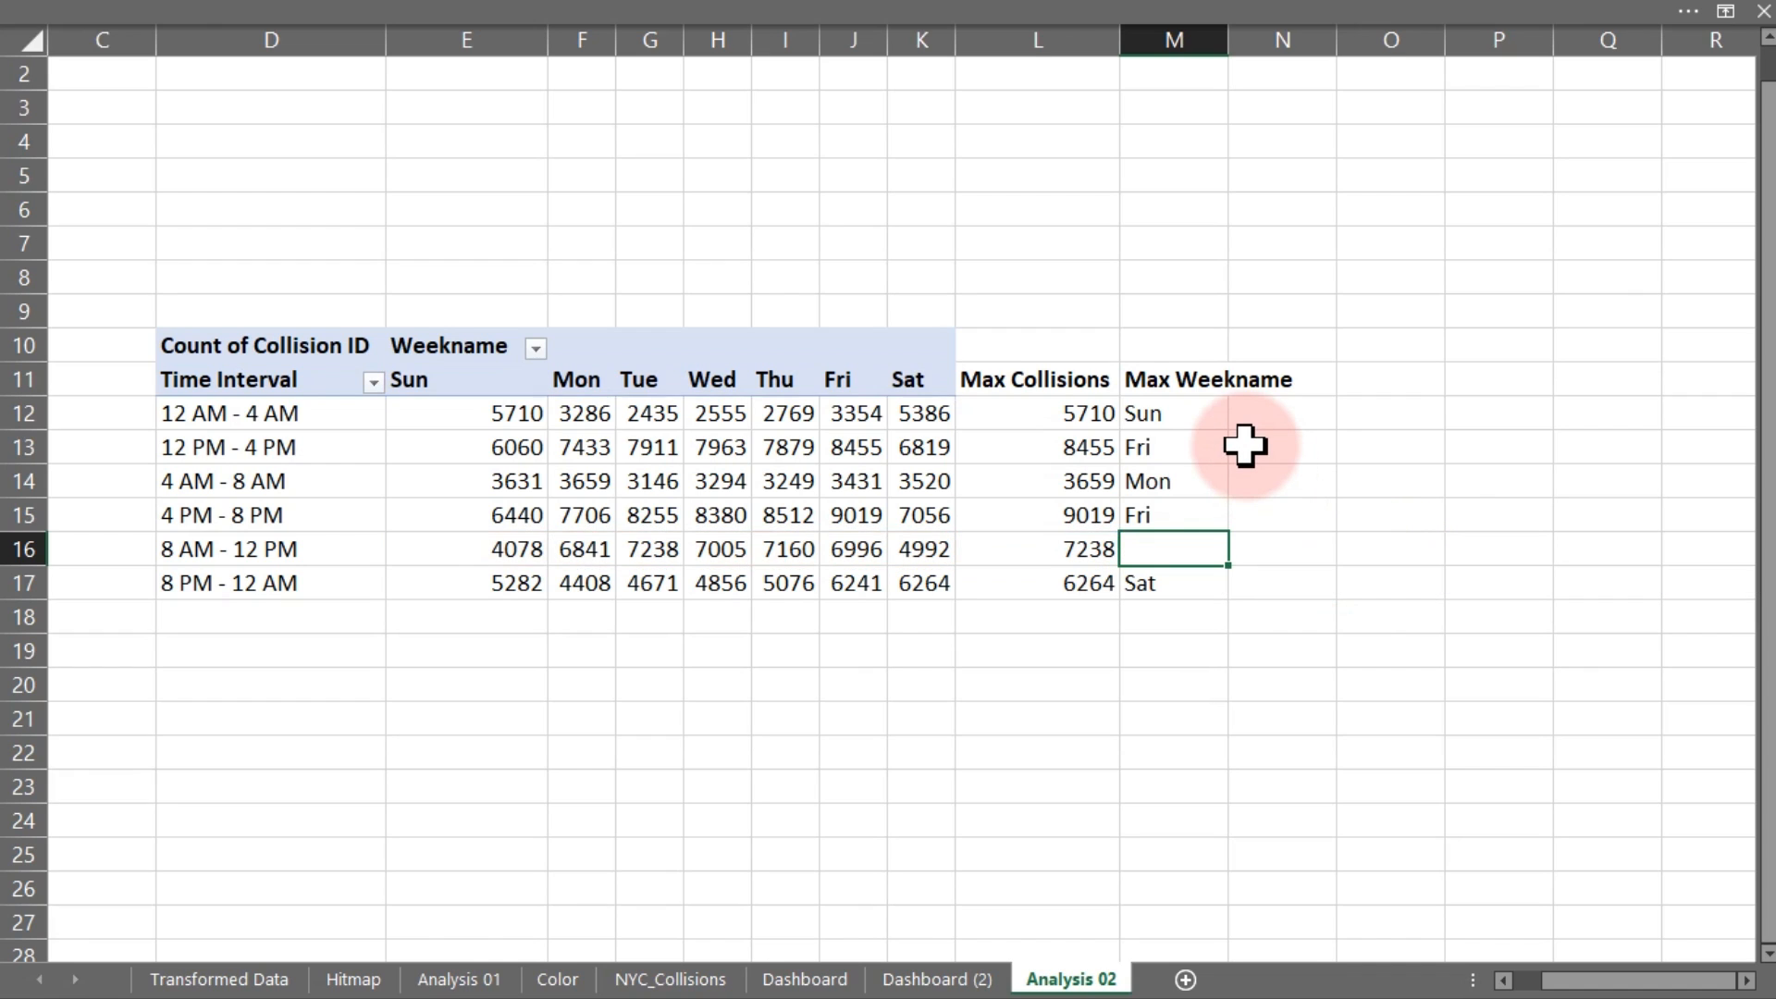
Verify the Max Weekname results against the pivot counts Fri 9019 and Tue 7238
click(1180, 509)
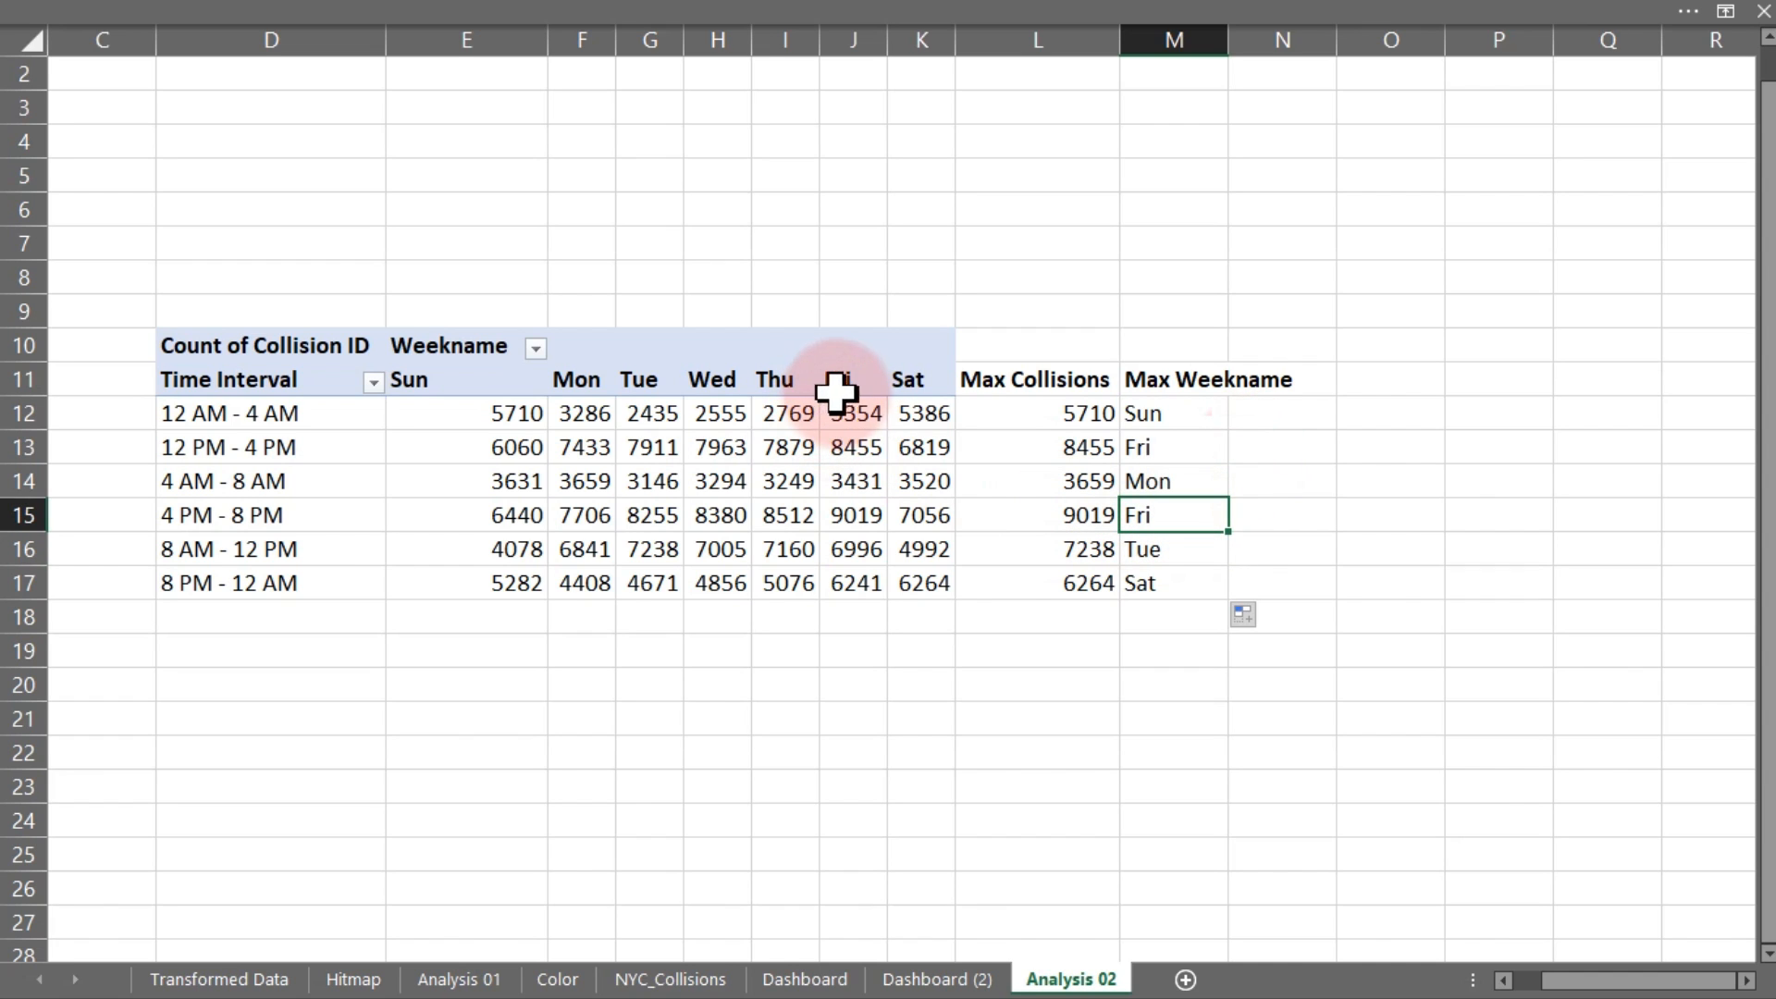
click(853, 515)
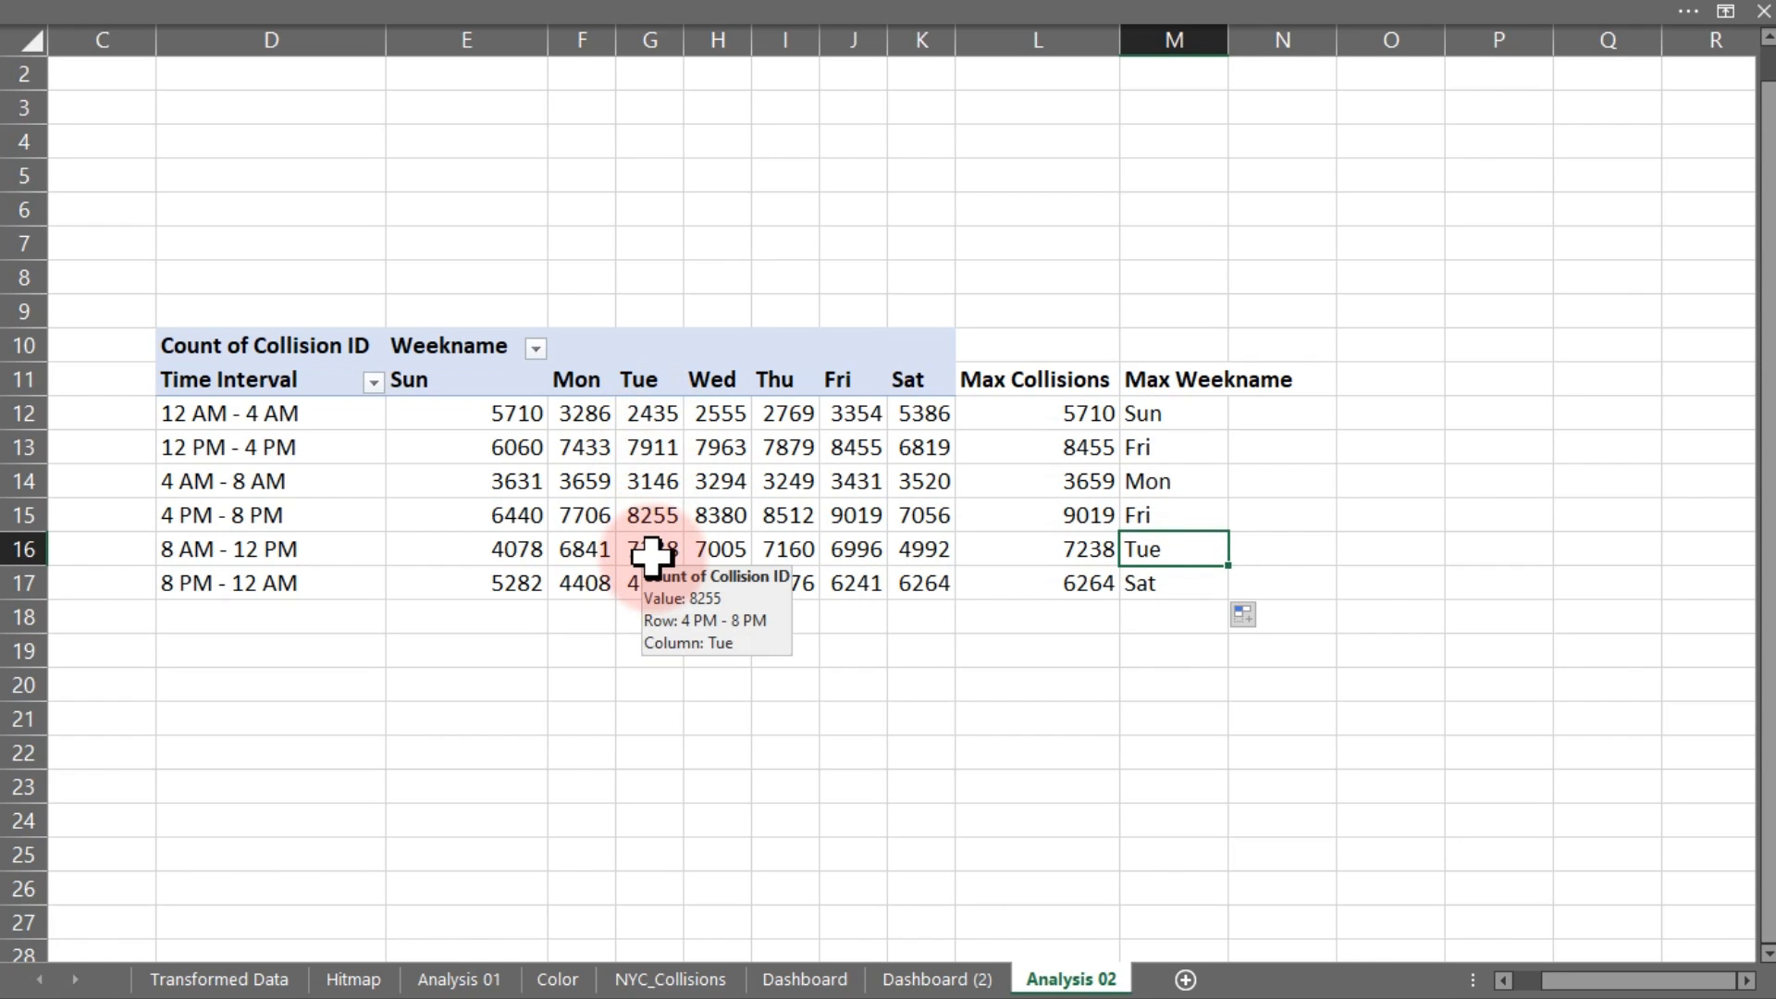
click(652, 552)
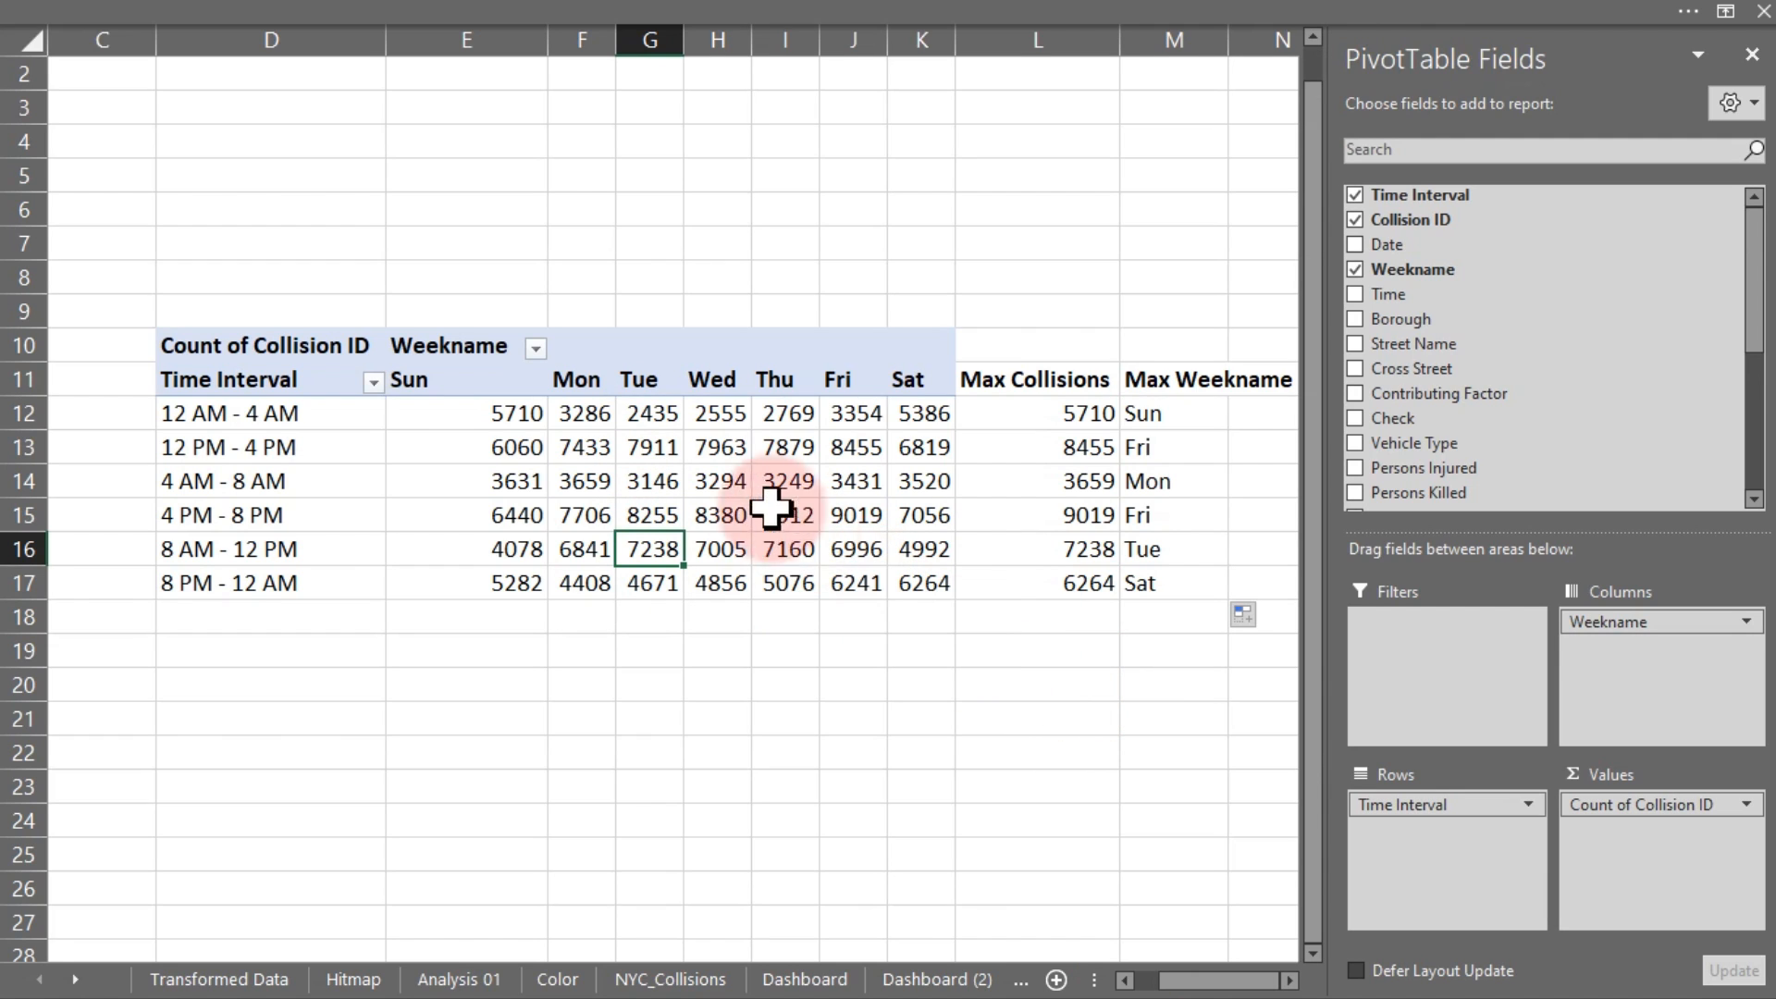
click(725, 483)
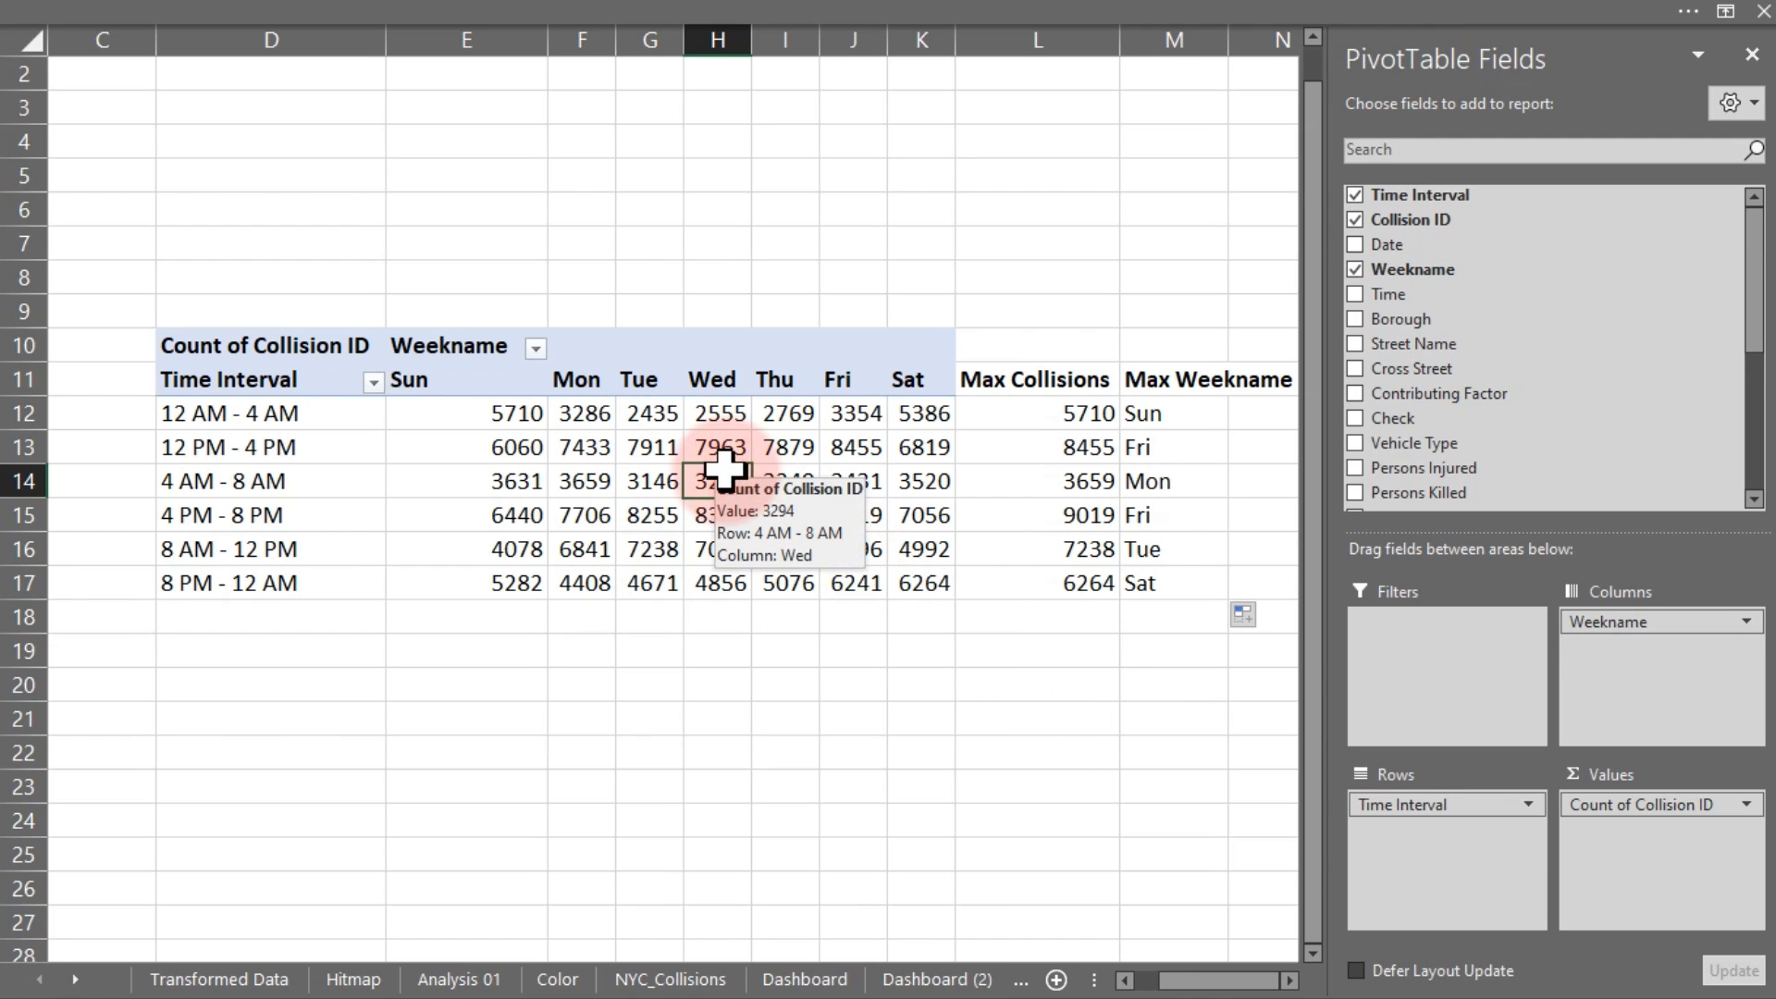
Change the pivot table's name from PivotTable5 to Kpi1
click(633, 14)
click(1262, 58)
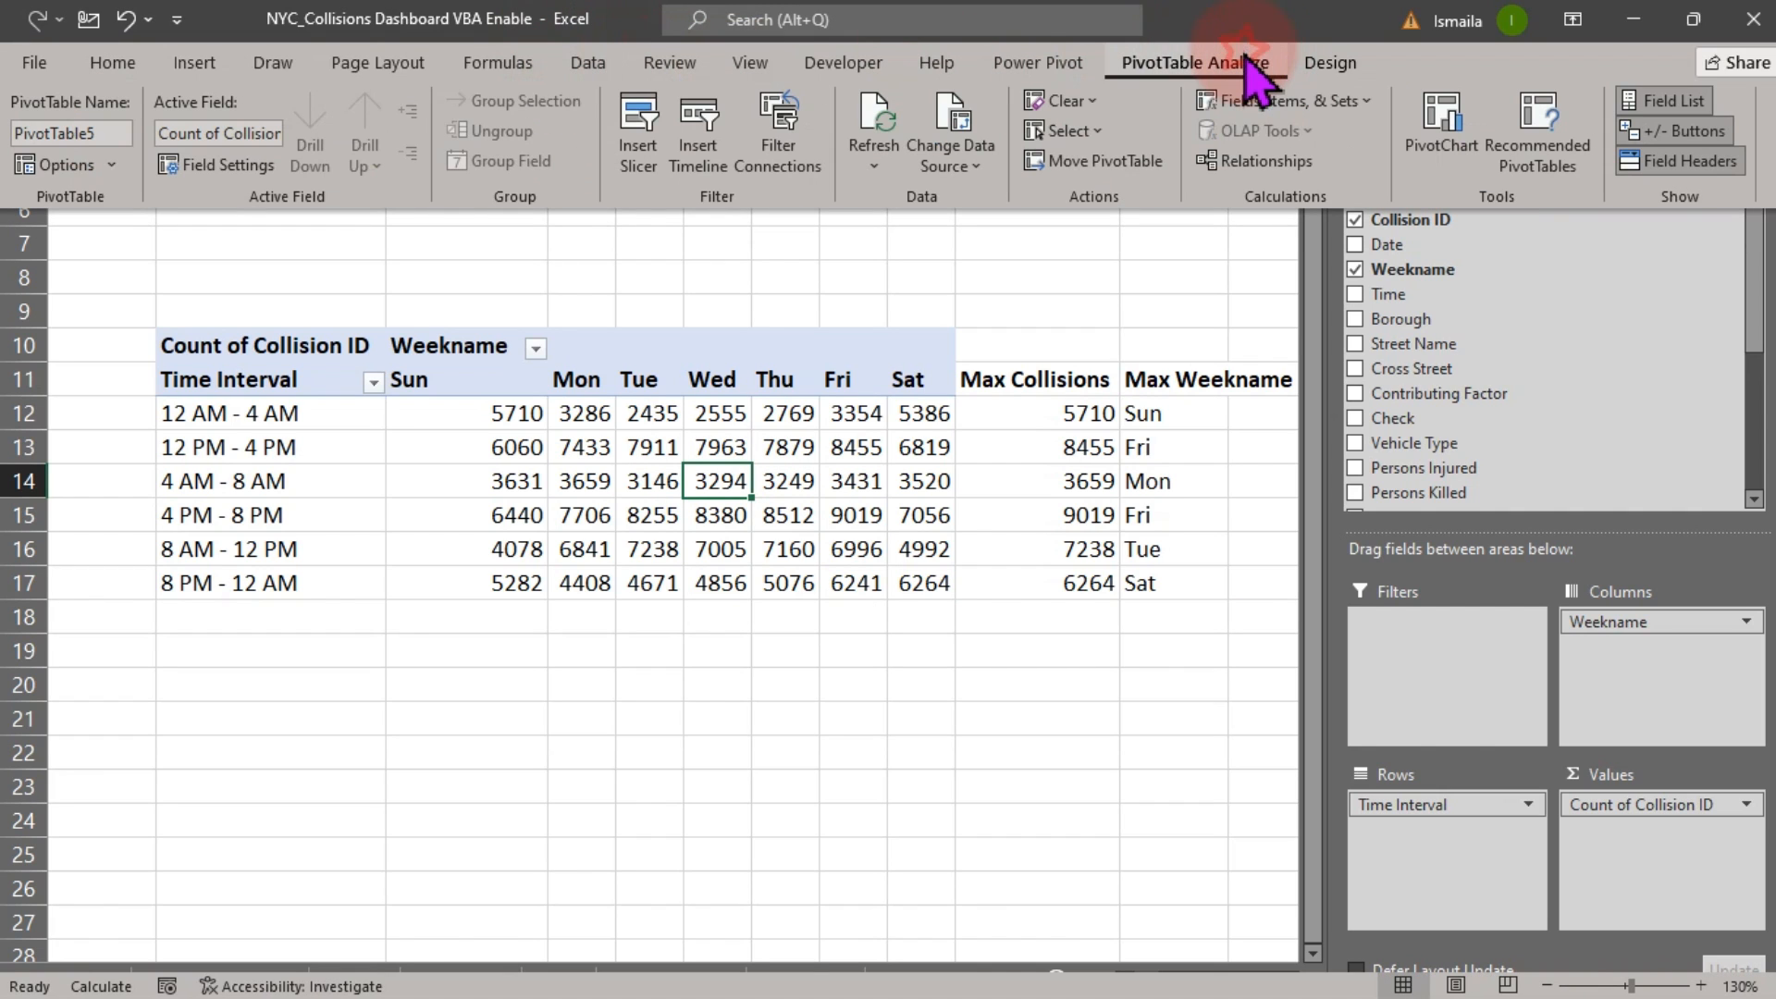
click(117, 134)
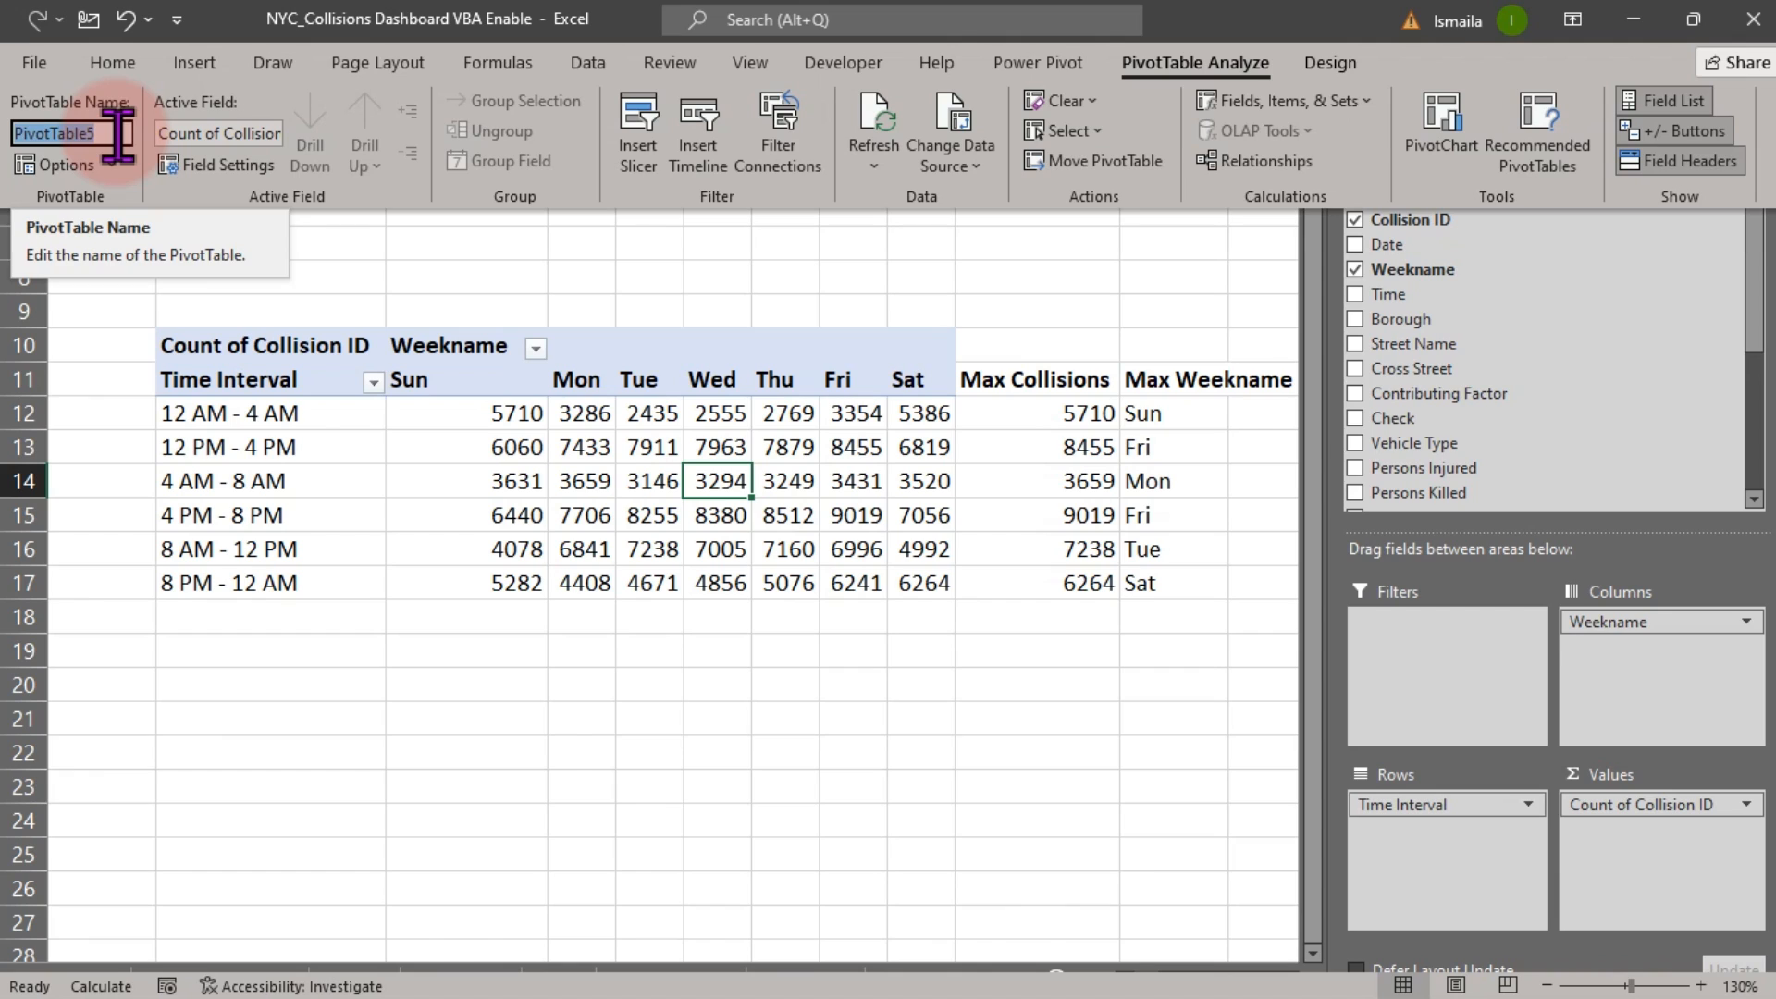
text(Kpi1)
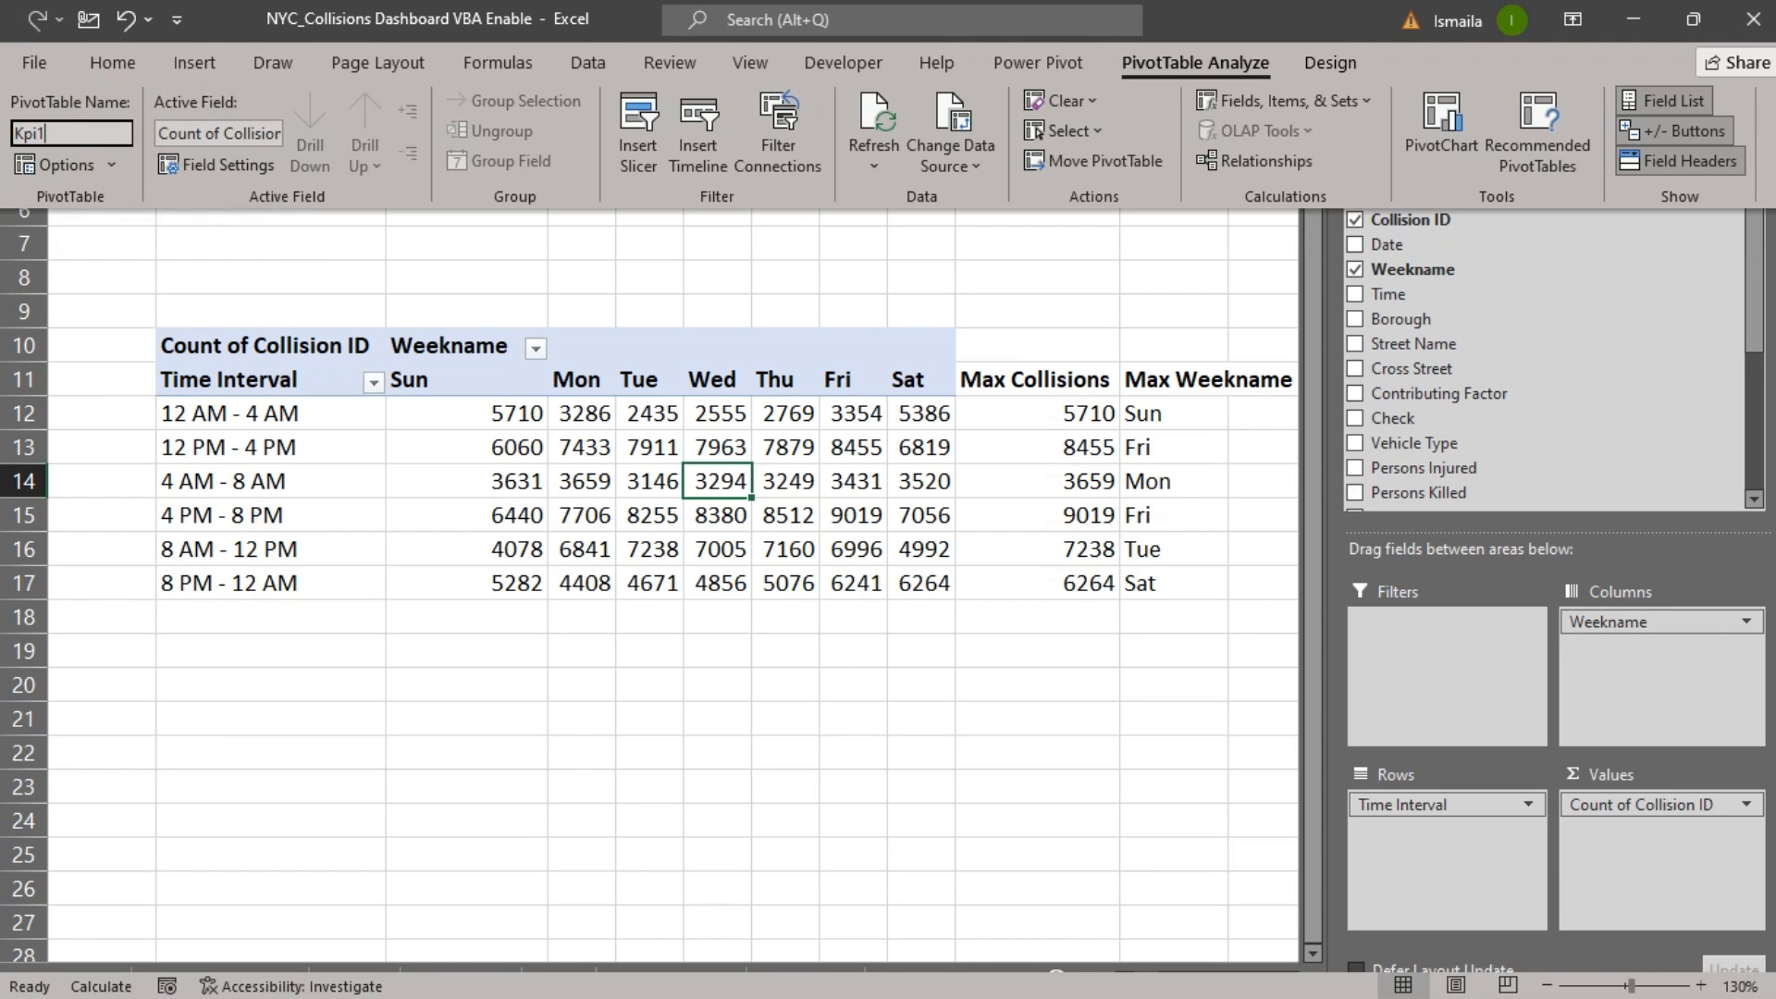
key(Return)
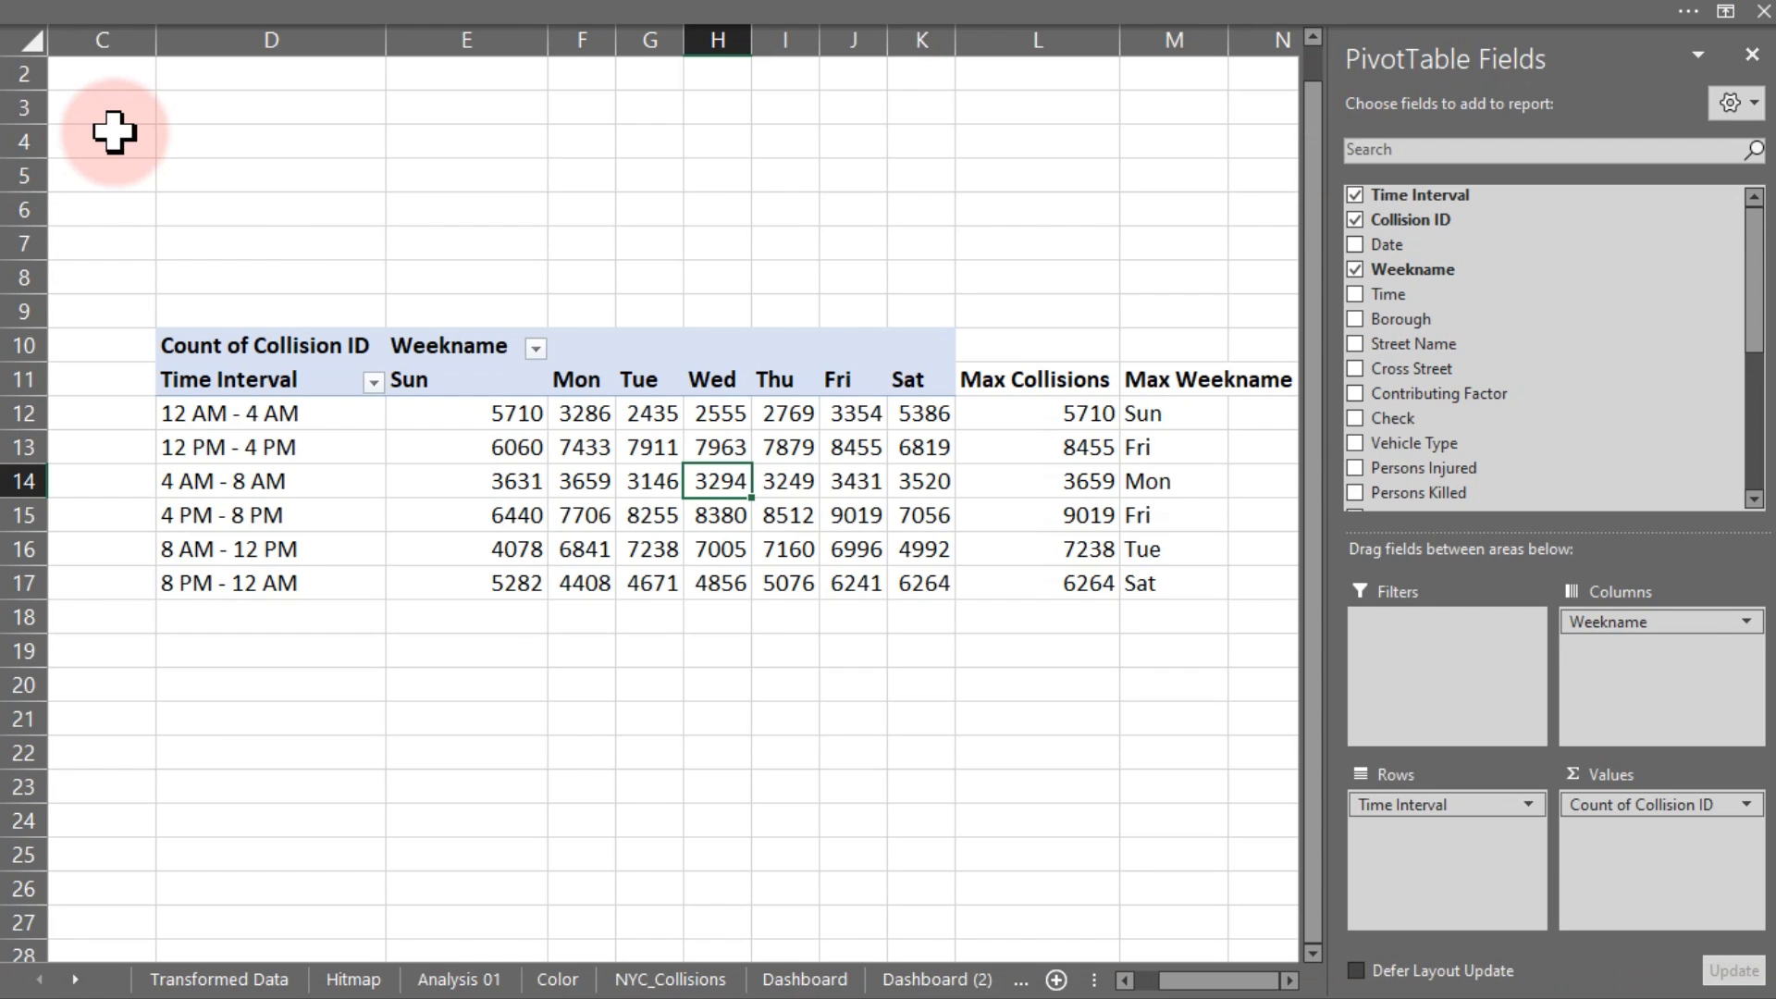
click(609, 687)
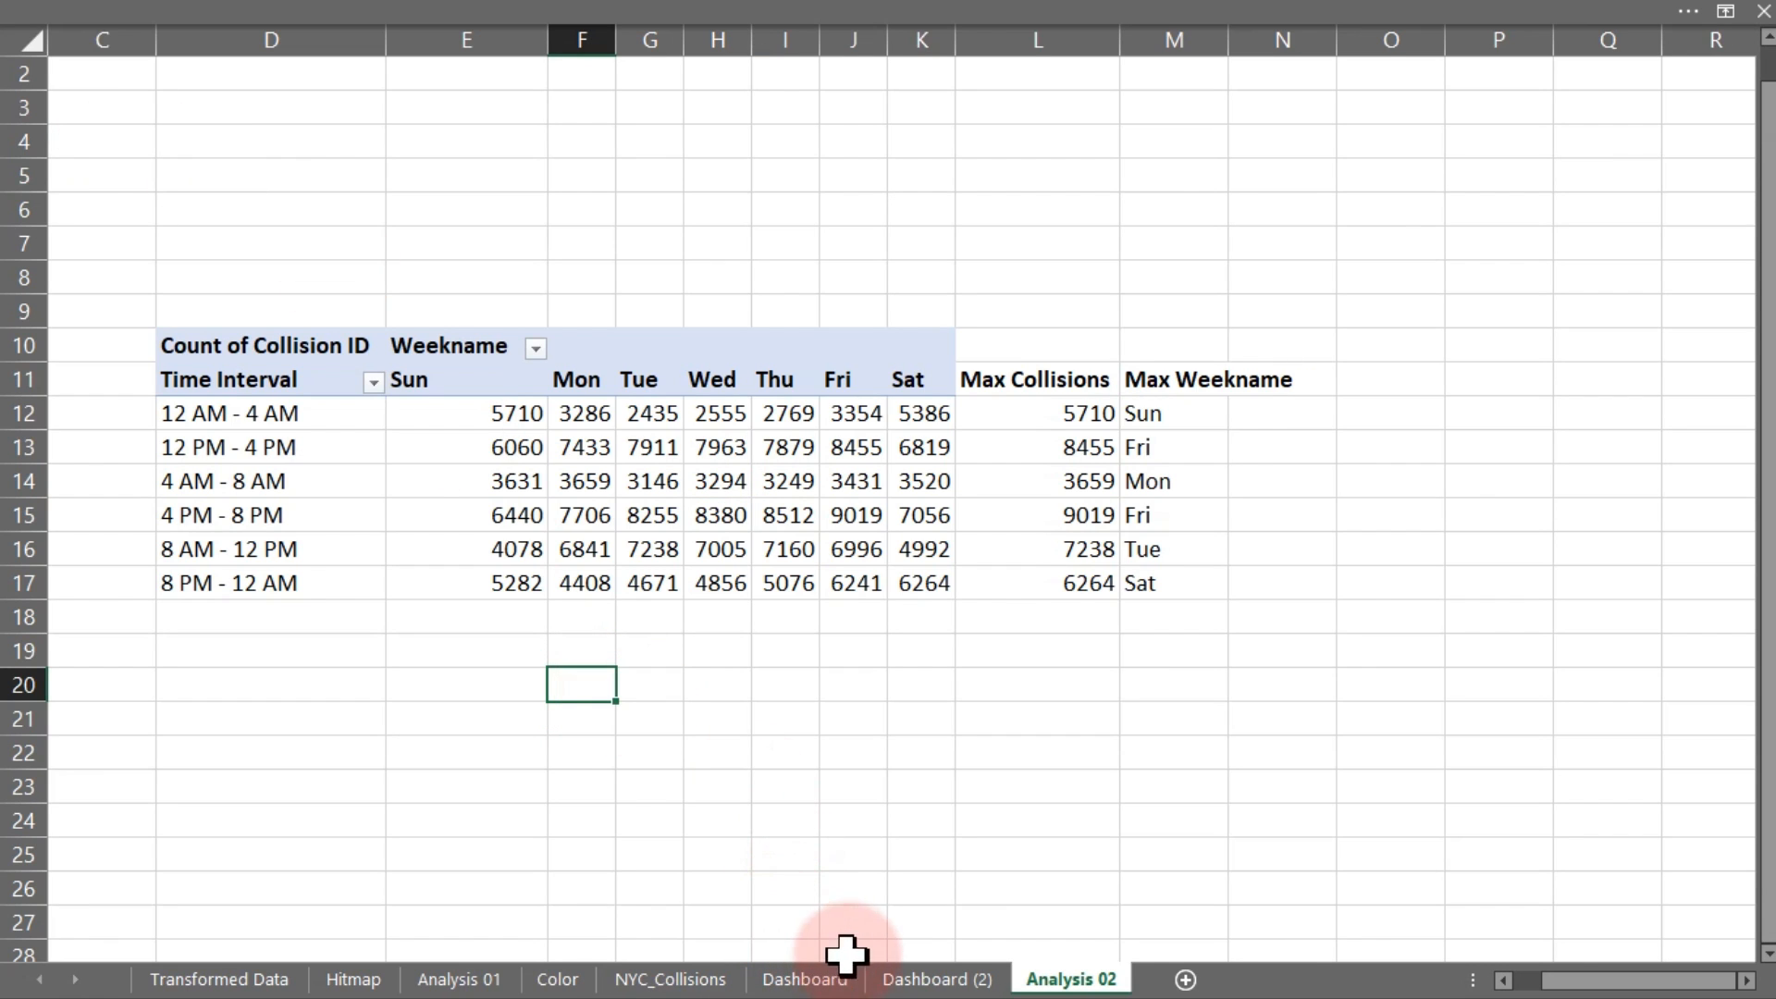
click(923, 977)
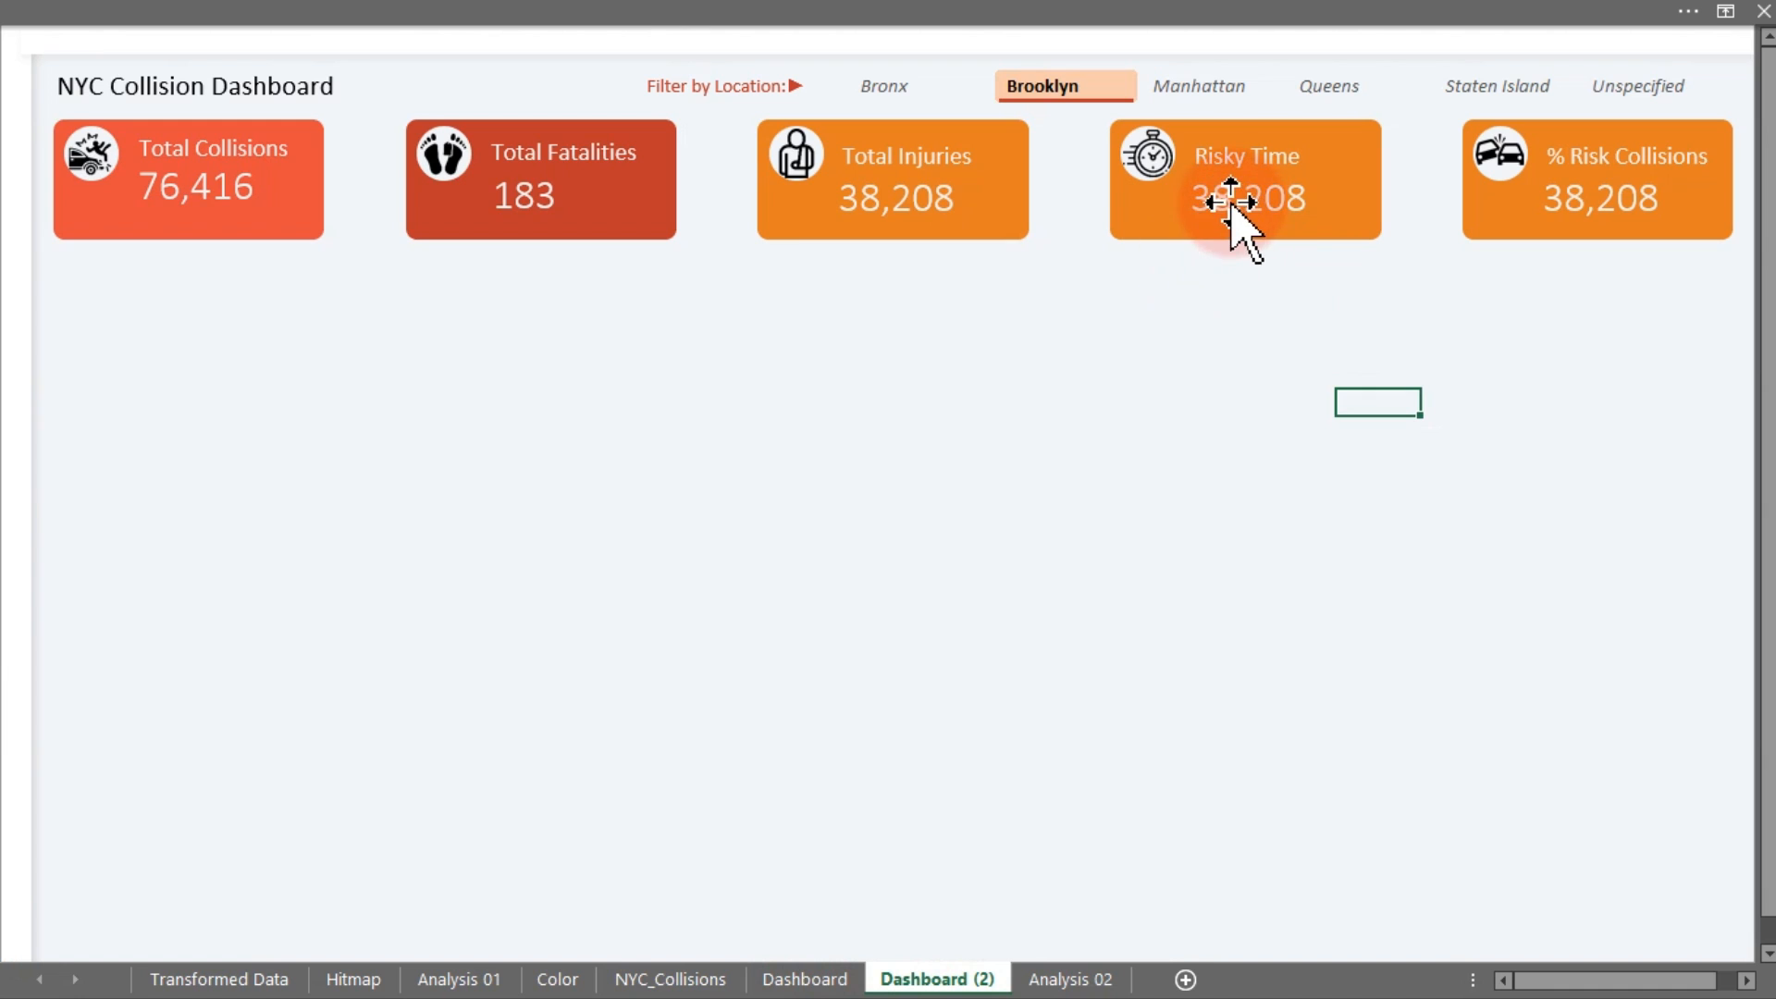
click(1045, 980)
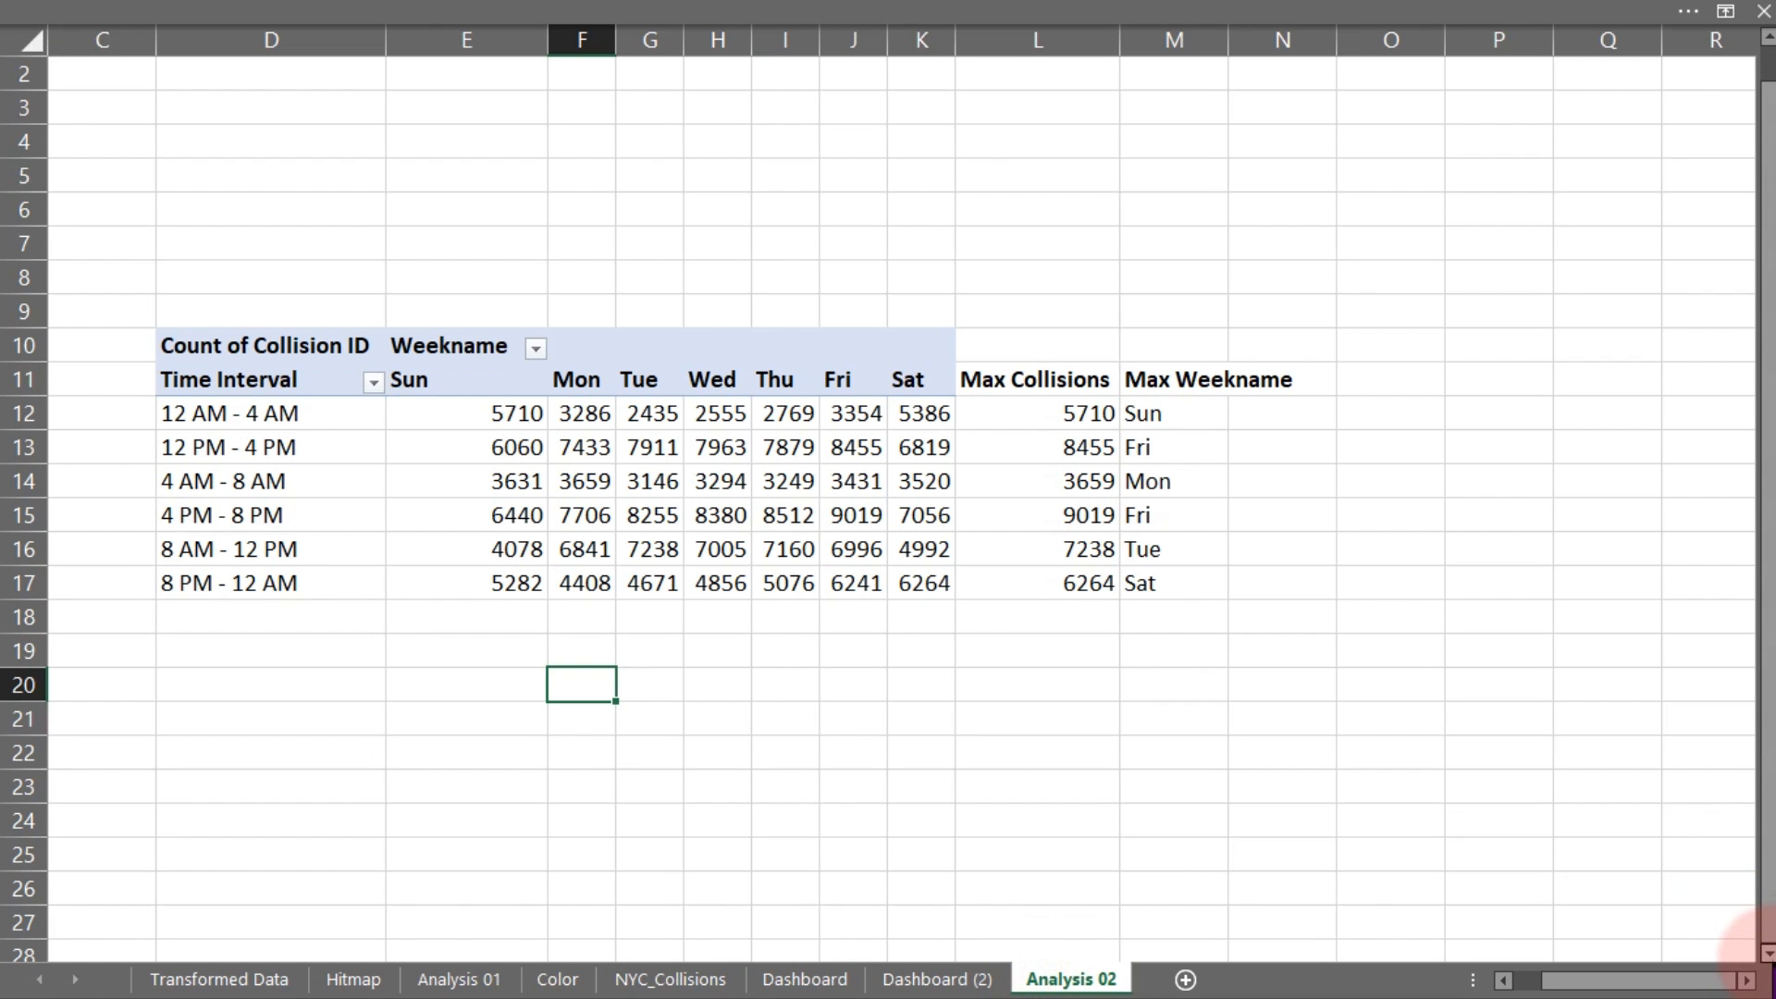
drag(1767, 952, 1769, 955)
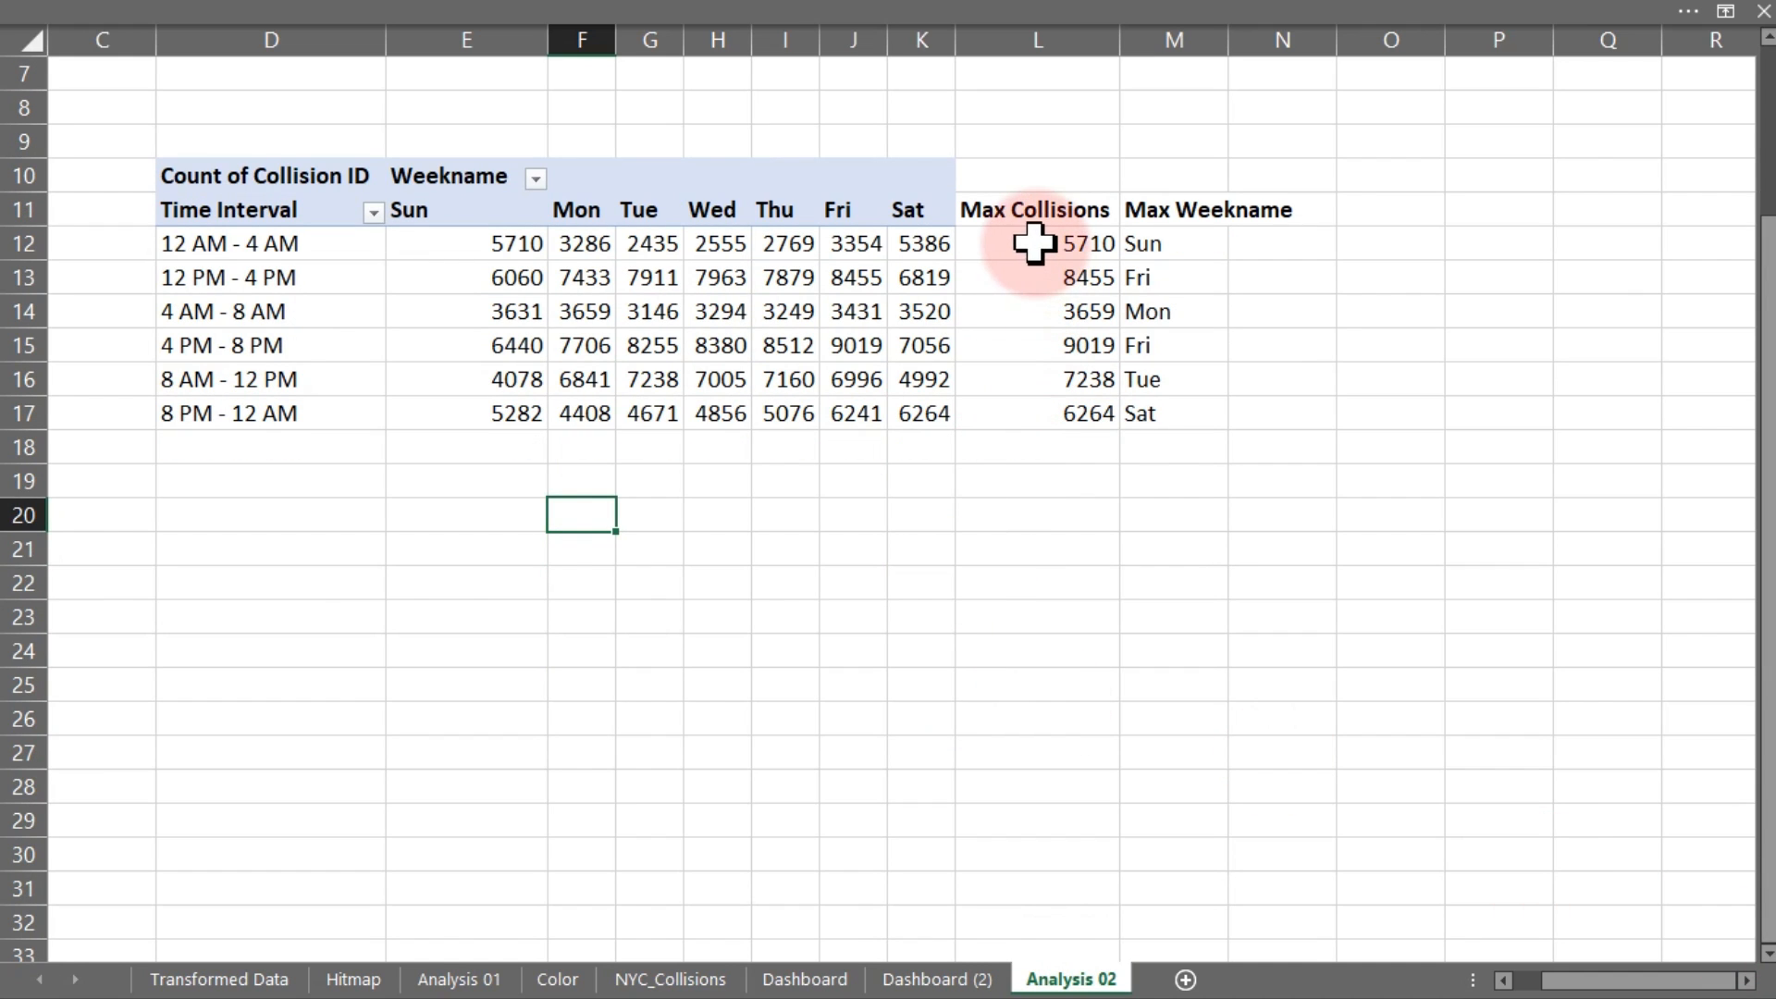
Format E12:L17 with Comma Style and no decimal places
mouse_move(496, 246)
mouse_down()
mouse_move(995, 373)
mouse_move(1022, 412)
mouse_up()
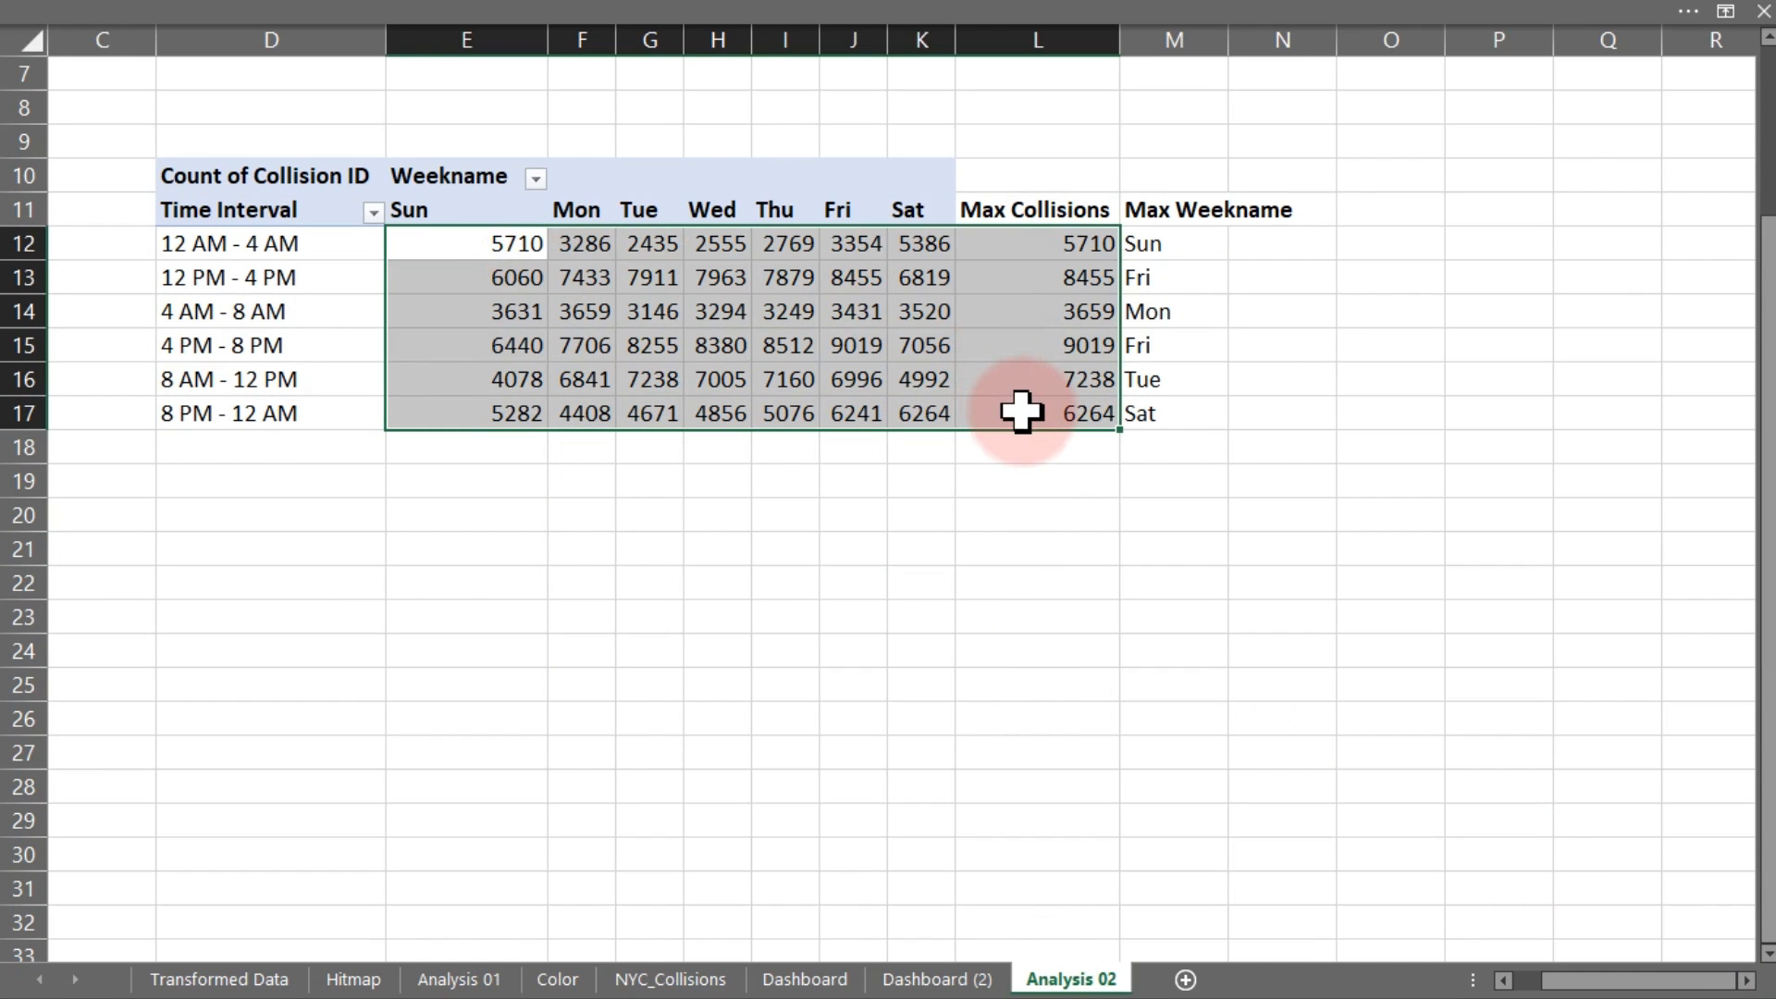
click(385, 12)
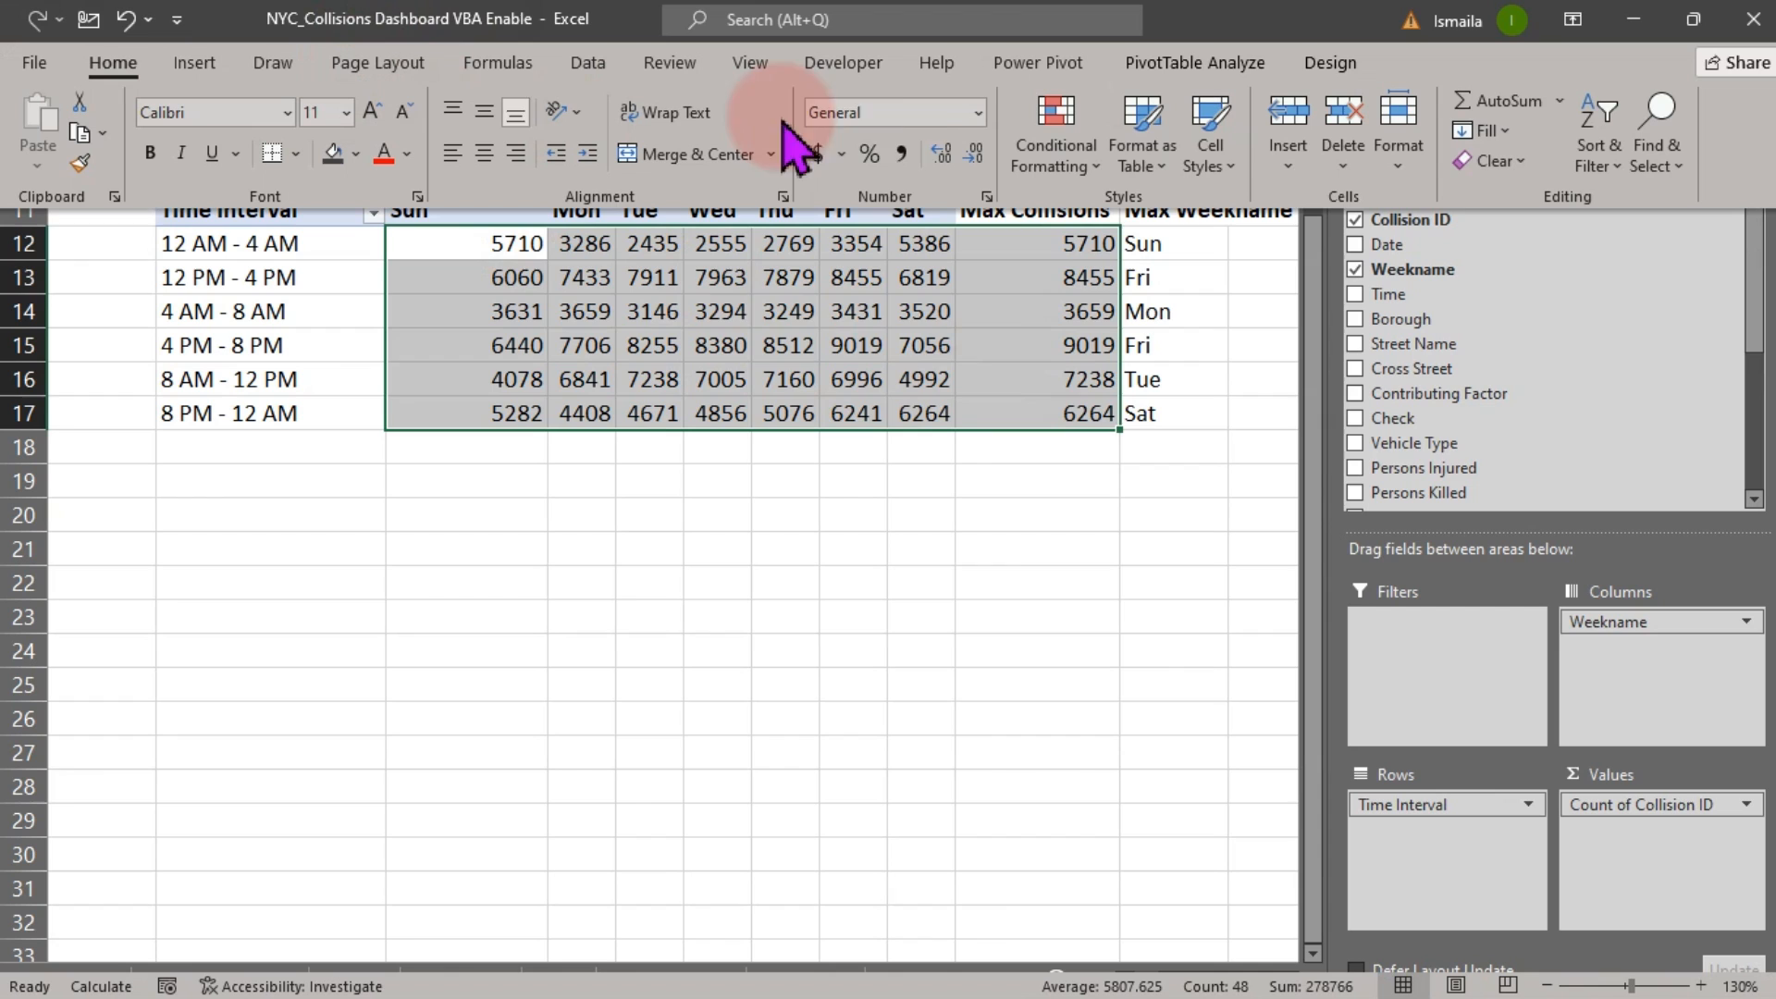
click(902, 153)
click(972, 154)
click(973, 154)
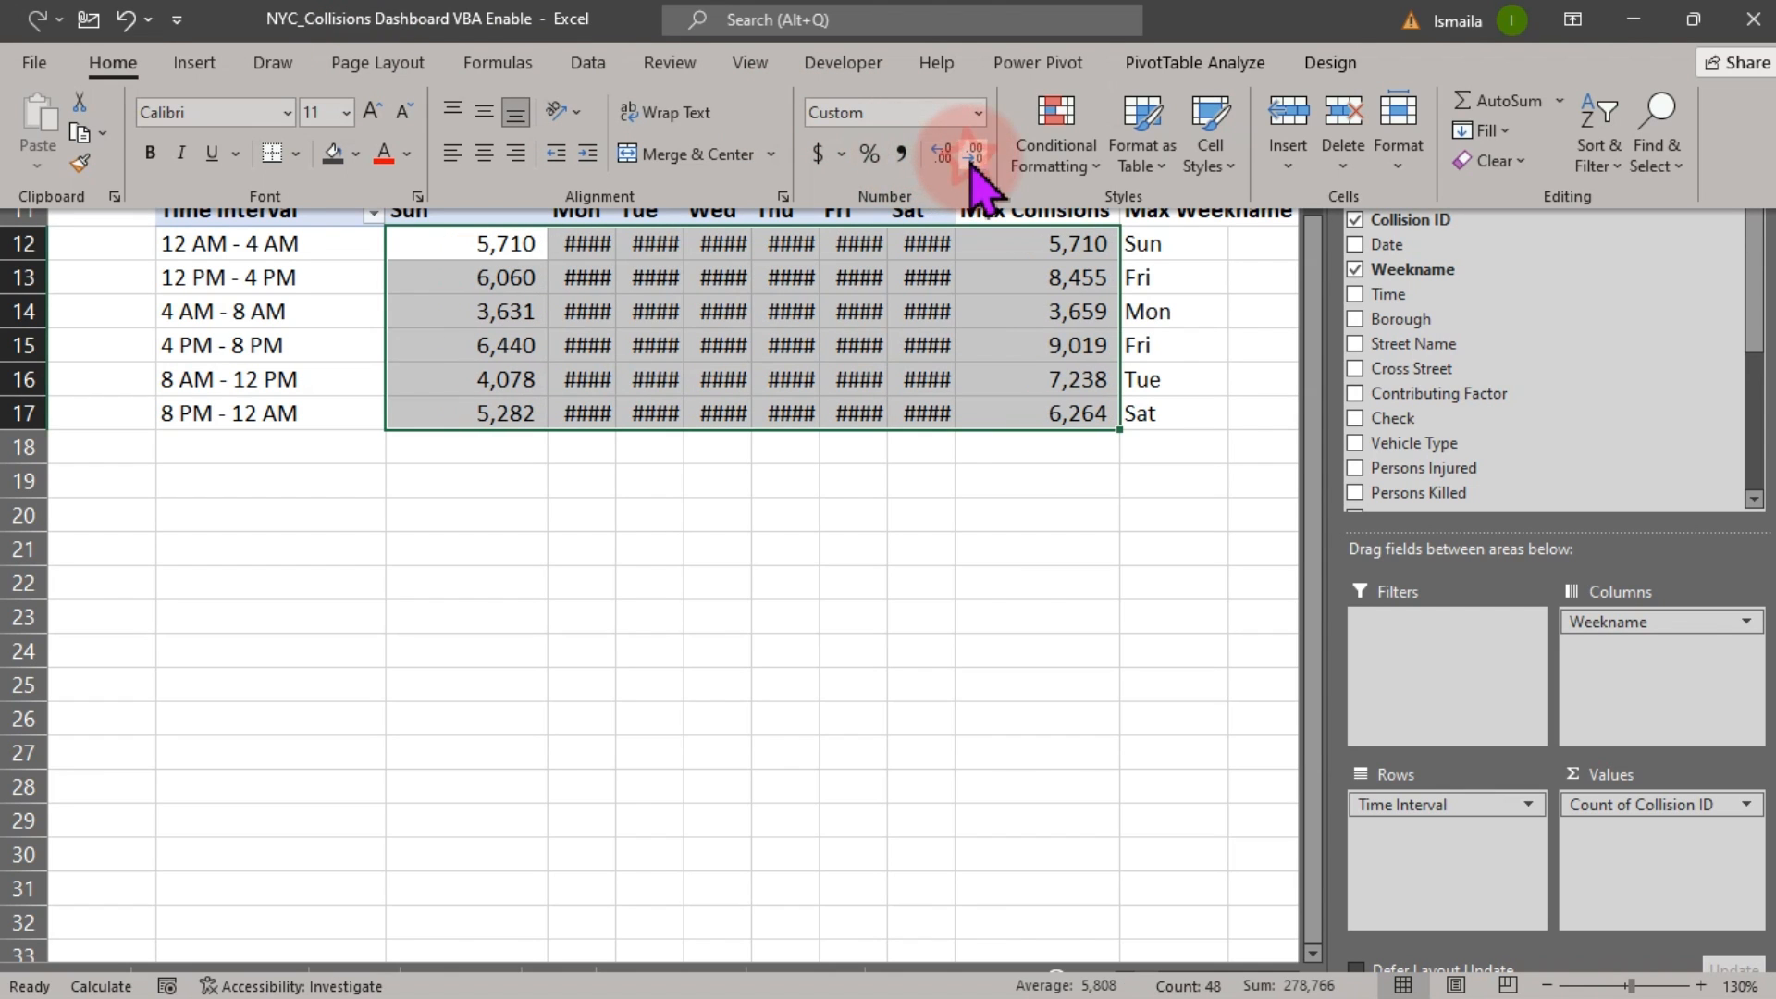
click(499, 579)
AutoFit the weekday columns F:K so all values display
click(595, 38)
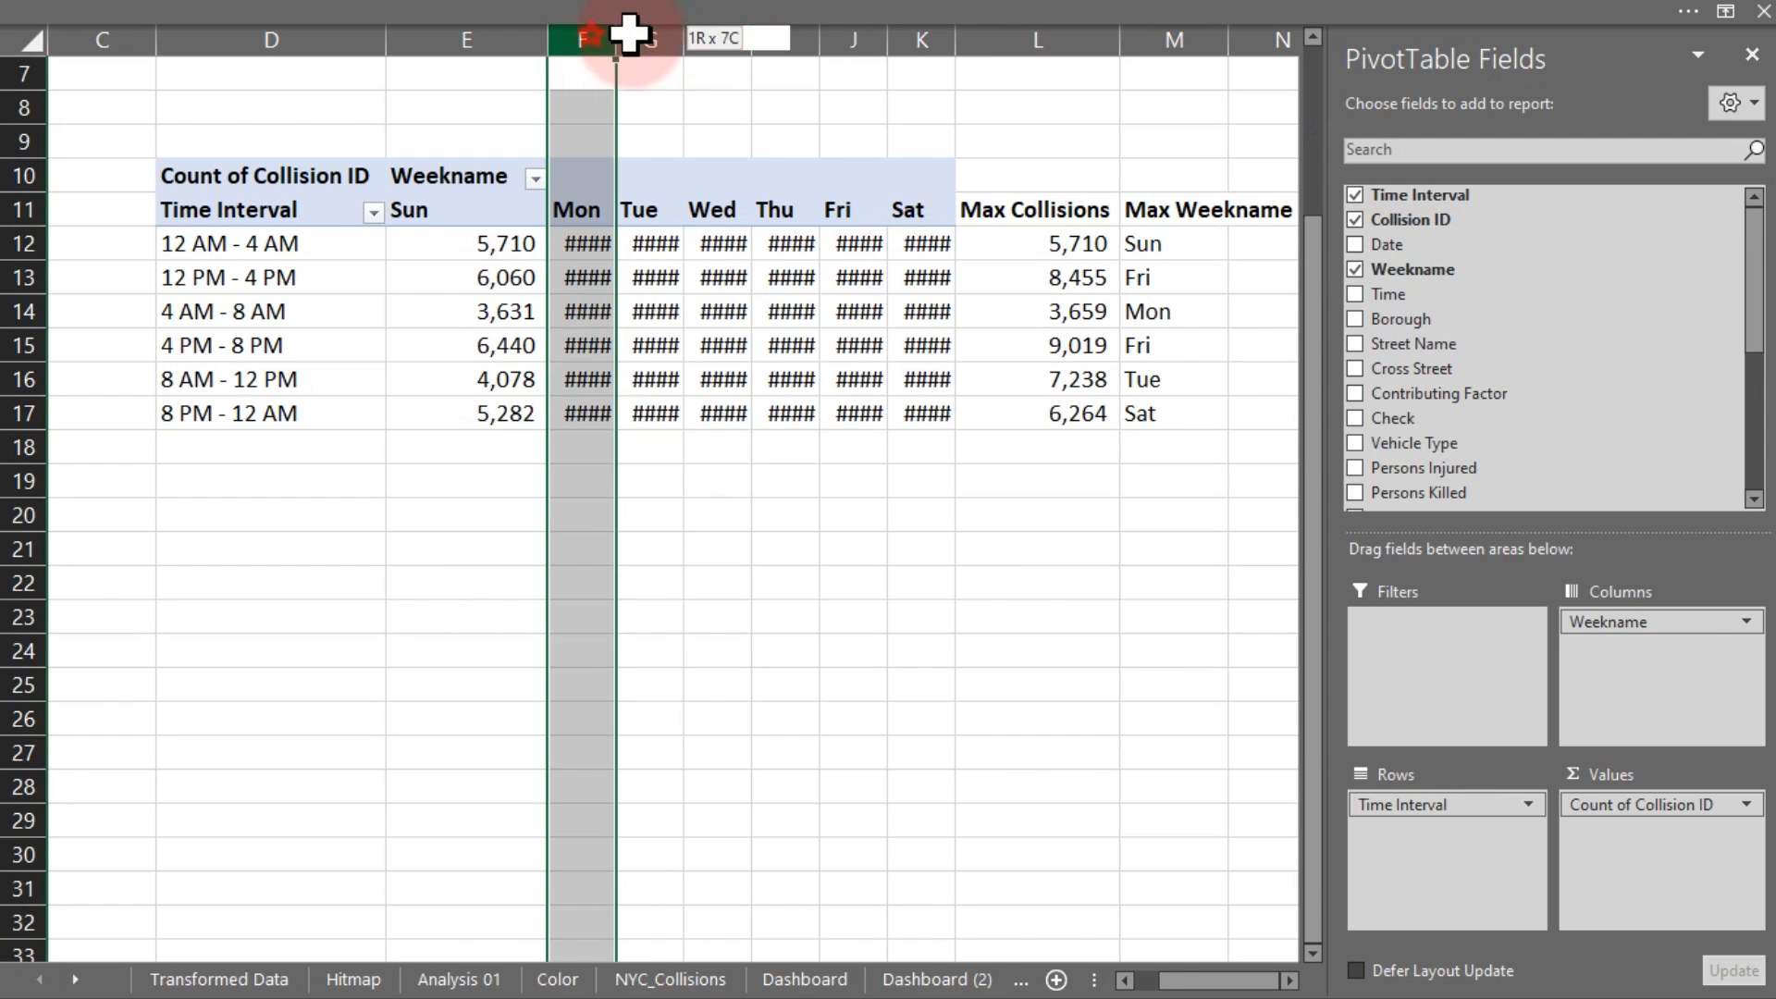
drag(630, 33, 886, 39)
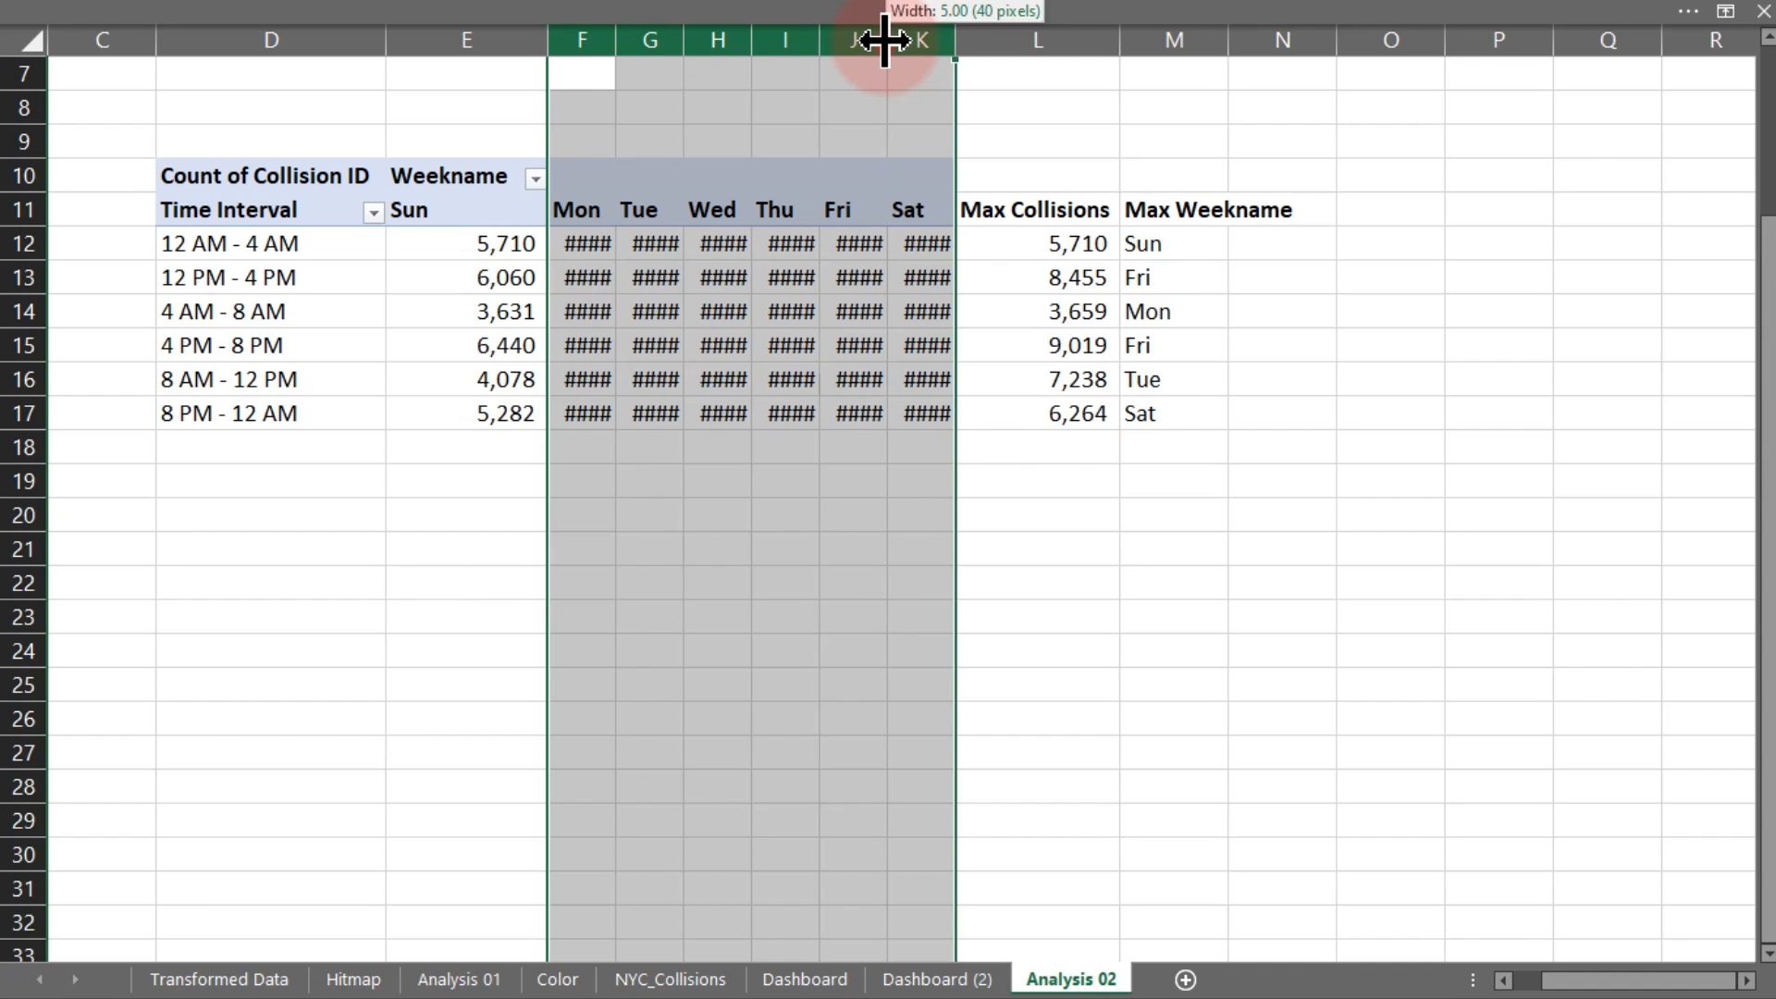
double_click(885, 38)
click(650, 588)
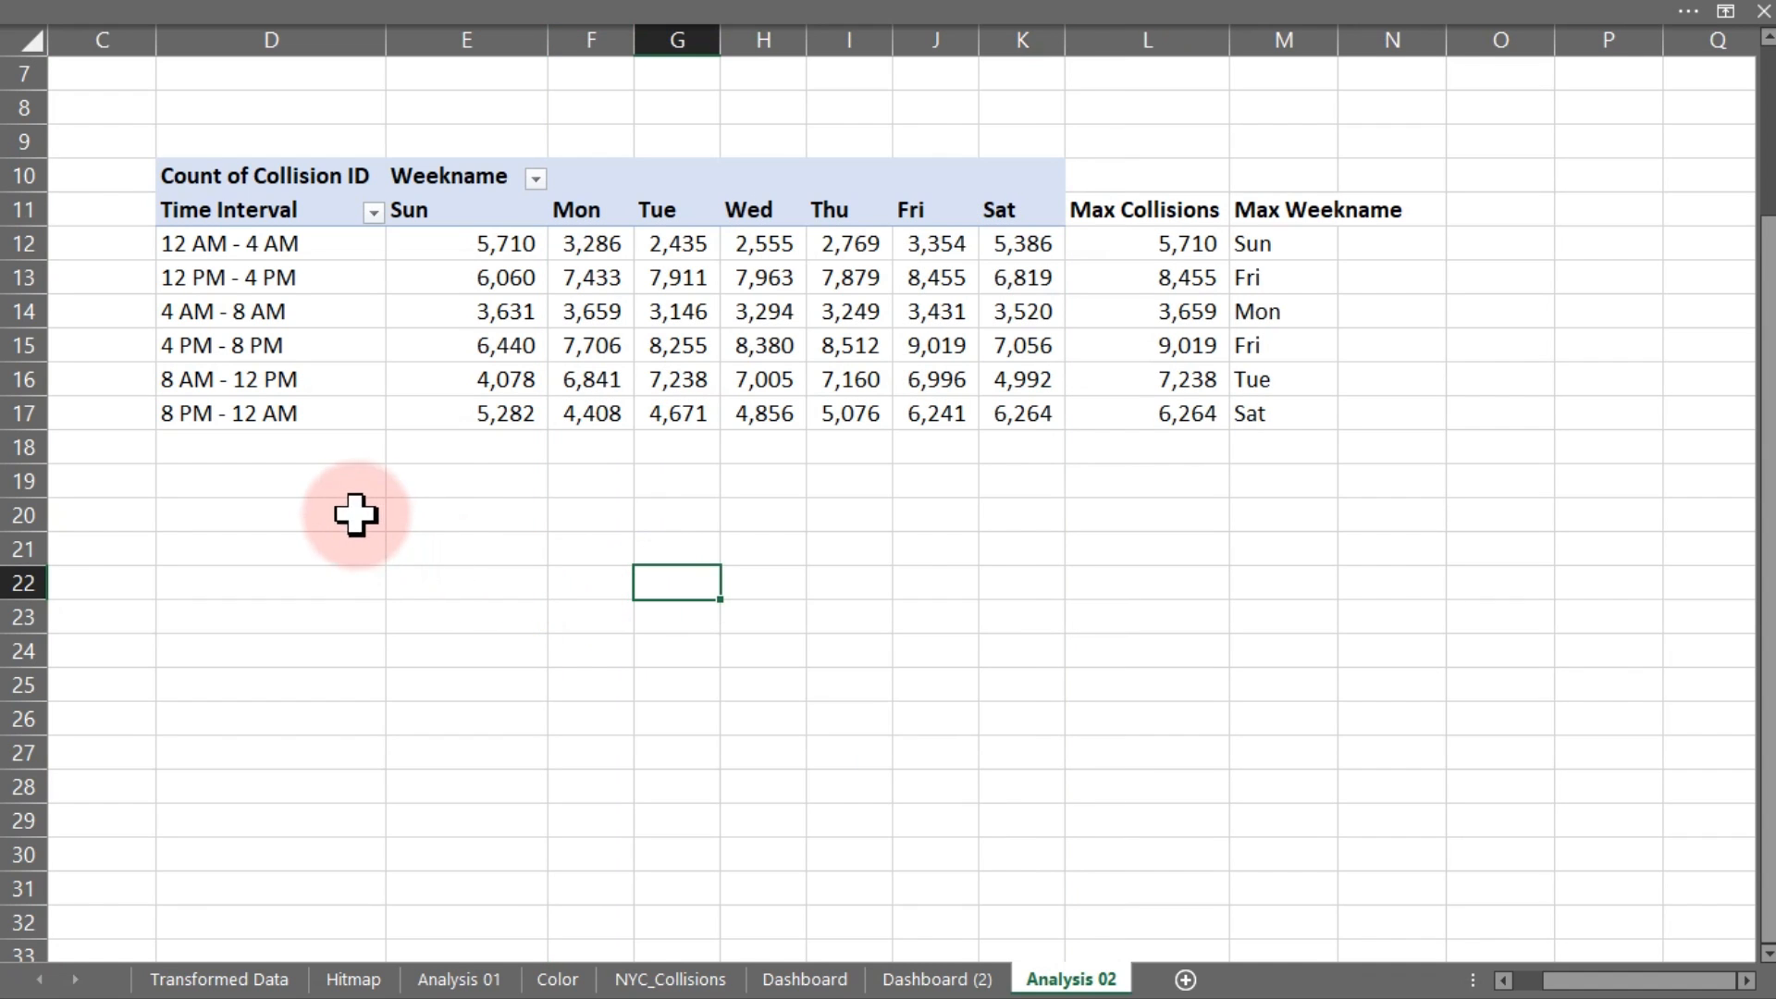
click(428, 479)
click(430, 508)
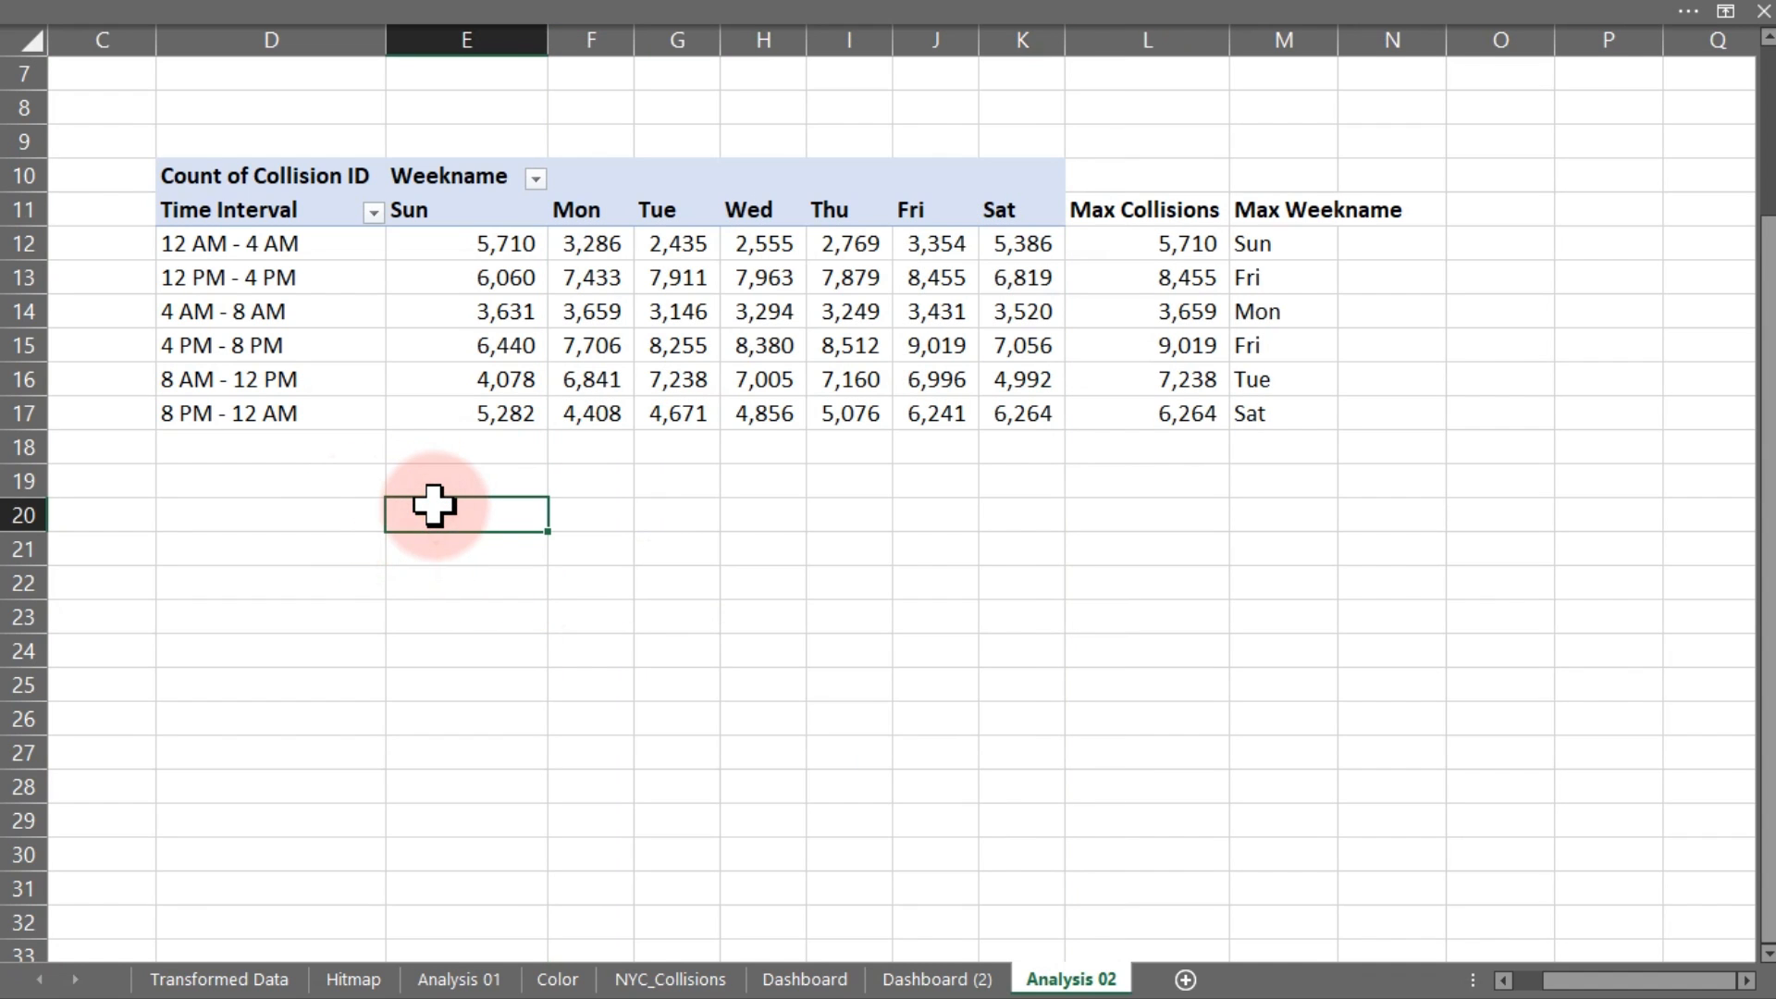
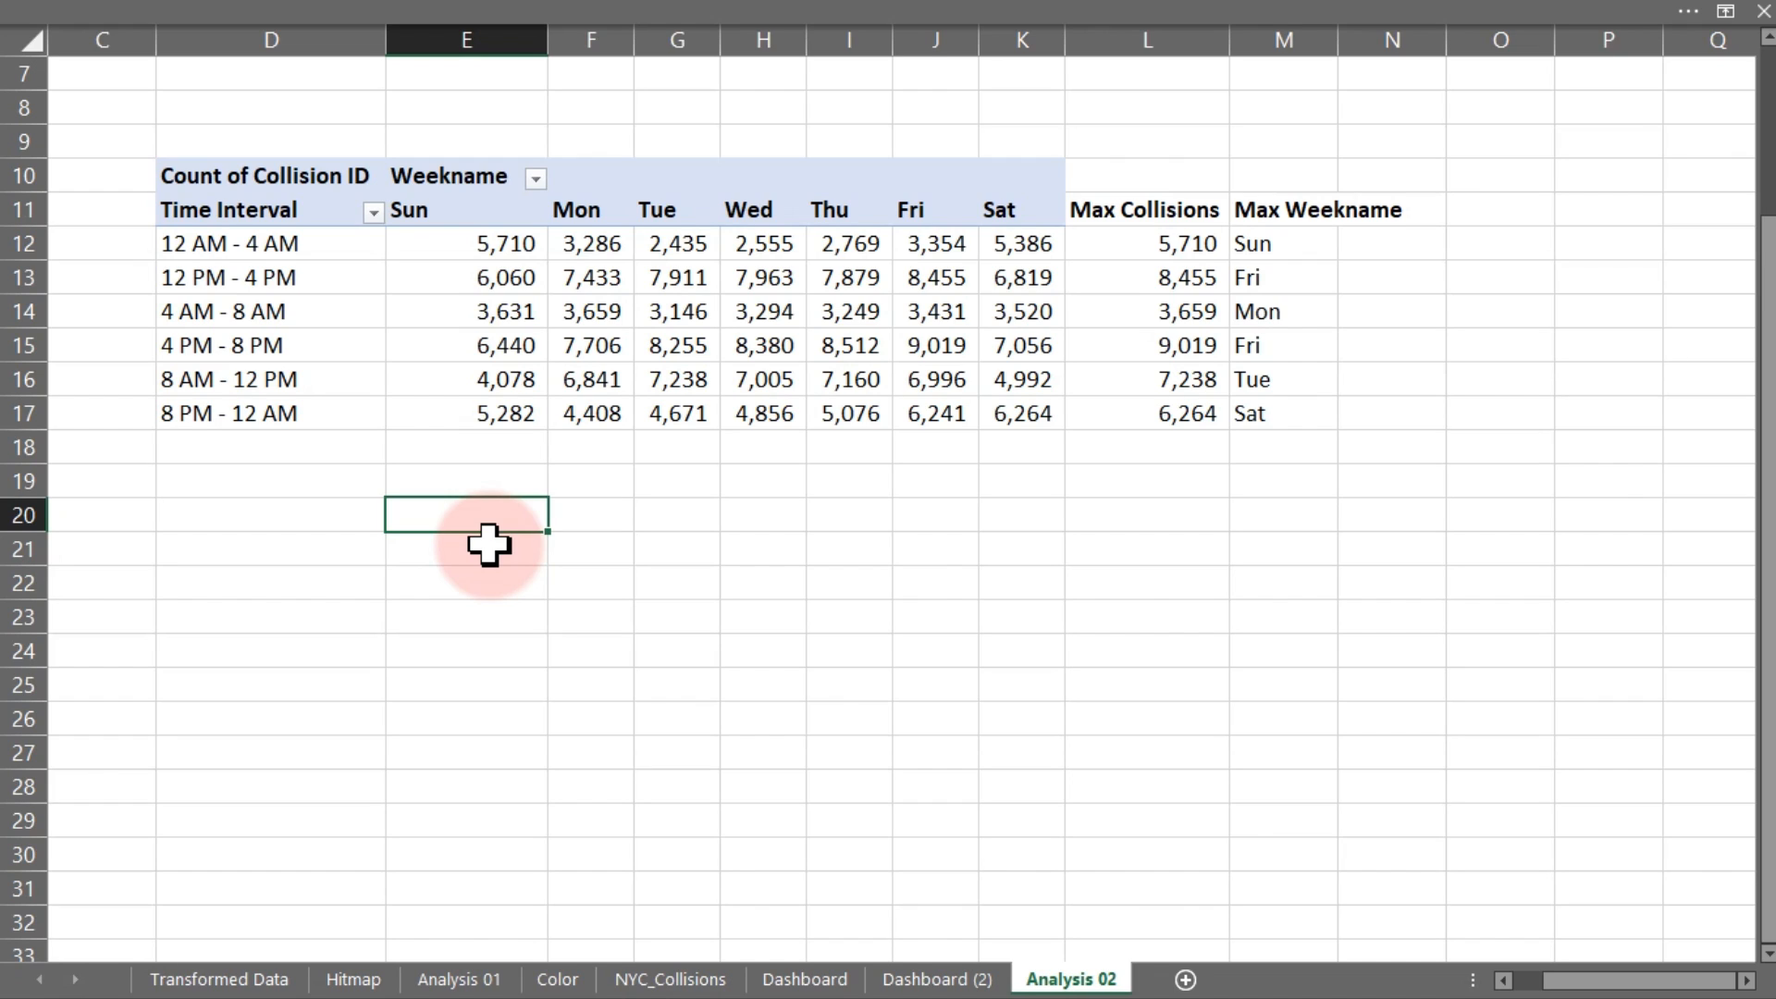
Type the labels Max Week, Max Time and Combine both into E20, E21 and E22
text(Max Week)
key(Return)
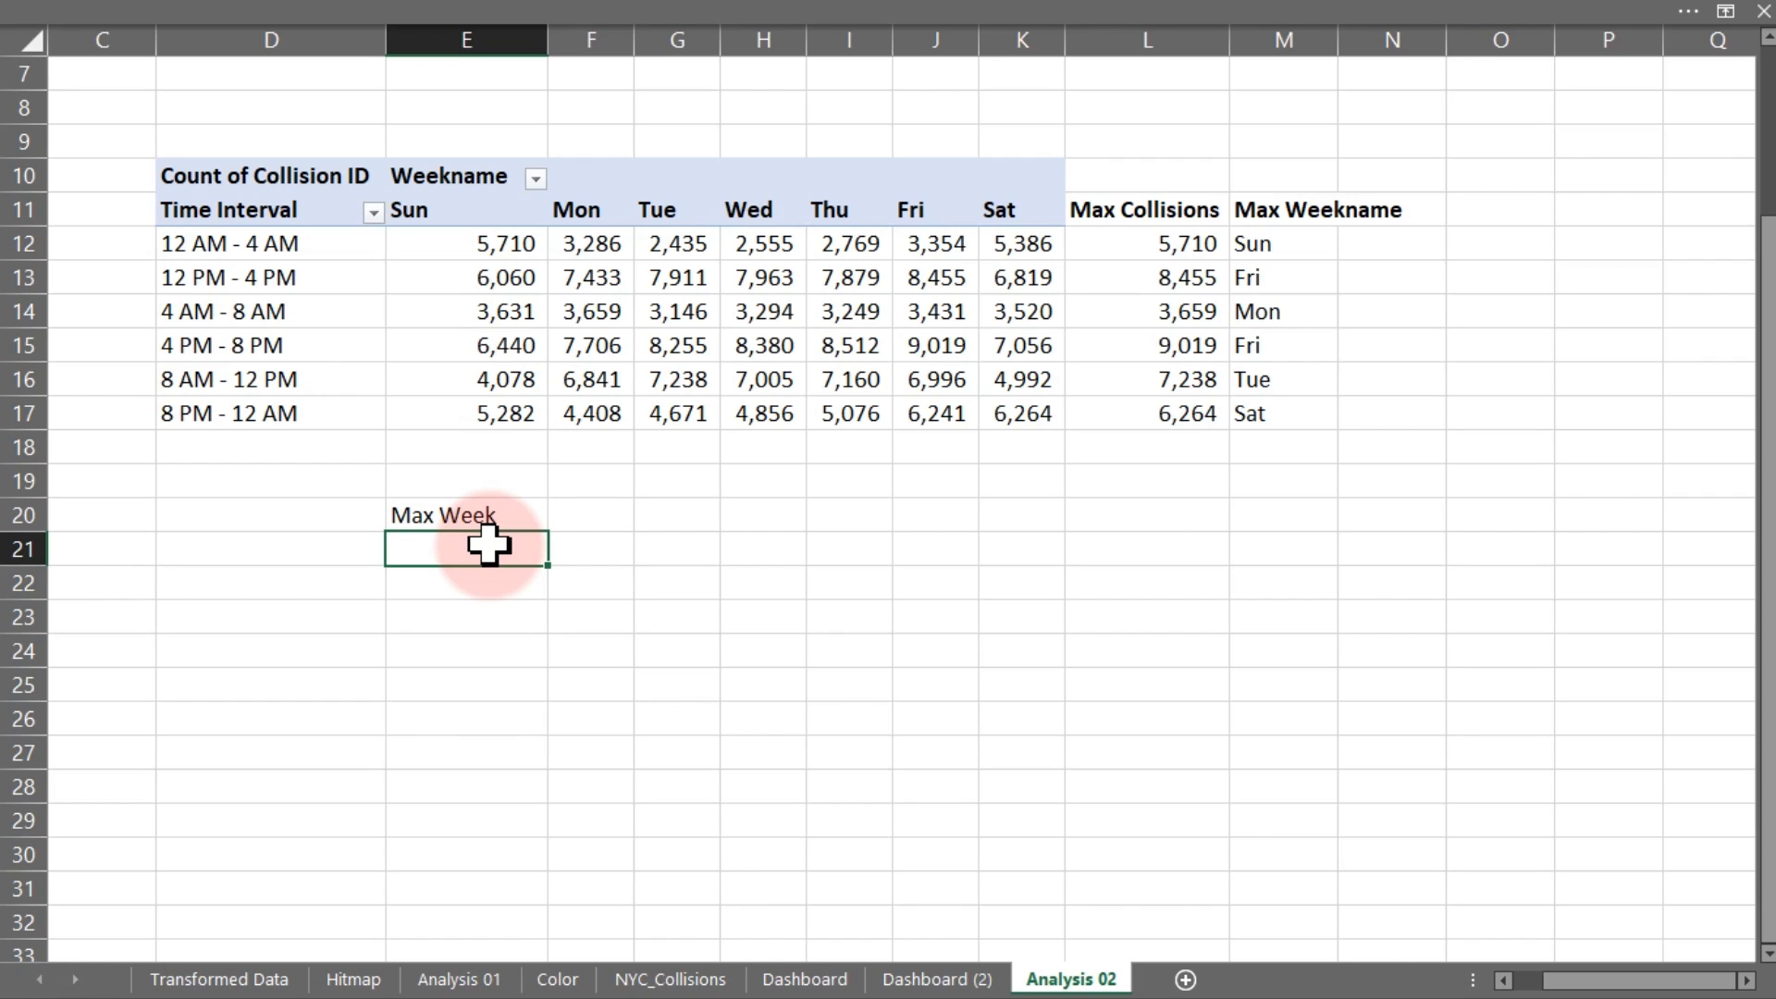
text(Max Wee)
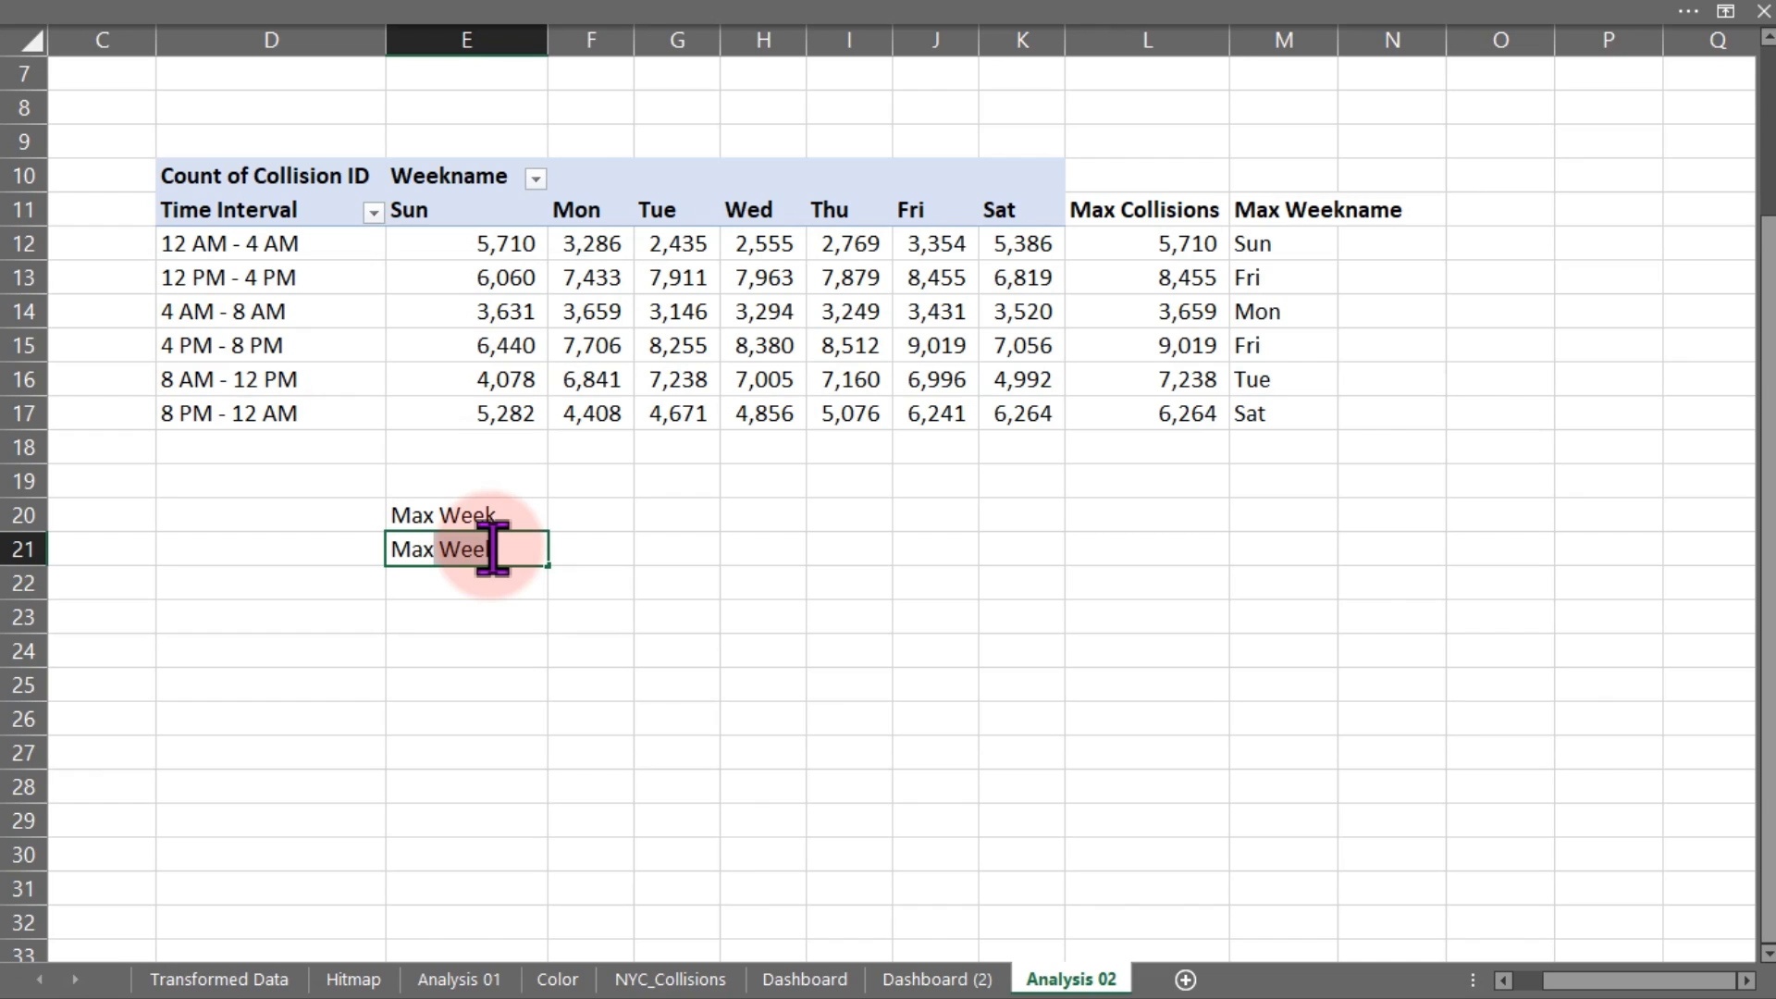
key(BackSpace)
key(BackSpace)
key(BackSpace)
text(Time)
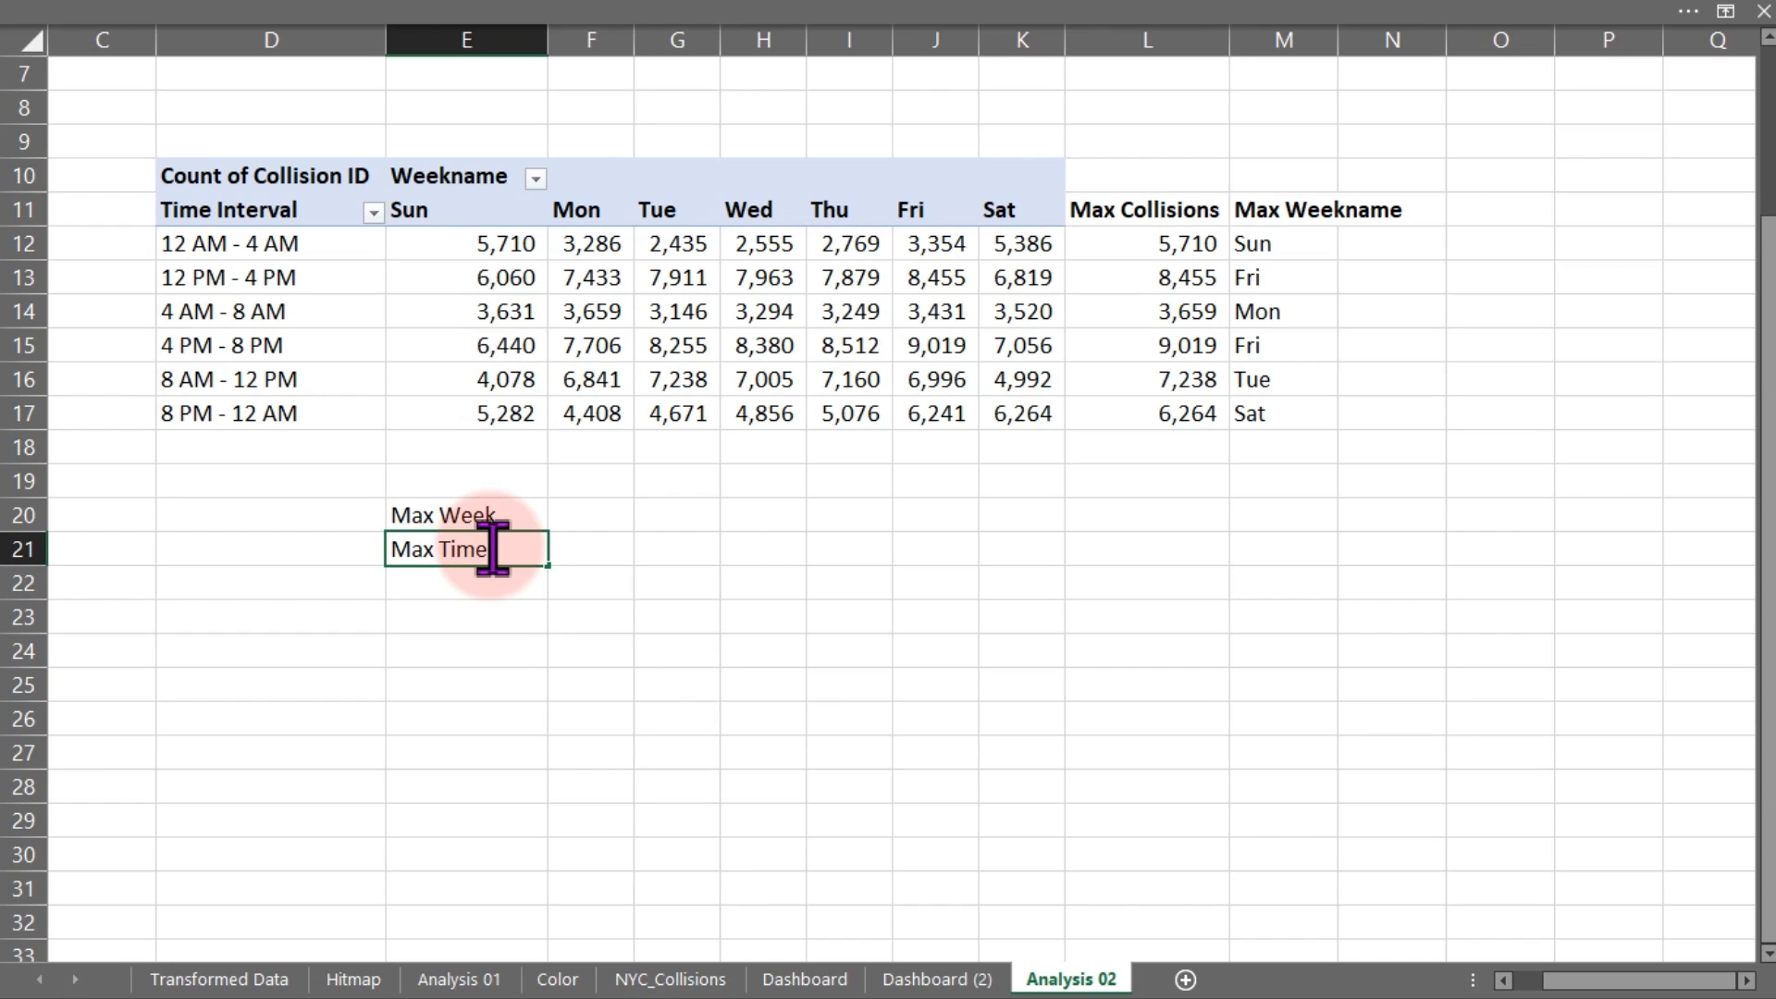
key(Return)
text(C)
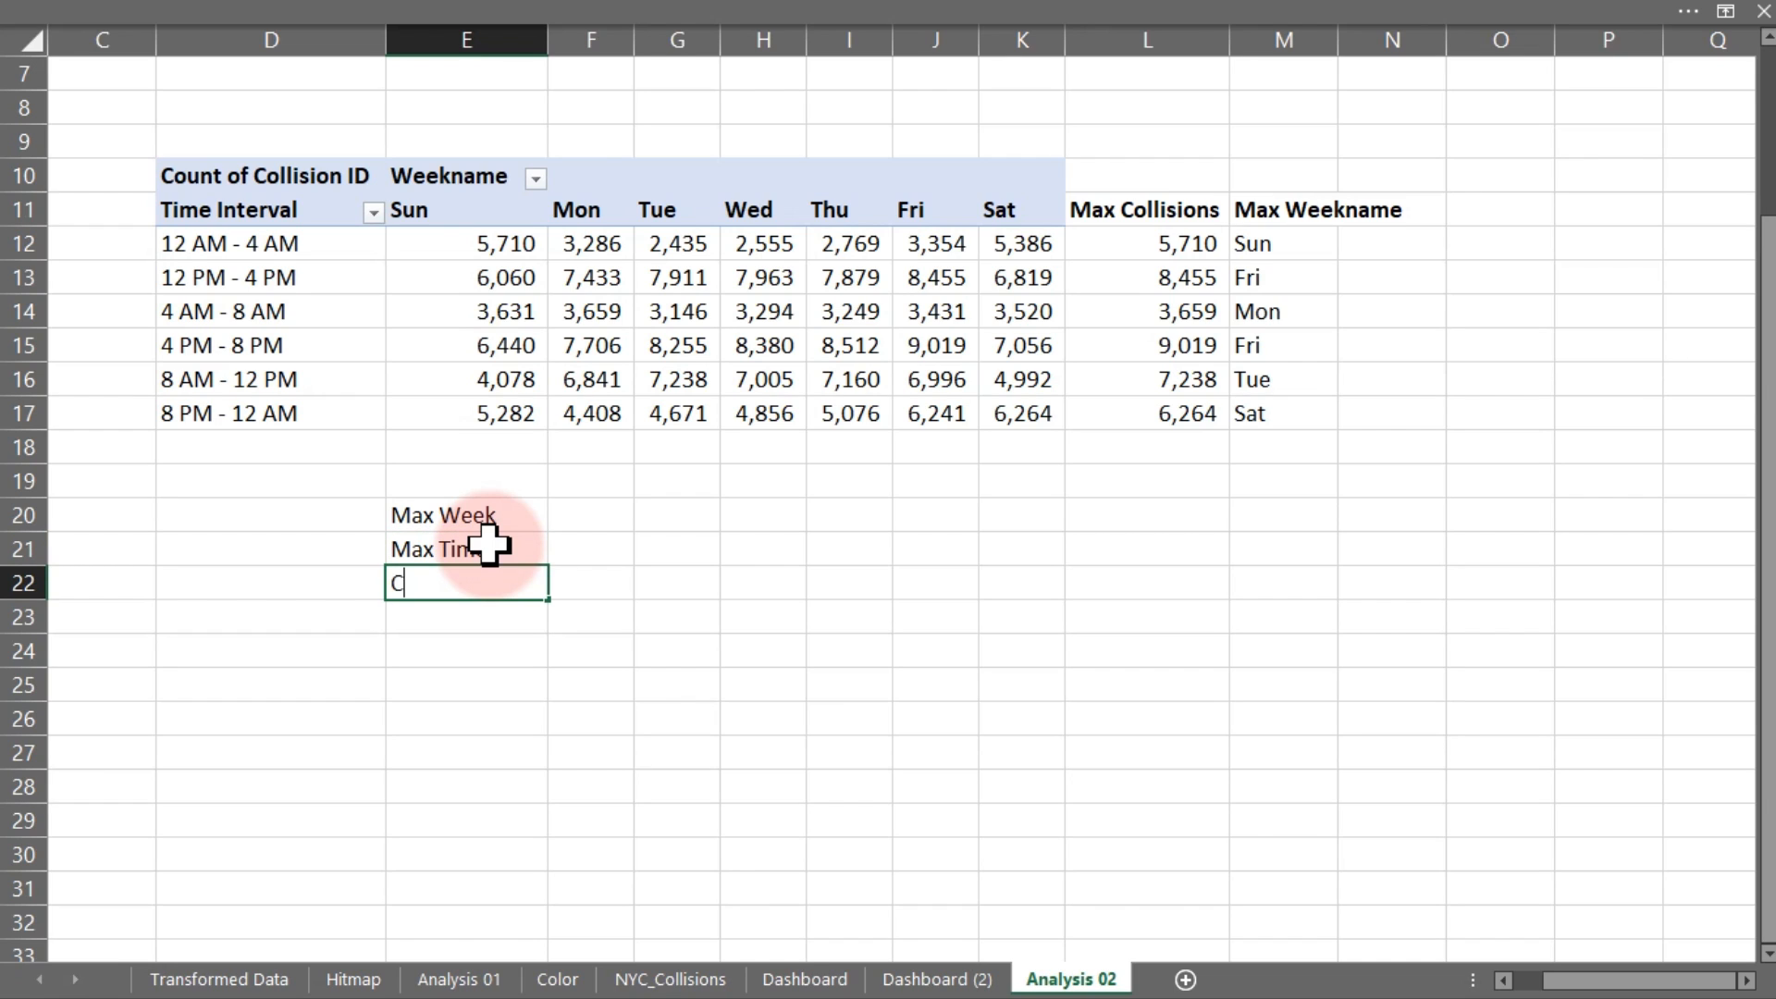
text(ombine both)
key(Return)
Make the three labels in E20:E22 bold
click(586, 515)
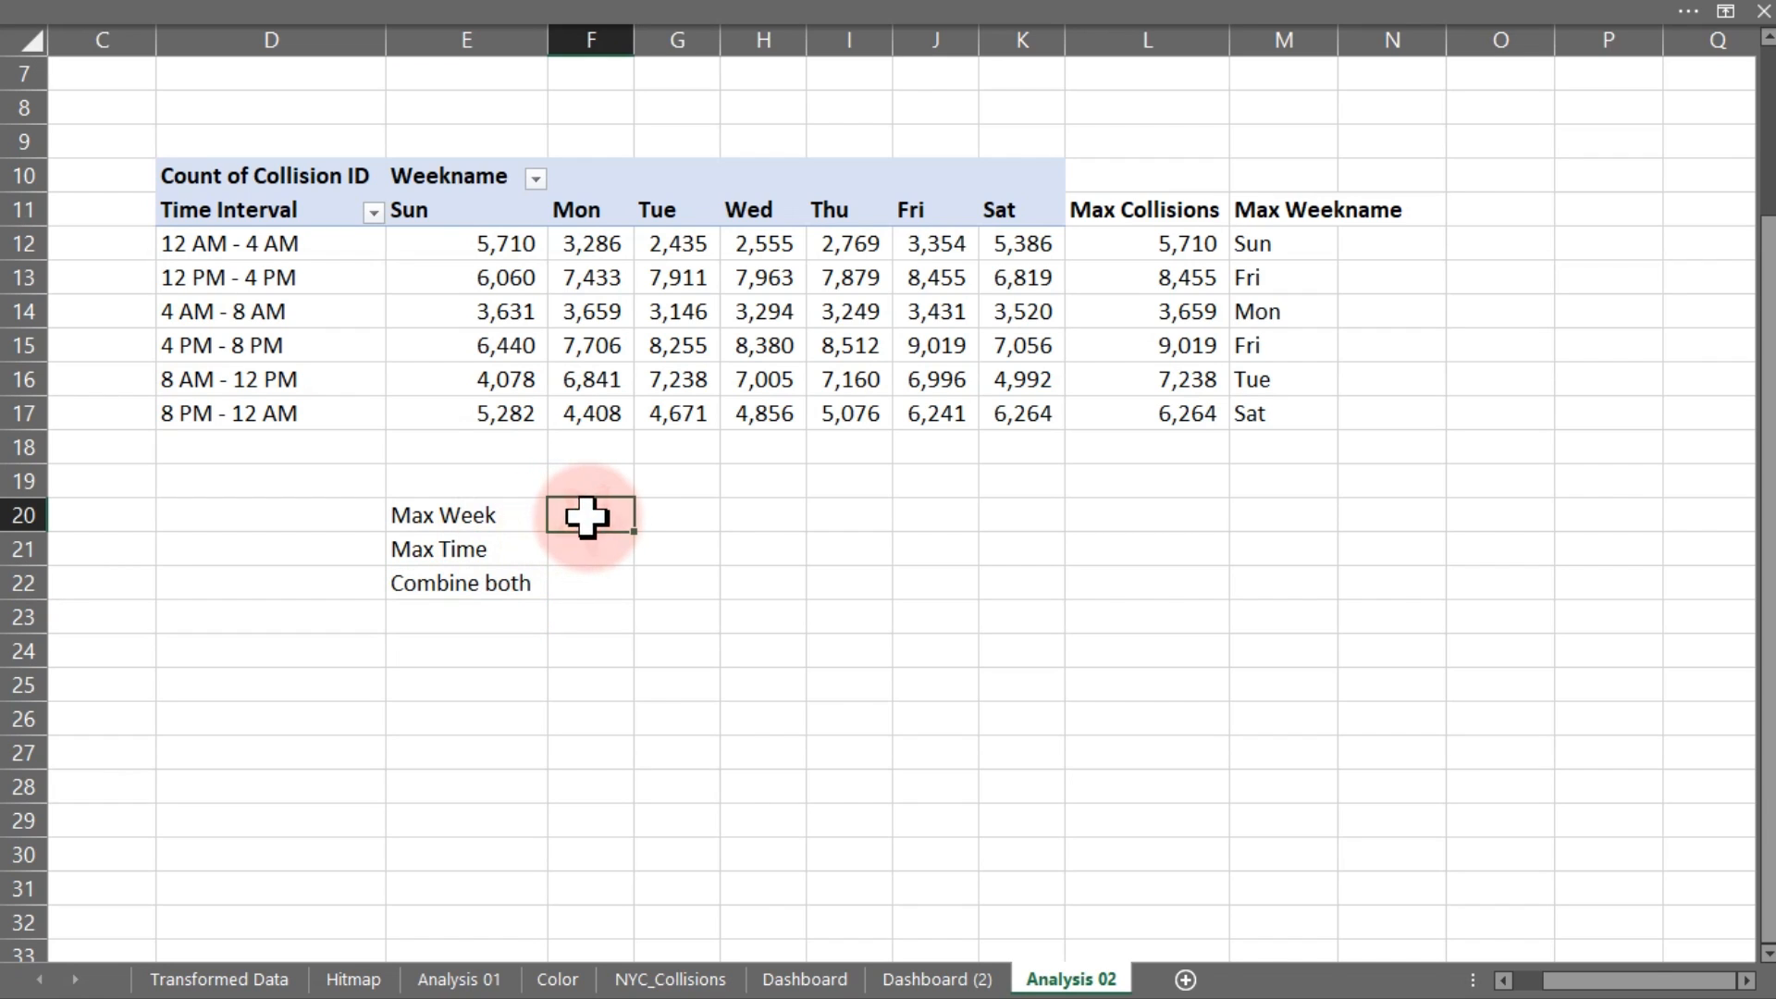
drag(448, 508, 446, 573)
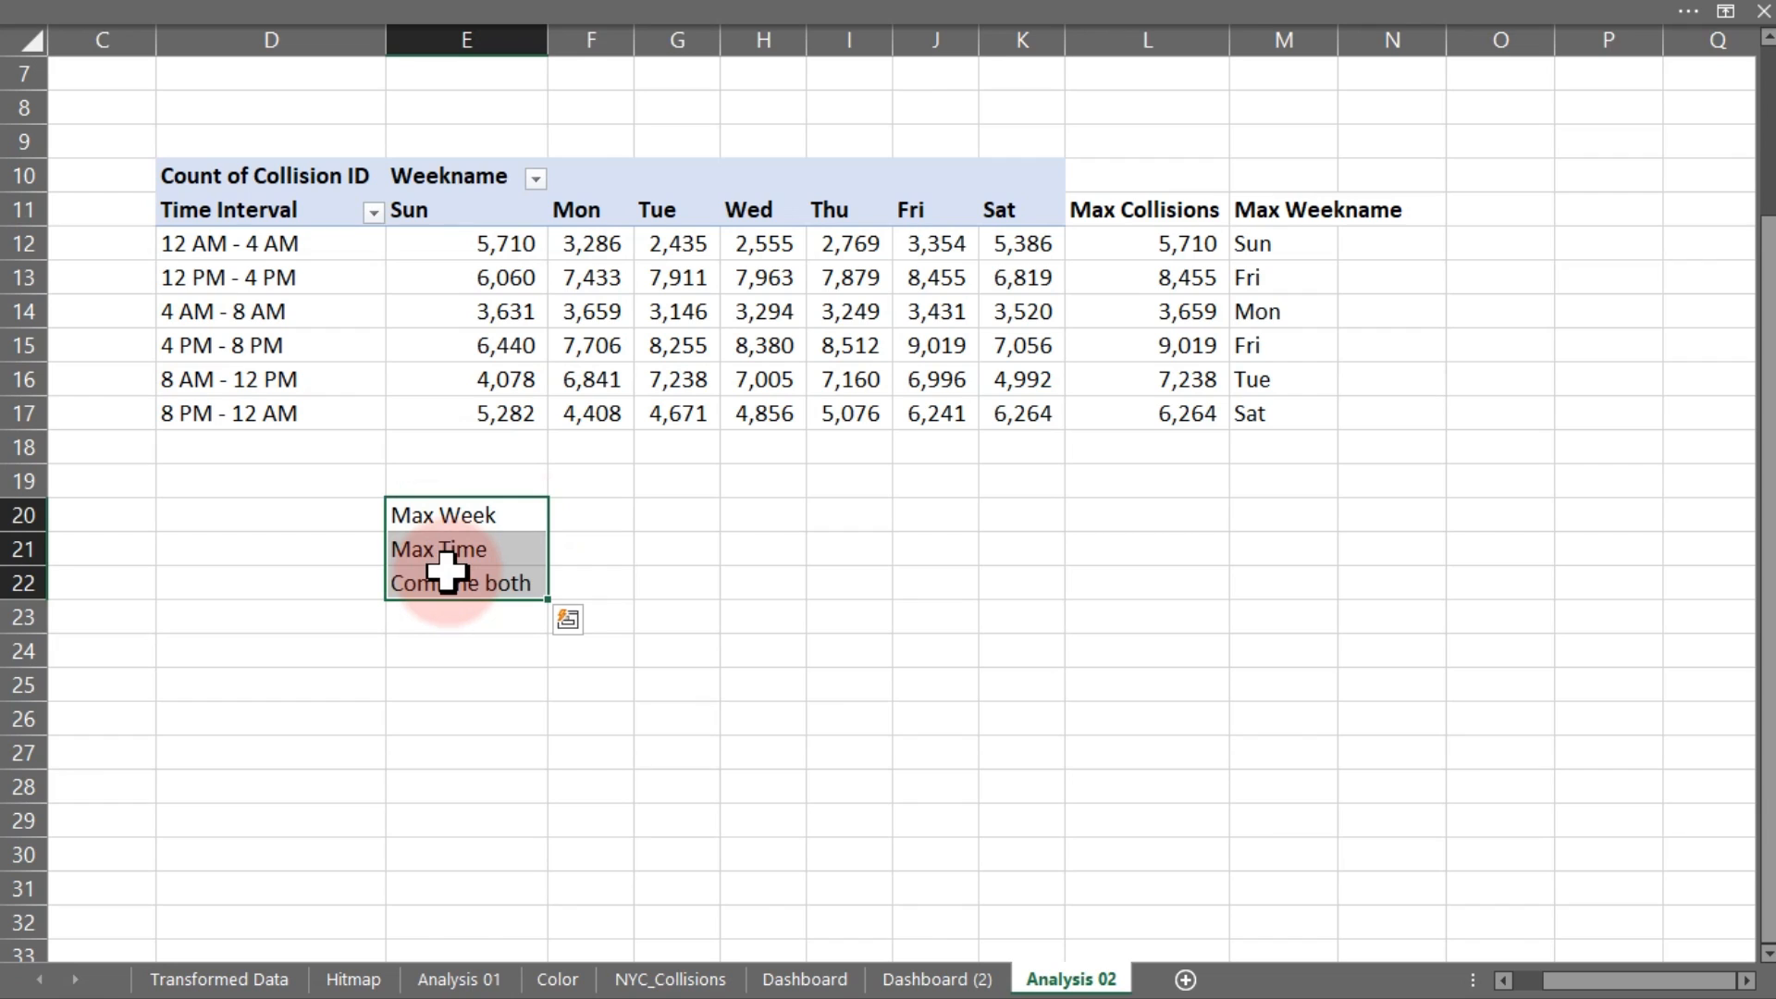
key(ctrl+b)
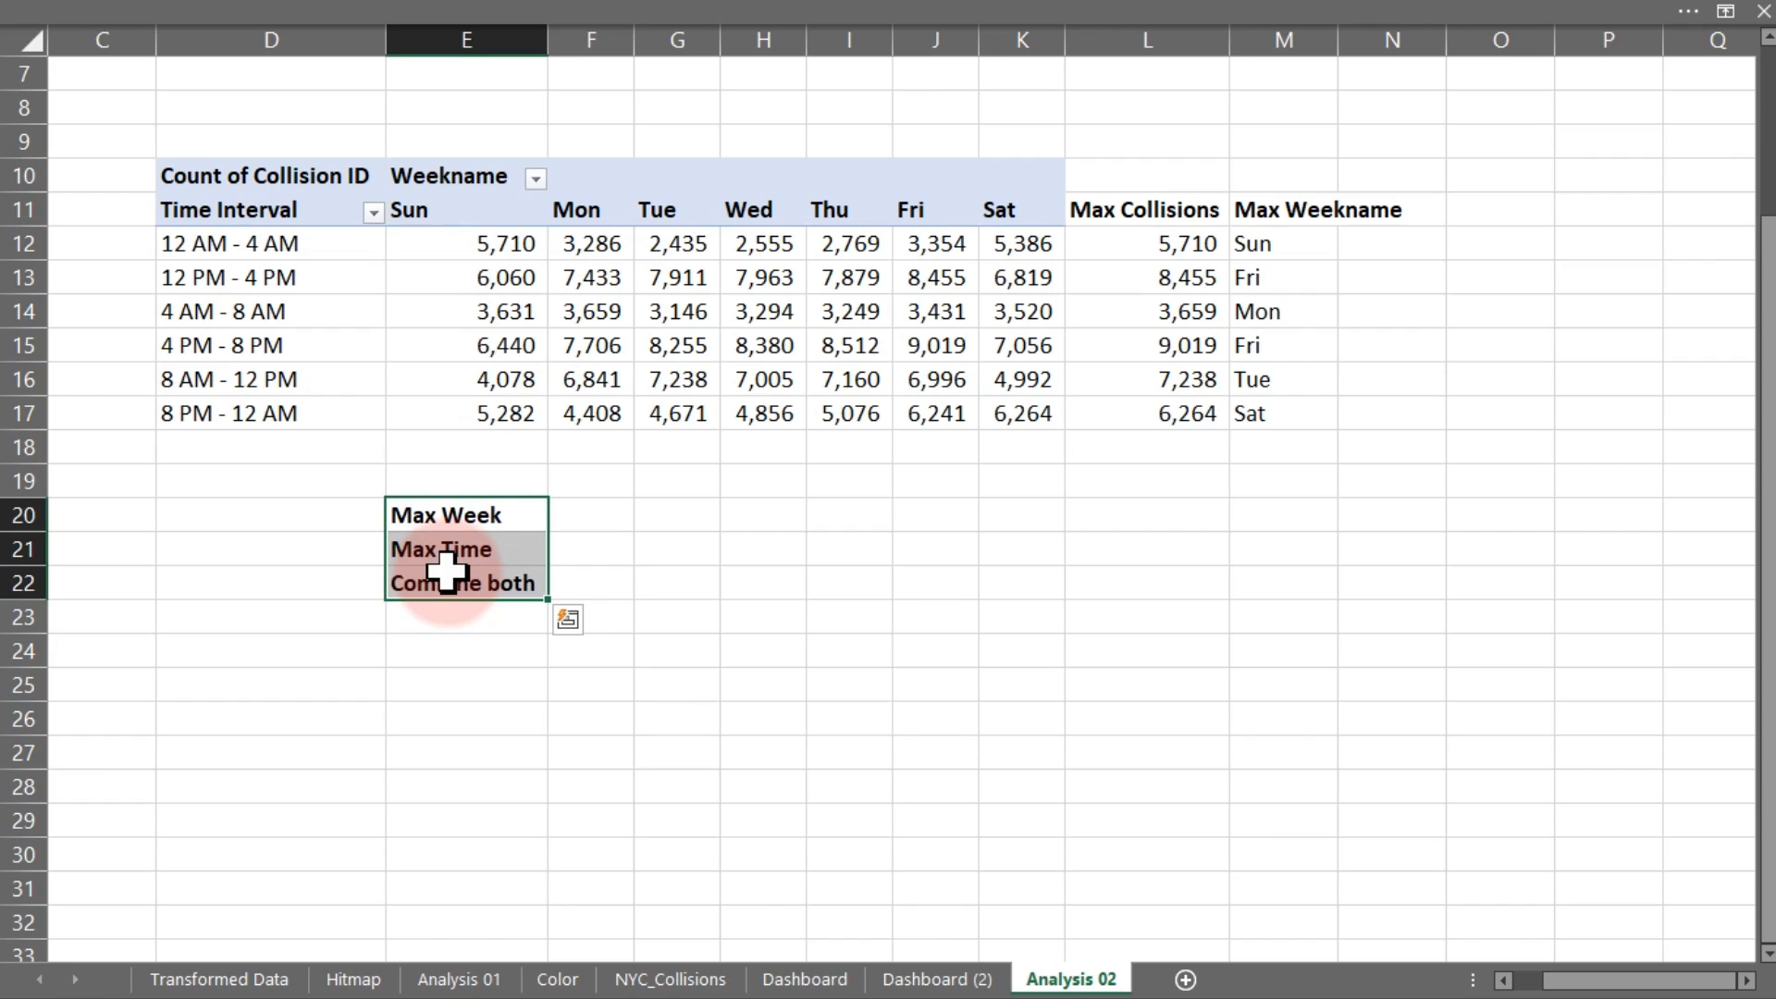
click(612, 512)
text(=)
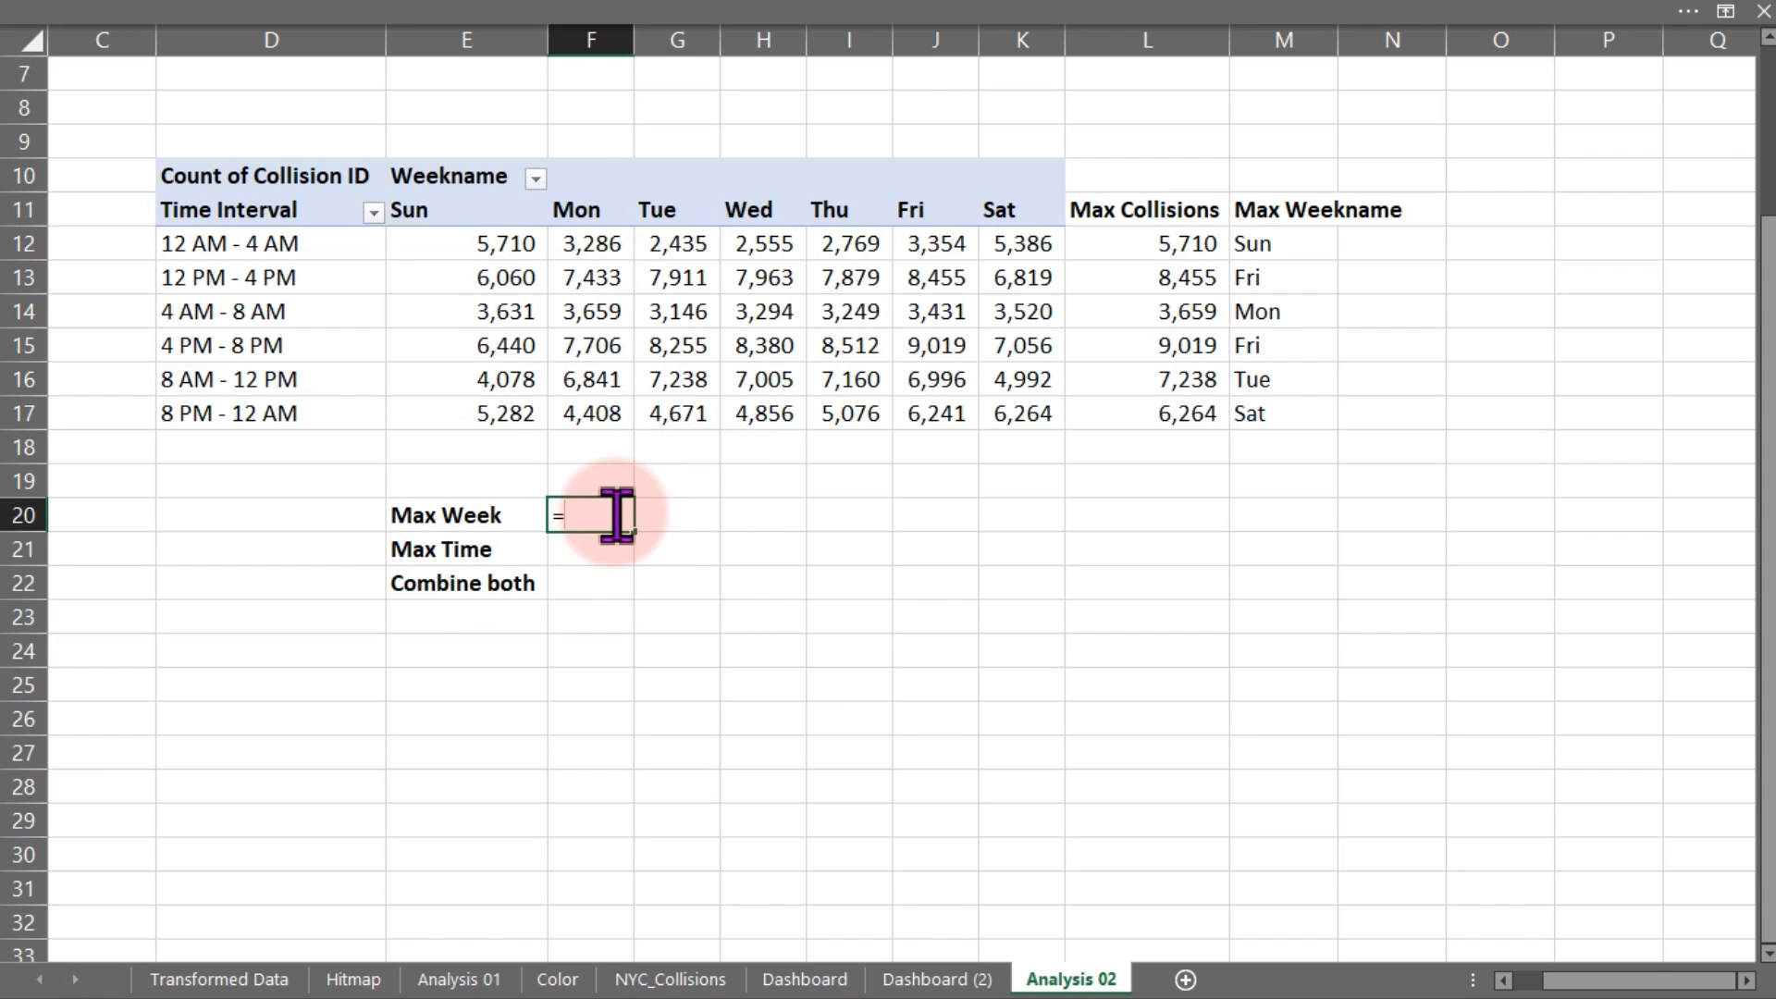
text(xl)
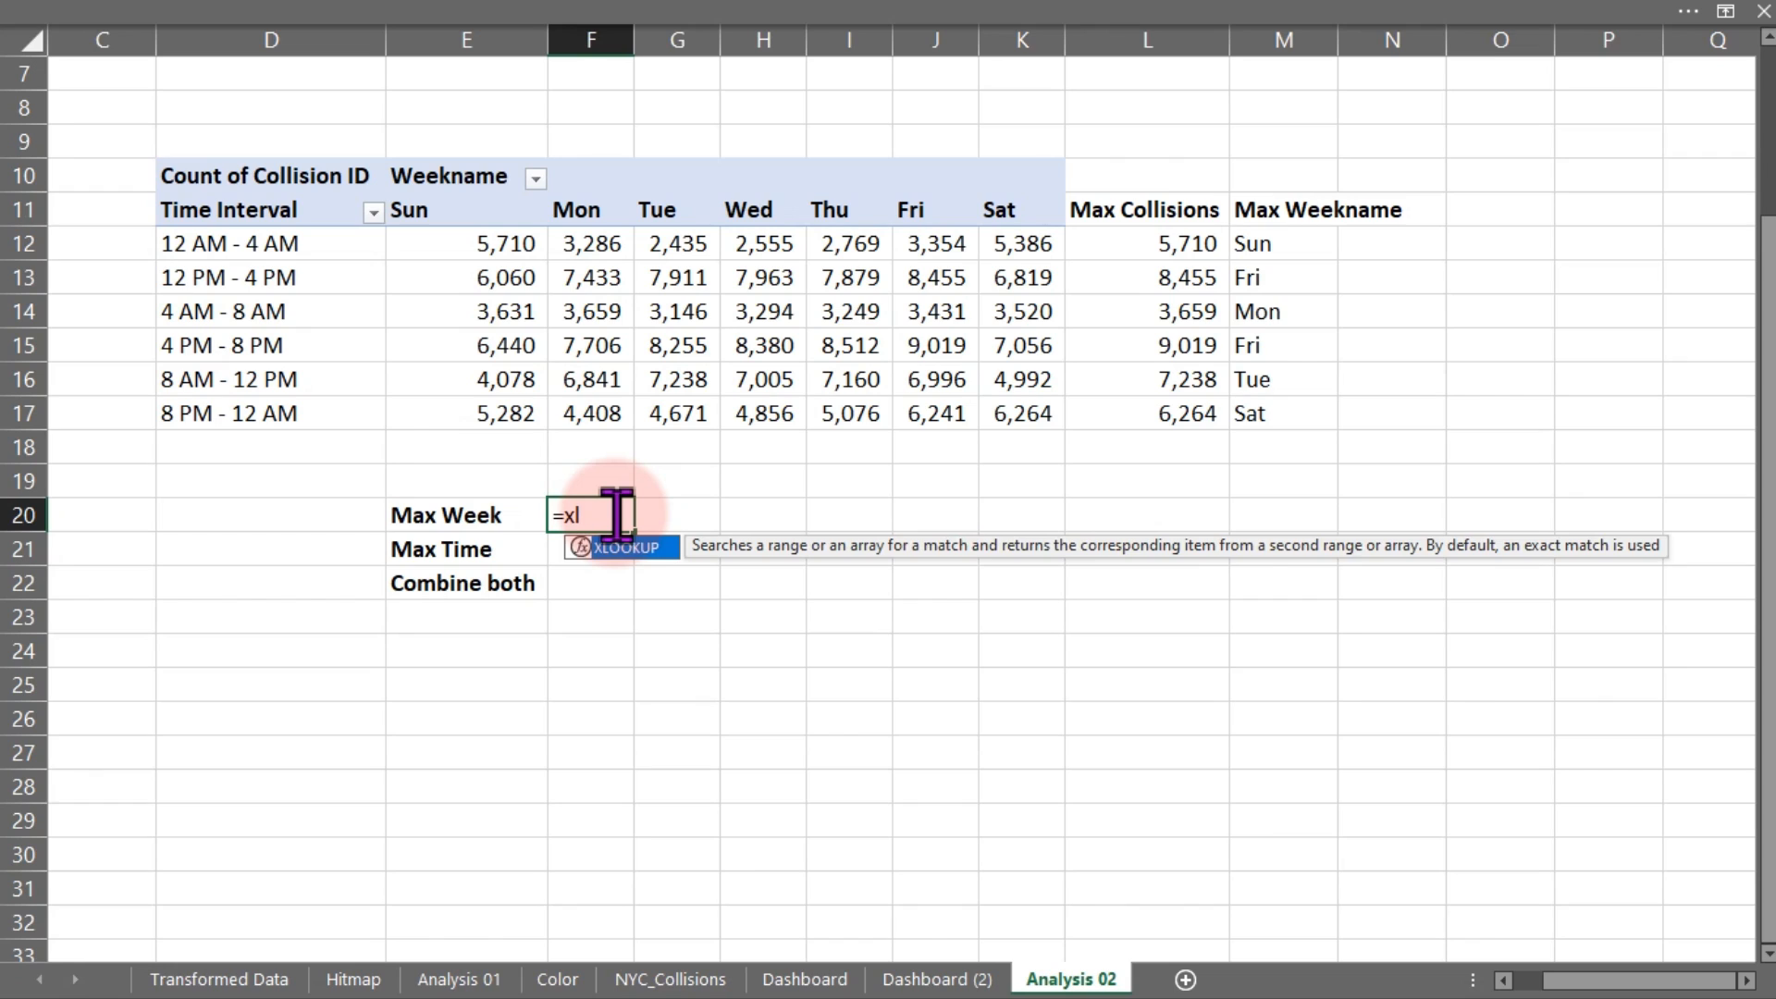
key(Tab)
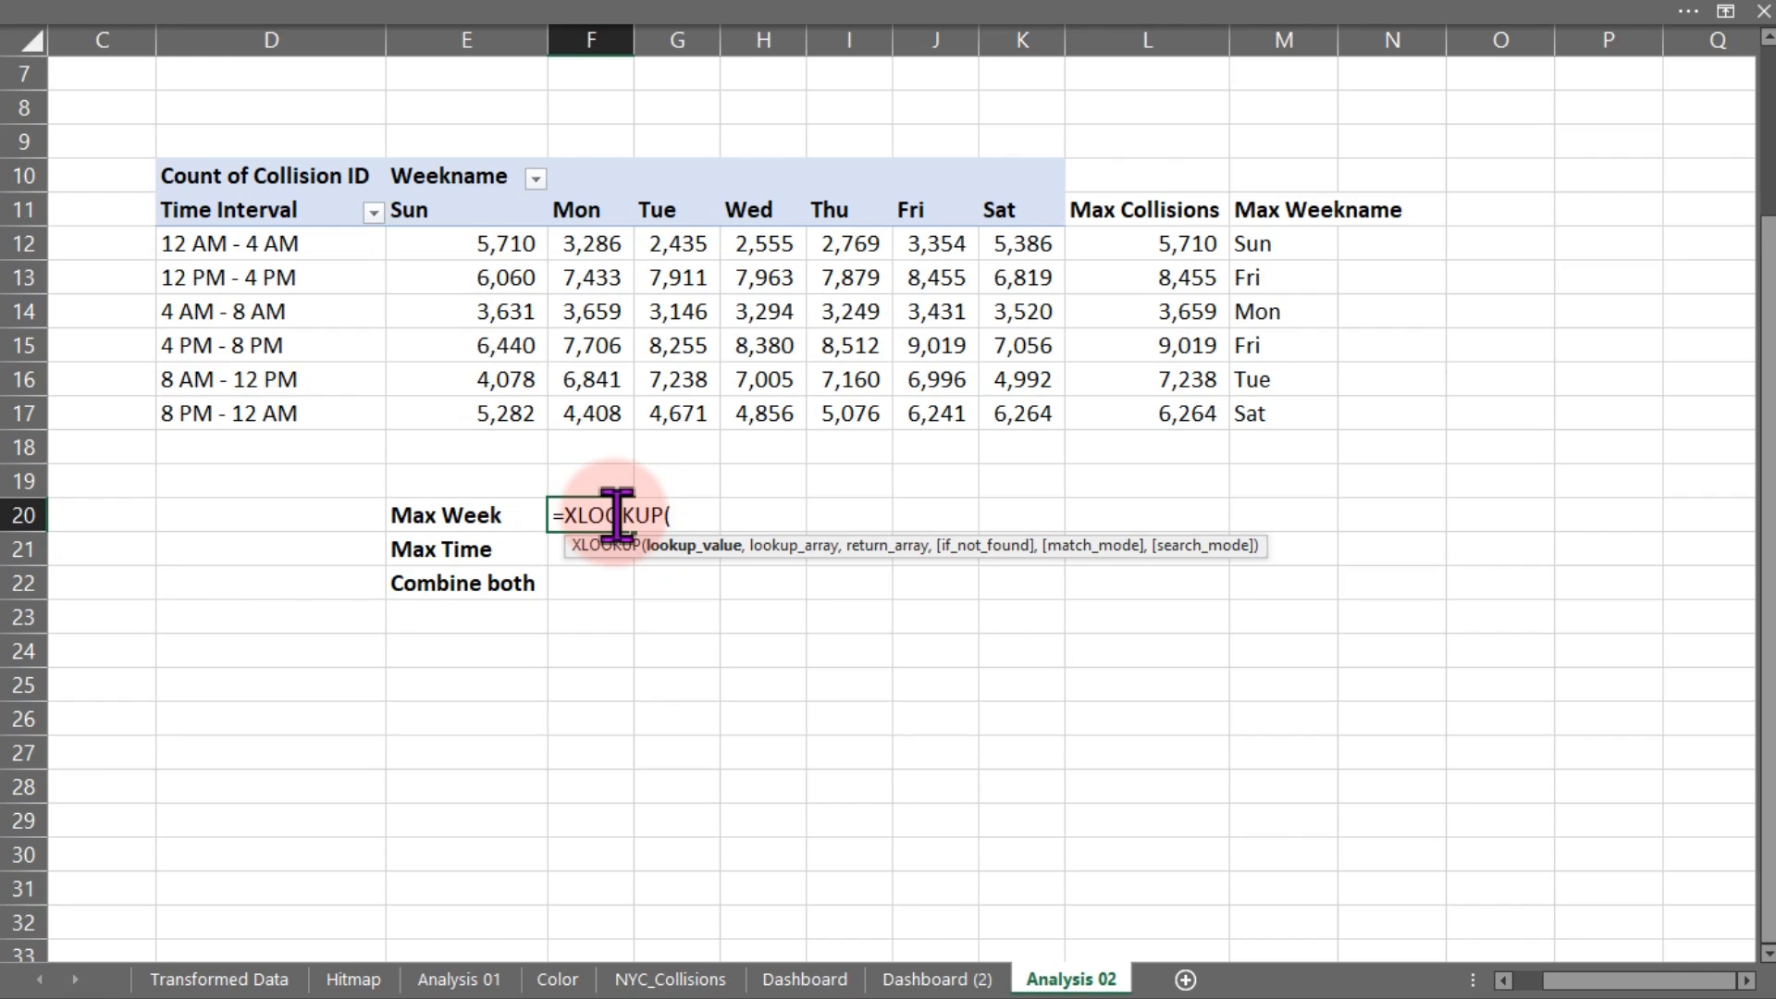
text(max)
key(Tab)
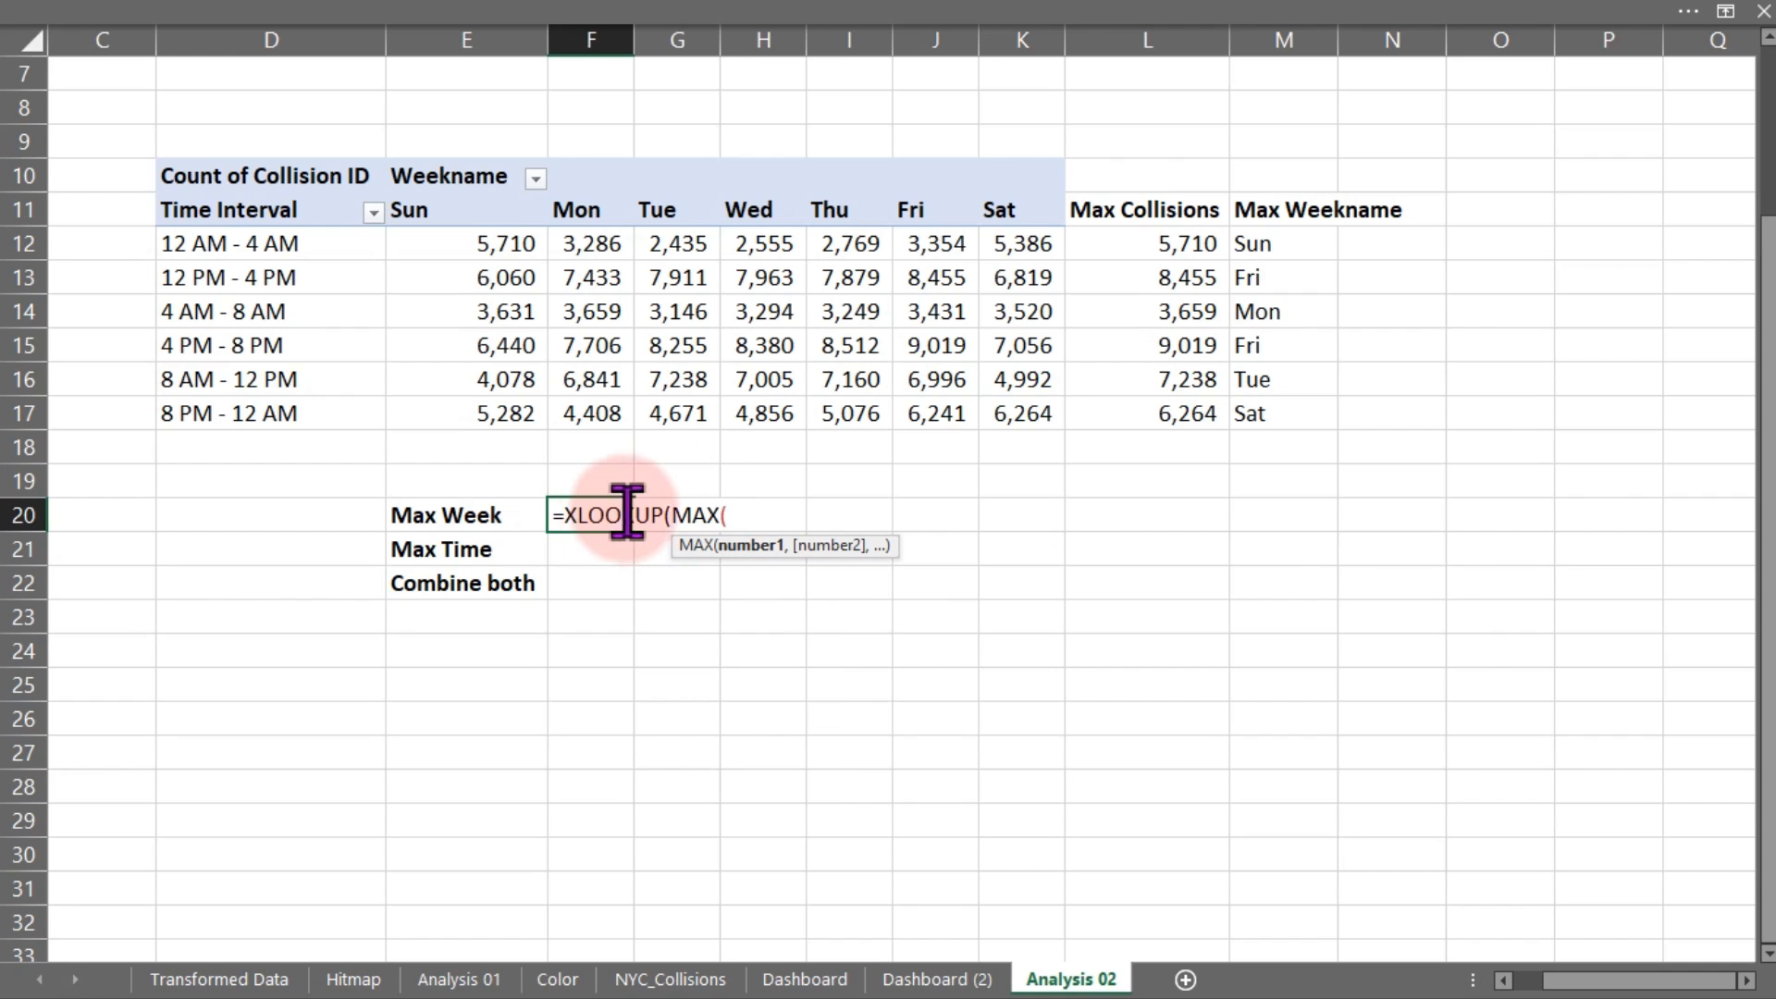
drag(1171, 255, 1176, 404)
text())
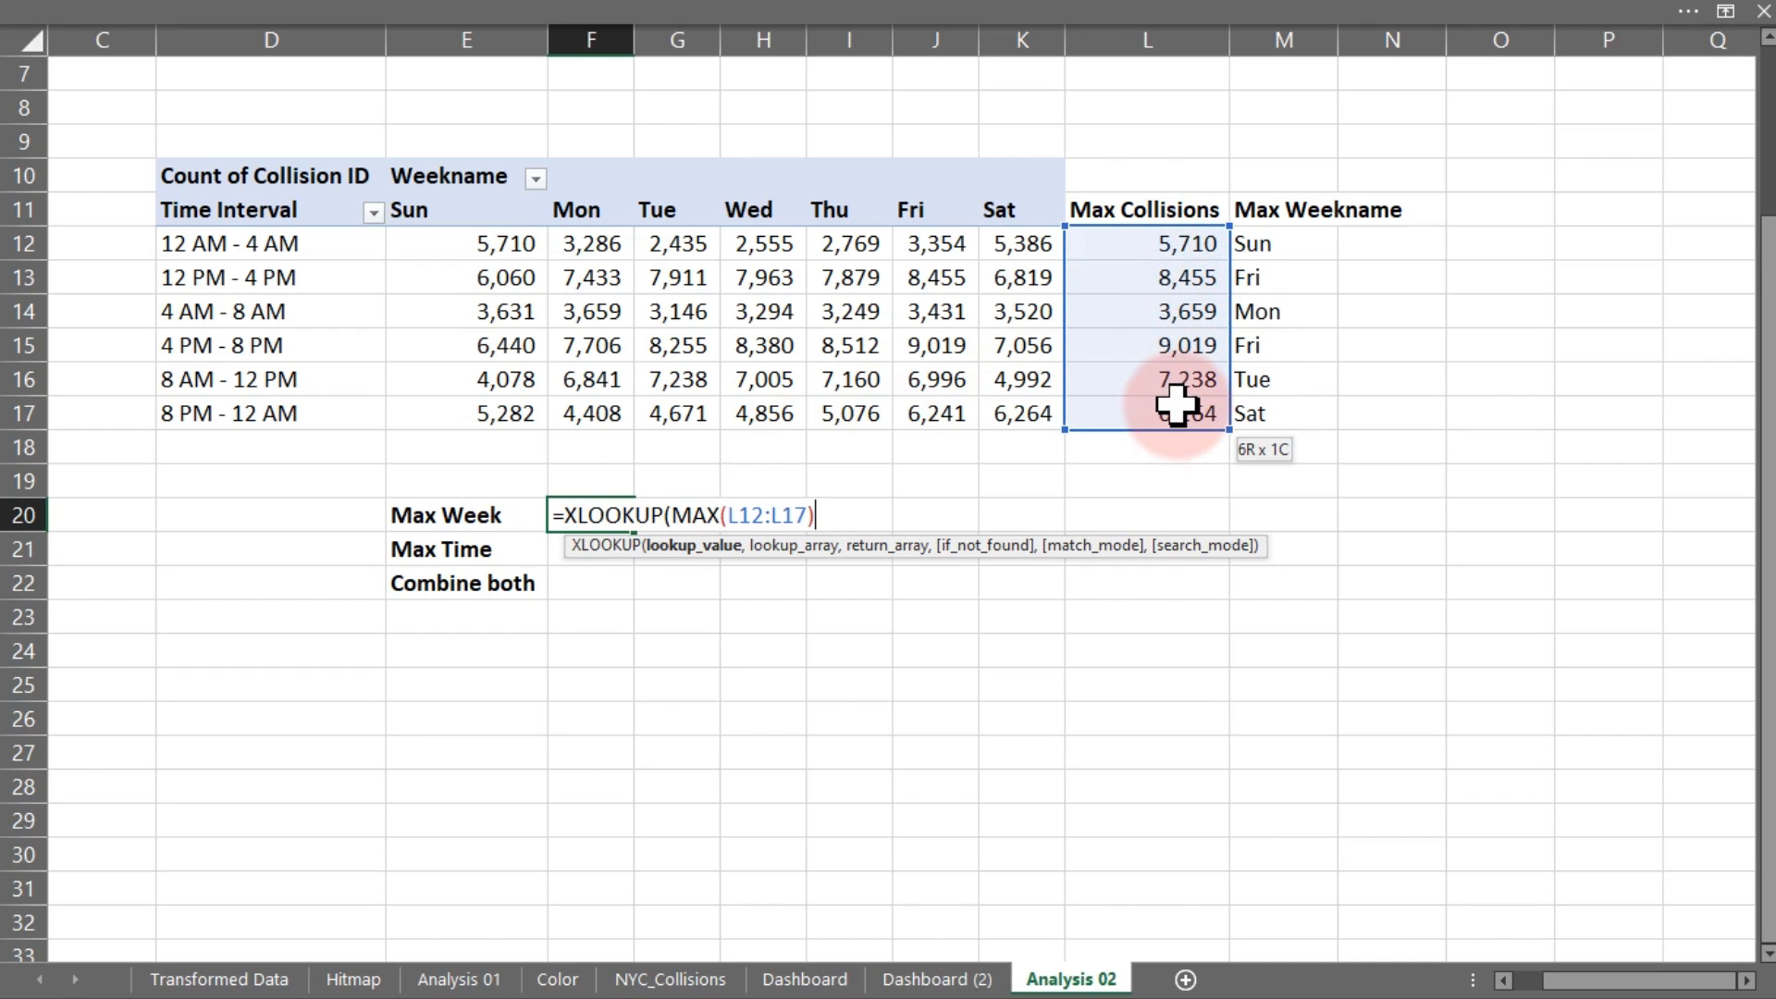
text(,)
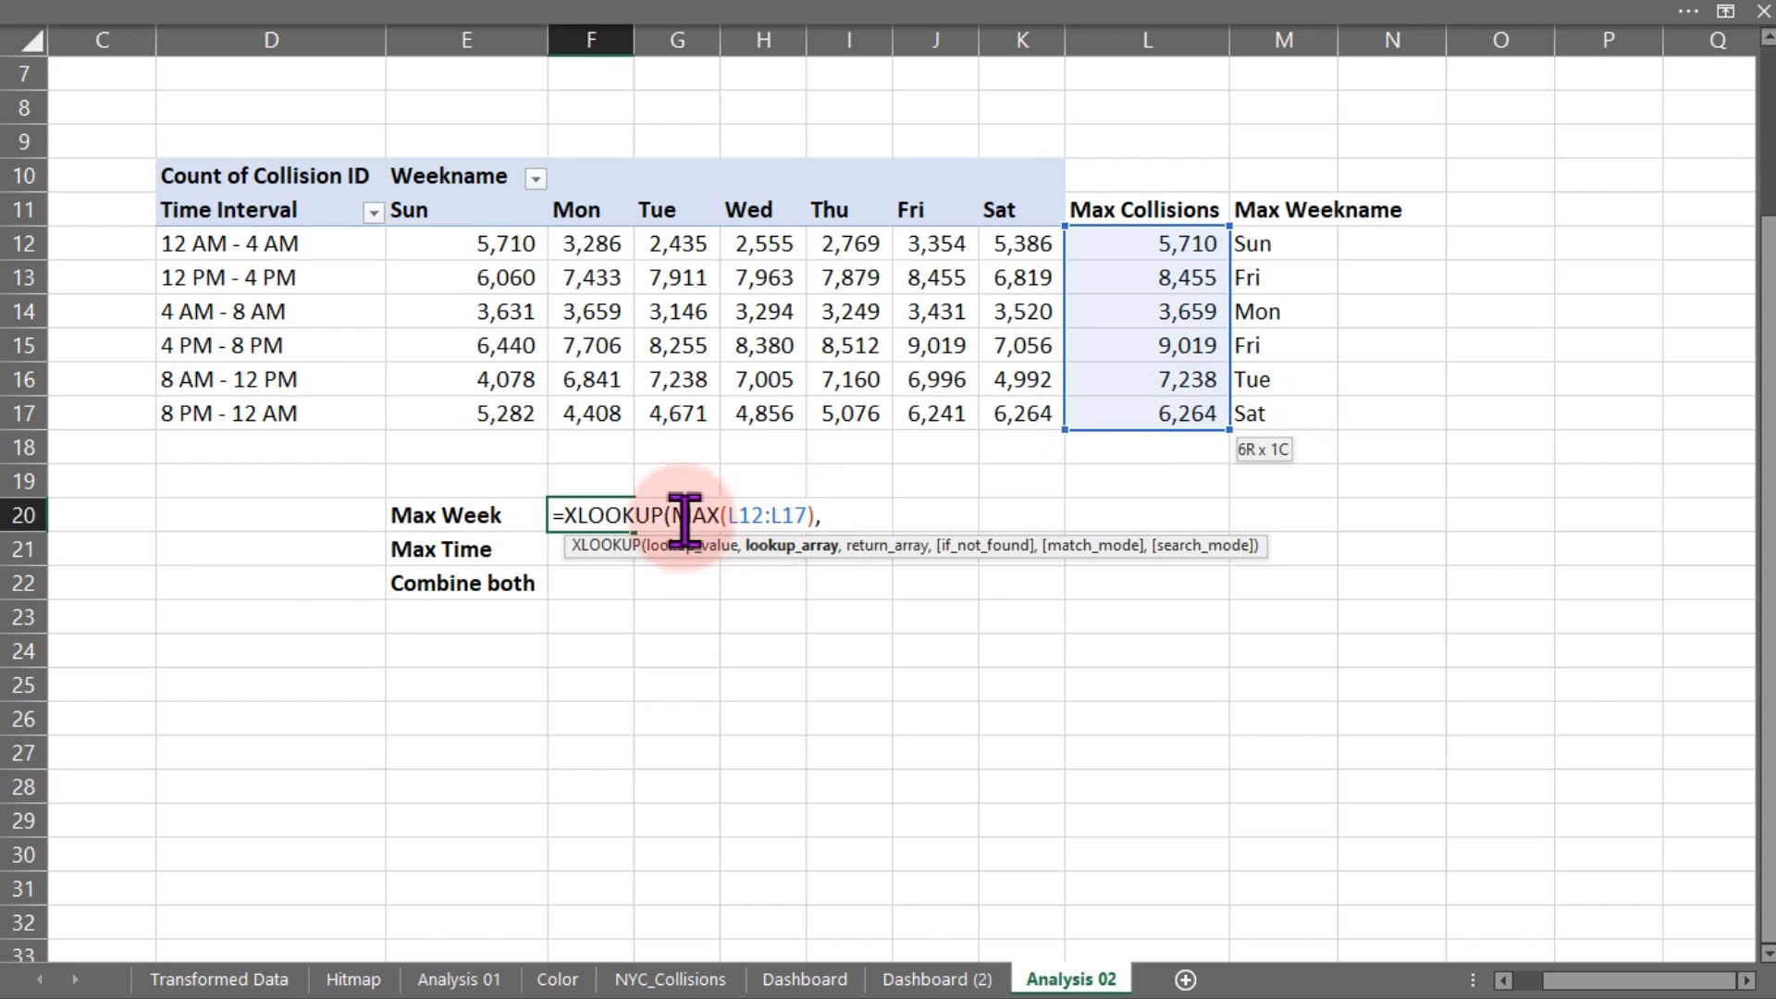
drag(674, 518, 831, 520)
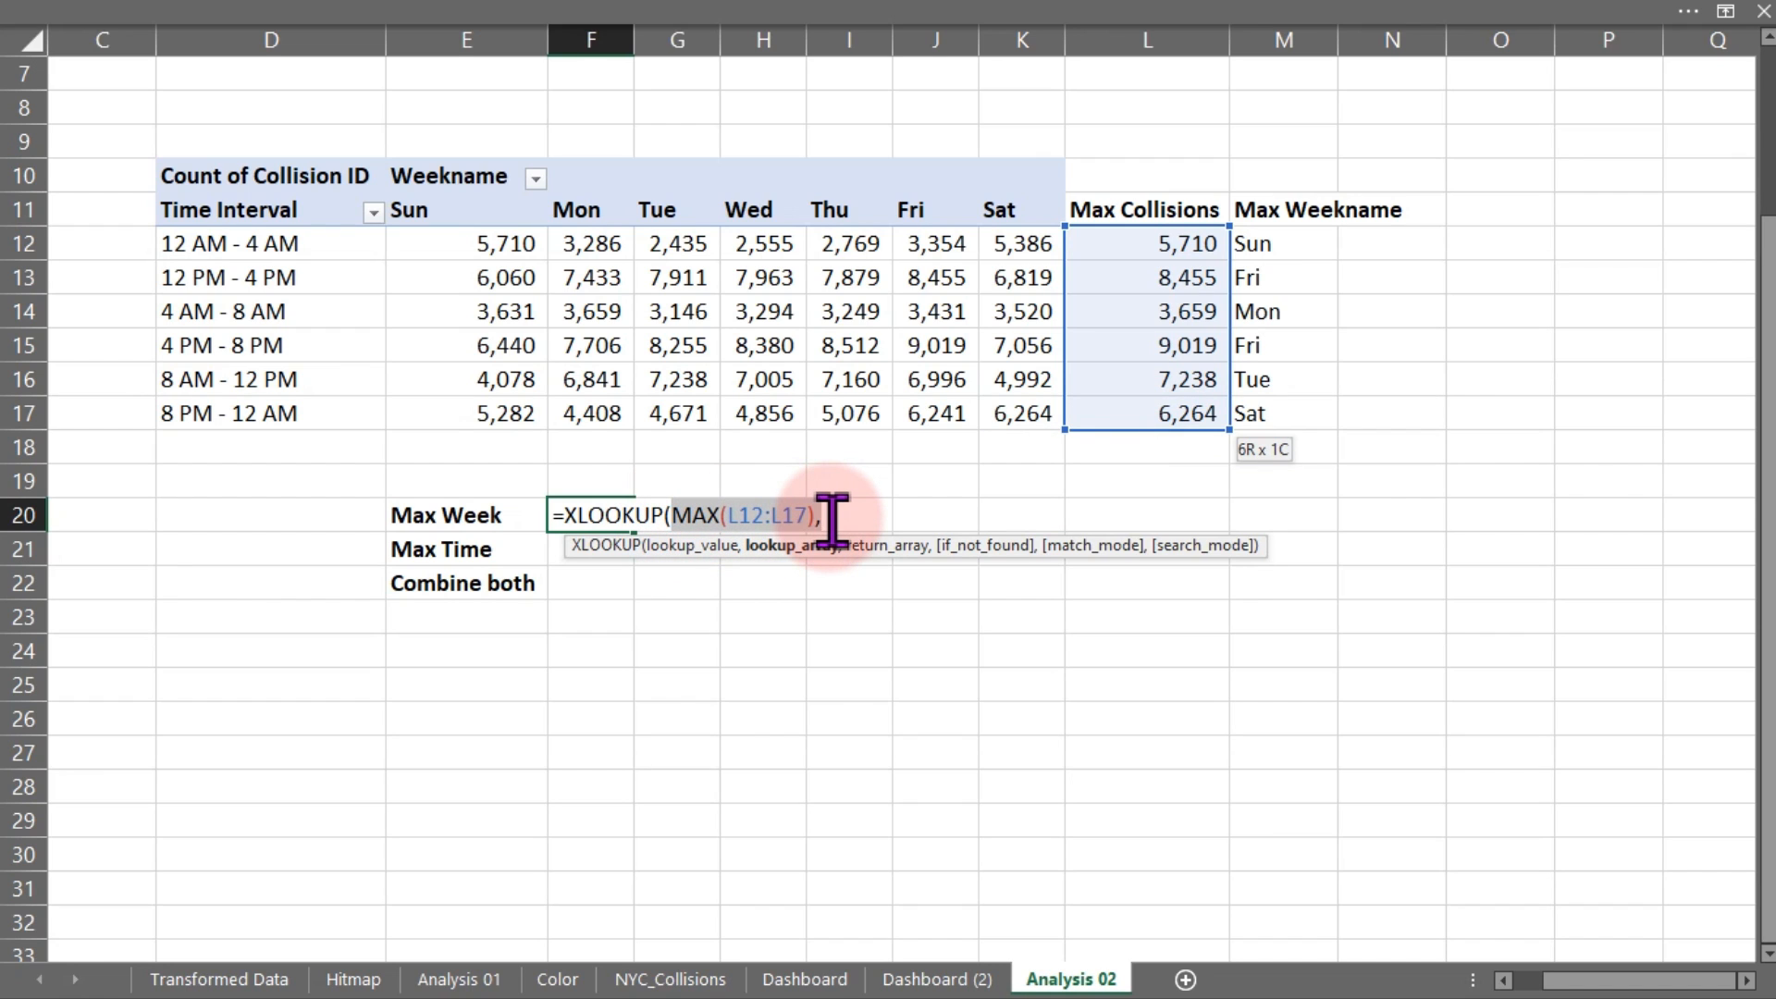
click(832, 518)
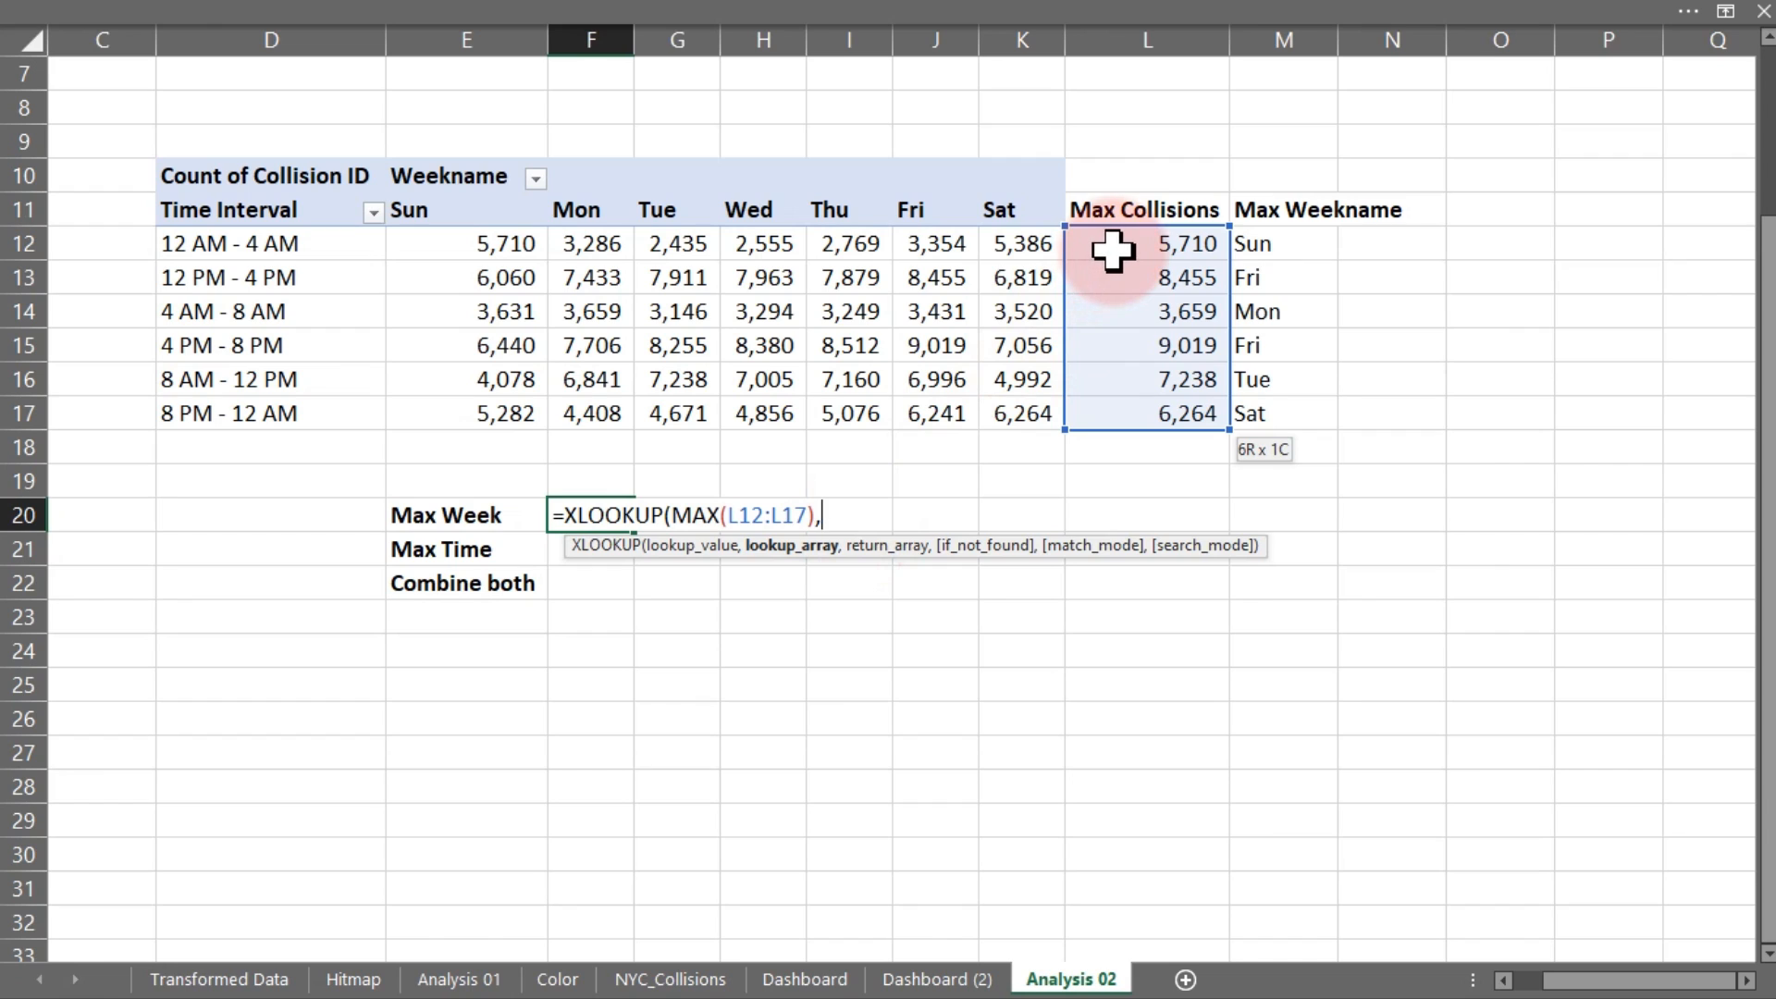
drag(1127, 244, 1141, 414)
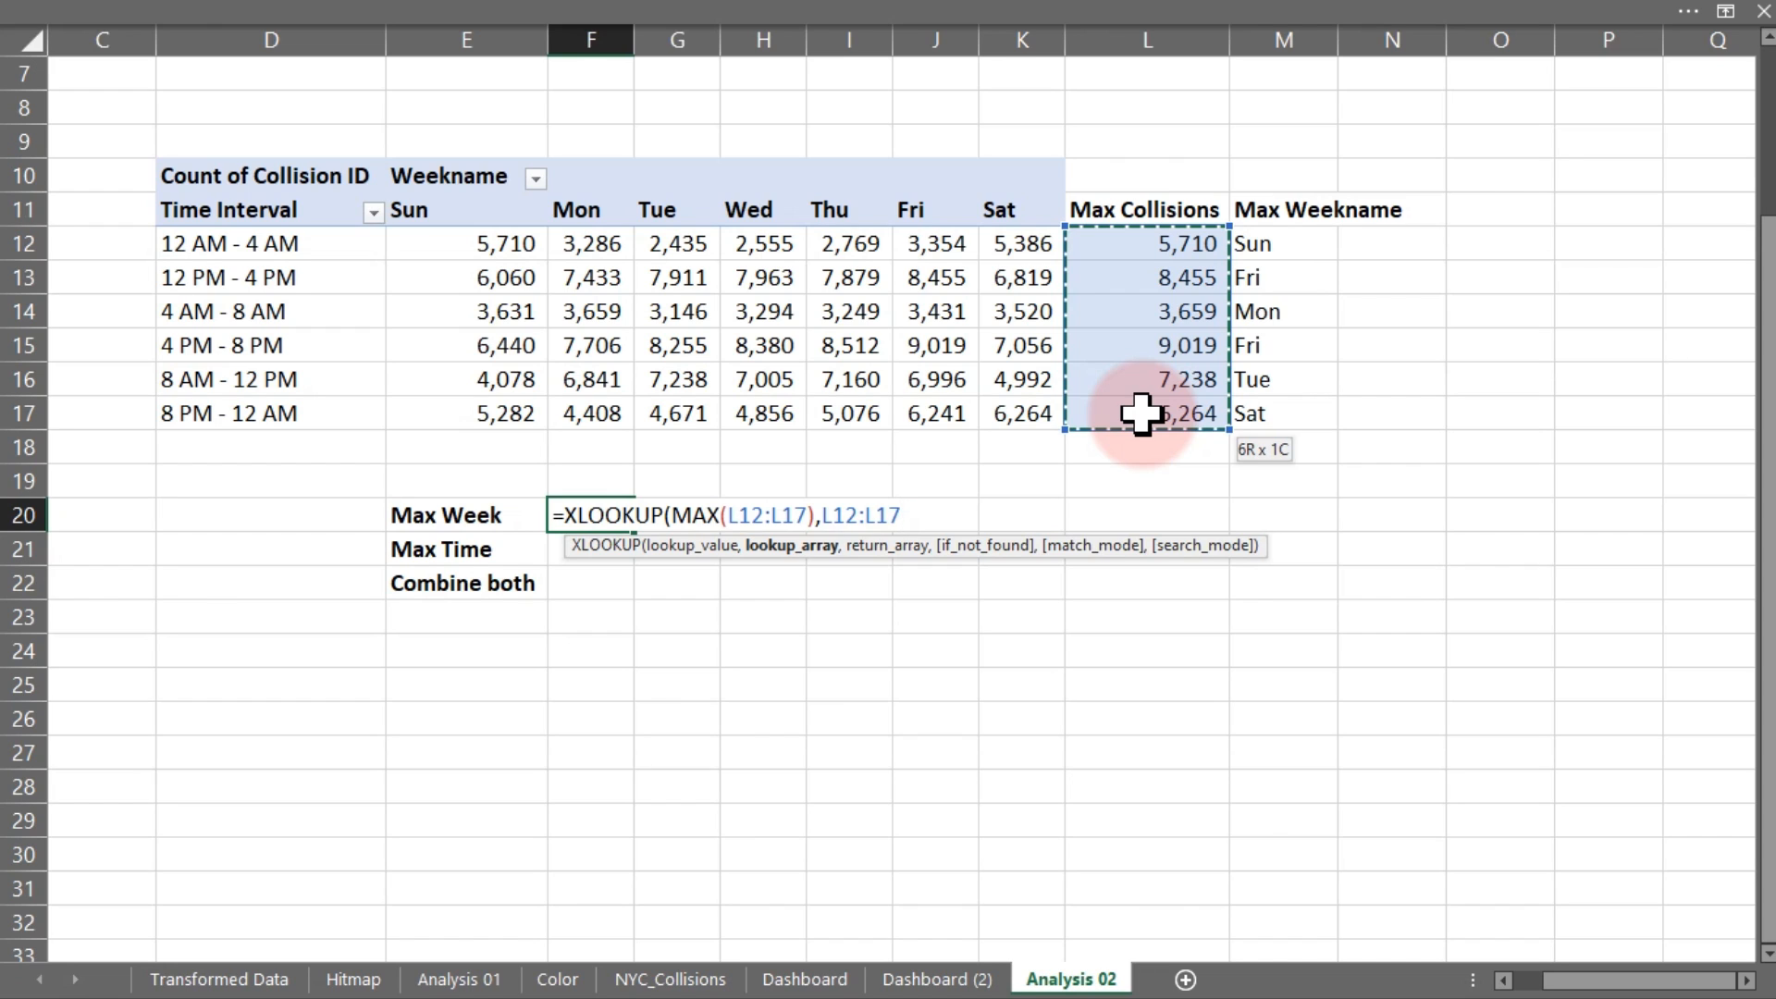
text())
key(Return)
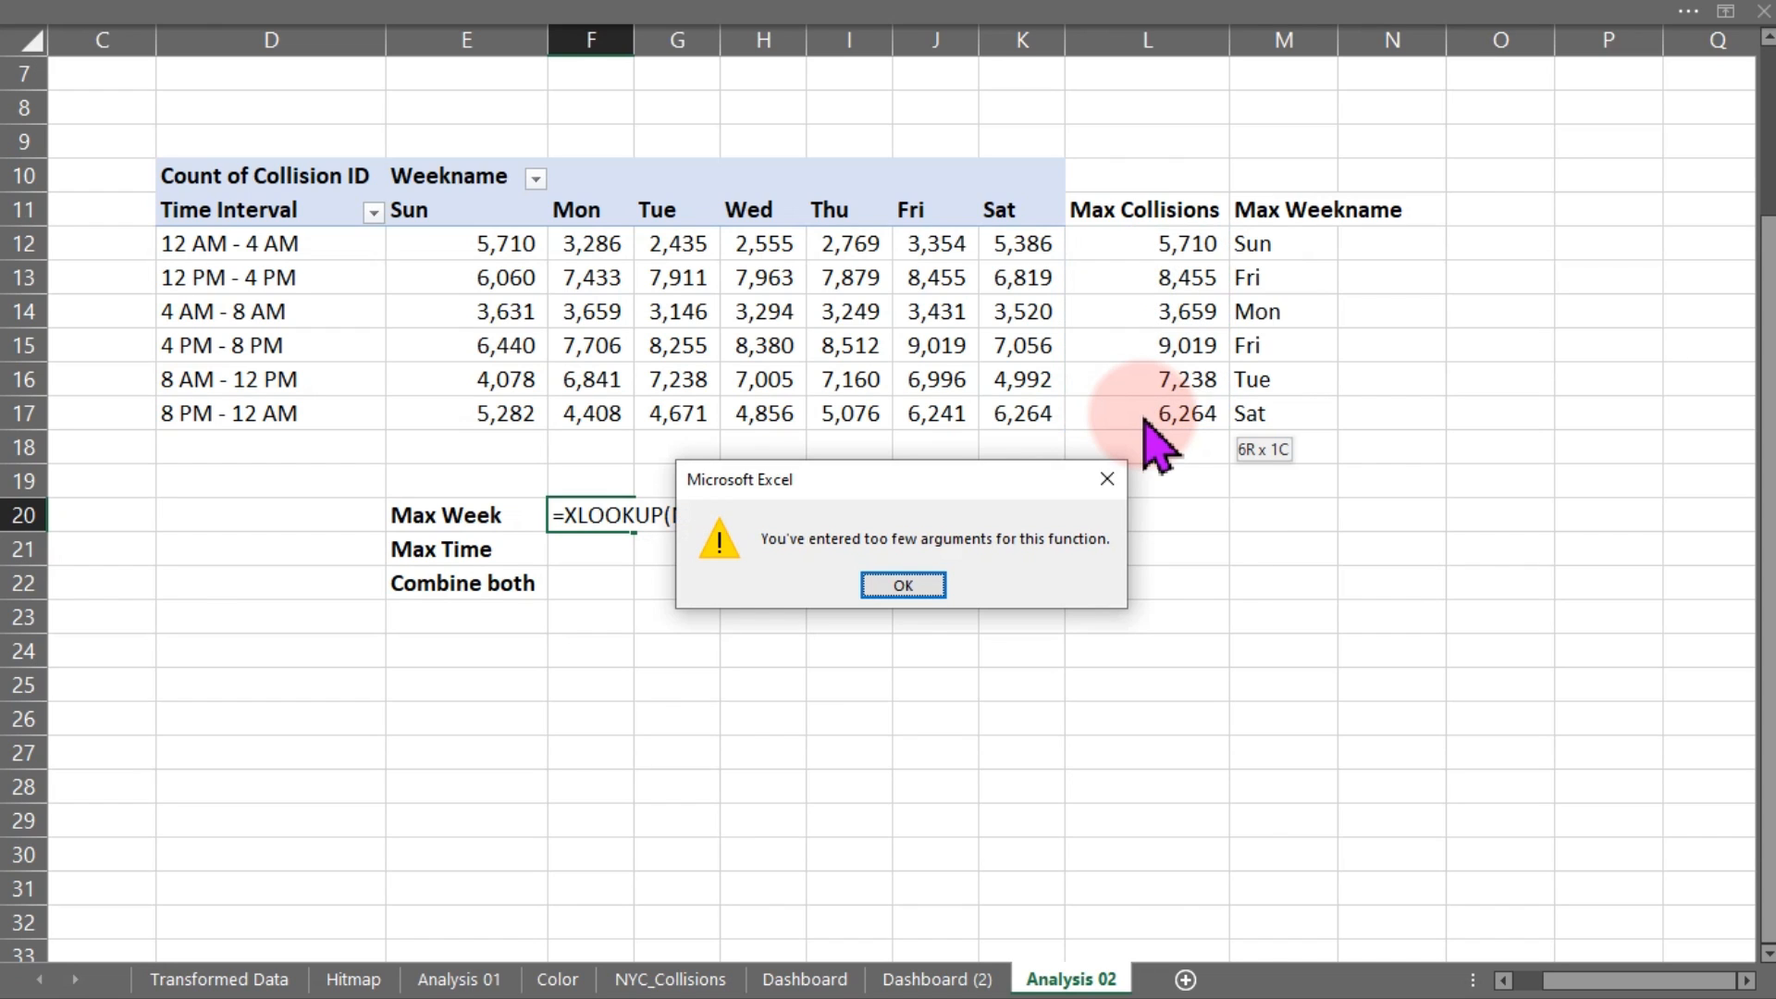
key(Return)
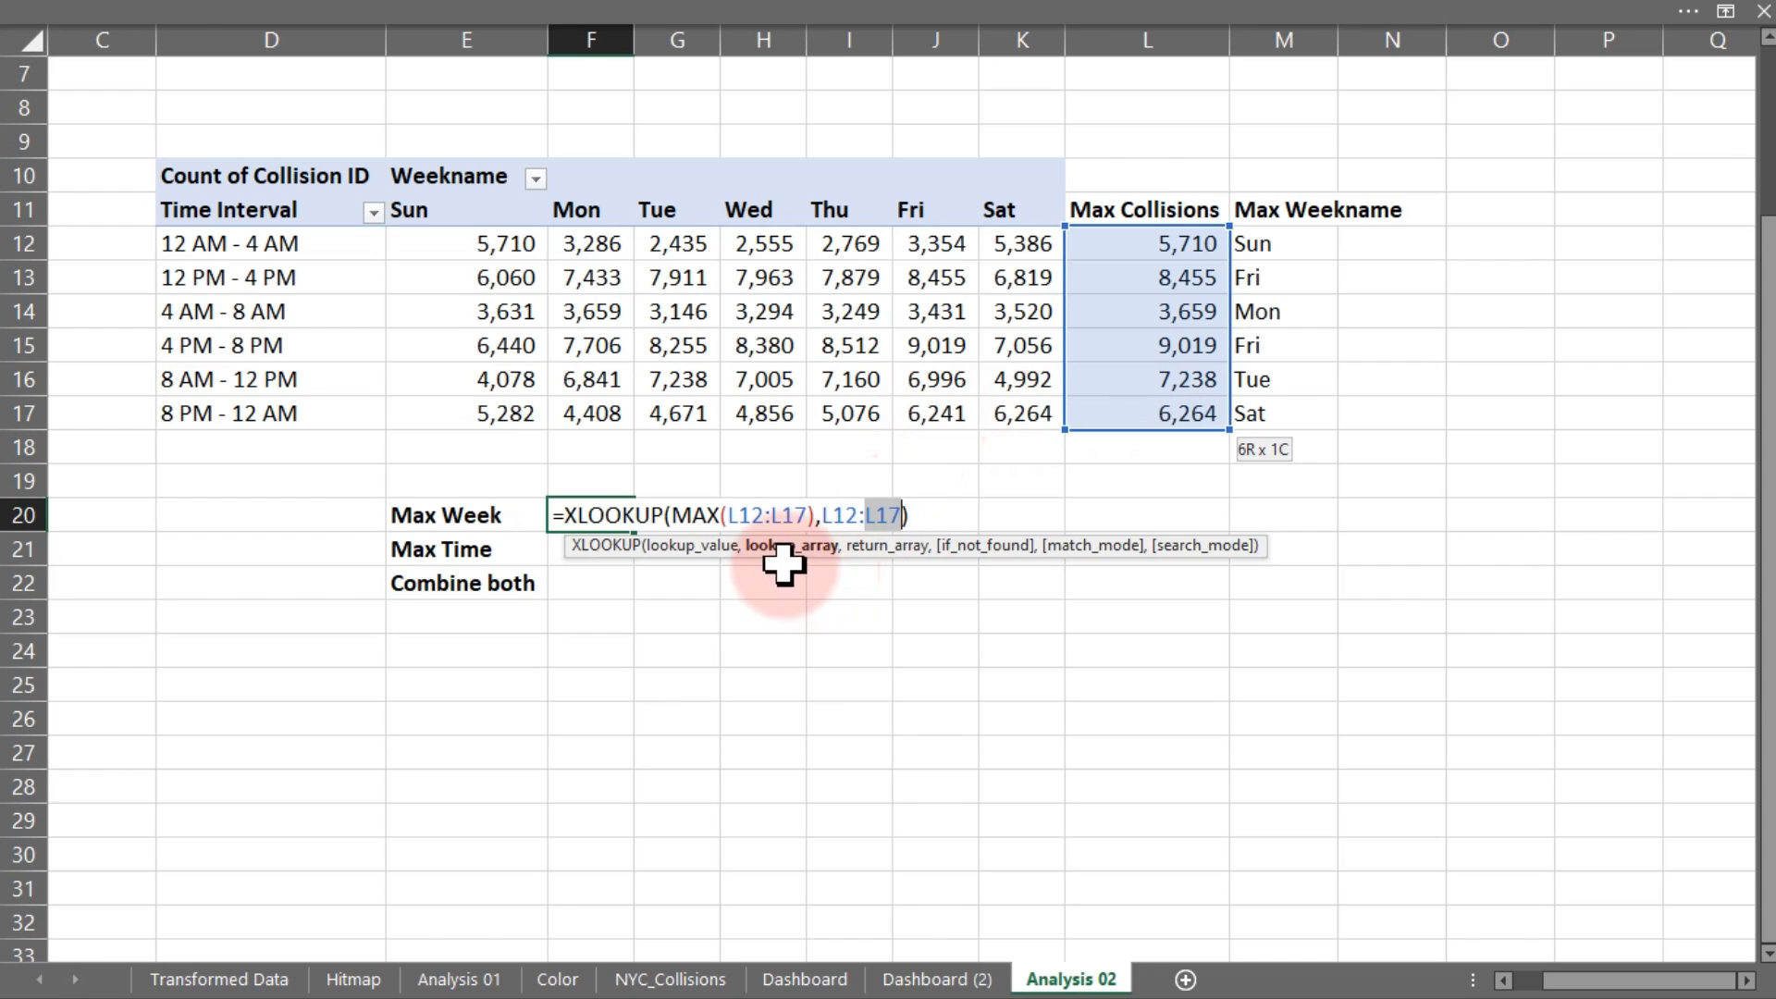
click(902, 516)
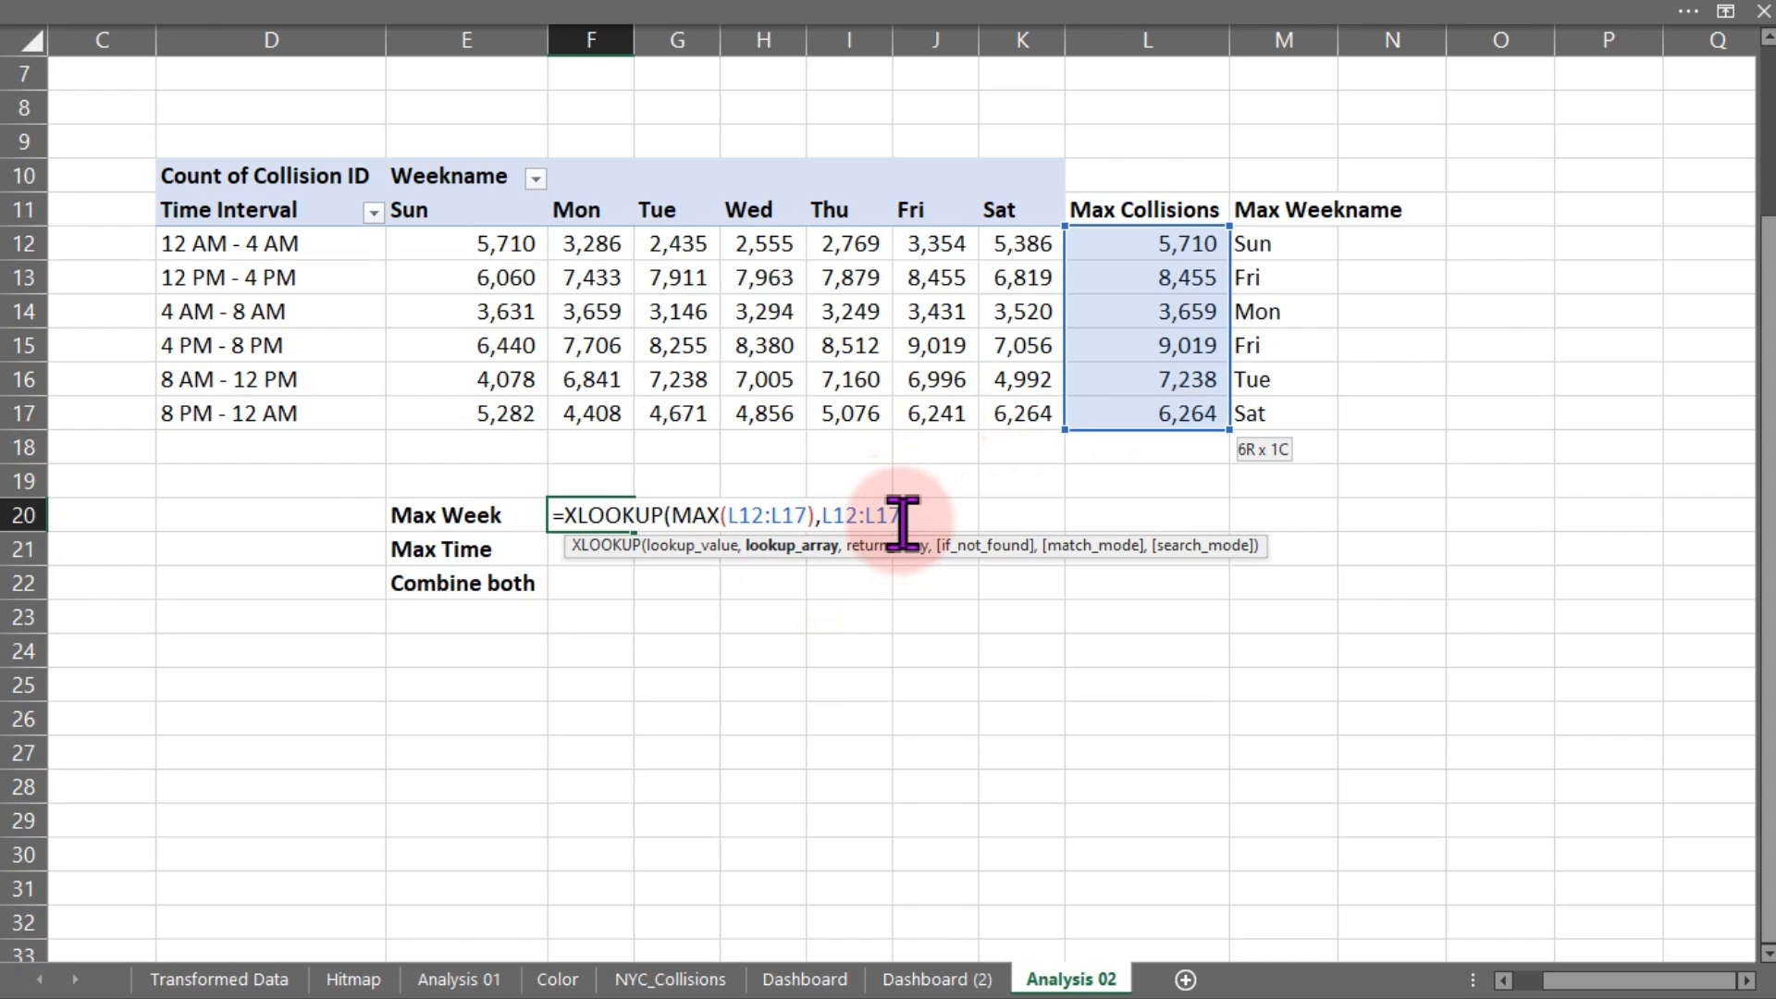
key(Escape)
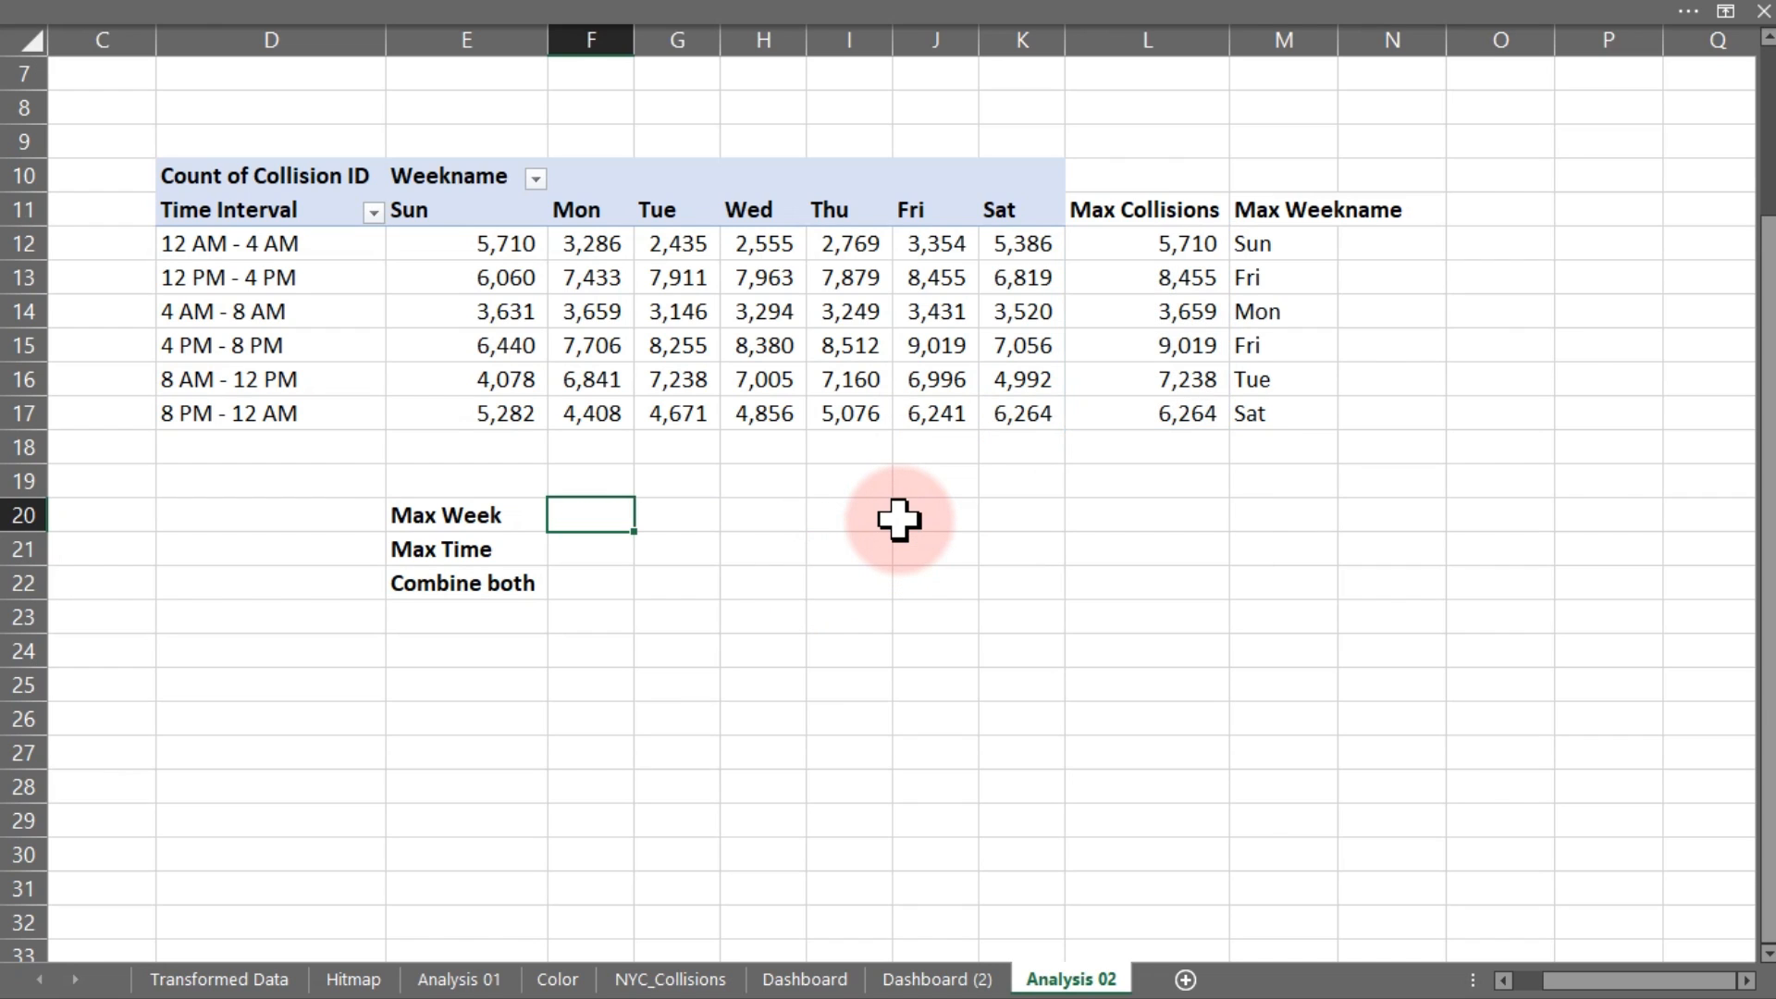
Put =MAX(L12:L17) in J21, giving the top collision count 9,019
click(912, 556)
text(=max)
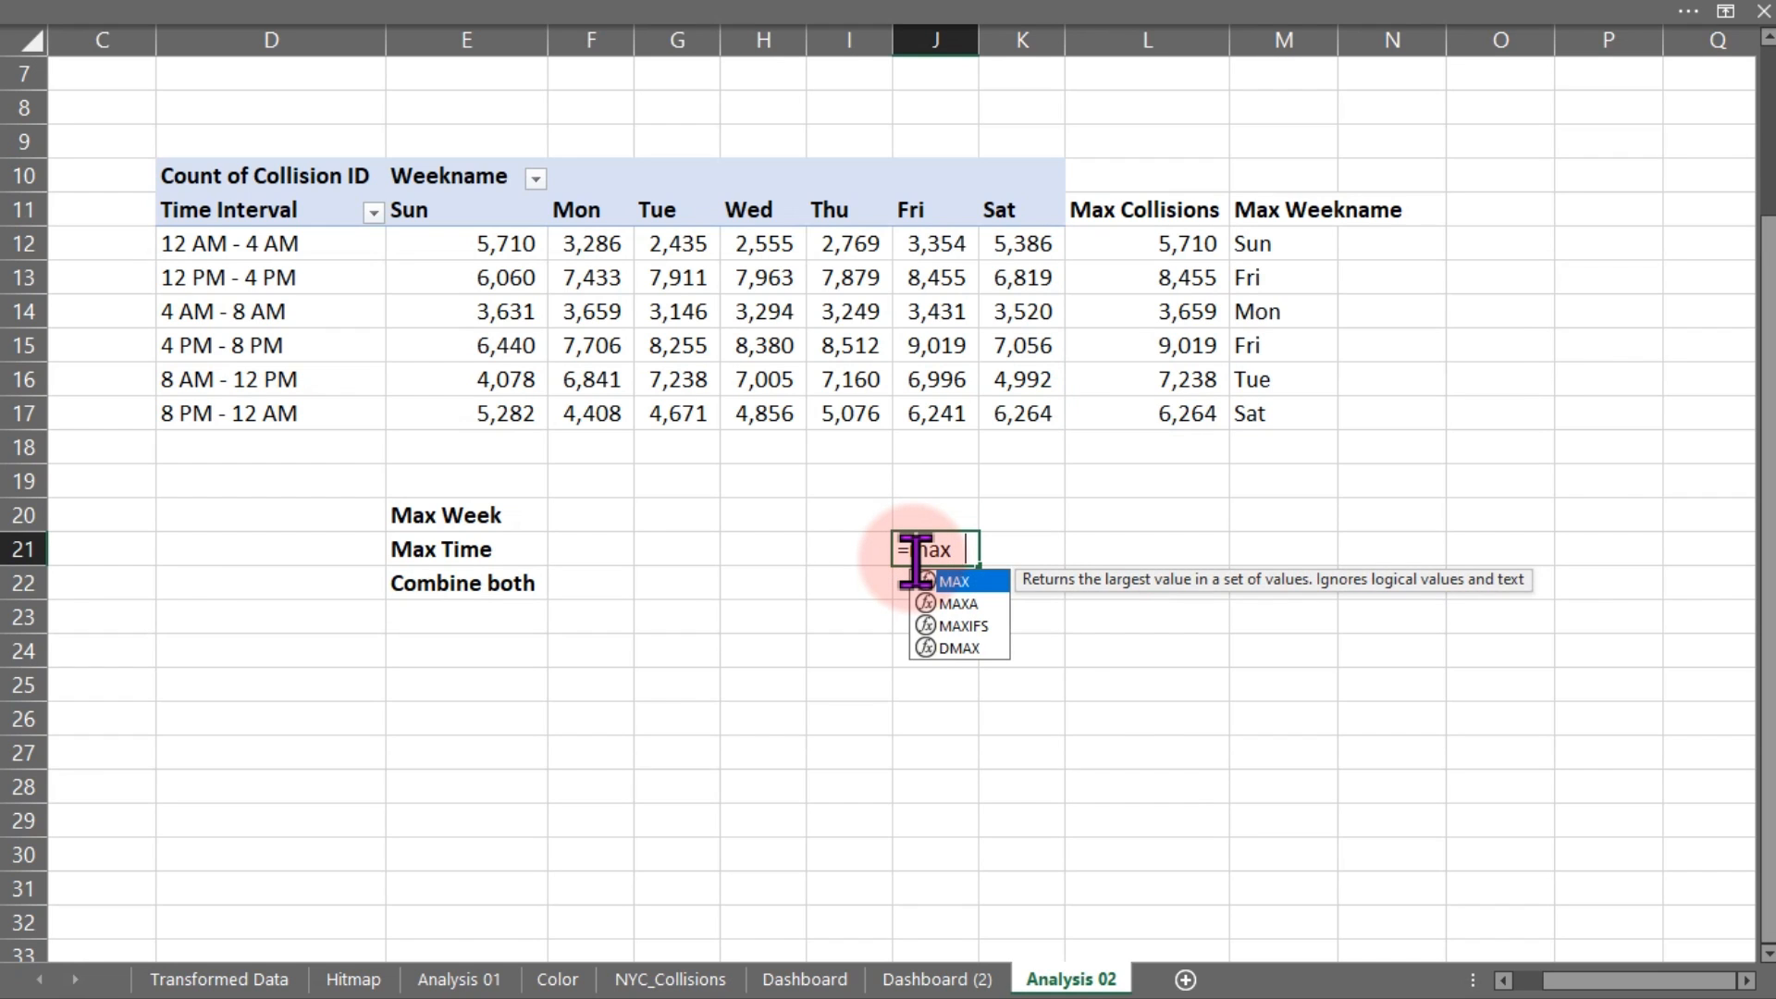
key(Tab)
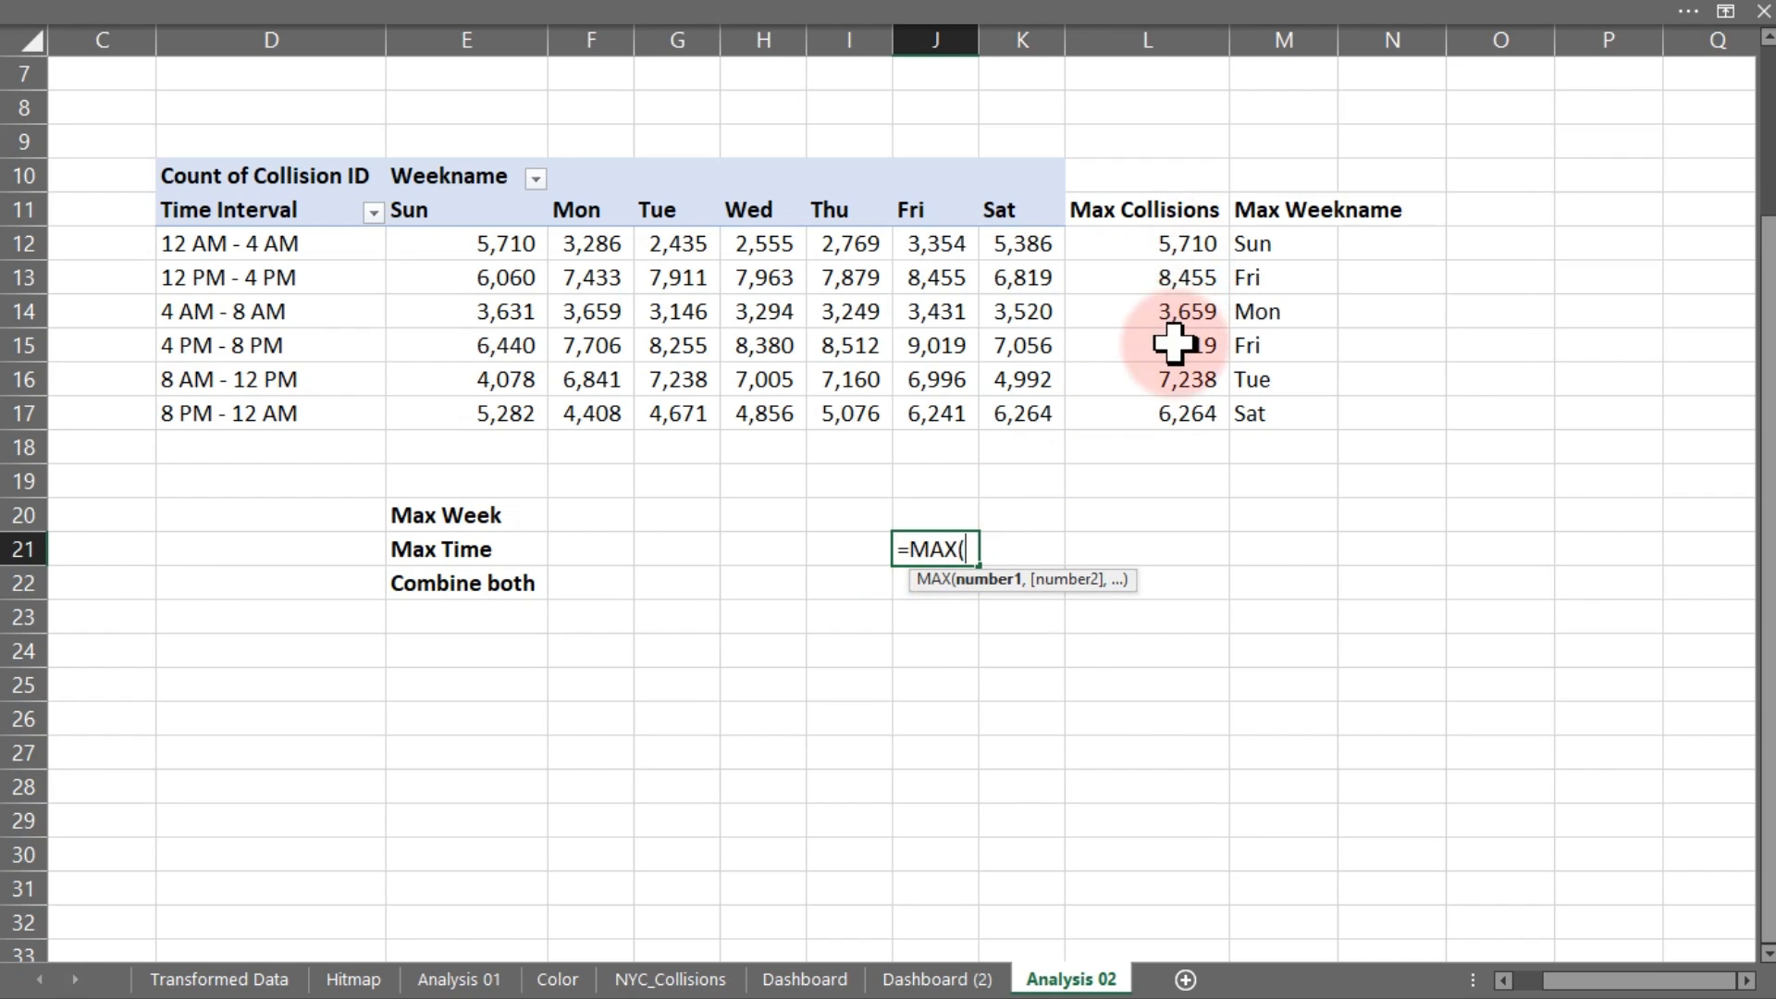
drag(1156, 243, 1161, 407)
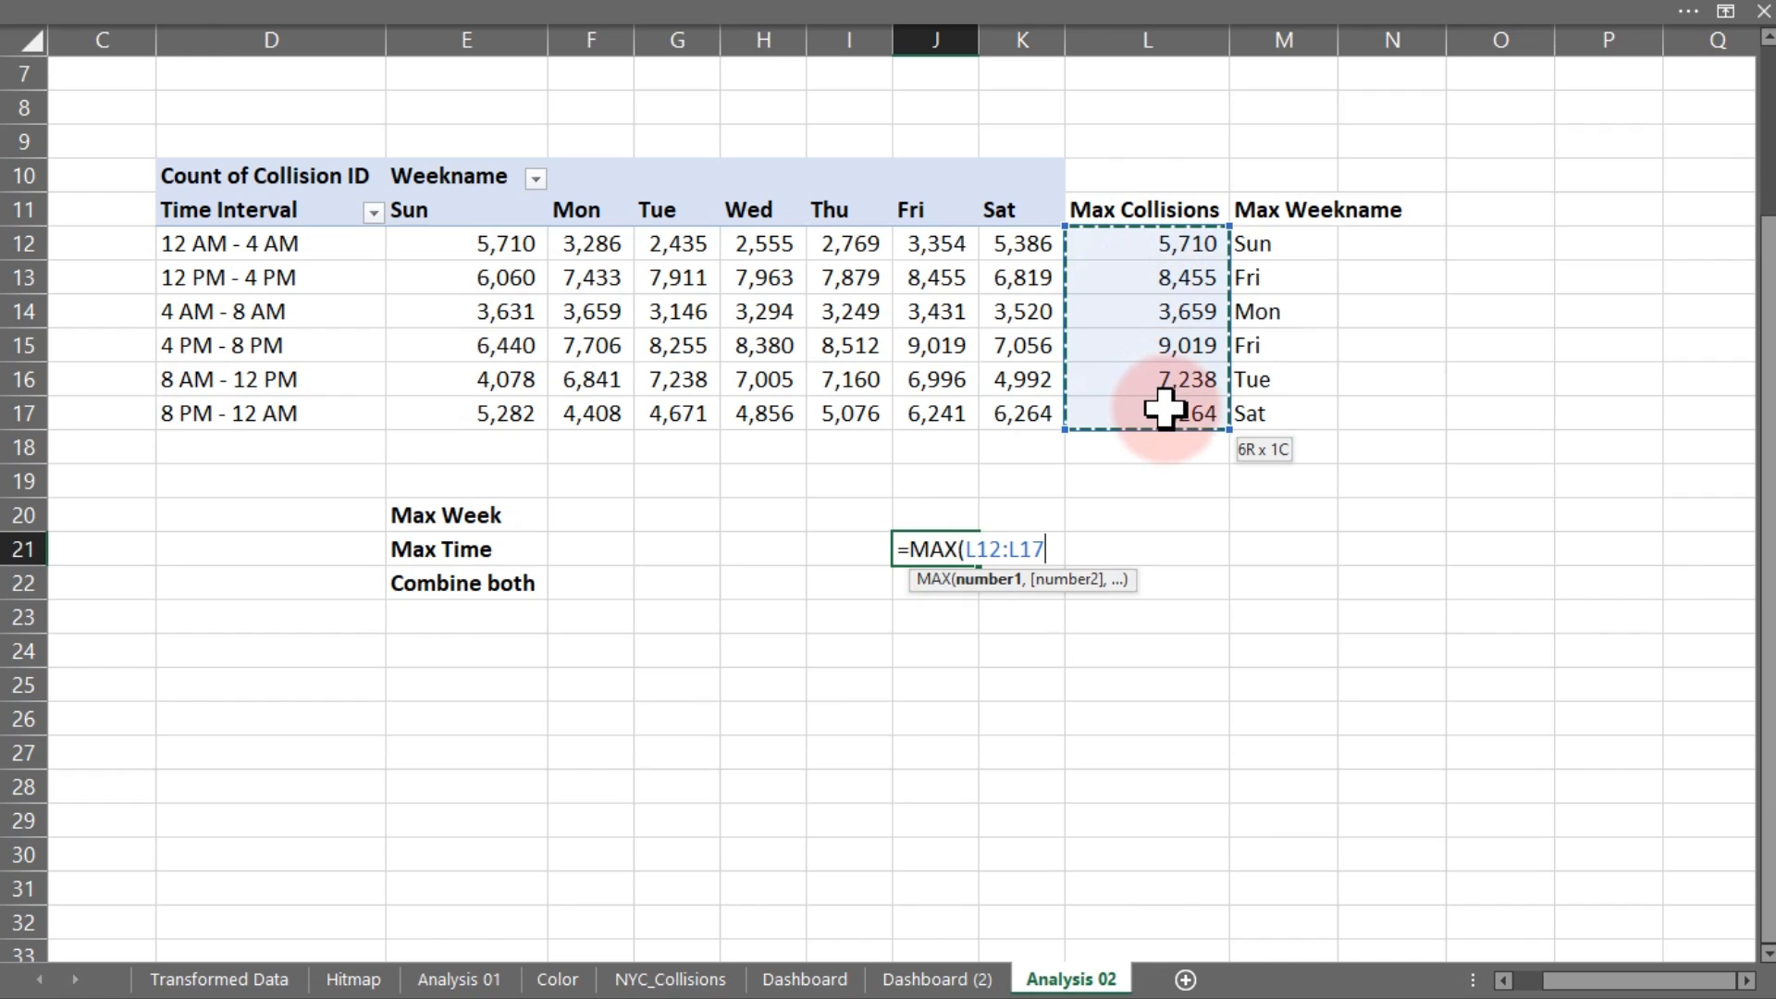
key(Return)
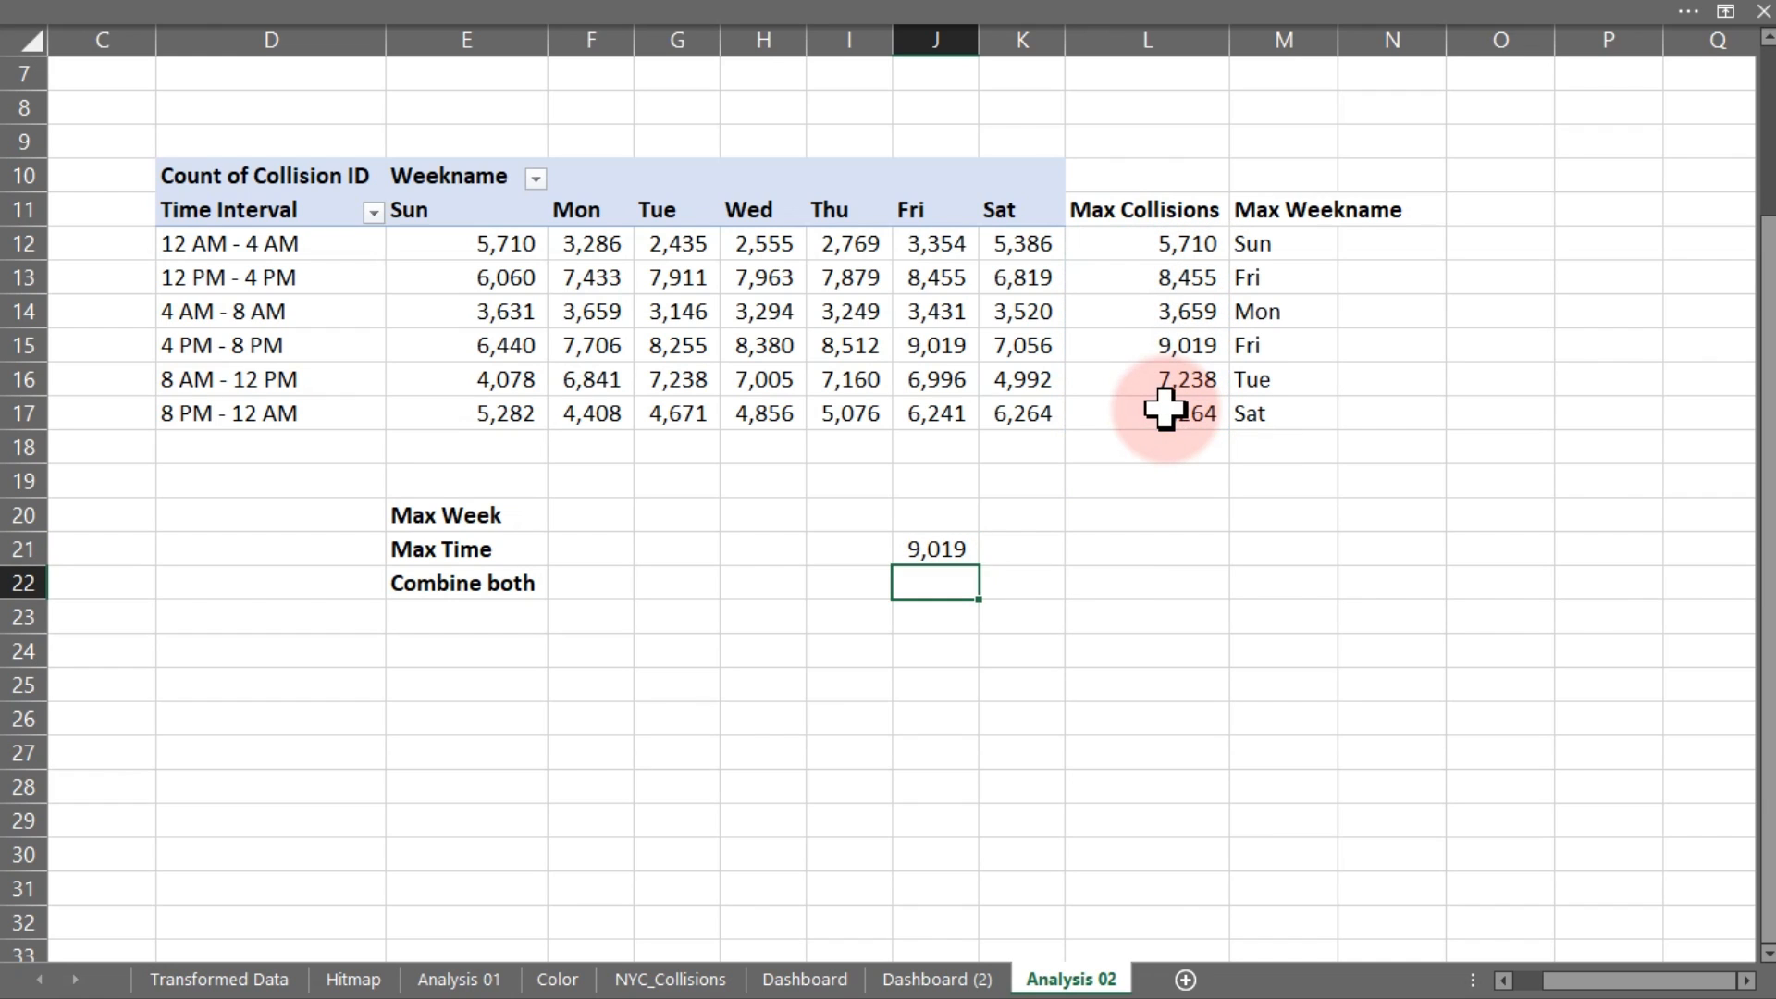
Enter =XLOOKUP(J21,L12:L17,M12:M17) in F20 so Max Week shows Fri
click(556, 516)
text(=)
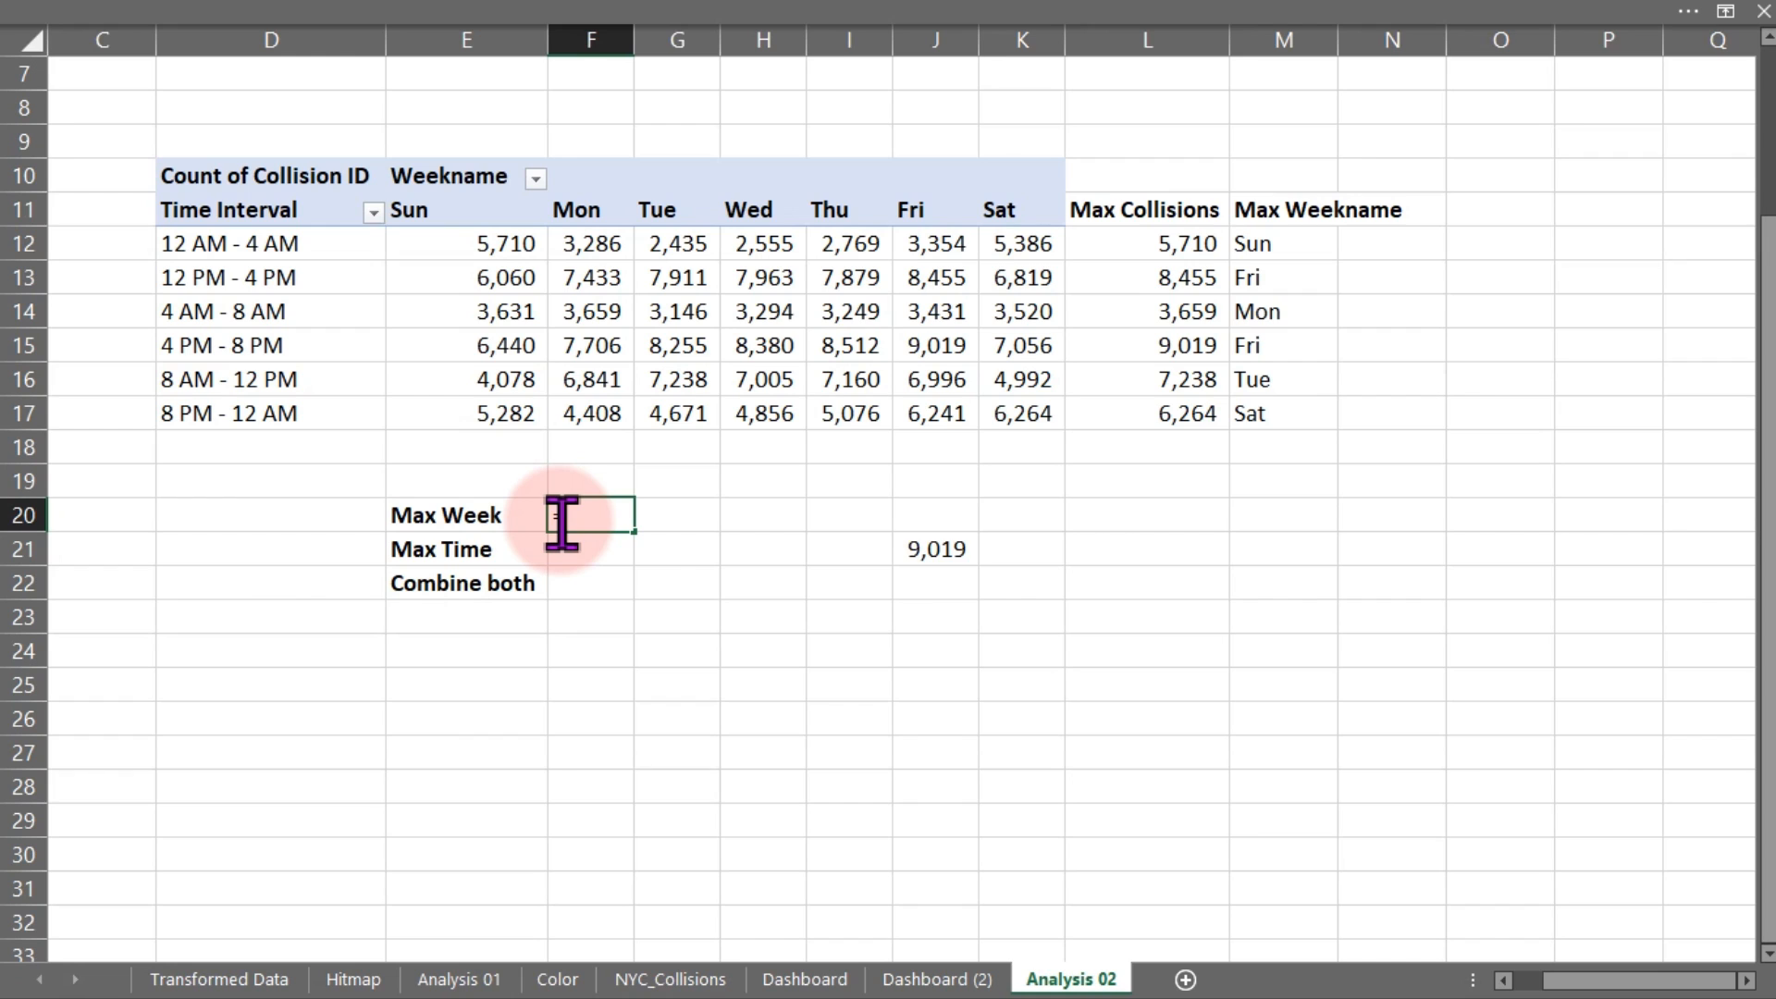
text(xl)
key(Tab)
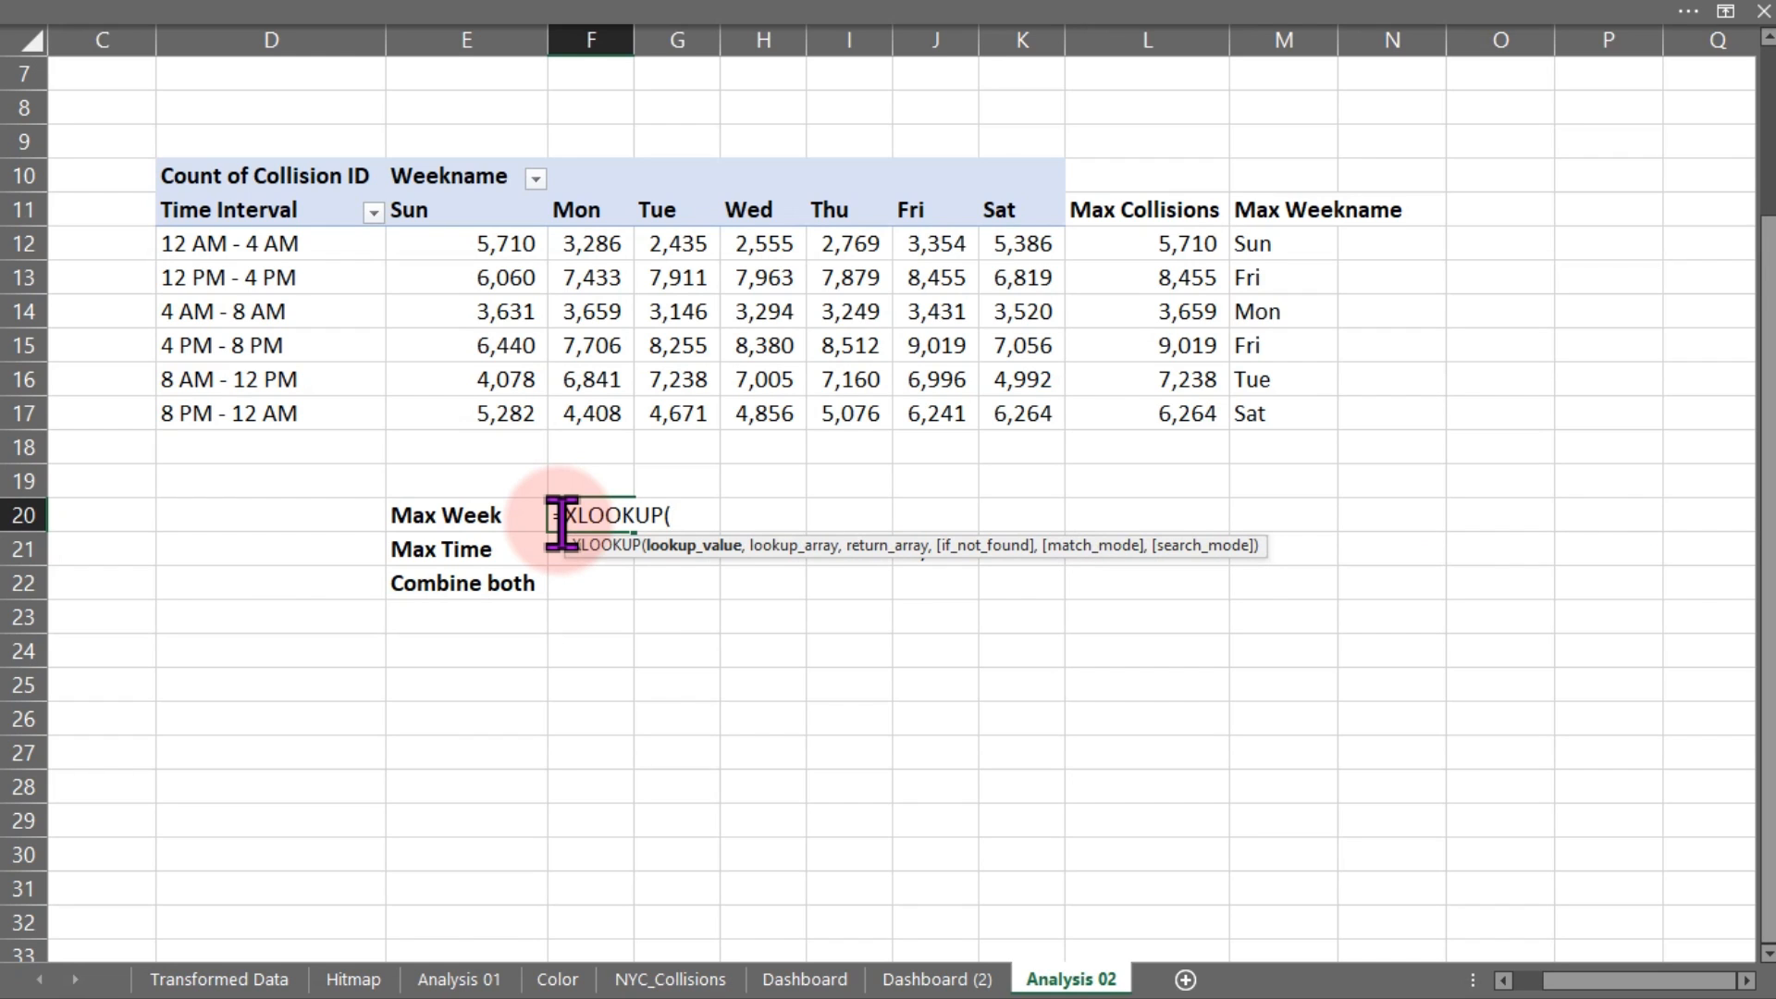
drag(781, 547, 701, 800)
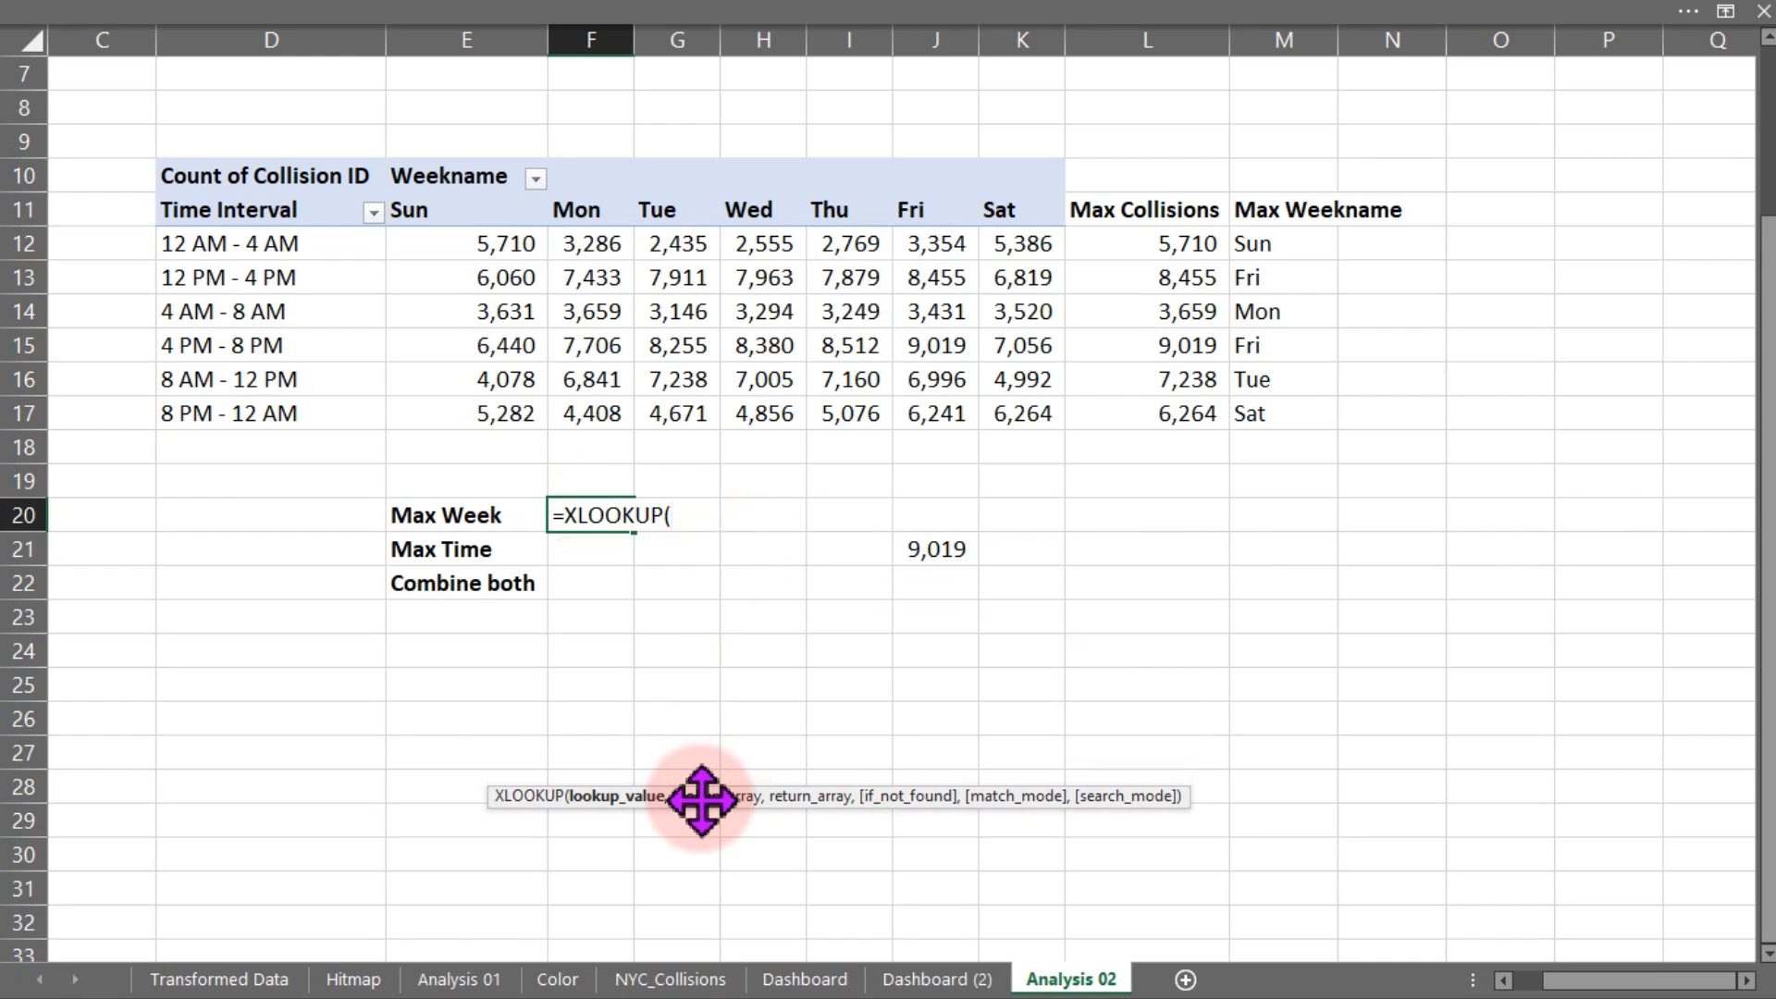
click(942, 549)
text(,)
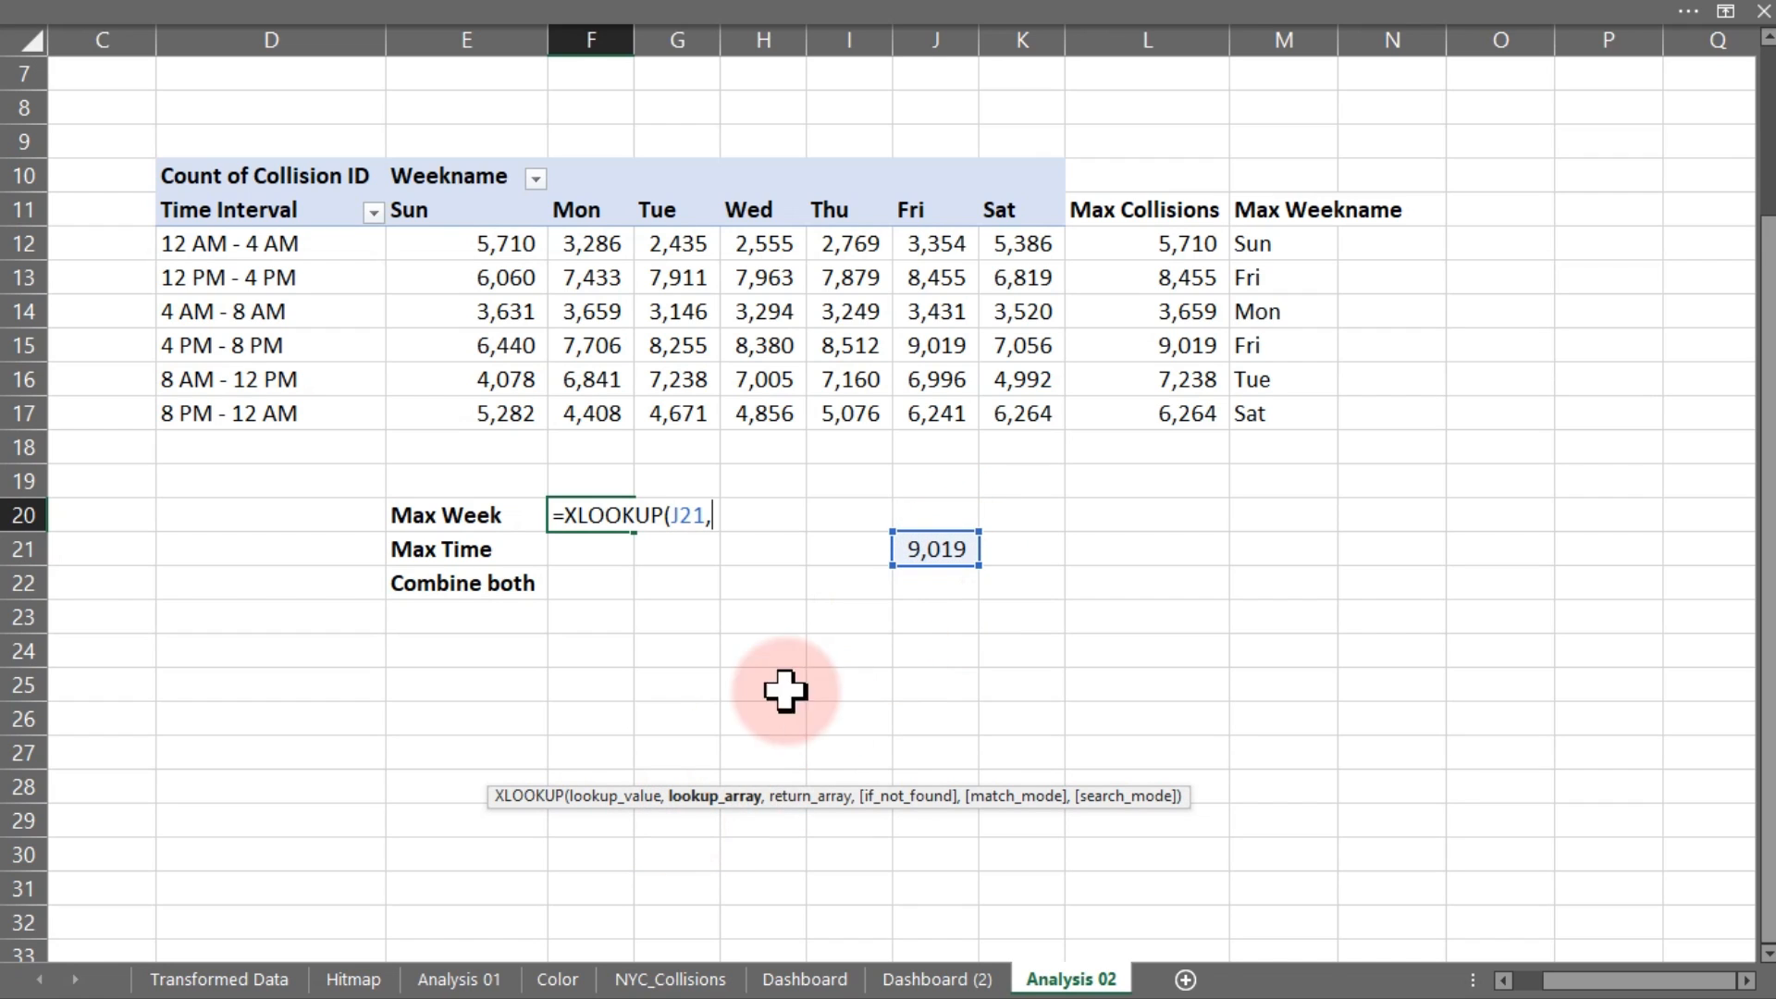
drag(1156, 242, 1155, 396)
text(,)
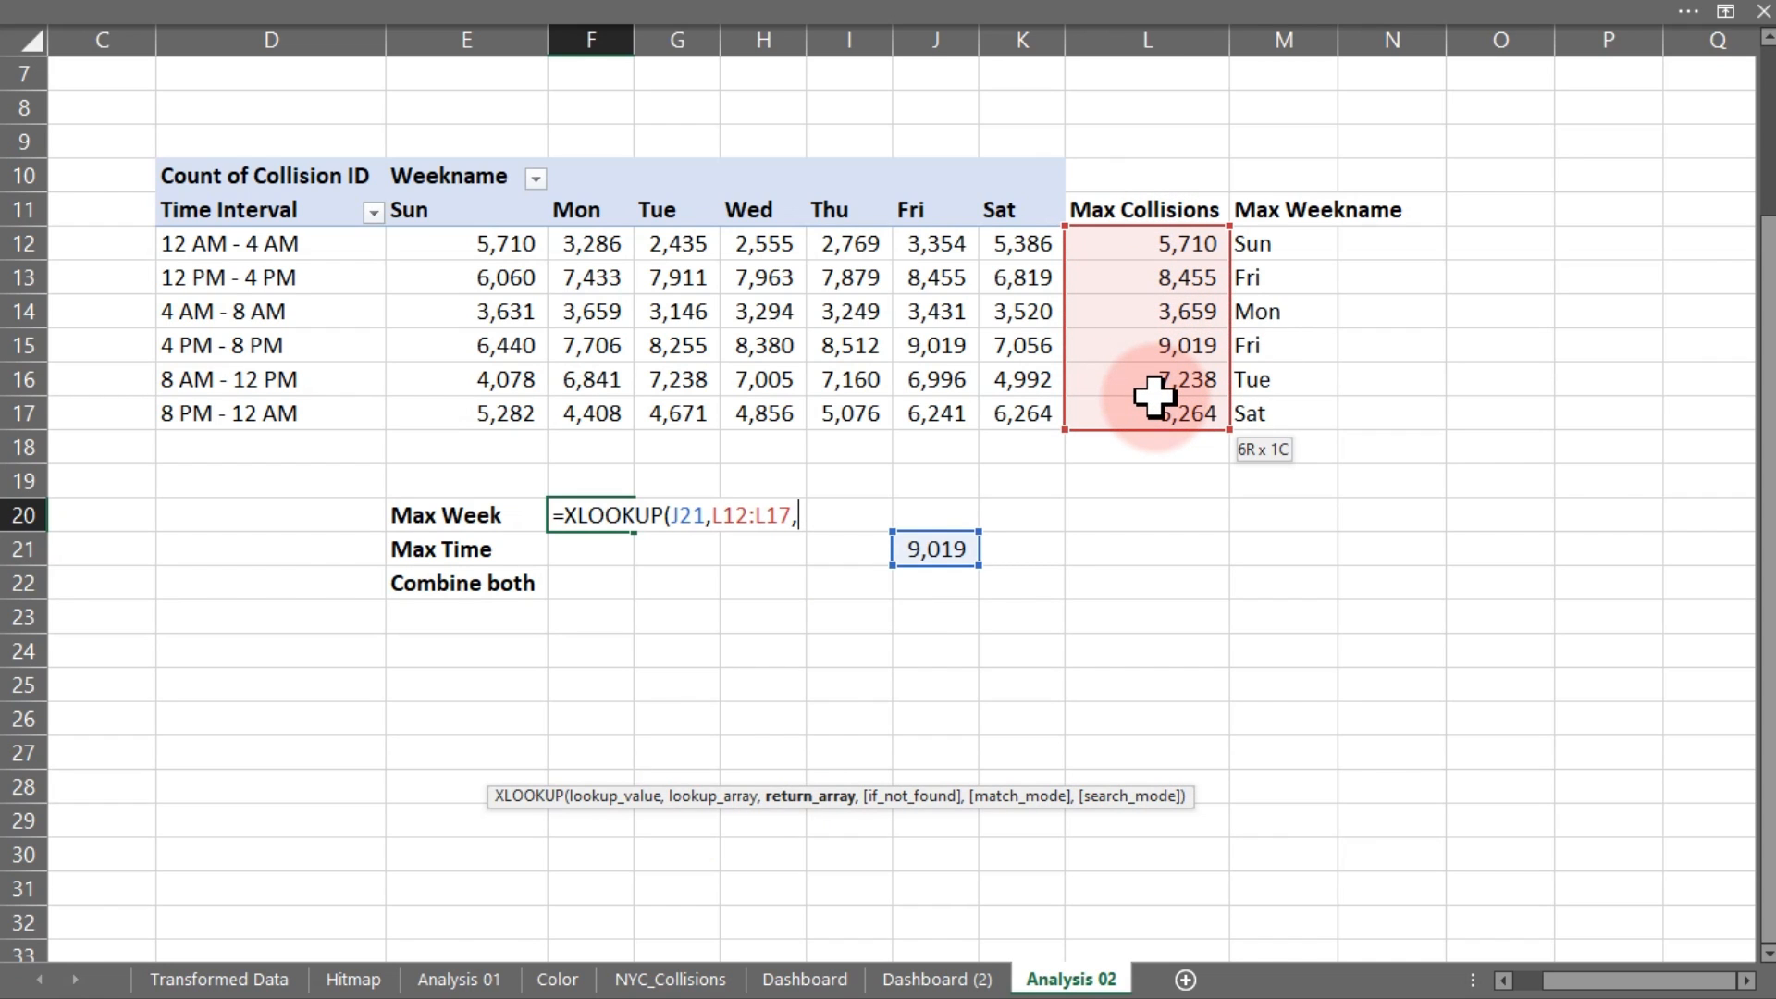
drag(1268, 246, 1288, 410)
text())
key(Return)
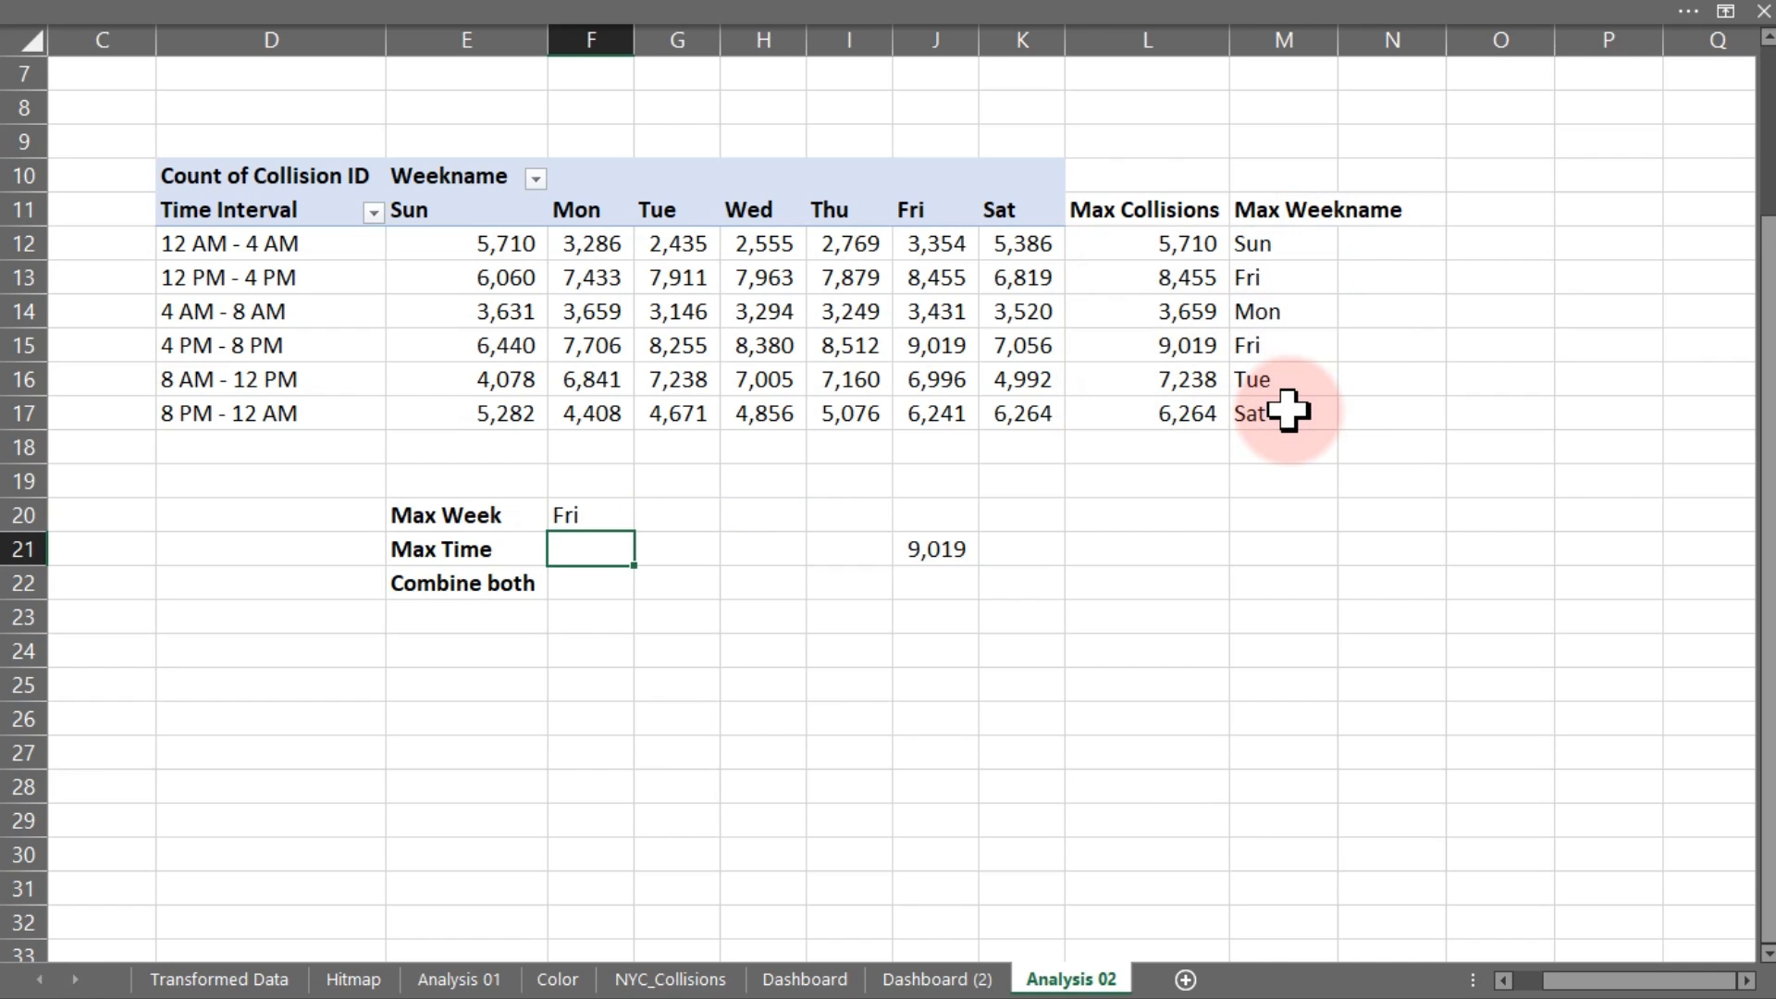
click(674, 515)
click(939, 573)
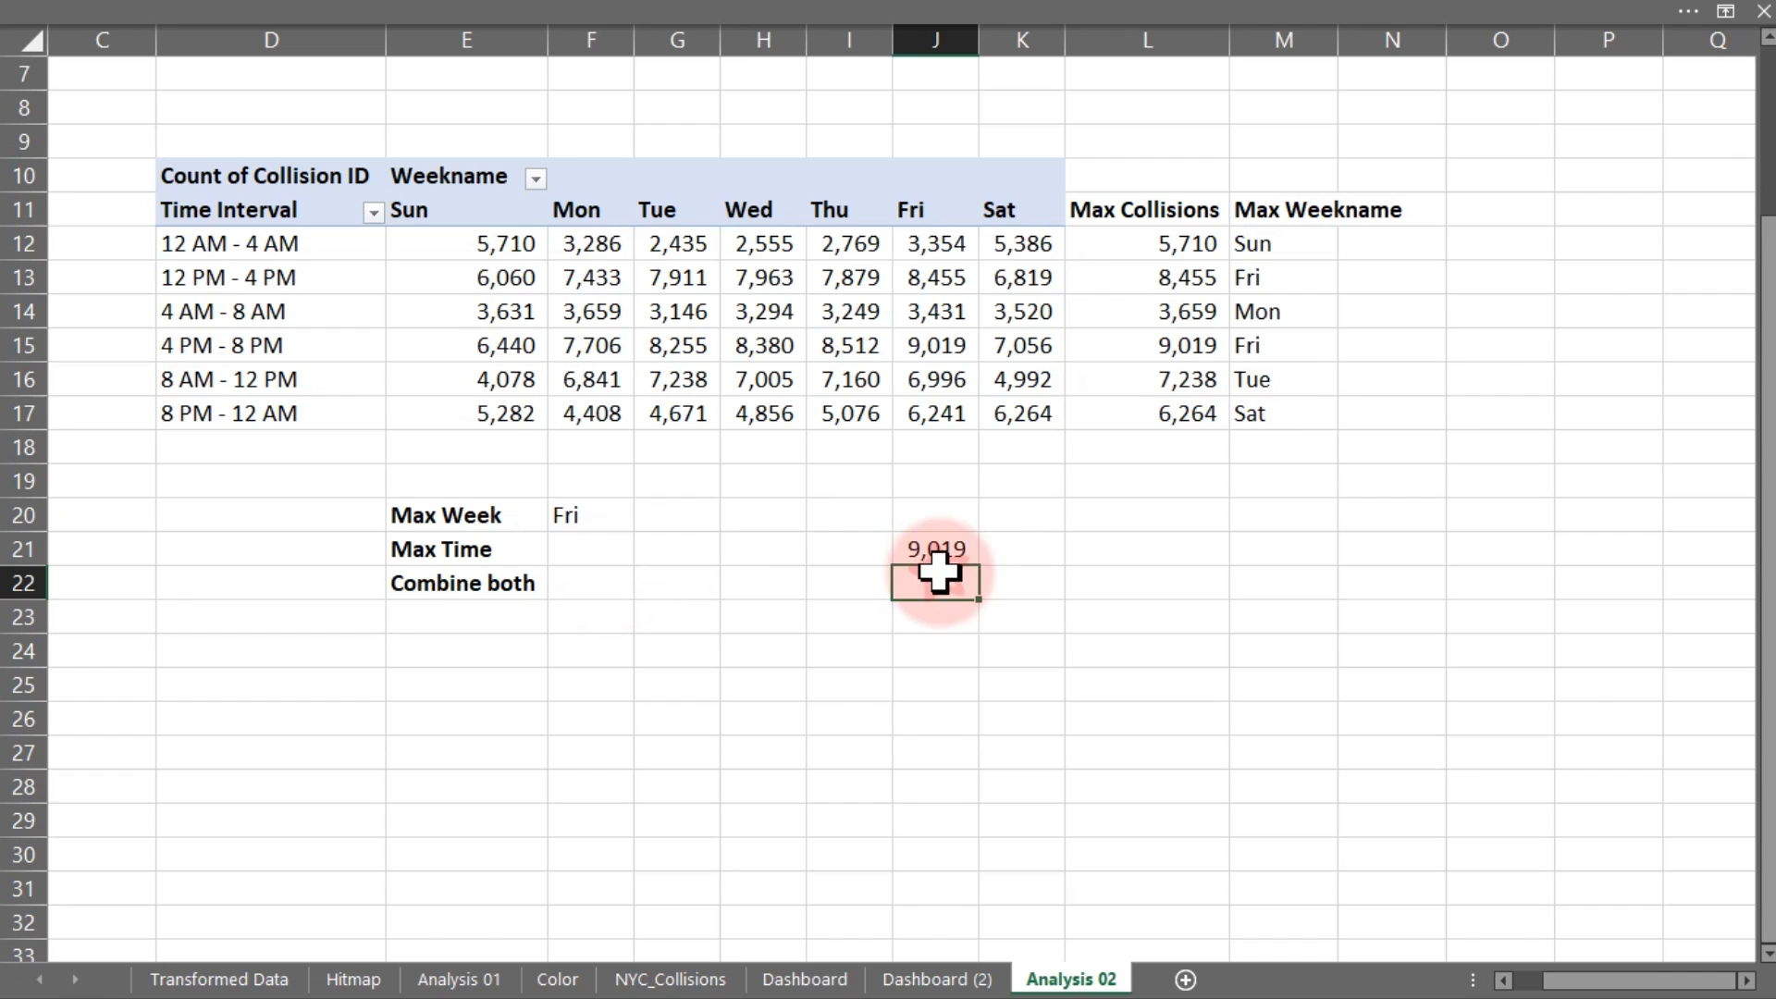
Enter =XLOOKUP(MAX(L12:L17),L12:L17,M12:M17) in G20, which also returns Fri
click(682, 507)
text(=)
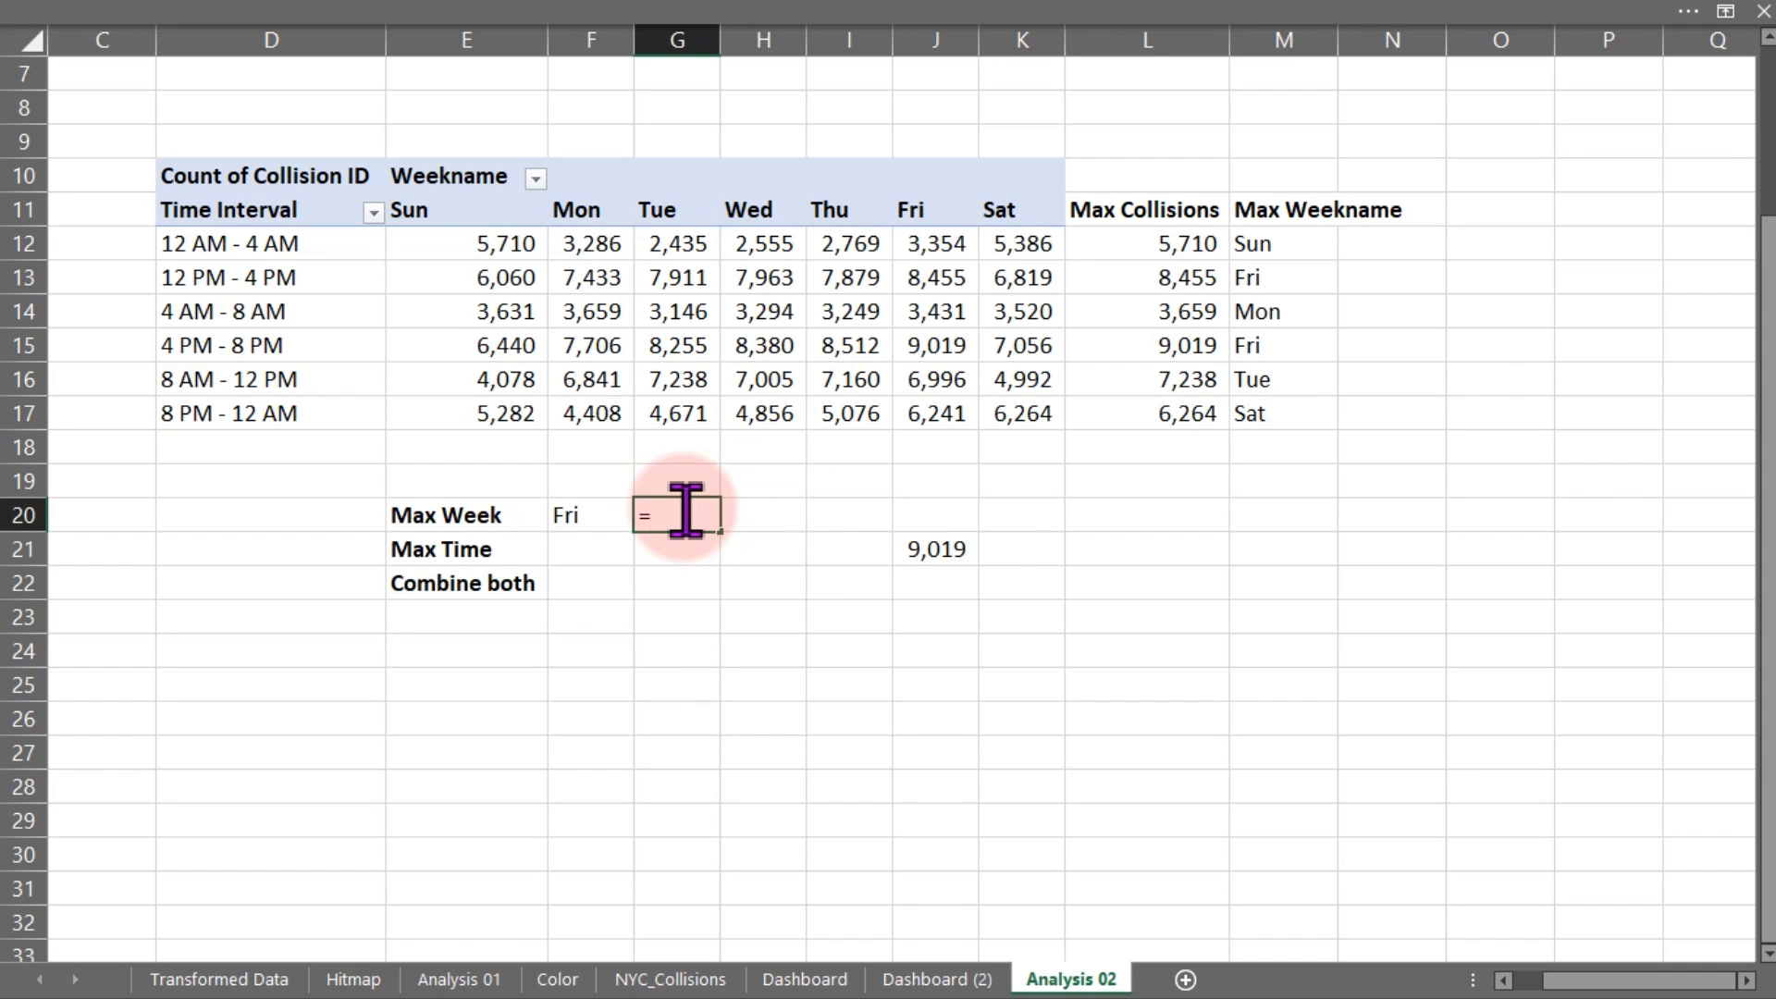
text(xl)
key(Tab)
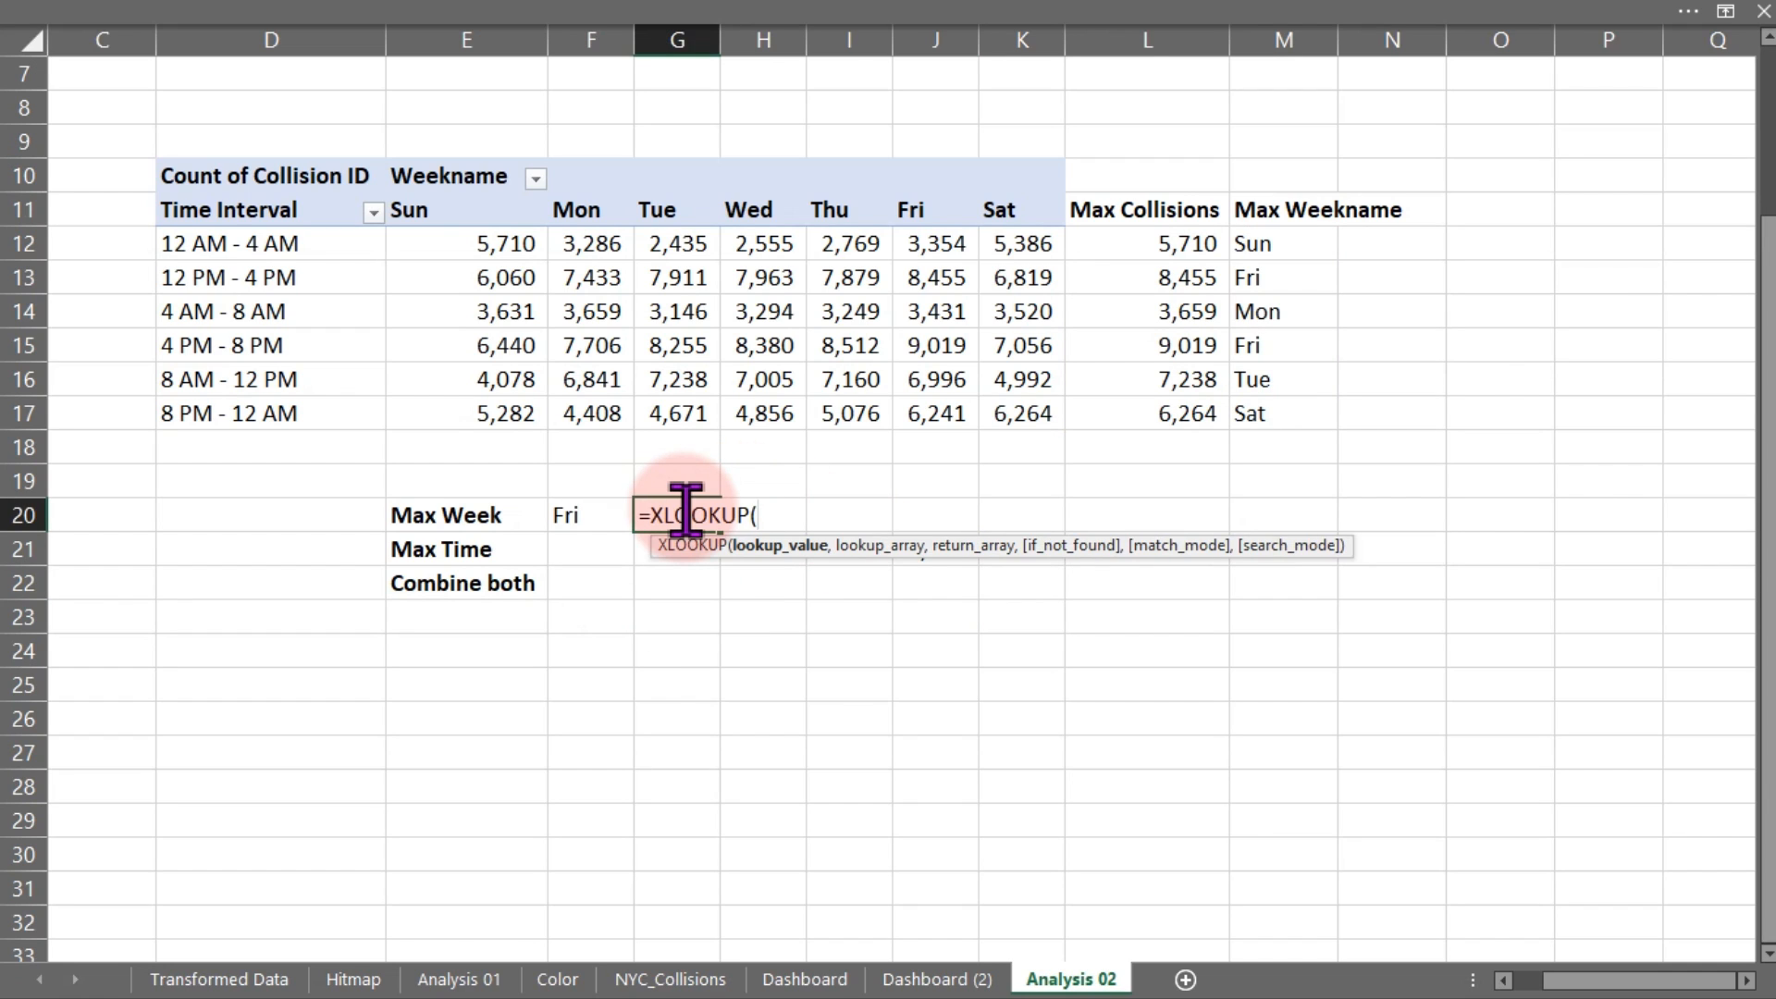
text(max)
key(Tab)
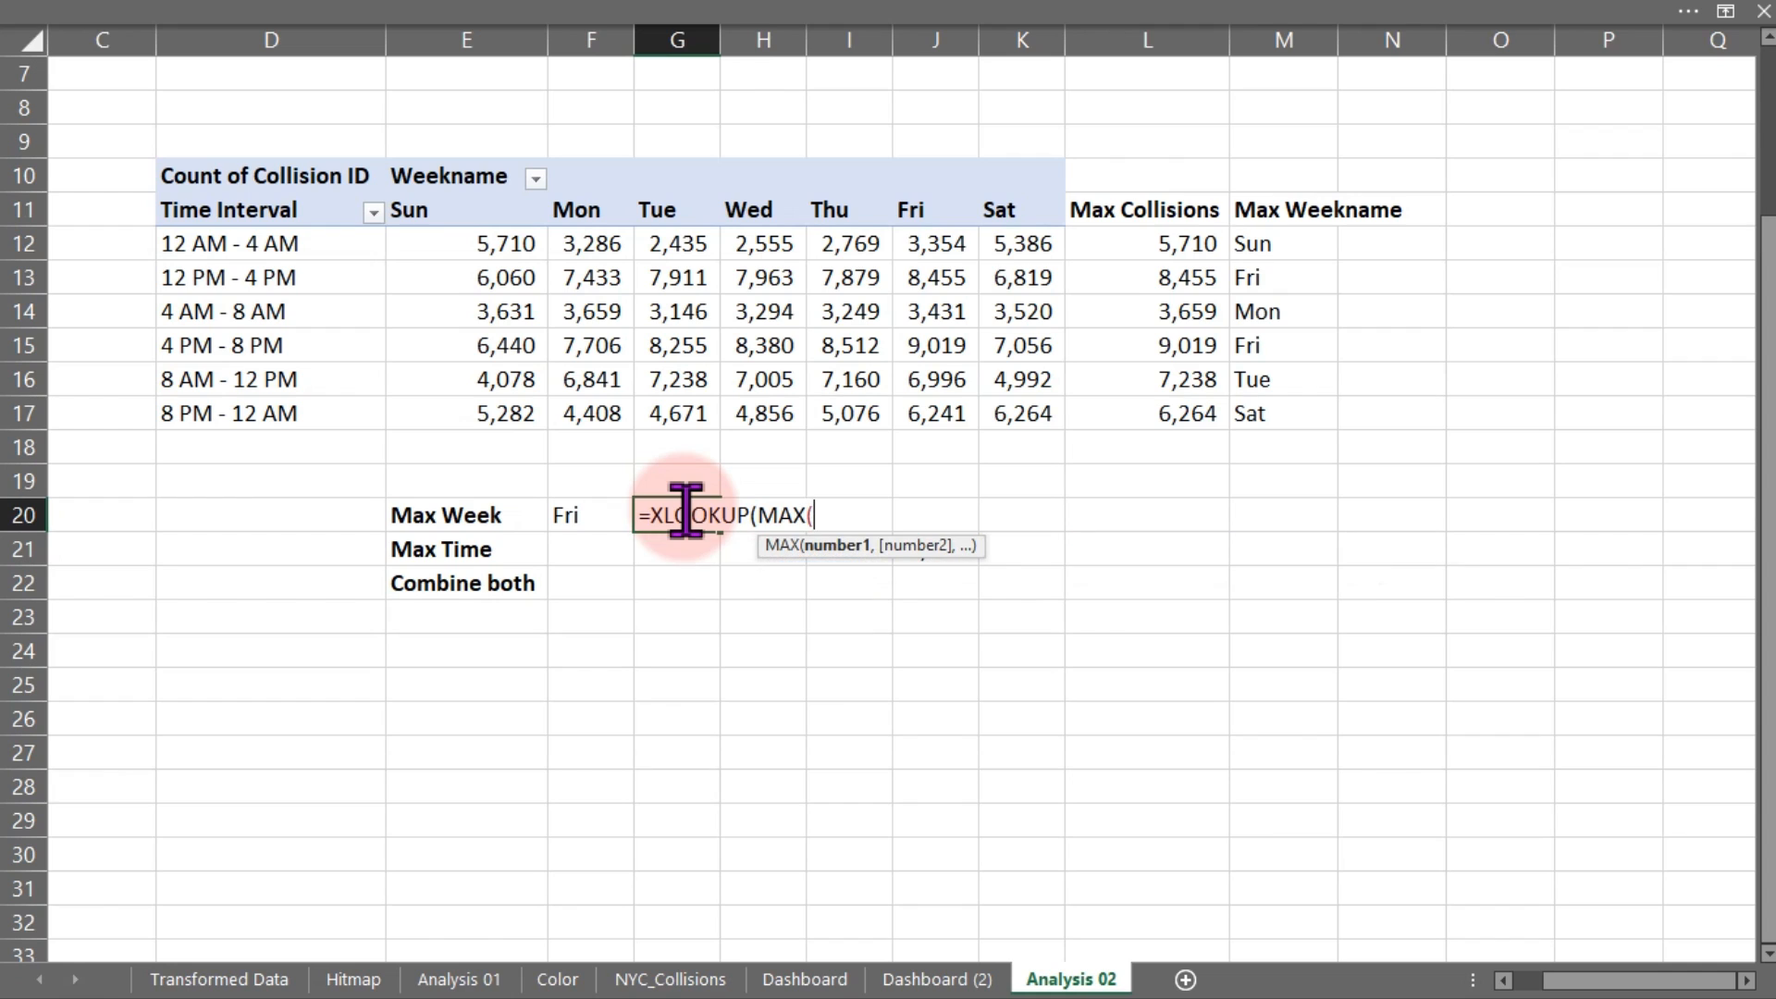
drag(1148, 246, 1162, 400)
text(),)
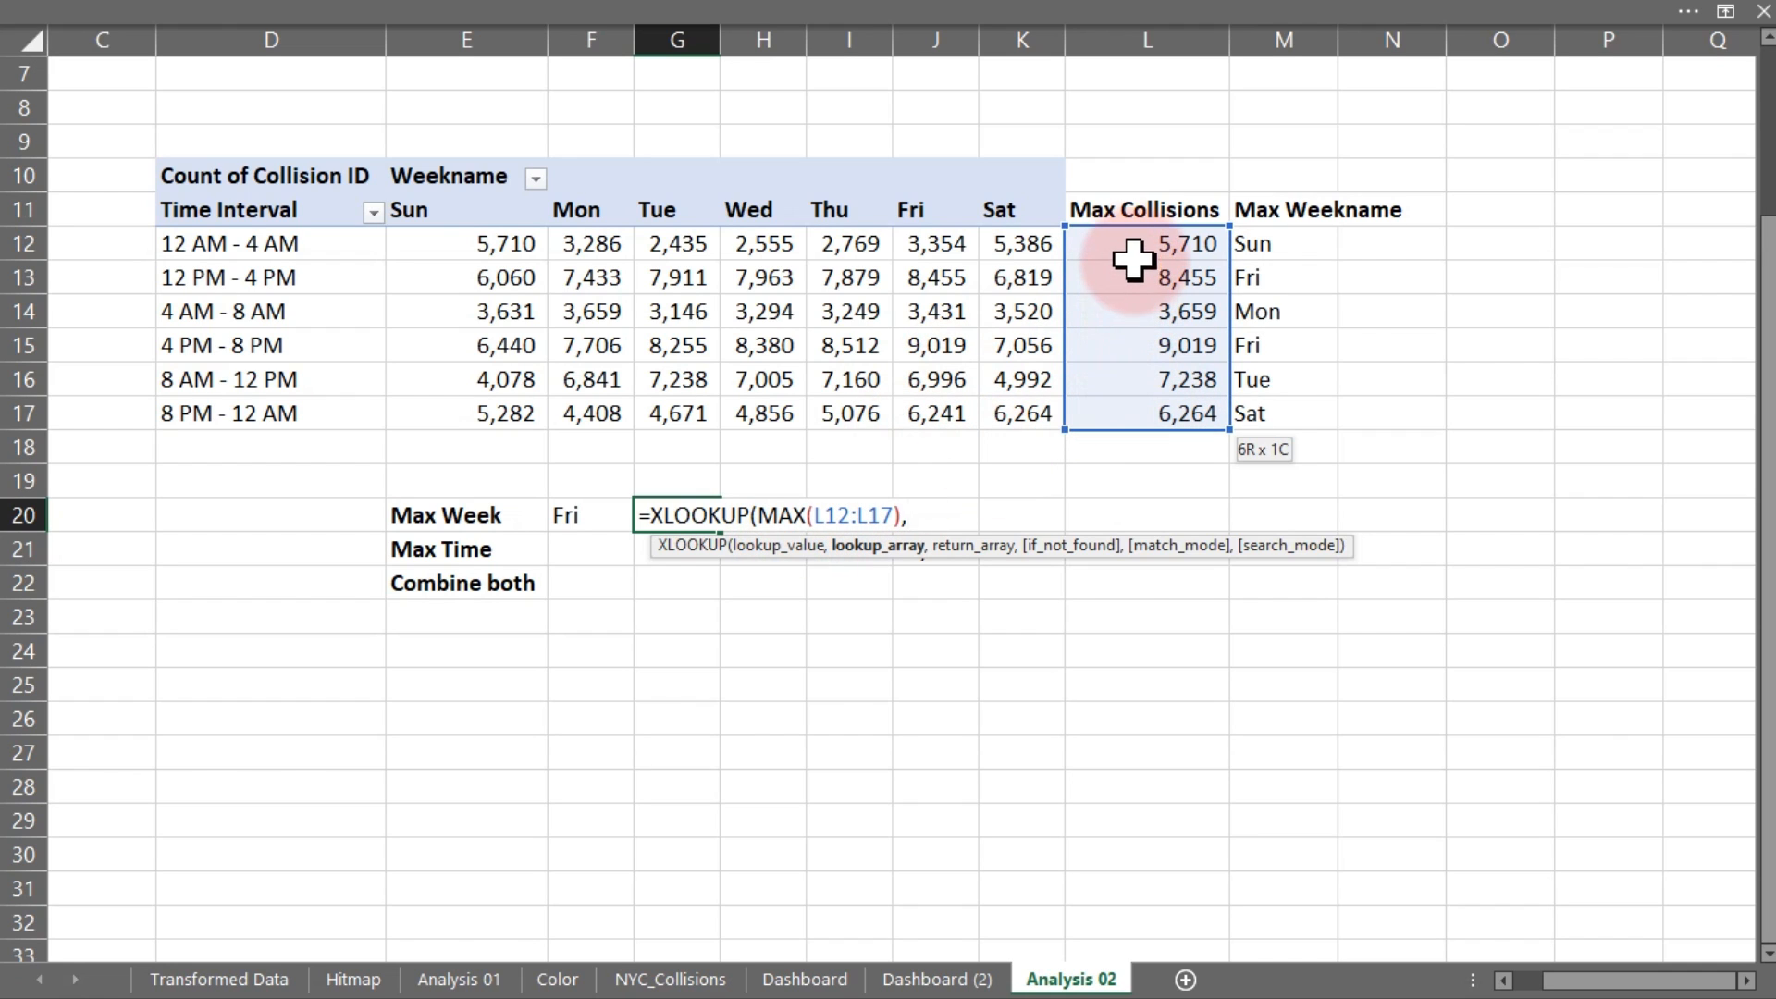
drag(1137, 247, 1150, 407)
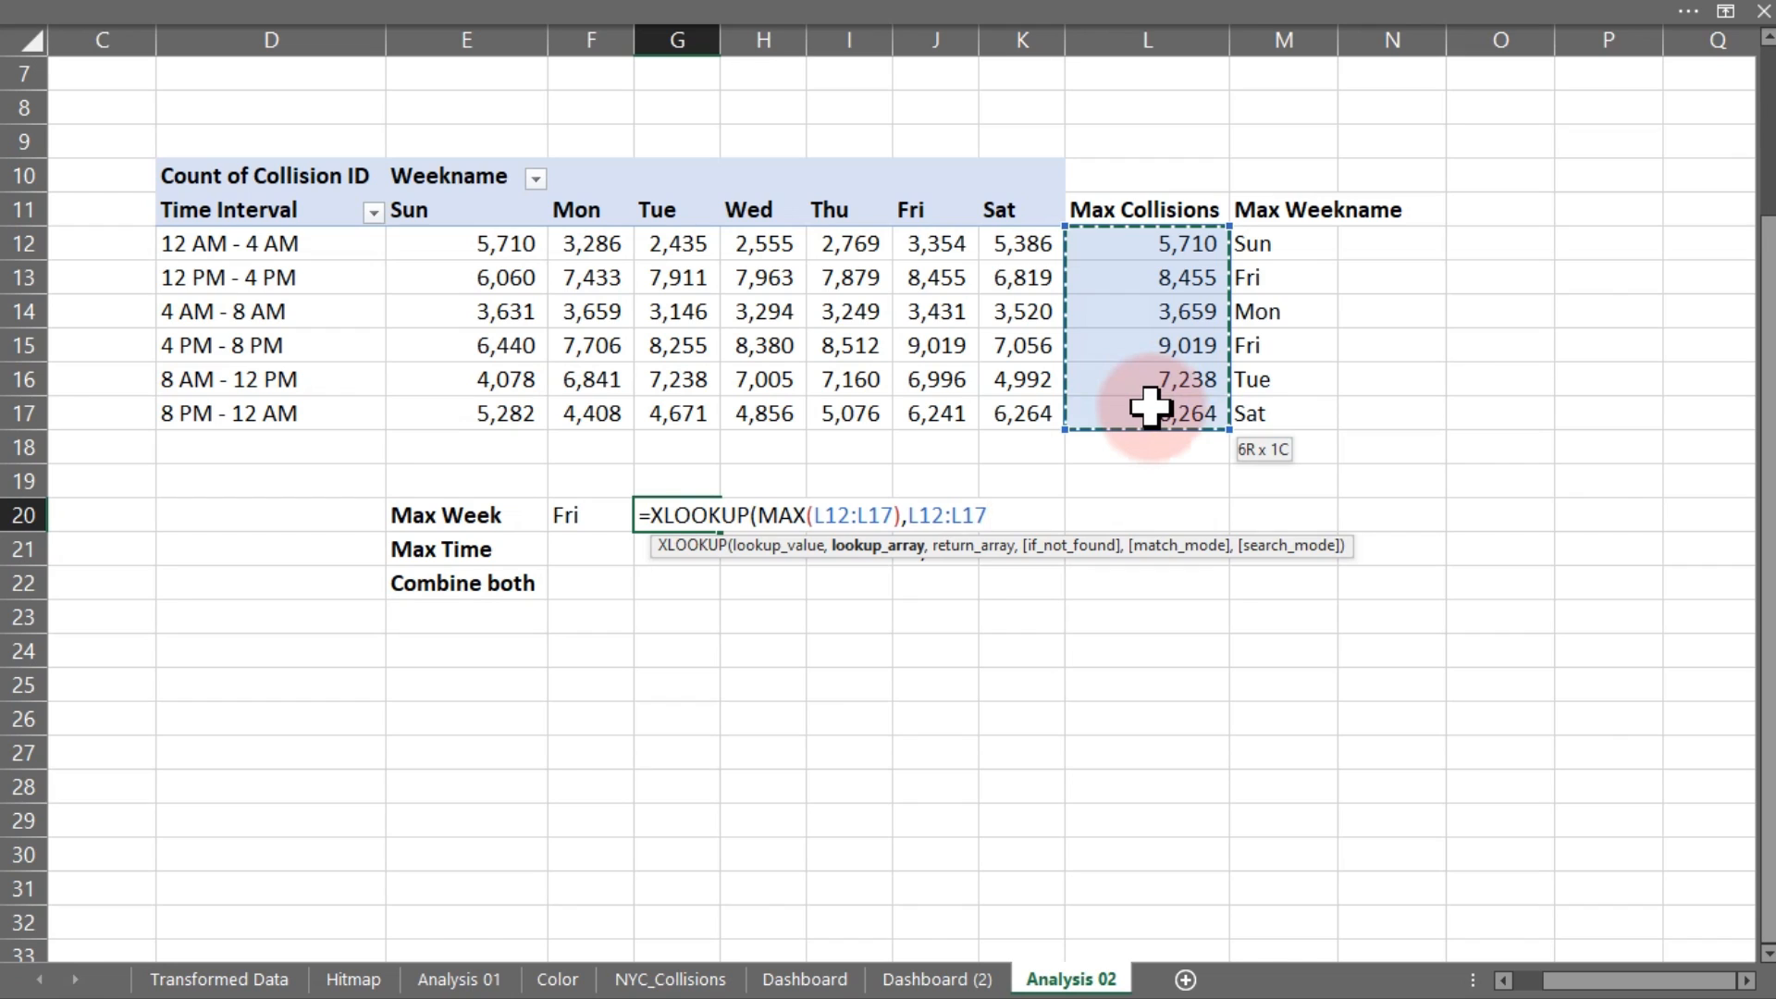
text(,)
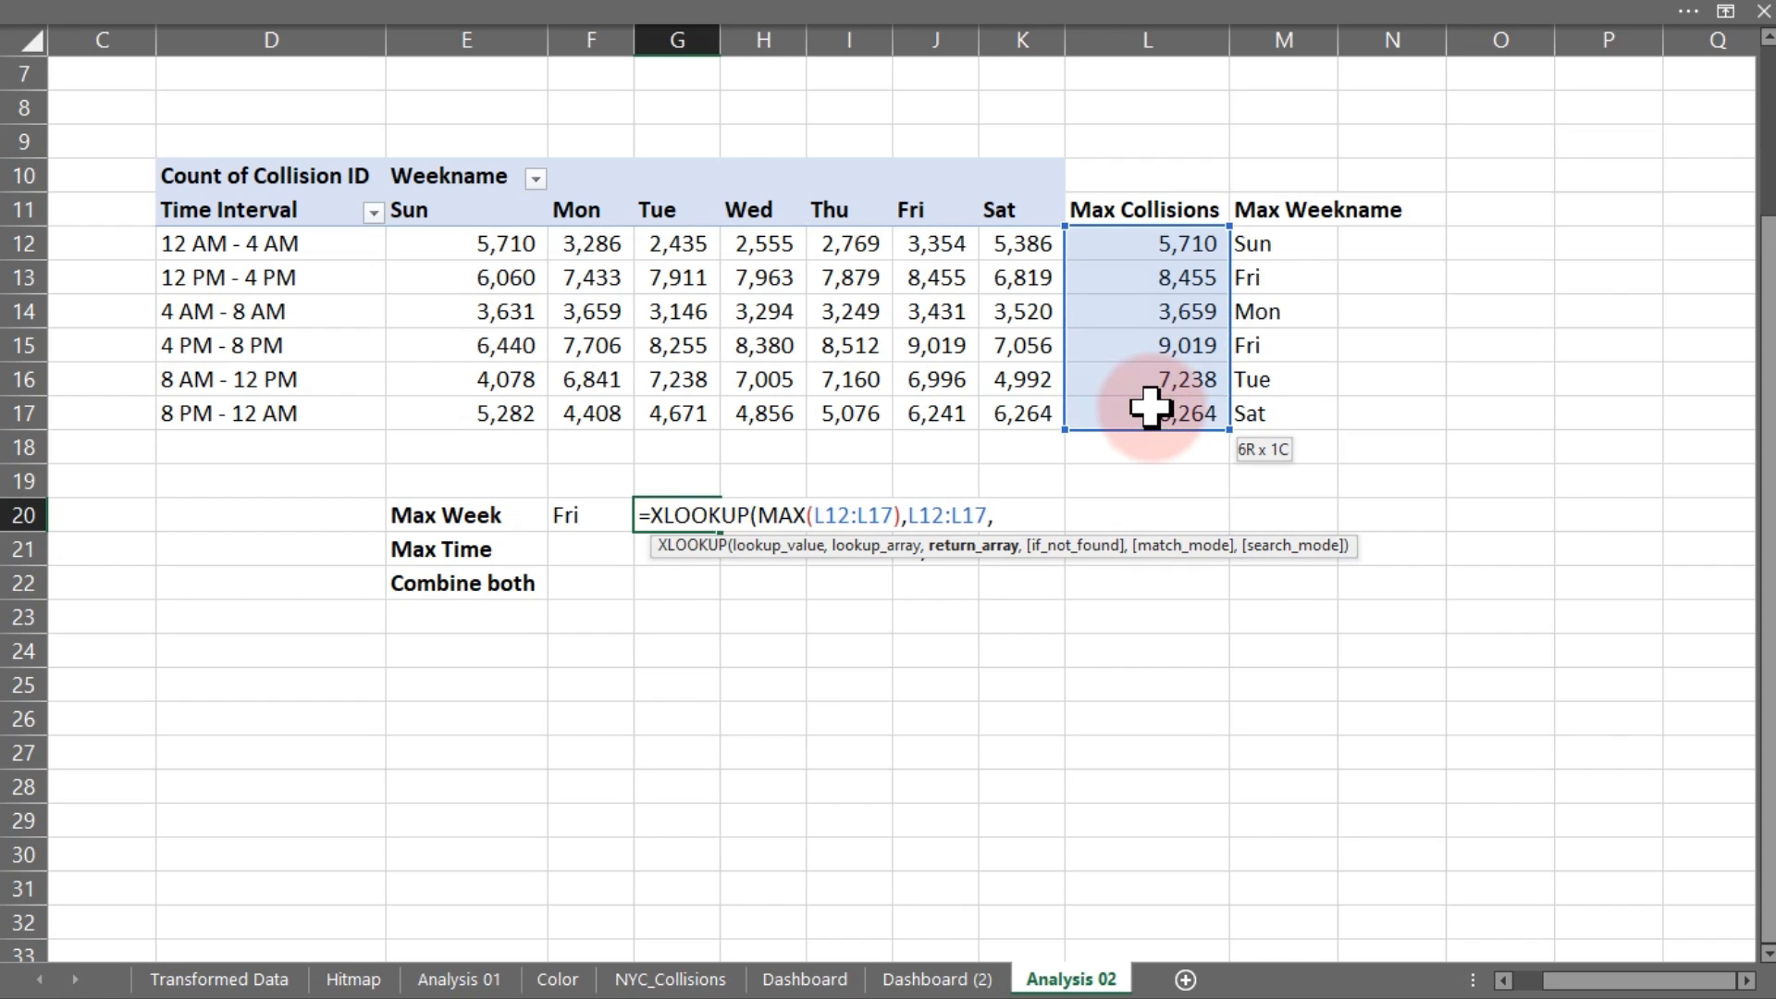
drag(1280, 248, 1282, 407)
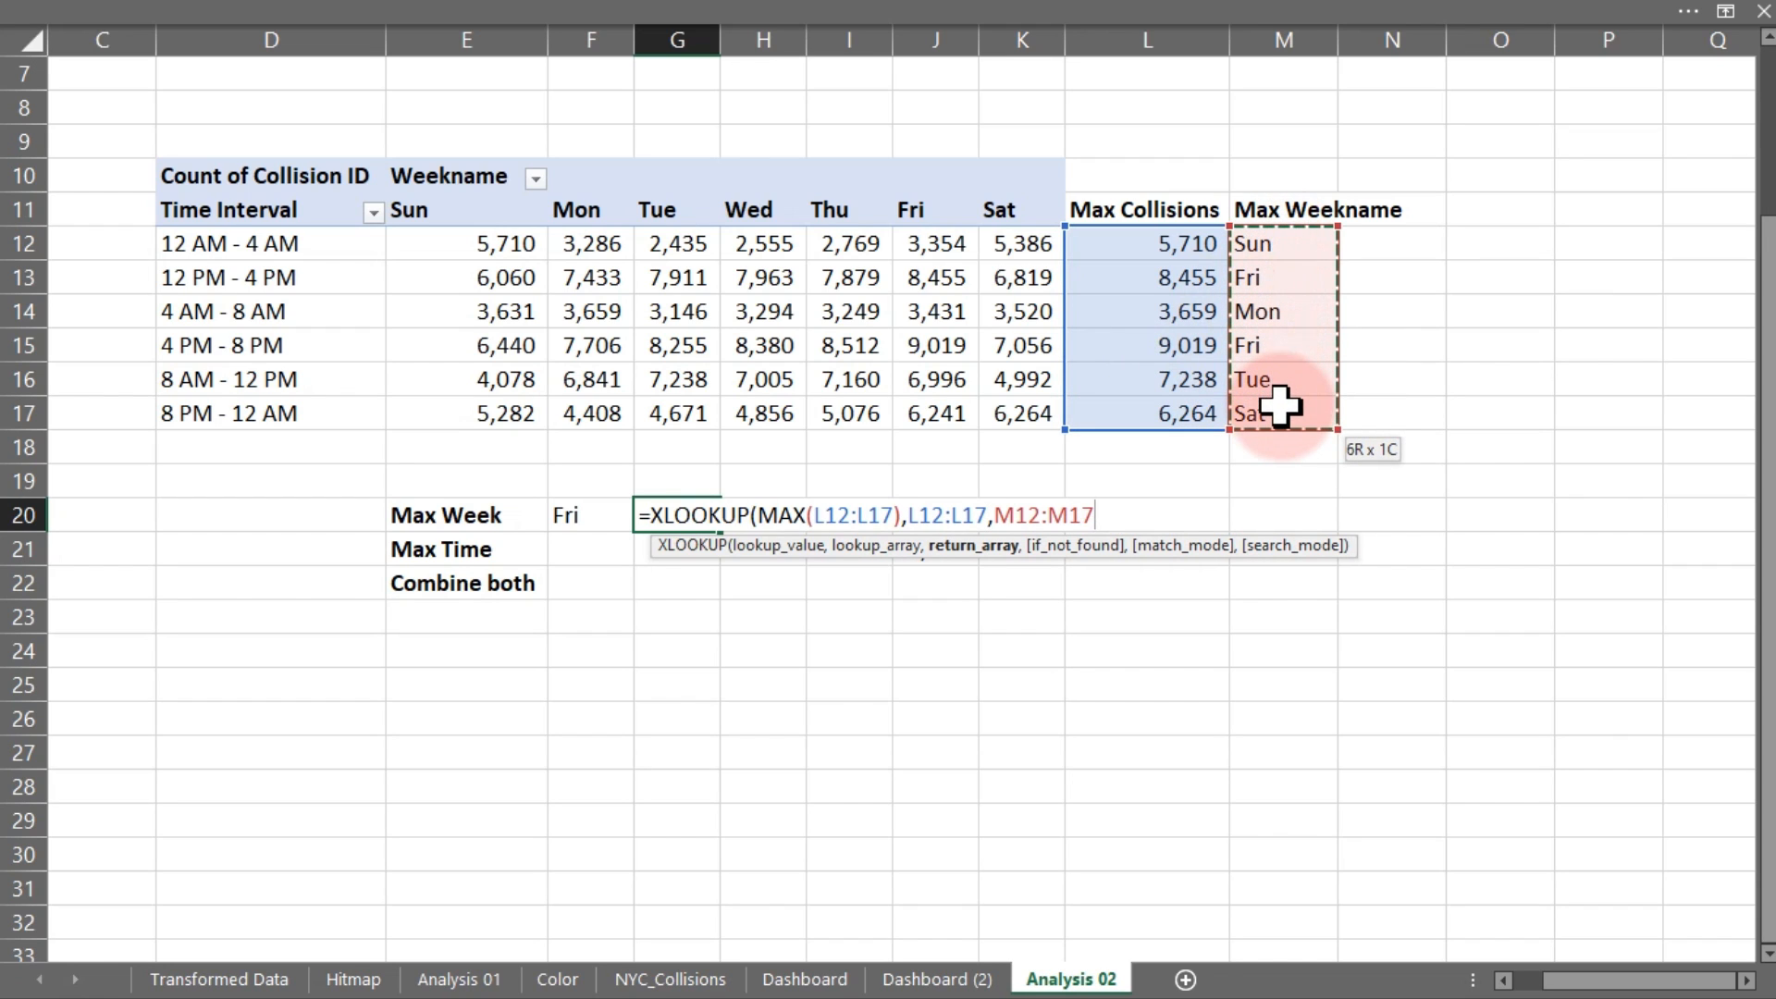
text())
key(Return)
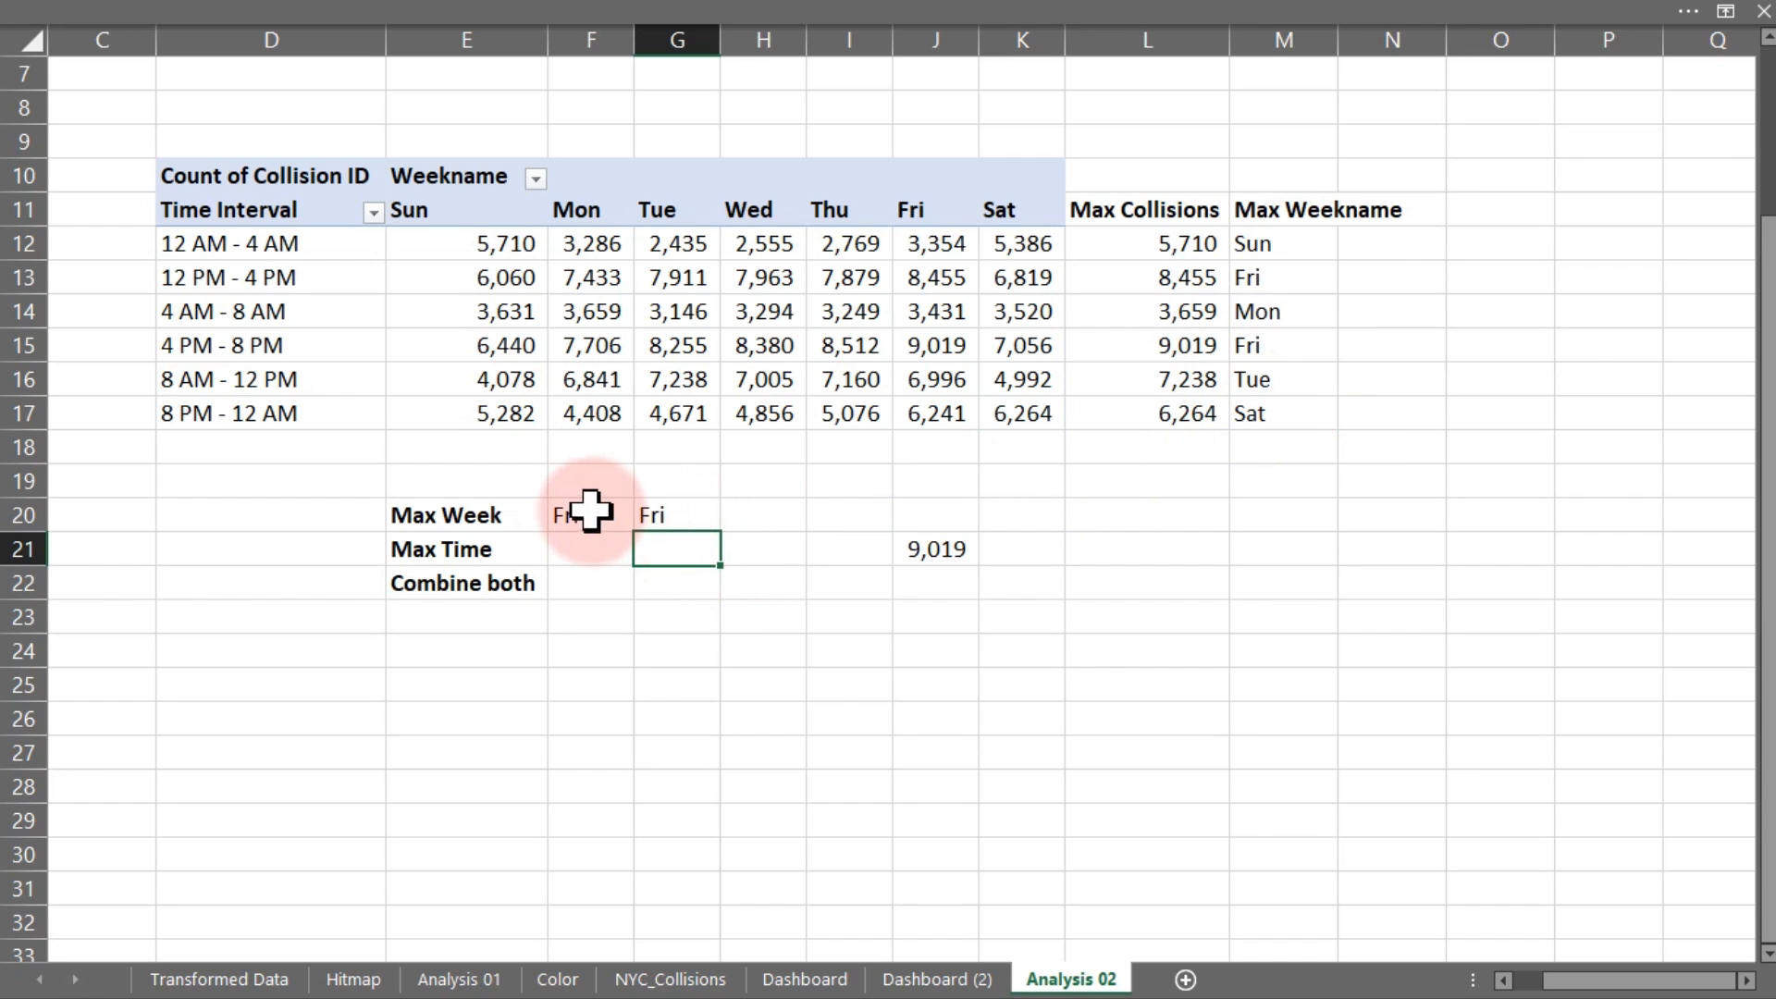
click(588, 547)
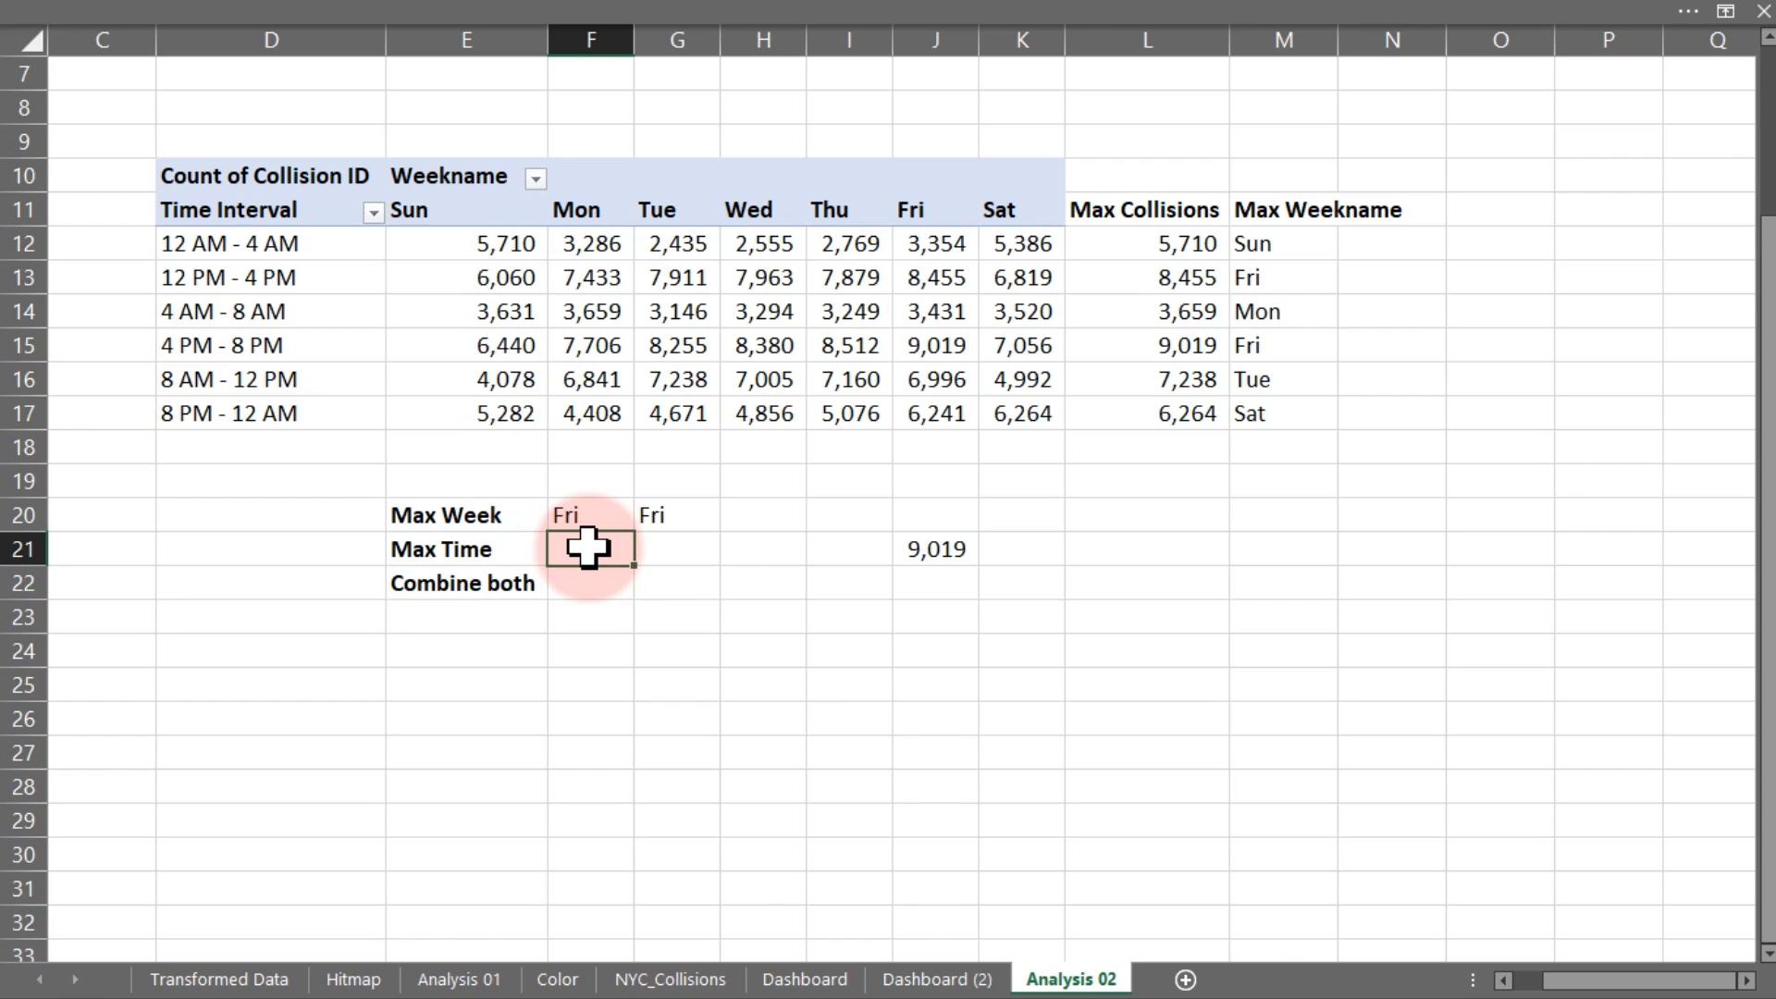
Enter =XLOOKUP(J21,L12:L17,D12:D17) in F21 so Max Time shows 4 PM - 8 PM
text(=)
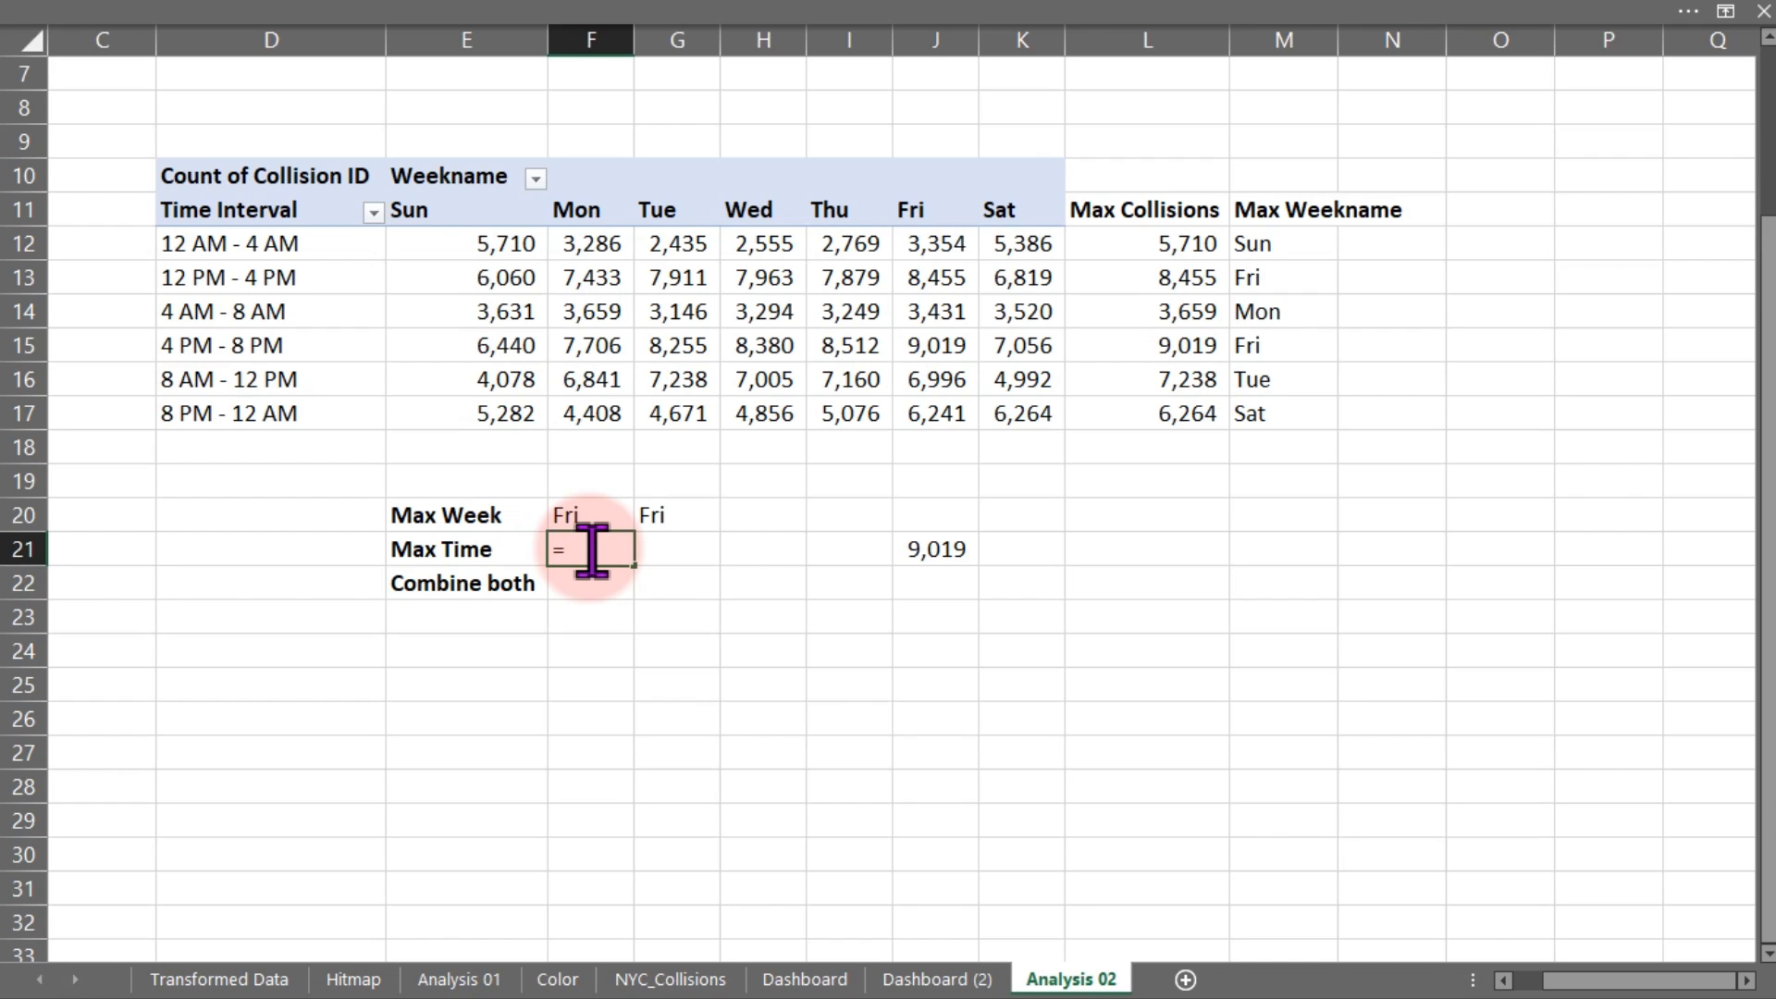
text(max)
key(BackSpace)
key(BackSpace)
key(BackSpace)
text(l)
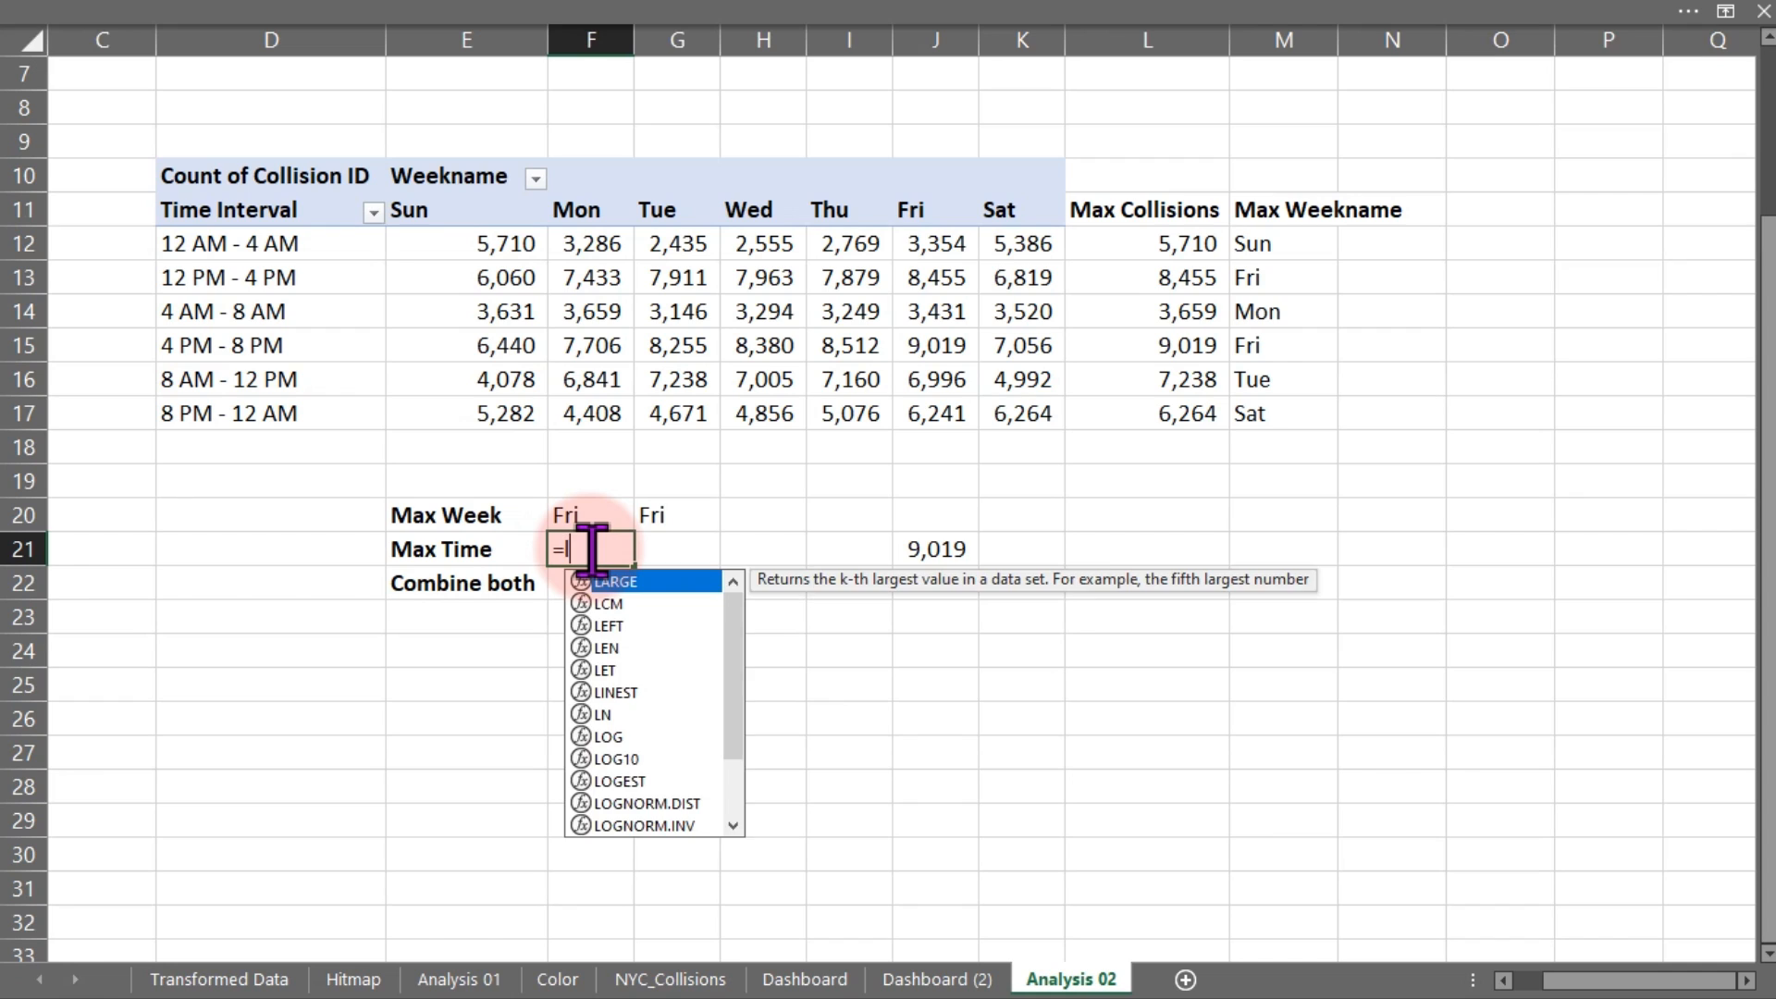
key(BackSpace)
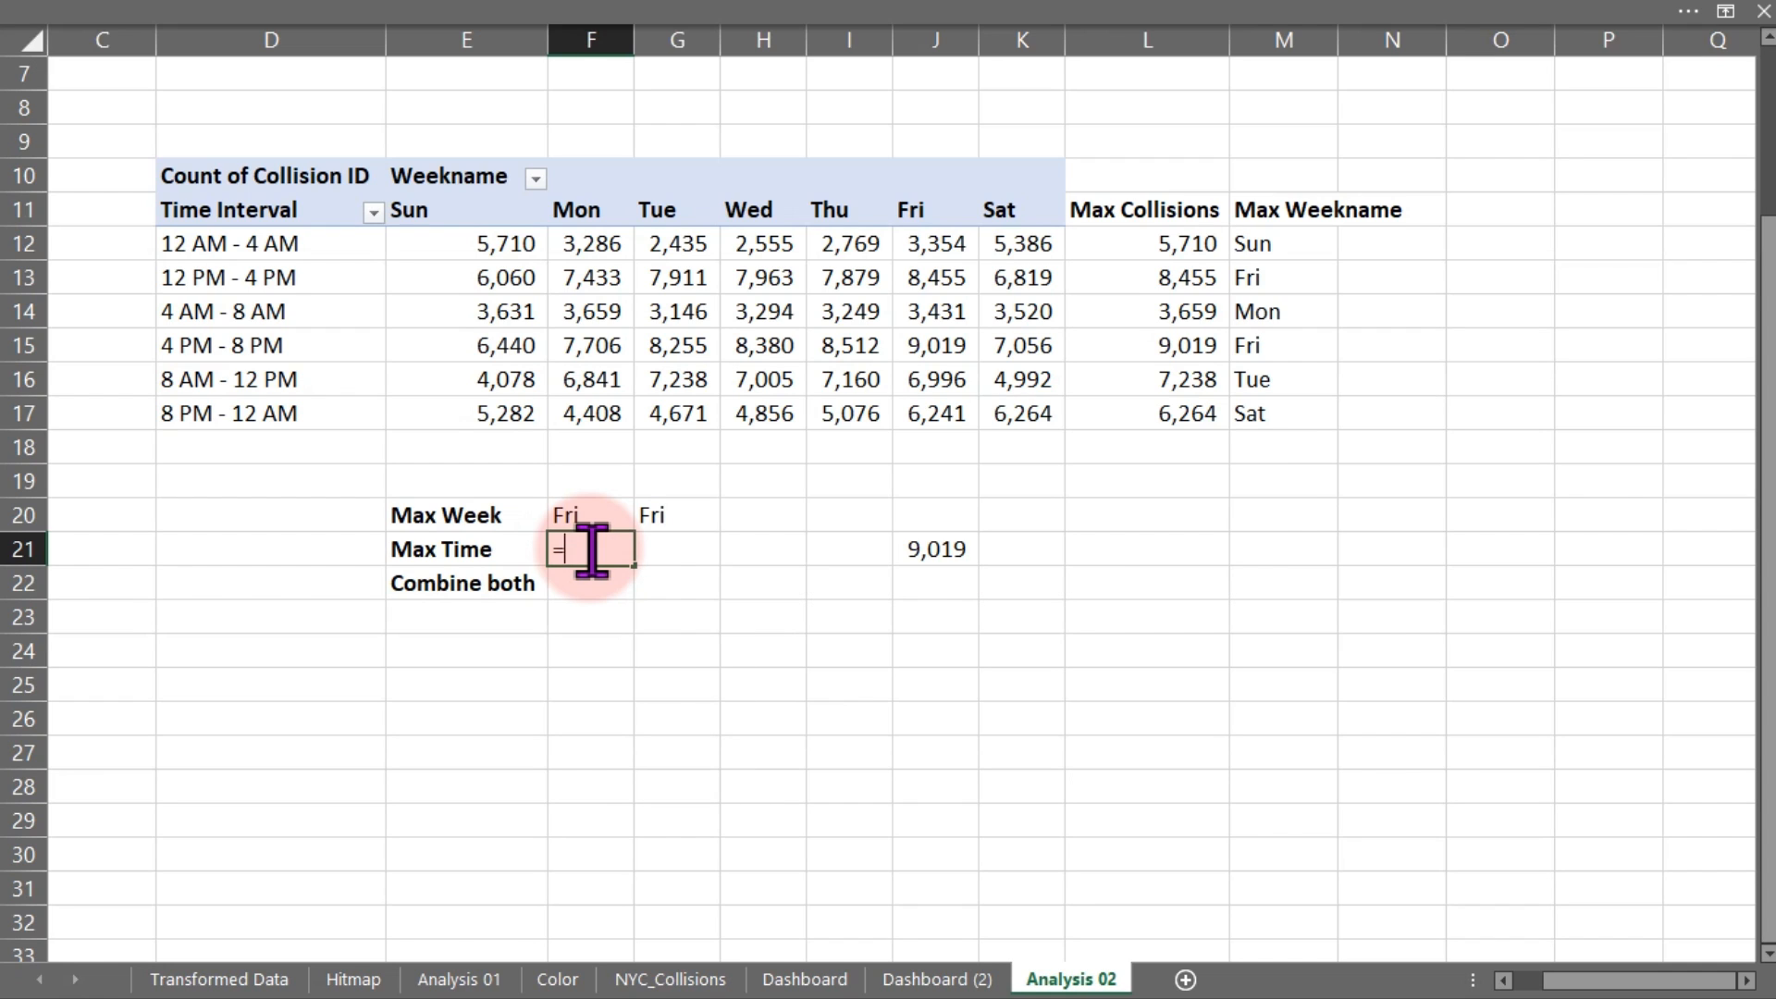
text(xl)
key(Tab)
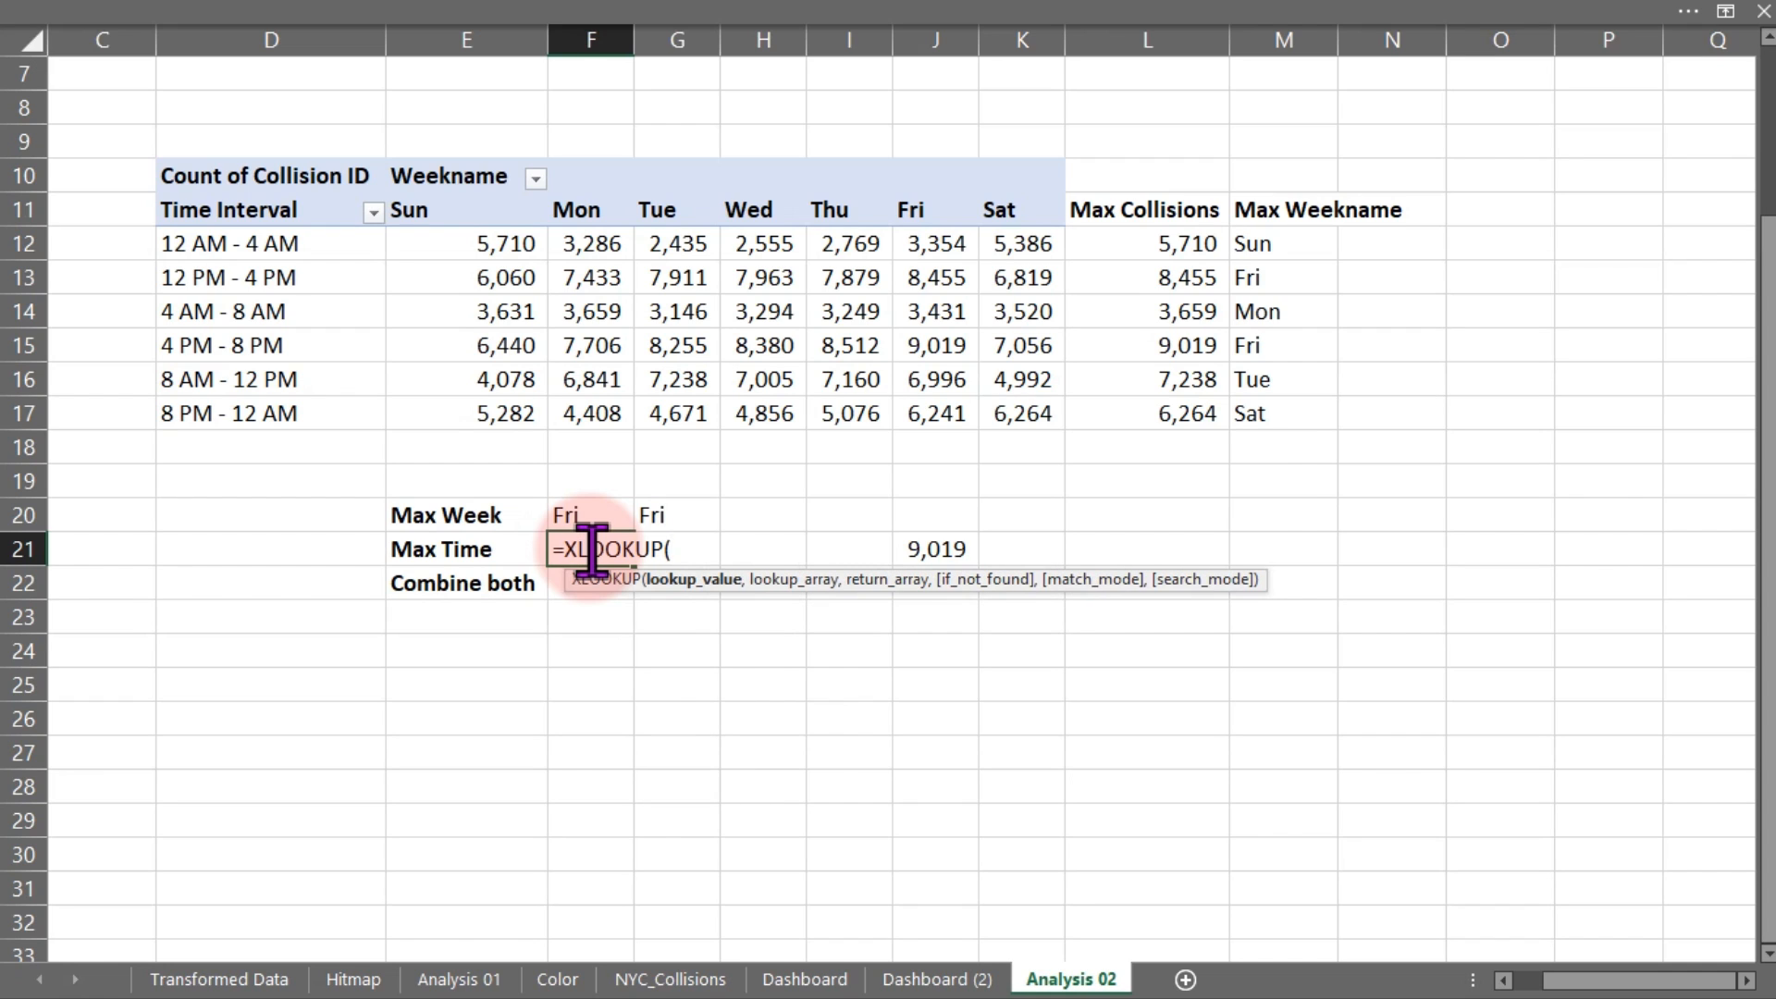
text(m)
key(BackSpace)
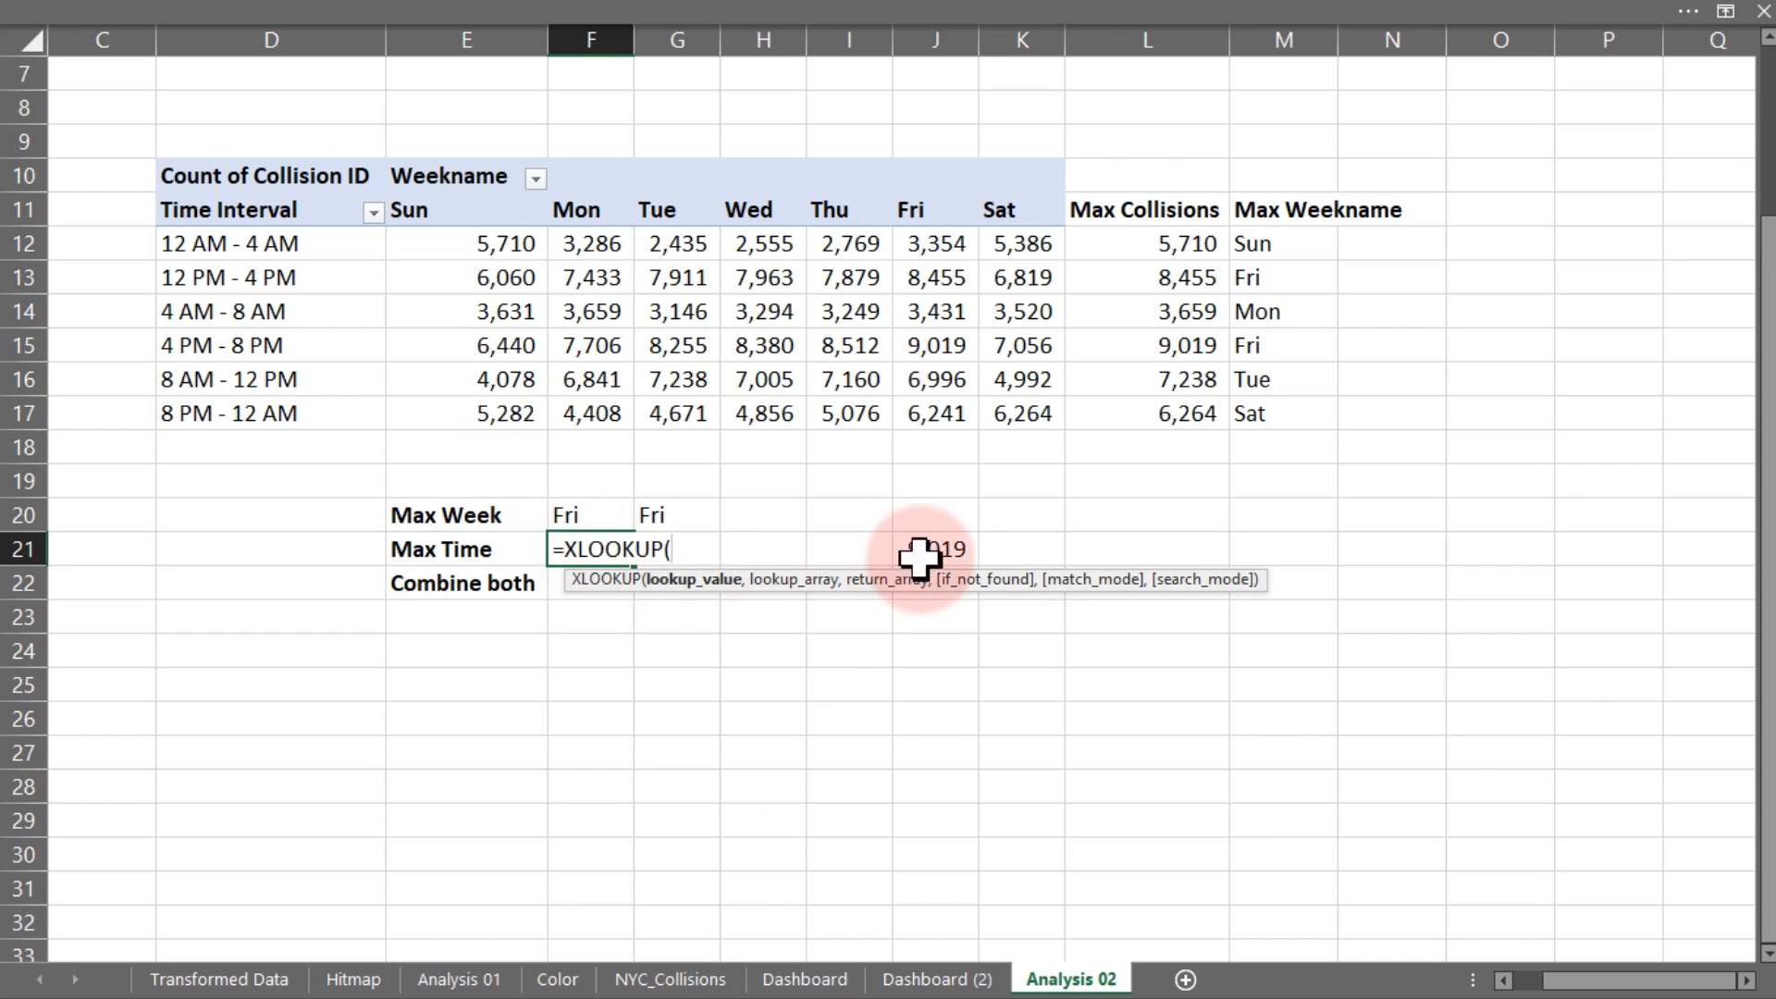
click(956, 550)
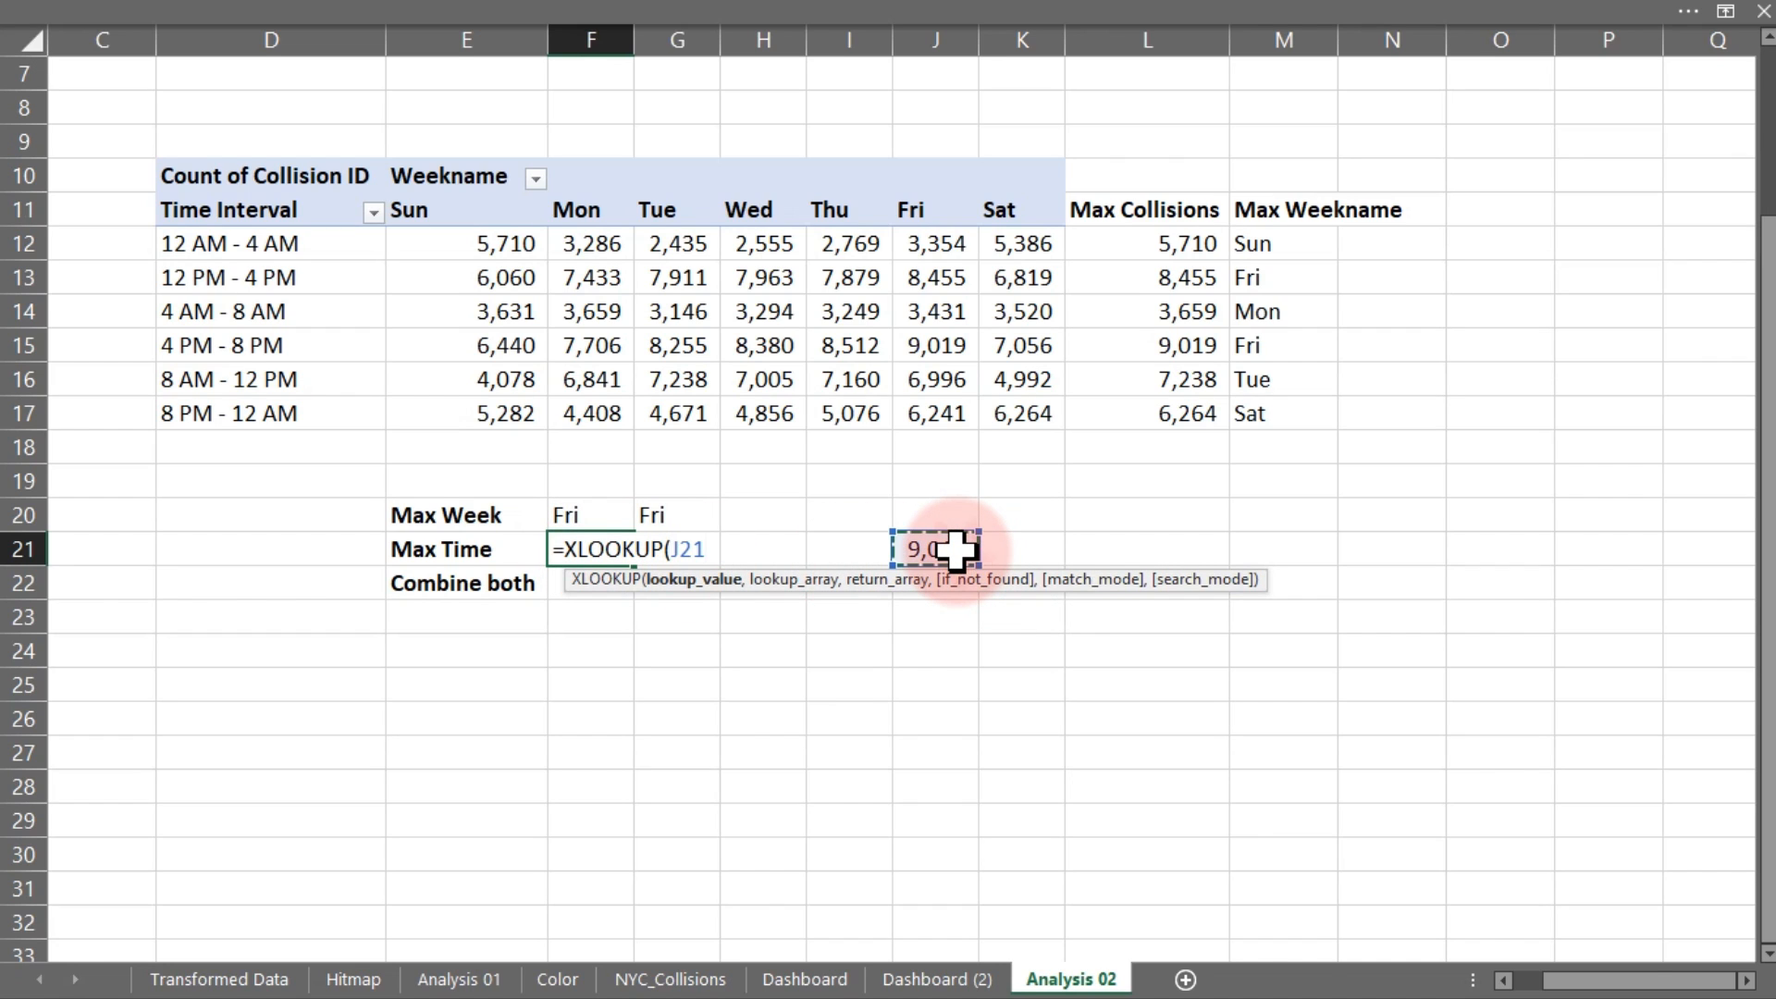
text(,)
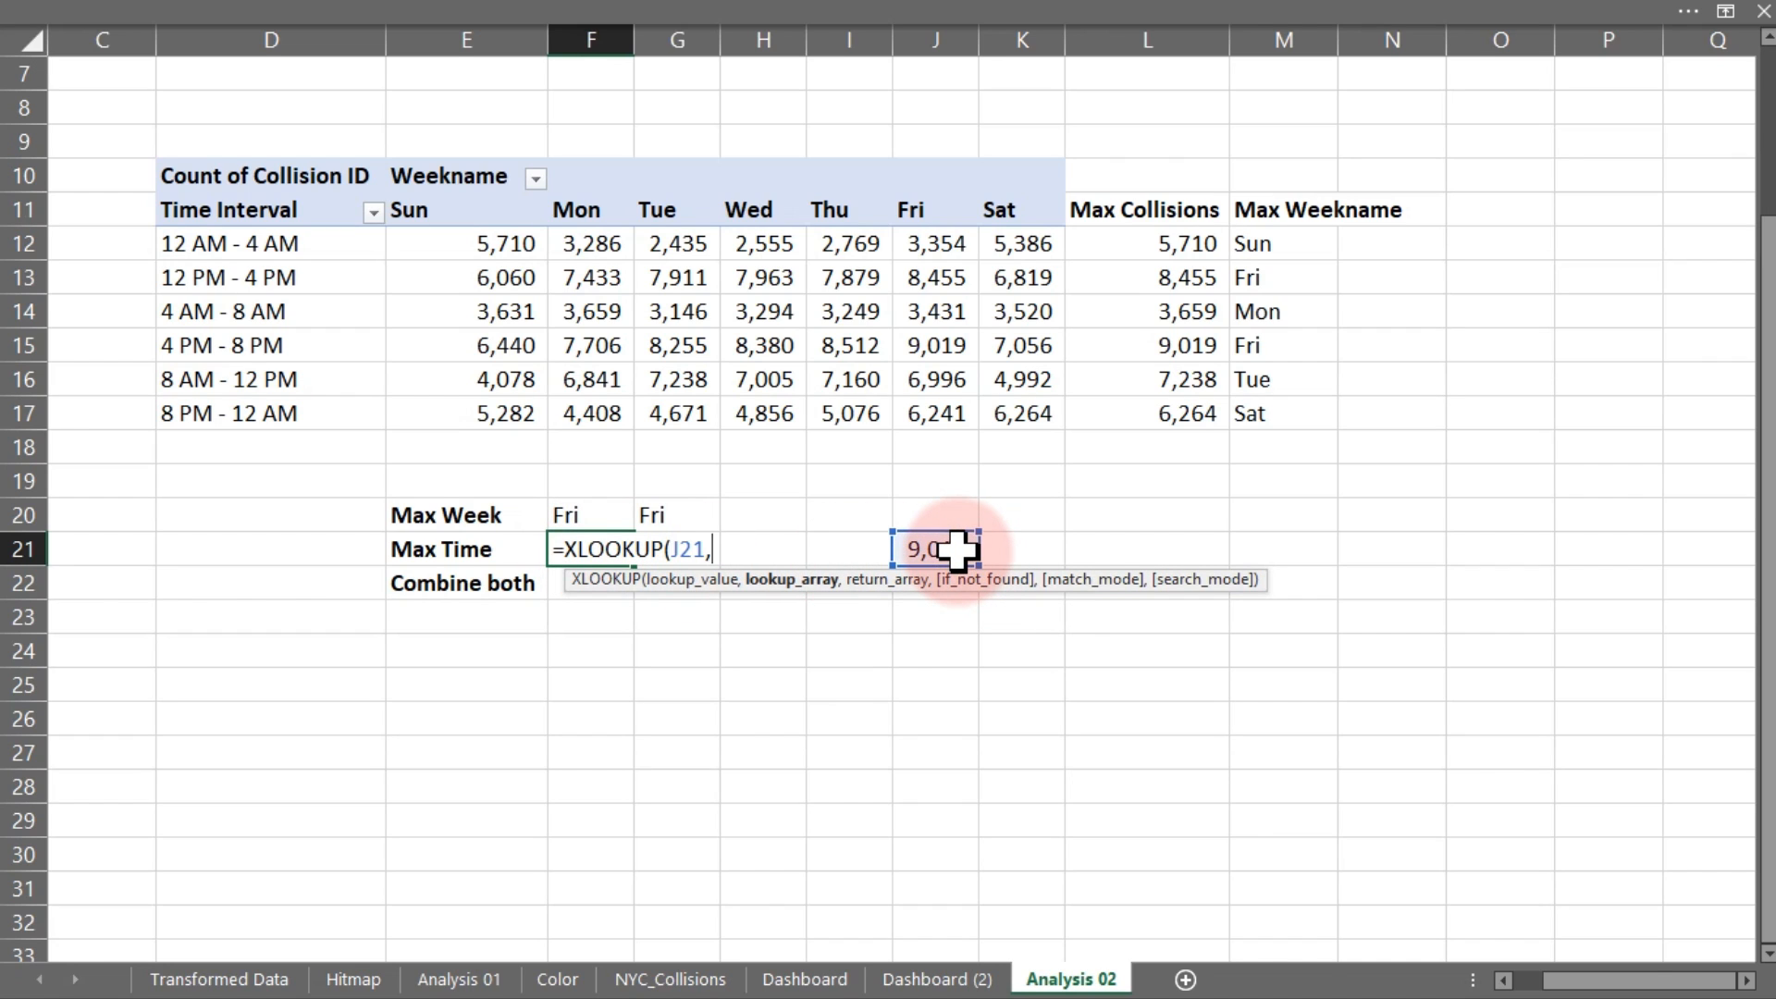
drag(1169, 234, 1178, 397)
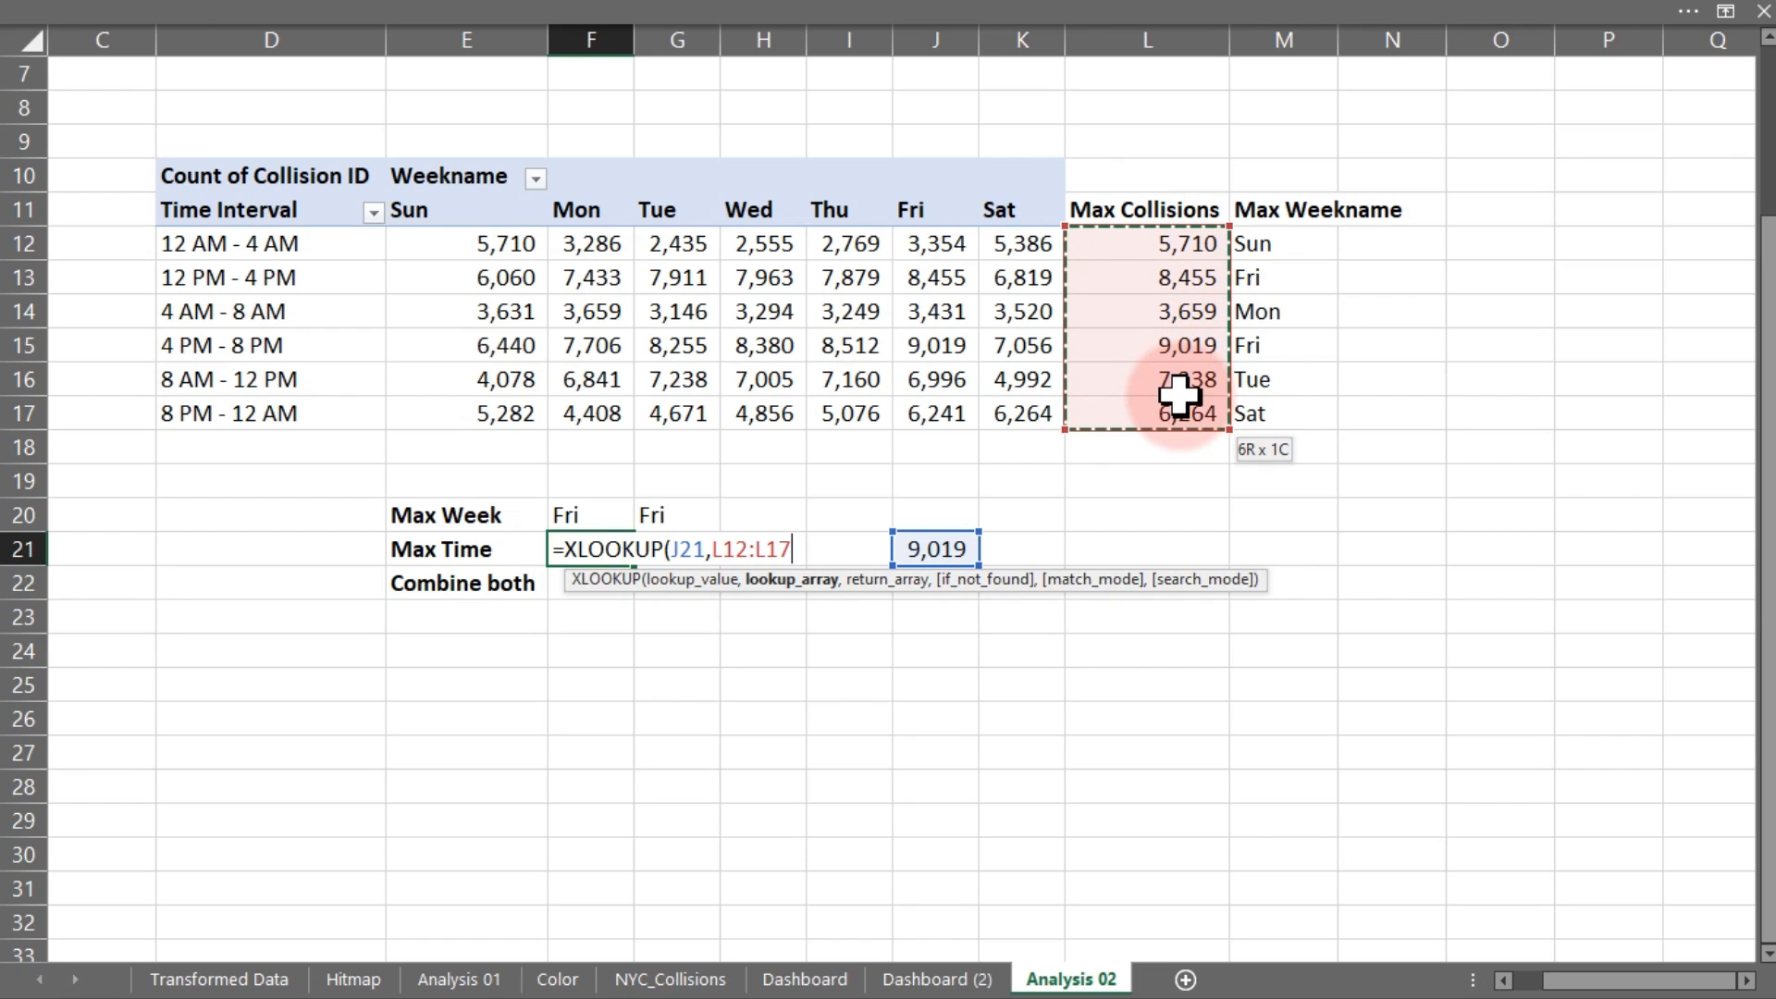
text(,)
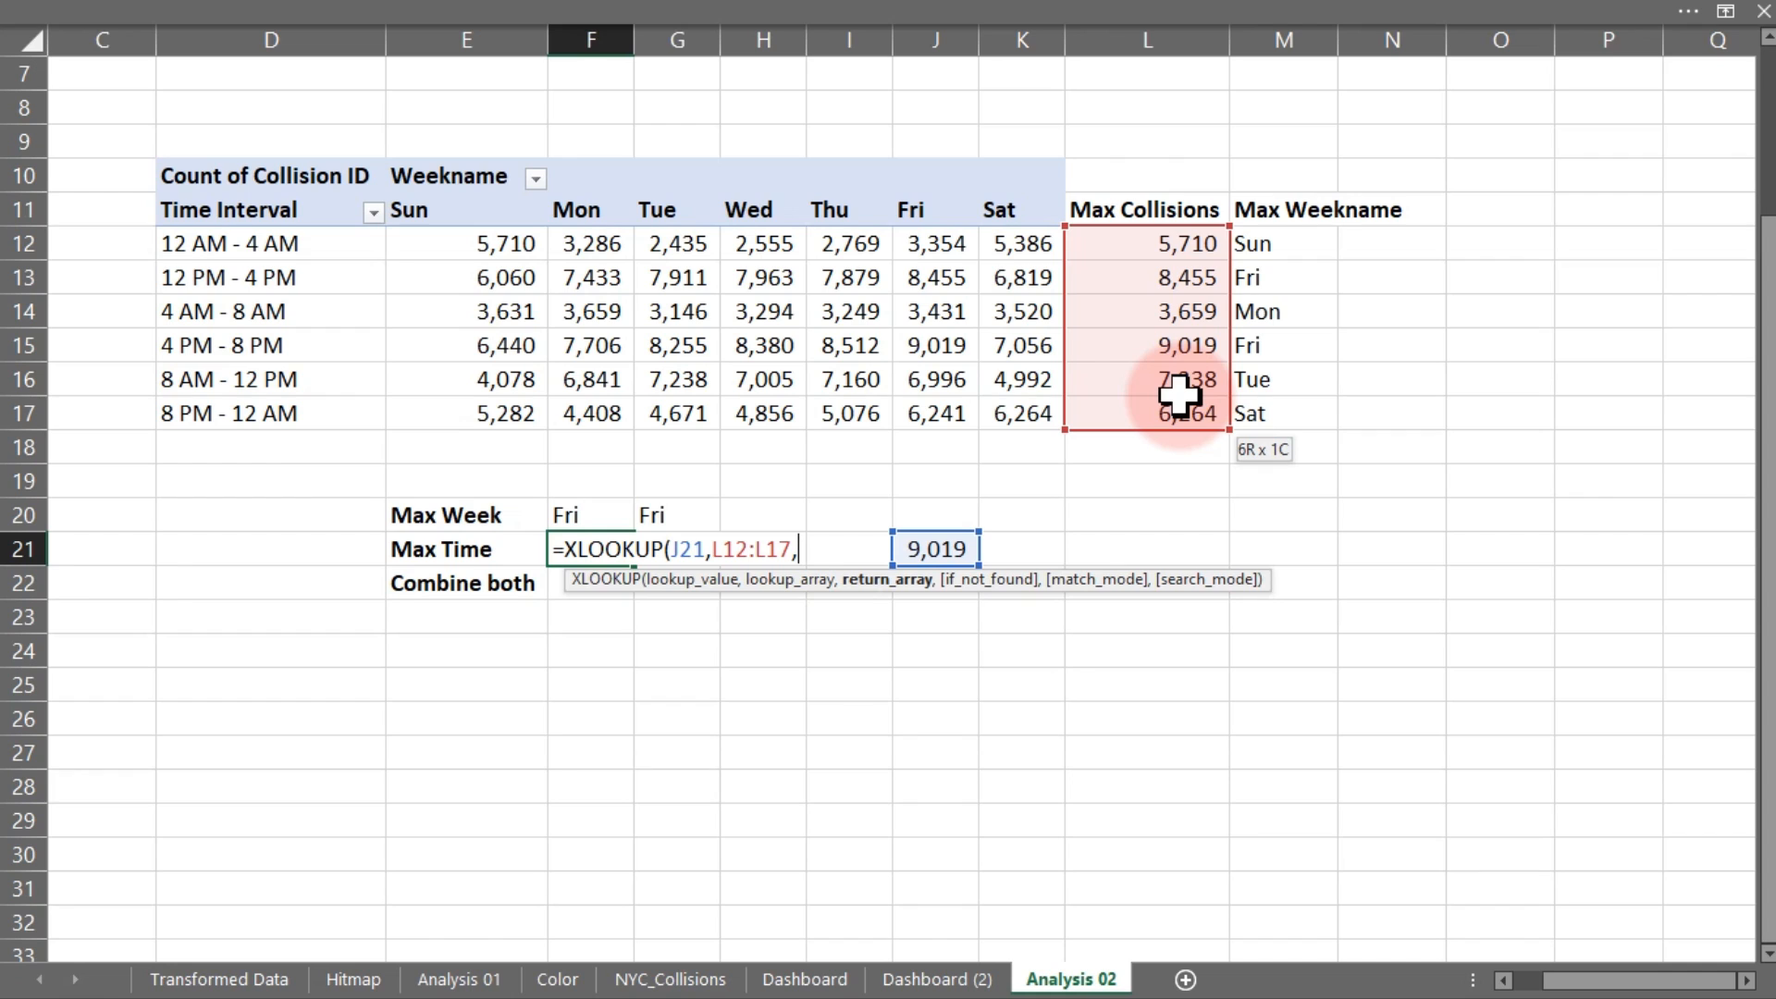
drag(305, 246, 305, 414)
text())
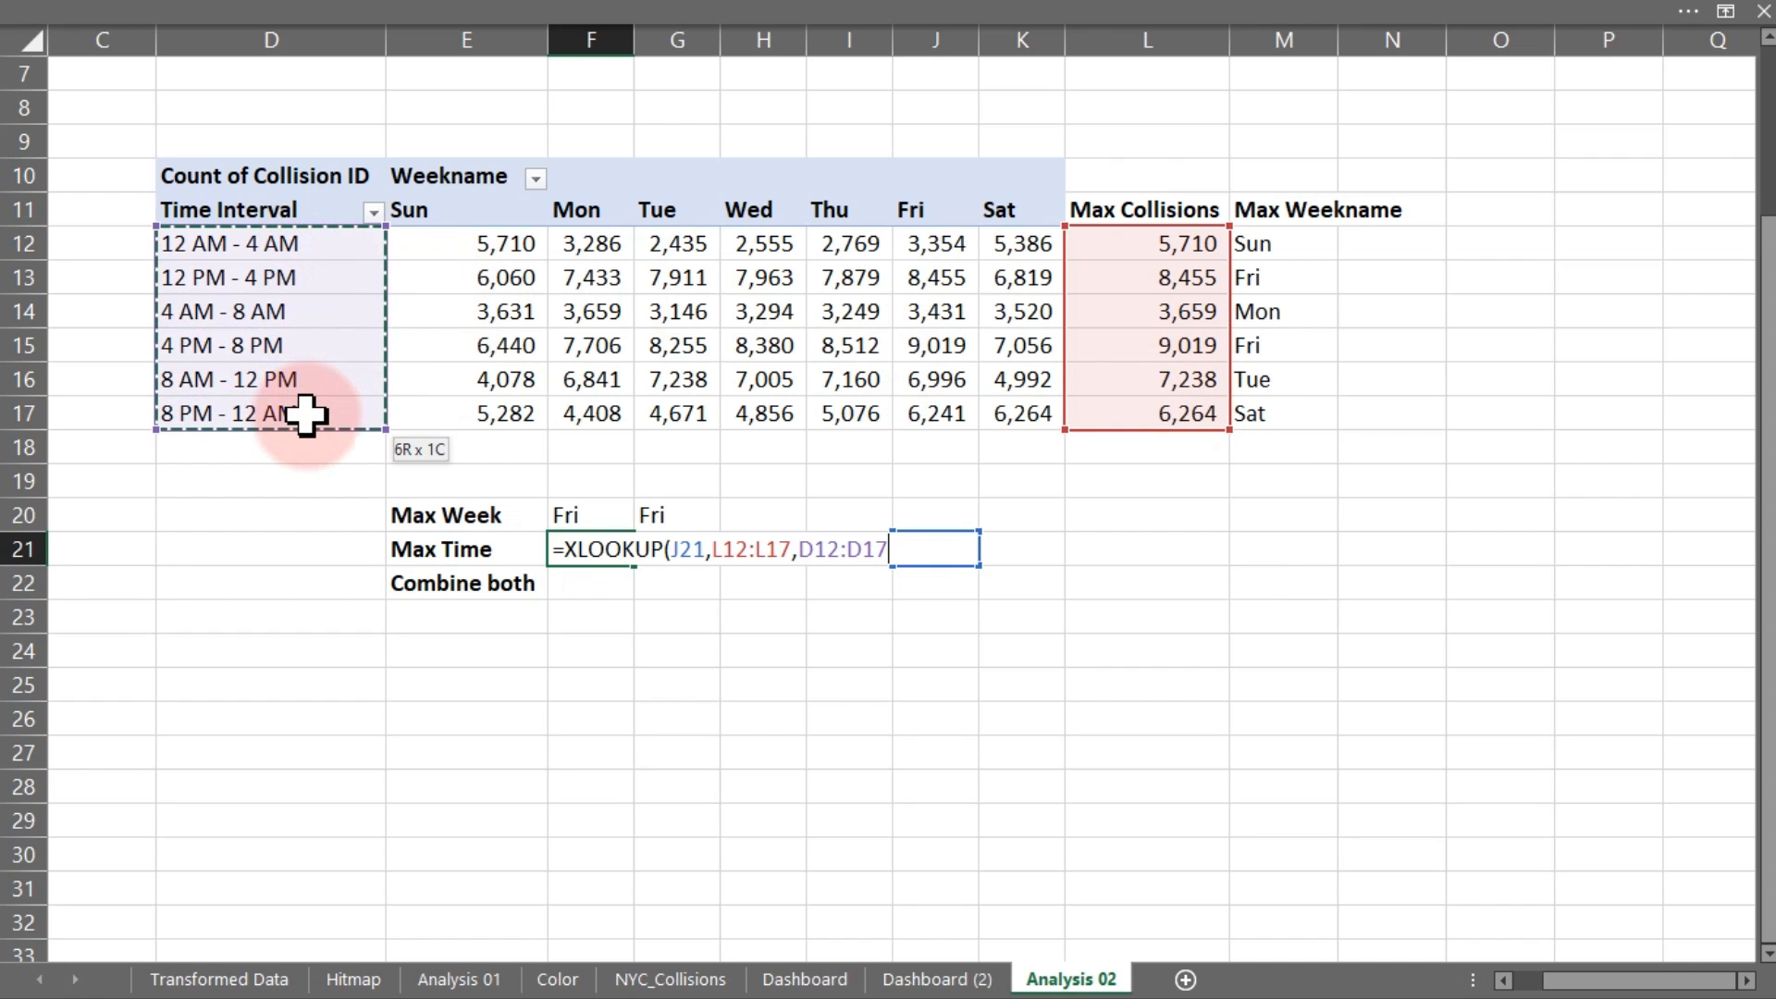
key(Return)
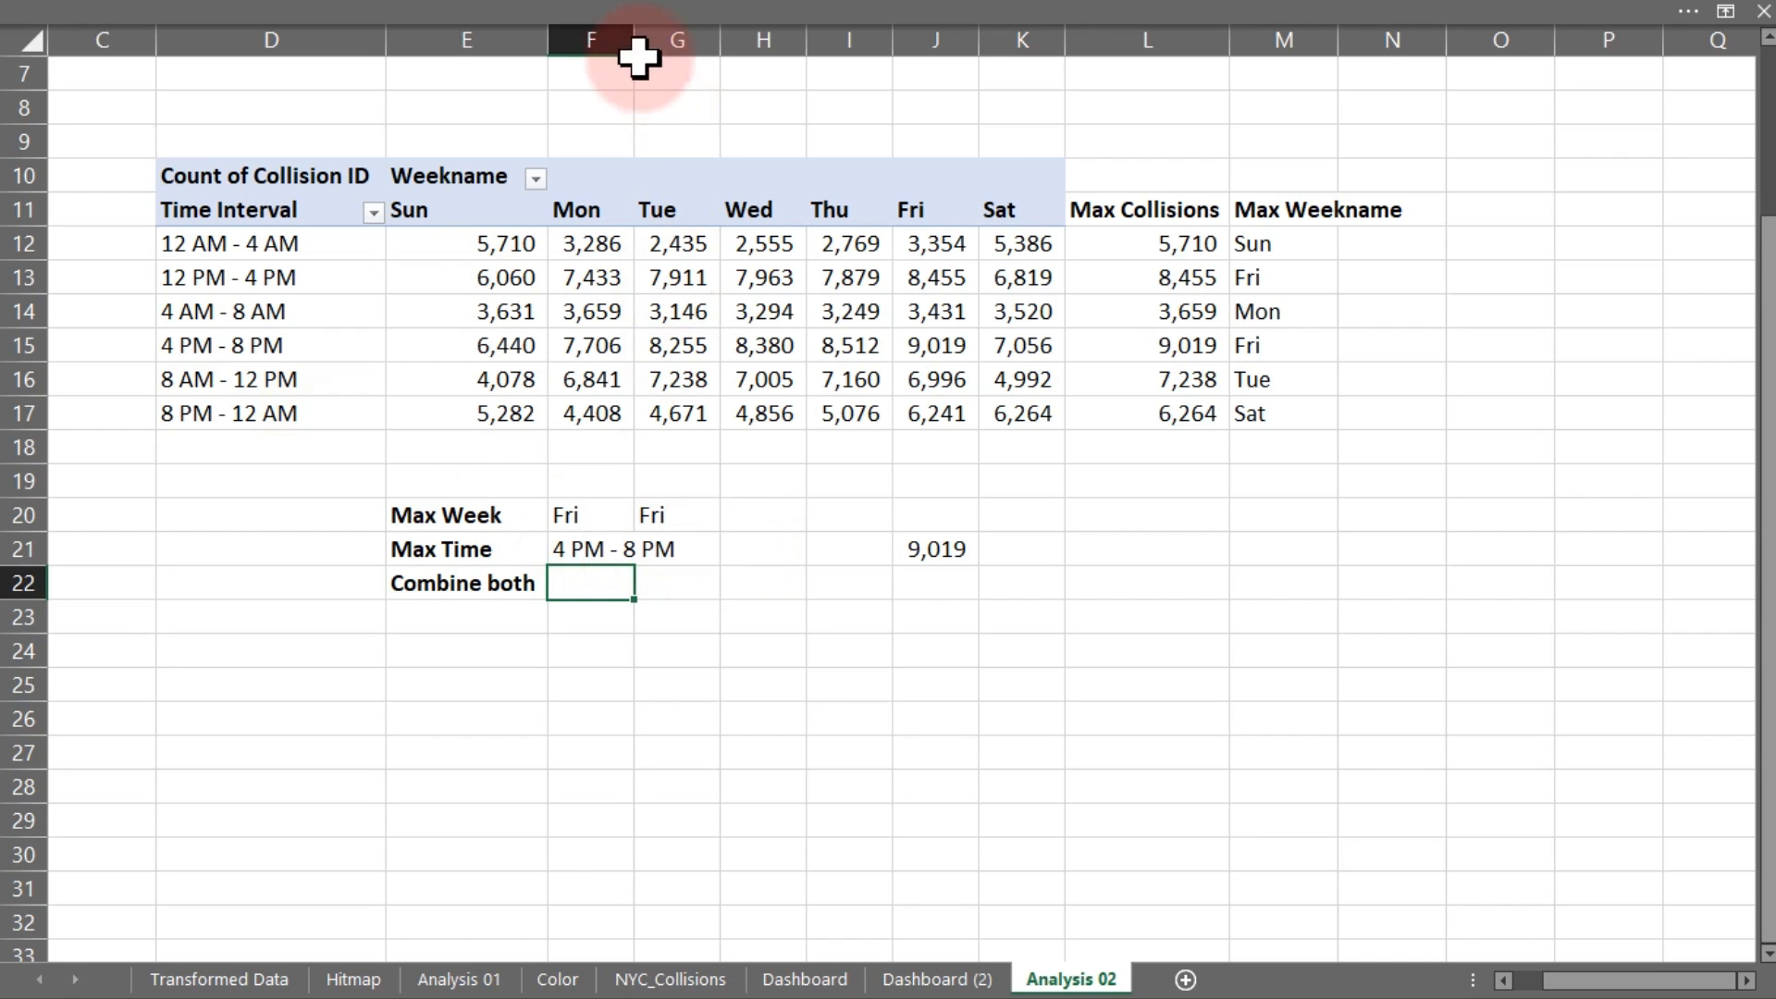
Enter =XLOOKUP(MAX(L12:L17),L12:L17,D12:D17) in G21 and widen column F to fit 4 PM - 8 PM
double_click(632, 32)
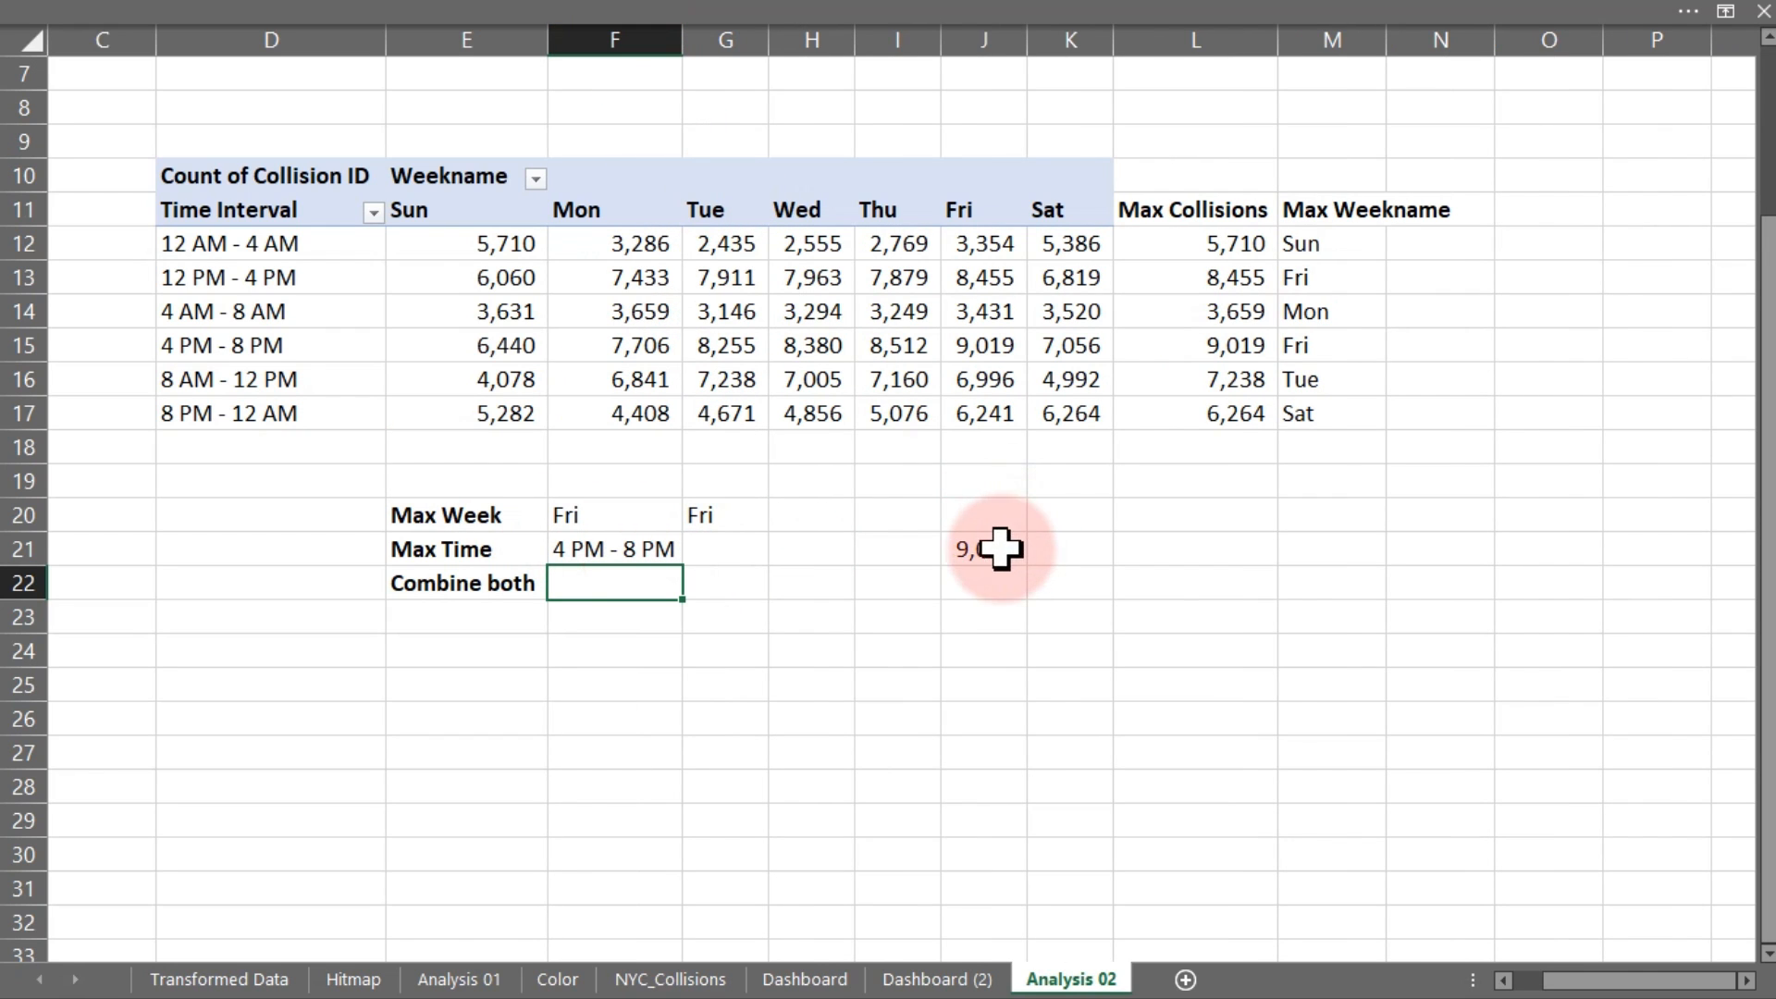
click(717, 550)
text(=xl)
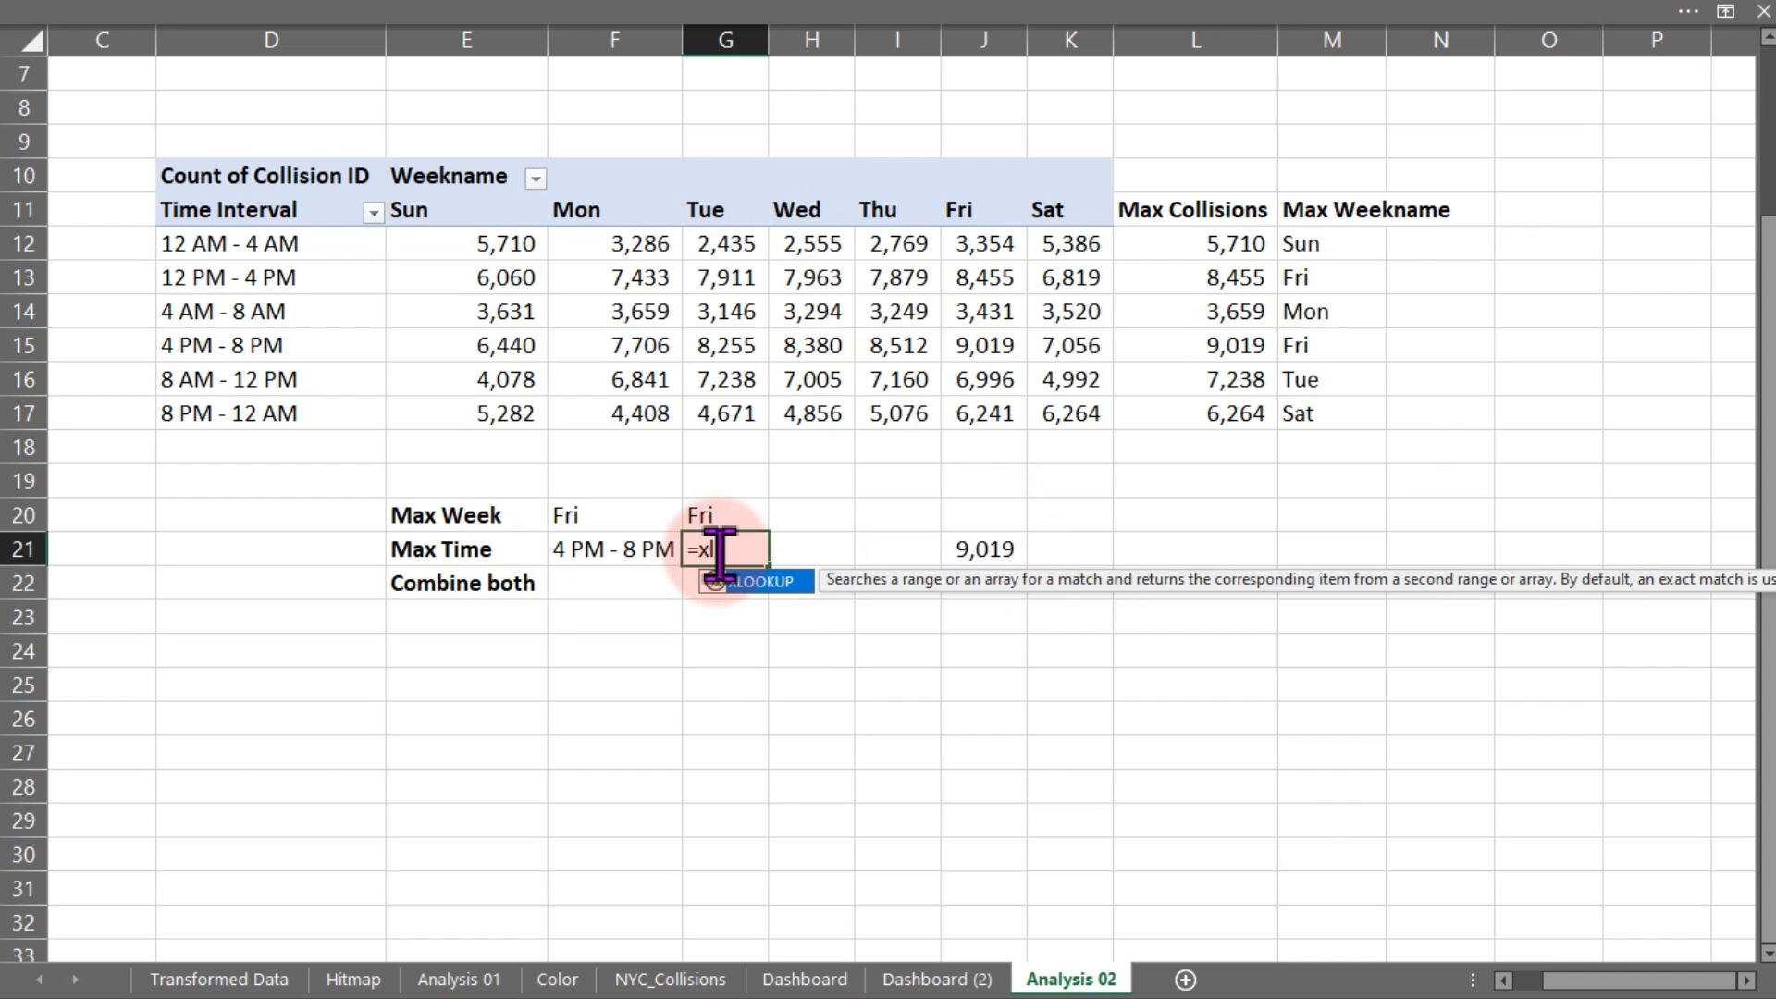
key(Tab)
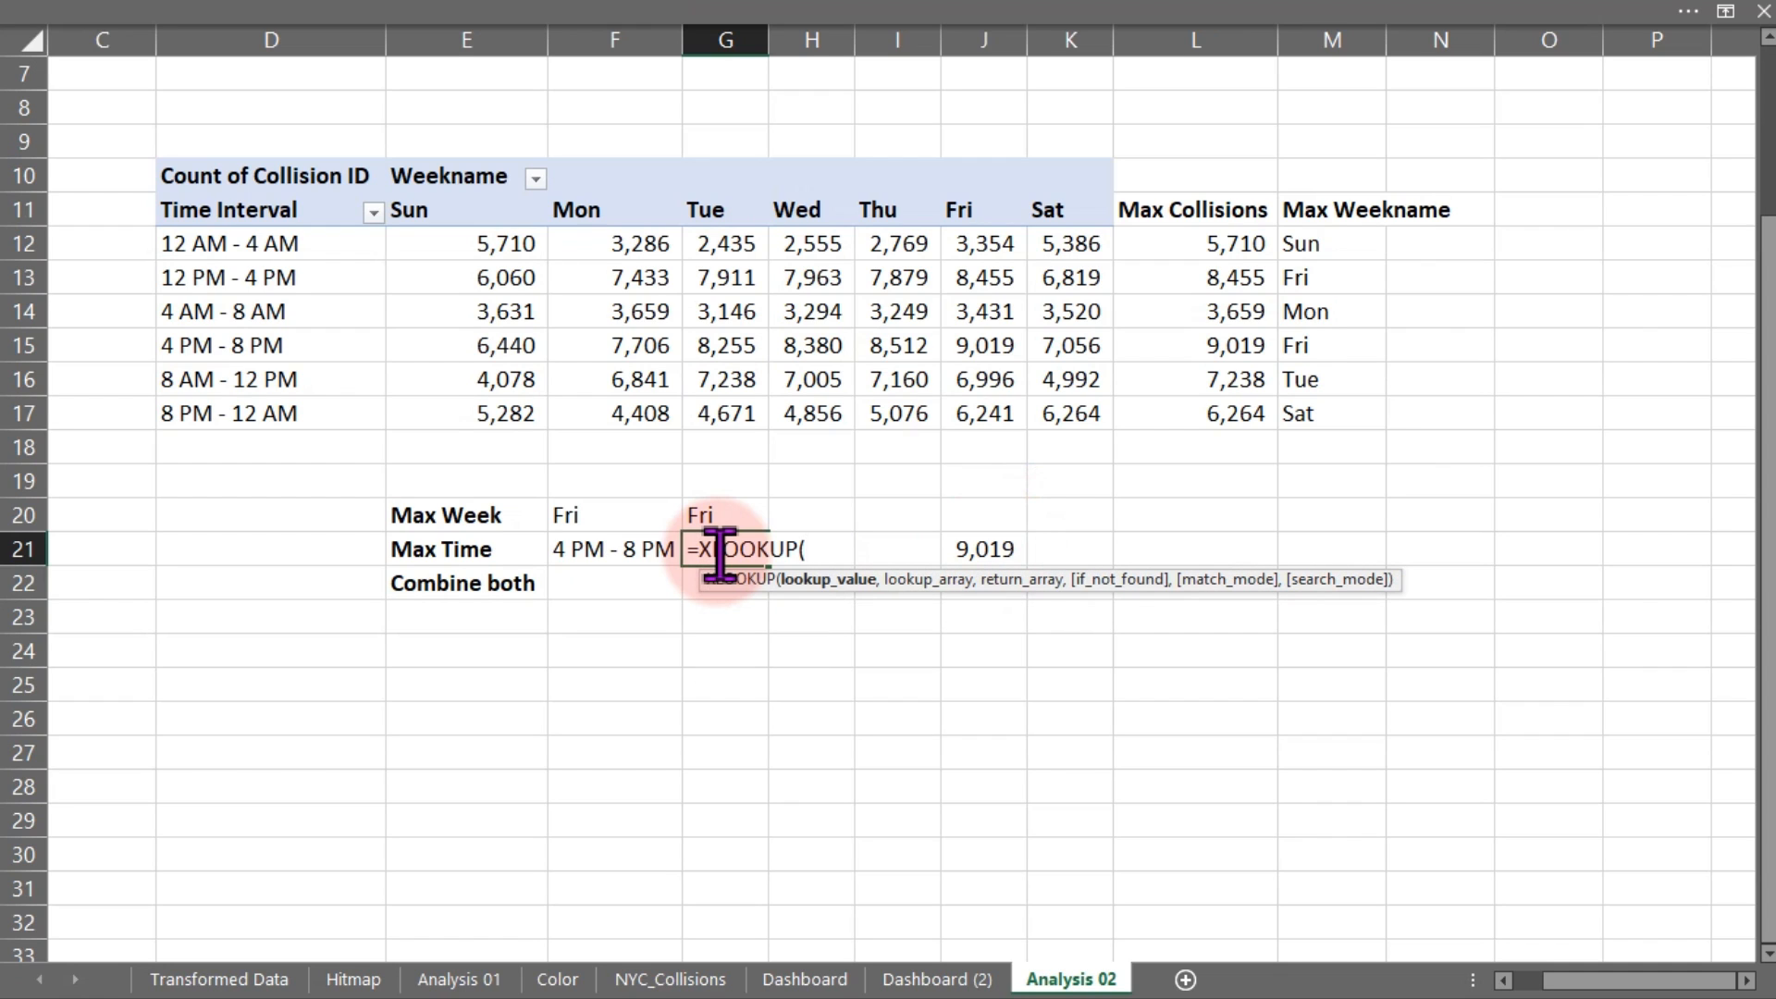
text(max)
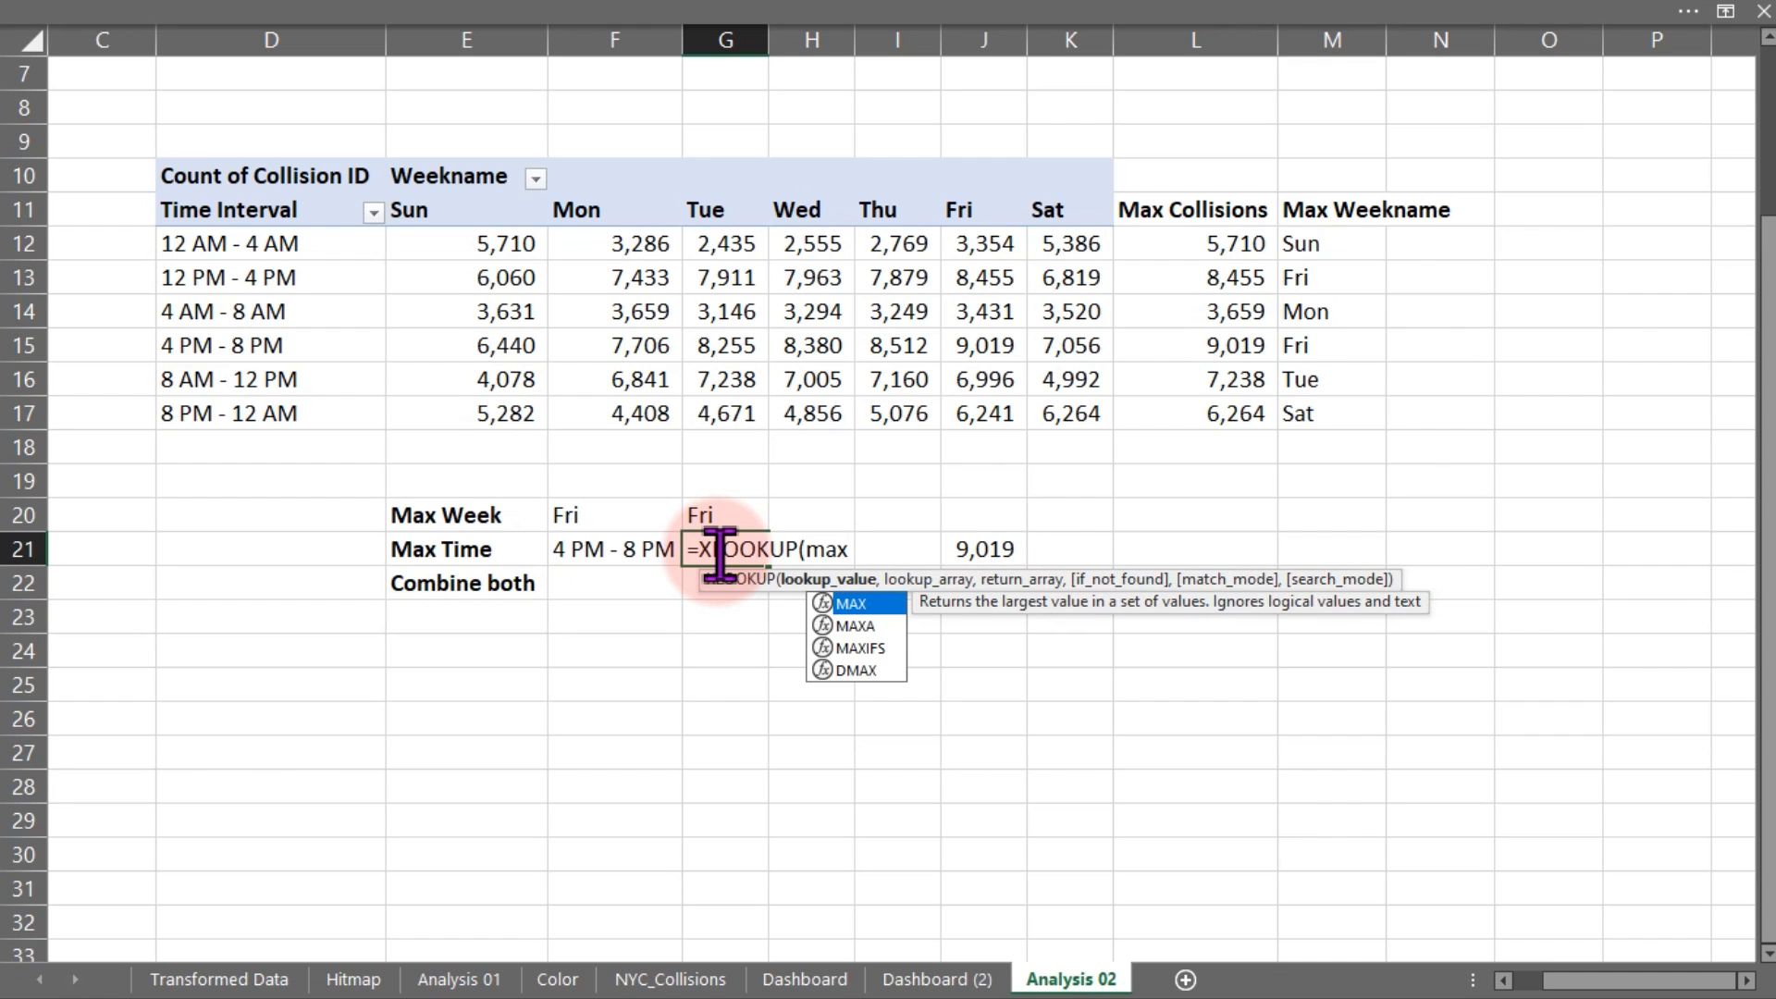
key(Tab)
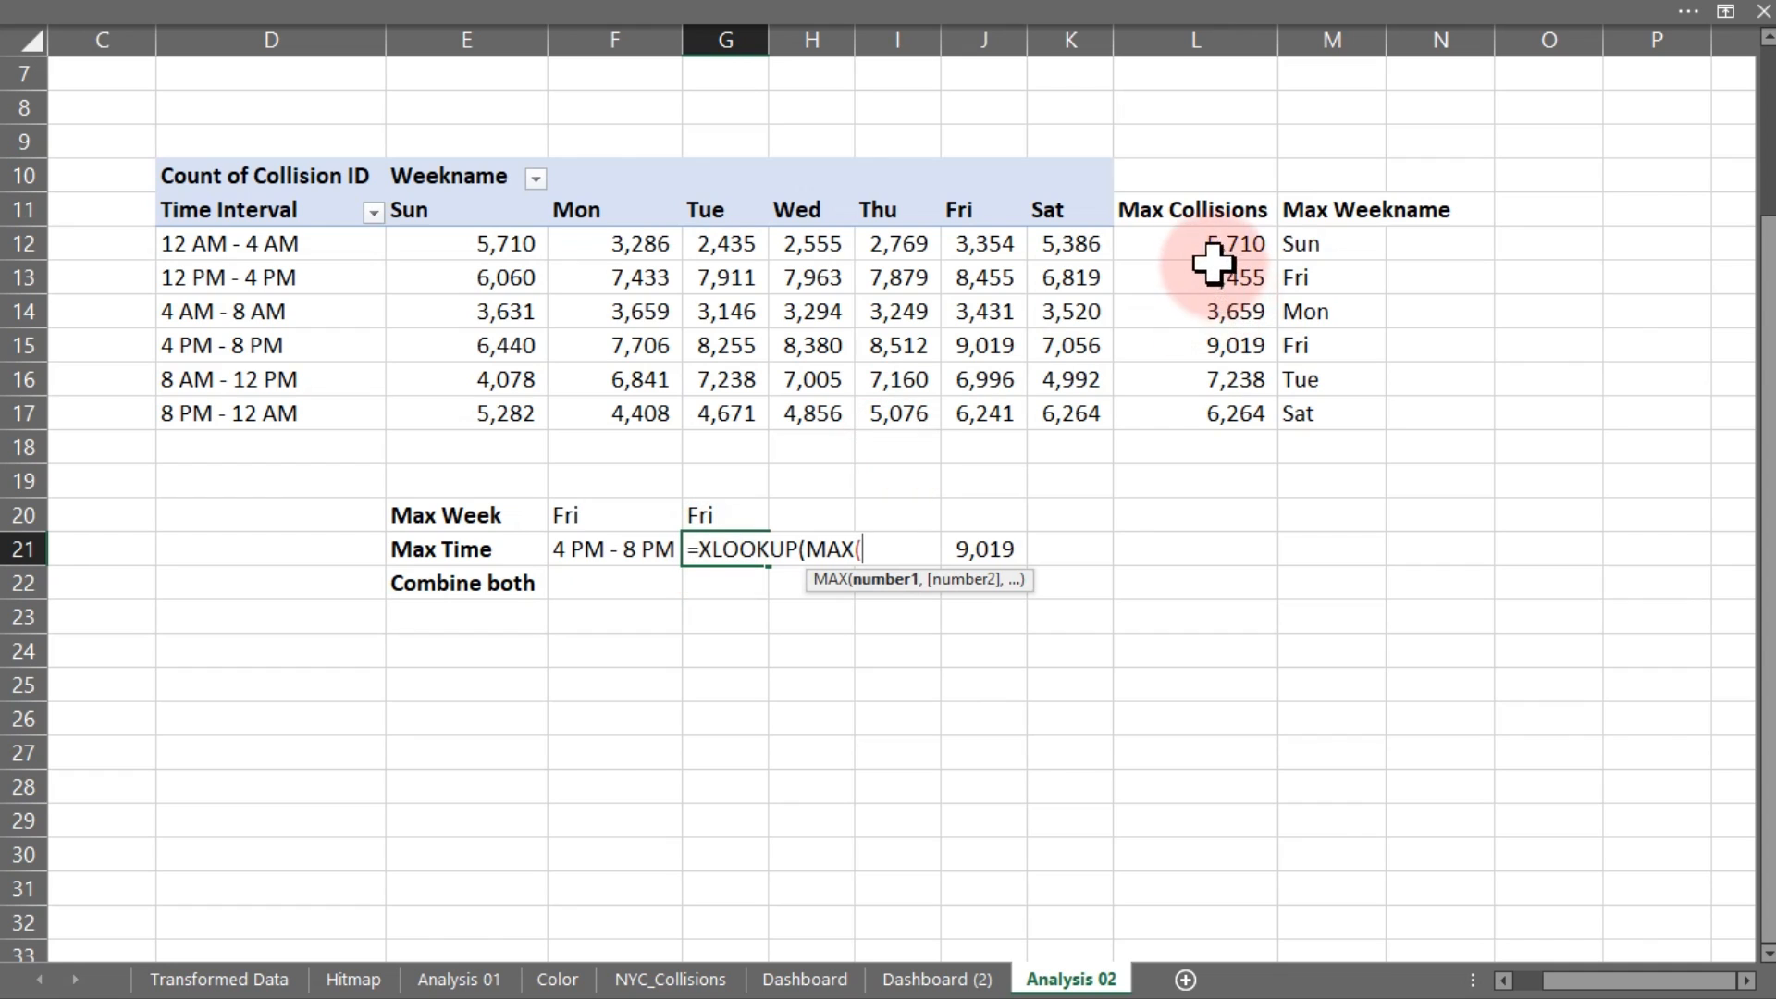
drag(1207, 243, 1204, 413)
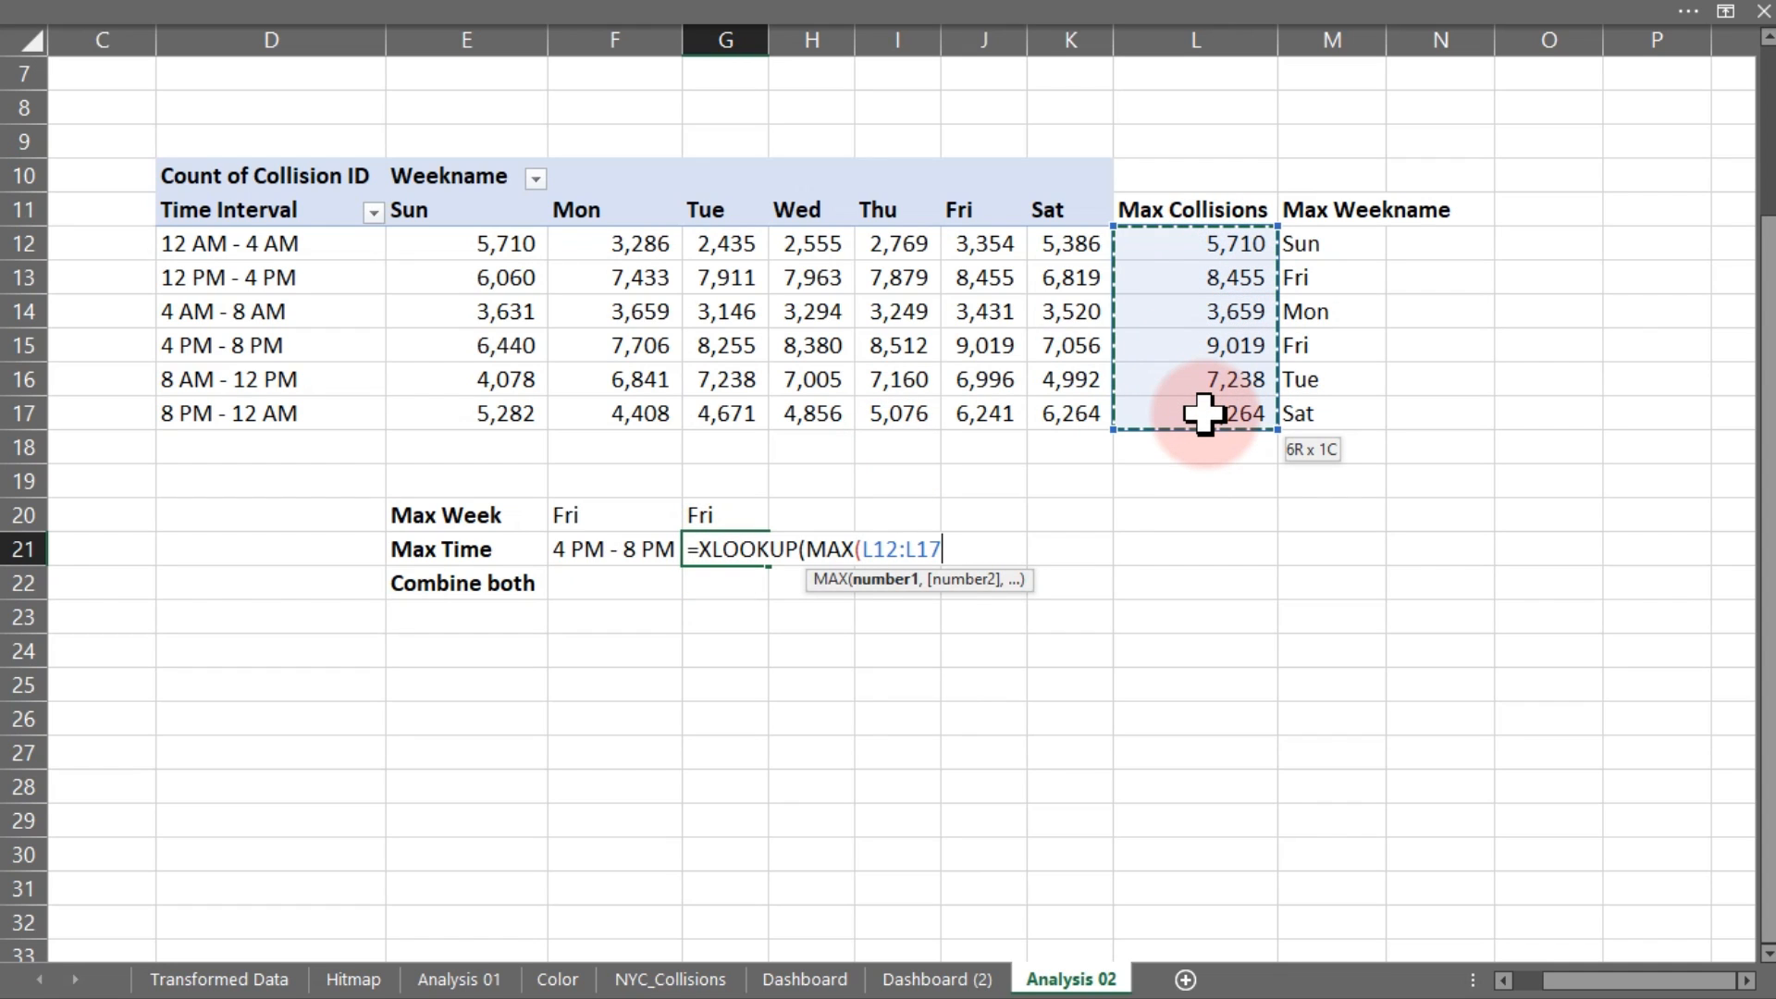
text(),)
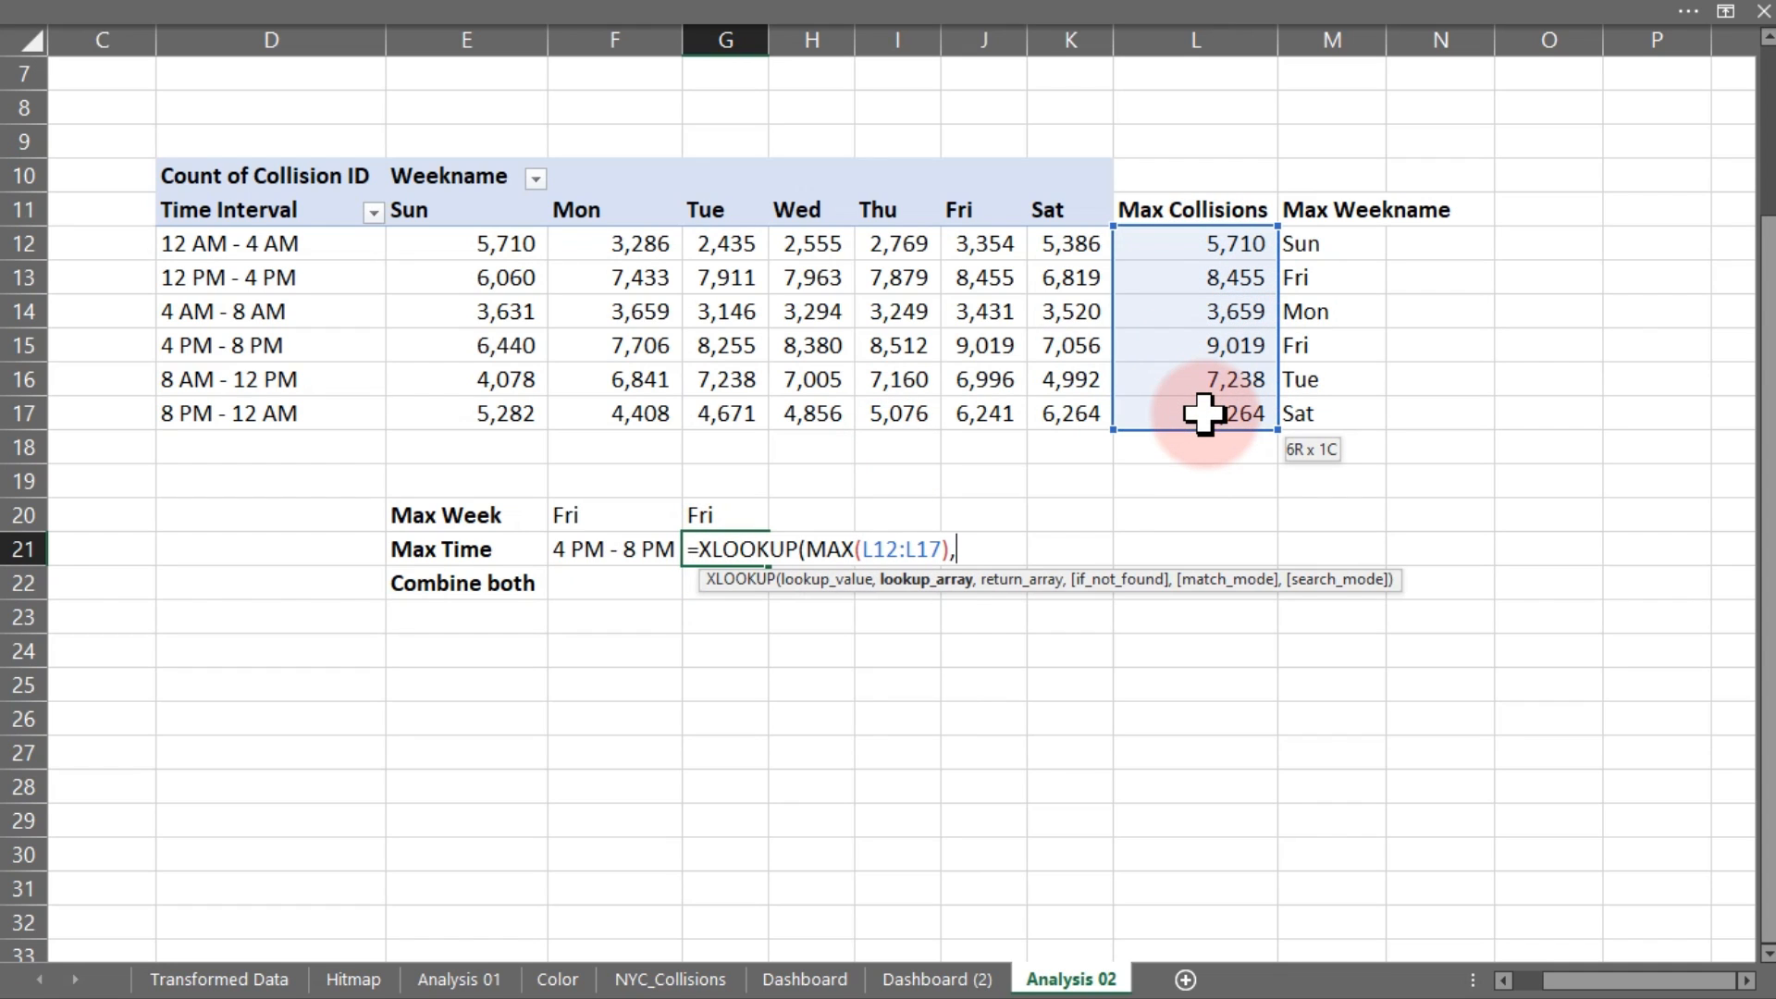
drag(1223, 250, 1223, 400)
text(,)
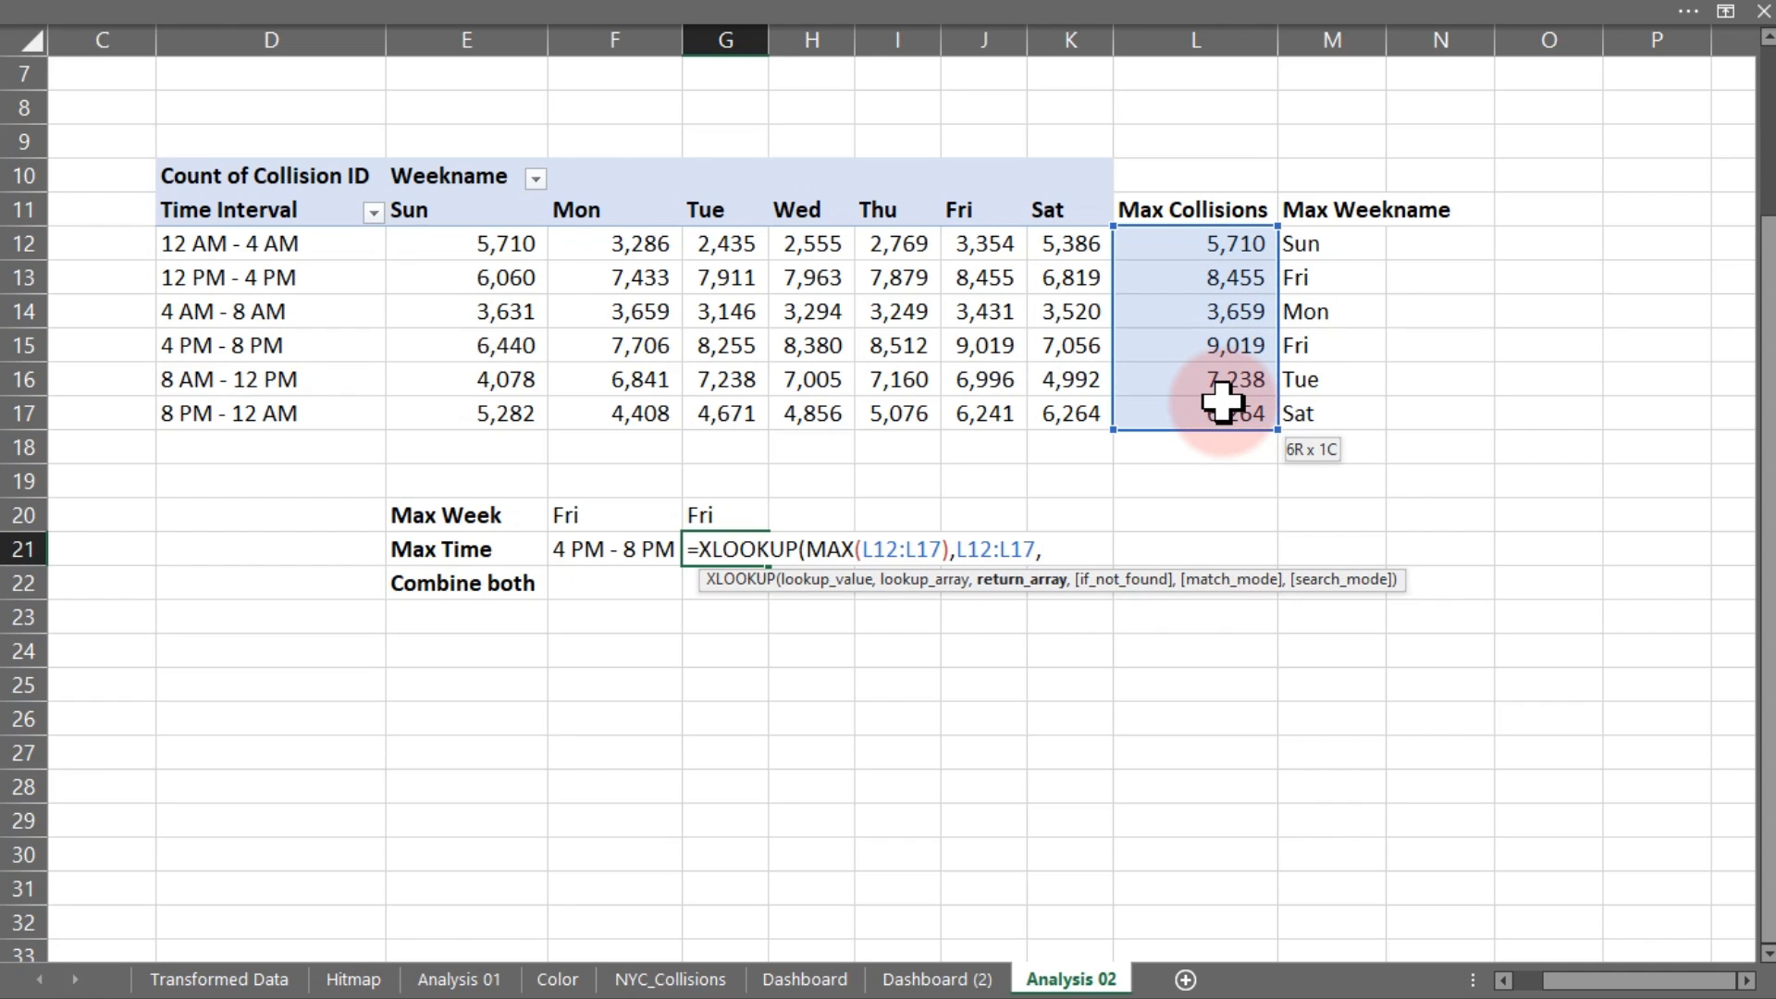
drag(291, 244, 294, 416)
key(Return)
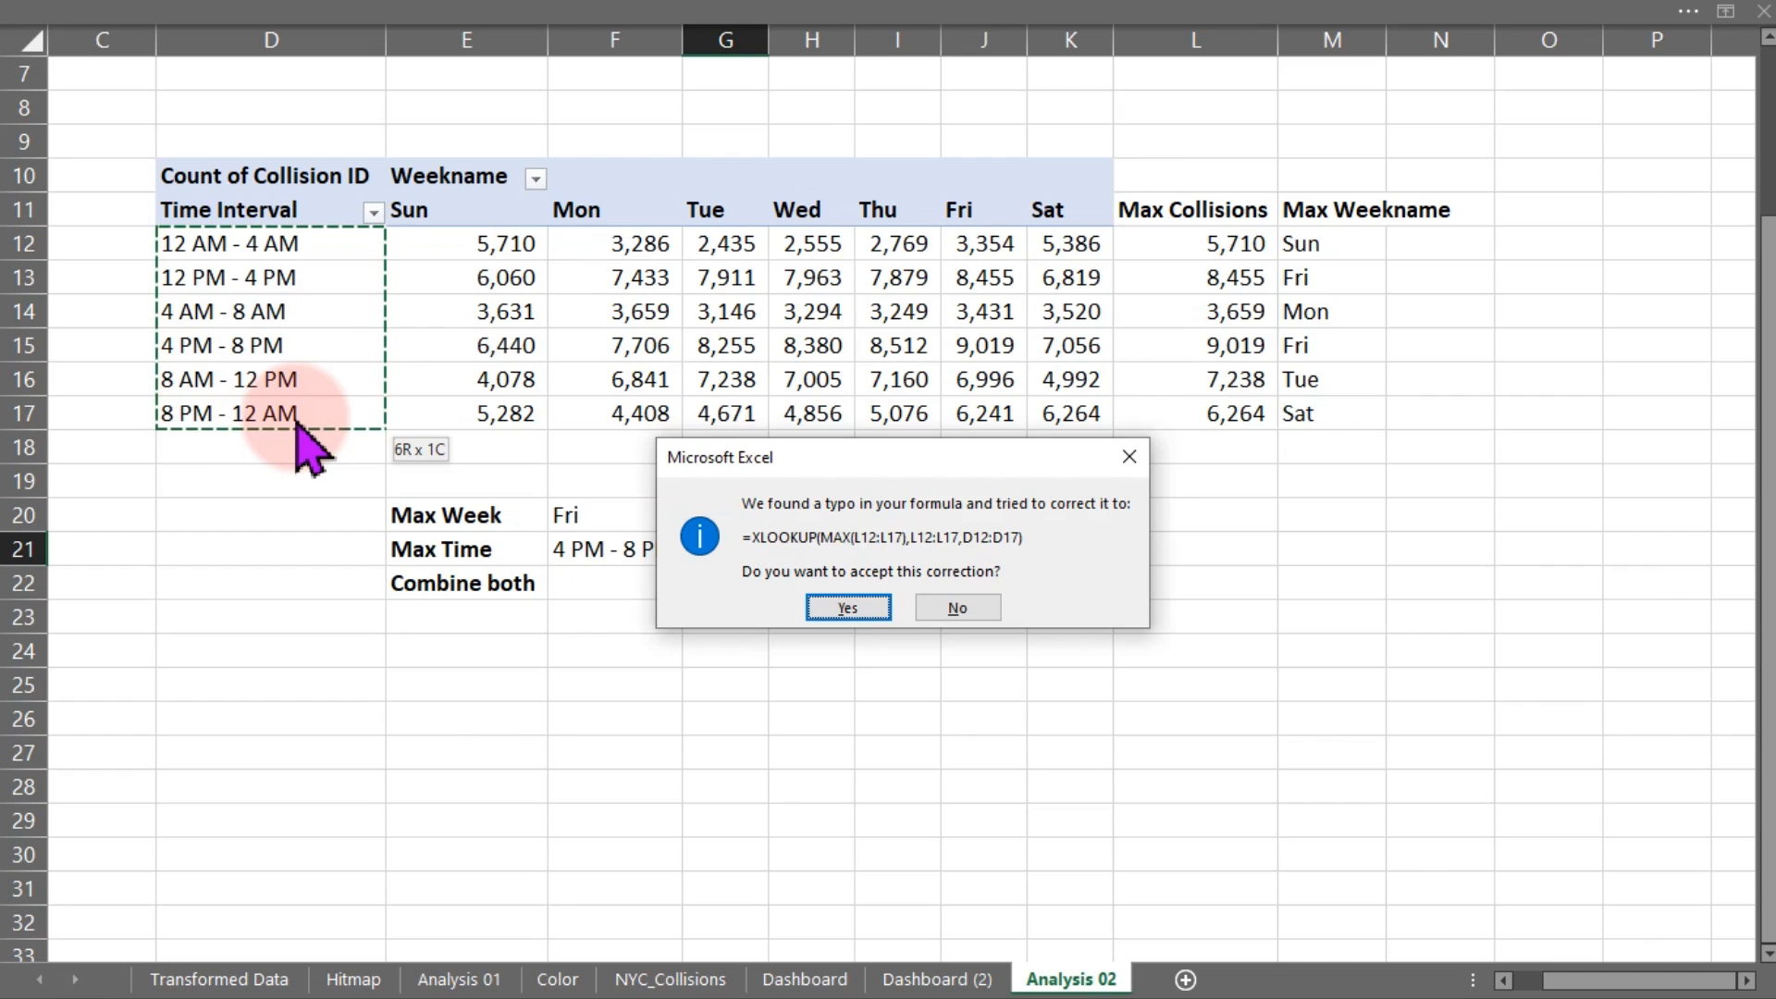
key(Return)
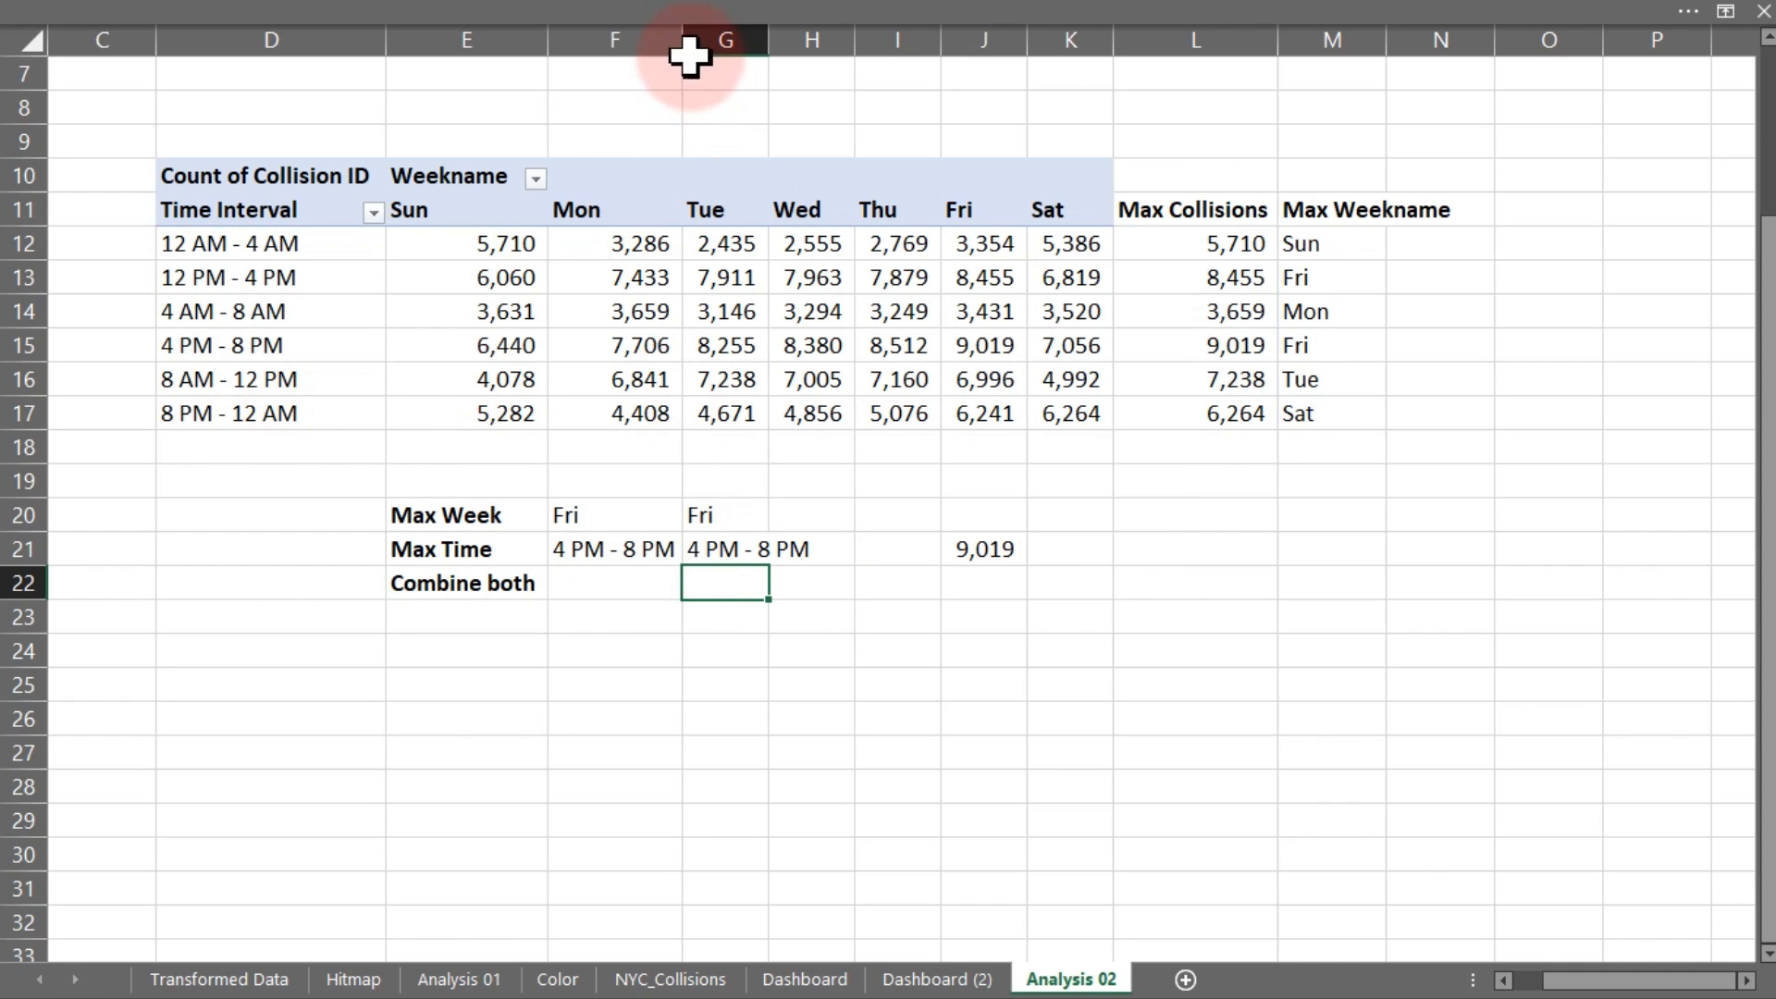
drag(685, 44, 703, 47)
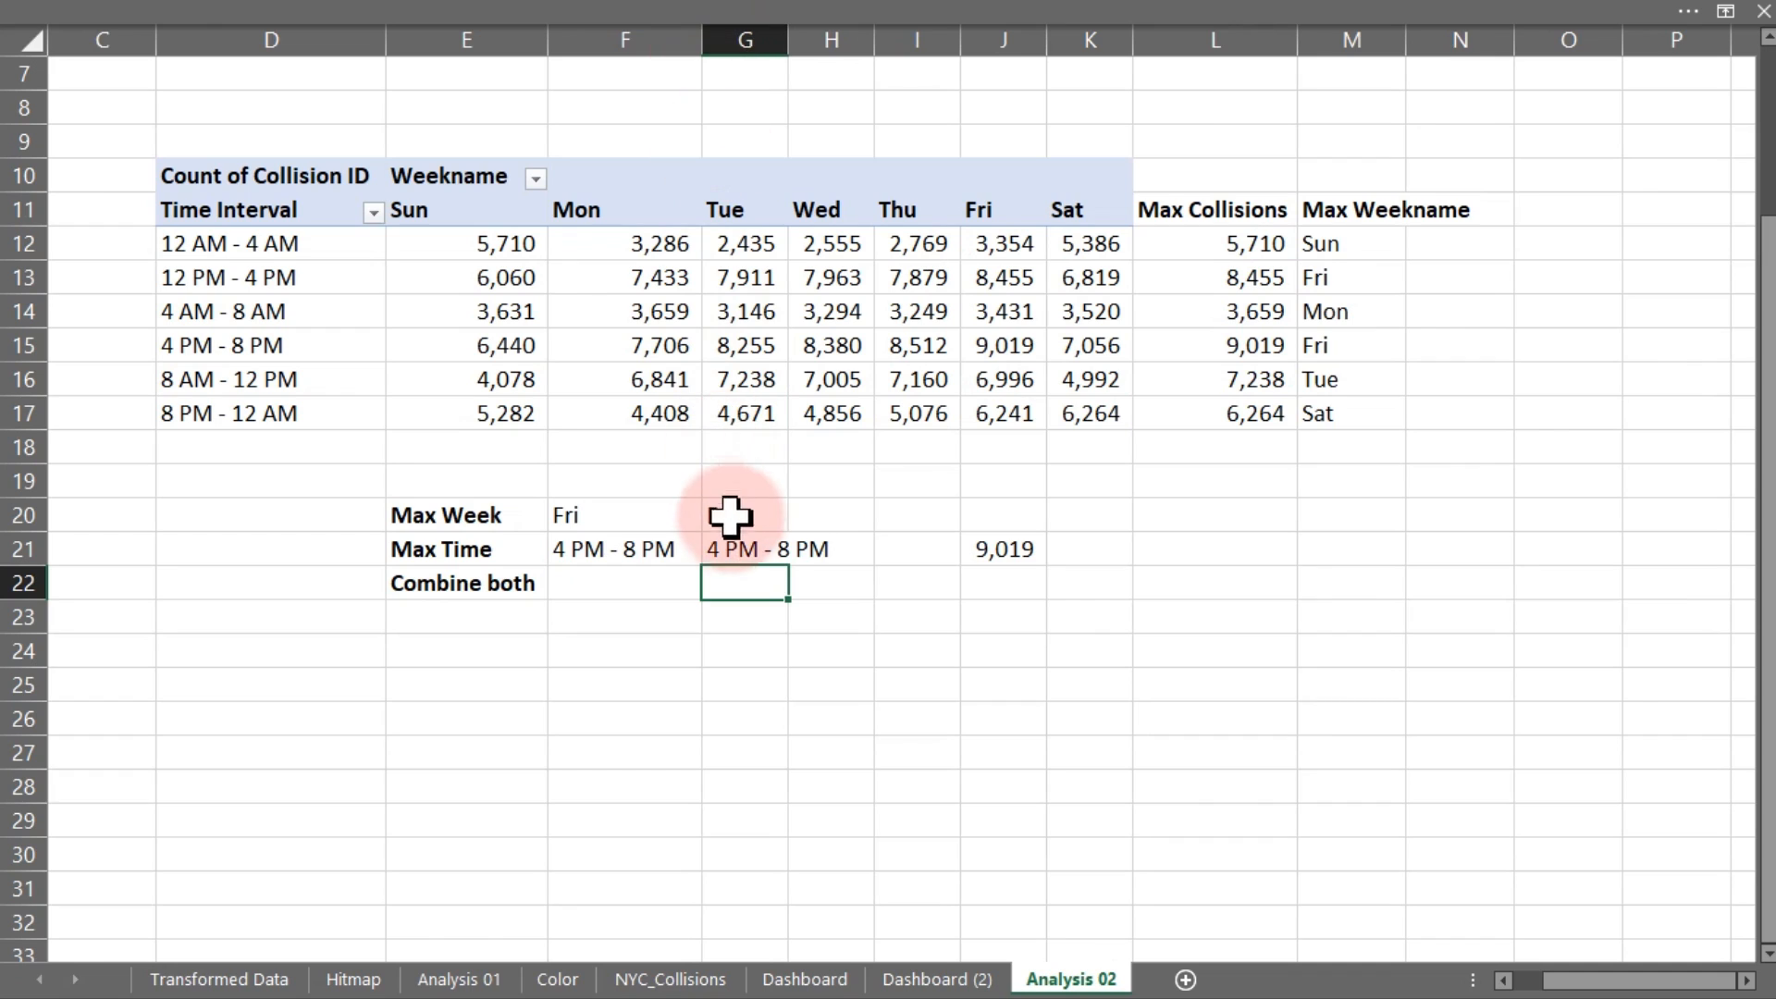
click(656, 586)
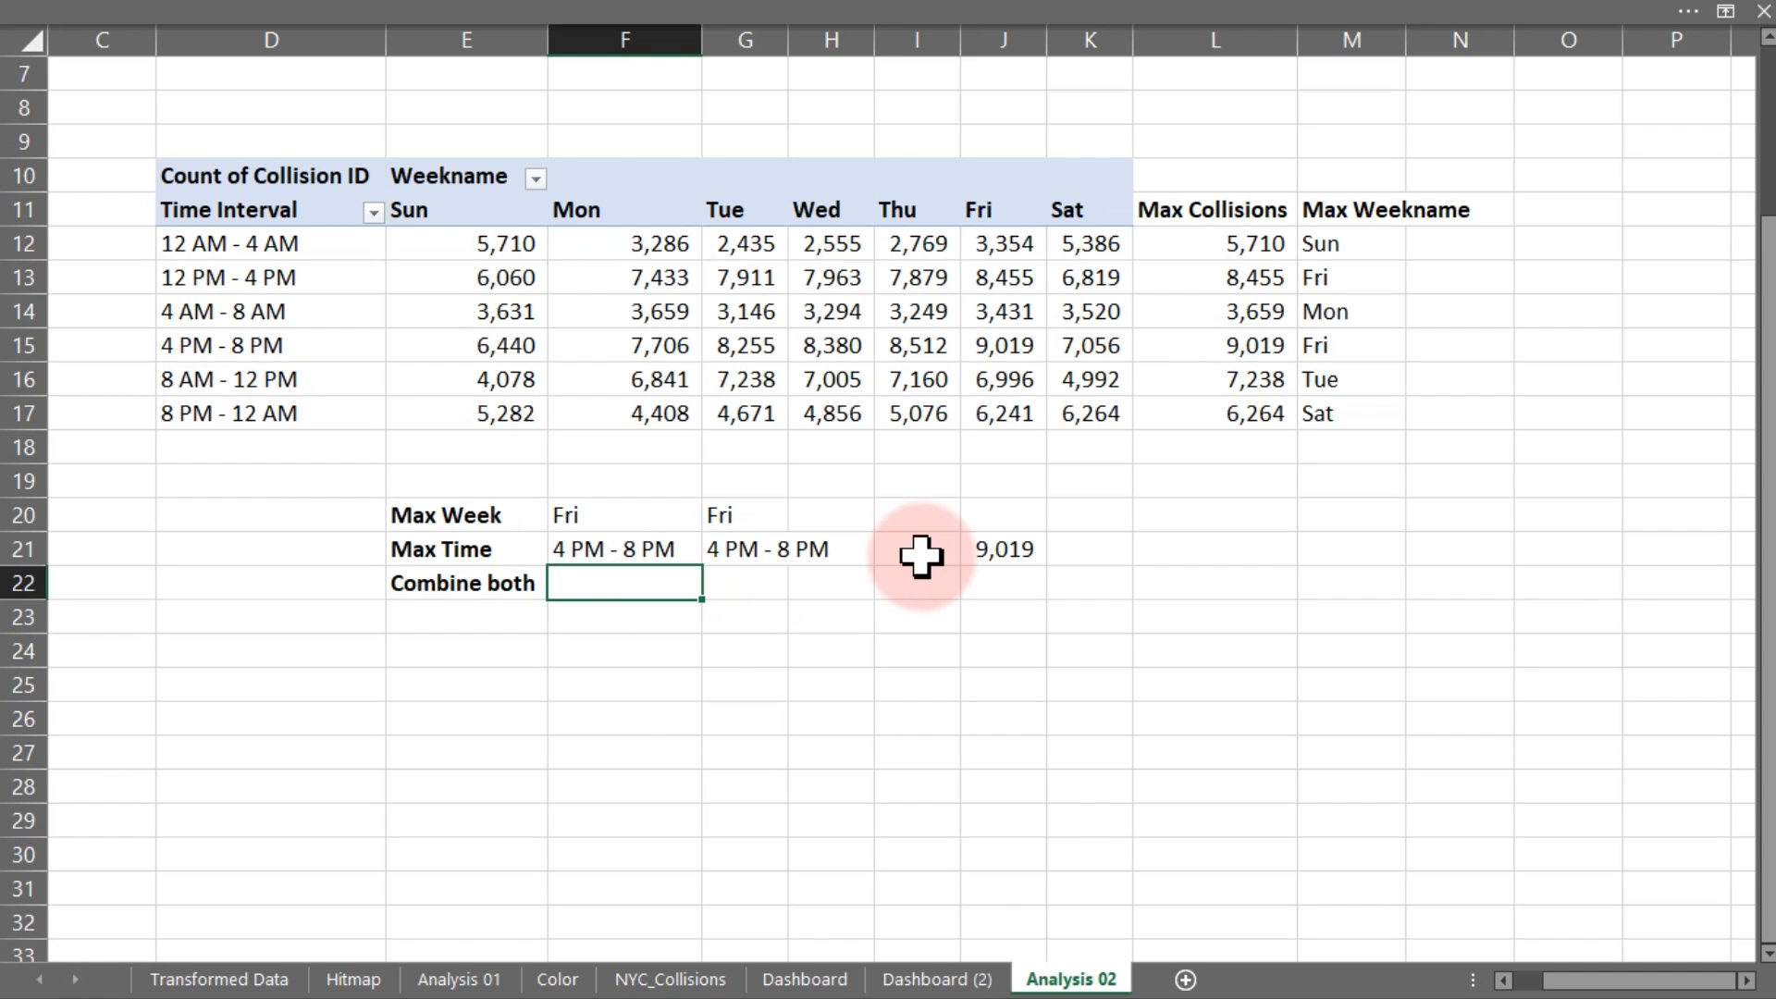
Enter =TEXTJOIN(" ",,F20,F21) in F22 to produce Fri 4 PM - 8 PM
text(=tex)
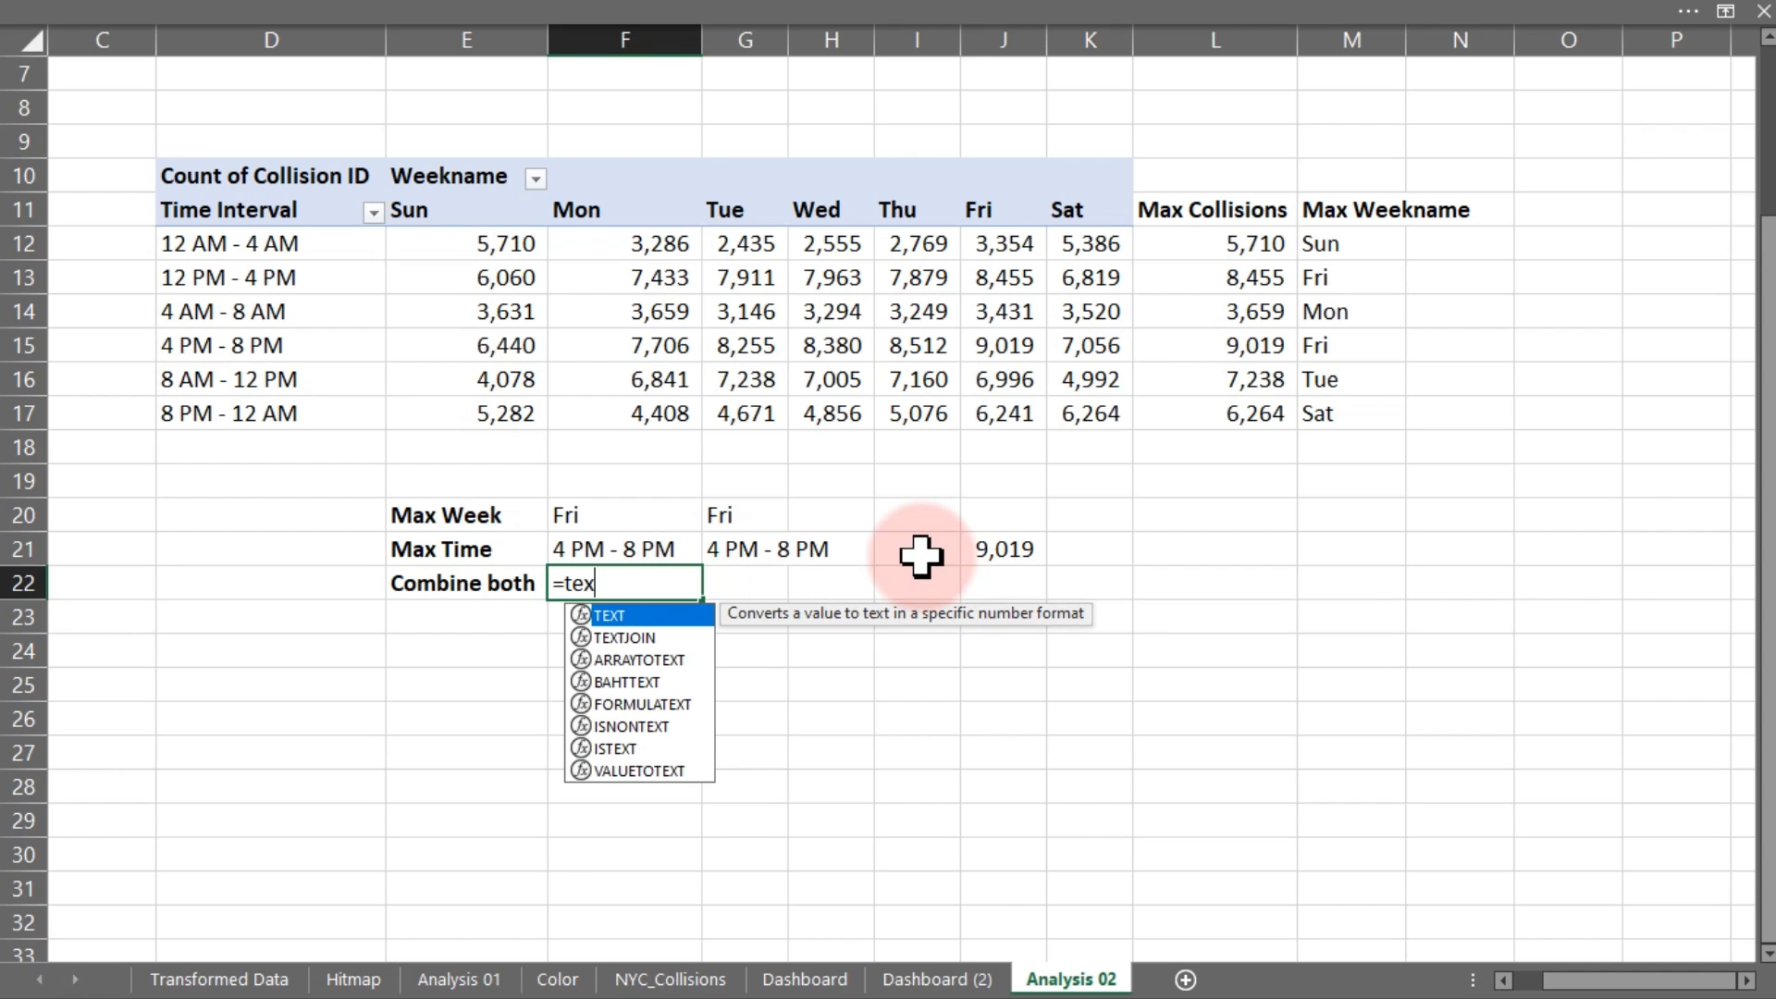
key(Down)
key(Tab)
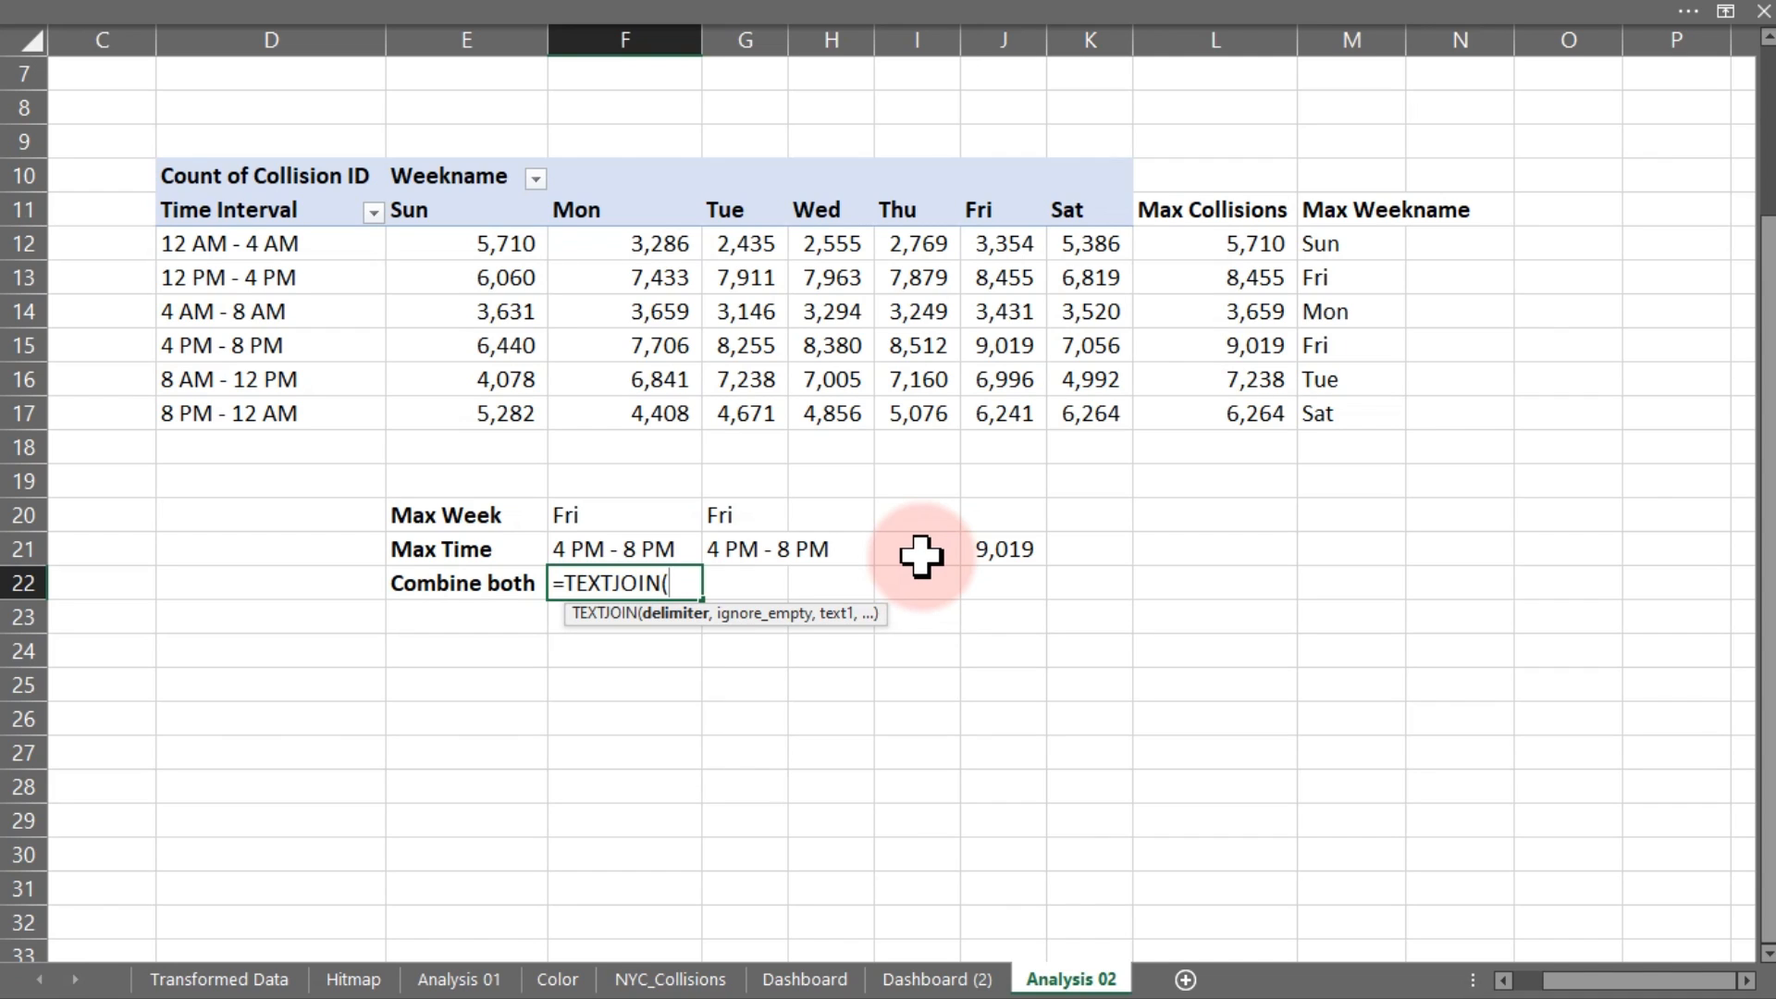
text(" ",,)
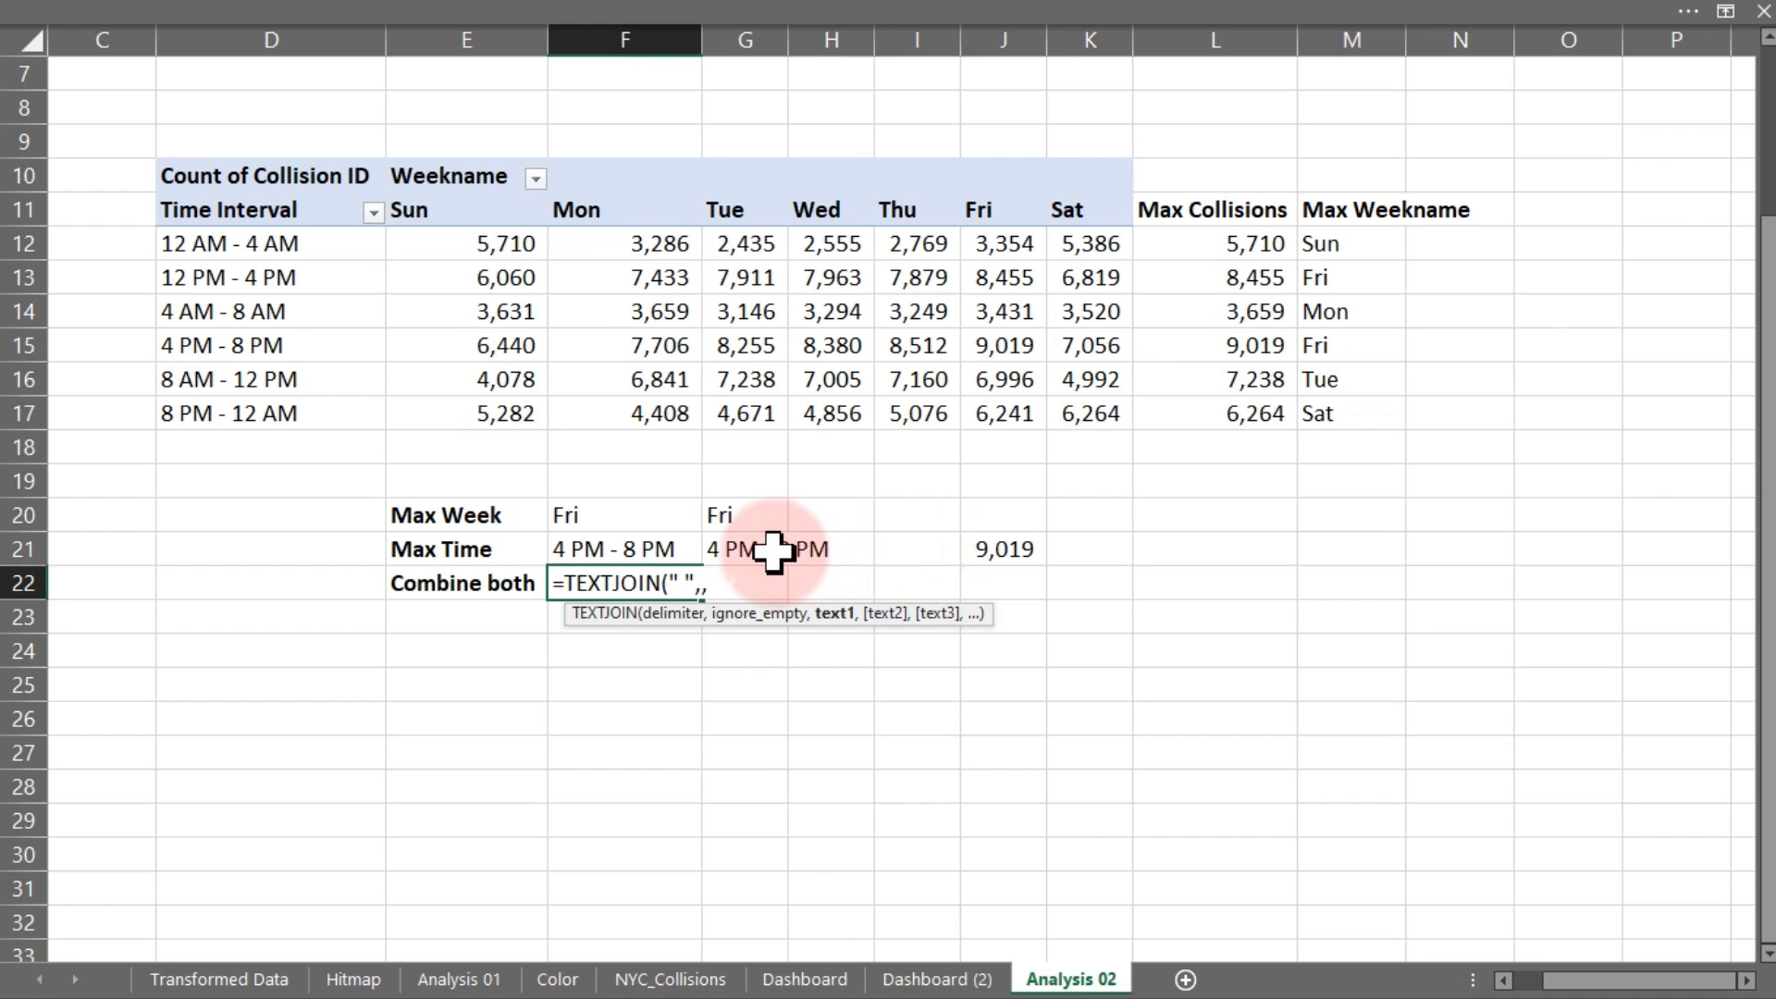
click(650, 514)
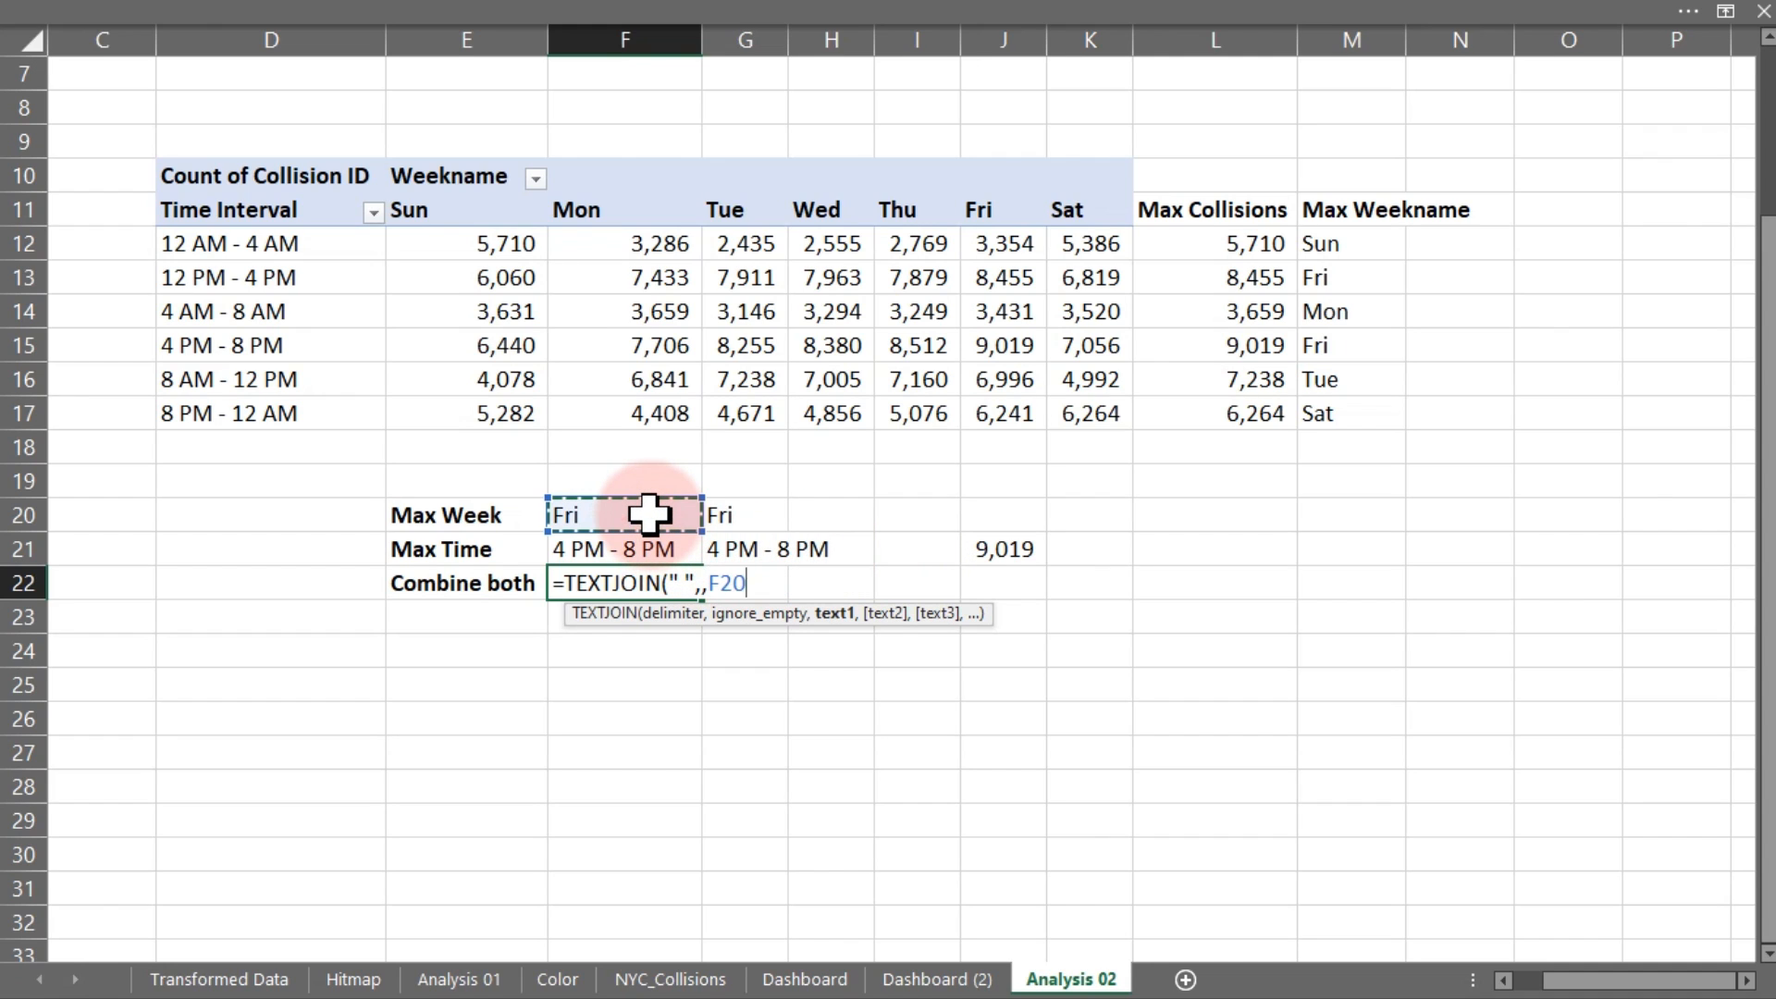
text(,)
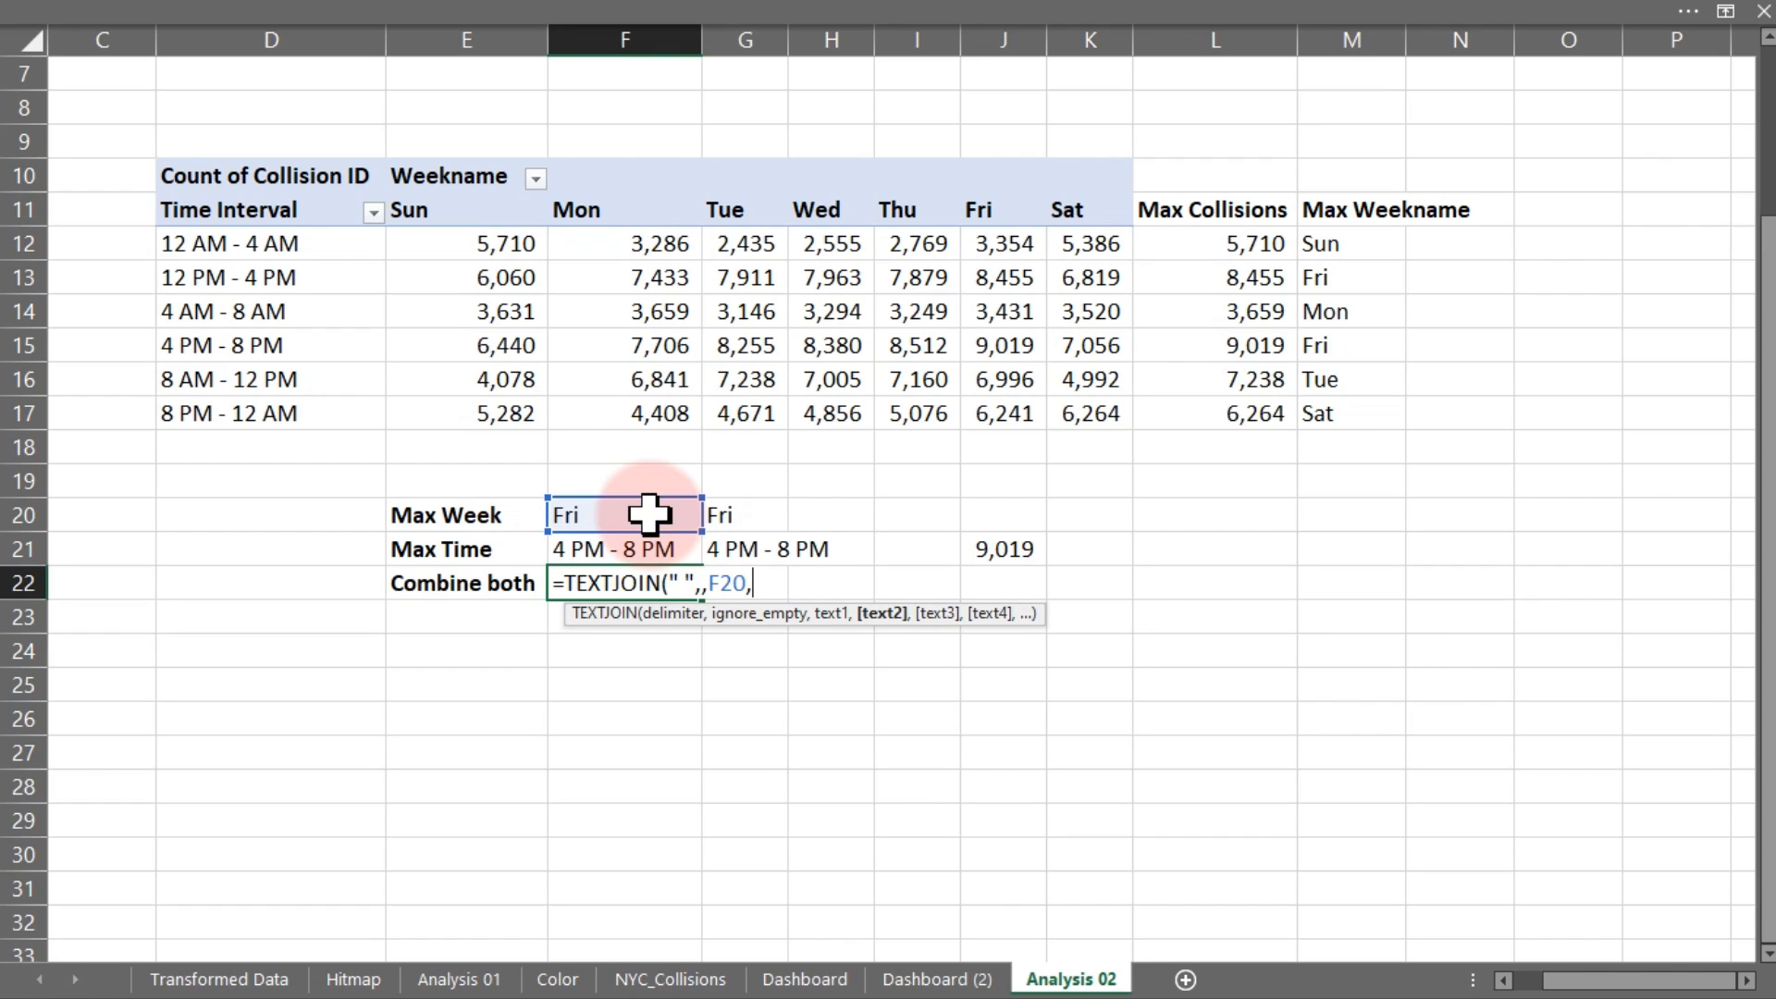
click(618, 550)
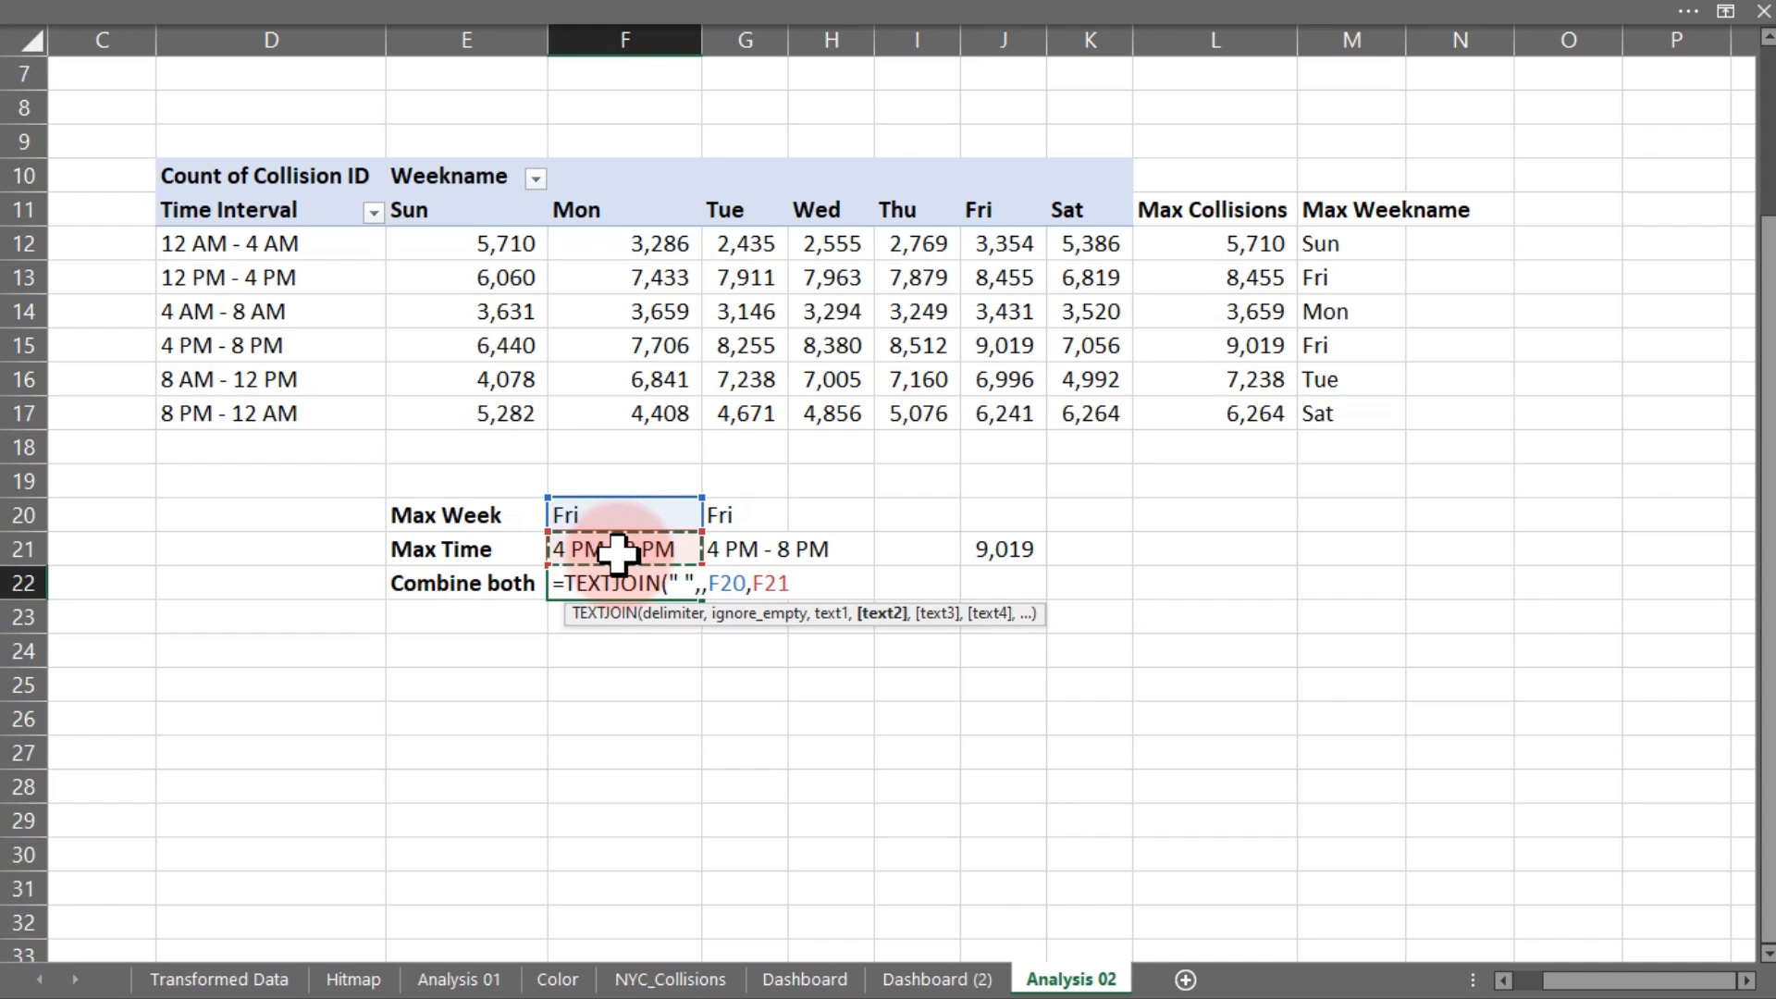
text())
key(Return)
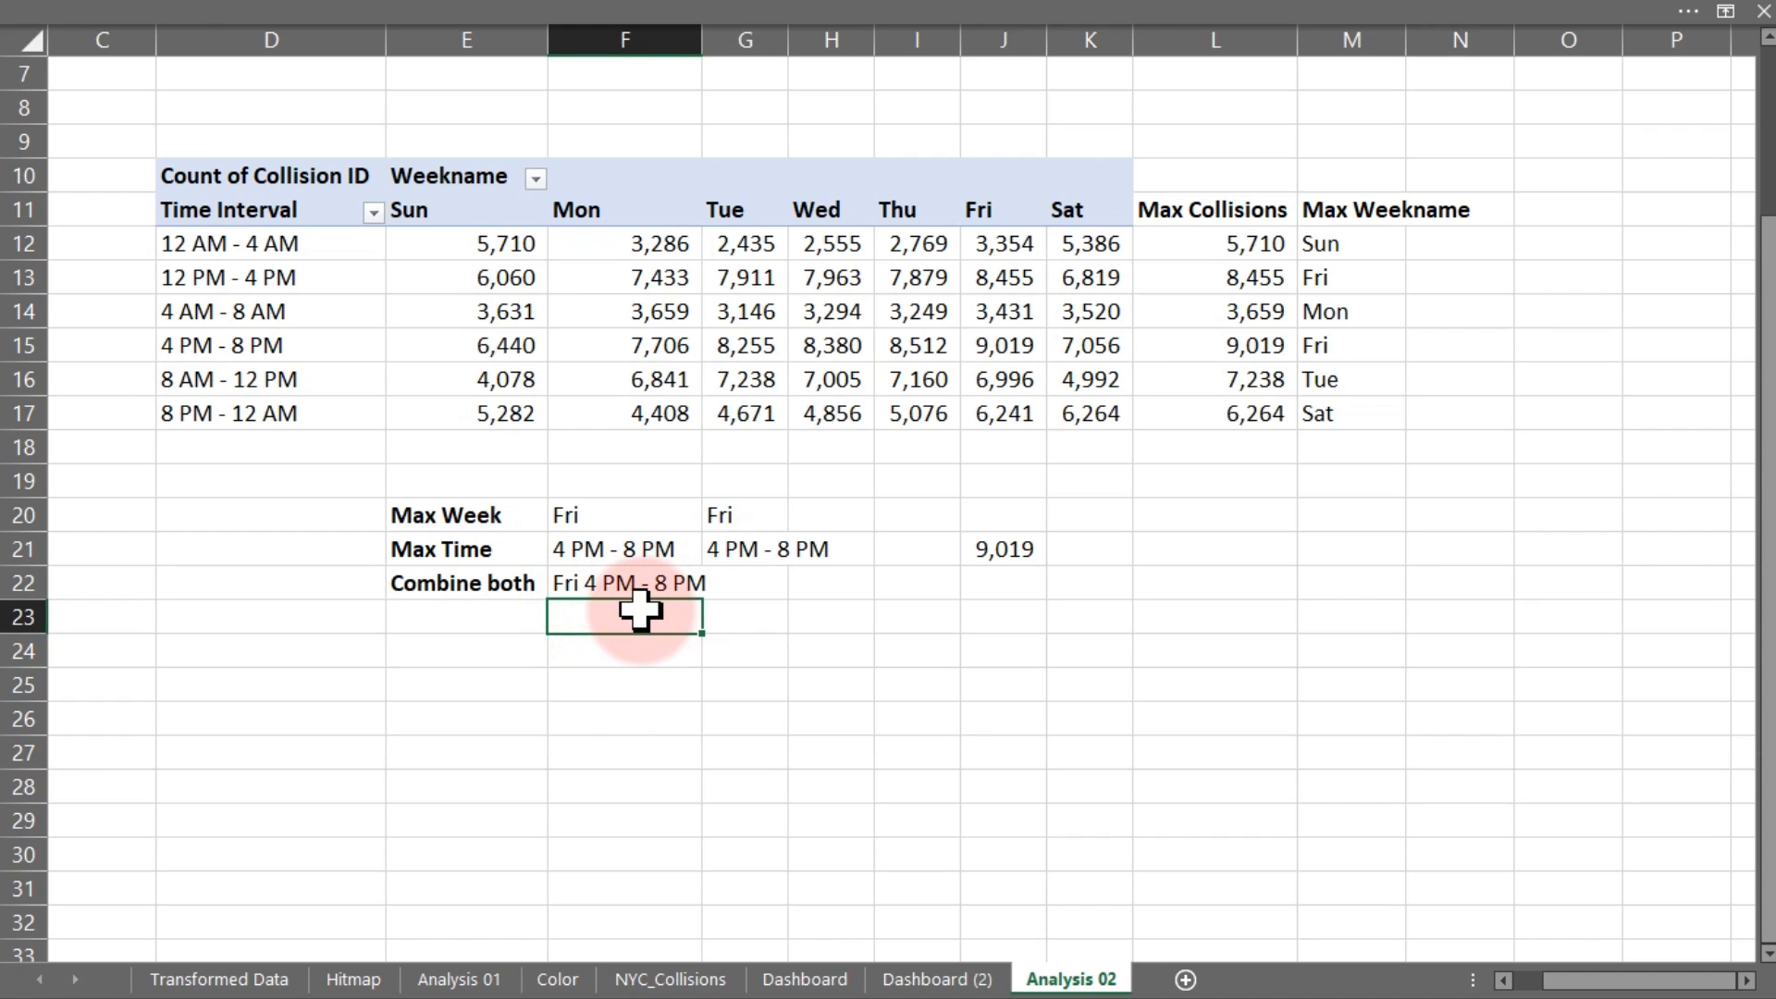
Enter =F20&" "&F21 in F23 for a second Fri 4 PM - 8 PM label
text(=)
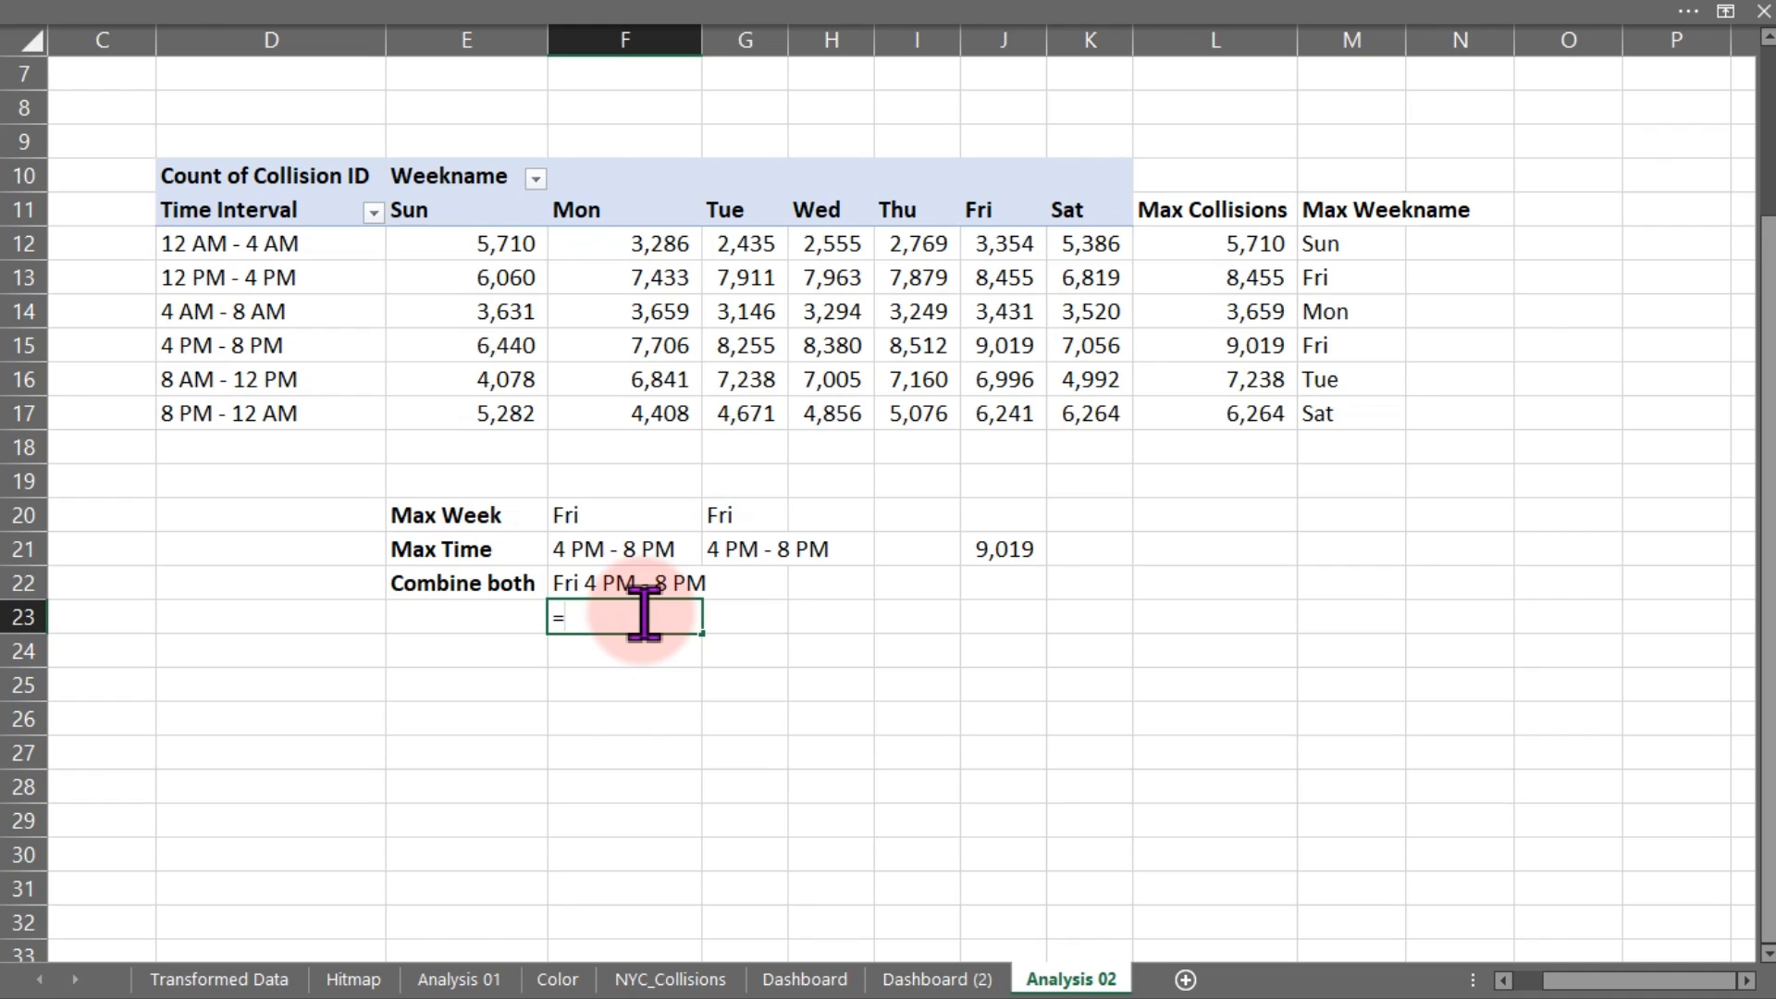
click(597, 515)
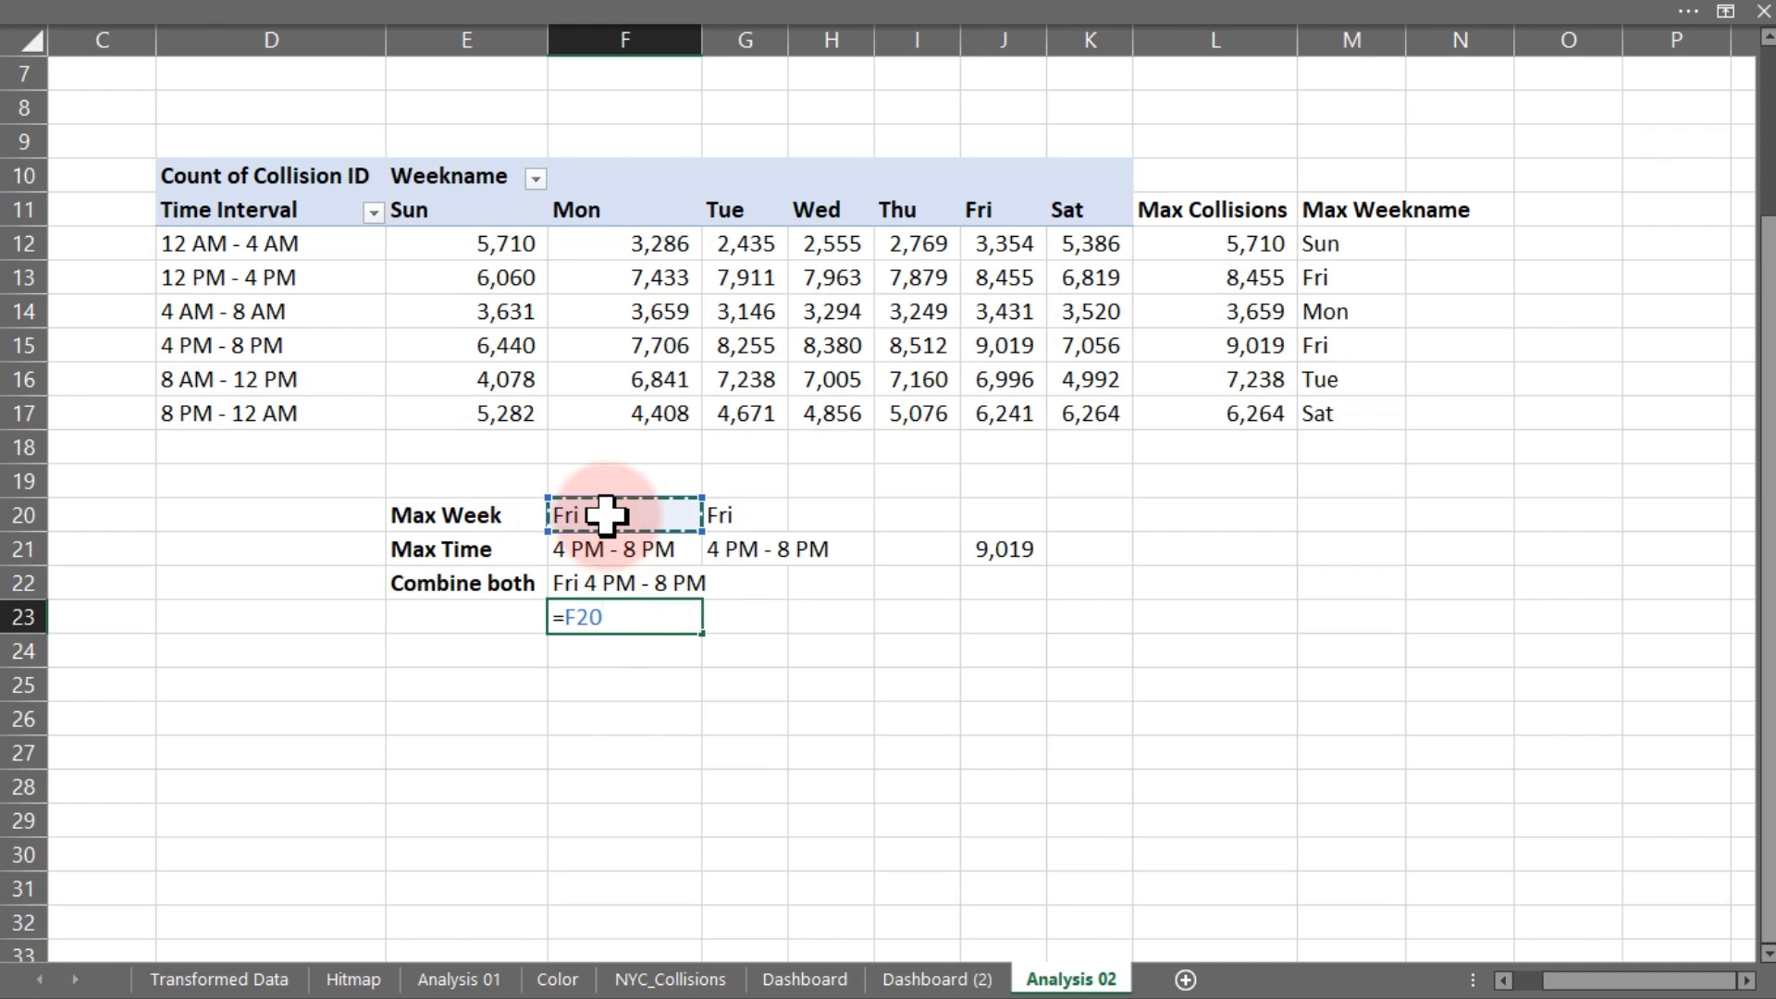
text(& " "&)
click(603, 551)
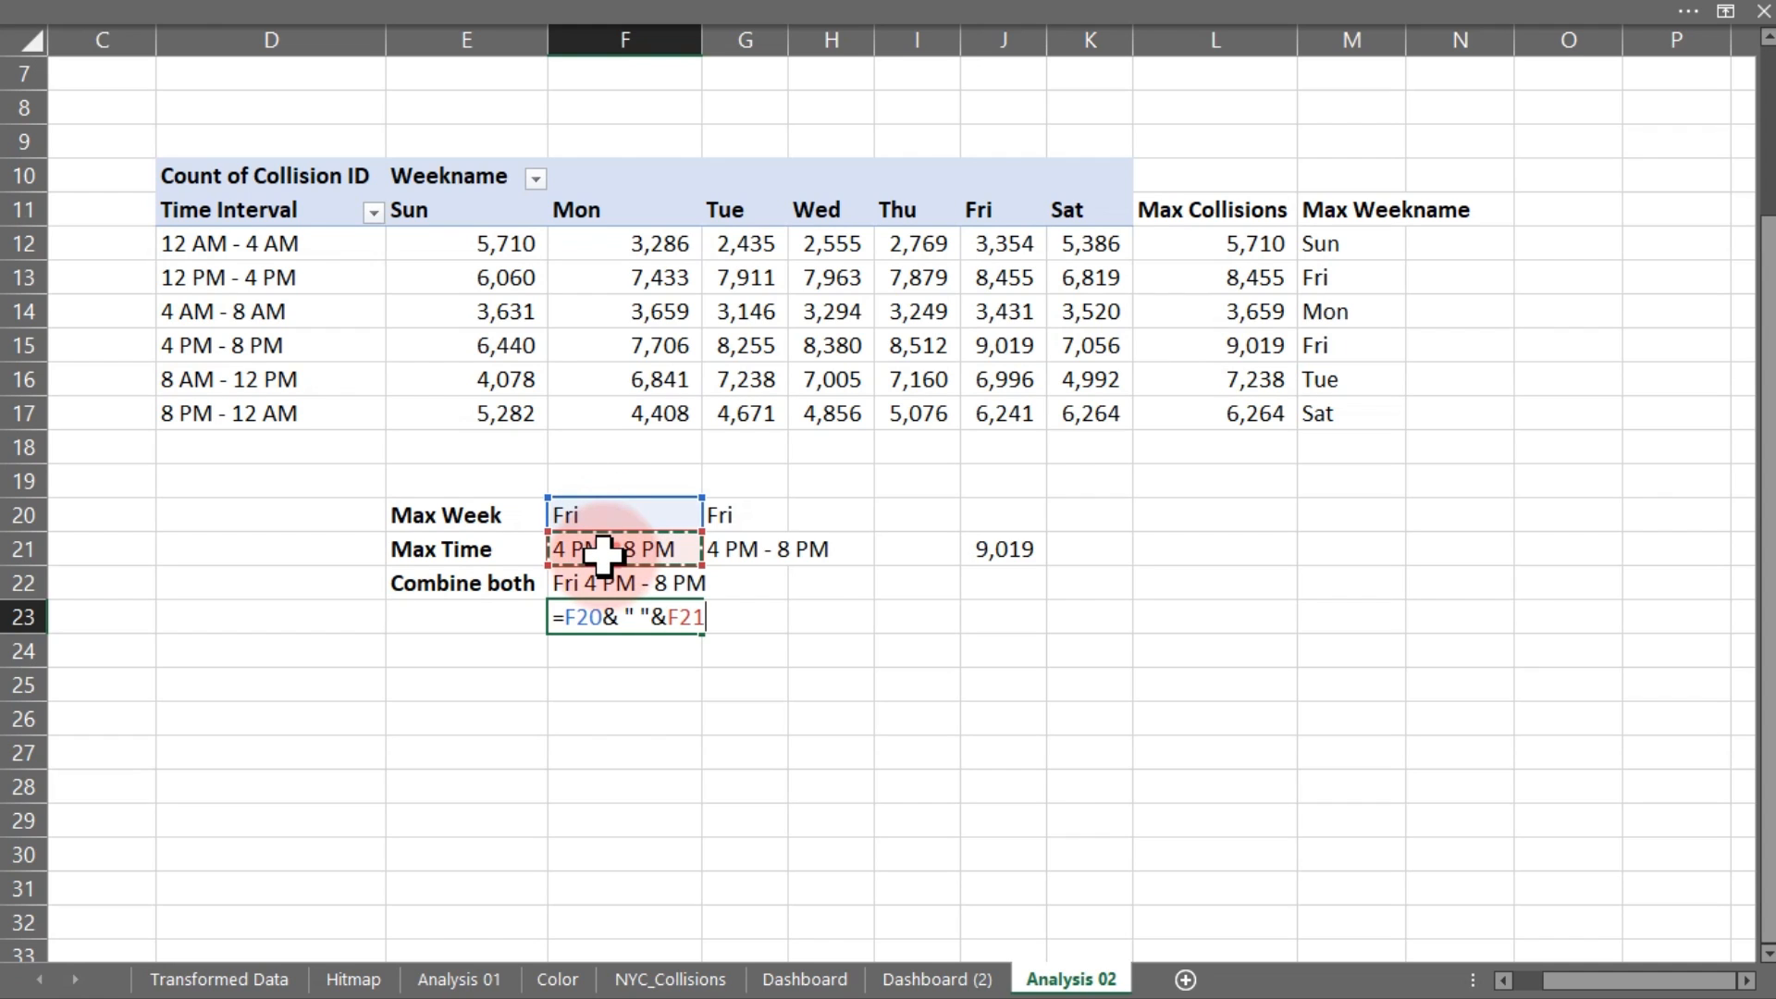
key(Return)
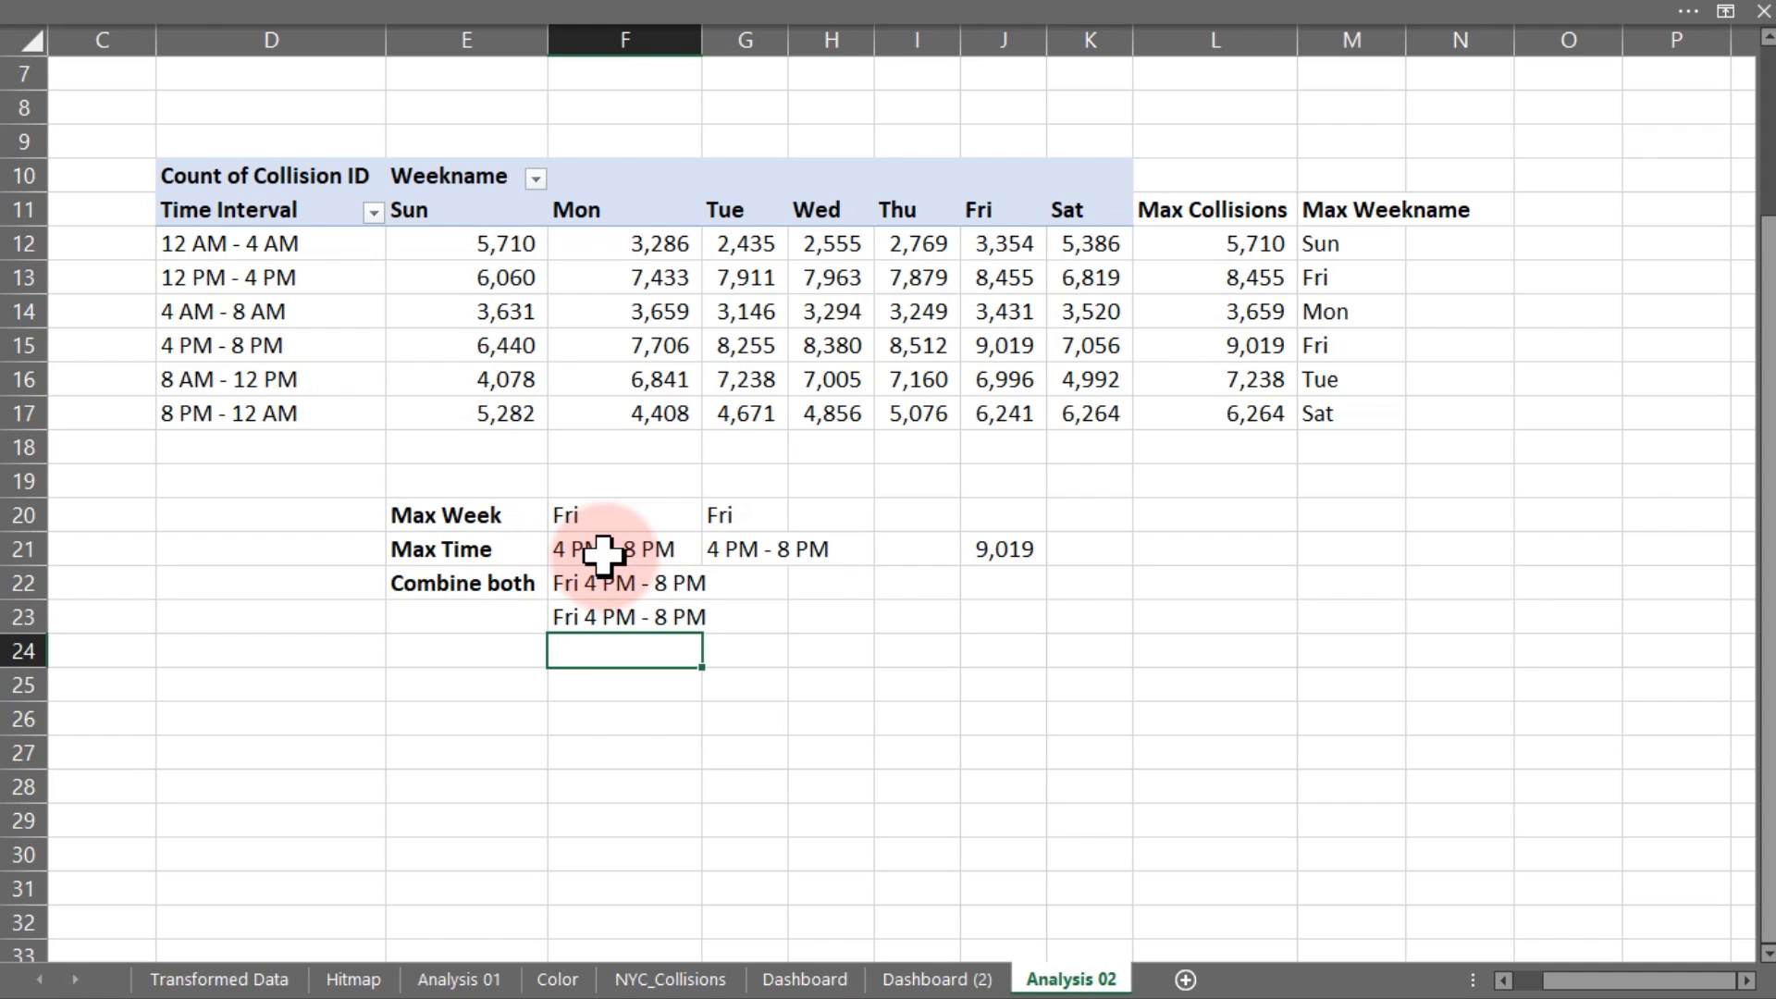
Review the formulas in F23 and F22 without changing them
double_click(635, 618)
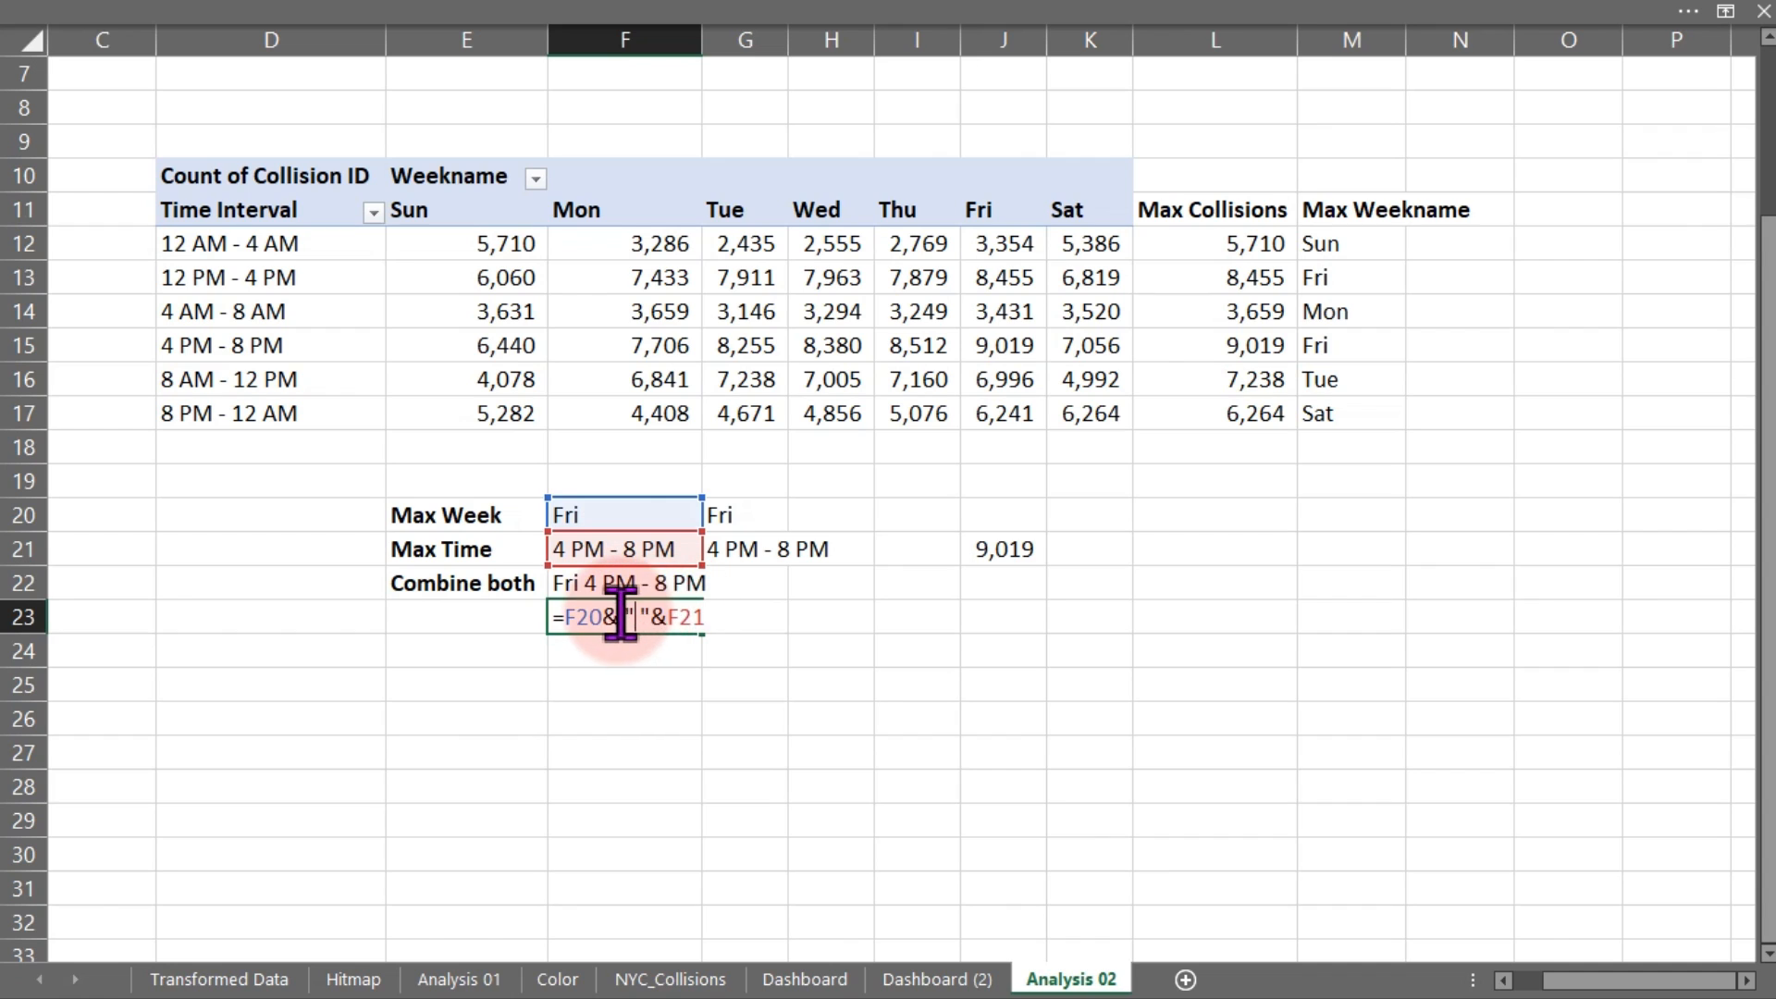
key(Escape)
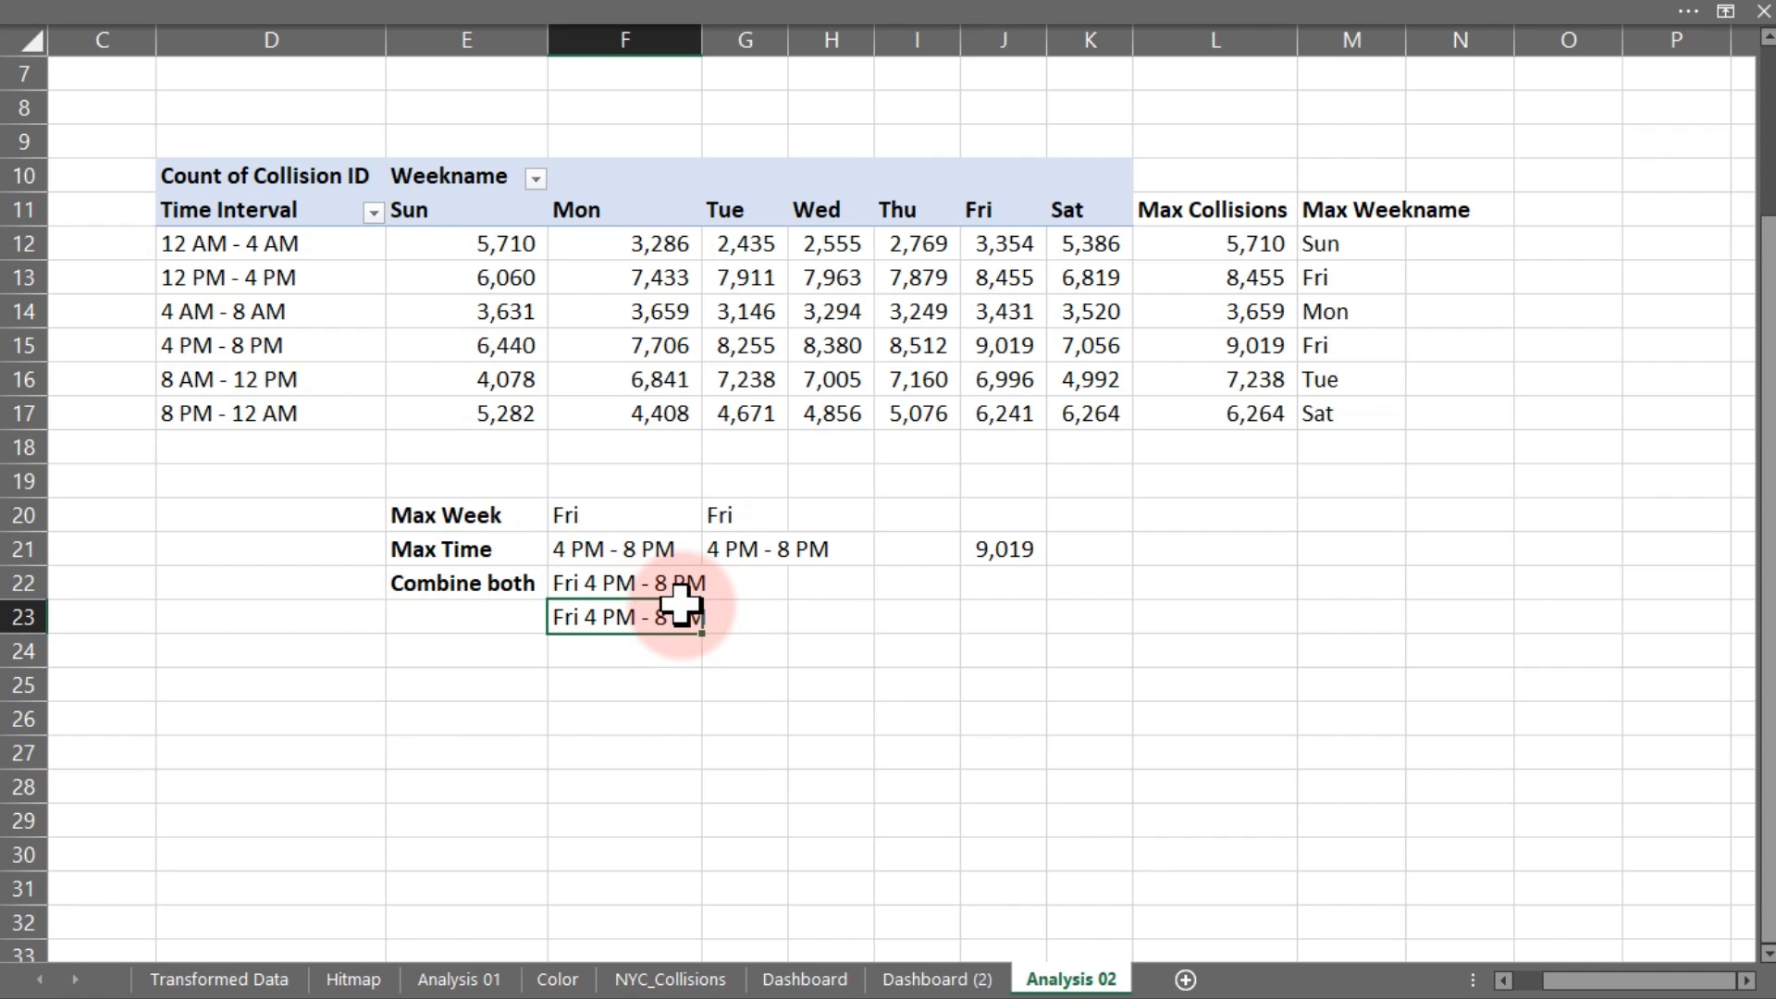
double_click(685, 581)
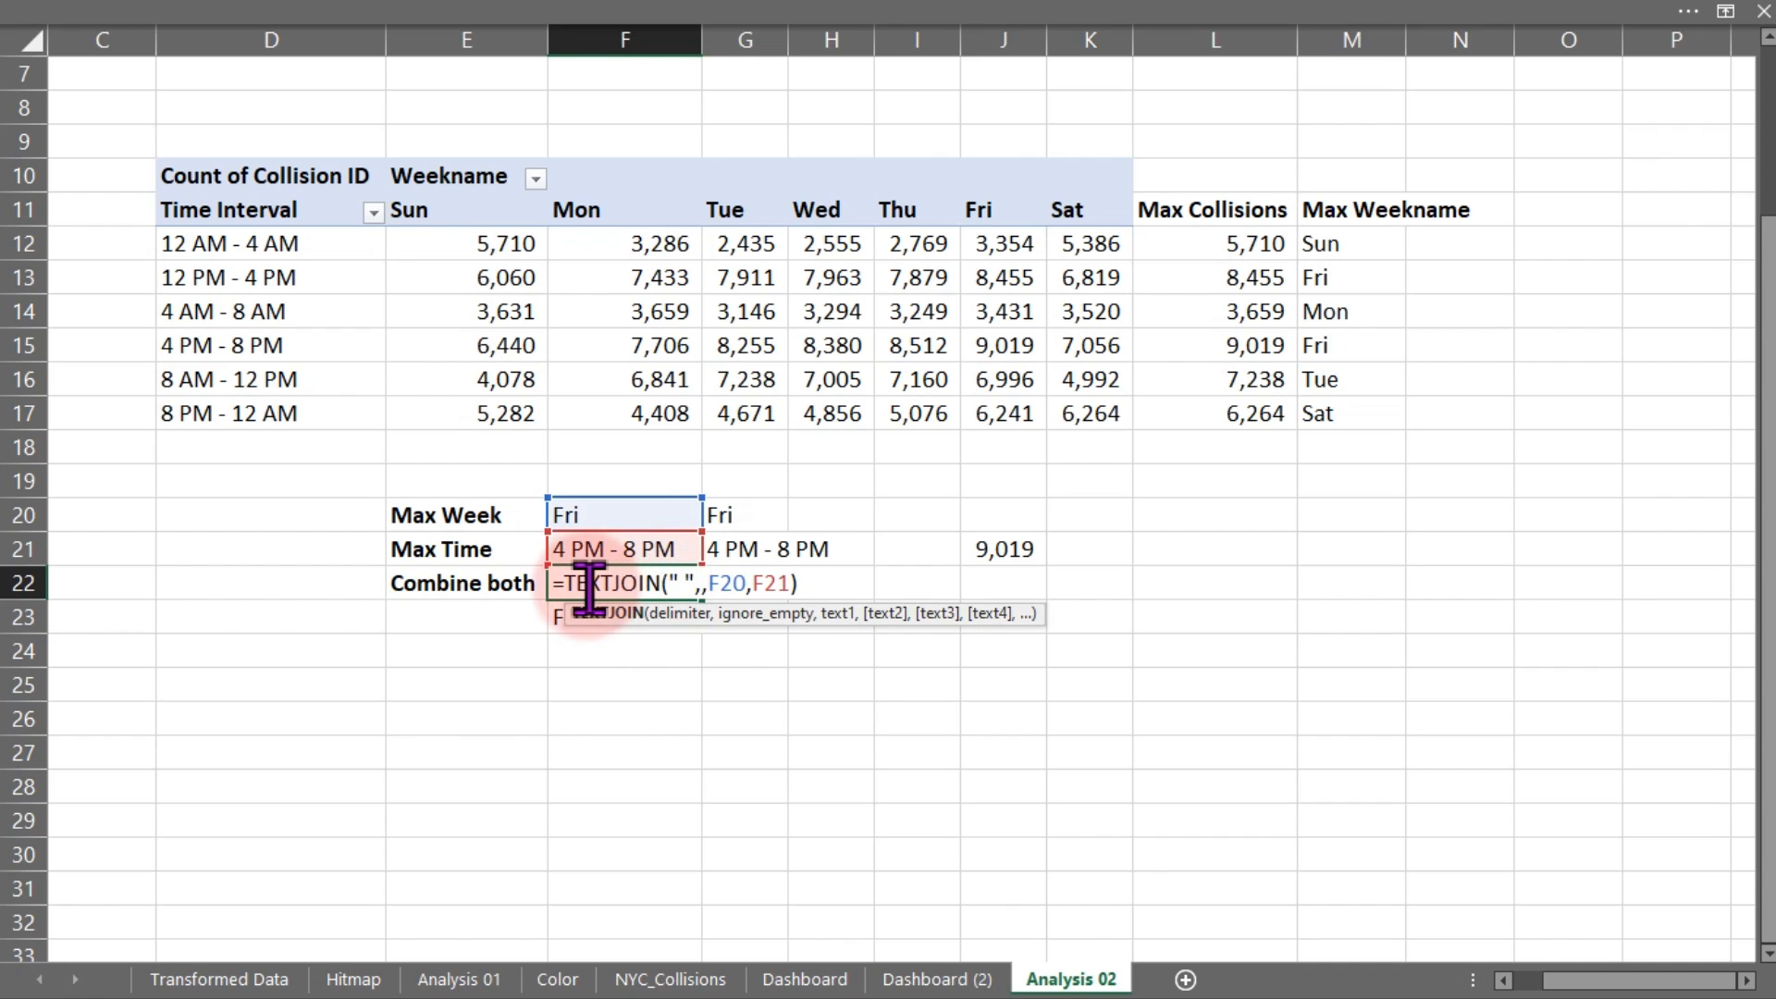
click(671, 585)
key(Escape)
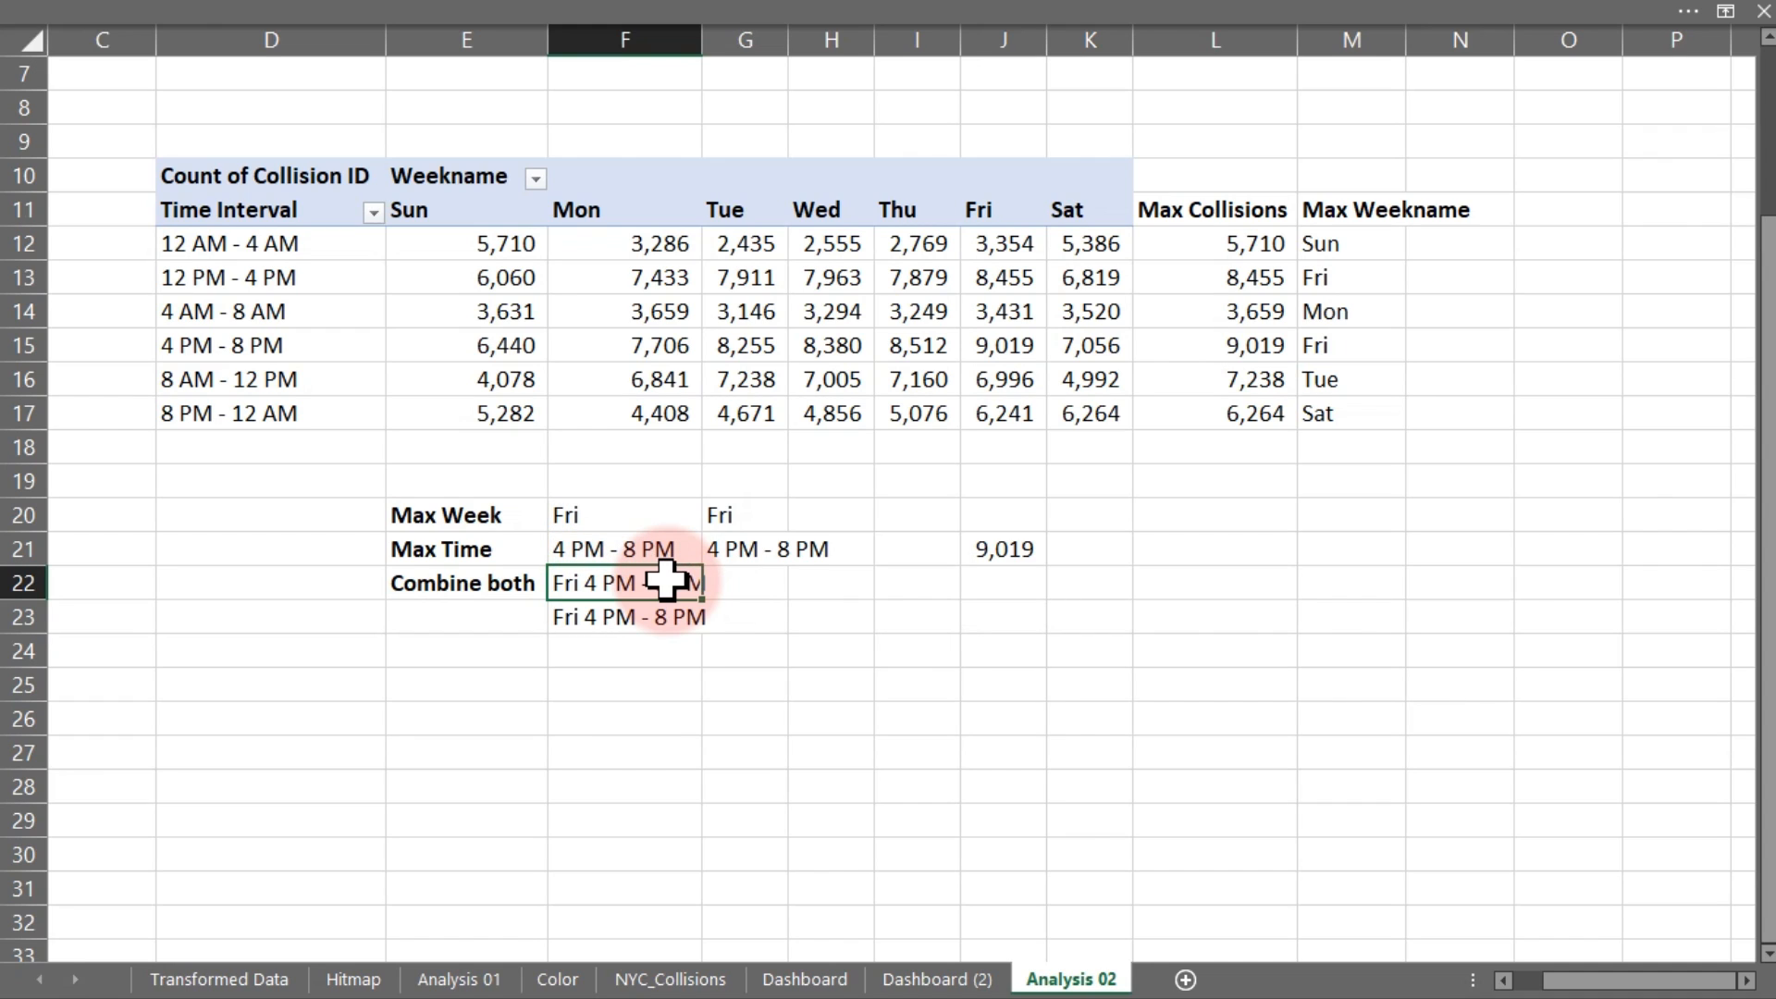
click(648, 685)
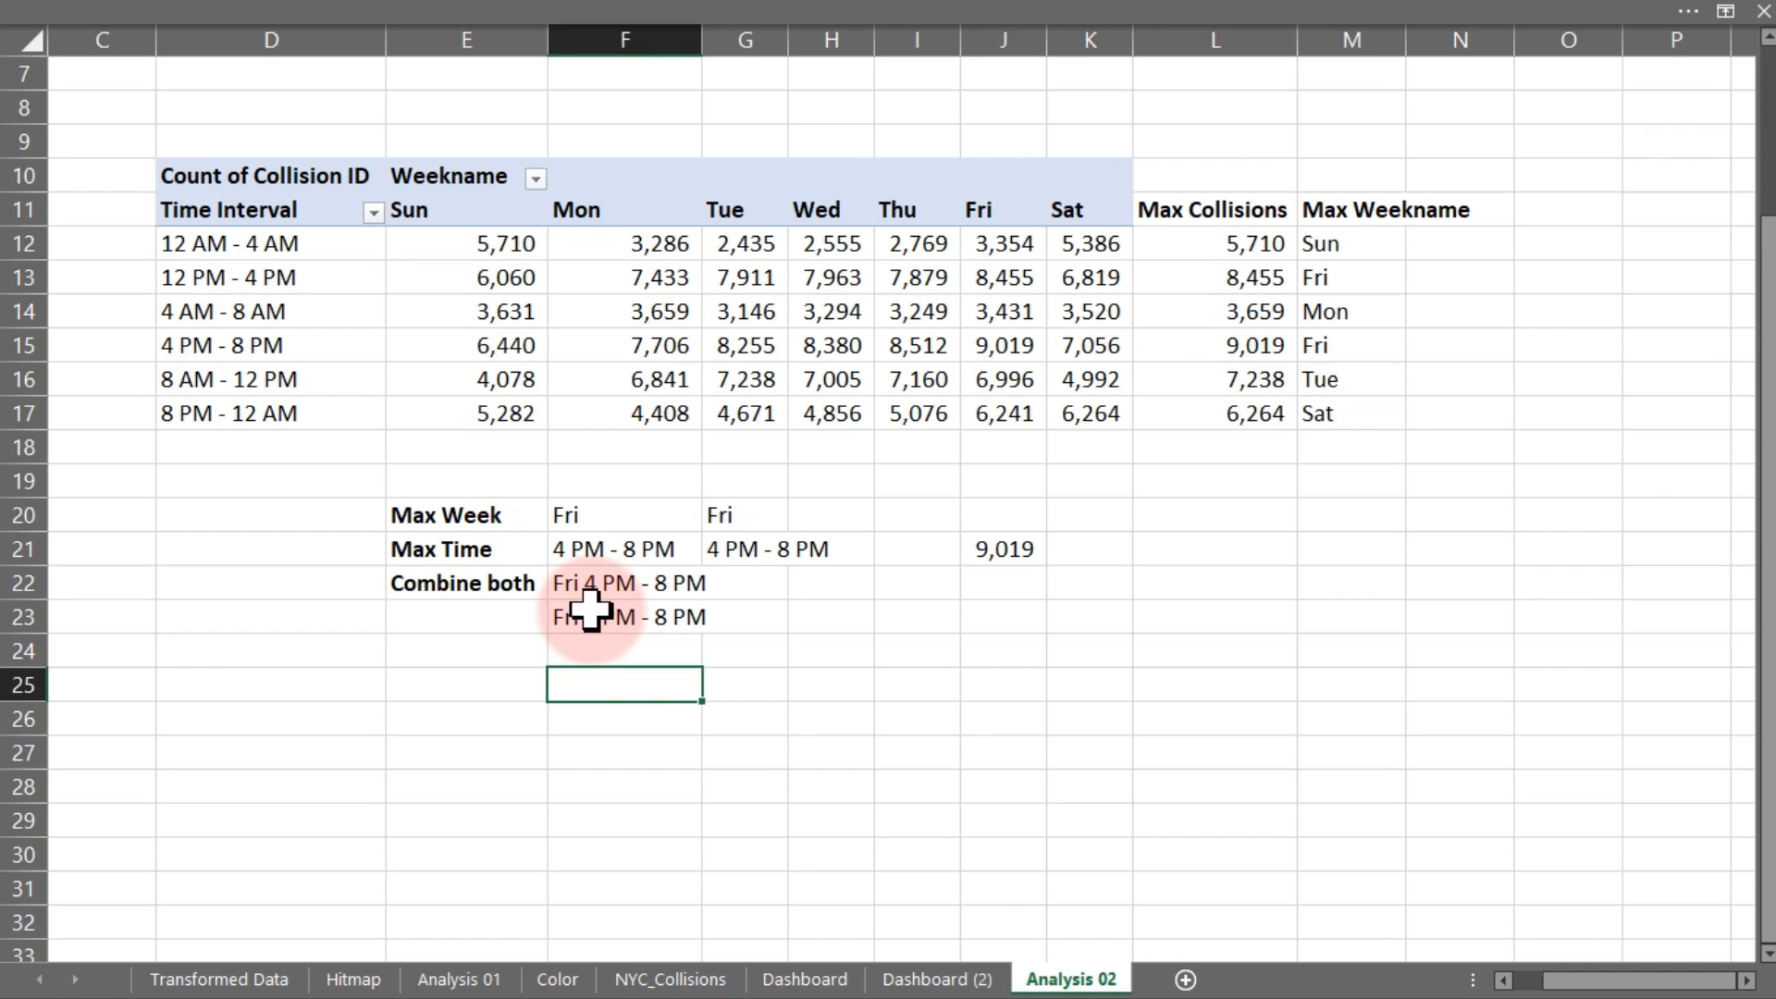
click(797, 923)
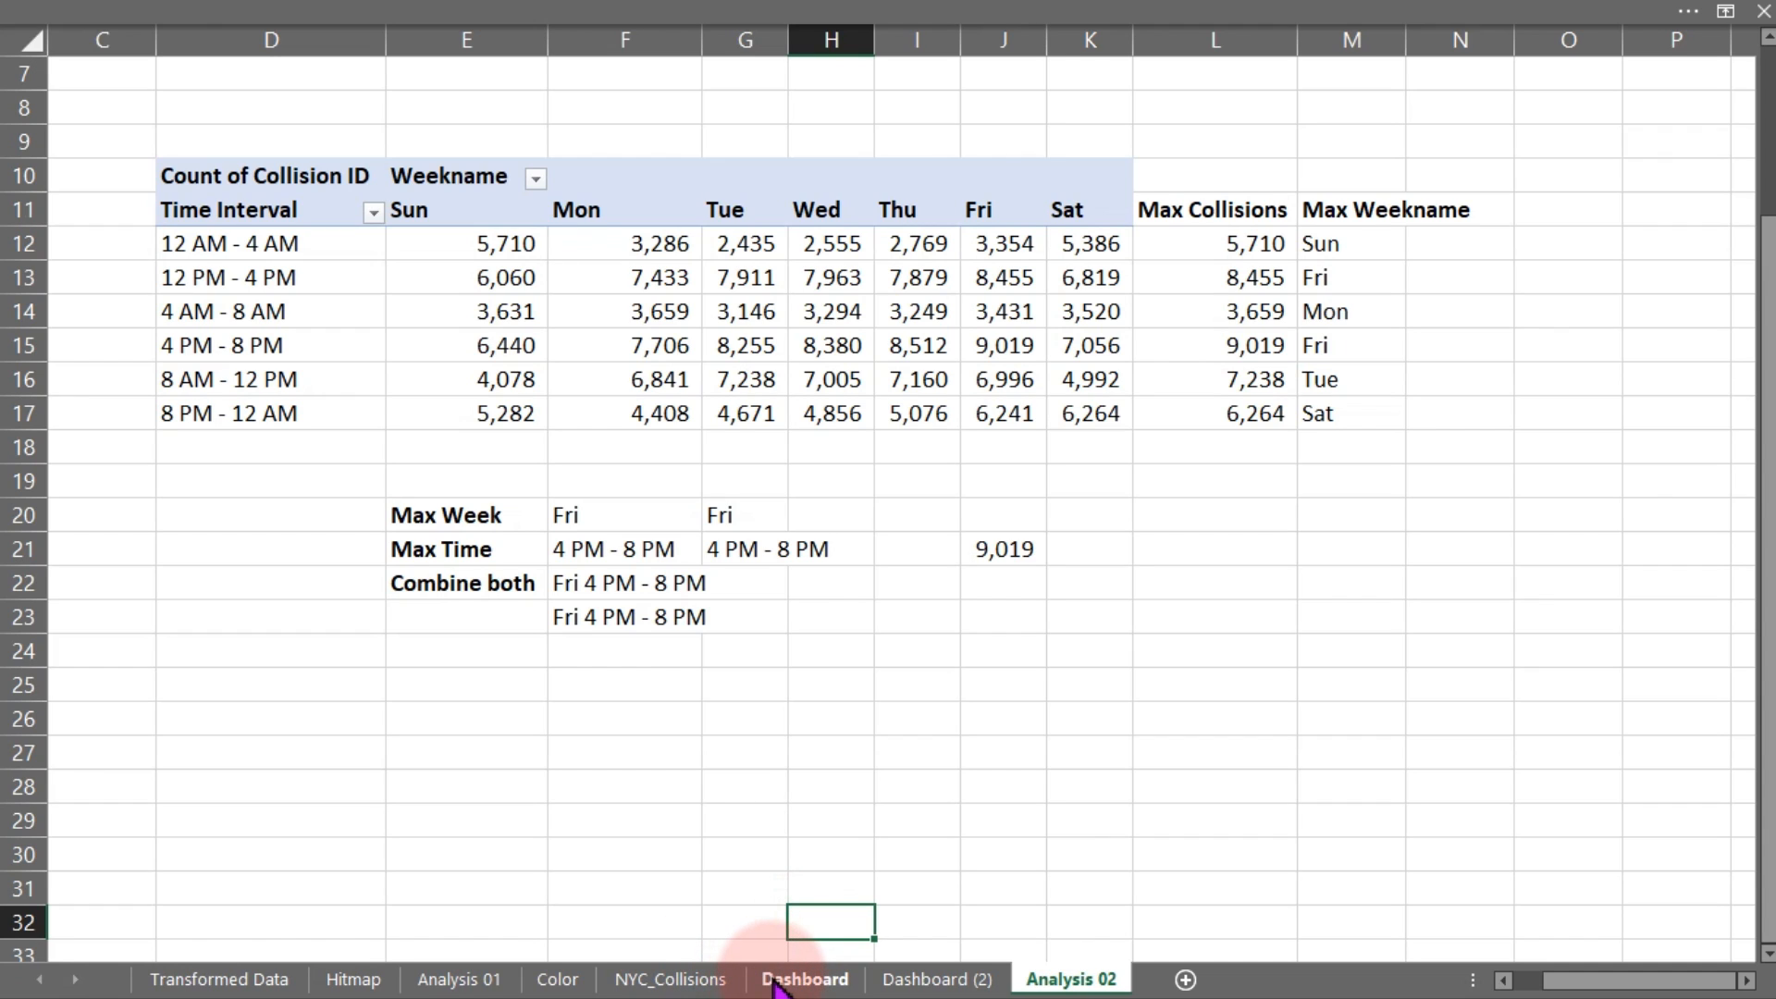
On Dashboard (2), link the Risky Time number box to ='Analysis 02'!F23
click(895, 980)
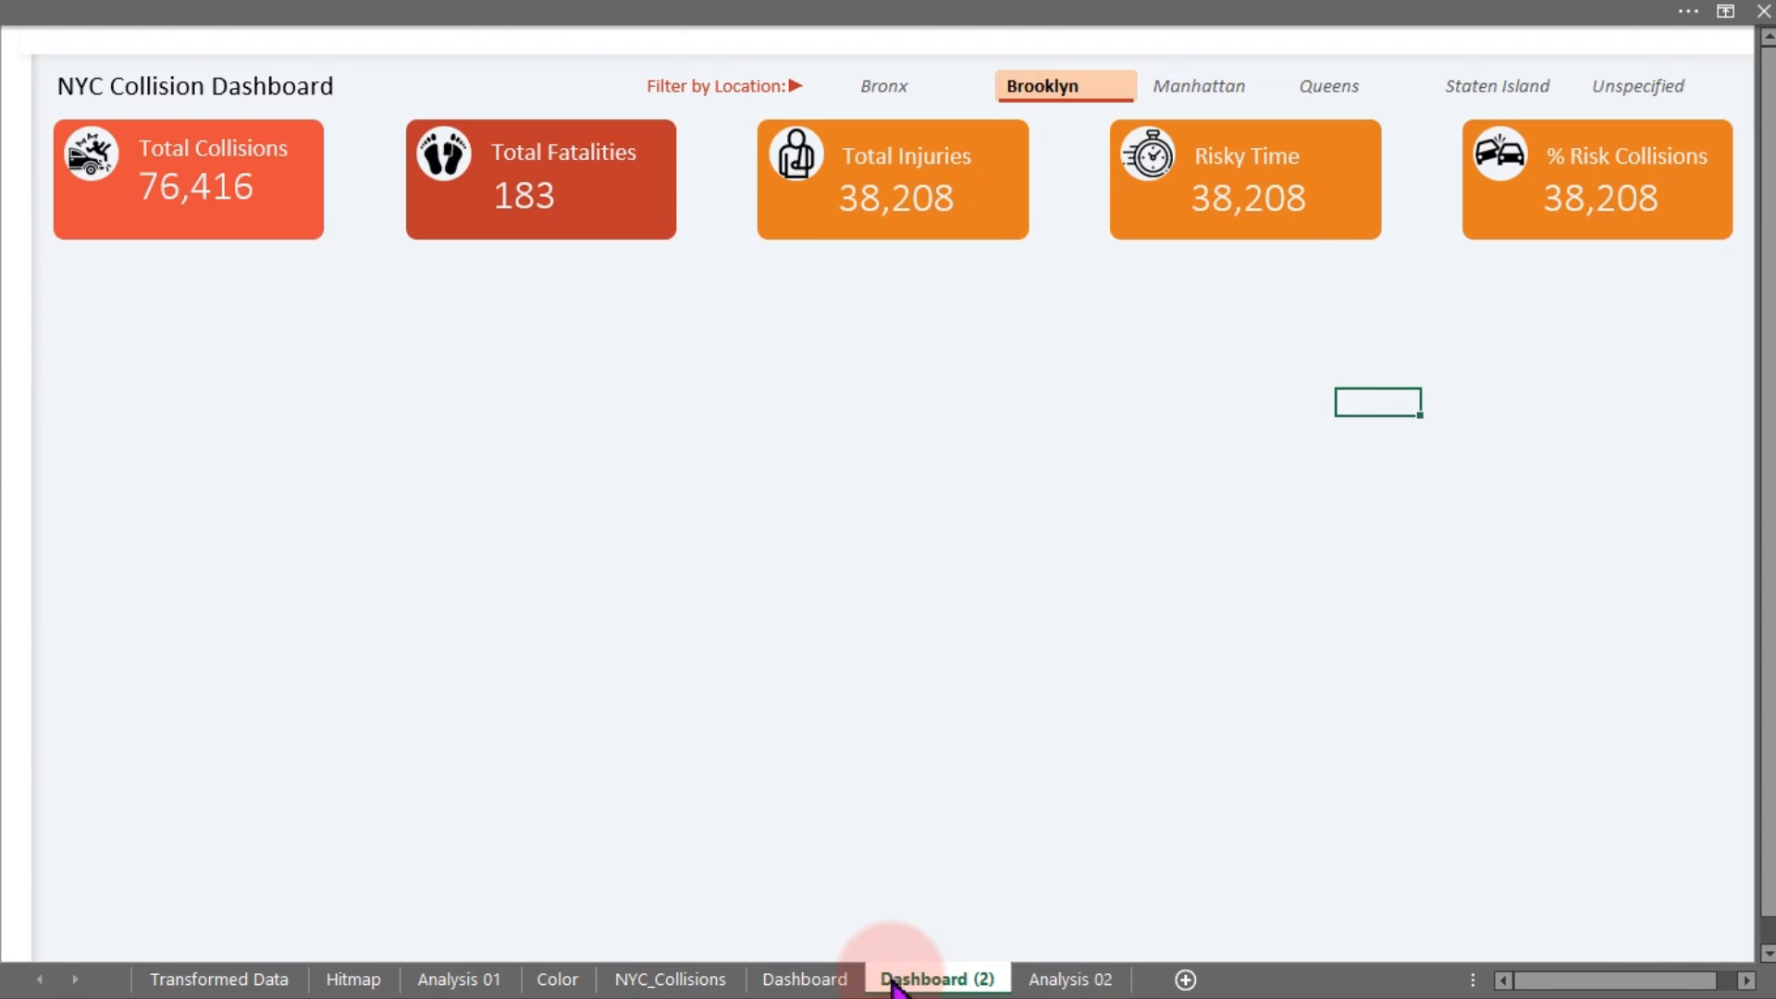
click(1258, 202)
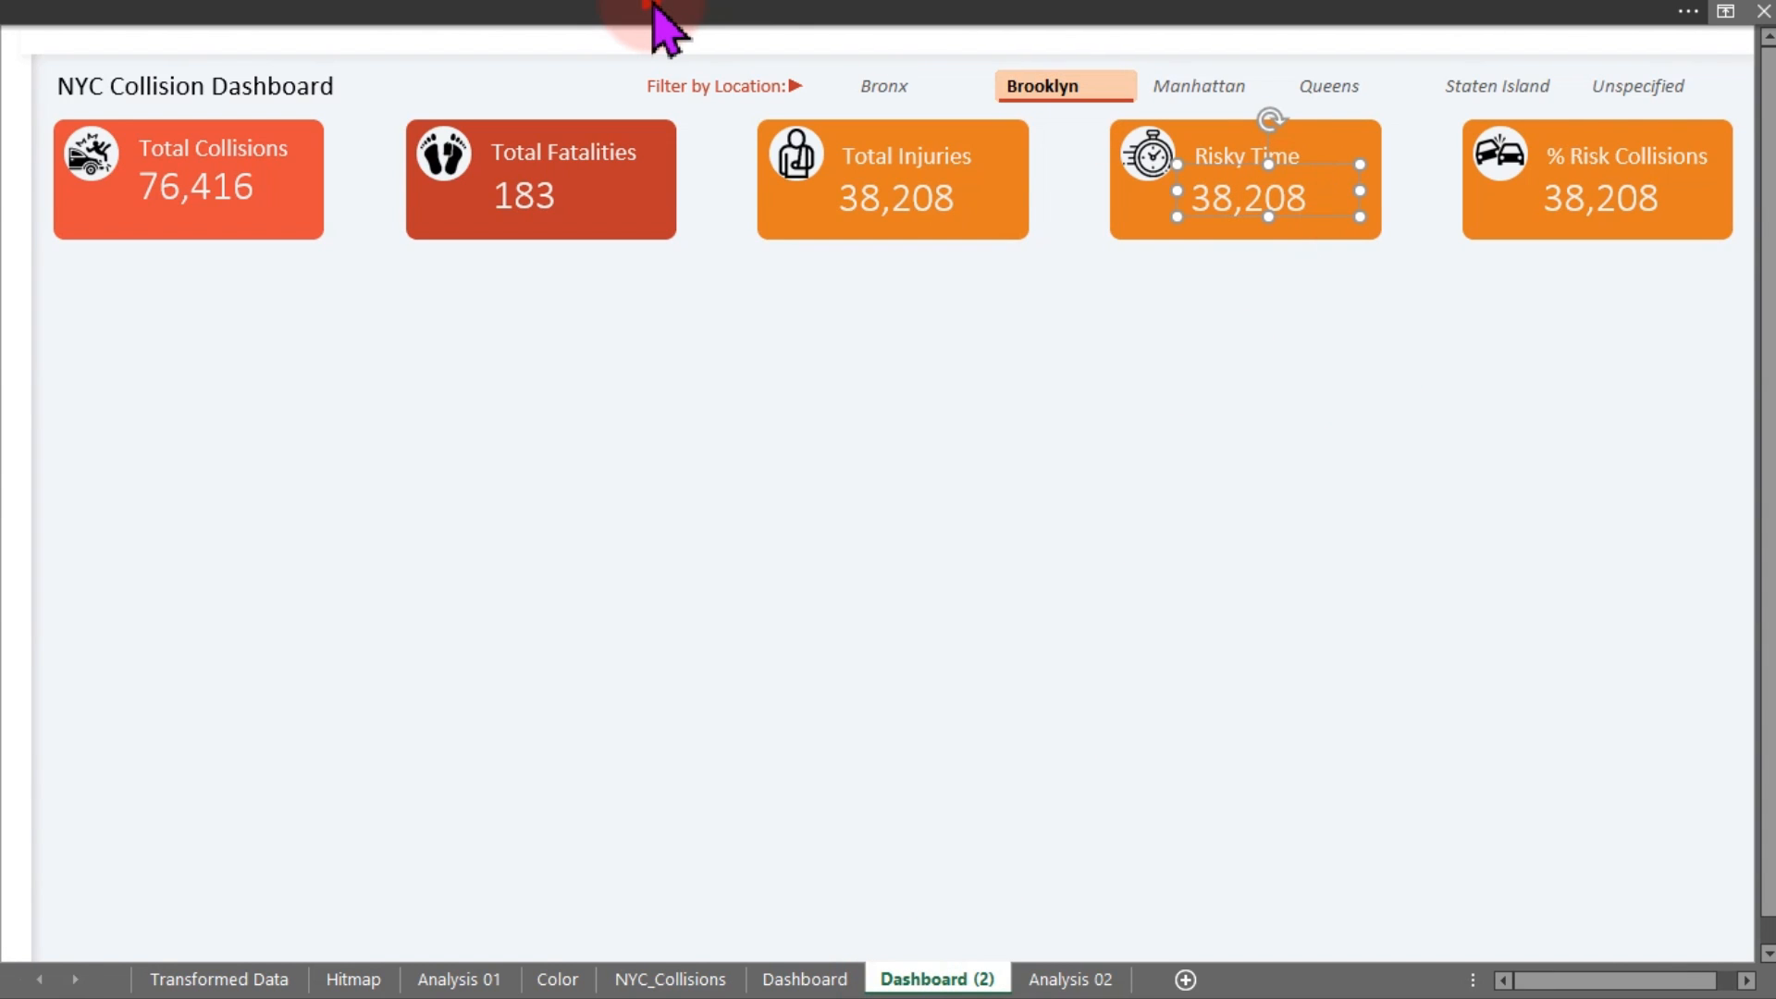
click(654, 13)
click(749, 62)
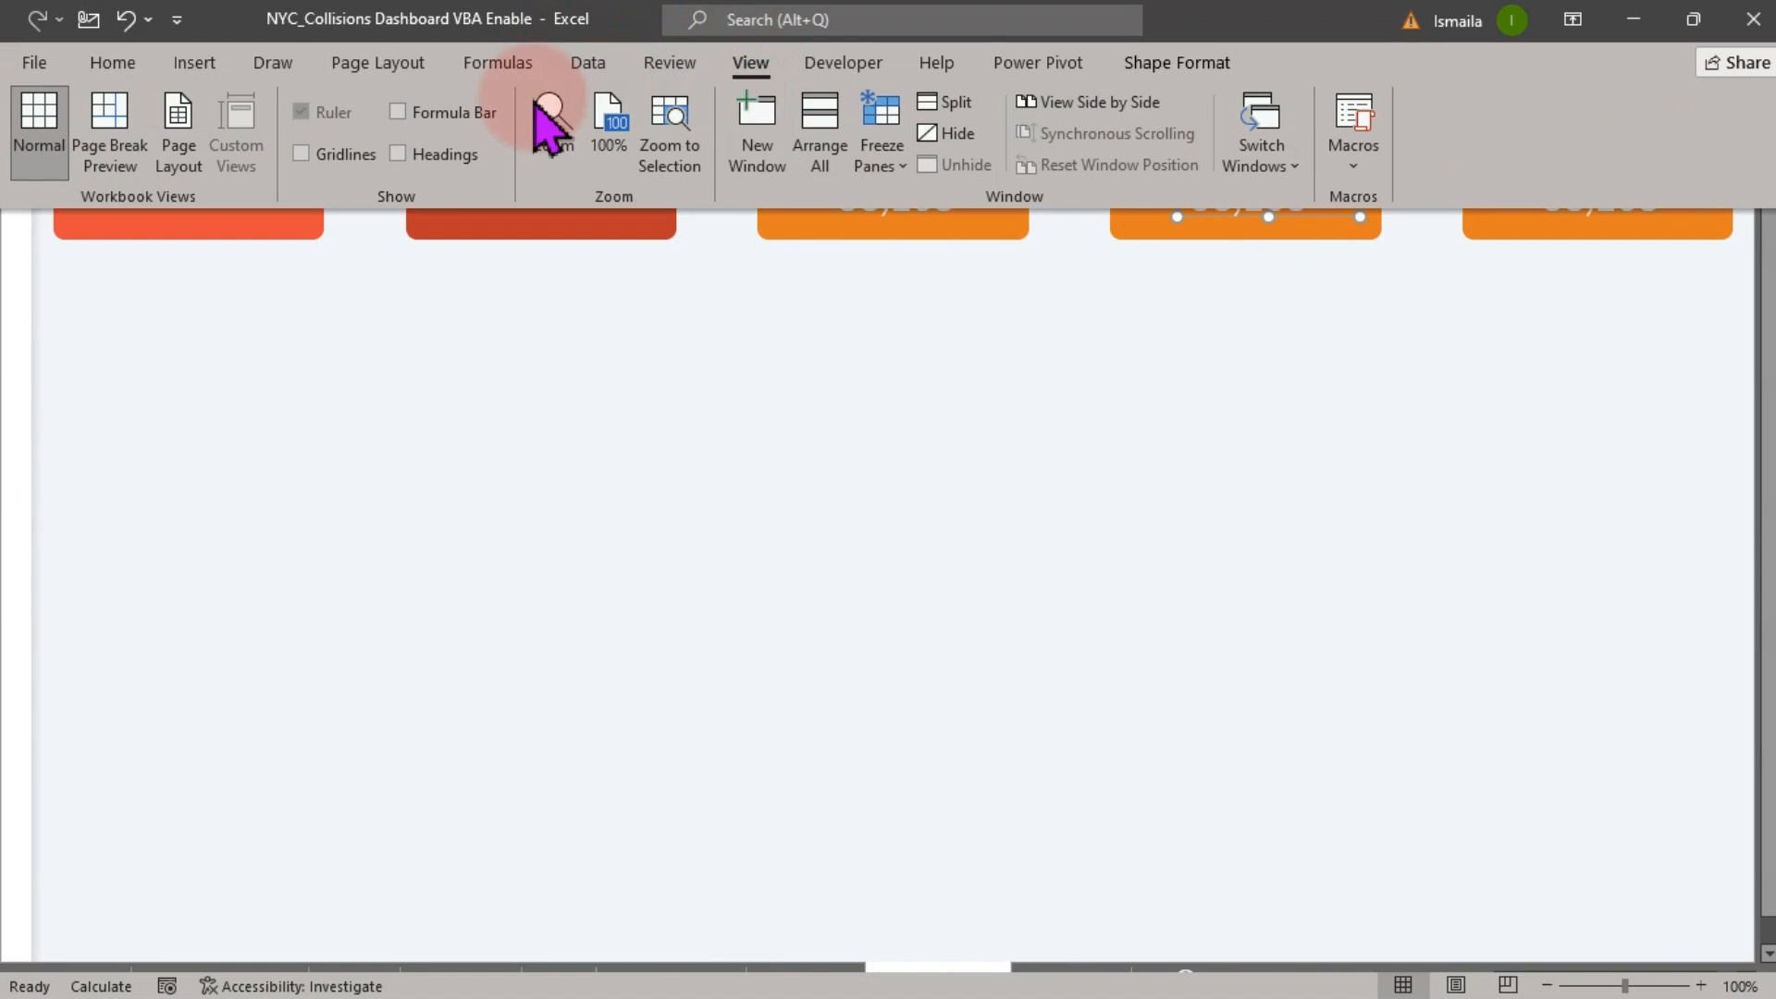
click(444, 108)
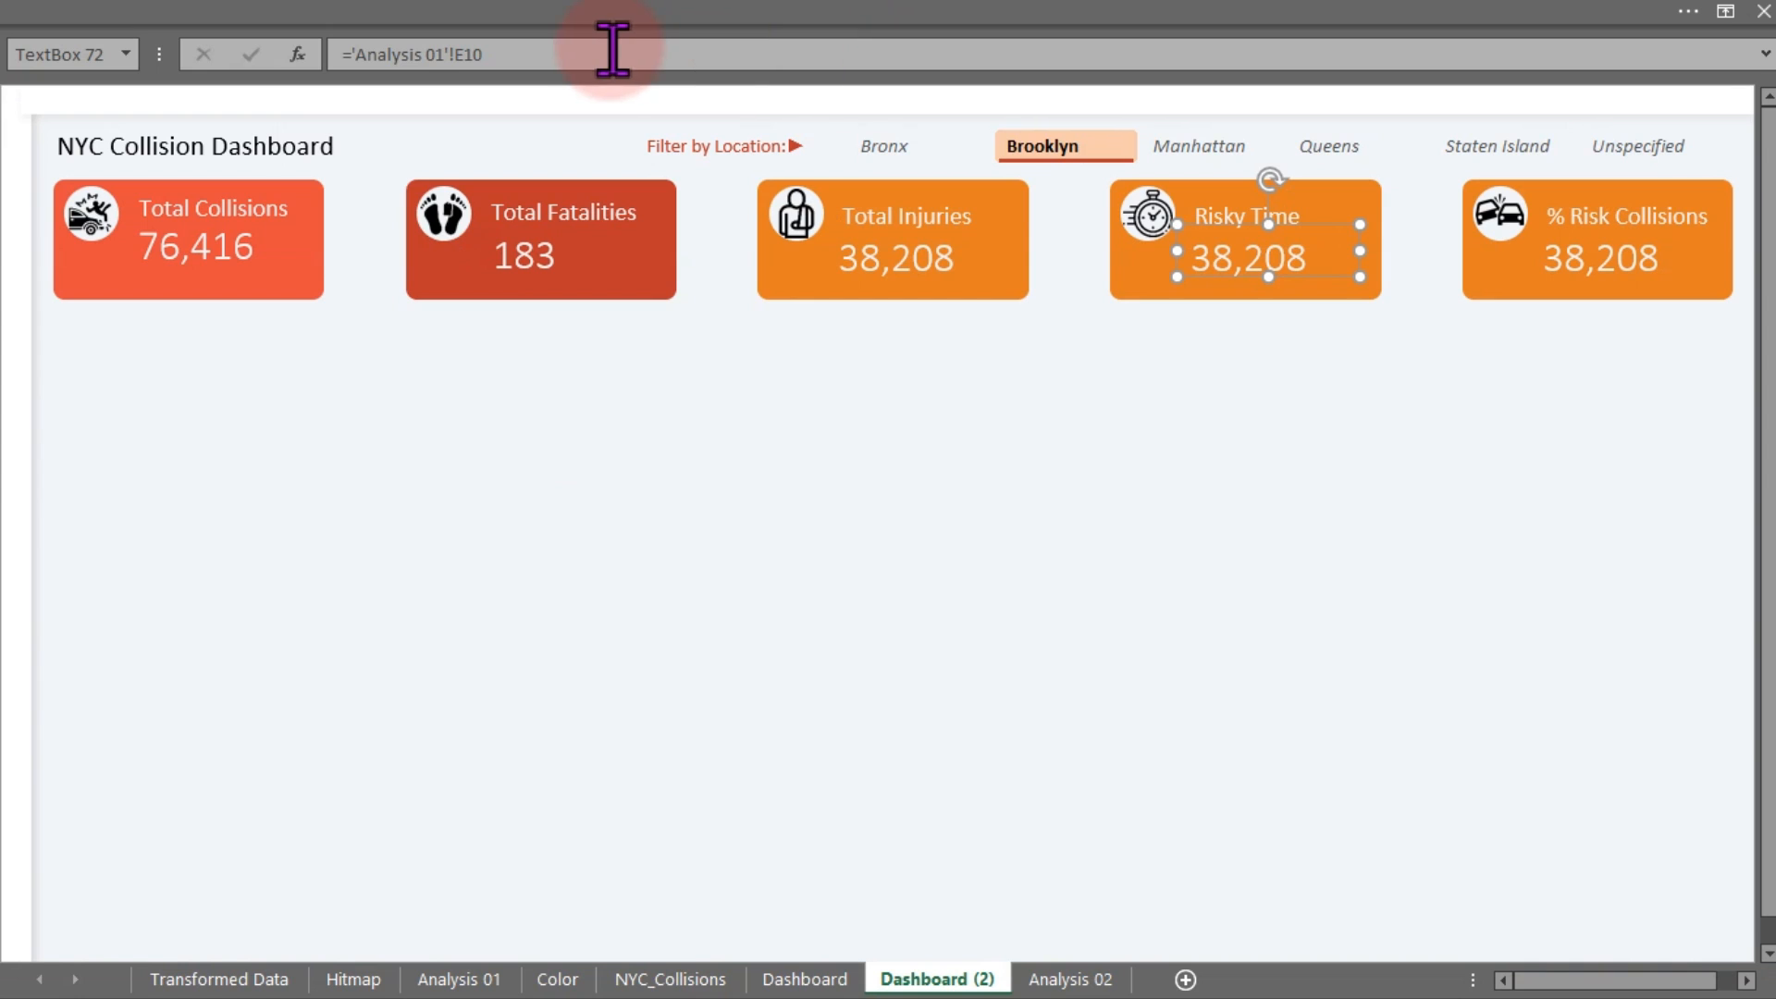
drag(563, 56, 351, 56)
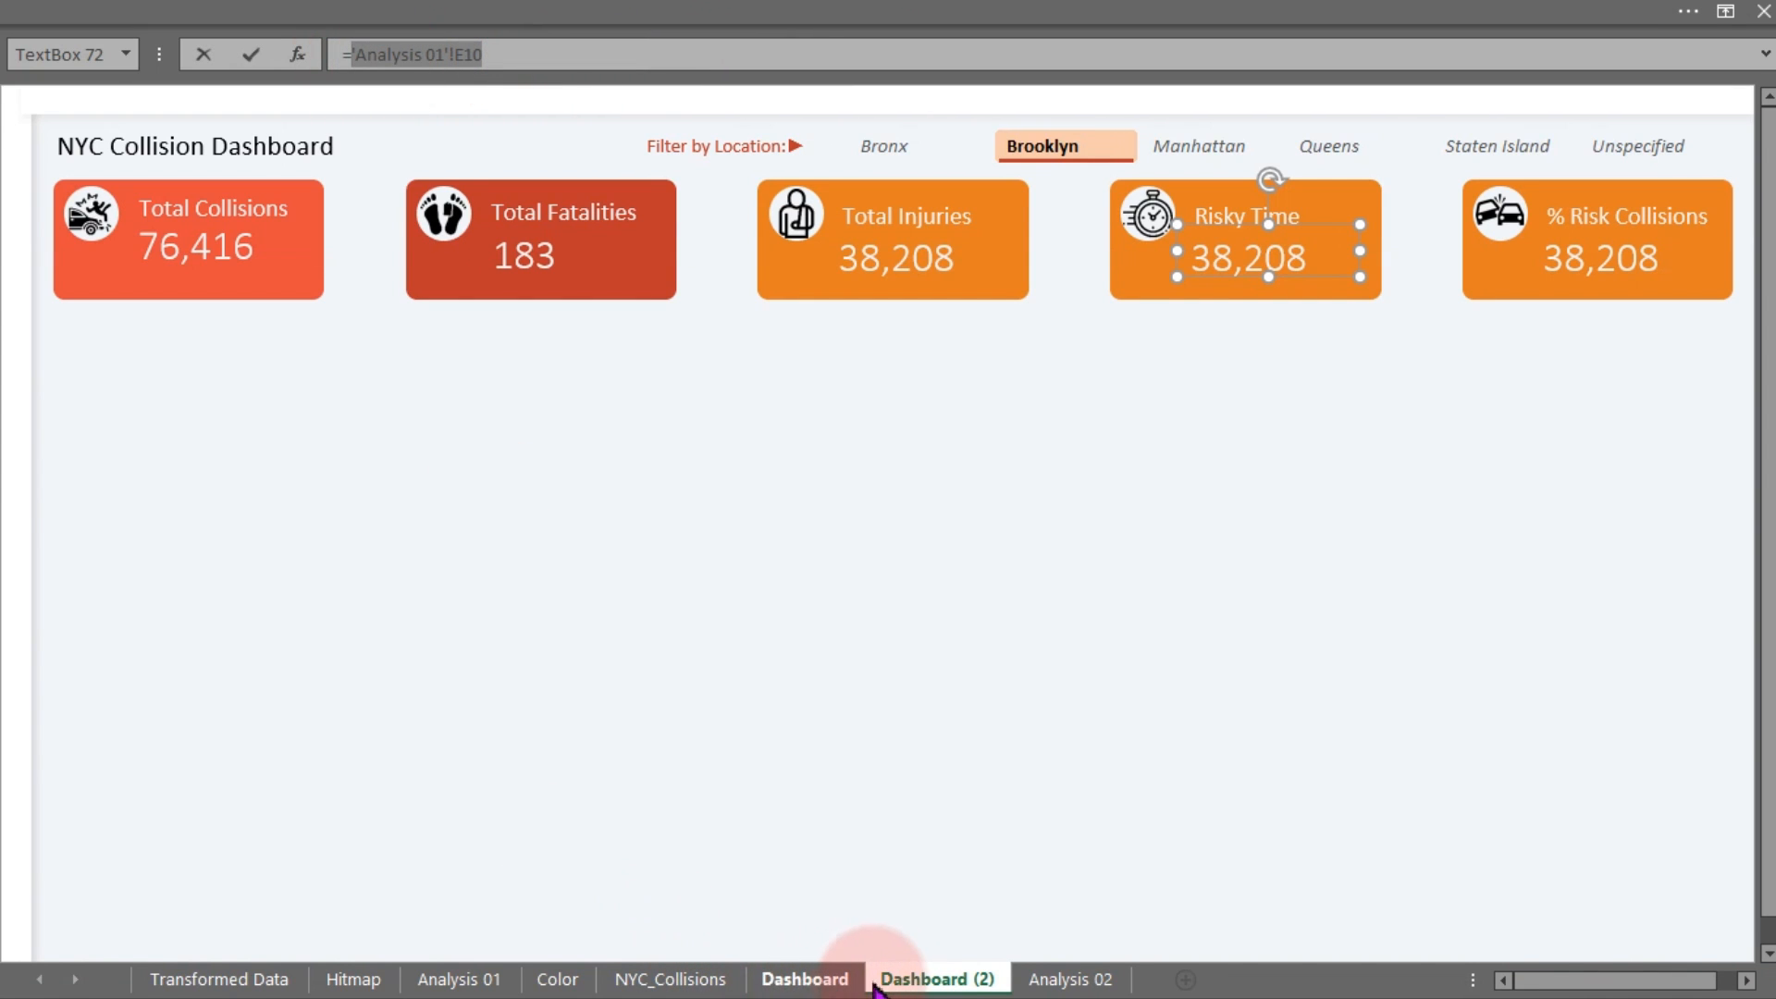
click(1026, 981)
click(590, 675)
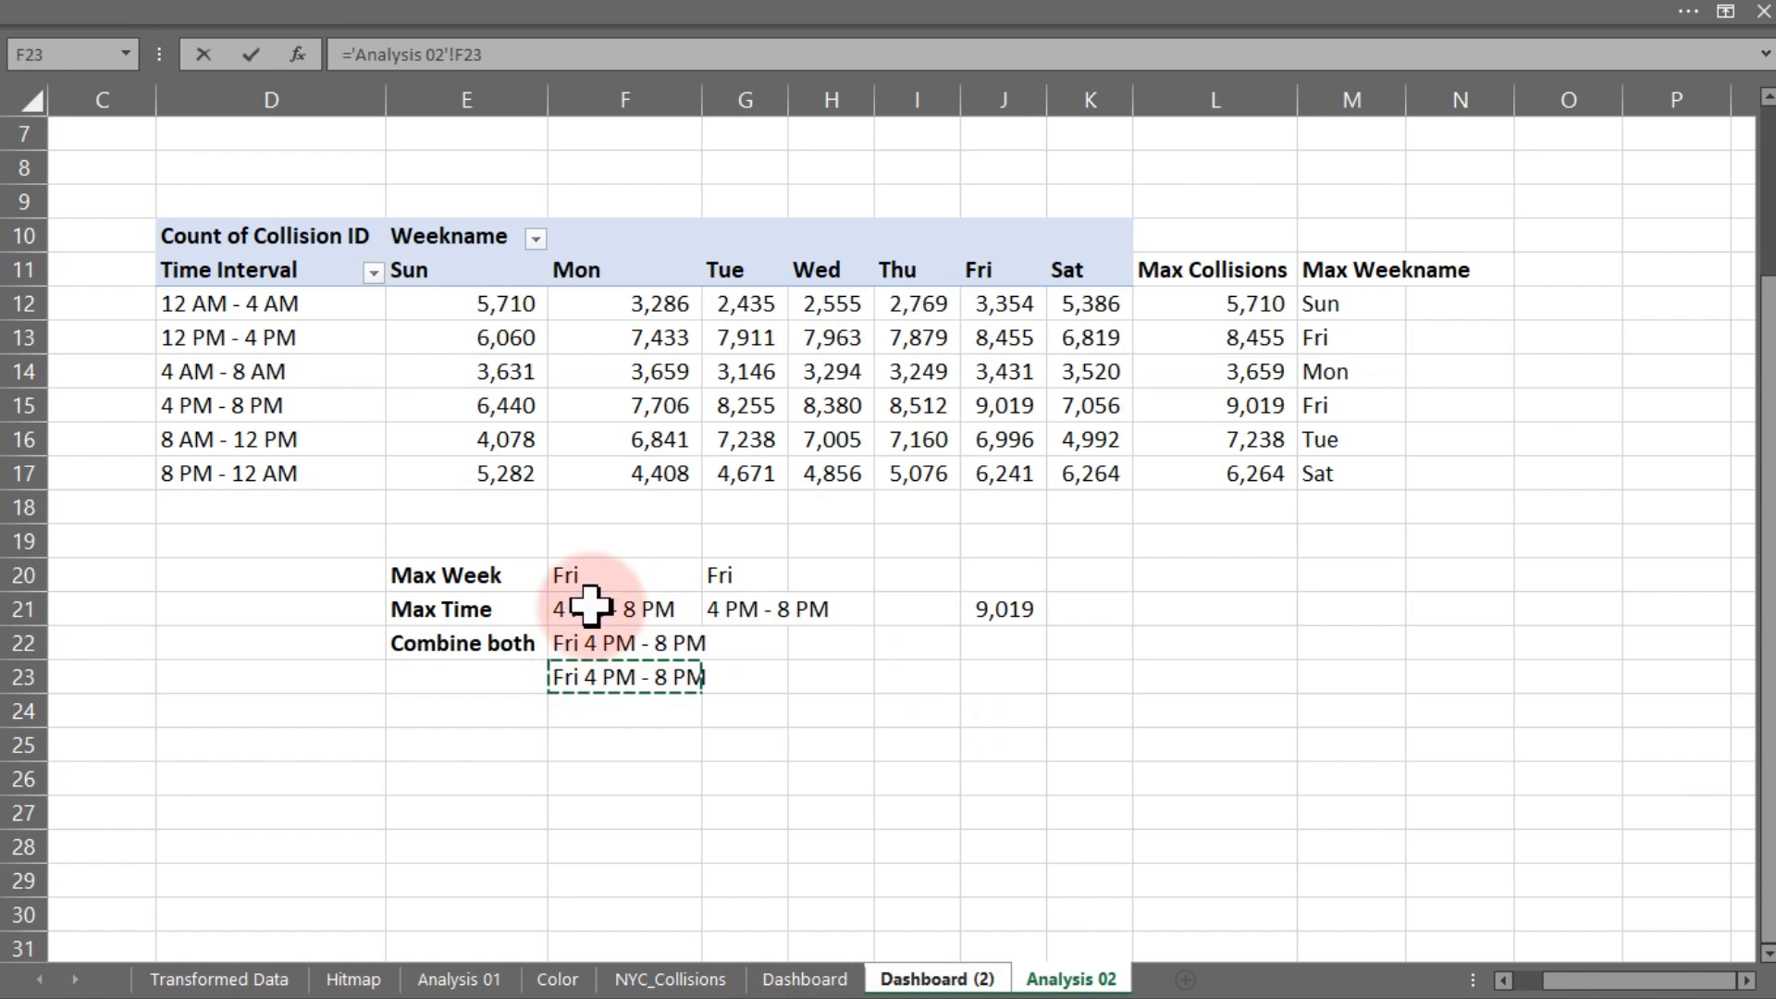
key(Return)
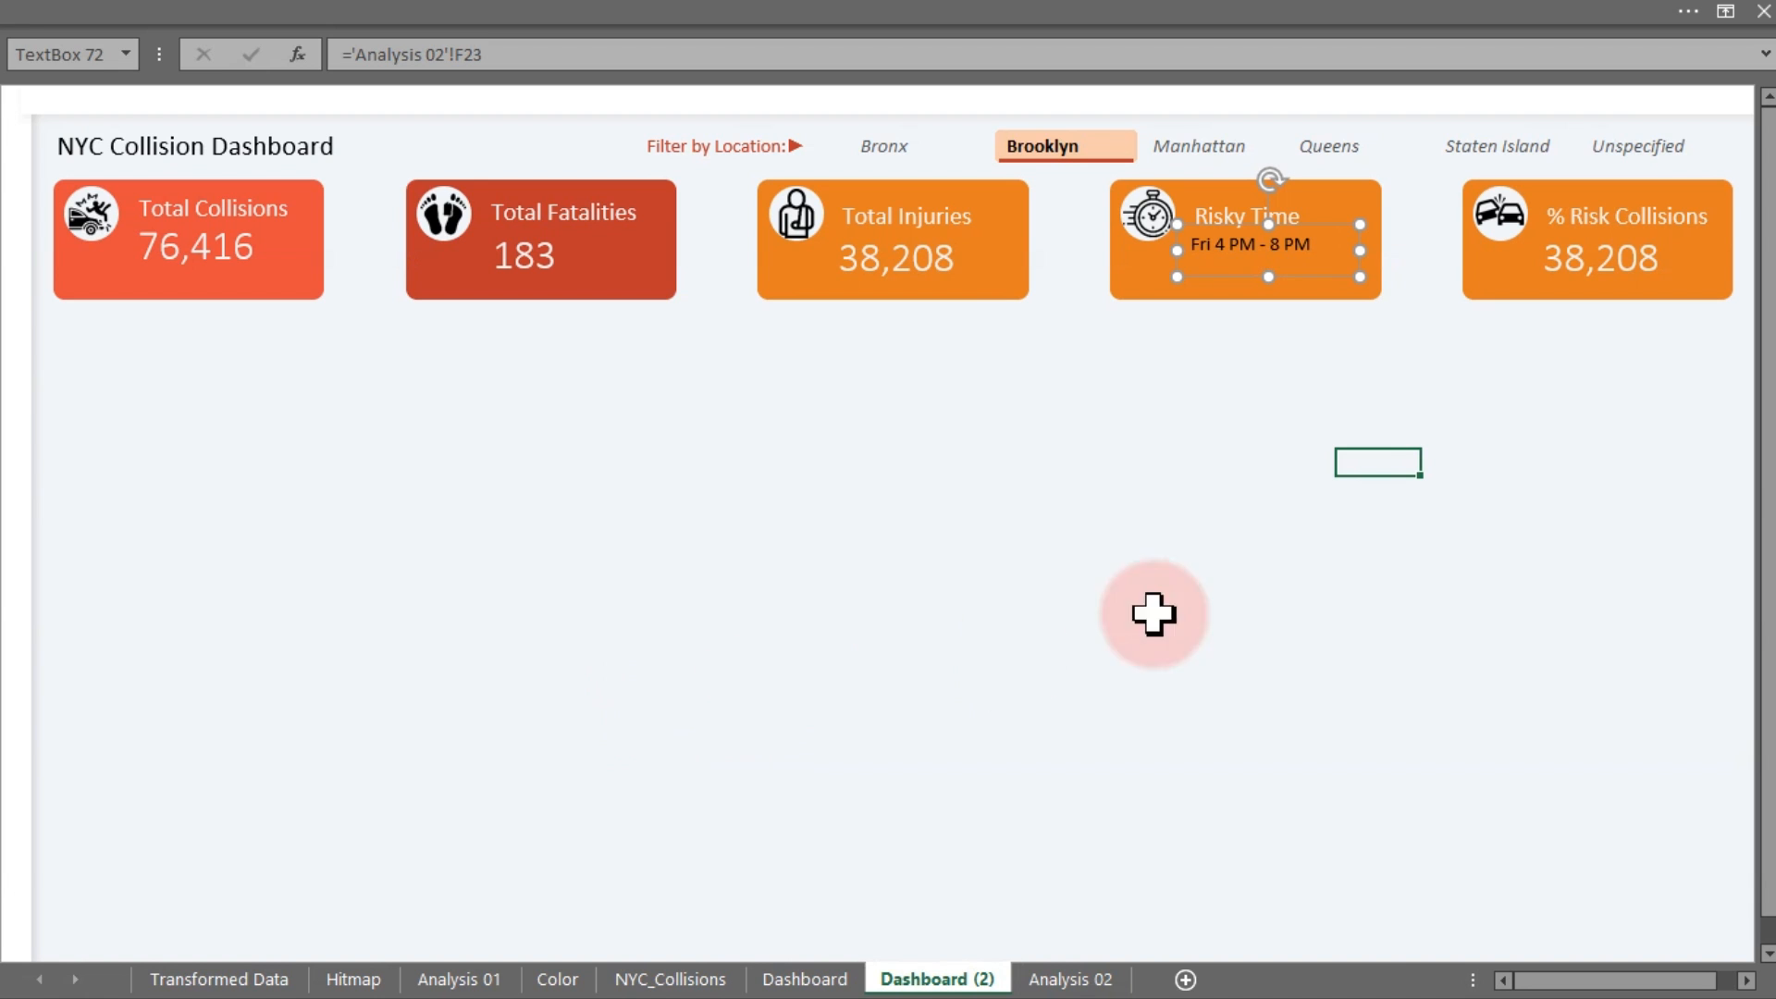
Copy the 38,208 figure's formatting onto the Risky Time text with Format Painter
click(879, 287)
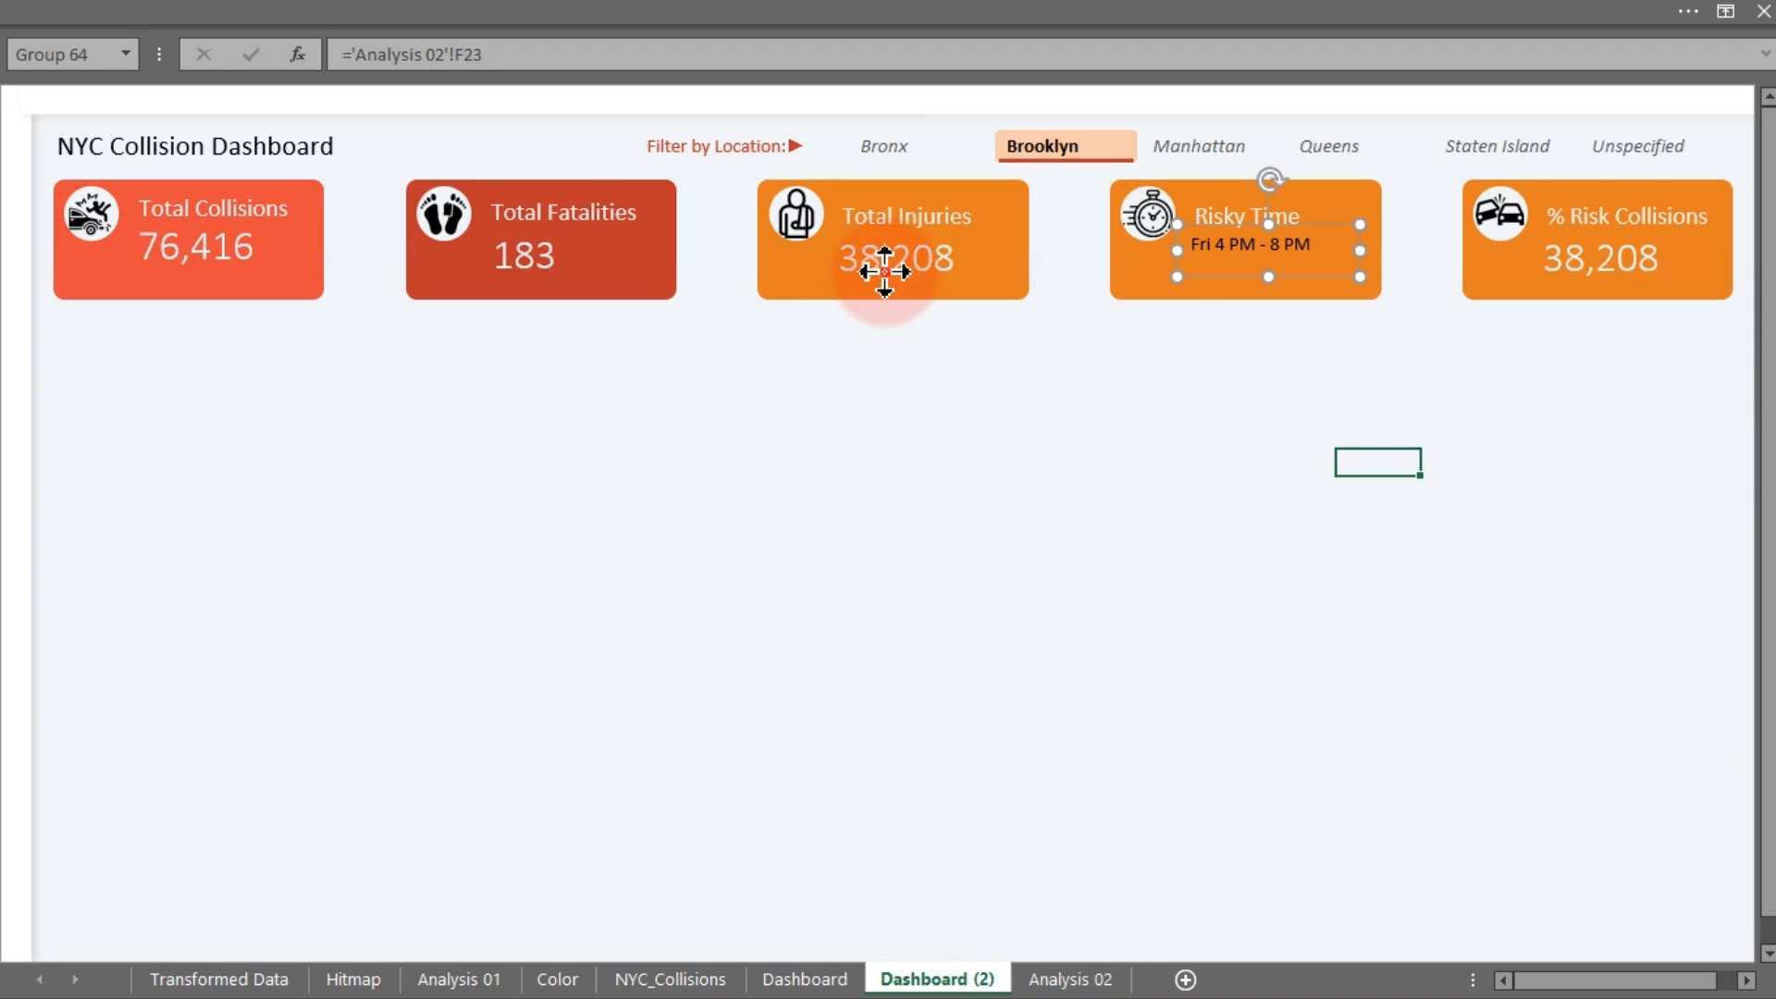
click(1573, 268)
click(584, 10)
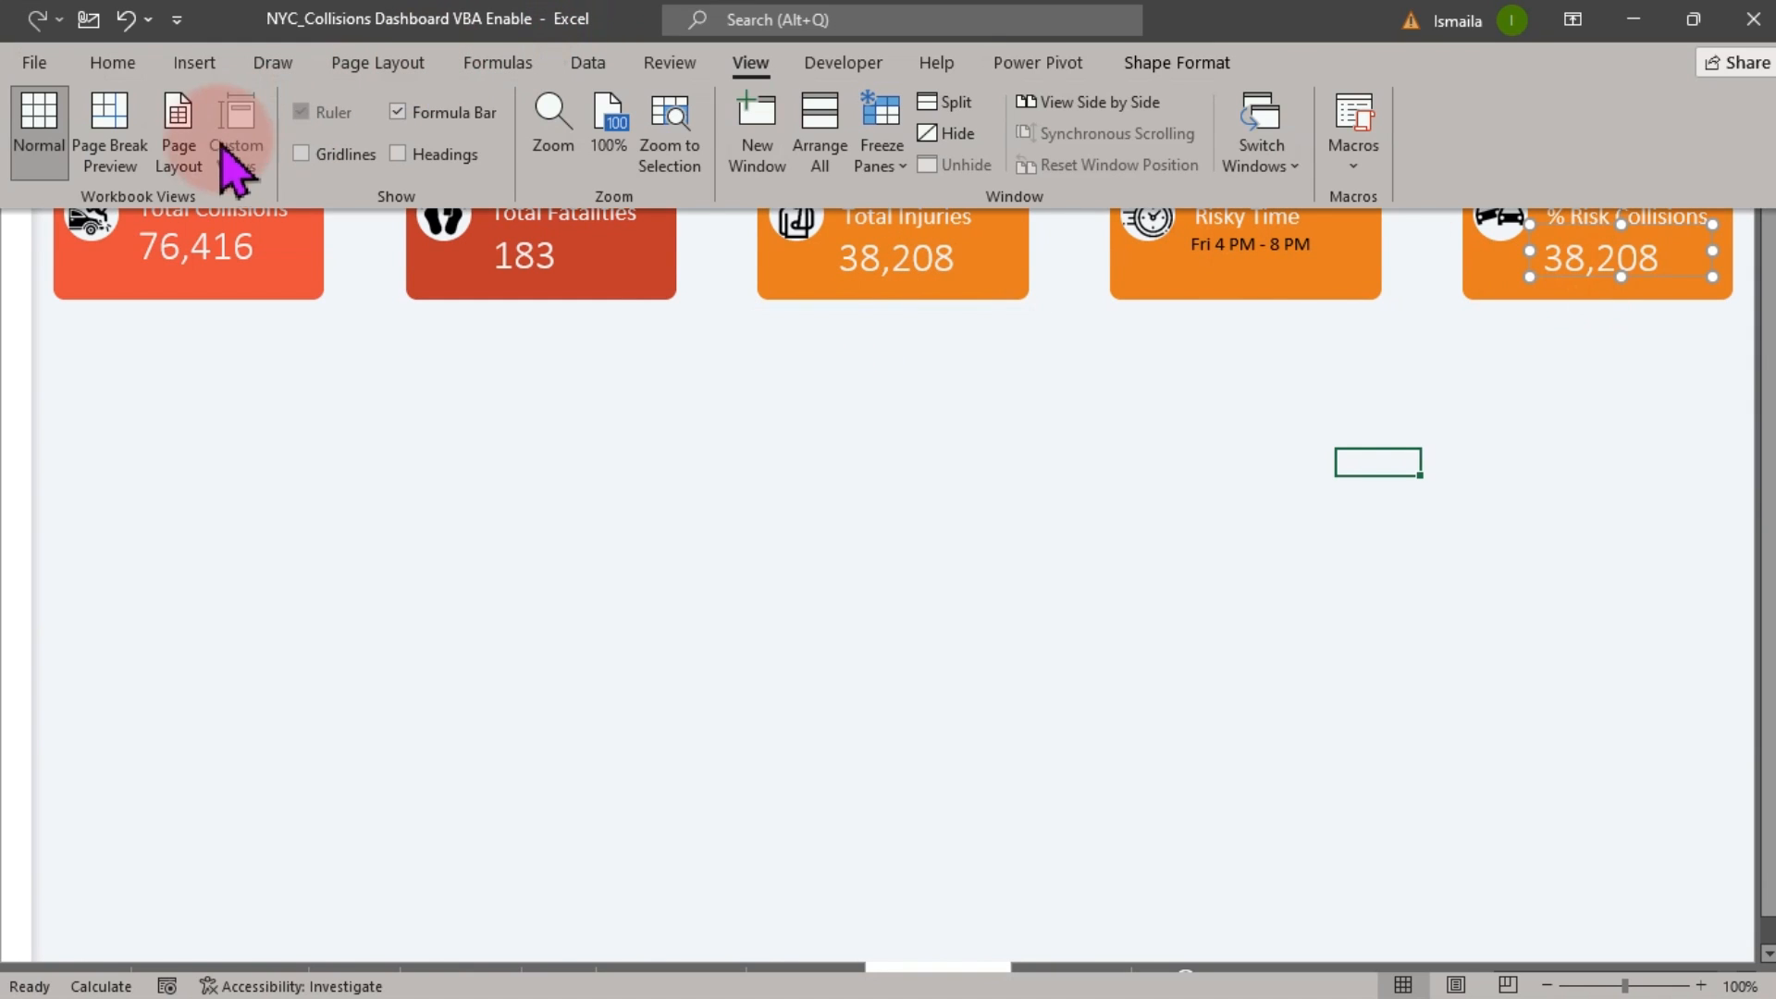
click(128, 65)
click(79, 163)
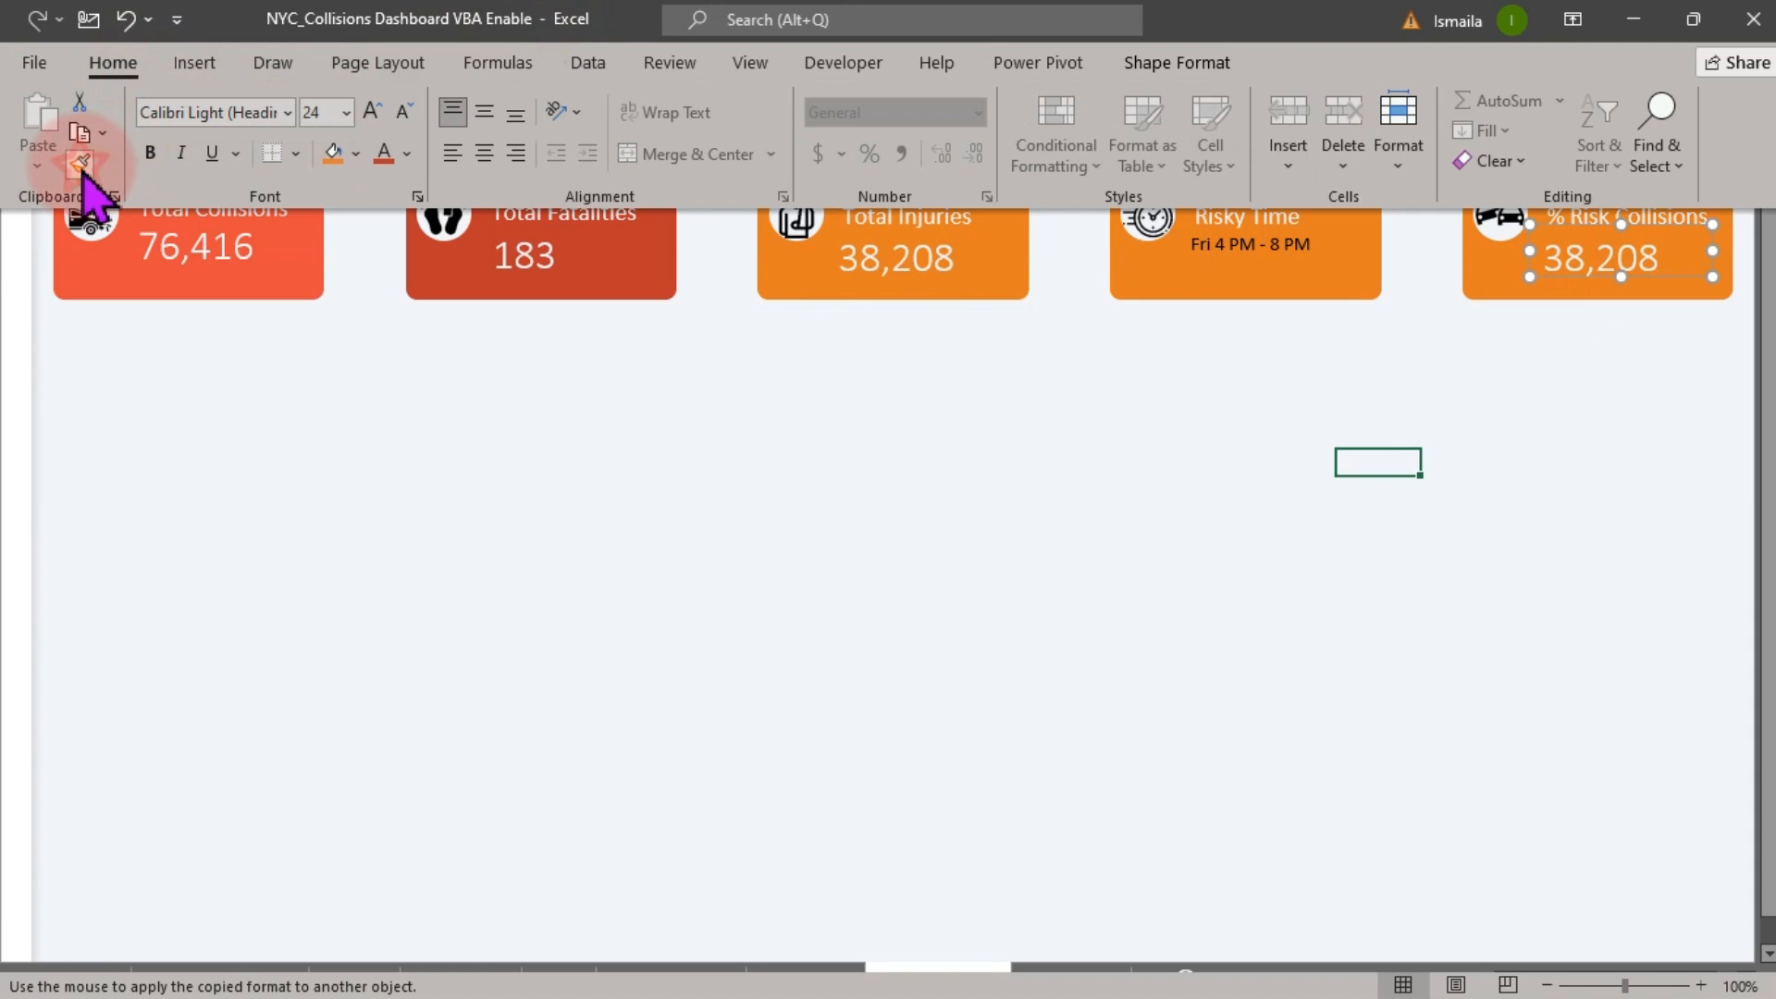
click(1193, 287)
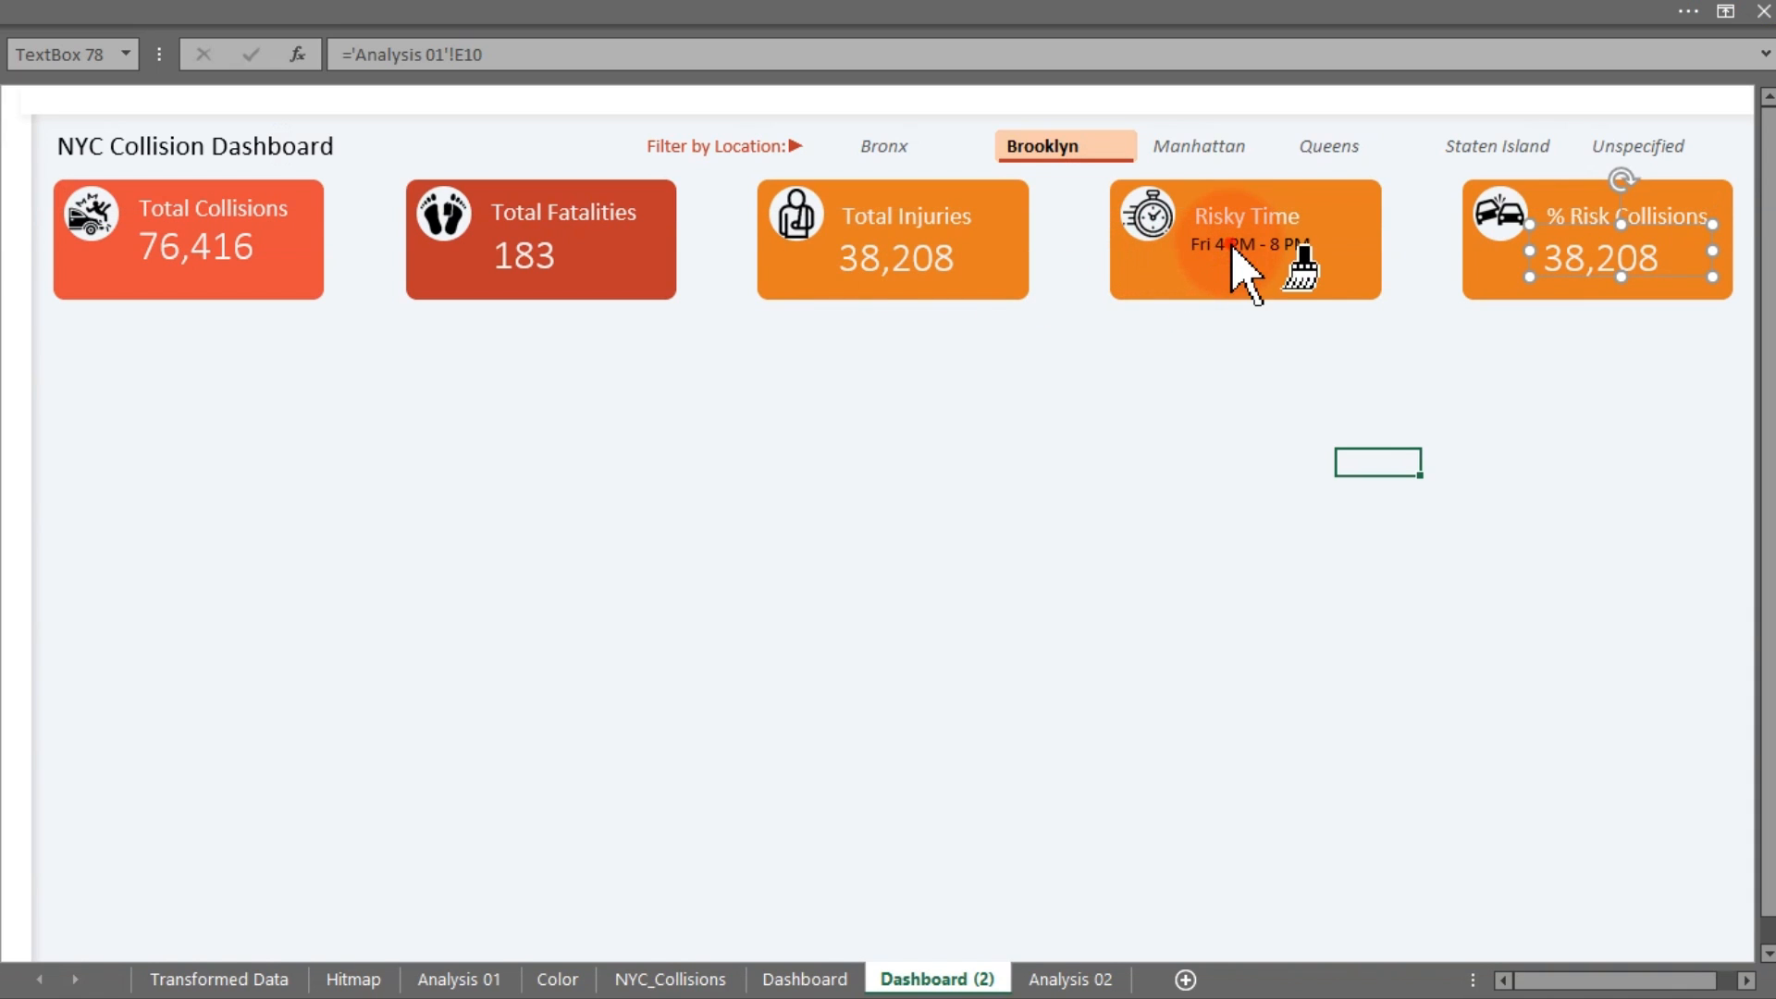
click(1240, 279)
Widen the Risky Time box and shrink its font twice to 18 so Fri 4 PM - 8 PM fits
drag(1358, 252, 1365, 254)
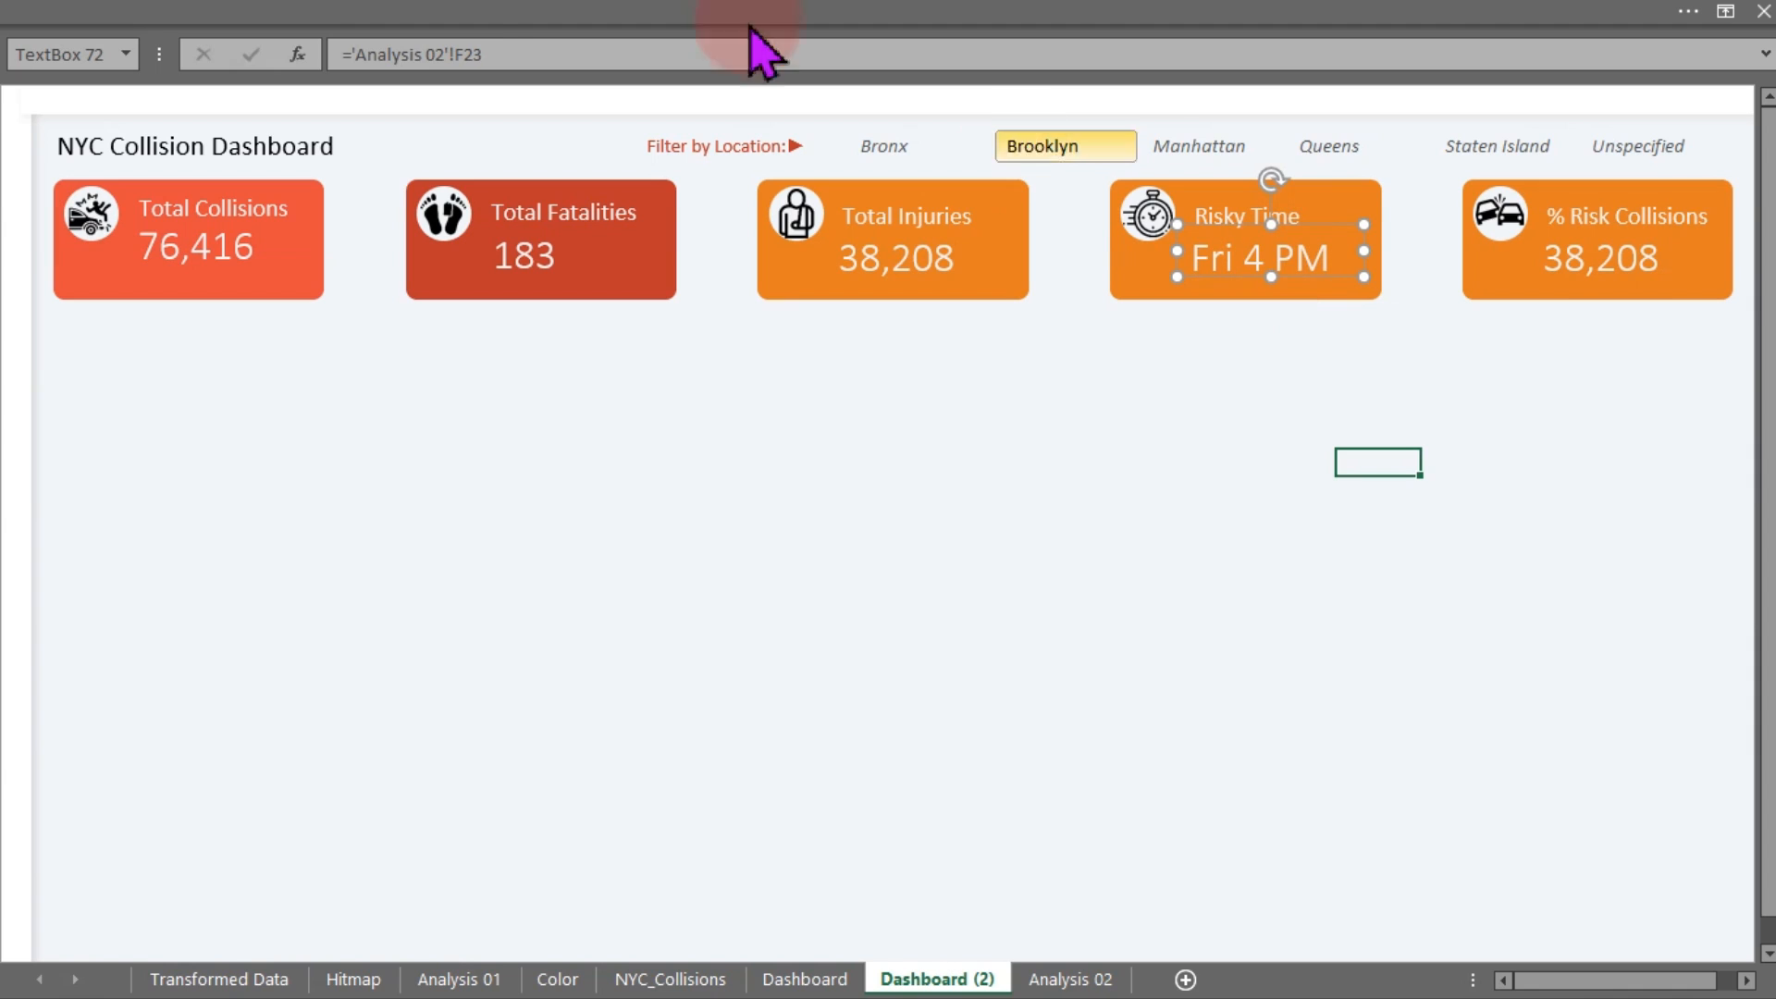
click(416, 27)
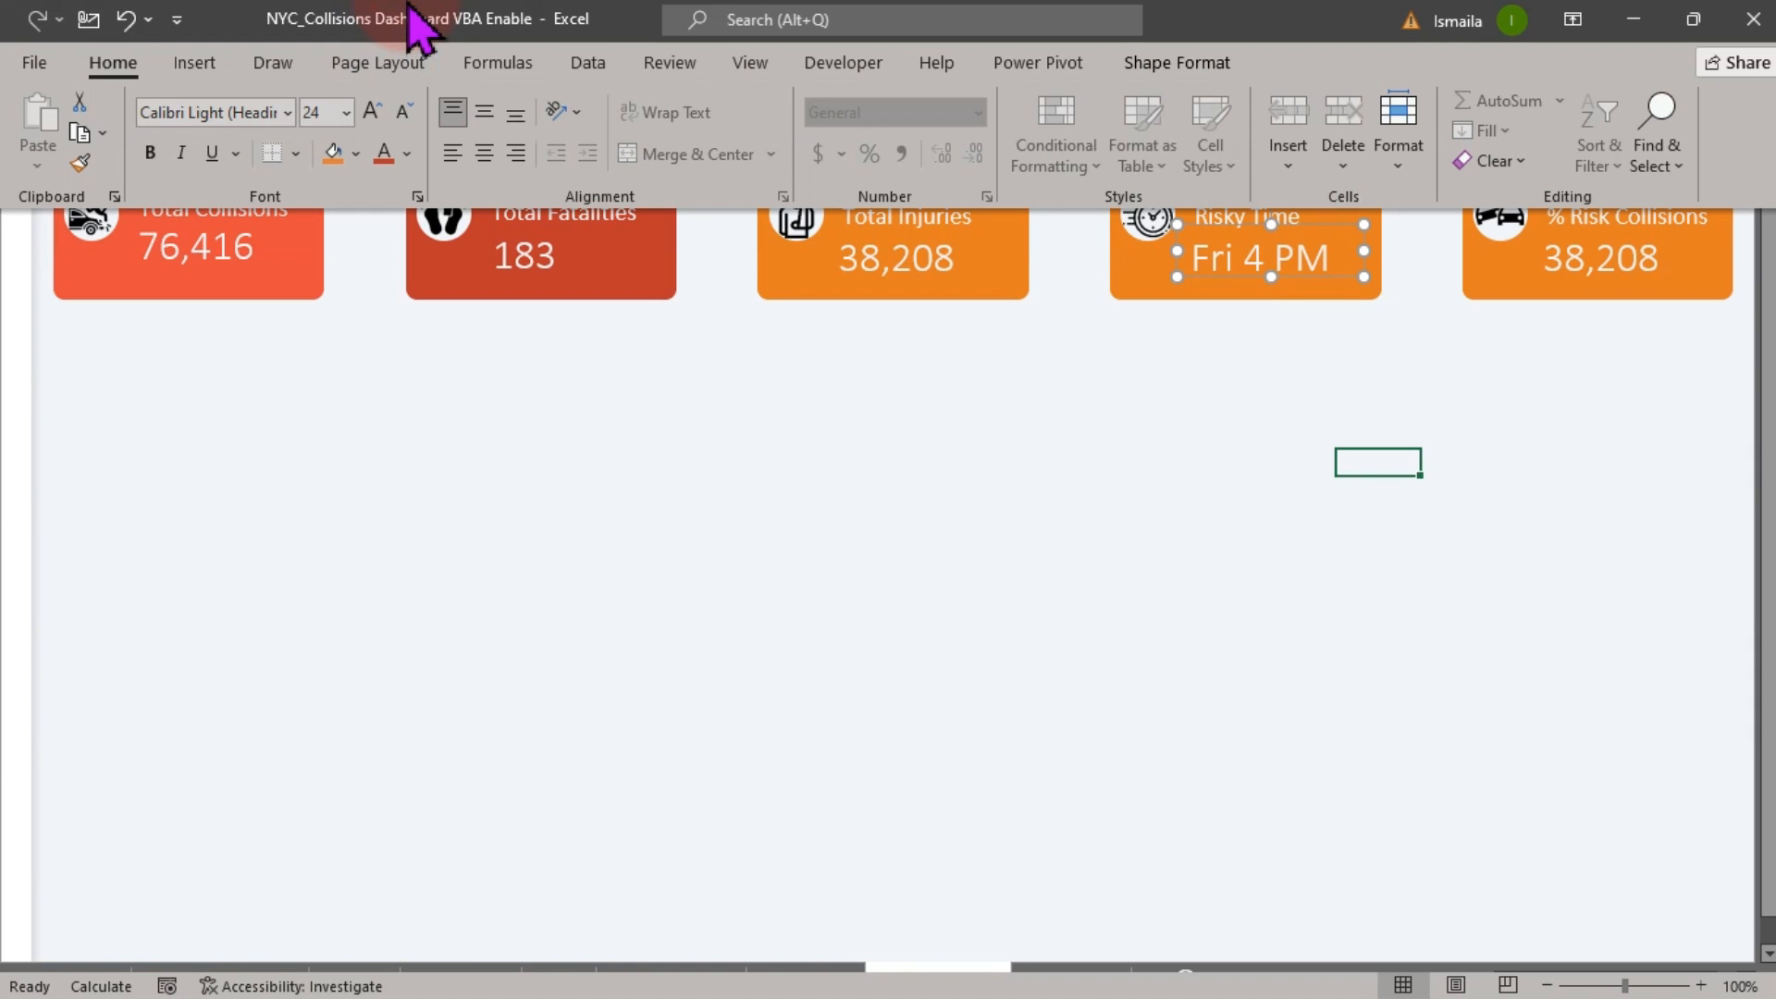
click(401, 111)
click(402, 111)
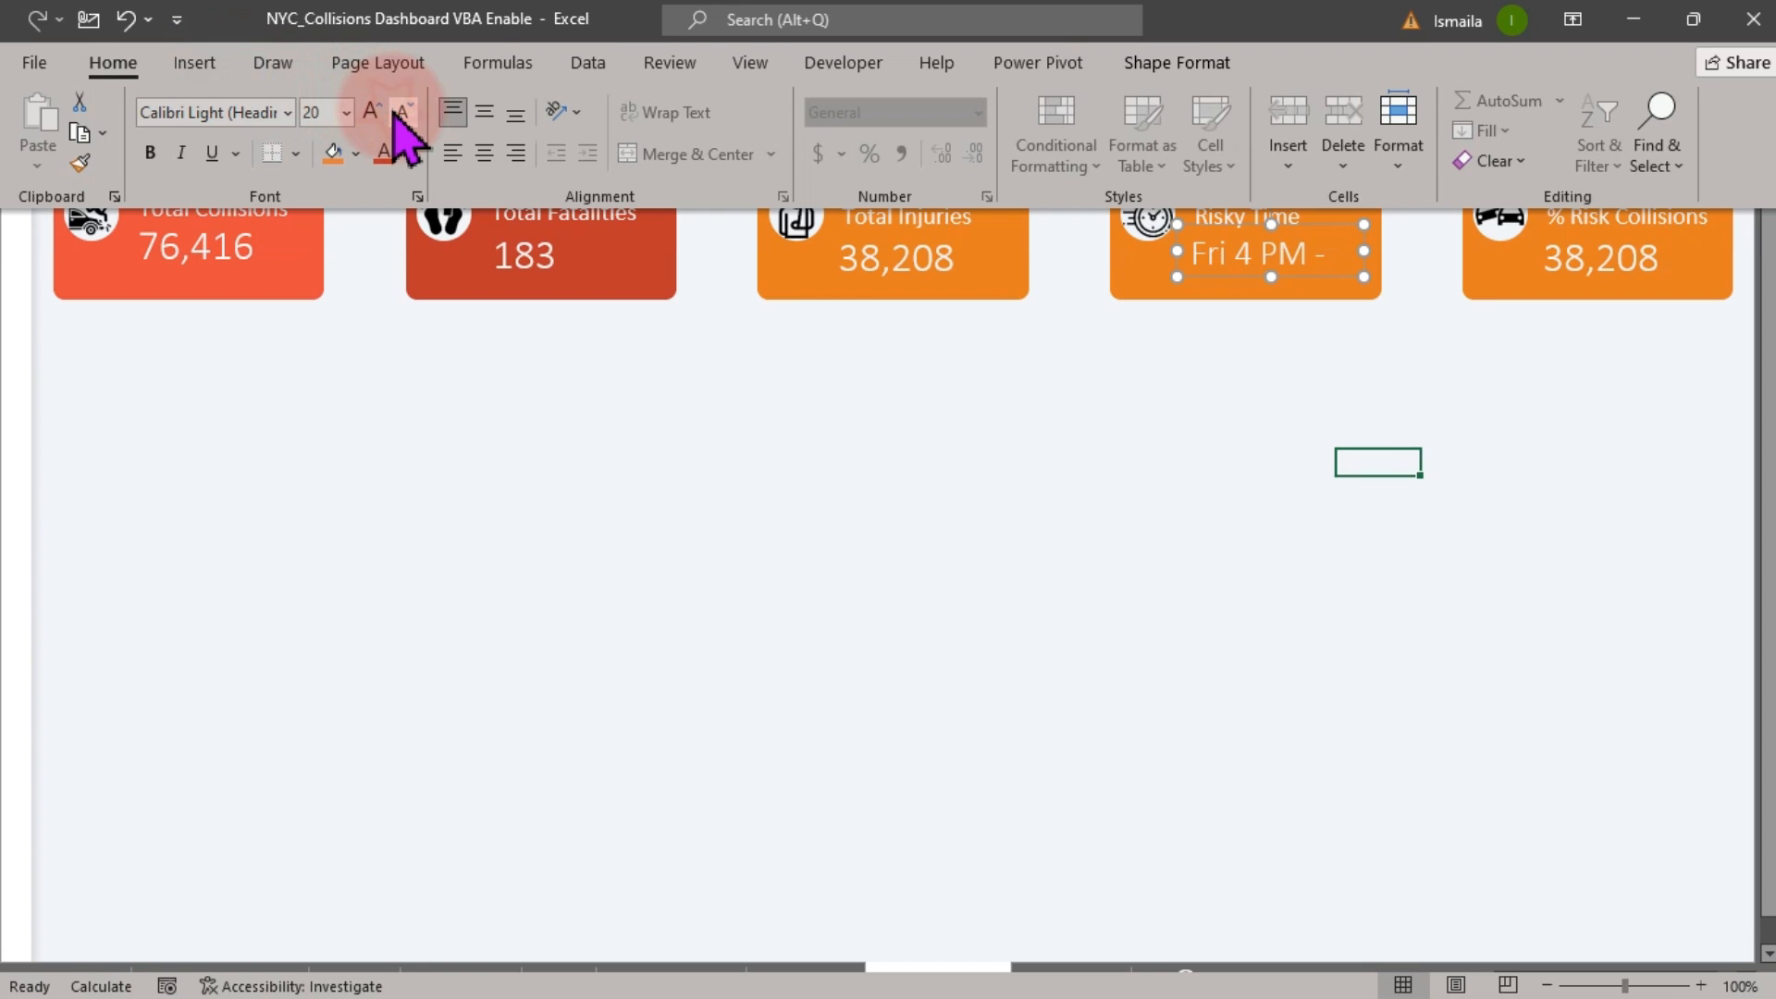
click(401, 111)
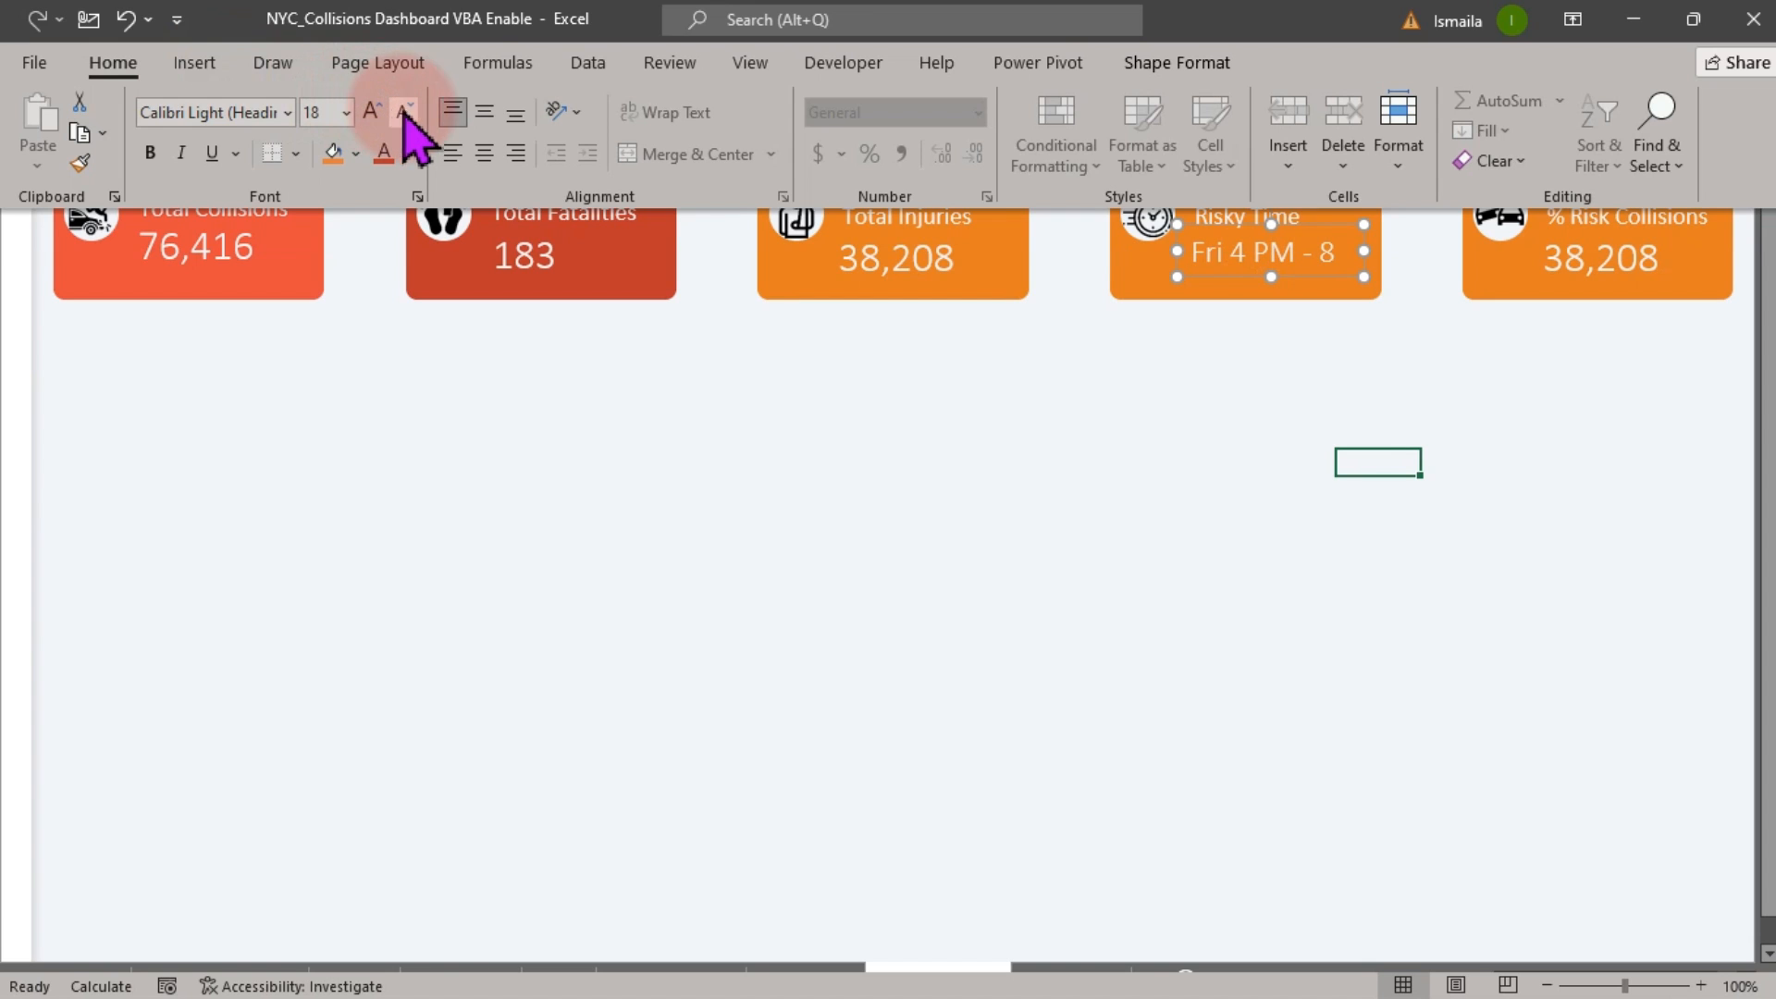
drag(1369, 258, 1316, 258)
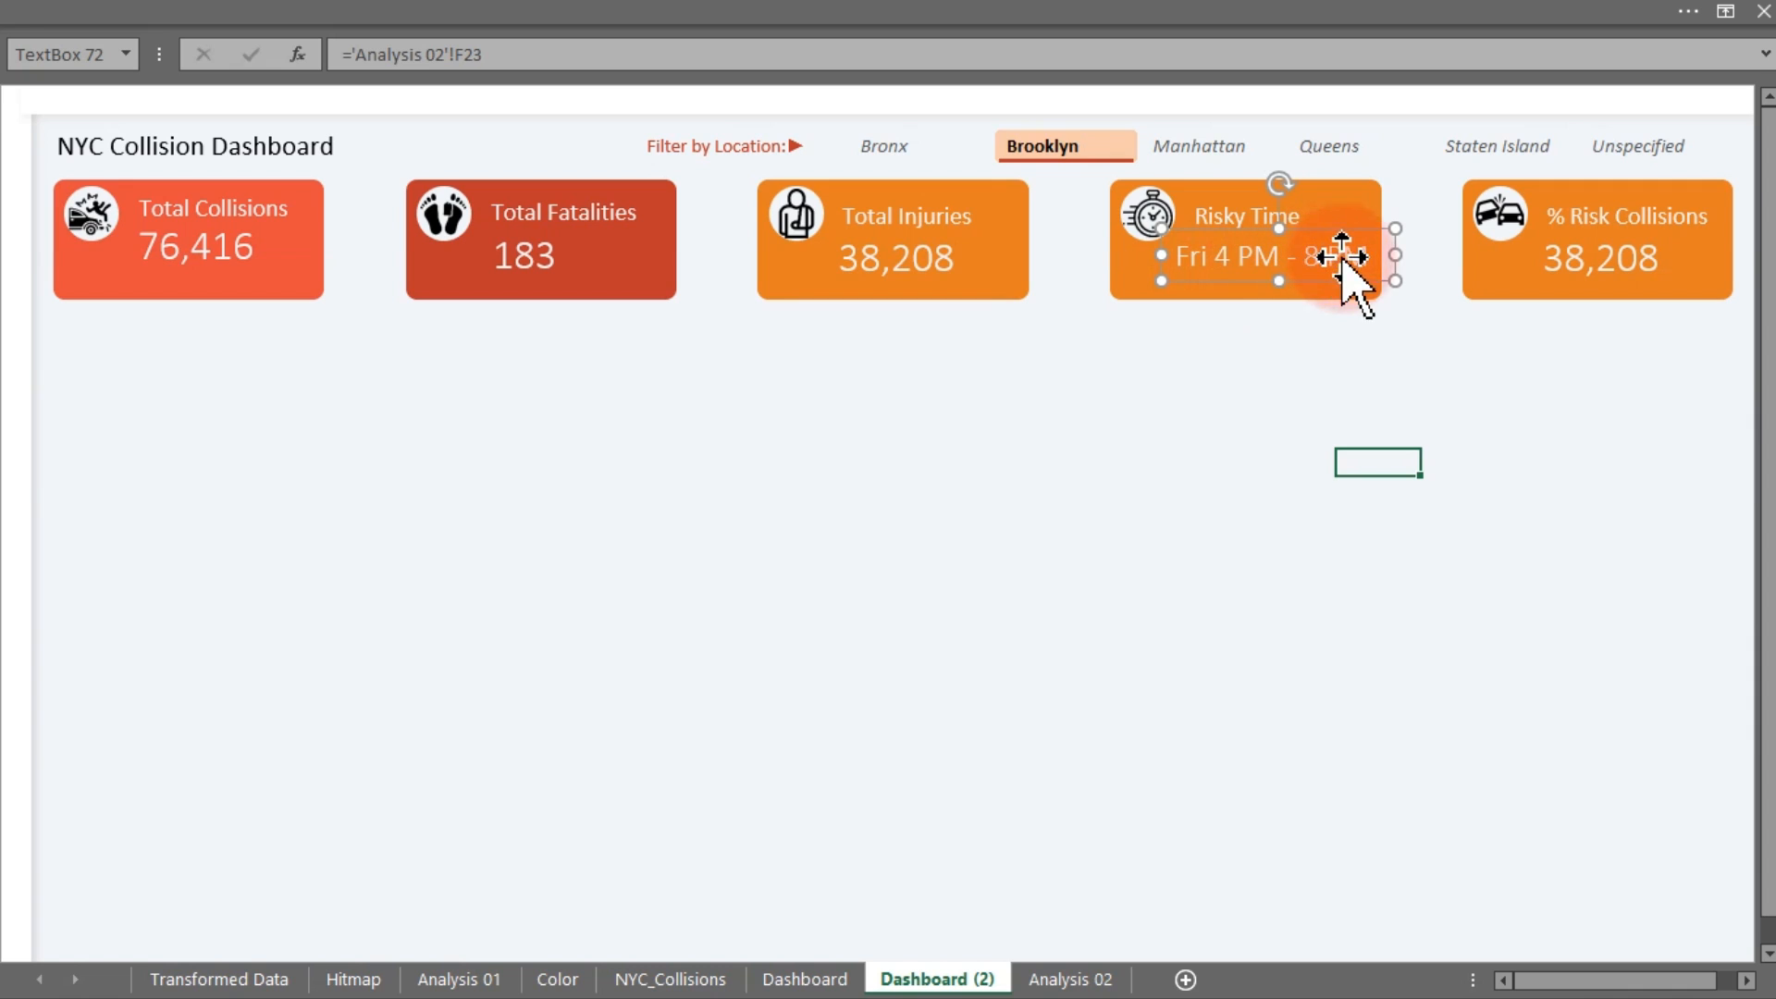
click(1179, 578)
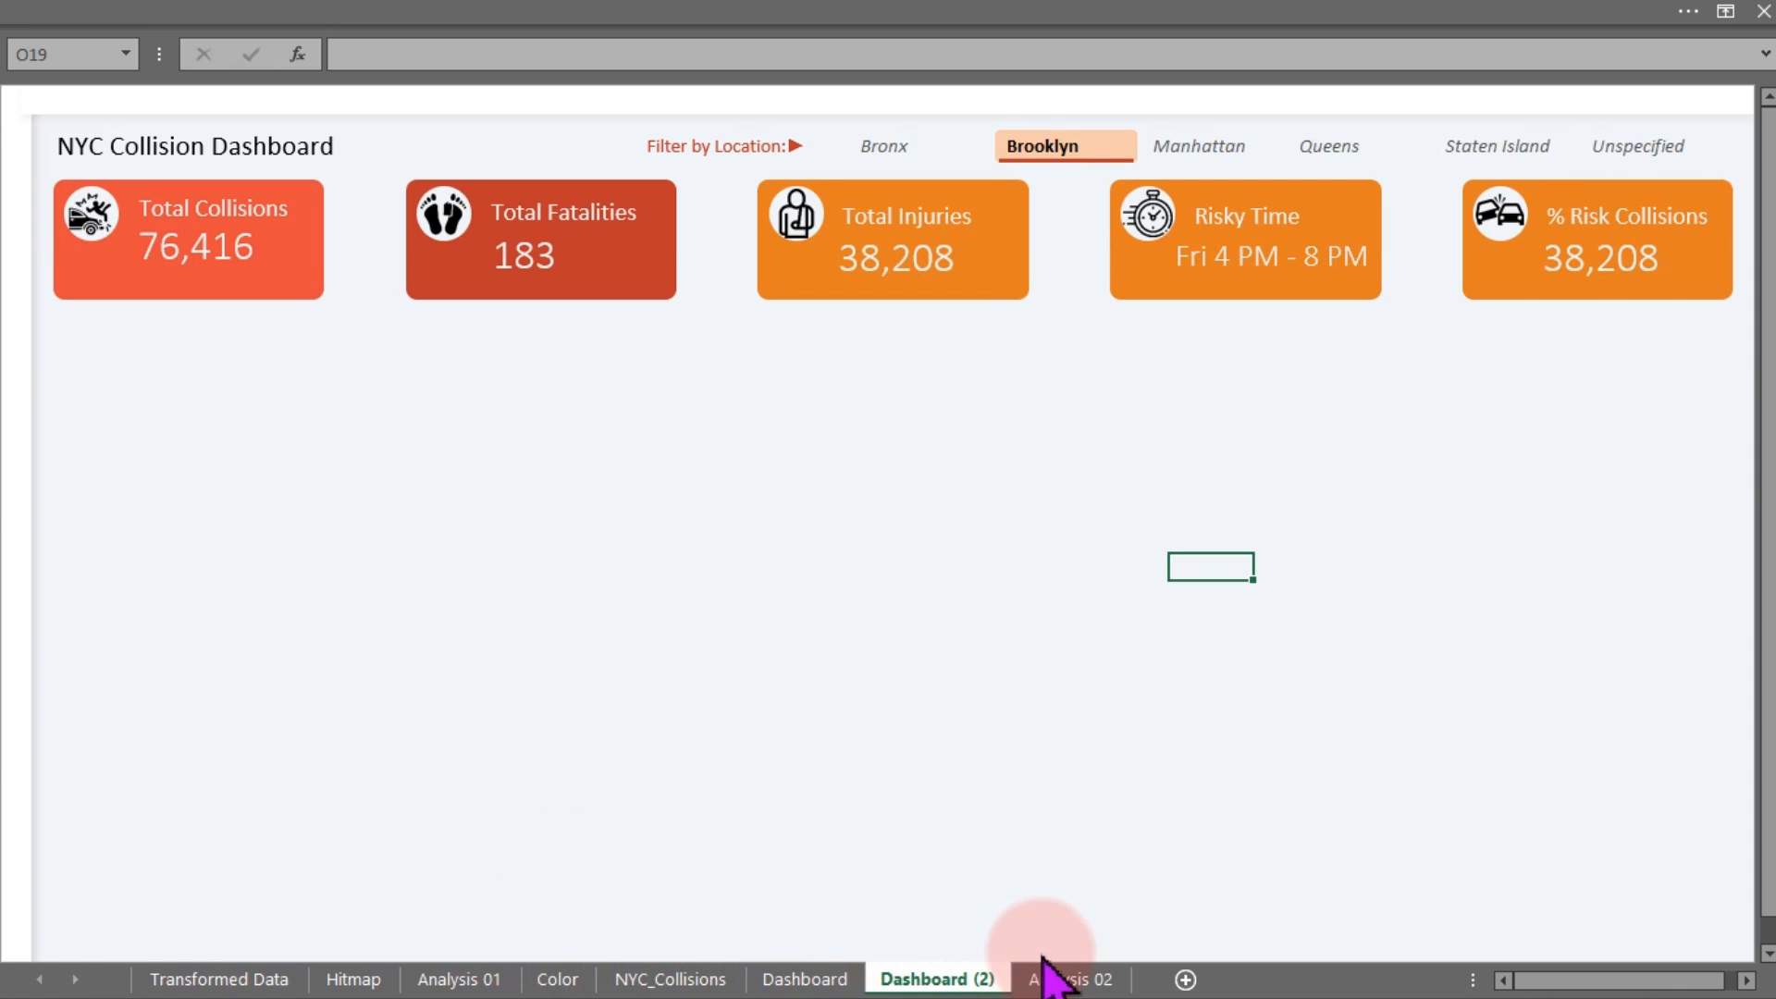
Copy the weekday pivot table on Analysis 02 and paste it at R11
click(1055, 982)
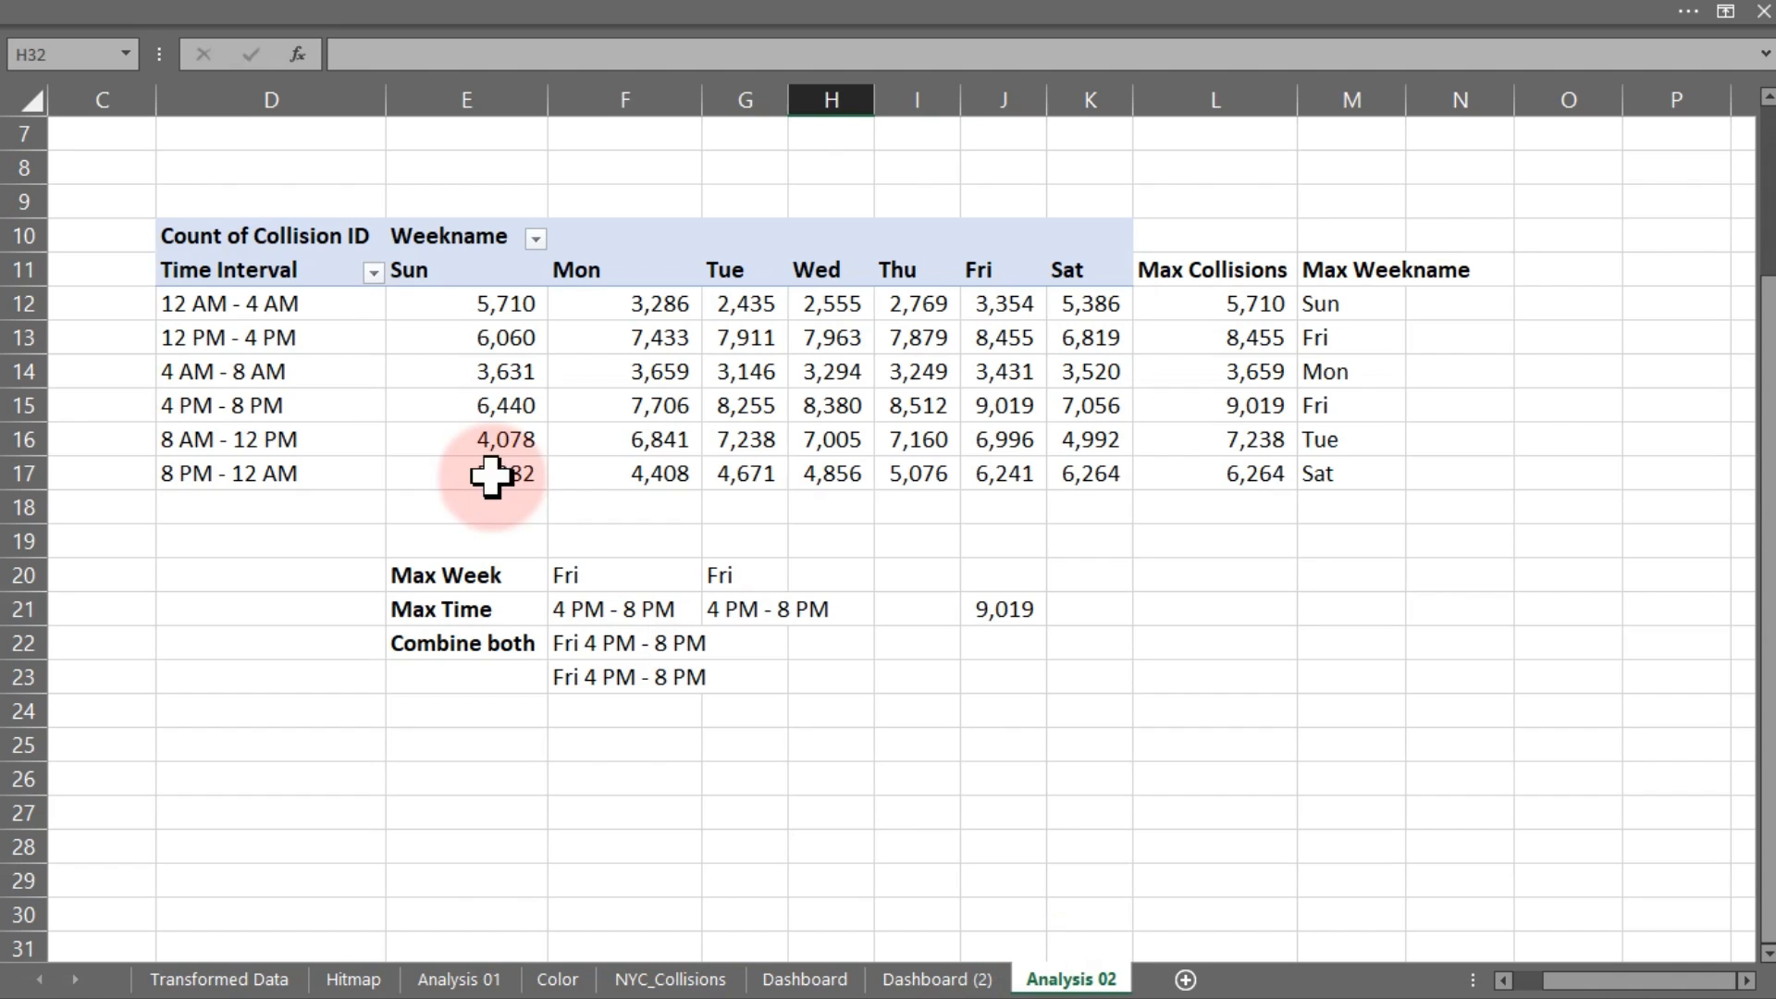
click(205, 219)
key(ctrl+c)
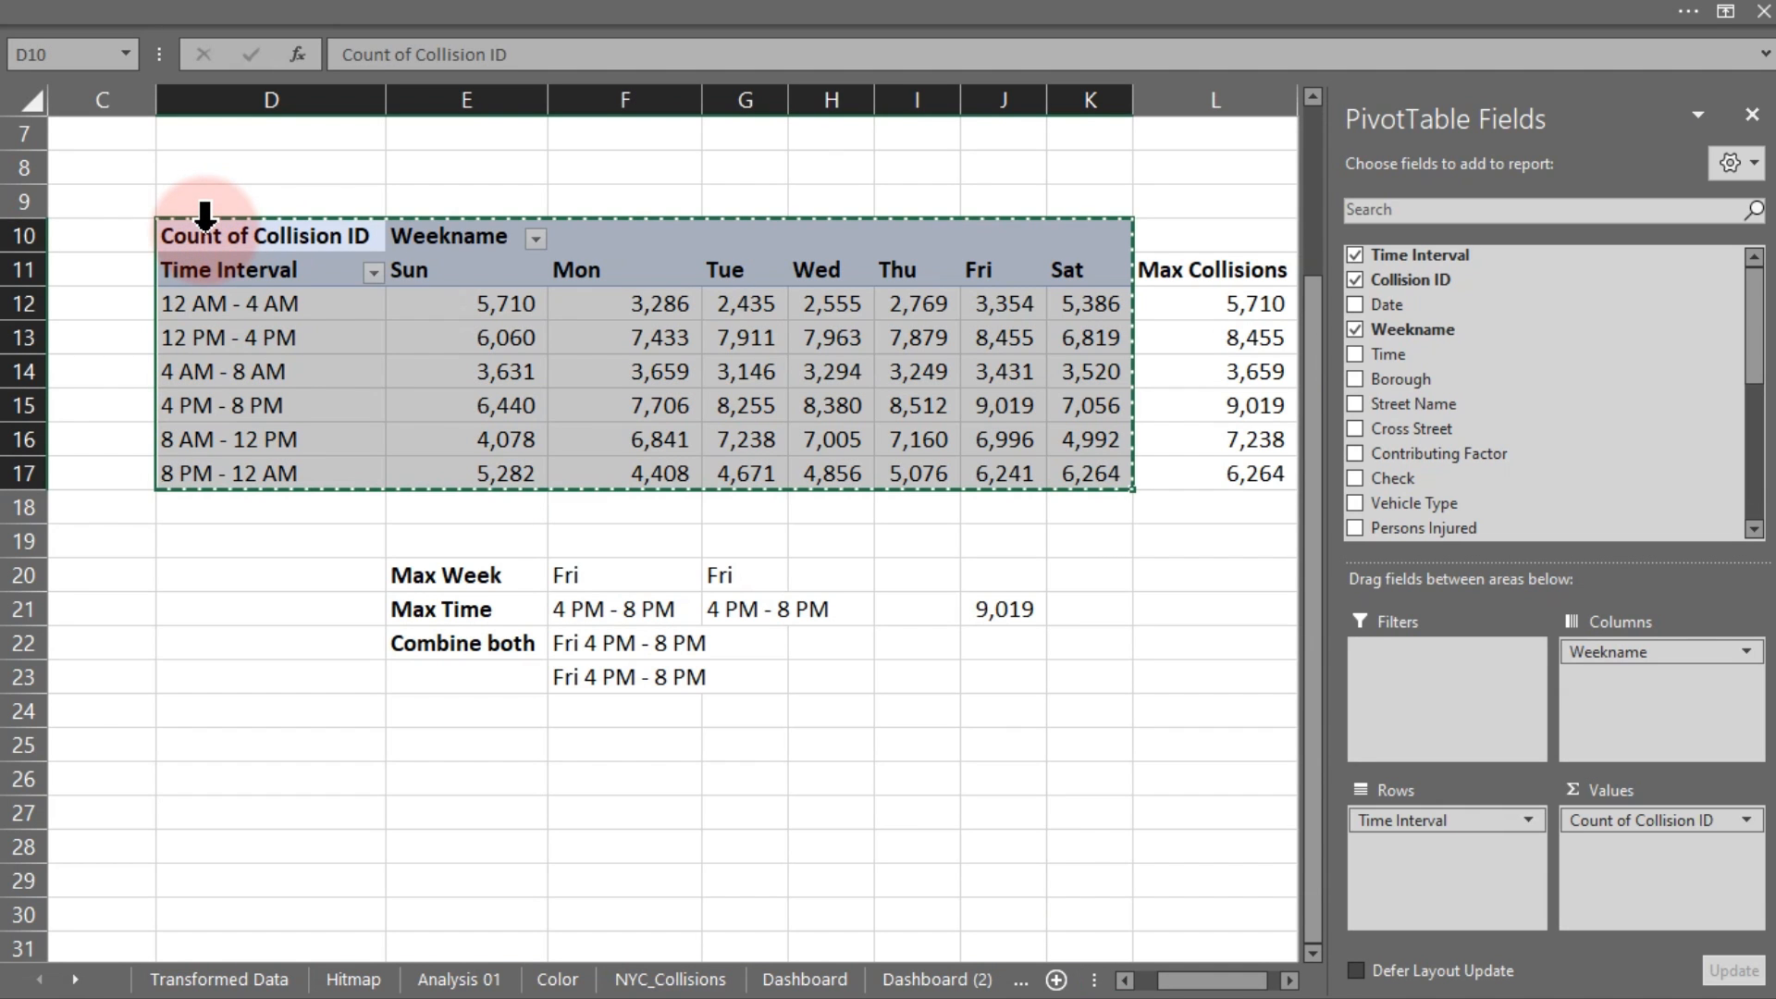
scroll(1289, 981, right, 7)
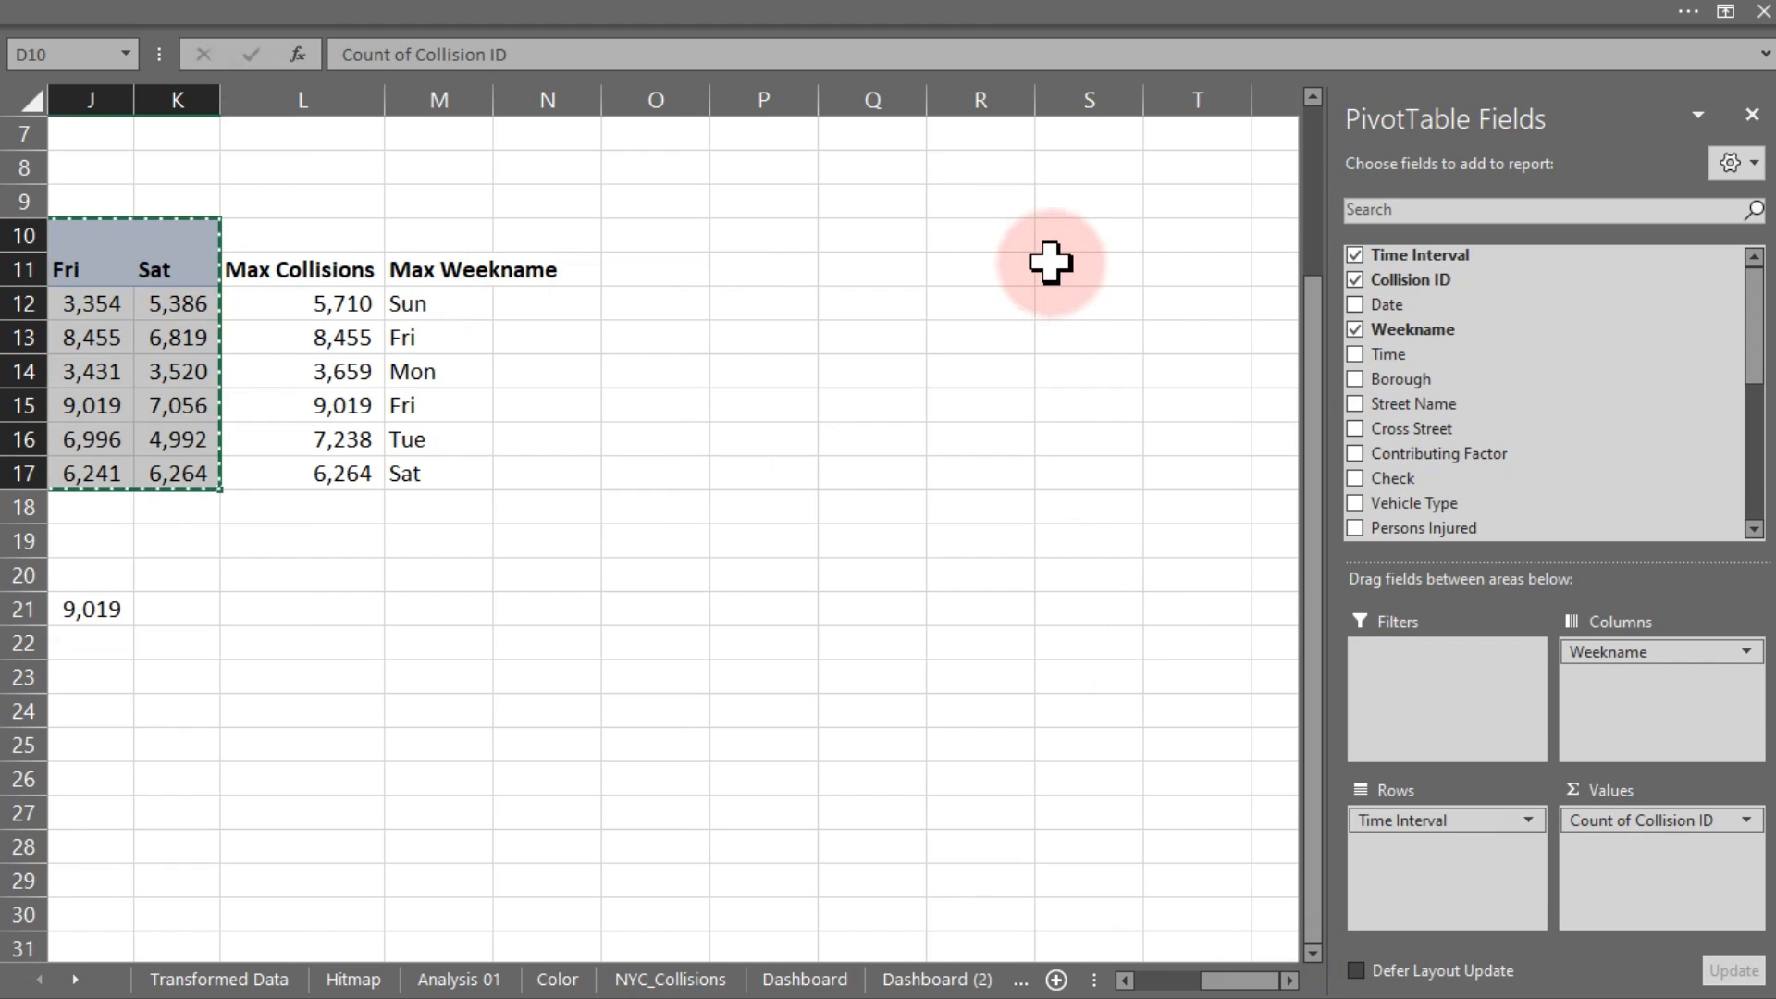
click(1005, 273)
key(ctrl+v)
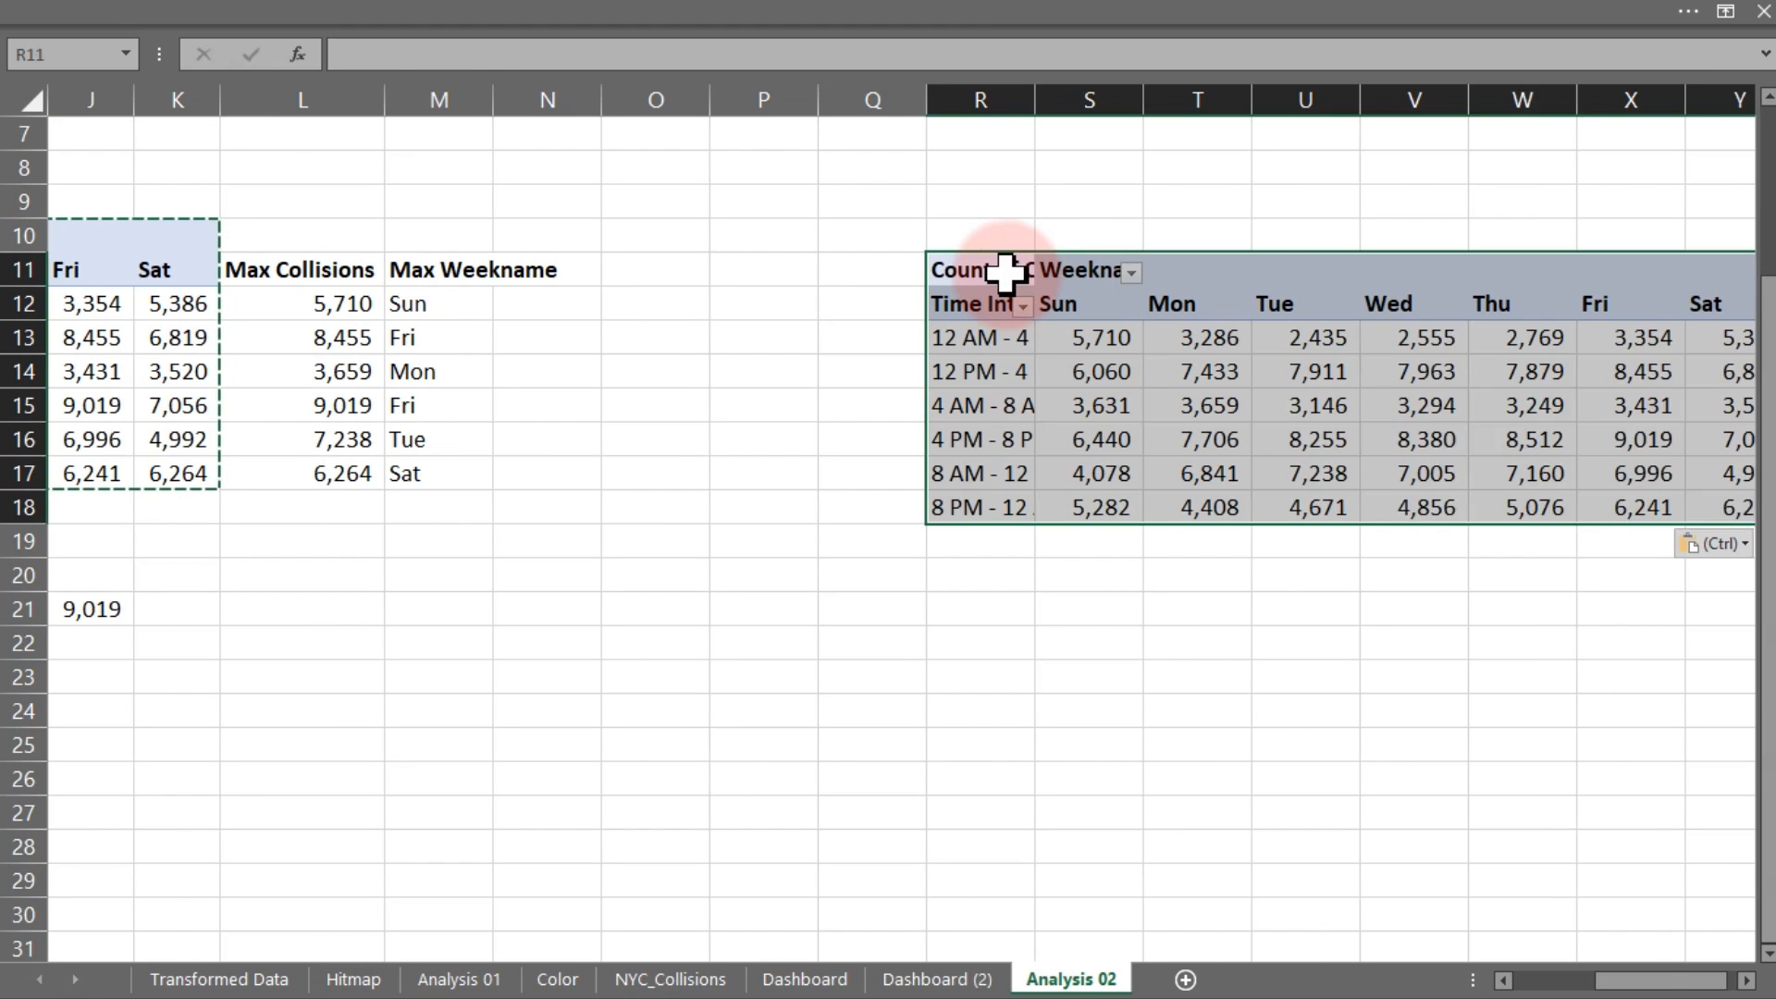
Fill column P with a dark colour as a divider
click(754, 99)
click(277, 28)
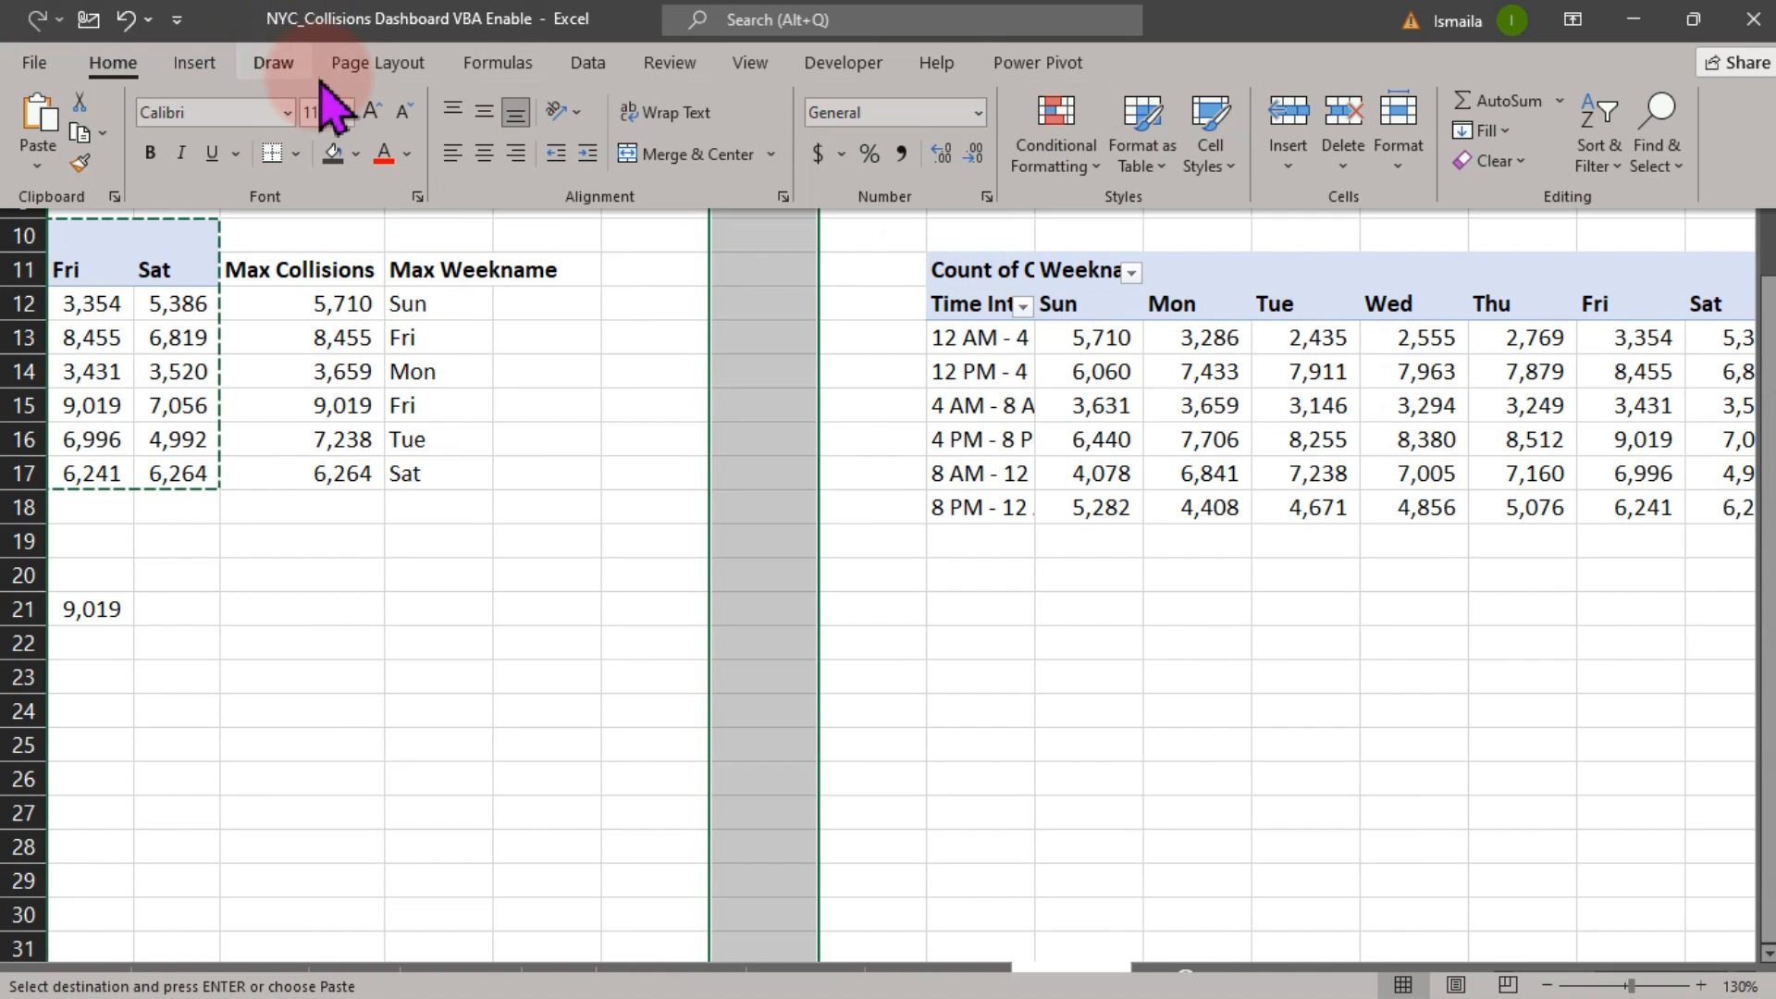
click(333, 159)
click(1084, 647)
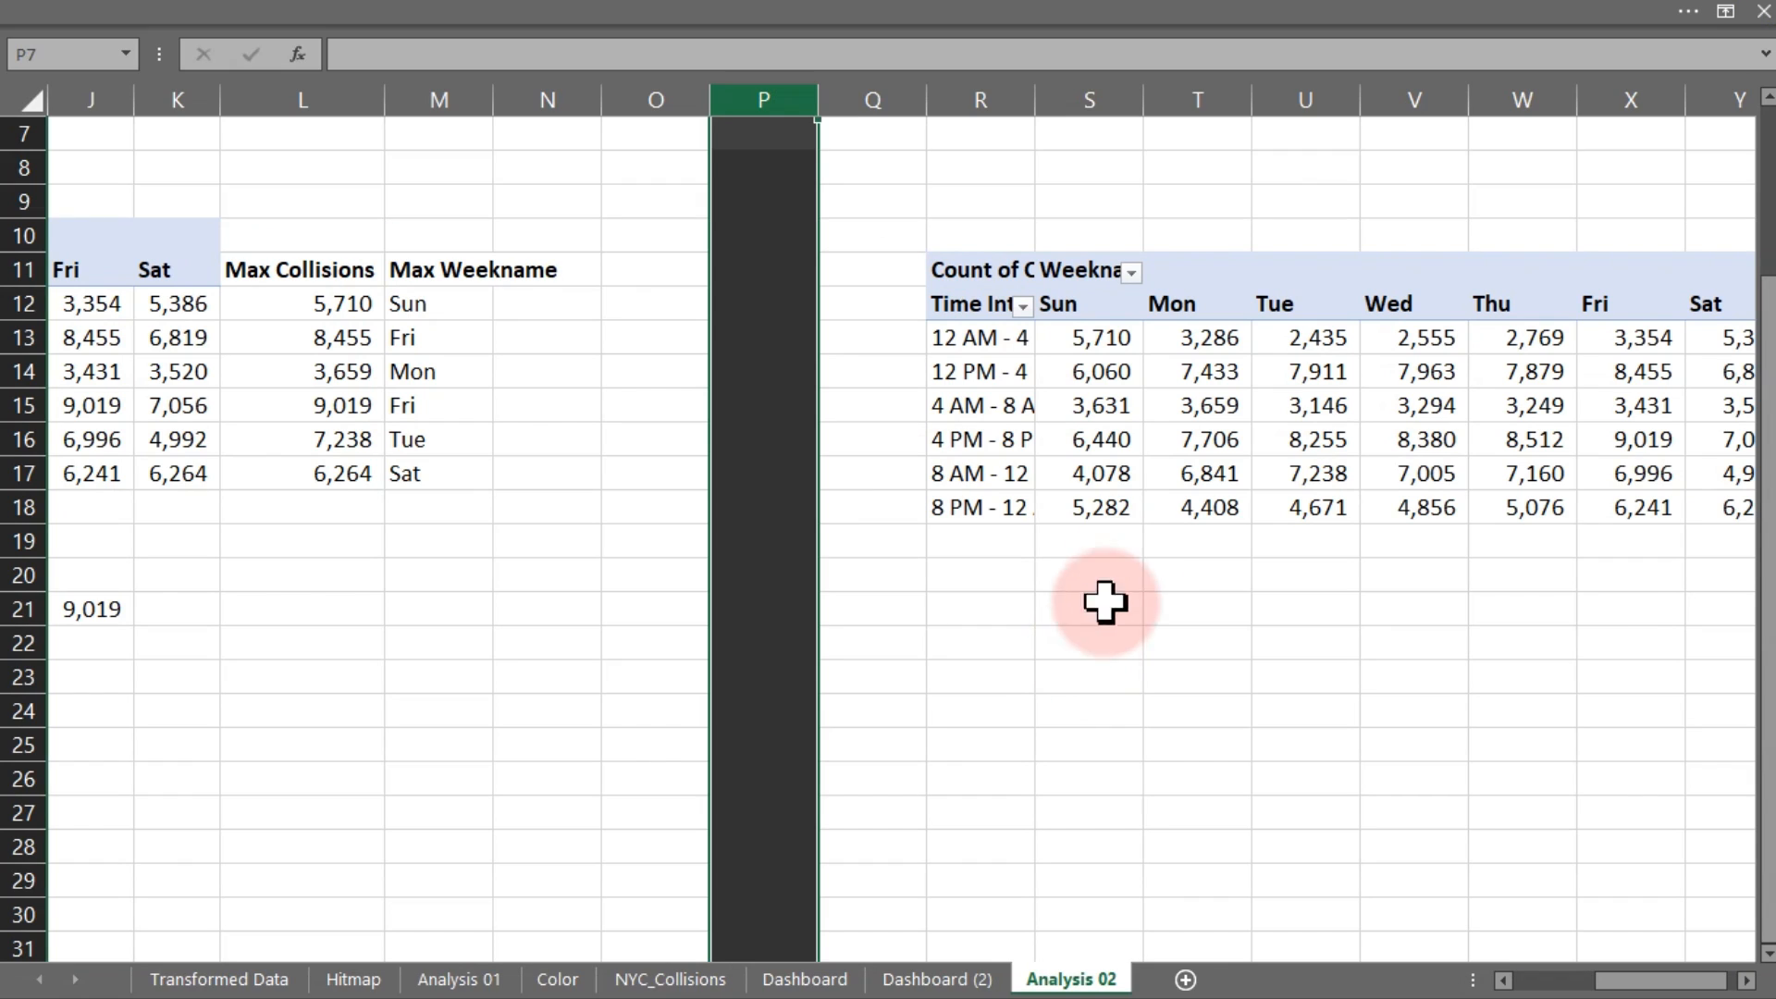
In the copied pivot, remove Time Interval and Weekname and add Check and Contributing Factor
click(1083, 543)
click(1154, 507)
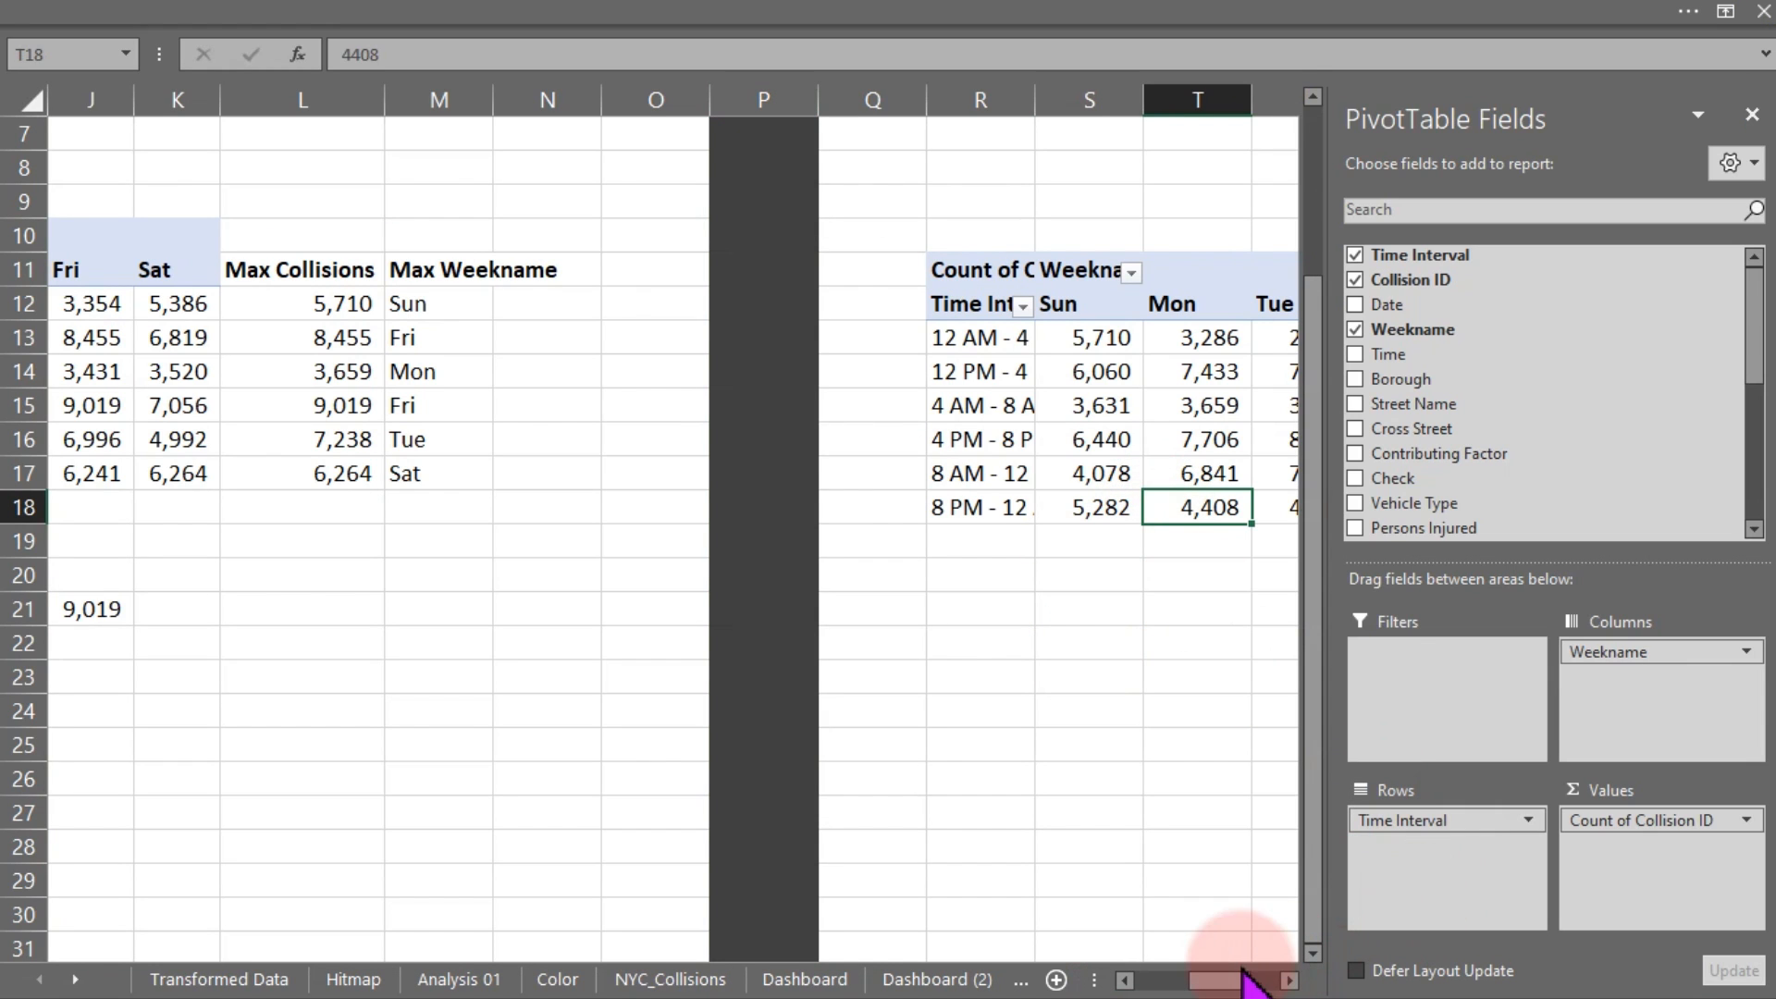
drag(1247, 978, 1268, 985)
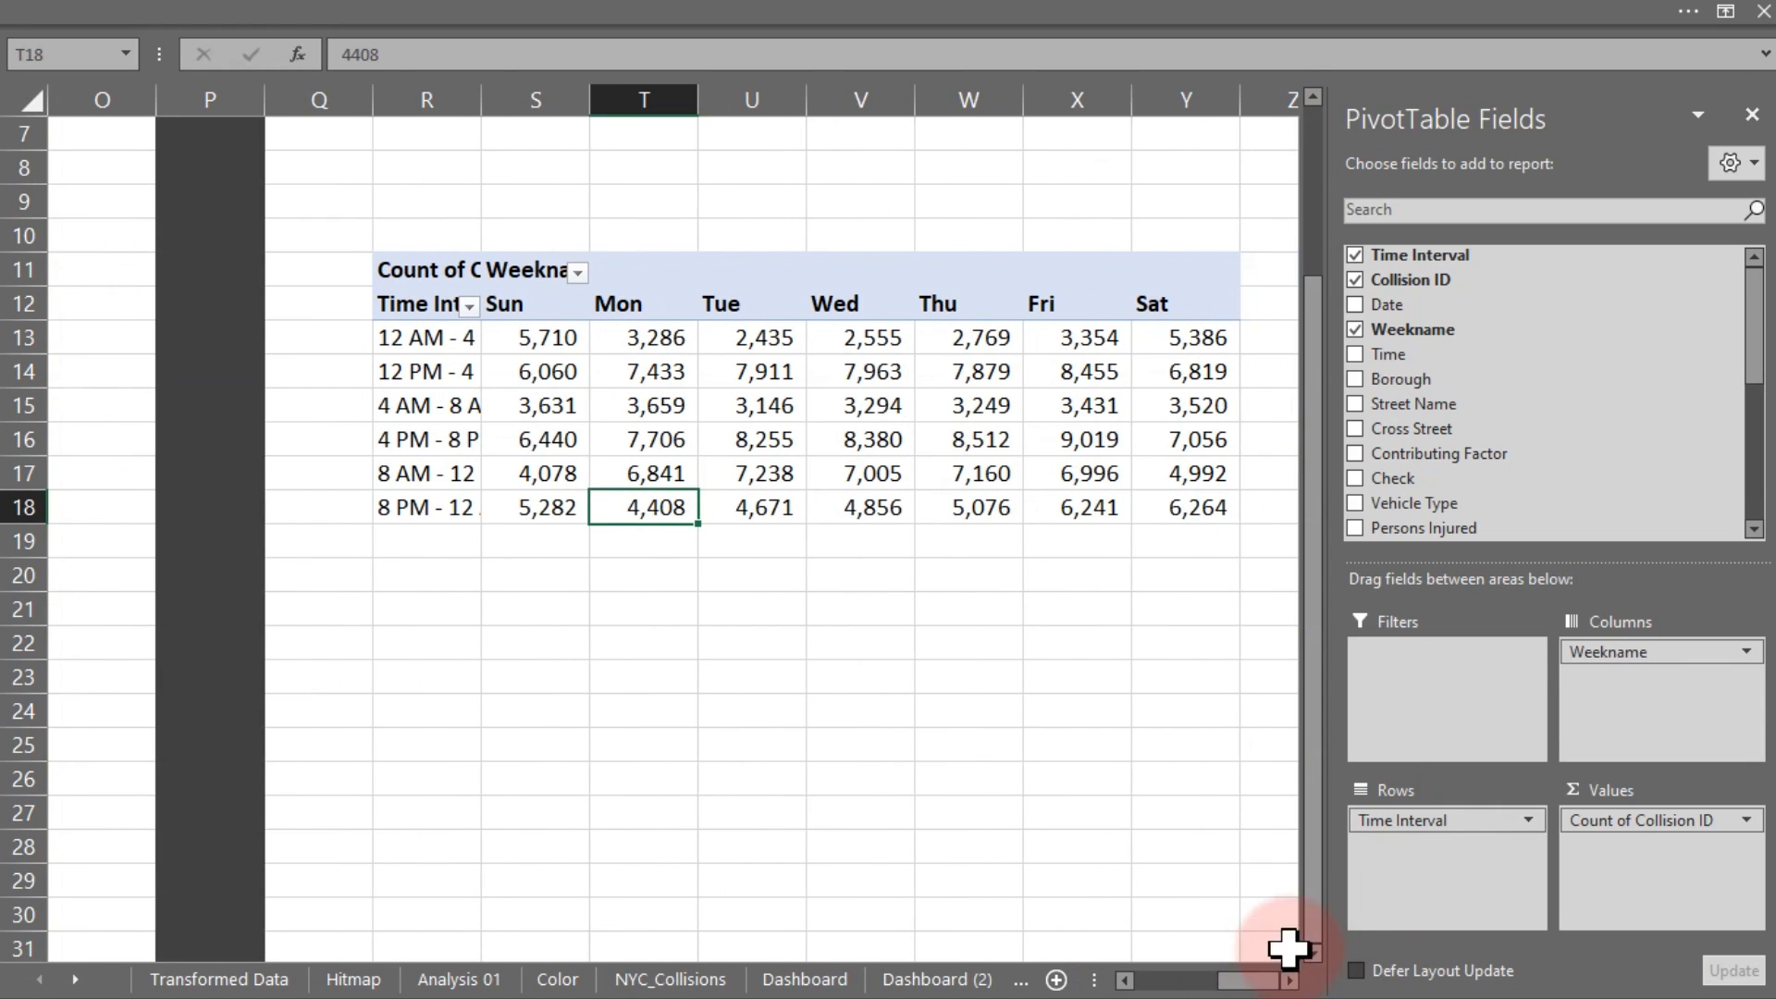
drag(1442, 820, 1087, 885)
drag(1403, 495, 1642, 846)
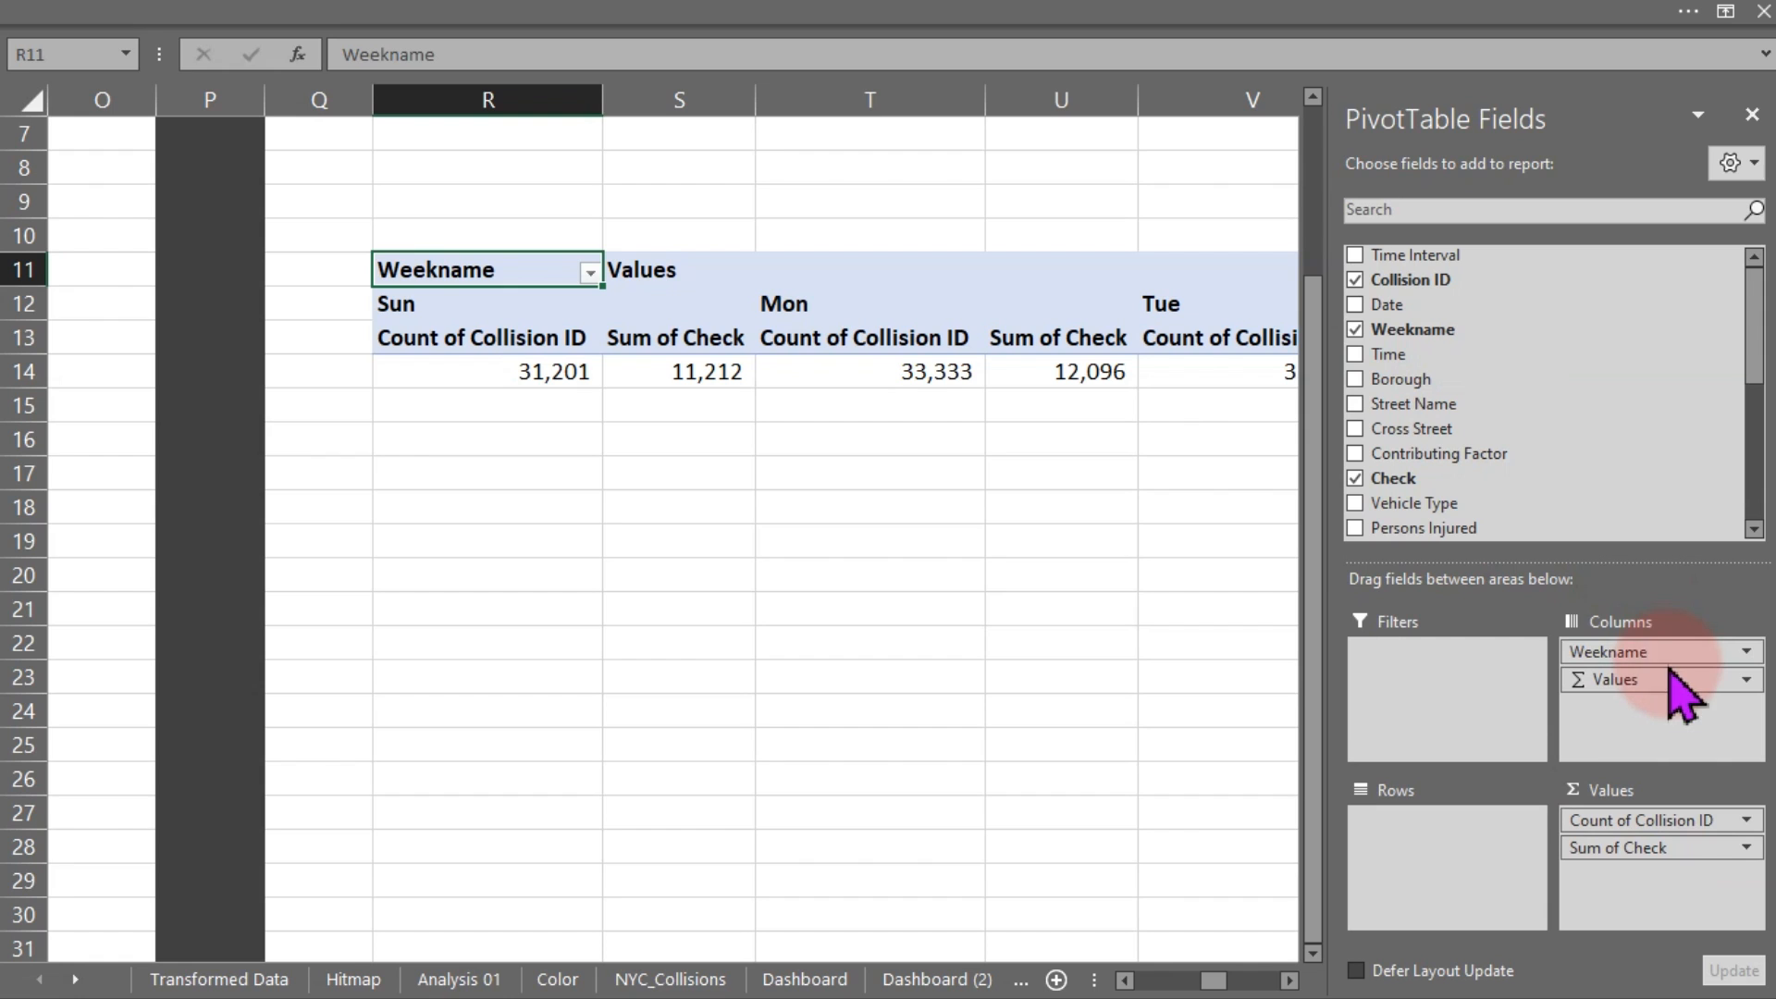
drag(1676, 651, 1193, 646)
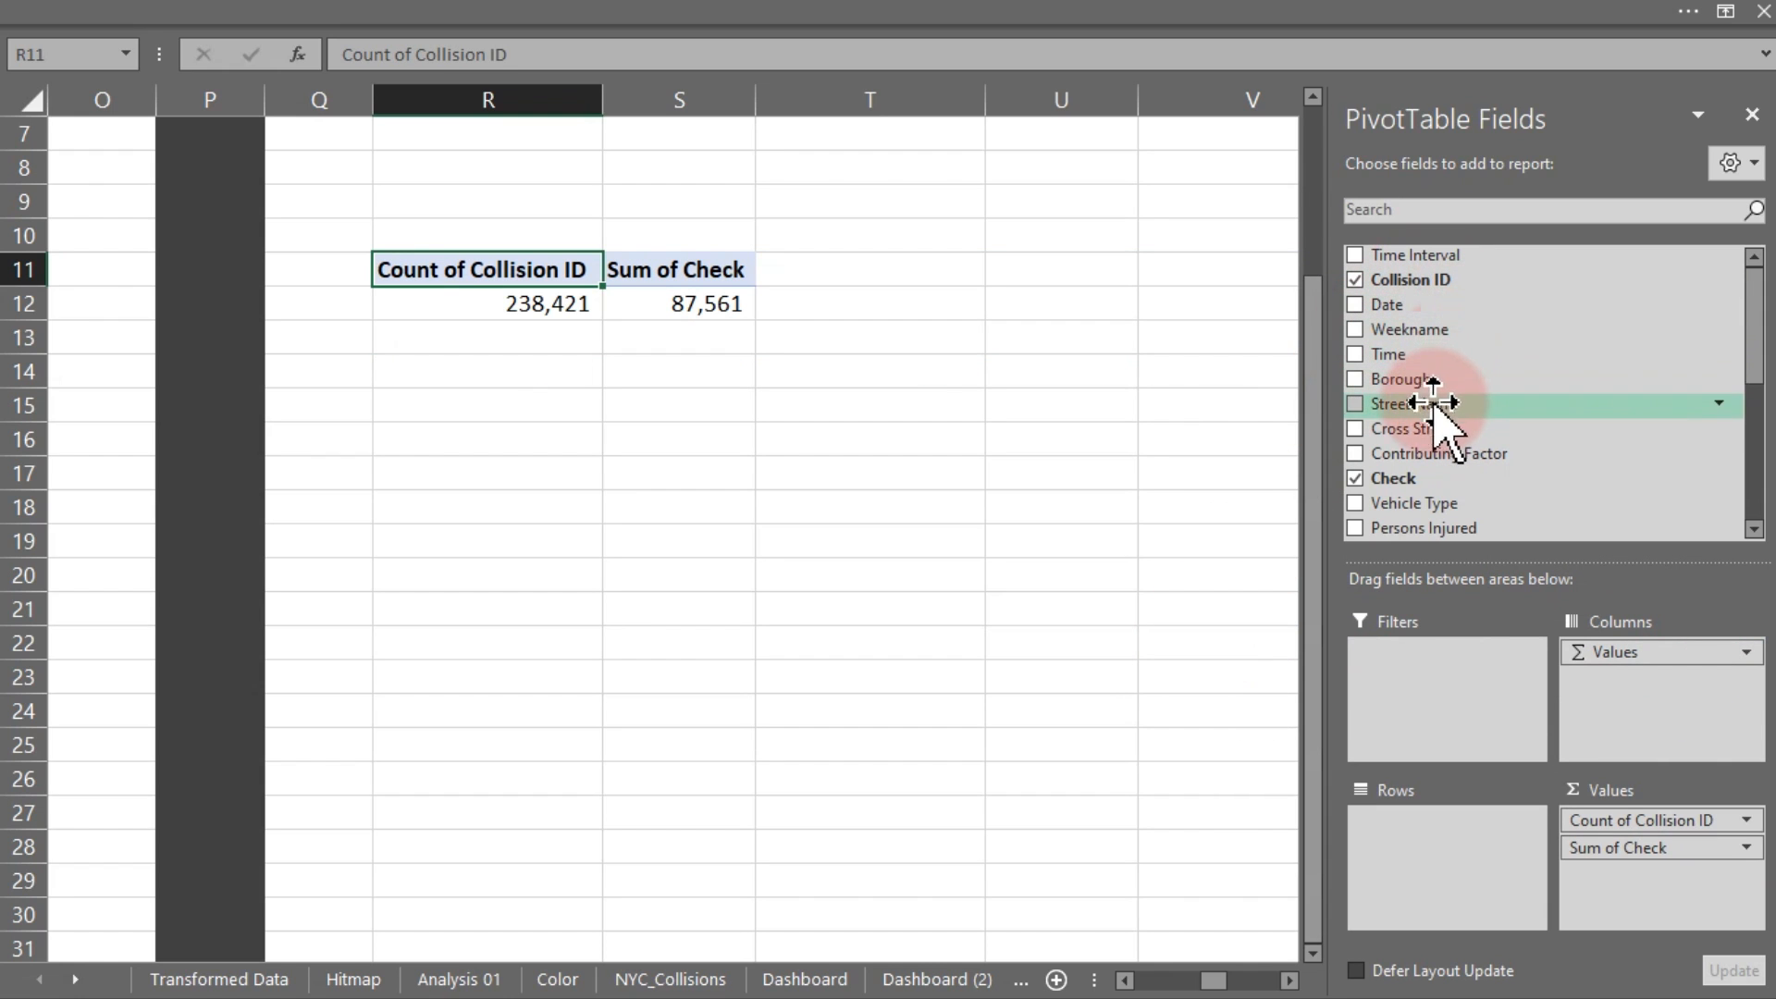
drag(1412, 455, 1459, 860)
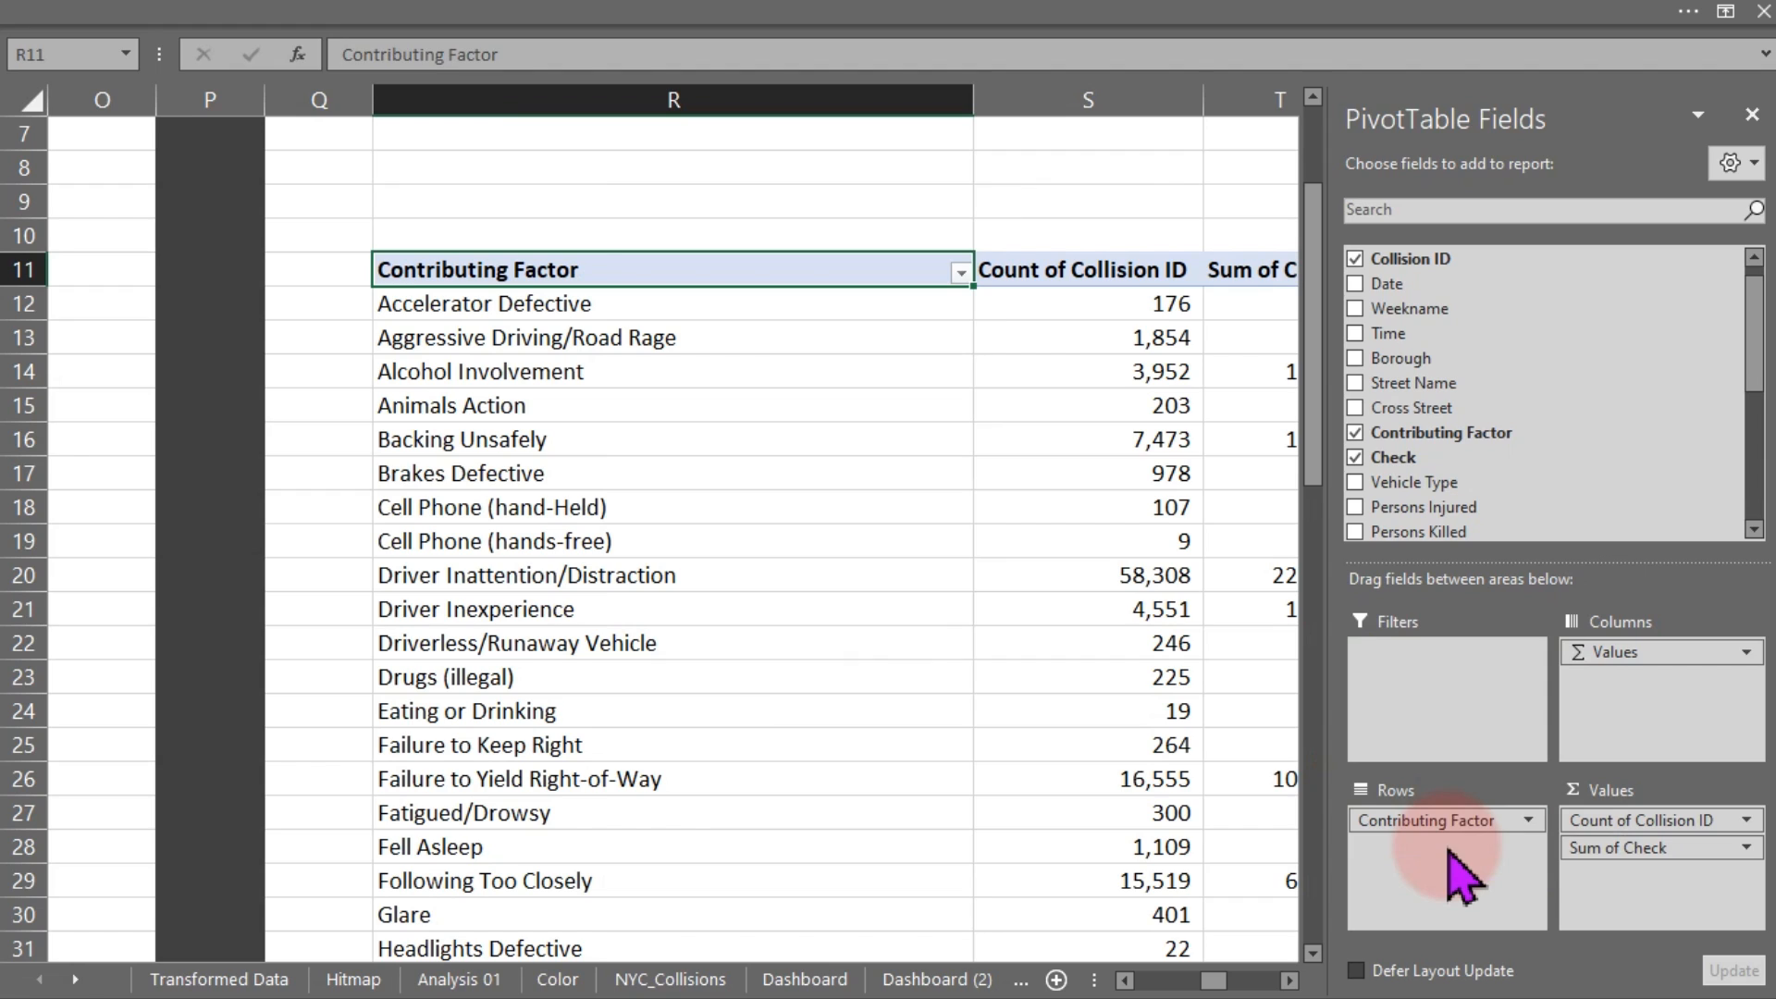
mouse_move(974, 564)
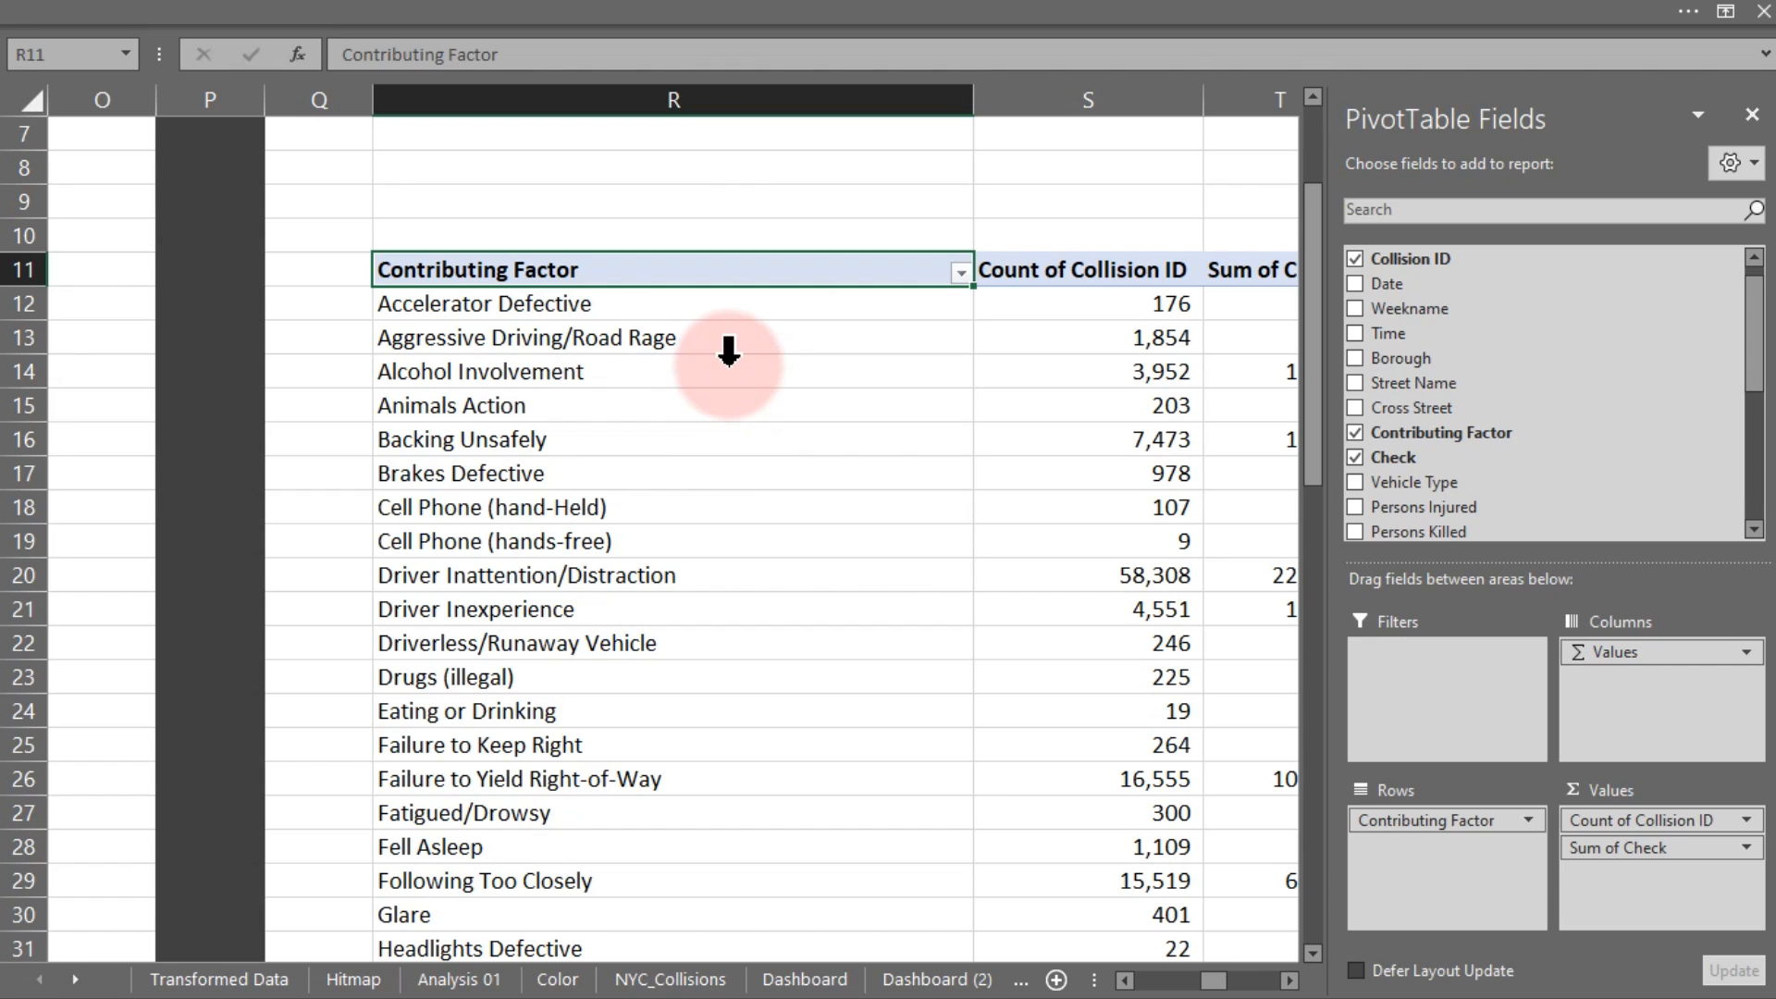
click(1290, 981)
mouse_move(855, 433)
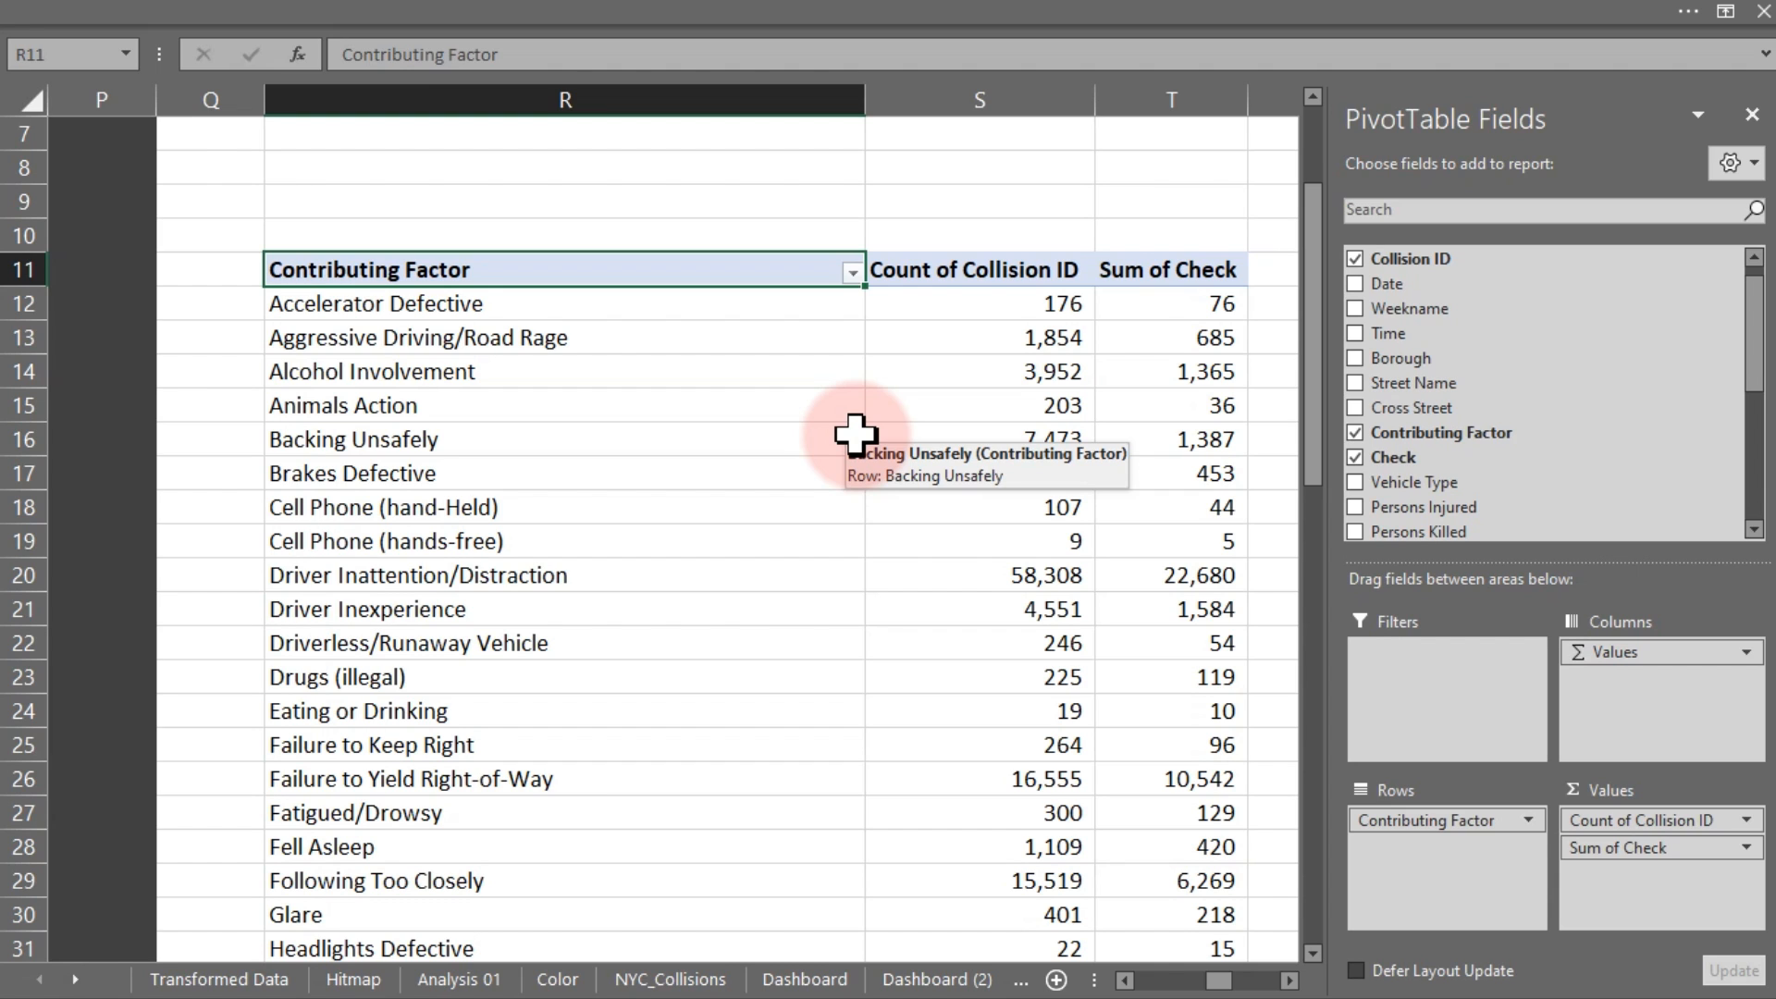
Apply a Top 10 Items by Count of Collision ID filter to the Contributing Factor pivot
click(482, 275)
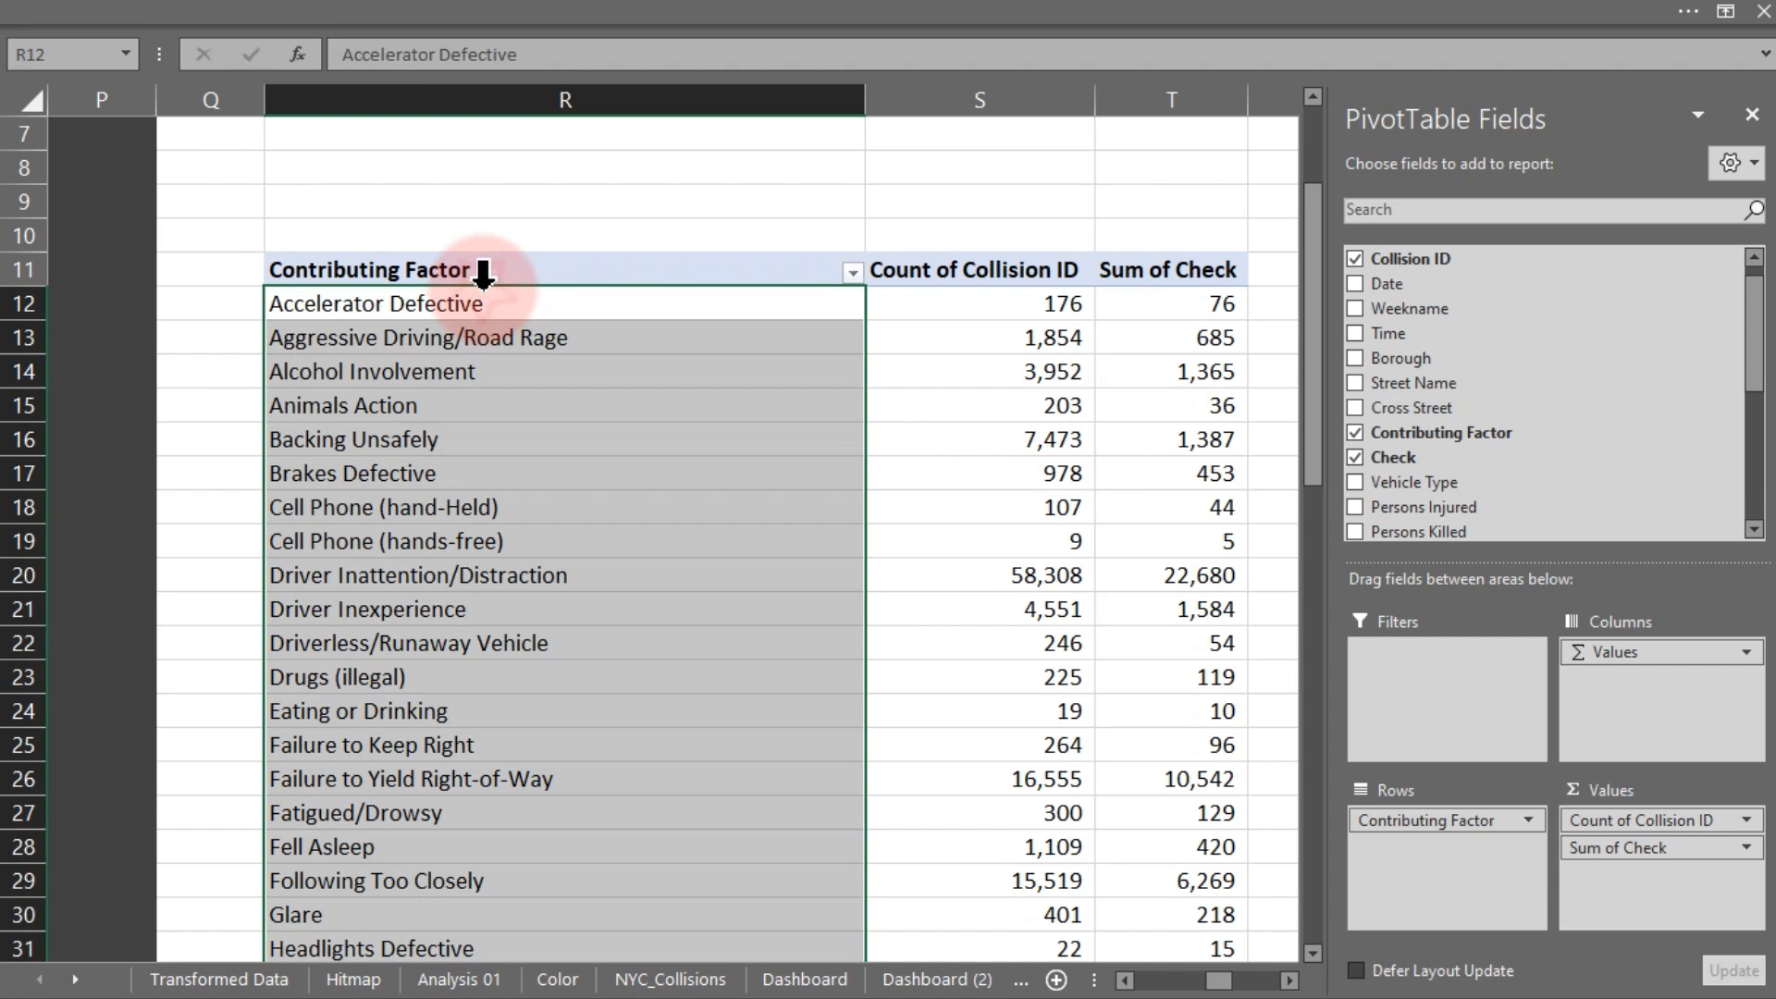
click(499, 301)
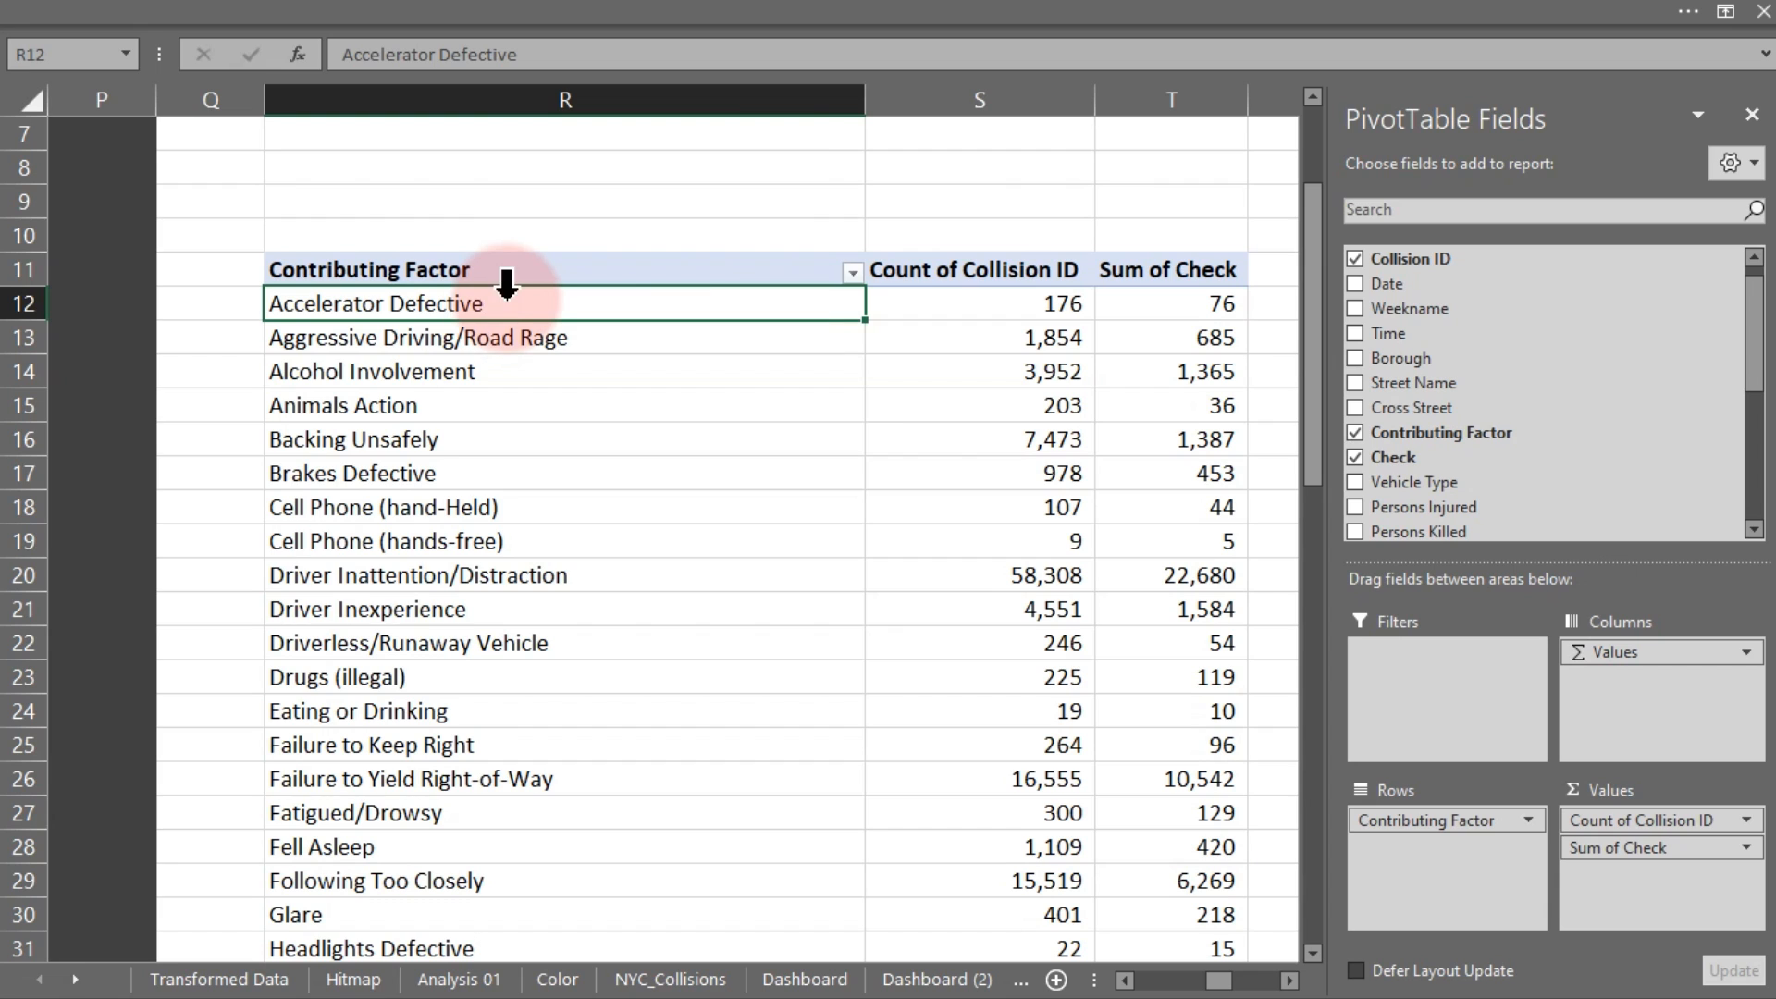
right_click(509, 306)
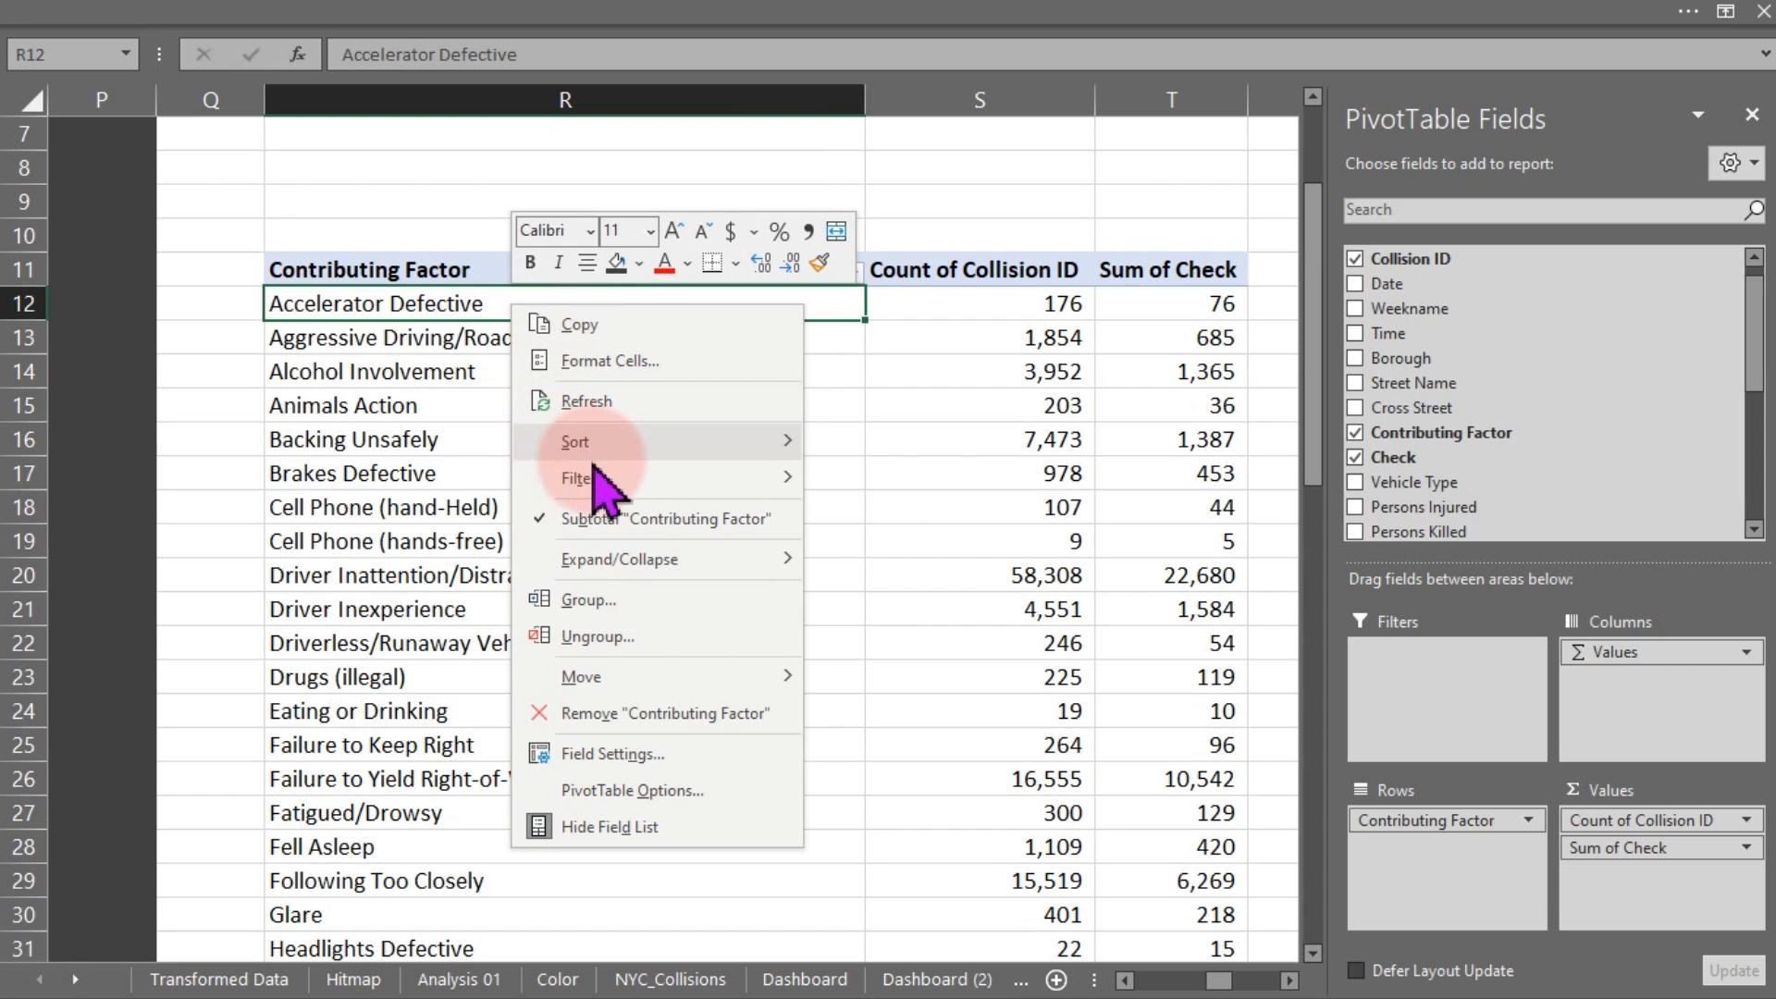
mouse_move(626, 476)
click(891, 598)
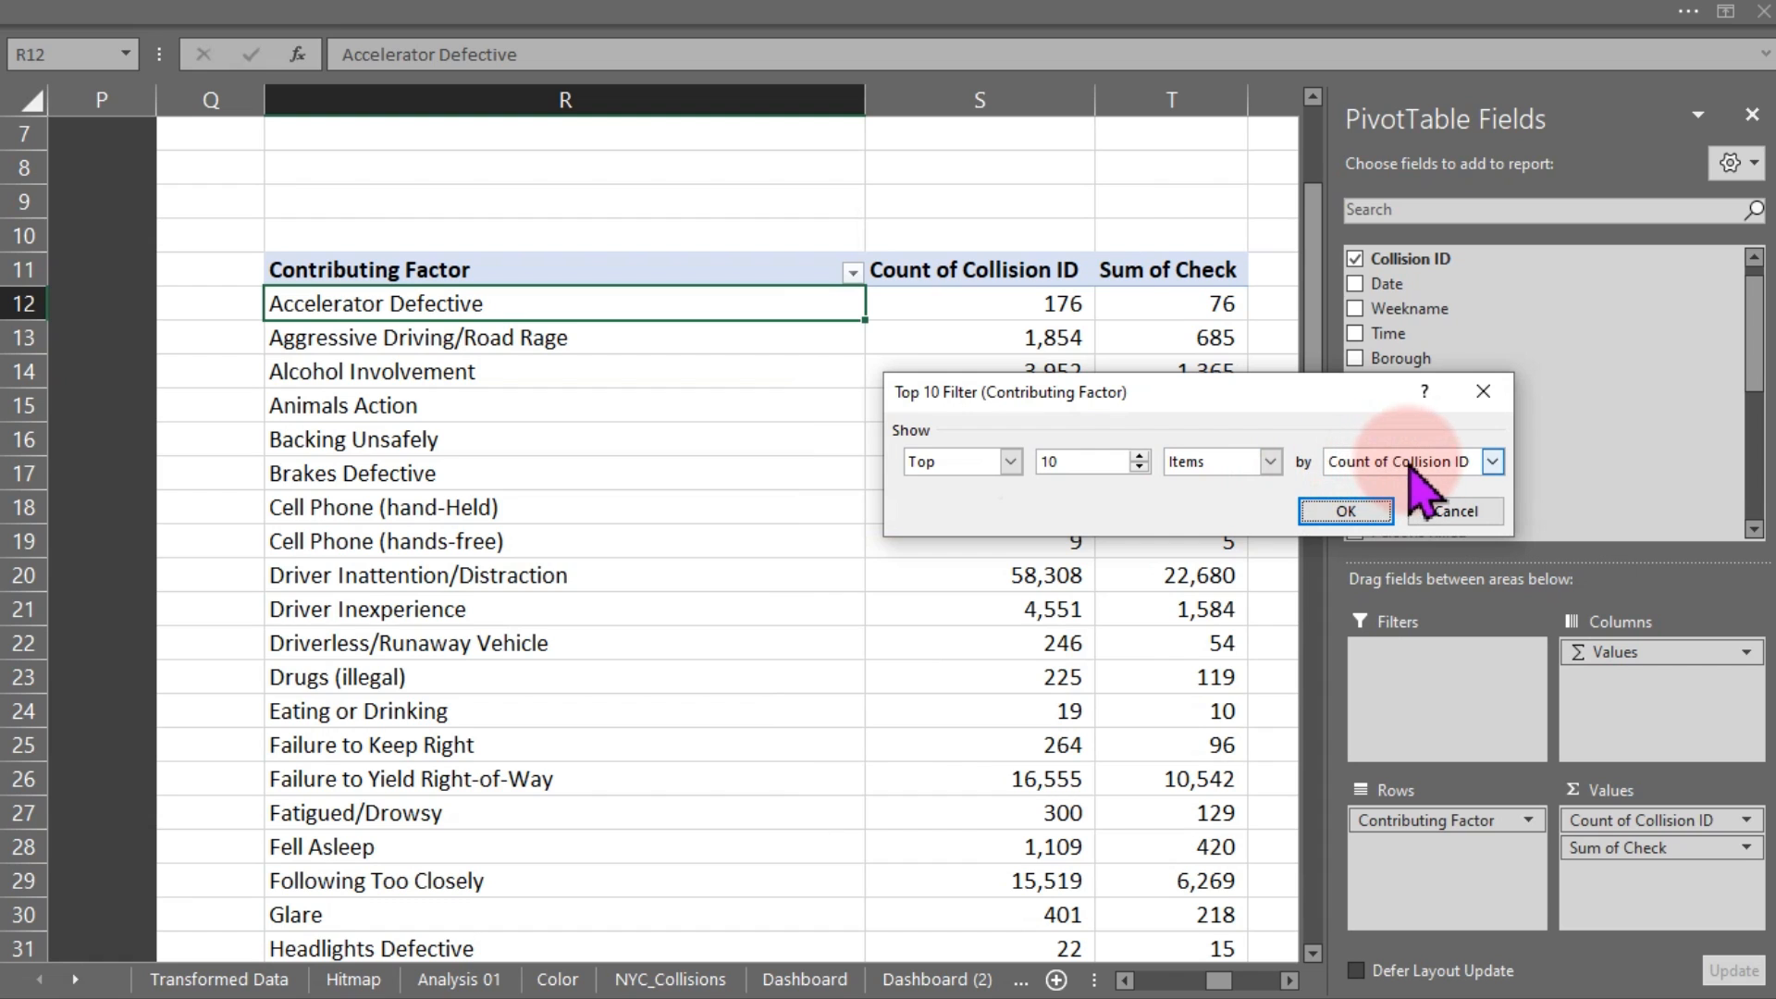
click(1346, 511)
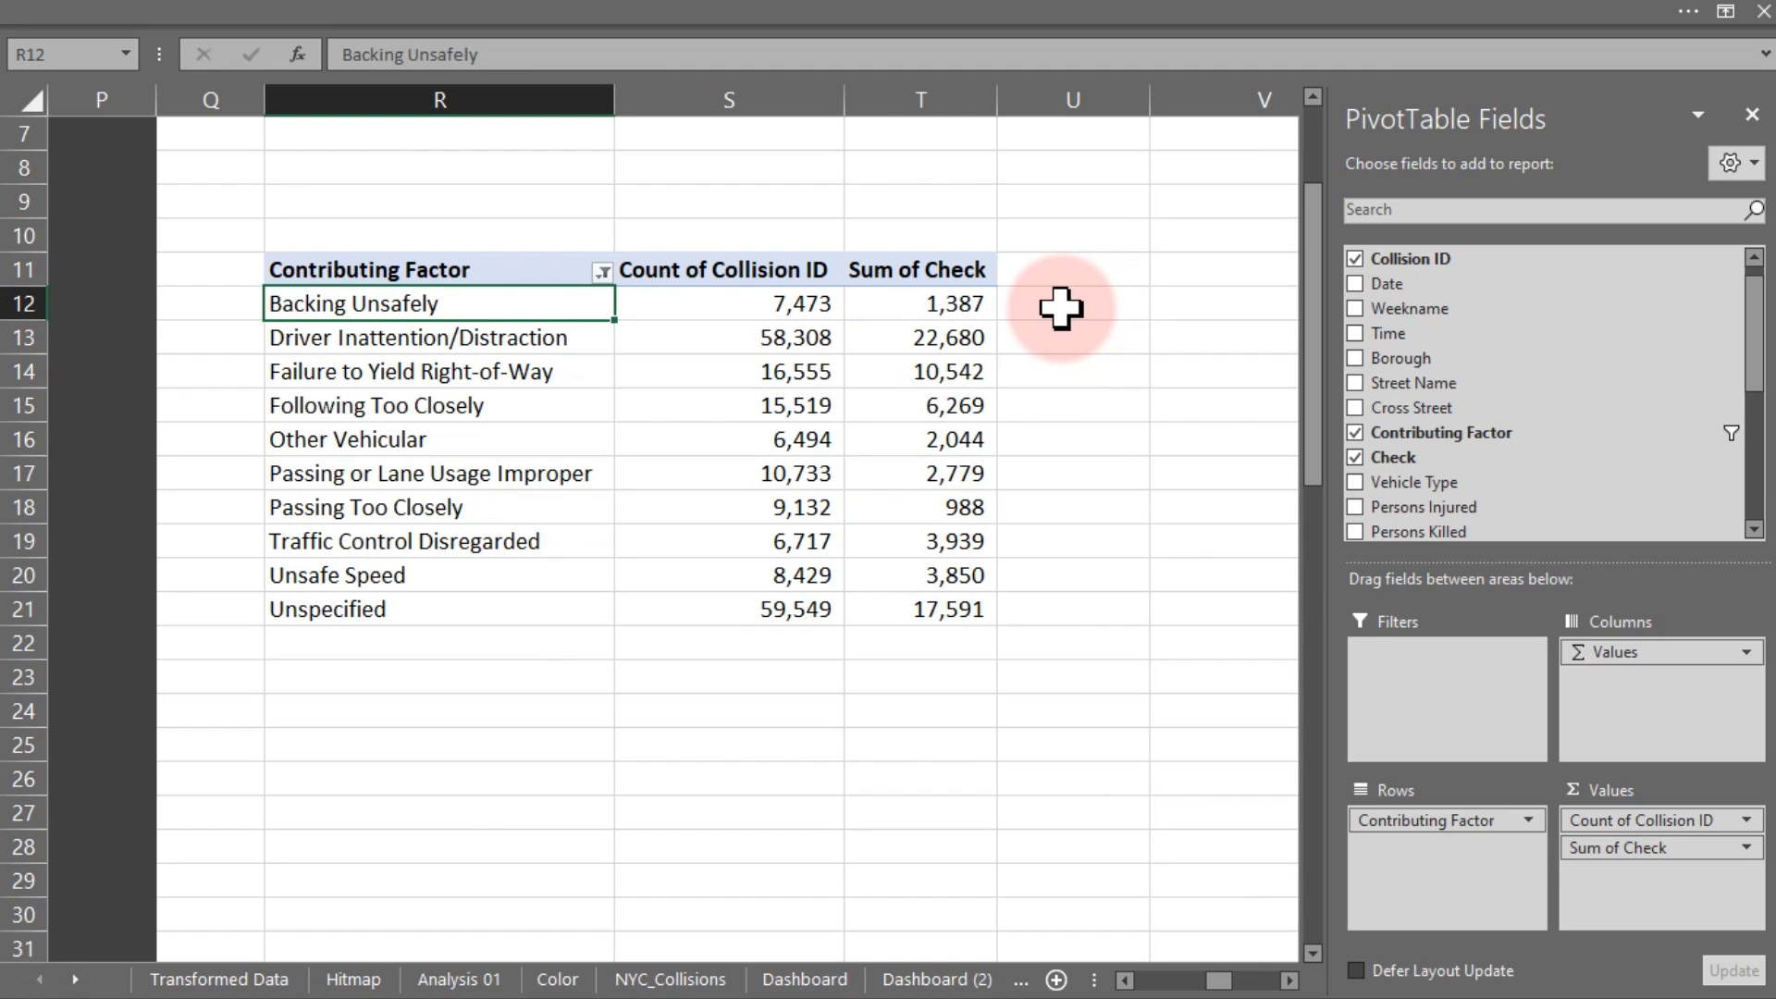
Enter a bold 'Total' label in R22 below the pivot
click(818, 440)
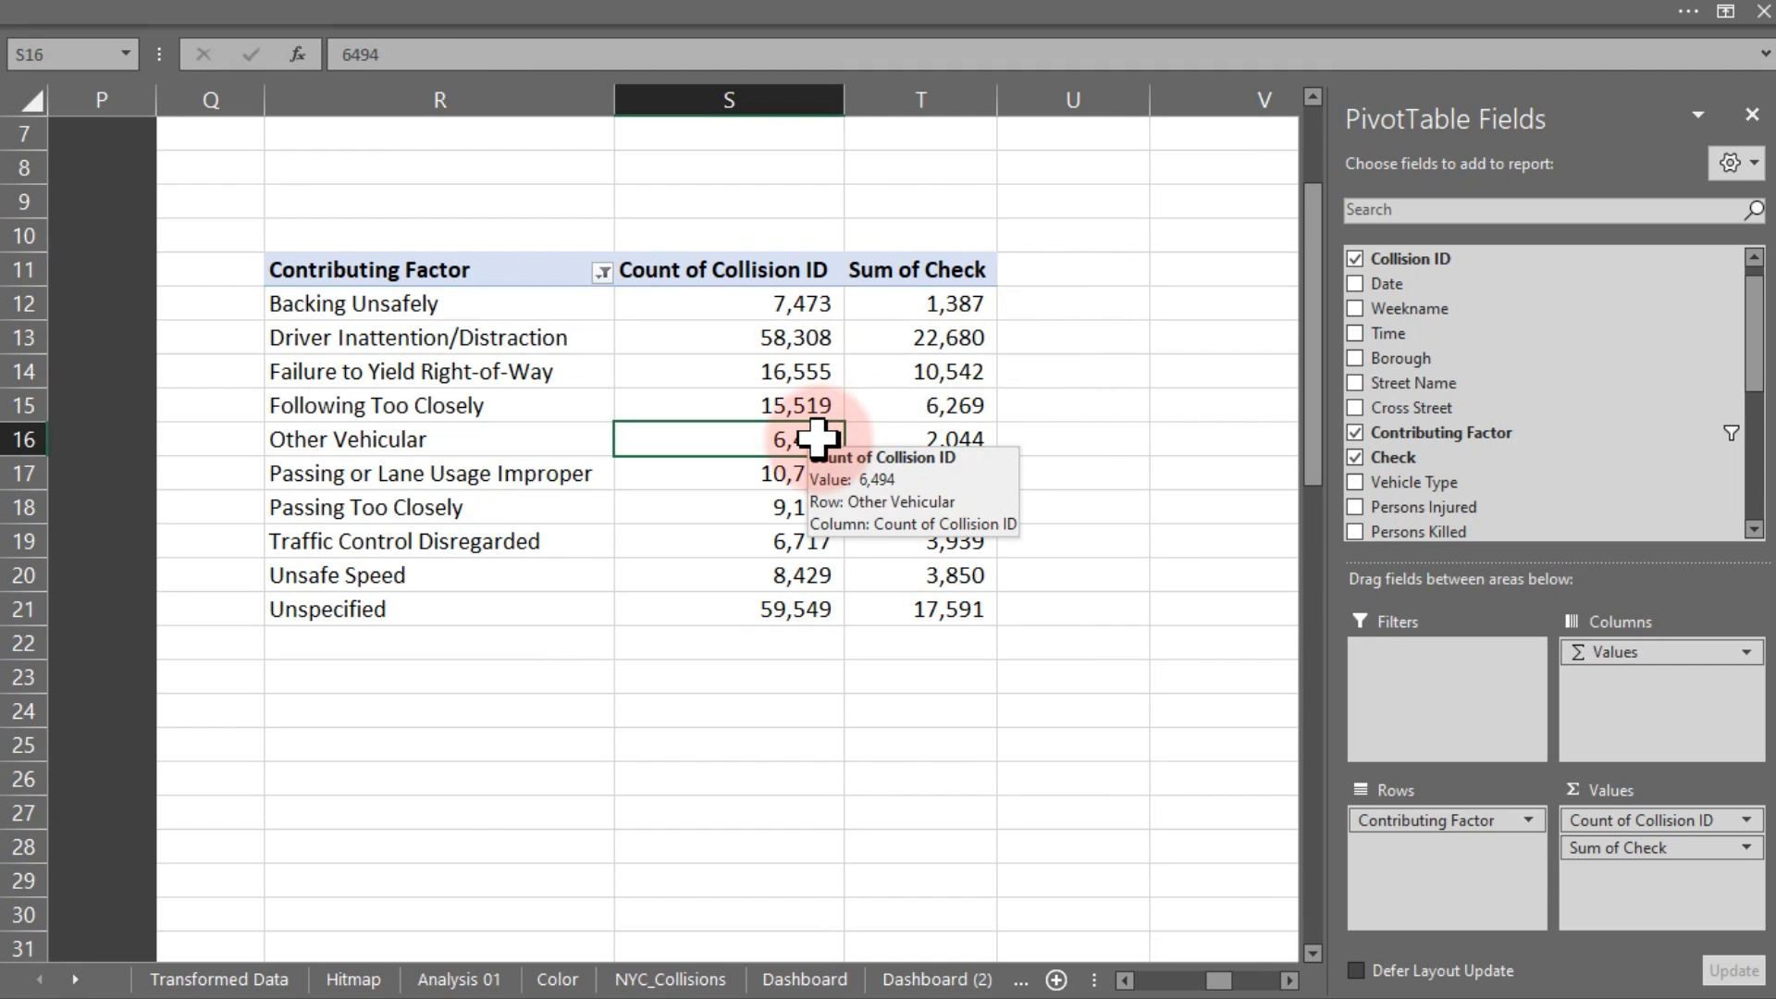
click(398, 647)
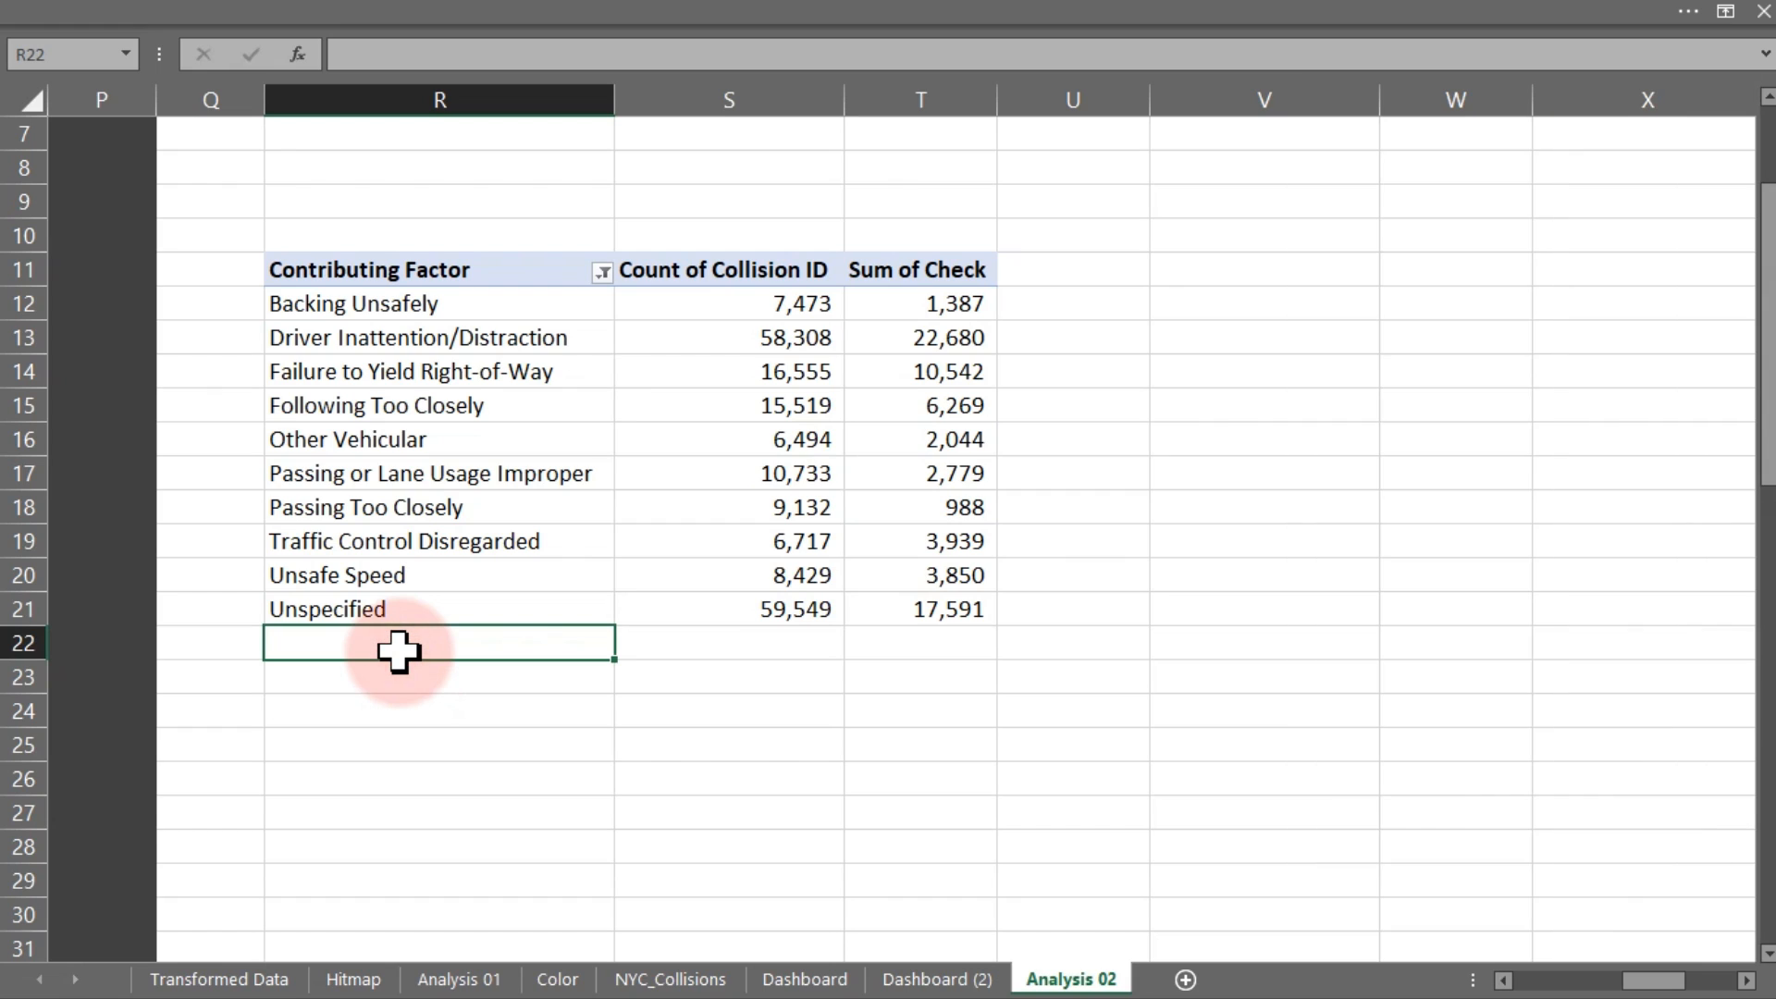
text(Total)
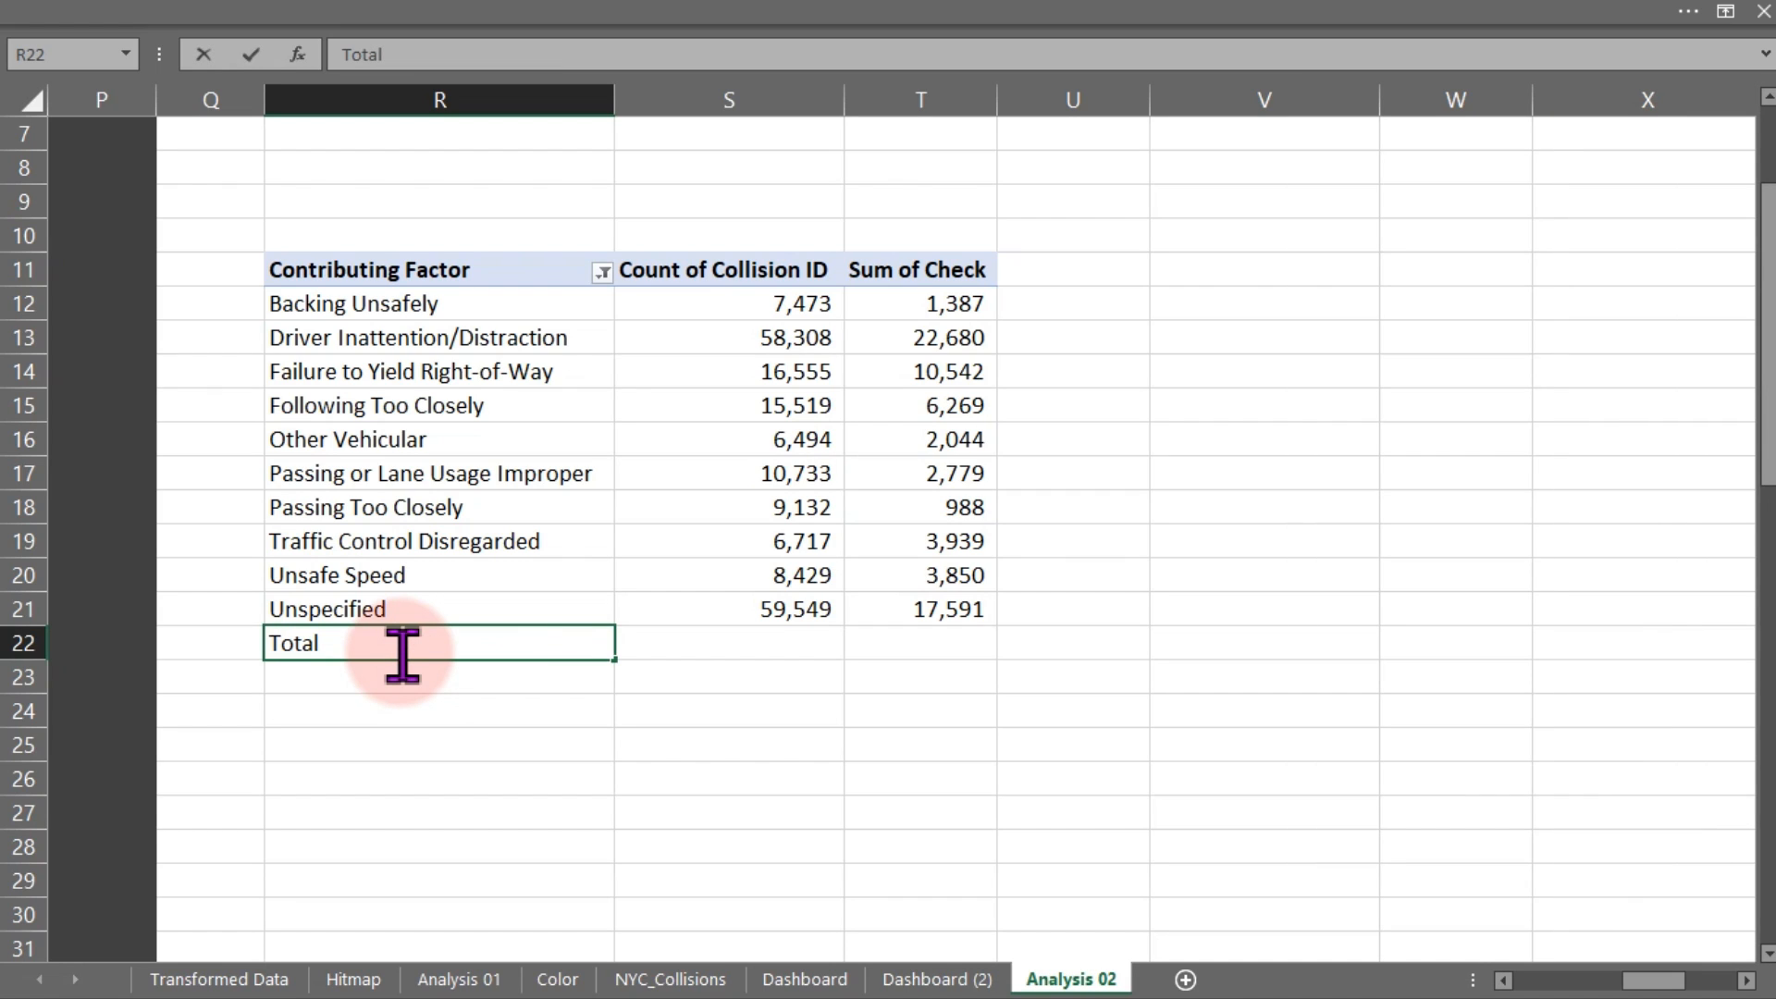
key(ctrl+Return)
key(ctrl+b)
key(Tab)
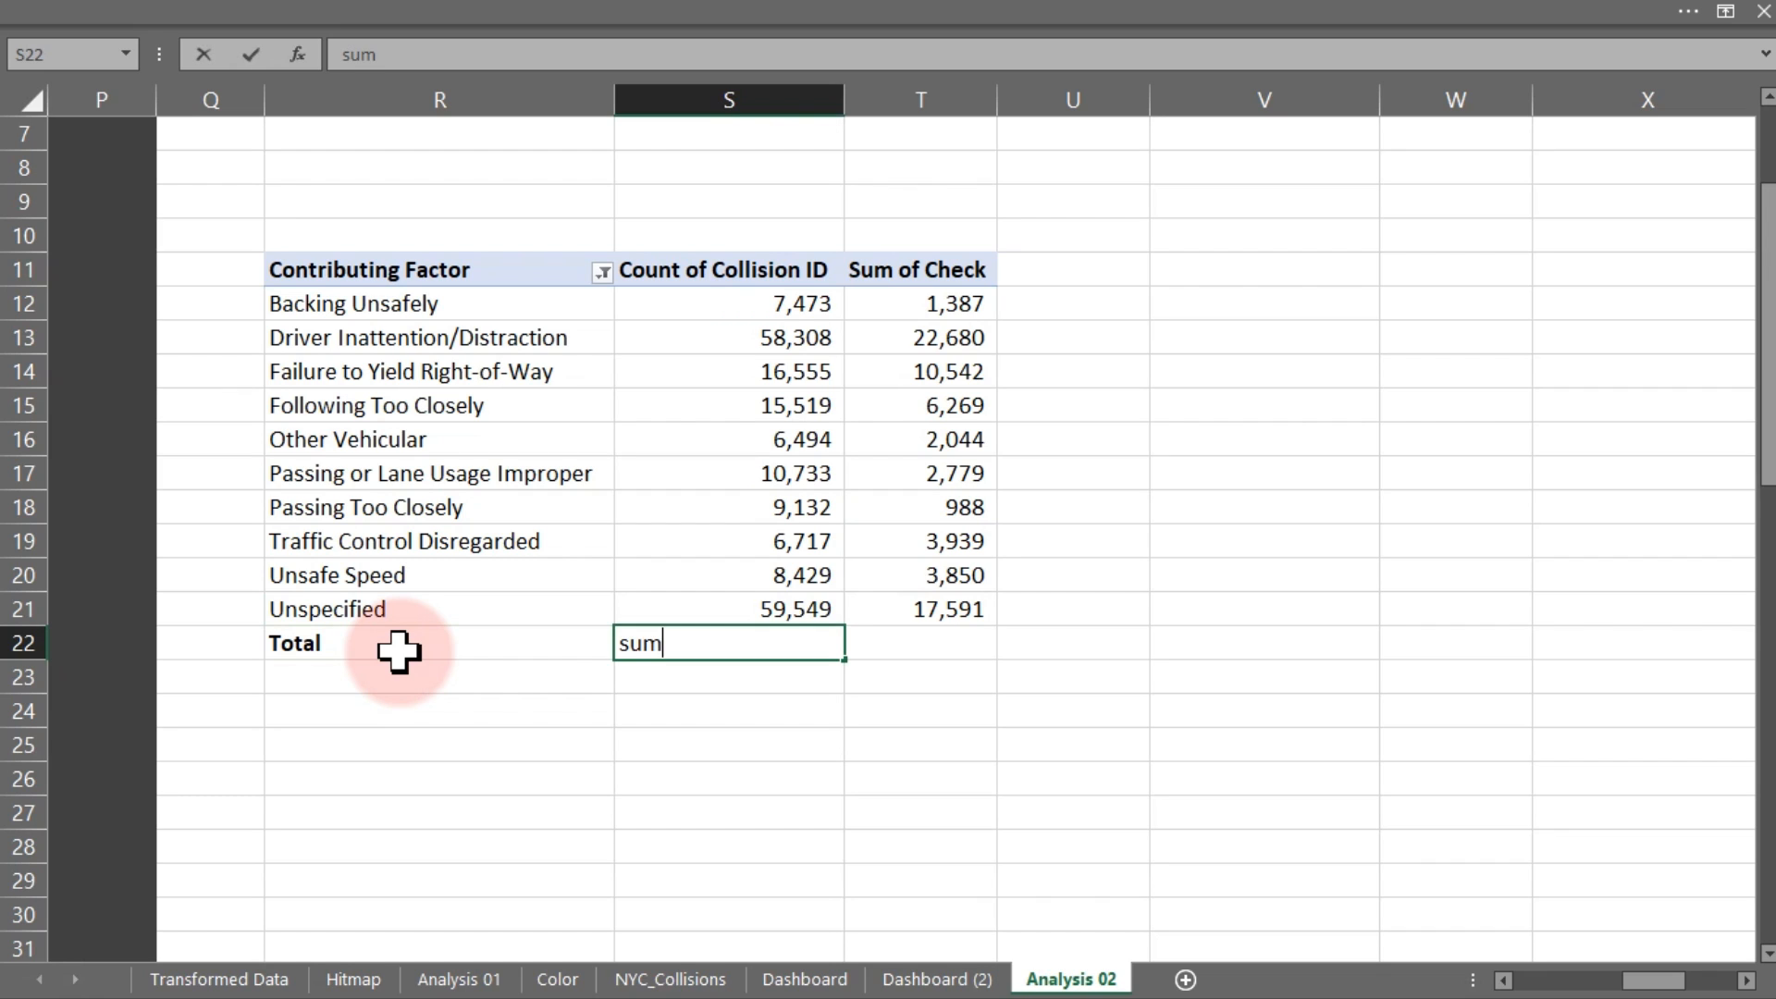
Sum S12:S21 in S22 and fill it into T22, giving 198,909 and 72,069
text(=sum)
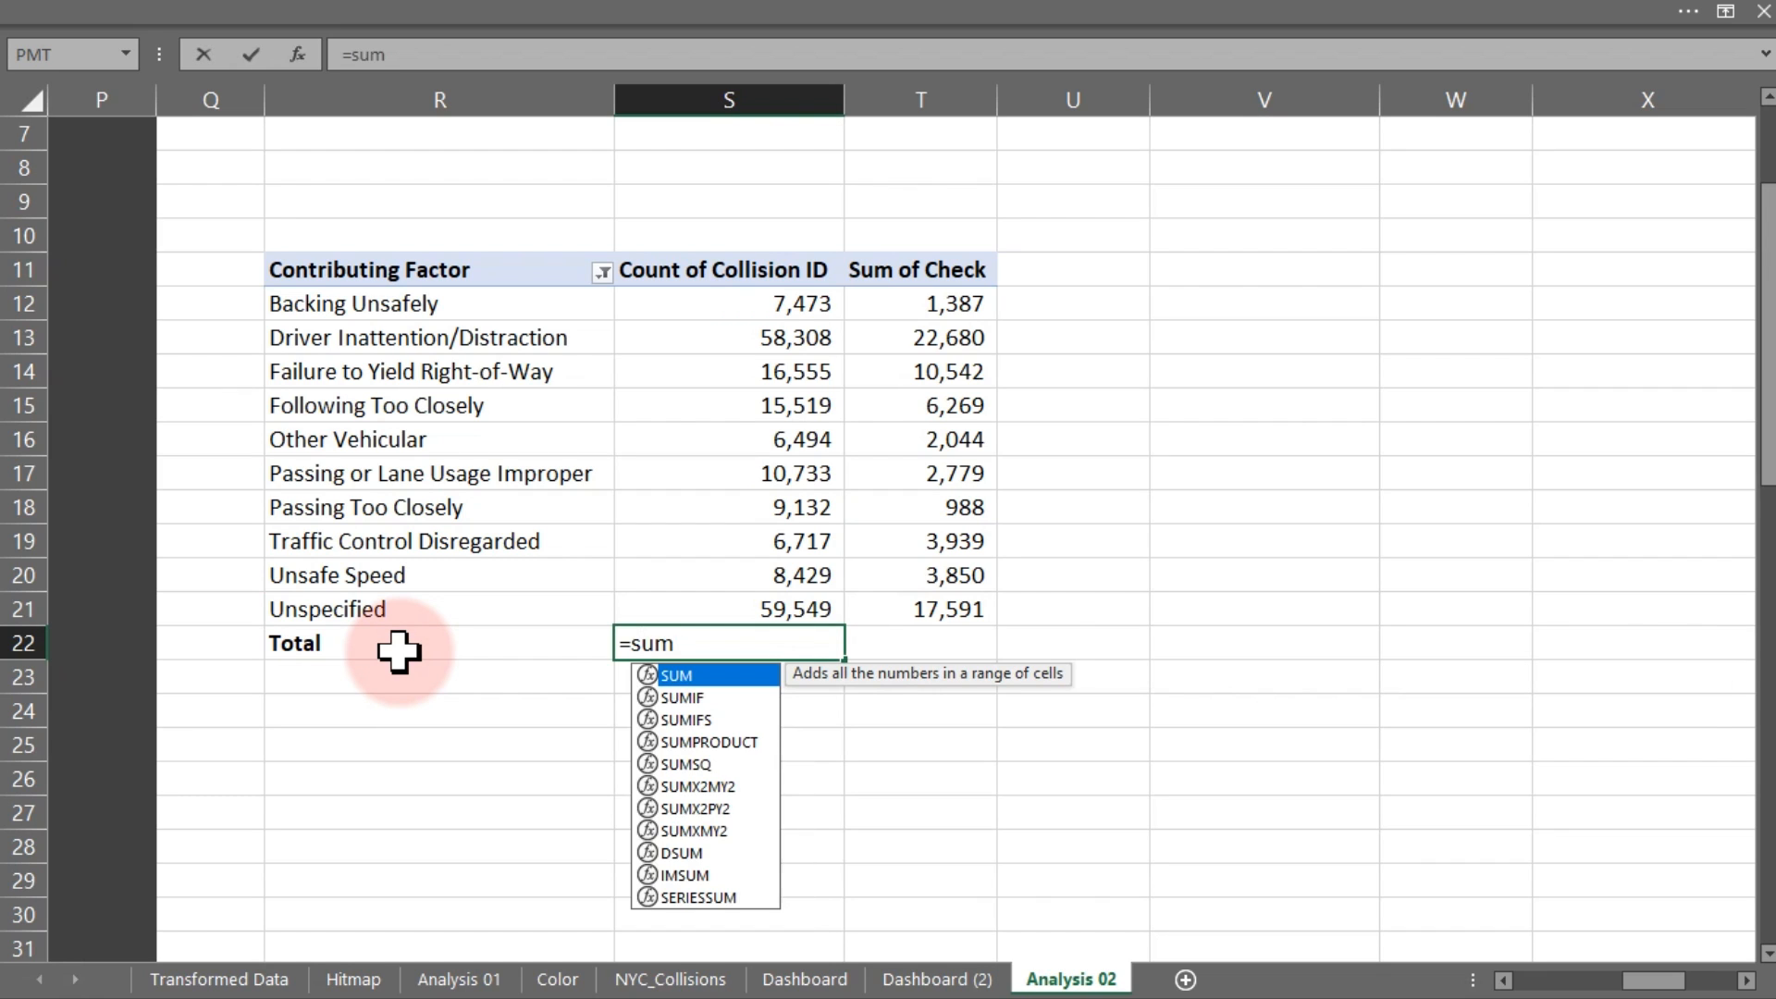
key(Tab)
click(701, 310)
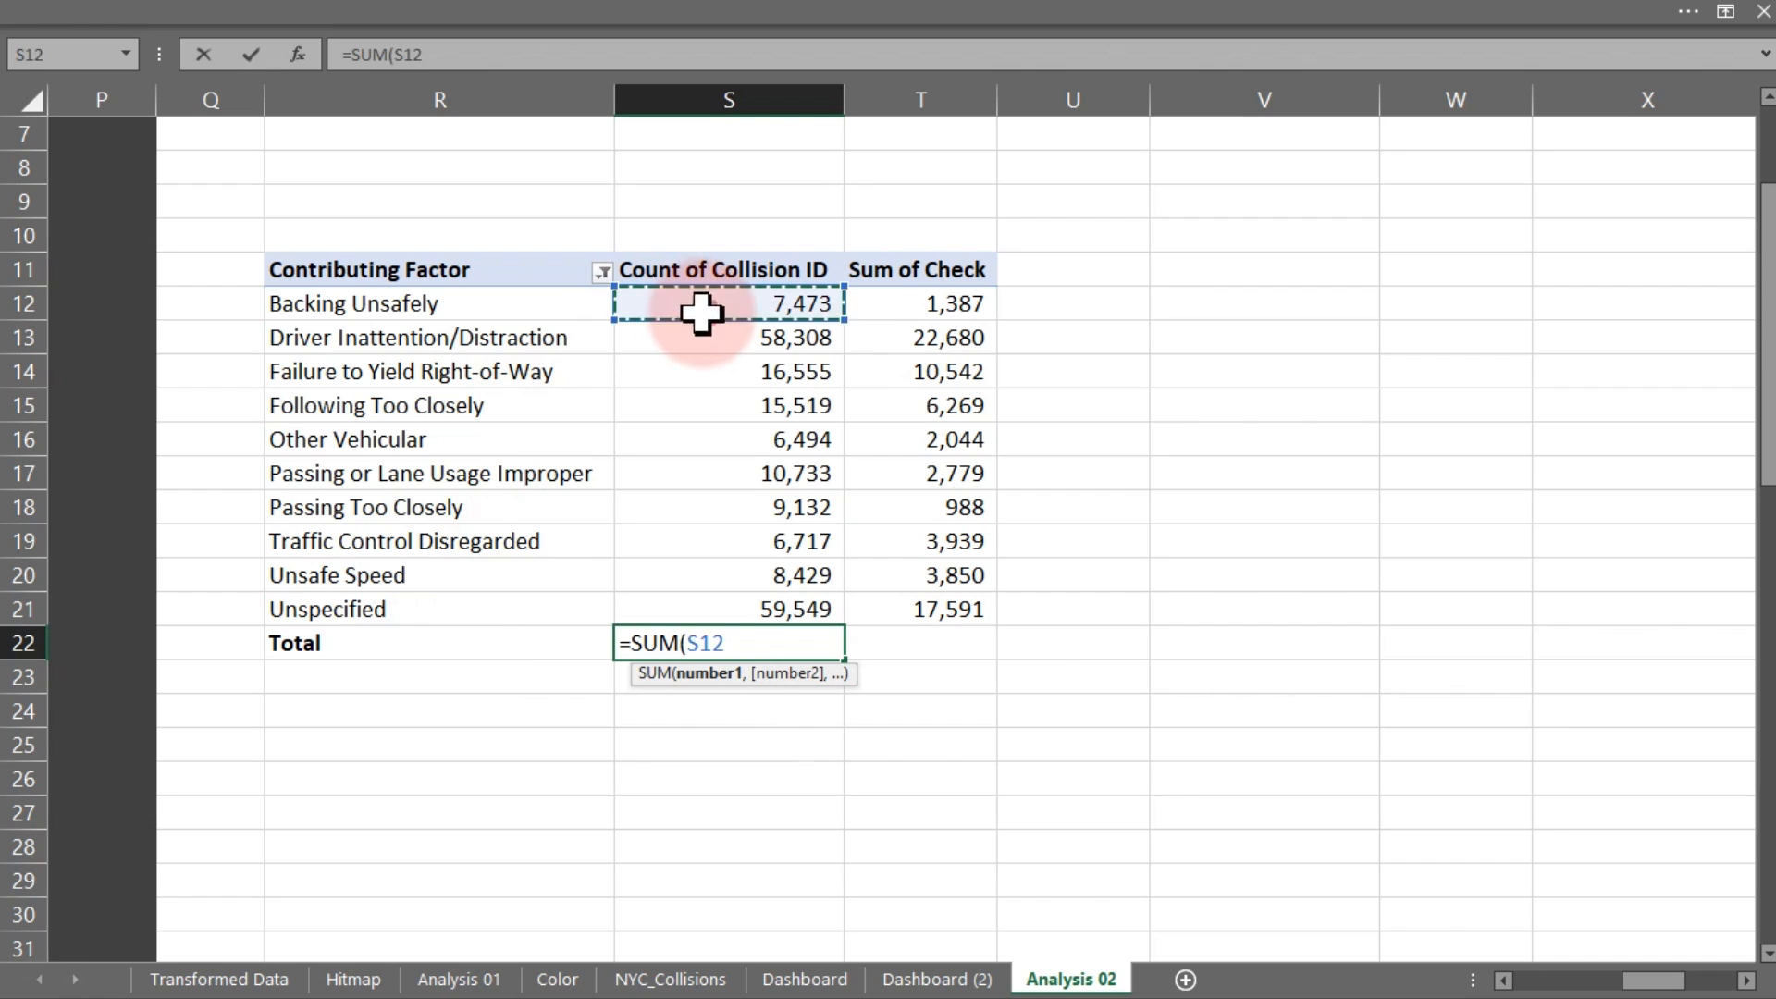
drag(702, 312, 733, 595)
key(Return)
click(796, 638)
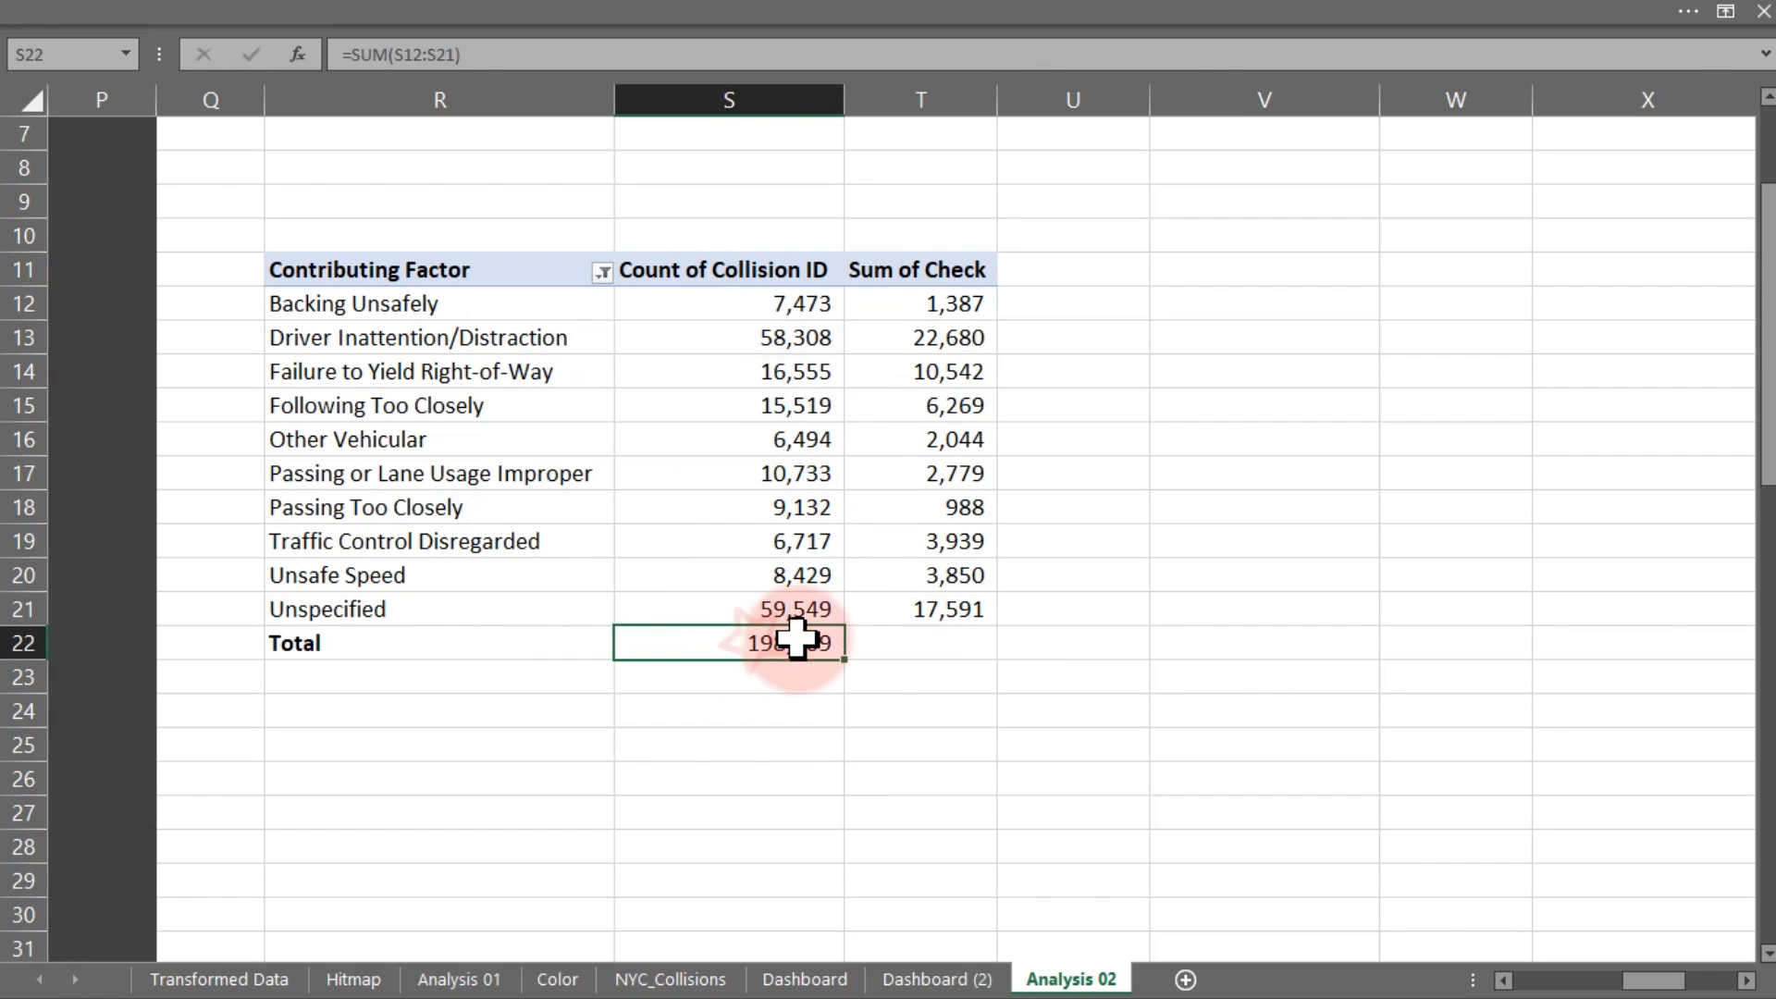
drag(846, 661, 945, 658)
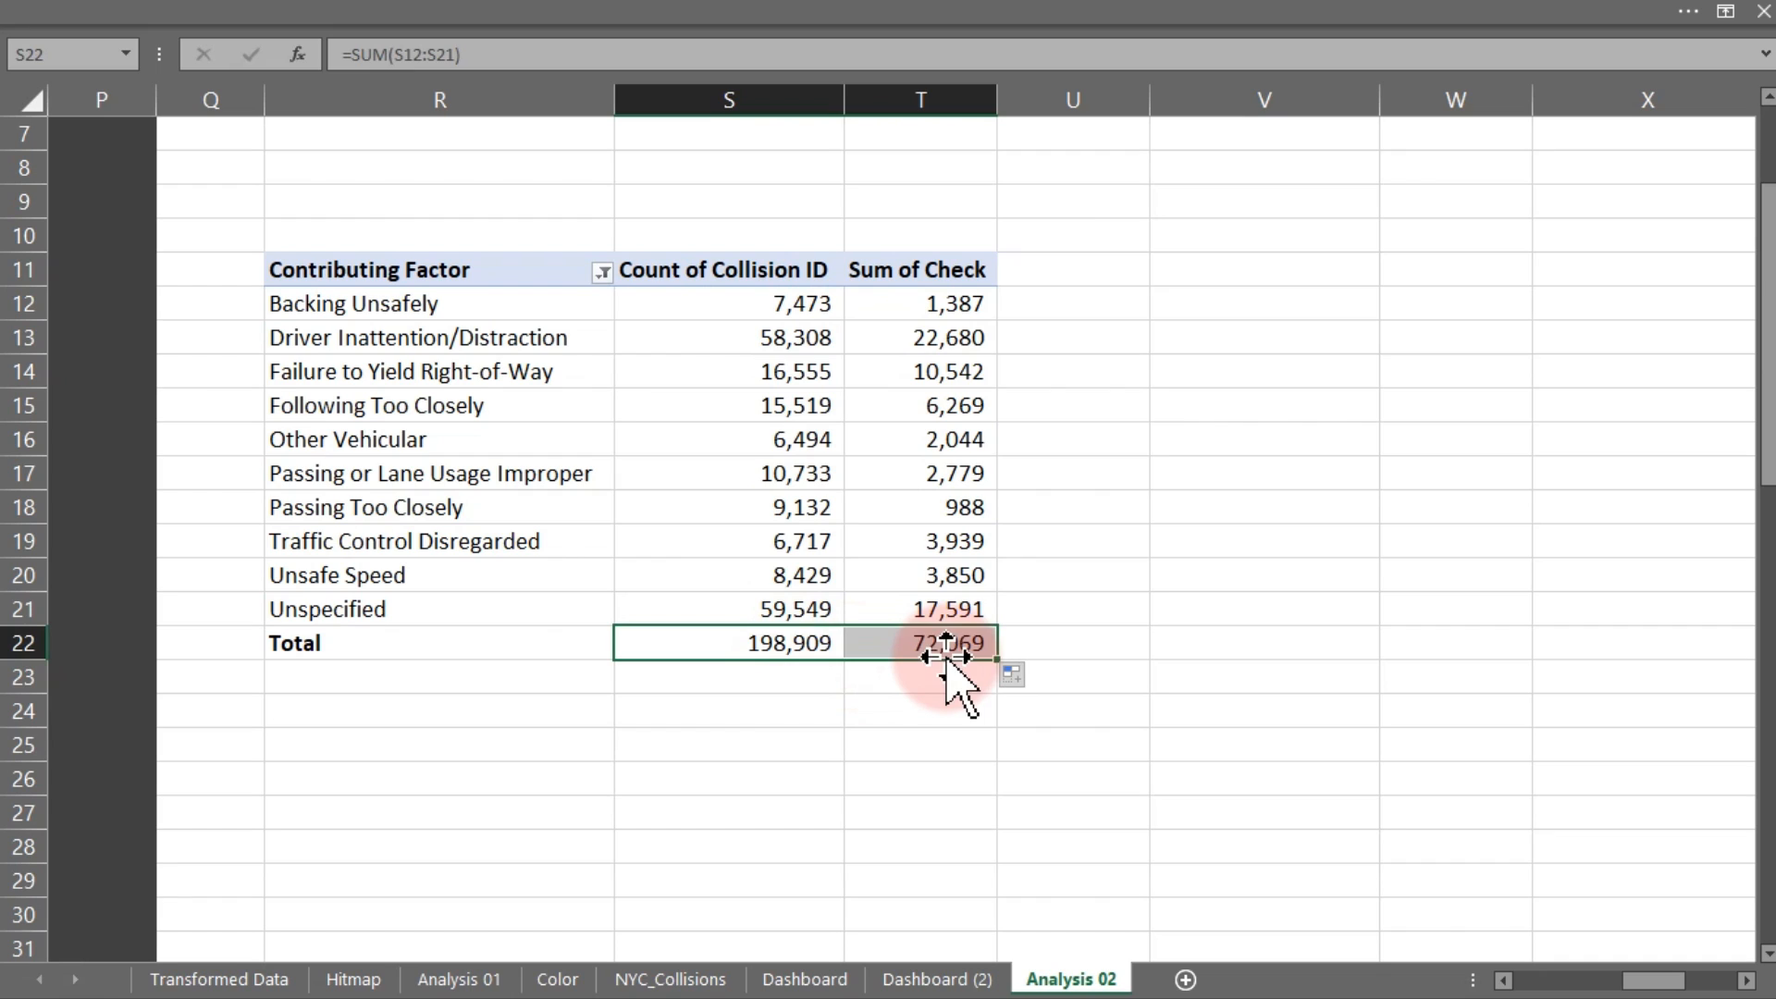
click(1048, 270)
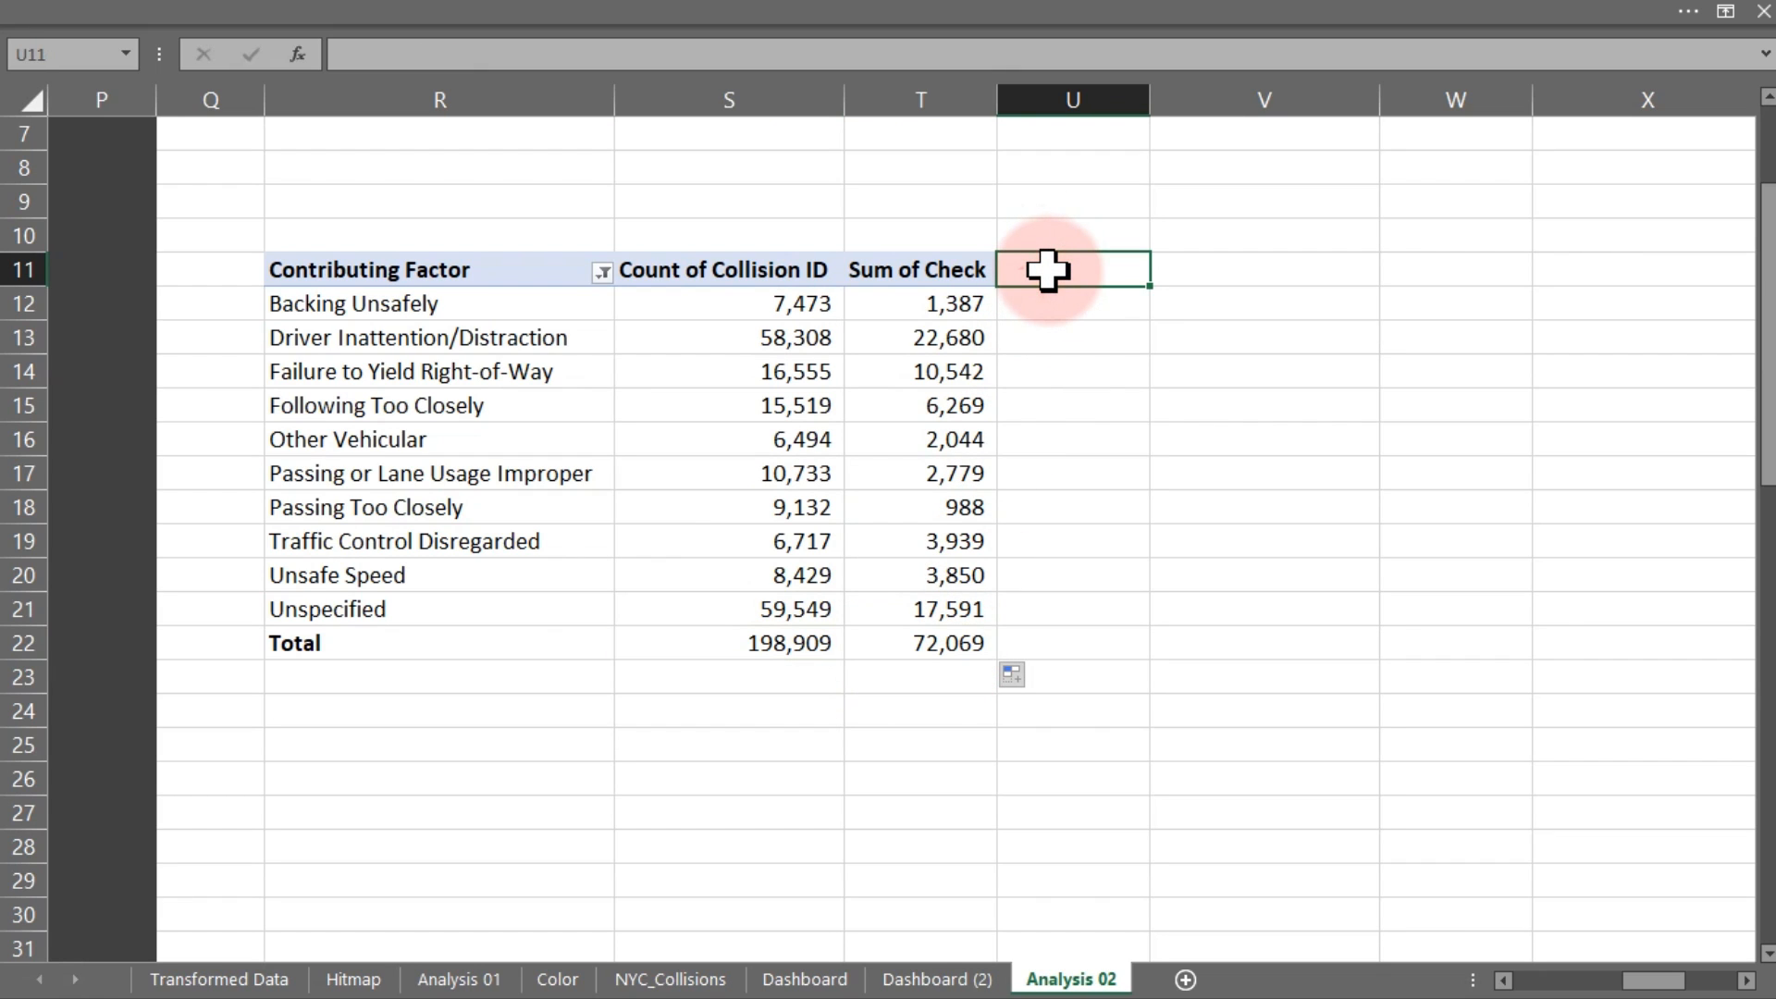
Add a '% Dangerous Collision' header and fill =T12/S12 down to the Total row
text(% Dangerous Collision)
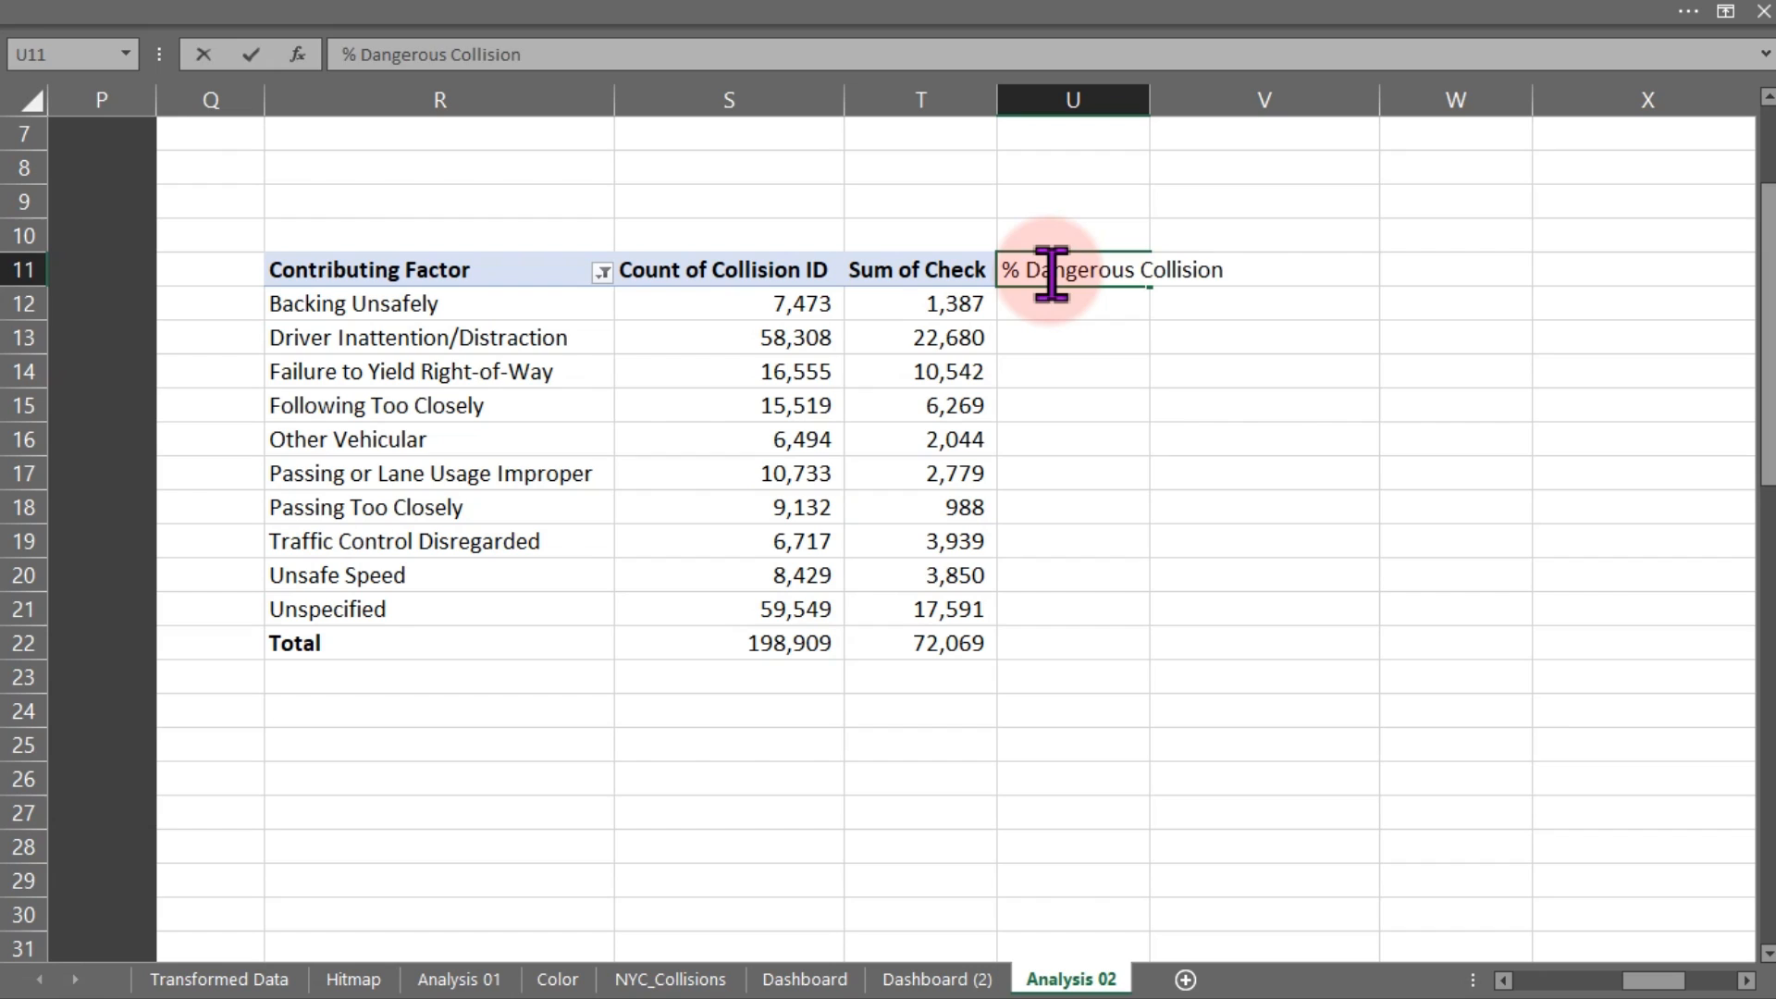
key(Return)
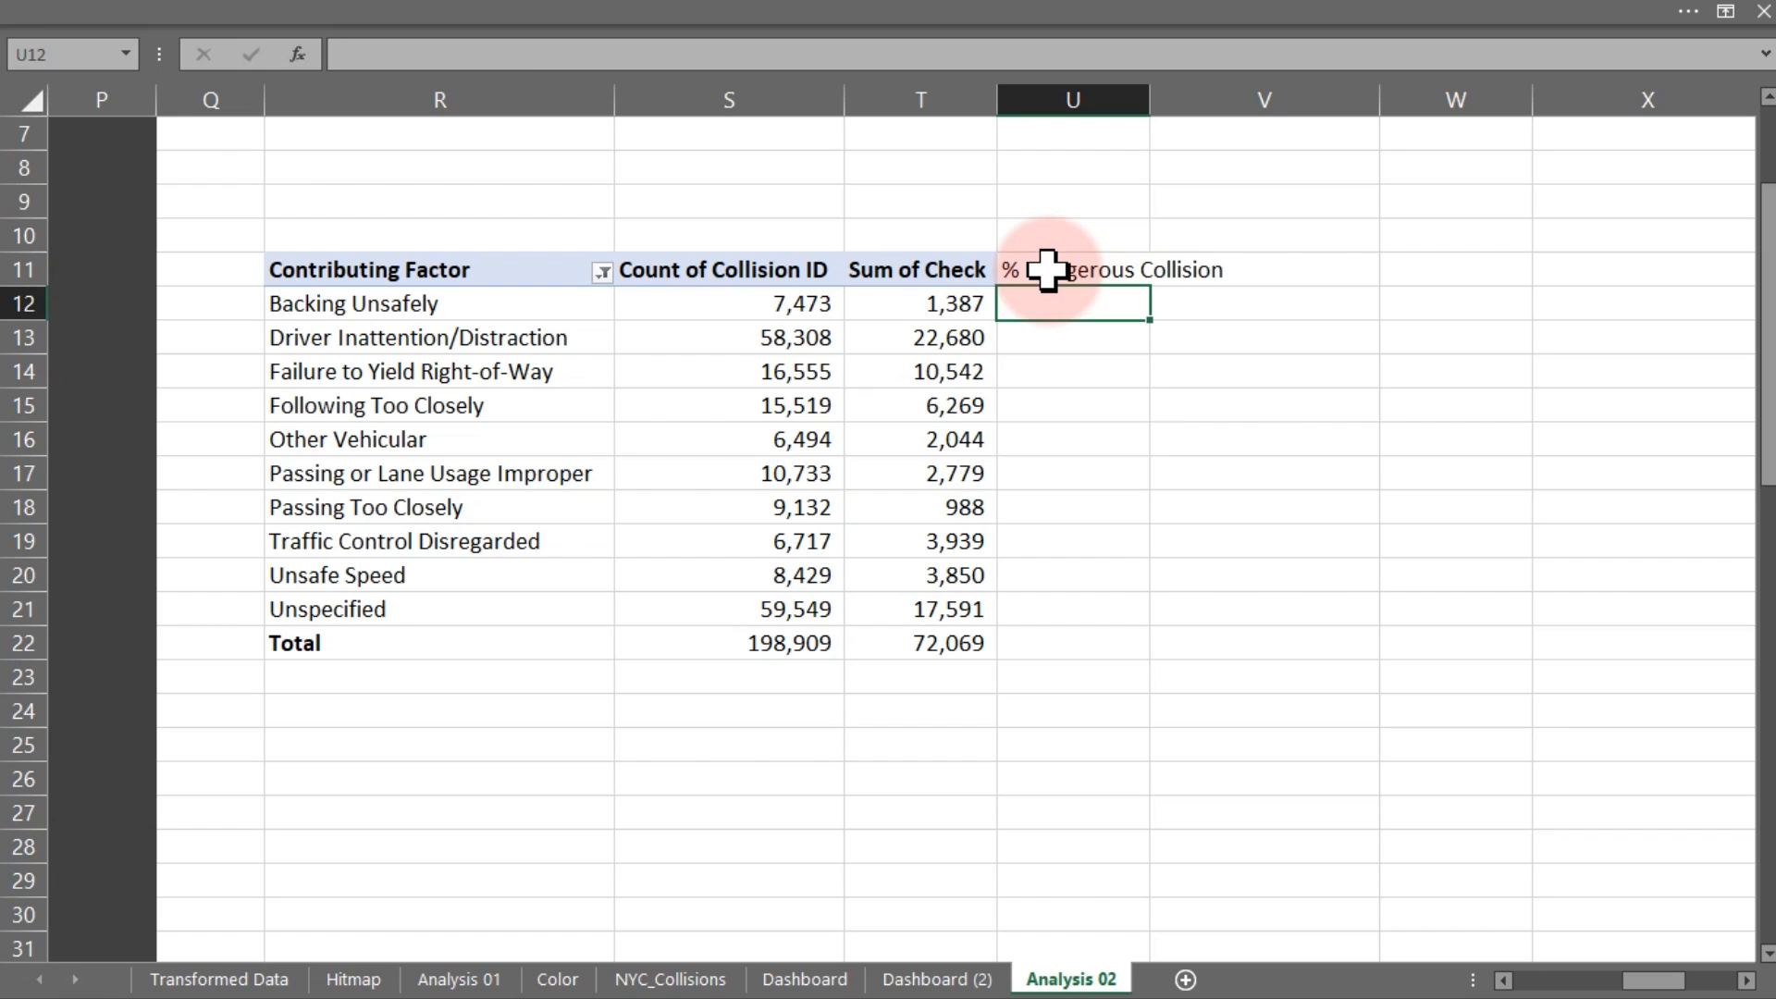
text(=)
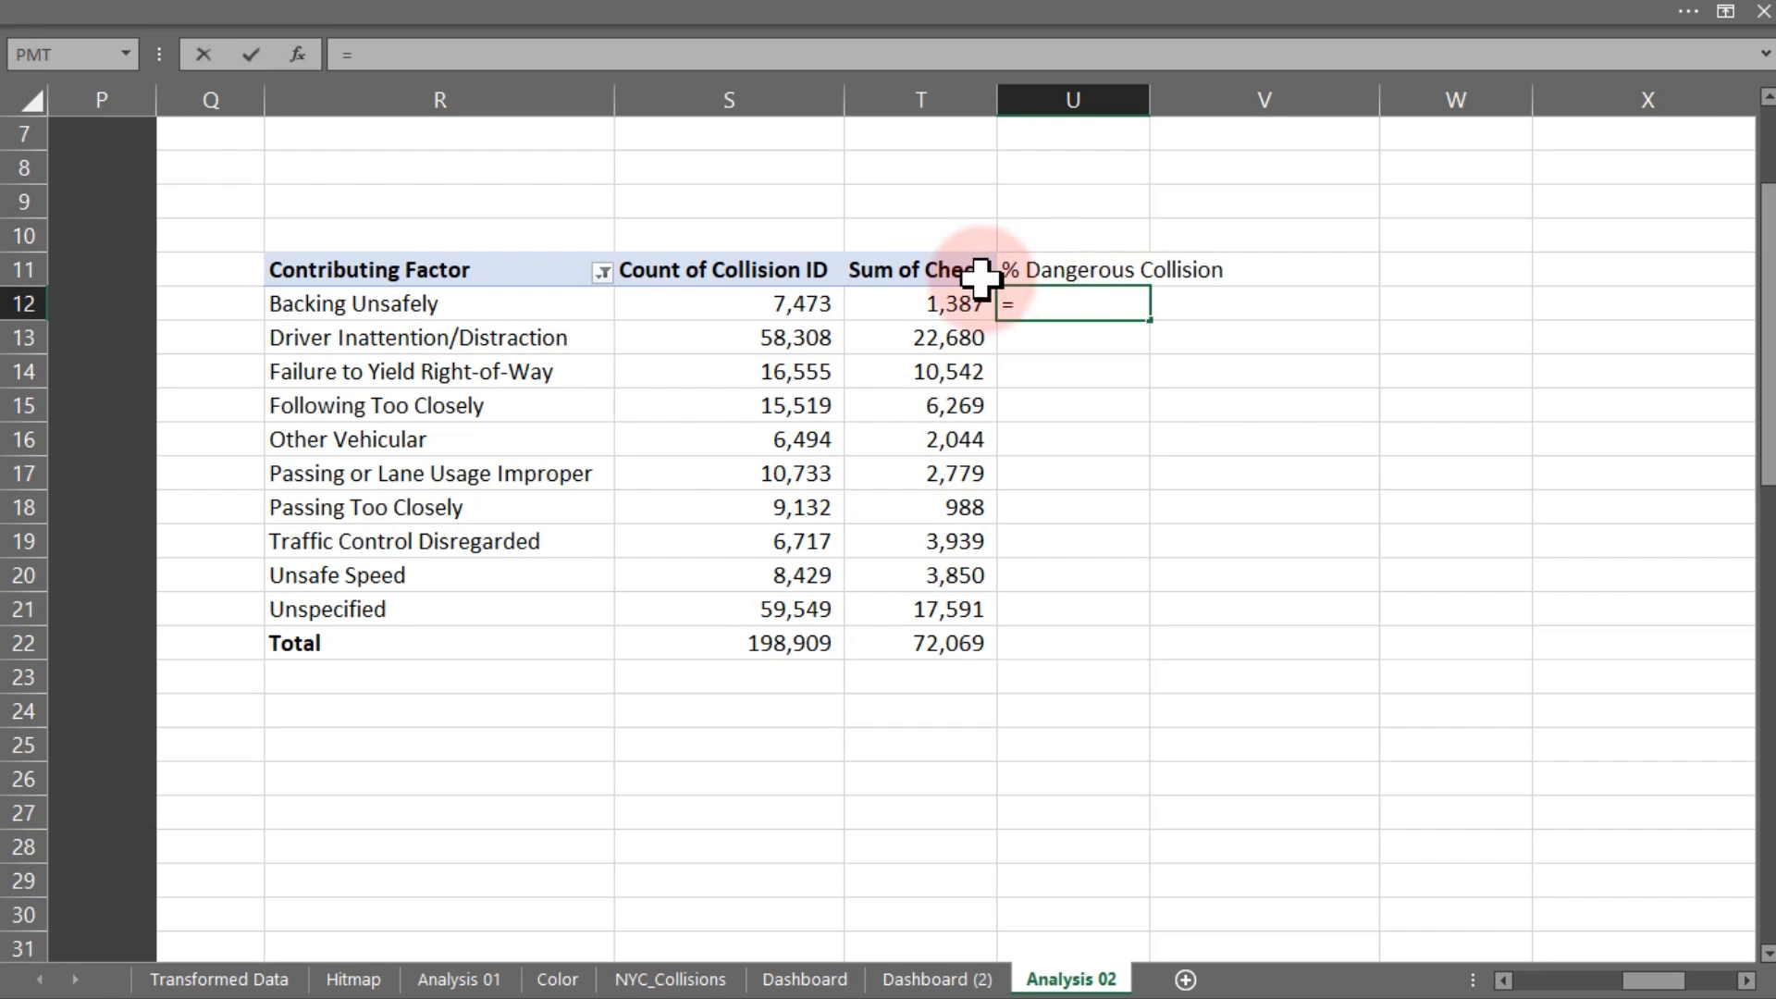
click(899, 301)
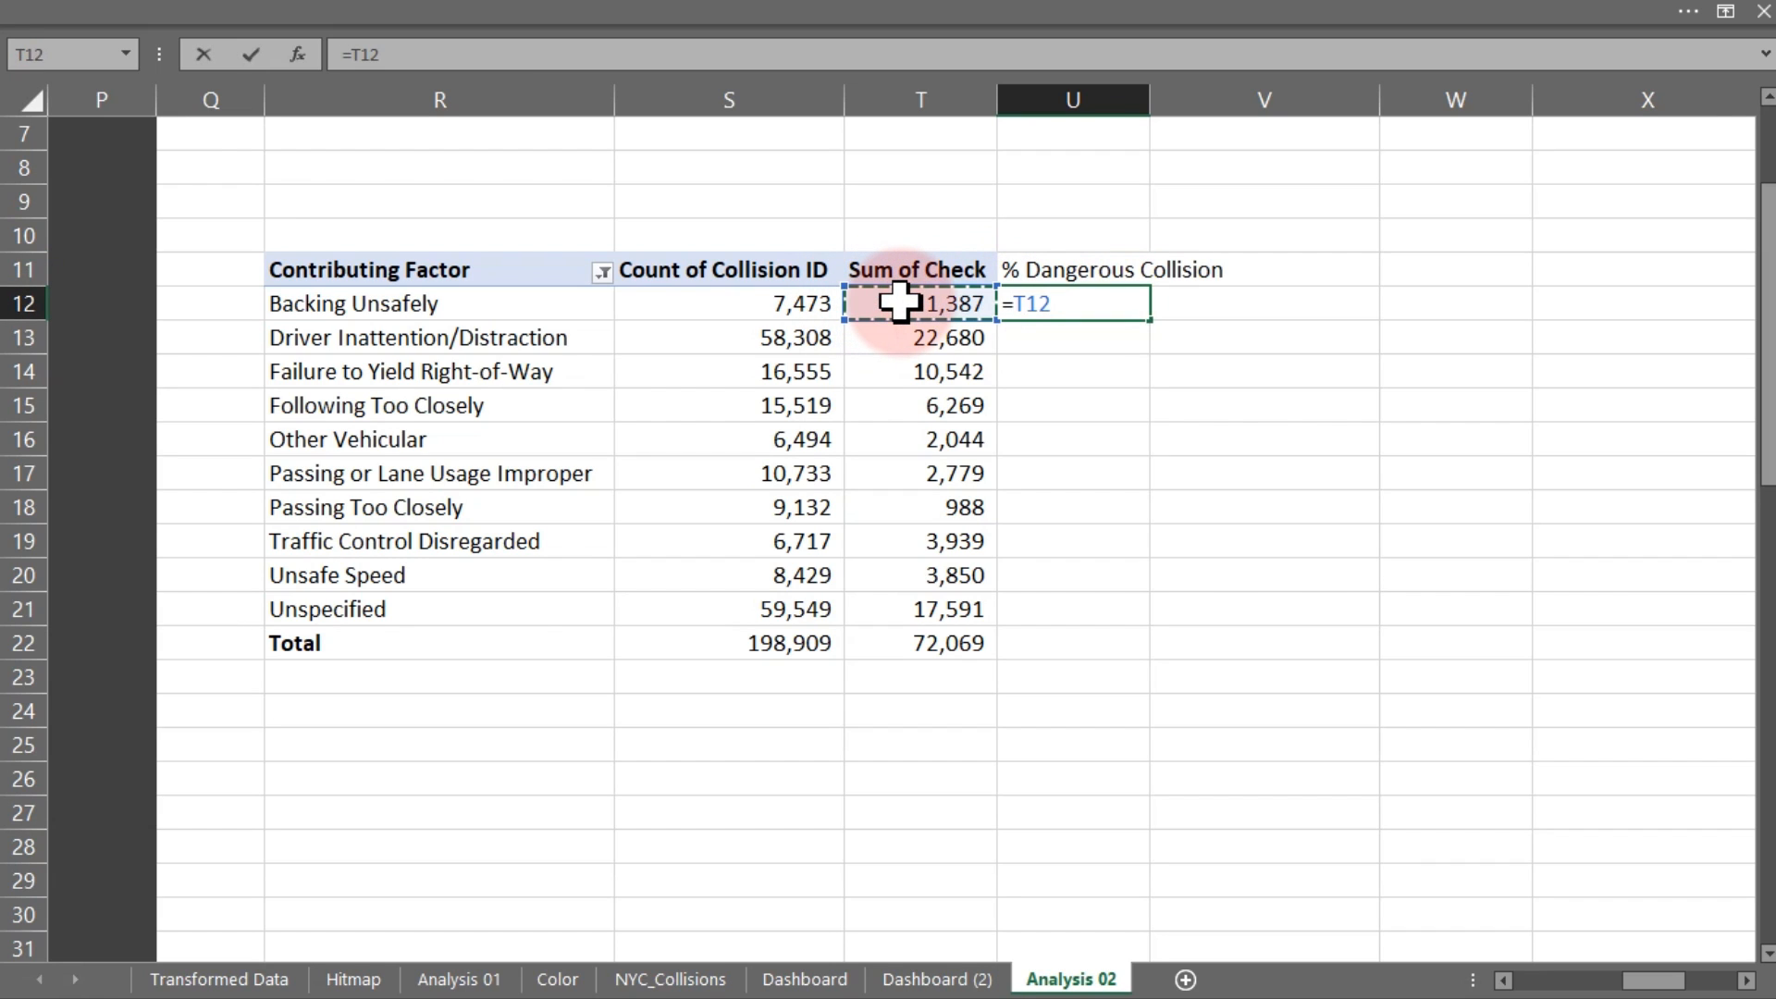
text(/)
click(816, 305)
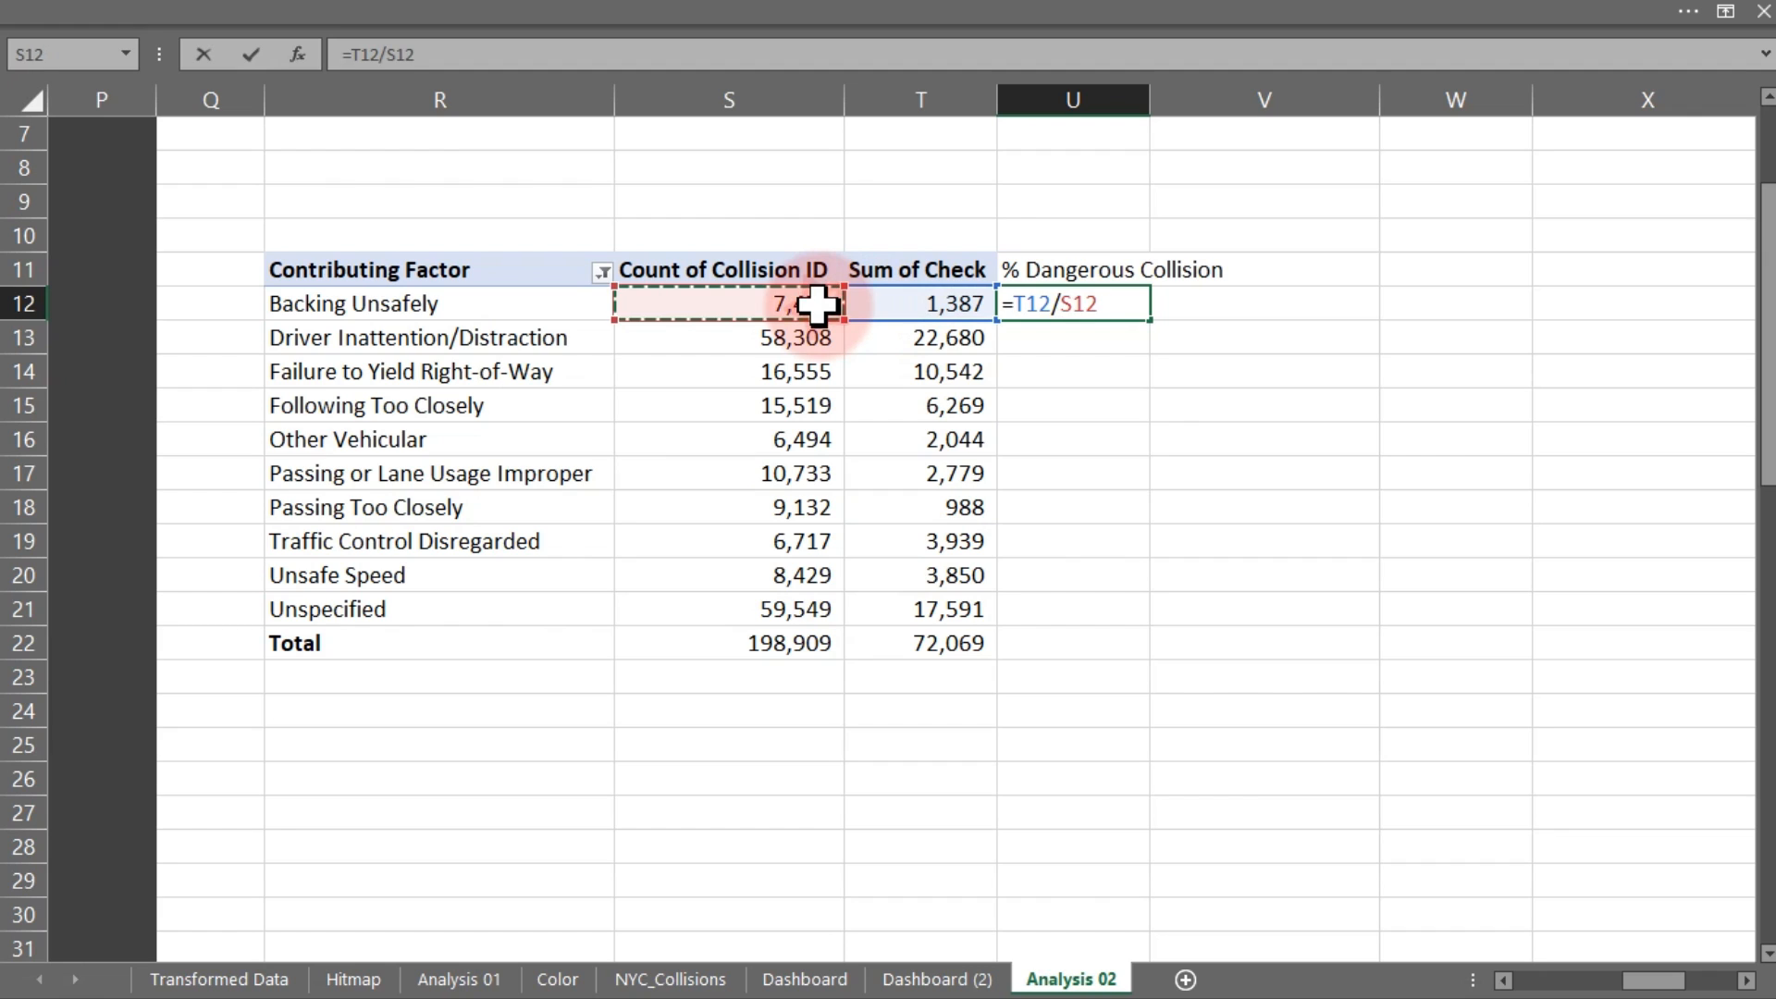
key(ctrl+Return)
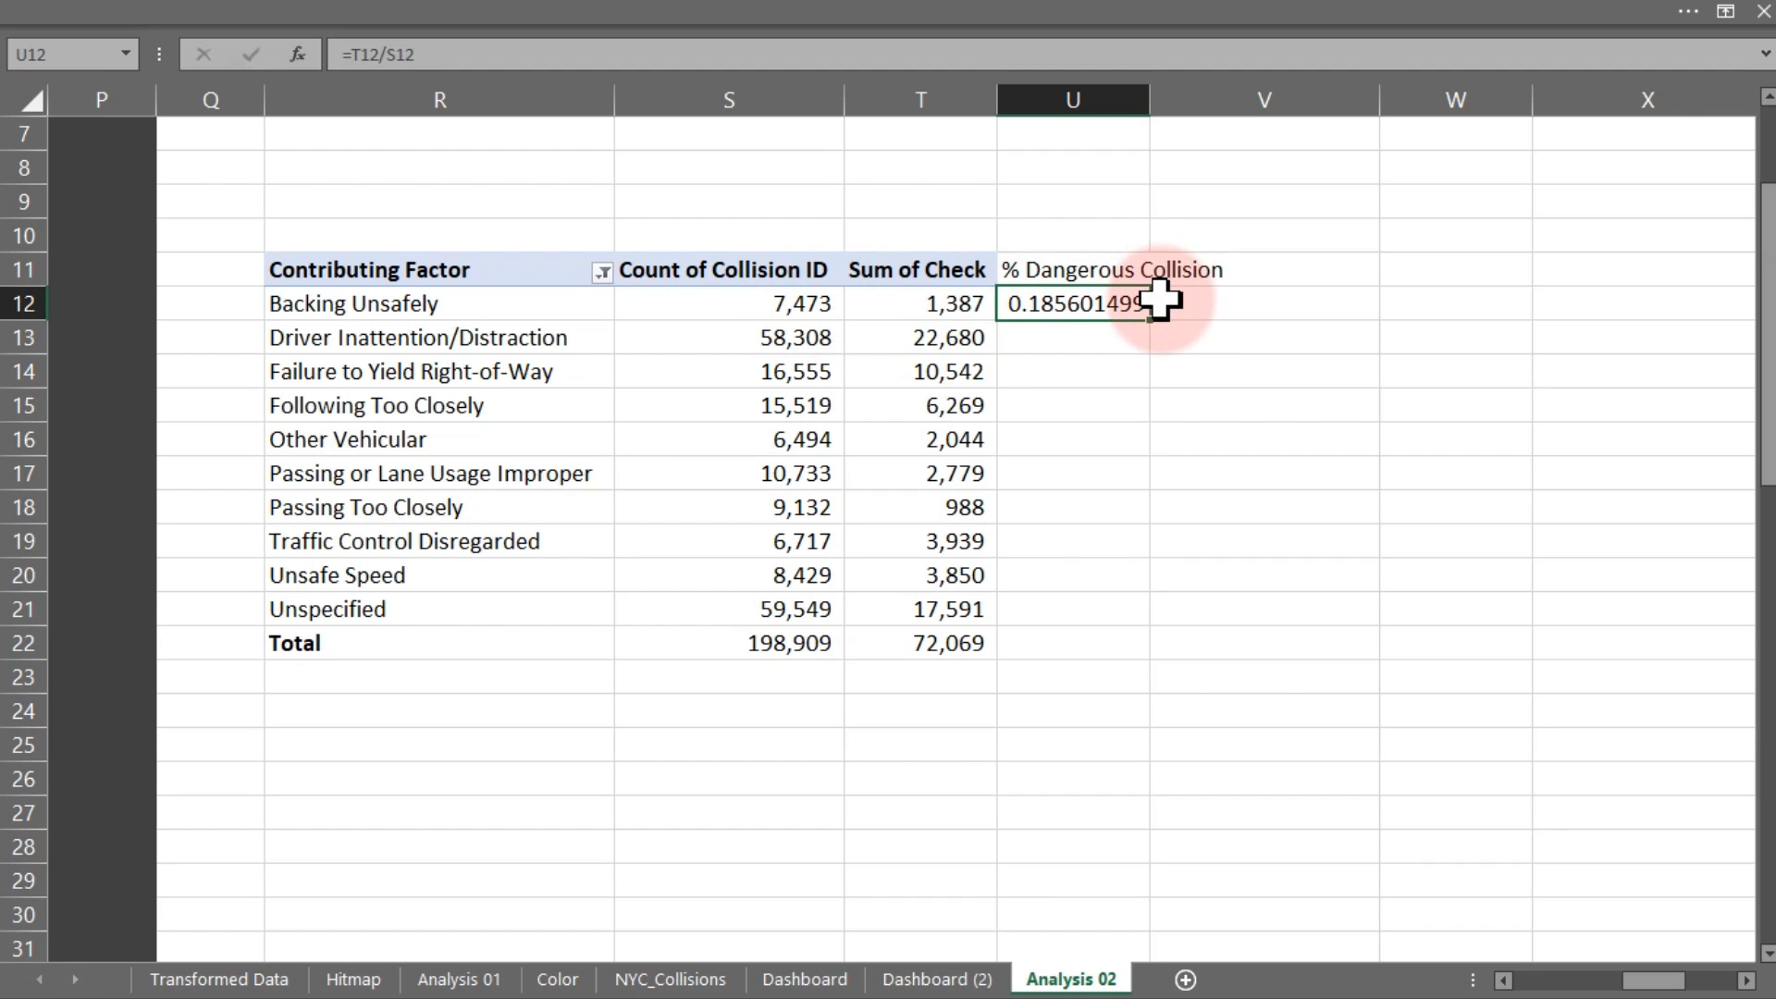
drag(1152, 318, 1126, 678)
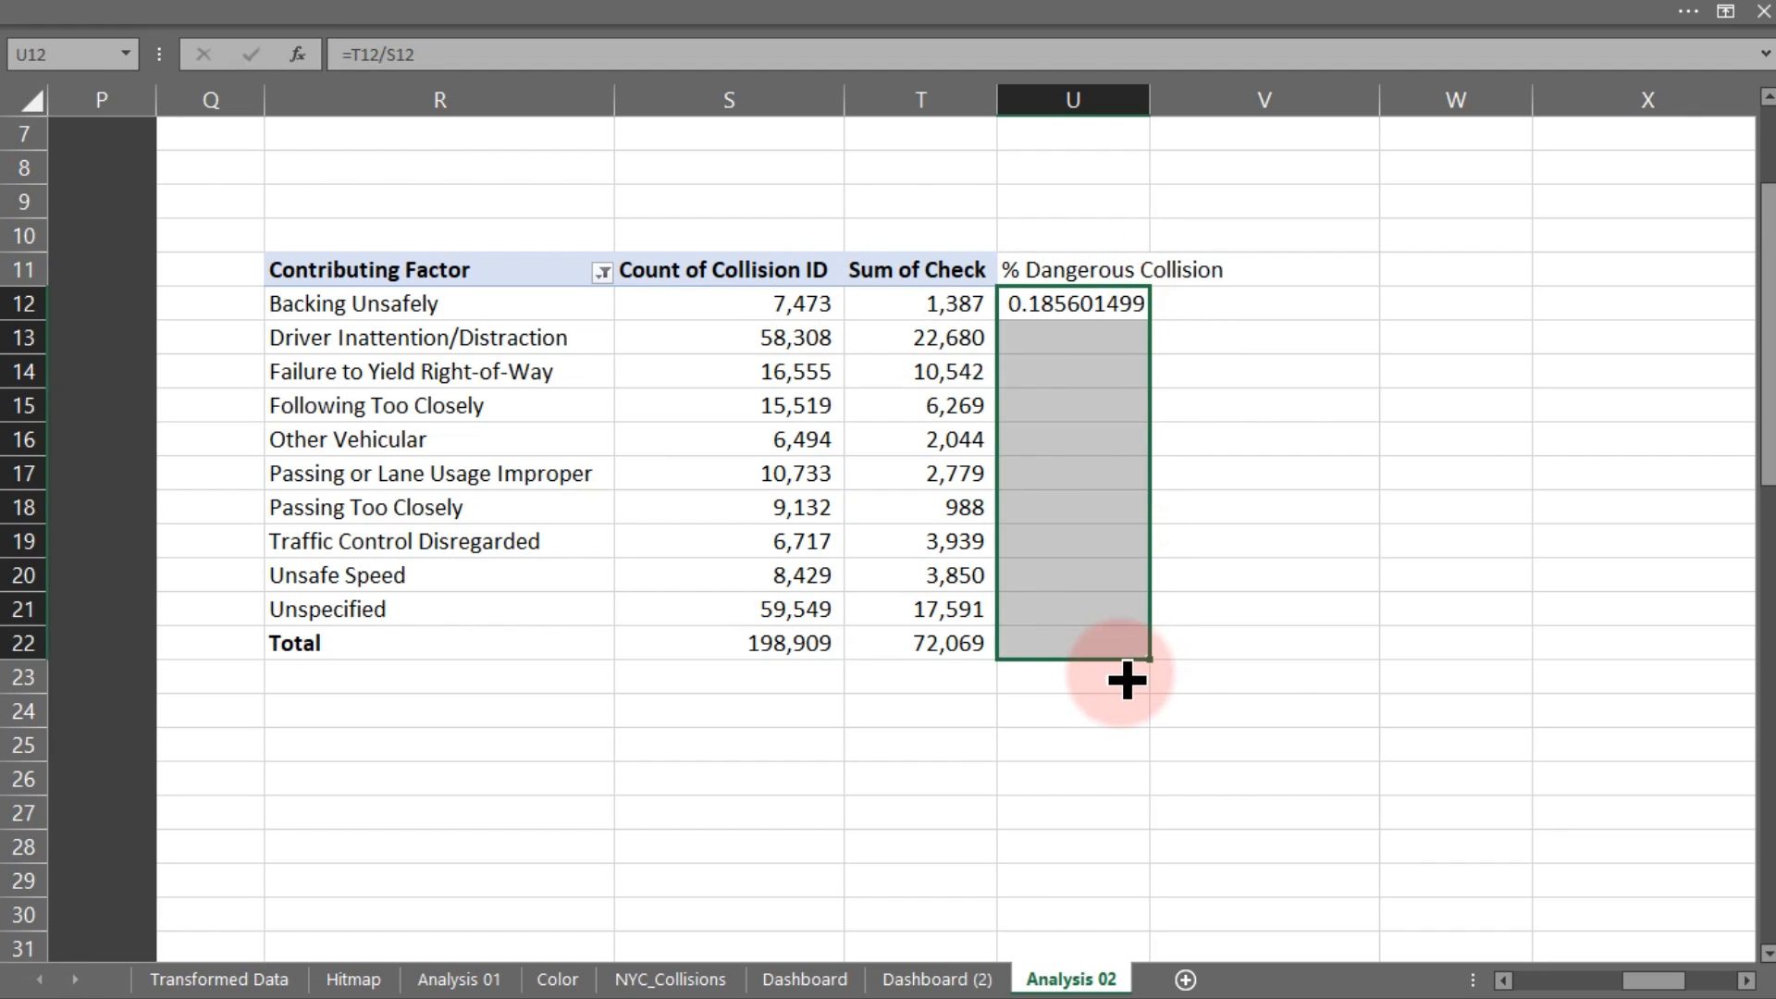
Format the ratios as percentages (36.23% total) and bold the Total row
key(ctrl+1)
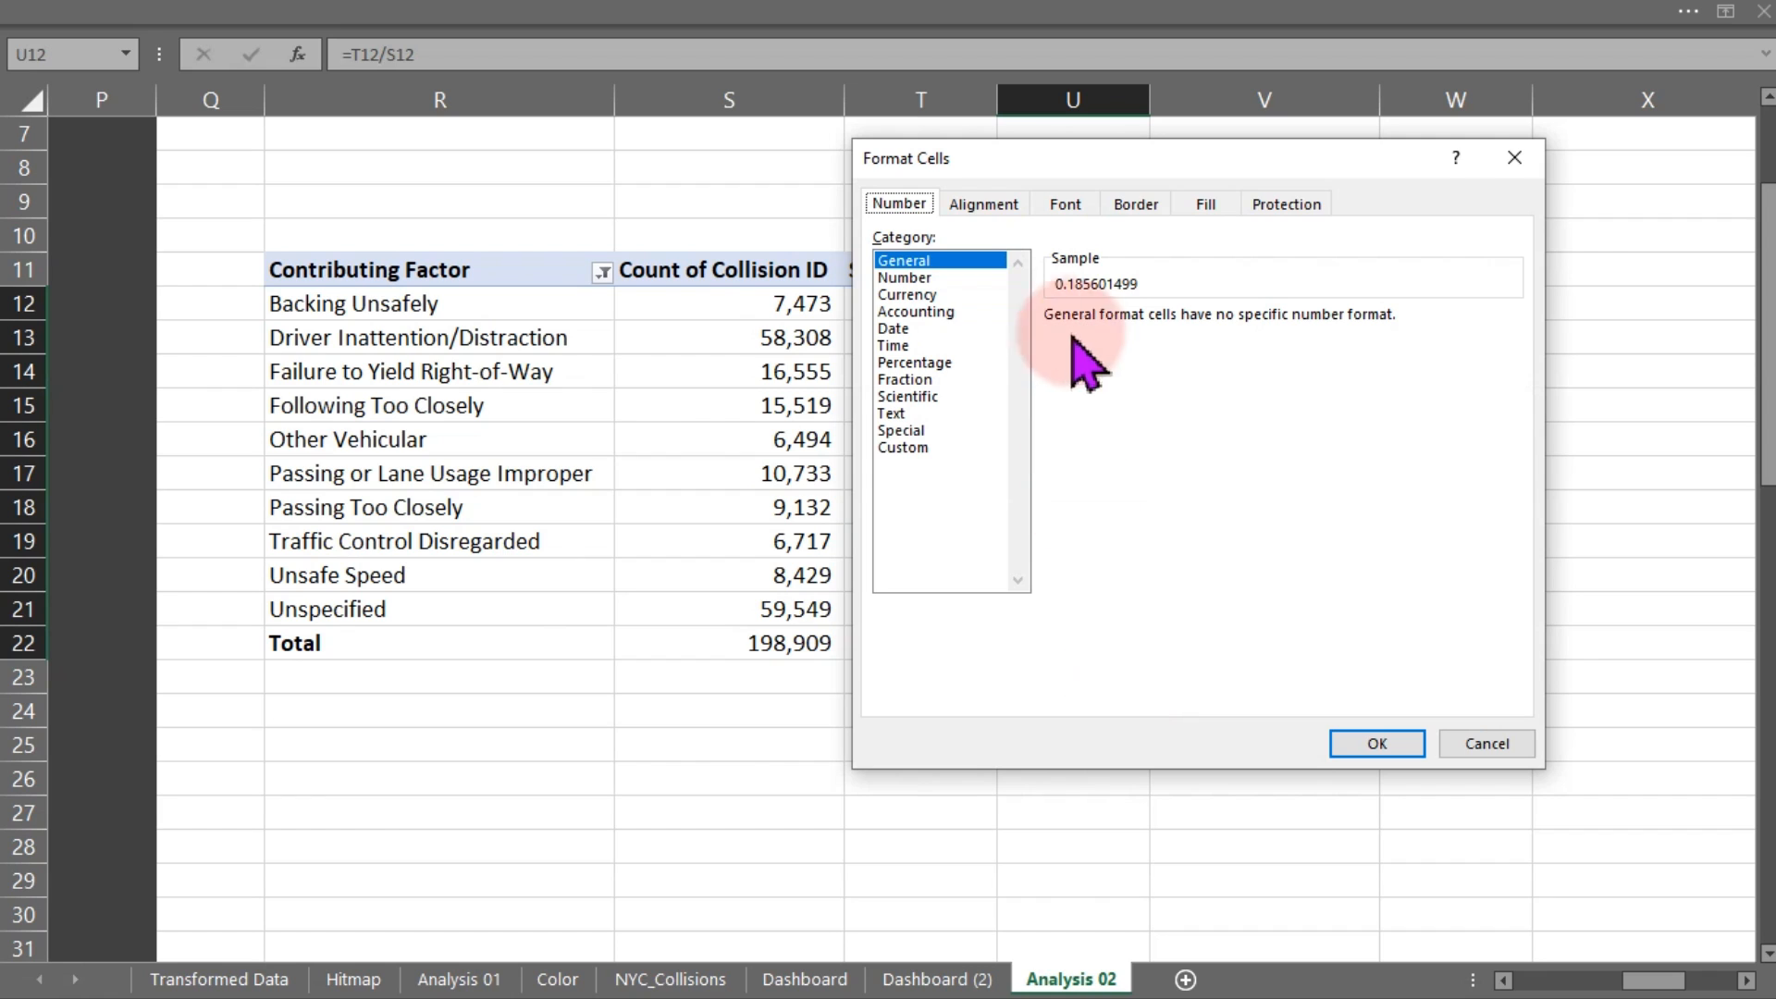
click(915, 362)
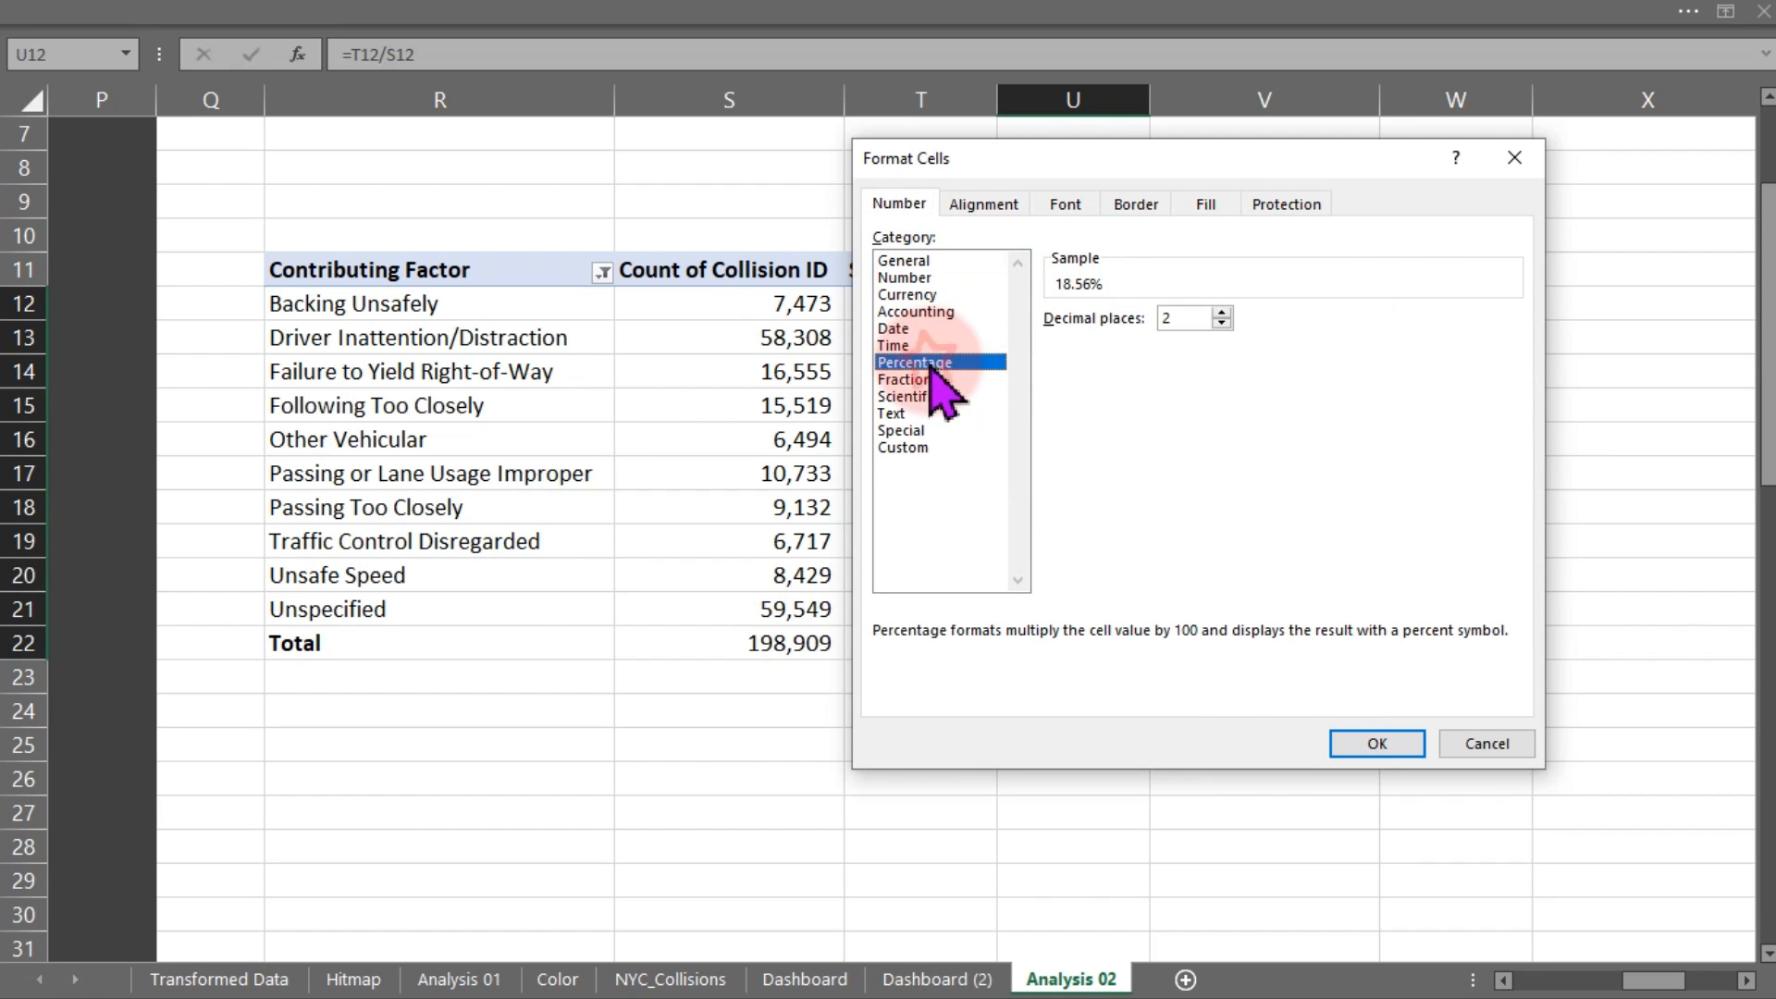
click(1377, 744)
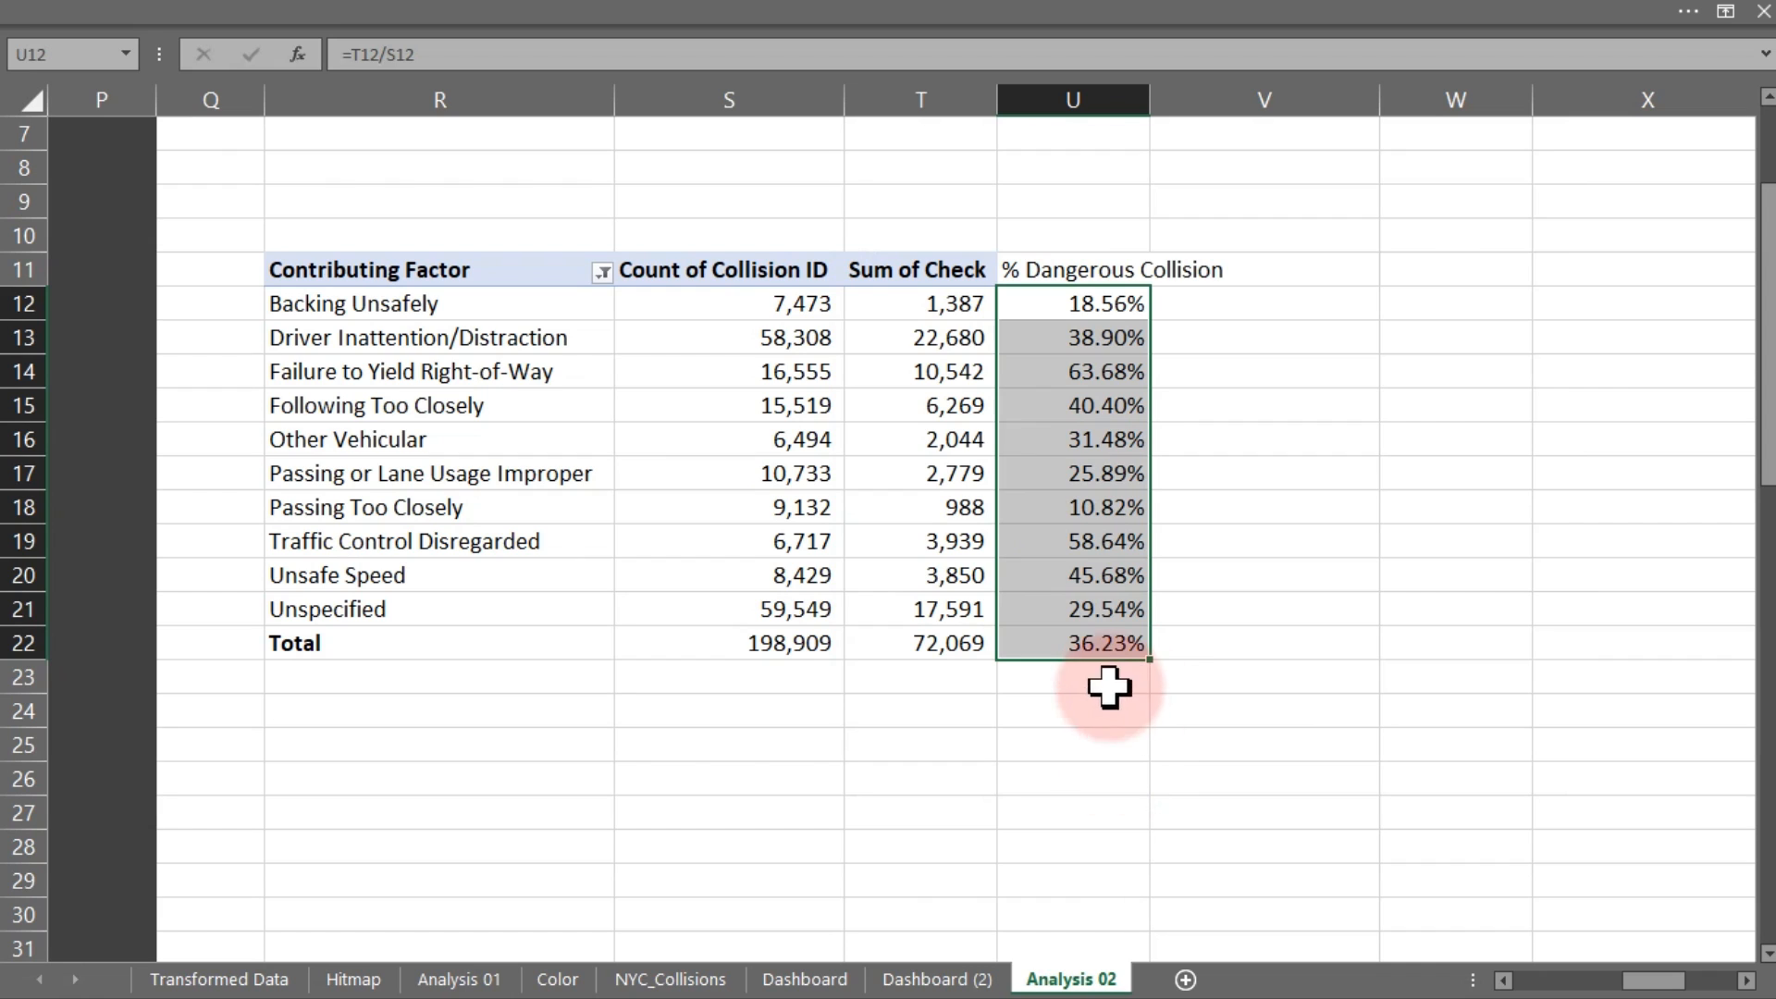
drag(813, 656, 1095, 637)
key(ctrl+b)
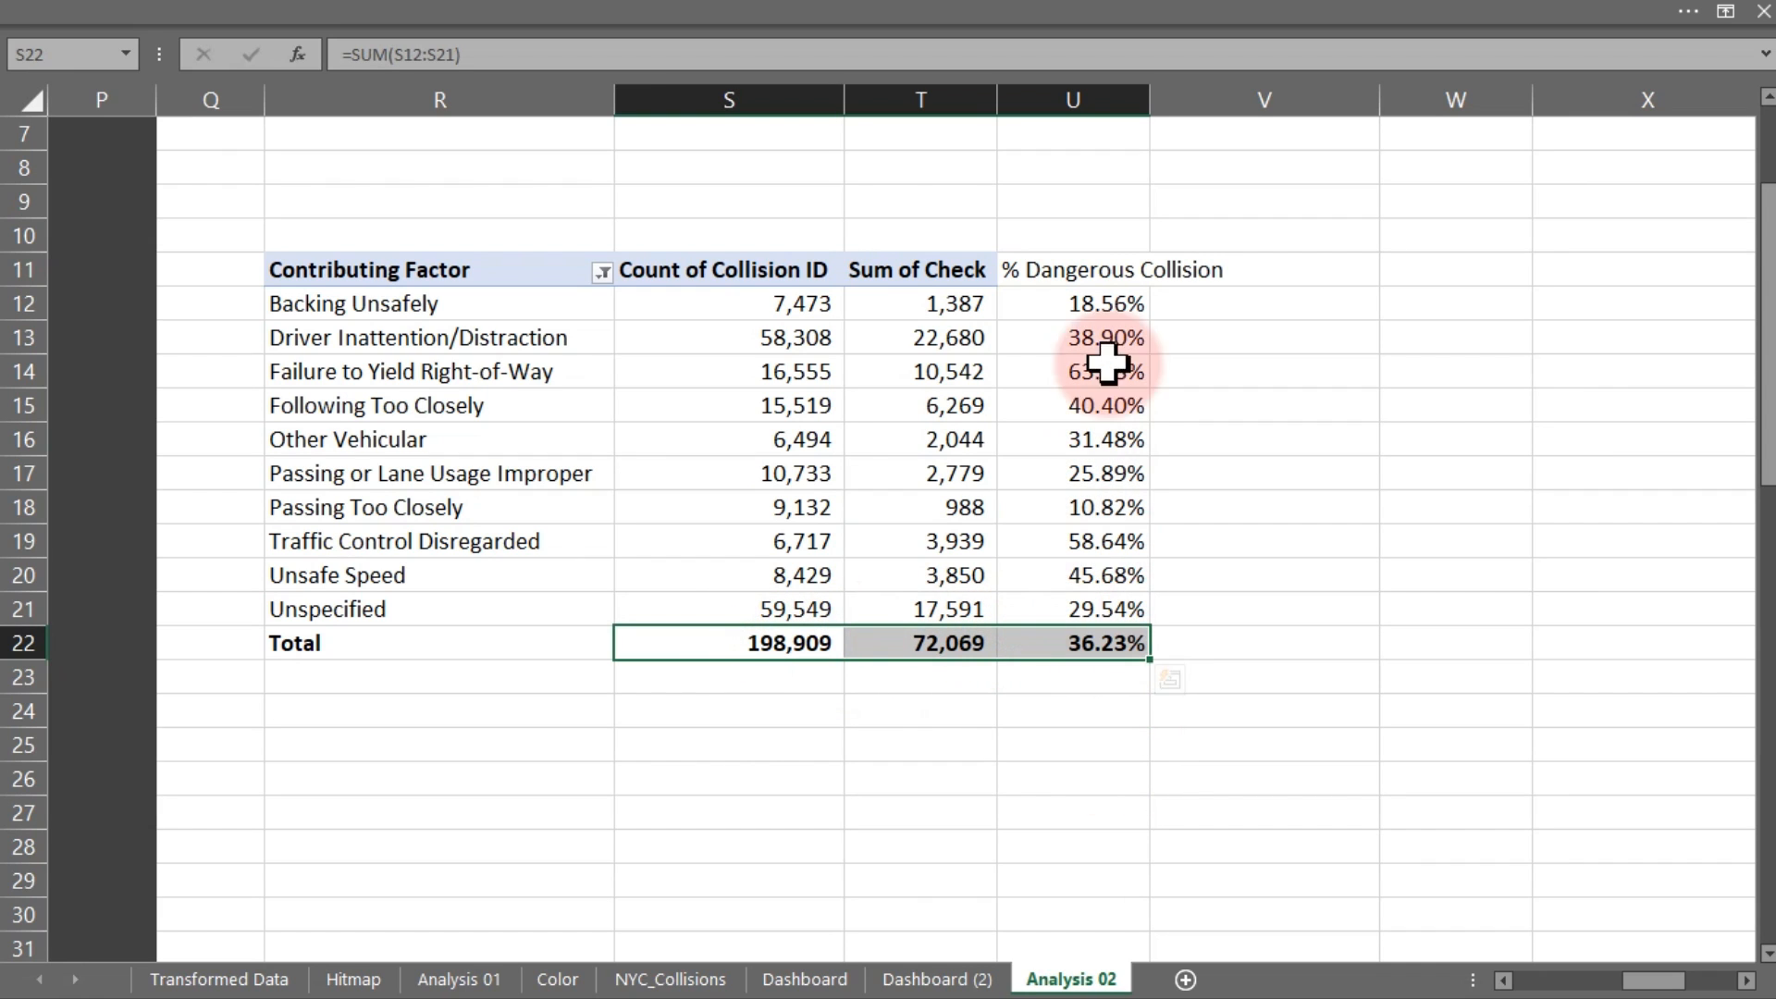
drag(1110, 305, 1117, 610)
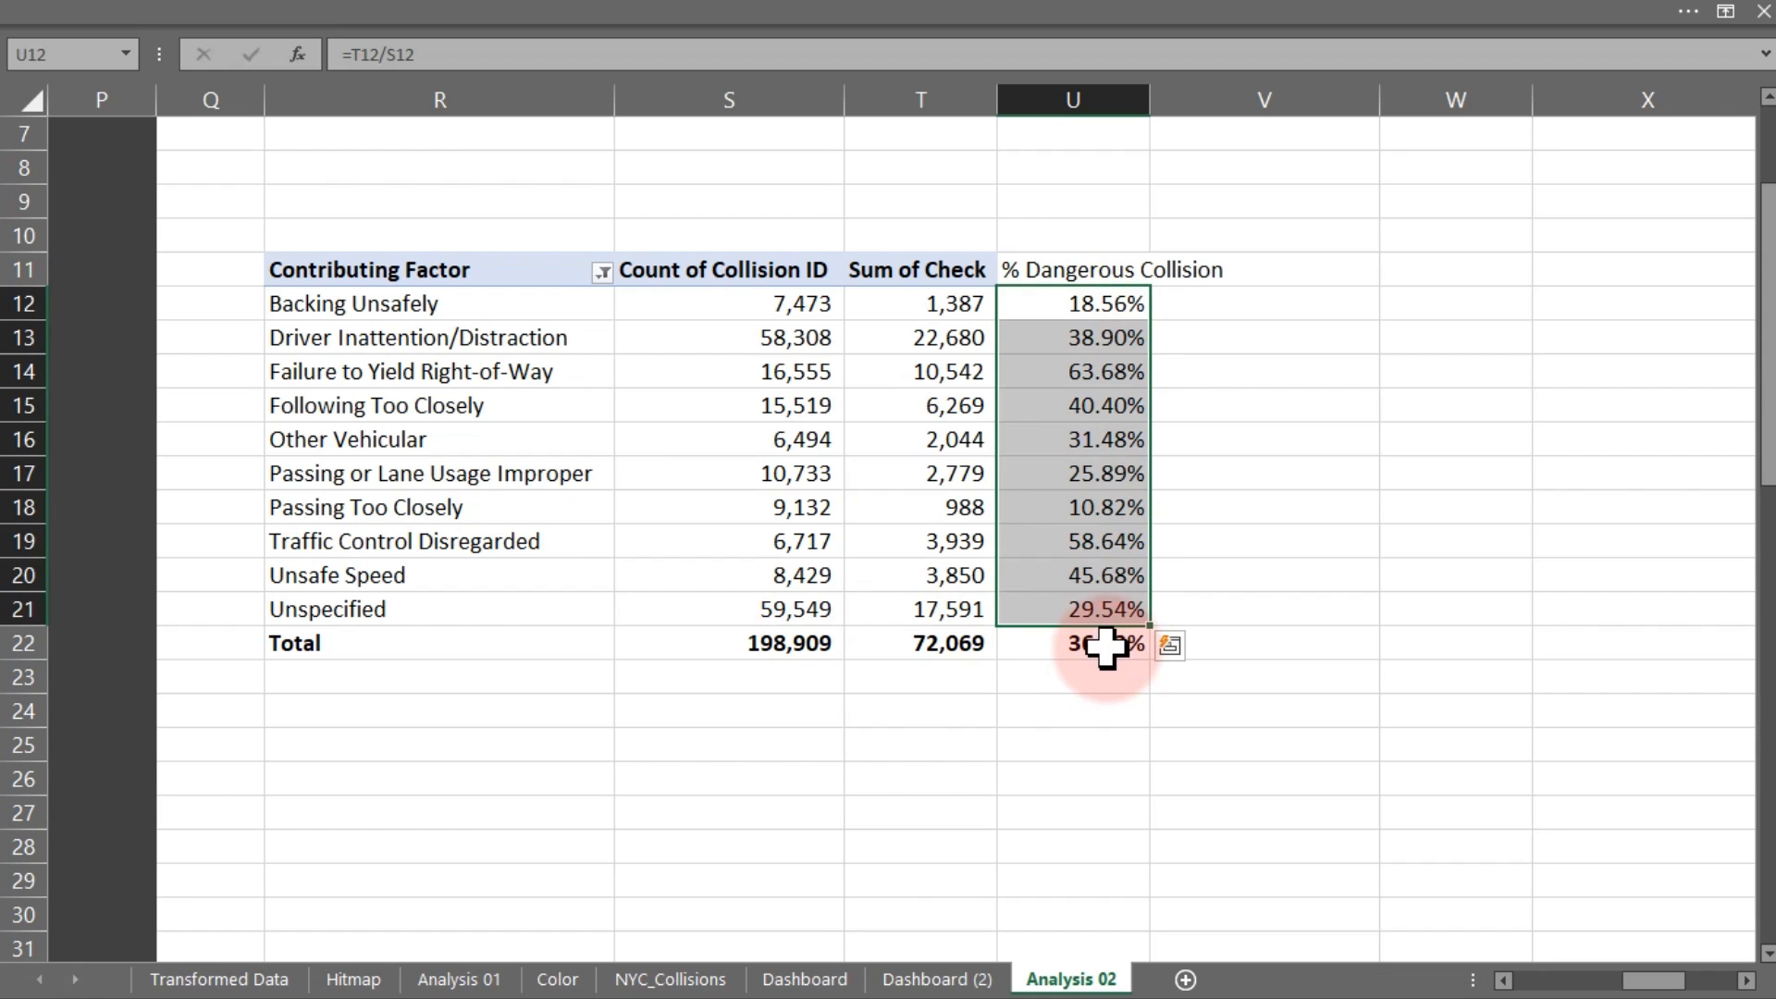
click(1106, 646)
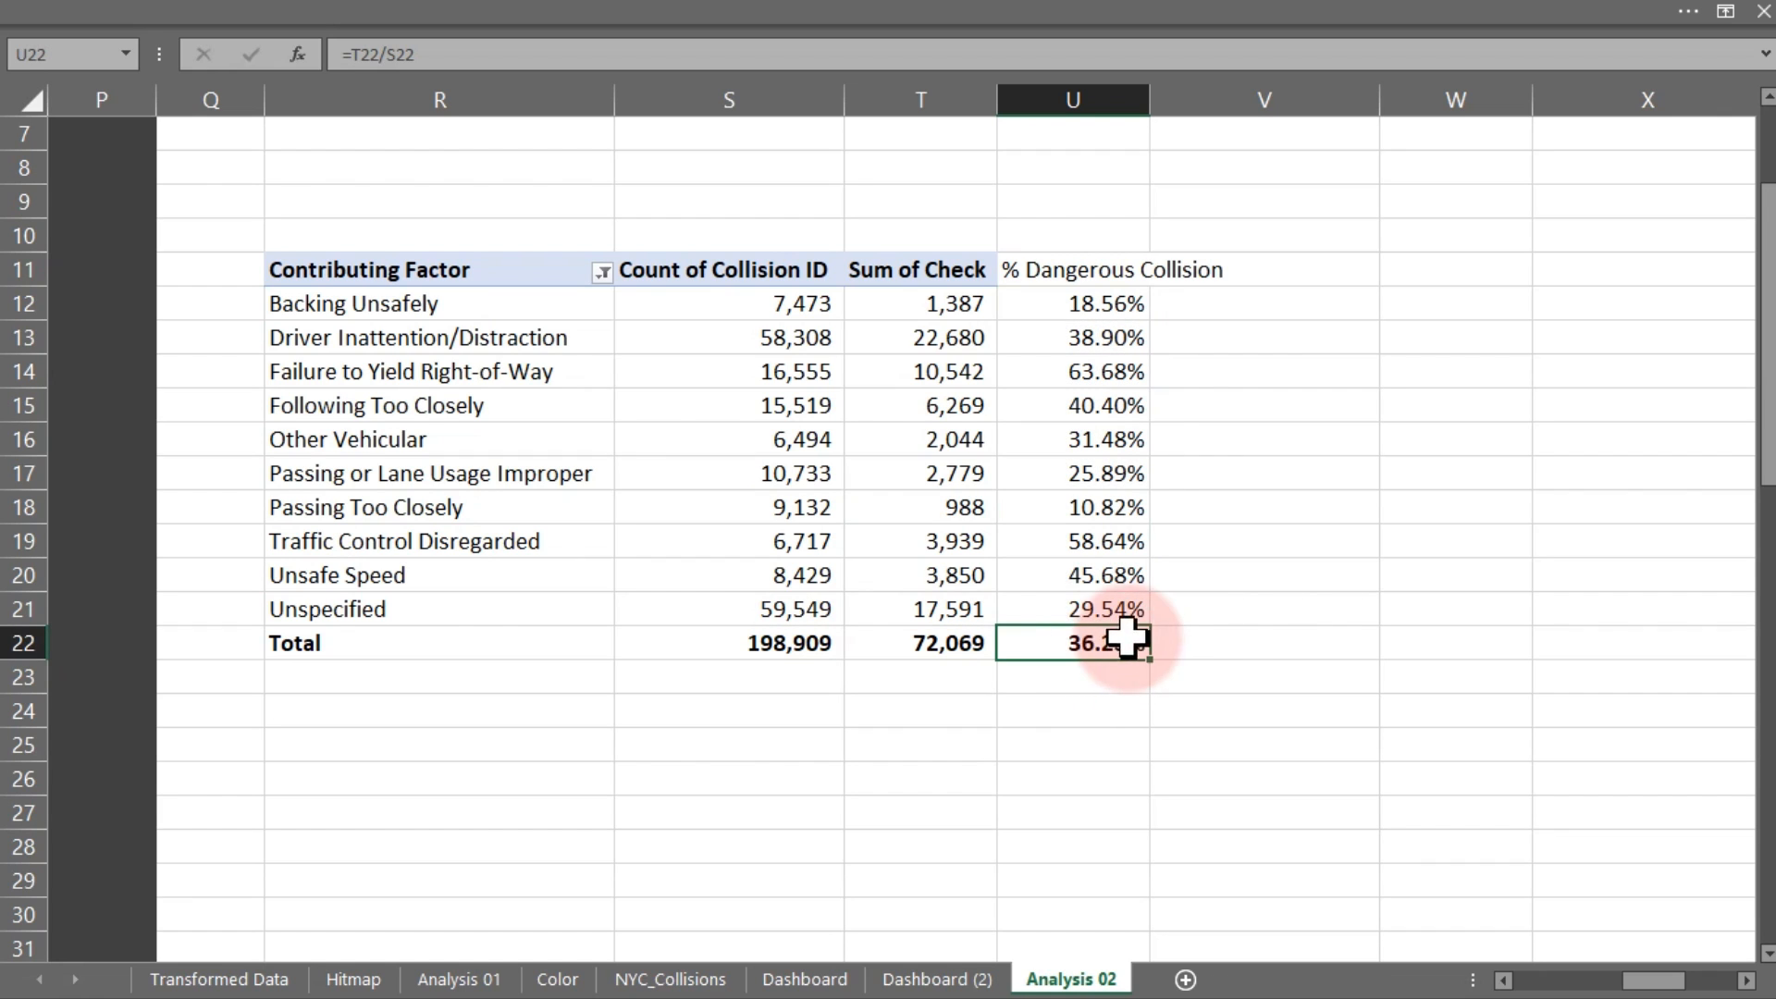
click(928, 982)
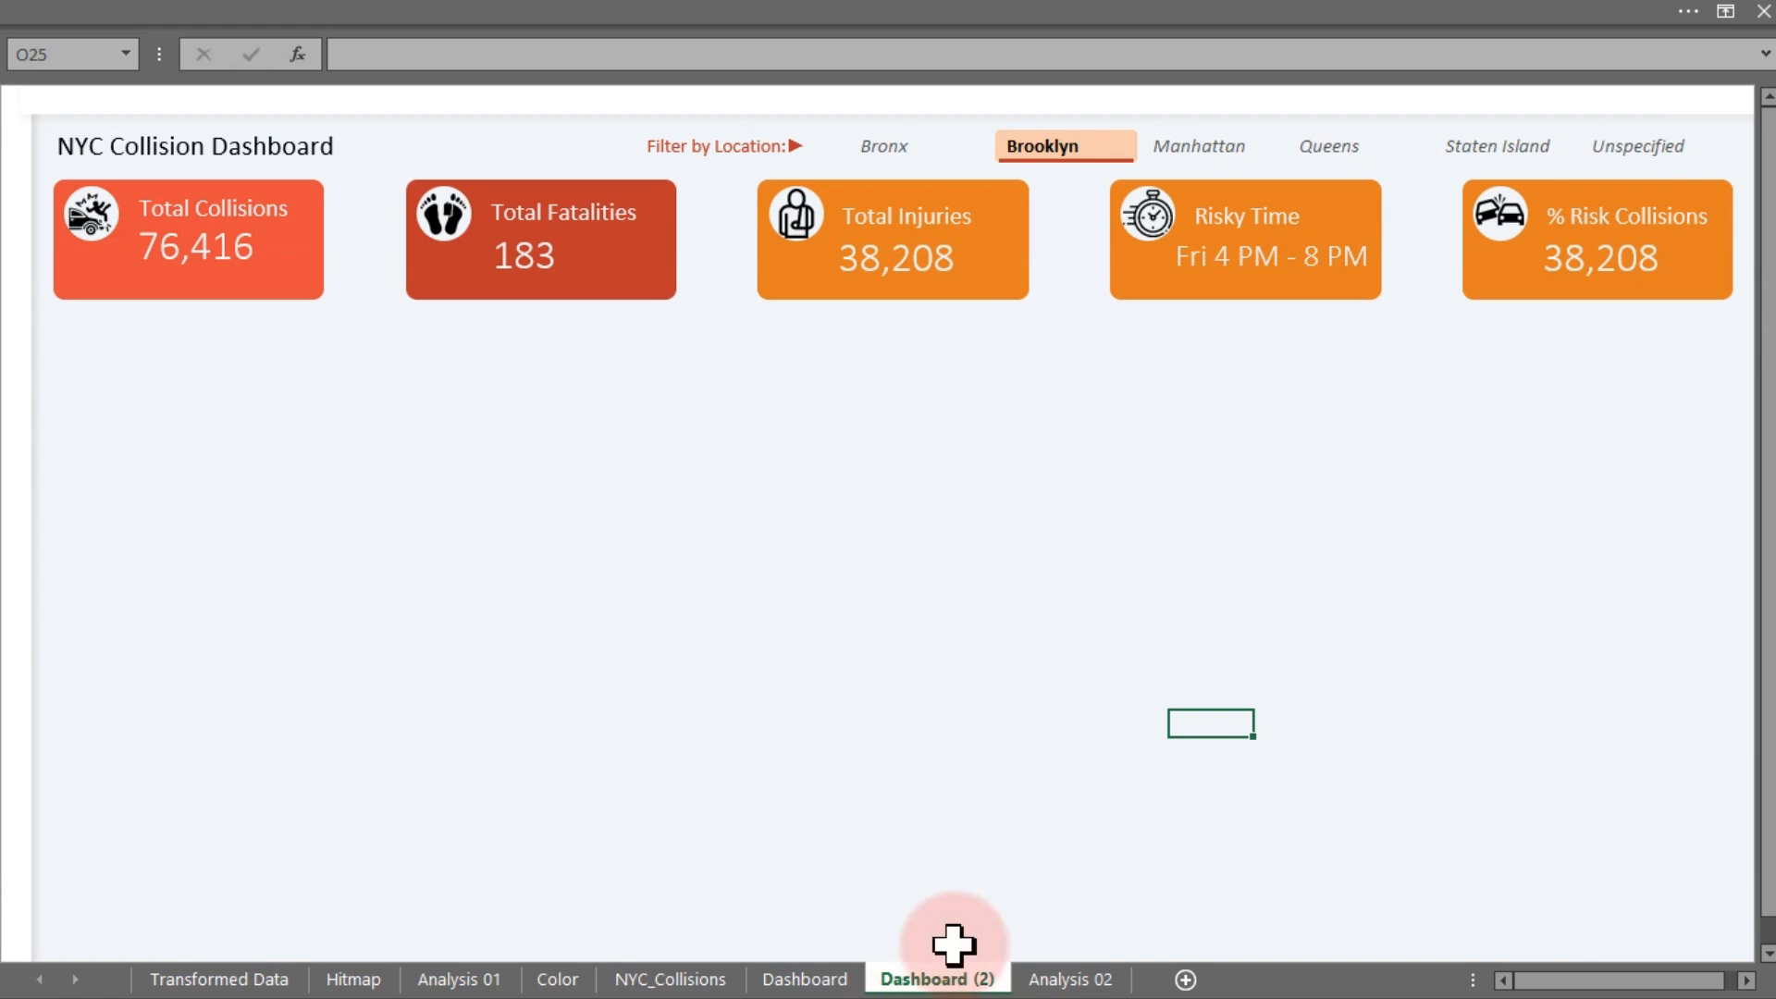
Link the % Risk Collisions value box to Analysis 02's total percentage in U22
click(1584, 263)
click(751, 51)
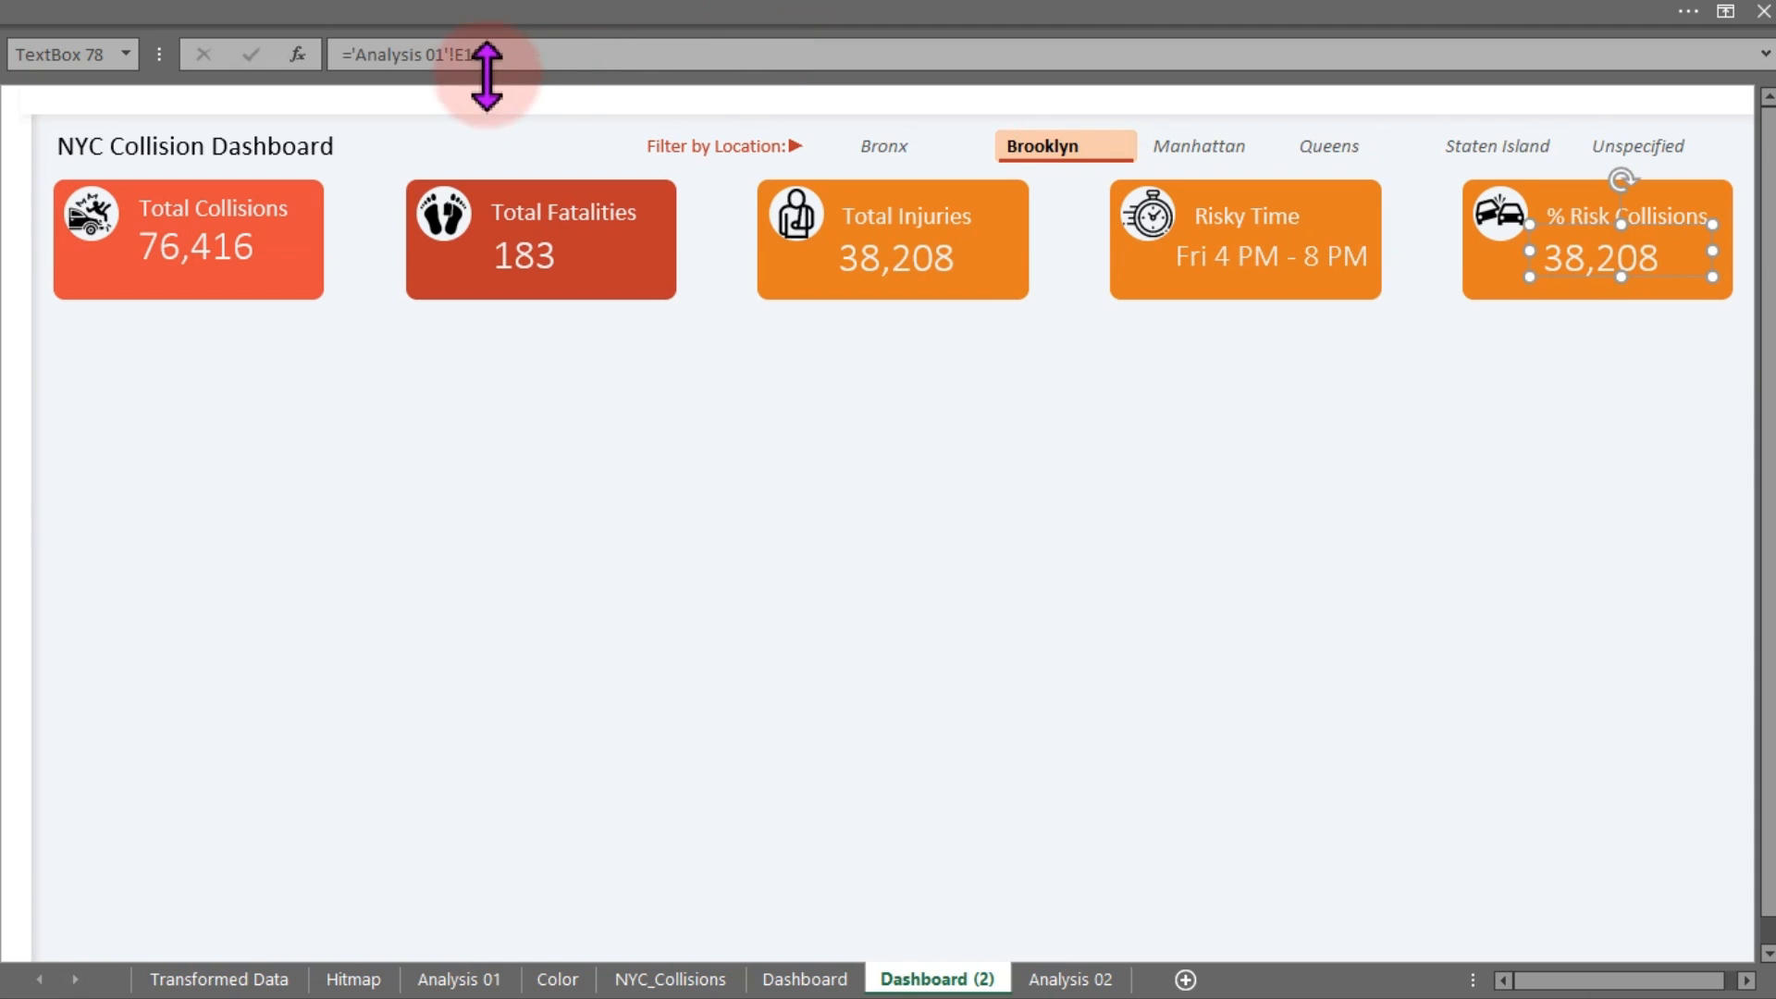
drag(482, 53, 355, 54)
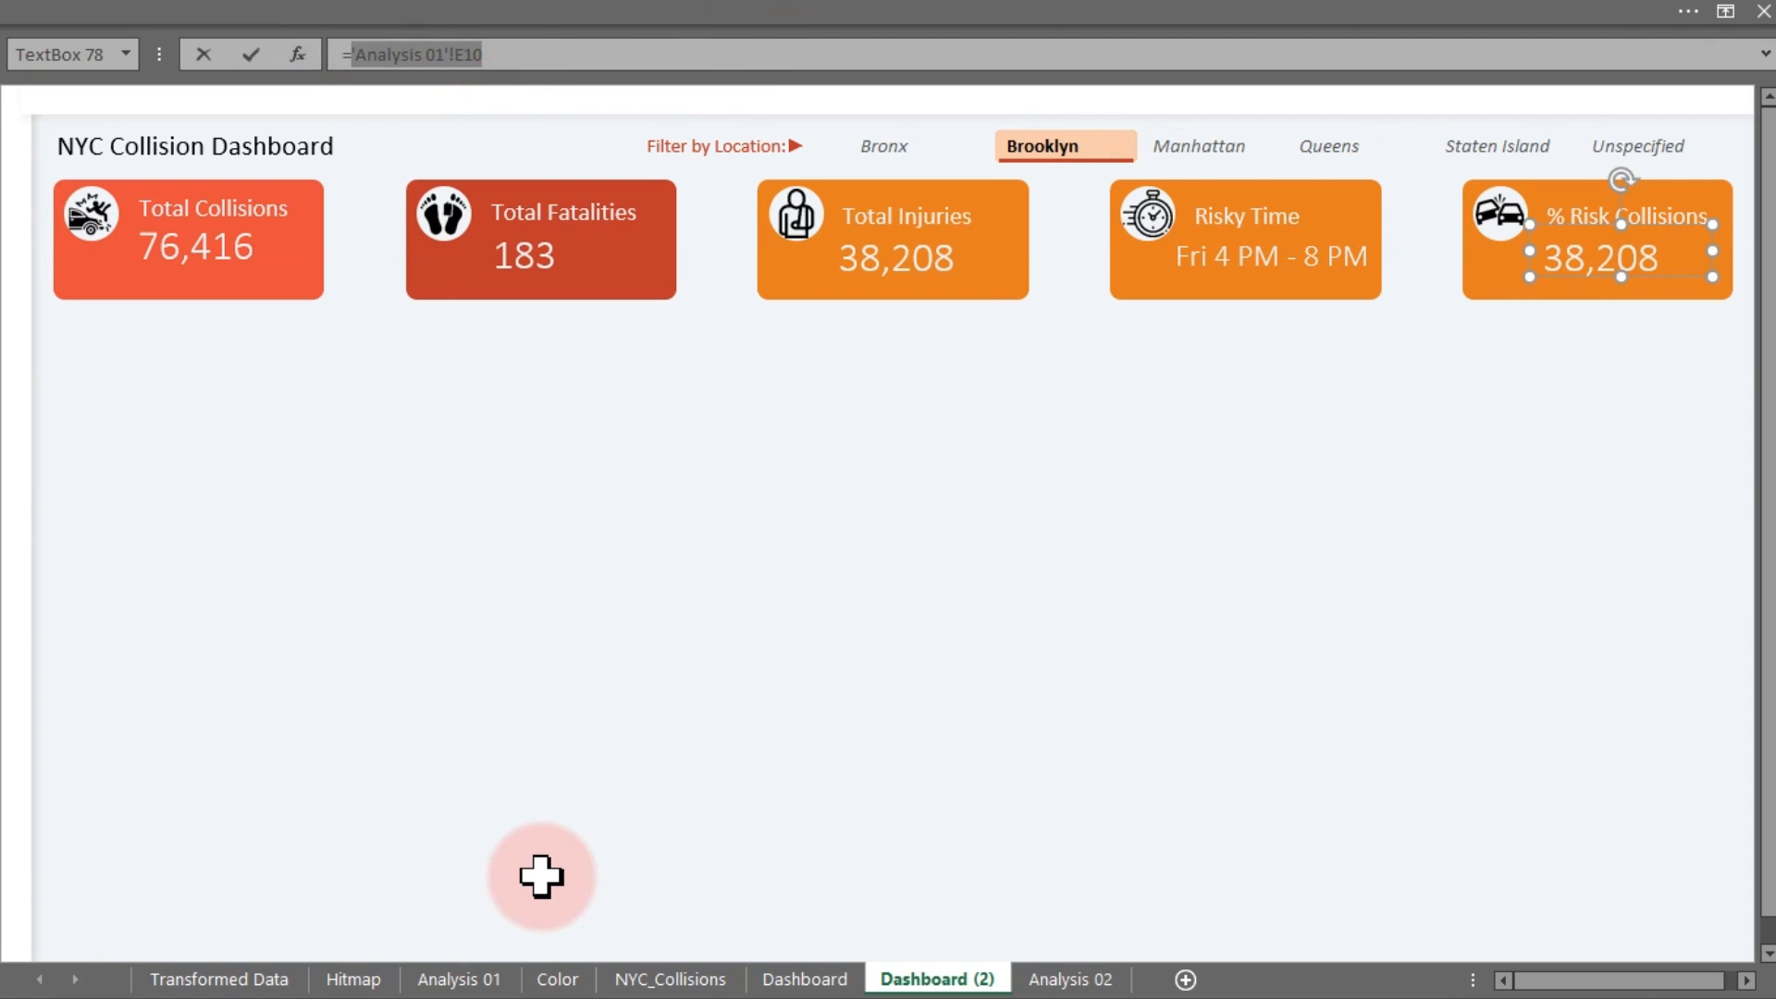
click(801, 979)
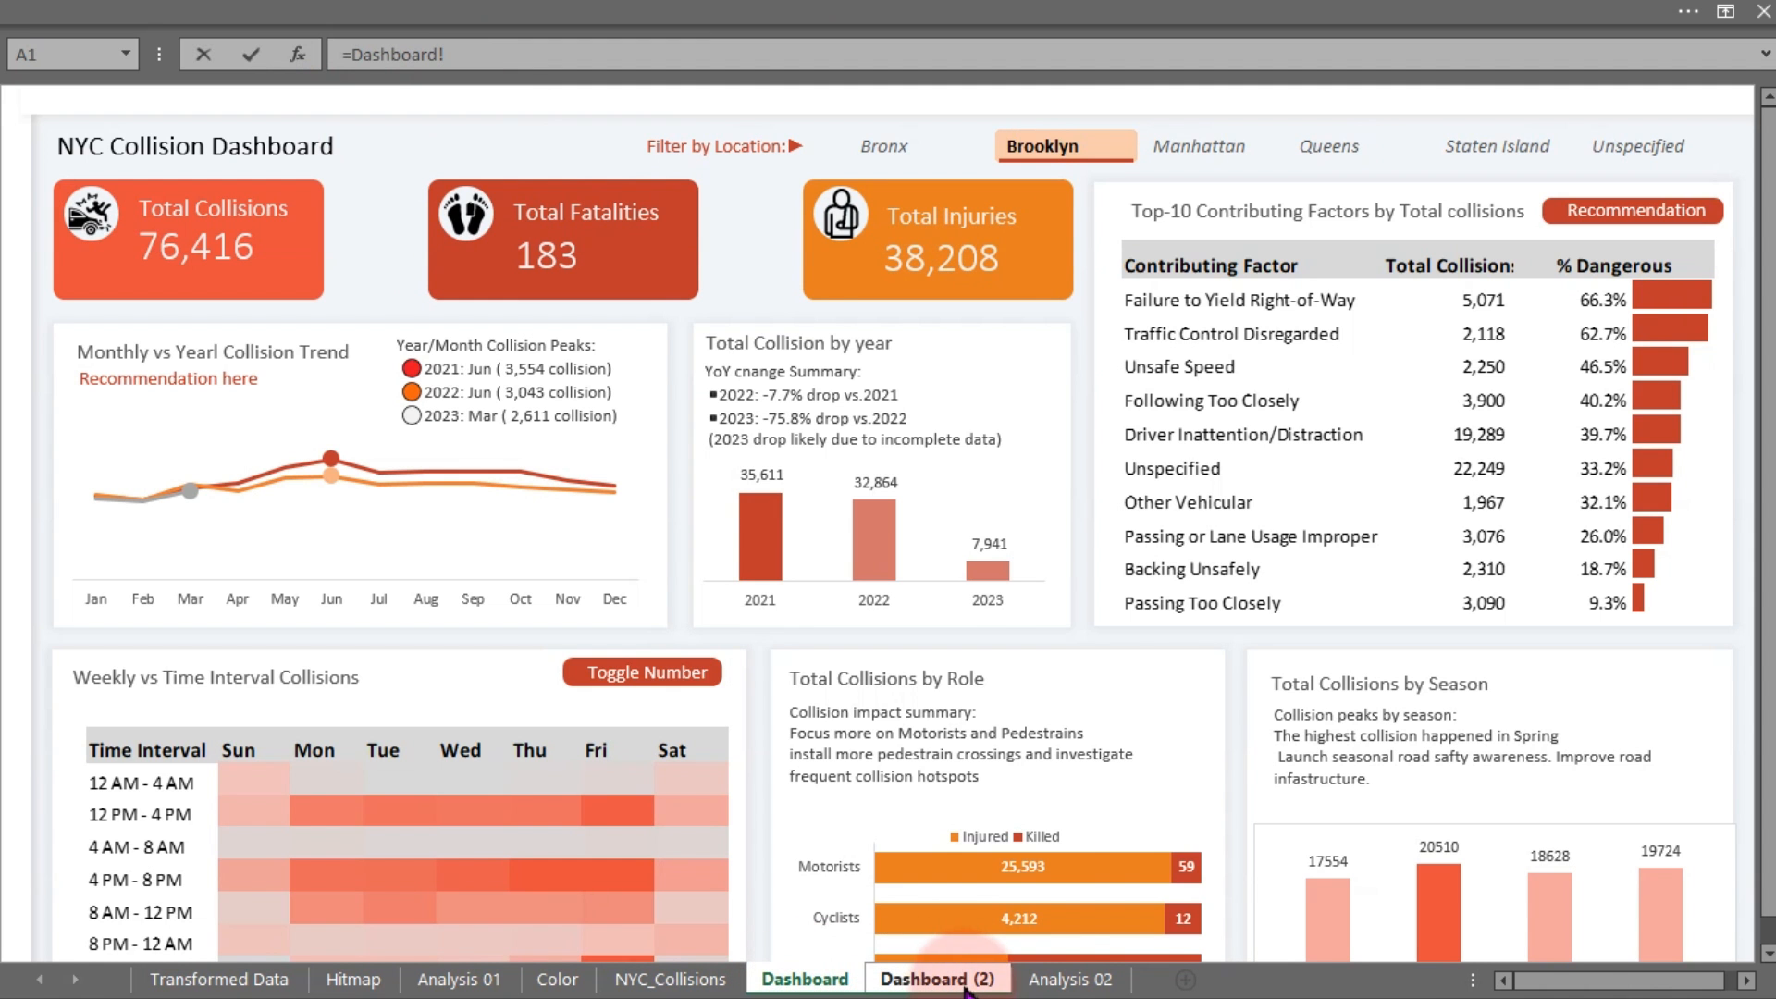
click(1071, 978)
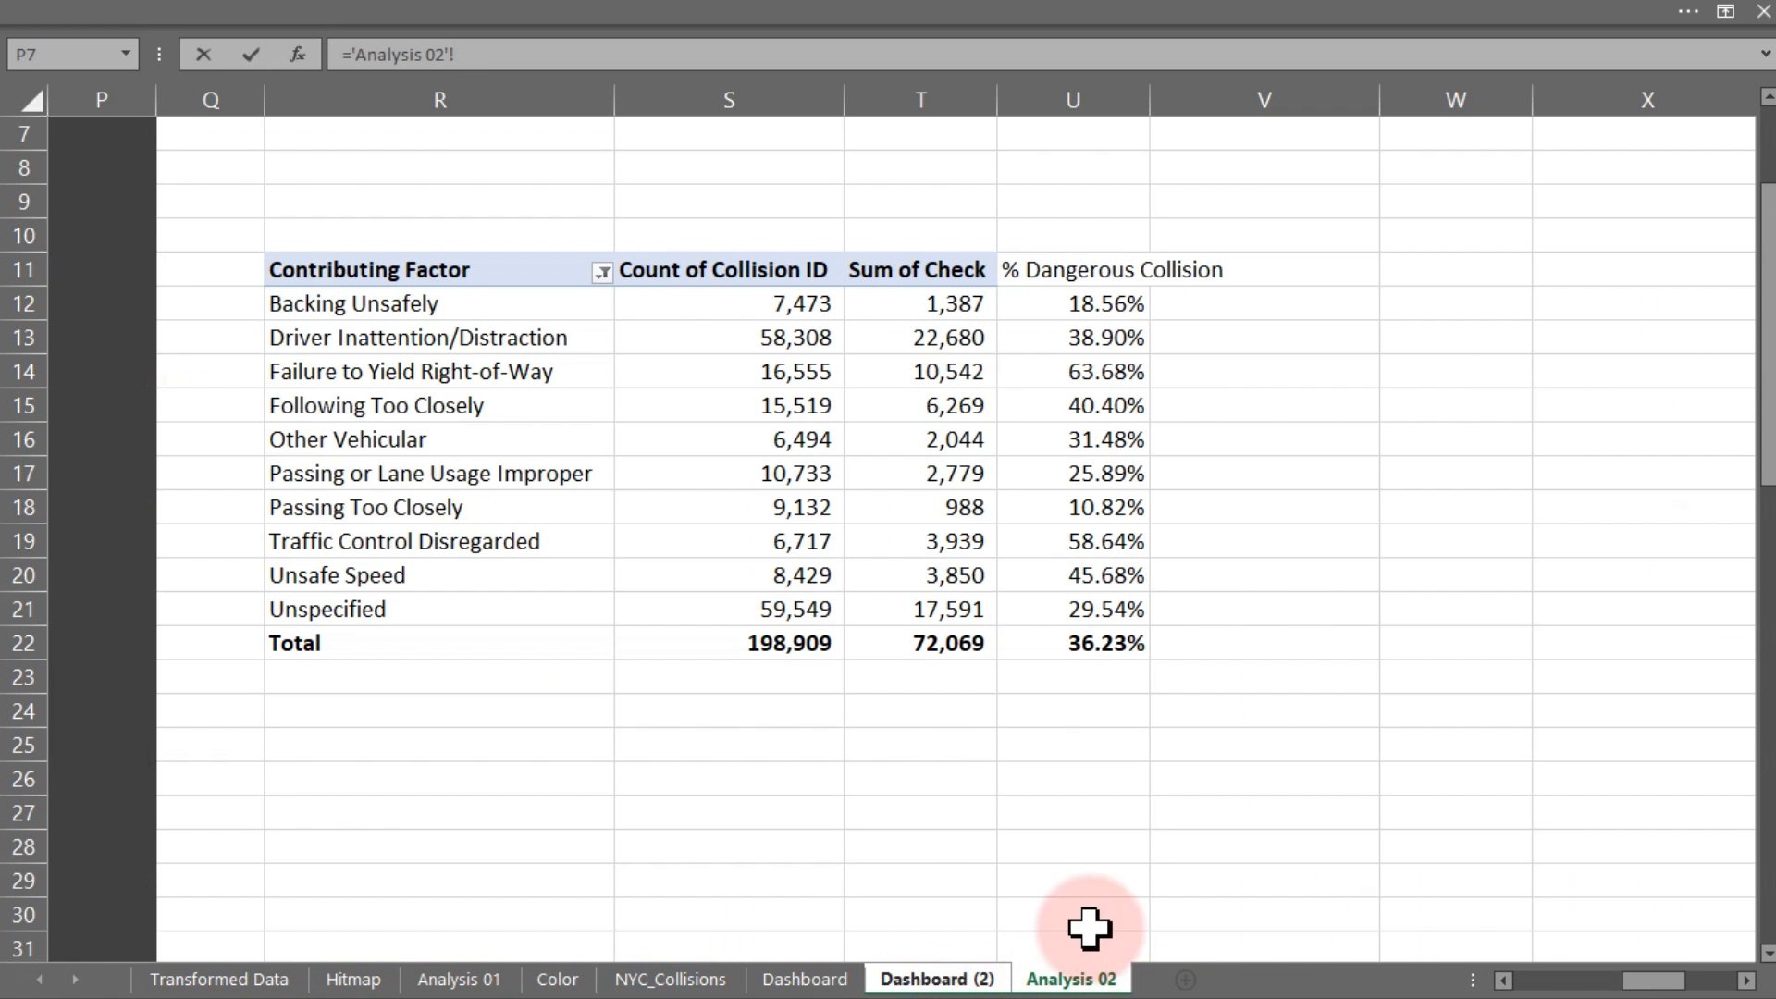
click(1087, 643)
key(Return)
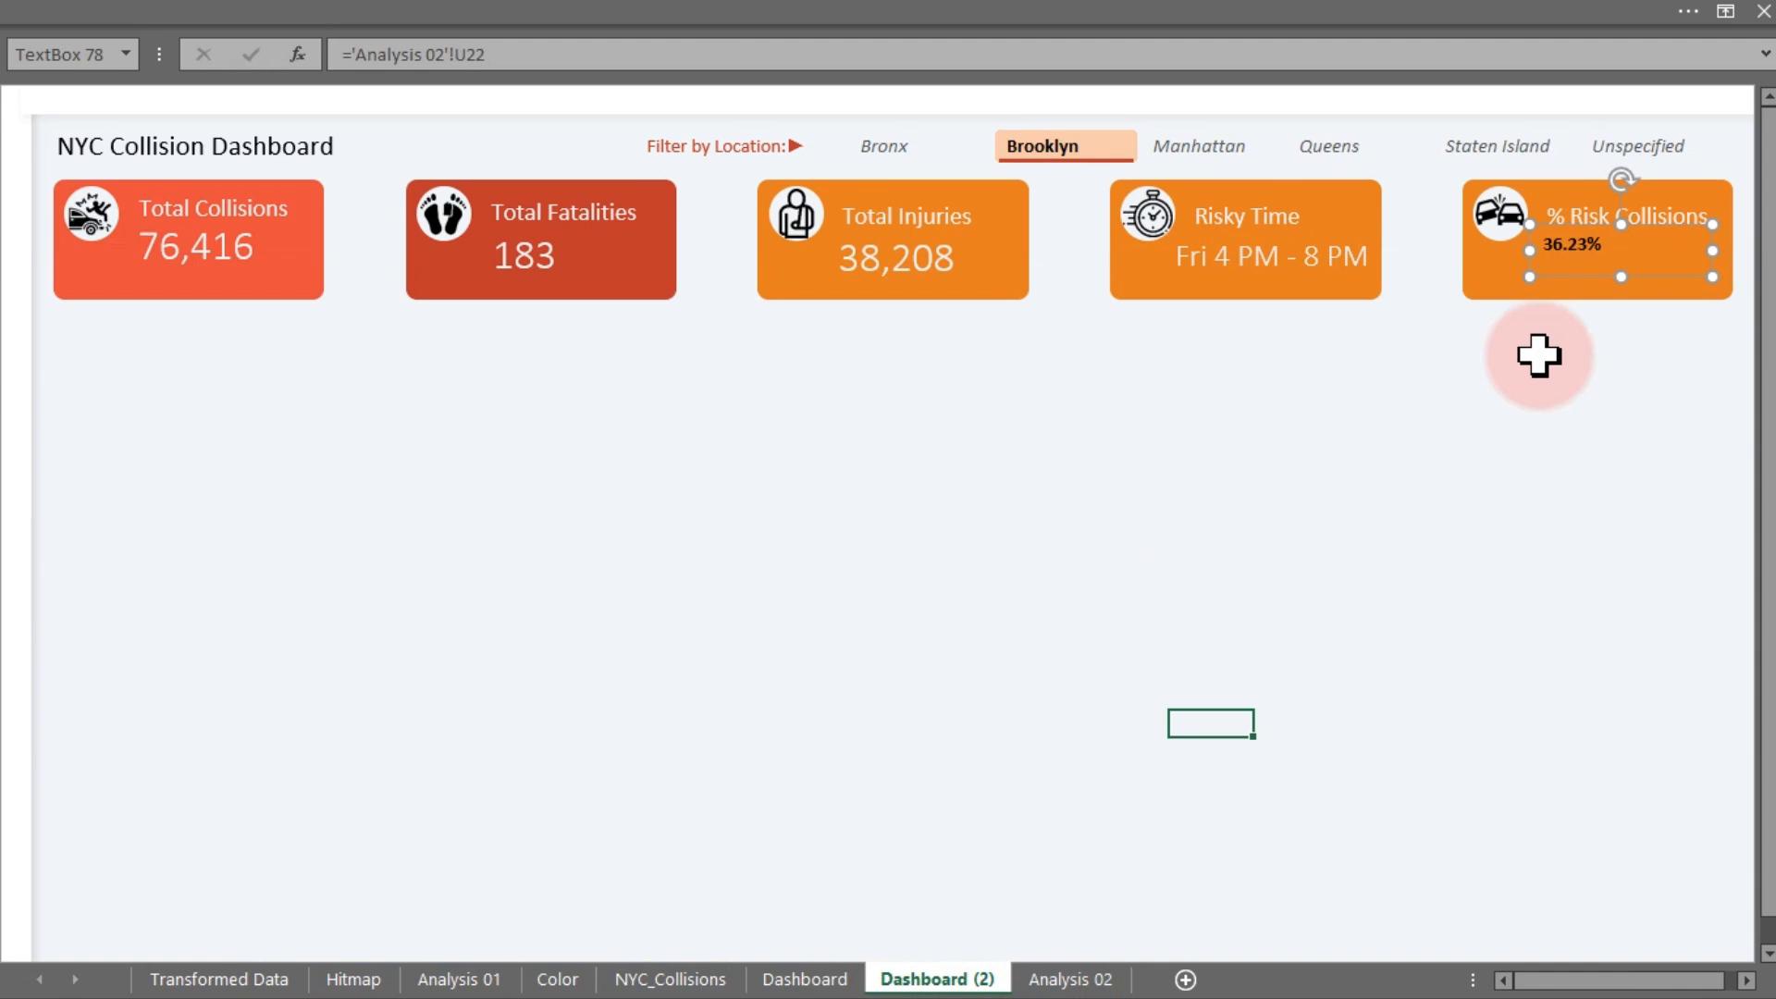
Copy the Risky Time value's formatting onto the 36.23% figure with Format Painter
click(1332, 282)
click(562, 4)
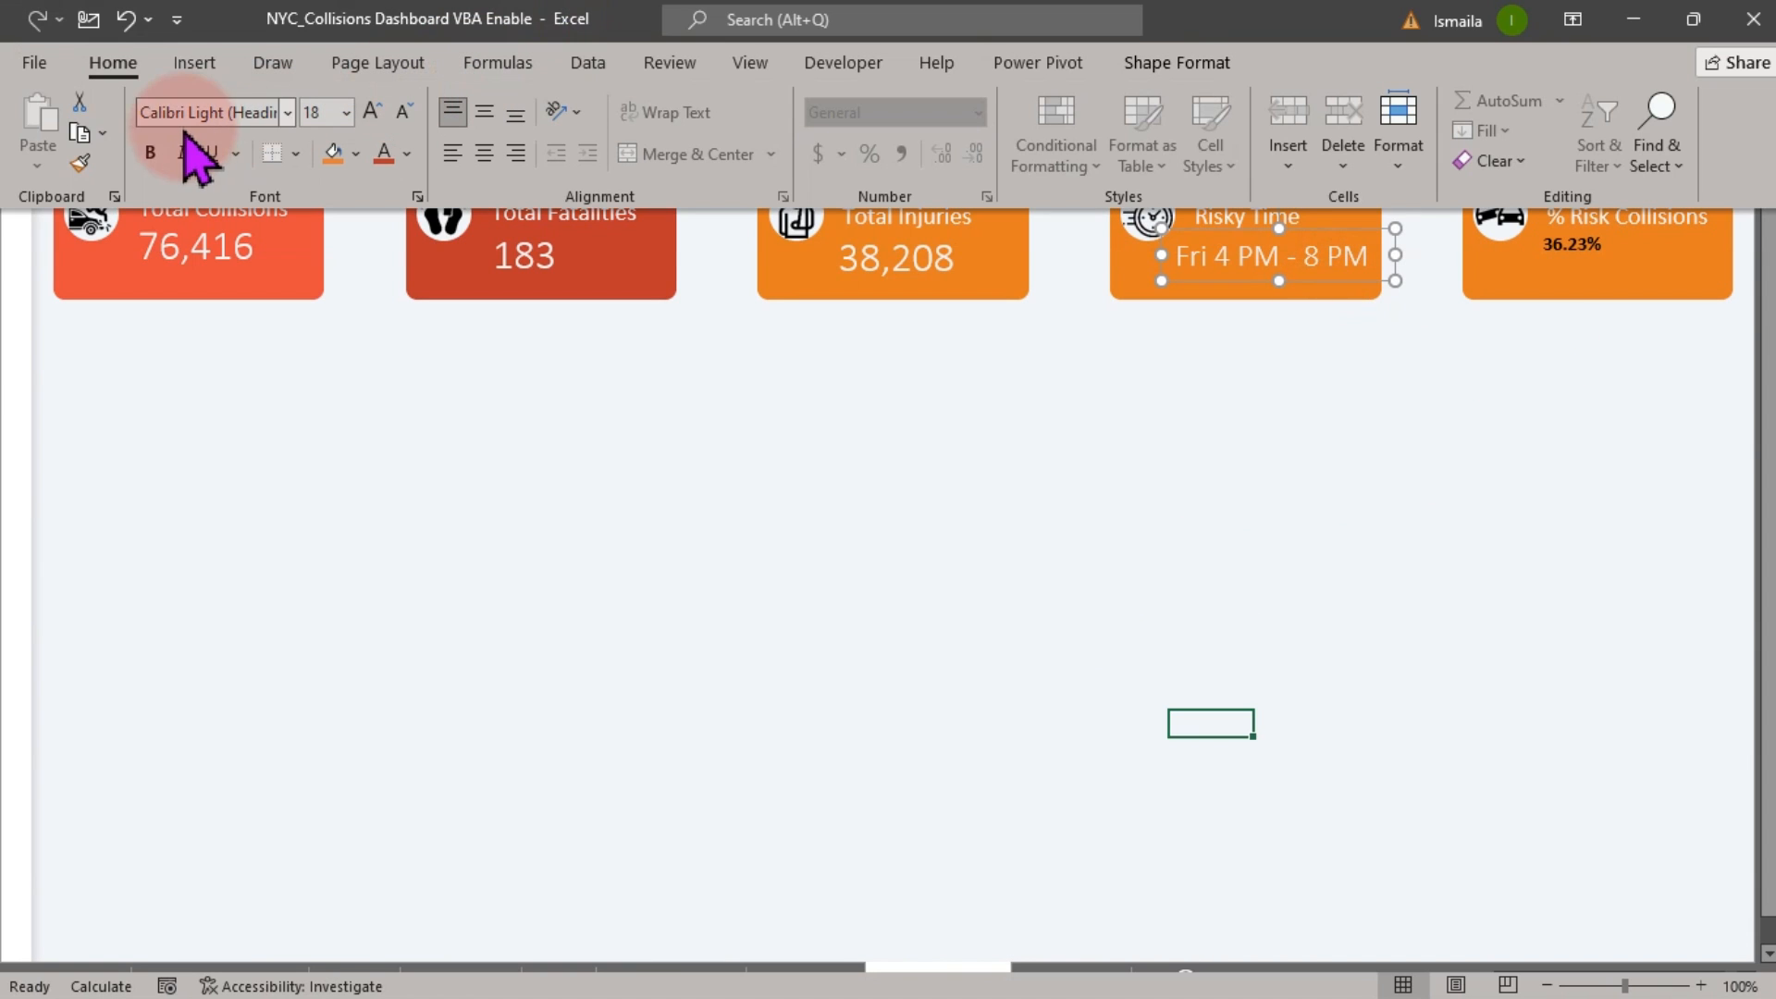
click(79, 164)
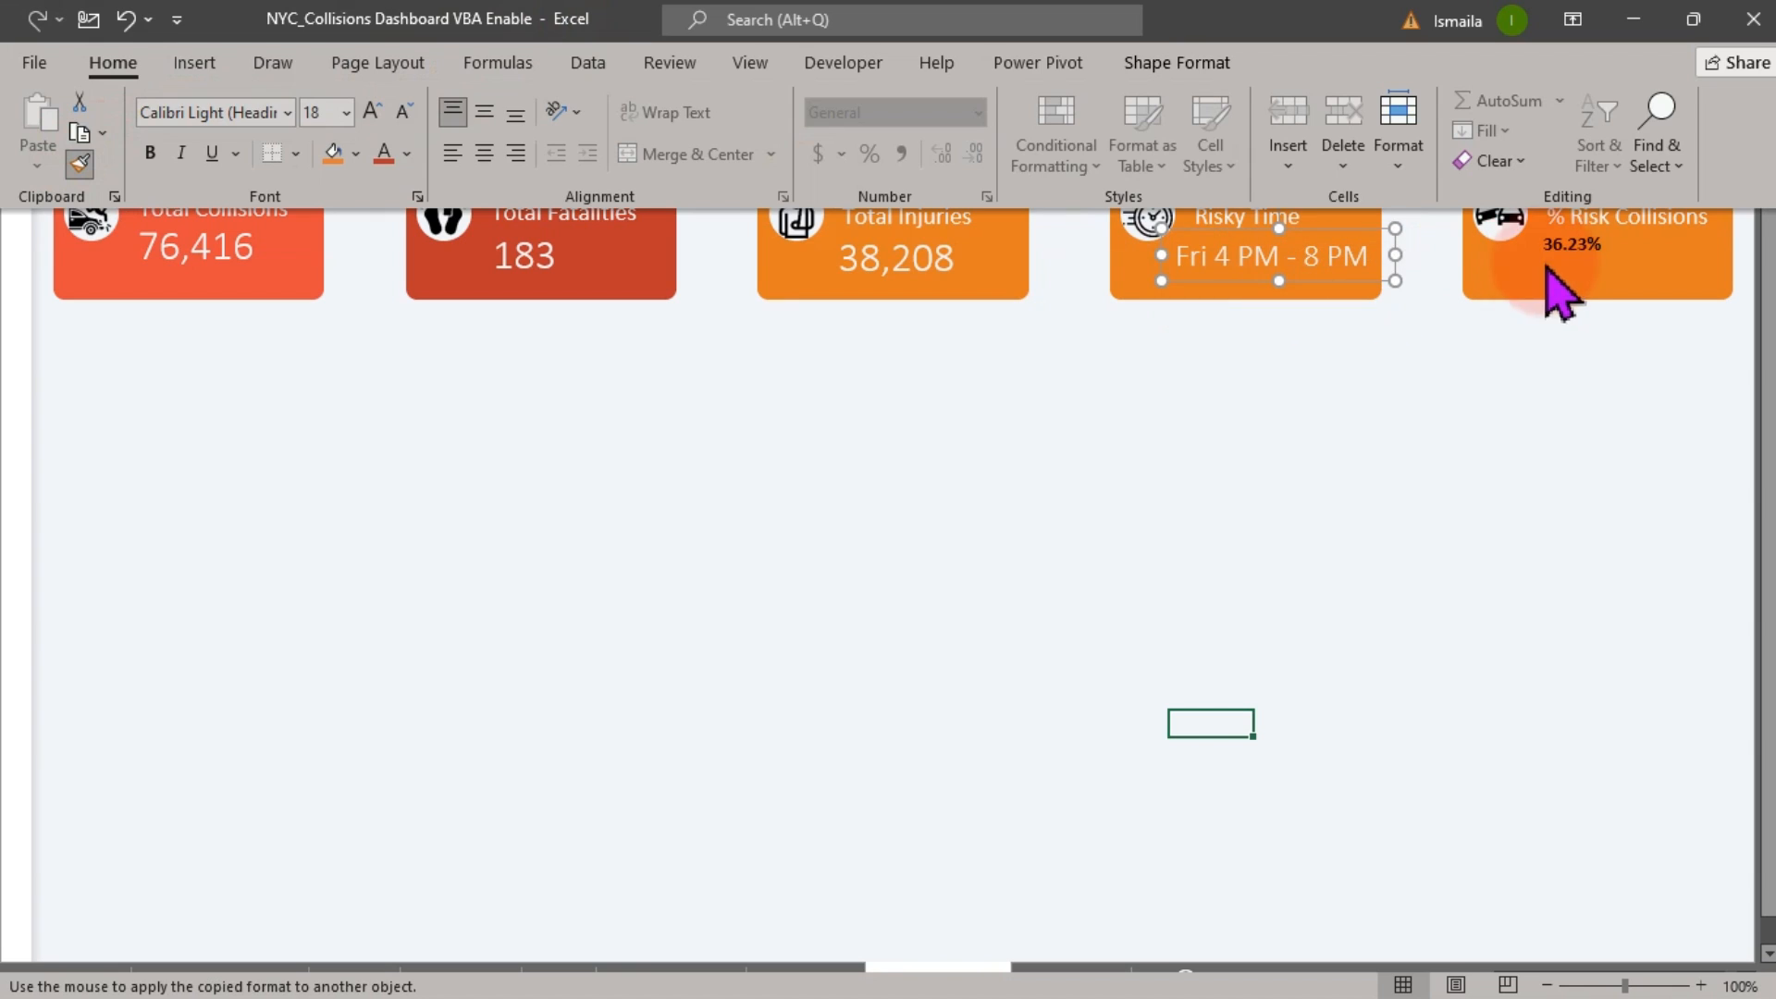
click(1582, 264)
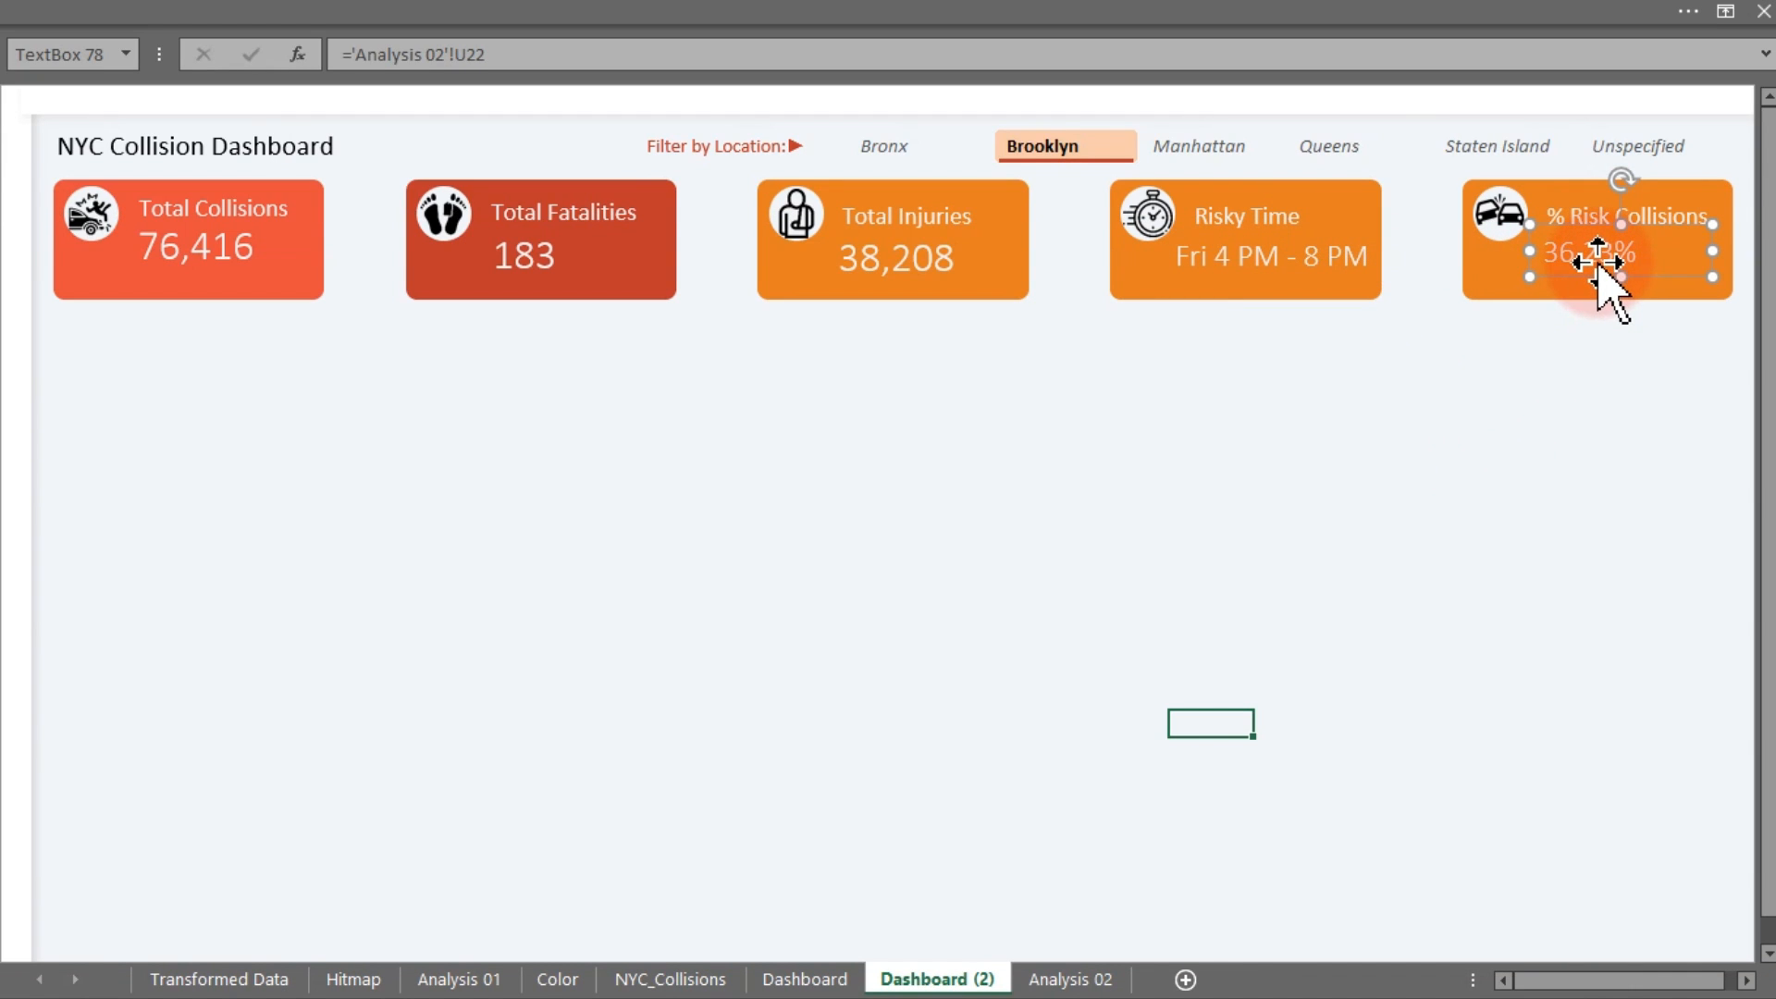
click(1378, 463)
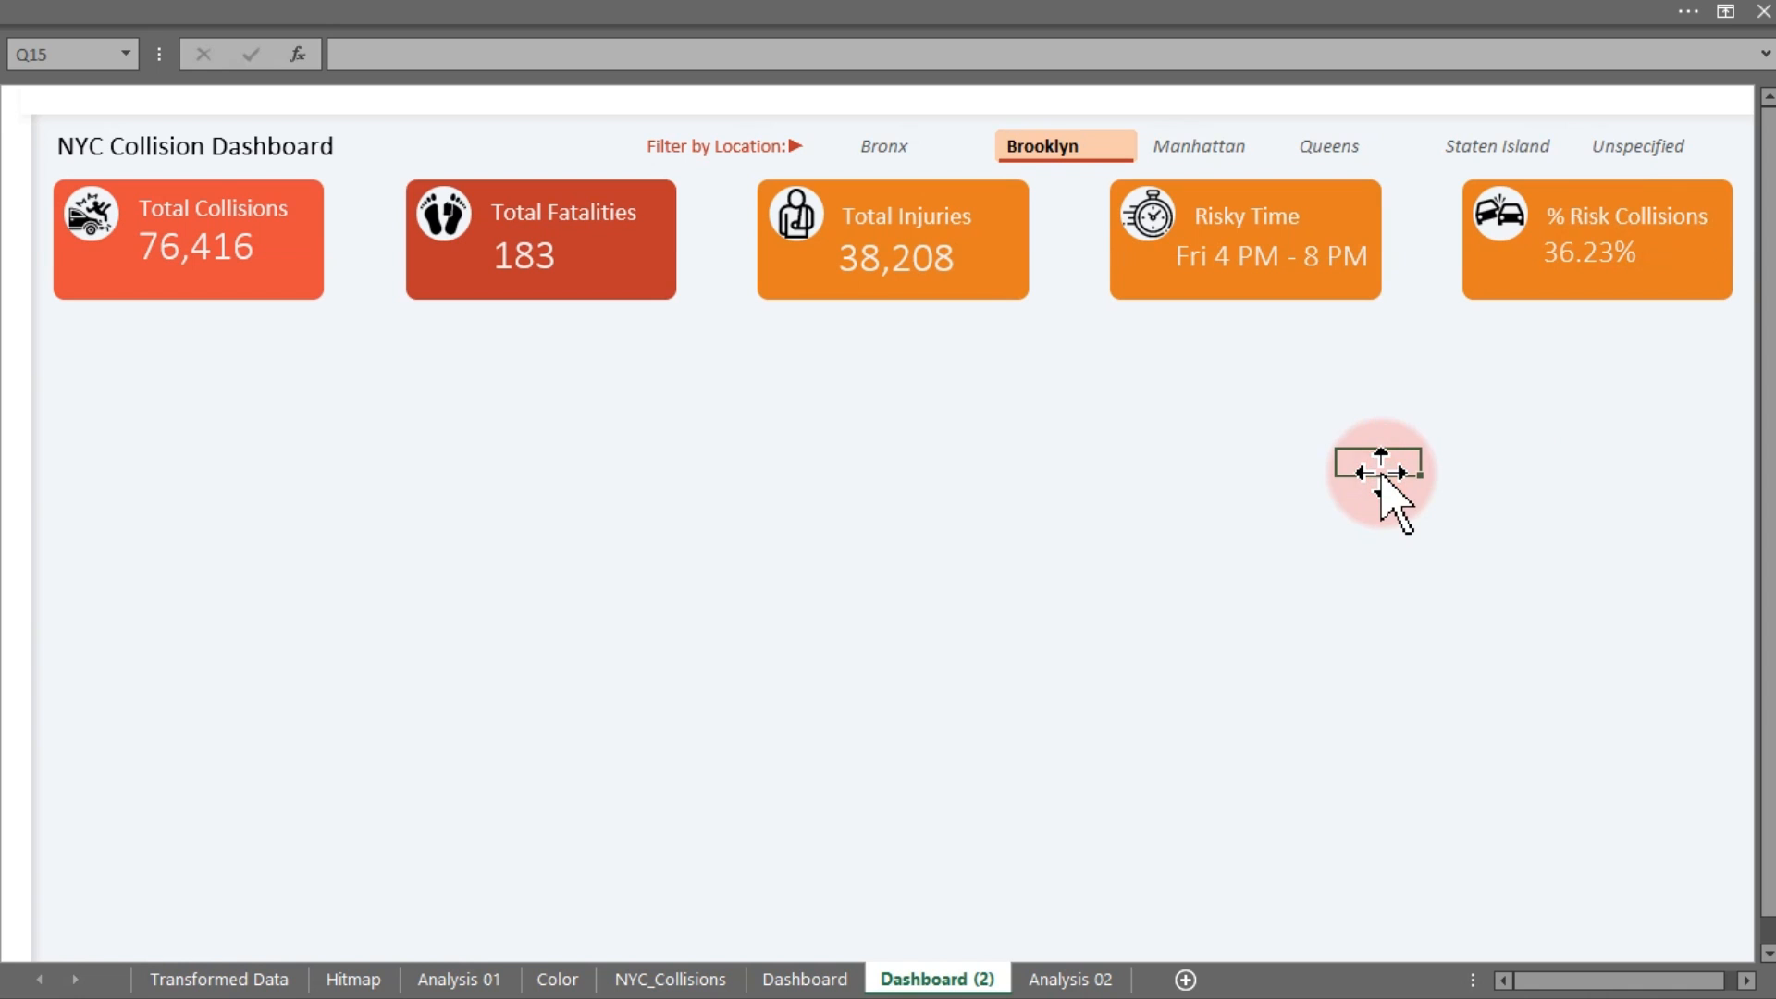
Compare the Dashboard and Dashboard (2) sheets, then return to Analysis 02
click(794, 979)
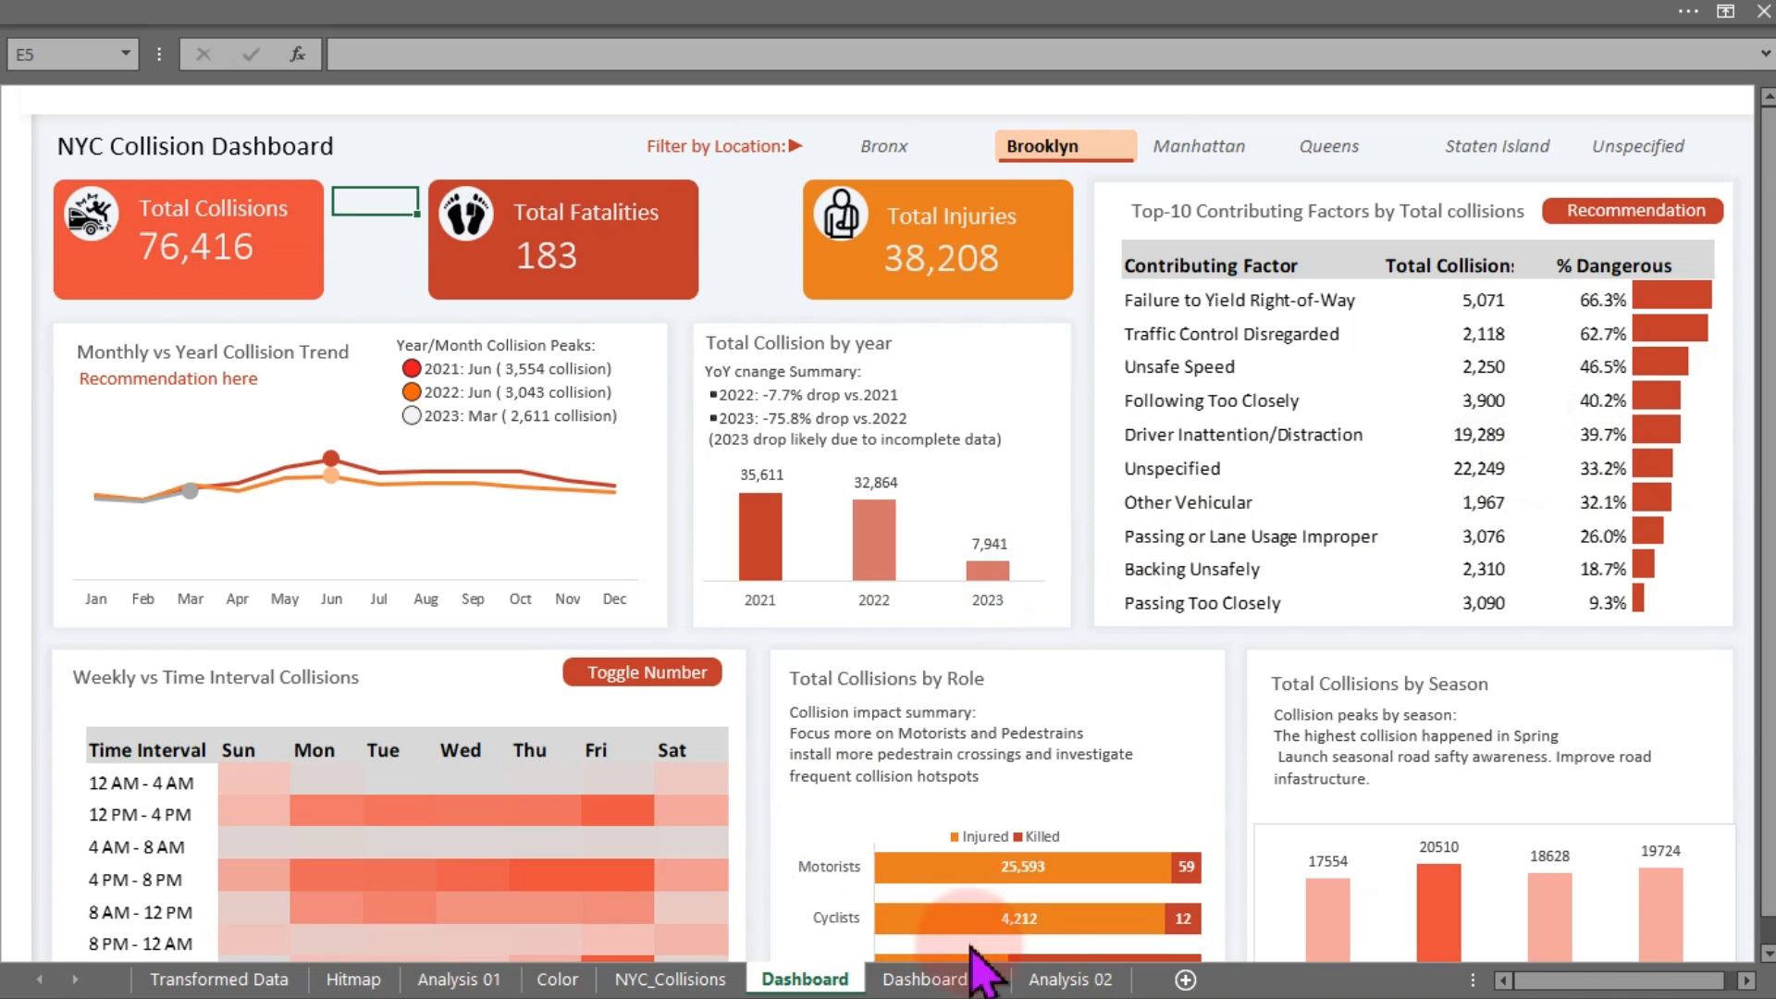
click(976, 986)
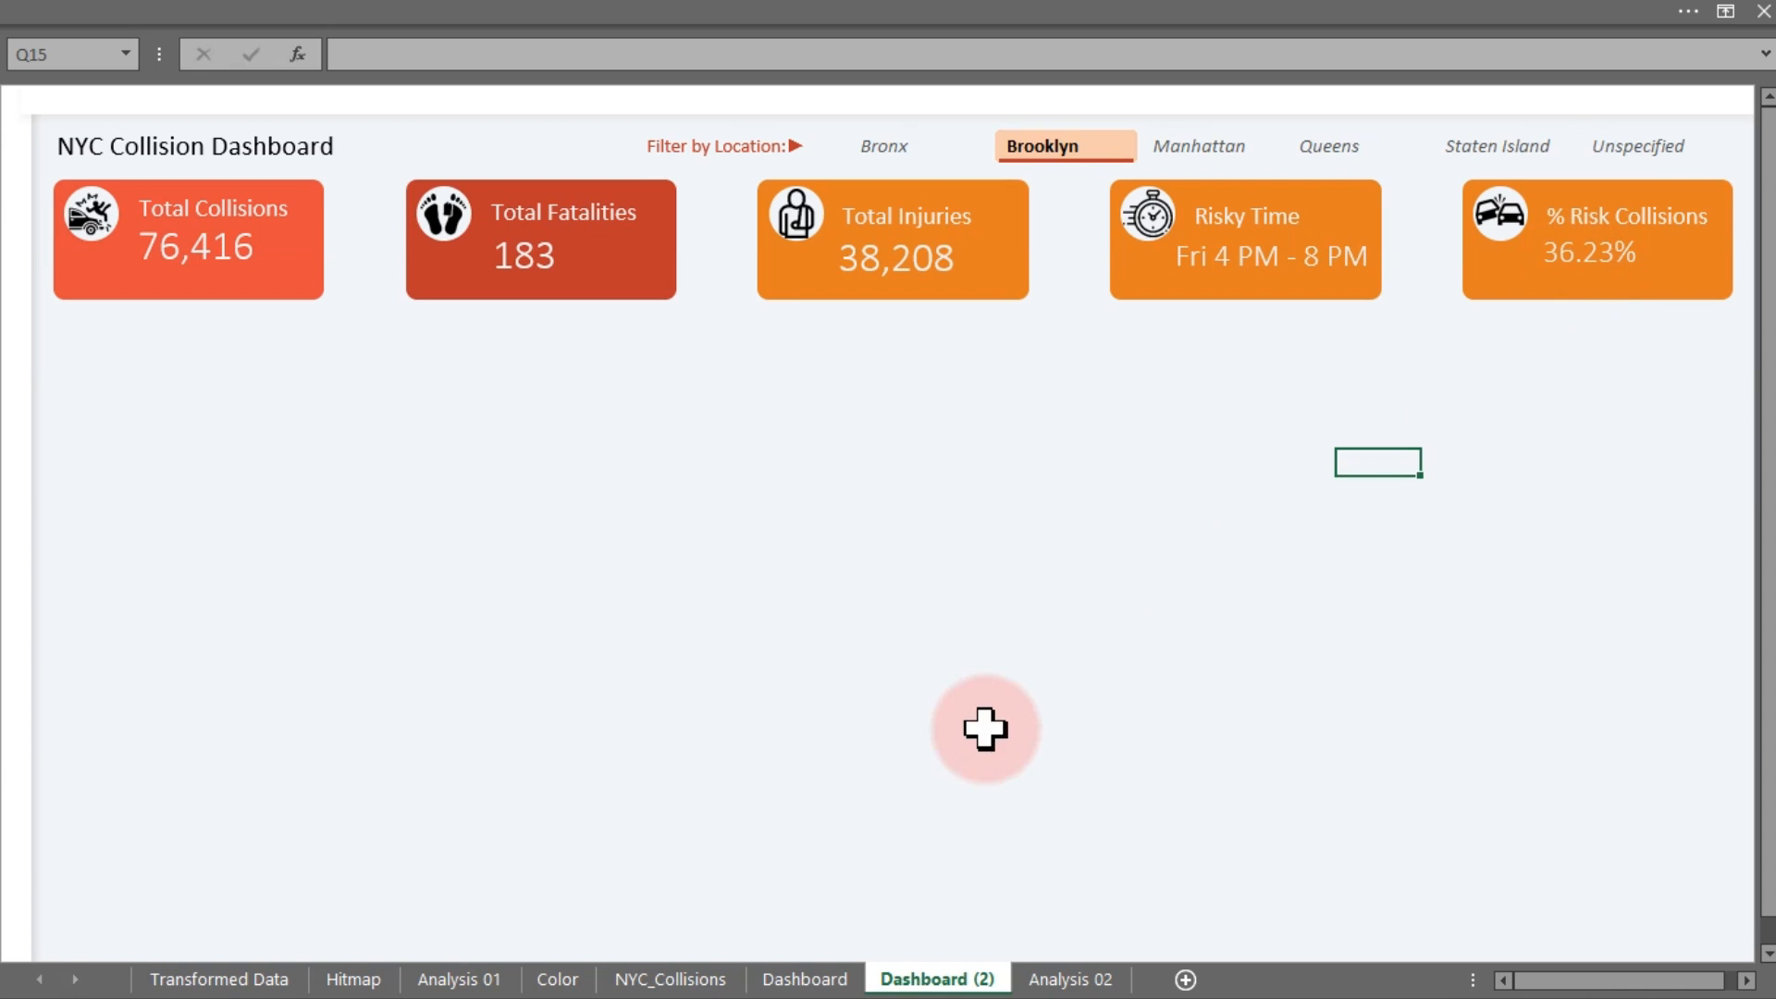
click(781, 979)
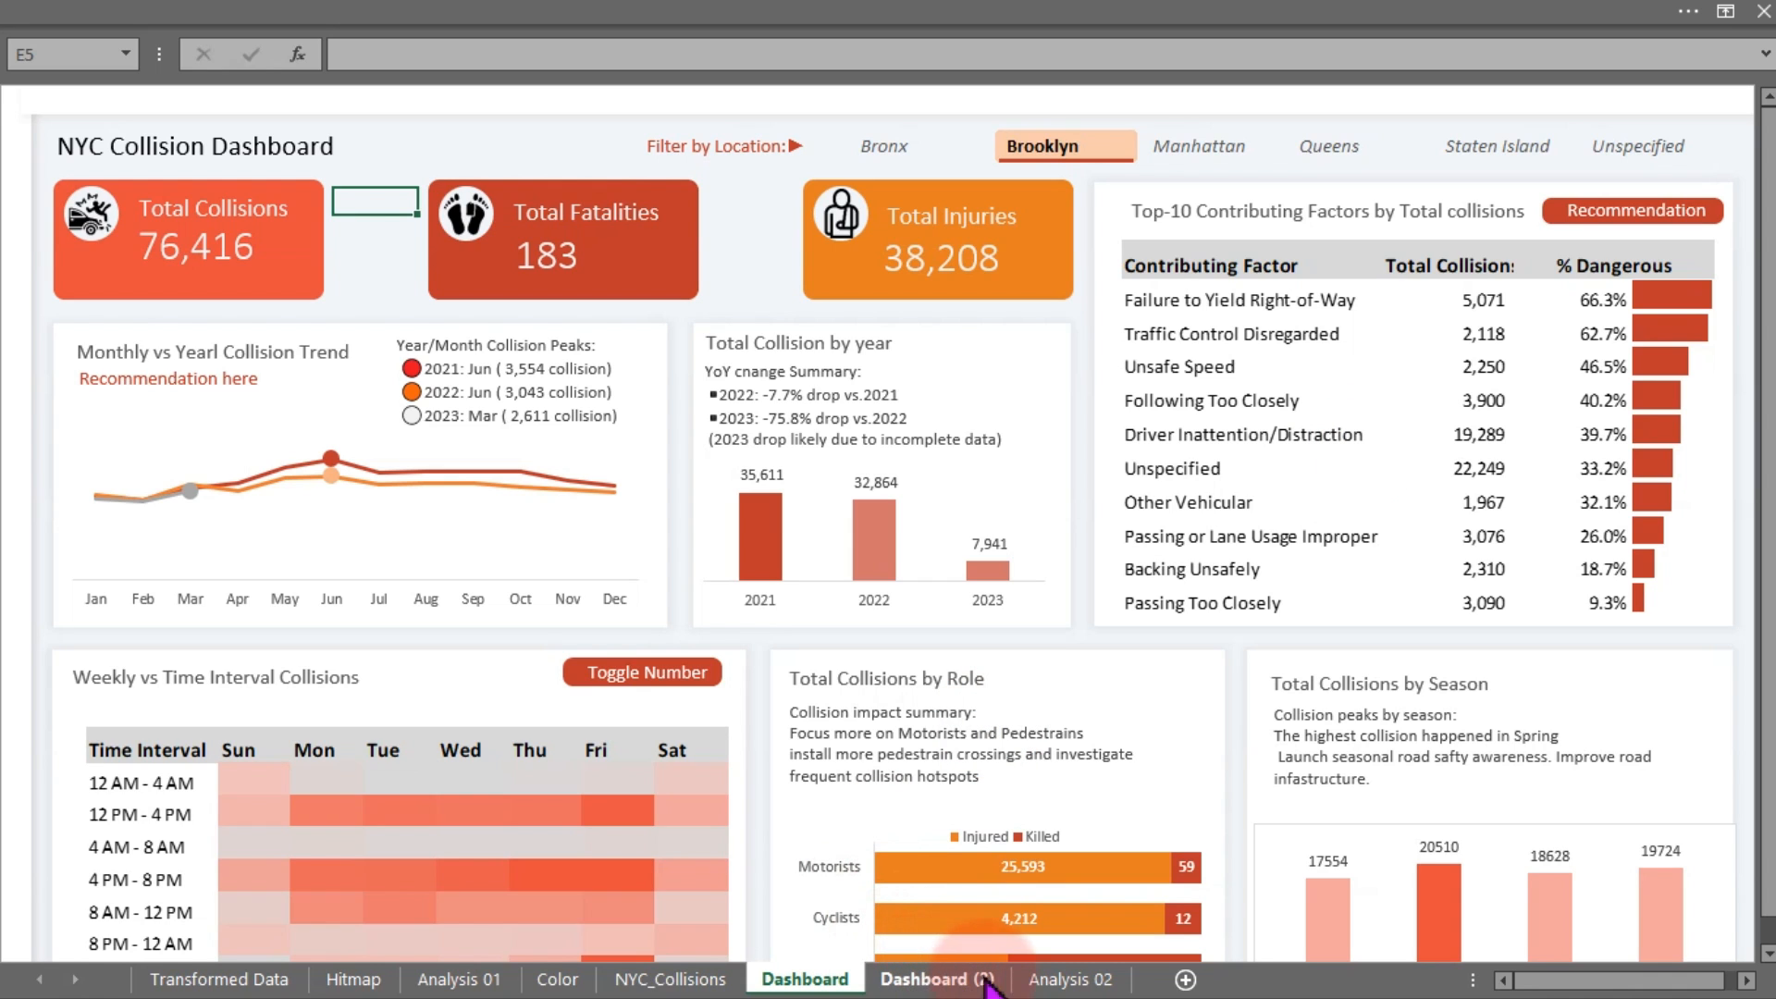
click(1070, 978)
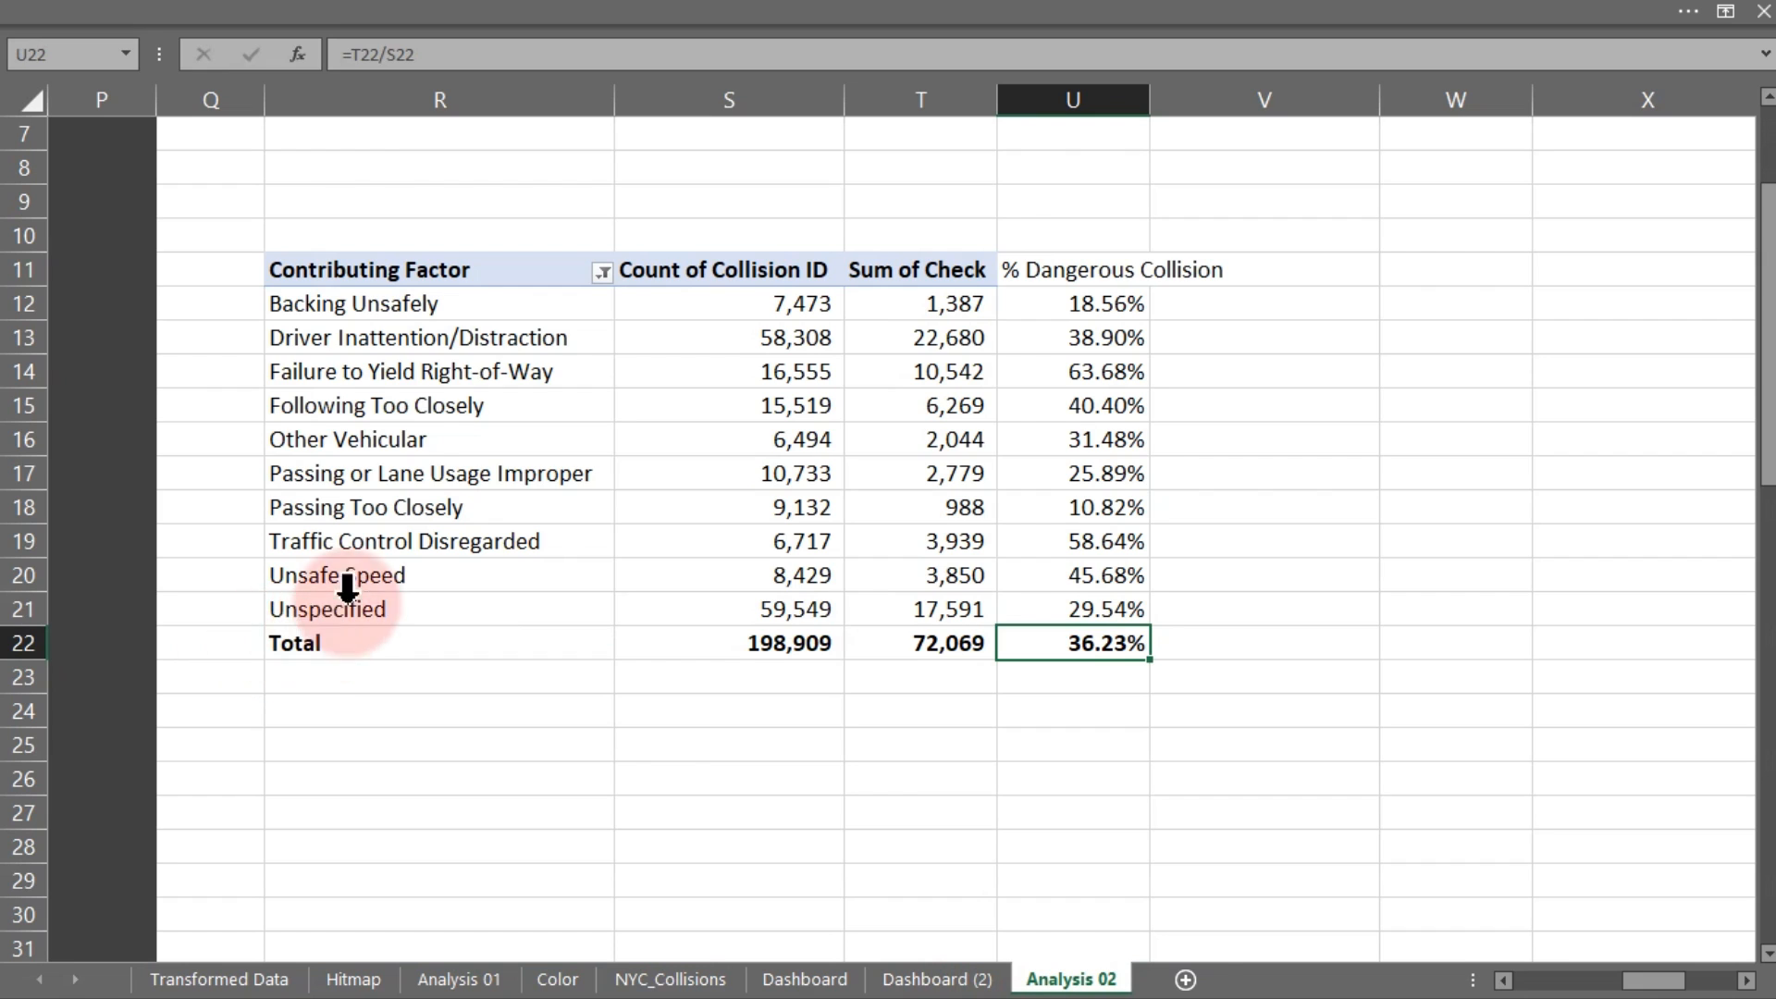
Delete the Total row beneath the pivot table
click(424, 386)
drag(286, 647, 1068, 633)
key(Delete)
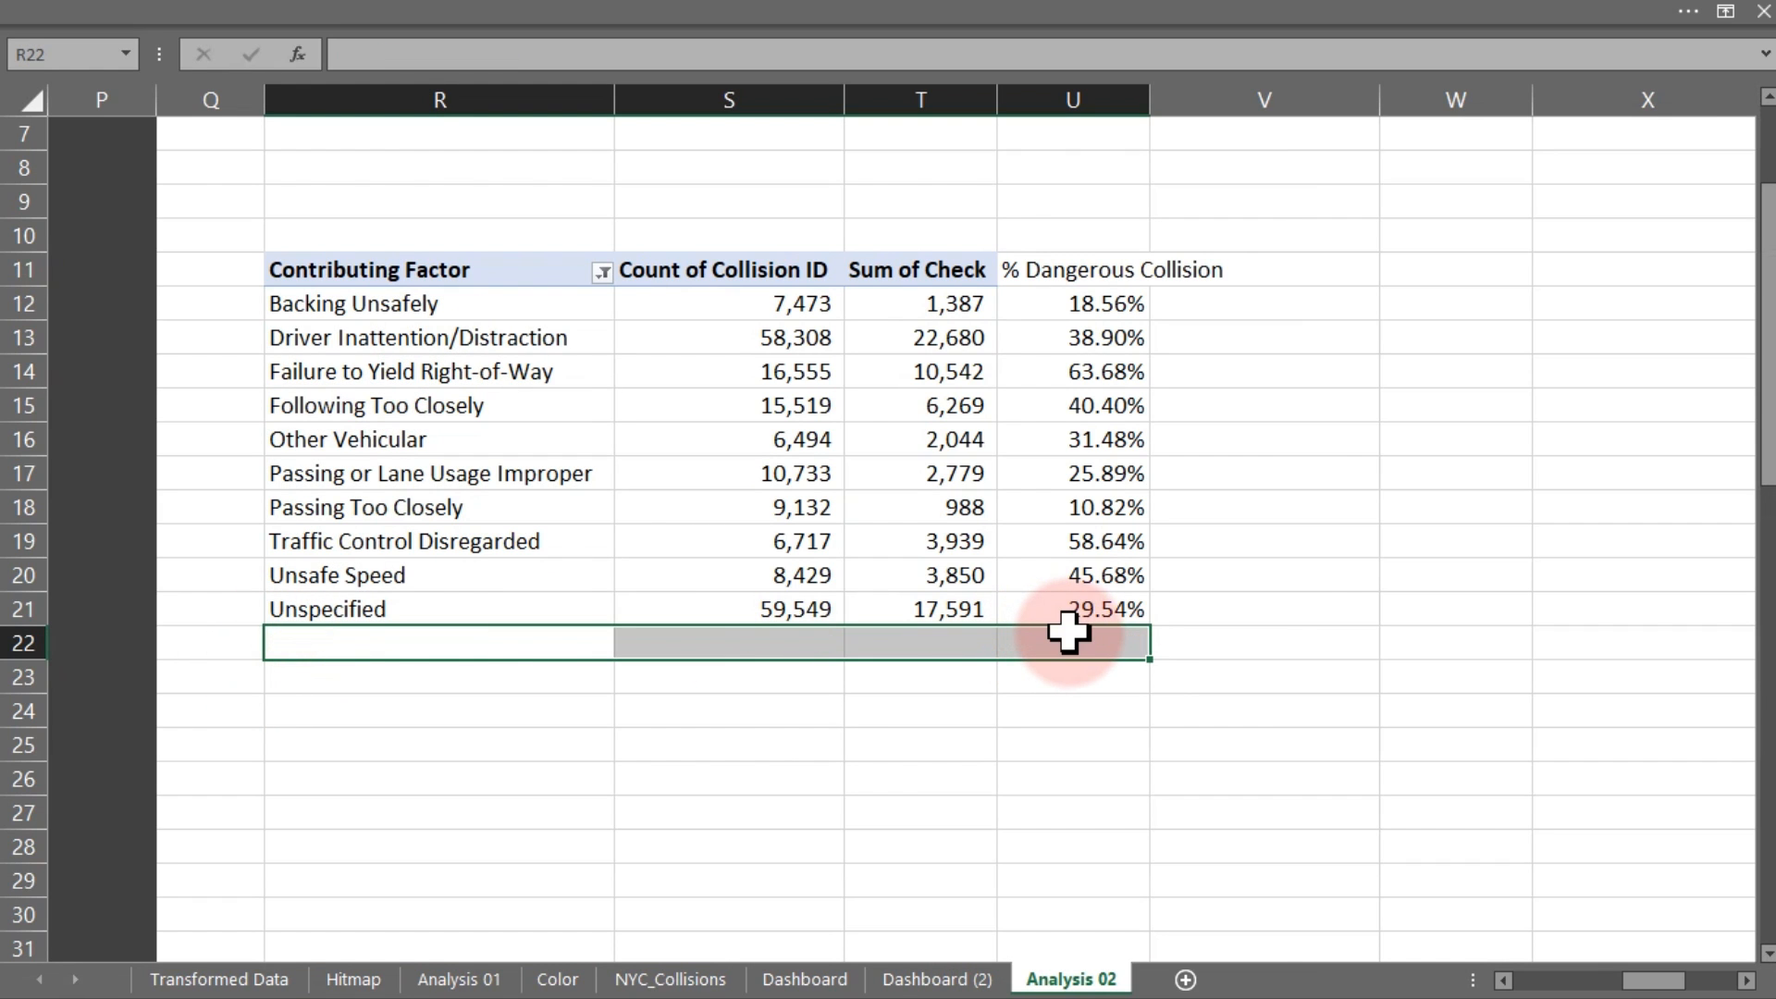
Clear the Contributing Factor filter so all factors are listed again
click(602, 271)
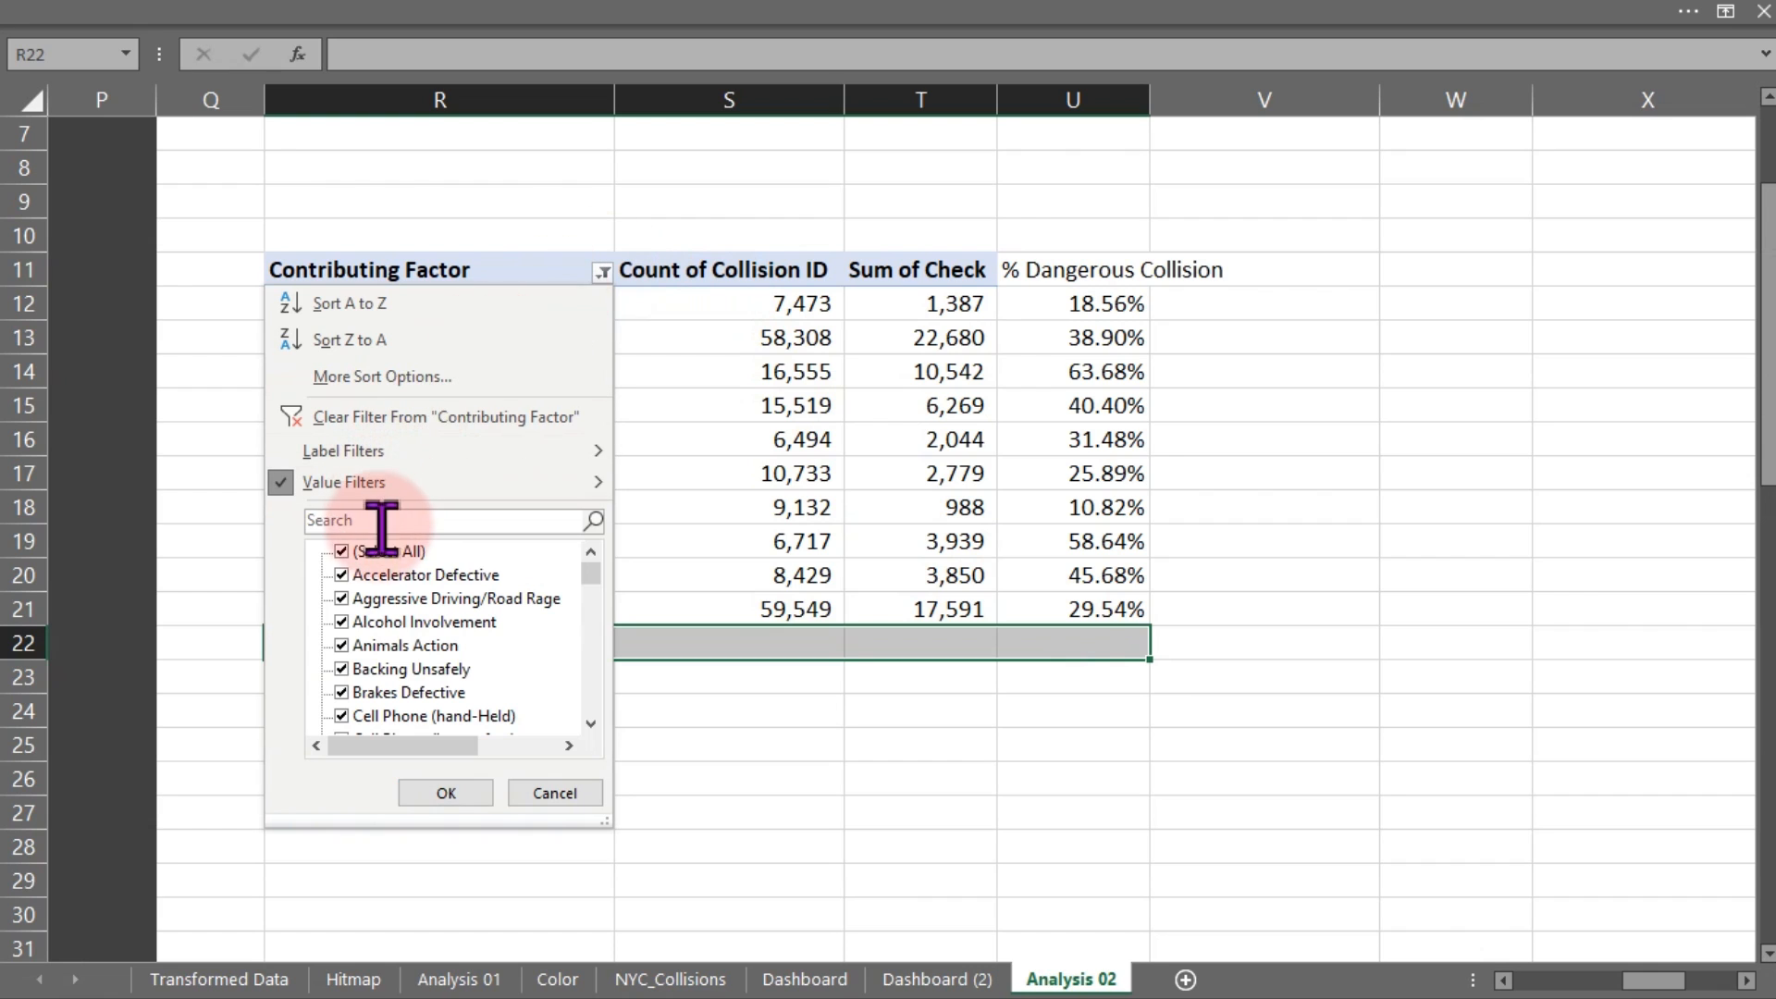
click(367, 418)
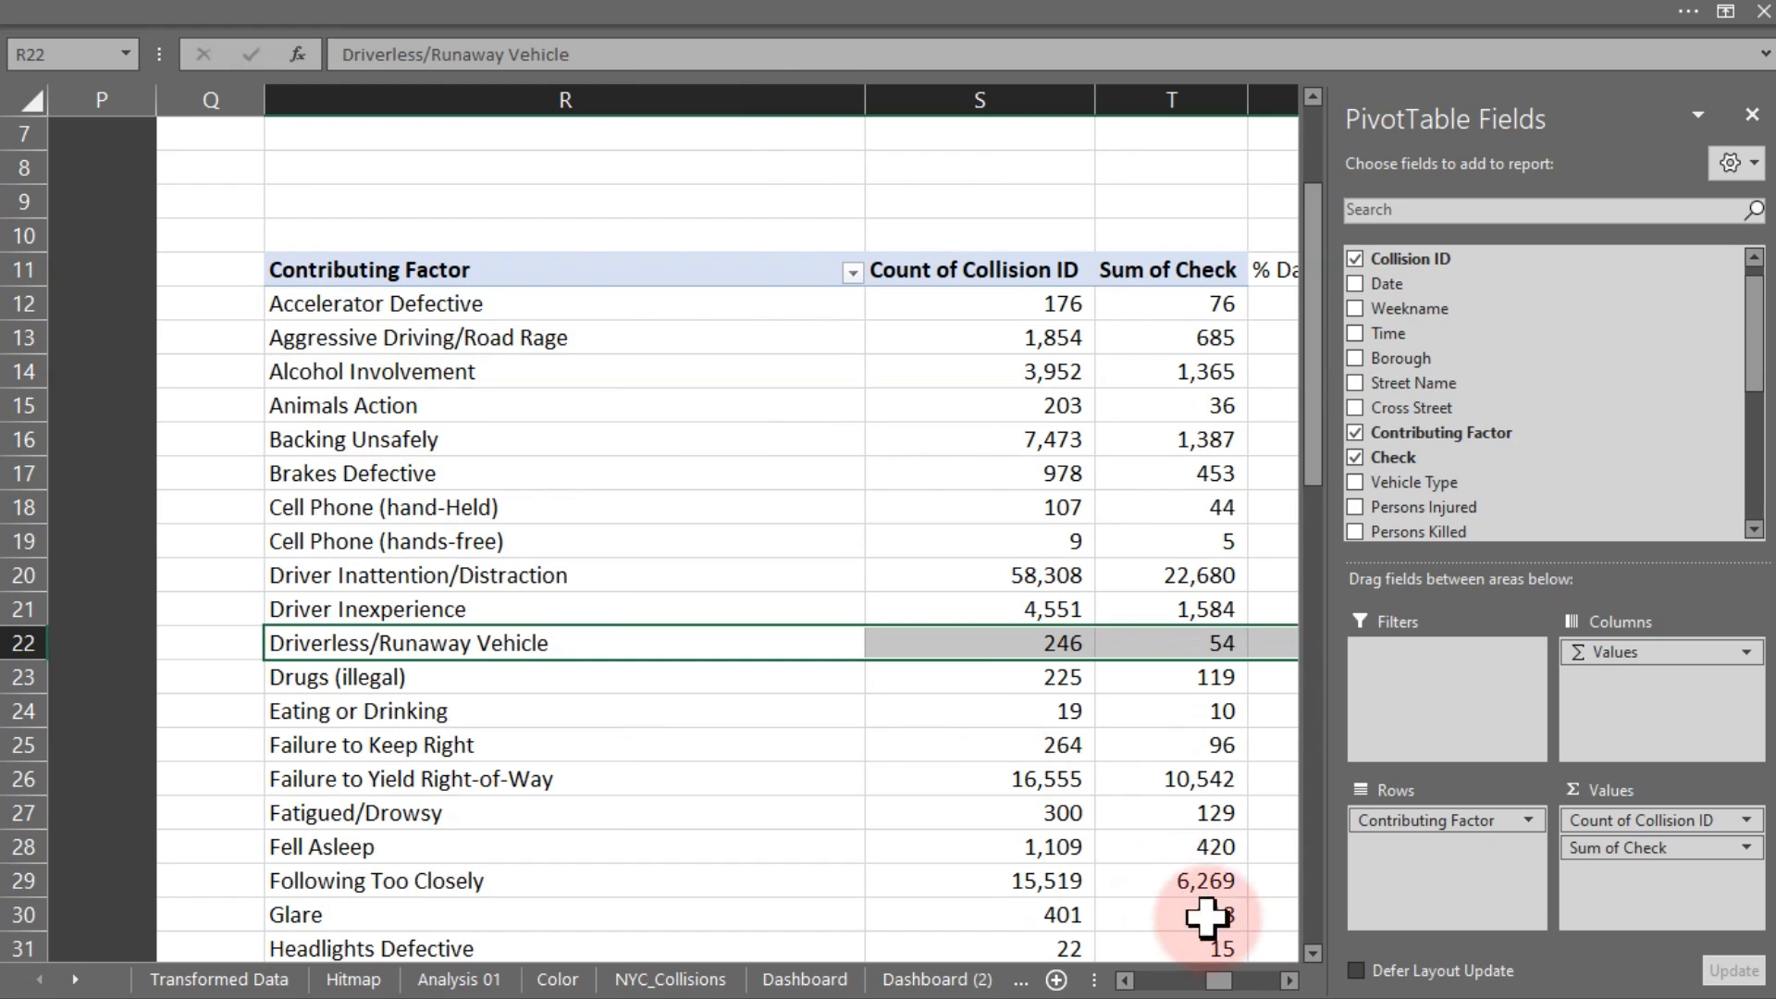
drag(1219, 981, 1244, 981)
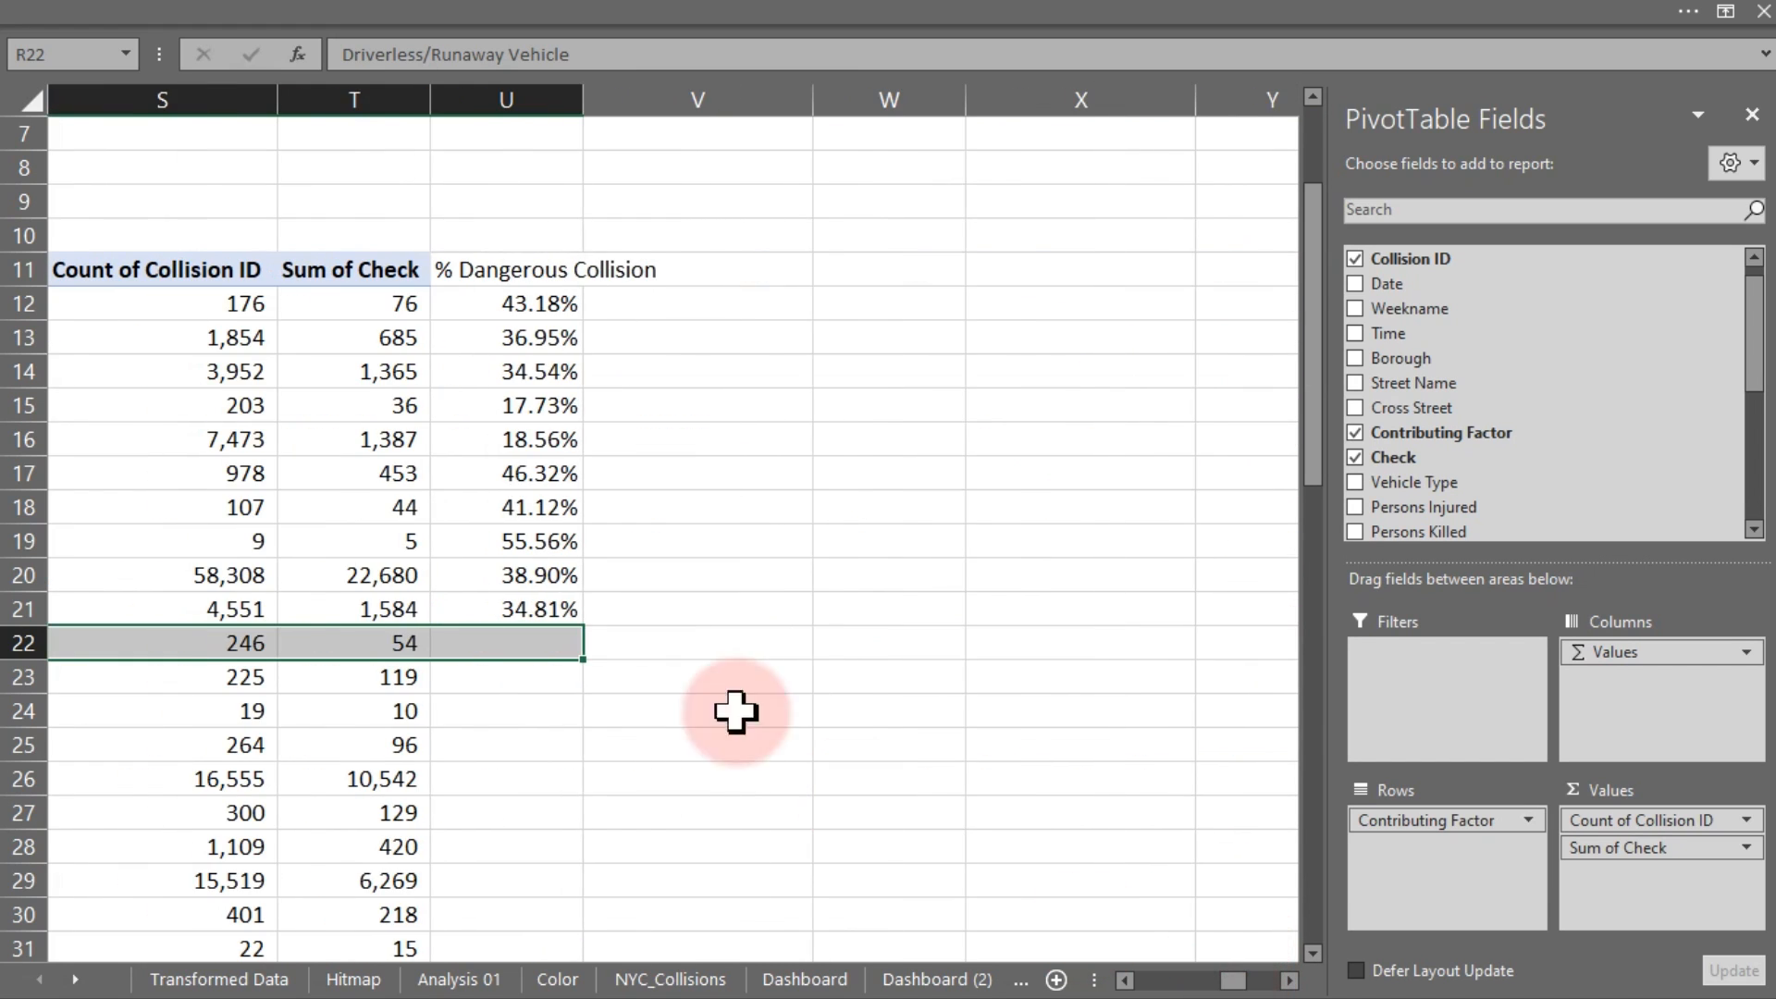
click(555, 608)
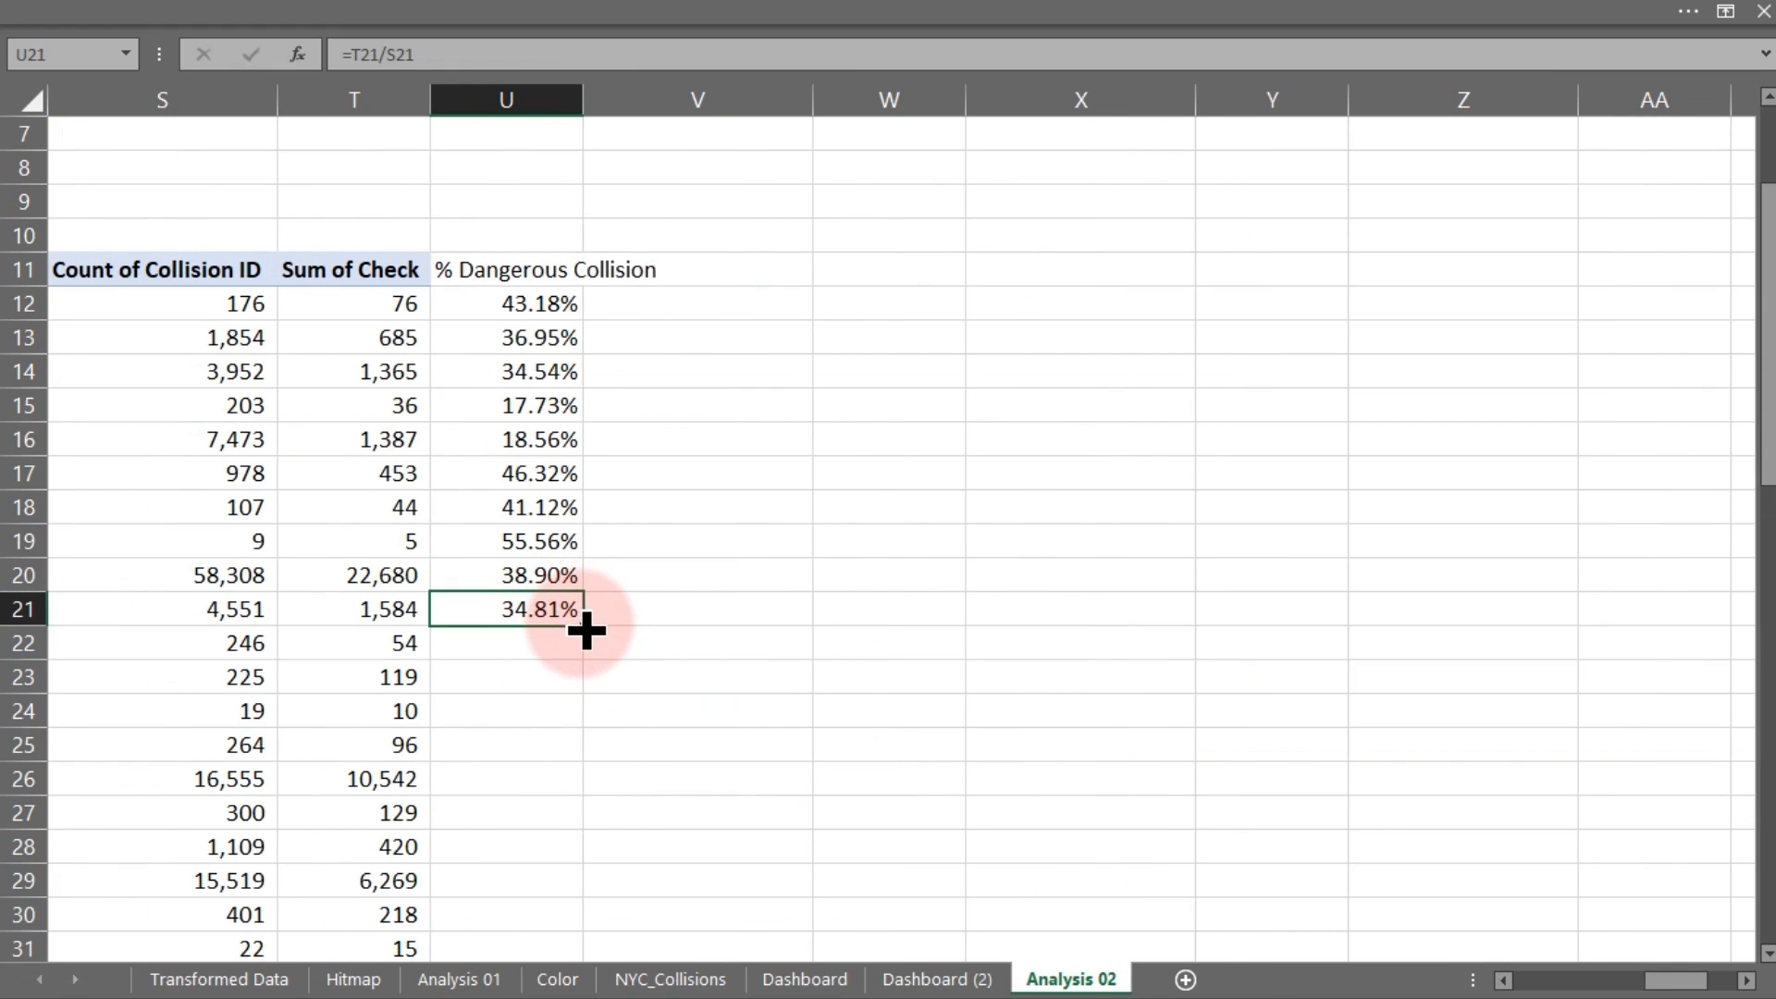
Fill the percentage formula down to row 66 and add Total Collision and Total Check headings
double_click(585, 630)
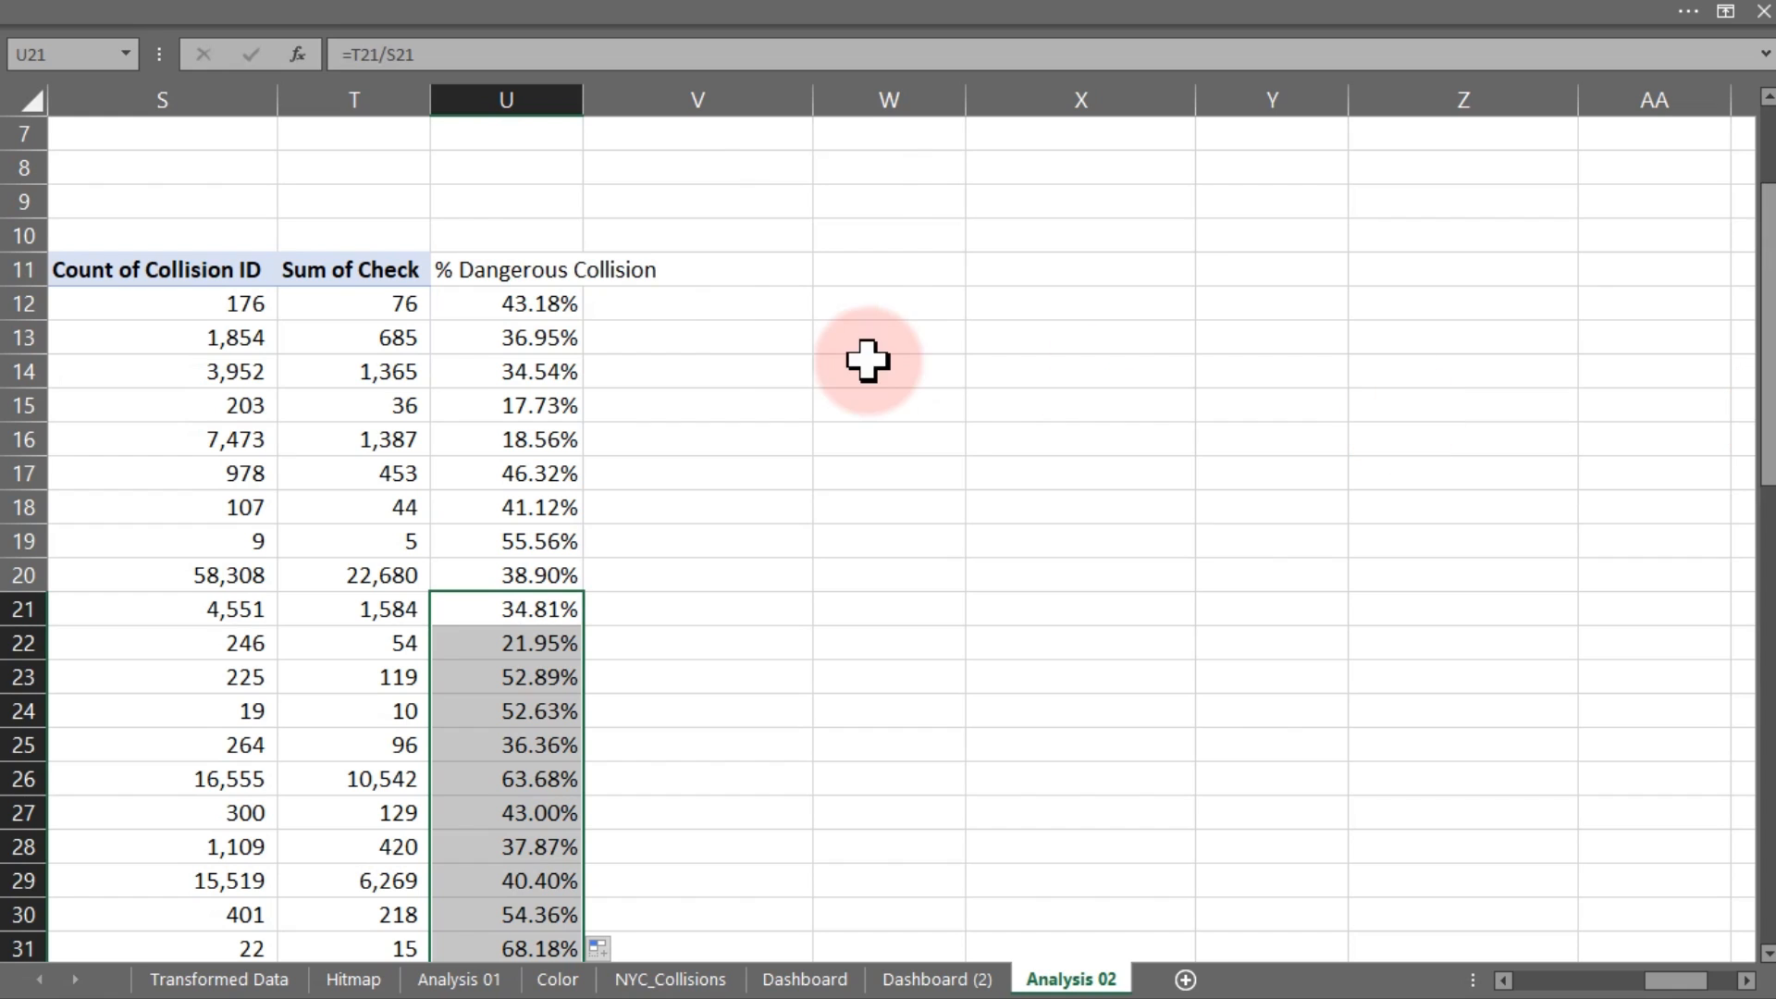
drag(560, 310, 553, 742)
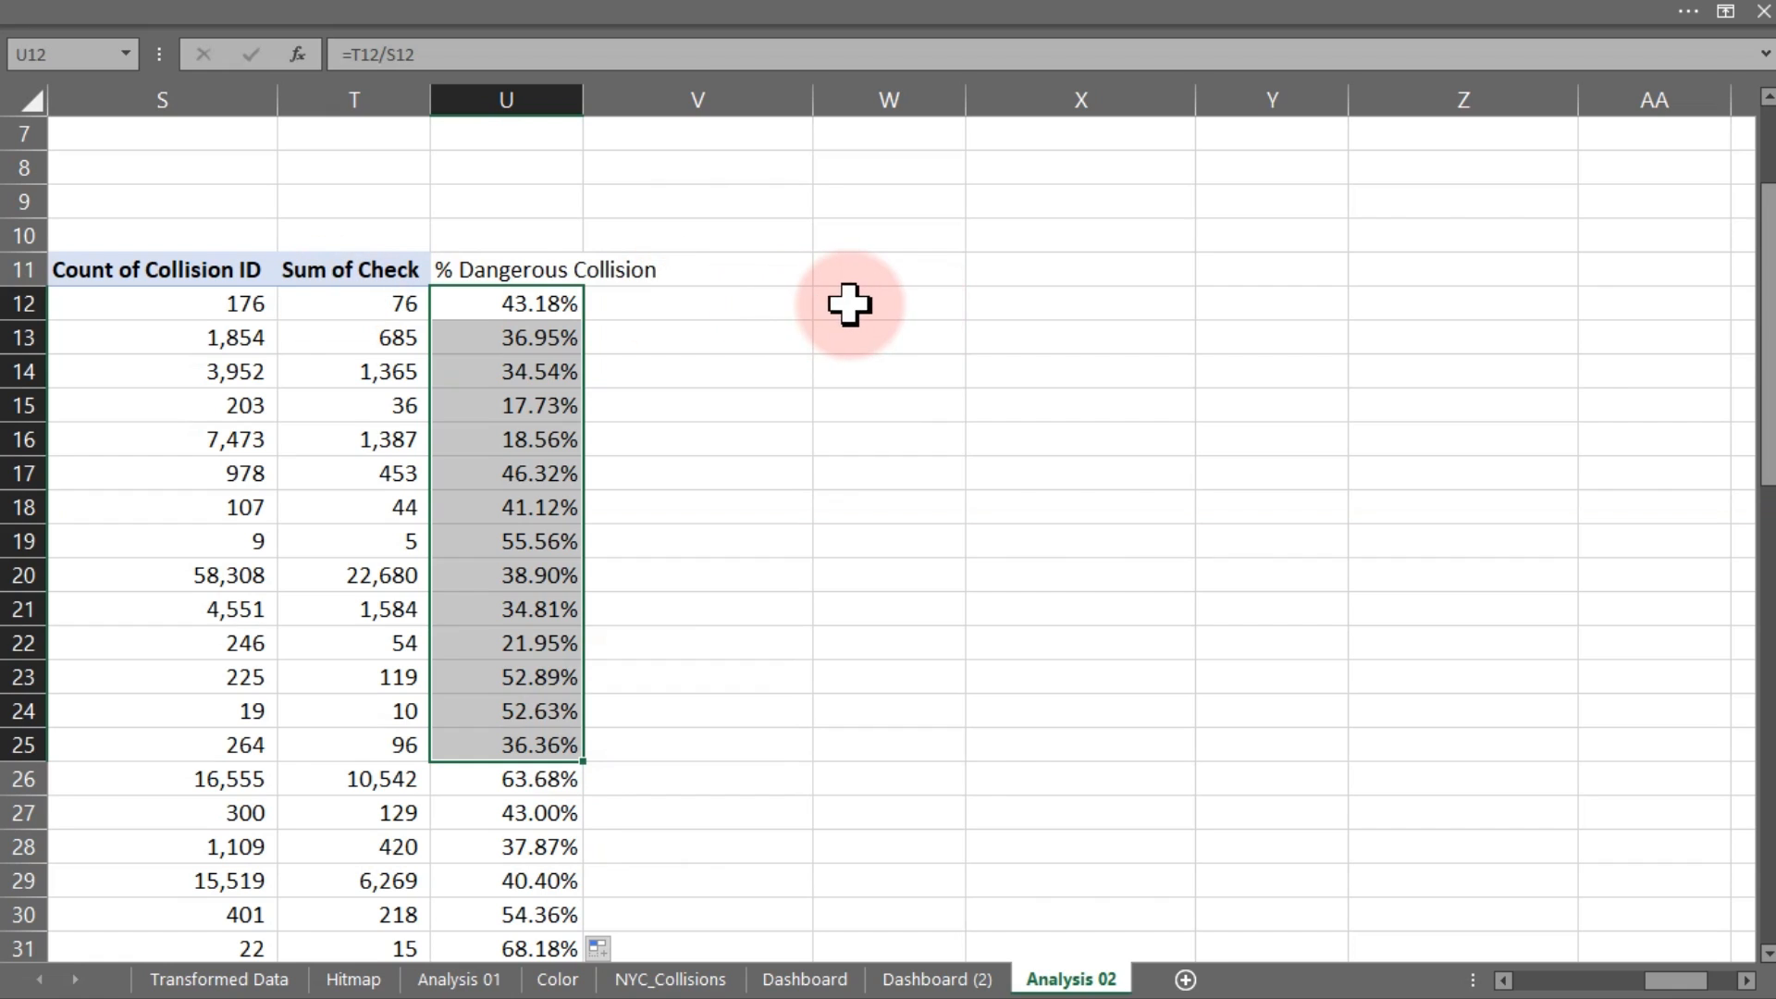
click(848, 302)
text(=)
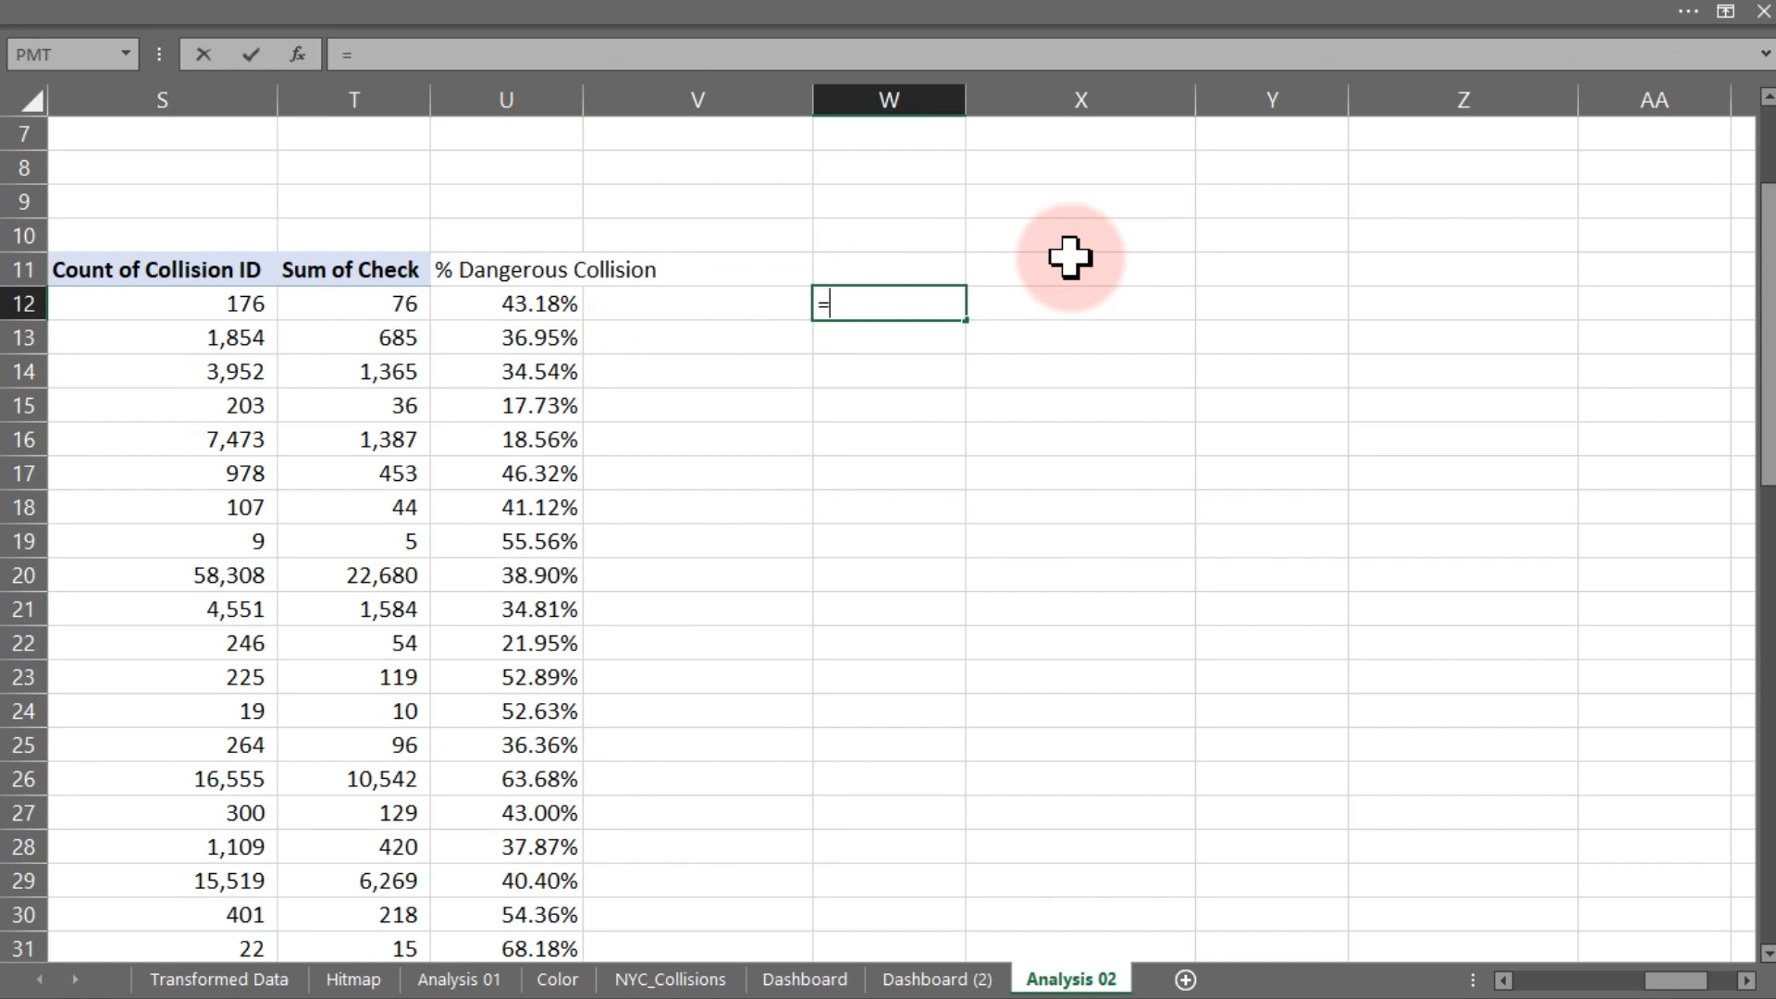
text(Collis)
key(BackSpace)
key(BackSpace)
key(BackSpace)
key(BackSpace)
key(BackSpace)
key(BackSpace)
key(BackSpace)
text(Tot)
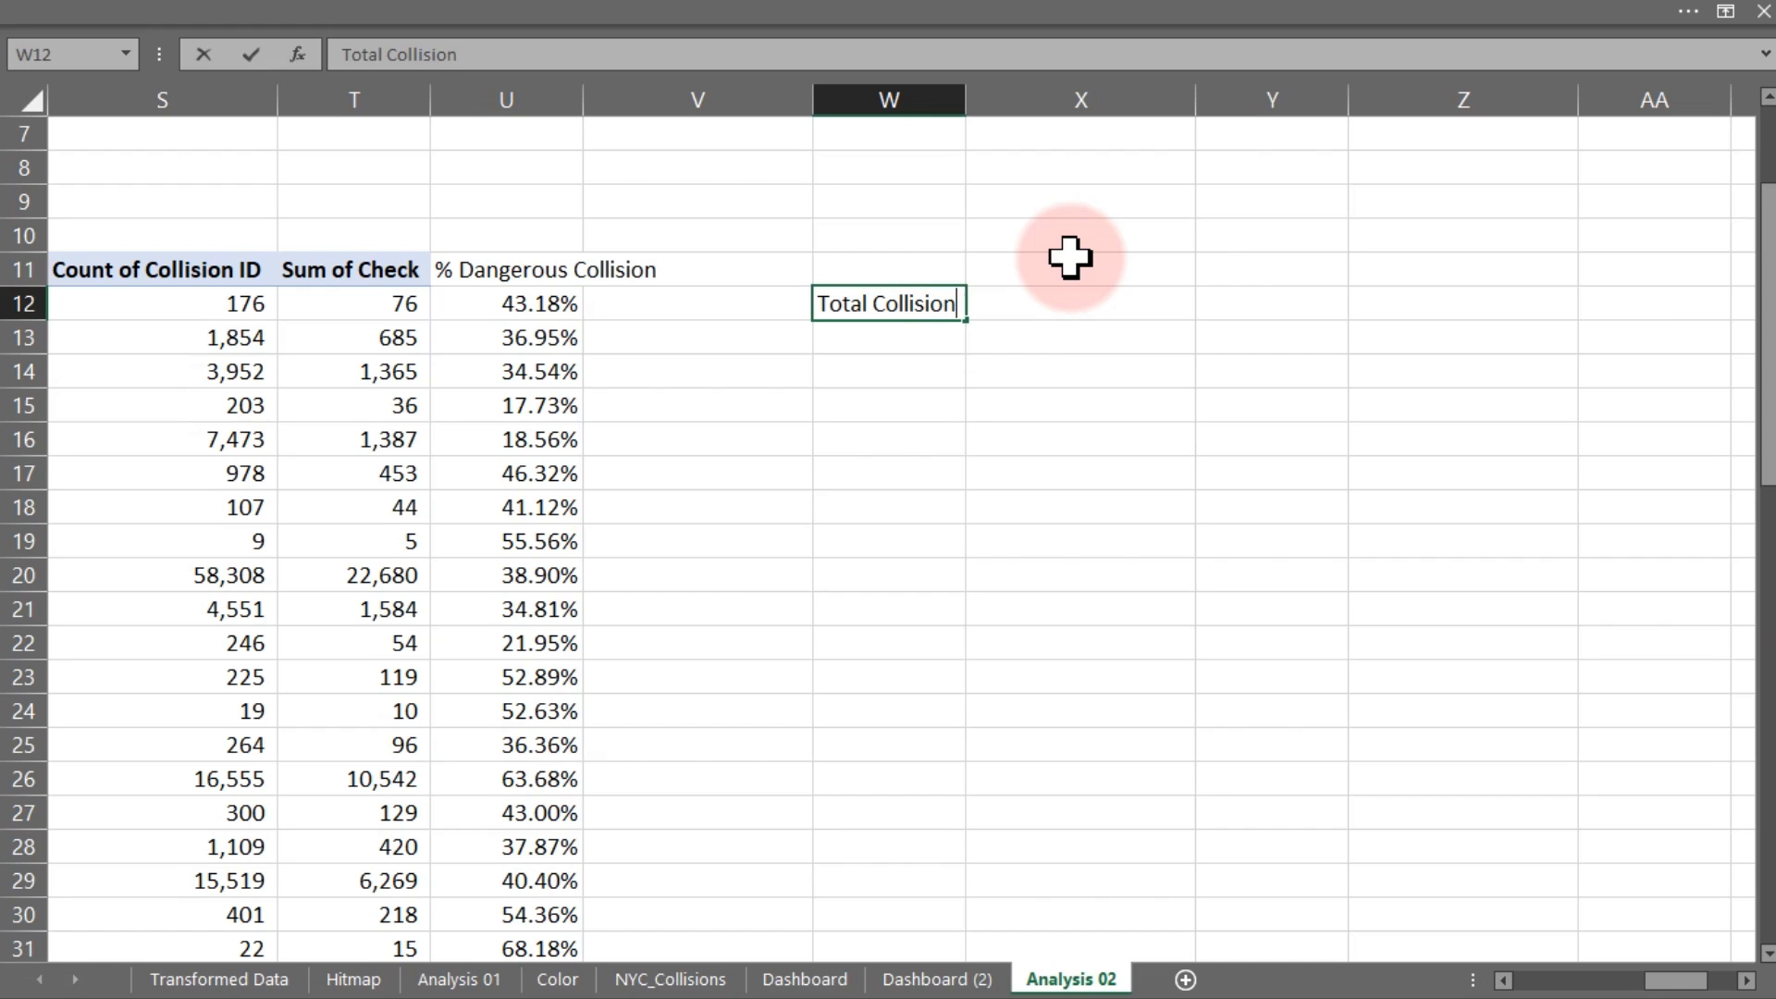
key(Tab)
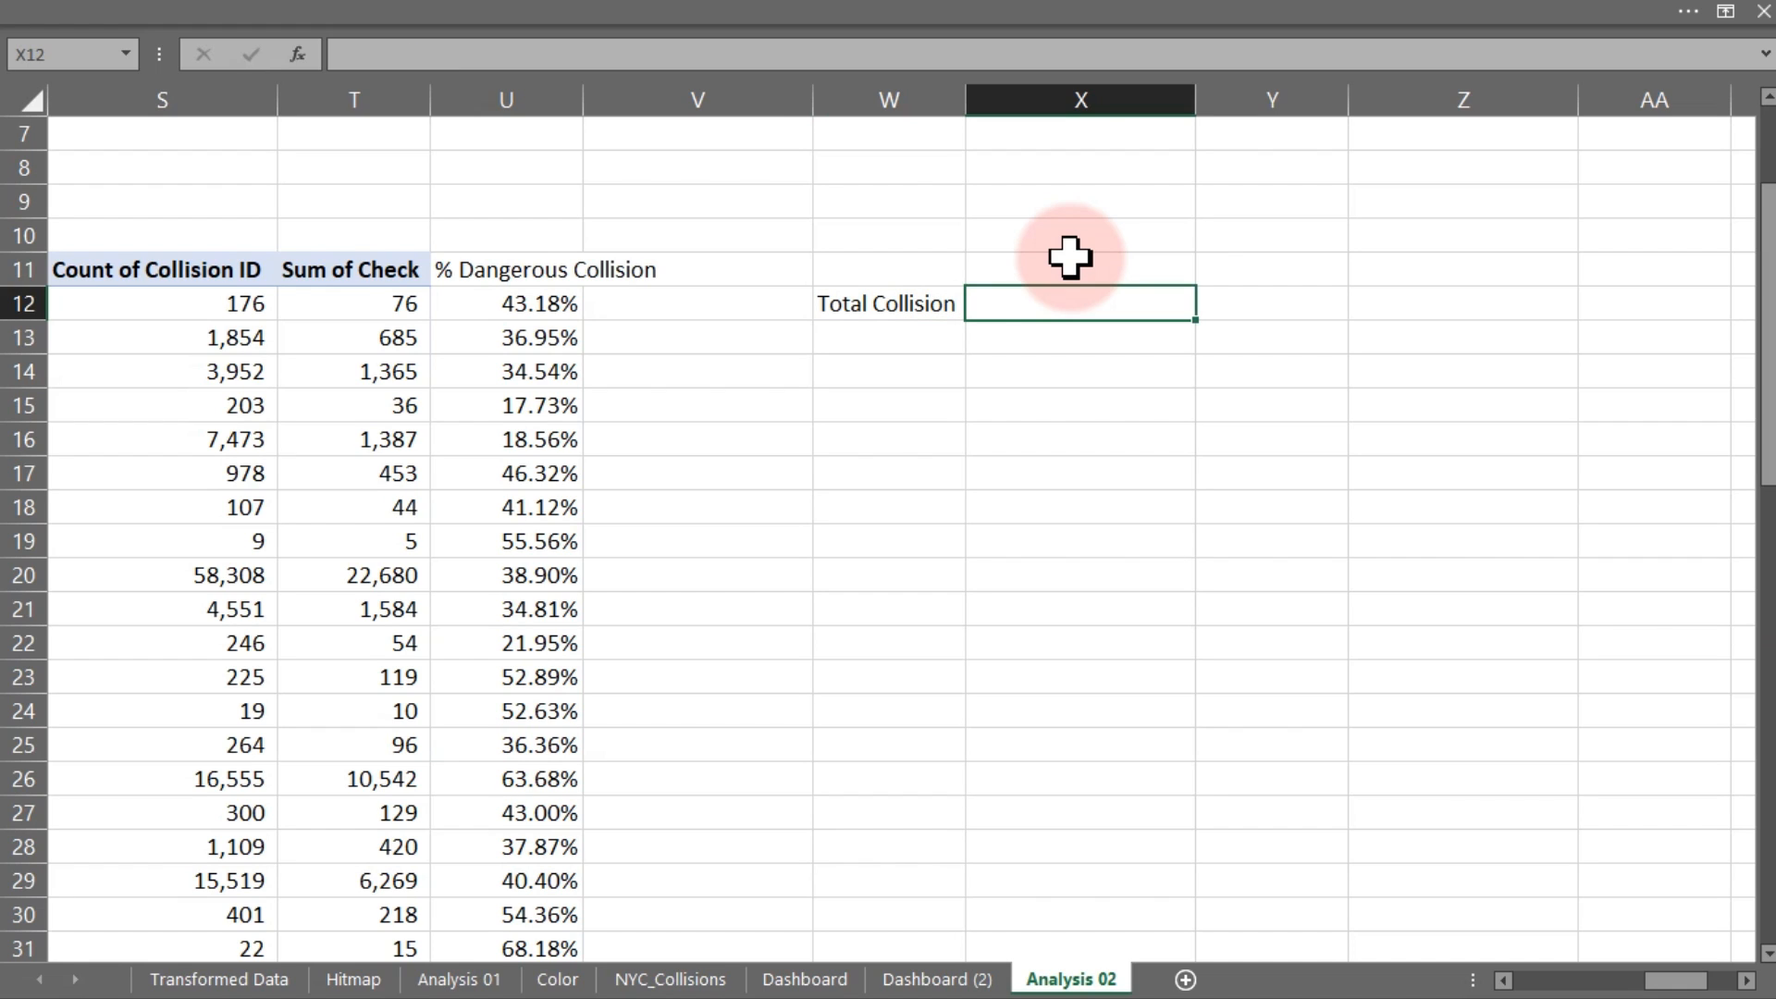
text(Total Check)
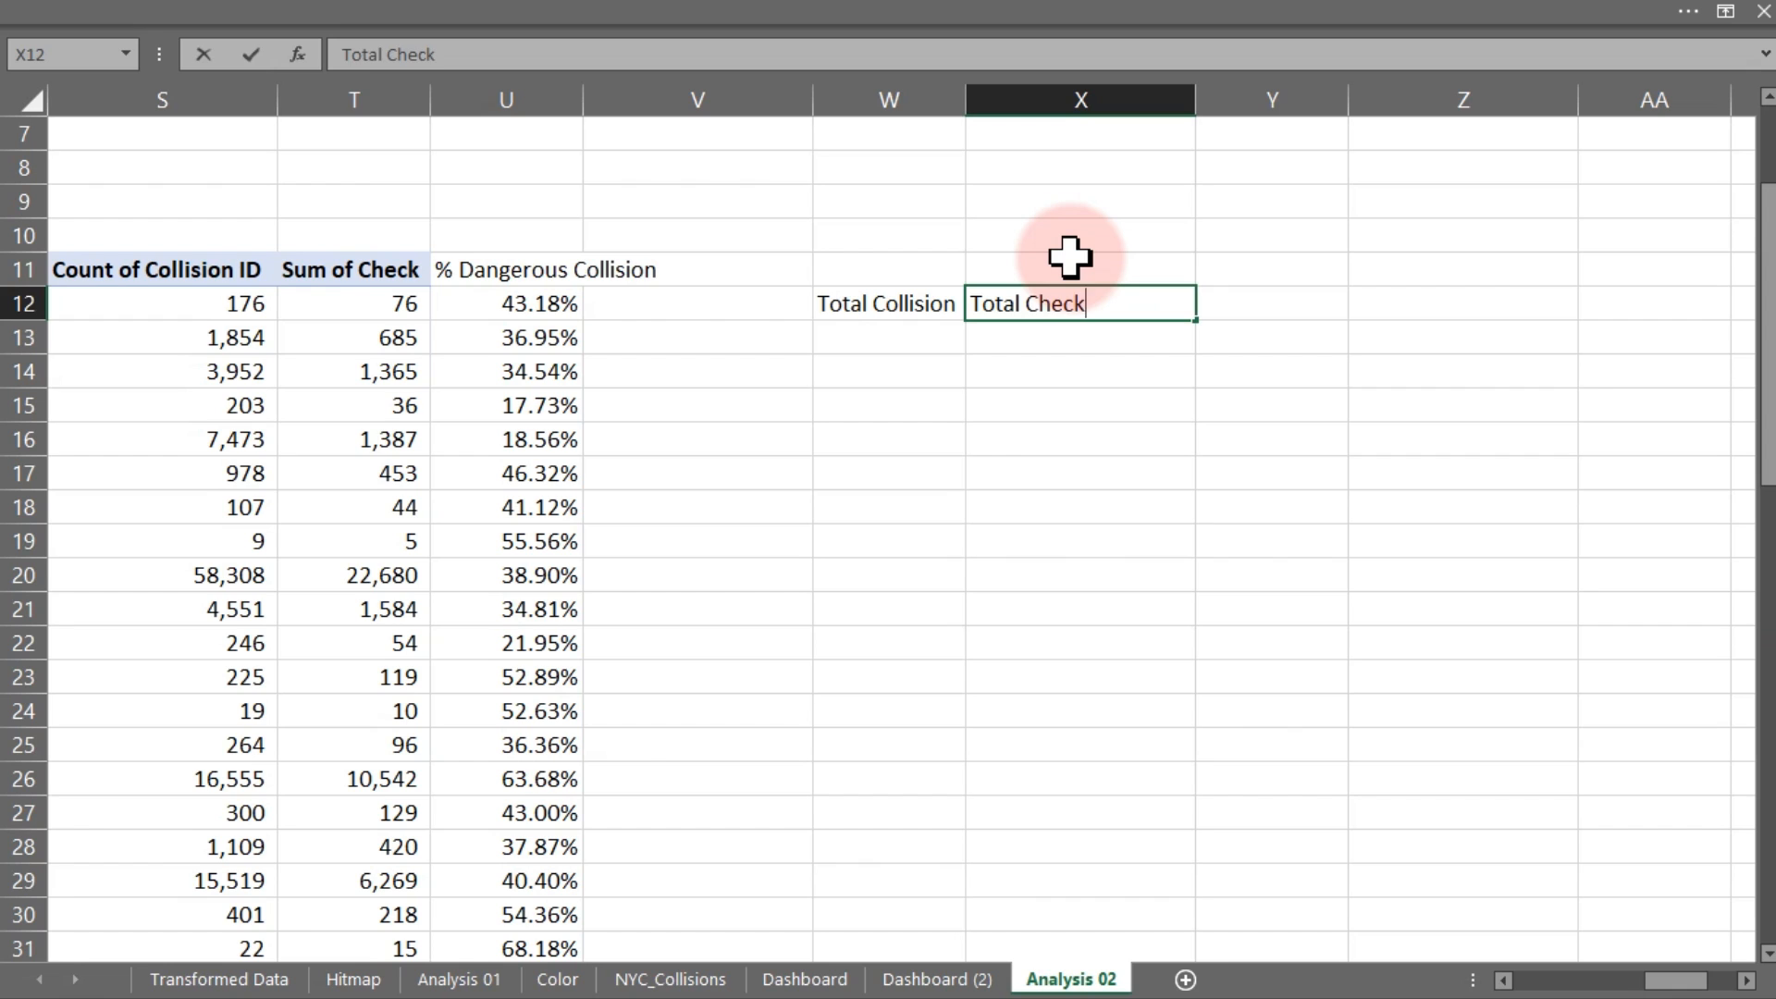
key(Return)
Enter =SUM(S12:S66) in W13 for a Total Collision of 238,421
click(413, 345)
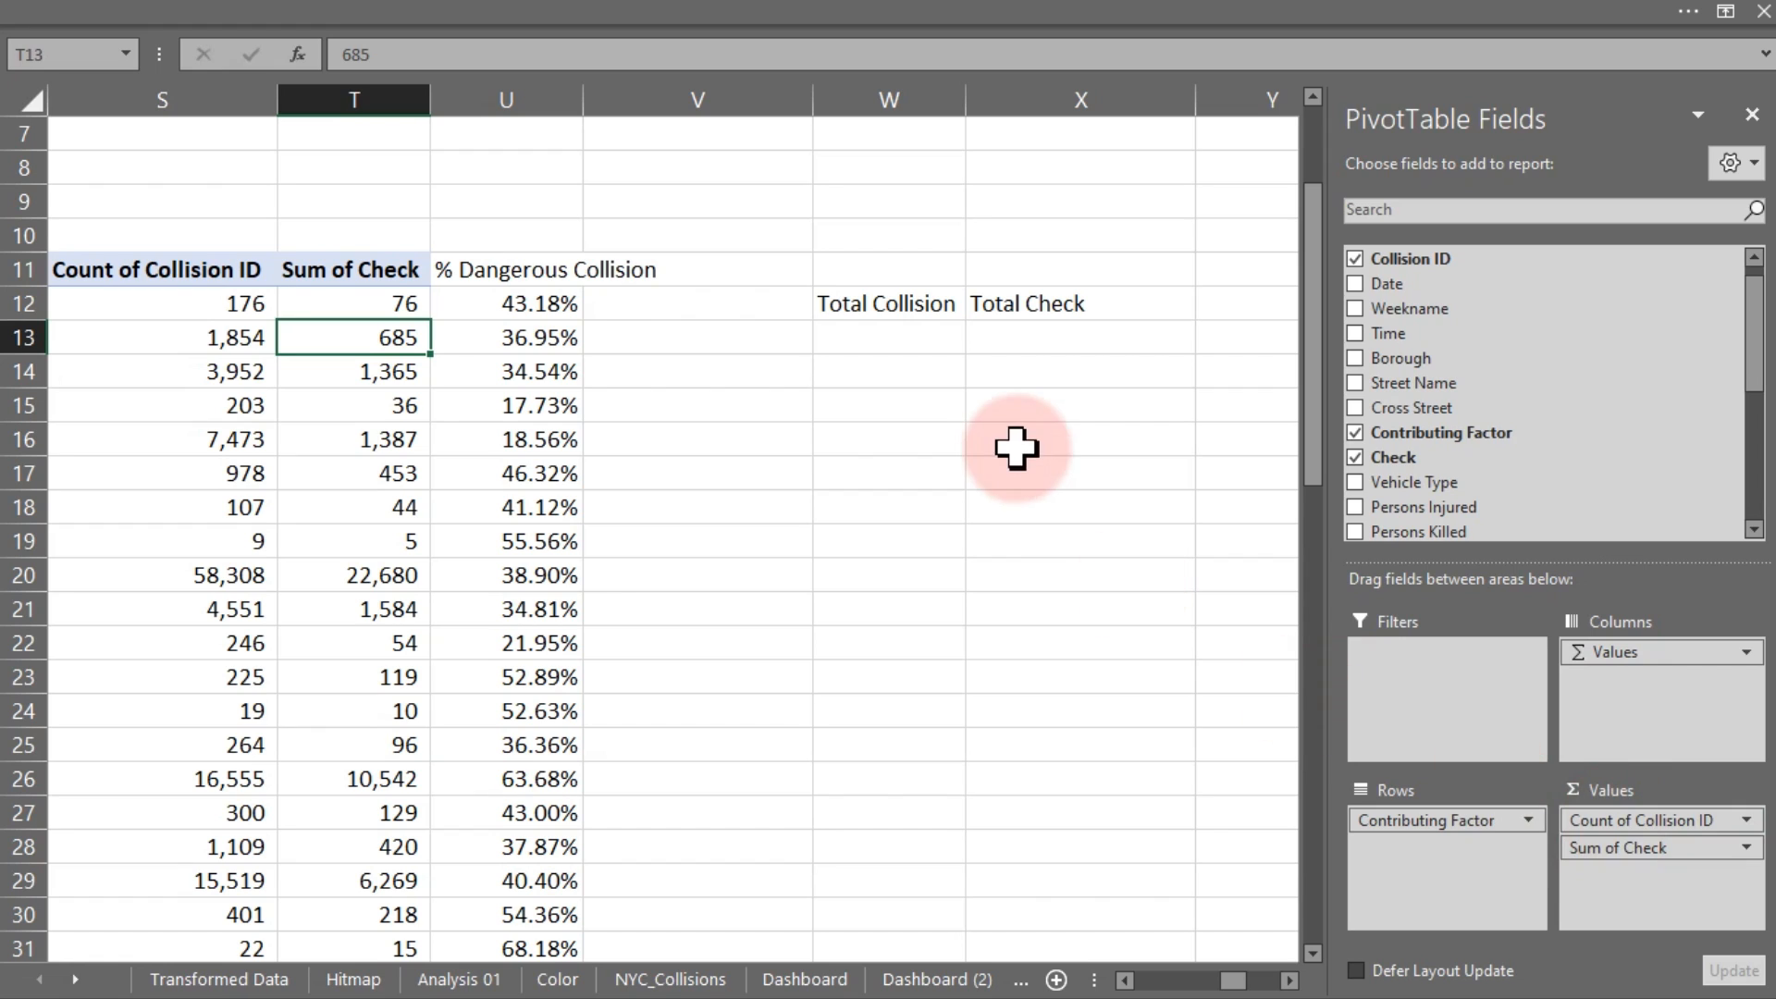
click(874, 336)
text(=sum)
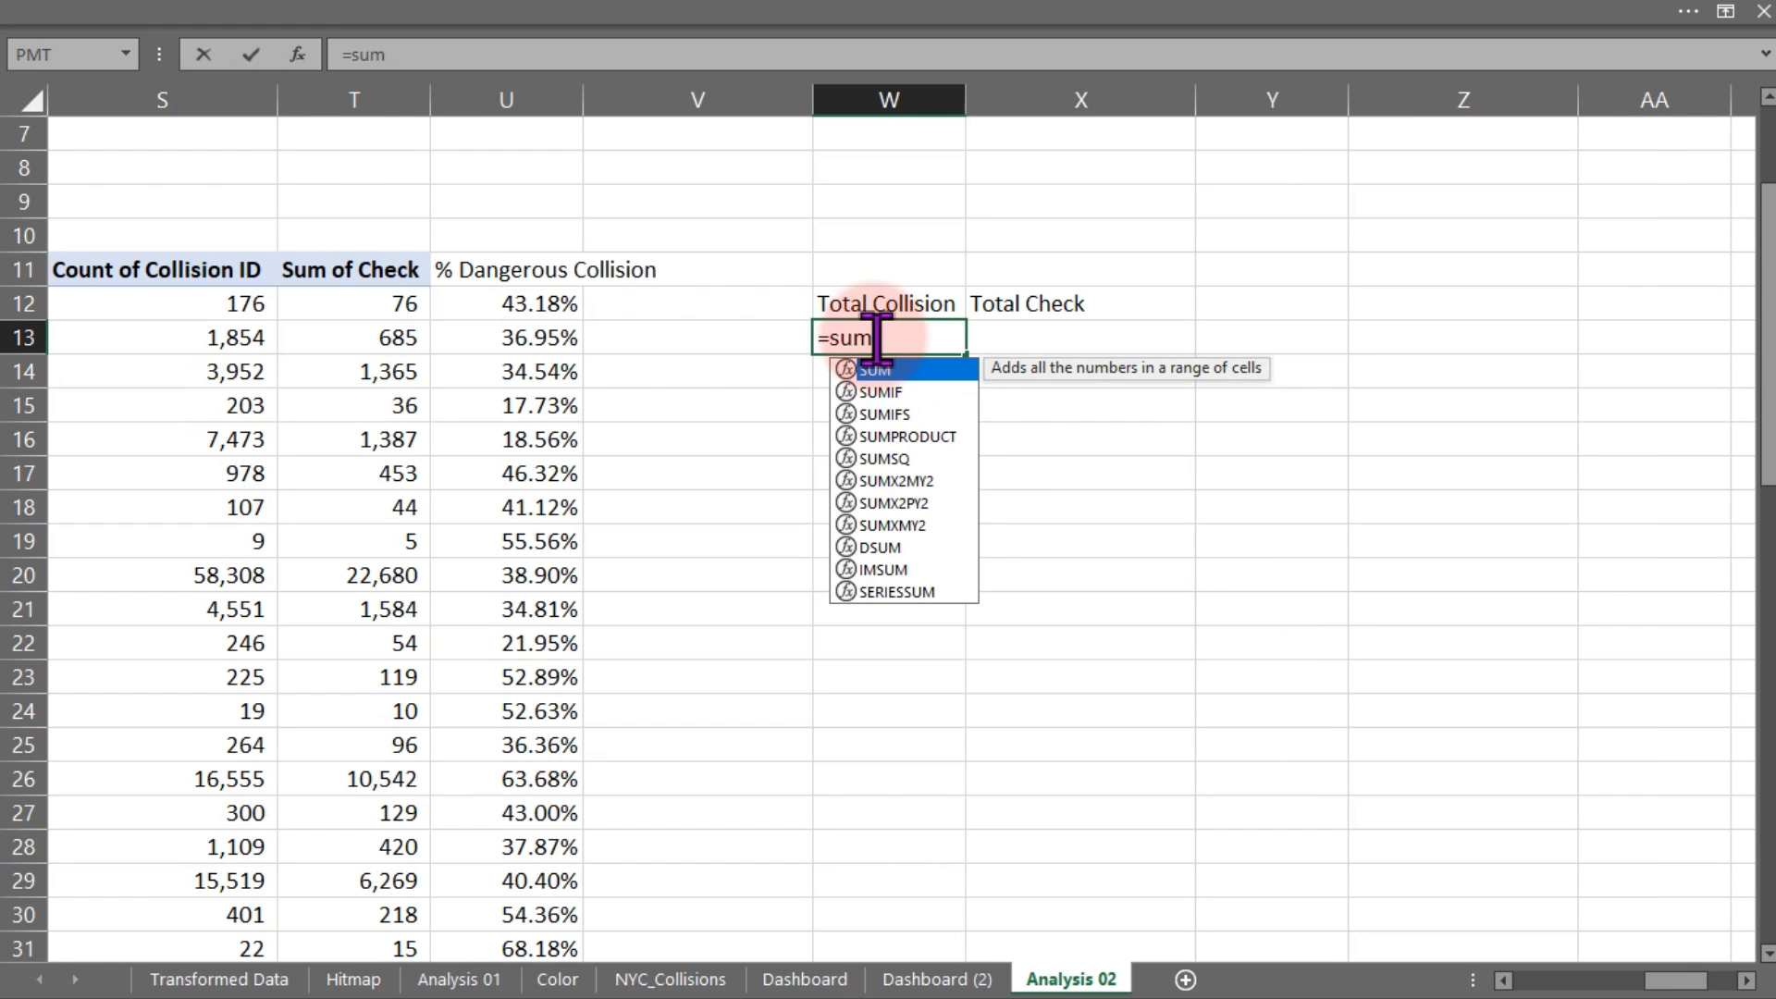
key(Tab)
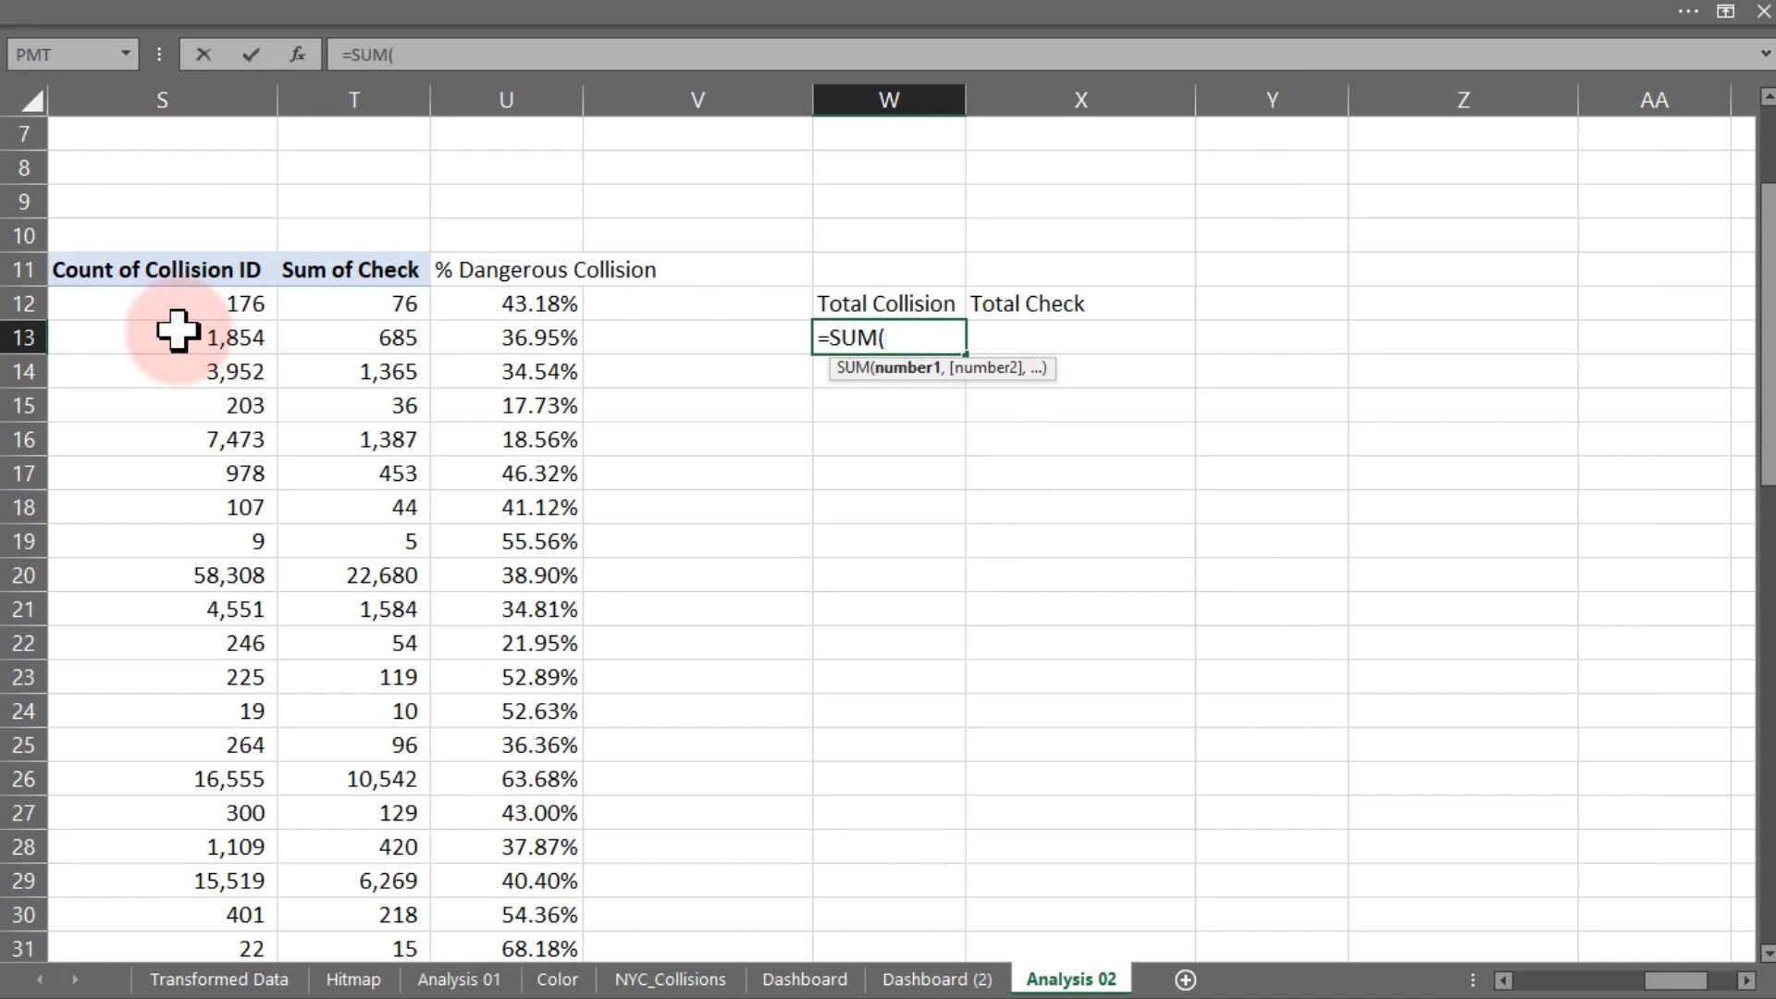
click(176, 305)
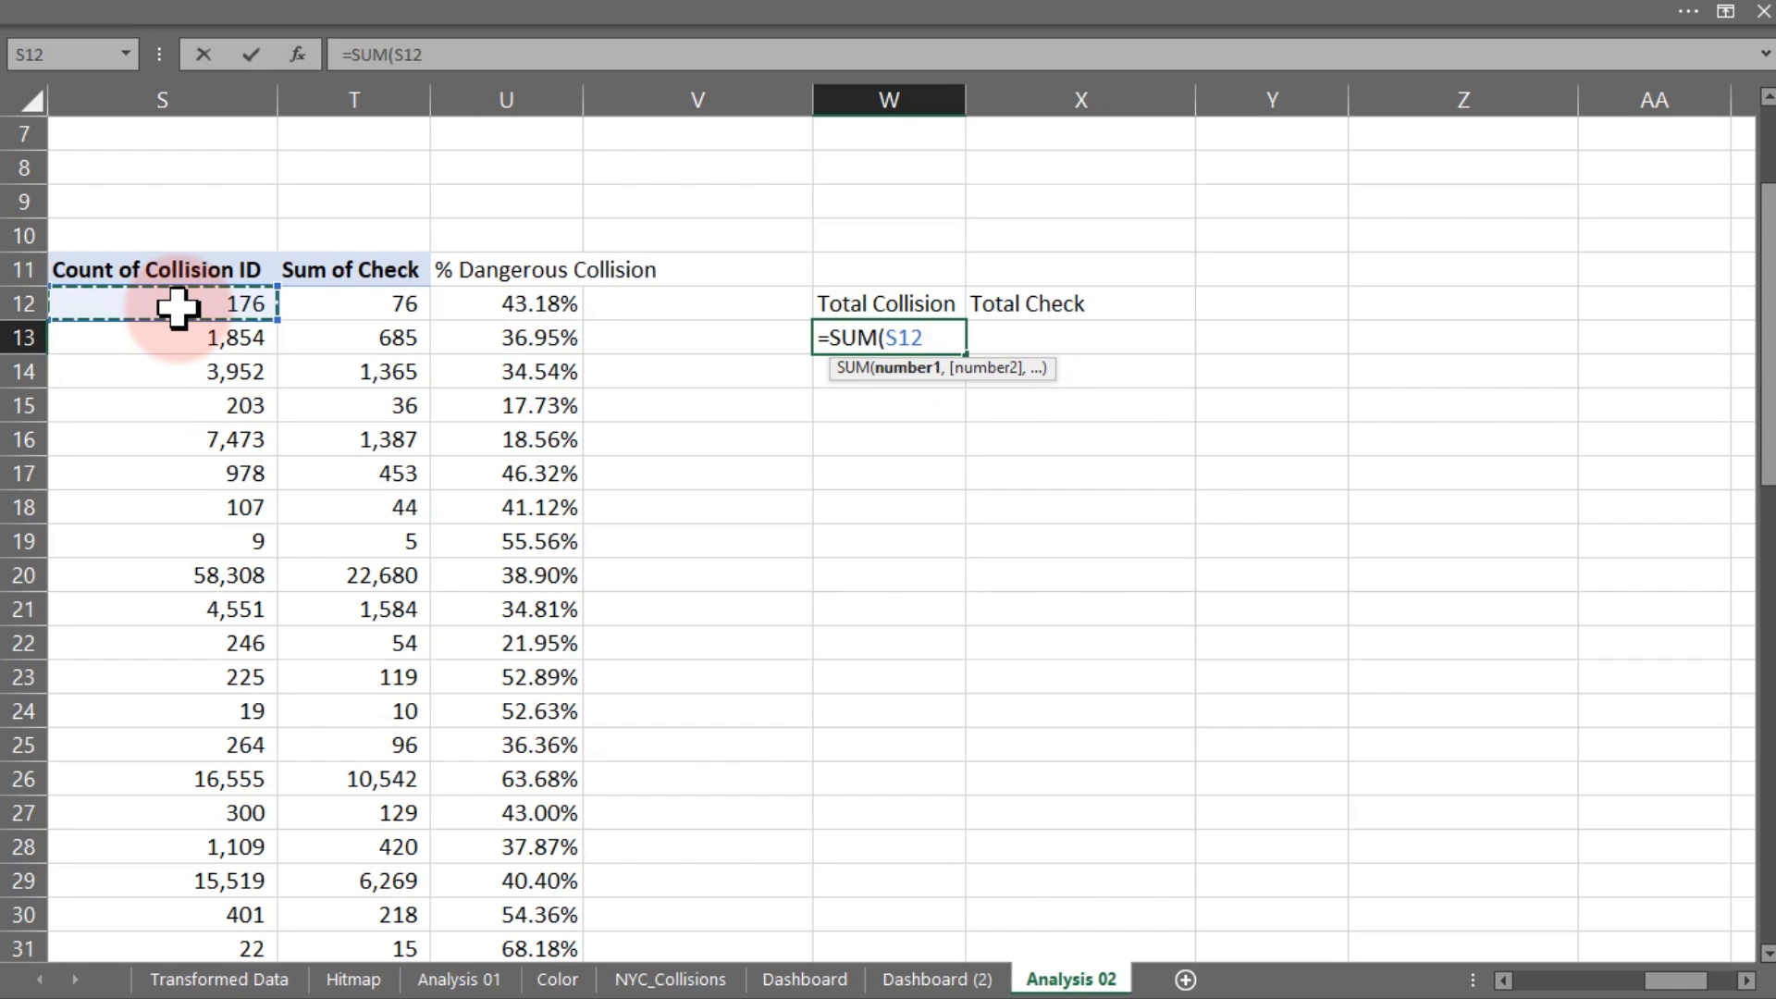
key(ctrl+shift+Down)
key(Return)
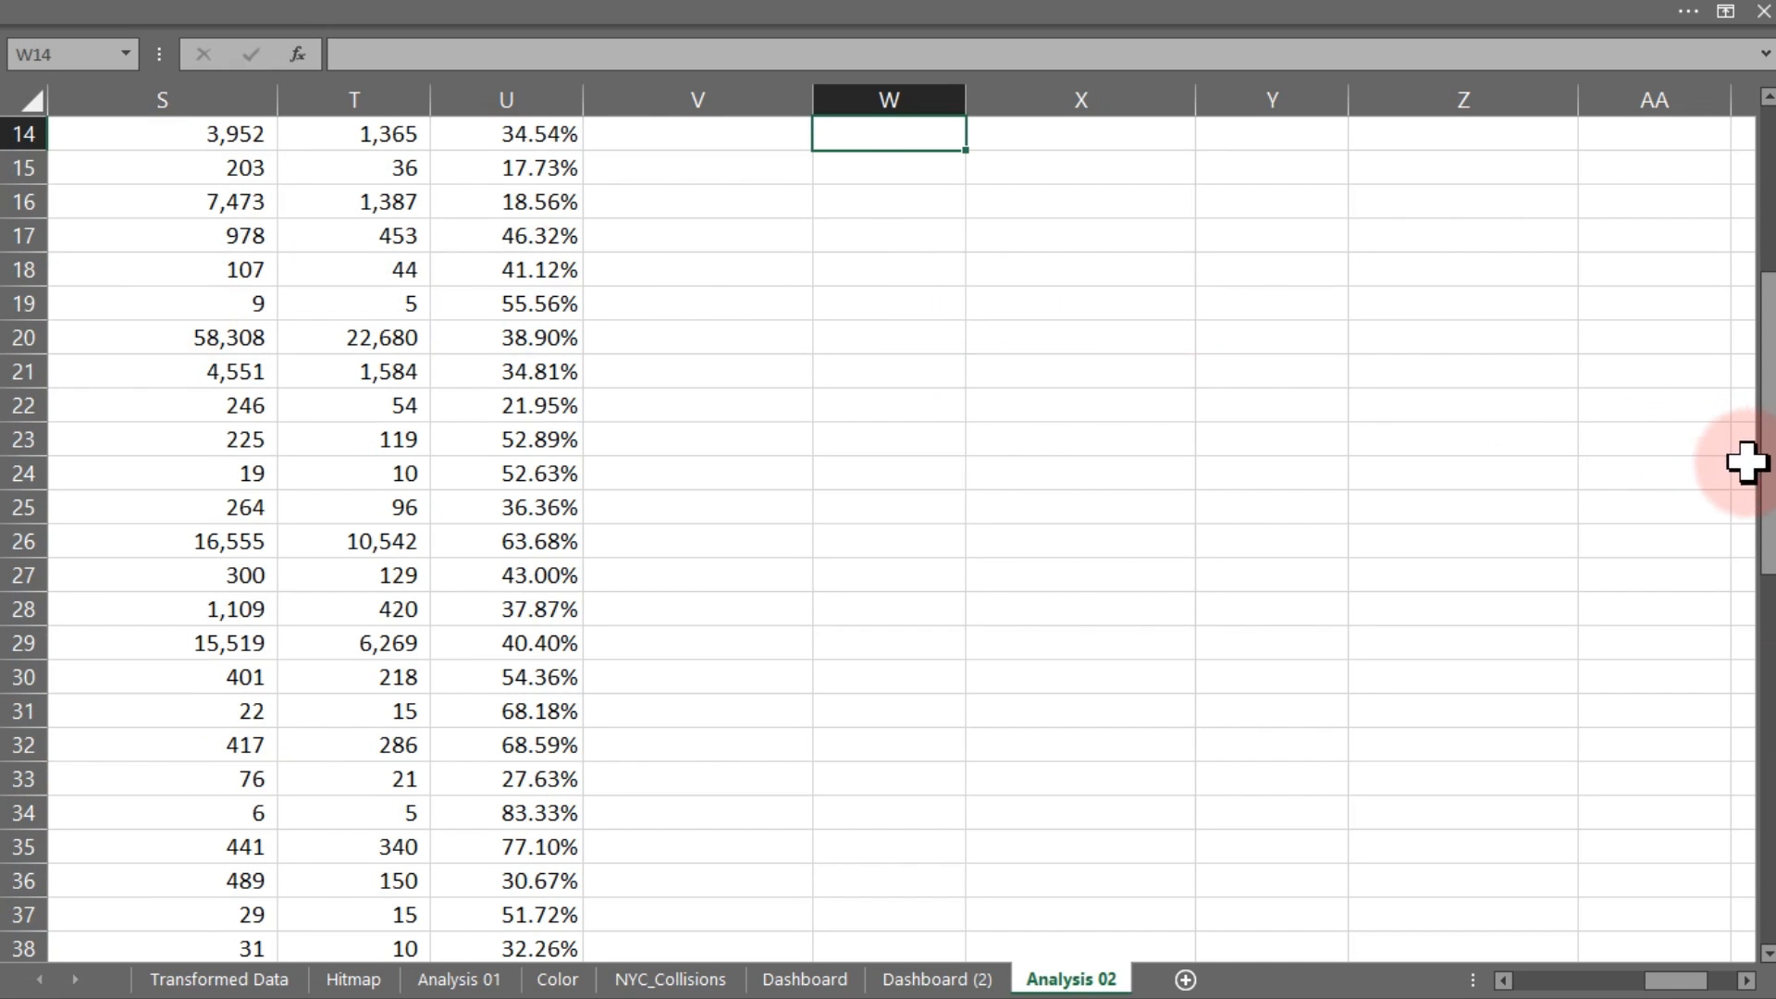
drag(1757, 464, 1745, 269)
Enter =SUM(T12:T66) in X13 for a Total Check of 87,561
click(1035, 542)
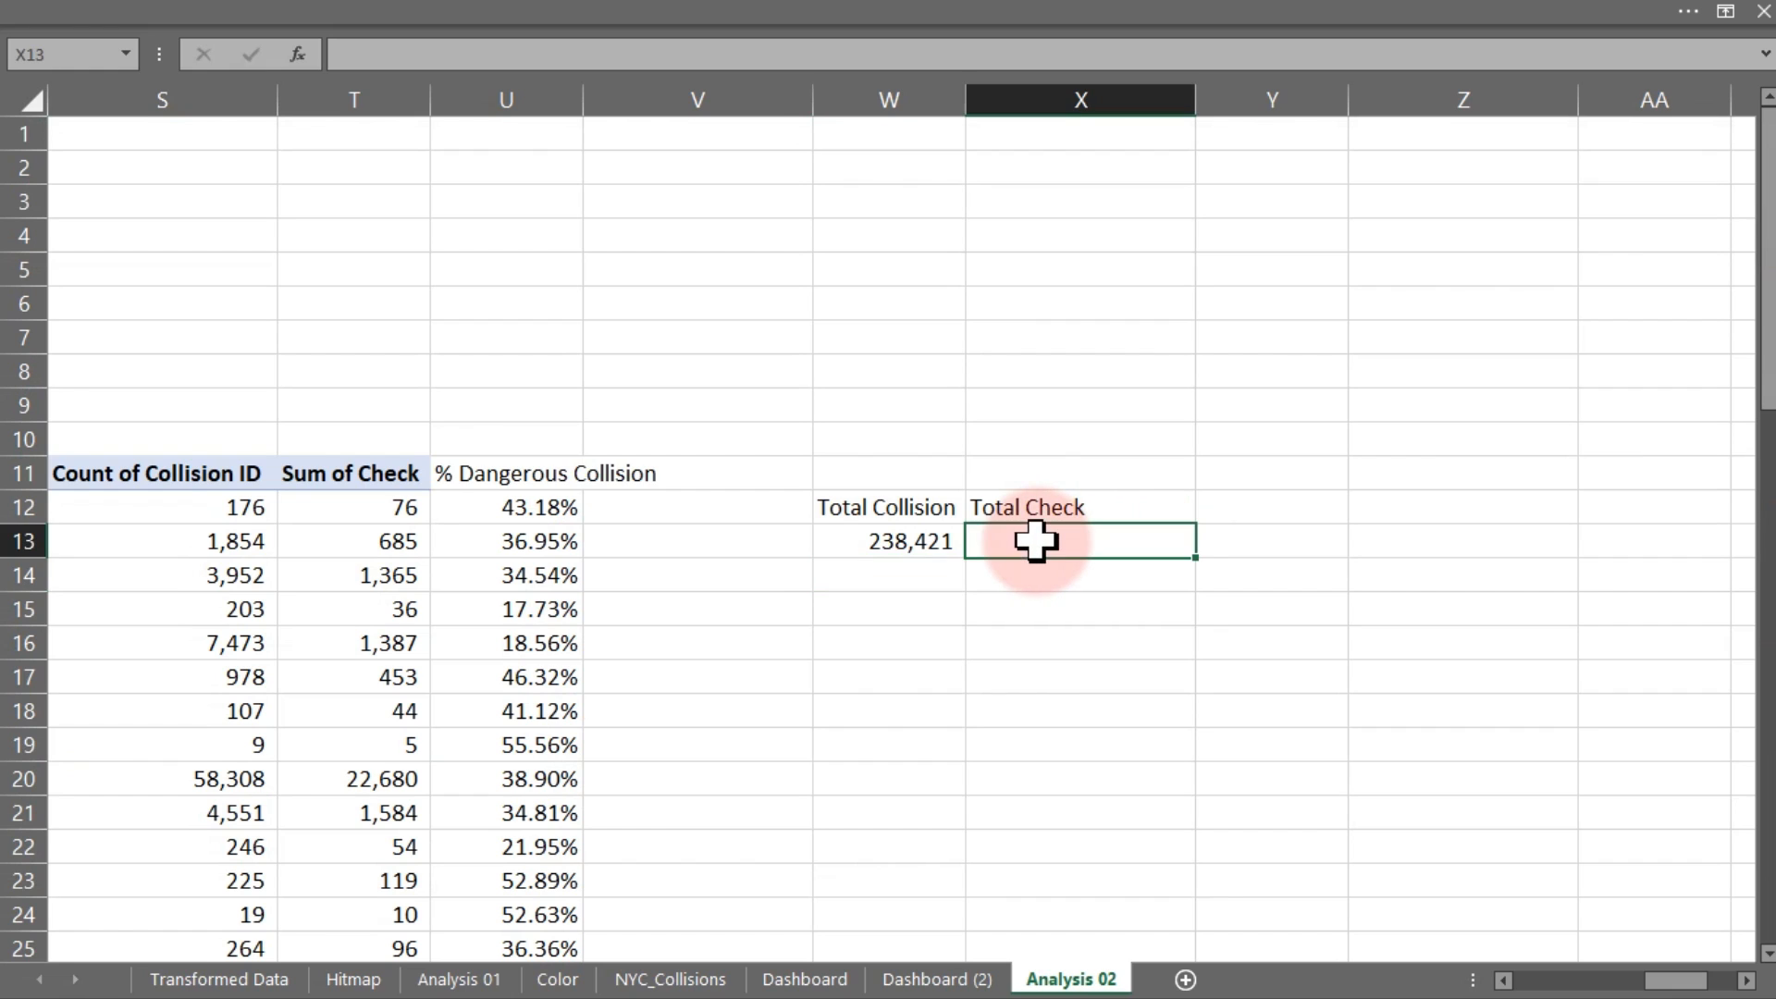
text(=sum)
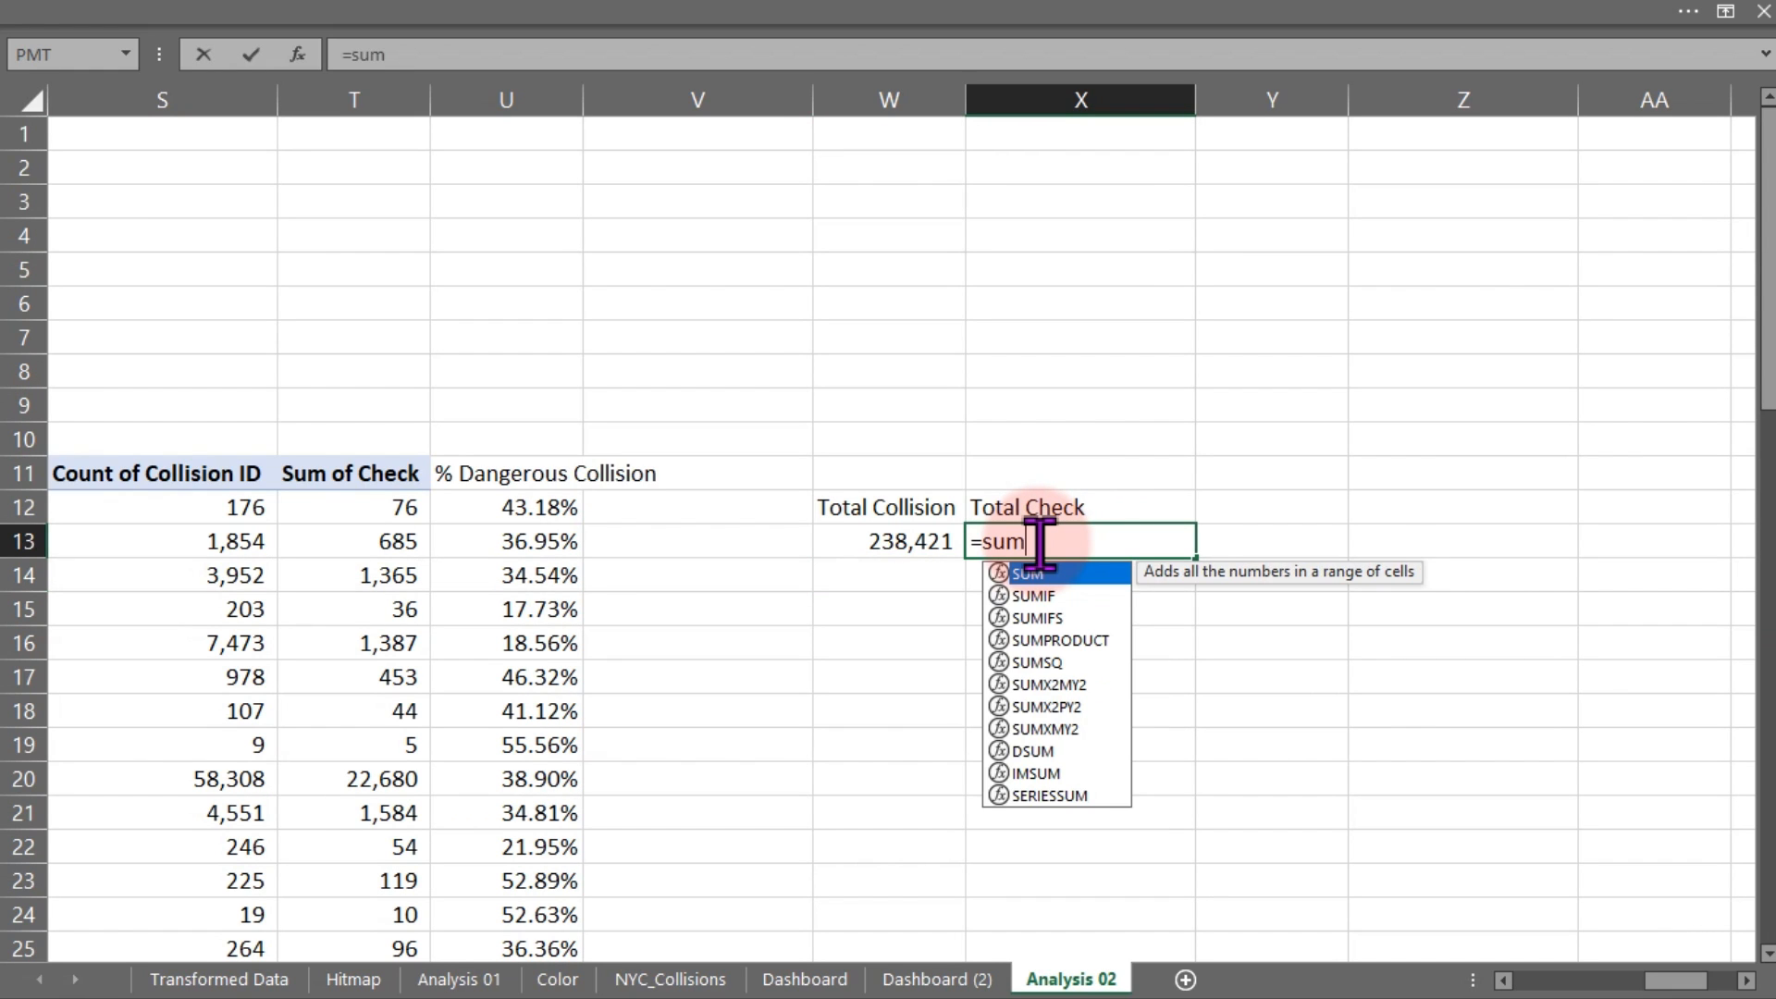
key(Tab)
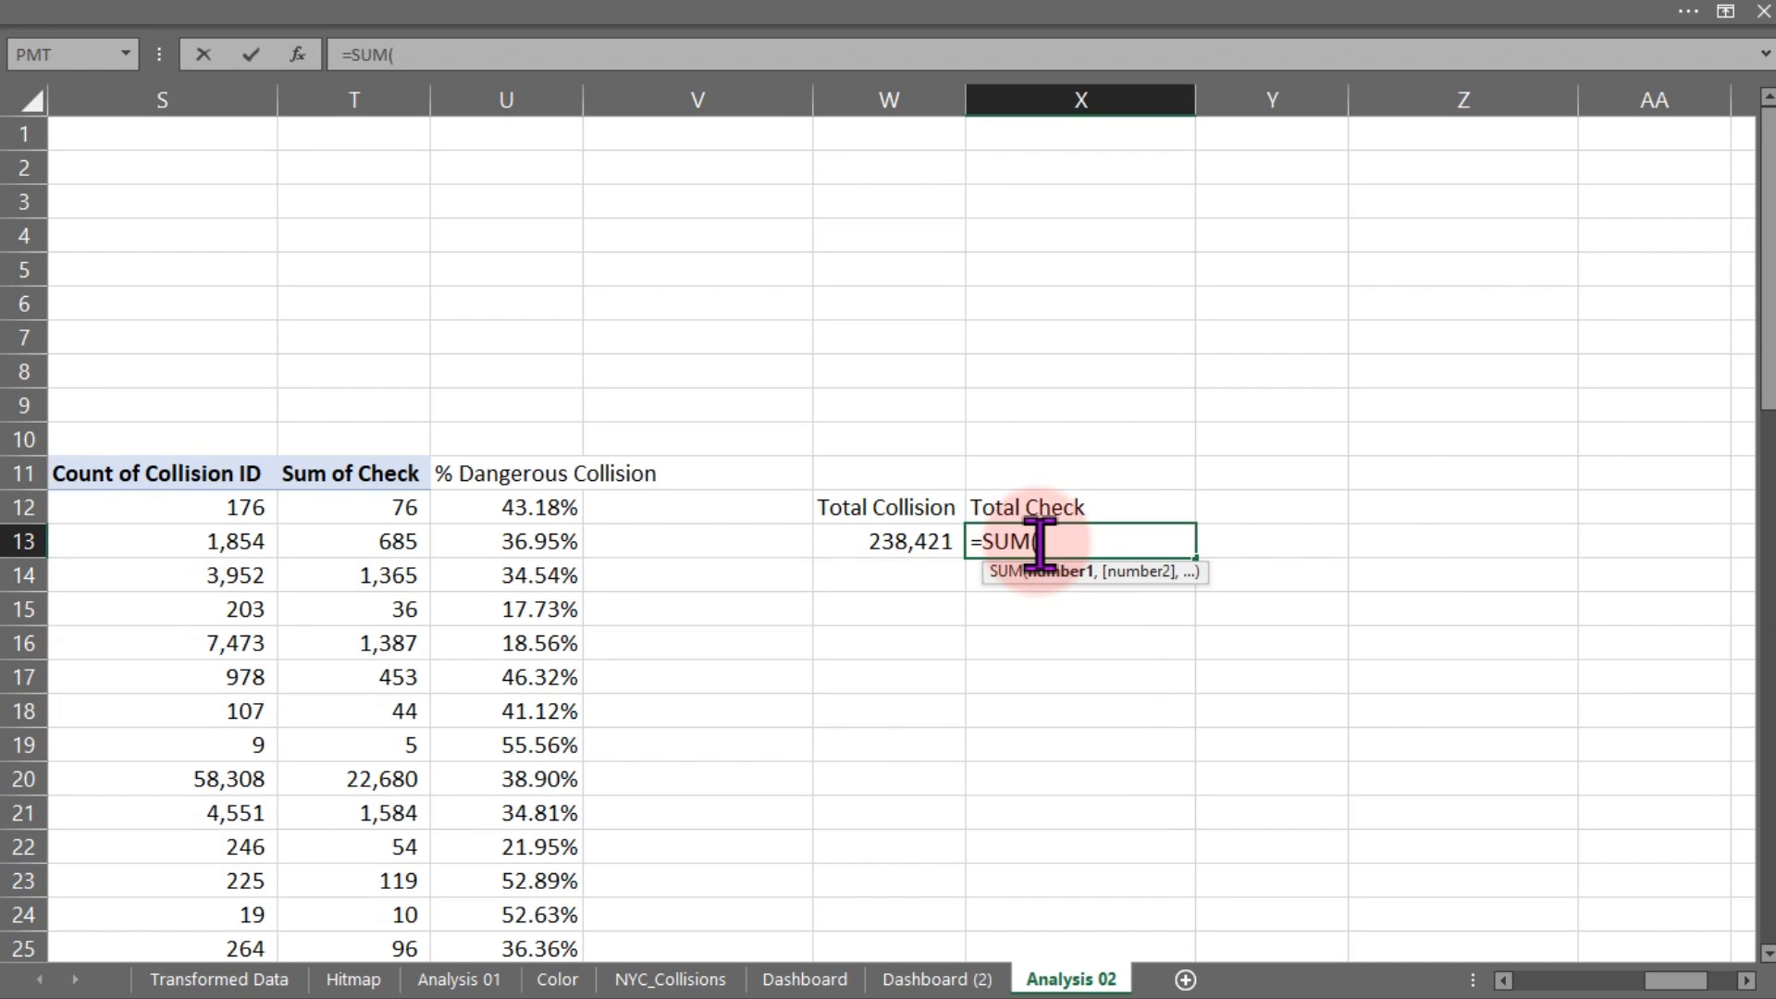
click(385, 508)
key(ctrl+shift+Down)
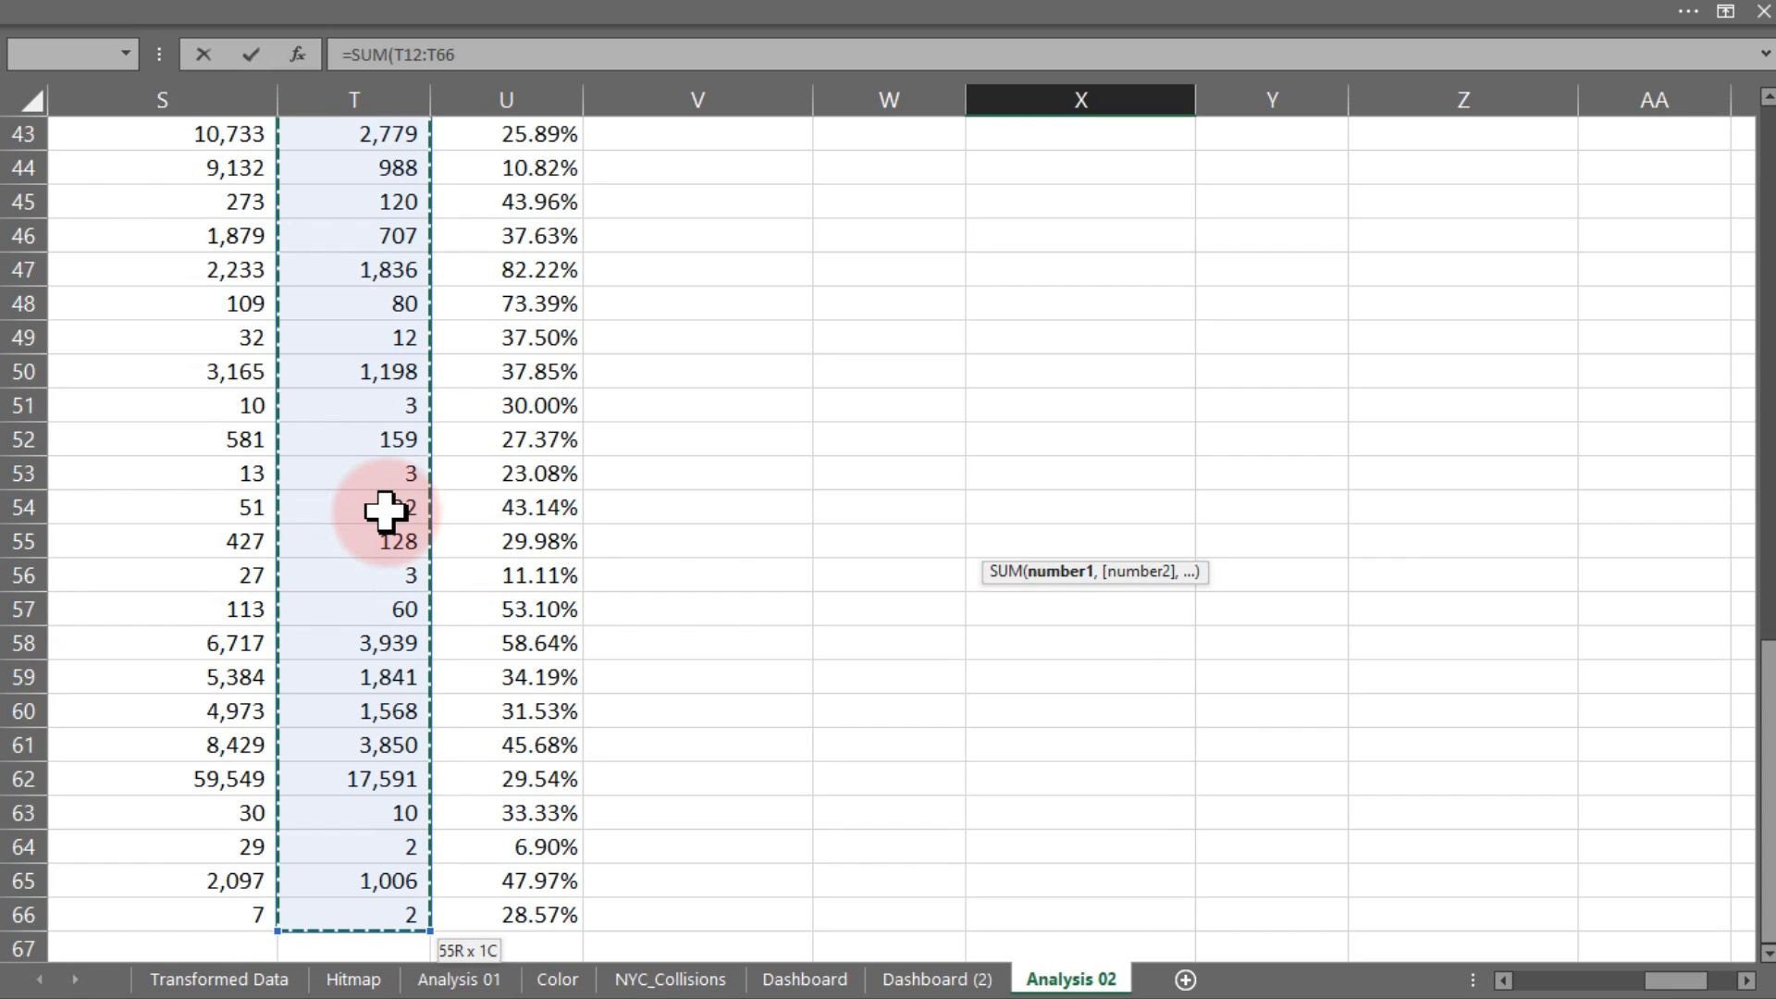
key(Return)
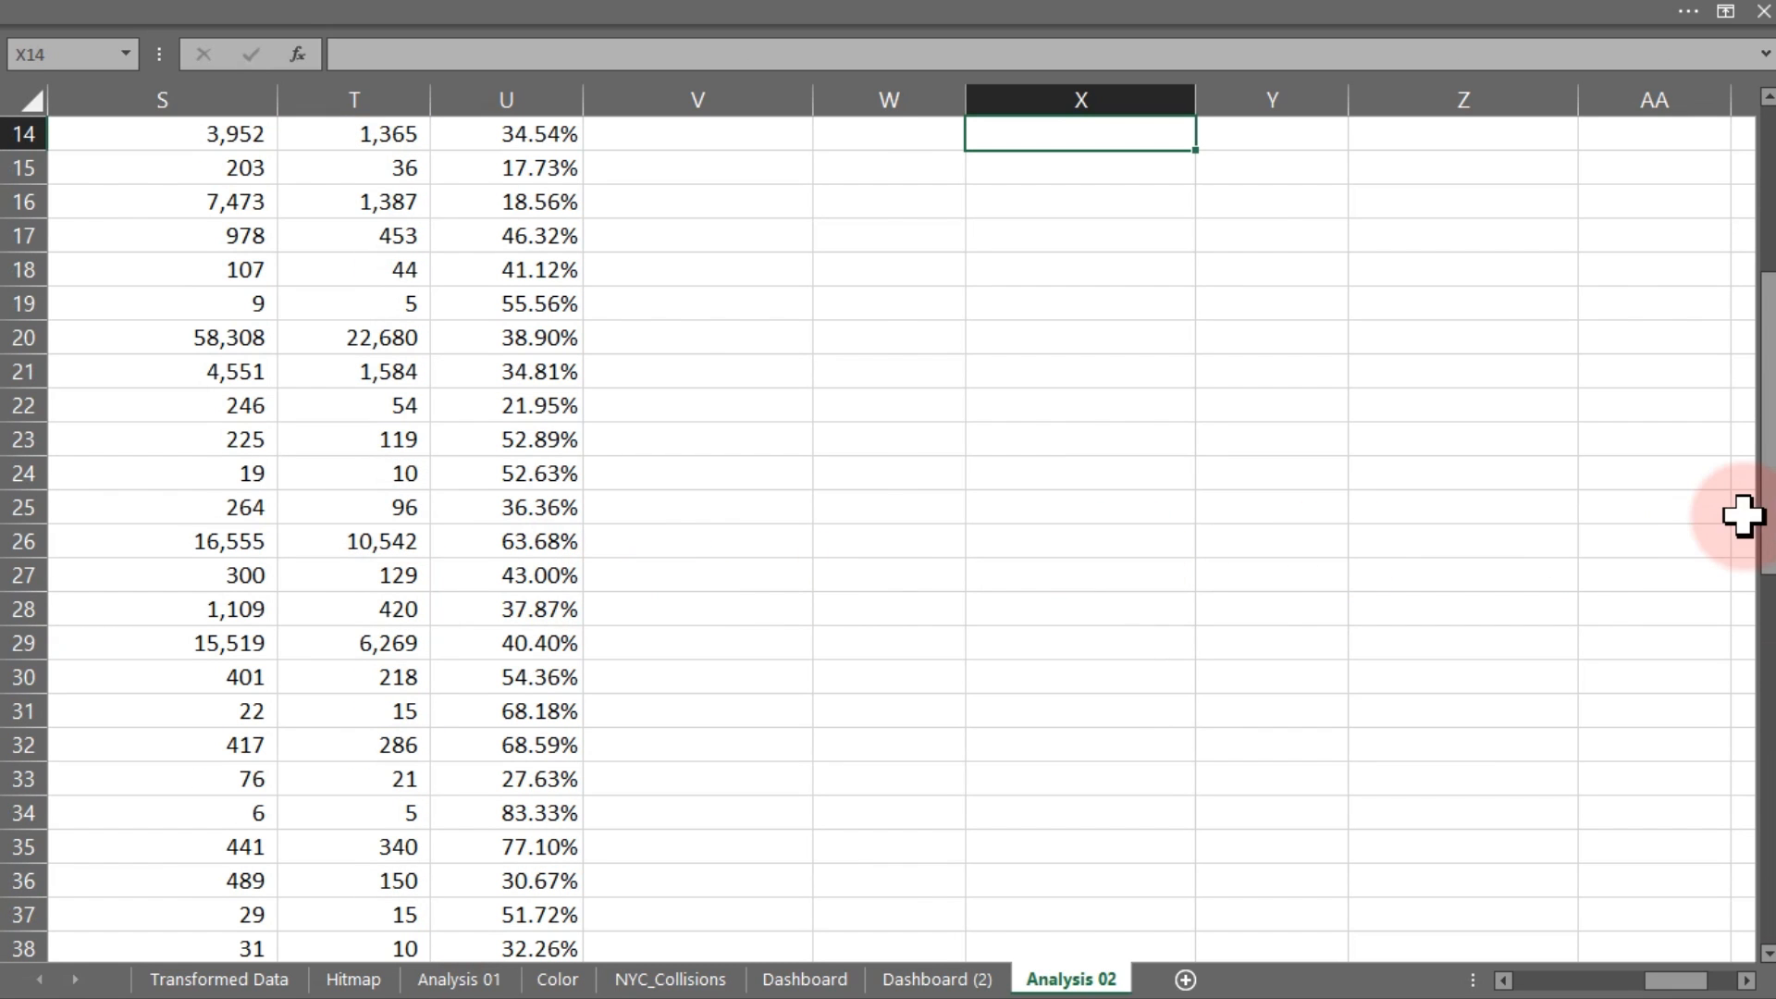
drag(1765, 496, 1762, 236)
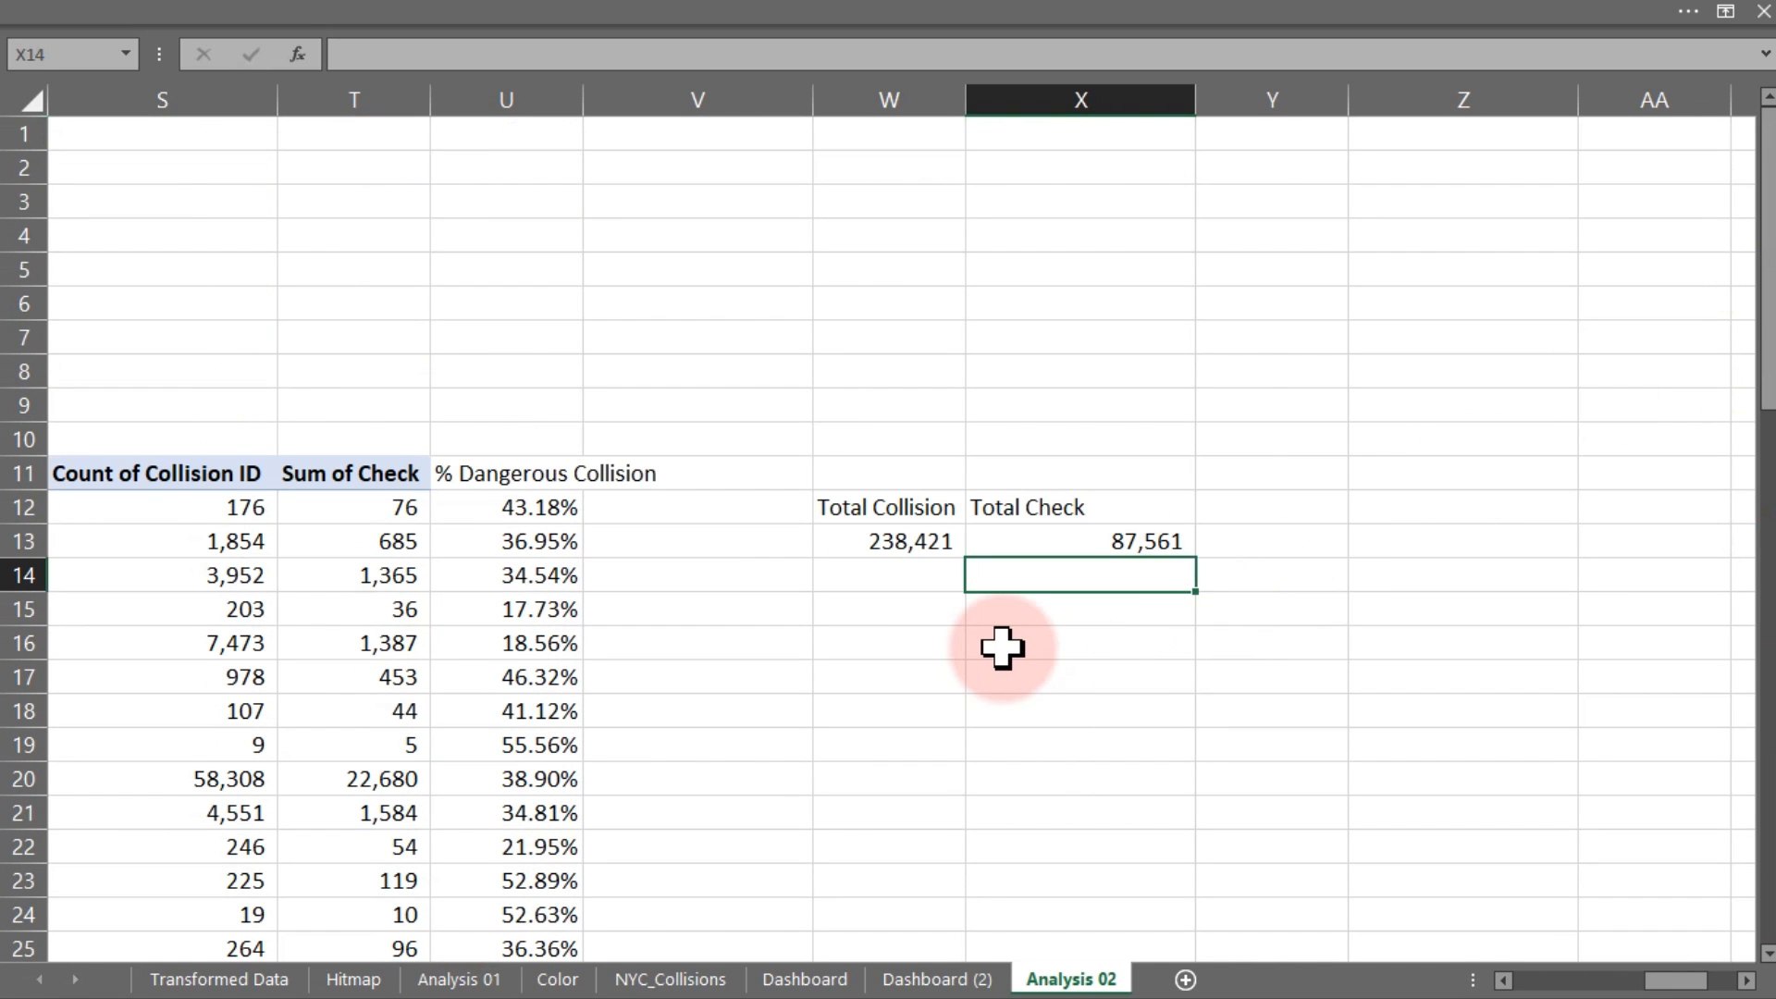
click(926, 646)
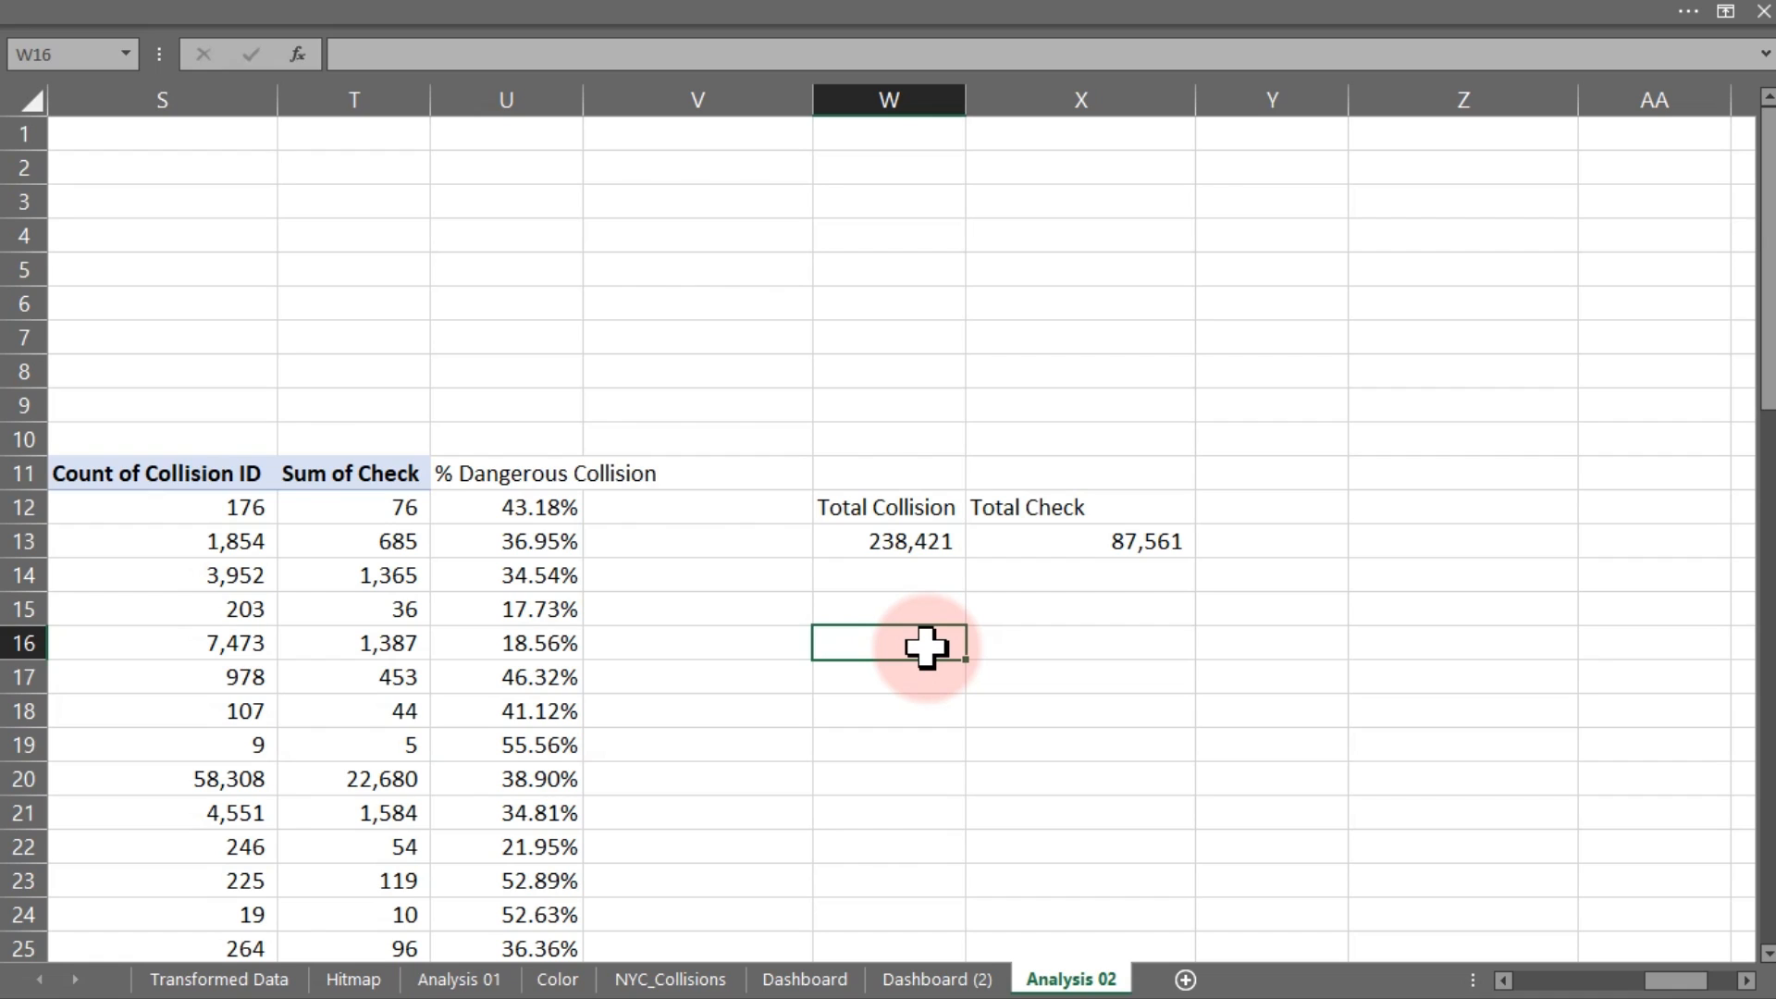
Type the label '% Dangerous Collision' in W16
text(%)
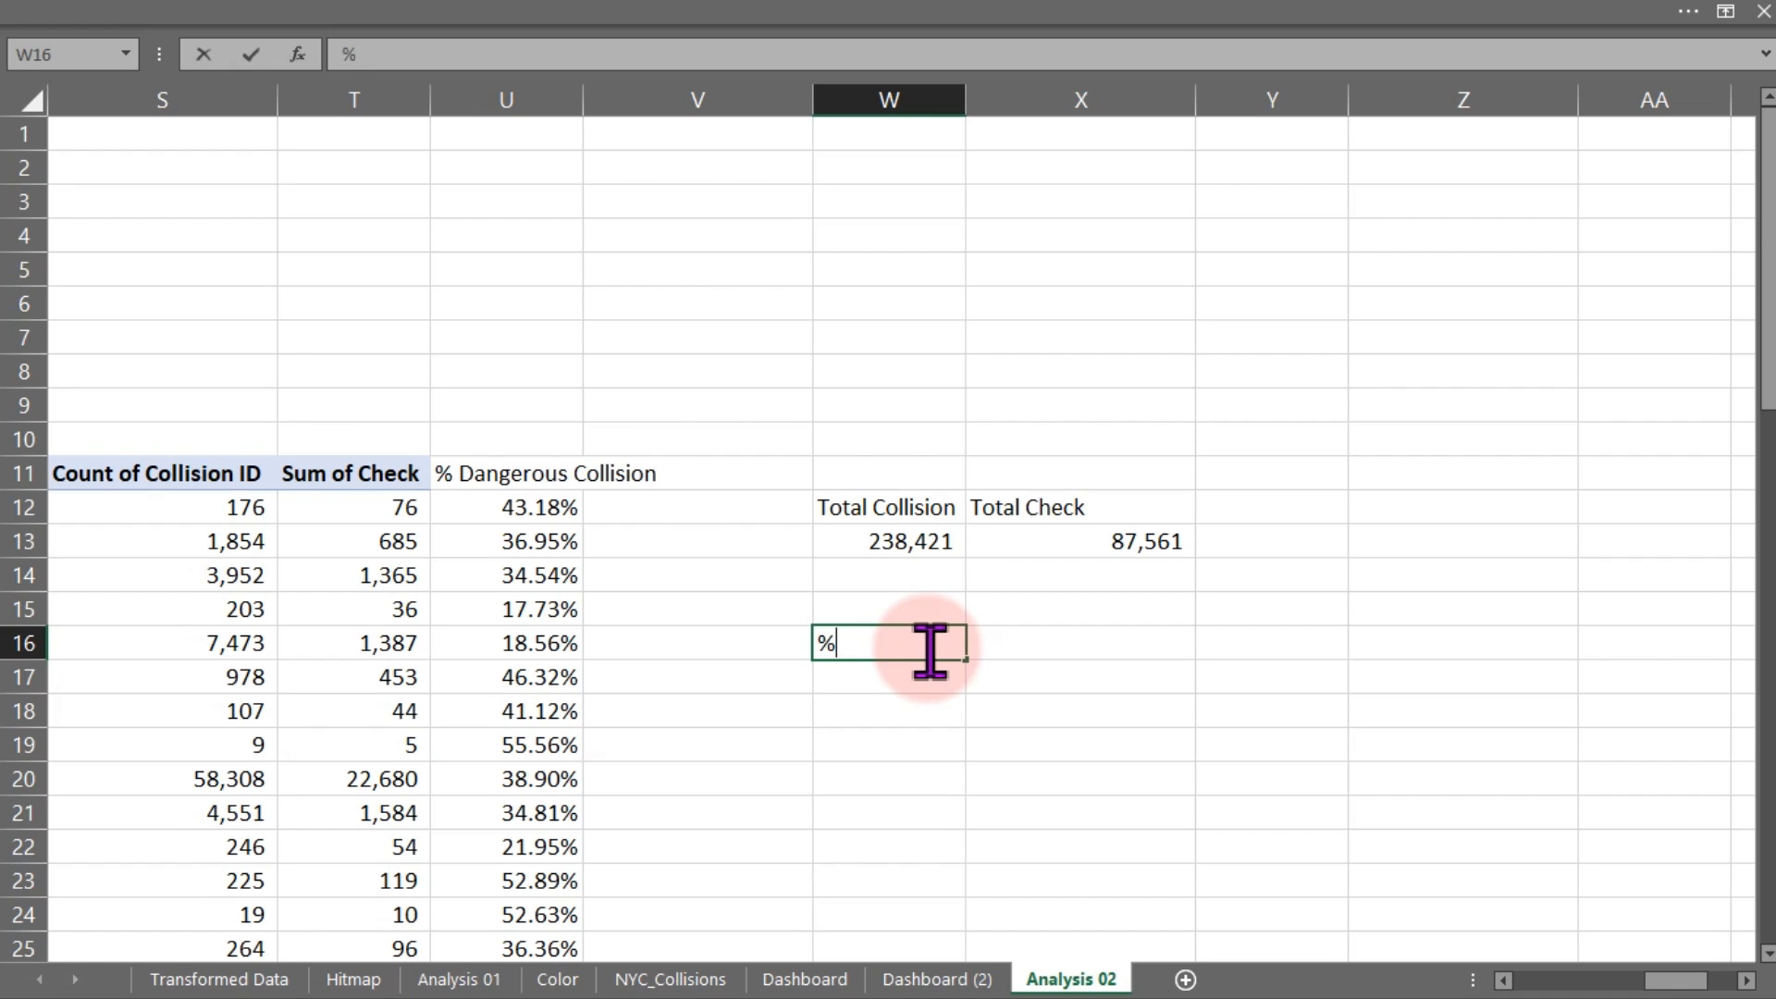
text( Dangero)
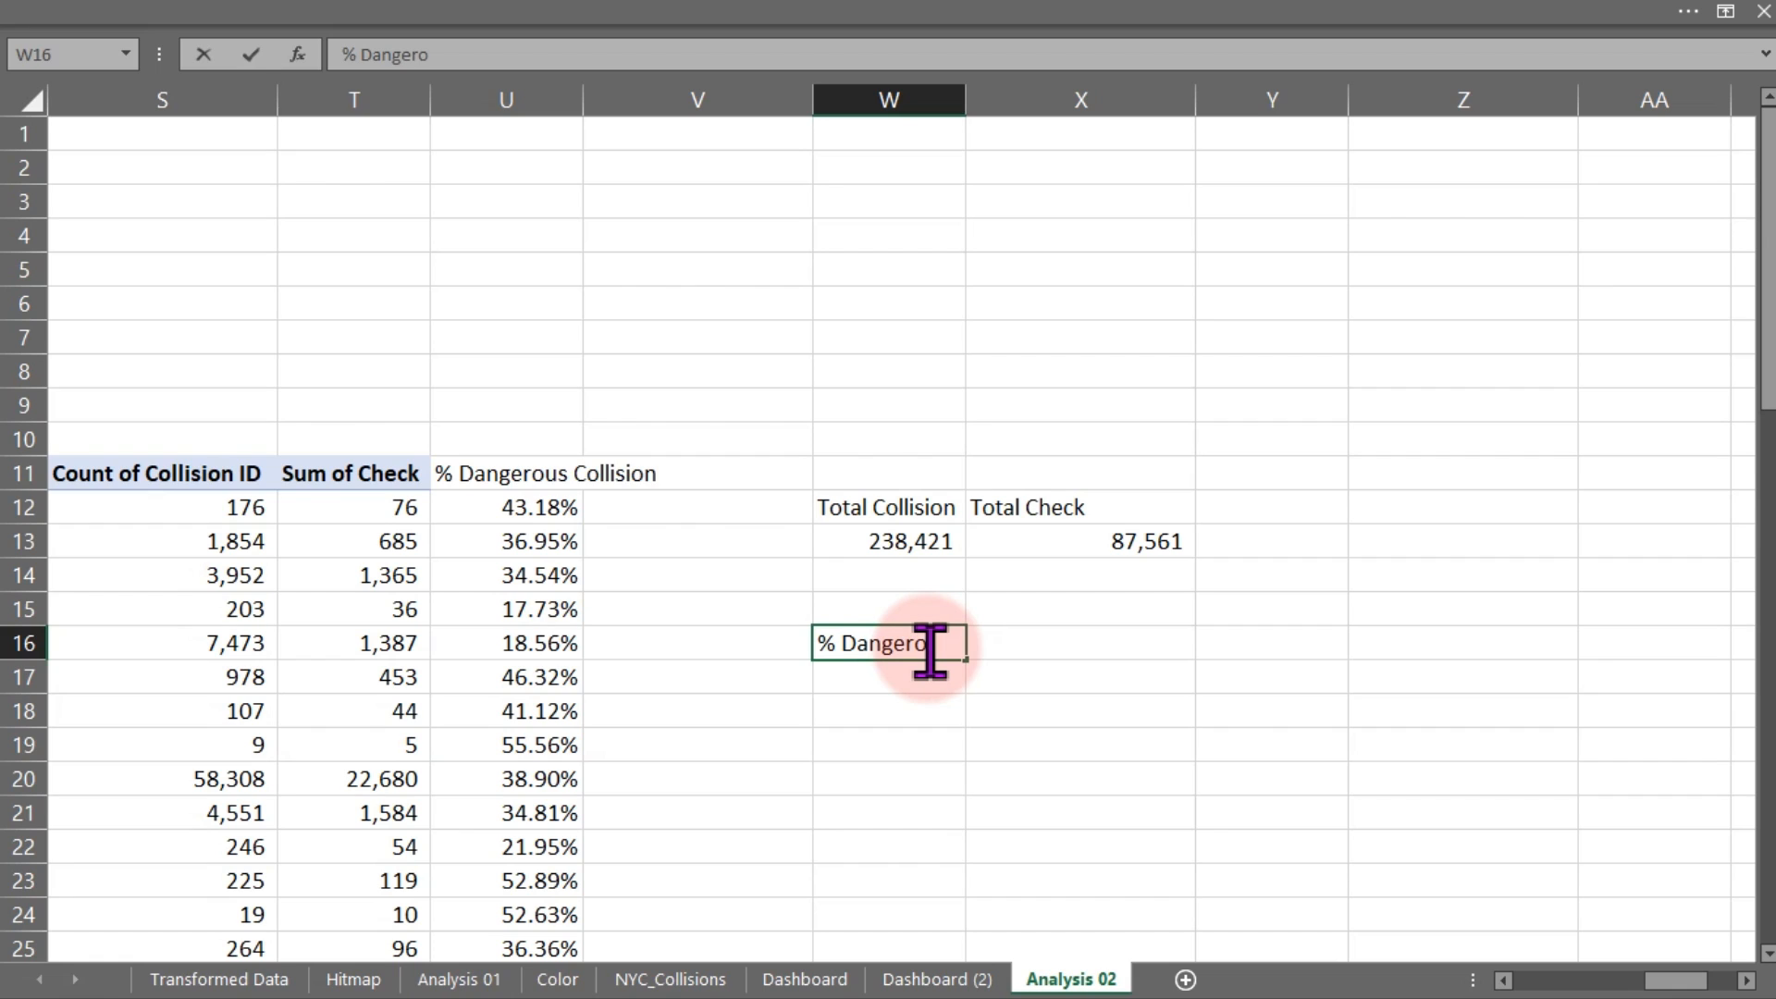
text(us Collision)
key(BackSpace)
key(BackSpace)
key(BackSpace)
text(ion)
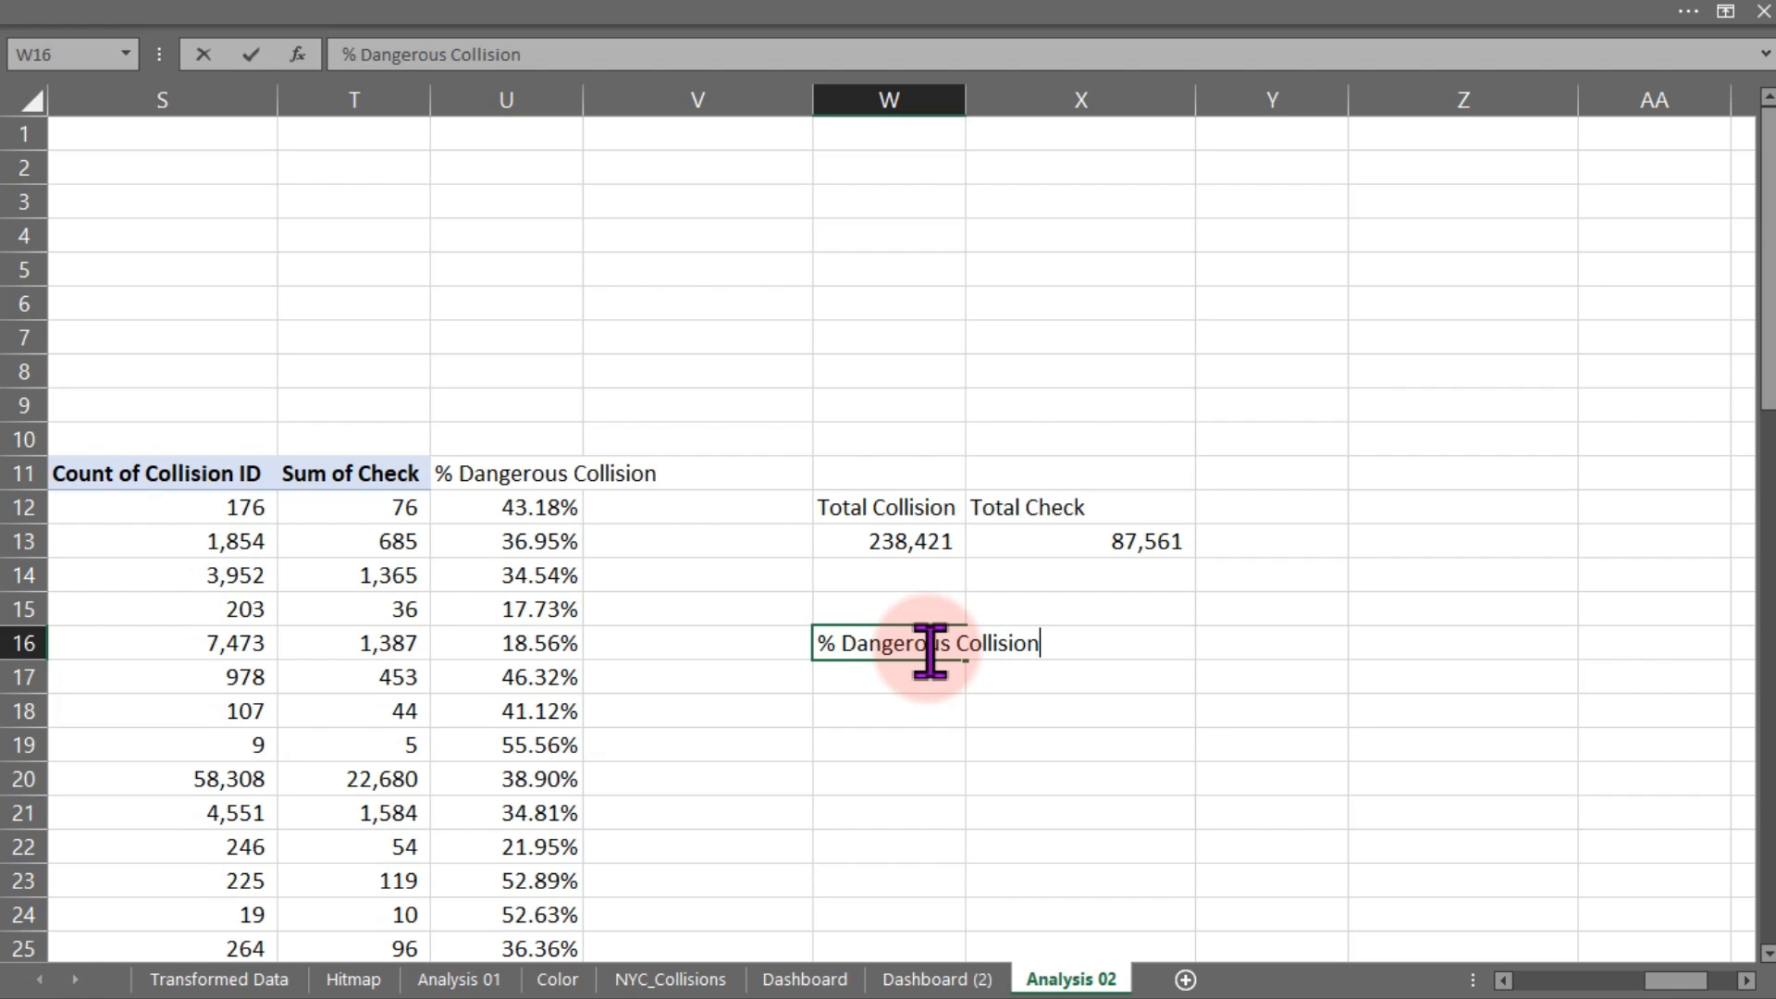
key(Return)
Enter =X13/W13 in W17 and format it as a two-decimal percentage, 36.73%
text(=)
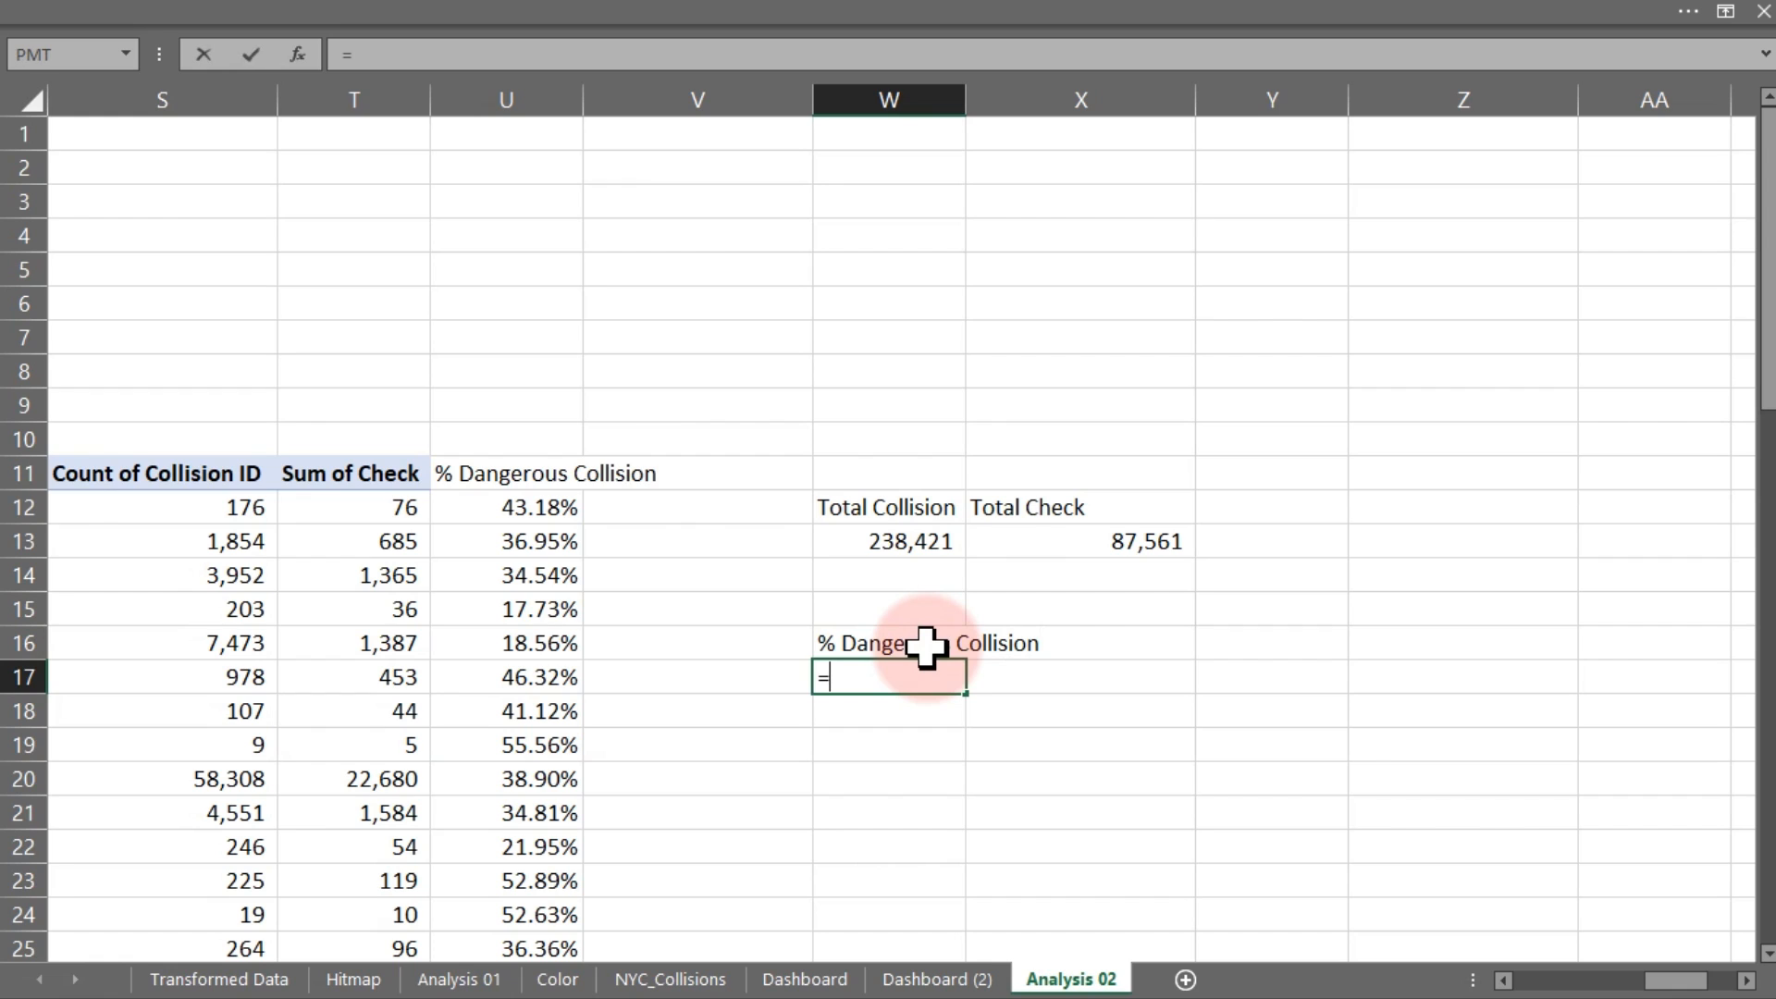
click(1150, 541)
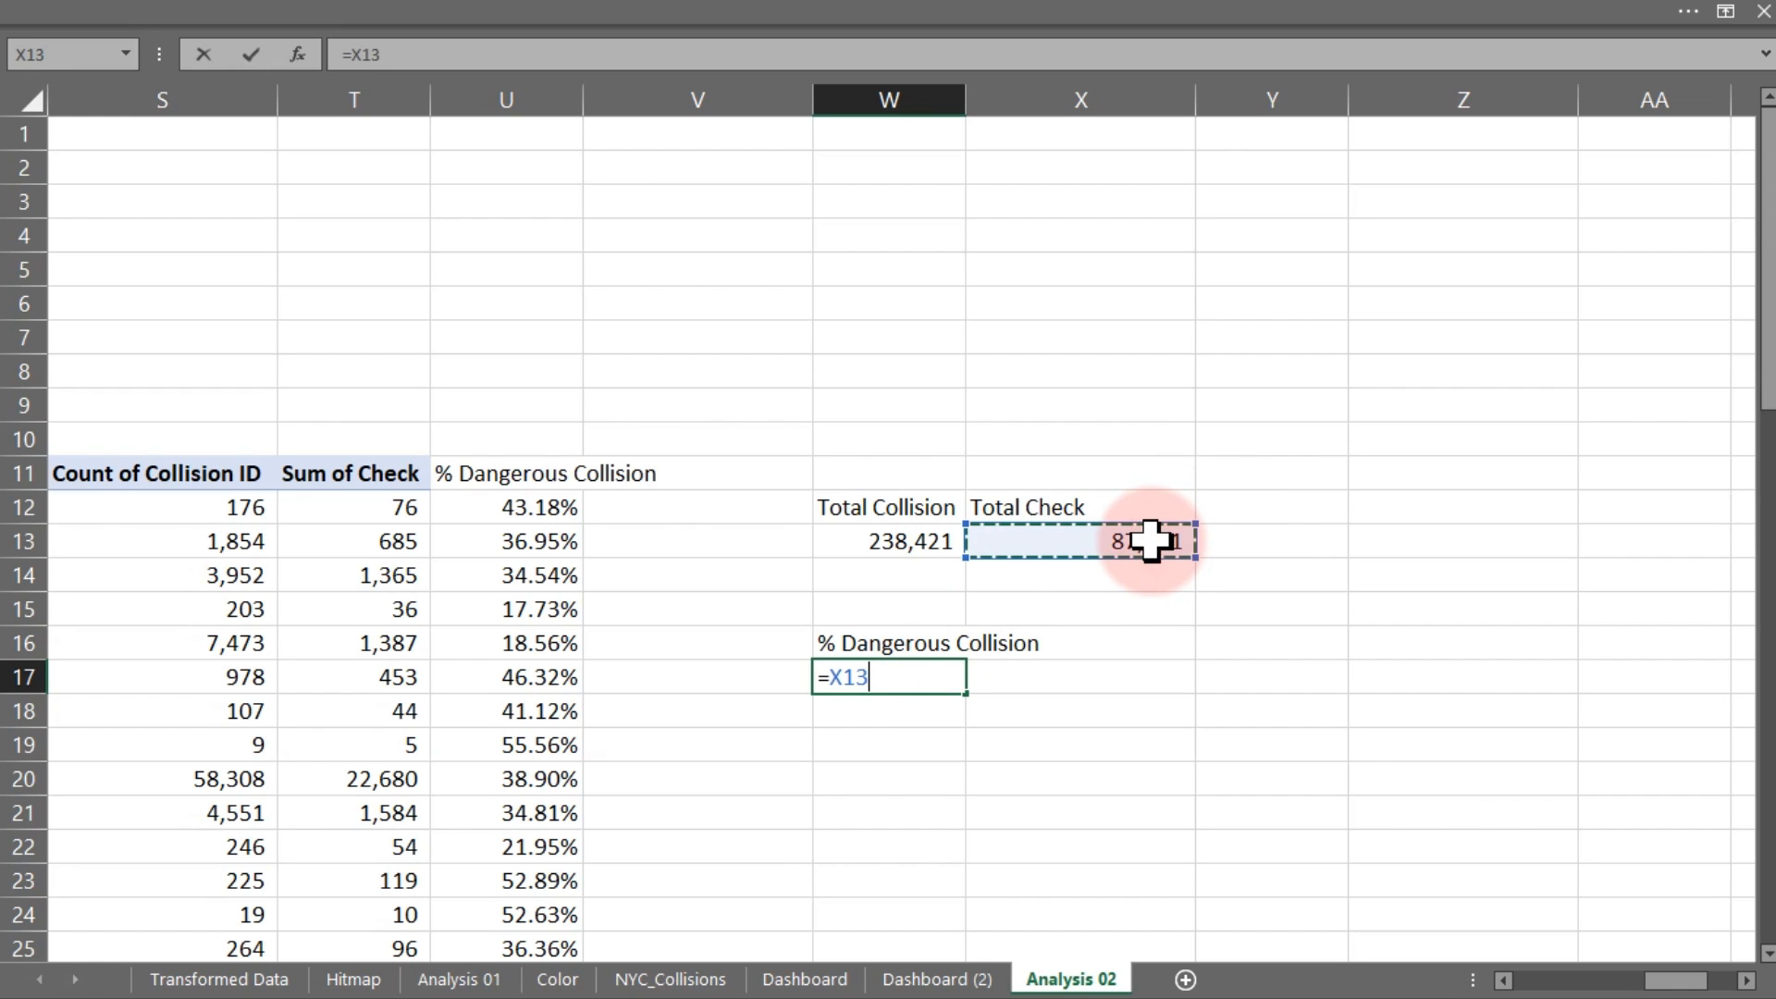
text(/)
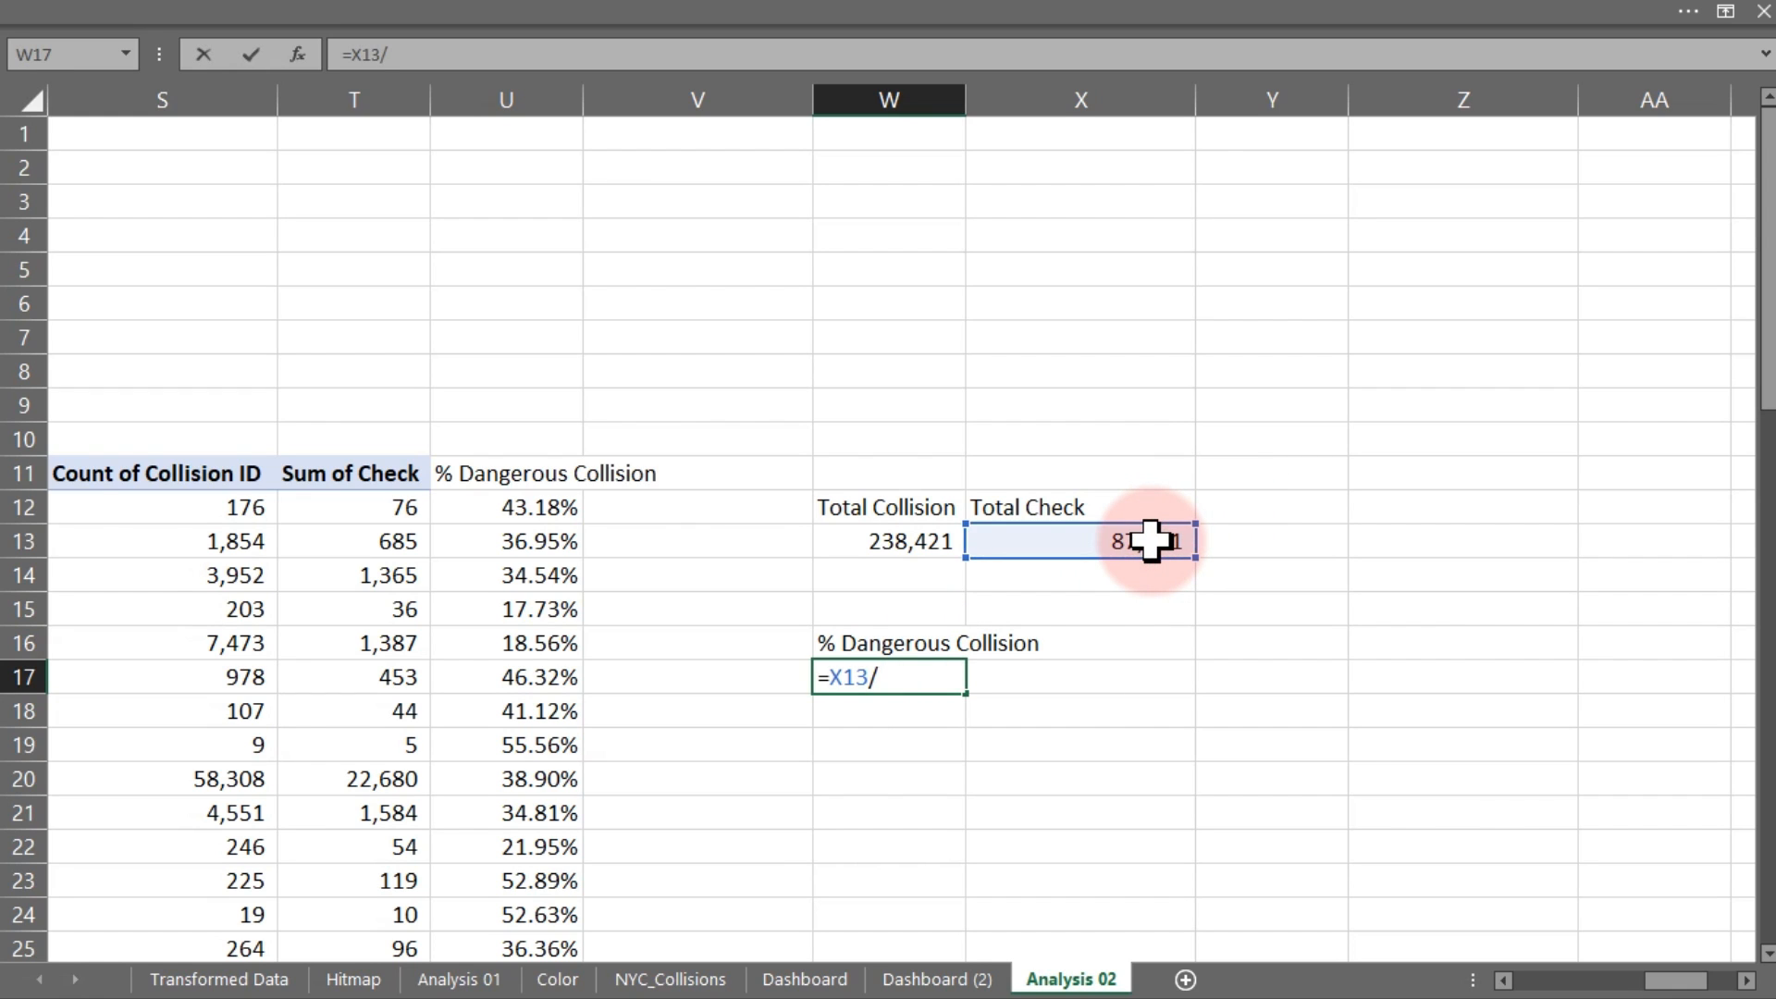
click(936, 544)
key(ctrl+Return)
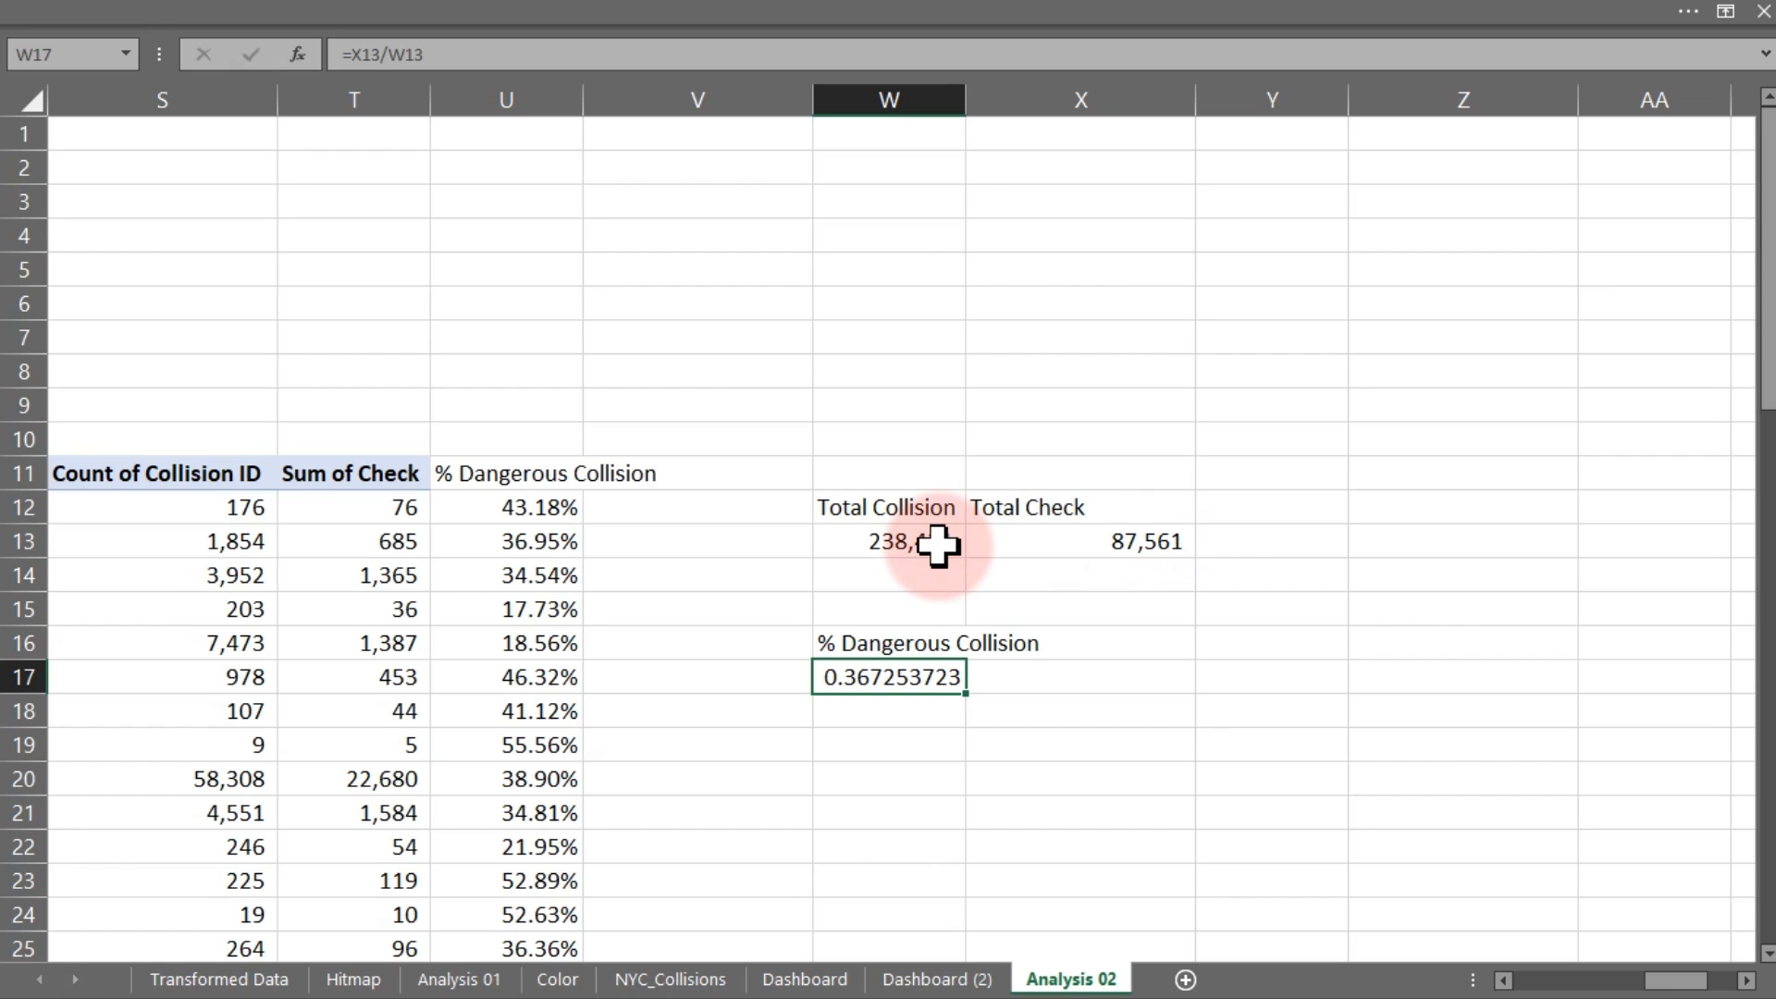
key(ctrl+1)
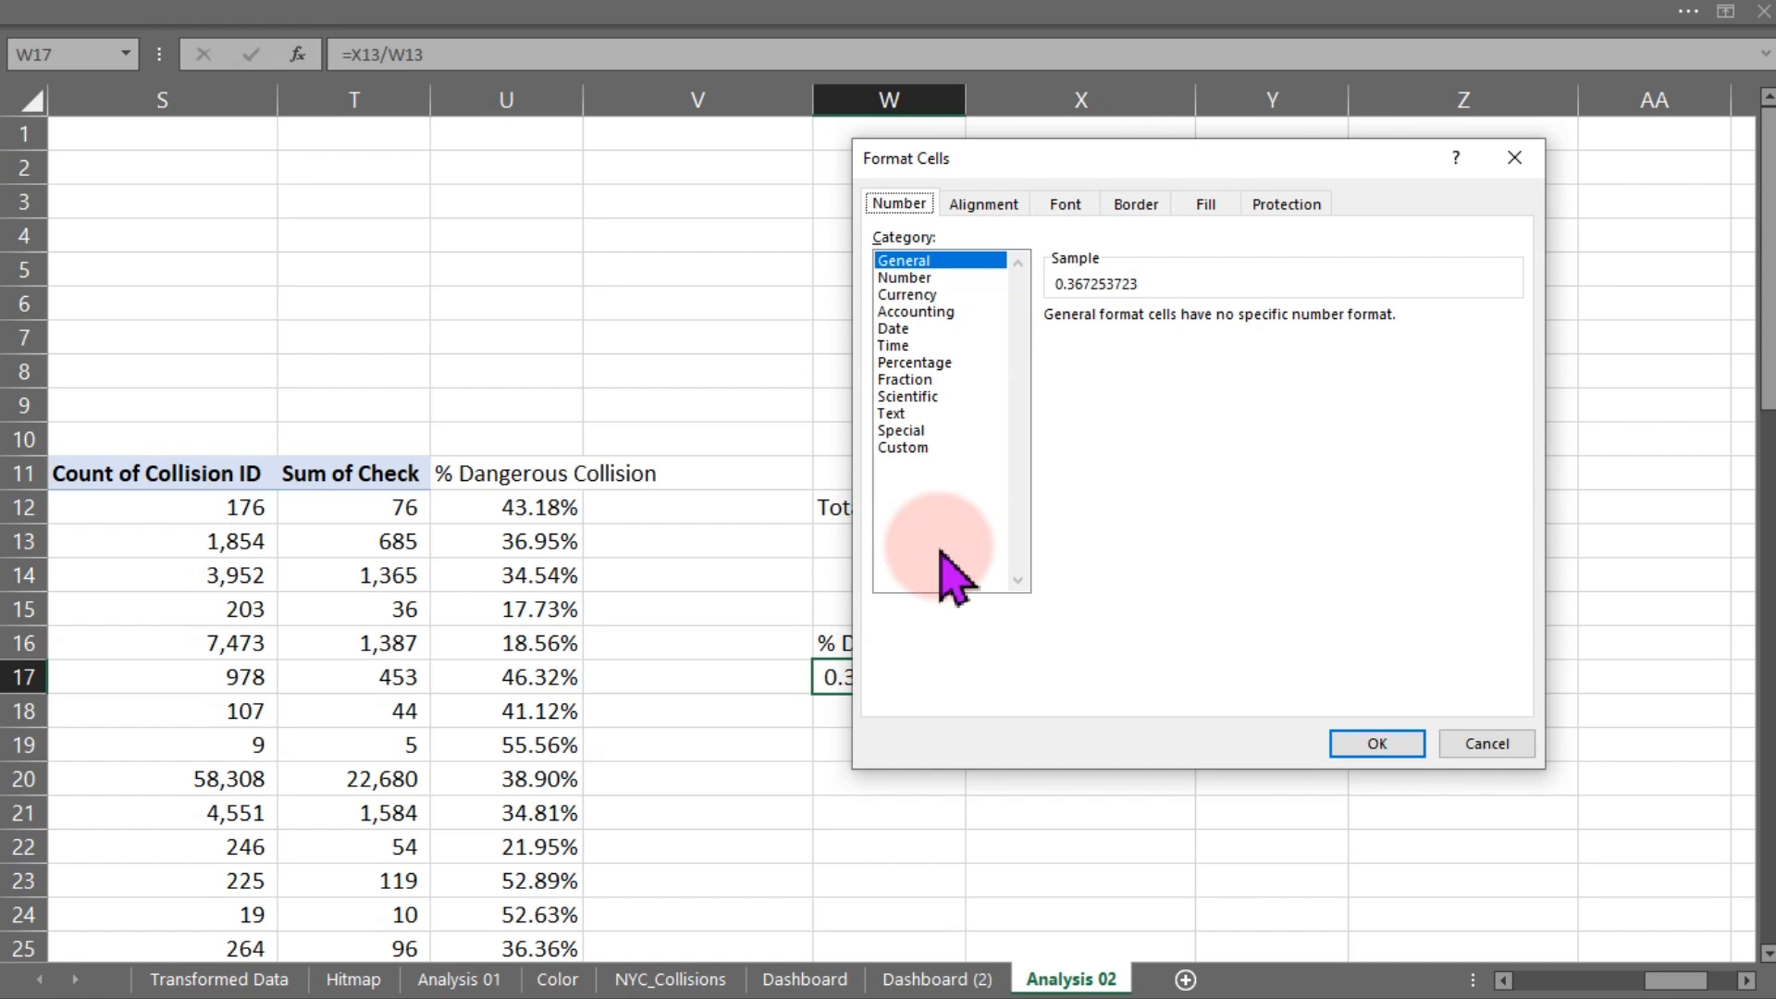
click(918, 363)
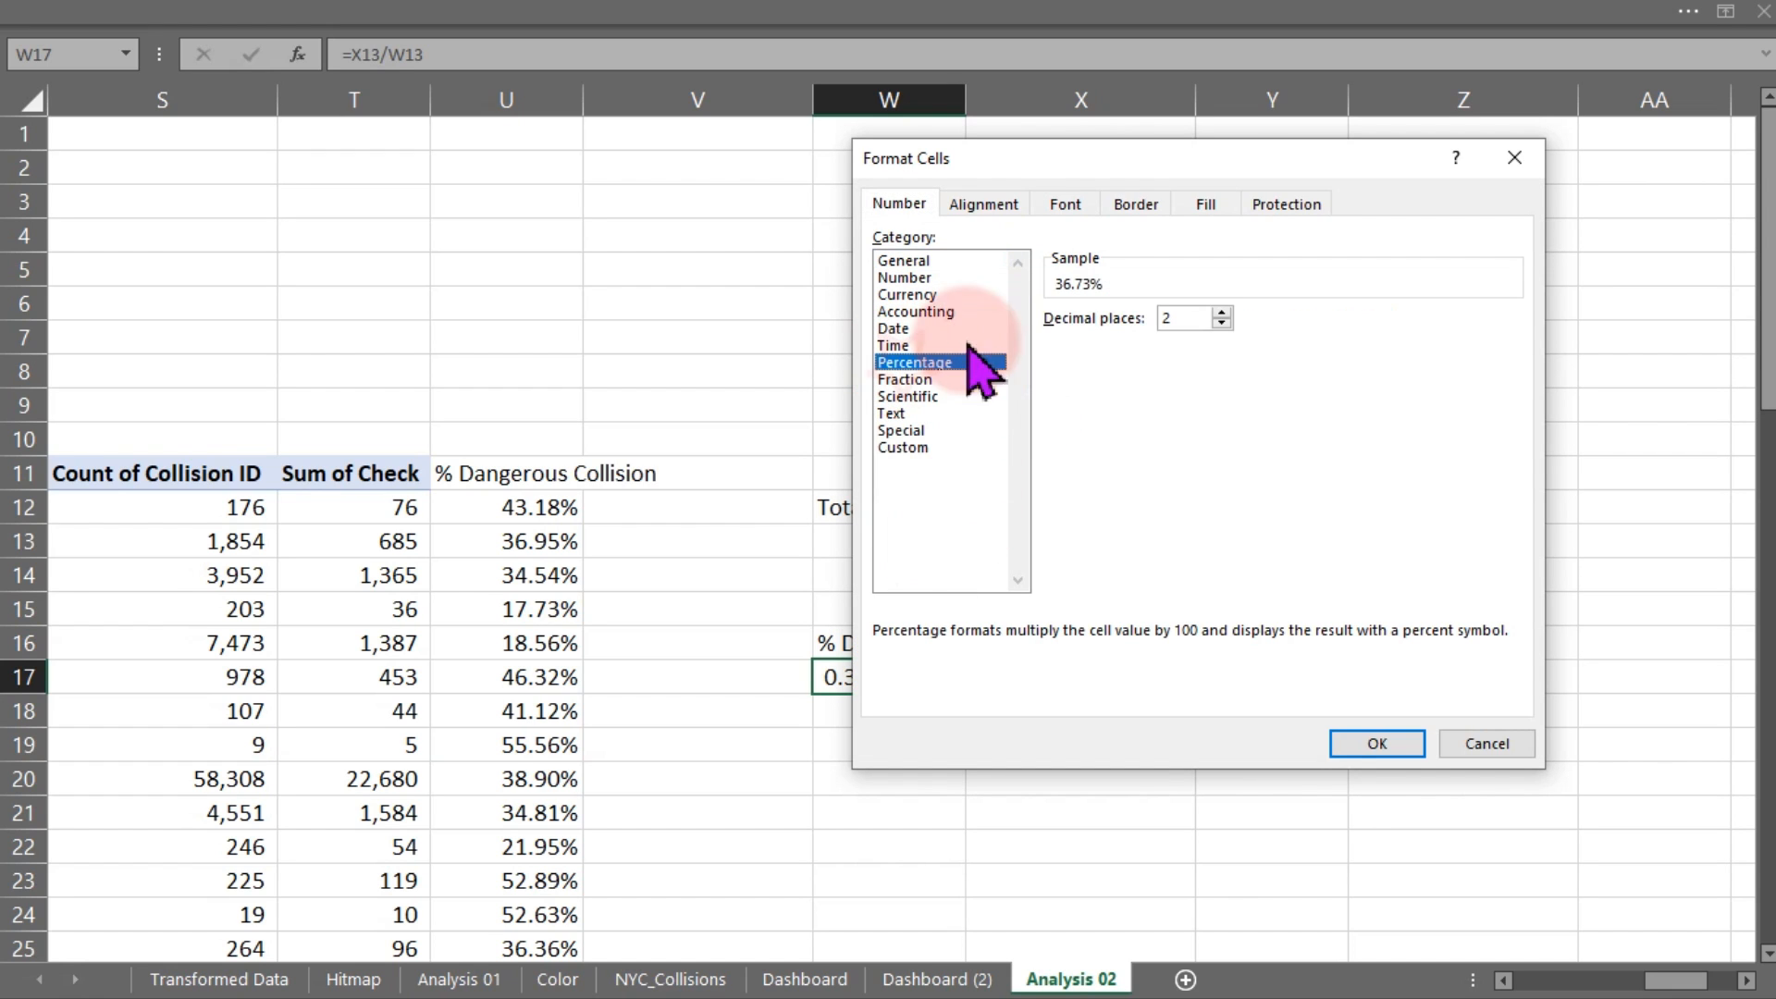
click(1387, 746)
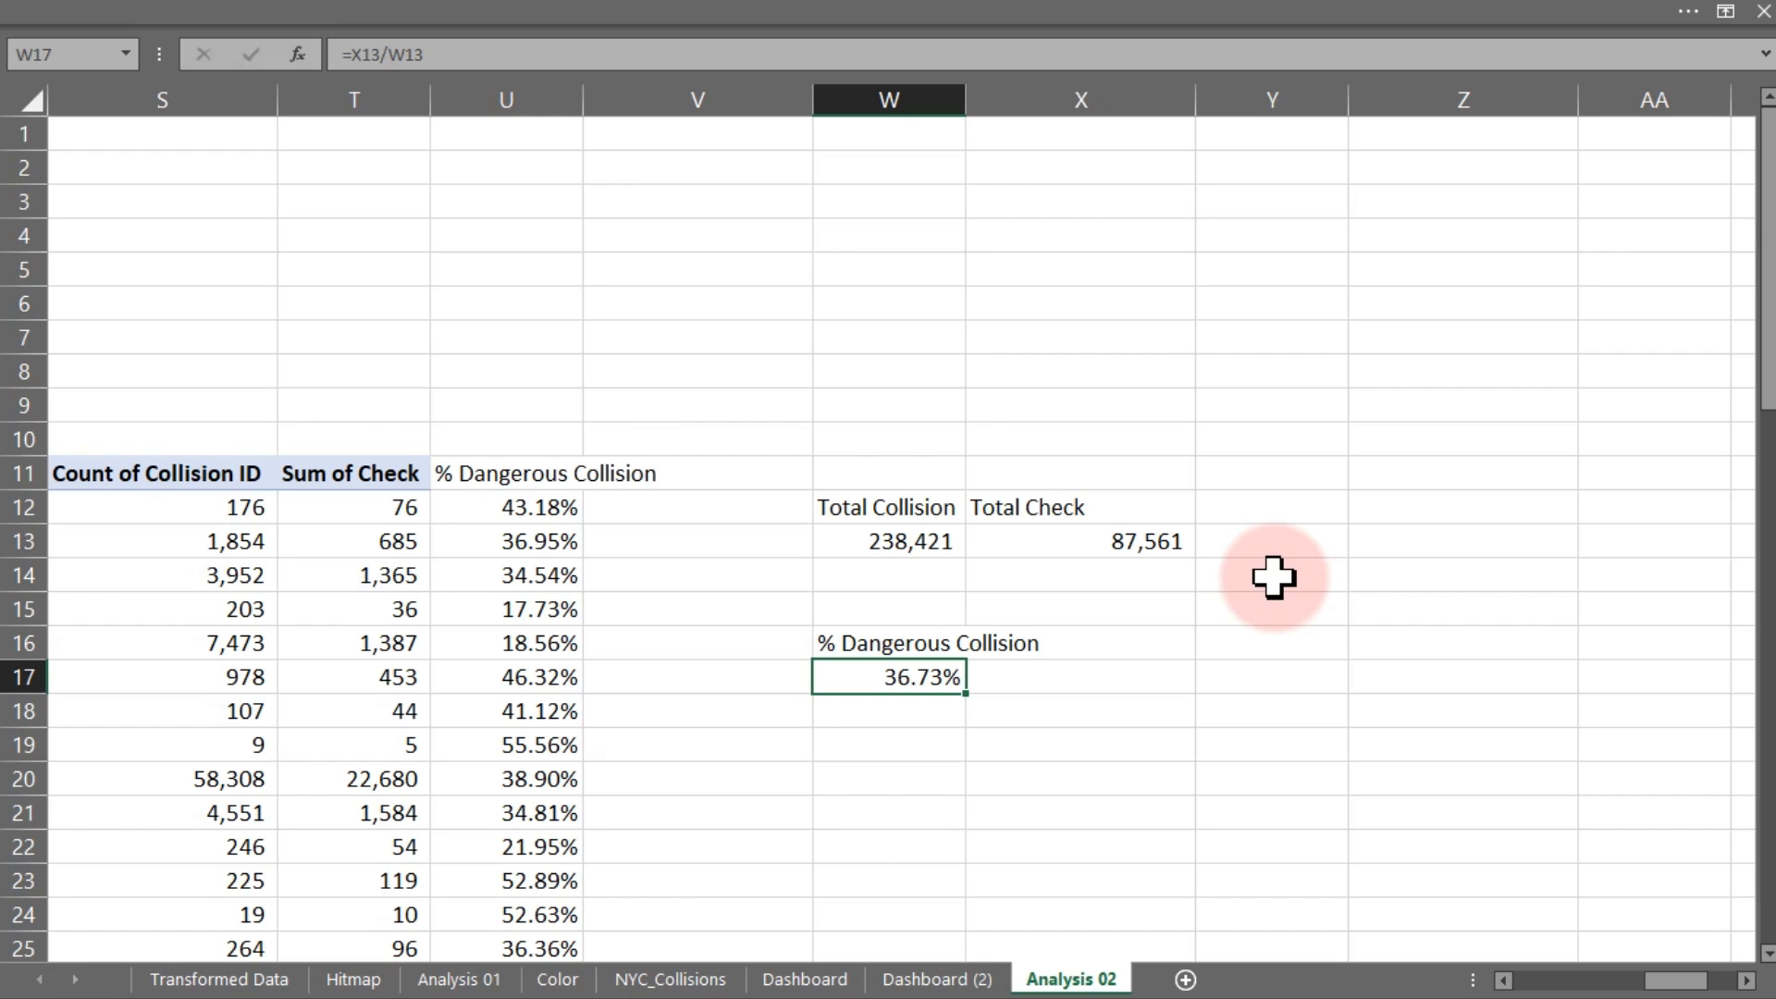
Relink the % Risk Collisions card to ='Analysis 02'!W17 so it shows 36.73%
click(1094, 544)
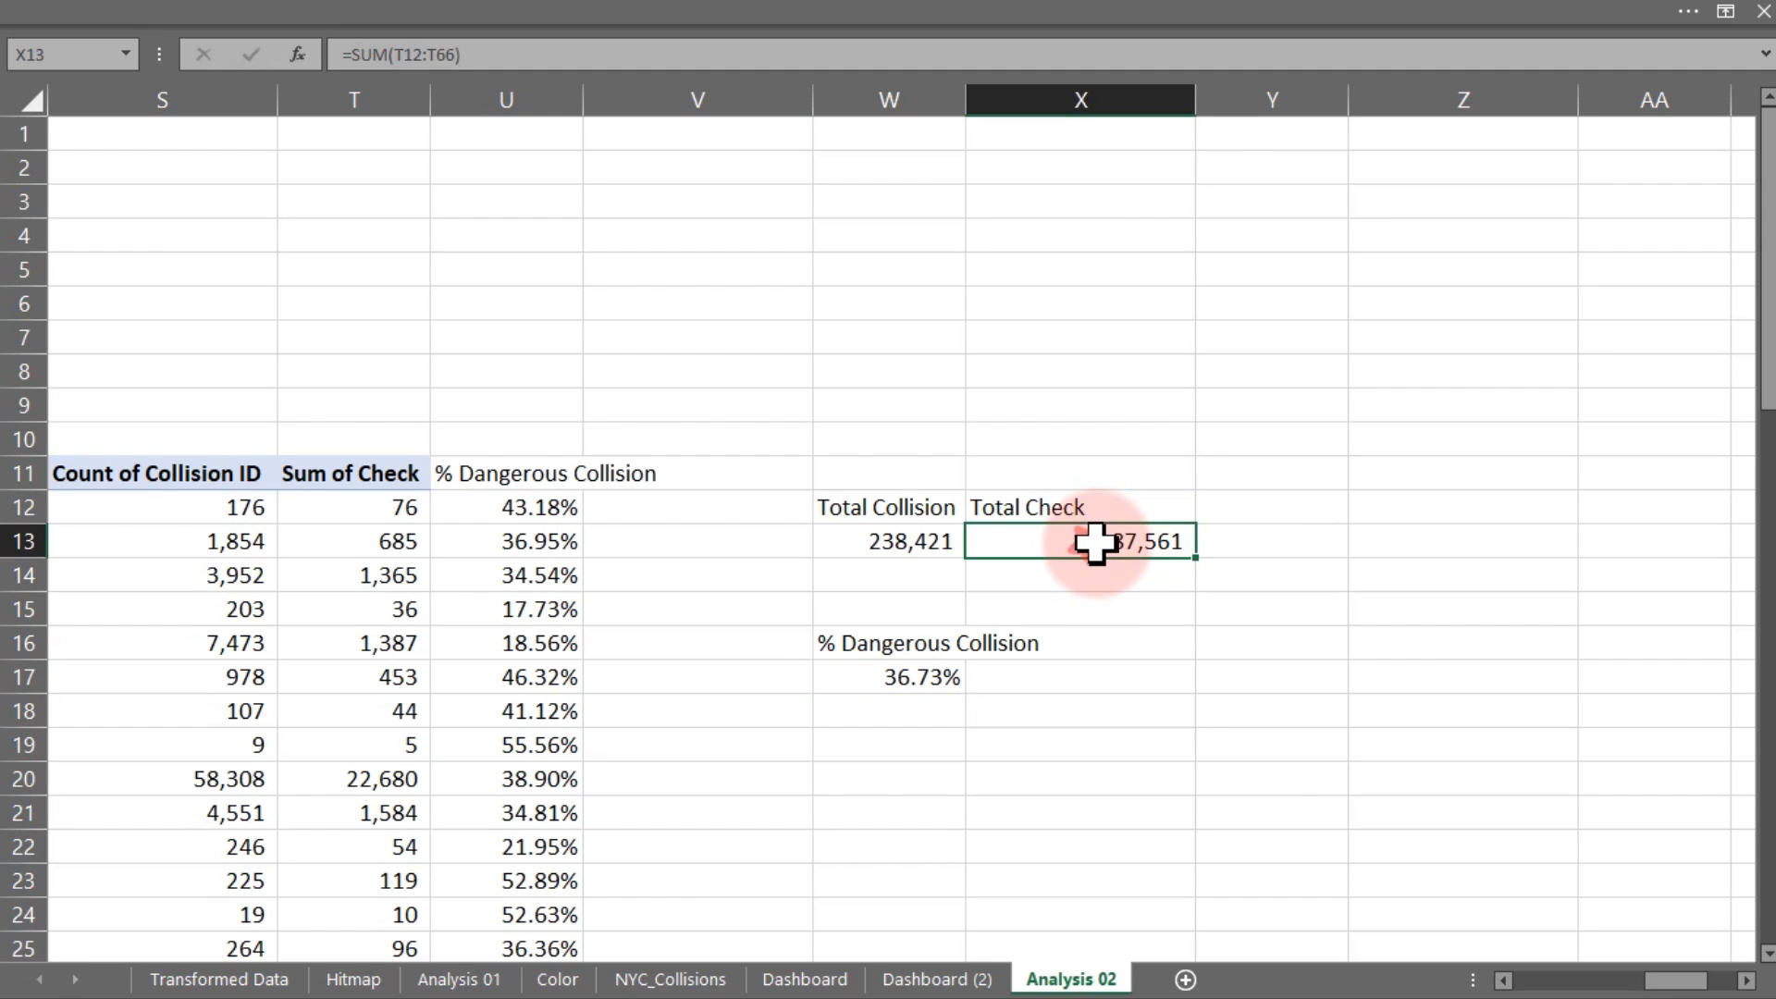
click(895, 547)
click(937, 979)
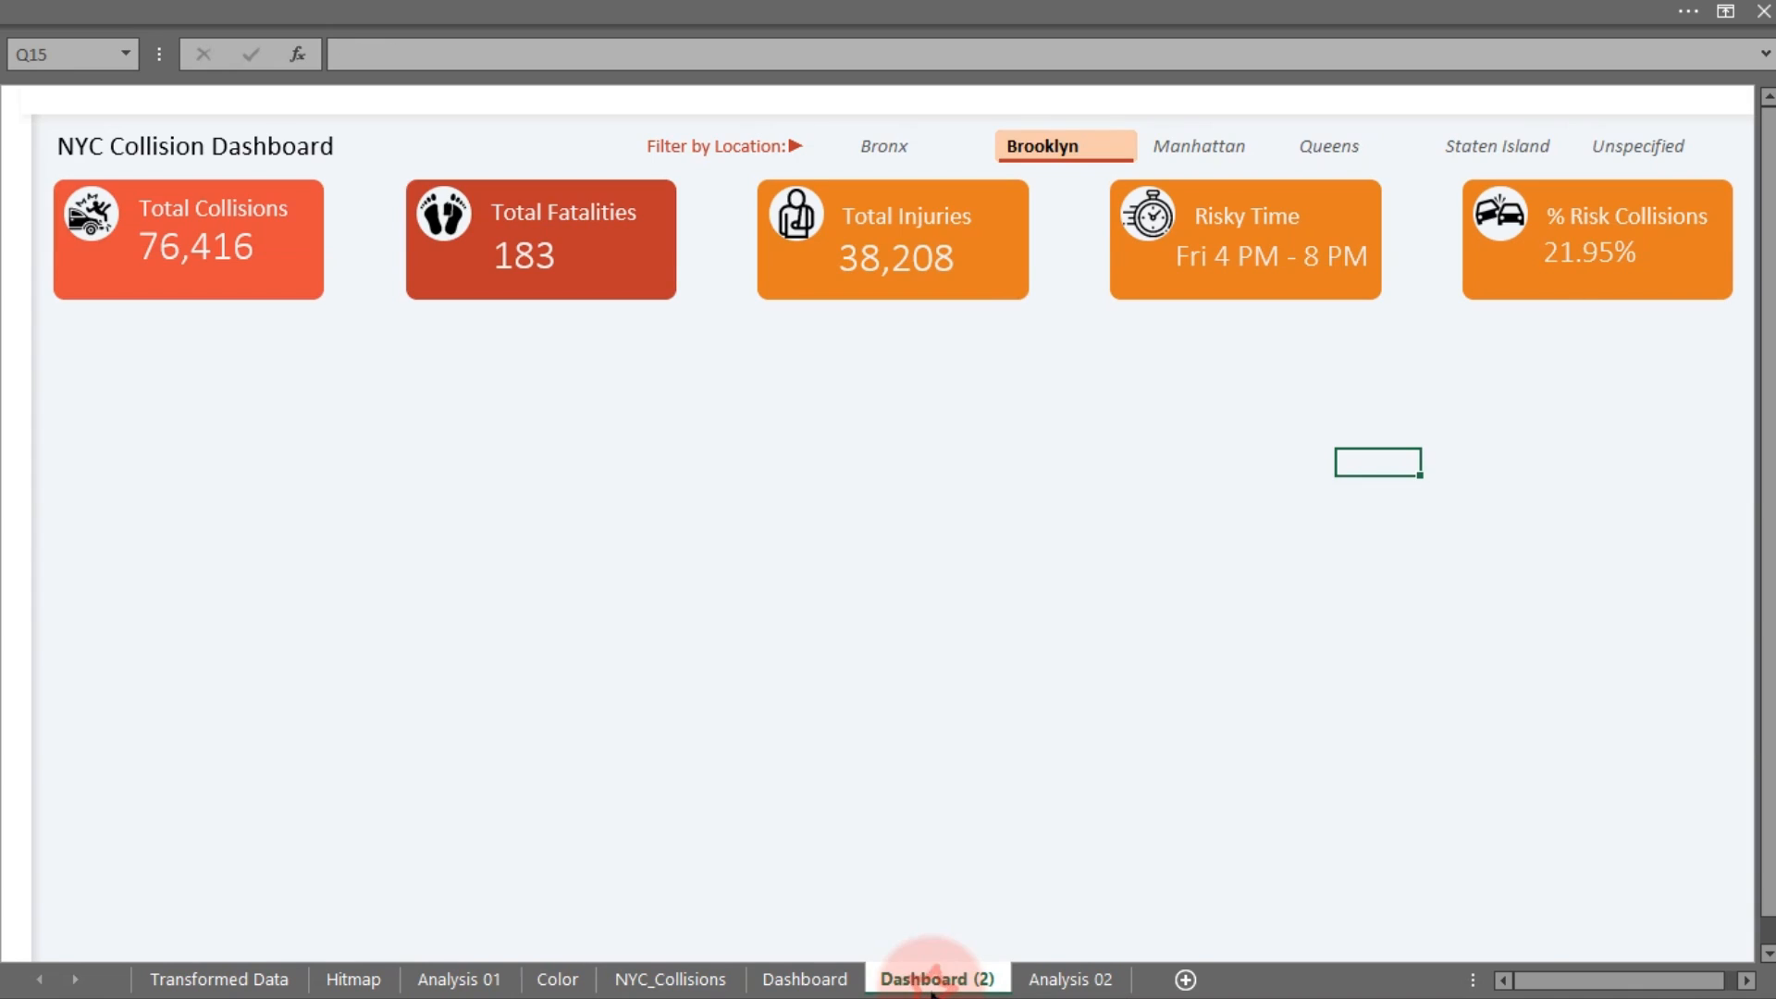
click(1606, 263)
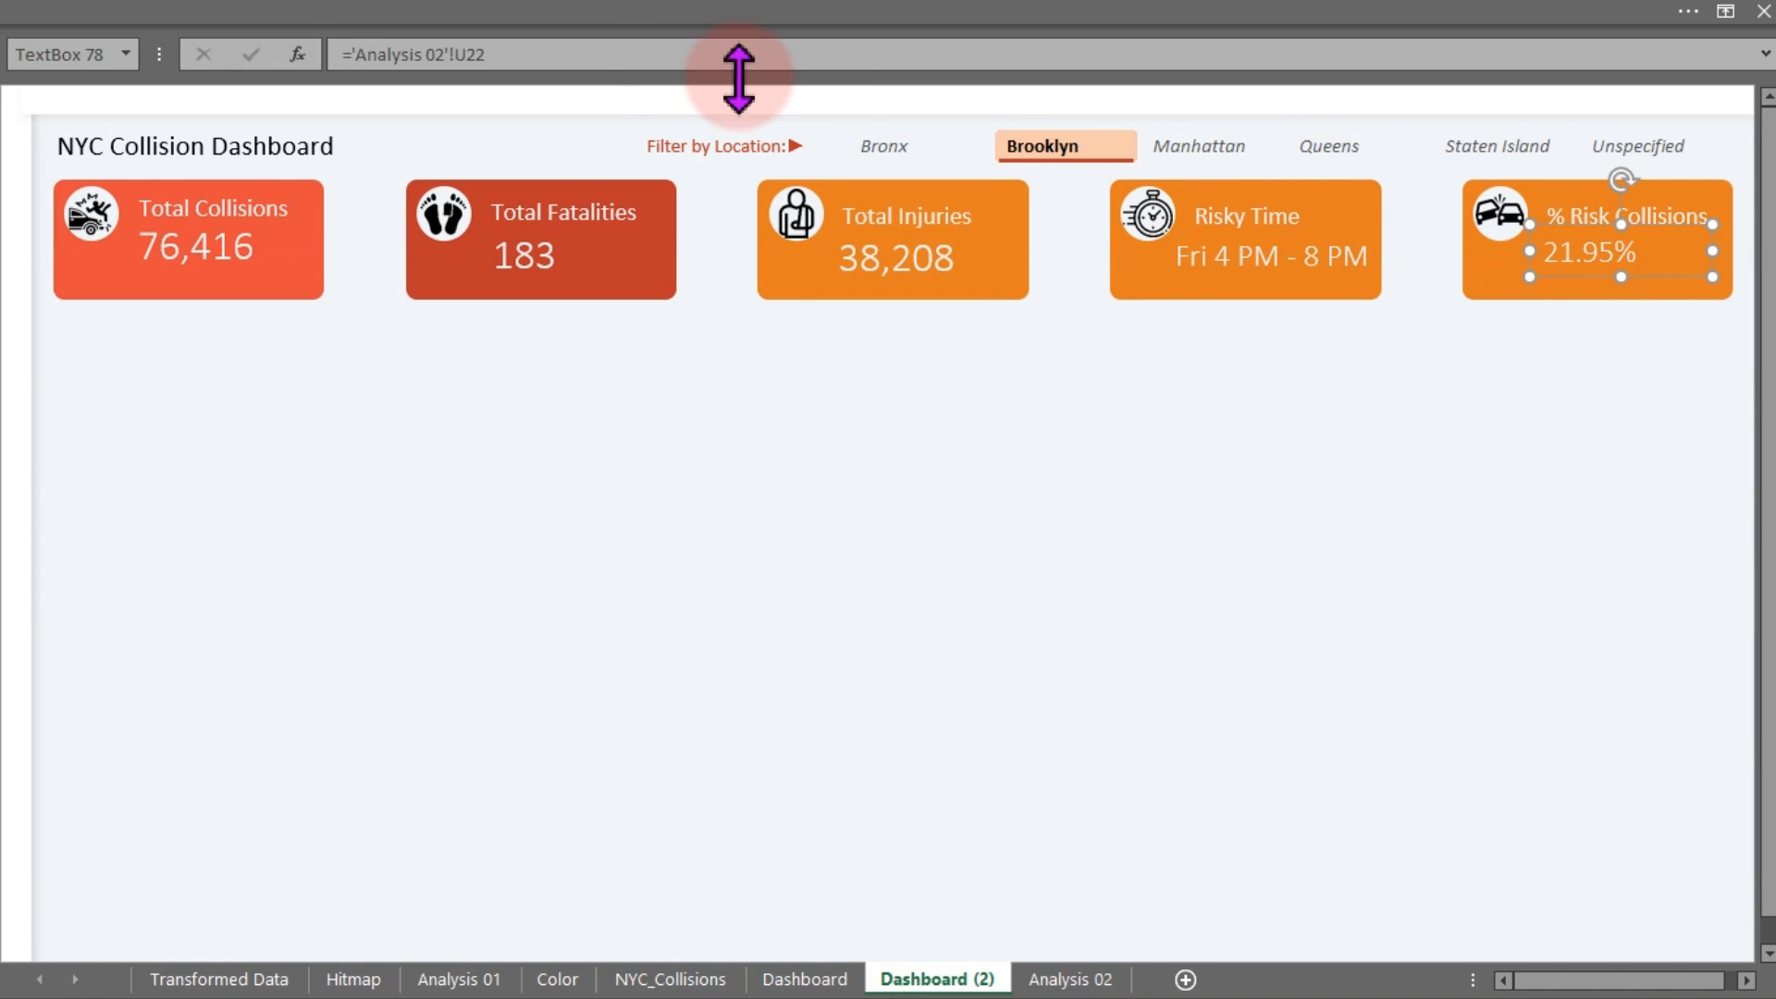
drag(515, 55, 349, 56)
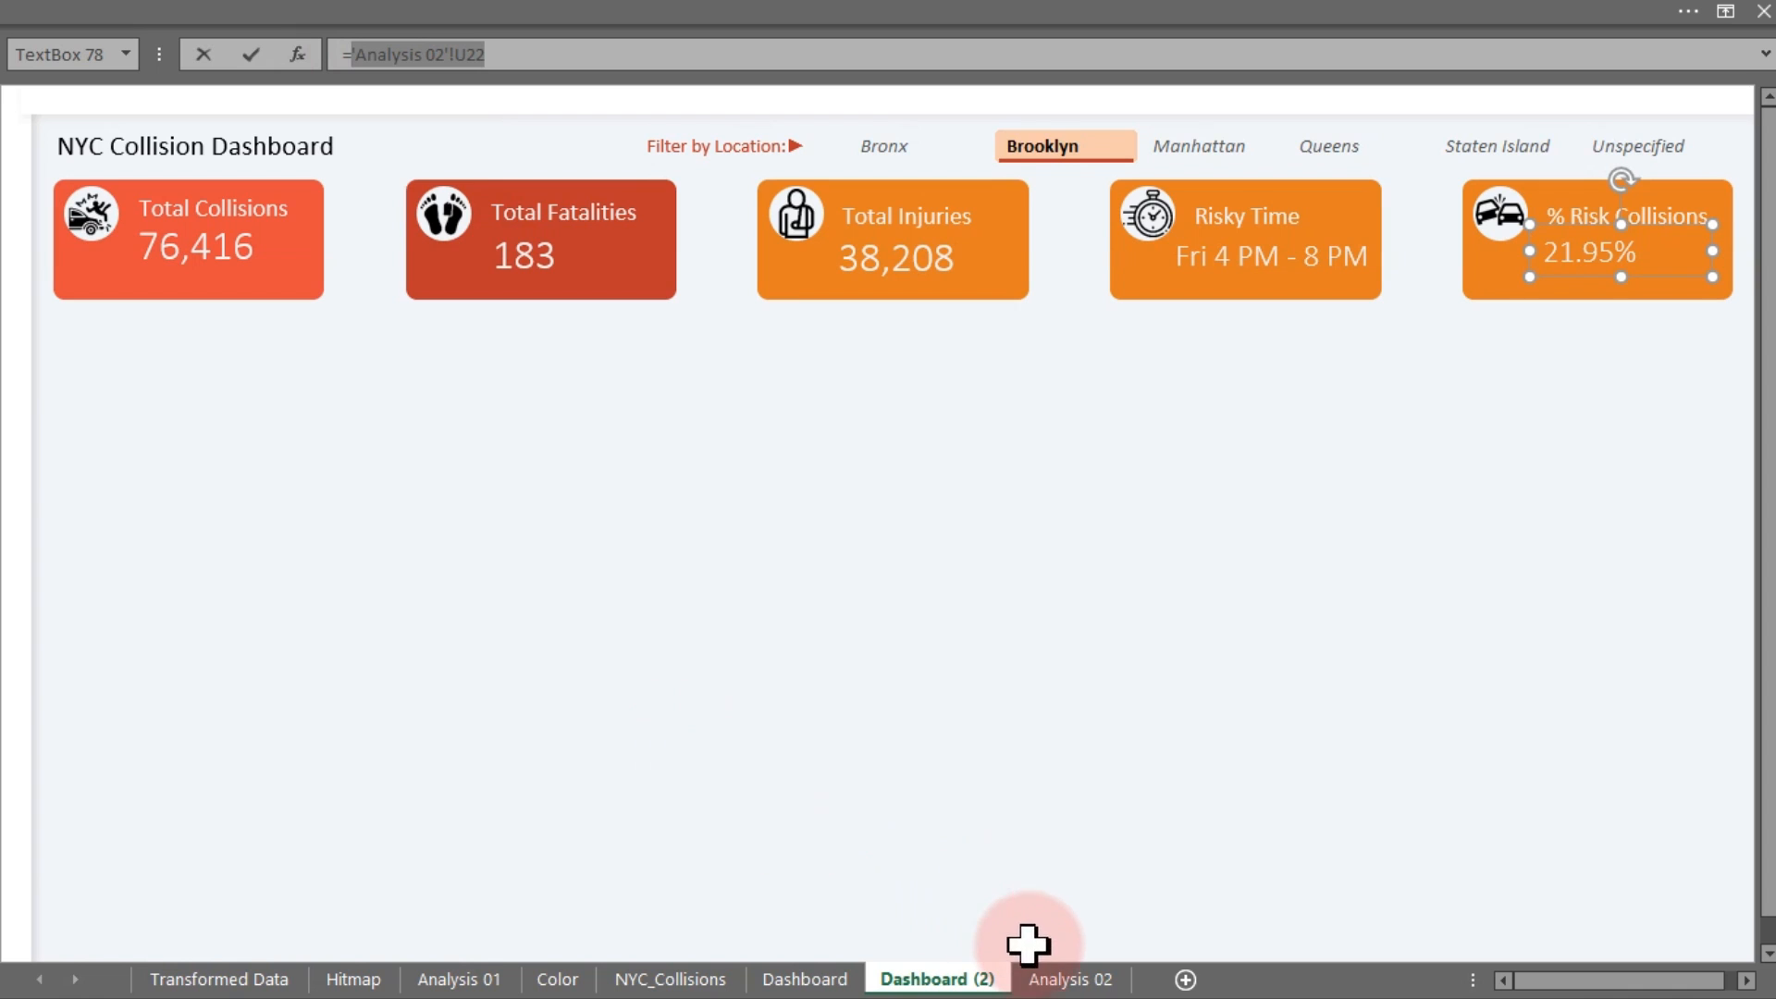
click(1045, 981)
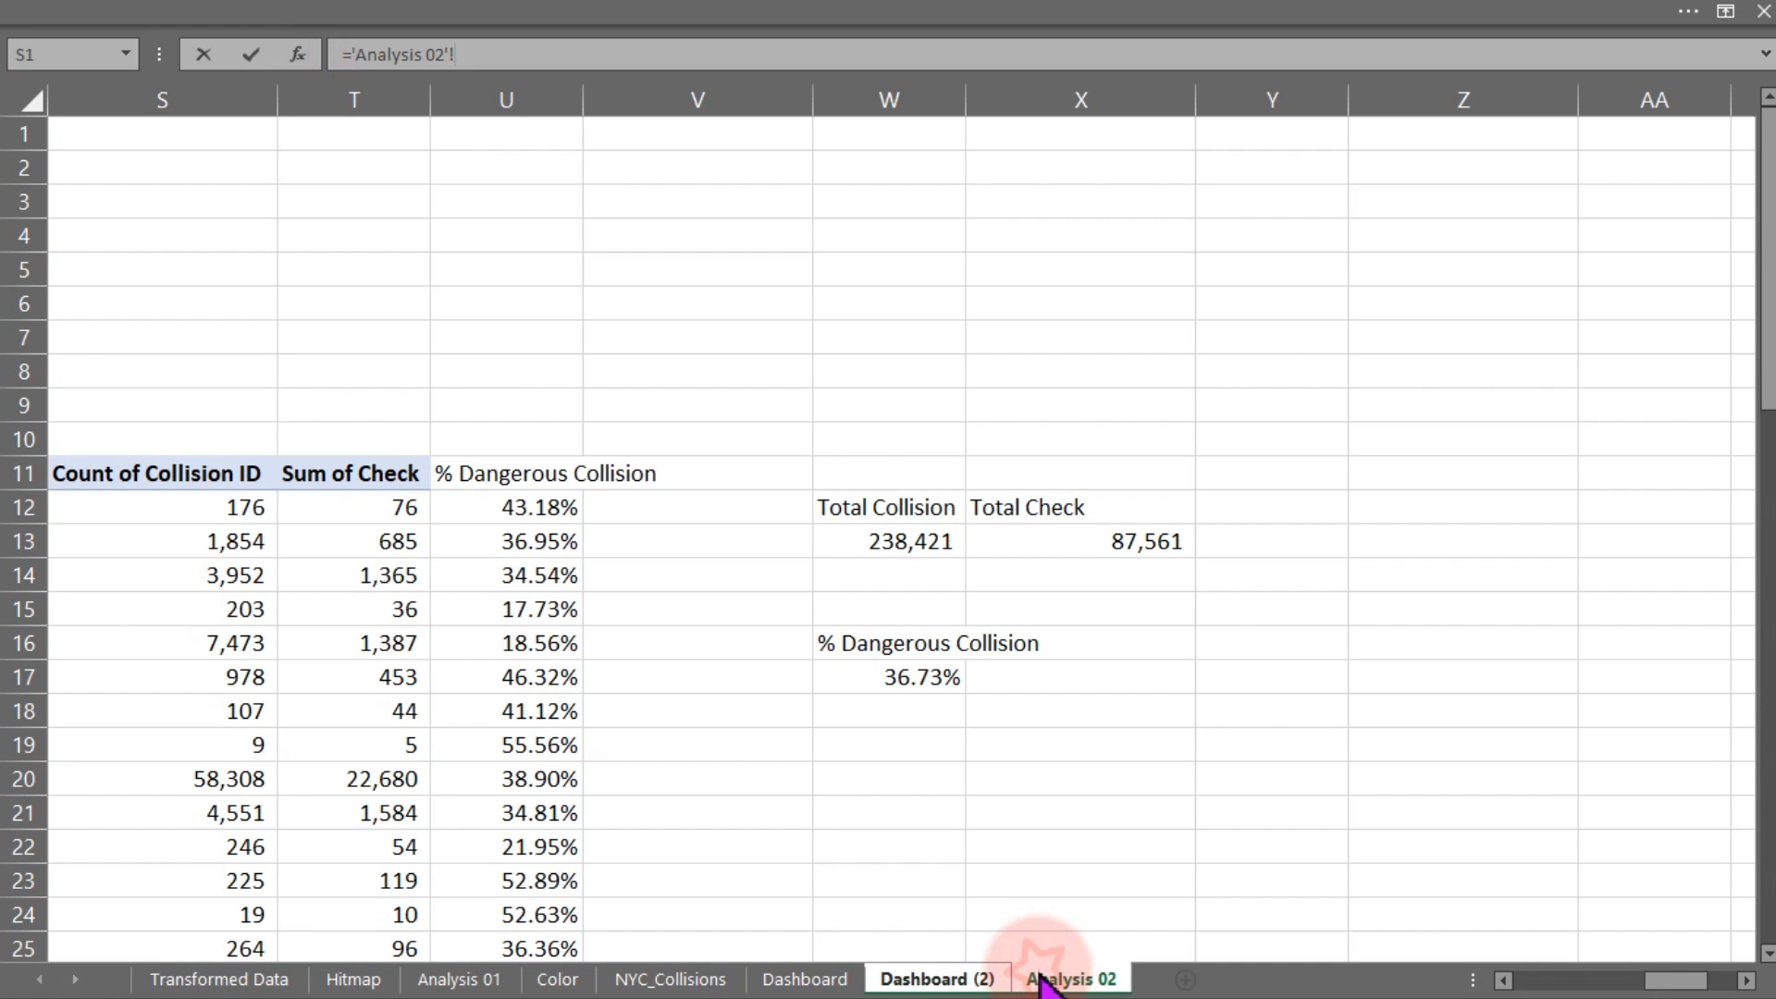
click(925, 676)
key(Return)
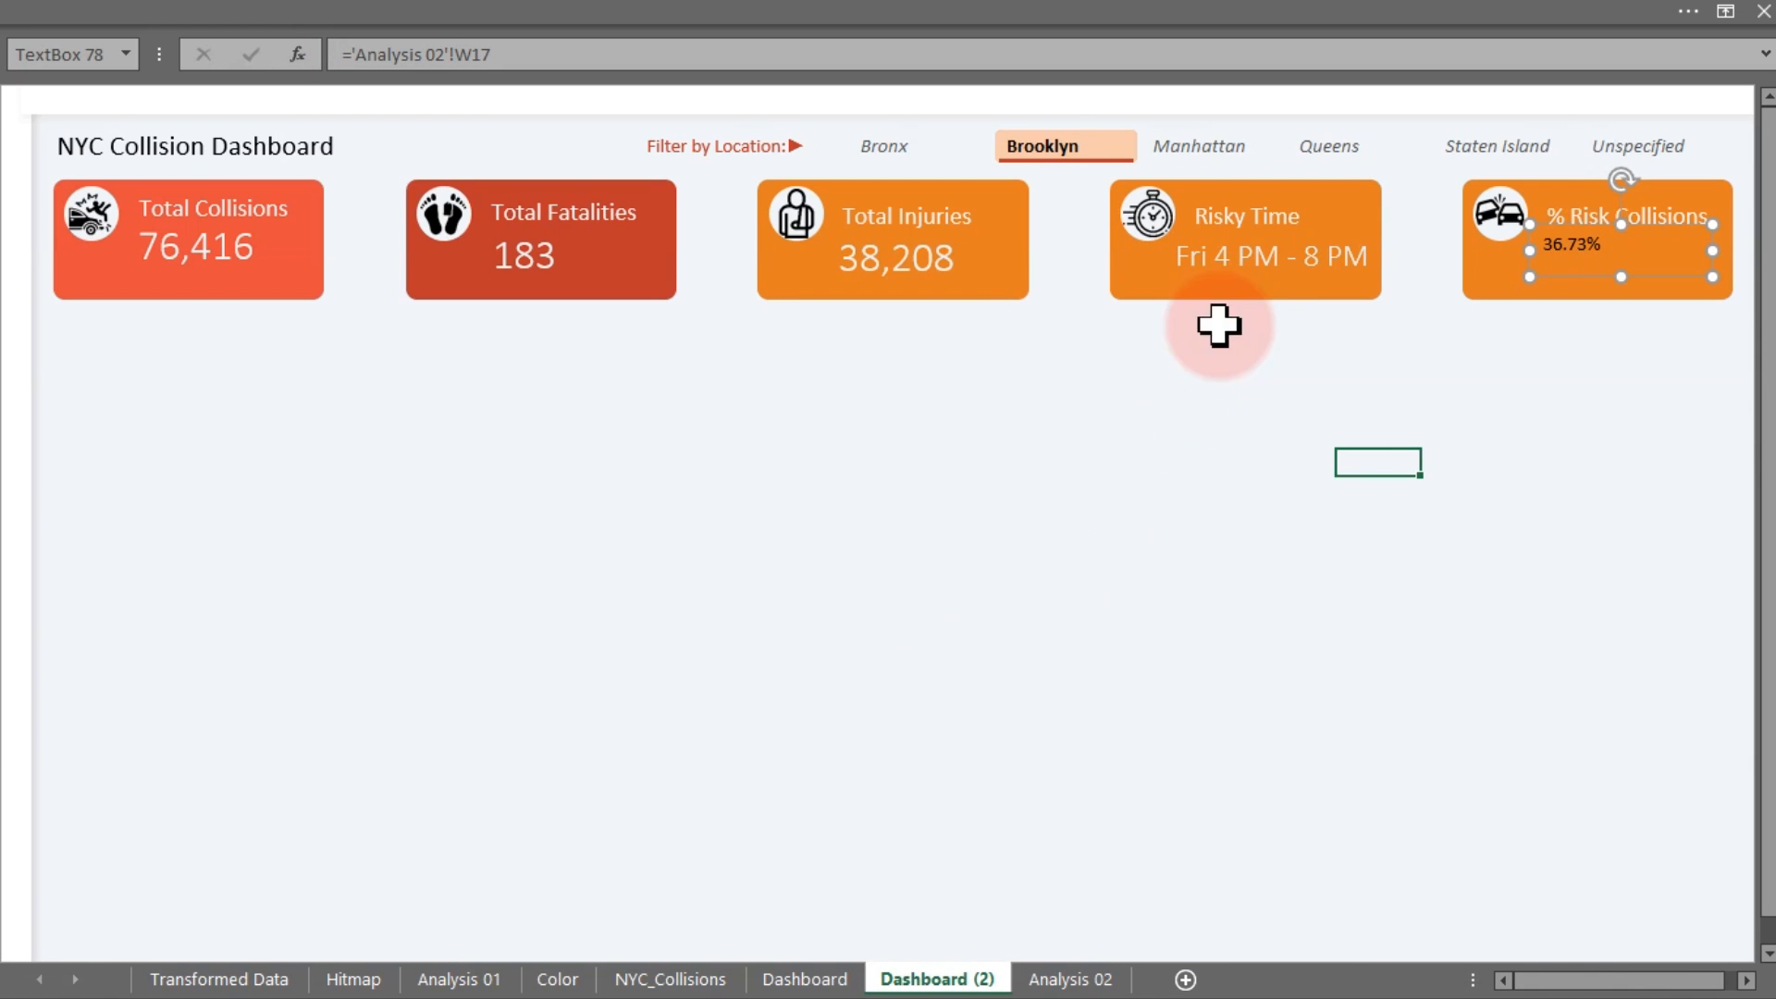
Copy Risky Time's formatting onto the 36.73% figure and enlarge its font one size
click(1250, 262)
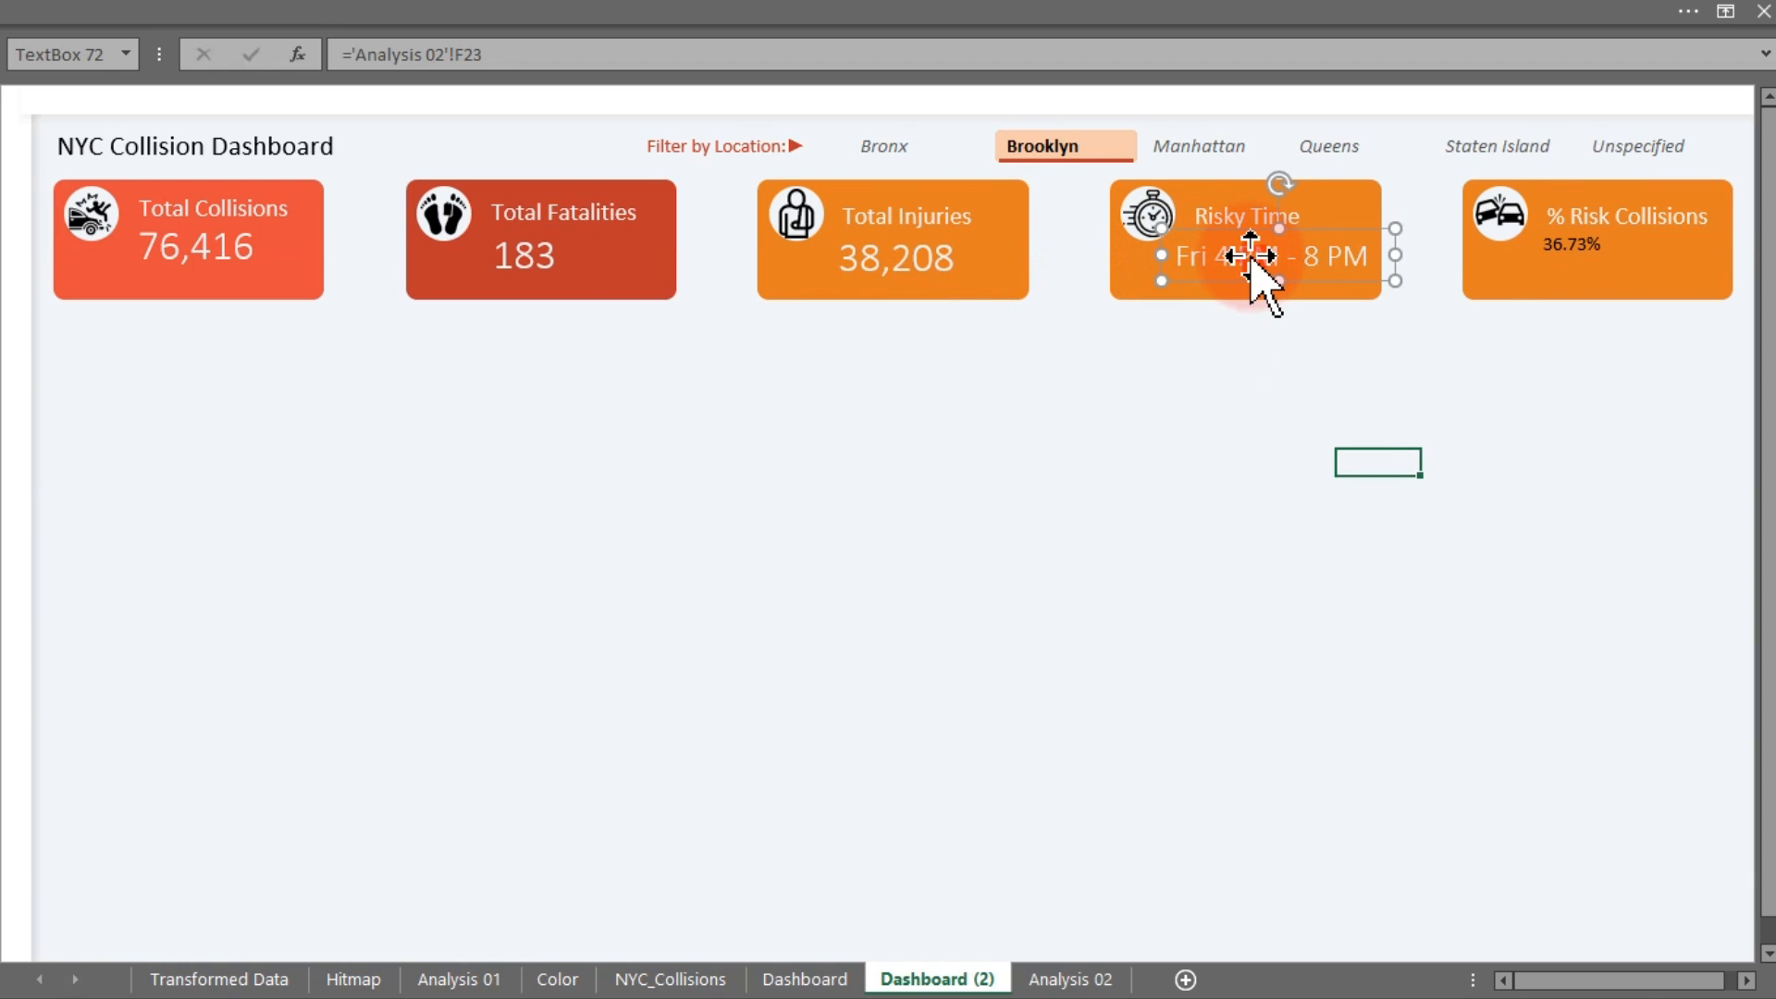
click(427, 17)
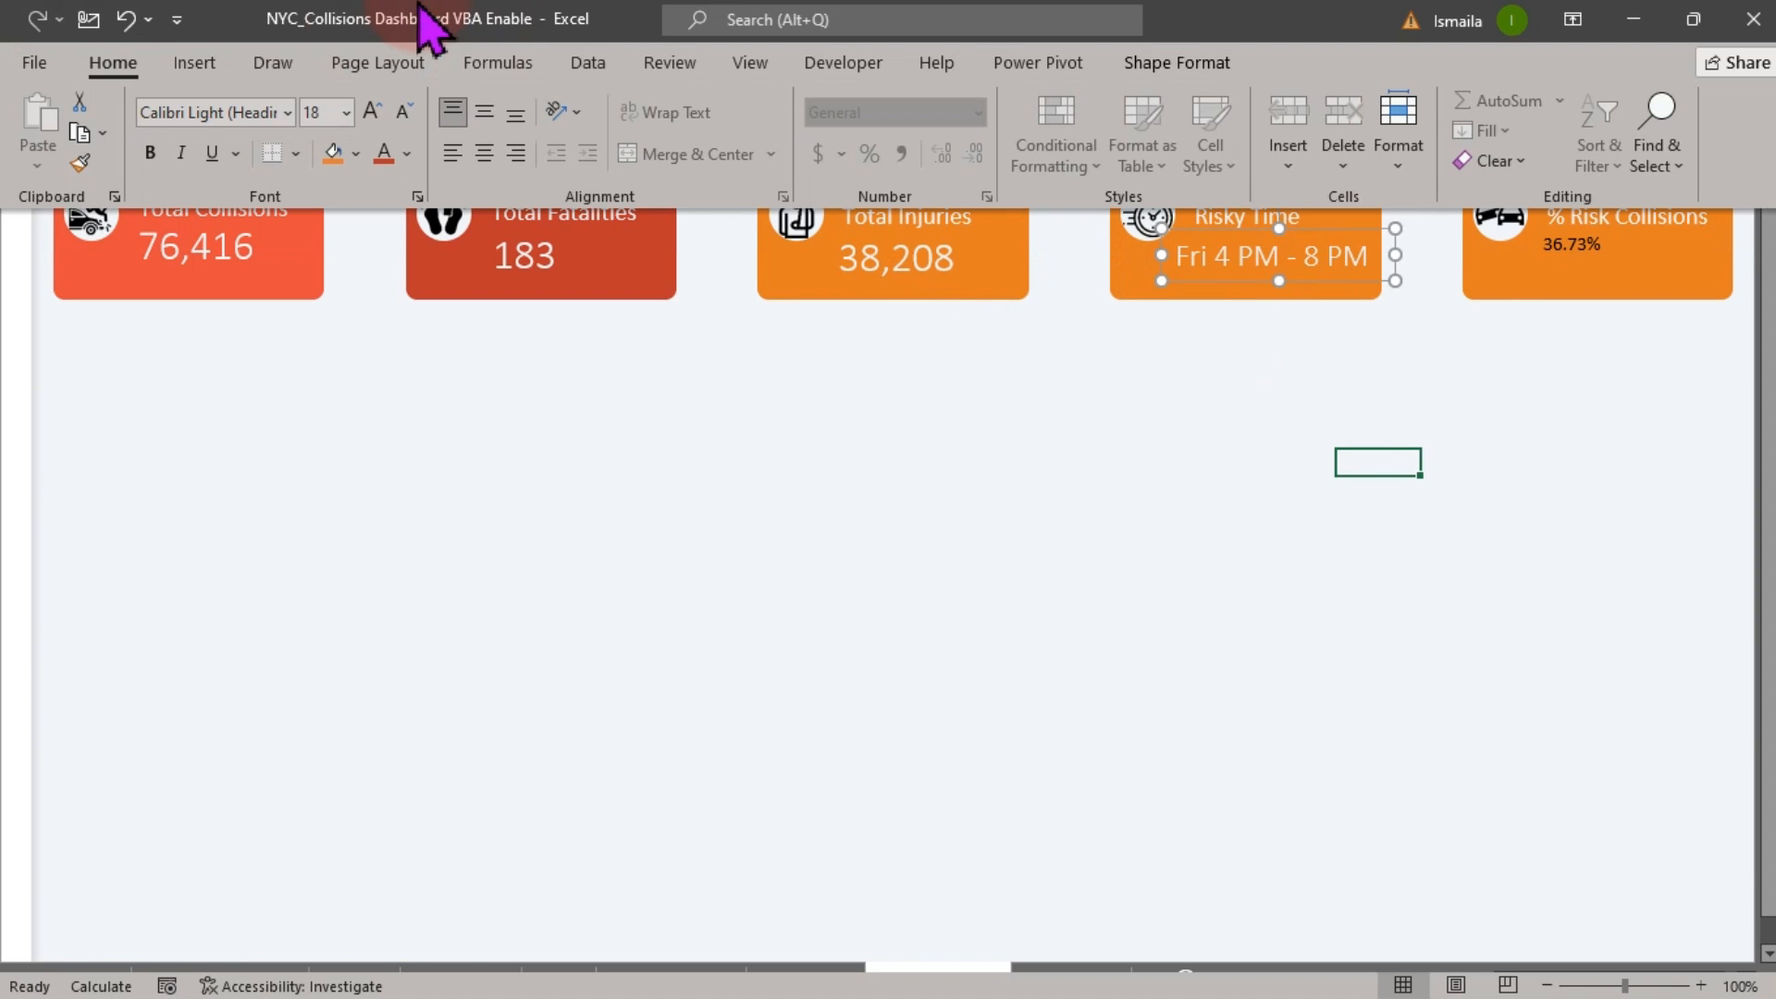
click(79, 162)
click(1599, 270)
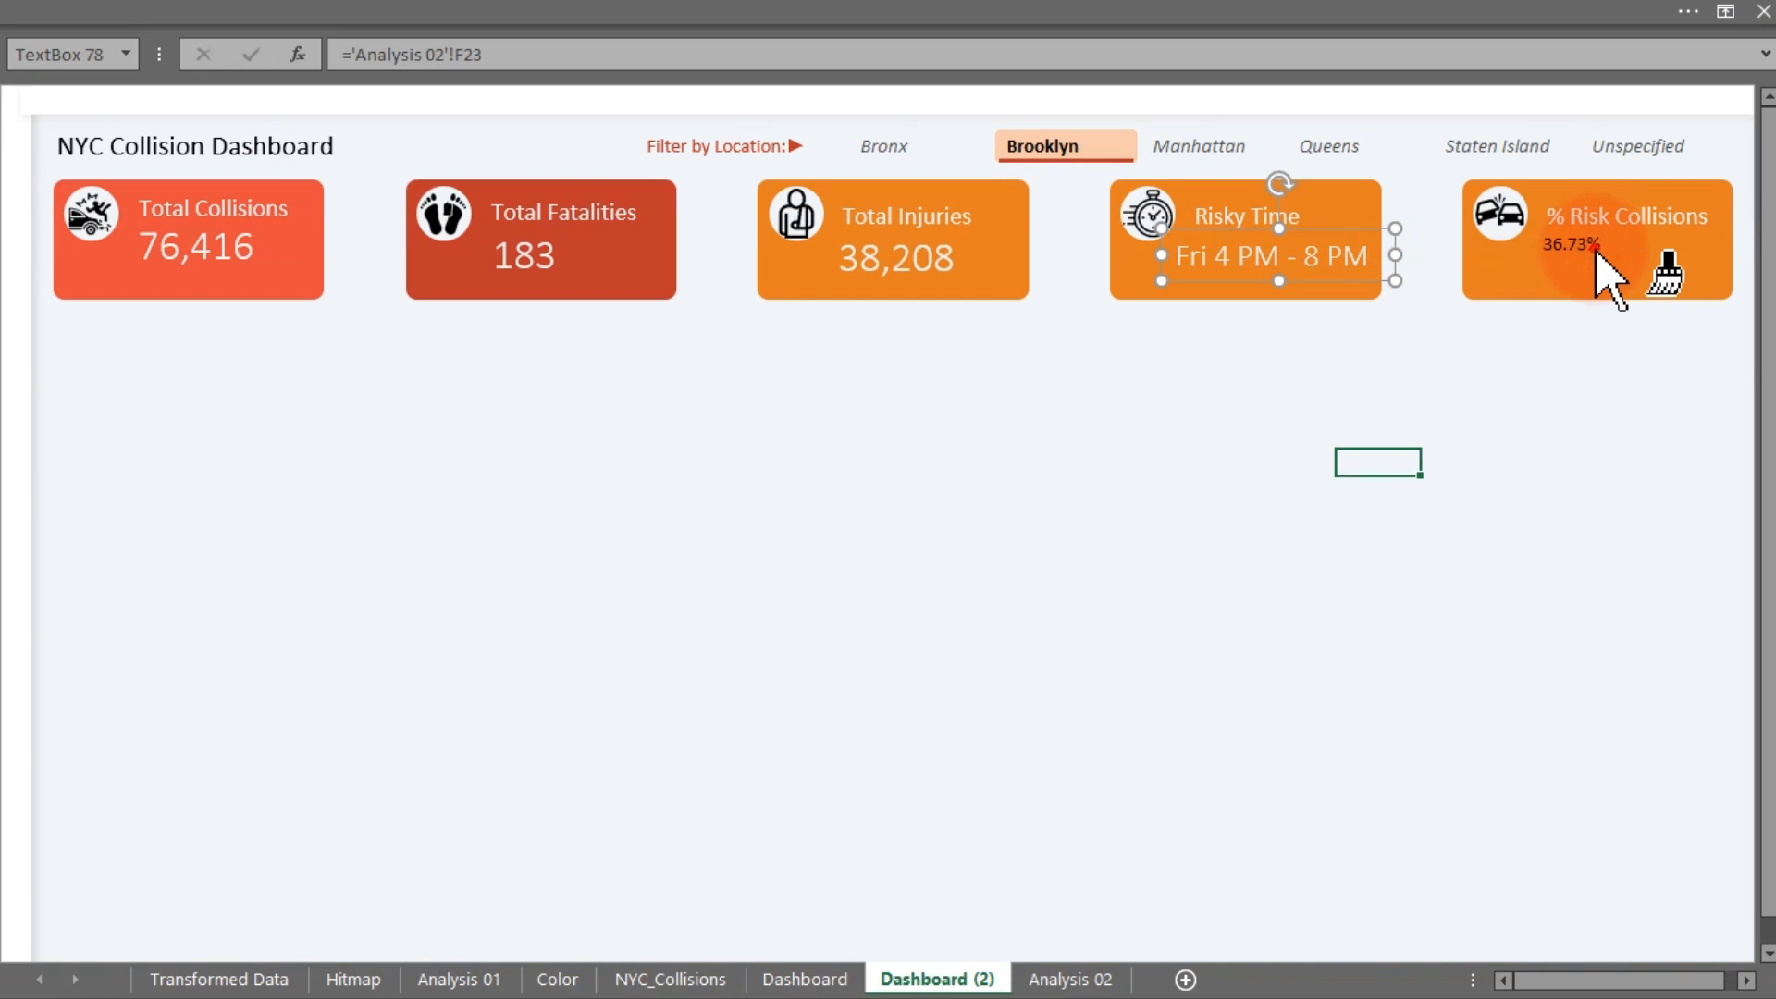
click(655, 19)
click(374, 111)
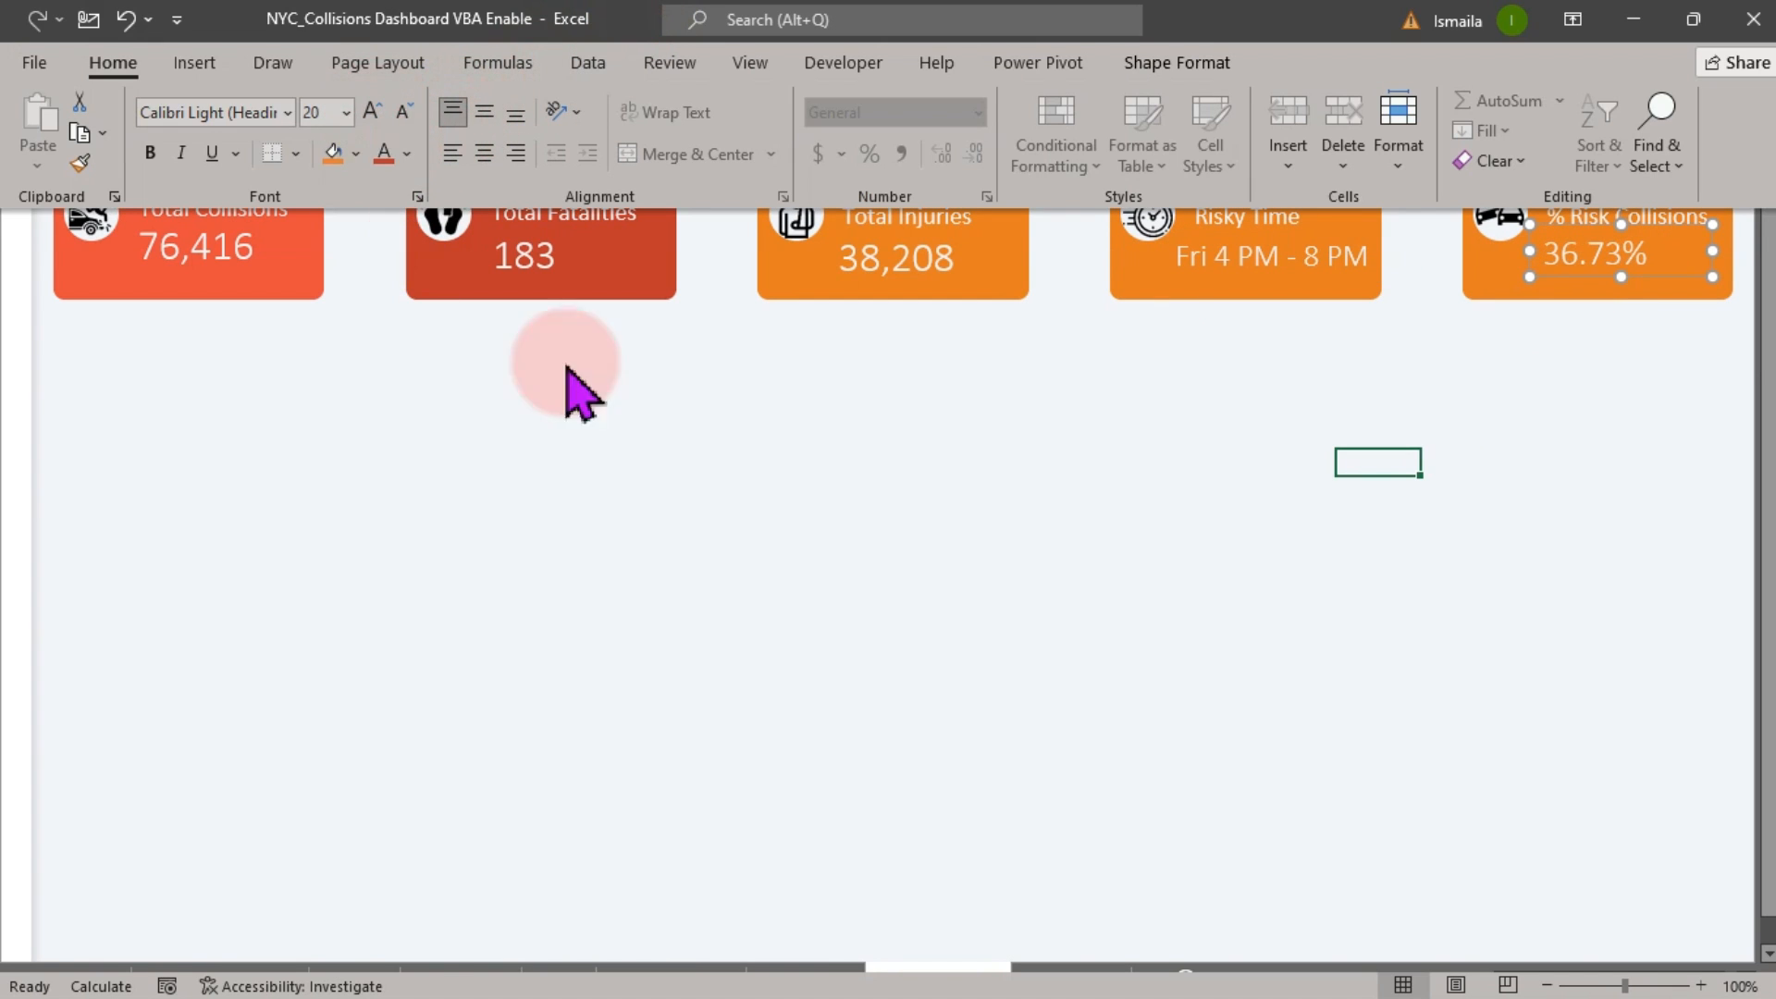
click(818, 981)
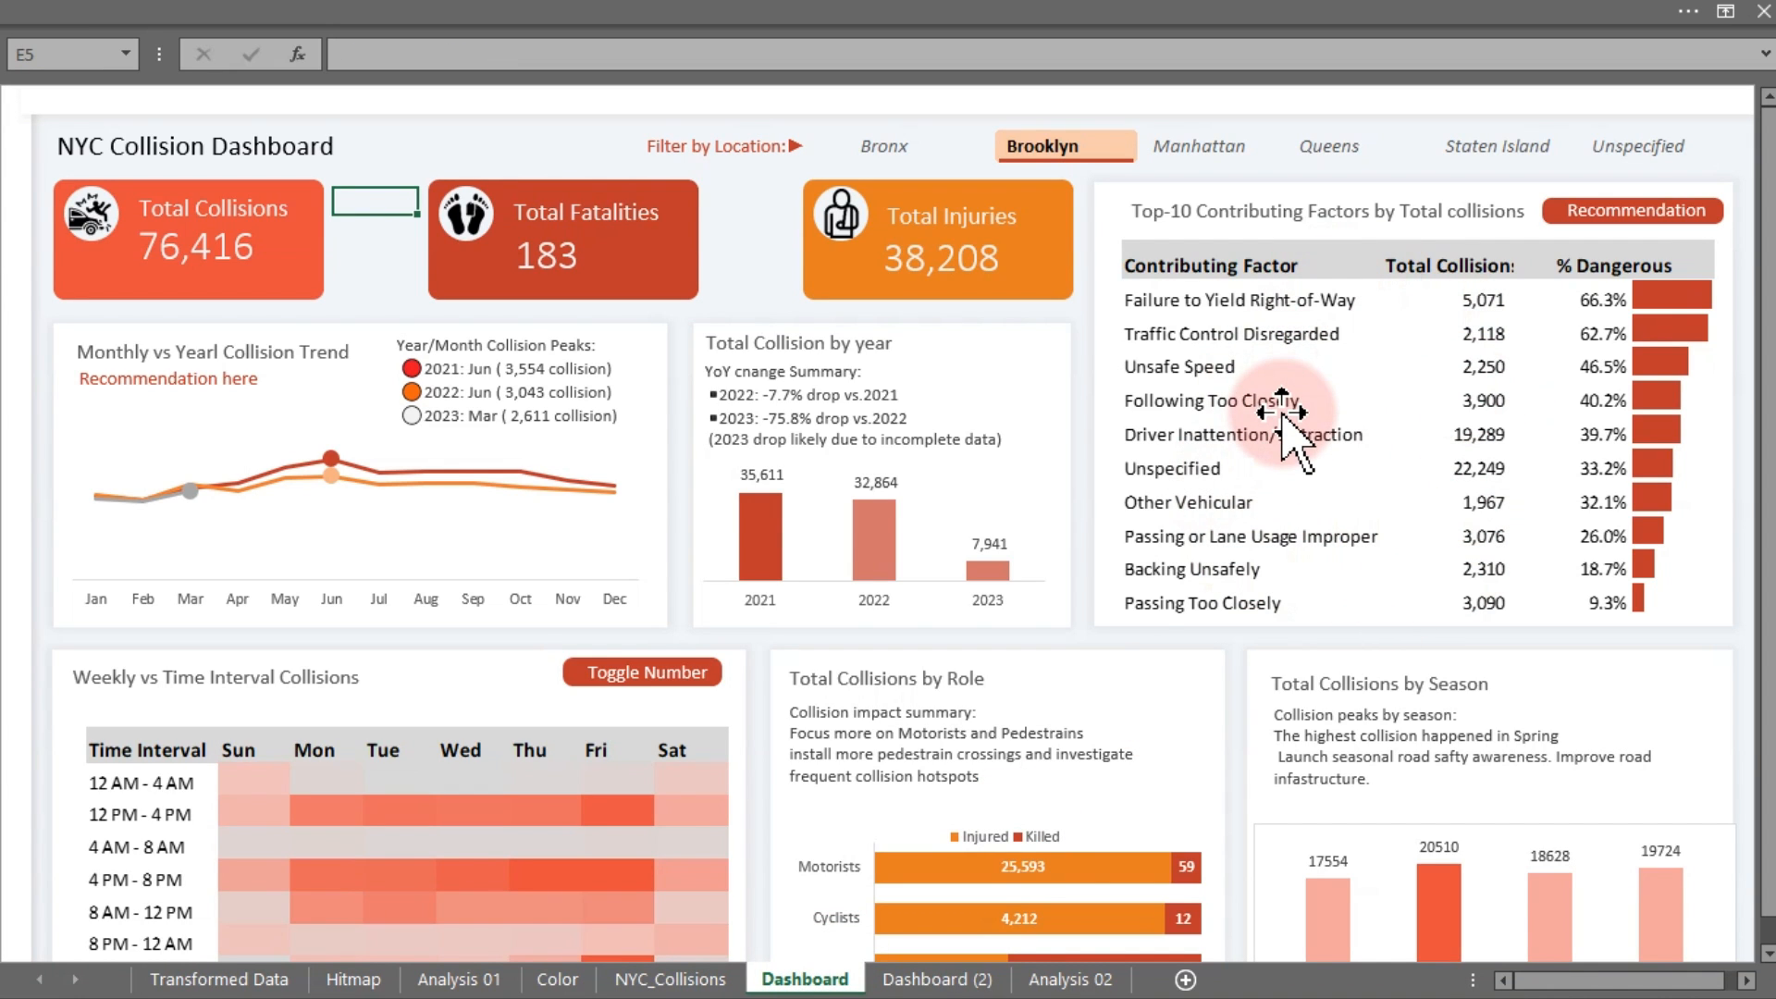
click(944, 978)
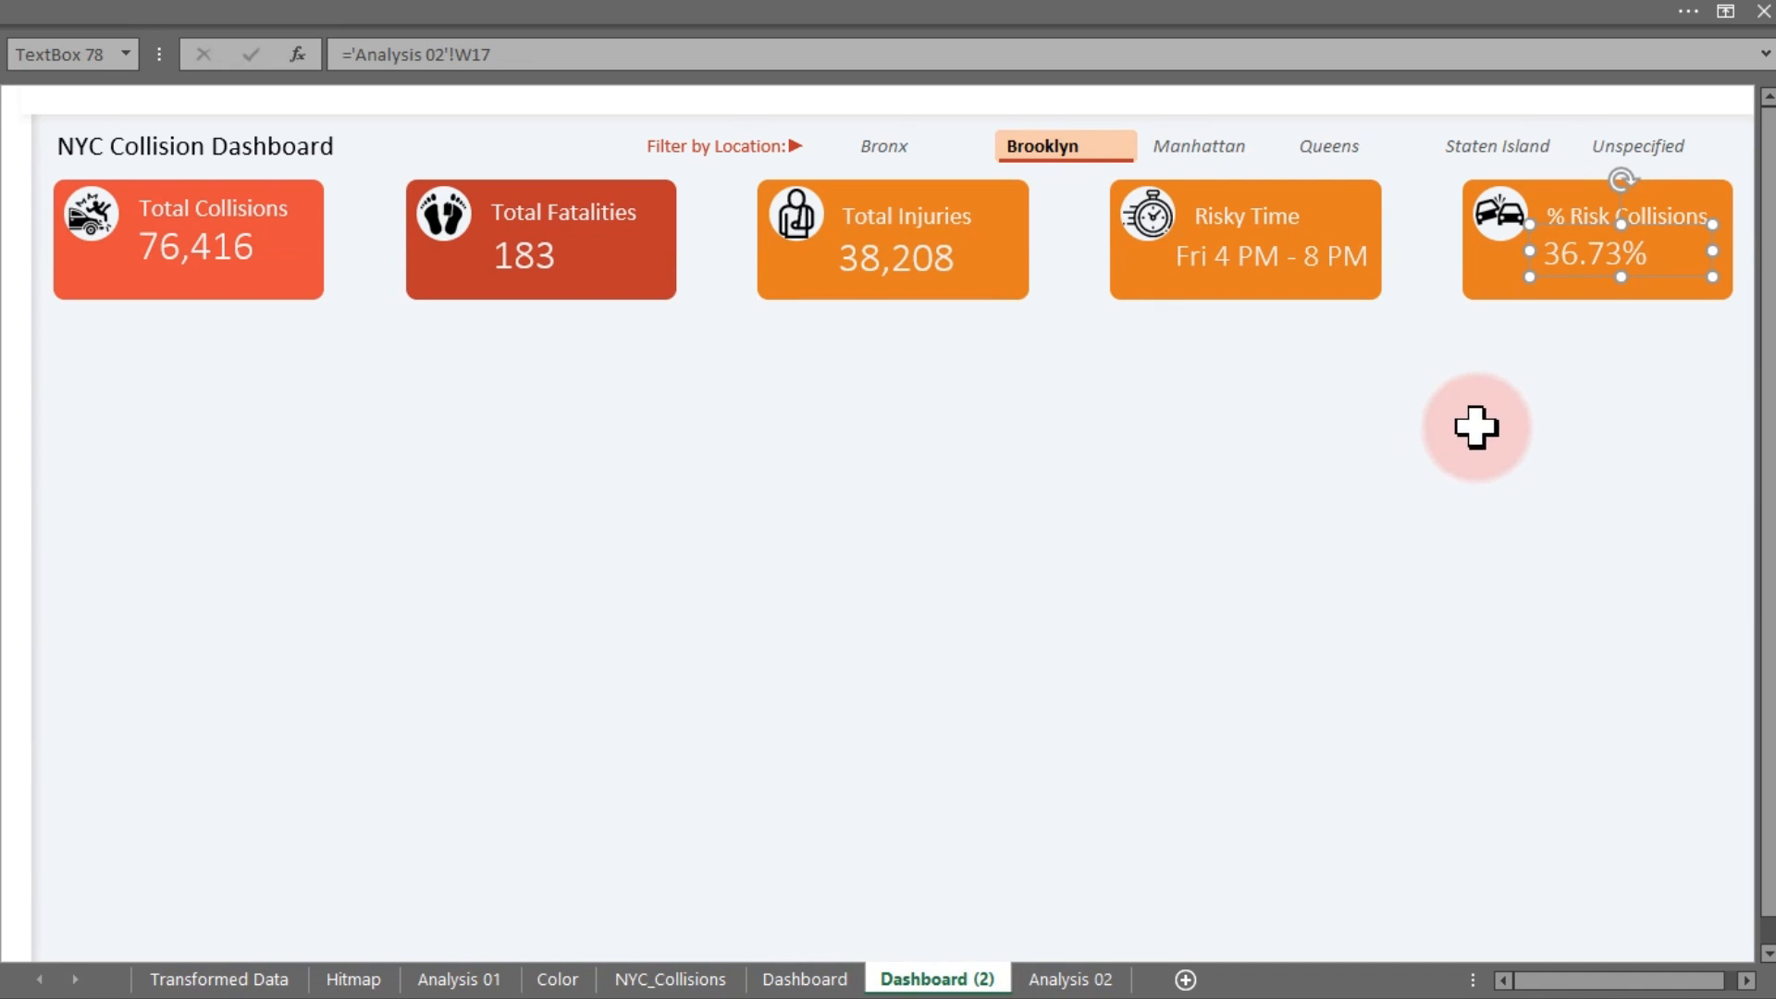
click(1559, 380)
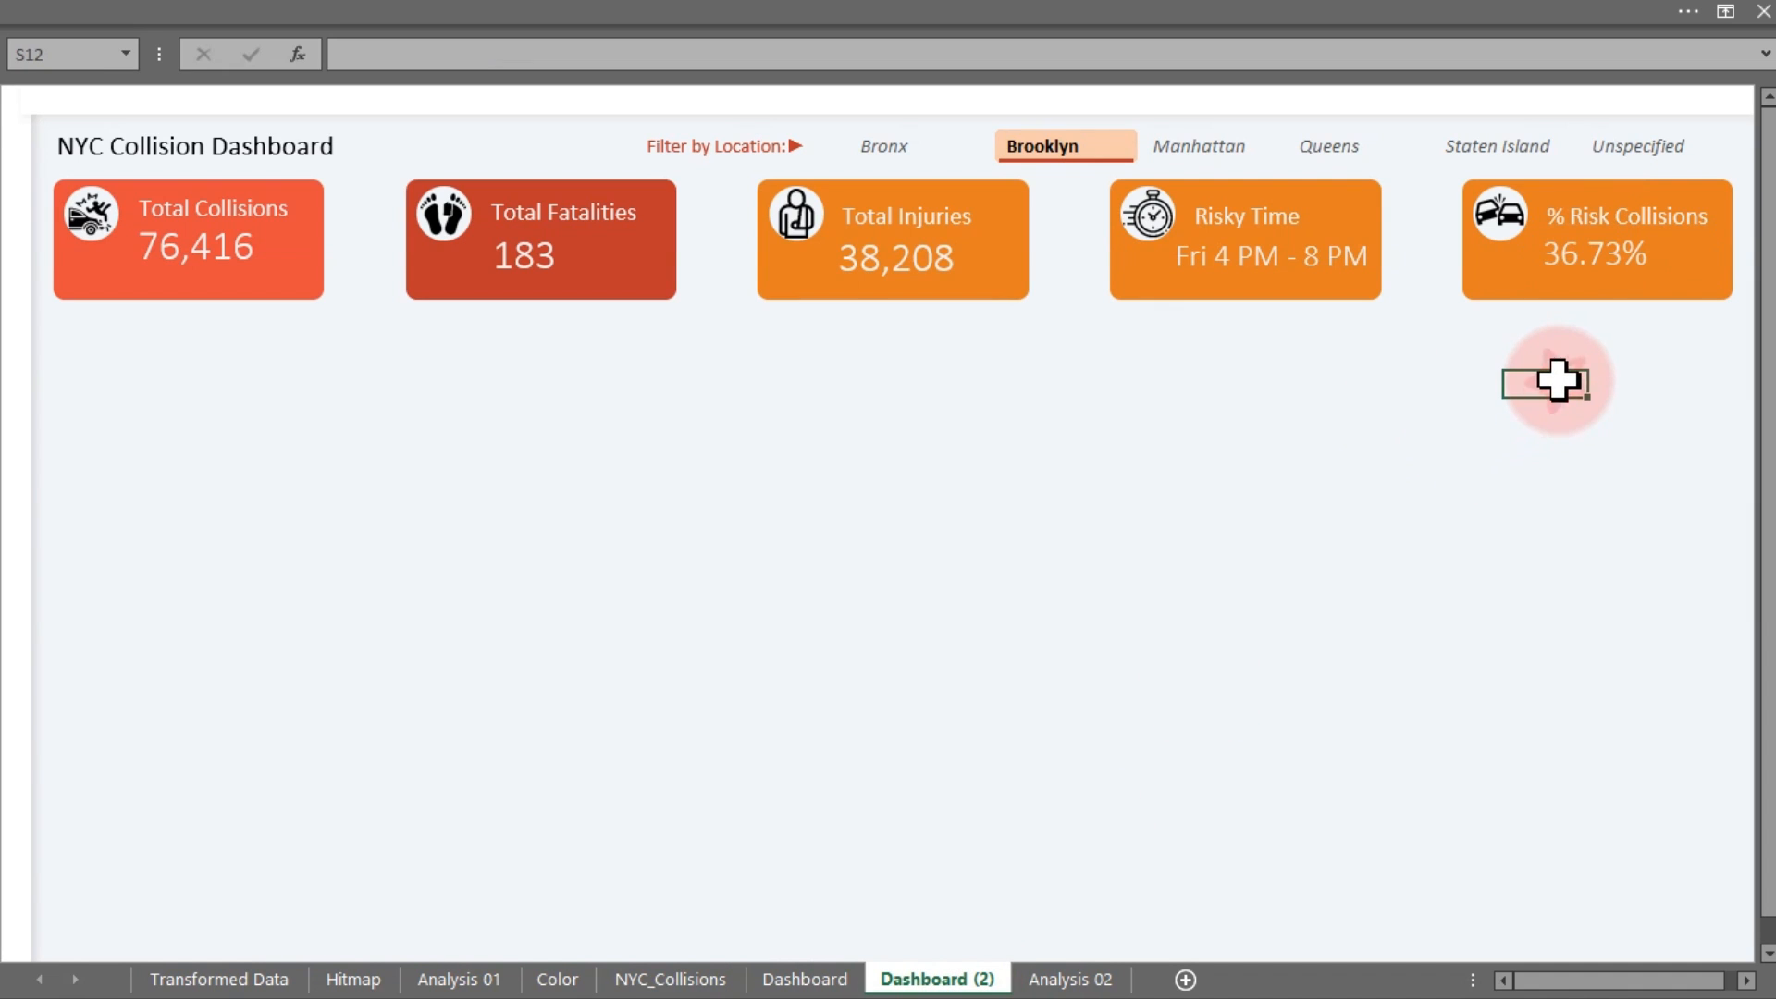